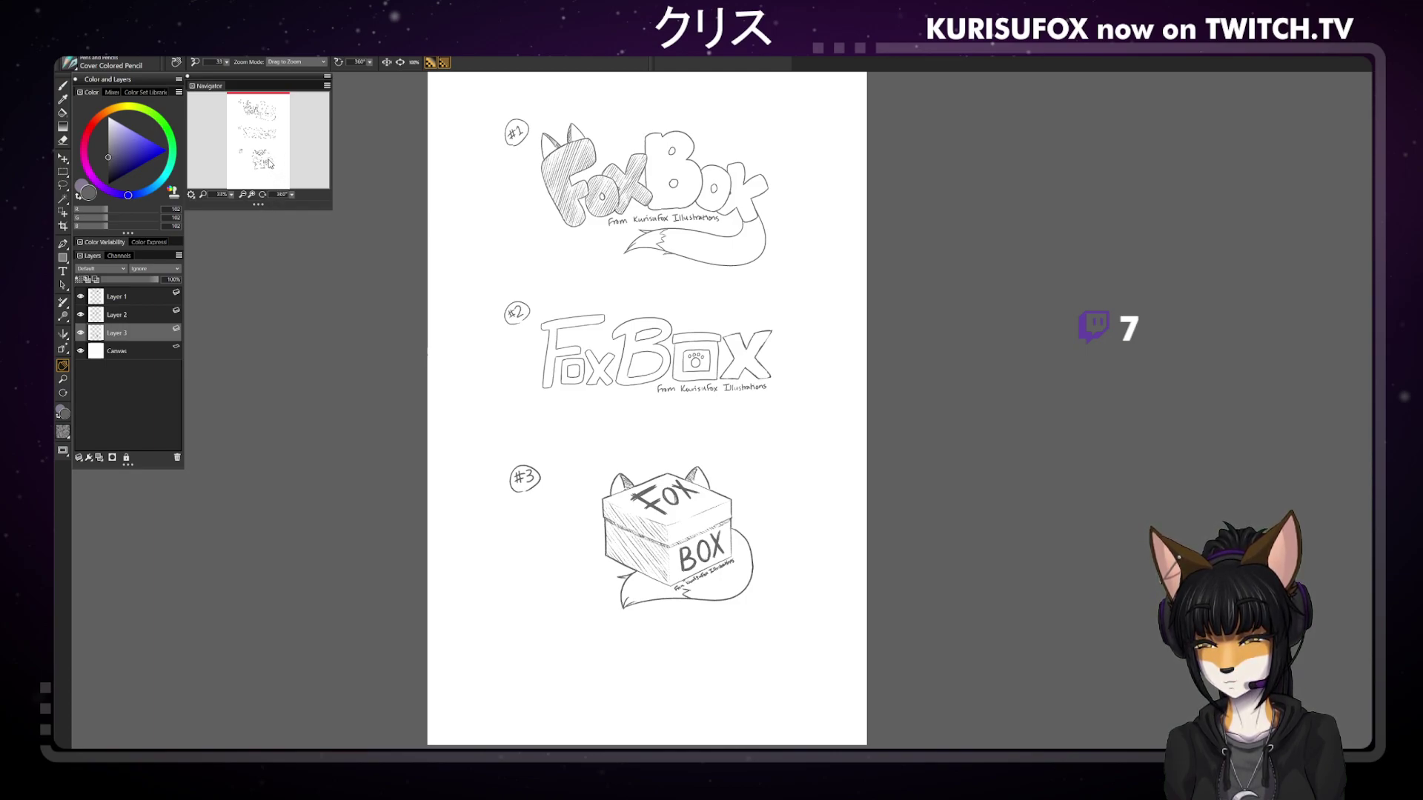
# Close the character painting, put the logo sketches out of the way and maximize the blank Untitled-2 canvas
pyautogui.click(267, 161)
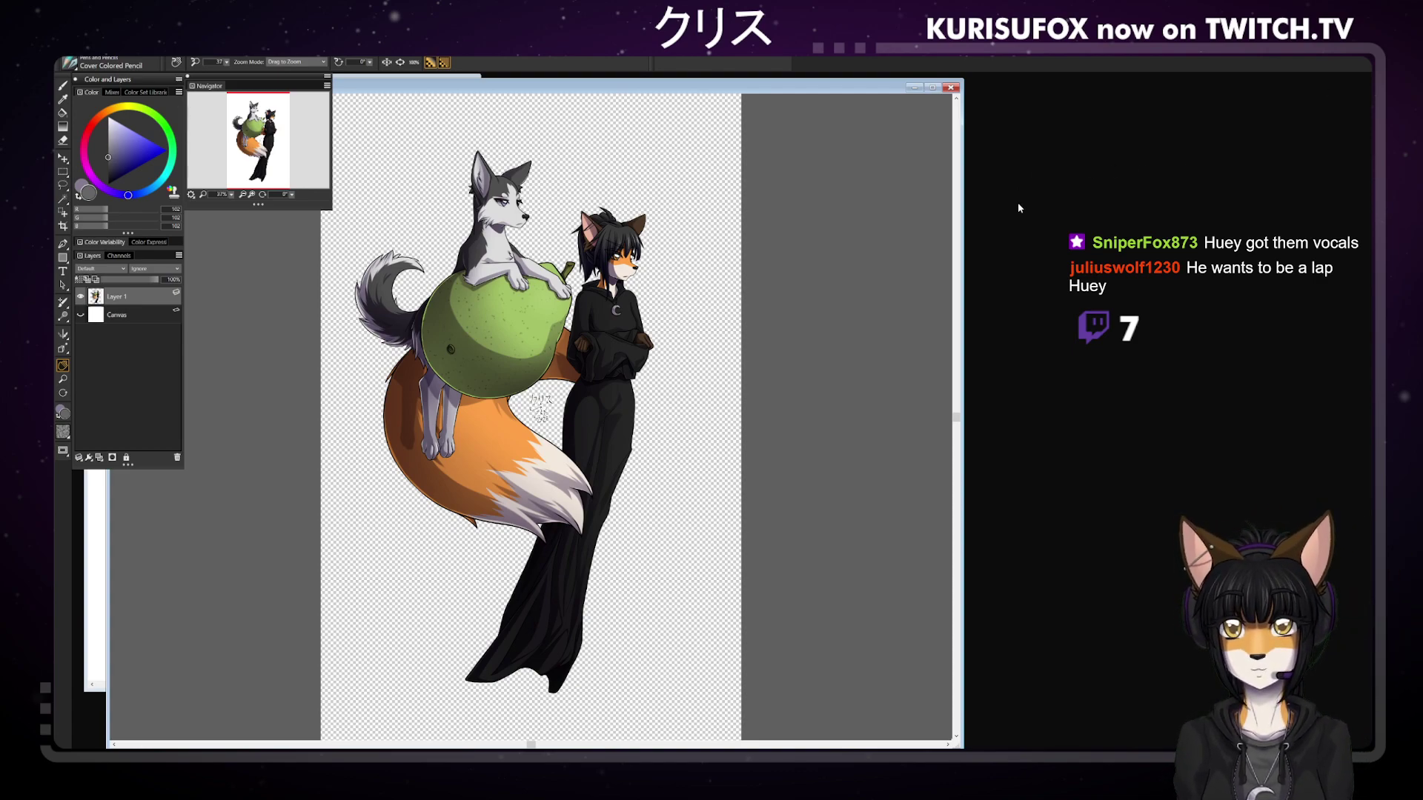
pyautogui.click(952, 88)
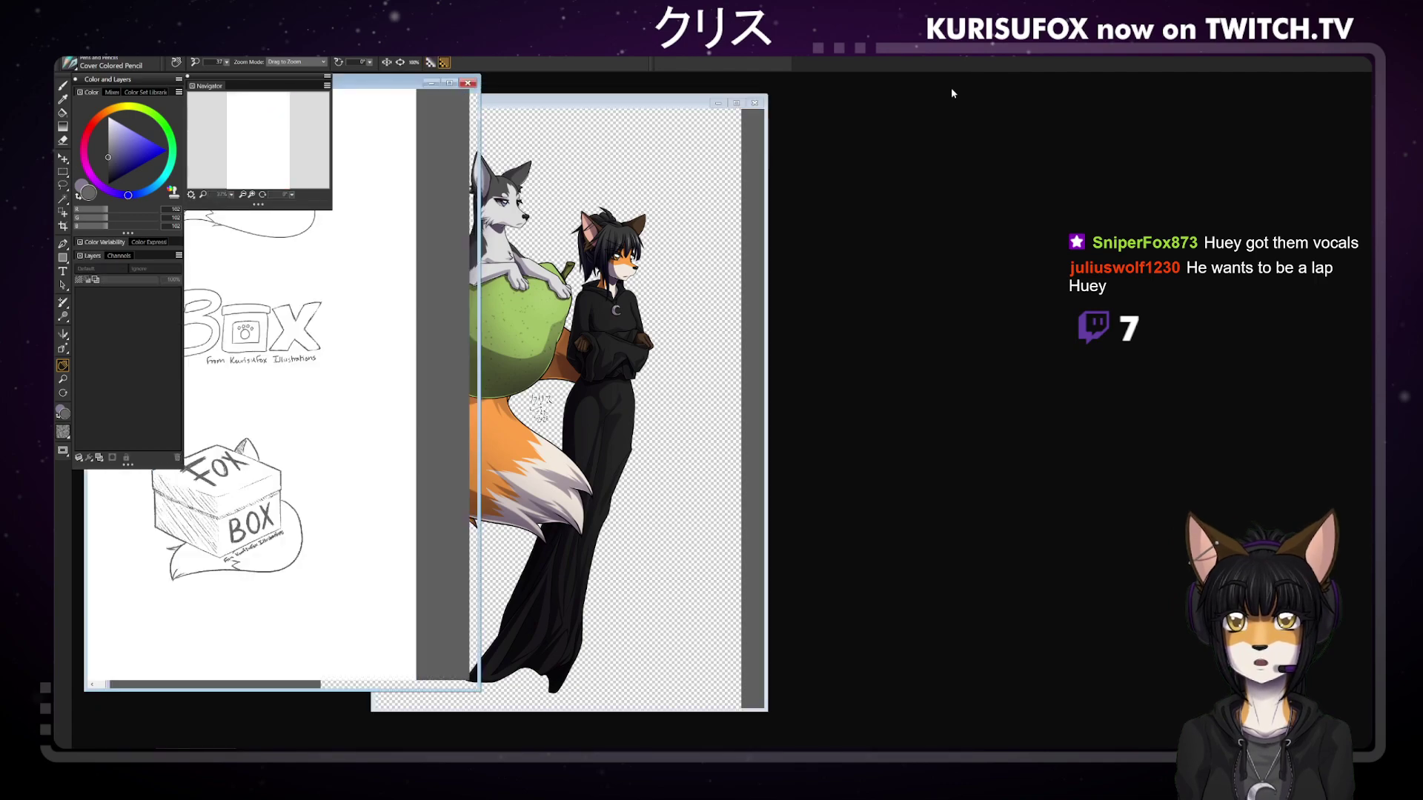
pyautogui.click(432, 84)
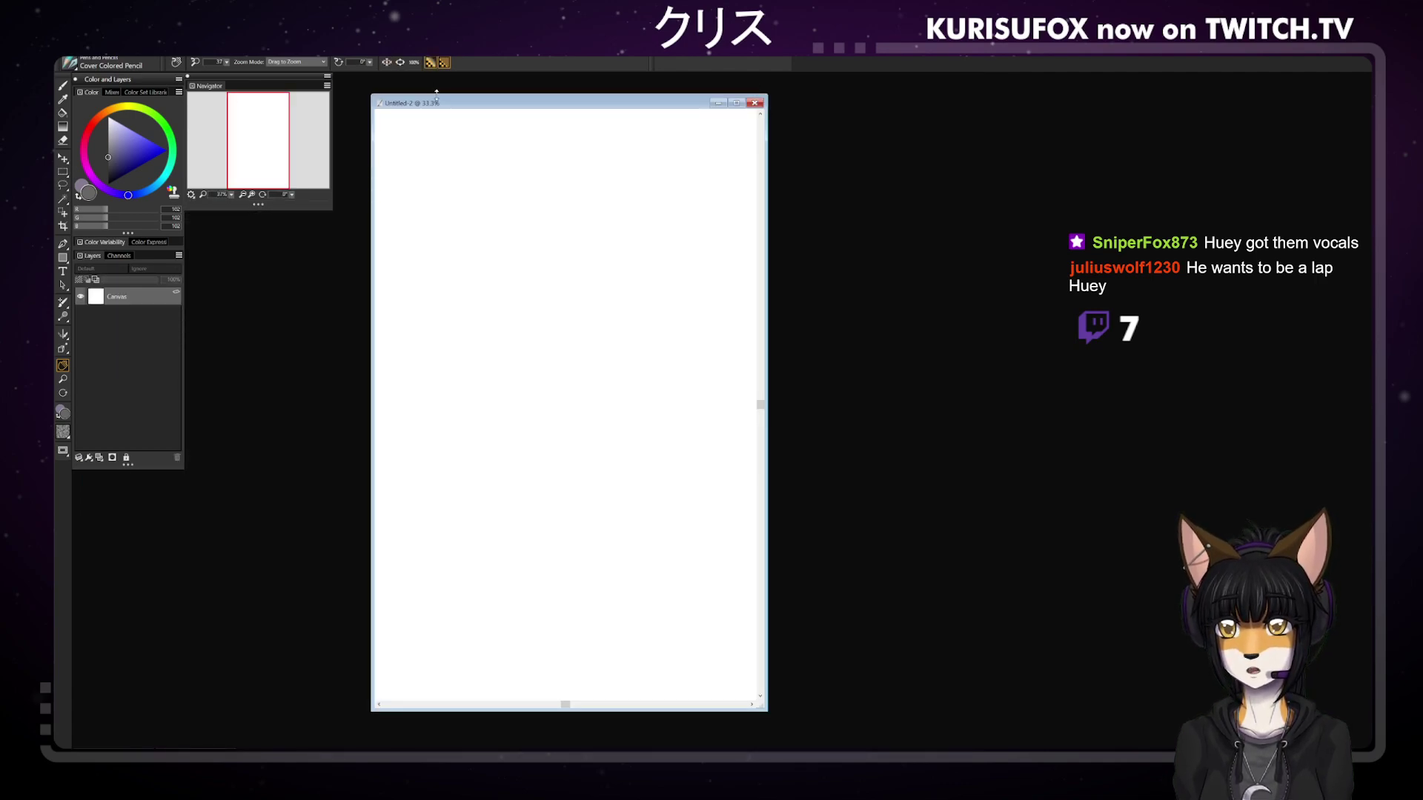
pyautogui.click(736, 103)
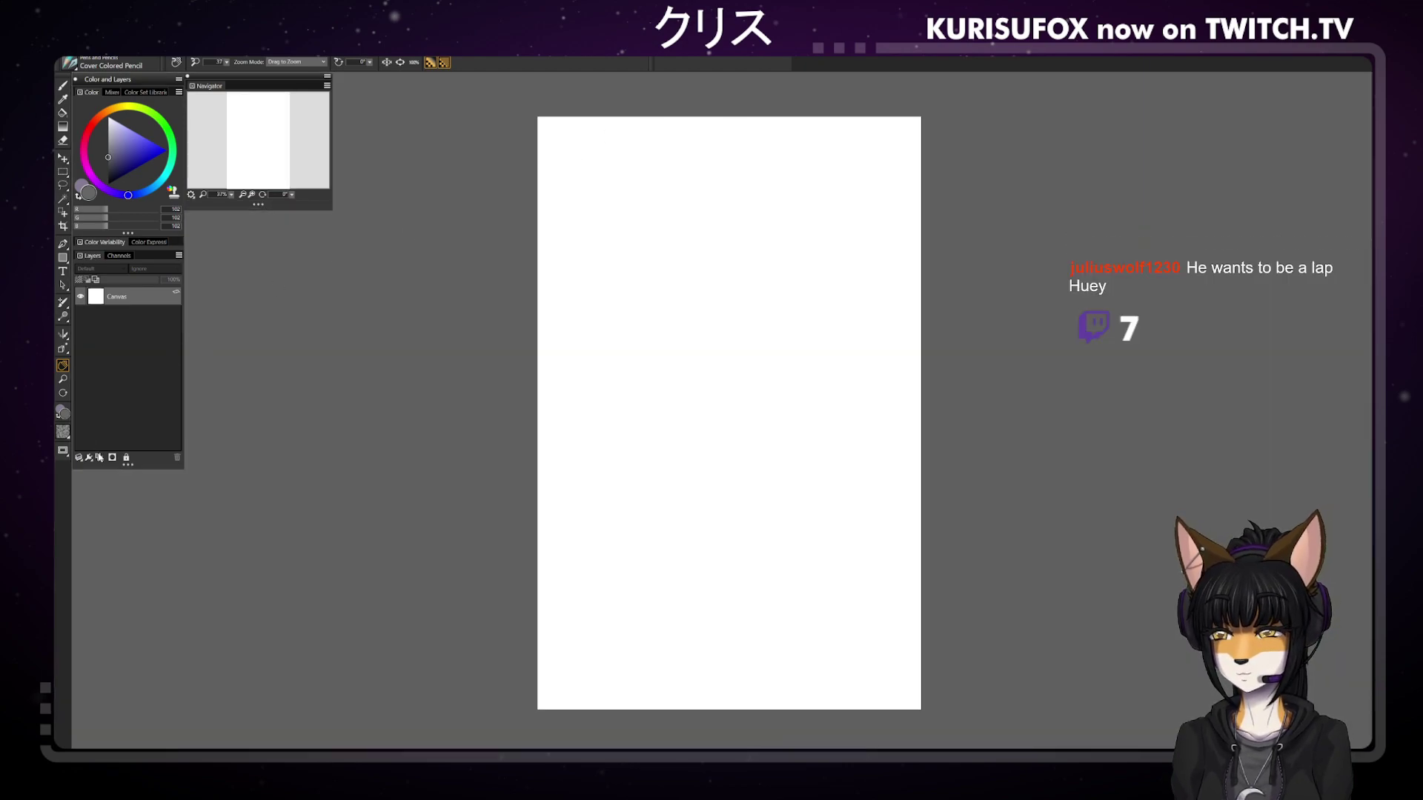
# Add a new layer and set up the Detail Oils Brush with size 14.1 and 100% opacity
pyautogui.click(99, 456)
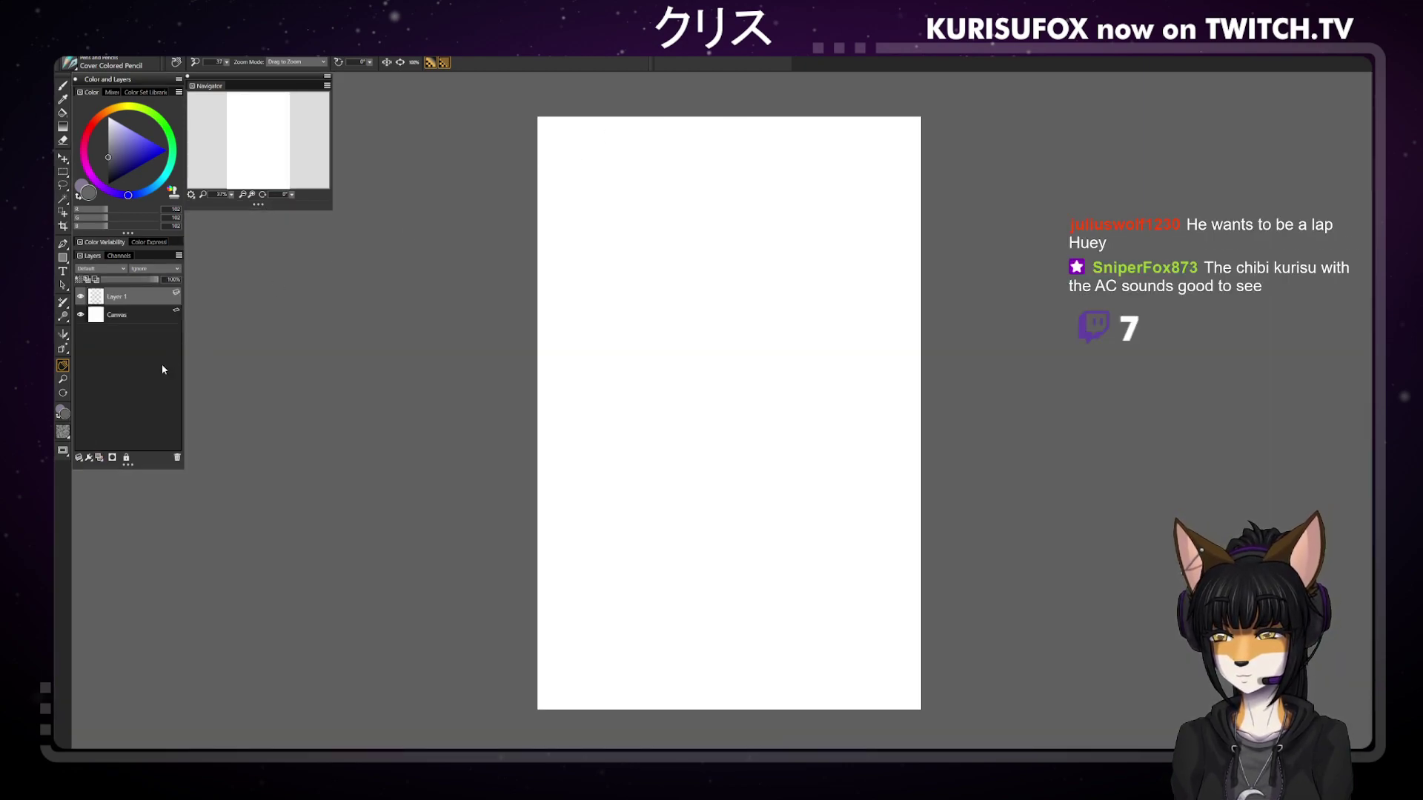
pyautogui.click(70, 63)
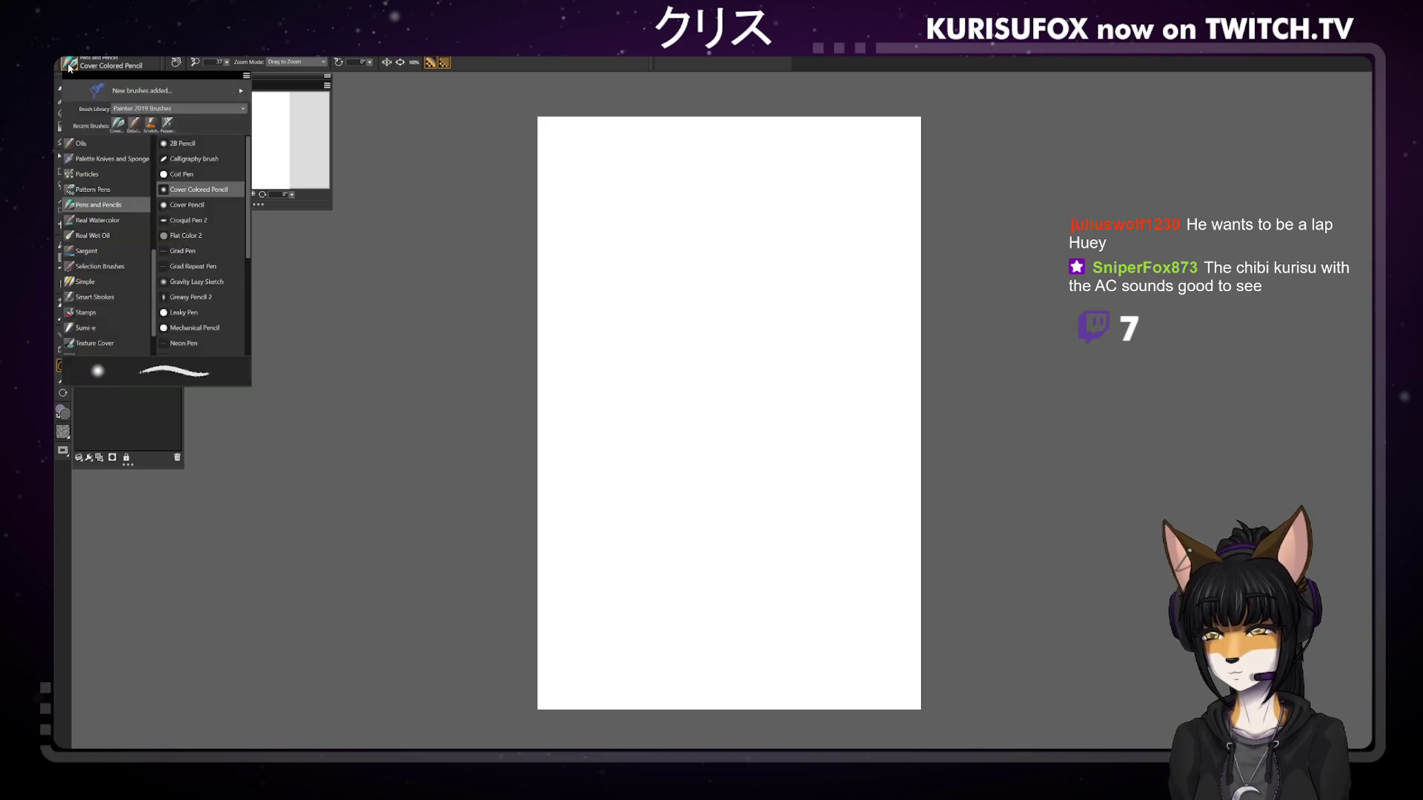
pyautogui.click(134, 125)
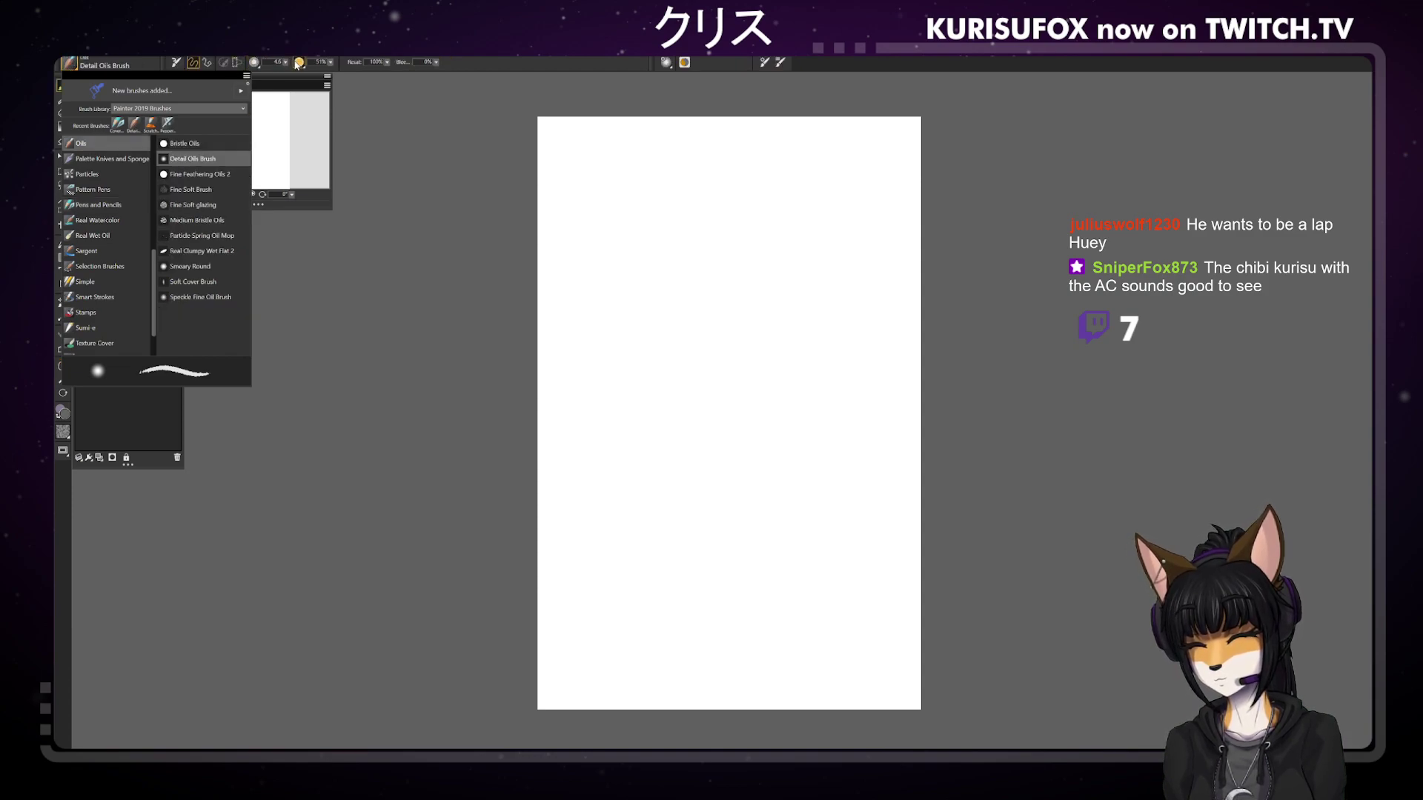
pyautogui.moveTo(331, 64)
pyautogui.mouseDown()
pyautogui.moveTo(359, 65)
pyautogui.moveTo(288, 65)
pyautogui.moveTo(320, 66)
pyautogui.mouseUp()
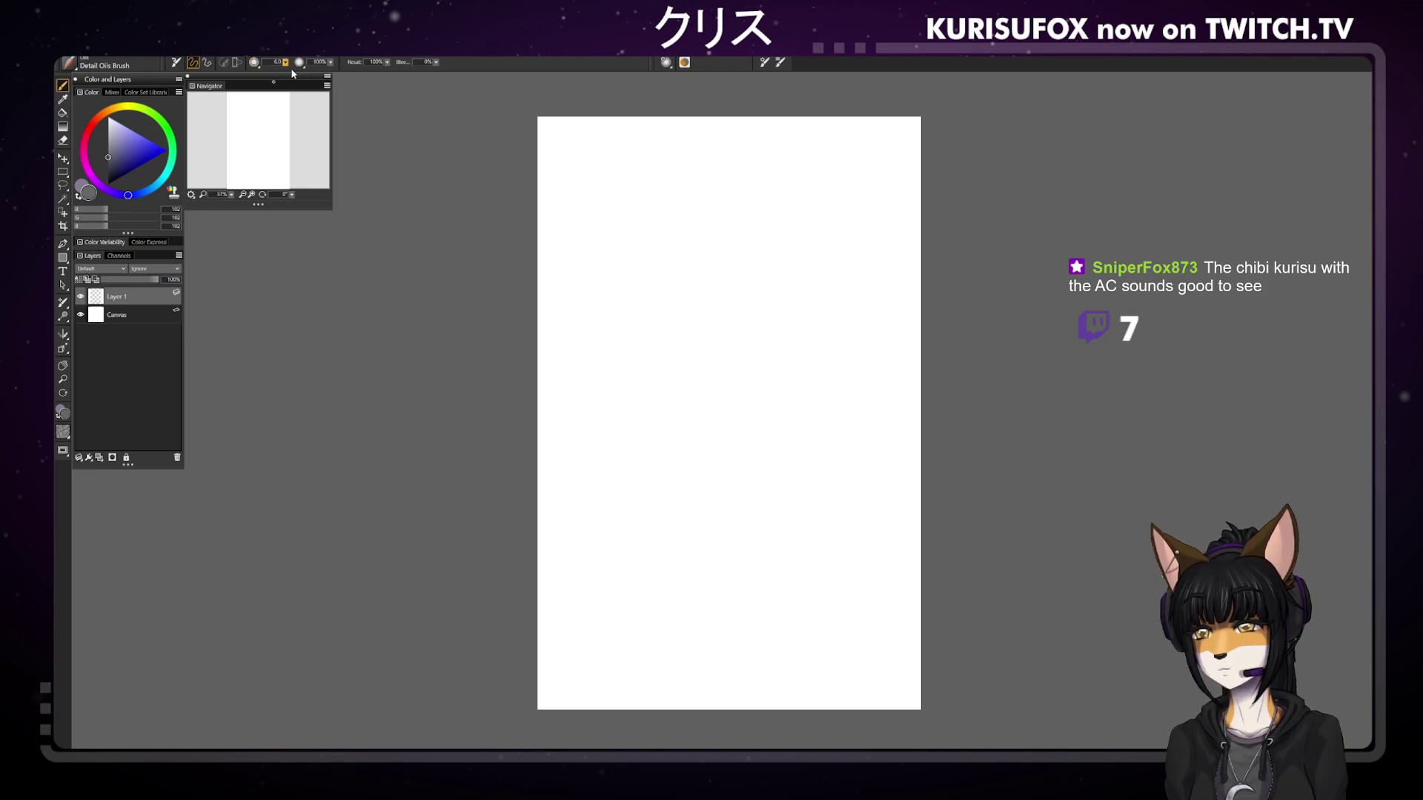
pyautogui.moveTo(363, 81); pyautogui.dragTo(306, 90)
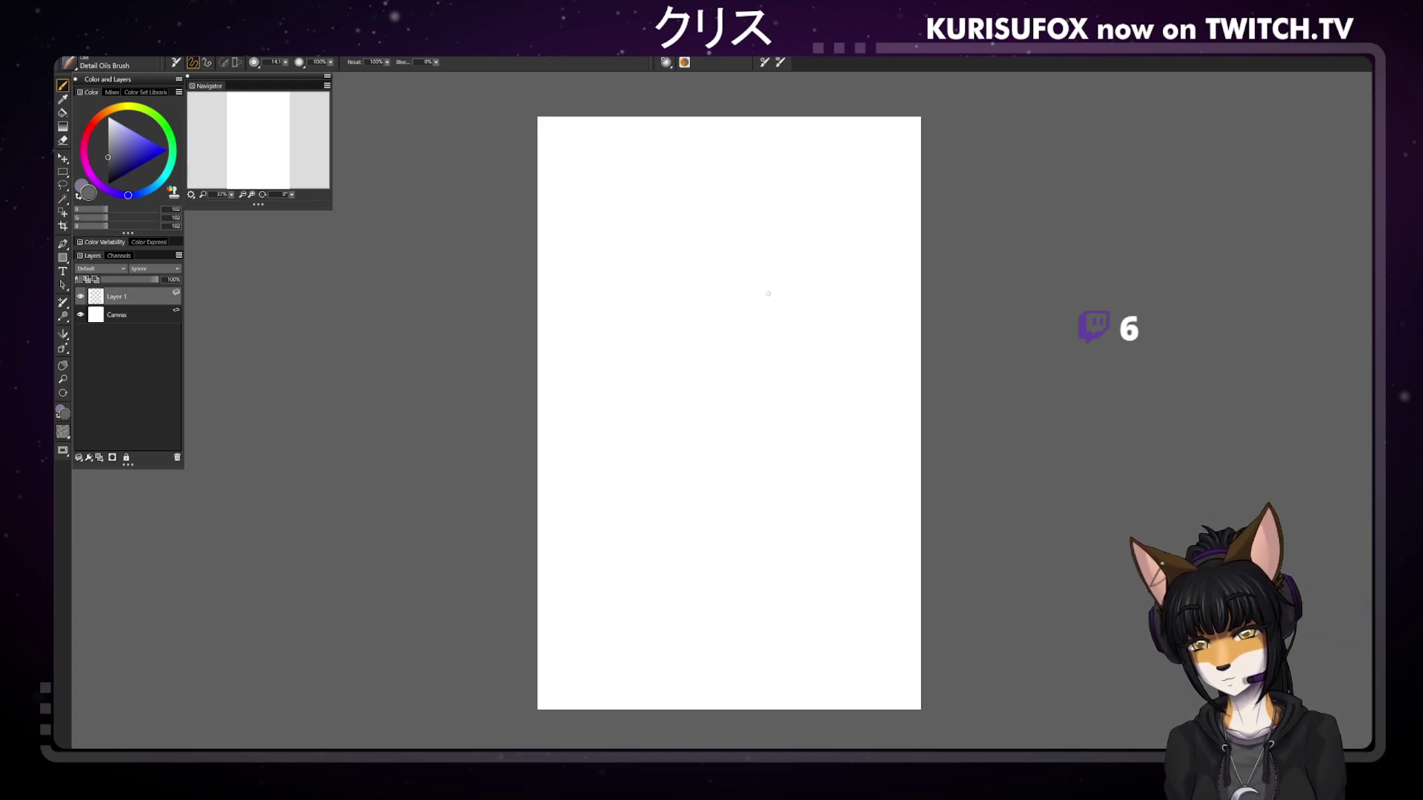
pyautogui.moveTo(686, 331)
pyautogui.mouseDown()
pyautogui.moveTo(723, 508)
pyautogui.moveTo(797, 515)
pyautogui.moveTo(746, 619)
pyautogui.mouseUp()
pyautogui.hotkey('ctrl', 'z')
pyautogui.moveTo(698, 265); pyautogui.dragTo(777, 326)
pyautogui.moveTo(747, 444); pyautogui.dragTo(734, 415)
pyautogui.hotkey('ctrl', 'z')
pyautogui.hotkey('ctrl', 'z')
pyautogui.moveTo(630, 365); pyautogui.dragTo(751, 356)
pyautogui.moveTo(752, 404)
pyautogui.mouseDown()
pyautogui.moveTo(683, 336)
pyautogui.moveTo(832, 117)
pyautogui.mouseUp()
pyautogui.hotkey('ctrl', 'z')
pyautogui.hotkey('ctrl', 'z')
pyautogui.moveTo(622, 375)
pyautogui.mouseDown()
pyautogui.moveTo(782, 380)
pyautogui.moveTo(607, 387)
pyautogui.moveTo(682, 472)
pyautogui.moveTo(748, 305)
pyautogui.mouseUp()
pyautogui.hotkey('ctrl', 'z')
pyautogui.moveTo(682, 175)
pyautogui.mouseDown()
pyautogui.moveTo(603, 286)
pyautogui.moveTo(858, 476)
pyautogui.moveTo(842, 629)
pyautogui.mouseUp()
pyautogui.hotkey('ctrl', 'z')
pyautogui.moveTo(763, 165)
pyautogui.mouseDown()
pyautogui.moveTo(645, 281)
pyautogui.moveTo(637, 470)
pyautogui.moveTo(603, 494)
pyautogui.mouseUp()
pyautogui.hotkey('ctrl', 'z')
pyautogui.moveTo(809, 172); pyautogui.dragTo(802, 276)
pyautogui.moveTo(800, 340)
pyautogui.mouseDown()
pyautogui.moveTo(741, 676)
pyautogui.moveTo(760, 552)
pyautogui.mouseUp()
pyautogui.hotkey('ctrl', 'z')
pyautogui.moveTo(659, 162)
pyautogui.mouseDown()
pyautogui.moveTo(713, 178)
pyautogui.moveTo(792, 268)
pyautogui.mouseUp()
pyautogui.moveTo(772, 374); pyautogui.dragTo(677, 451)
pyautogui.hotkey('ctrl', 'z')
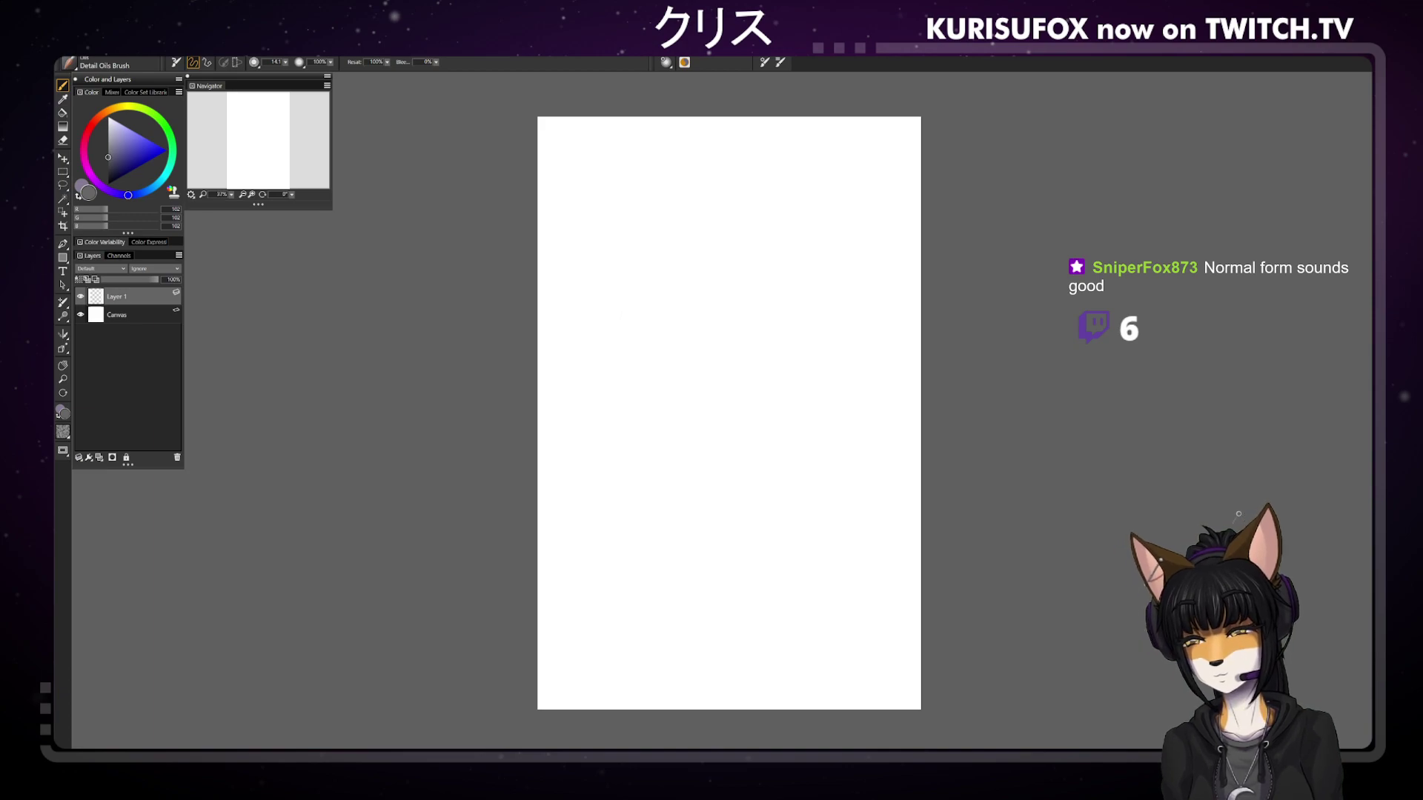
# Try to sketch a round head with an angular jawline in the upper part of the page
pyautogui.moveTo(292, 195); pyautogui.dragTo(511, 185)
pyautogui.click(63, 365)
pyautogui.moveTo(799, 238)
pyautogui.mouseDown()
pyautogui.moveTo(759, 267)
pyautogui.moveTo(729, 263)
pyautogui.mouseUp()
pyautogui.click(65, 83)
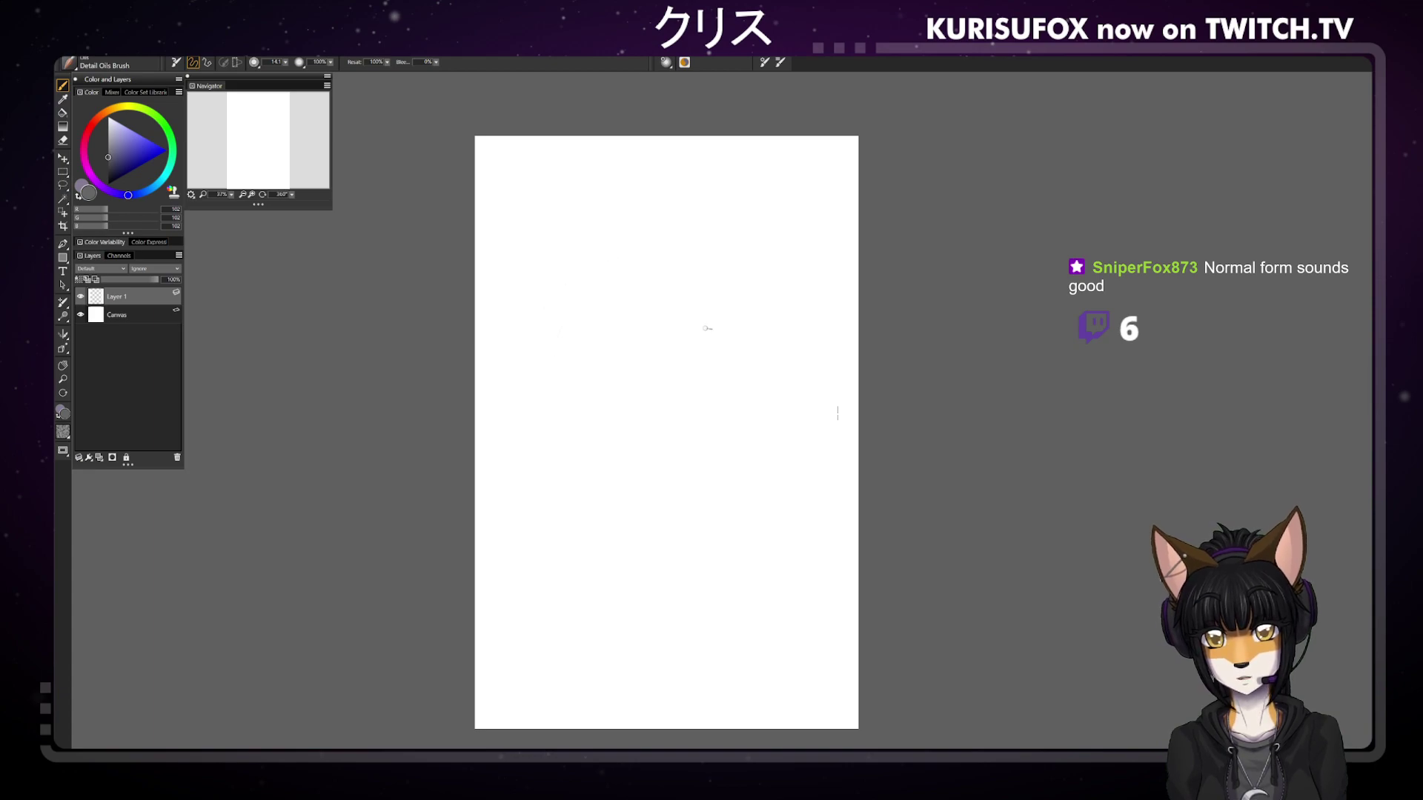
pyautogui.moveTo(594, 276)
pyautogui.mouseDown()
pyautogui.moveTo(575, 292)
pyautogui.moveTo(630, 337)
pyautogui.moveTo(577, 318)
pyautogui.mouseUp()
pyautogui.hotkey('ctrl', 'z')
pyautogui.hotkey('ctrl', 'z')
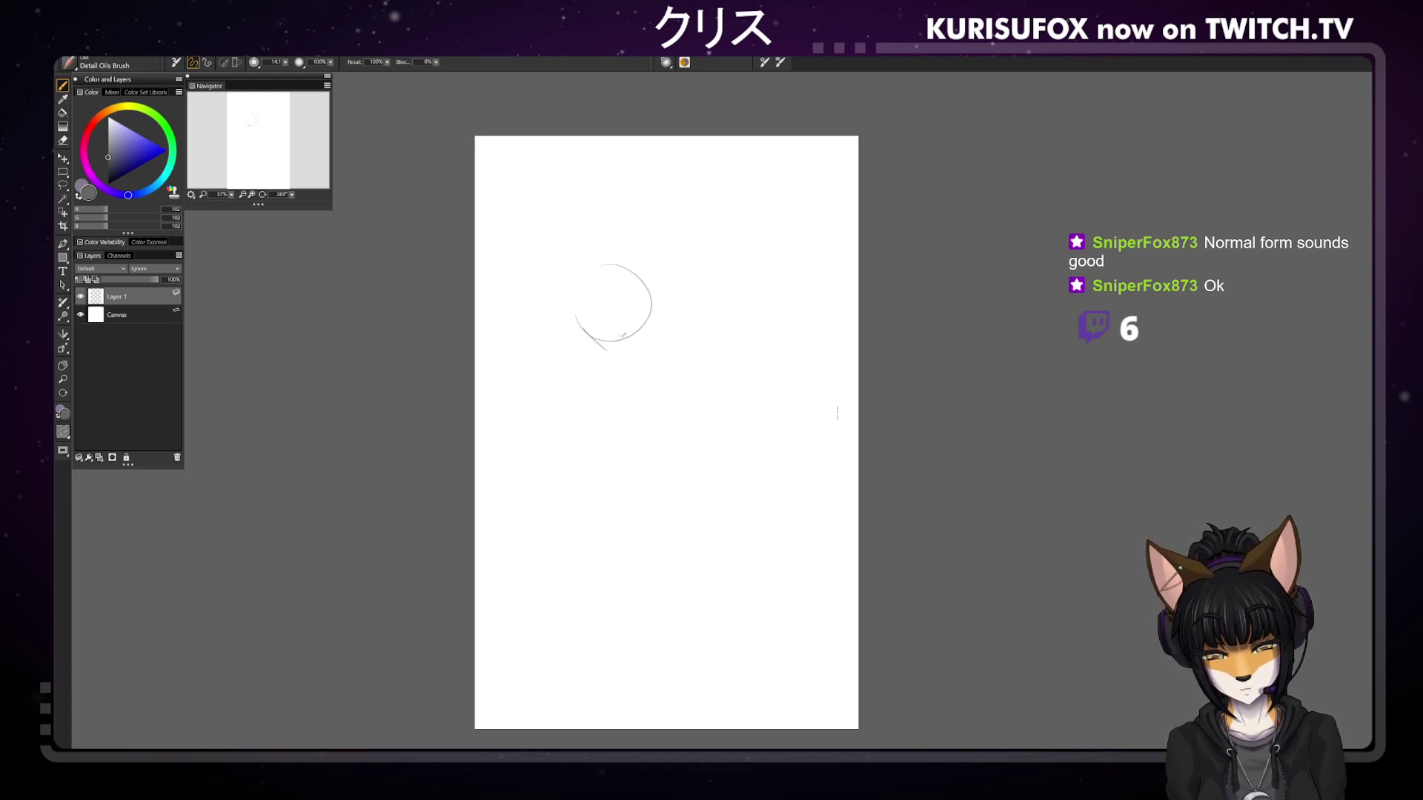
pyautogui.moveTo(595, 333); pyautogui.dragTo(612, 345)
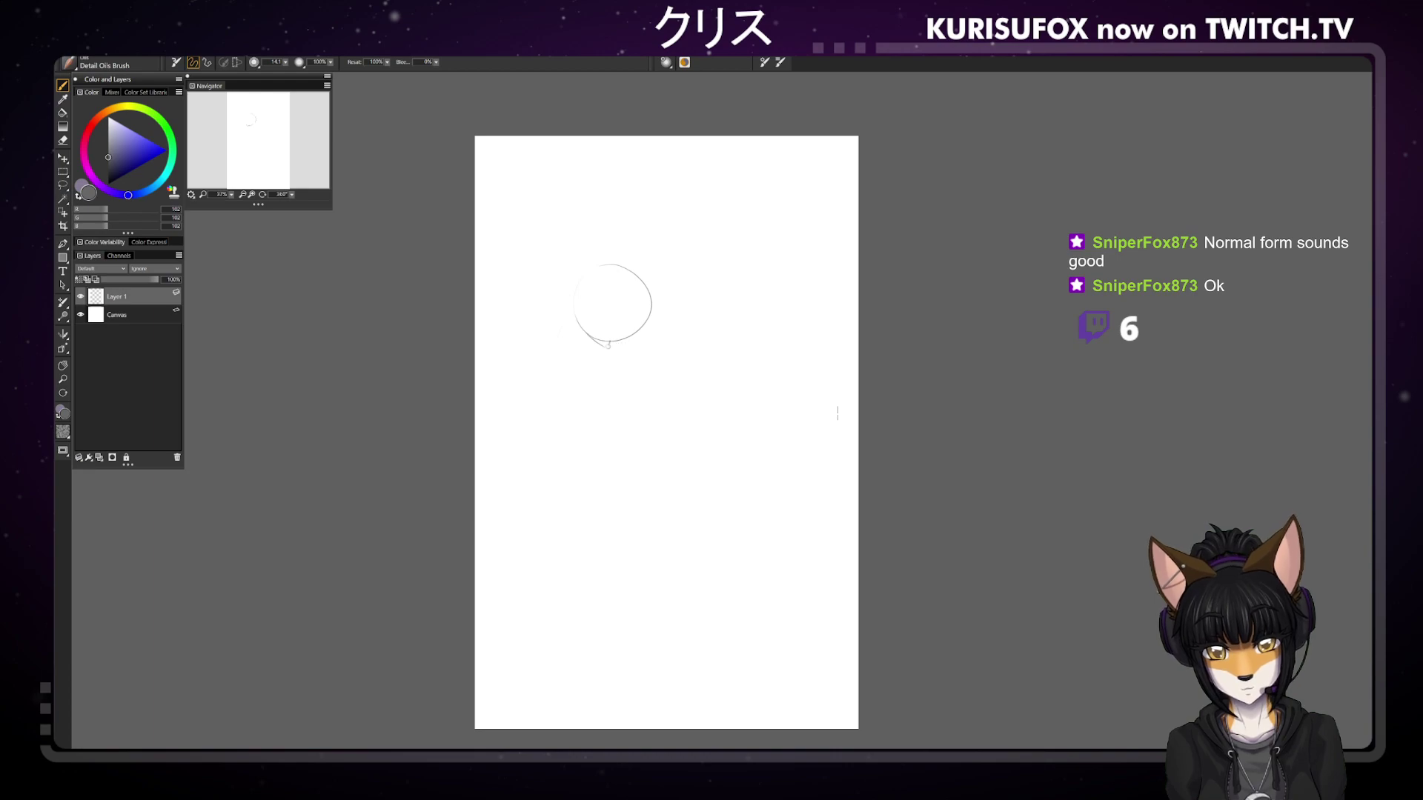
pyautogui.moveTo(605, 344); pyautogui.dragTo(635, 353)
pyautogui.hotkey('ctrl', 'z')
pyautogui.hotkey('ctrl', 'z')
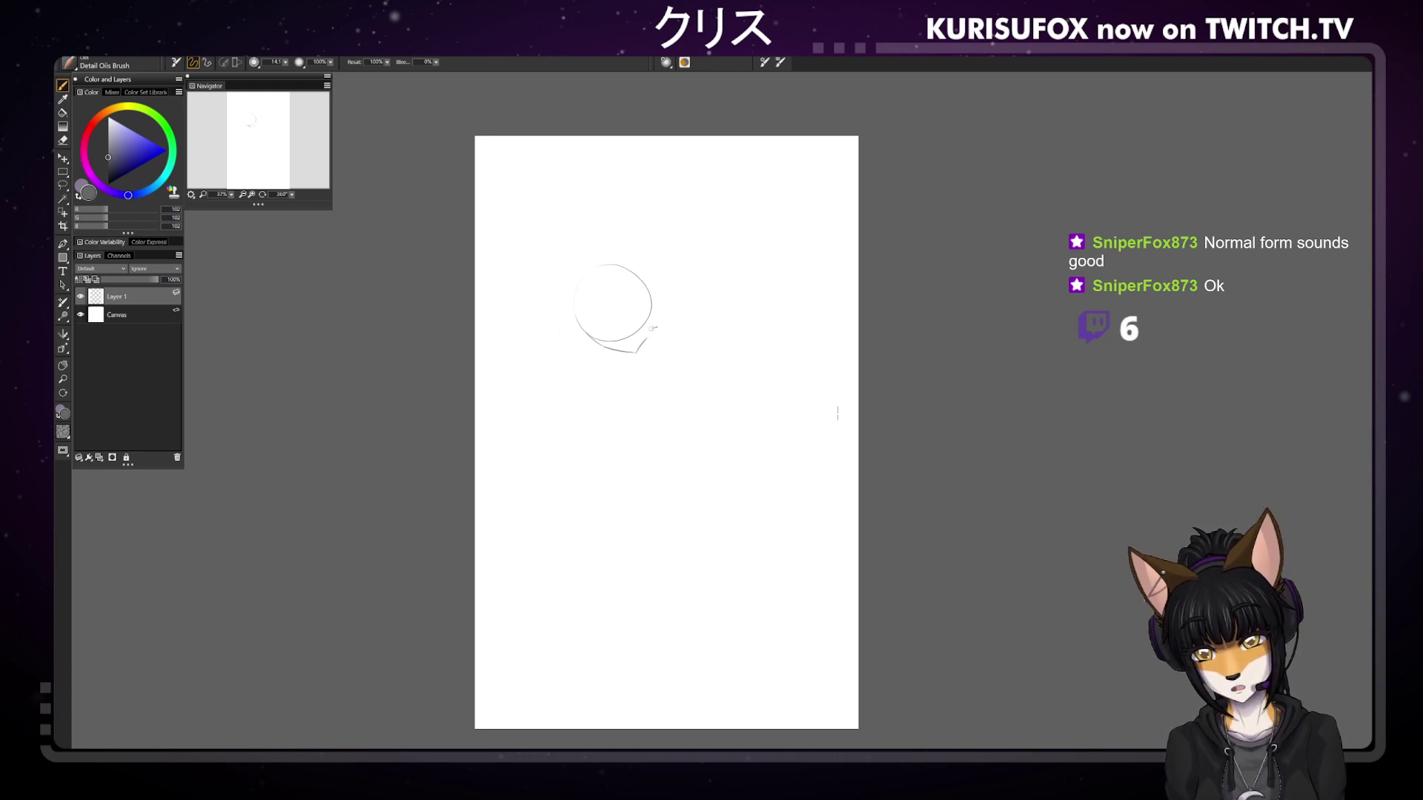
pyautogui.hotkey('ctrl', 'z')
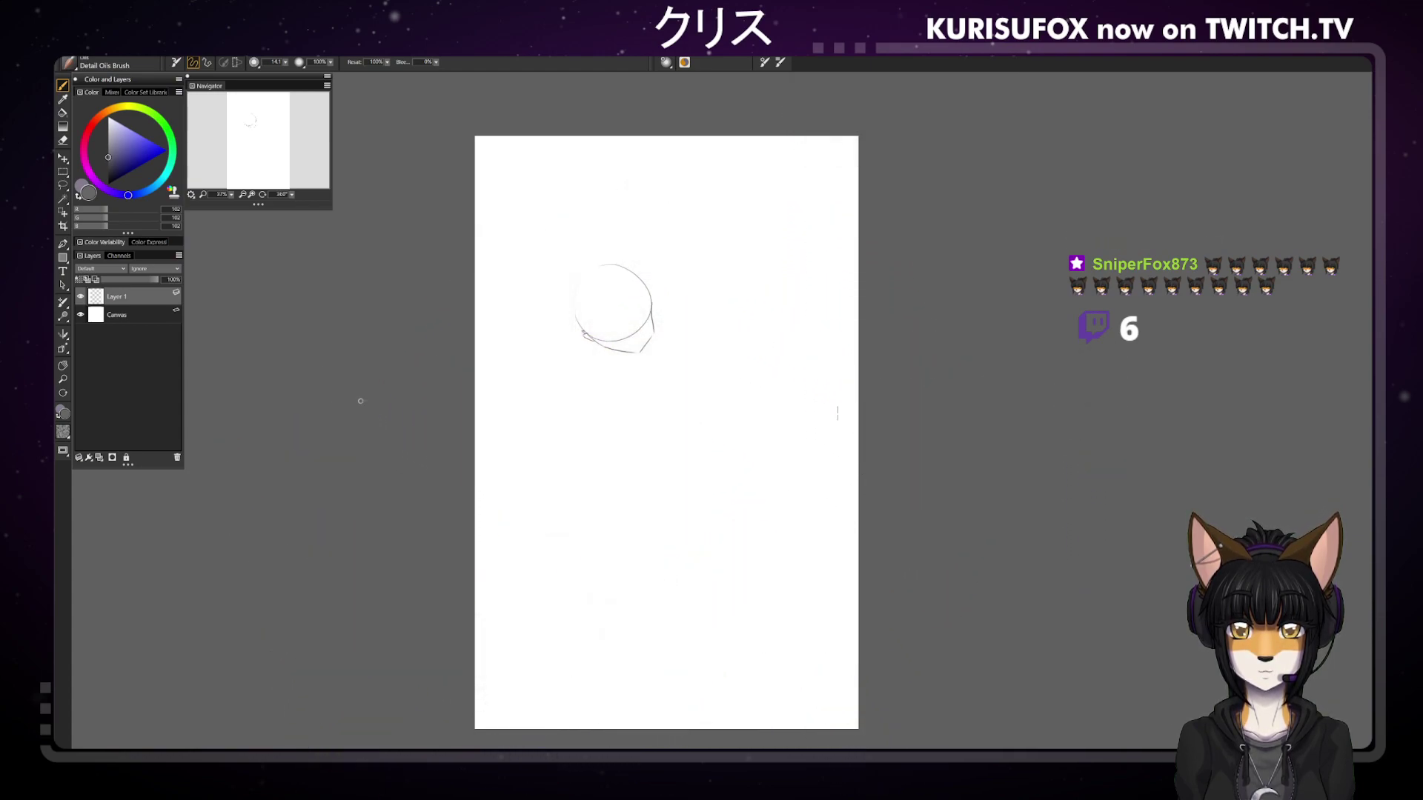
# Replace the sketched layer with a new empty one and draw a head circle in the page's upper centre
pyautogui.click(177, 457)
pyautogui.click(112, 458)
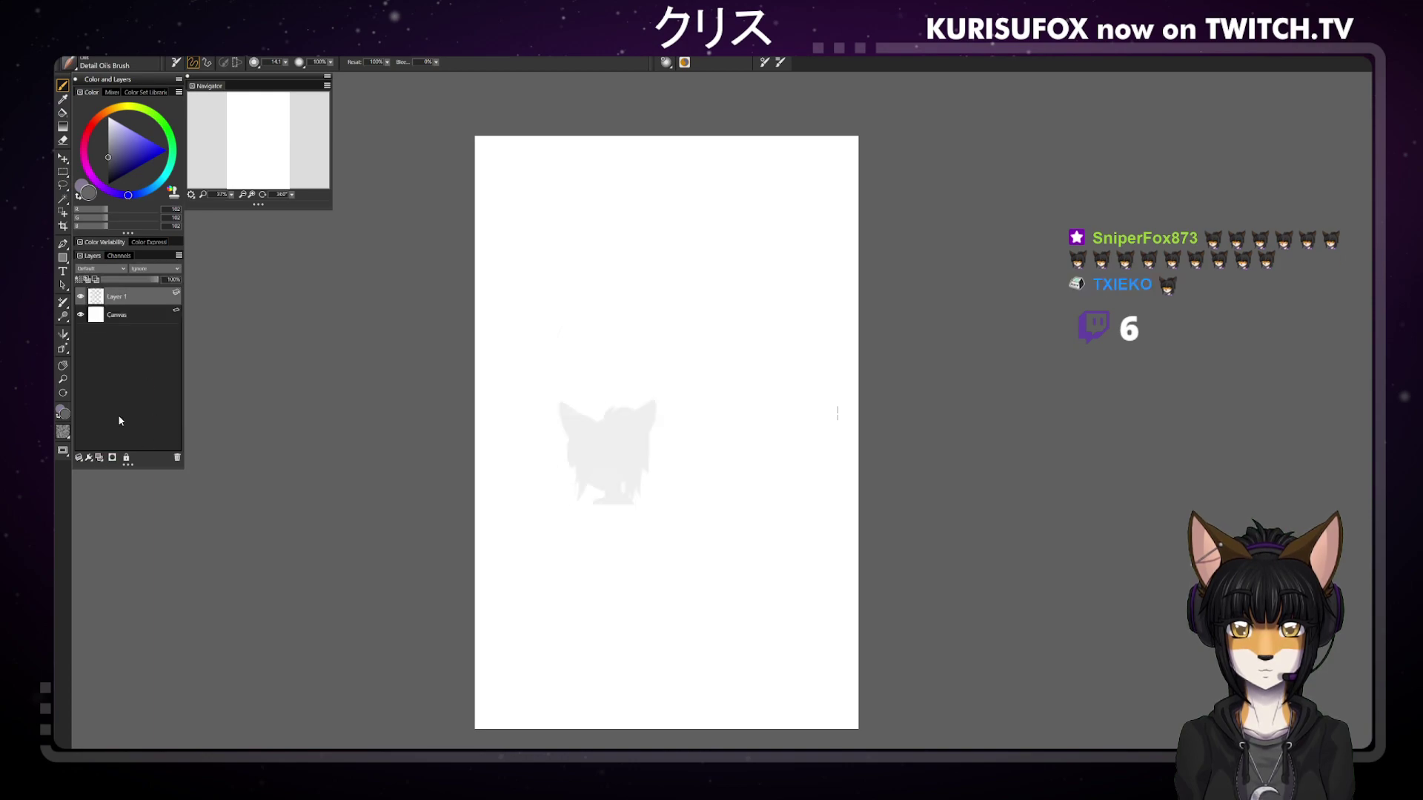
pyautogui.moveTo(664, 251)
pyautogui.mouseDown()
pyautogui.moveTo(629, 261)
pyautogui.moveTo(642, 344)
pyautogui.mouseUp()
pyautogui.hotkey('ctrl', 'z')
pyautogui.moveTo(646, 261); pyautogui.dragTo(643, 353)
pyautogui.hotkey('ctrl', 'z')
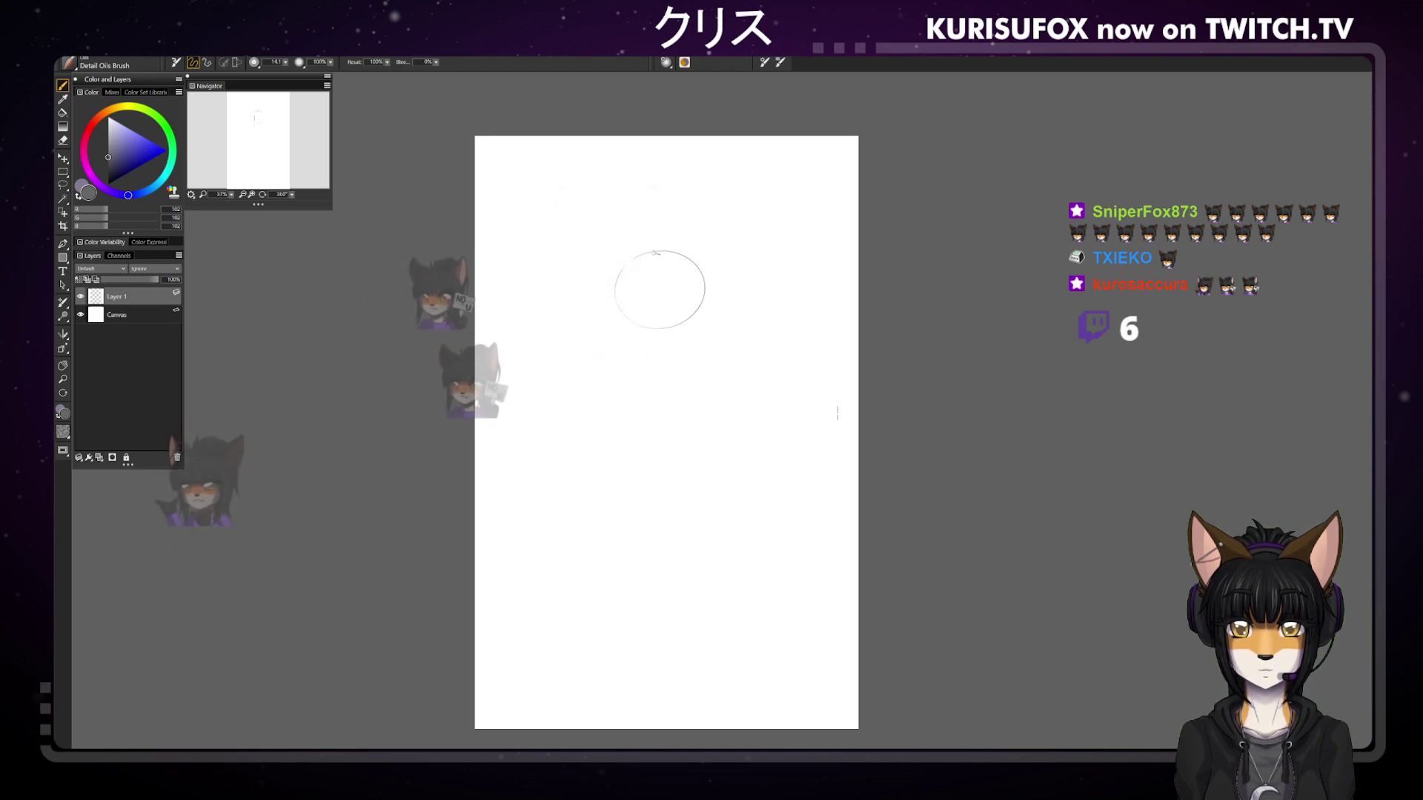
# Sketch a curved vertical face guideline inside the head circle and the cheek-to-chin contour on its left side
pyautogui.moveTo(642, 254); pyautogui.dragTo(639, 331)
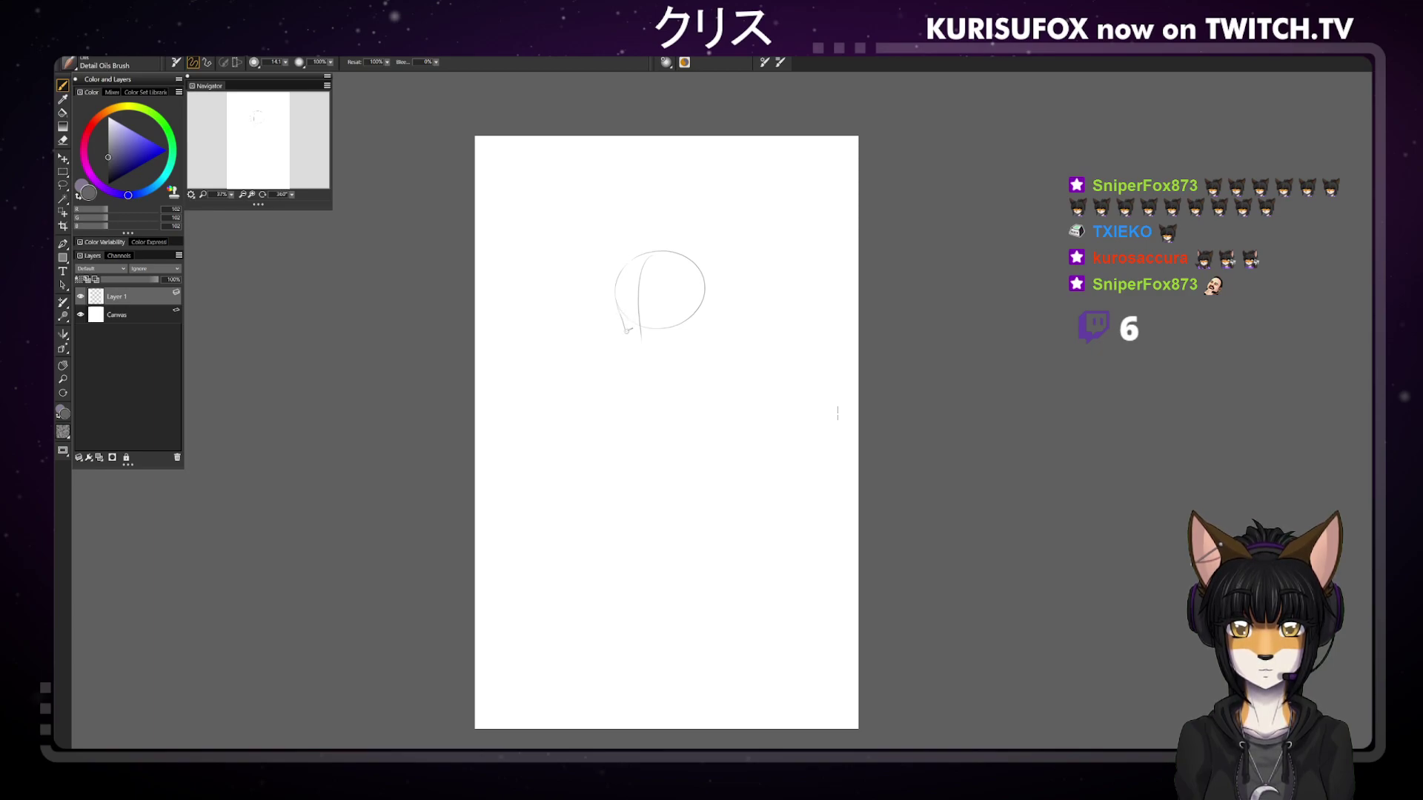
pyautogui.moveTo(626, 331); pyautogui.dragTo(642, 343)
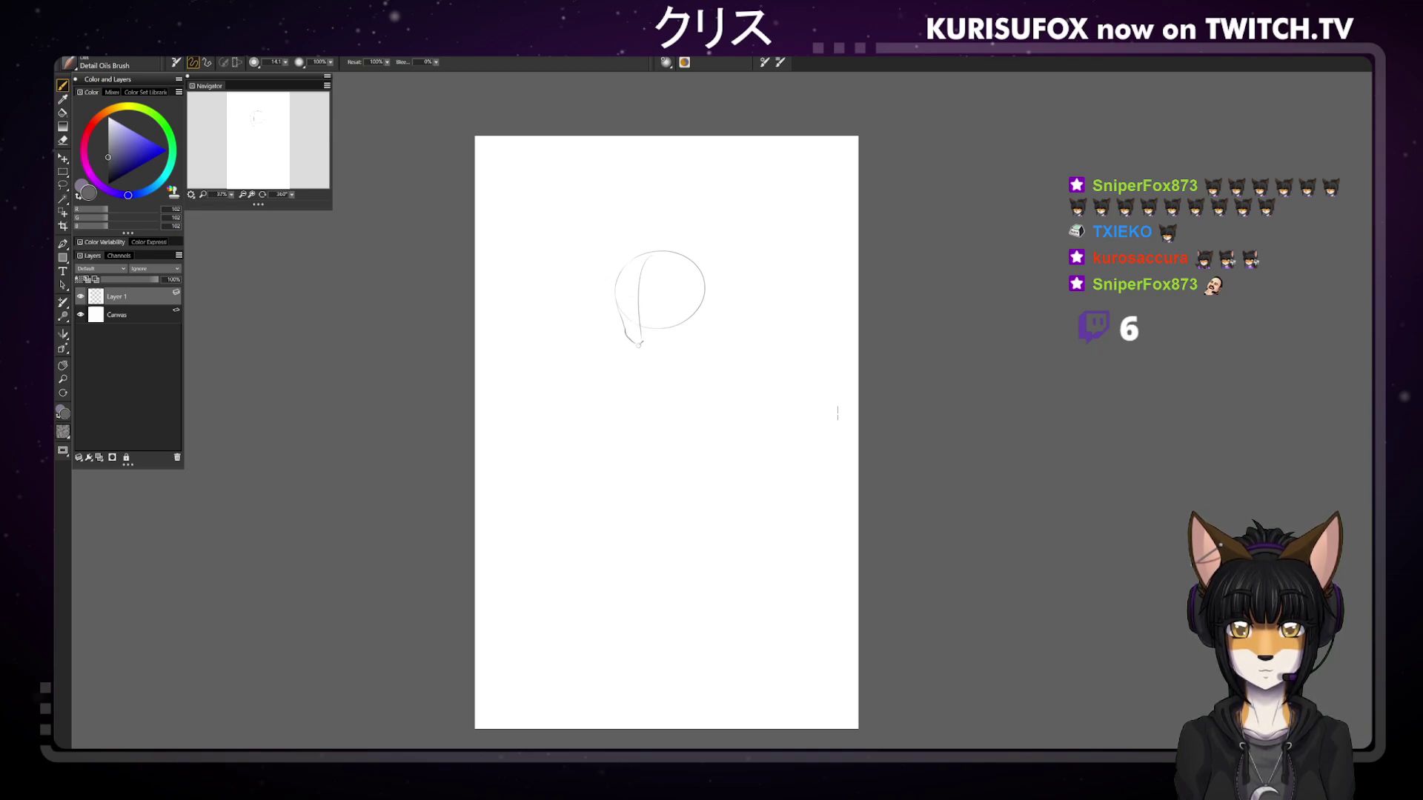
pyautogui.moveTo(635, 343); pyautogui.dragTo(643, 348)
pyautogui.hotkey('ctrl', 'z')
pyautogui.moveTo(618, 308); pyautogui.dragTo(627, 336)
pyautogui.hotkey('ctrl', 'z')
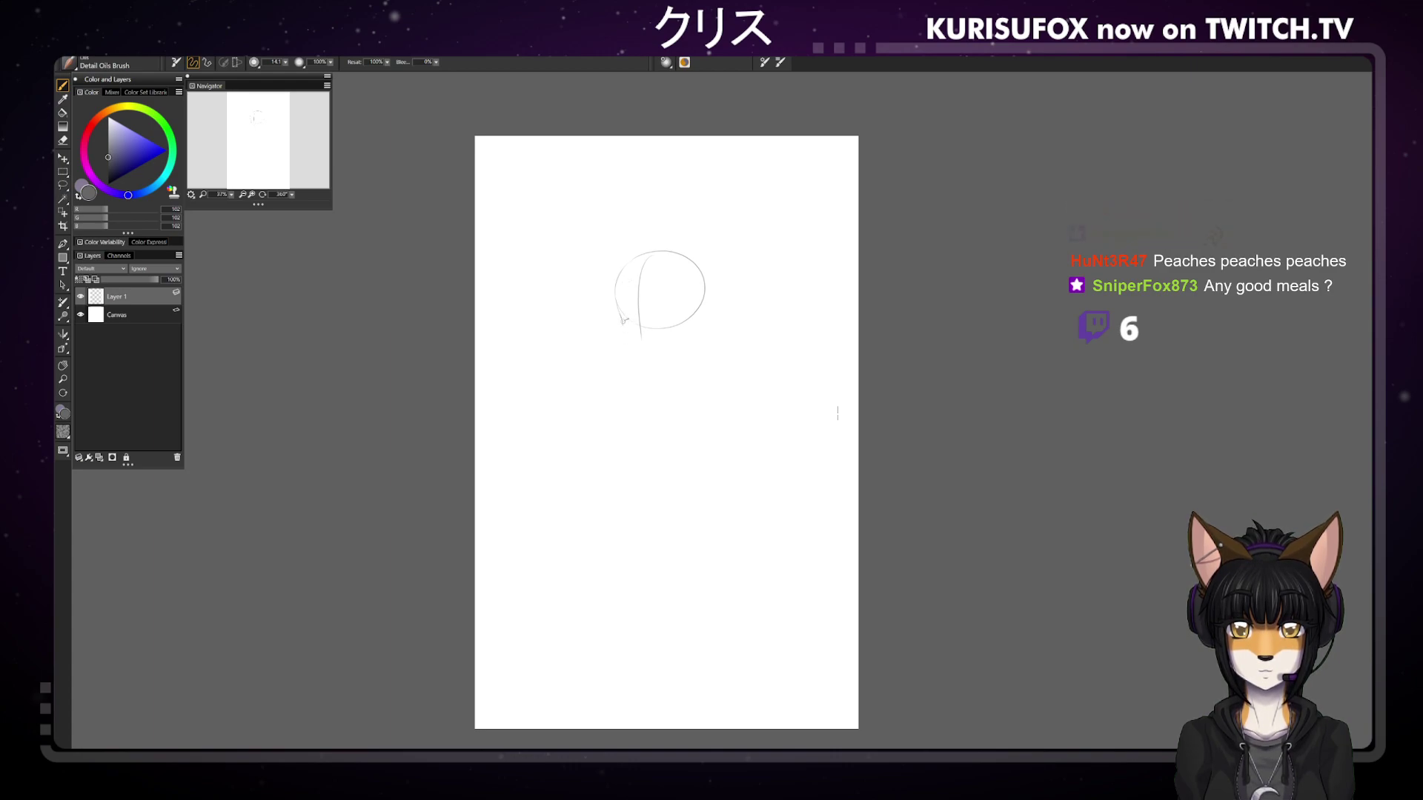
pyautogui.moveTo(621, 330); pyautogui.dragTo(638, 343)
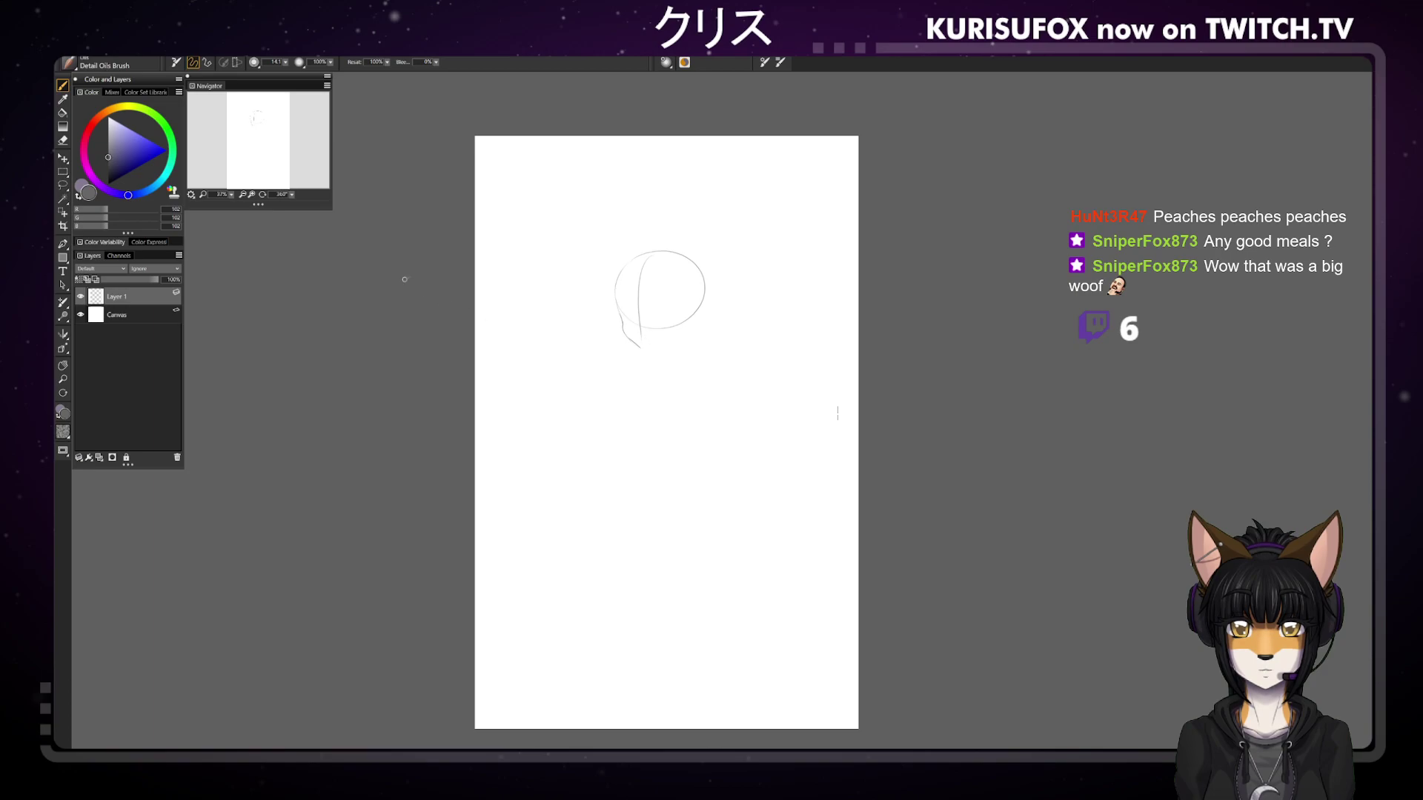
# Draw the jawline from the chin up to the right side of the head circle
pyautogui.moveTo(292, 194); pyautogui.dragTo(277, 198)
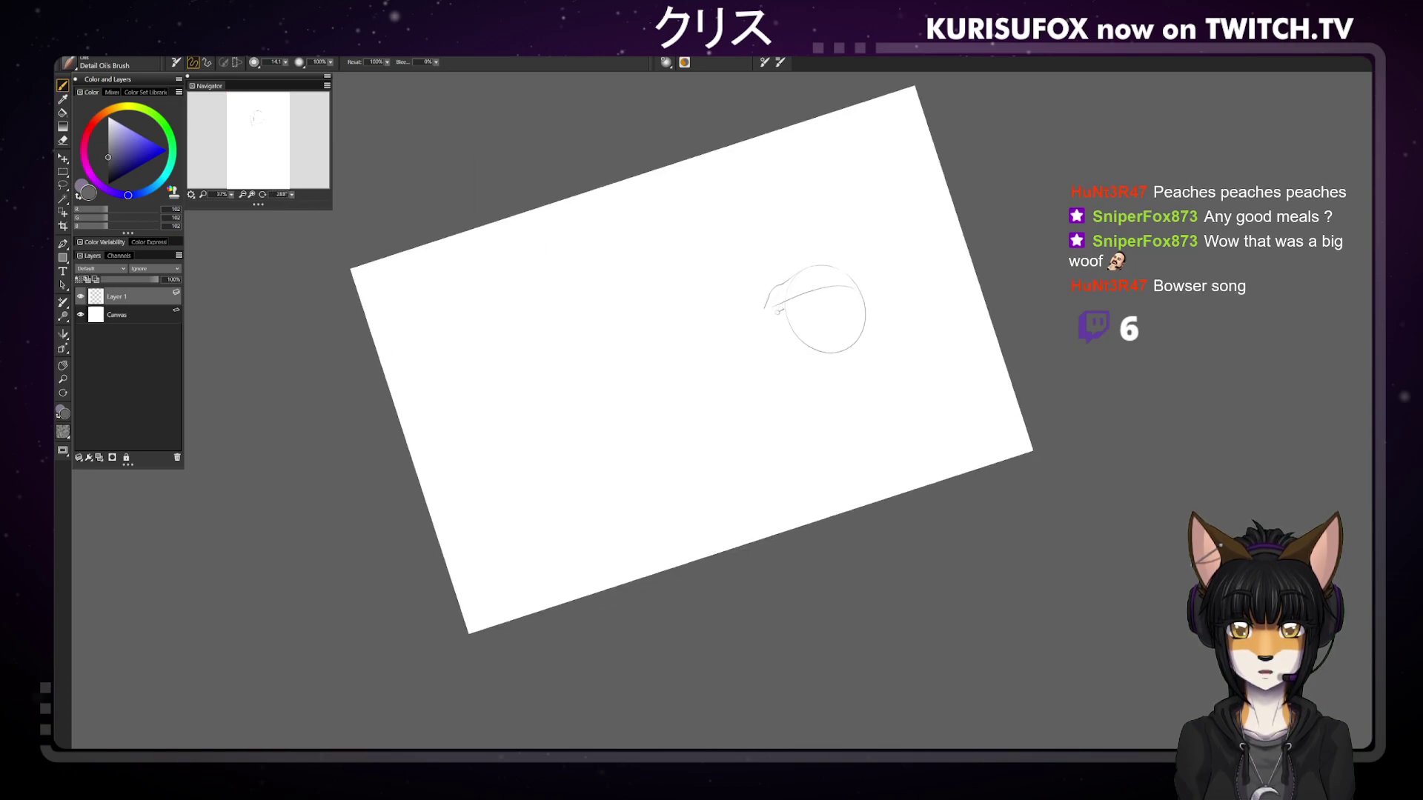
pyautogui.press('n')
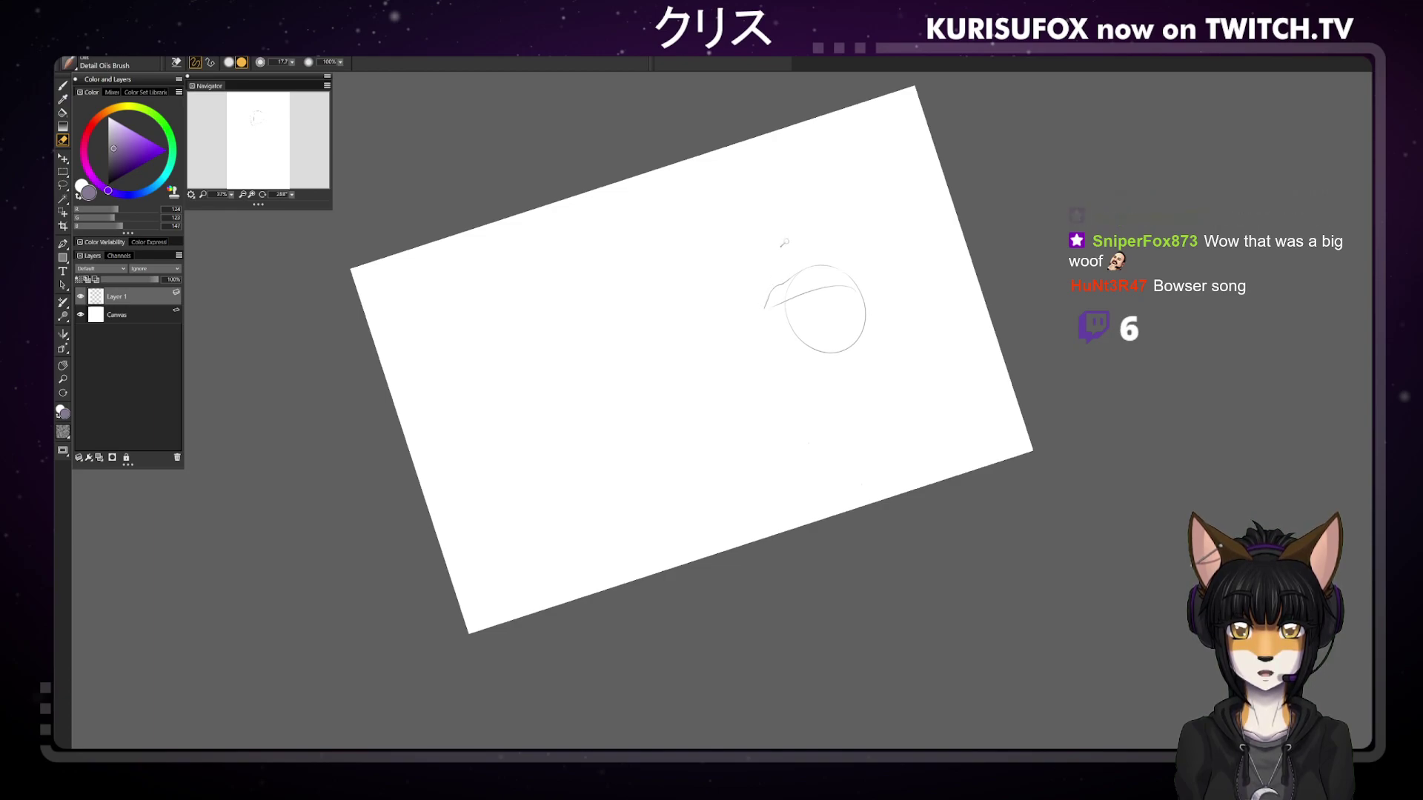
pyautogui.press('b')
pyautogui.moveTo(767, 296); pyautogui.dragTo(793, 346)
pyautogui.hotkey('ctrl', 'z')
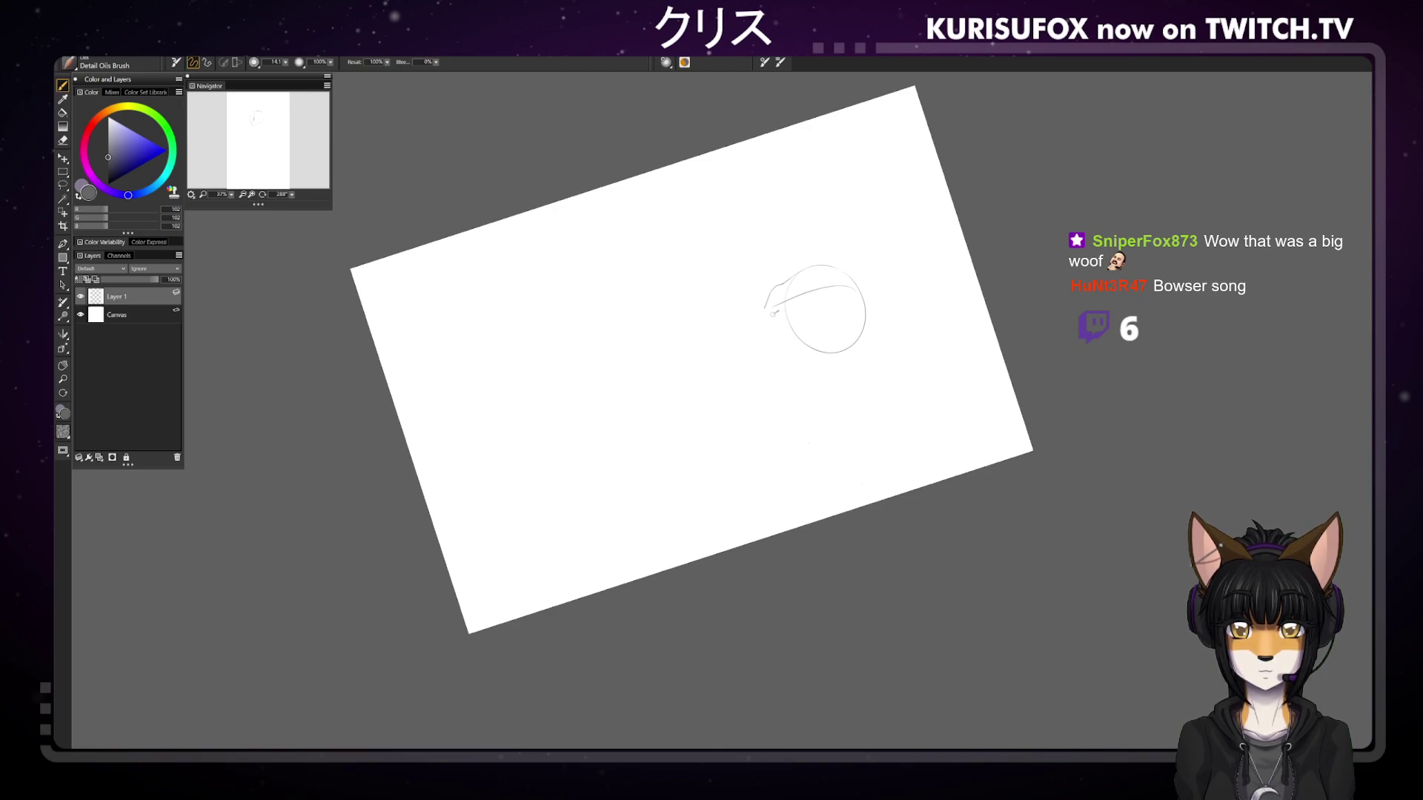
pyautogui.moveTo(767, 307); pyautogui.dragTo(782, 338)
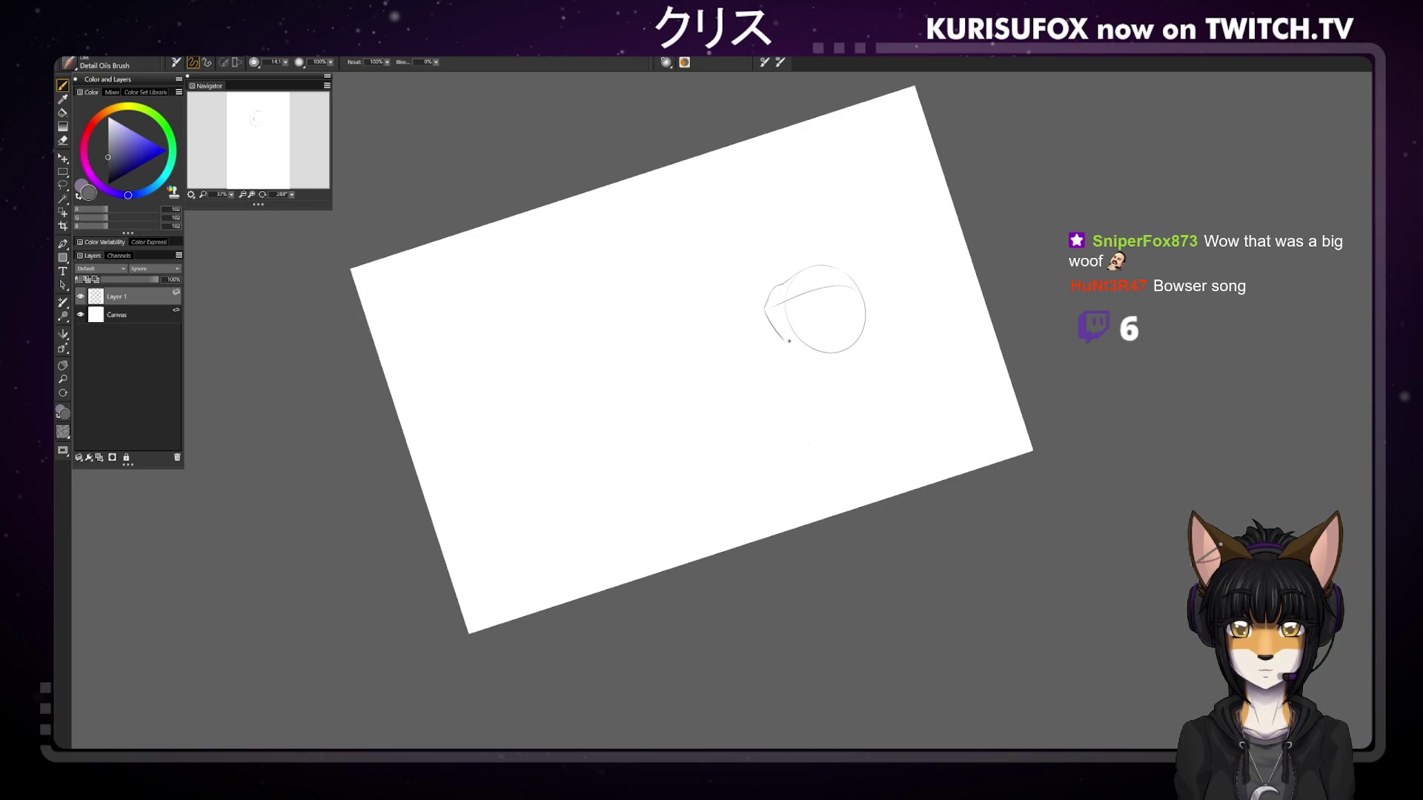
pyautogui.moveTo(783, 339); pyautogui.dragTo(809, 346)
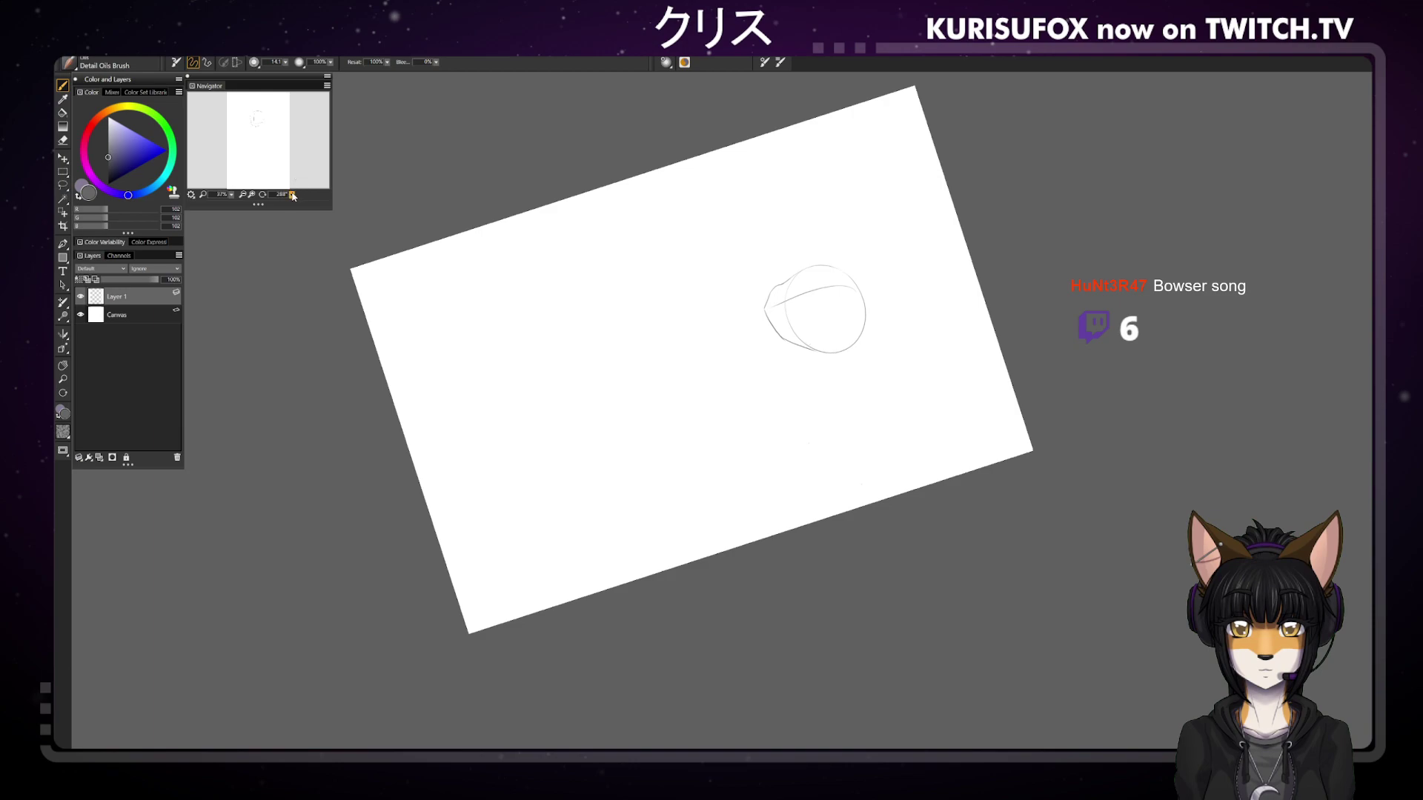
pyautogui.moveTo(292, 195); pyautogui.dragTo(371, 191)
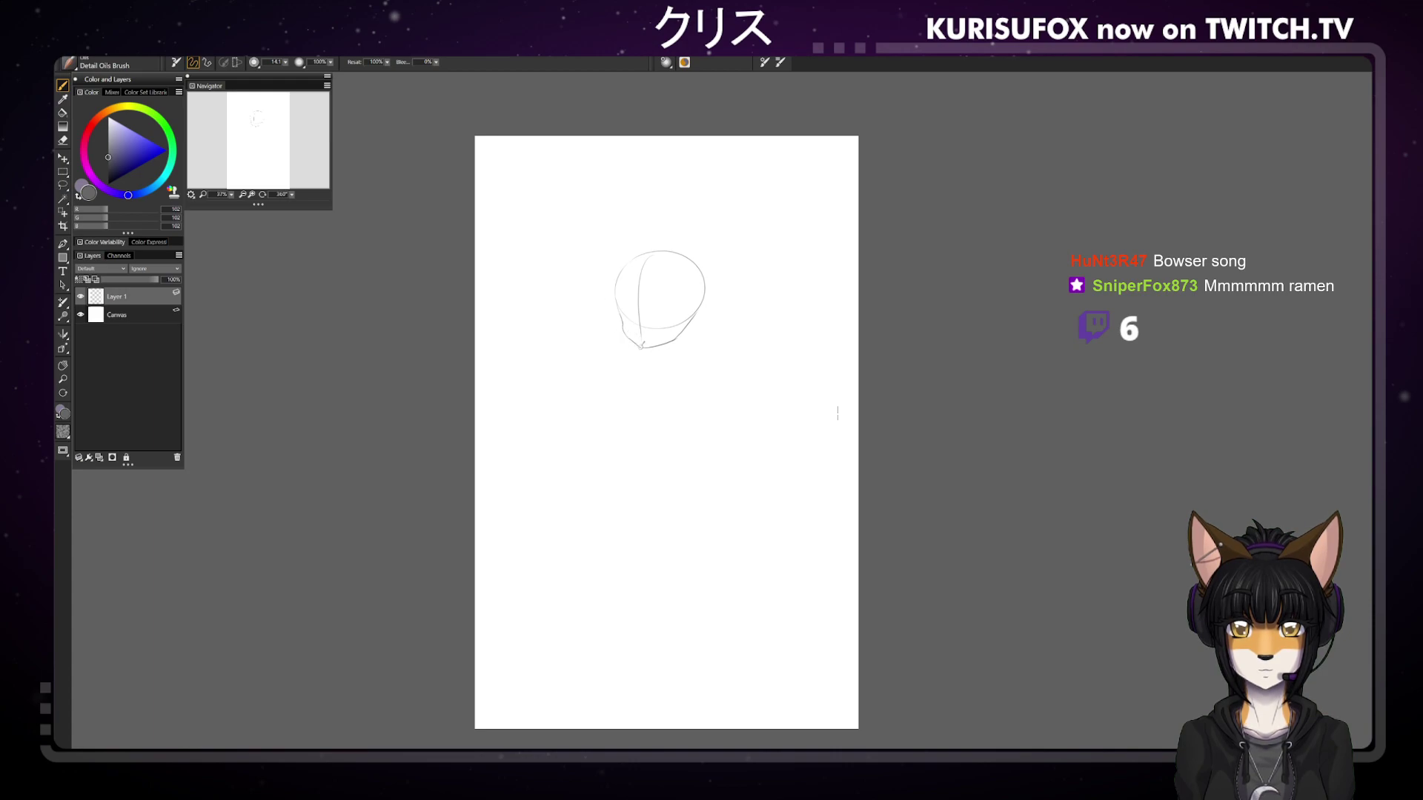
# Refine the chin and left cheek outline, redrawing the contour and erasing stray line ends
pyautogui.moveTo(624, 332); pyautogui.dragTo(641, 347)
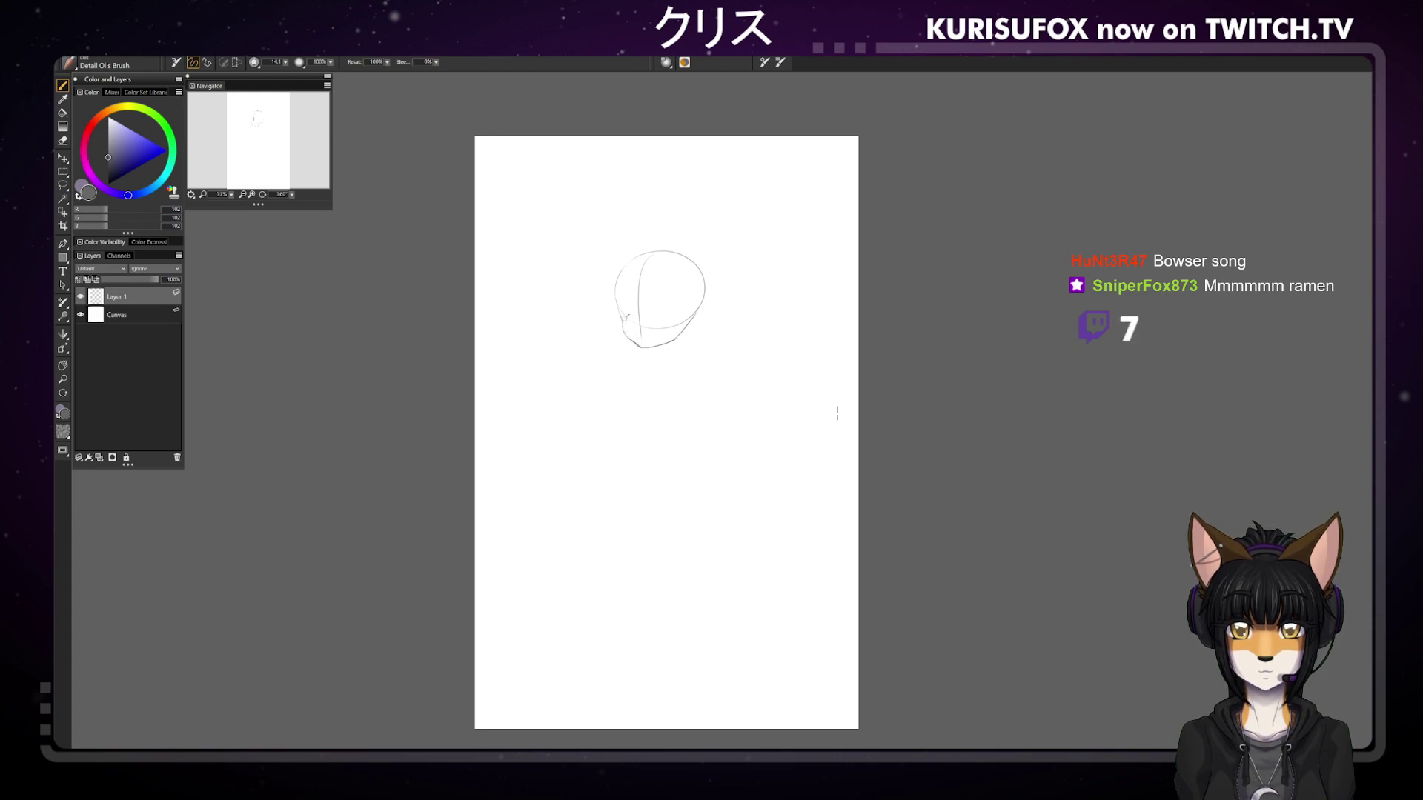
pyautogui.press('n')
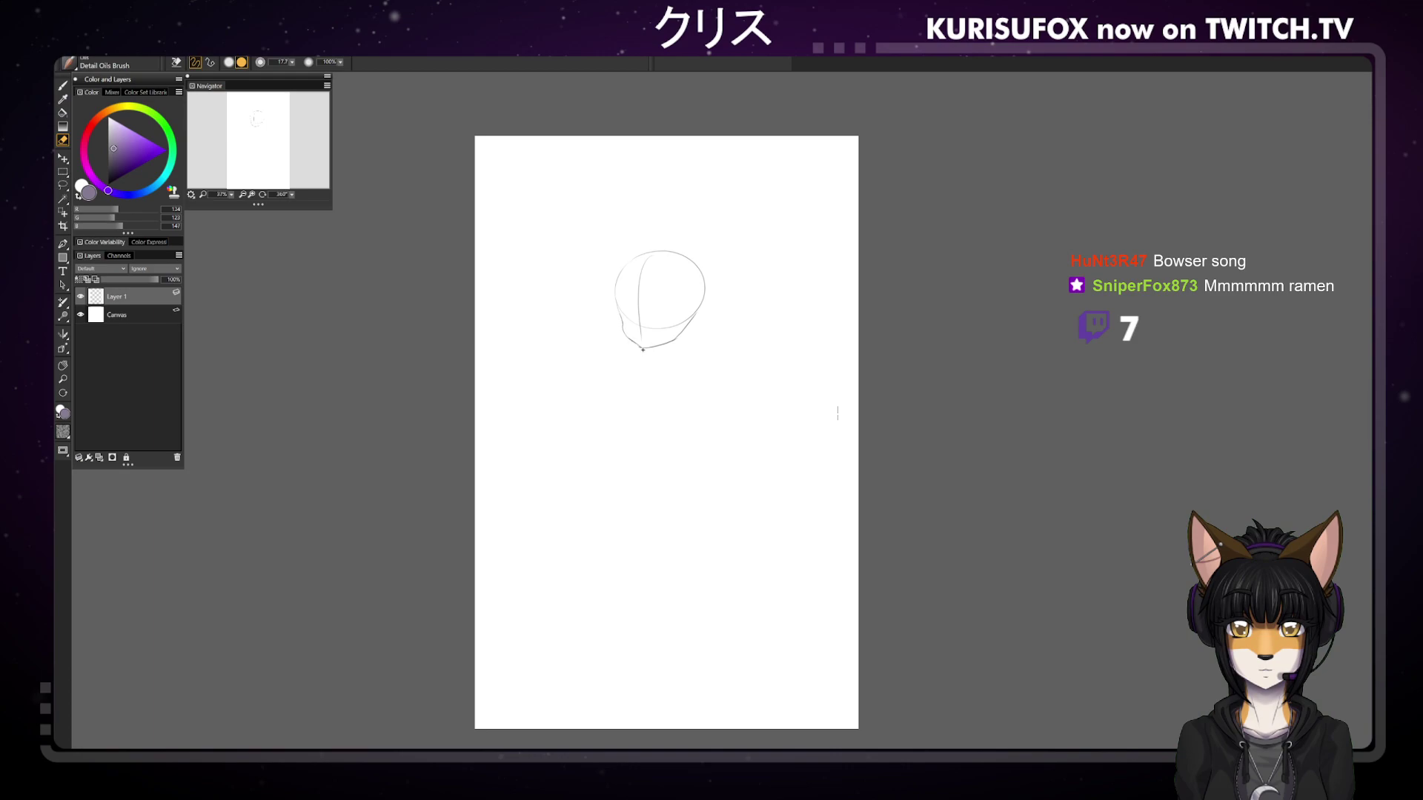
pyautogui.moveTo(642, 349); pyautogui.dragTo(628, 340)
pyautogui.press('b')
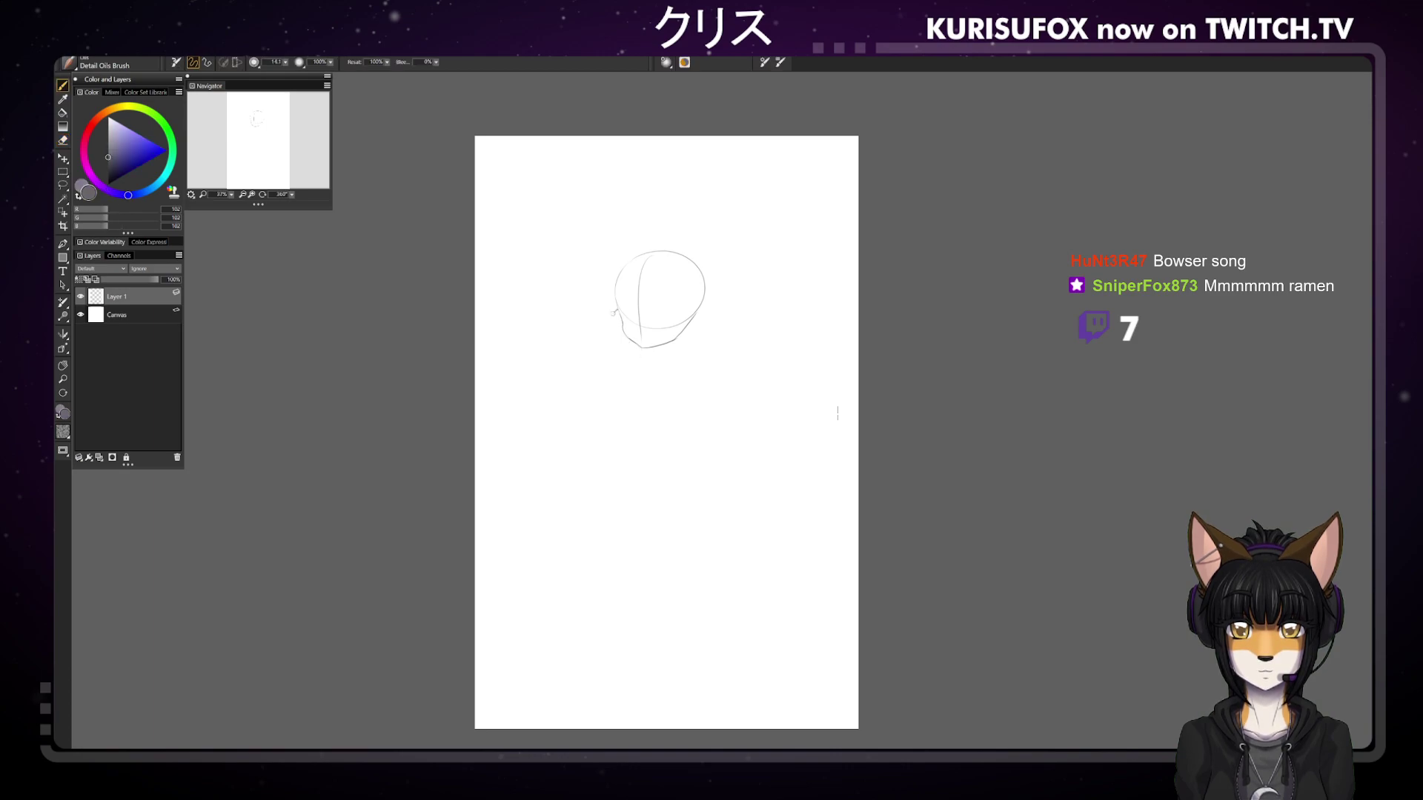
pyautogui.moveTo(620, 311); pyautogui.dragTo(623, 318)
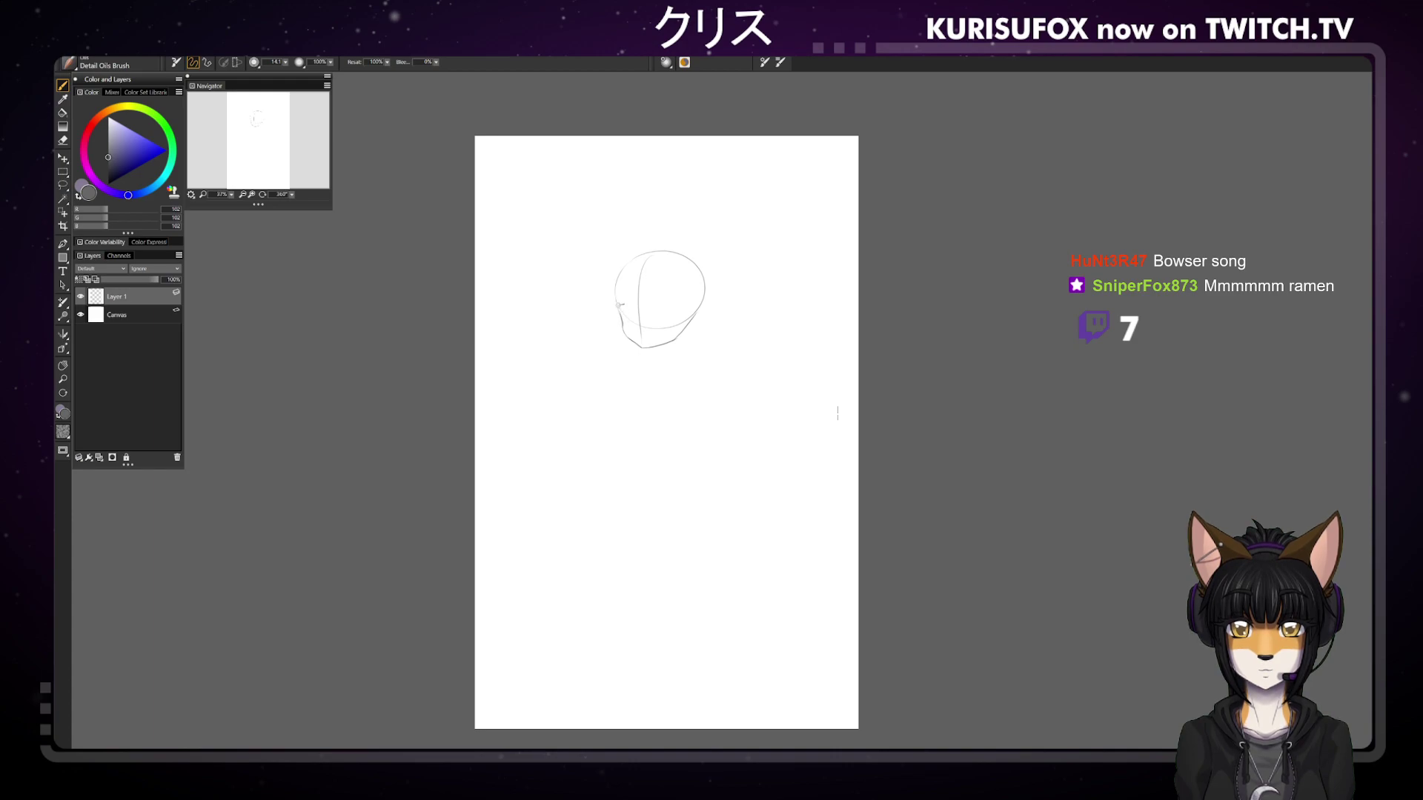
pyautogui.press('n')
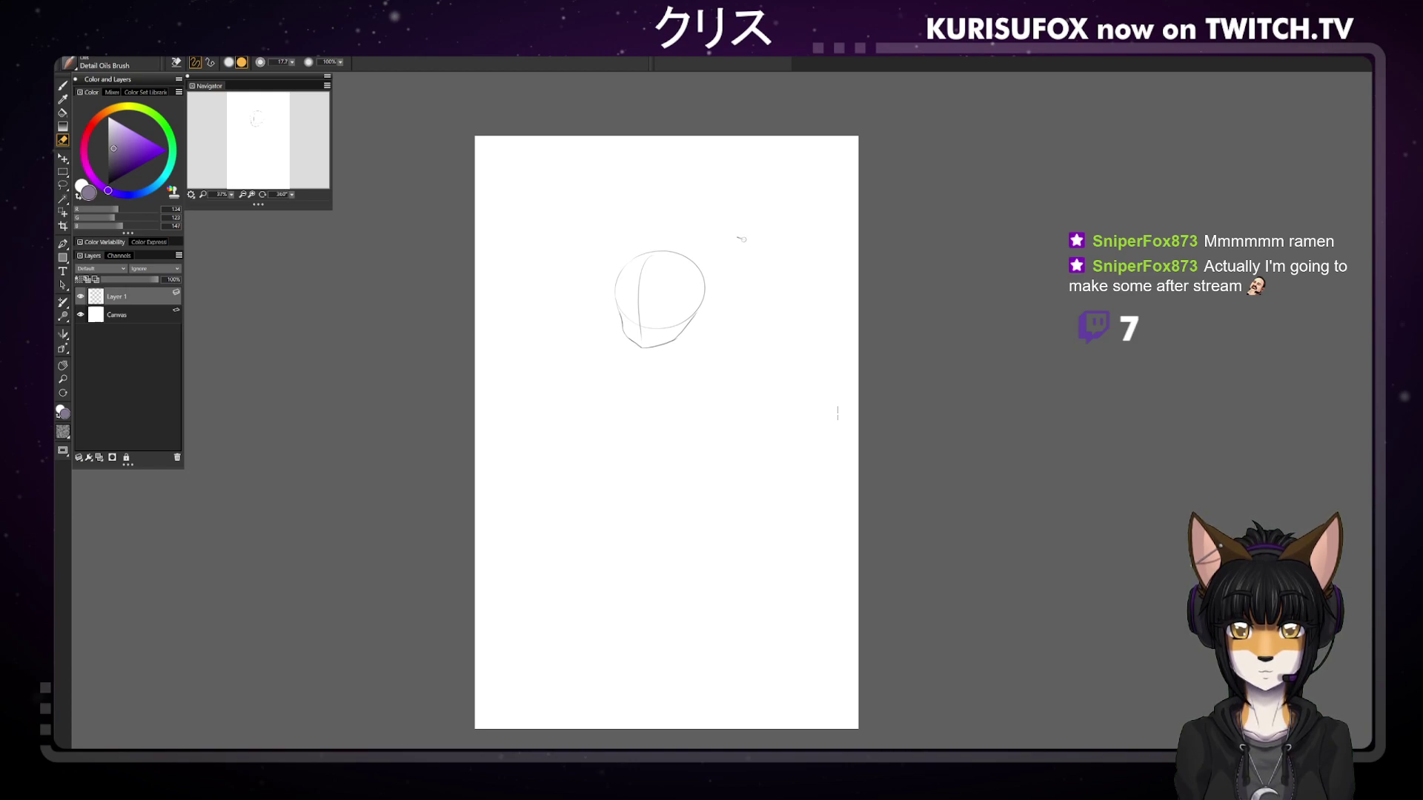
# Sketch a small nose on the face guideline and draw the upper-lid strokes of the right eye
pyautogui.press('b')
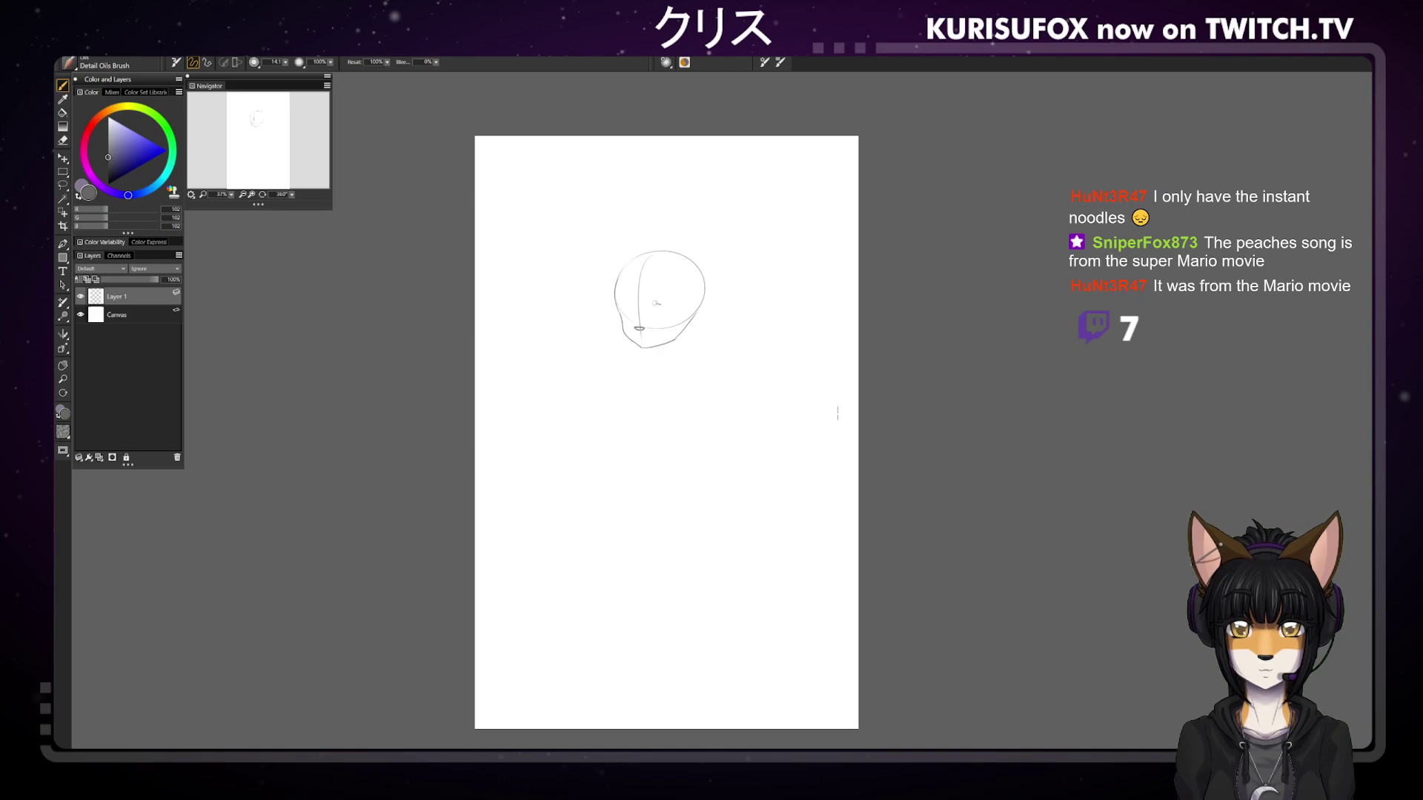
pyautogui.moveTo(654, 308)
pyautogui.mouseDown()
pyautogui.moveTo(690, 301)
pyautogui.moveTo(655, 307)
pyautogui.mouseUp()
pyautogui.hotkey('ctrl', 'z')
pyautogui.moveTo(291, 194); pyautogui.dragTo(282, 191)
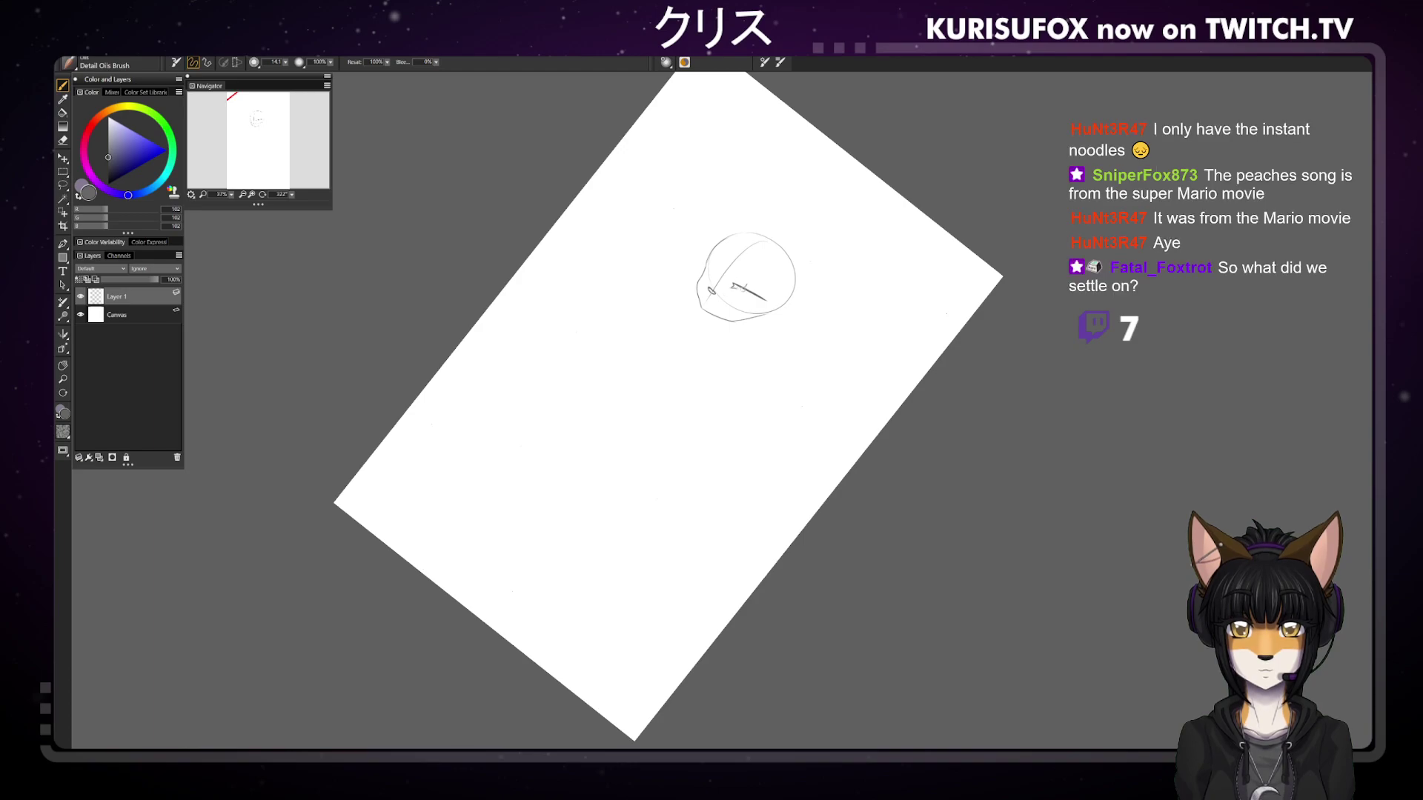
pyautogui.moveTo(734, 288); pyautogui.dragTo(763, 302)
pyautogui.hotkey('ctrl', 'z')
pyautogui.click(291, 195)
pyautogui.moveTo(306, 215); pyautogui.dragTo(297, 217)
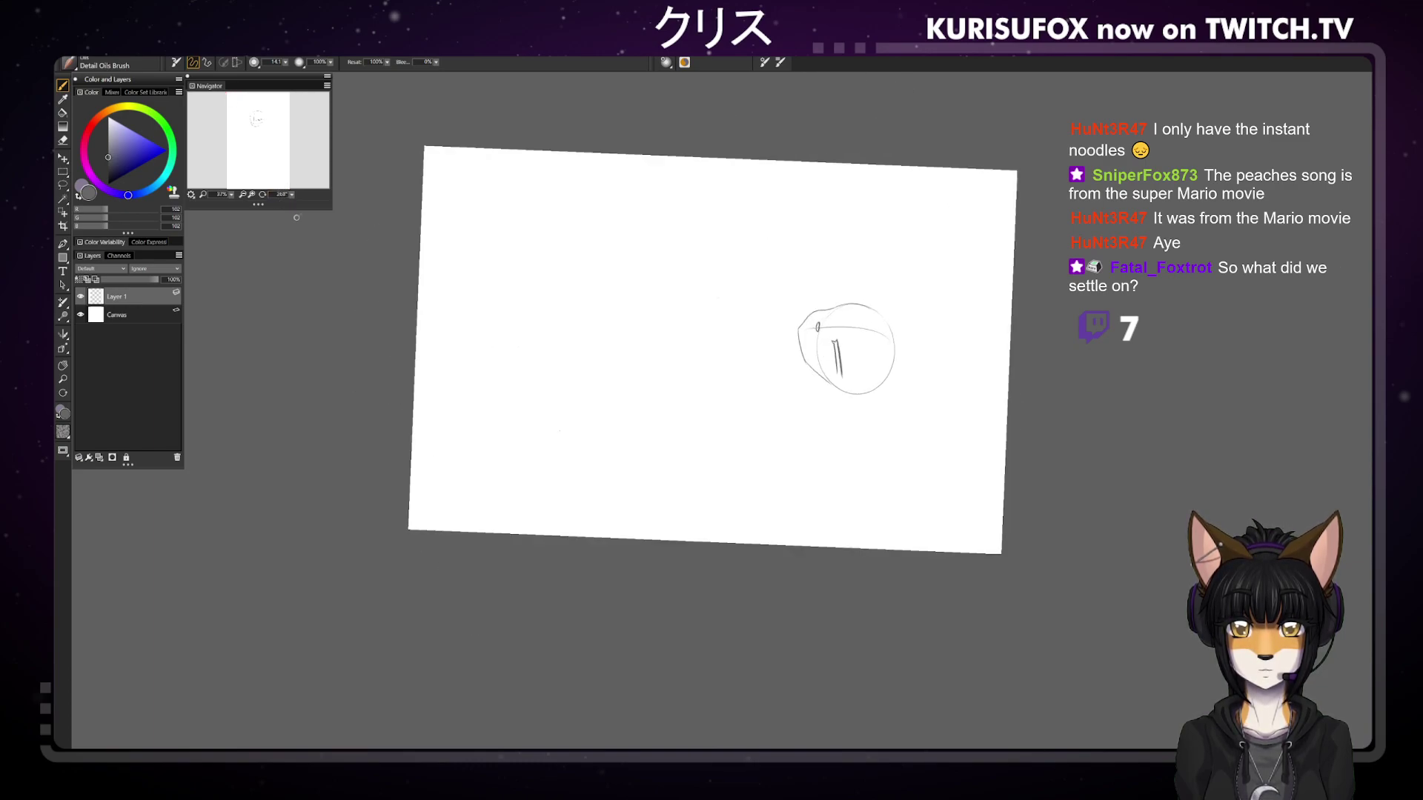
# Close the right eye's upper lid into a tapered shape and sketch the iris beneath it
pyautogui.press('n')
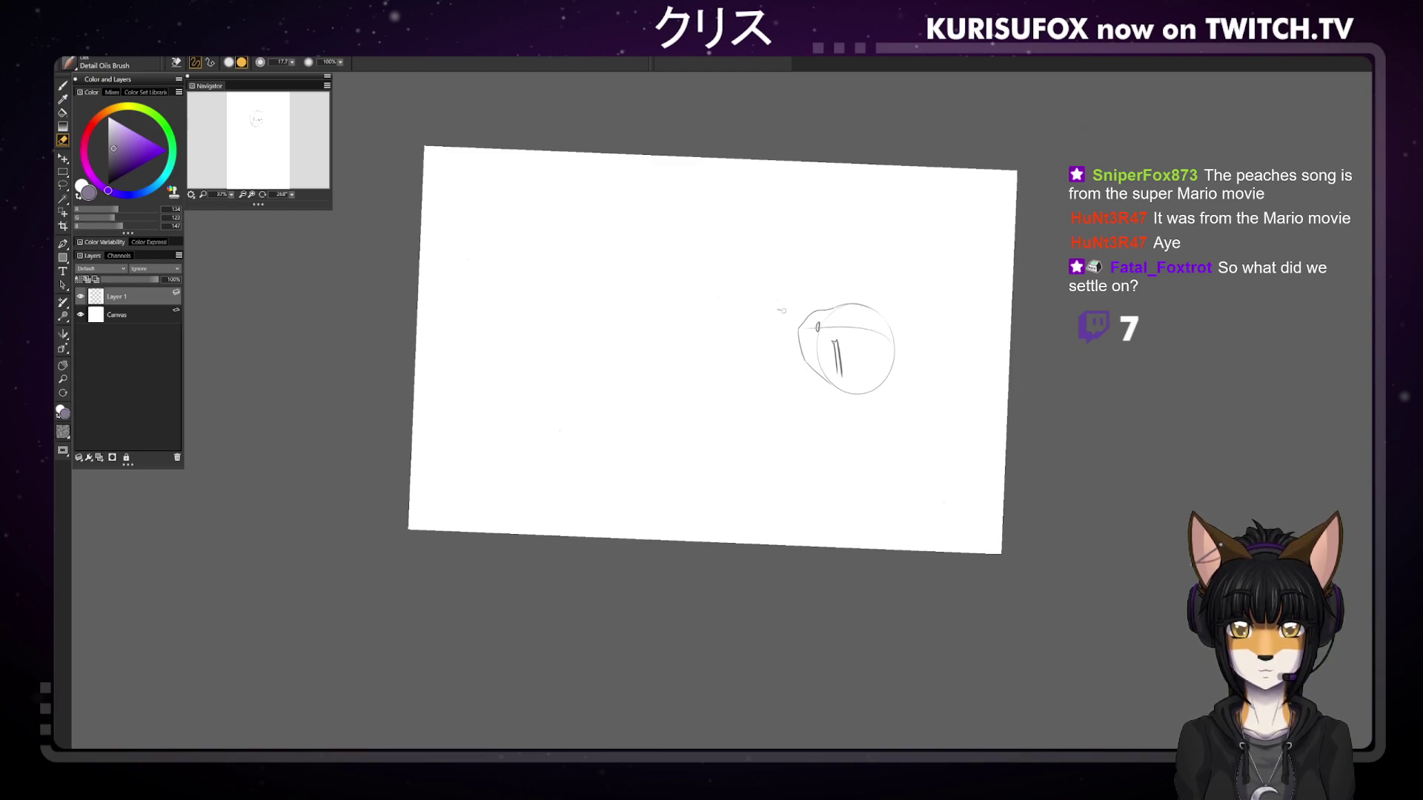
pyautogui.press('b')
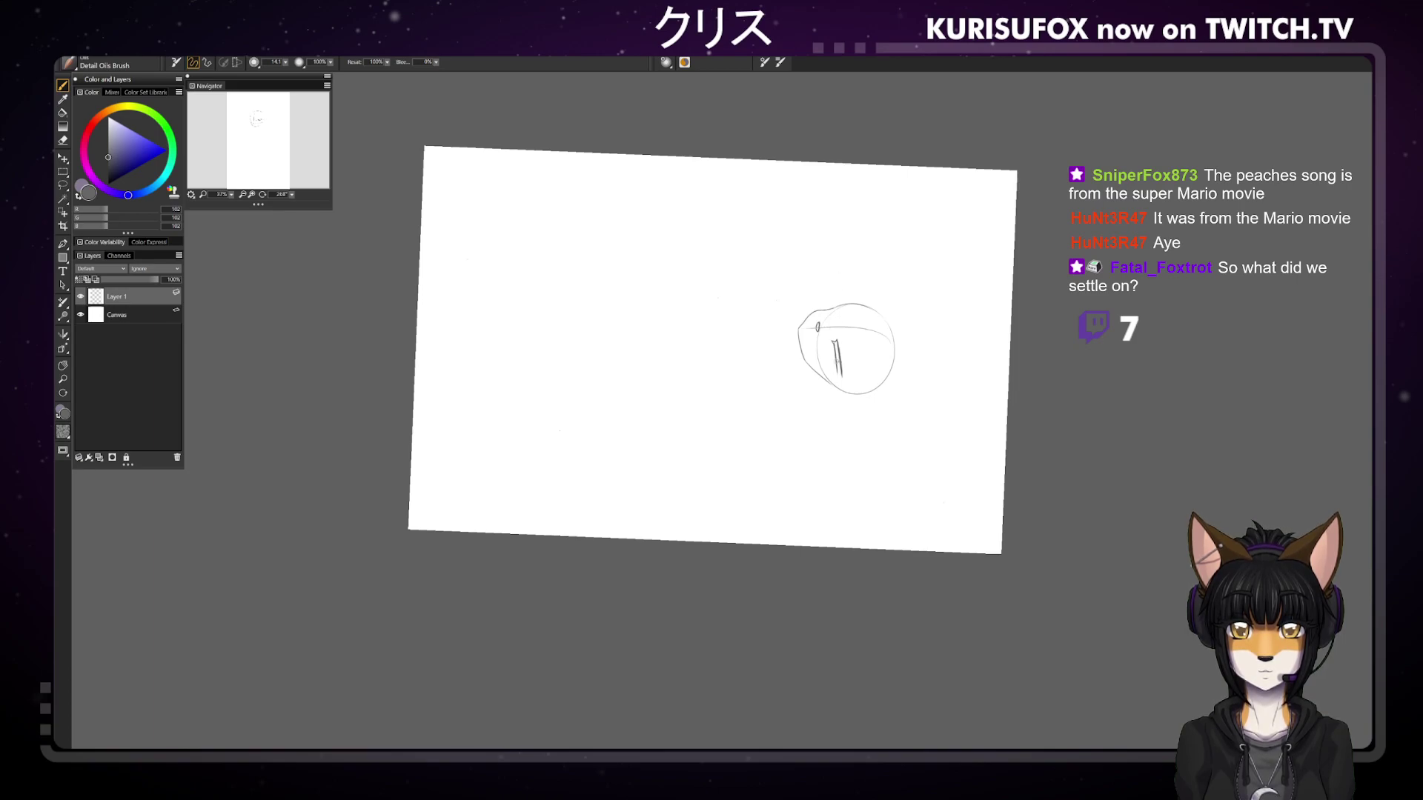
pyautogui.moveTo(835, 373); pyautogui.dragTo(841, 382)
pyautogui.hotkey('ctrl', 'z')
pyautogui.hotkey('ctrl', 'z')
pyautogui.moveTo(840, 381); pyautogui.dragTo(841, 382)
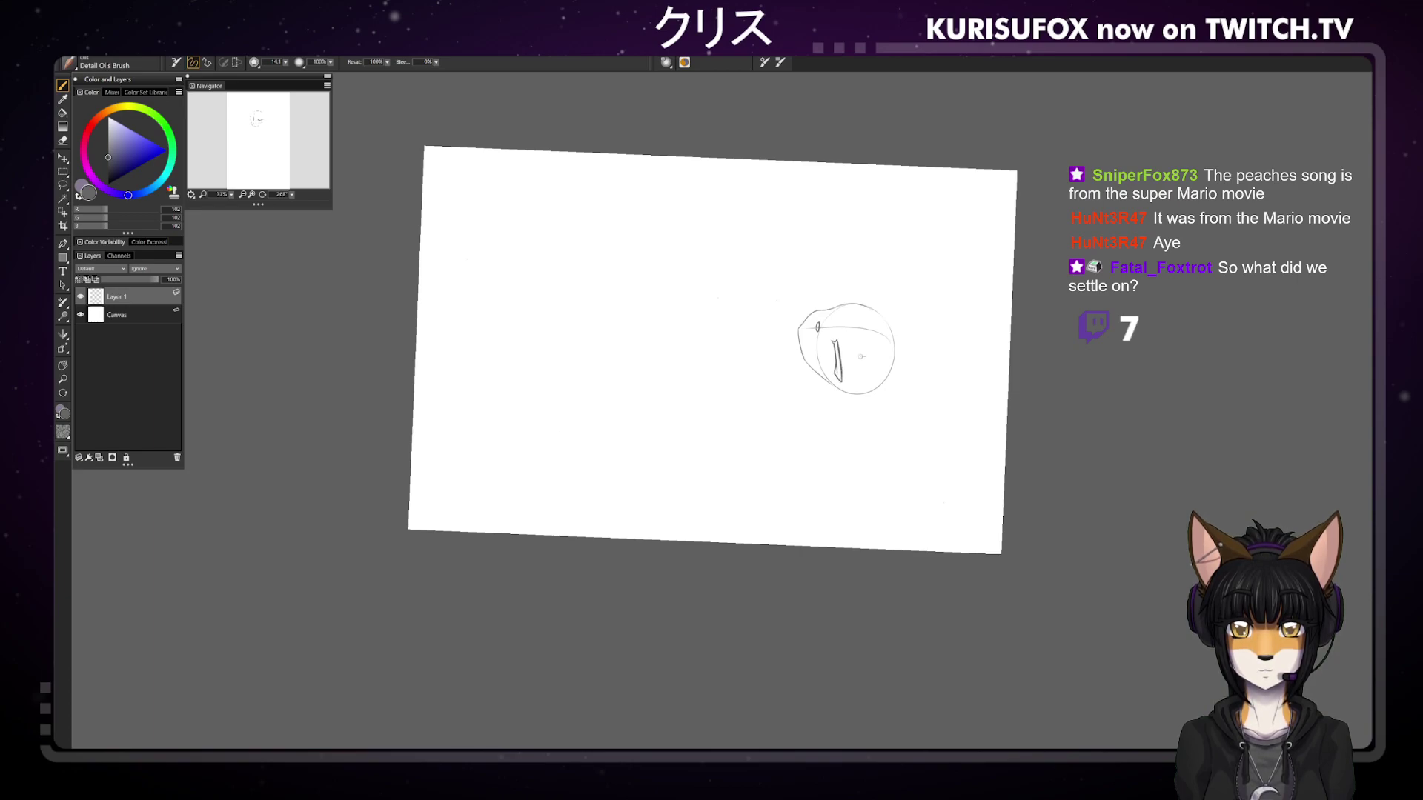
pyautogui.press('e')
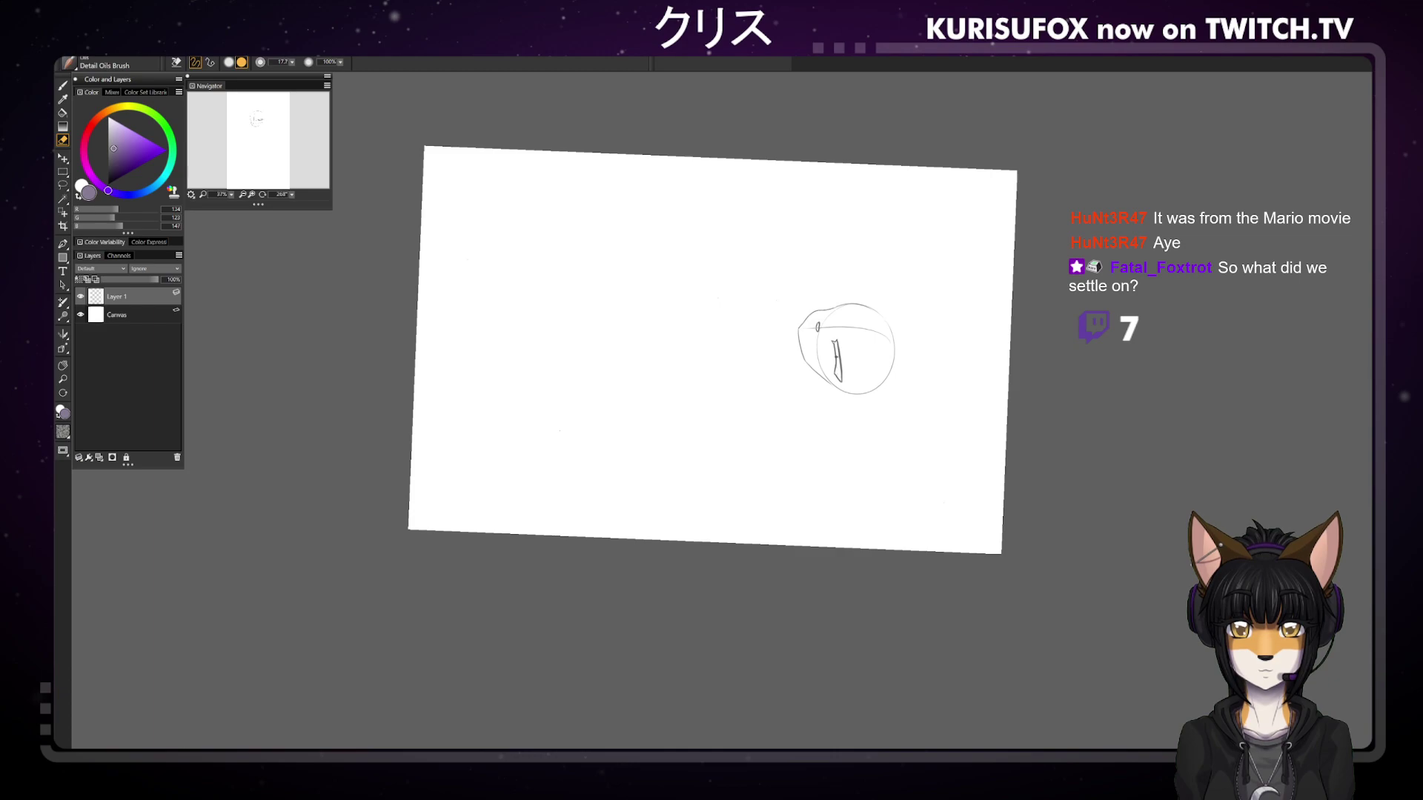
pyautogui.press('b')
pyautogui.moveTo(292, 195); pyautogui.dragTo(500, 217)
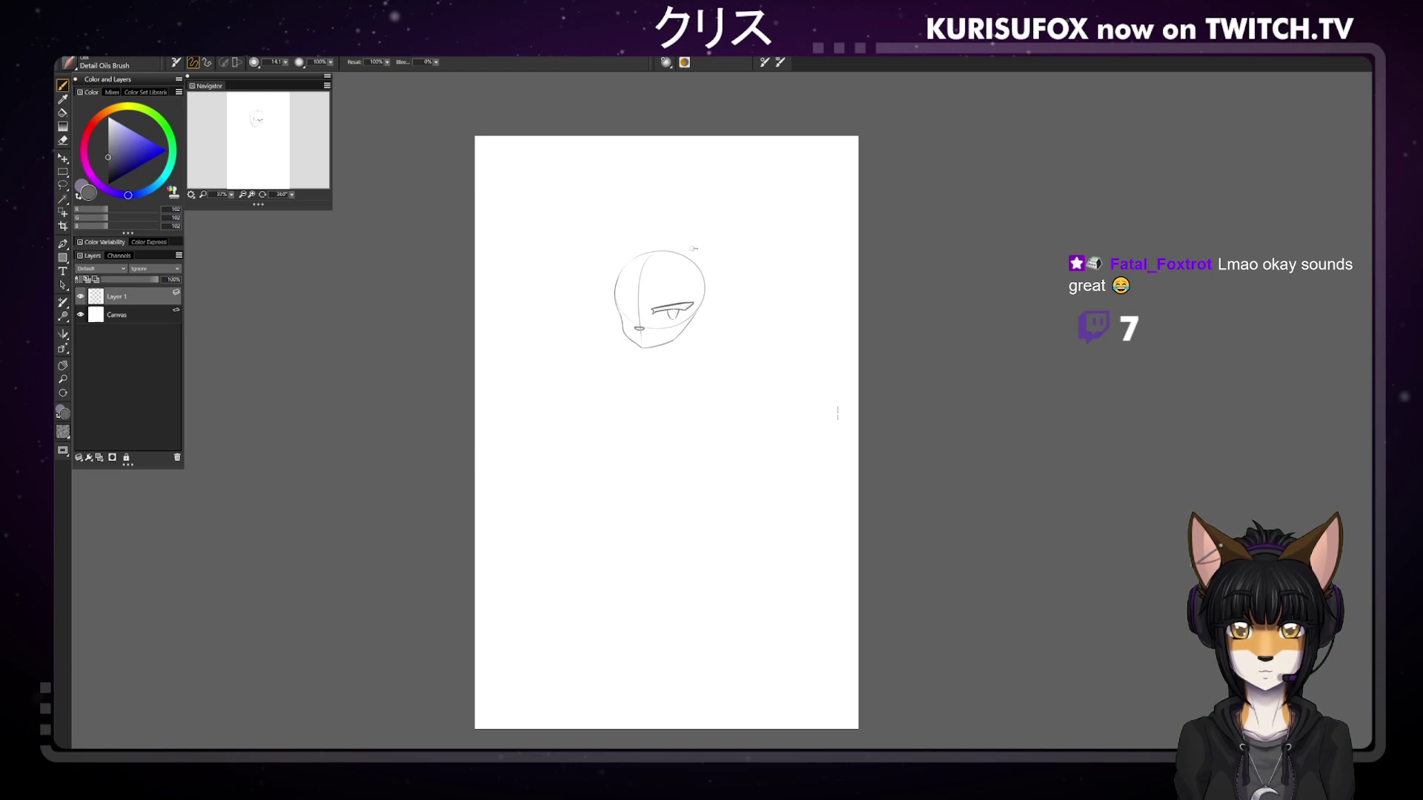
# Draw the left eye's tapered upper lid, extending slightly past the left edge of the face
pyautogui.moveTo(618, 303); pyautogui.dragTo(635, 310)
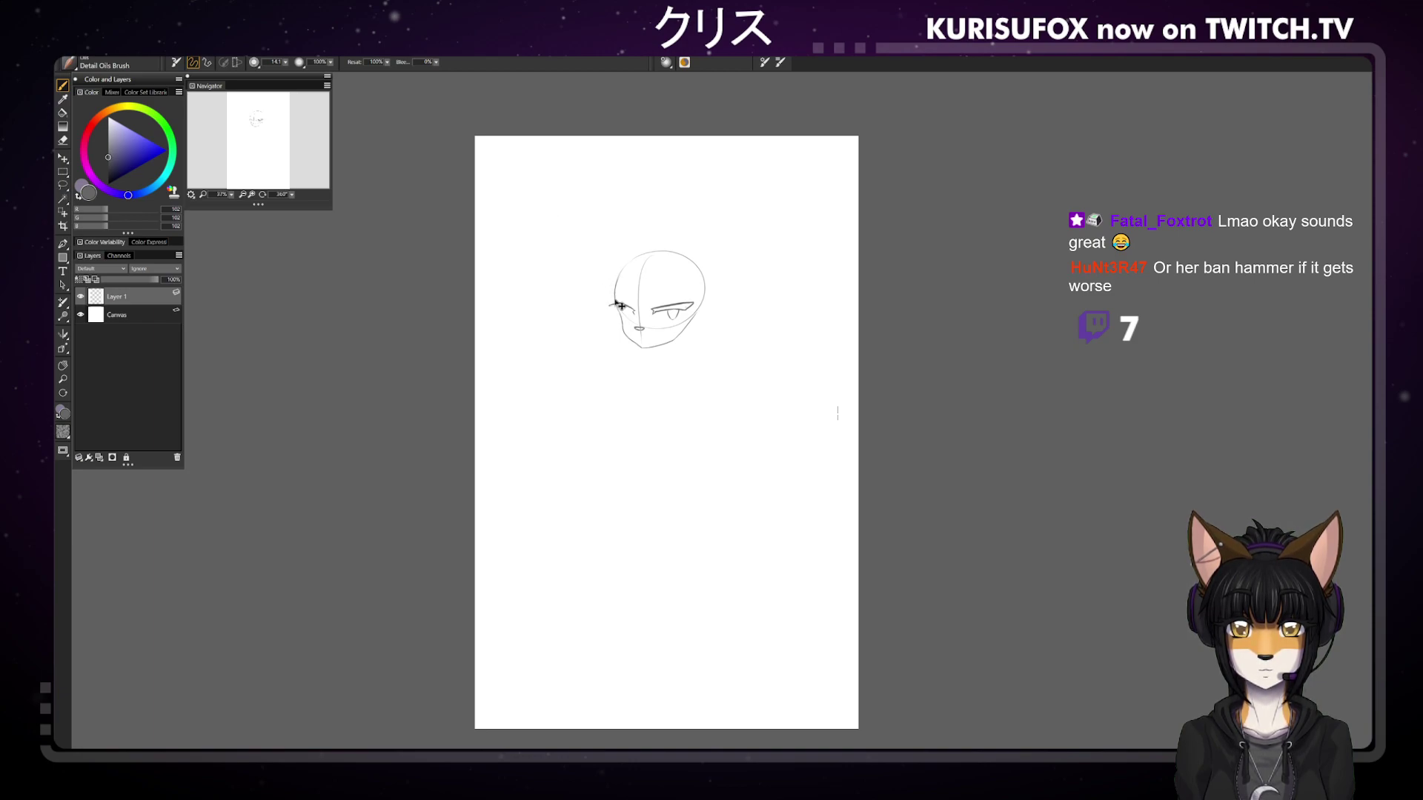
pyautogui.moveTo(609, 304); pyautogui.dragTo(619, 310)
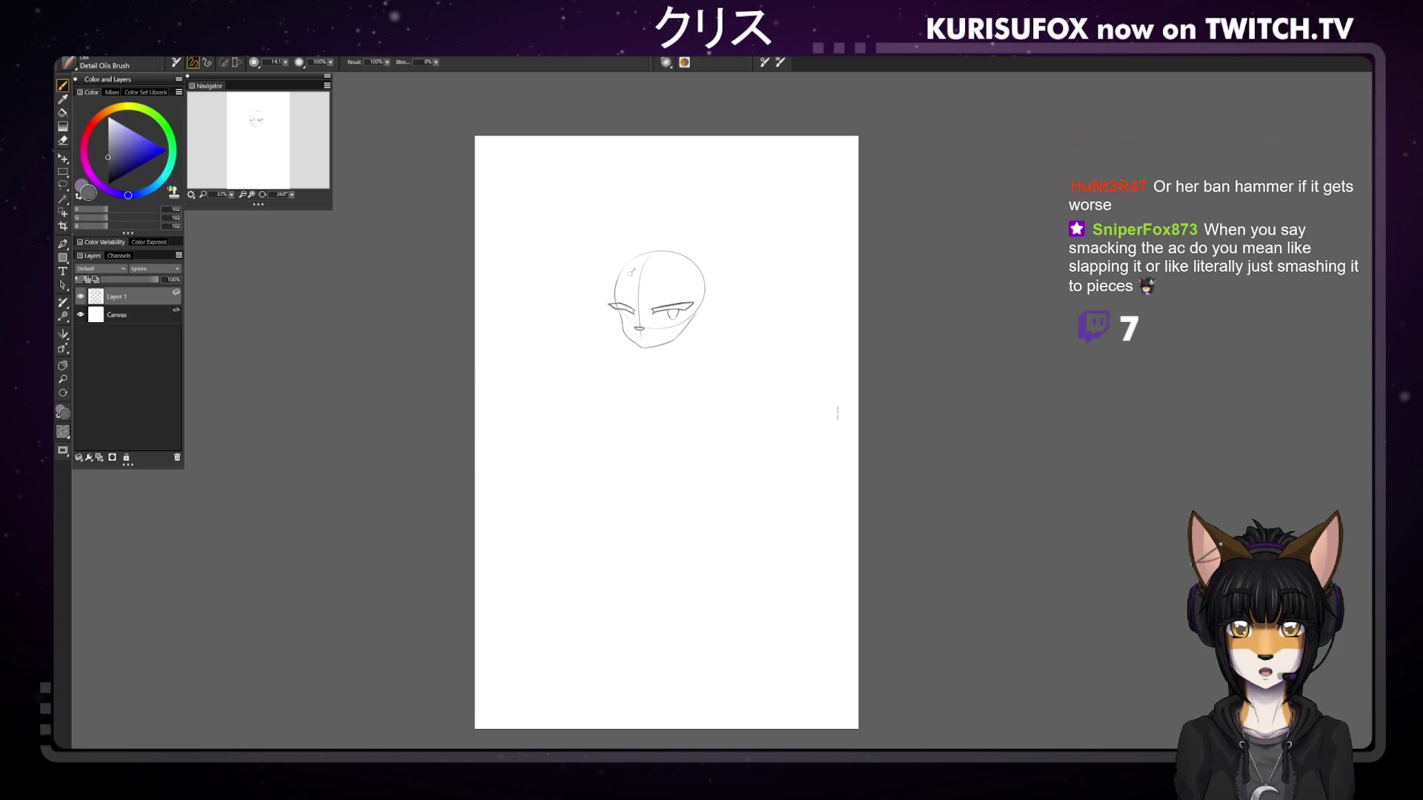
# Clean up the outer corner of the right eye's lid and sketch the left eye's iris
pyautogui.moveTo(292, 194); pyautogui.dragTo(273, 189)
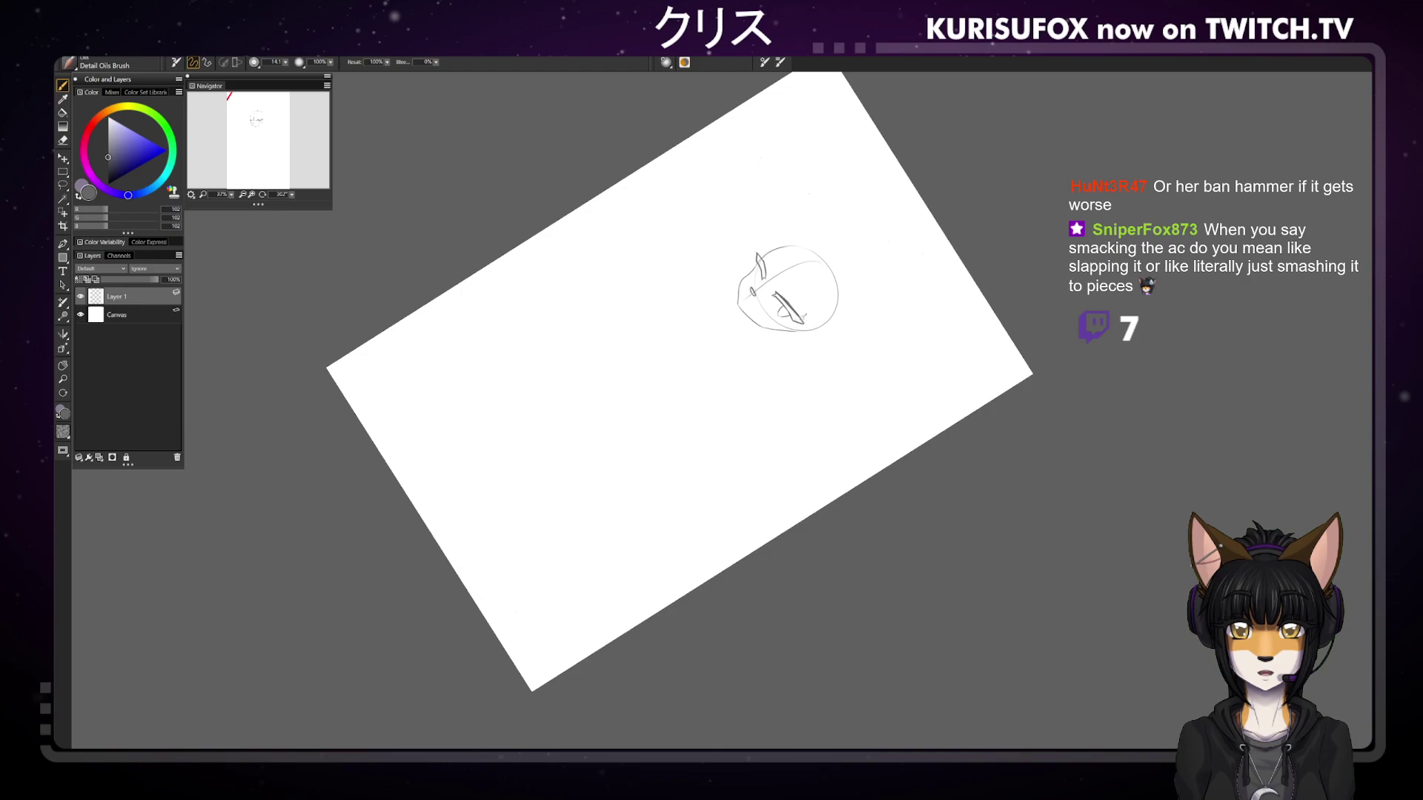
pyautogui.press('n')
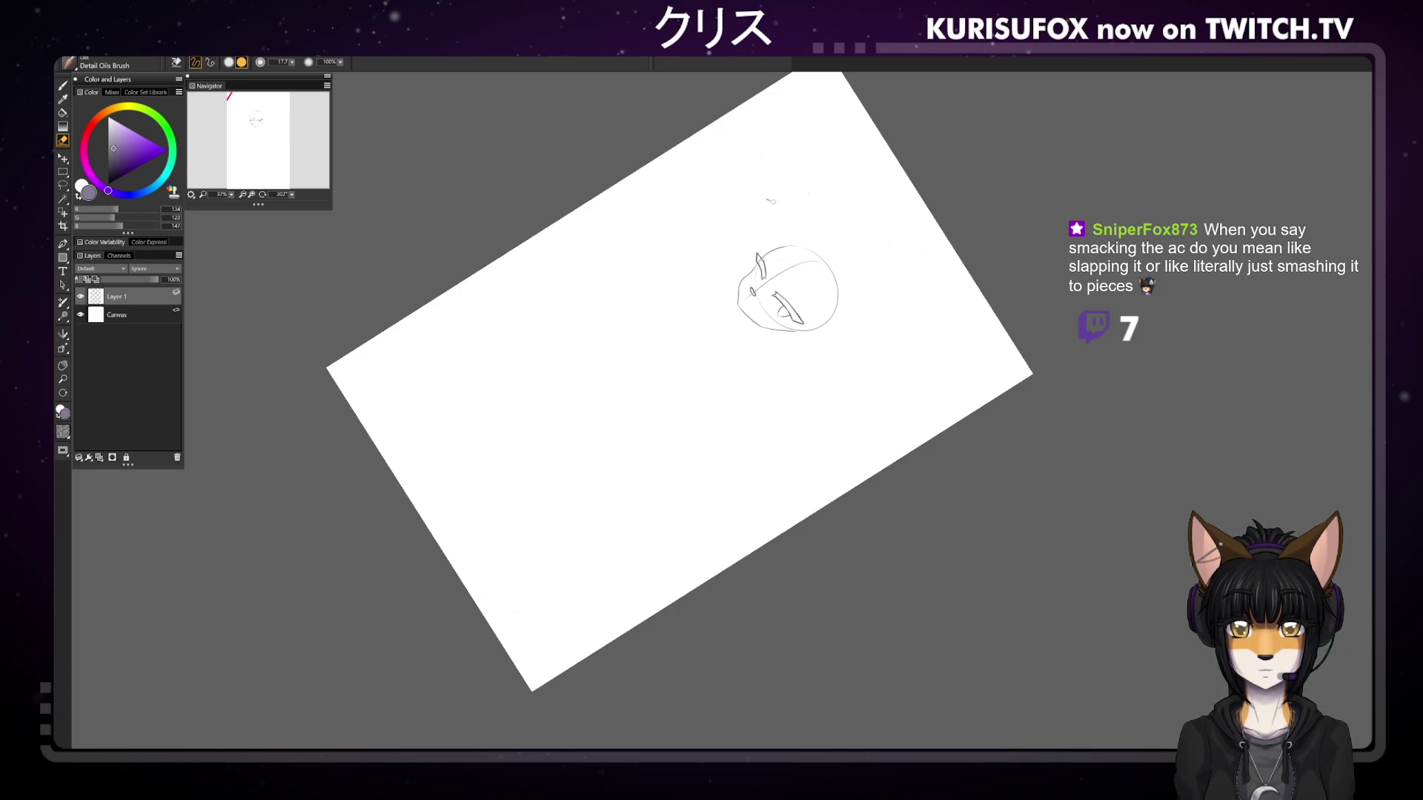
pyautogui.press('b')
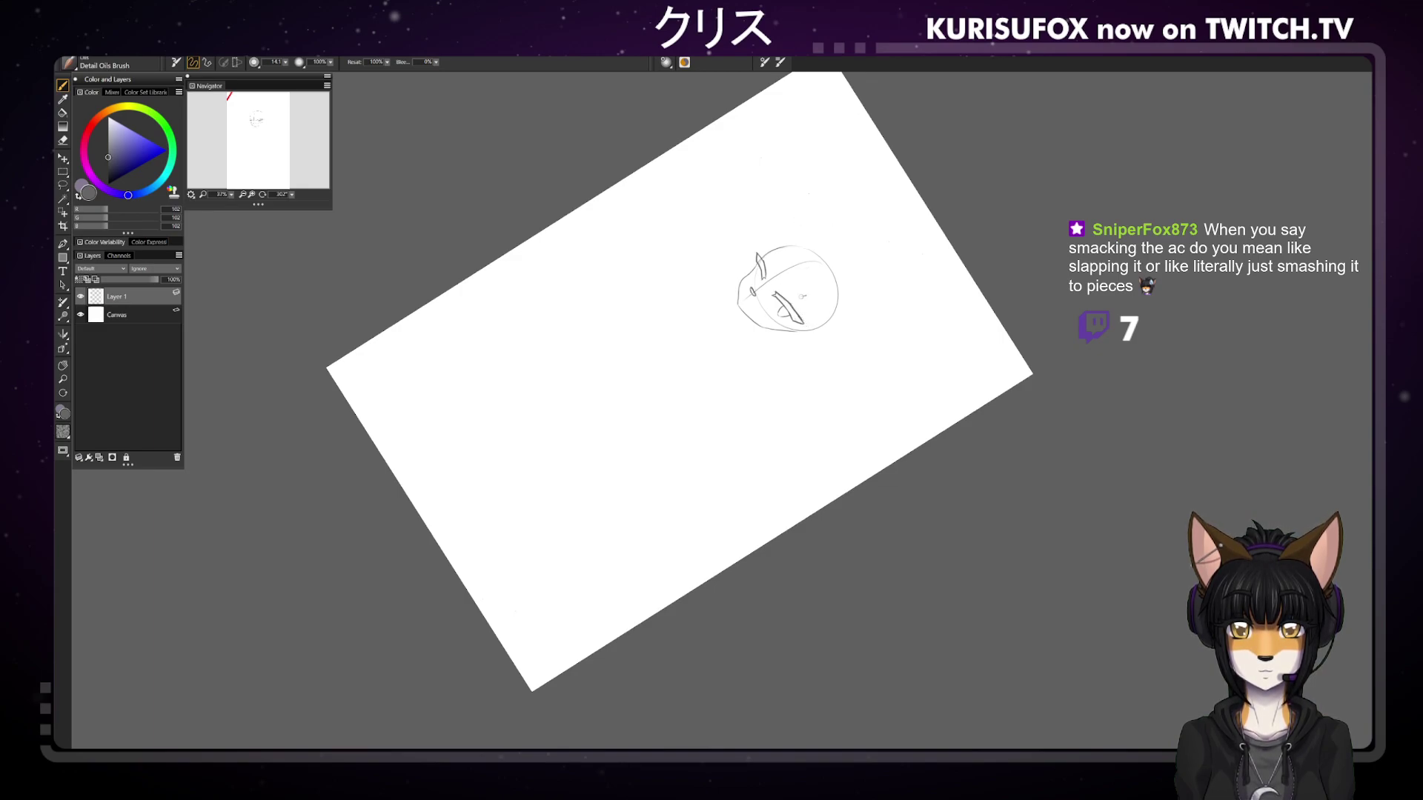
pyautogui.press('n')
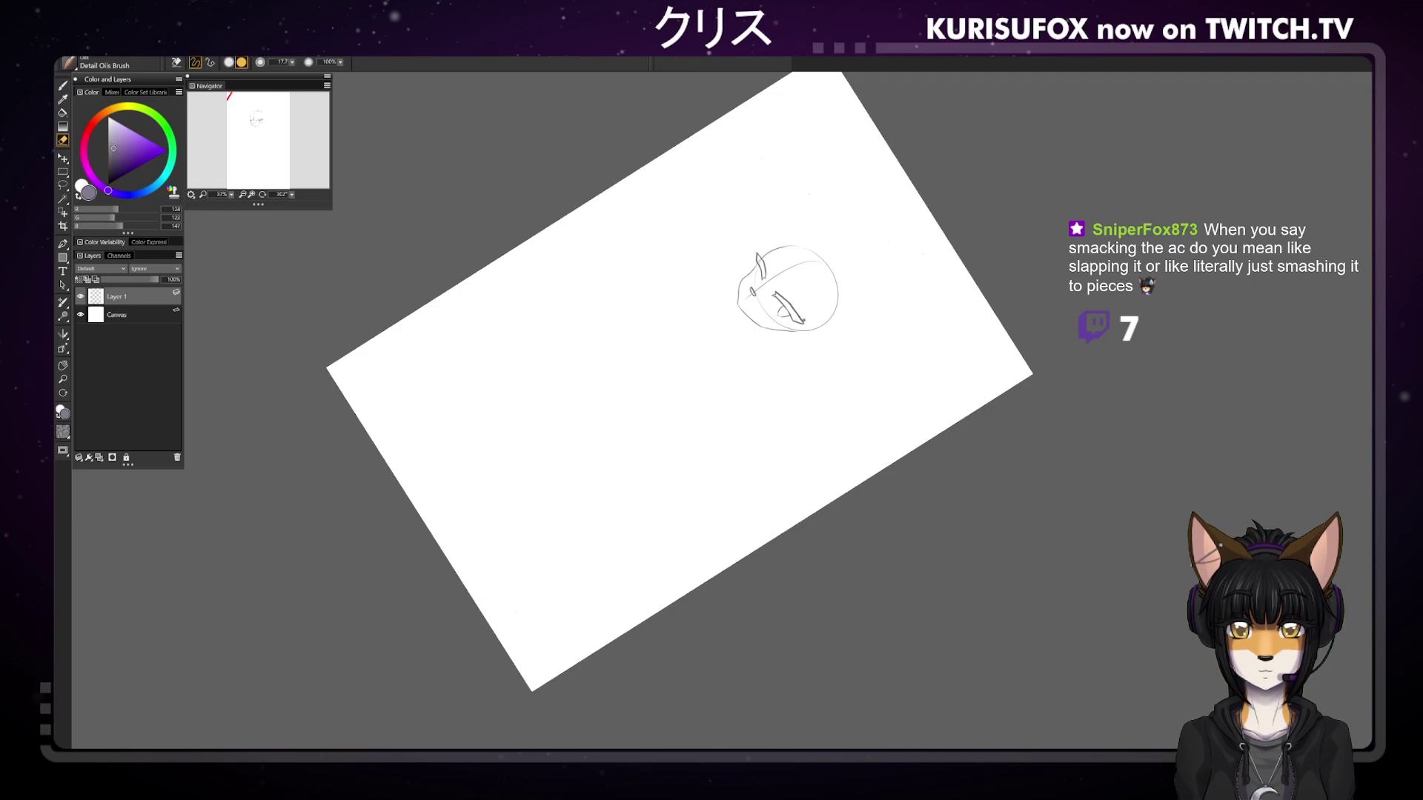
pyautogui.moveTo(791, 311); pyautogui.dragTo(800, 322)
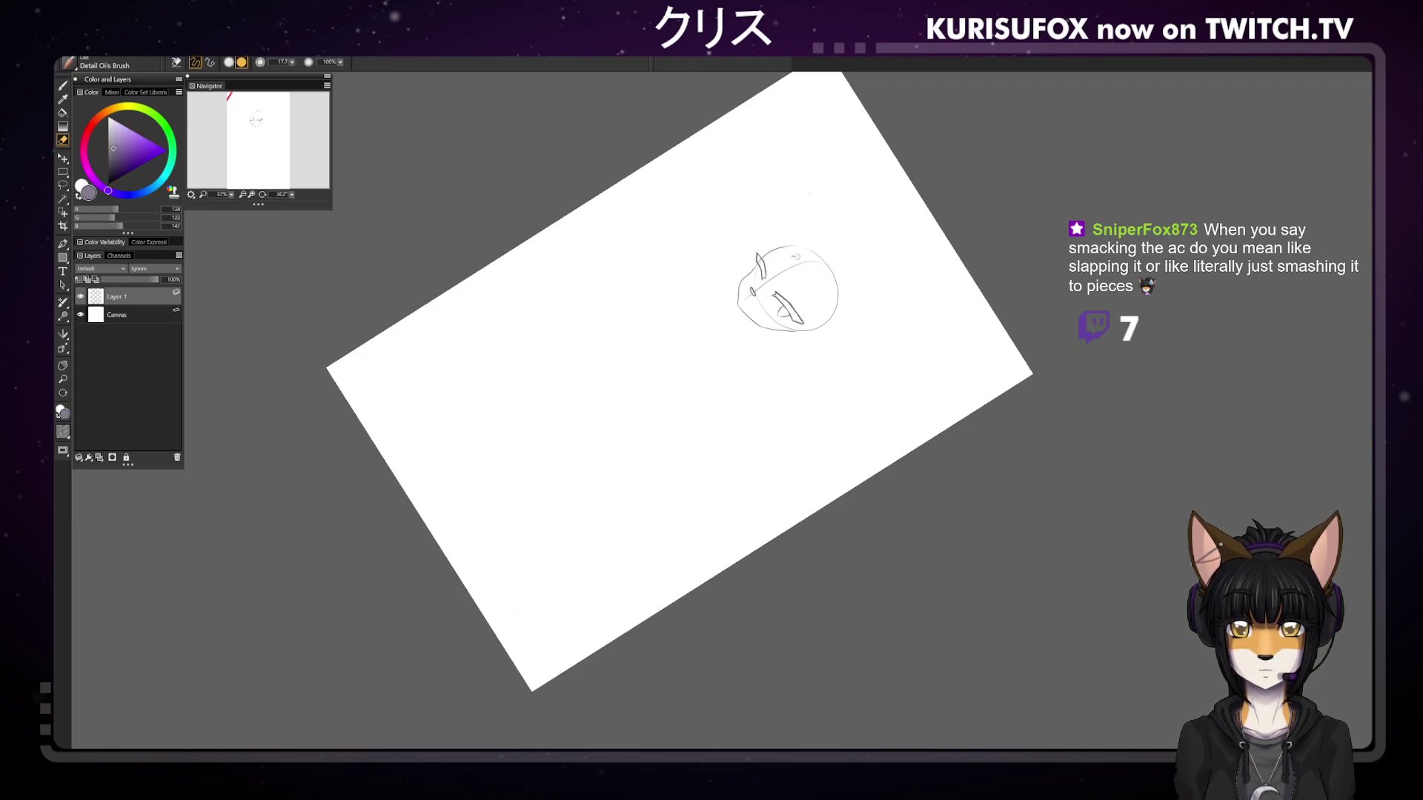
pyautogui.press('b')
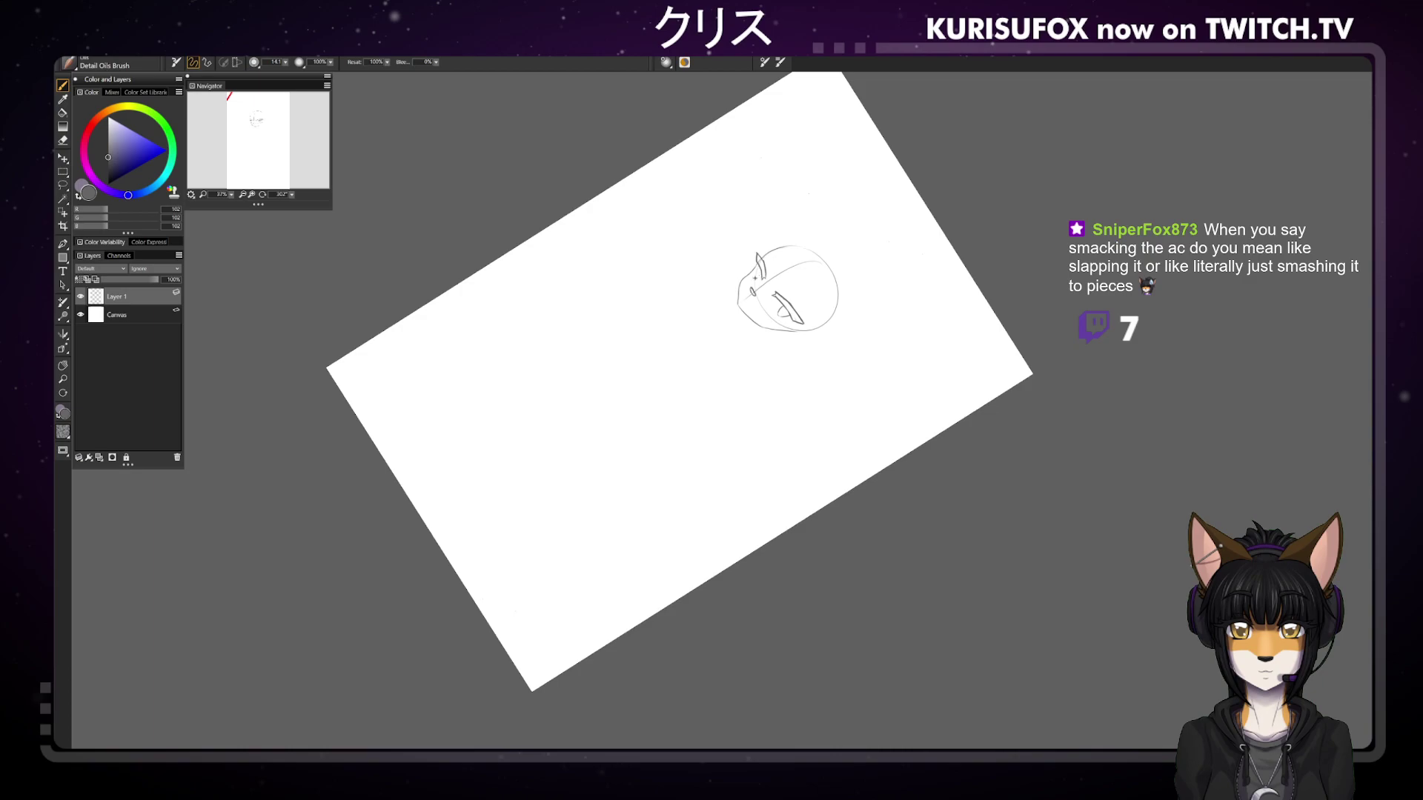
pyautogui.moveTo(754, 277); pyautogui.dragTo(761, 269)
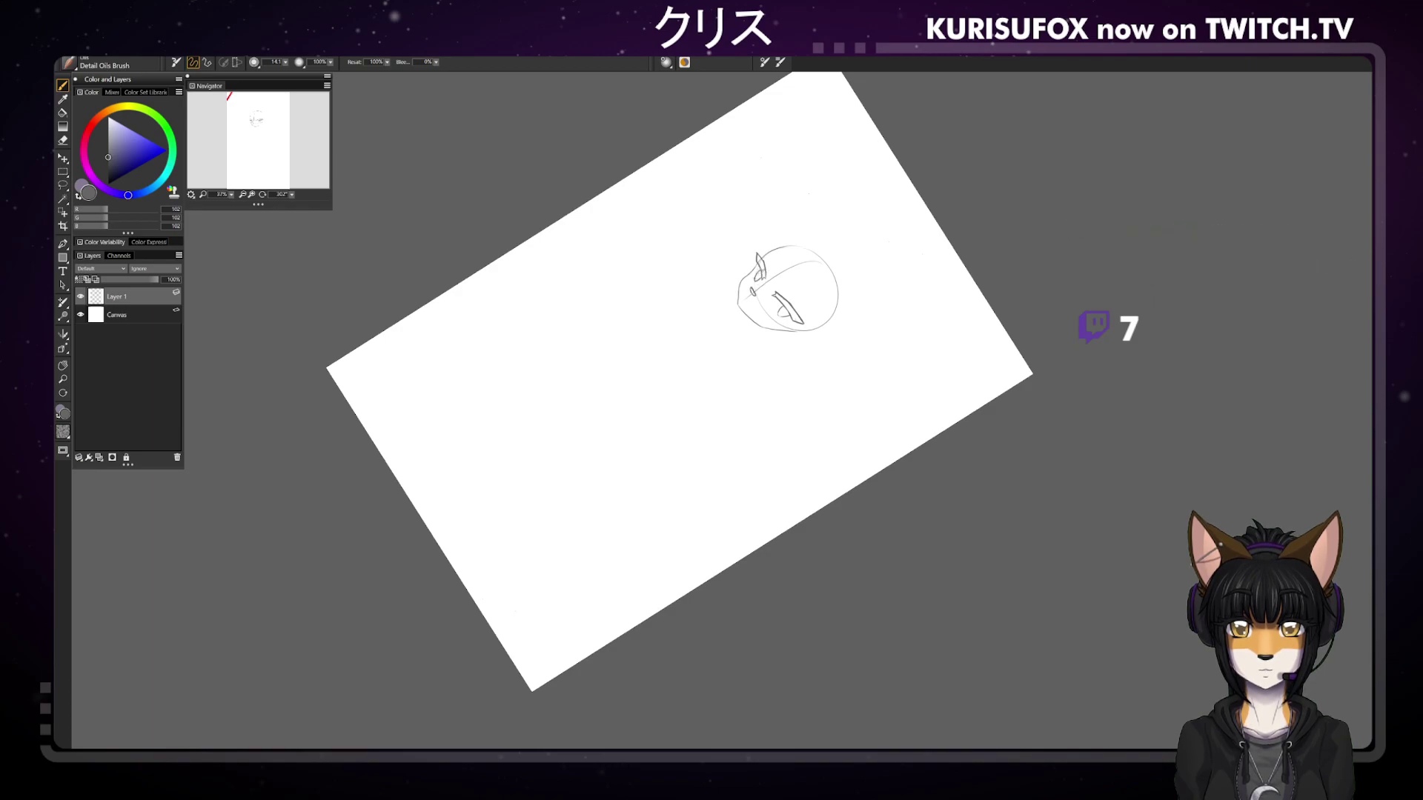
pyautogui.moveTo(292, 195); pyautogui.dragTo(325, 202)
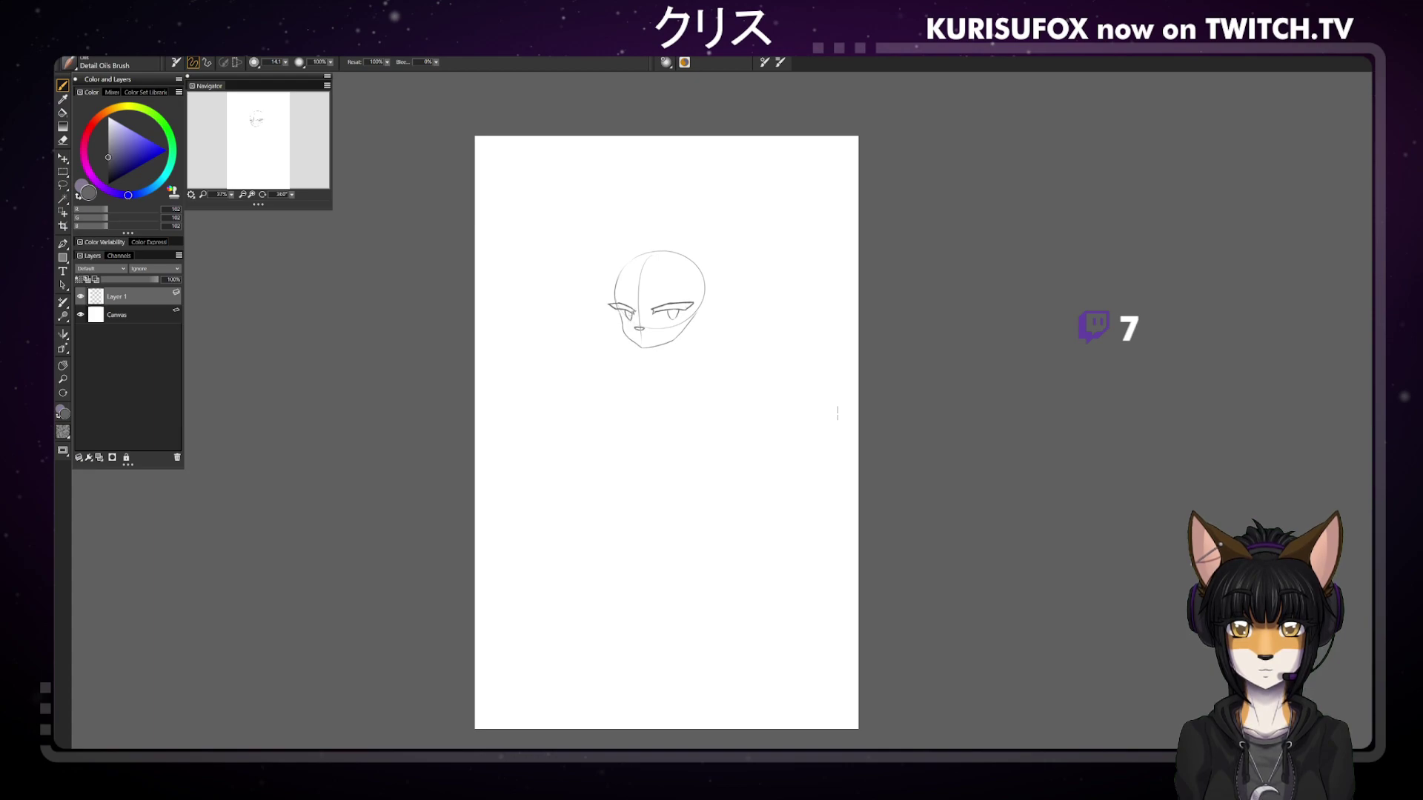
# Draw short eyelid crease lines just above both eyes, undoing and redrawing unsatisfying strokes
pyautogui.moveTo(622, 292); pyautogui.dragTo(629, 287)
pyautogui.press('n')
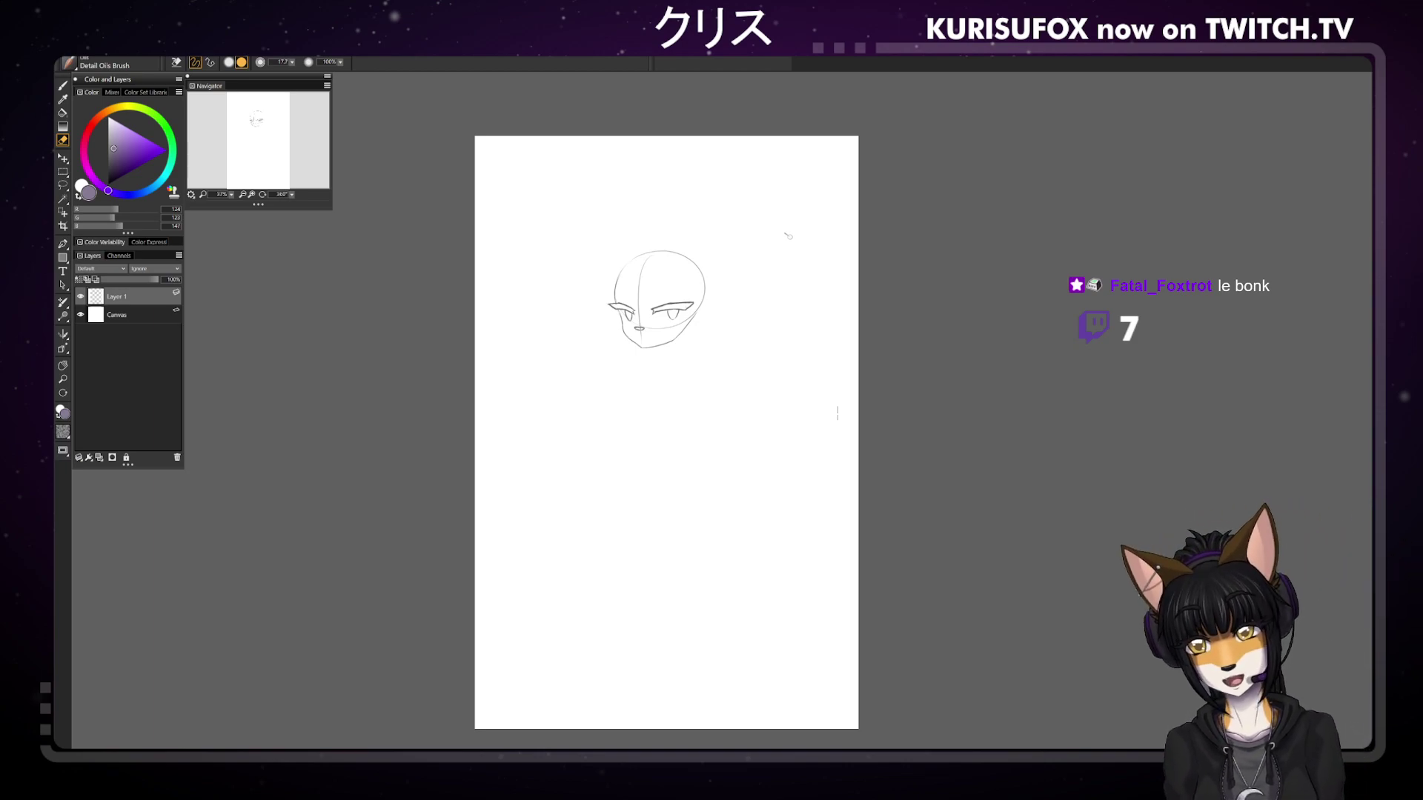
pyautogui.press('b')
pyautogui.hotkey('ctrl', '=')
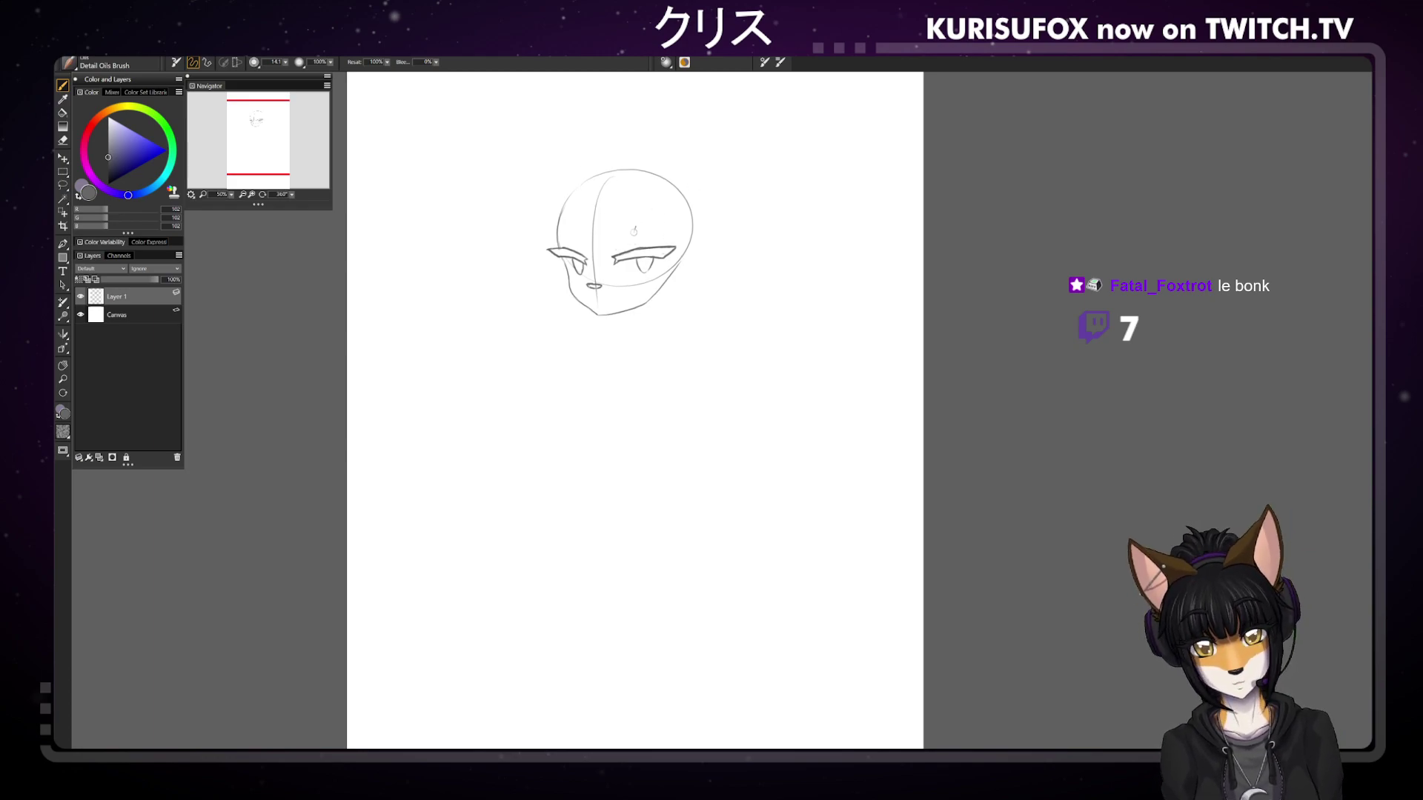
pyautogui.moveTo(619, 250)
pyautogui.mouseDown()
pyautogui.moveTo(661, 240)
pyautogui.moveTo(588, 250)
pyautogui.mouseUp()
pyautogui.hotkey('ctrl', 'z')
pyautogui.hotkey('ctrl', 'z')
pyautogui.hotkey('ctrl', 'z')
pyautogui.hotkey('ctrl', 'z')
pyautogui.hotkey('ctrl', 'z')
# Draw stern eyebrows slanting down toward the nose above both eyes, and save the drawing
pyautogui.hotkey('ctrl', 'z')
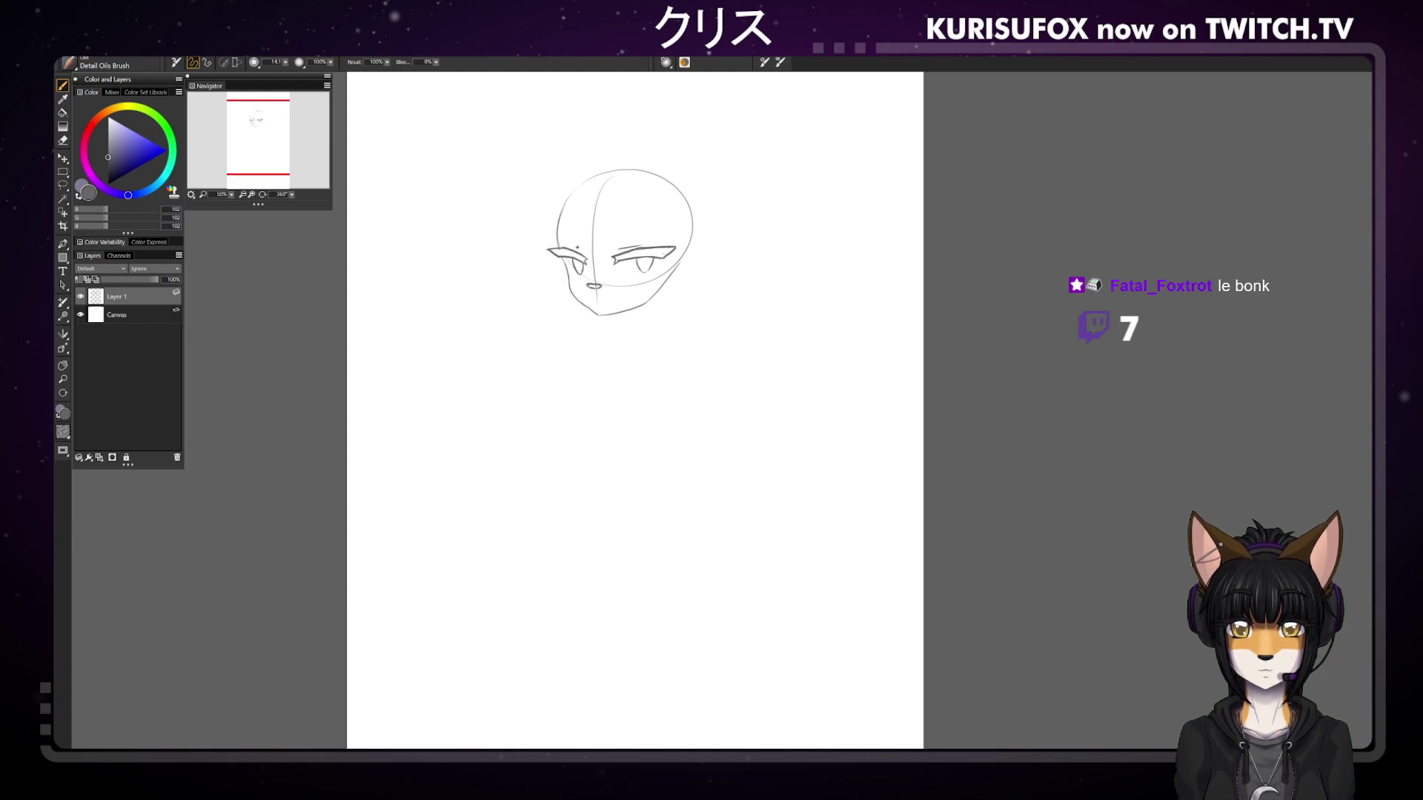
pyautogui.moveTo(615, 244); pyautogui.dragTo(651, 237)
pyautogui.hotkey('ctrl', 'z')
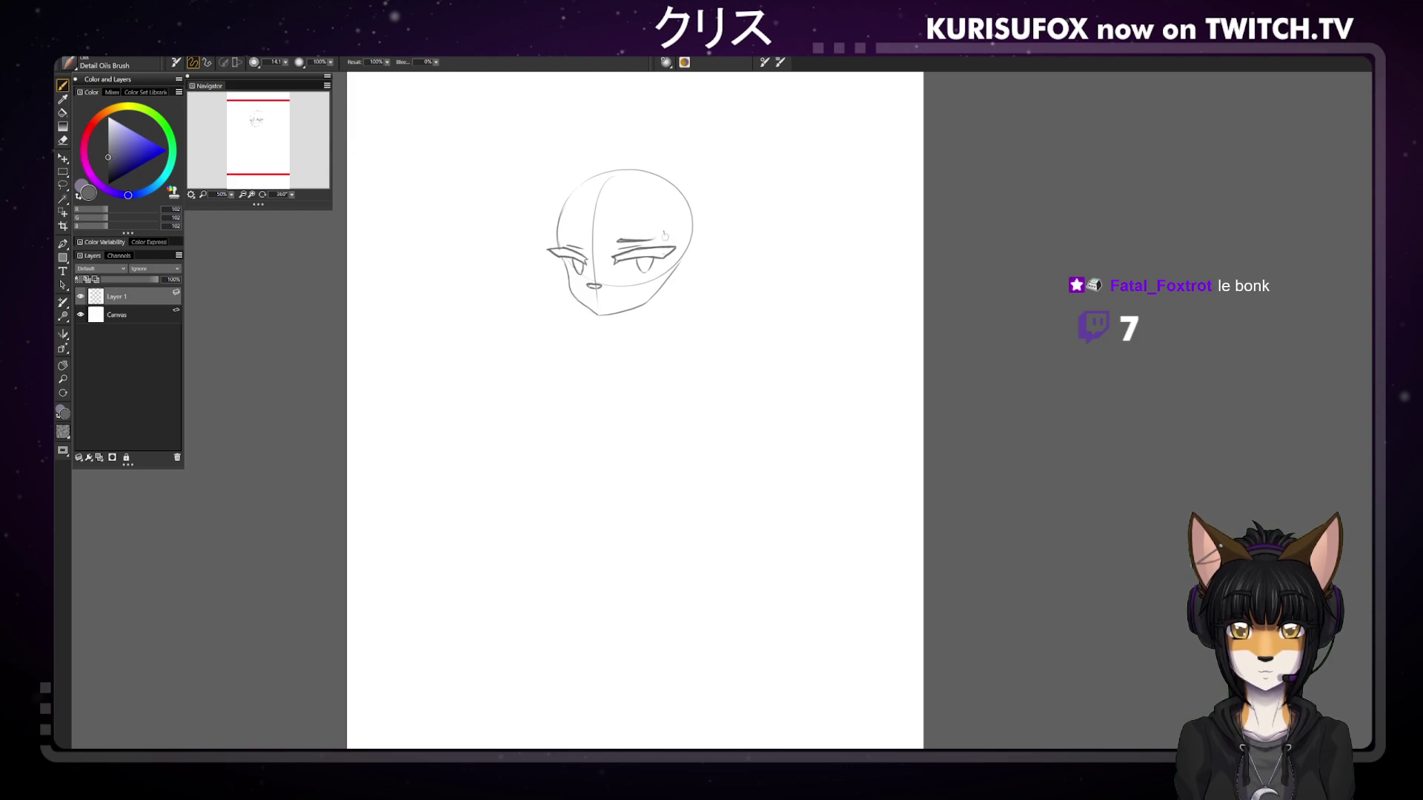
pyautogui.hotkey('ctrl', 'z')
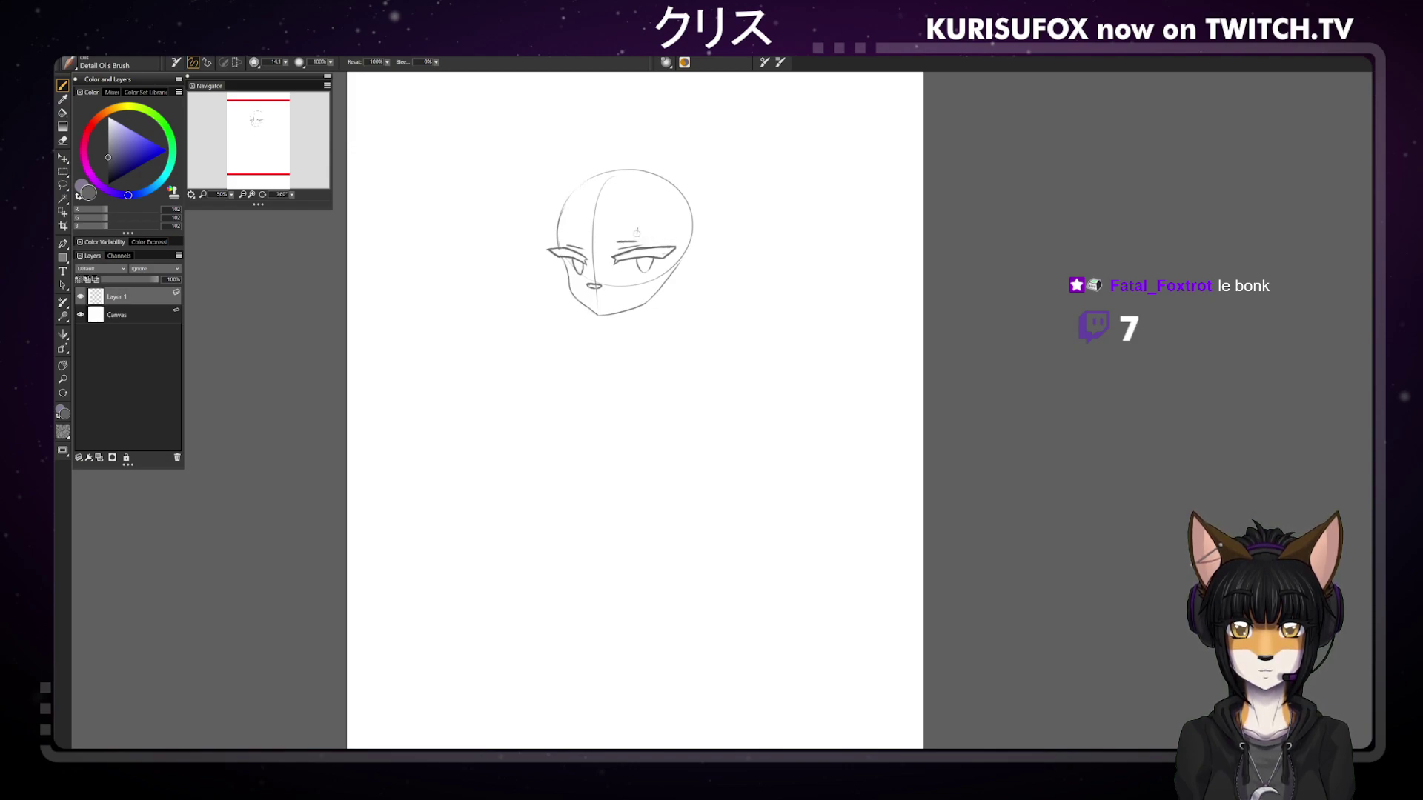
pyautogui.moveTo(614, 242); pyautogui.dragTo(667, 222)
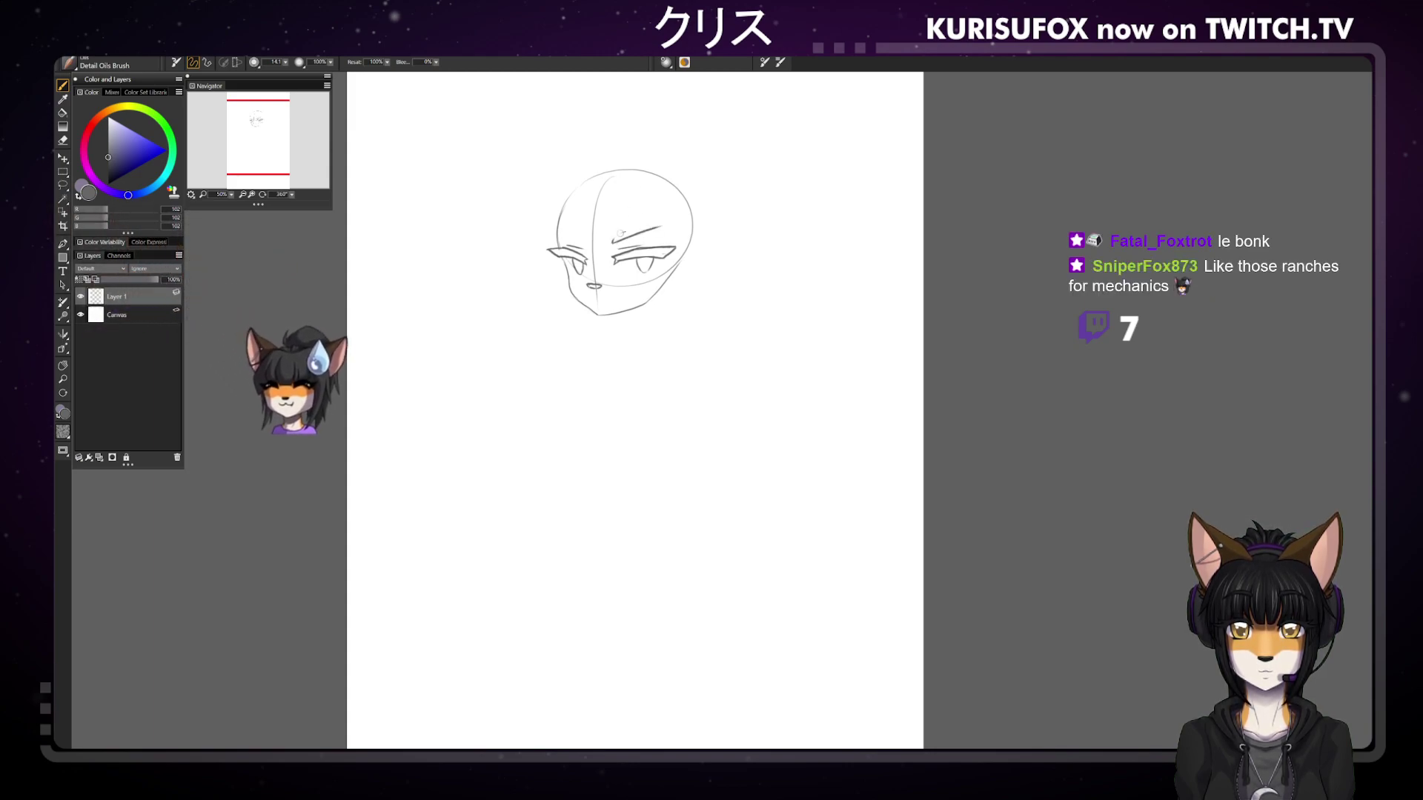
pyautogui.moveTo(616, 238)
pyautogui.mouseDown()
pyautogui.moveTo(658, 226)
pyautogui.moveTo(562, 234)
pyautogui.moveTo(586, 239)
pyautogui.mouseUp()
pyautogui.hotkey('ctrl', 'z')
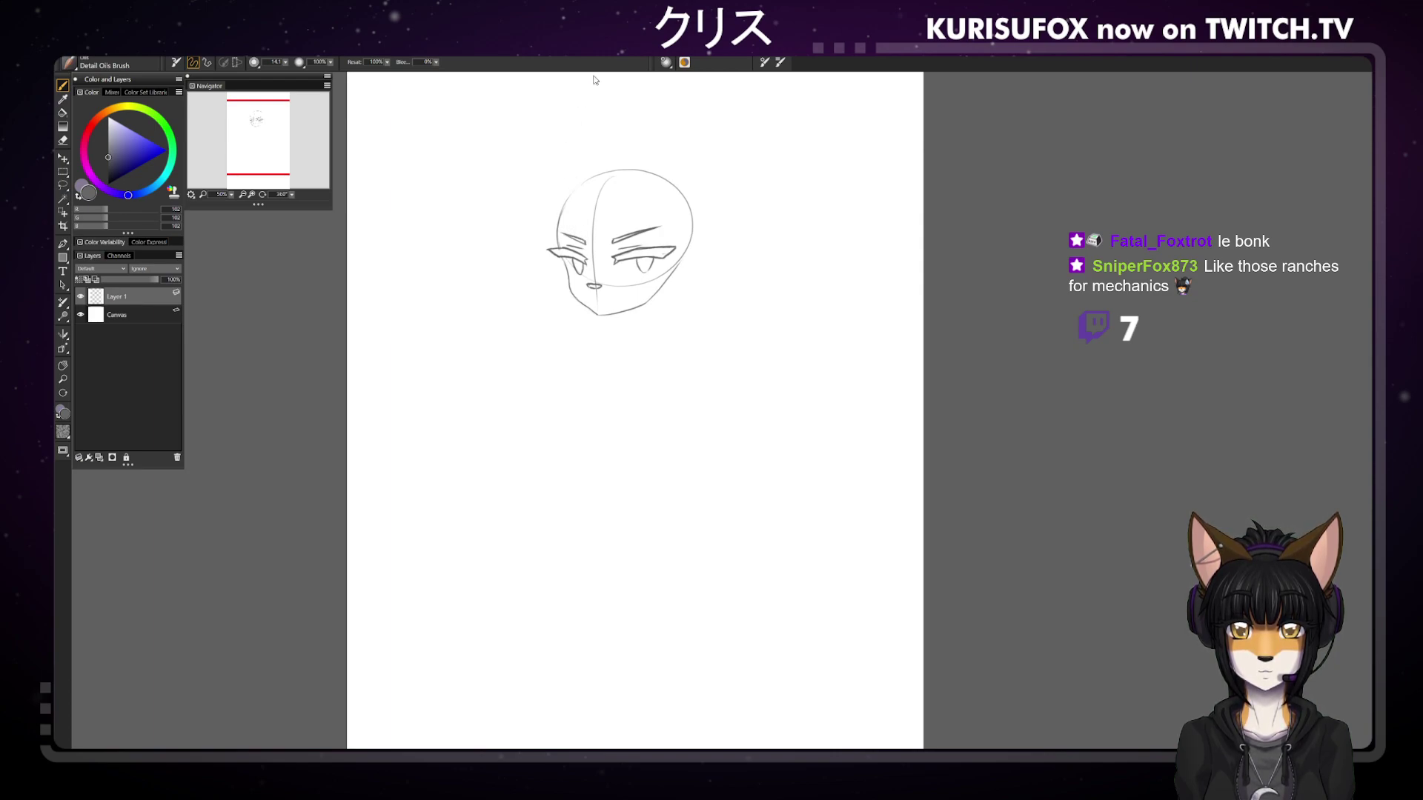
pyautogui.hotkey('ctrl', 's')
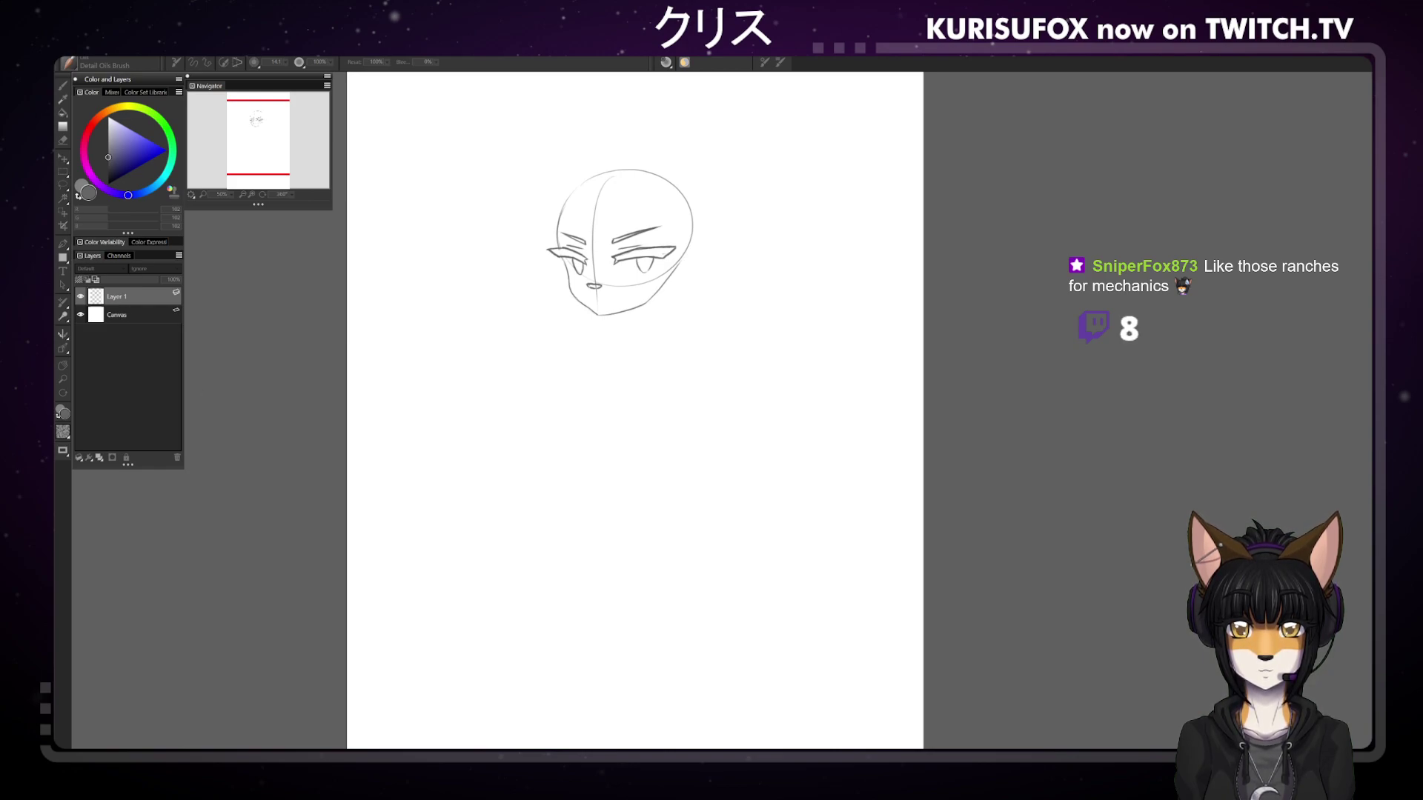
pyautogui.click(195, 386)
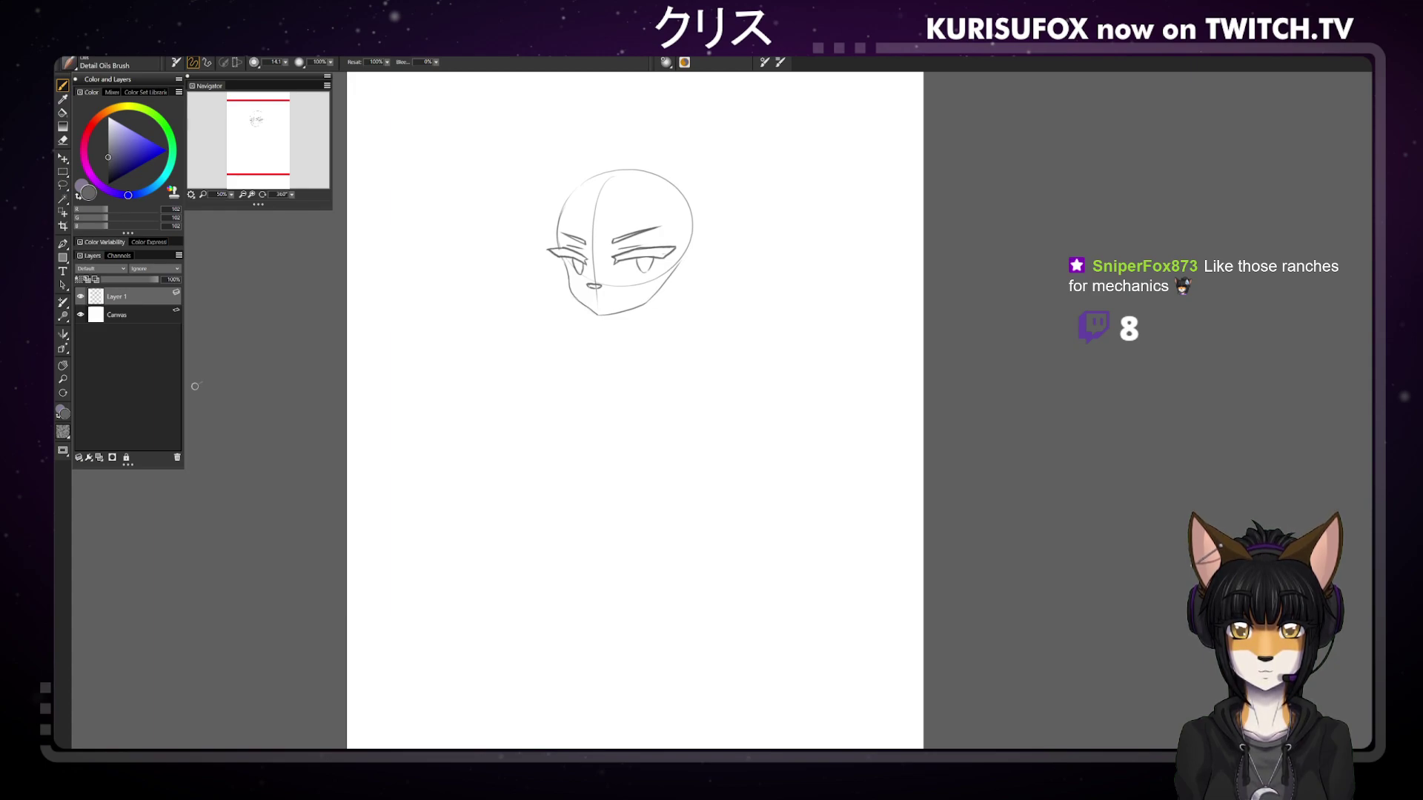
# Draw a small downturned mouth below the nose and pointed fur tufts on both cheeks
pyautogui.moveTo(598, 295); pyautogui.dragTo(602, 297)
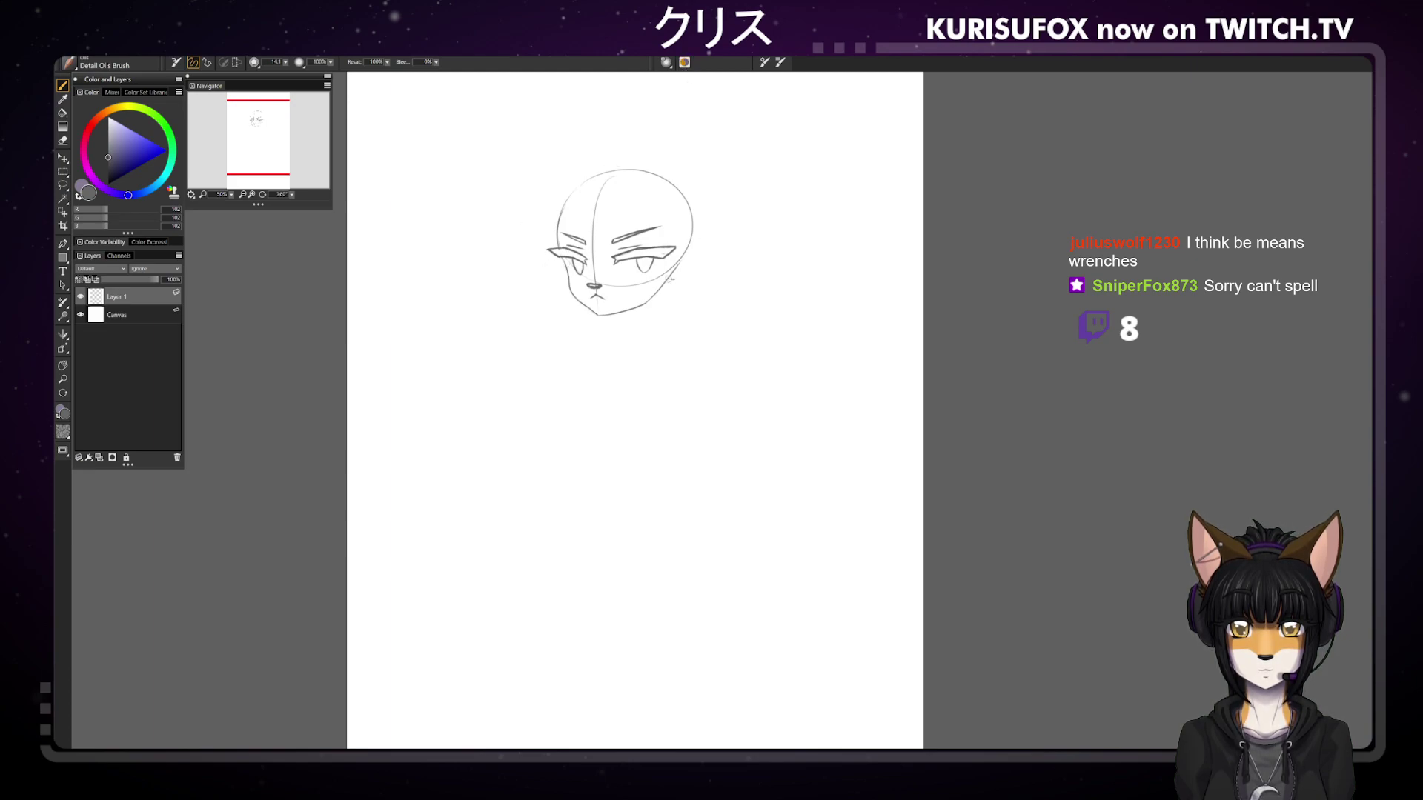
pyautogui.moveTo(291, 194); pyautogui.dragTo(273, 181)
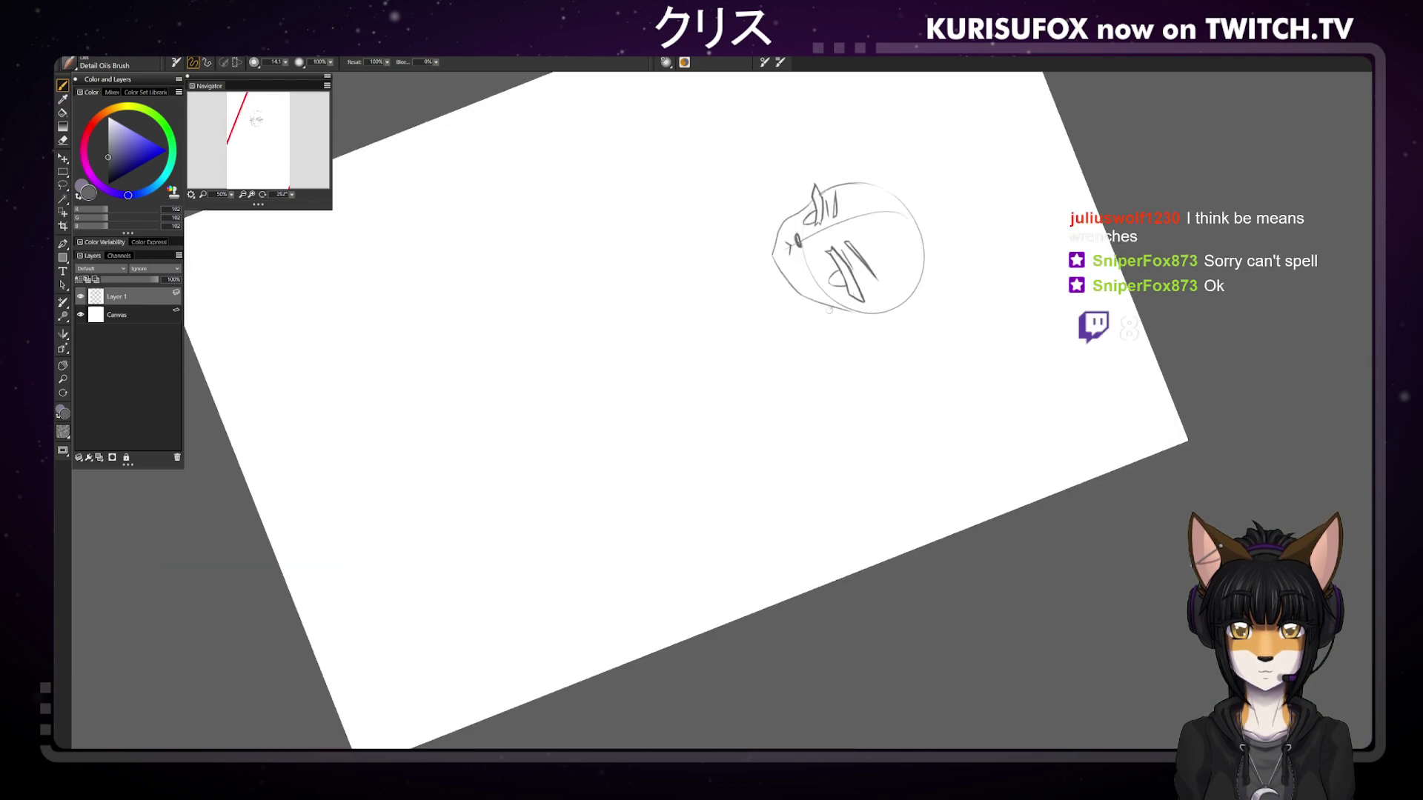
pyautogui.moveTo(830, 306); pyautogui.dragTo(855, 321)
pyautogui.hotkey('ctrl', 'z')
pyautogui.hotkey('ctrl', 'z')
pyautogui.hotkey('ctrl', 'z')
pyautogui.hotkey('ctrl', 'z')
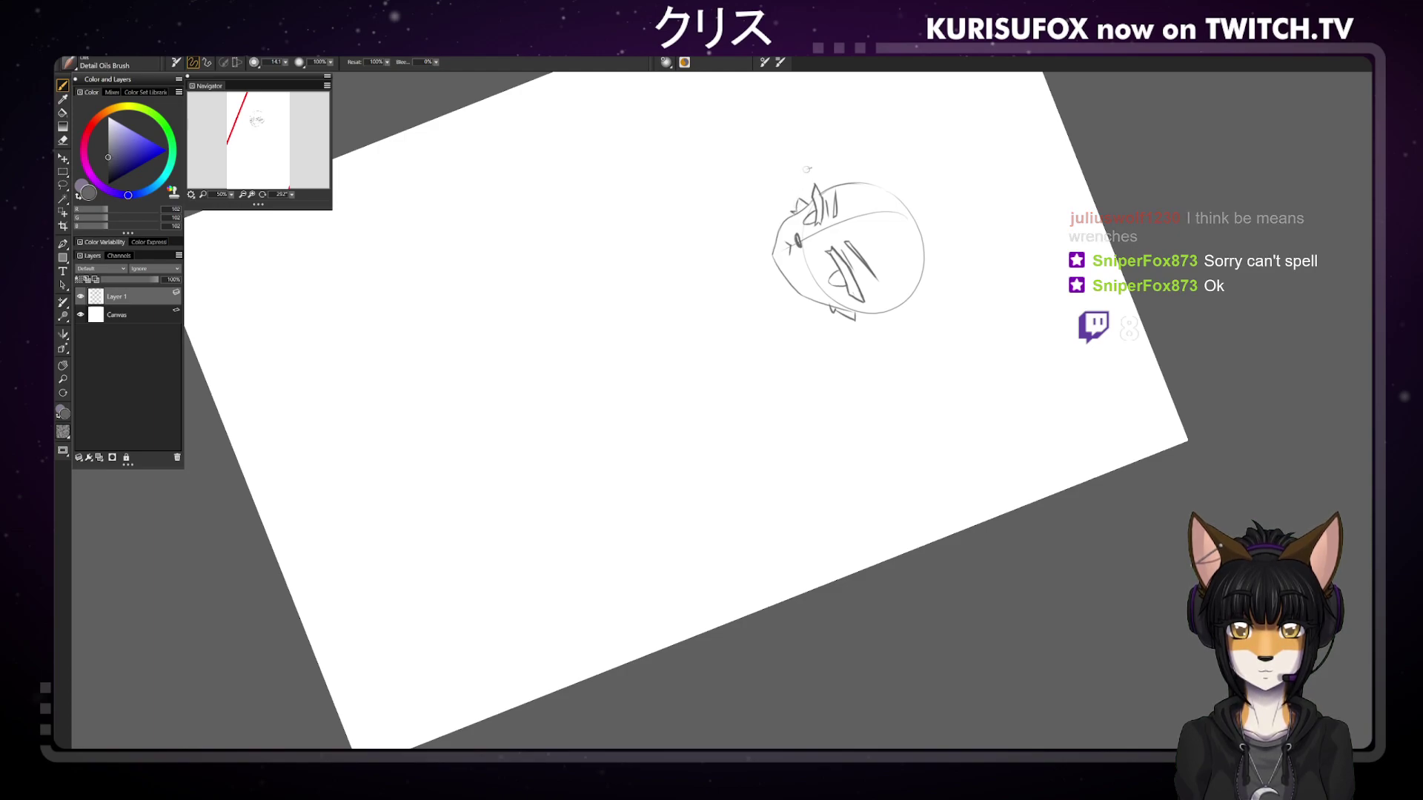
# Erase the lower part of the vertical guideline and the head circle's arc crossing the face
pyautogui.press('n')
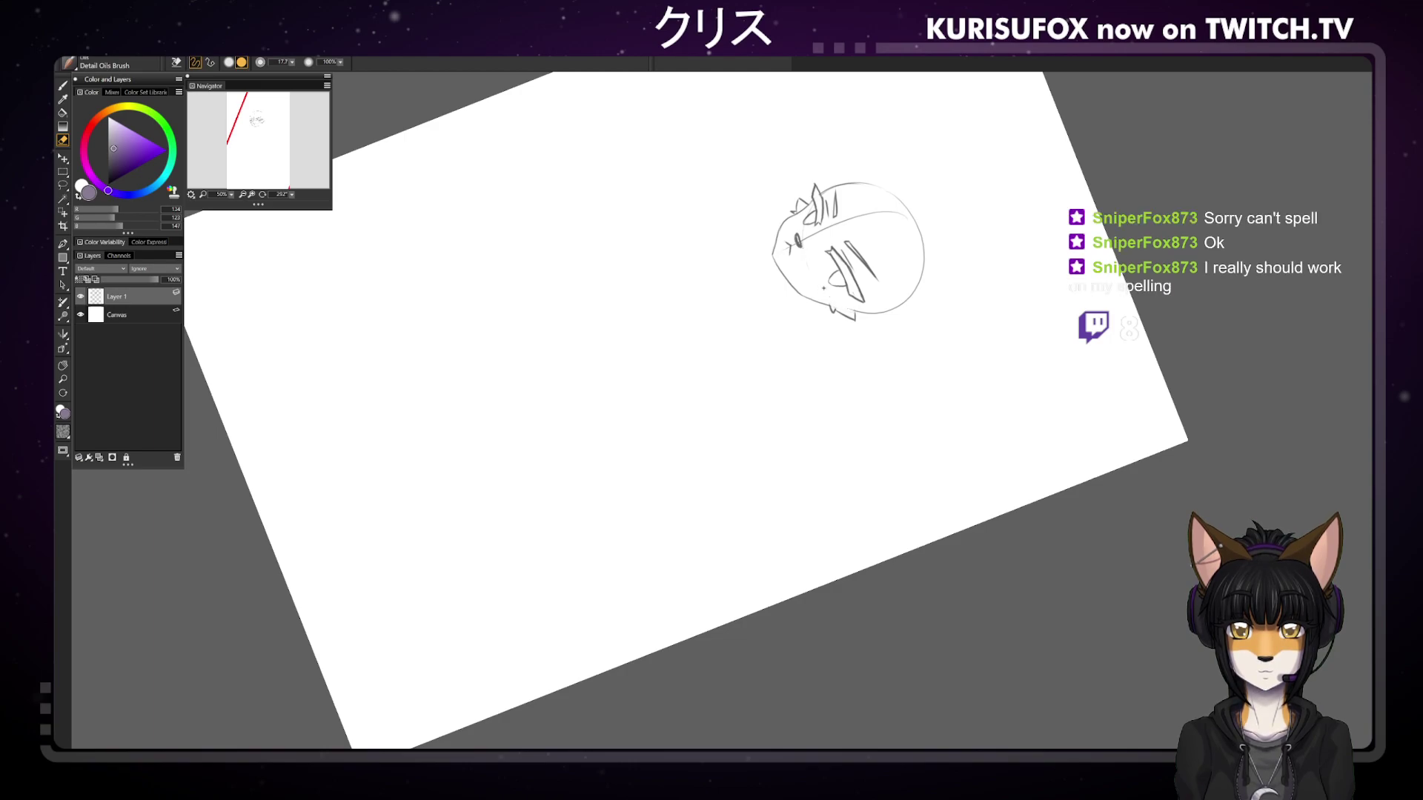
pyautogui.moveTo(806, 238); pyautogui.dragTo(871, 213)
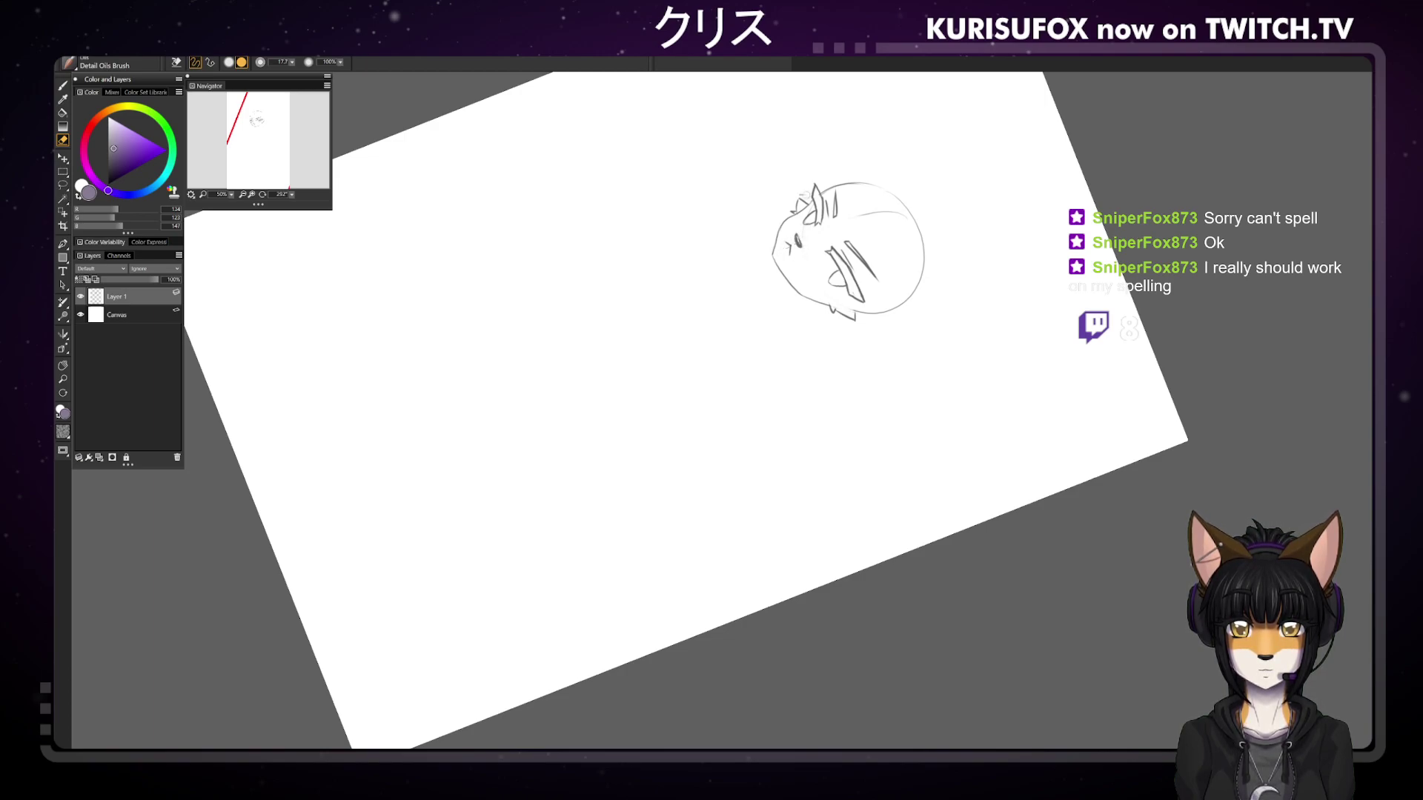
pyautogui.click(293, 197)
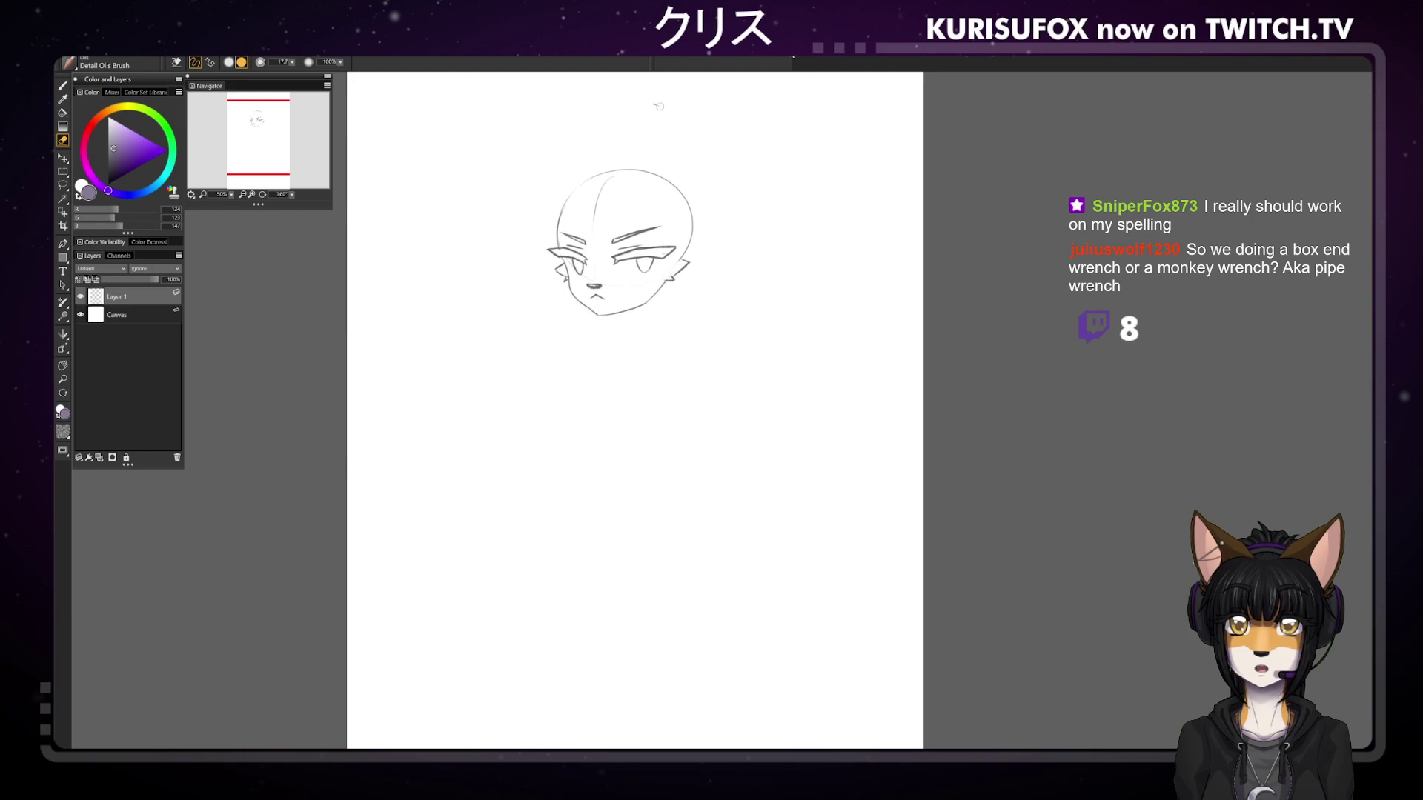
pyautogui.press('b')
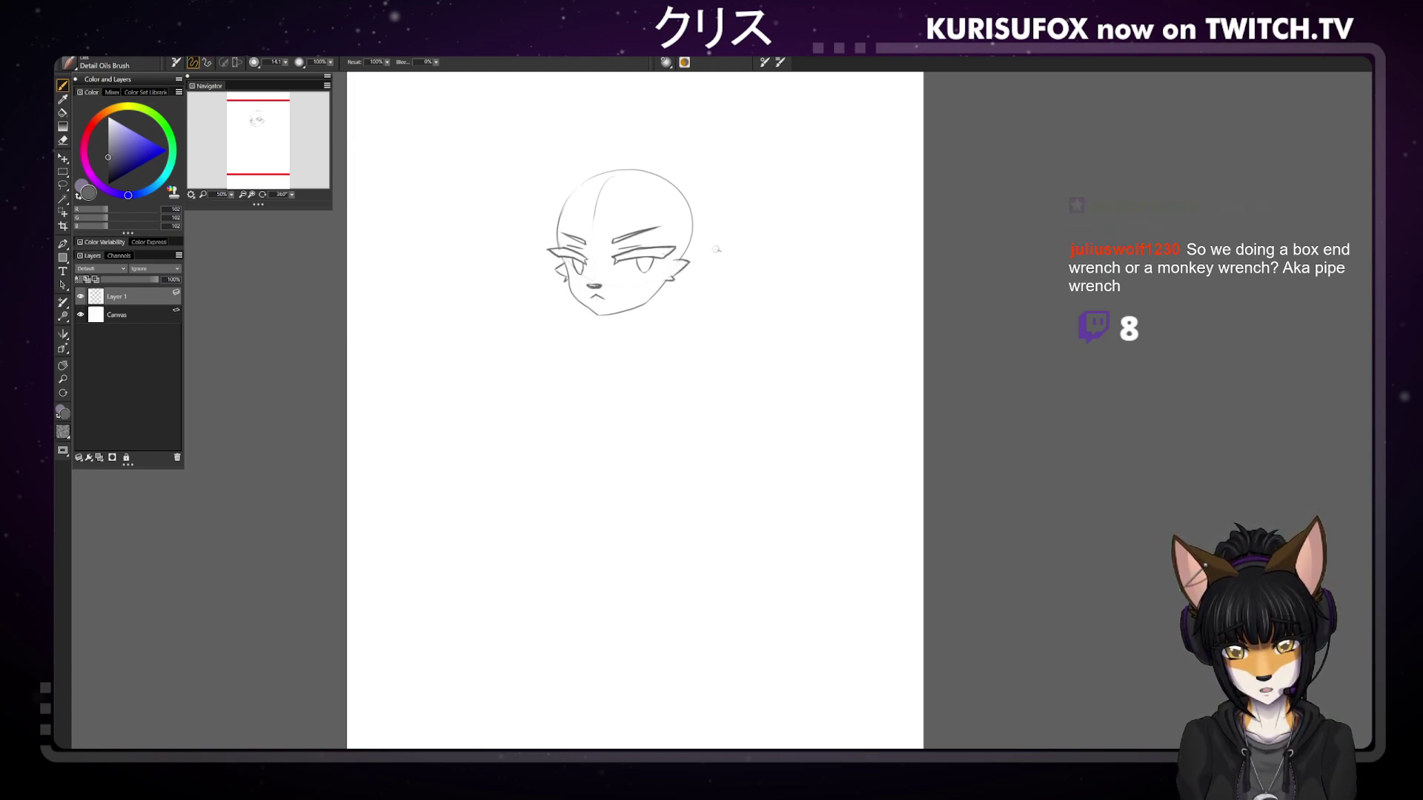
pyautogui.moveTo(282, 195); pyautogui.dragTo(273, 180)
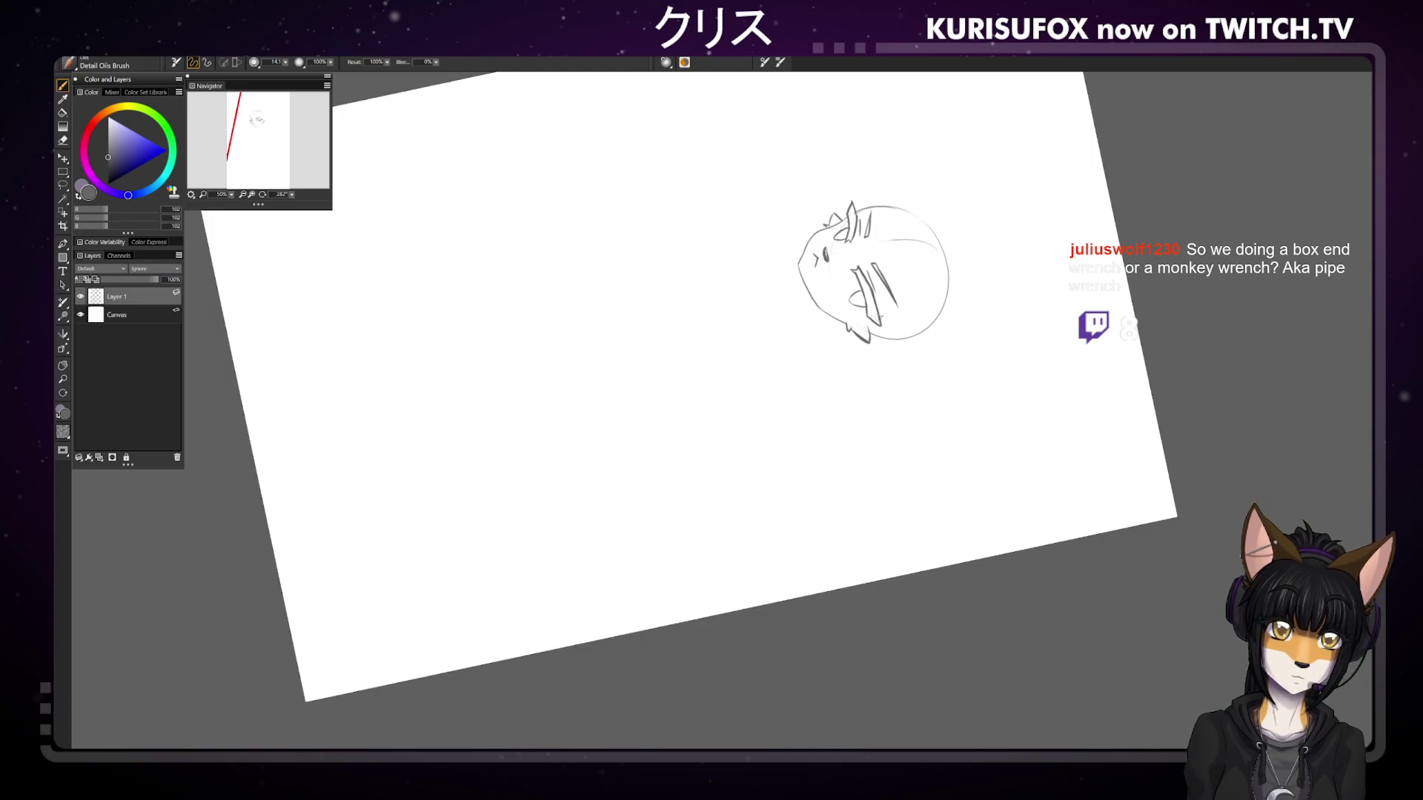
pyautogui.press('e')
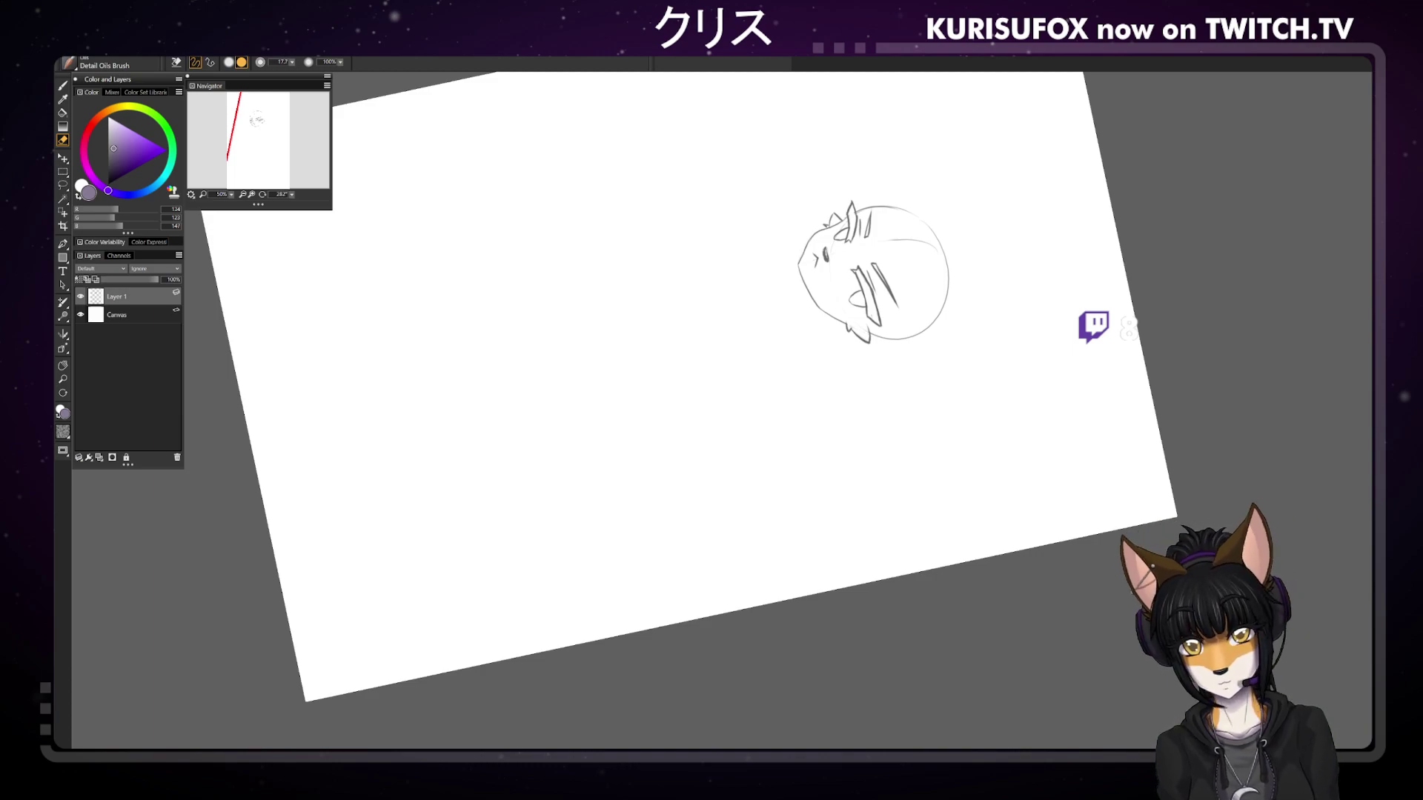
pyautogui.moveTo(291, 194); pyautogui.dragTo(333, 197)
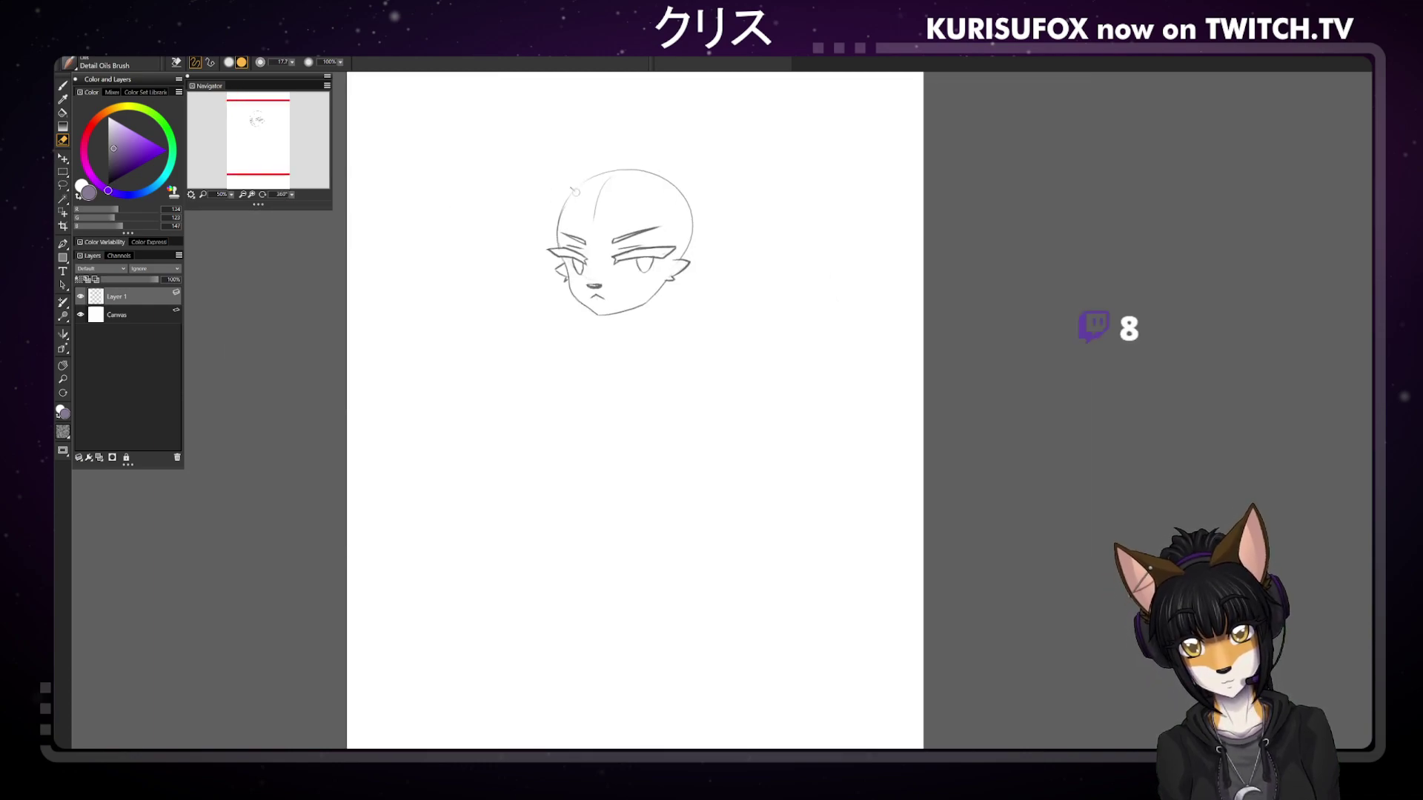
# Draw a tall pointed ear on the left side of the head, undoing and redrawing its outer and inner edges until the shape fits
pyautogui.press('b')
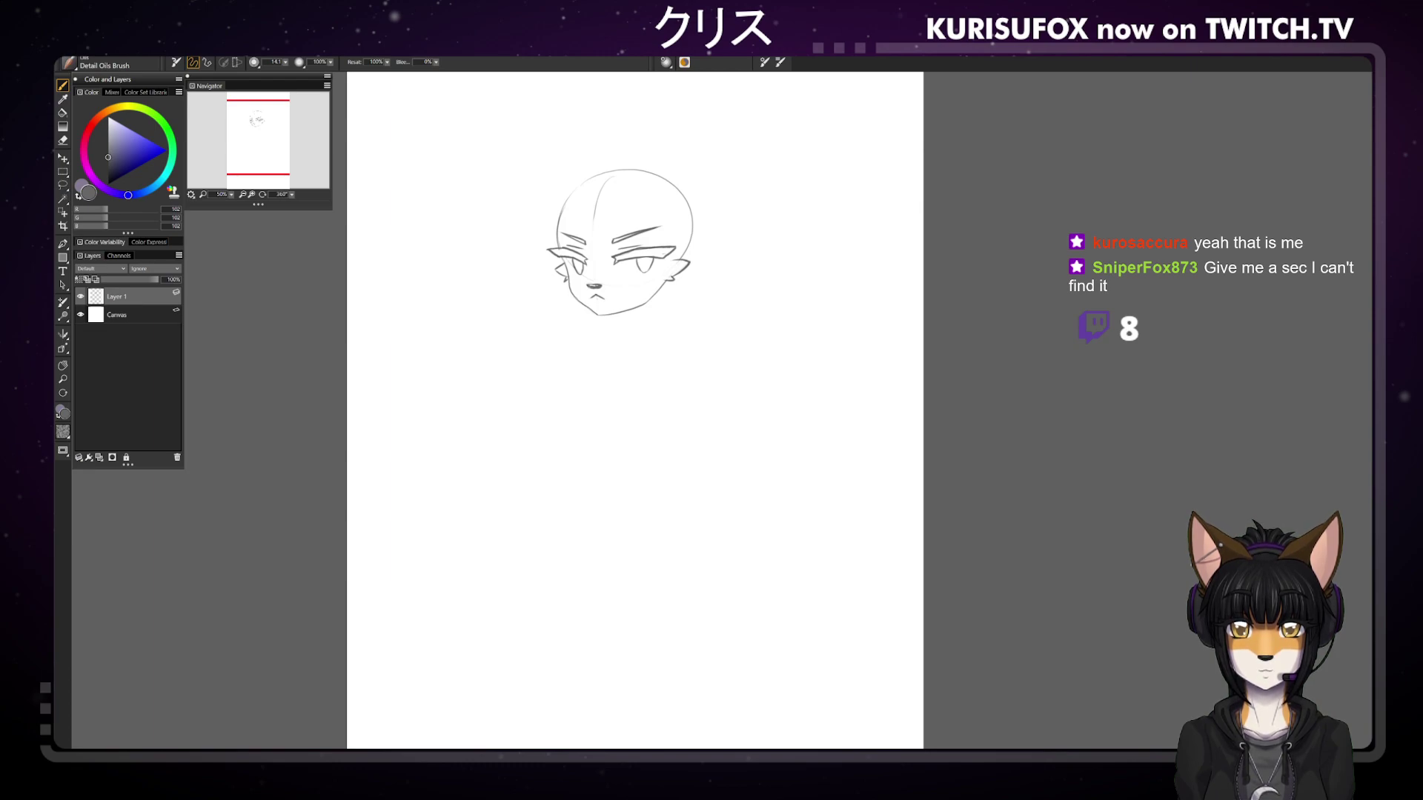
pyautogui.moveTo(559, 215); pyautogui.dragTo(559, 153)
pyautogui.hotkey('ctrl', 'z')
pyautogui.moveTo(558, 220)
pyautogui.mouseDown()
pyautogui.moveTo(547, 149)
pyautogui.moveTo(560, 98)
pyautogui.mouseUp()
pyautogui.hotkey('ctrl', 'z')
pyautogui.moveTo(547, 162); pyautogui.dragTo(567, 82)
pyautogui.hotkey('ctrl', 'z')
pyautogui.hotkey('ctrl', 'z')
pyautogui.moveTo(559, 219)
pyautogui.mouseDown()
pyautogui.moveTo(556, 134)
pyautogui.moveTo(554, 155)
pyautogui.moveTo(598, 89)
pyautogui.mouseUp()
pyautogui.hotkey('ctrl', 'z')
pyautogui.hotkey('ctrl', 'z')
pyautogui.moveTo(551, 163); pyautogui.dragTo(612, 89)
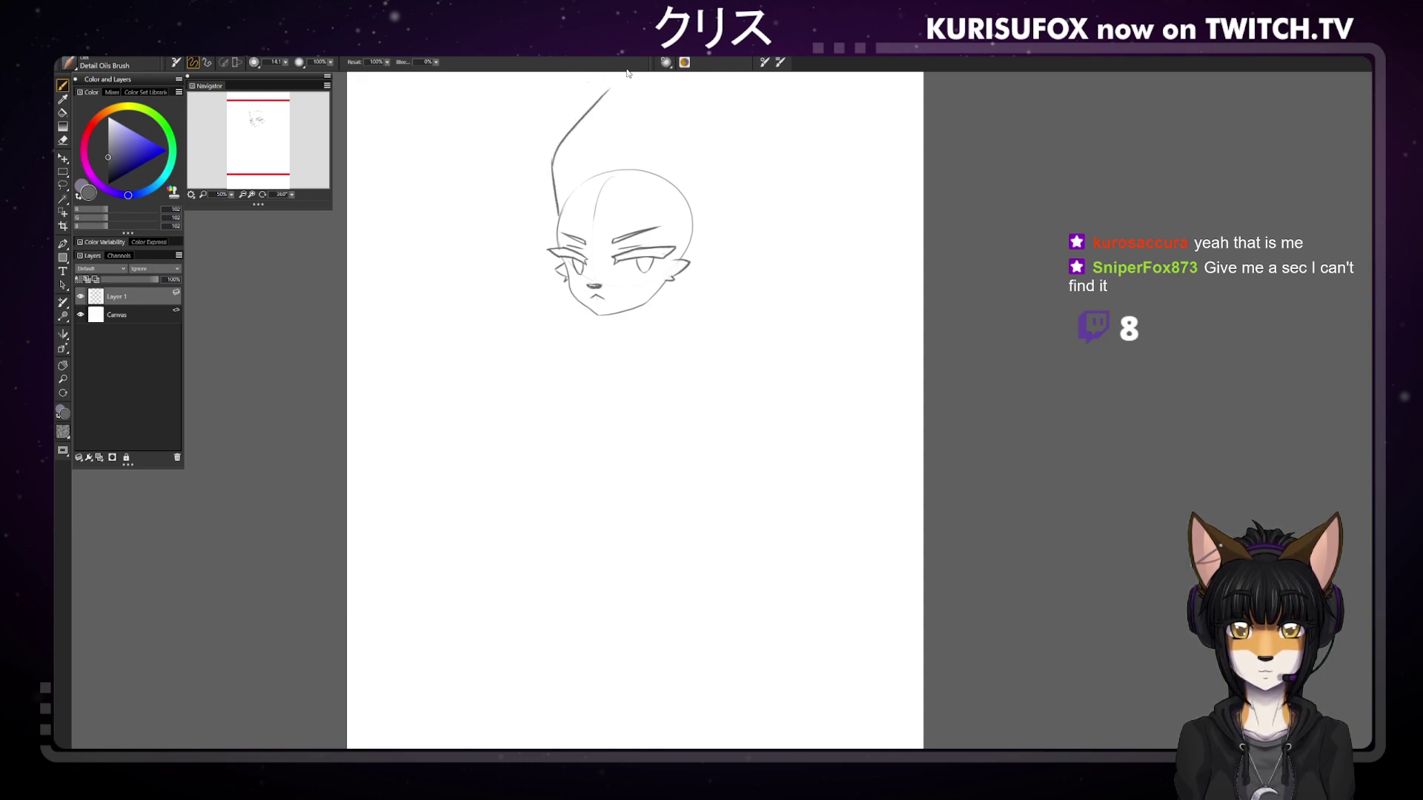
pyautogui.hotkey('ctrl', 'z')
pyautogui.moveTo(551, 163); pyautogui.dragTo(609, 90)
pyautogui.hotkey('ctrl', 'z')
pyautogui.moveTo(551, 161); pyautogui.dragTo(604, 102)
pyautogui.hotkey('ctrl', 'z')
pyautogui.moveTo(552, 165)
pyautogui.mouseDown()
pyautogui.moveTo(638, 74)
pyautogui.moveTo(632, 99)
pyautogui.moveTo(627, 88)
pyautogui.moveTo(637, 154)
pyautogui.mouseUp()
pyautogui.hotkey('ctrl', 'z')
pyautogui.moveTo(627, 85); pyautogui.dragTo(635, 169)
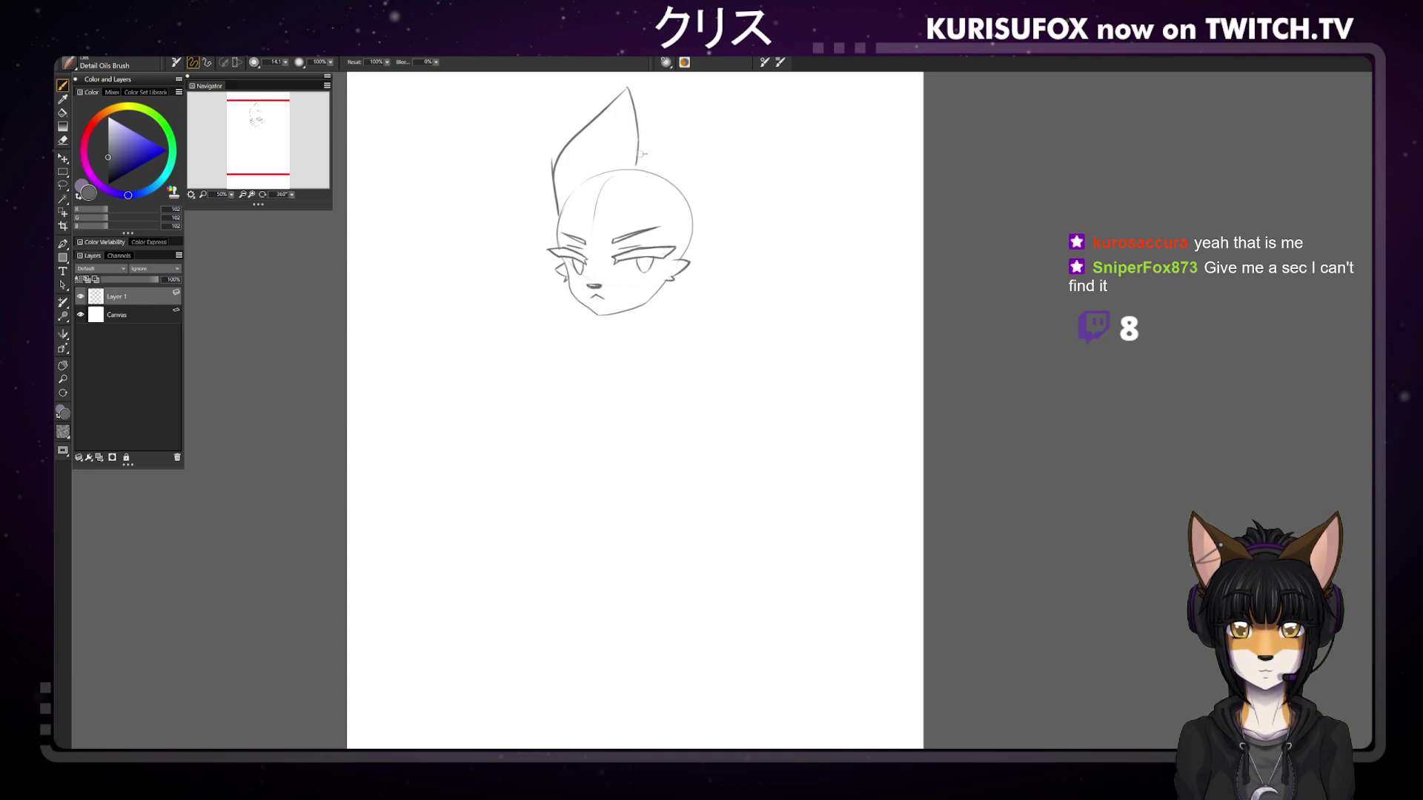
# Draw small pointed fur tufts at the outer base of the left ear
pyautogui.press('n')
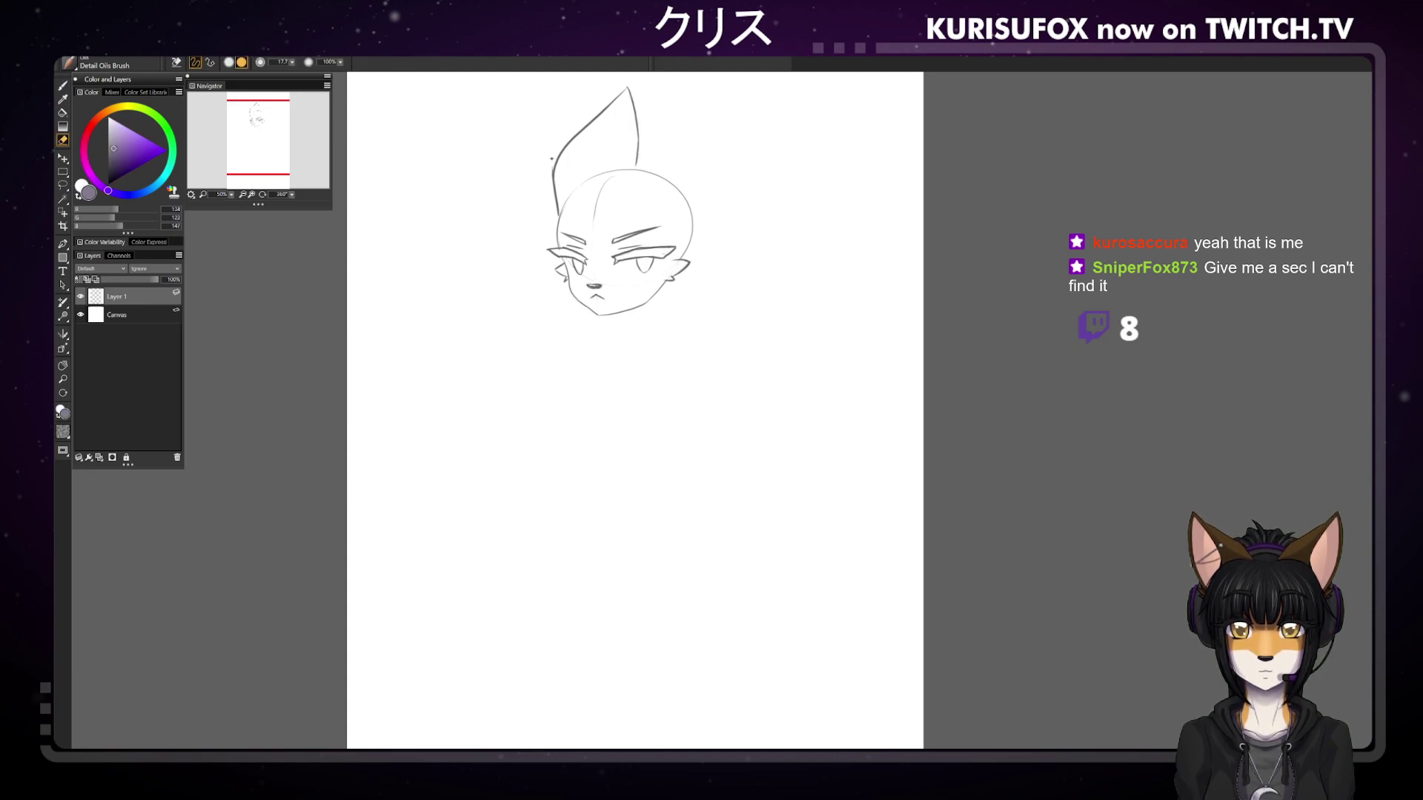
pyautogui.press('b')
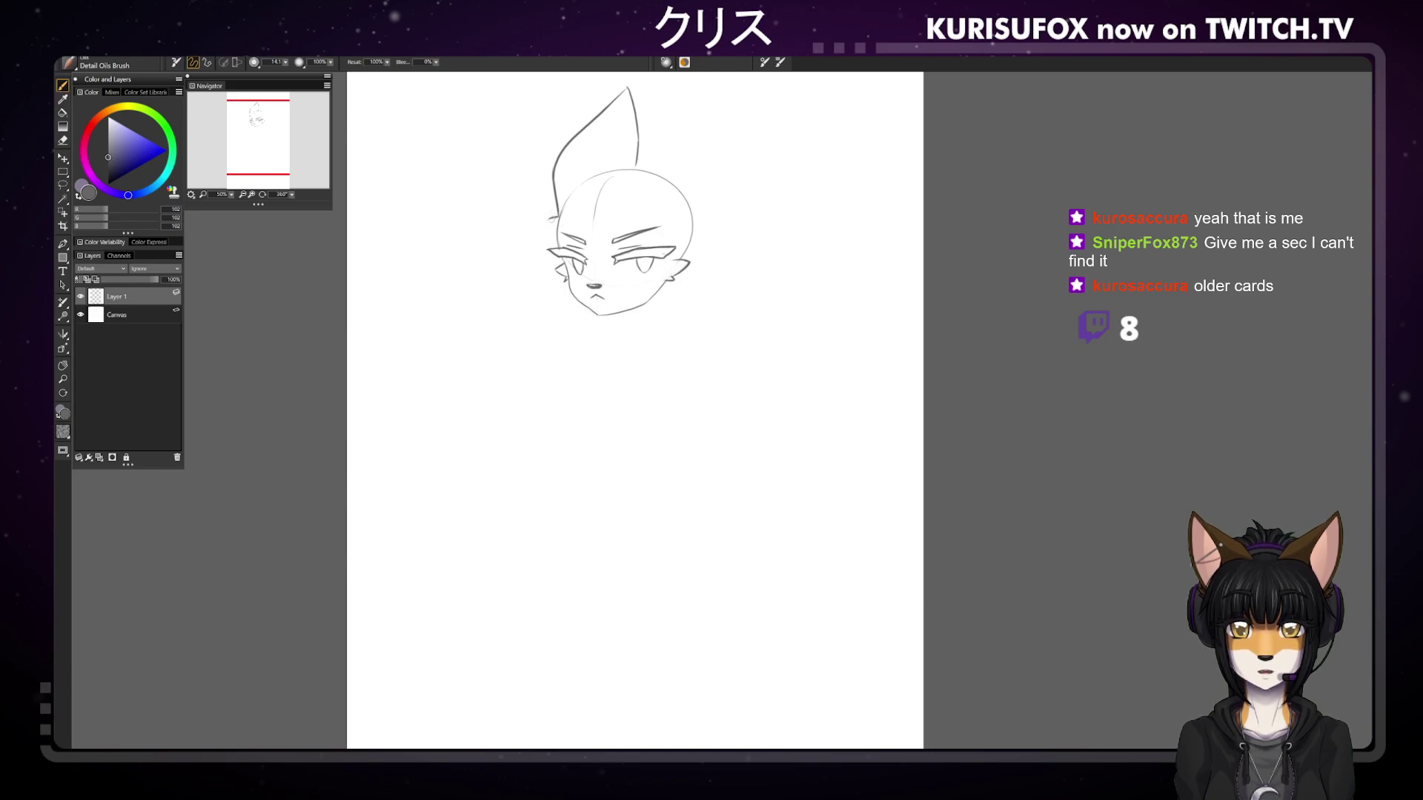
pyautogui.moveTo(558, 215)
pyautogui.mouseDown()
pyautogui.moveTo(544, 224)
pyautogui.moveTo(550, 209)
pyautogui.mouseUp()
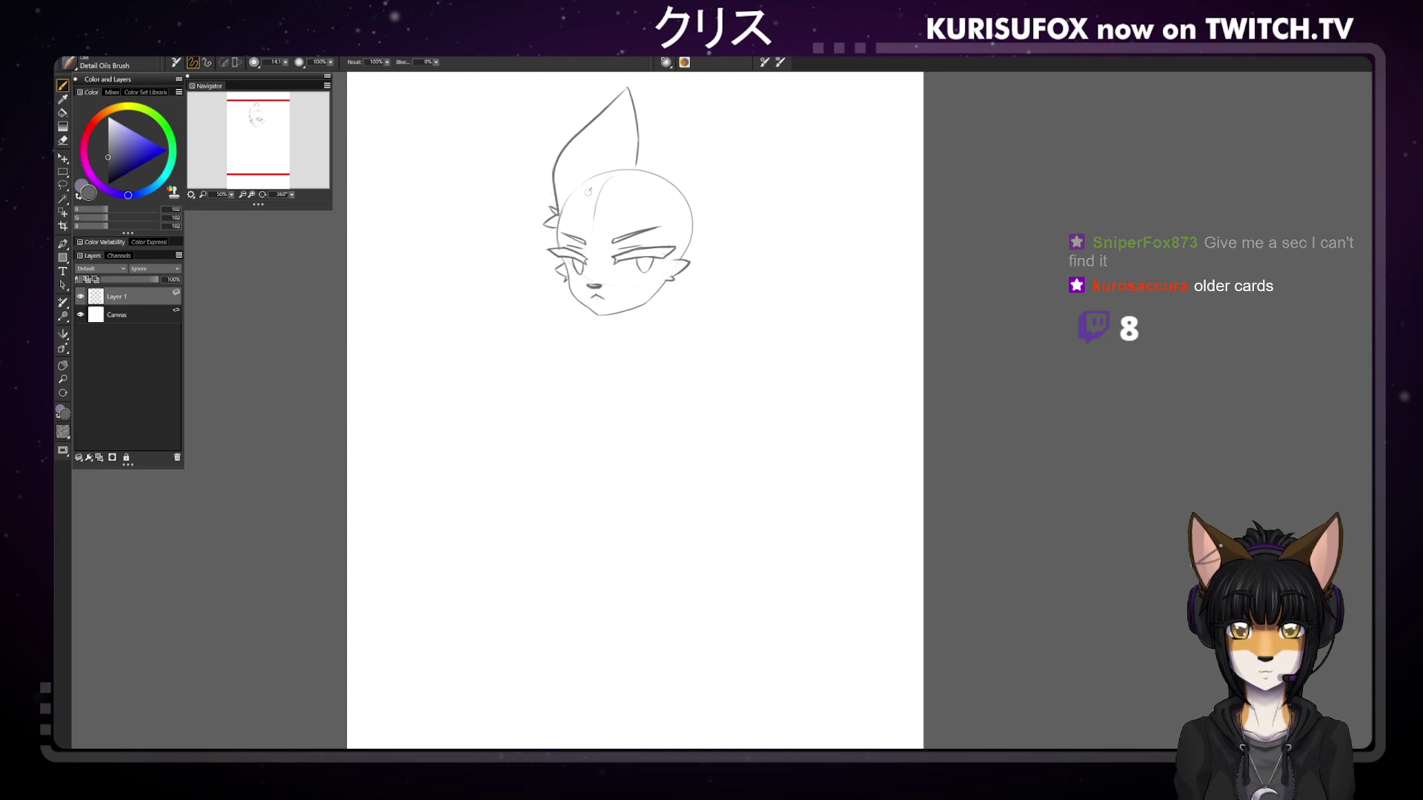
# Refine the left ear's outer edge by redrawing the line toward the tip and erasing the stray strokes
pyautogui.press('n')
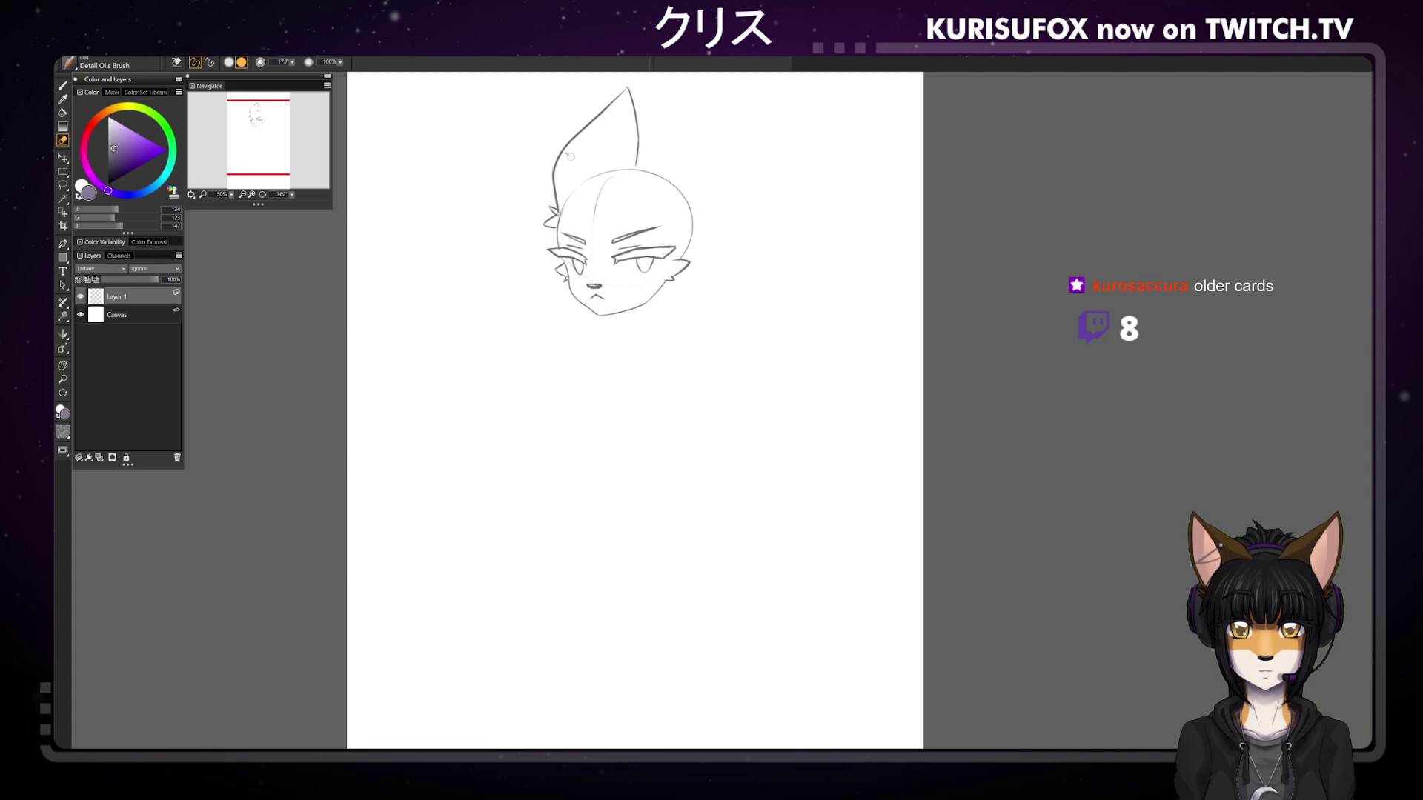
pyautogui.press('b')
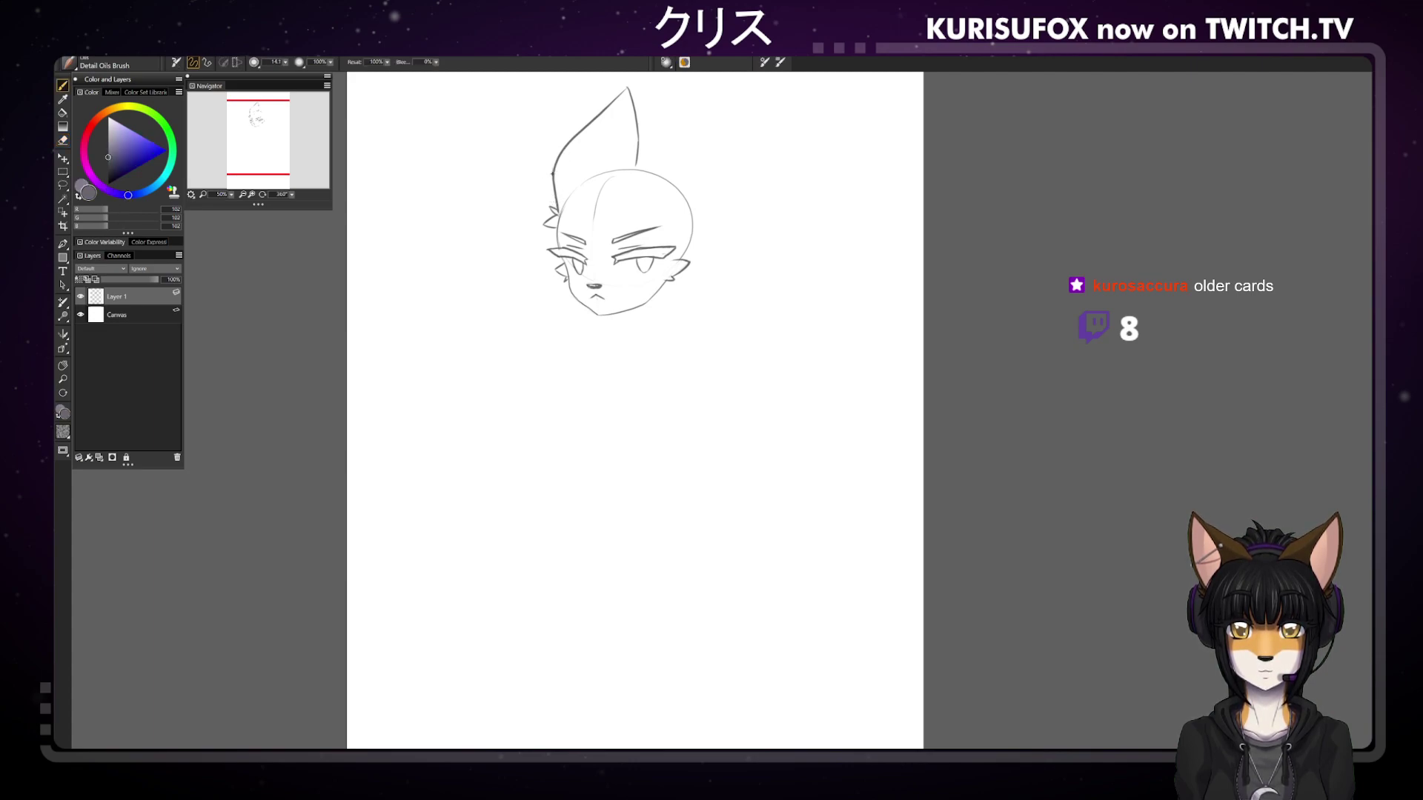
pyautogui.moveTo(552, 172); pyautogui.dragTo(596, 118)
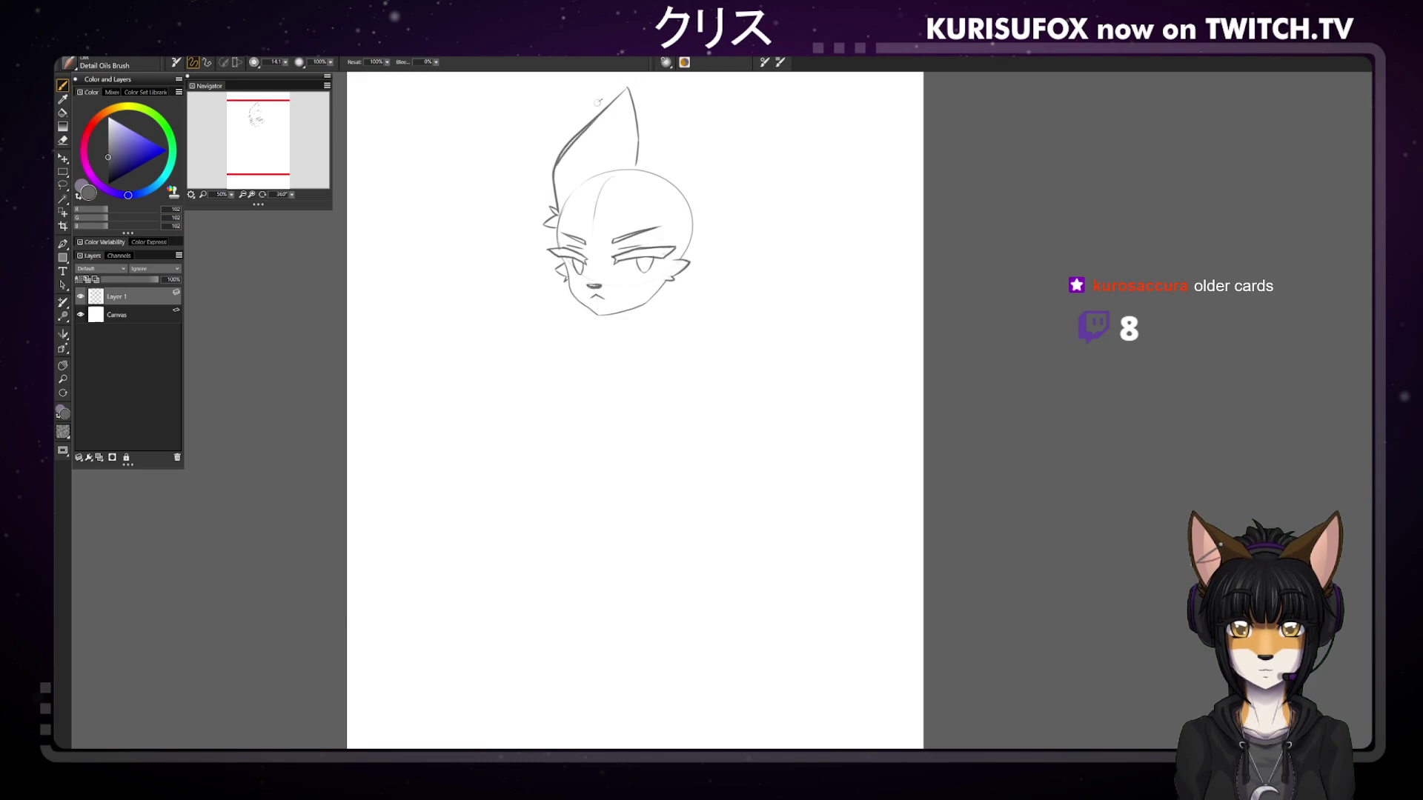
pyautogui.press('n')
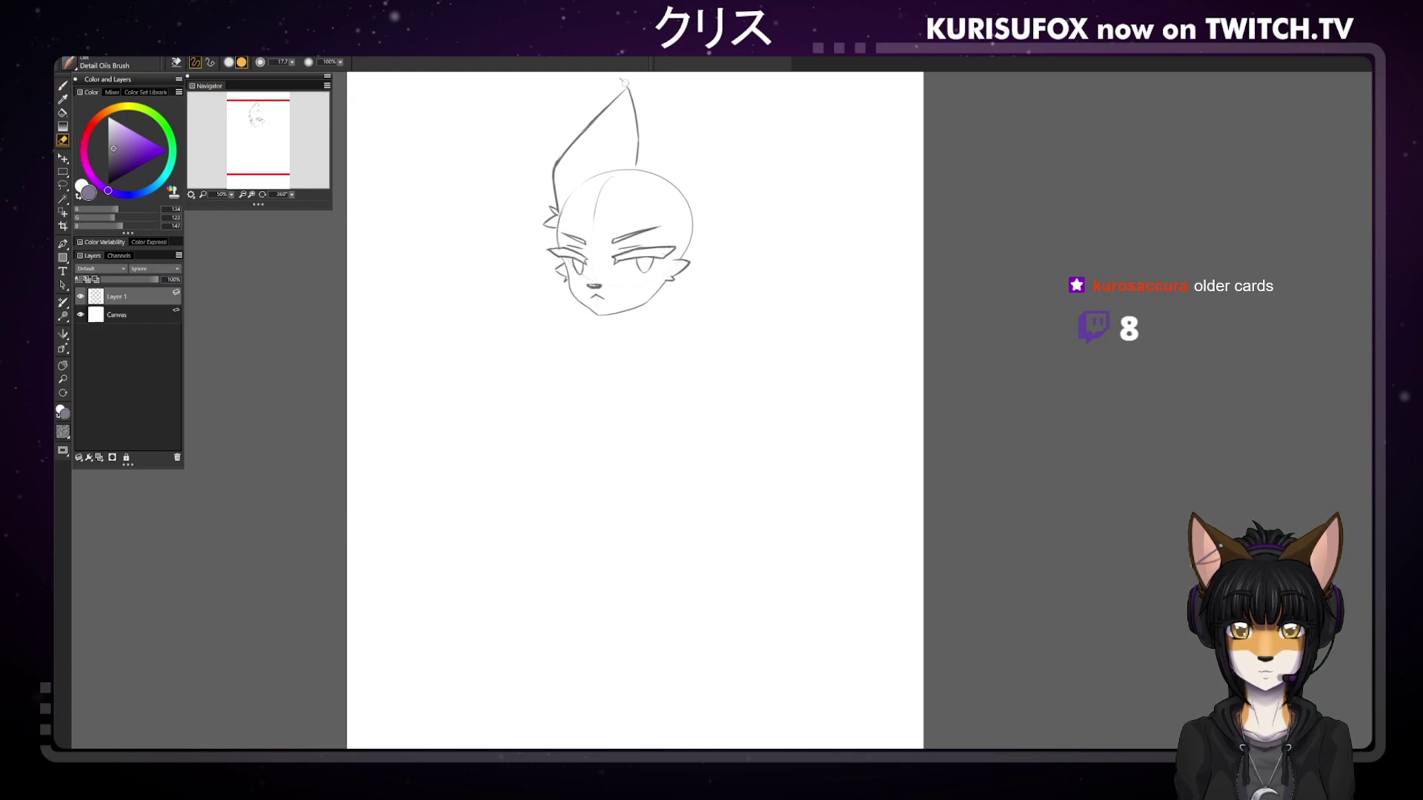
pyautogui.press('b')
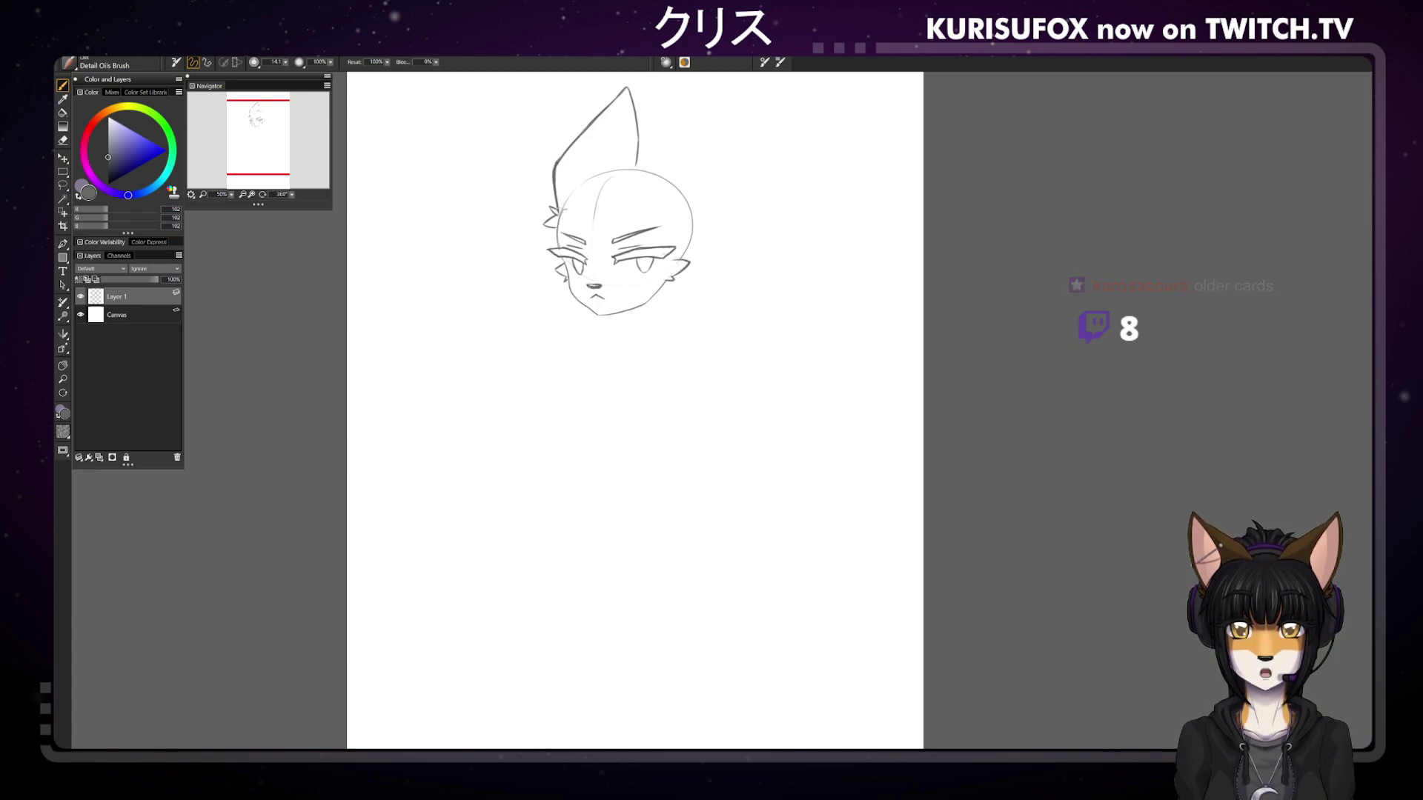
pyautogui.press('n')
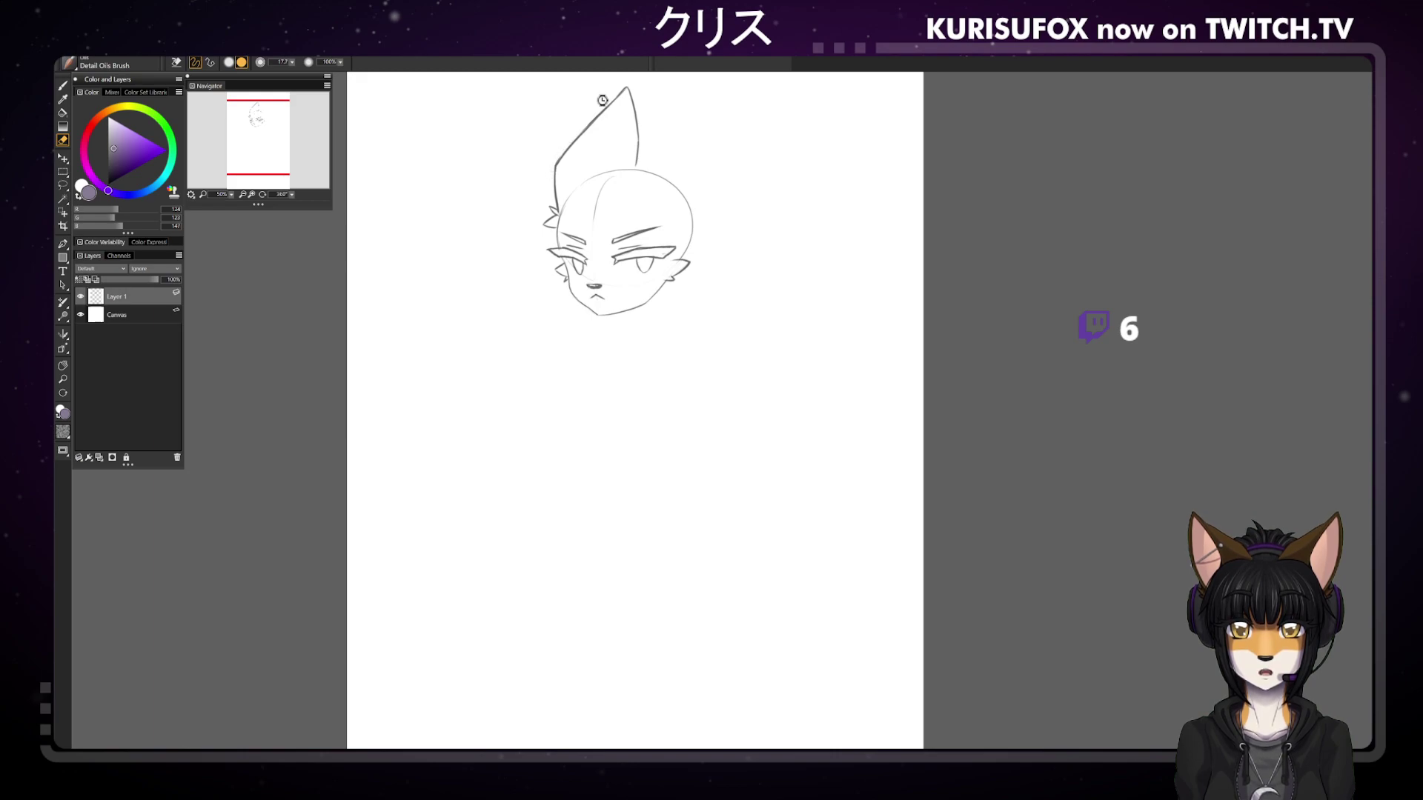
pyautogui.press('b')
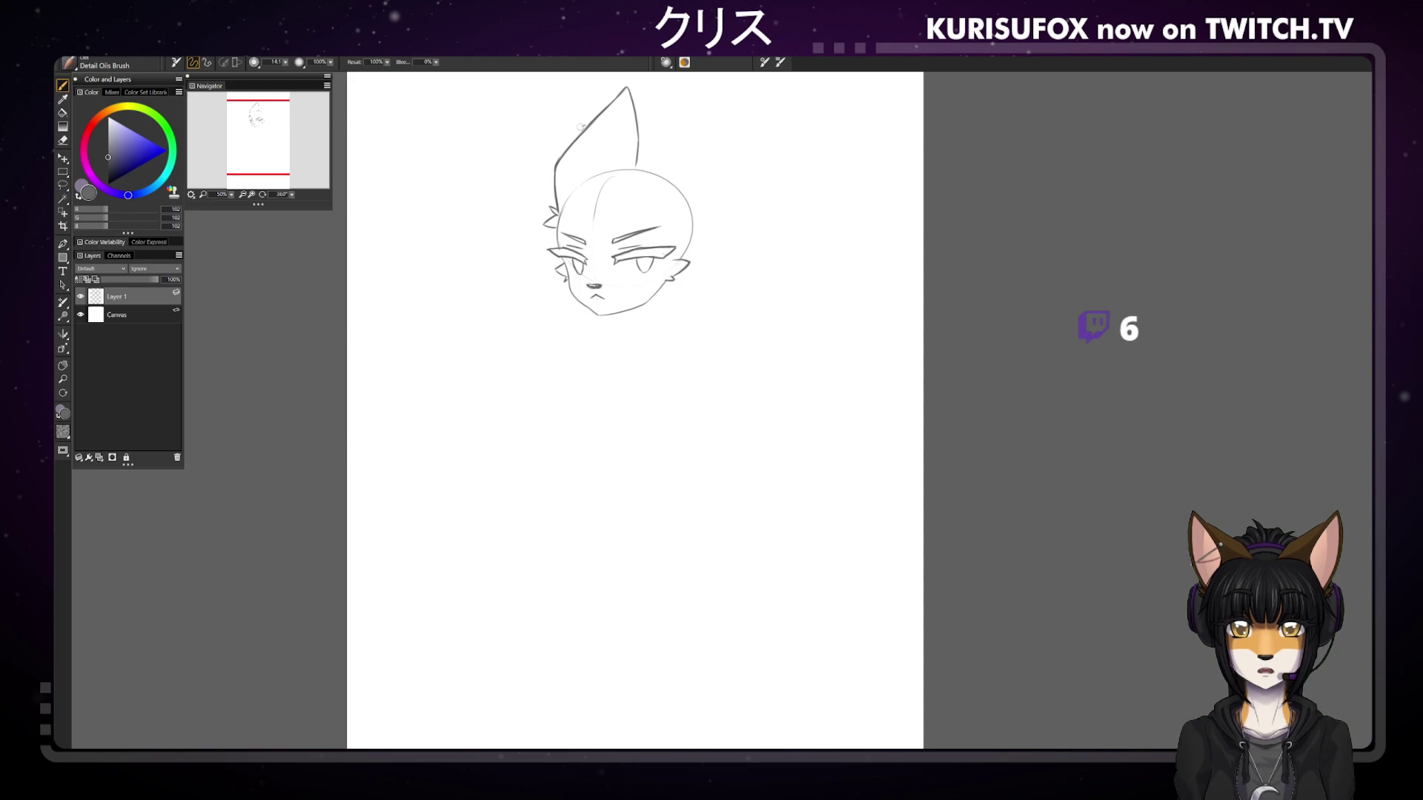
pyautogui.press('e')
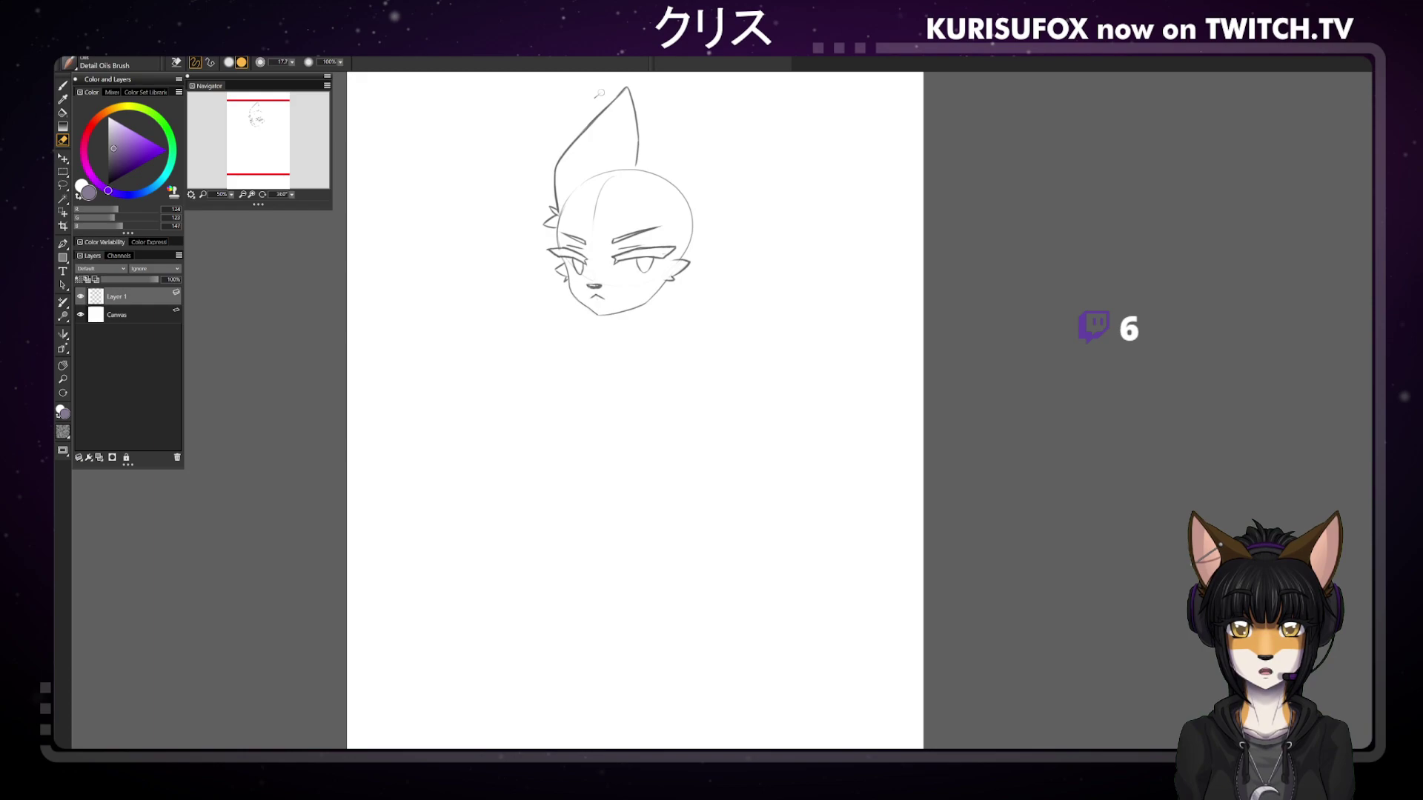
pyautogui.press('b')
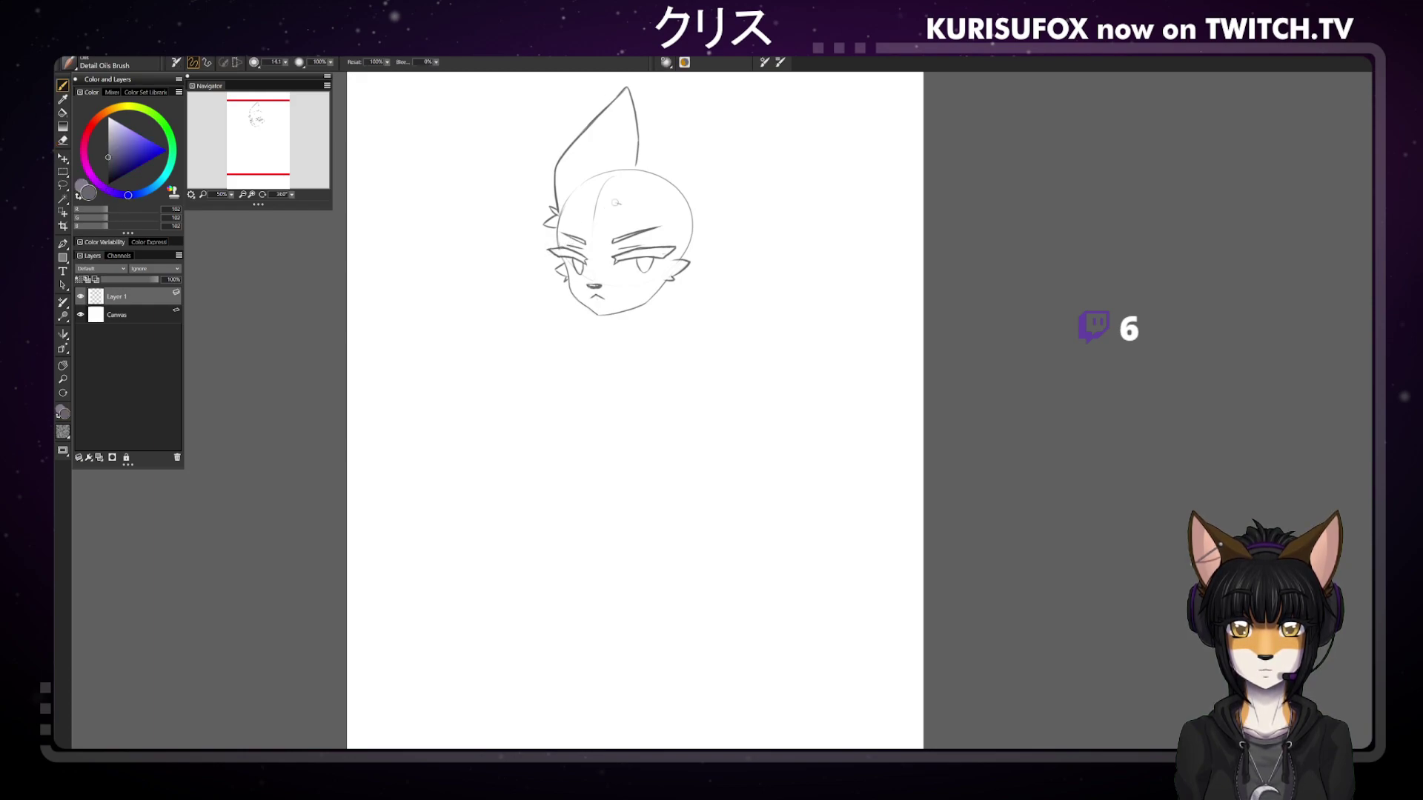
pyautogui.press('e')
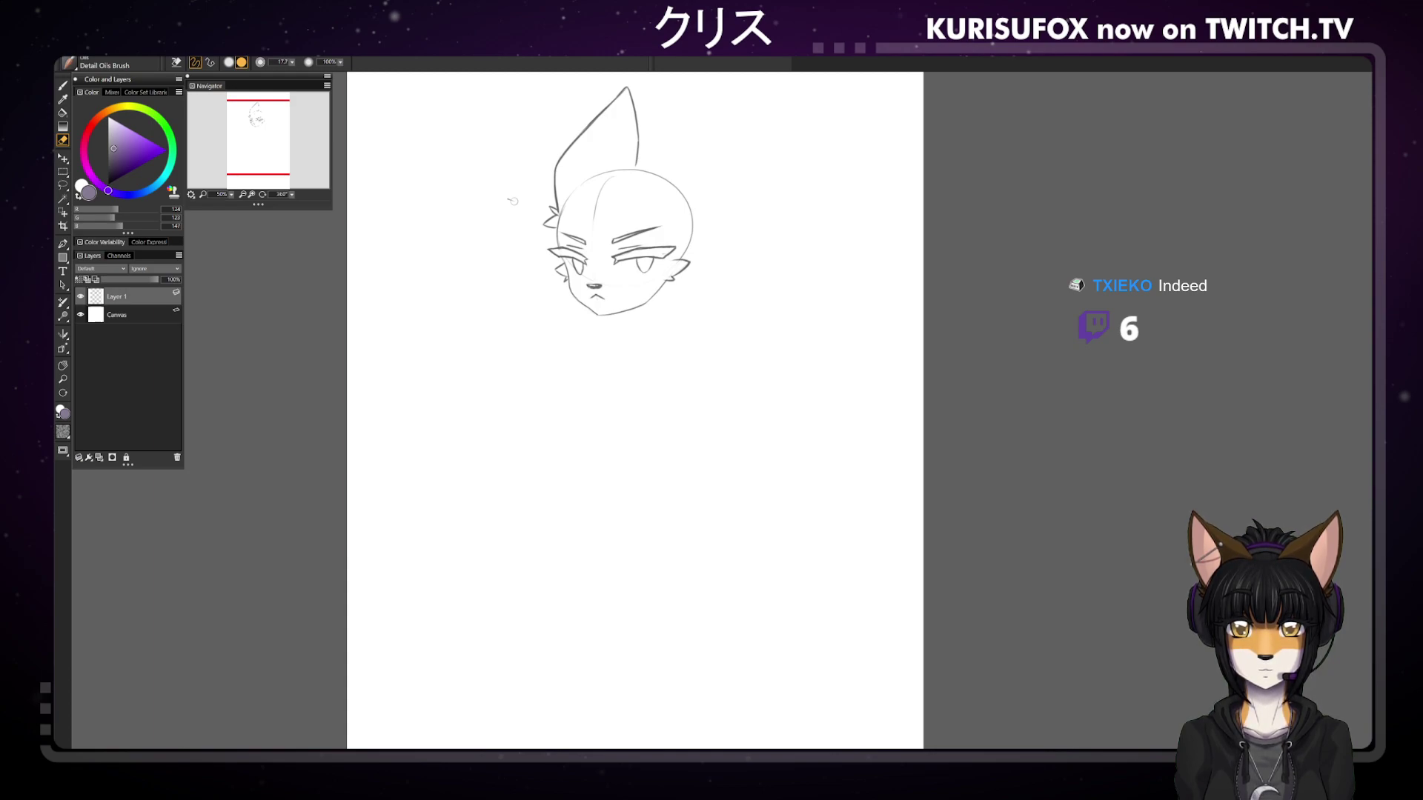
# Draw a matching pointed ear on the right side of the head, undoing and redrawing unsatisfying edge strokes
pyautogui.press('b')
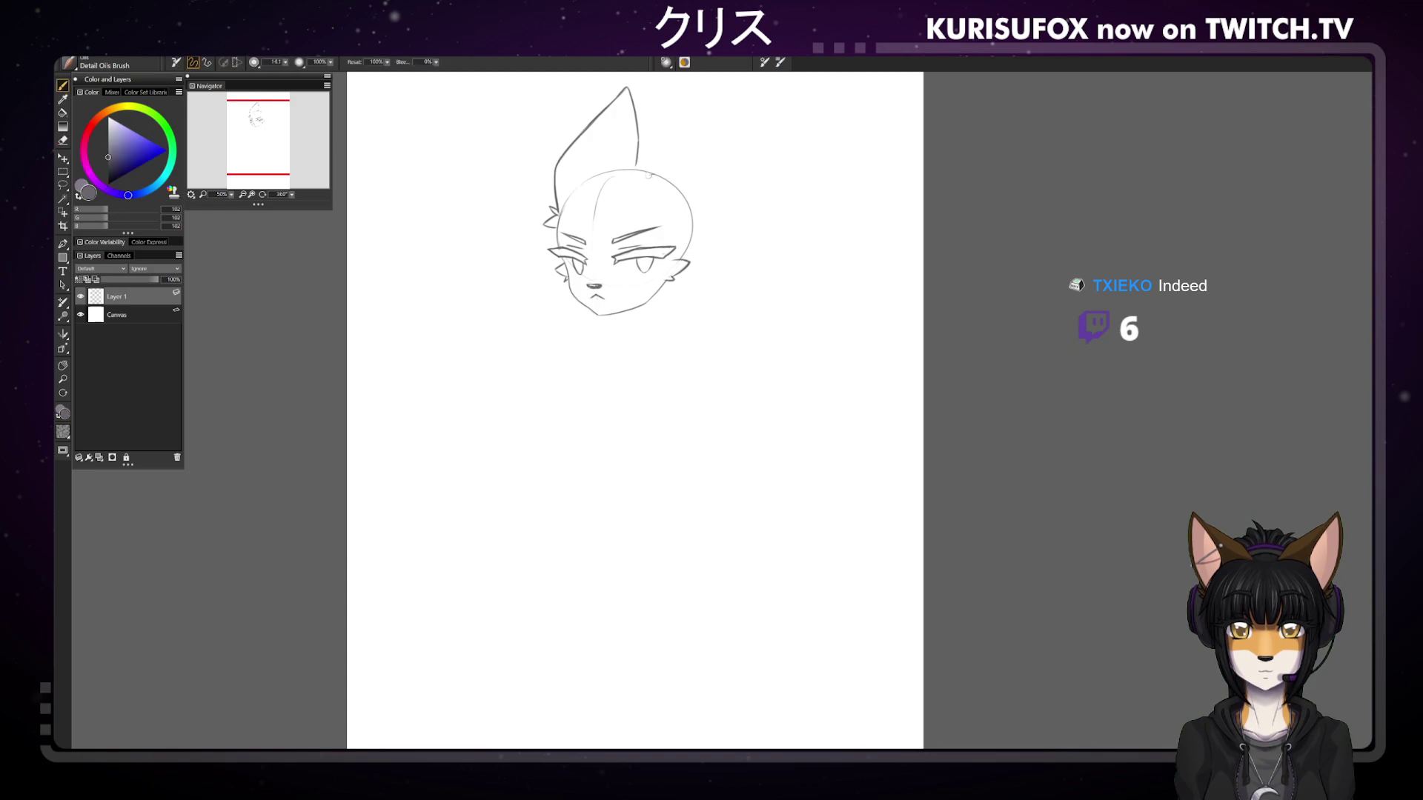
pyautogui.moveTo(643, 170)
pyautogui.mouseDown()
pyautogui.moveTo(656, 147)
pyautogui.moveTo(738, 114)
pyautogui.mouseUp()
pyautogui.hotkey('ctrl', 'z')
pyautogui.hotkey('ctrl', 'z')
pyautogui.hotkey('ctrl', 'z')
pyautogui.hotkey('ctrl', 'z')
pyautogui.moveTo(651, 151)
pyautogui.mouseDown()
pyautogui.moveTo(735, 112)
pyautogui.moveTo(742, 154)
pyautogui.moveTo(708, 215)
pyautogui.mouseUp()
pyautogui.hotkey('ctrl', 'z')
pyautogui.hotkey('ctrl', 'z')
pyautogui.hotkey('ctrl', 'z')
pyautogui.hotkey('ctrl', 'z')
pyautogui.moveTo(741, 153); pyautogui.dragTo(708, 230)
pyautogui.hotkey('ctrl', 'z')
pyautogui.moveTo(742, 149); pyautogui.dragTo(701, 223)
pyautogui.hotkey('ctrl', 'z')
pyautogui.moveTo(742, 148); pyautogui.dragTo(701, 226)
pyautogui.hotkey('ctrl', 'z')
pyautogui.moveTo(742, 152); pyautogui.dragTo(708, 217)
# Draw pointed fur tufts at the outer base of the right ear
pyautogui.moveTo(291, 194); pyautogui.dragTo(270, 183)
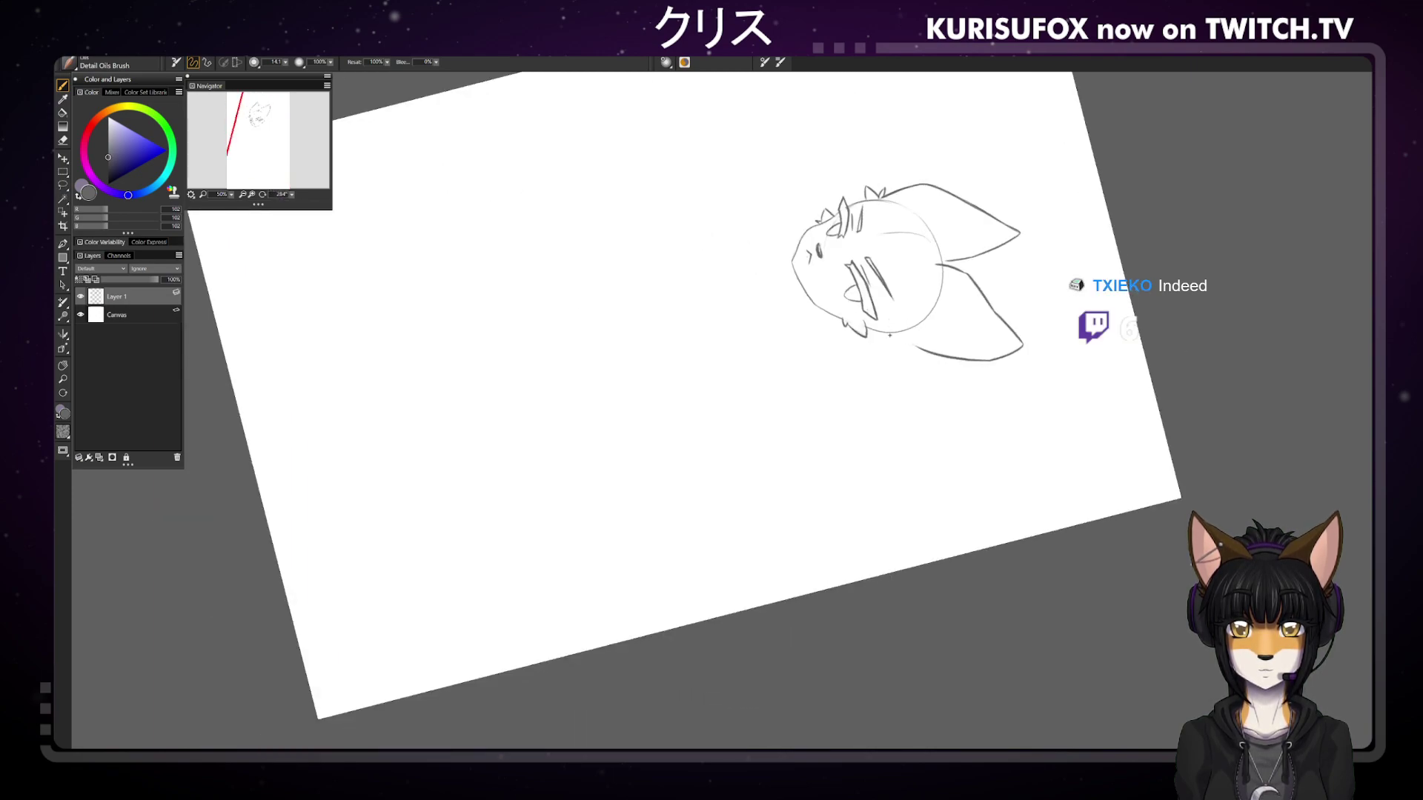
pyautogui.moveTo(887, 349); pyautogui.dragTo(911, 351)
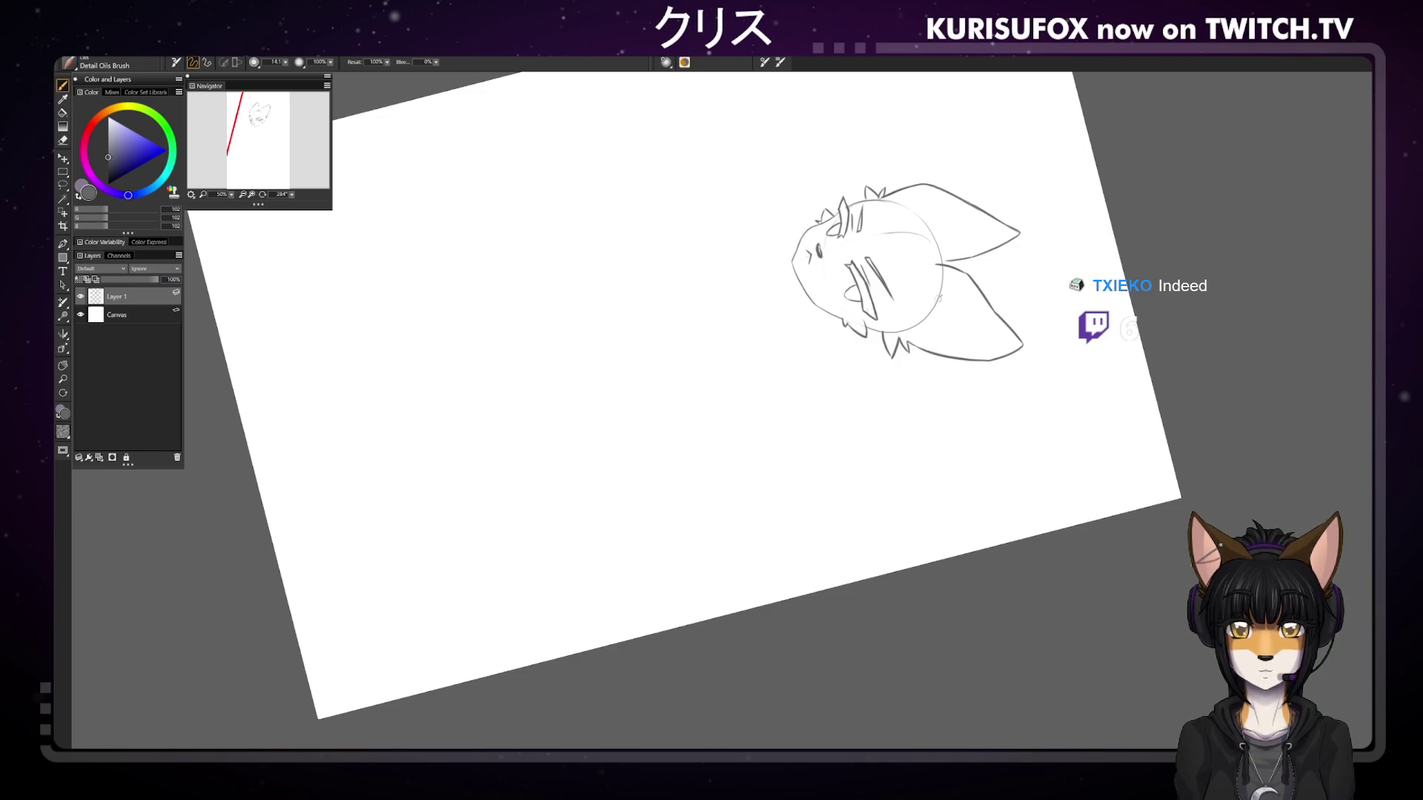
pyautogui.moveTo(292, 195); pyautogui.dragTo(430, 166)
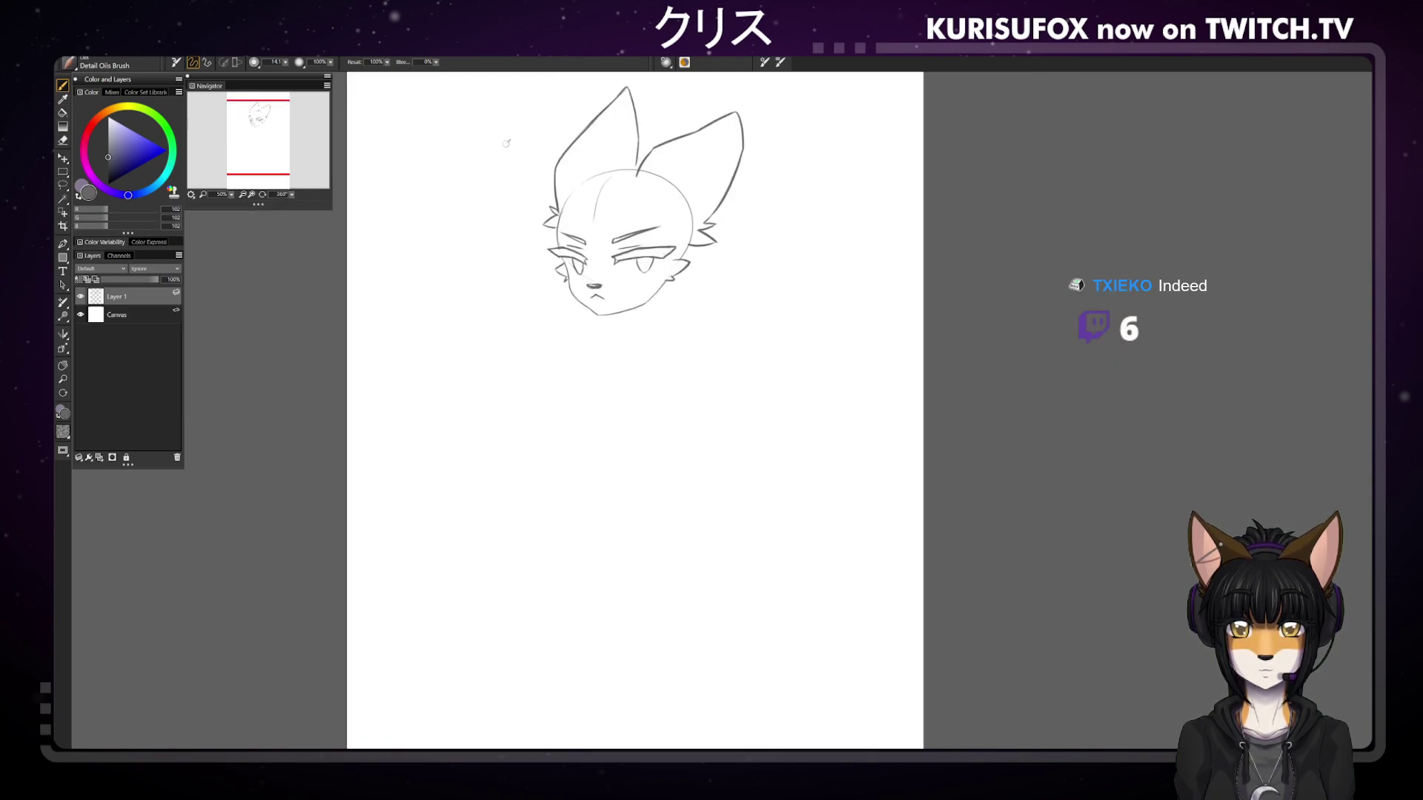
# Erase the head circle's arc crossing the right ear and extend the ear's inner edge slightly down onto the head
pyautogui.press('e')
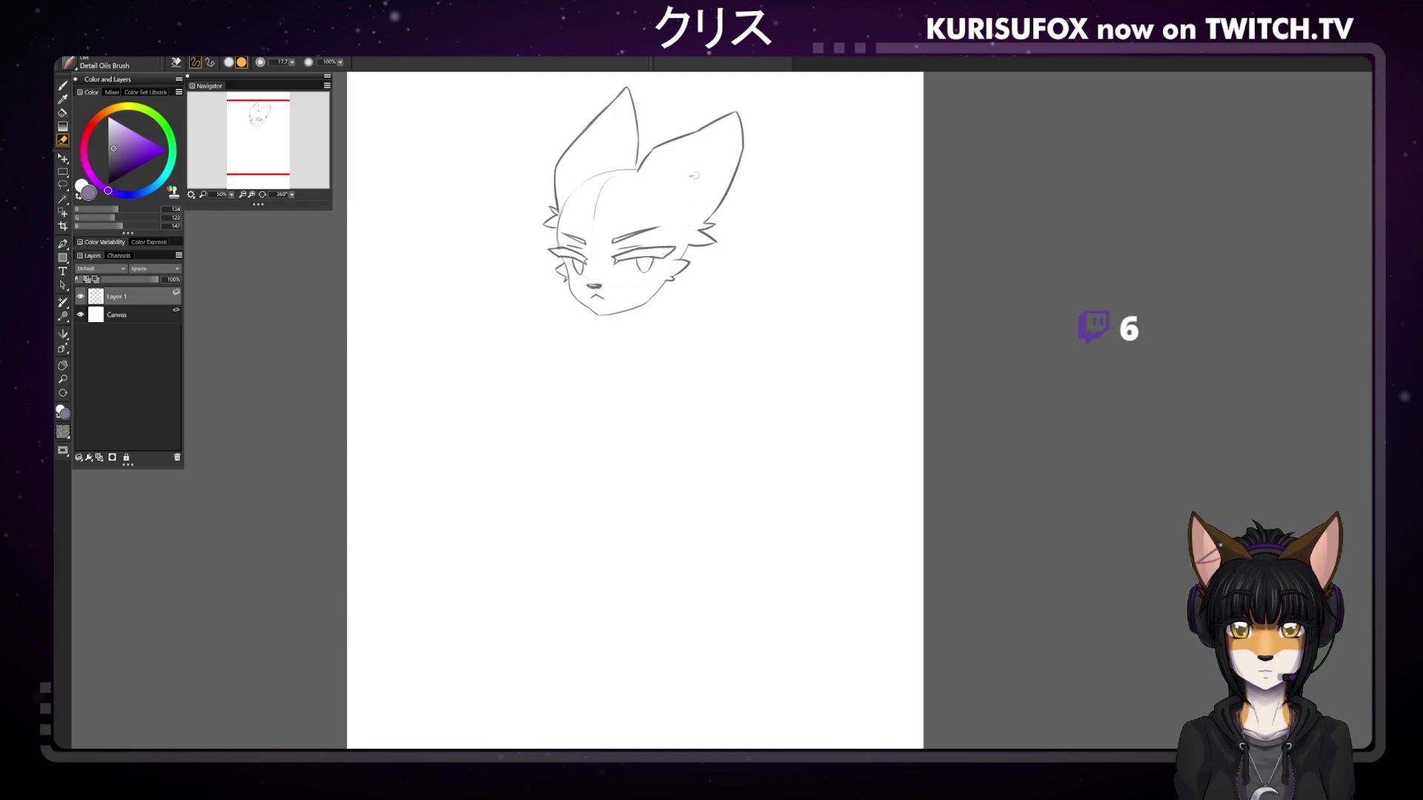
pyautogui.press('b')
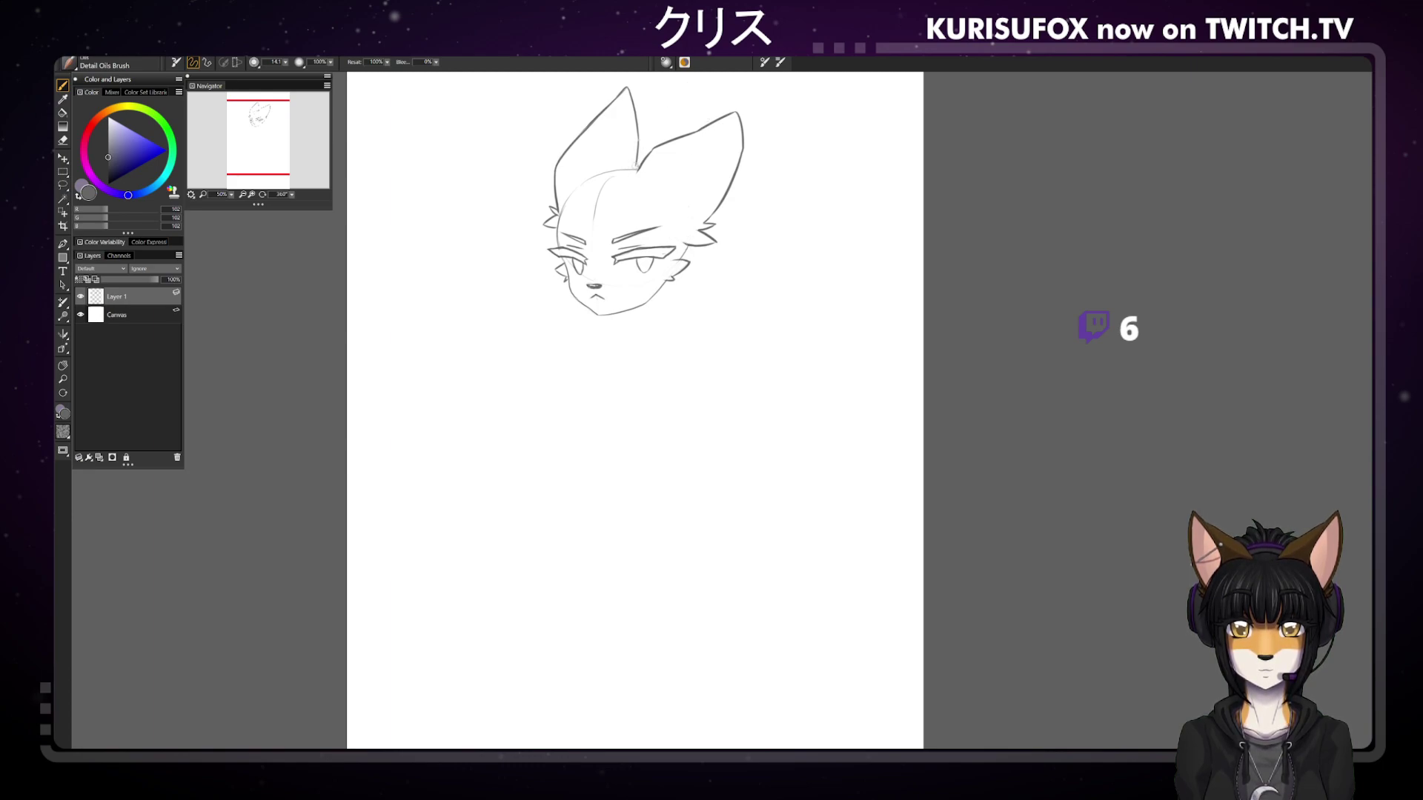
pyautogui.moveTo(651, 151); pyautogui.dragTo(635, 176)
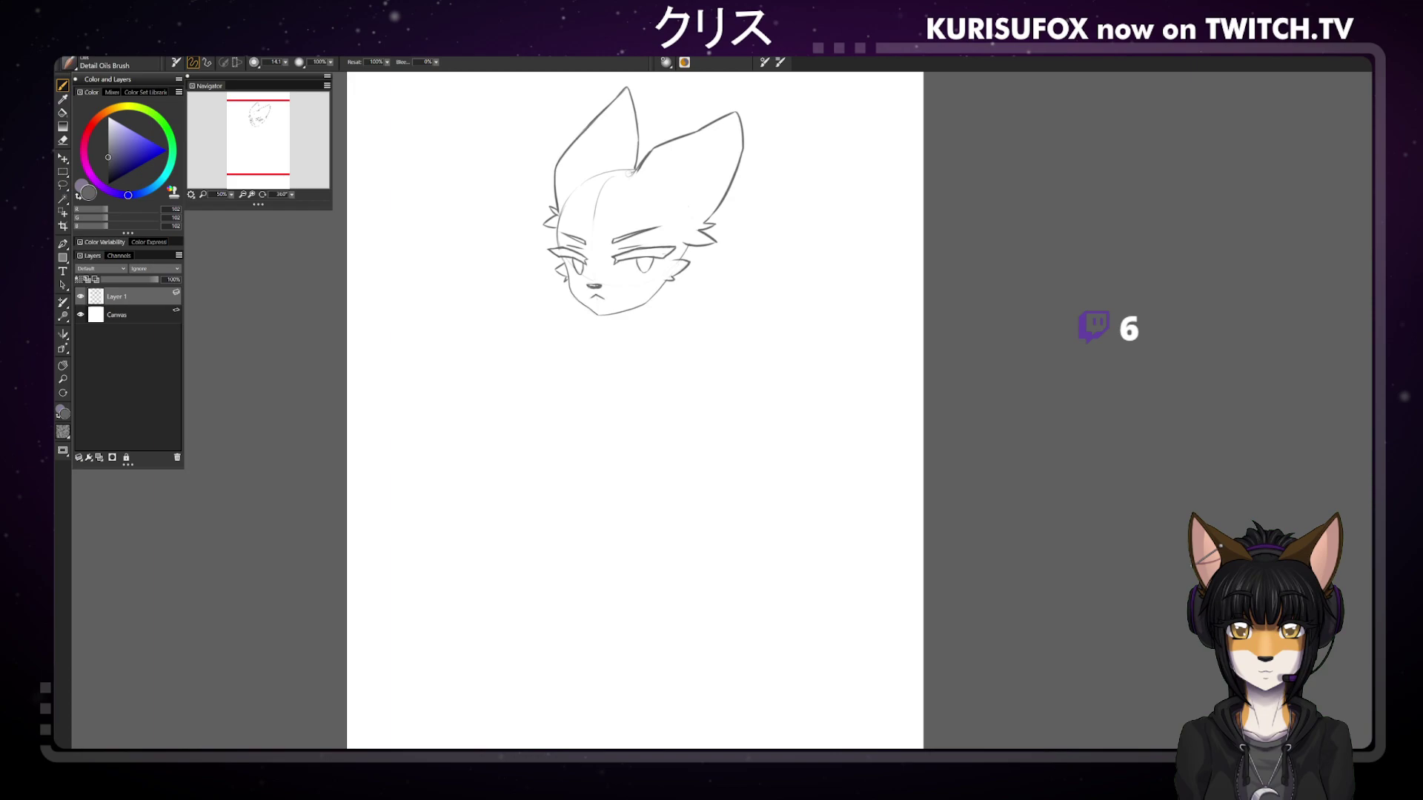
pyautogui.moveTo(653, 151); pyautogui.dragTo(630, 180)
pyautogui.hotkey('ctrl', 'z')
# Strengthen the head's outline at the base of the left ear and add a new layer above the sketch
pyautogui.press('e')
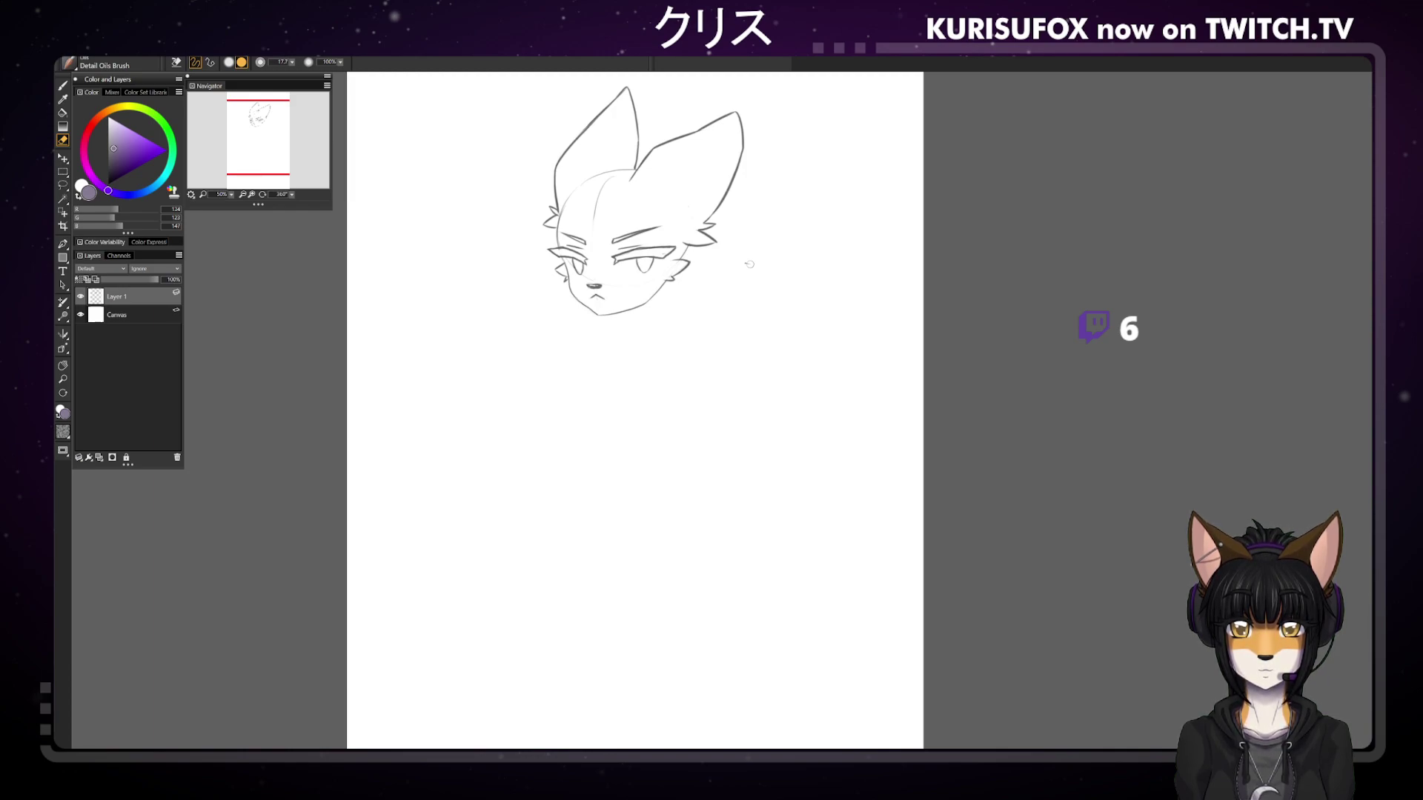
pyautogui.press('b')
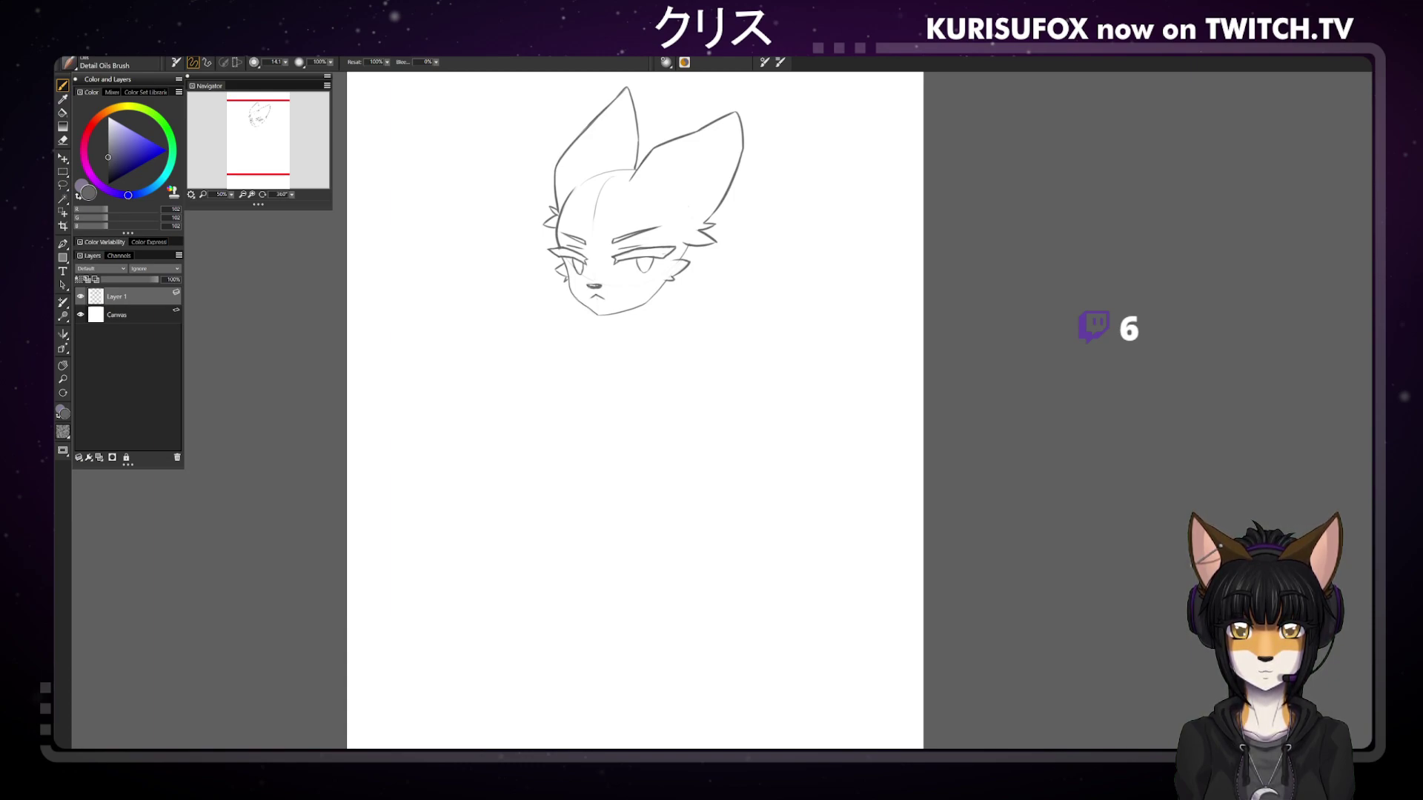
pyautogui.click(99, 457)
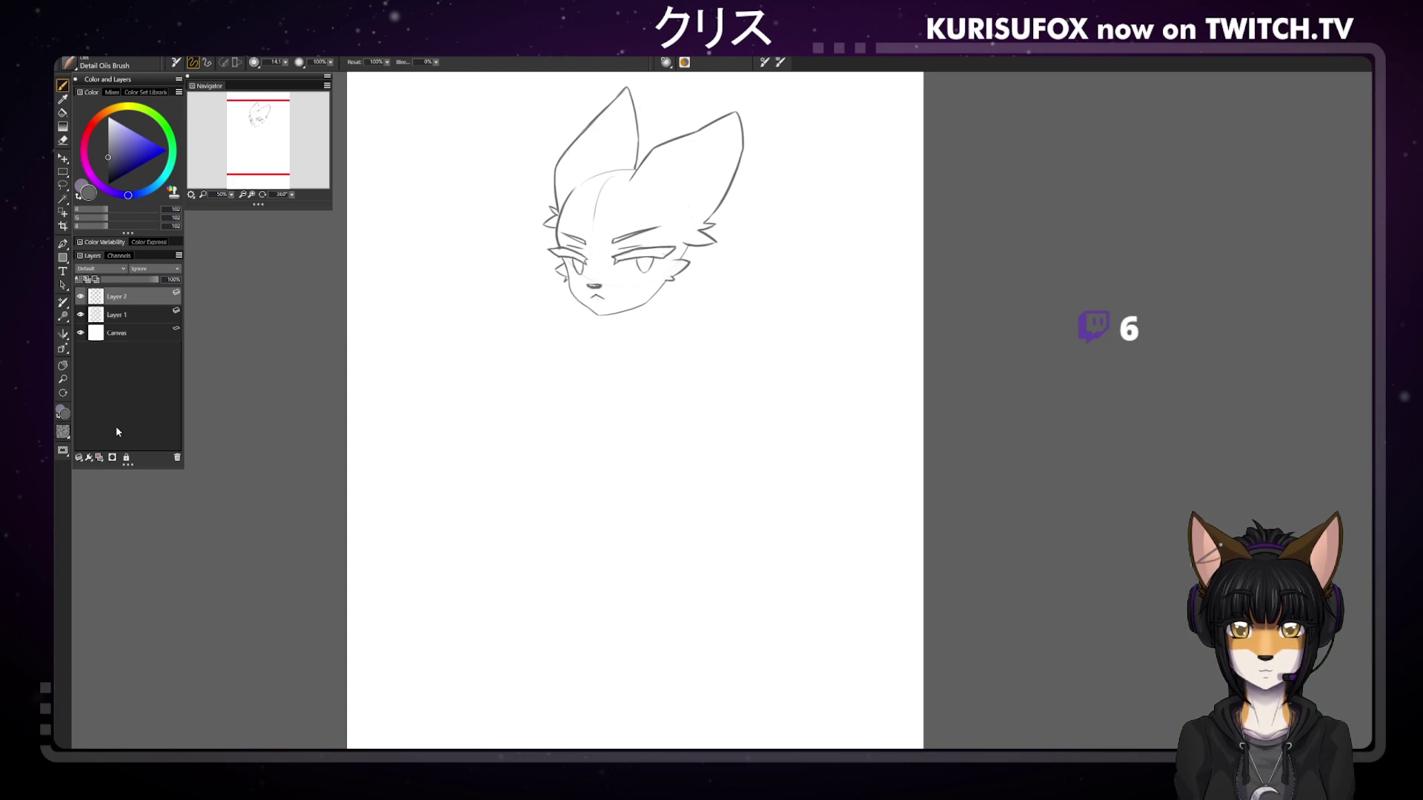
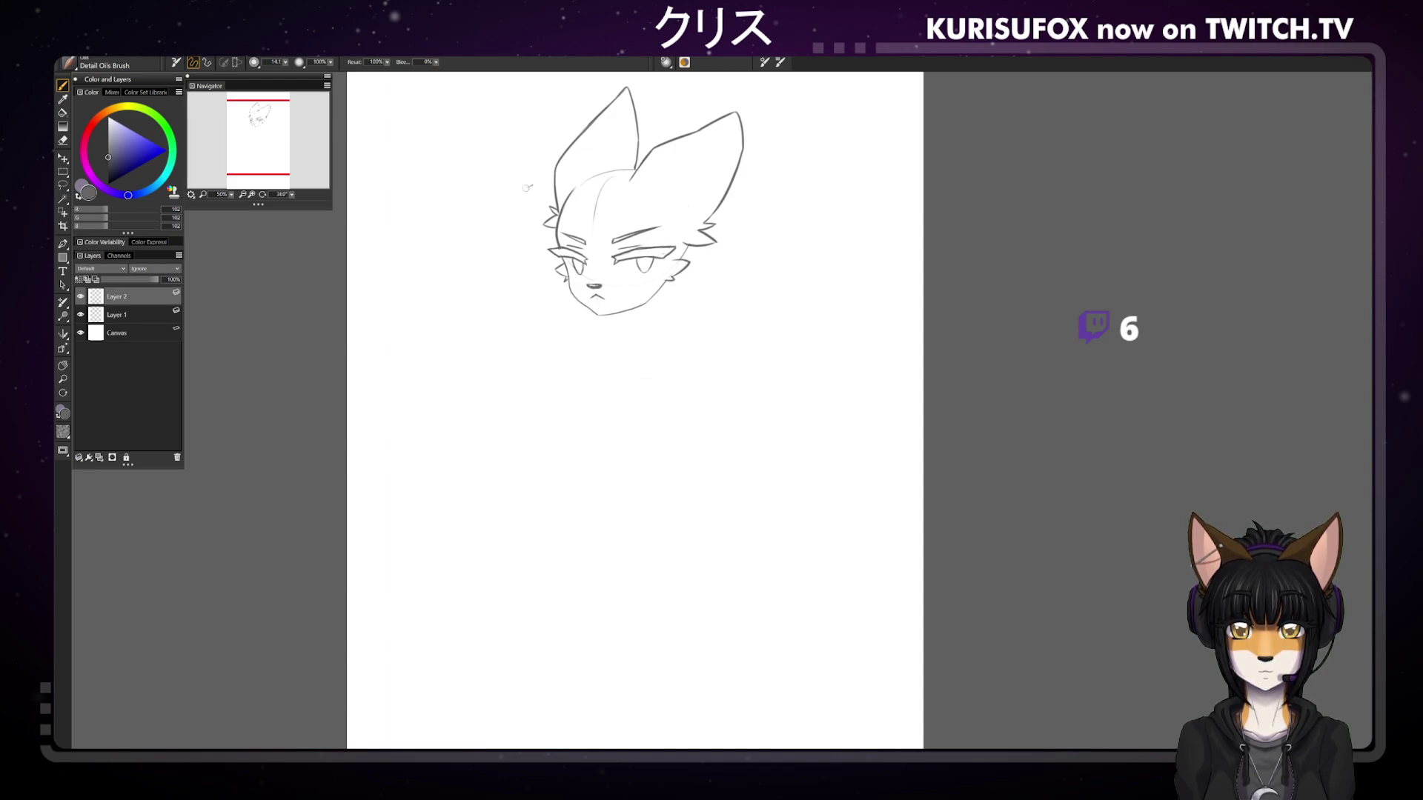
# Sketch a pointed hair tuft sweeping outward from the top of the forehead past the left side of the head
pyautogui.moveTo(597, 169); pyautogui.dragTo(516, 223)
pyautogui.moveTo(509, 228); pyautogui.dragTo(557, 242)
pyautogui.moveTo(666, 206)
pyautogui.mouseDown()
pyautogui.moveTo(655, 312)
pyautogui.moveTo(660, 291)
pyautogui.moveTo(618, 339)
pyautogui.mouseUp()
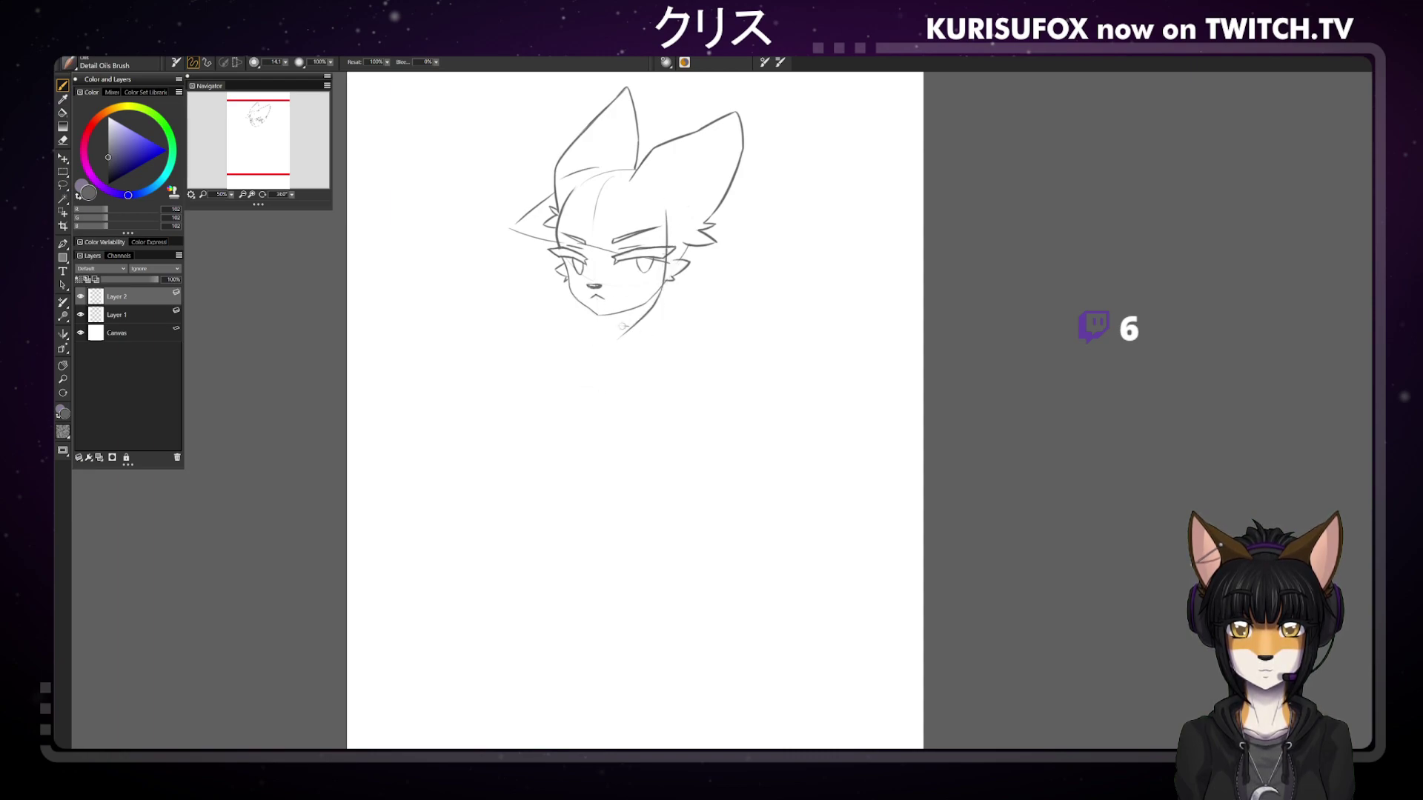
pyautogui.hotkey('ctrl', 'z')
pyautogui.moveTo(661, 294)
pyautogui.mouseDown()
pyautogui.moveTo(596, 345)
pyautogui.moveTo(671, 313)
pyautogui.mouseUp()
pyautogui.hotkey('ctrl', 'z')
pyautogui.hotkey('ctrl', 'z')
pyautogui.hotkey('ctrl', 'z')
pyautogui.hotkey('ctrl', 'z')
pyautogui.moveTo(597, 344)
pyautogui.mouseDown()
pyautogui.moveTo(692, 311)
pyautogui.moveTo(652, 325)
pyautogui.moveTo(703, 284)
pyautogui.mouseUp()
pyautogui.hotkey('ctrl', 'z')
pyautogui.moveTo(654, 326); pyautogui.dragTo(686, 289)
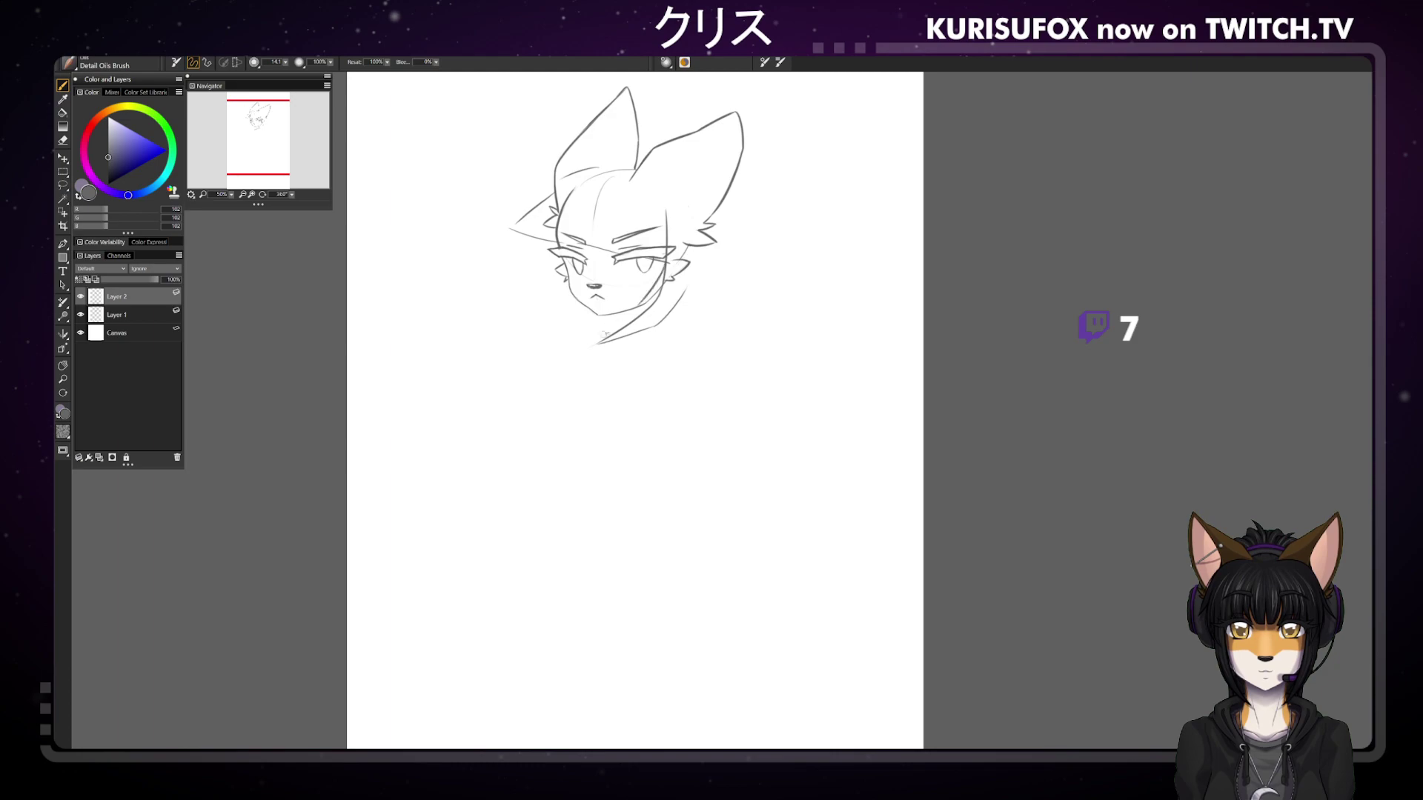
pyautogui.moveTo(664, 274); pyautogui.dragTo(617, 312)
pyautogui.hotkey('ctrl', 'z')
pyautogui.moveTo(666, 270)
pyautogui.mouseDown()
pyautogui.moveTo(614, 319)
pyautogui.moveTo(658, 294)
pyautogui.mouseUp()
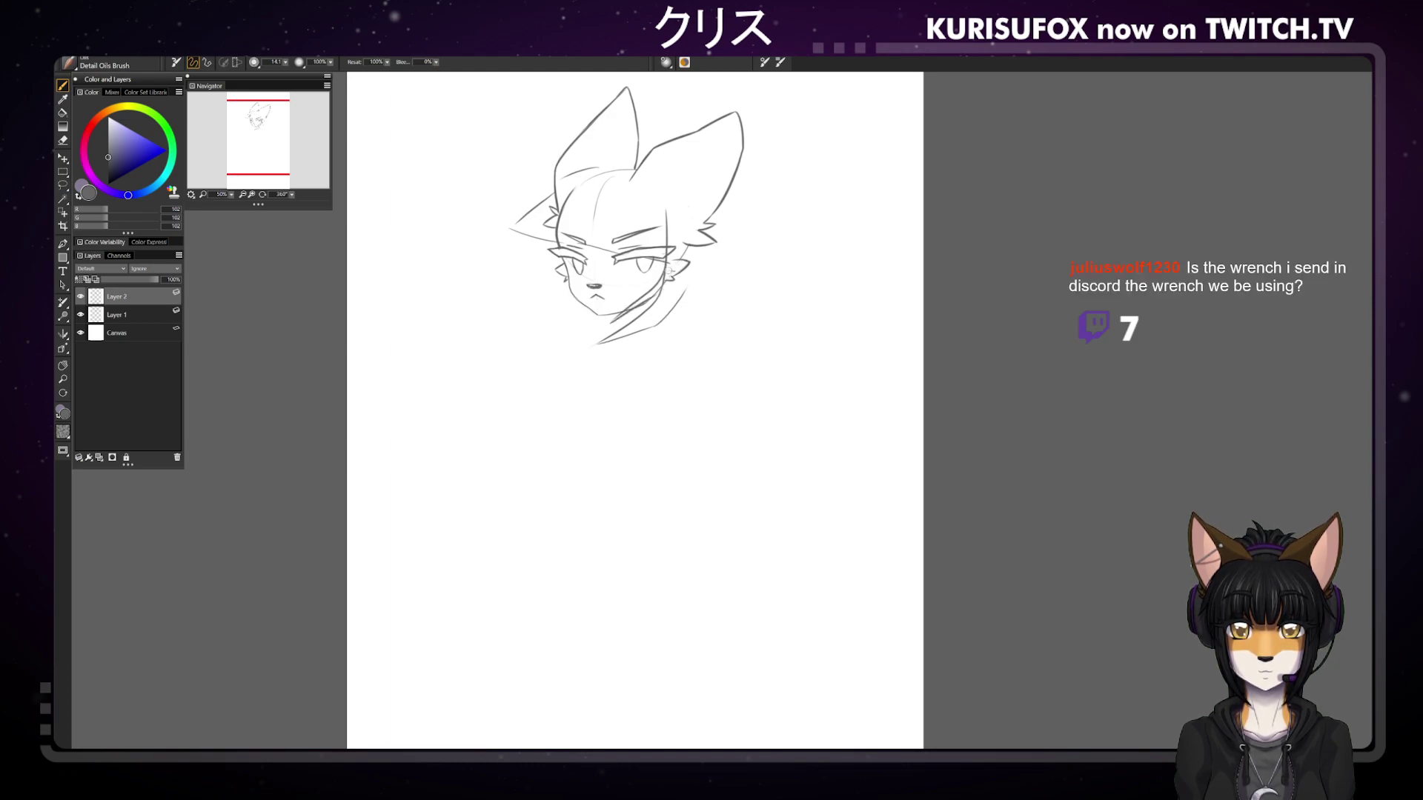
pyautogui.hotkey('ctrl', 'z')
pyautogui.hotkey('ctrl', 'z')
pyautogui.hotkey('ctrl', 'z')
pyautogui.hotkey('ctrl', 'z')
pyautogui.hotkey('ctrl', 'z')
pyautogui.hotkey('ctrl', 'z')
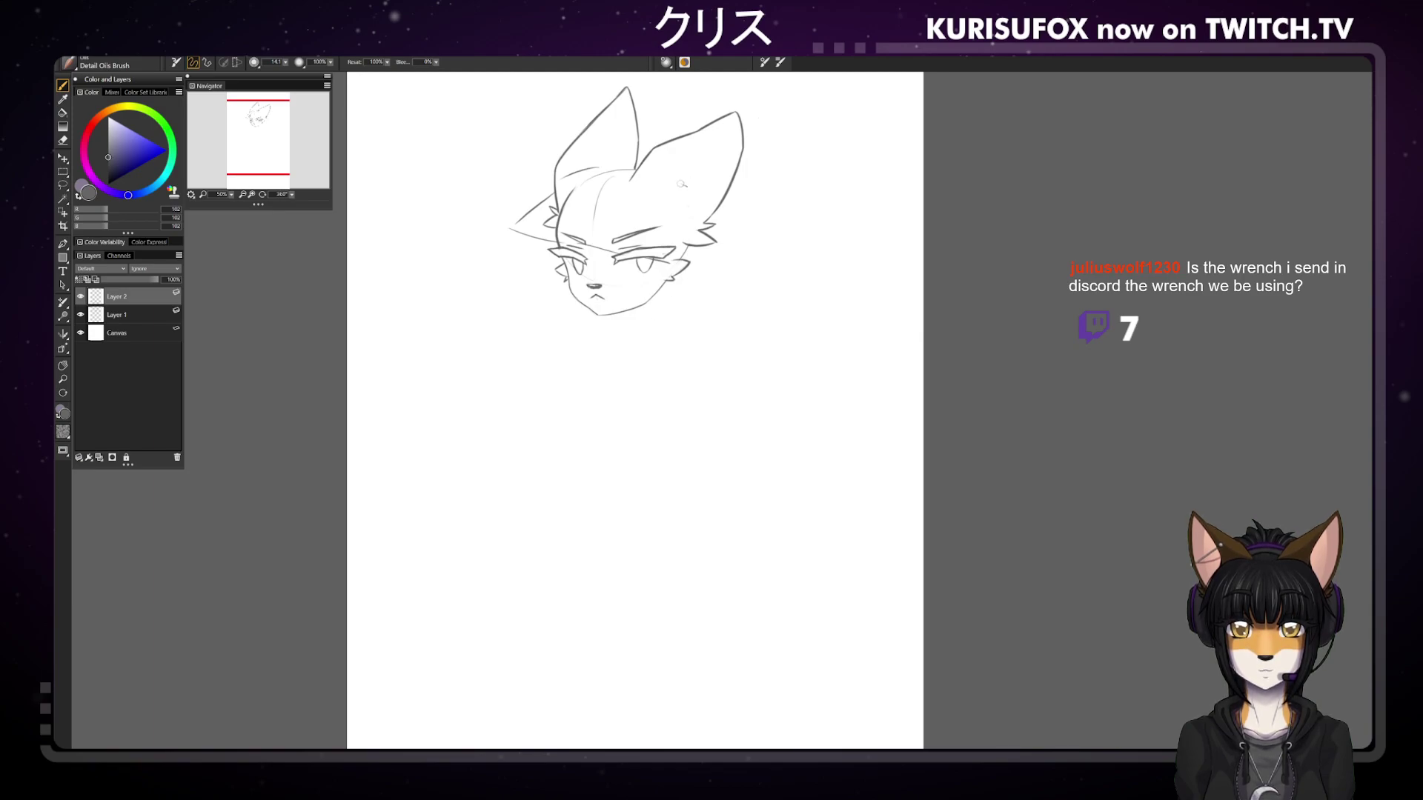
# Draw a long pointed hair lock hanging along the right side of the face to just below the chin
pyautogui.moveTo(665, 212); pyautogui.dragTo(626, 339)
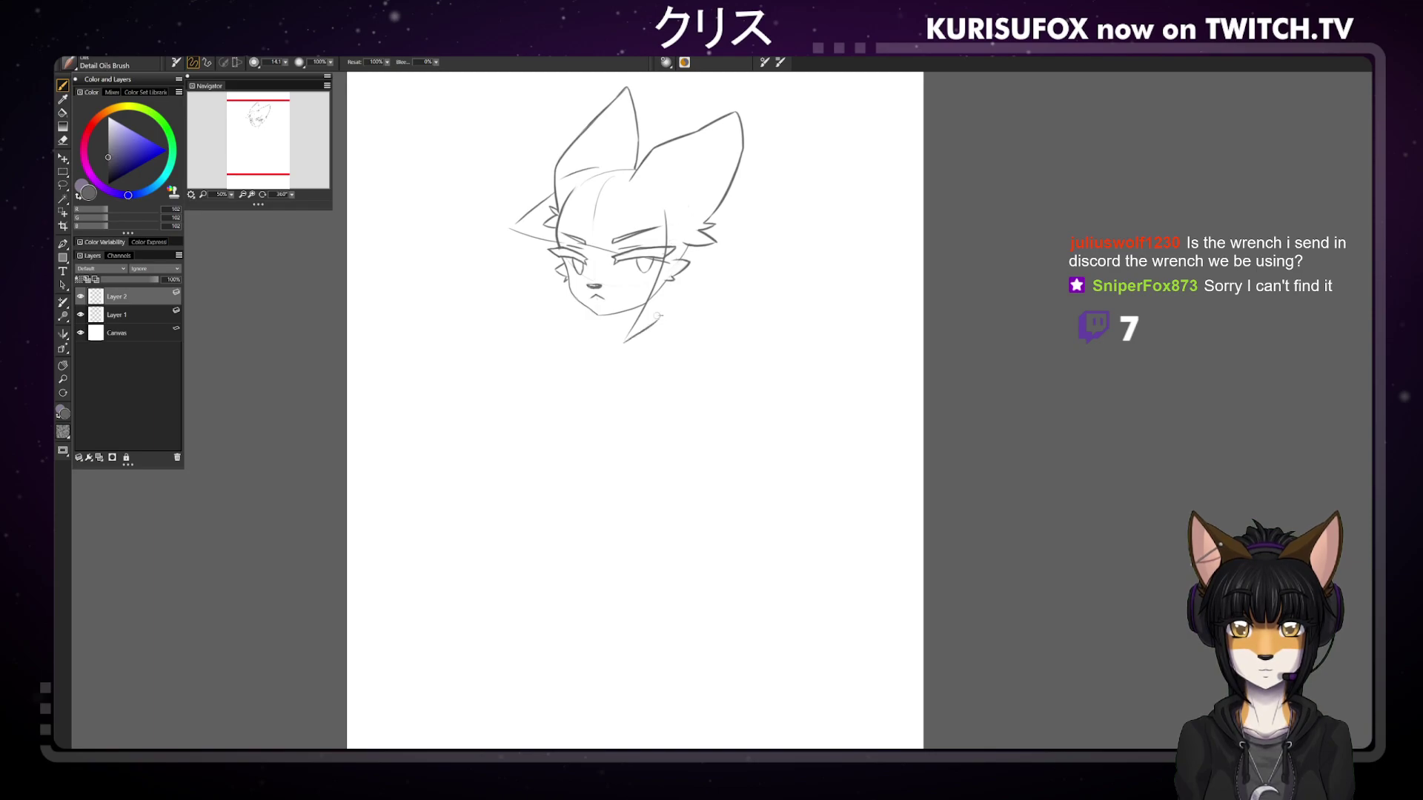
pyautogui.moveTo(626, 340); pyautogui.dragTo(662, 312)
pyautogui.moveTo(655, 320); pyautogui.dragTo(675, 283)
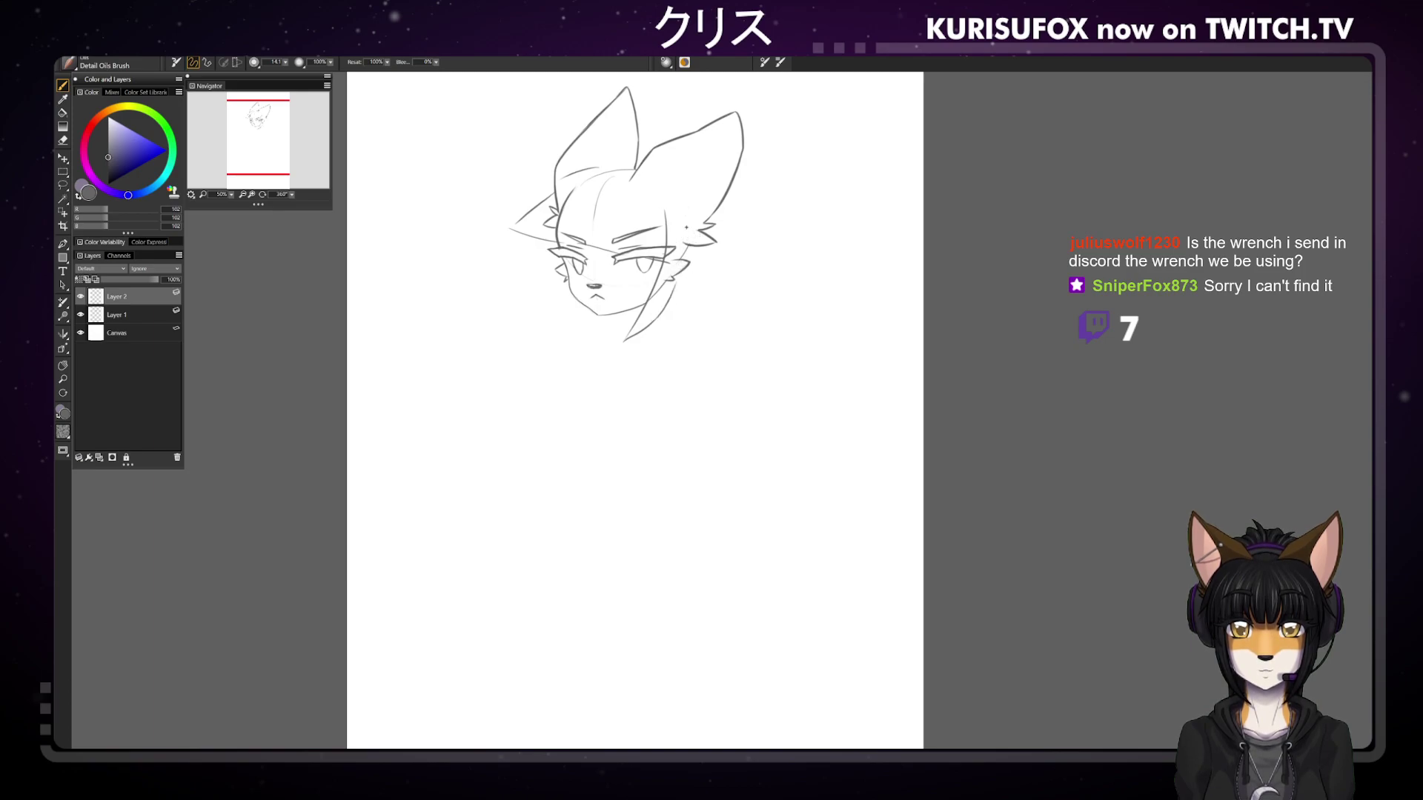
# Draw a second, outer hair lock beside it down the right side of the head, redrawing the long edge until satisfied
pyautogui.hotkey('ctrl', 'z')
pyautogui.moveTo(685, 209); pyautogui.dragTo(664, 327)
pyautogui.hotkey('ctrl', 'z')
pyautogui.moveTo(682, 207); pyautogui.dragTo(670, 304)
pyautogui.hotkey('ctrl', 'z')
pyautogui.moveTo(683, 206); pyautogui.dragTo(676, 312)
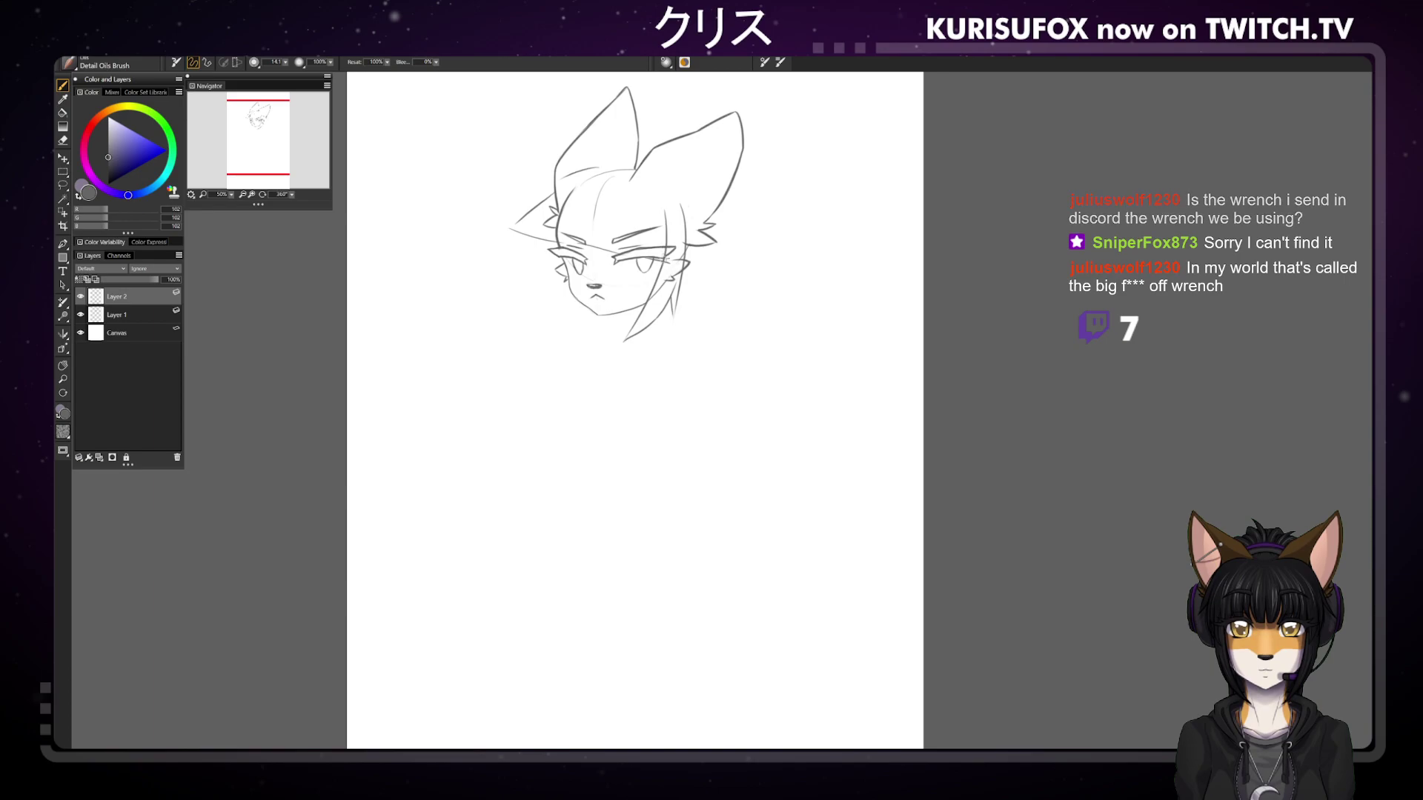
# Add a thin pointed strand crossing the right cheek beside the long lock and tidy its lines with the eraser
pyautogui.moveTo(611, 312); pyautogui.dragTo(651, 281)
pyautogui.hotkey('ctrl', 'z')
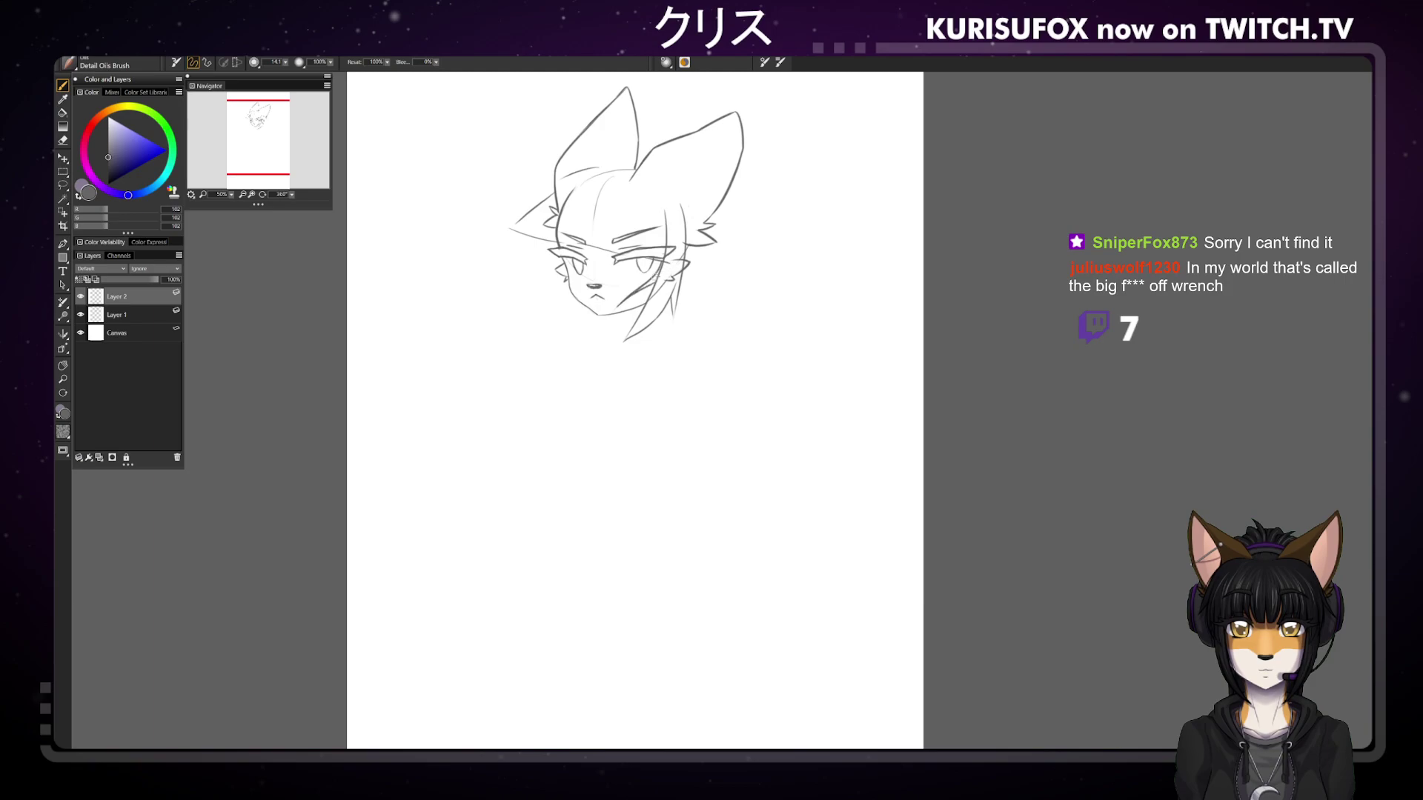
pyautogui.moveTo(617, 308); pyautogui.dragTo(647, 285)
pyautogui.hotkey('ctrl', 'z')
pyautogui.press('n')
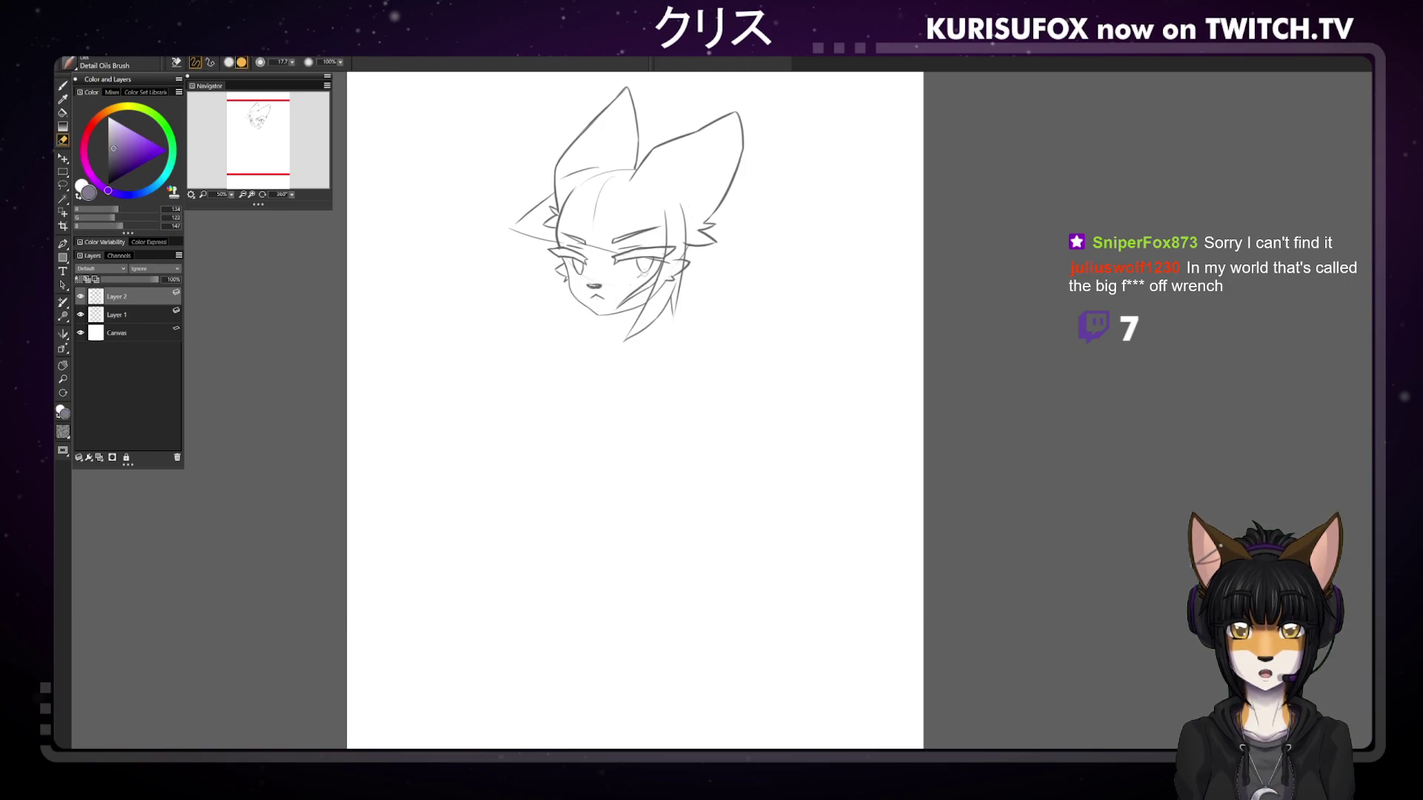
pyautogui.press('b')
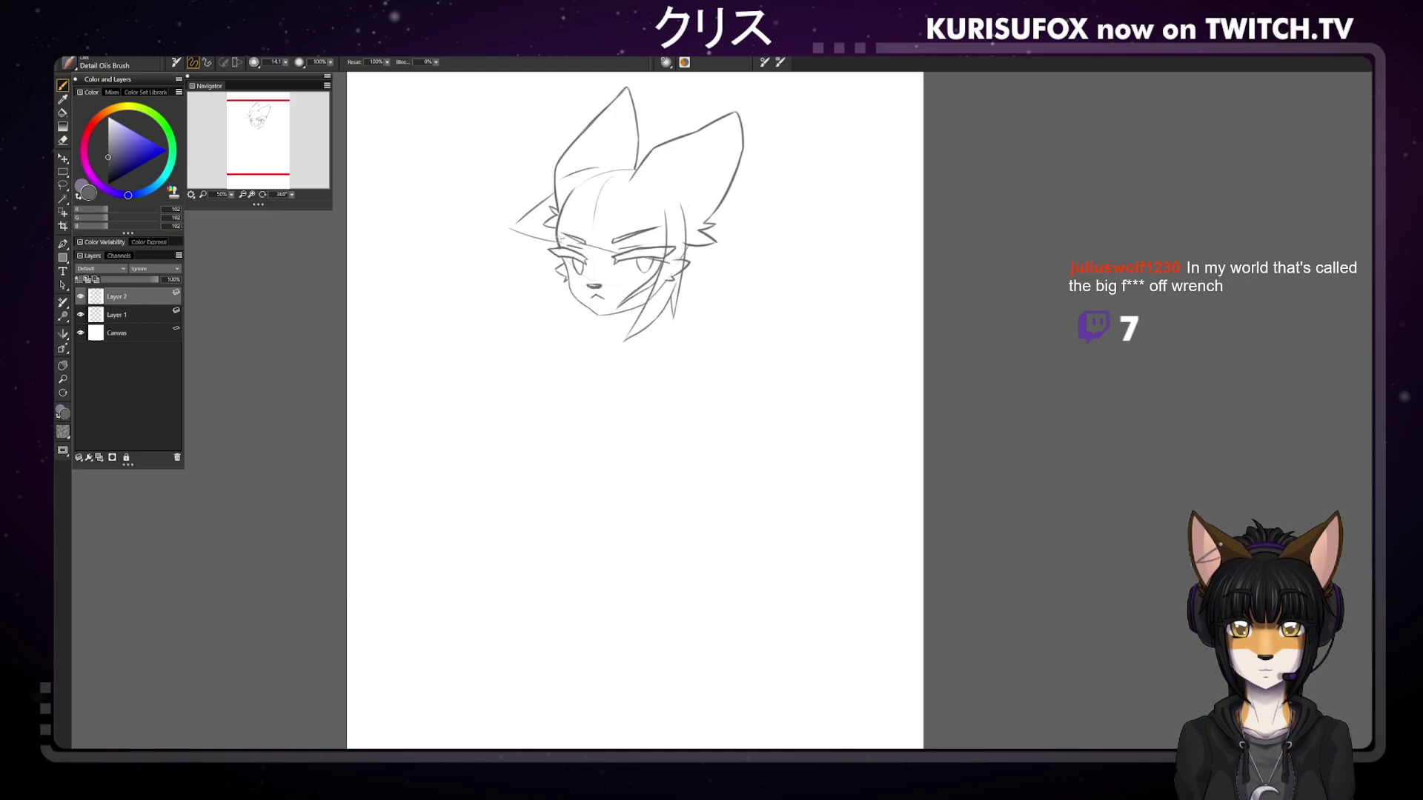
# Draw a long pointed hair lock flaring outward down the left side of the face, undoing unsatisfying strokes
pyautogui.moveTo(556, 243)
pyautogui.mouseDown()
pyautogui.moveTo(512, 303)
pyautogui.moveTo(557, 283)
pyautogui.mouseUp()
pyautogui.hotkey('ctrl', 'z')
pyautogui.moveTo(503, 320)
pyautogui.mouseDown()
pyautogui.moveTo(558, 283)
pyautogui.moveTo(501, 323)
pyautogui.mouseUp()
pyautogui.hotkey('ctrl', 'z')
pyautogui.hotkey('ctrl', 'z')
pyautogui.moveTo(558, 279)
pyautogui.mouseDown()
pyautogui.moveTo(495, 331)
pyautogui.moveTo(537, 284)
pyautogui.mouseUp()
pyautogui.hotkey('ctrl', 'z')
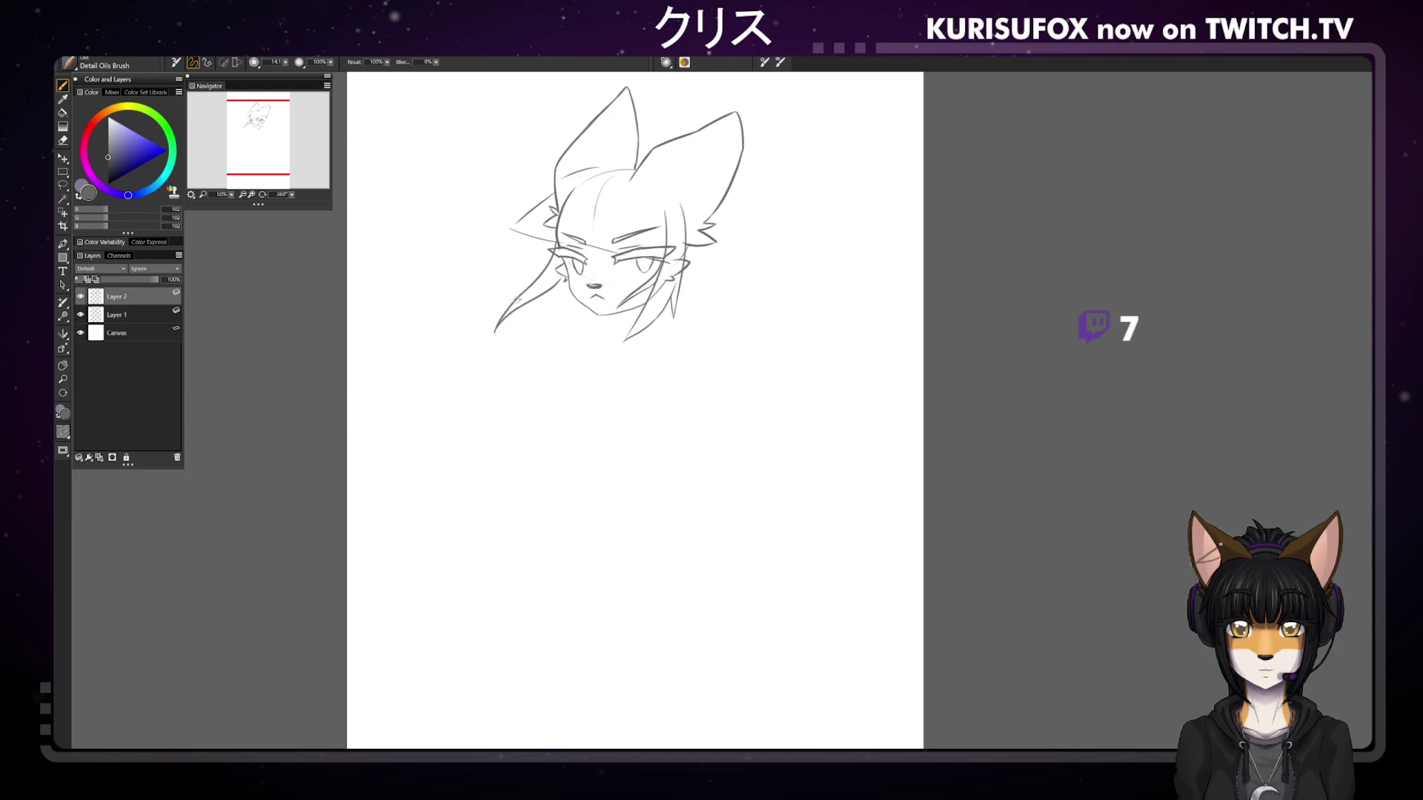
# Complete the left hair lock with a second, shorter point next to the cheek and erase stray overlaps
pyautogui.moveTo(495, 332)
pyautogui.mouseDown()
pyautogui.moveTo(528, 294)
pyautogui.moveTo(538, 324)
pyautogui.moveTo(550, 292)
pyautogui.mouseUp()
pyautogui.hotkey('ctrl', 'z')
pyautogui.press('n')
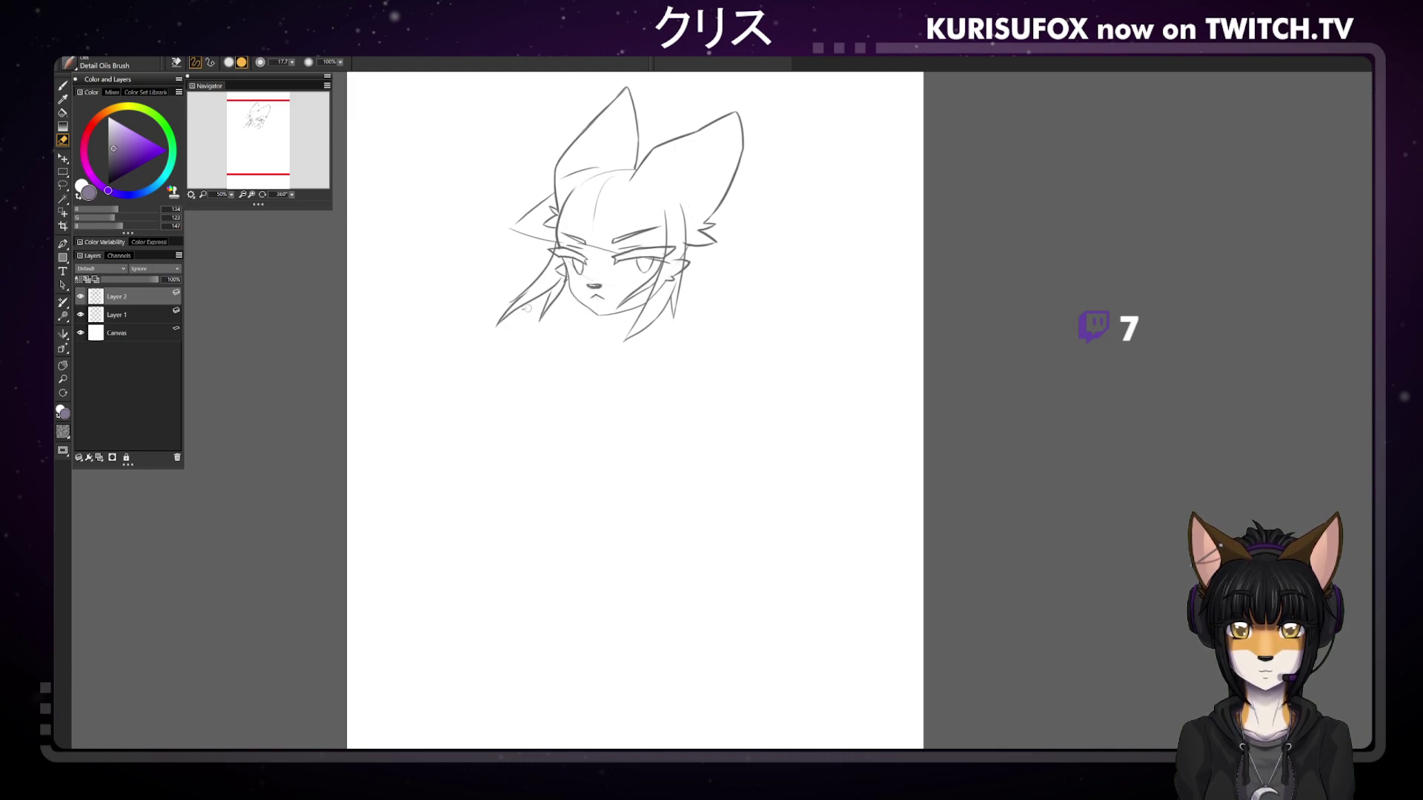
pyautogui.press('b')
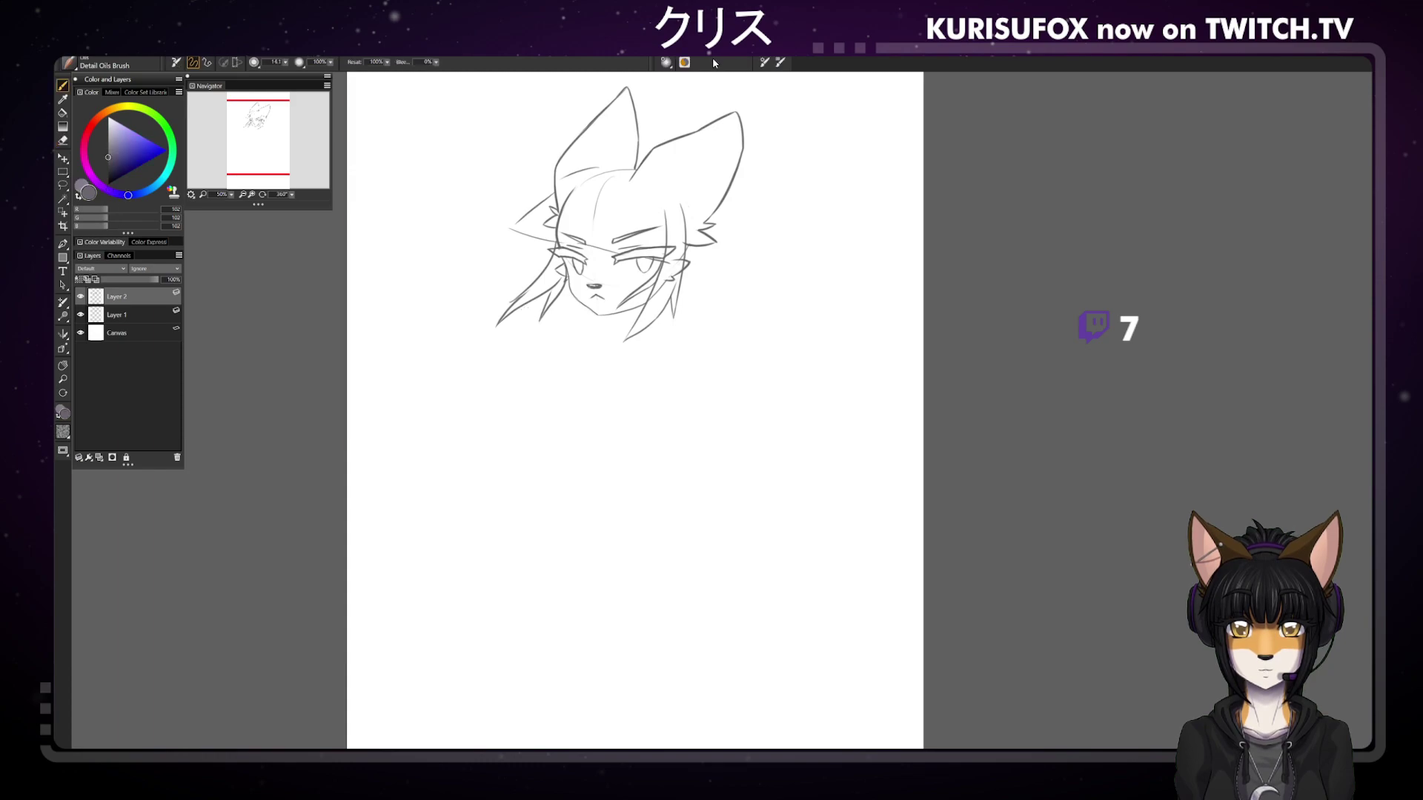
# Draw pointed fringe strands sweeping across the forehead, redrawing unsatisfying strokes
pyautogui.moveTo(292, 195); pyautogui.dragTo(264, 175)
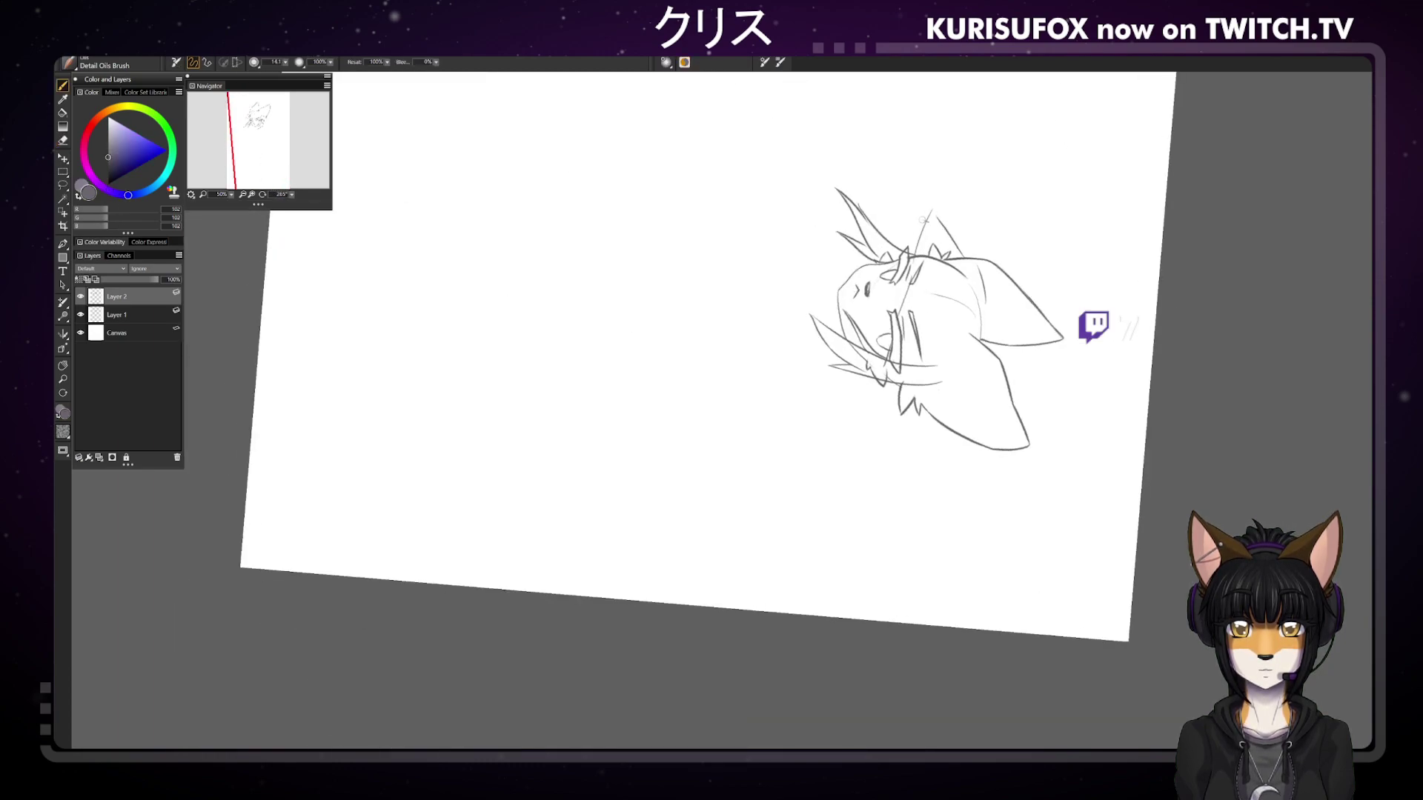
pyautogui.moveTo(910, 279); pyautogui.dragTo(918, 341)
pyautogui.hotkey('ctrl', 'z')
pyautogui.moveTo(899, 292)
pyautogui.mouseDown()
pyautogui.moveTo(916, 338)
pyautogui.moveTo(919, 262)
pyautogui.moveTo(938, 325)
pyautogui.mouseUp()
pyautogui.hotkey('ctrl', 'z')
pyautogui.hotkey('ctrl', 'z')
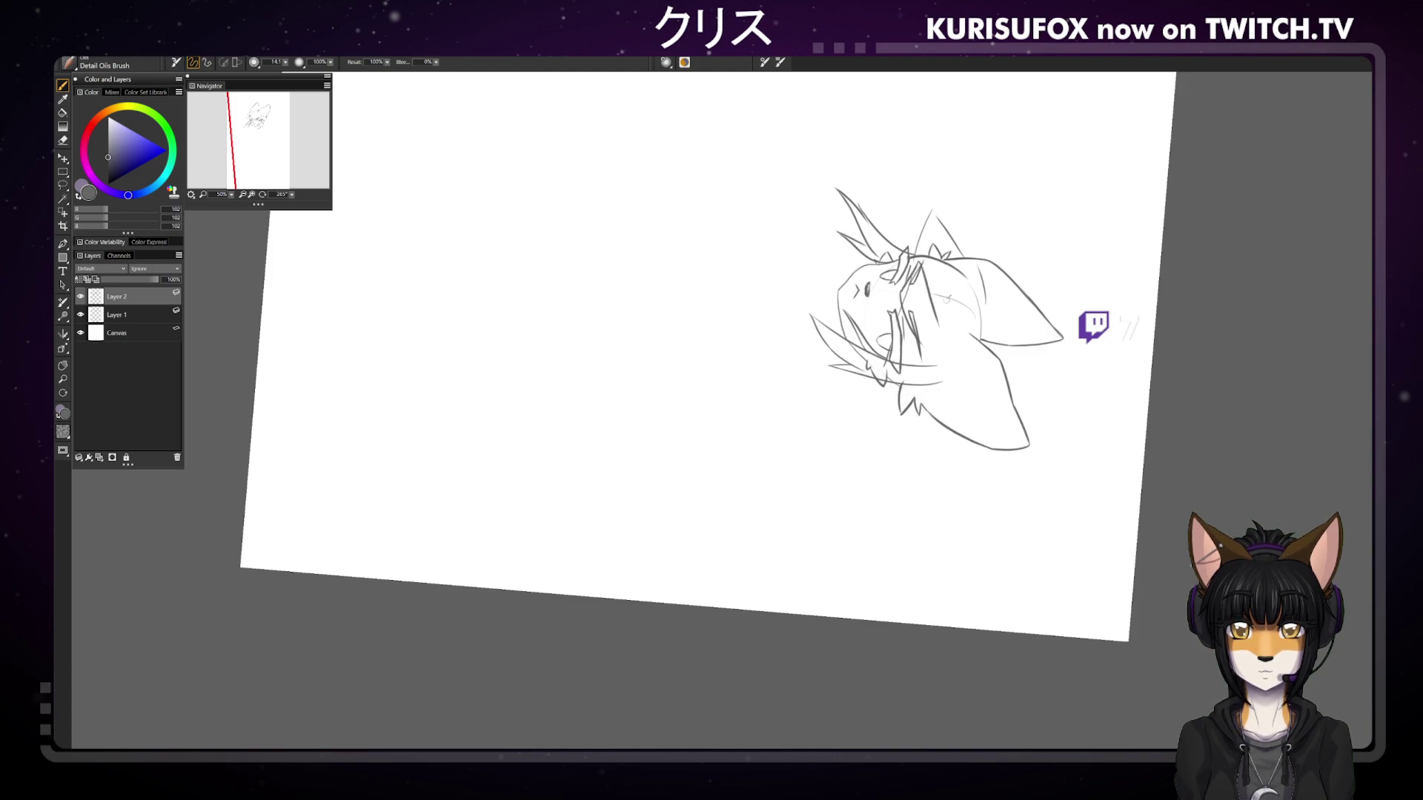
pyautogui.moveTo(924, 275); pyautogui.dragTo(949, 322)
# Draw outward-pointing hair spikes on the left side of the head below the left ear, redrawing their long edges
pyautogui.hotkey('ctrl', 'z')
pyautogui.moveTo(924, 276); pyautogui.dragTo(940, 307)
pyautogui.moveTo(915, 233); pyautogui.dragTo(919, 249)
pyautogui.hotkey('ctrl', 'z')
pyautogui.hotkey('ctrl', 'z')
pyautogui.moveTo(928, 211); pyautogui.dragTo(952, 264)
pyautogui.hotkey('ctrl', 'z')
pyautogui.moveTo(929, 212); pyautogui.dragTo(953, 266)
pyautogui.hotkey('ctrl', 'z')
pyautogui.moveTo(928, 211); pyautogui.dragTo(962, 273)
pyautogui.hotkey('ctrl', 'z')
pyautogui.moveTo(928, 211); pyautogui.dragTo(962, 273)
pyautogui.moveTo(949, 187); pyautogui.dragTo(938, 238)
pyautogui.hotkey('ctrl', 'z')
pyautogui.moveTo(943, 187); pyautogui.dragTo(937, 238)
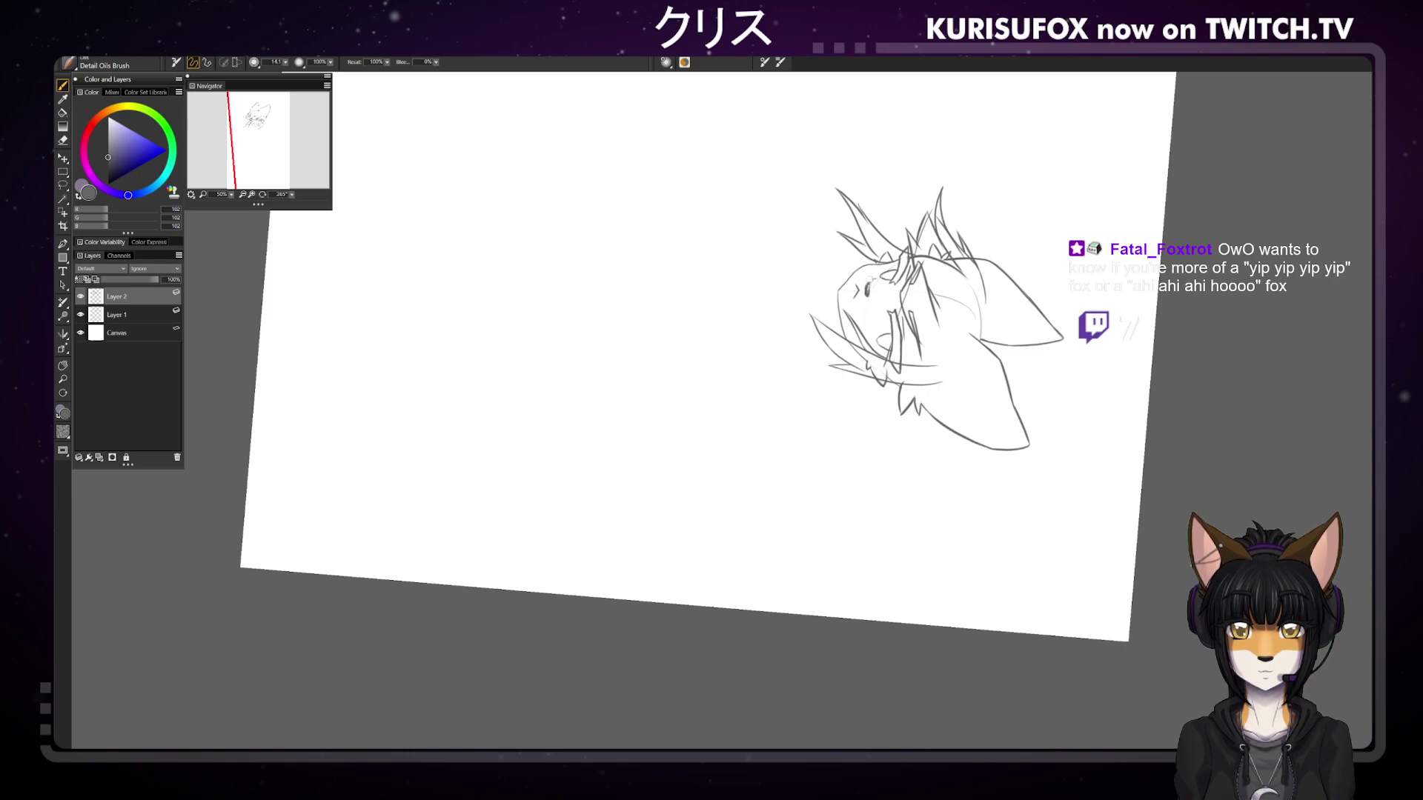
# Add a pointed fringe strand falling from the forehead over the right eye, undoing unsatisfying strokes
pyautogui.moveTo(882, 310); pyautogui.dragTo(938, 355)
pyautogui.hotkey('ctrl', 'z')
pyautogui.hotkey('ctrl', 'z')
pyautogui.hotkey('ctrl', 'z')
pyautogui.moveTo(292, 194); pyautogui.dragTo(337, 202)
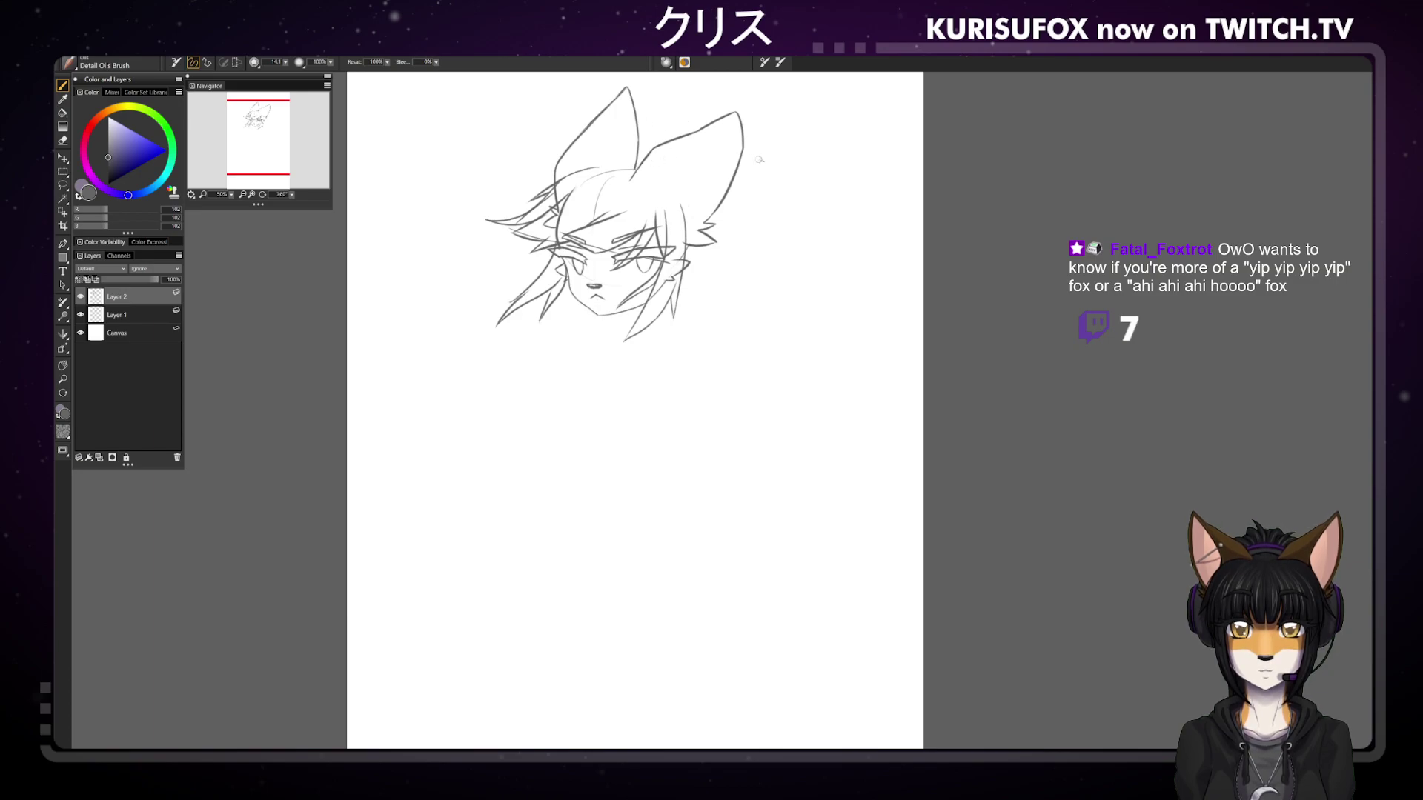
pyautogui.moveTo(621, 169); pyautogui.dragTo(665, 170)
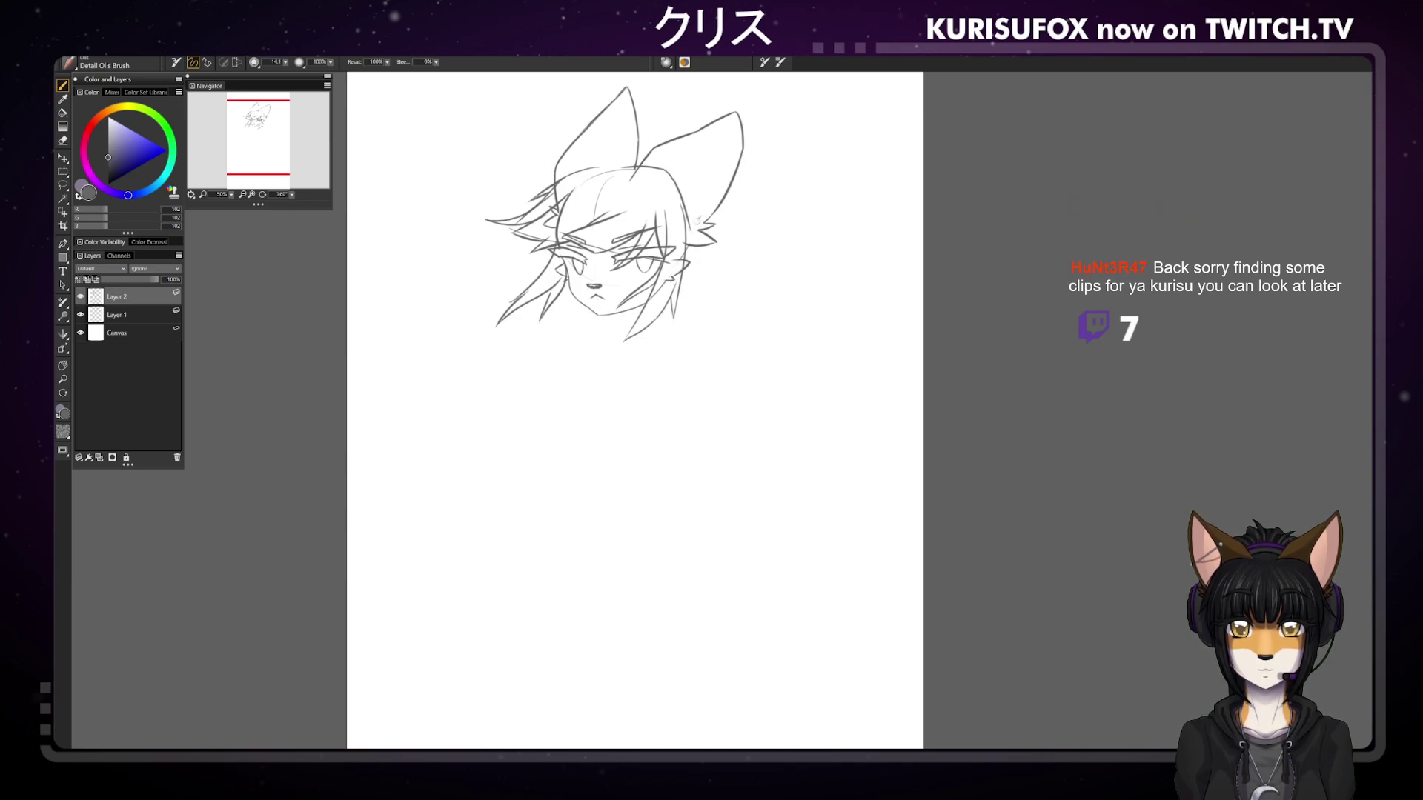
pyautogui.moveTo(663, 168); pyautogui.dragTo(686, 219)
pyautogui.hotkey('ctrl', 'z')
pyautogui.moveTo(665, 169); pyautogui.dragTo(694, 225)
pyautogui.hotkey('ctrl', 'z')
pyautogui.hotkey('ctrl', 'z')
pyautogui.moveTo(667, 171); pyautogui.dragTo(699, 271)
pyautogui.hotkey('ctrl', 'z')
pyautogui.hotkey('ctrl', 'z')
pyautogui.hotkey('ctrl', 'z')
pyautogui.moveTo(684, 223); pyautogui.dragTo(693, 271)
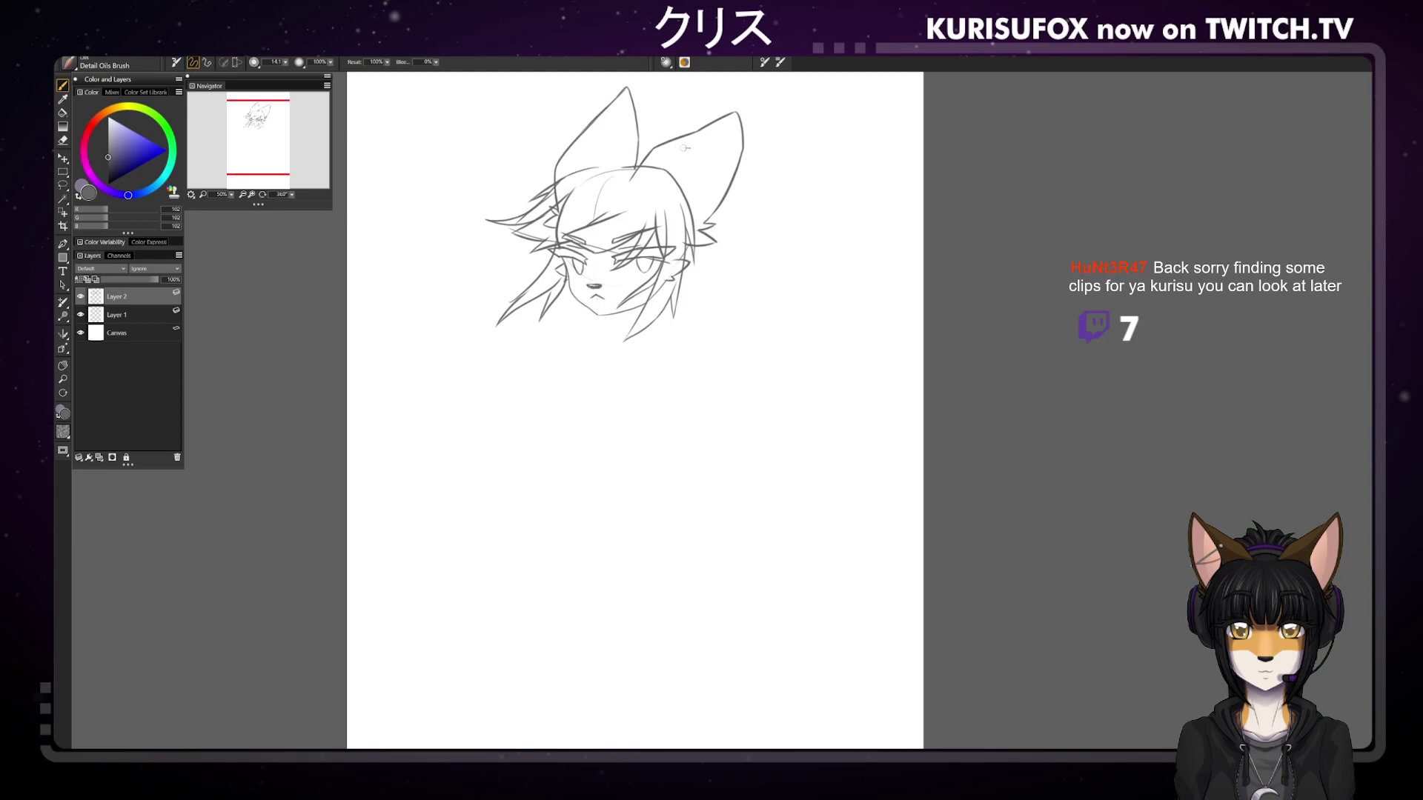
pyautogui.hotkey('ctrl', 'z')
pyautogui.hotkey('ctrl', 'z')
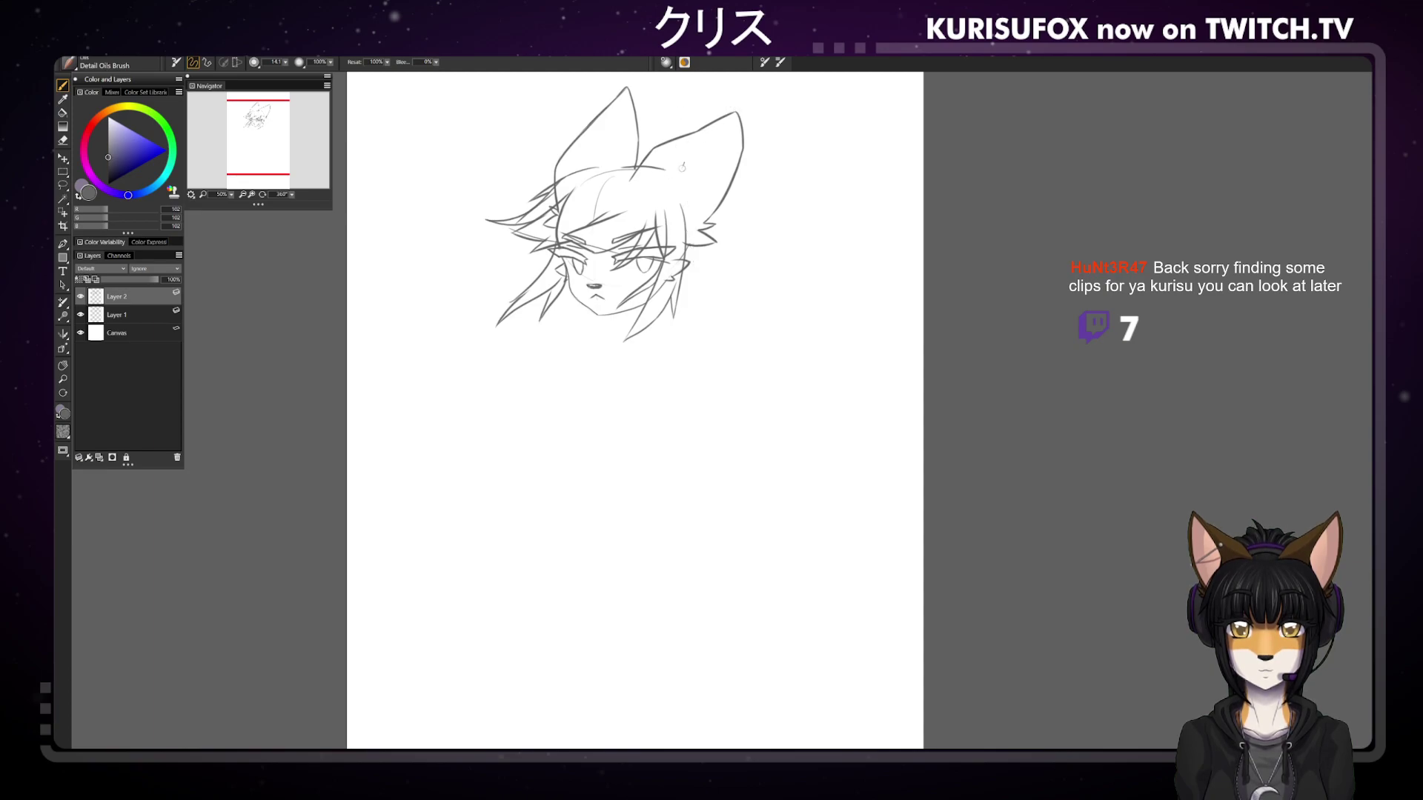
pyautogui.moveTo(658, 168); pyautogui.dragTo(692, 174)
pyautogui.hotkey('ctrl', 'z')
# Draw the rounded hair outline from the crown across the base of the right ear and down the side
pyautogui.hotkey('ctrl', 'z')
pyautogui.moveTo(576, 134)
pyautogui.mouseDown()
pyautogui.moveTo(860, 130)
pyautogui.moveTo(855, 692)
pyautogui.mouseUp()
pyautogui.moveTo(768, 647); pyautogui.dragTo(760, 591)
pyautogui.hotkey('ctrl', 'z')
pyautogui.moveTo(779, 649); pyautogui.dragTo(758, 597)
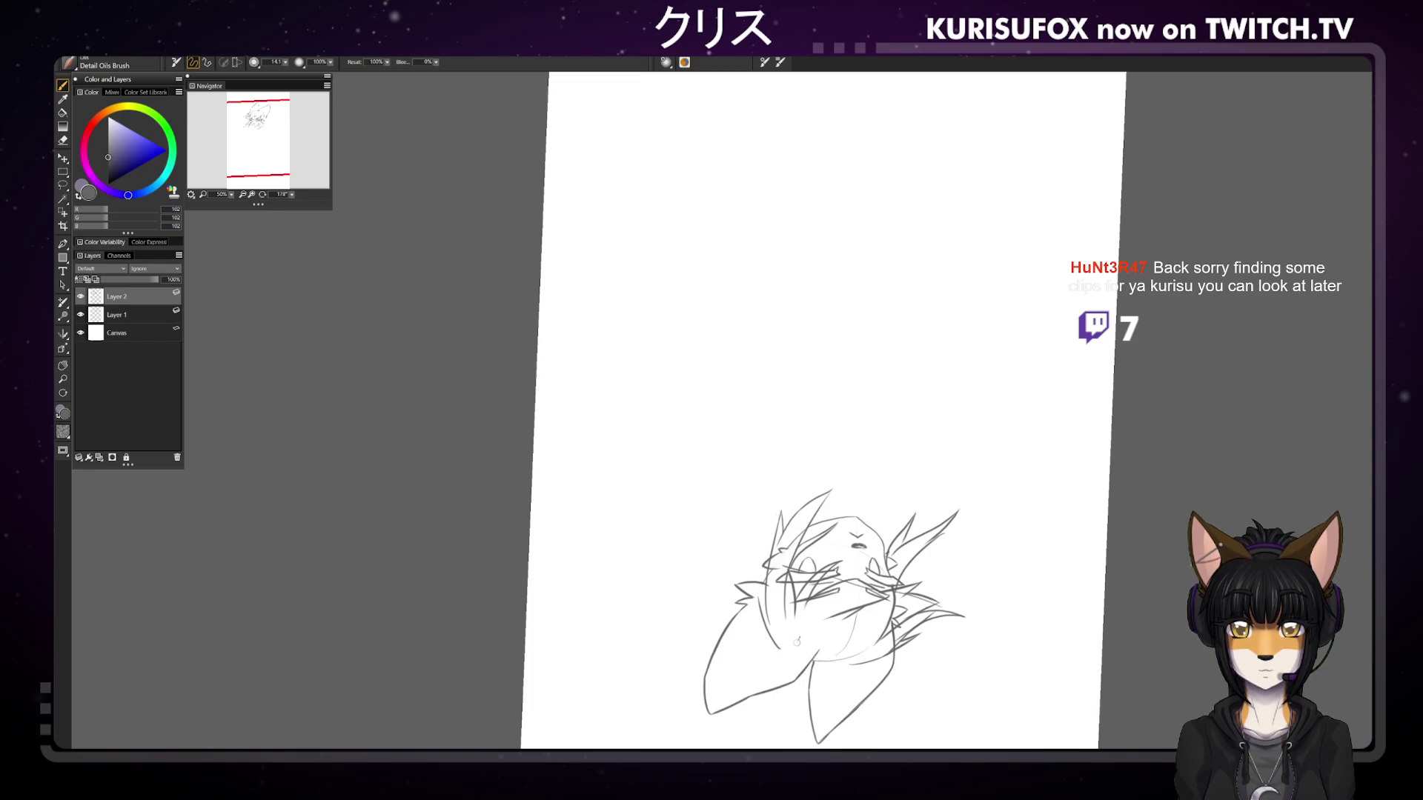
pyautogui.moveTo(779, 648); pyautogui.dragTo(824, 660)
pyautogui.hotkey('ctrl', 'z')
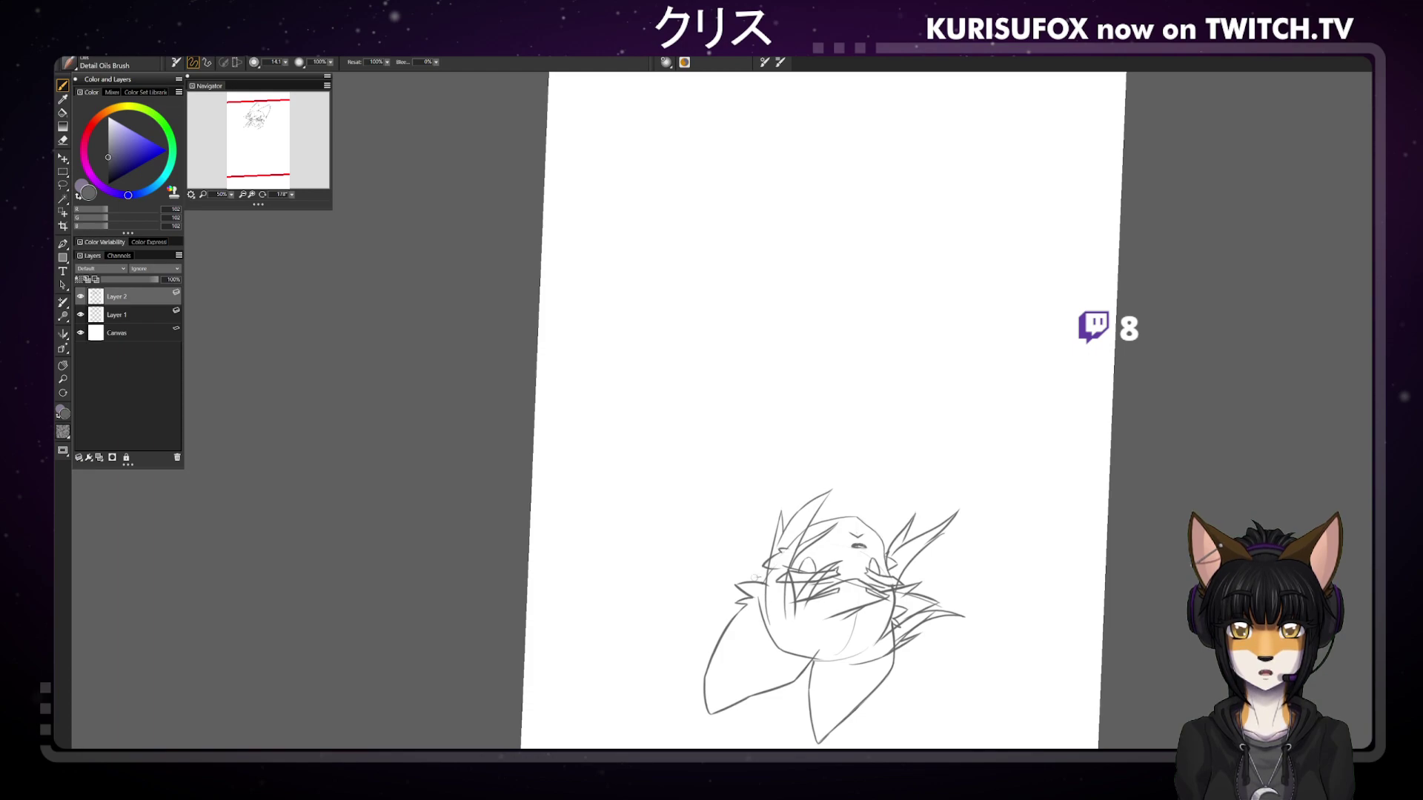
# Draw a pointed hair tuft on the outer right side of the head, just below the base of the right ear
pyautogui.moveTo(751, 576); pyautogui.dragTo(770, 624)
pyautogui.hotkey('ctrl', 'z')
pyautogui.hotkey('ctrl', 'z')
pyautogui.moveTo(753, 565); pyautogui.dragTo(775, 638)
pyautogui.hotkey('ctrl', 'z')
pyautogui.moveTo(755, 562); pyautogui.dragTo(769, 624)
pyautogui.moveTo(754, 561); pyautogui.dragTo(767, 602)
pyautogui.hotkey('ctrl', 'z')
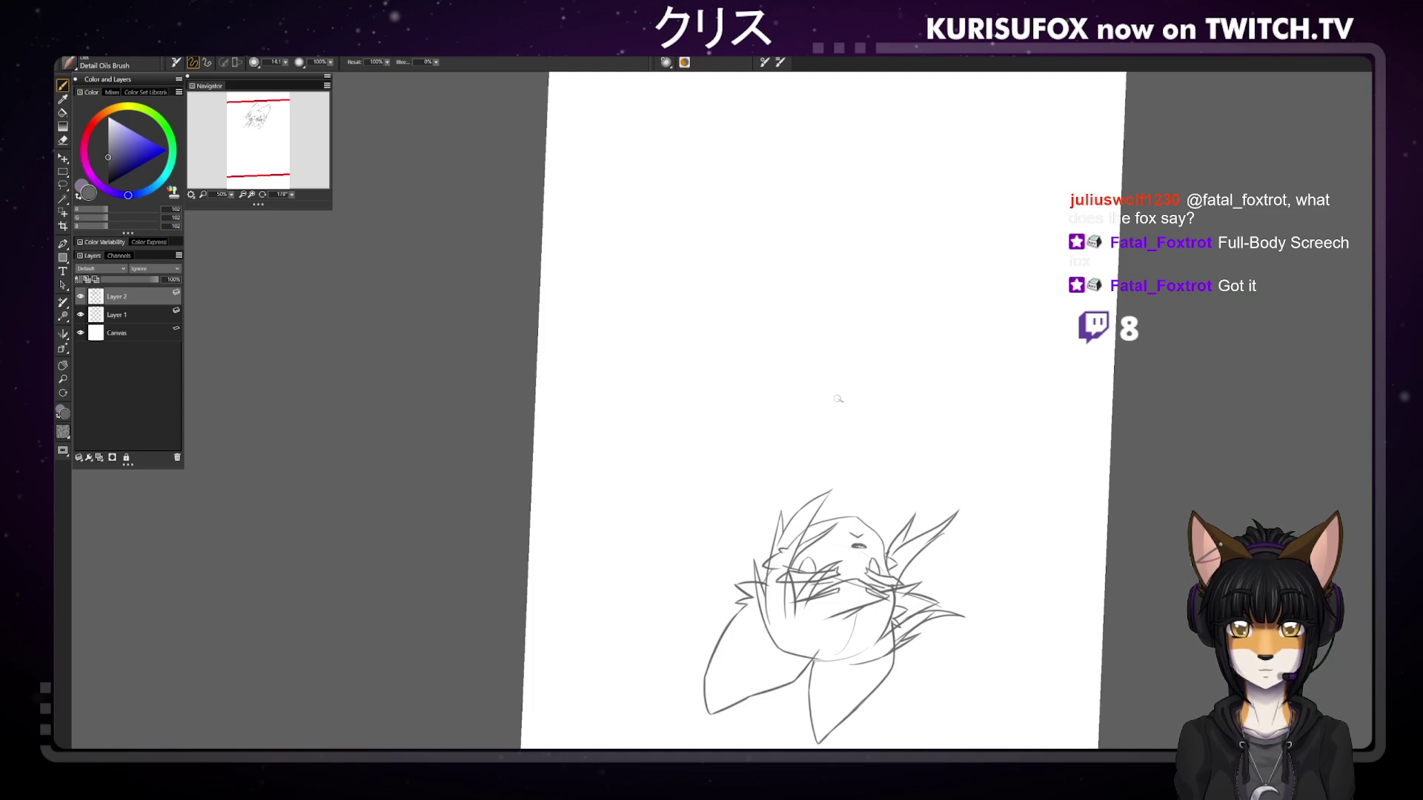
# Clean up the hair outline at the crown with the eraser and draw small hair bumps between the ears
pyautogui.moveTo(292, 194); pyautogui.dragTo(354, 196)
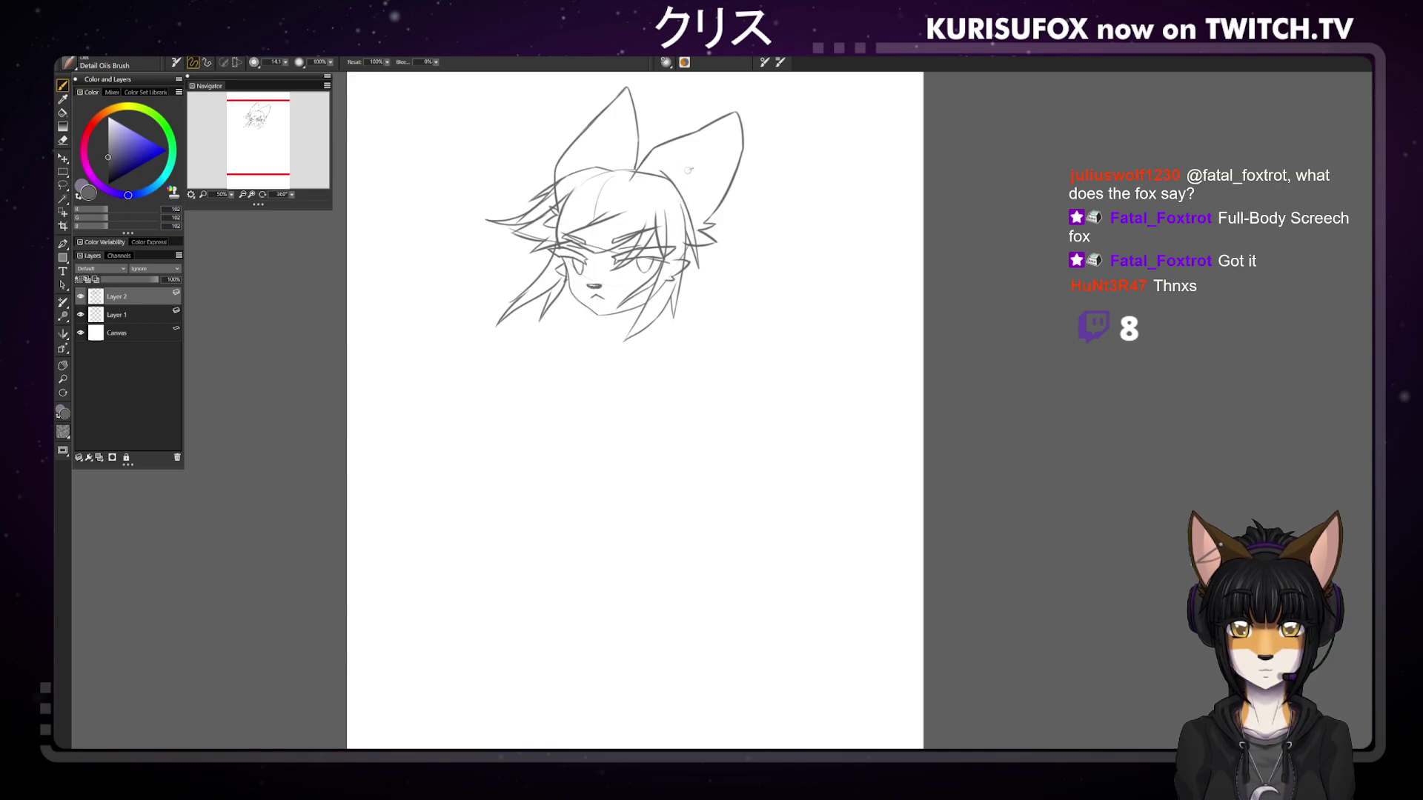
pyautogui.press('e')
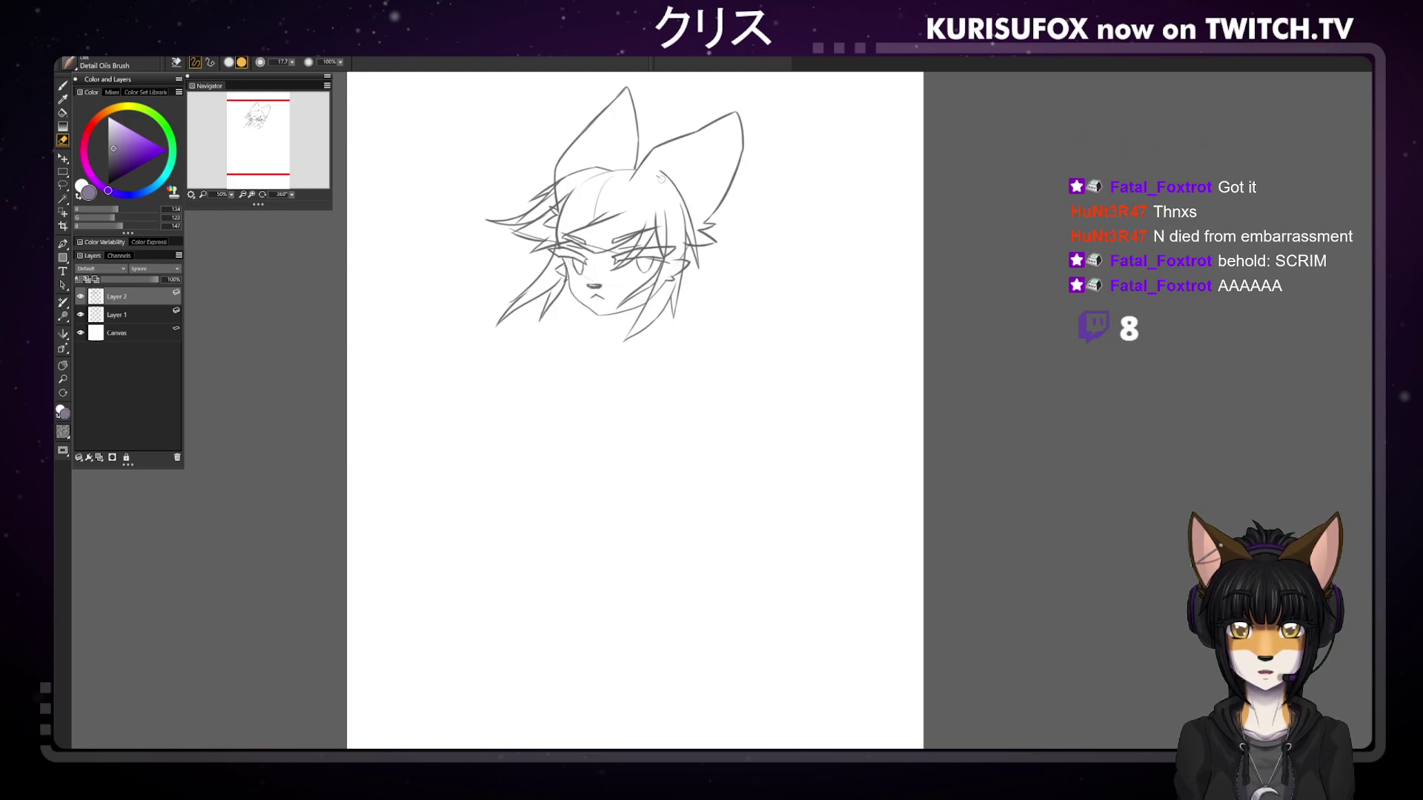
pyautogui.press('b')
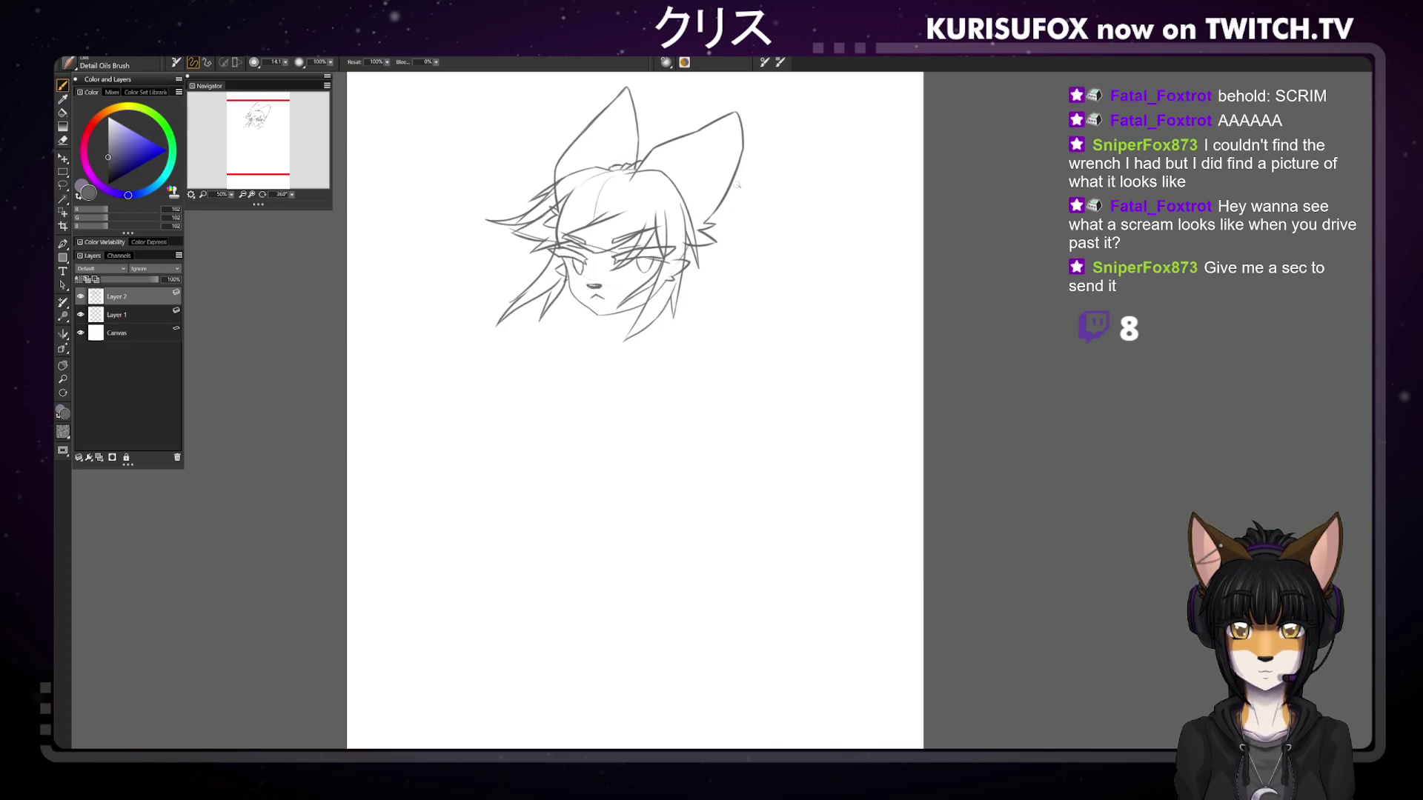
pyautogui.moveTo(291, 195); pyautogui.dragTo(259, 183)
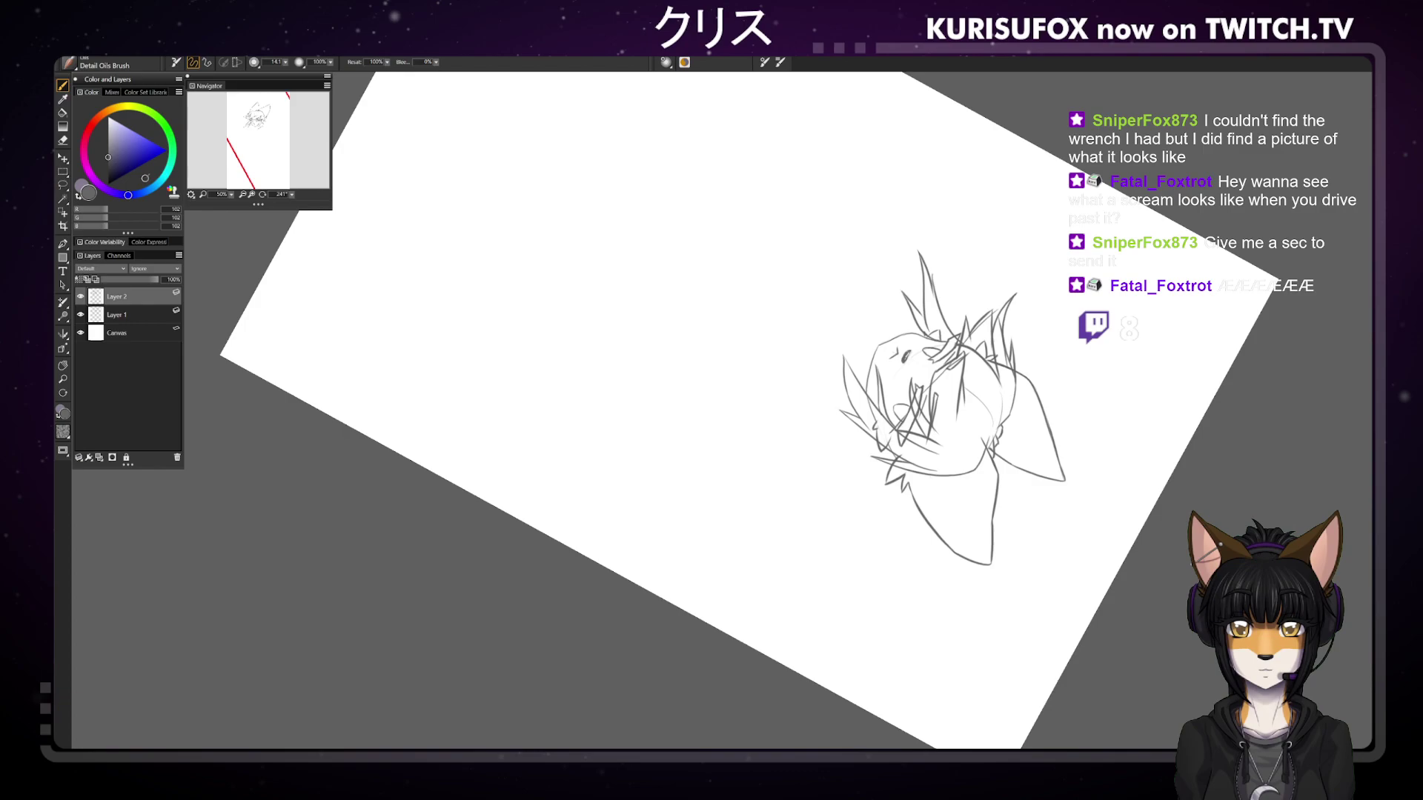
pyautogui.moveTo(293, 195); pyautogui.dragTo(912, 194)
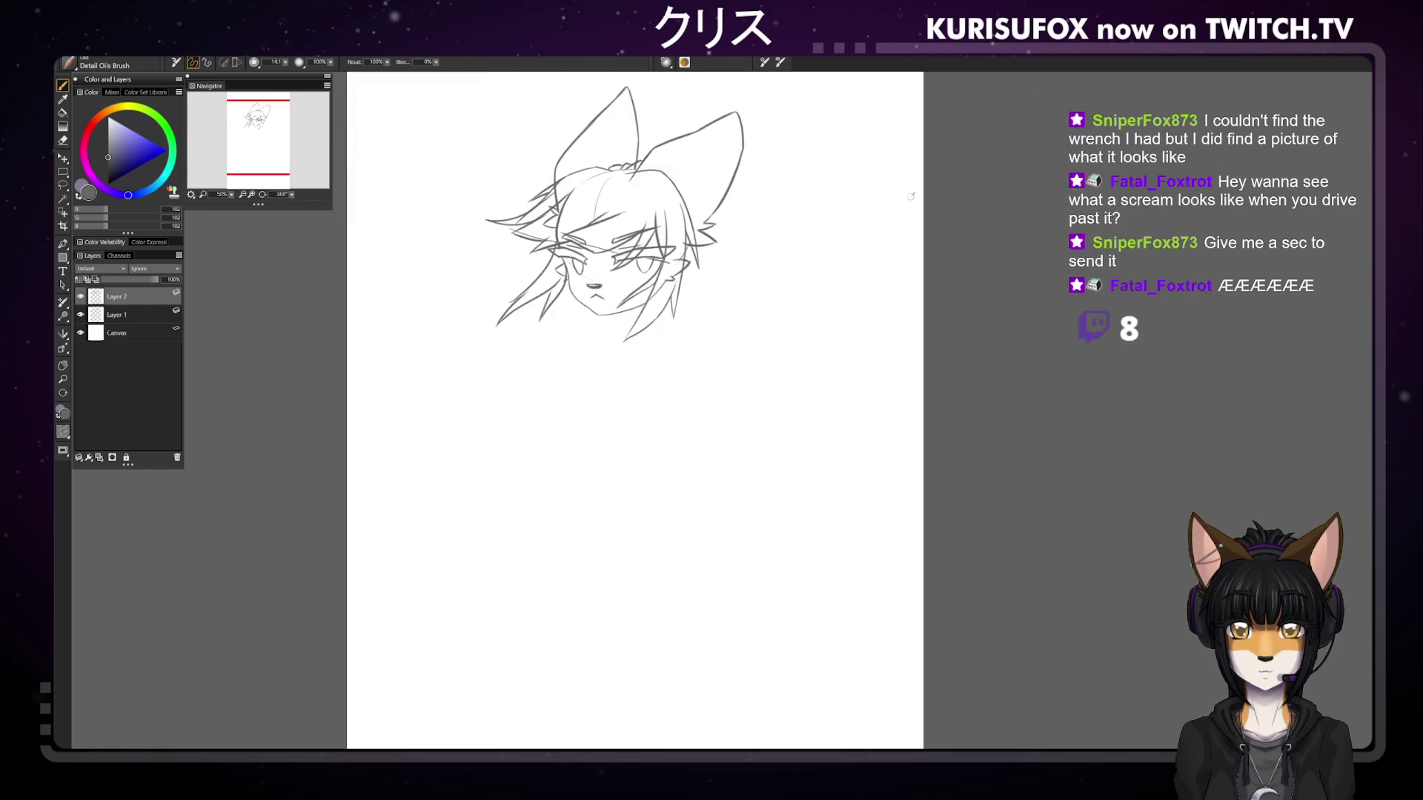
pyautogui.moveTo(292, 194); pyautogui.dragTo(249, 175)
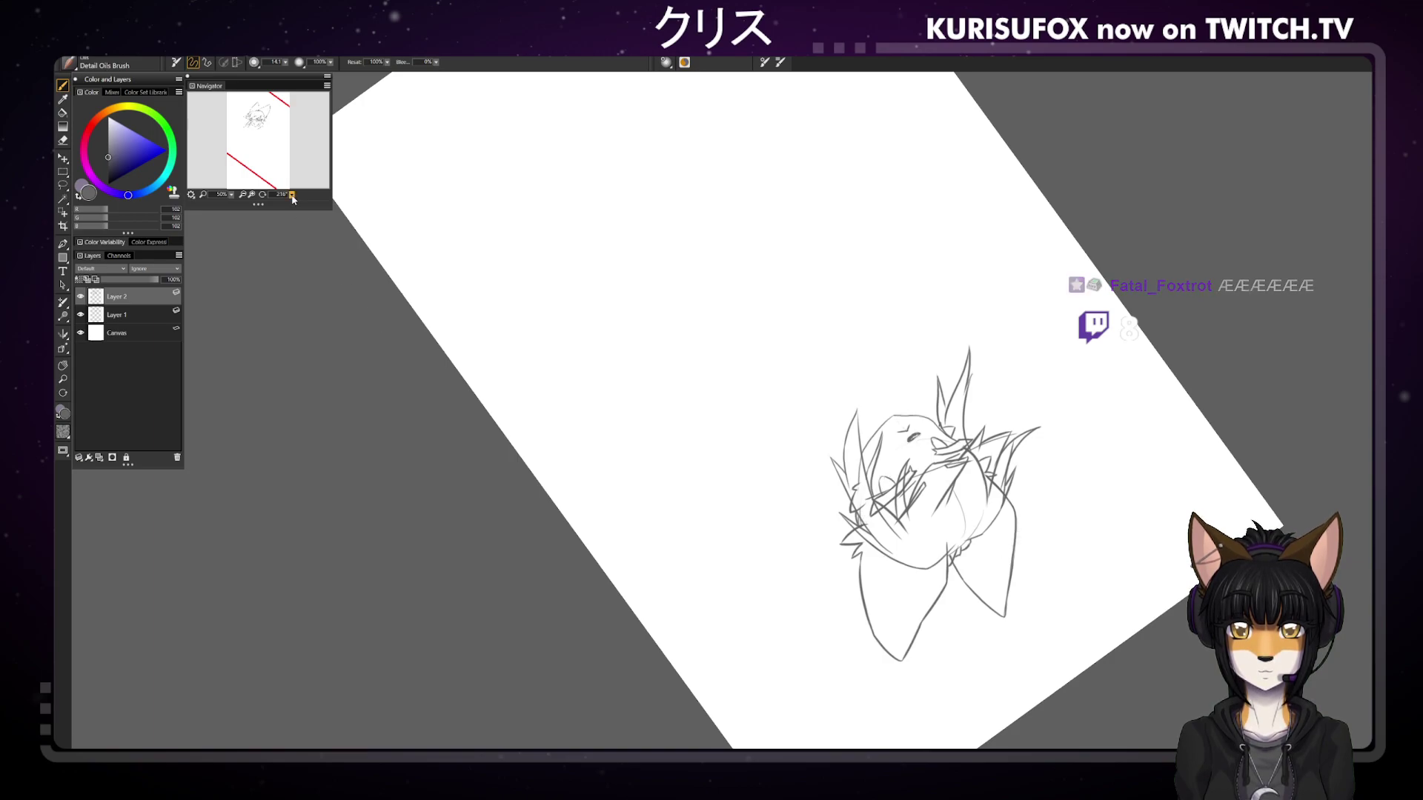
pyautogui.moveTo(291, 195); pyautogui.dragTo(334, 197)
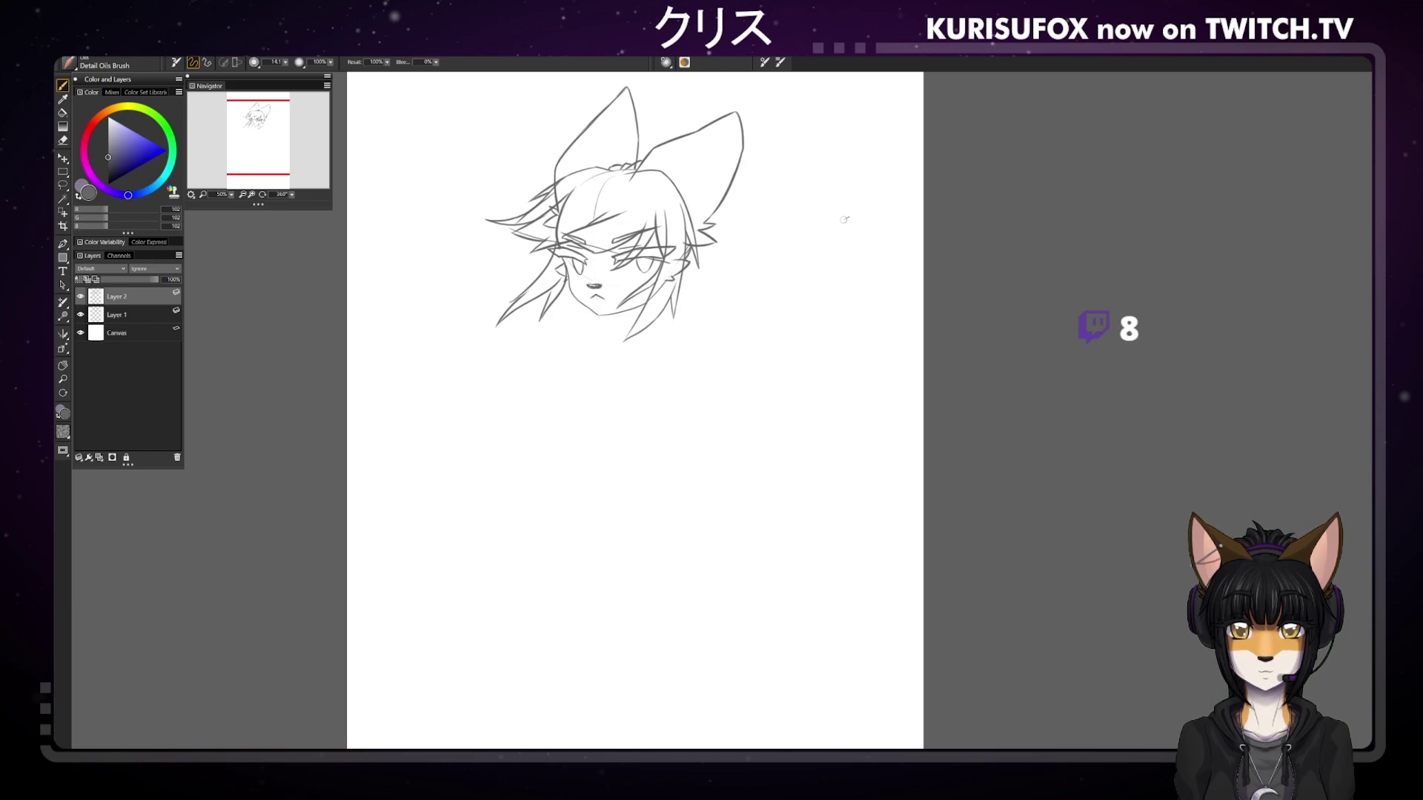
# Erase the head and fur lines covered by the hair on Layer 1, and make Layer 2 active again
pyautogui.press('g')
pyautogui.moveTo(847, 296); pyautogui.dragTo(799, 395)
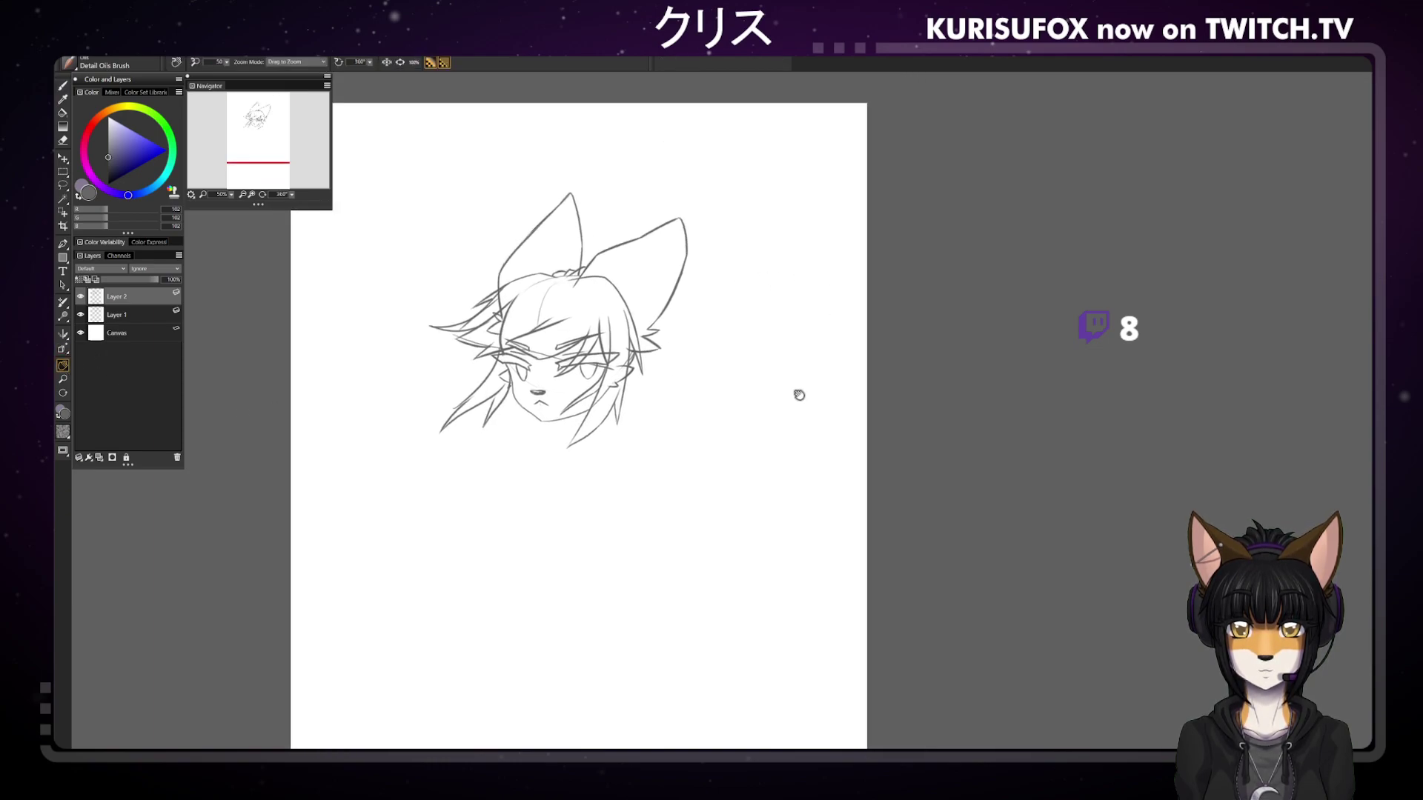
pyautogui.click(131, 315)
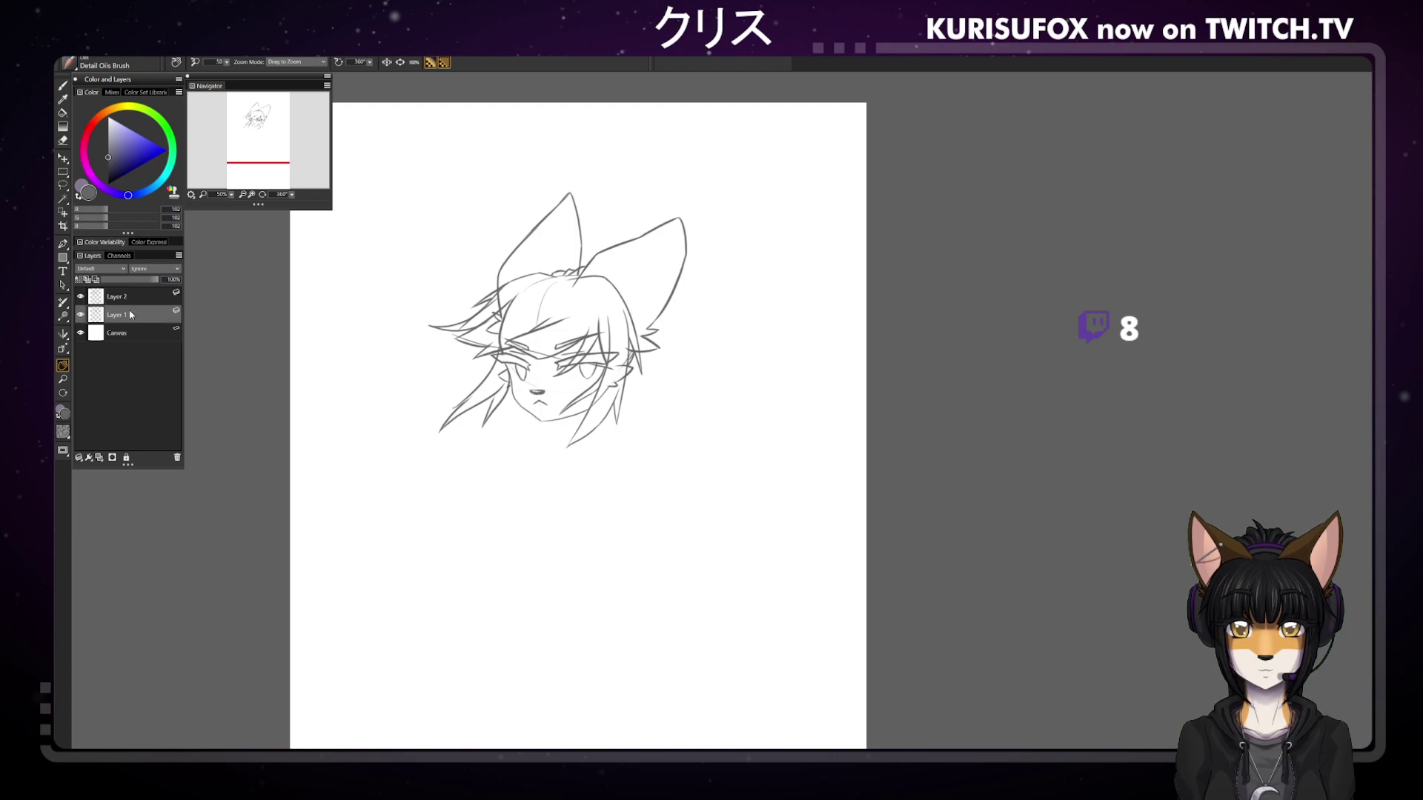
pyautogui.press('n')
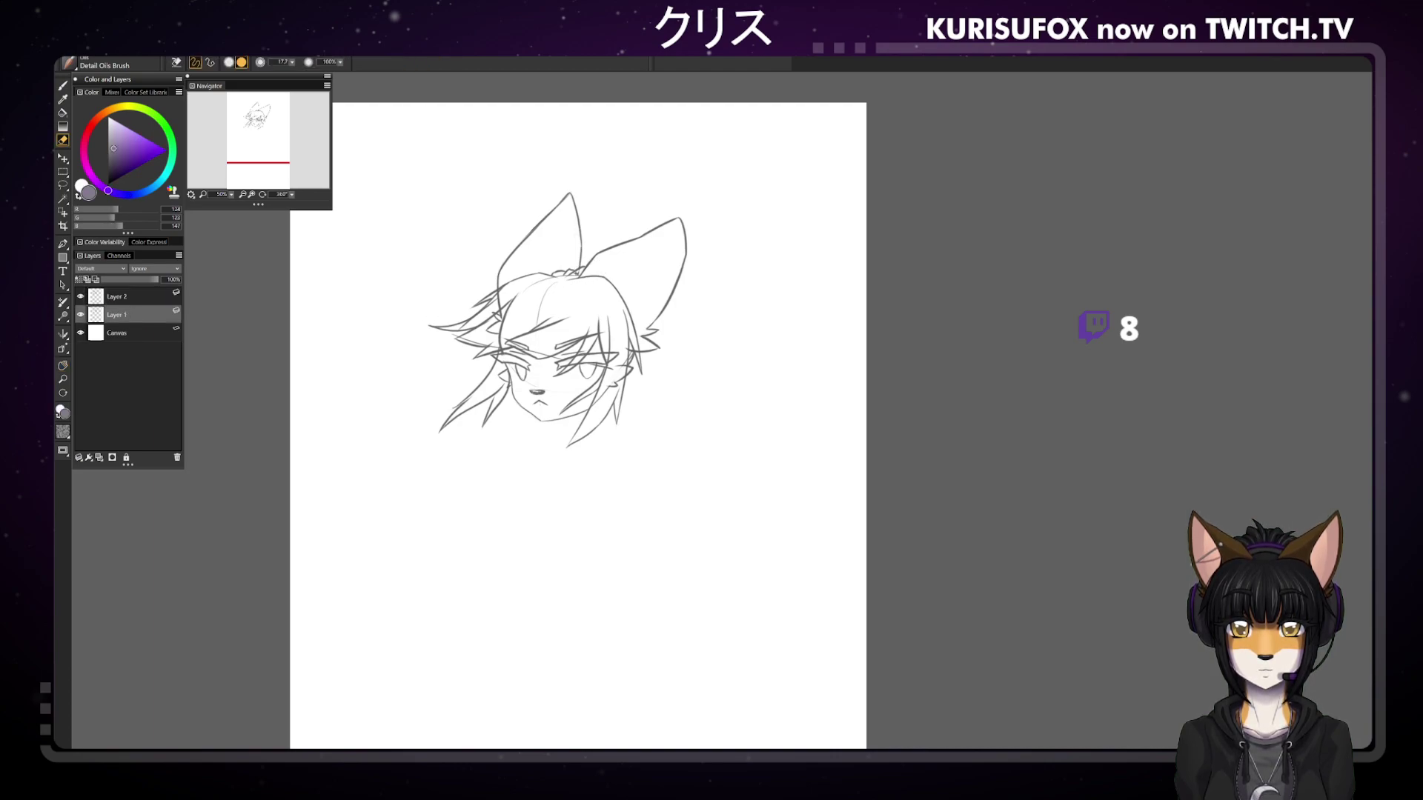
pyautogui.moveTo(576, 270)
pyautogui.mouseDown()
pyautogui.moveTo(518, 292)
pyautogui.moveTo(490, 332)
pyautogui.moveTo(504, 331)
pyautogui.mouseUp()
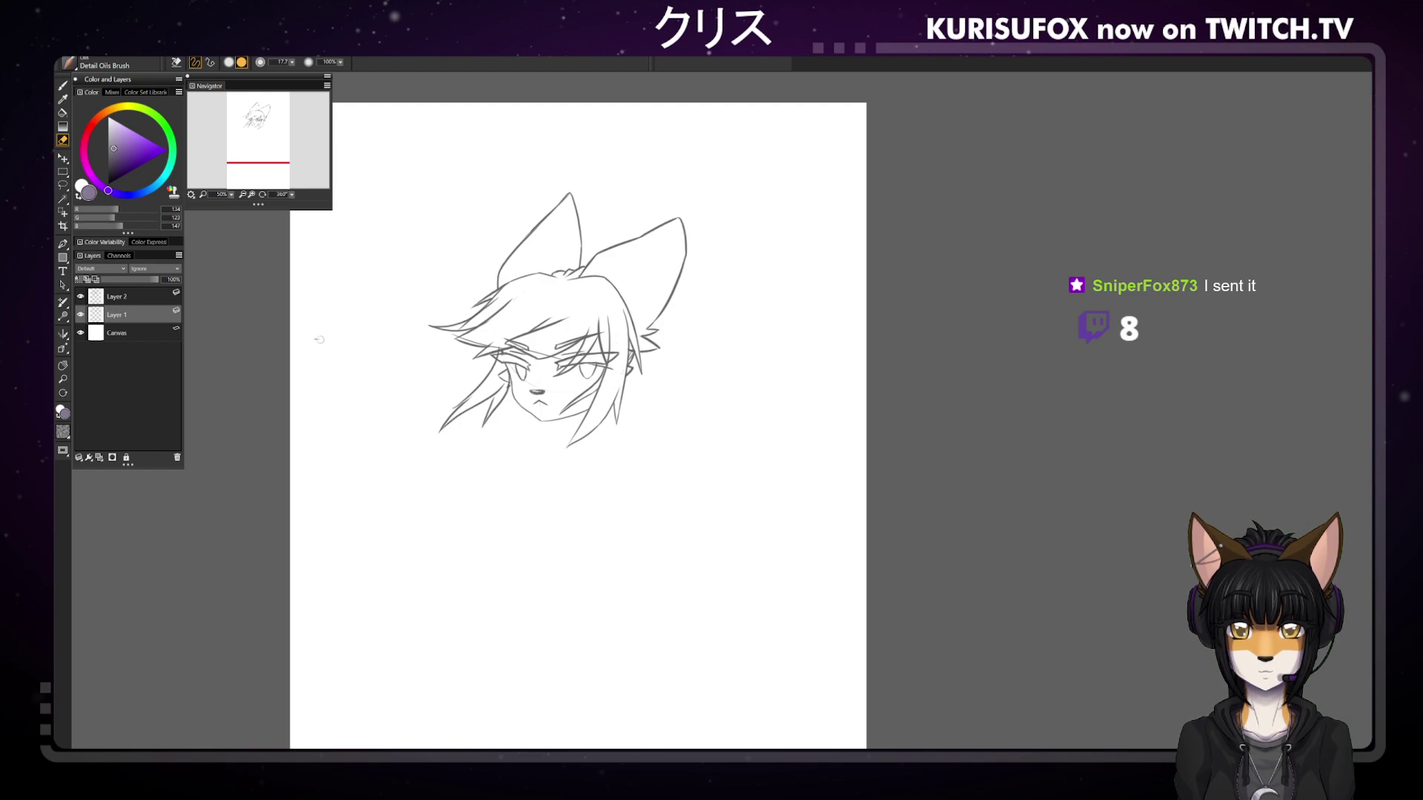
pyautogui.click(136, 300)
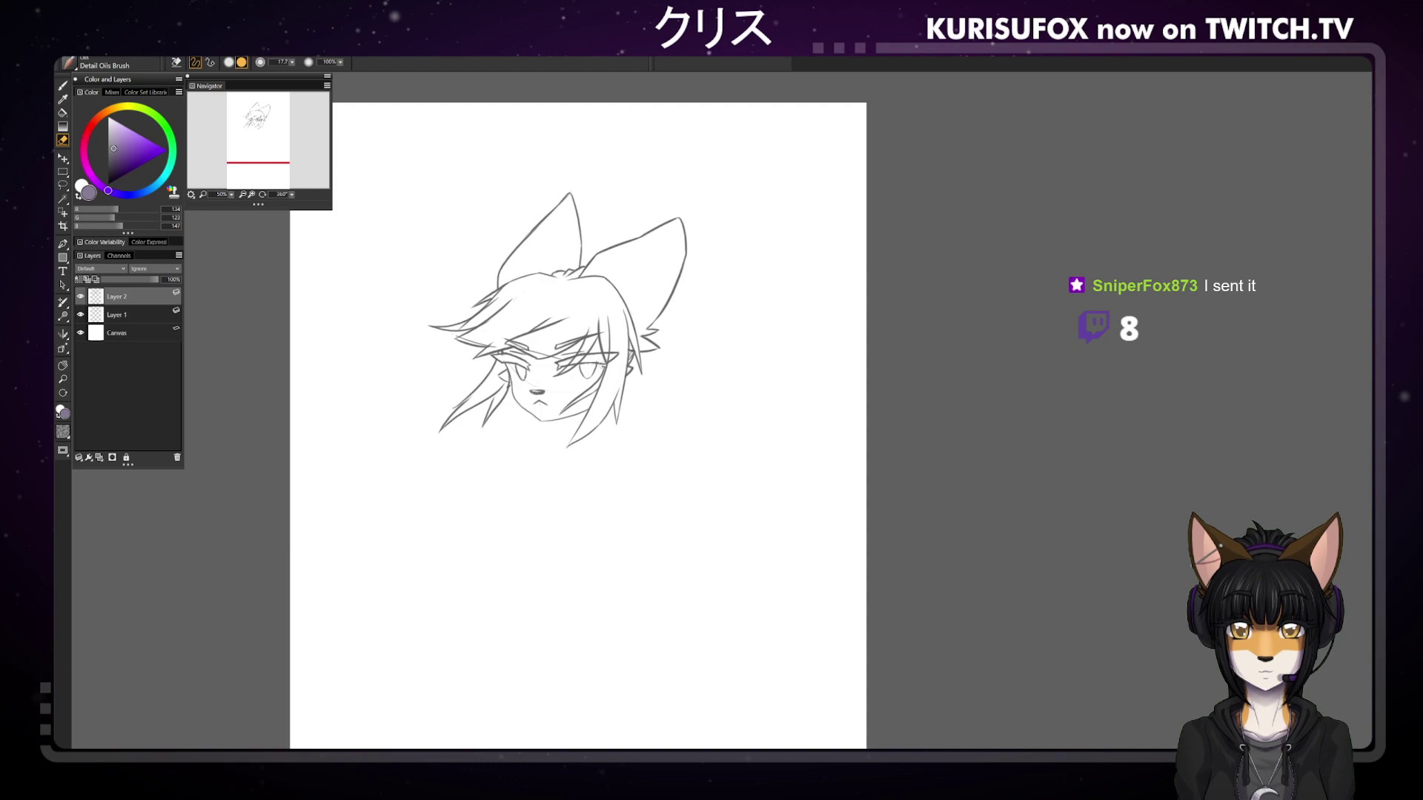
# Refine the fringe strands and clean up the hair spikes on the left side of the head on Layer 2
pyautogui.press('g')
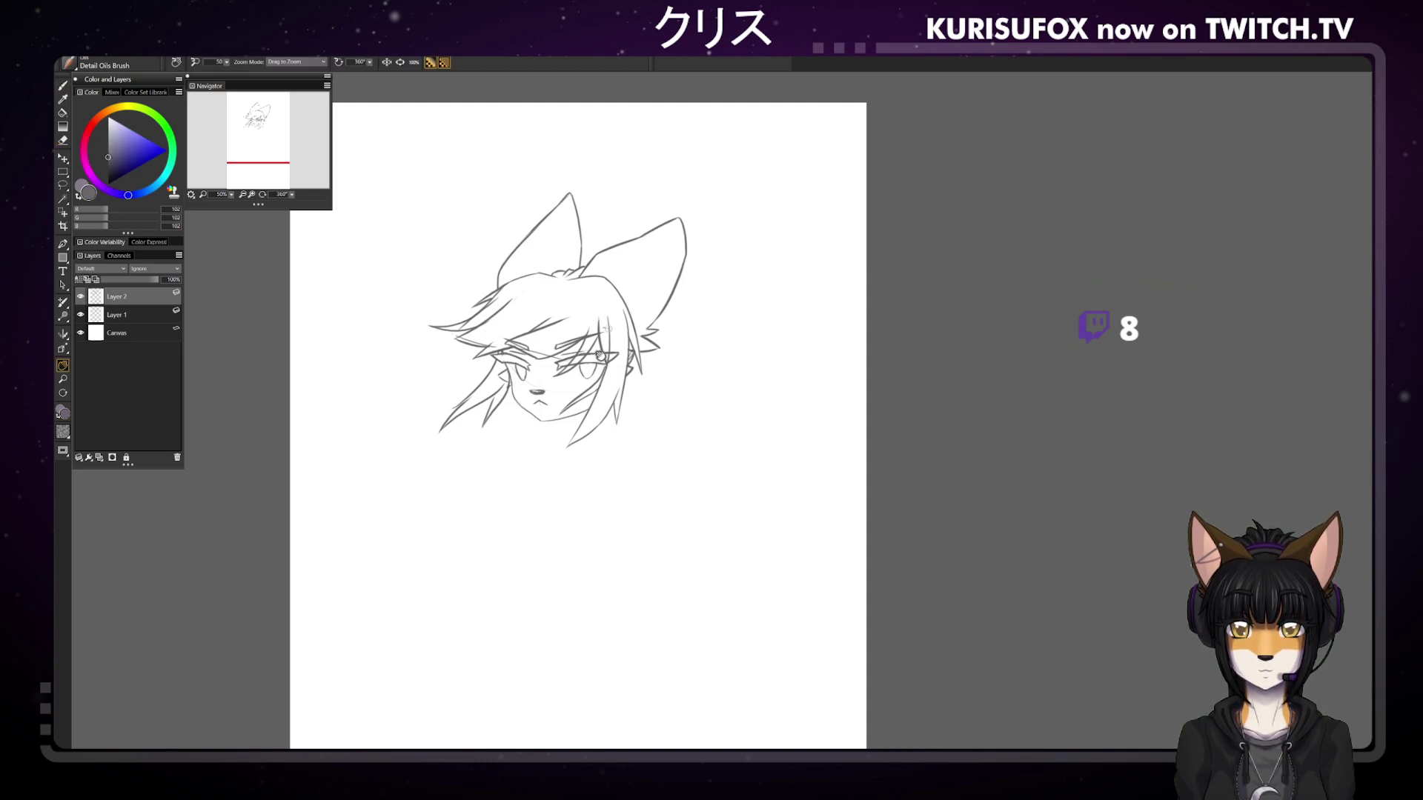
pyautogui.click(62, 85)
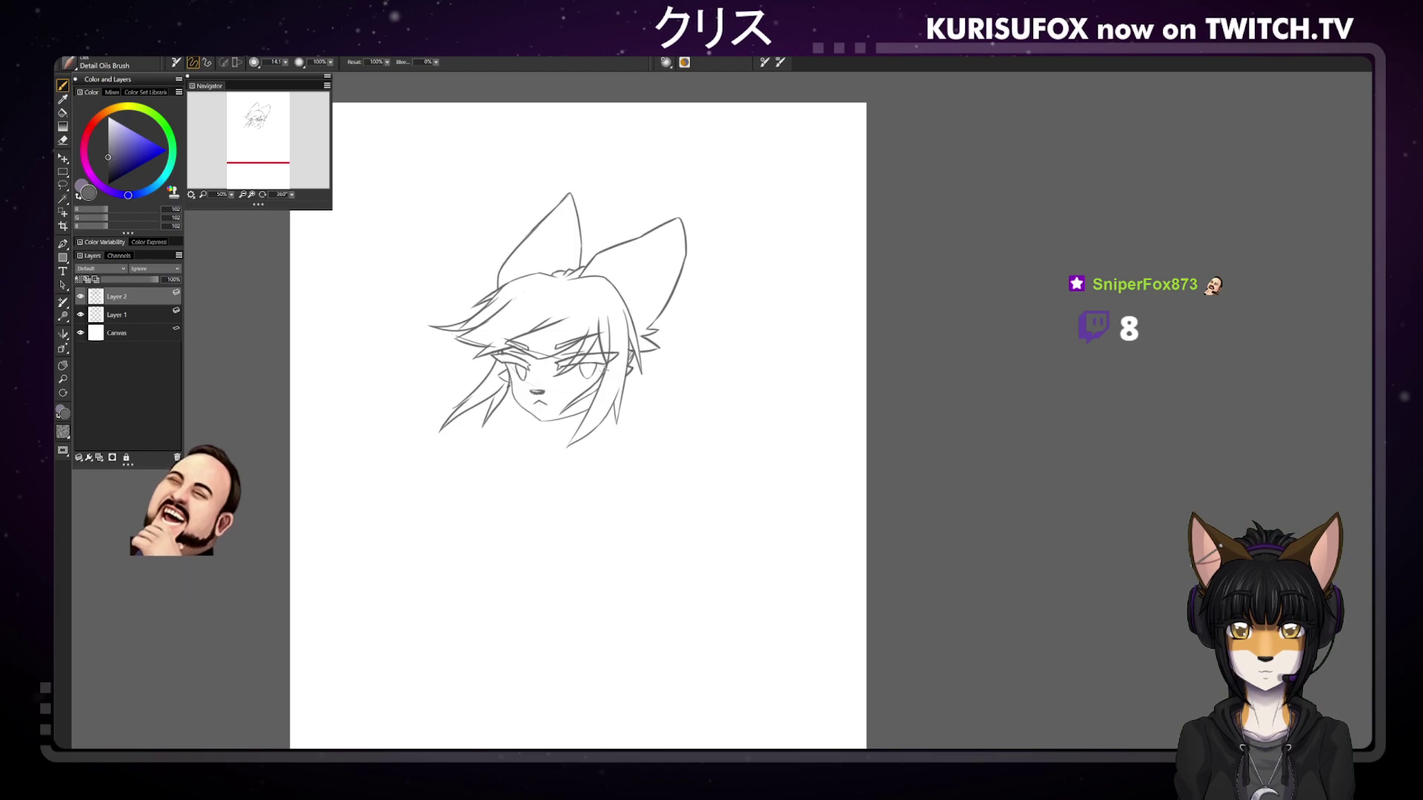
pyautogui.press('e')
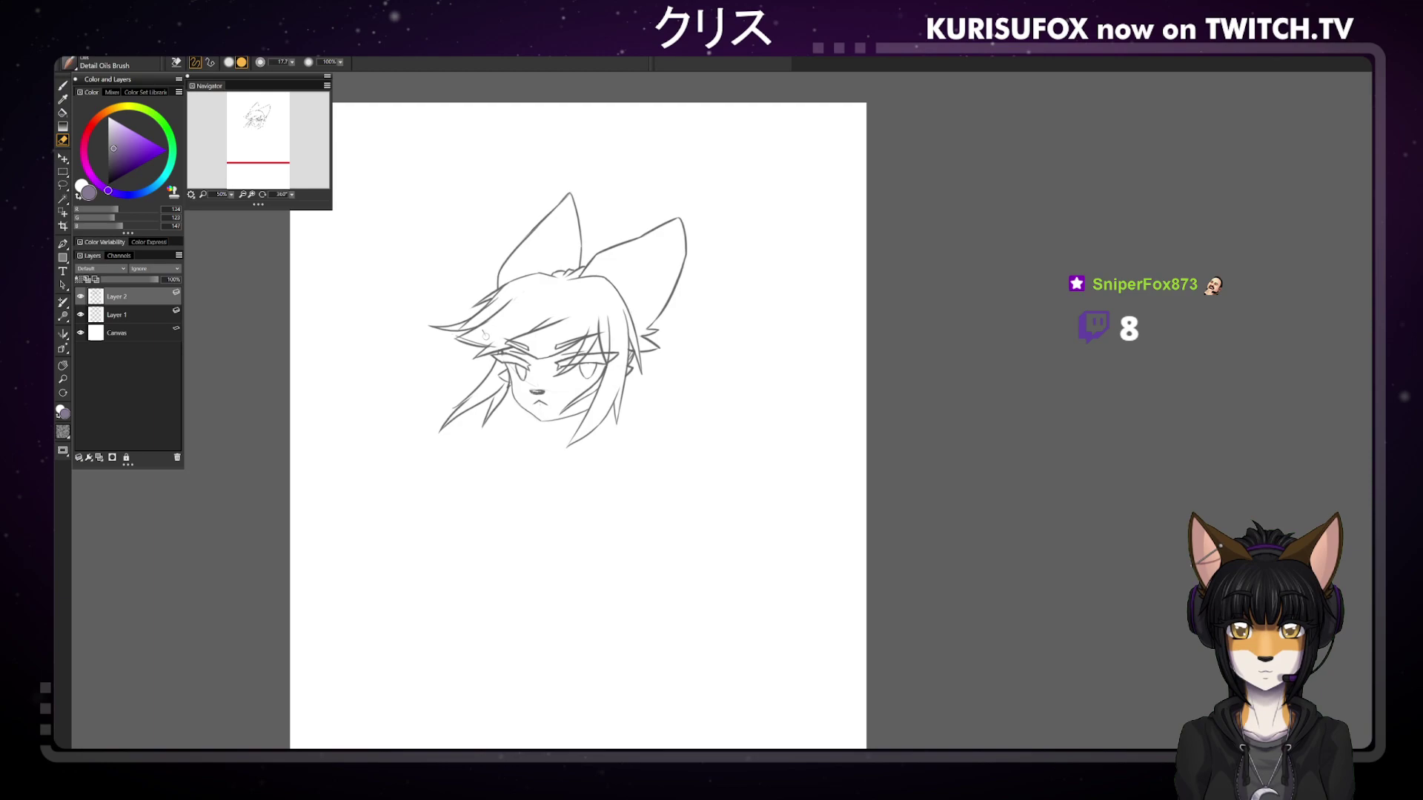
pyautogui.press('o')
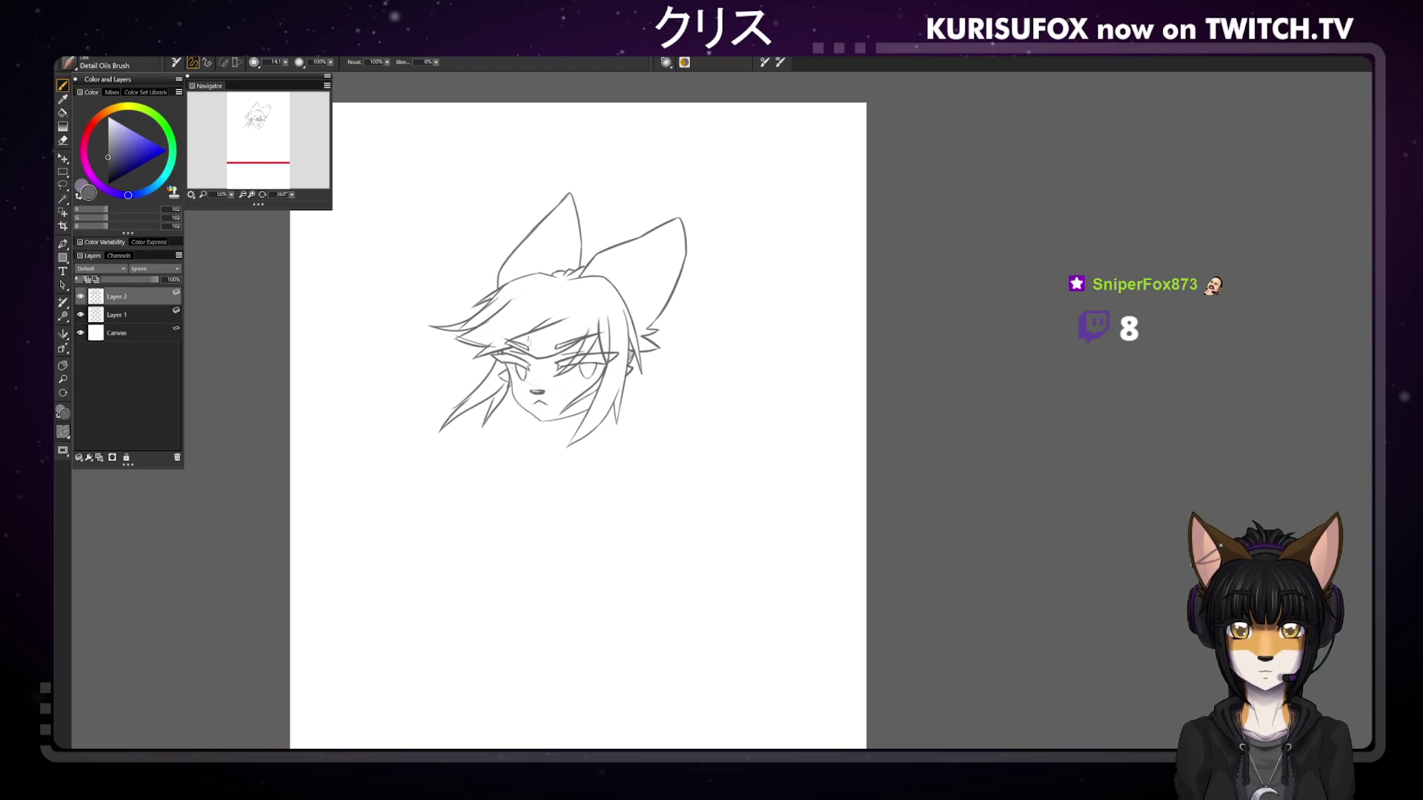
pyautogui.press('e')
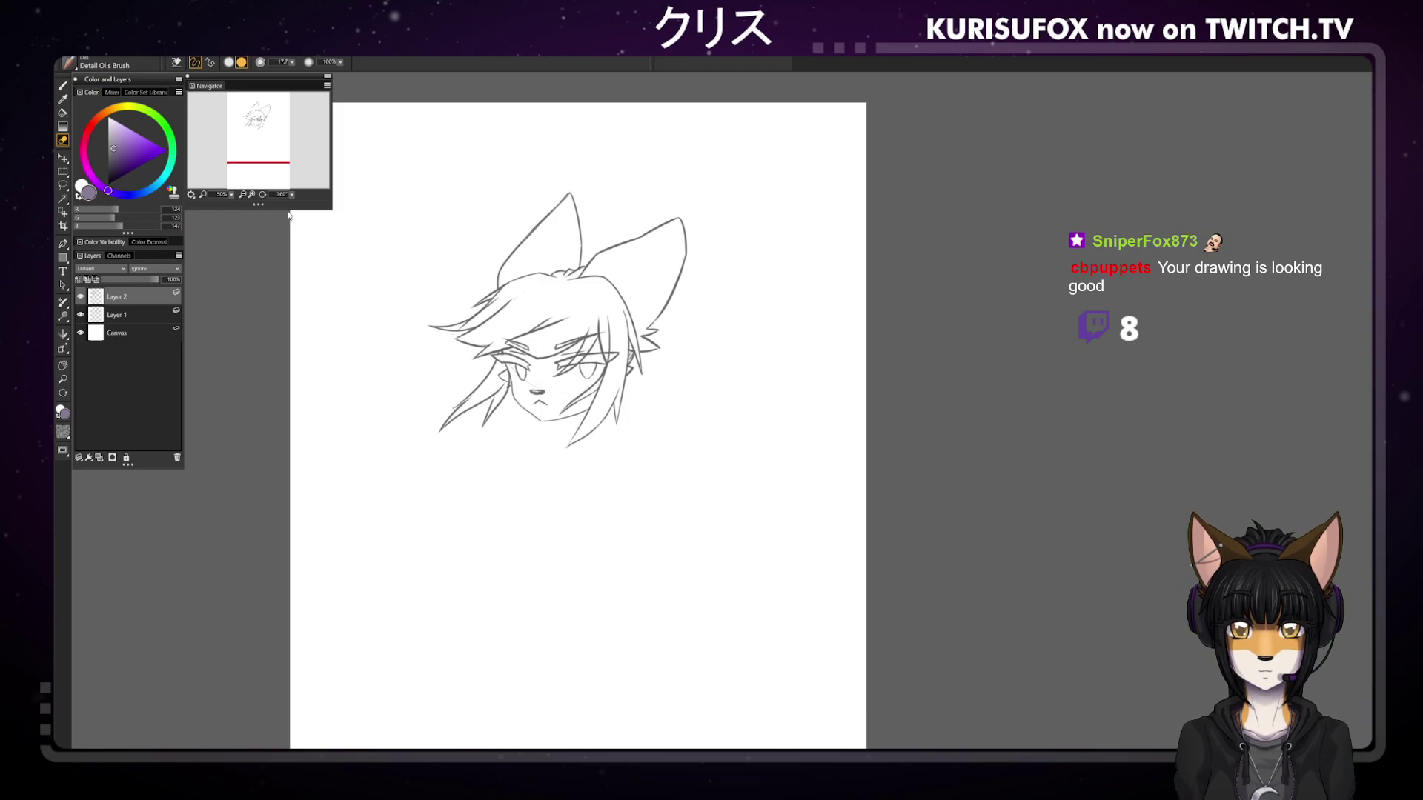
pyautogui.moveTo(287, 194); pyautogui.dragTo(275, 191)
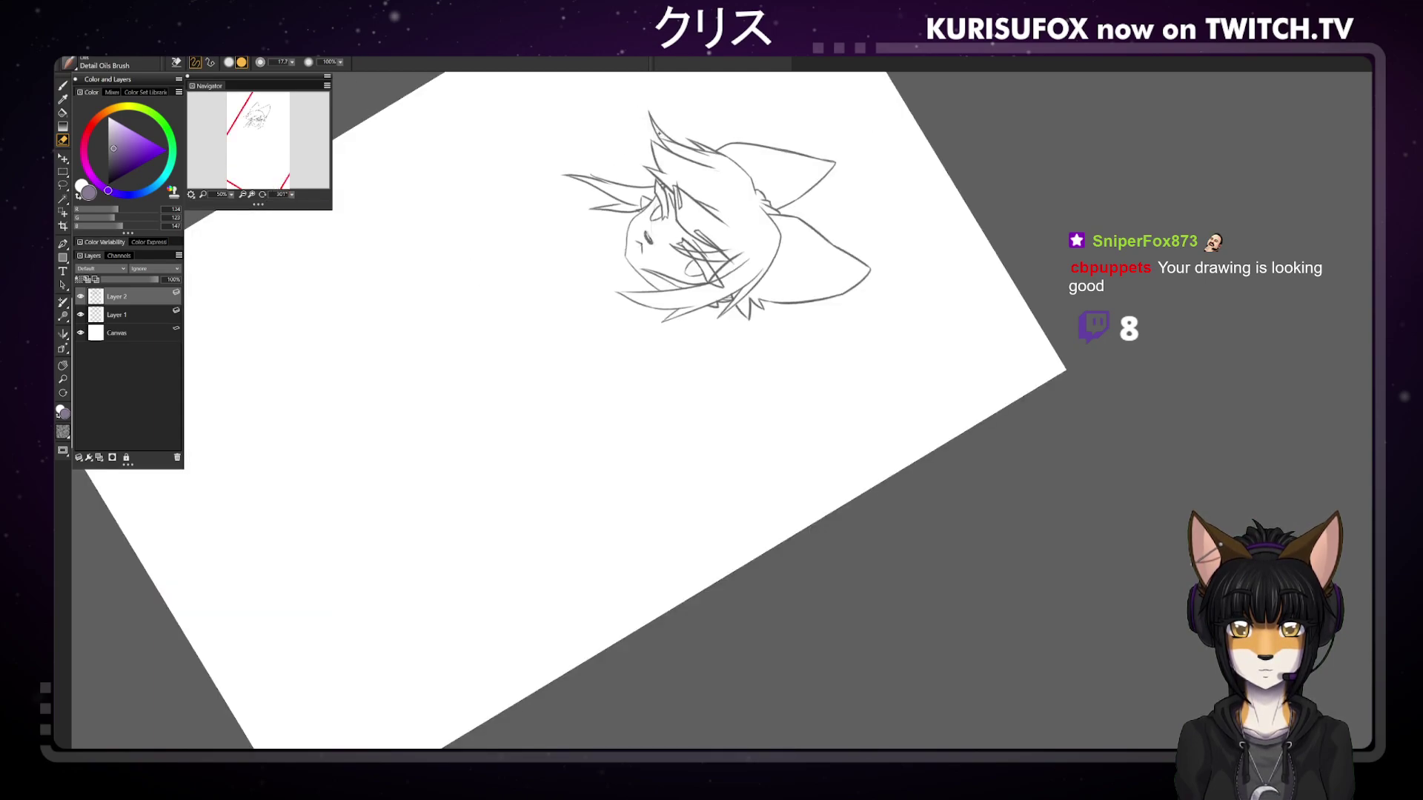
pyautogui.moveTo(692, 148); pyautogui.dragTo(667, 139)
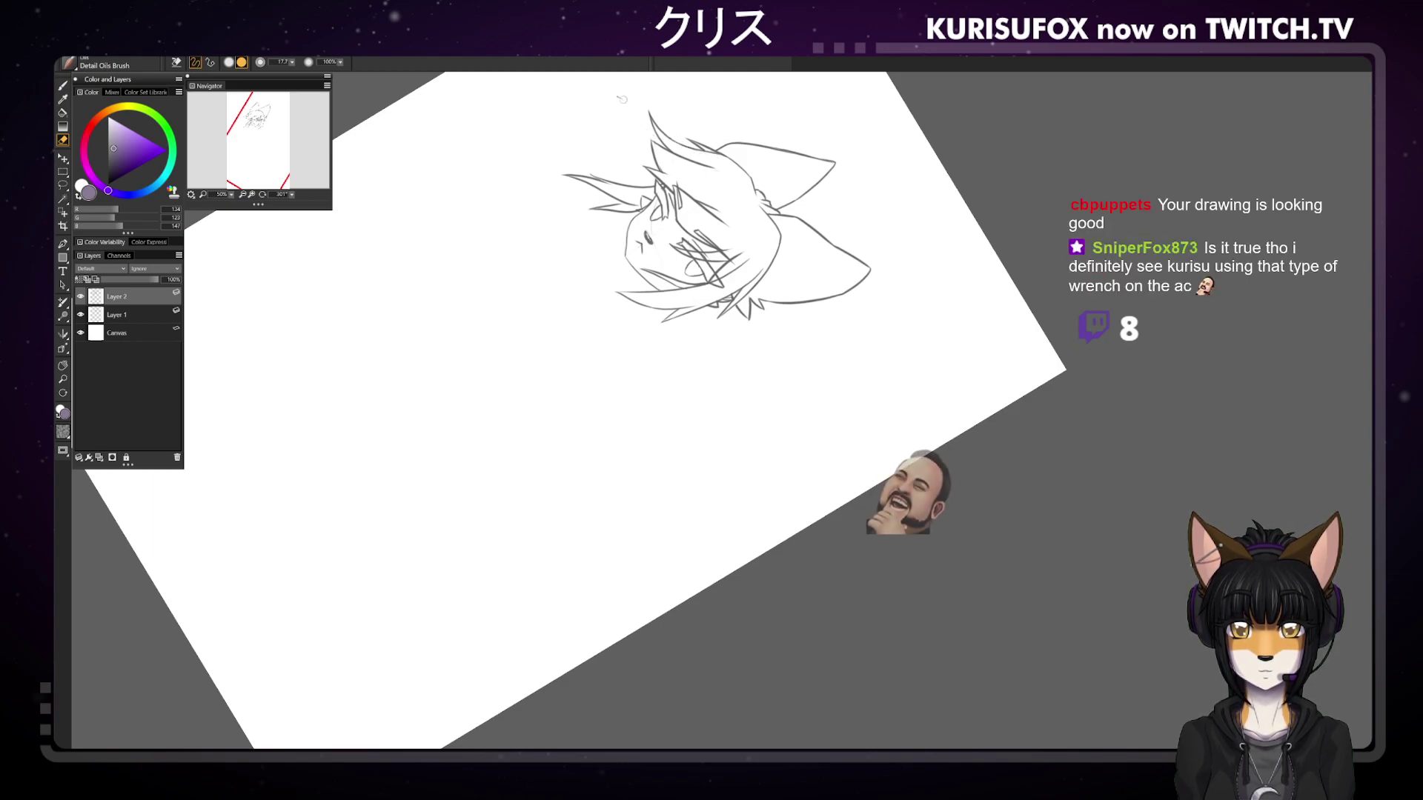
# Try to redraw the cheek and jaw line of the face on Layer 1
pyautogui.click(139, 316)
pyautogui.press('b')
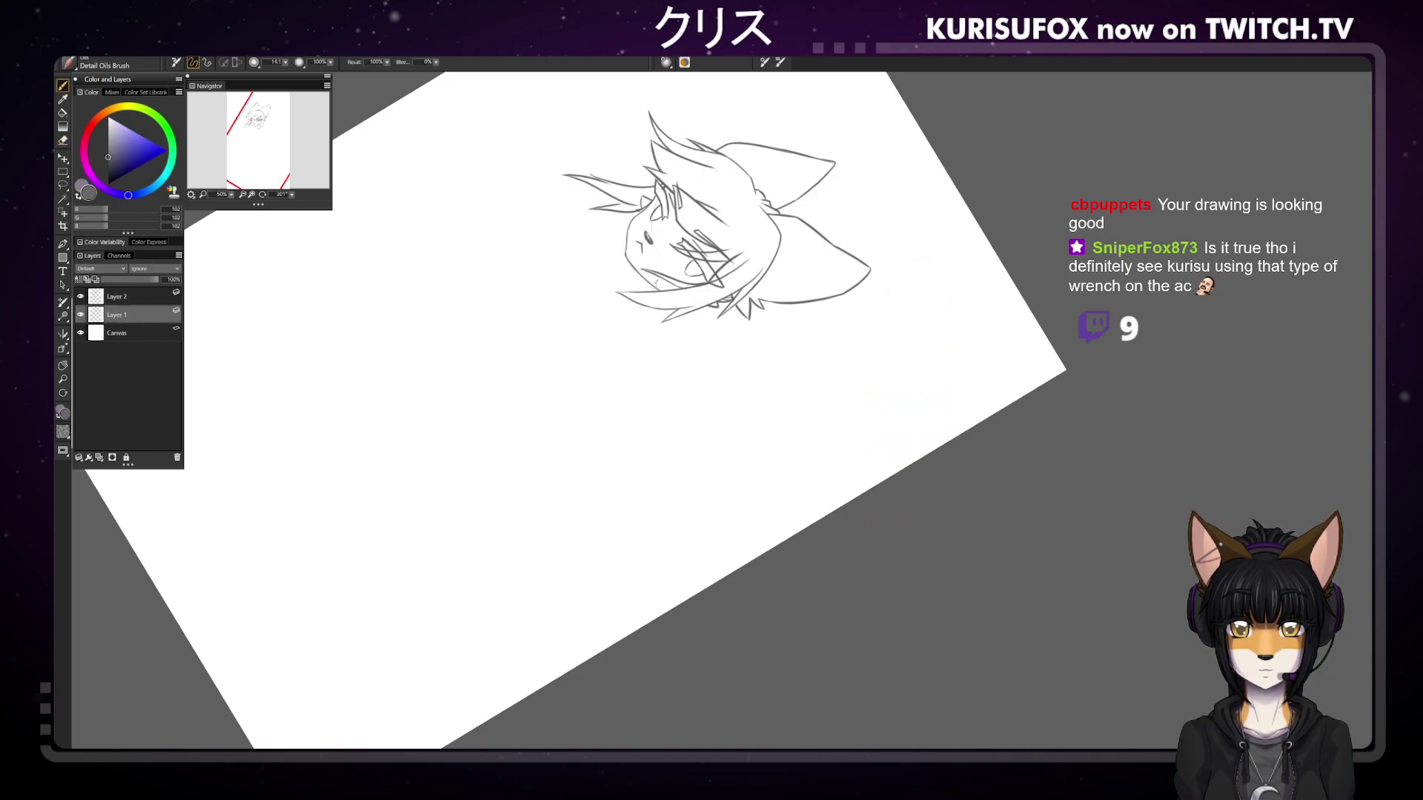
pyautogui.moveTo(626, 256); pyautogui.dragTo(665, 293)
pyautogui.hotkey('ctrl', 'z')
pyautogui.hotkey('ctrl', 'z')
pyautogui.moveTo(292, 195); pyautogui.dragTo(319, 196)
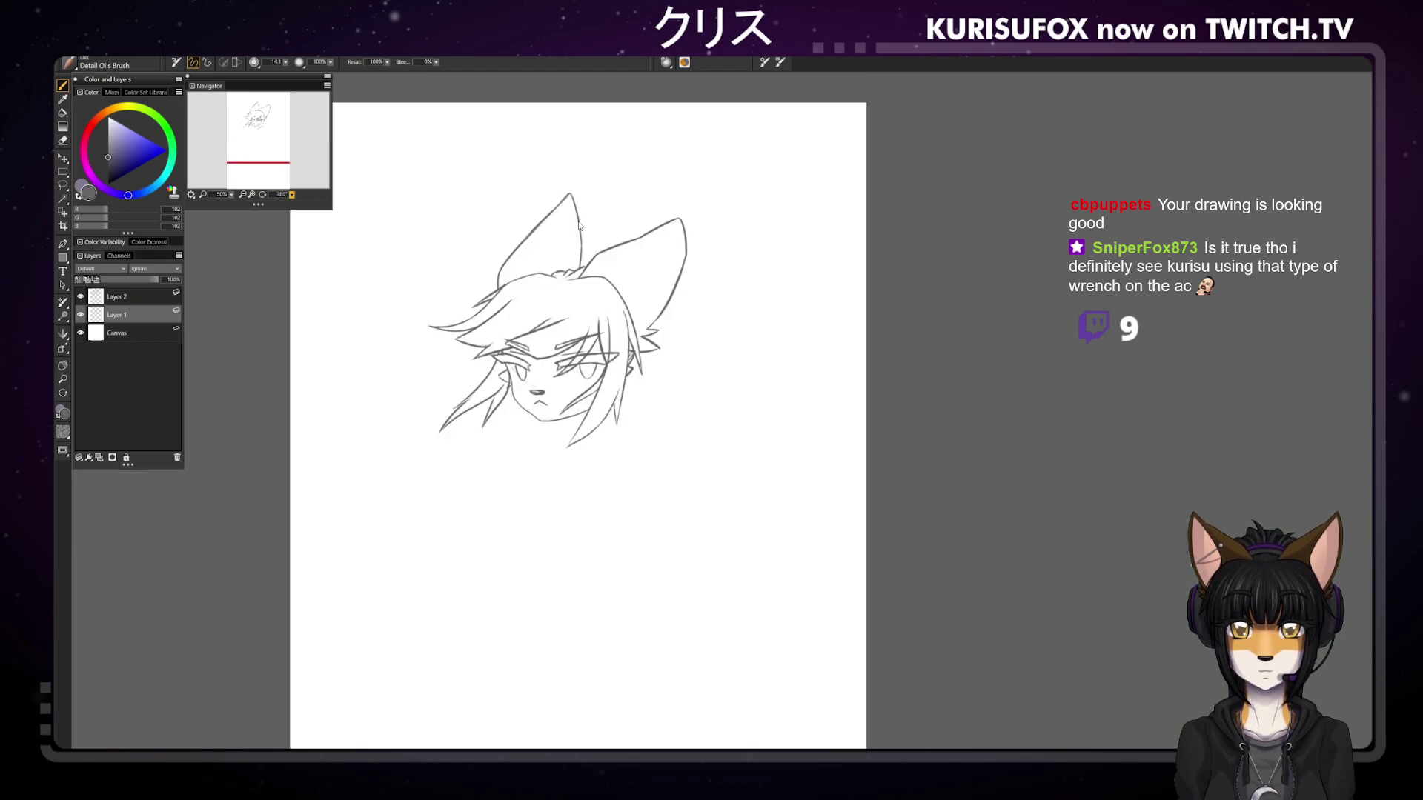
pyautogui.hotkey('ctrl', '-')
pyautogui.hotkey('ctrl', '-')
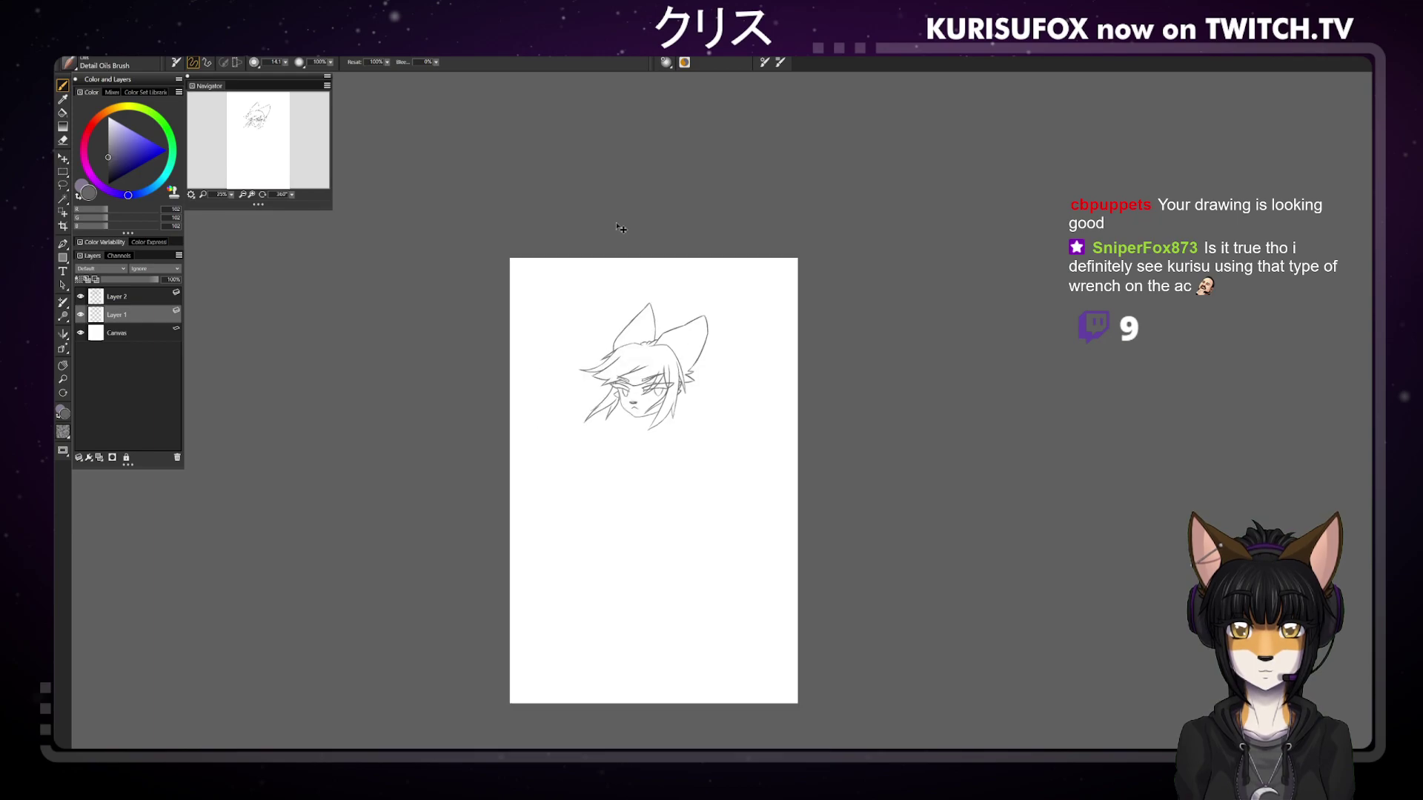
pyautogui.hotkey('ctrl', '+')
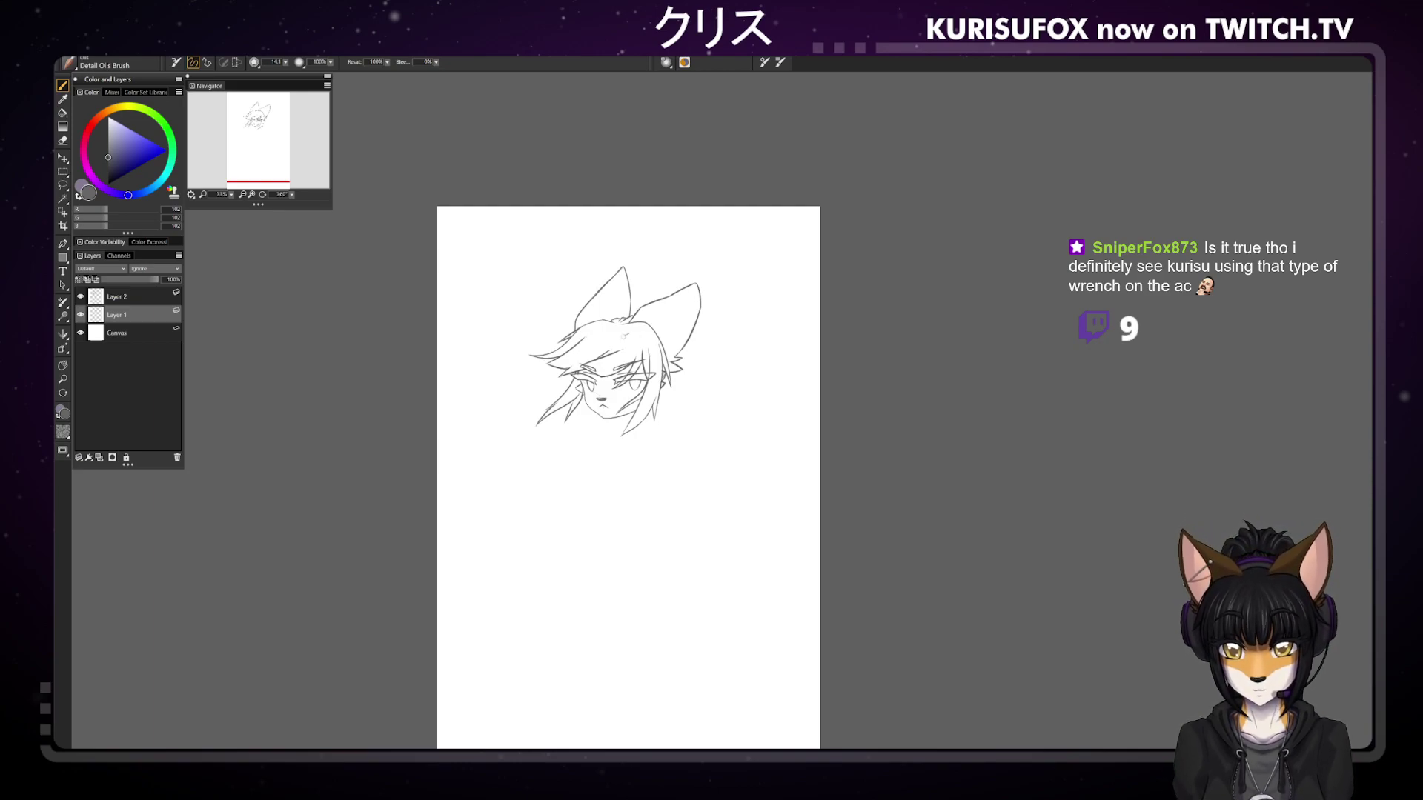
# Rework the fringe between the eyes on Layer 2 with eraser and brush, giving it a pointed tip
pyautogui.moveTo(295, 193); pyautogui.dragTo(268, 192)
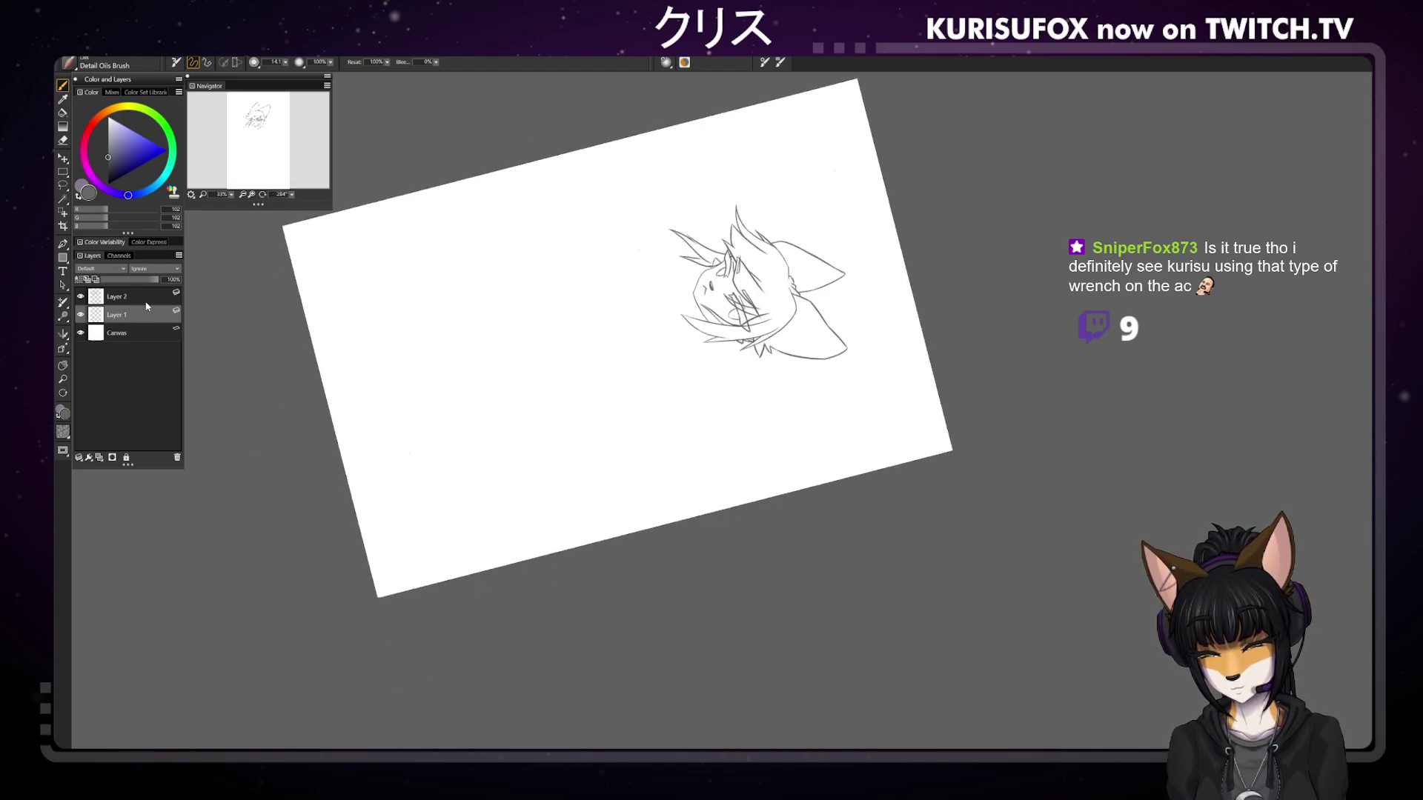
pyautogui.click(140, 300)
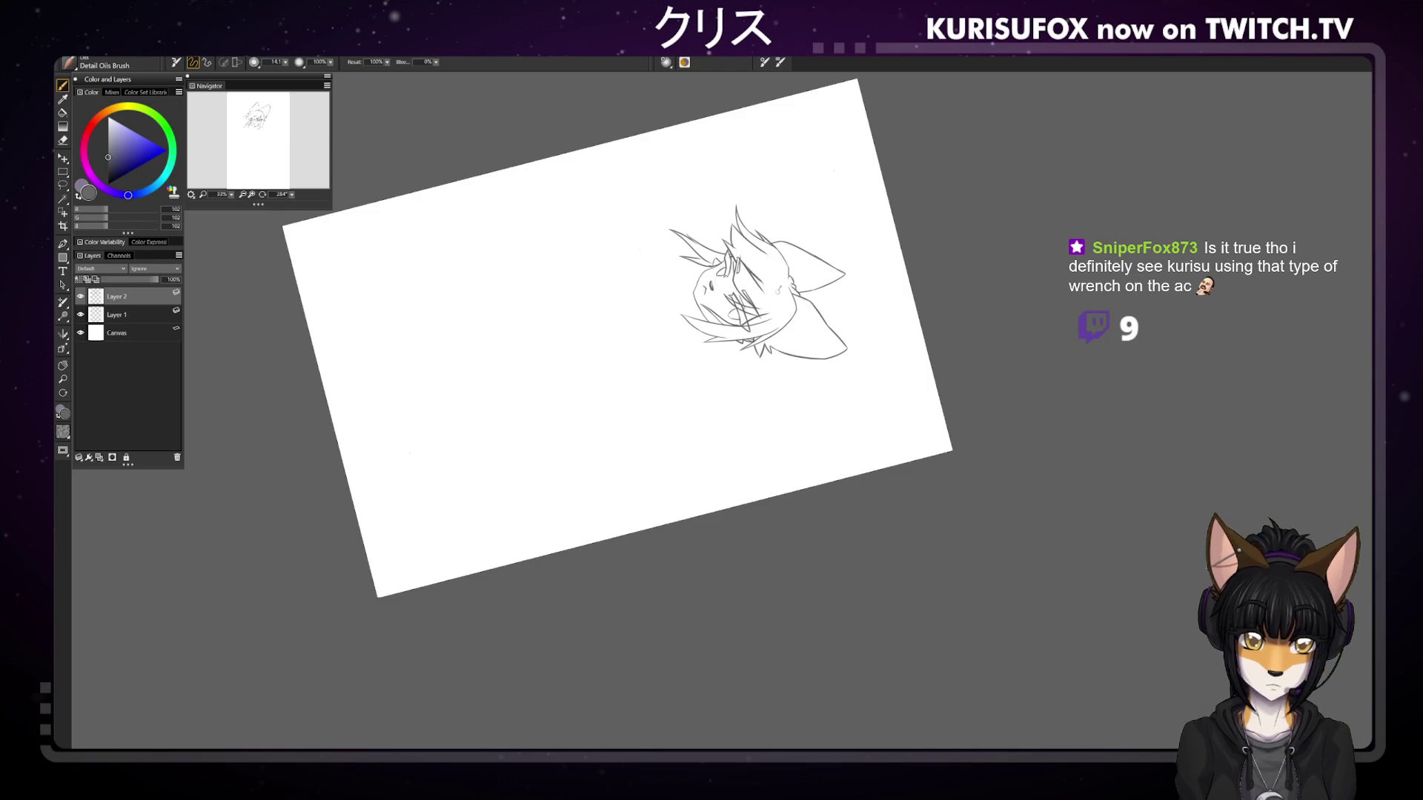
pyautogui.press('e')
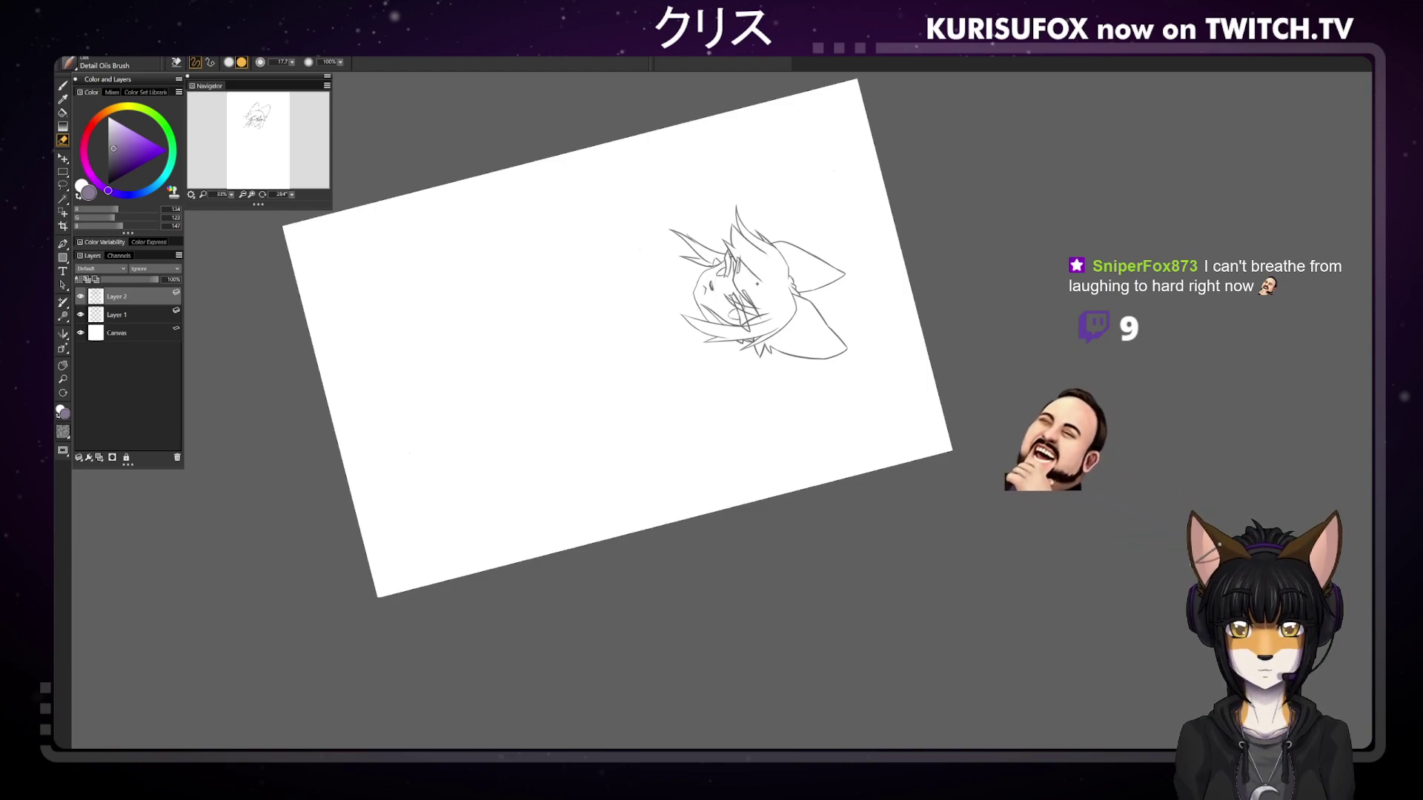
pyautogui.moveTo(740, 255); pyautogui.dragTo(736, 282)
pyautogui.press('b')
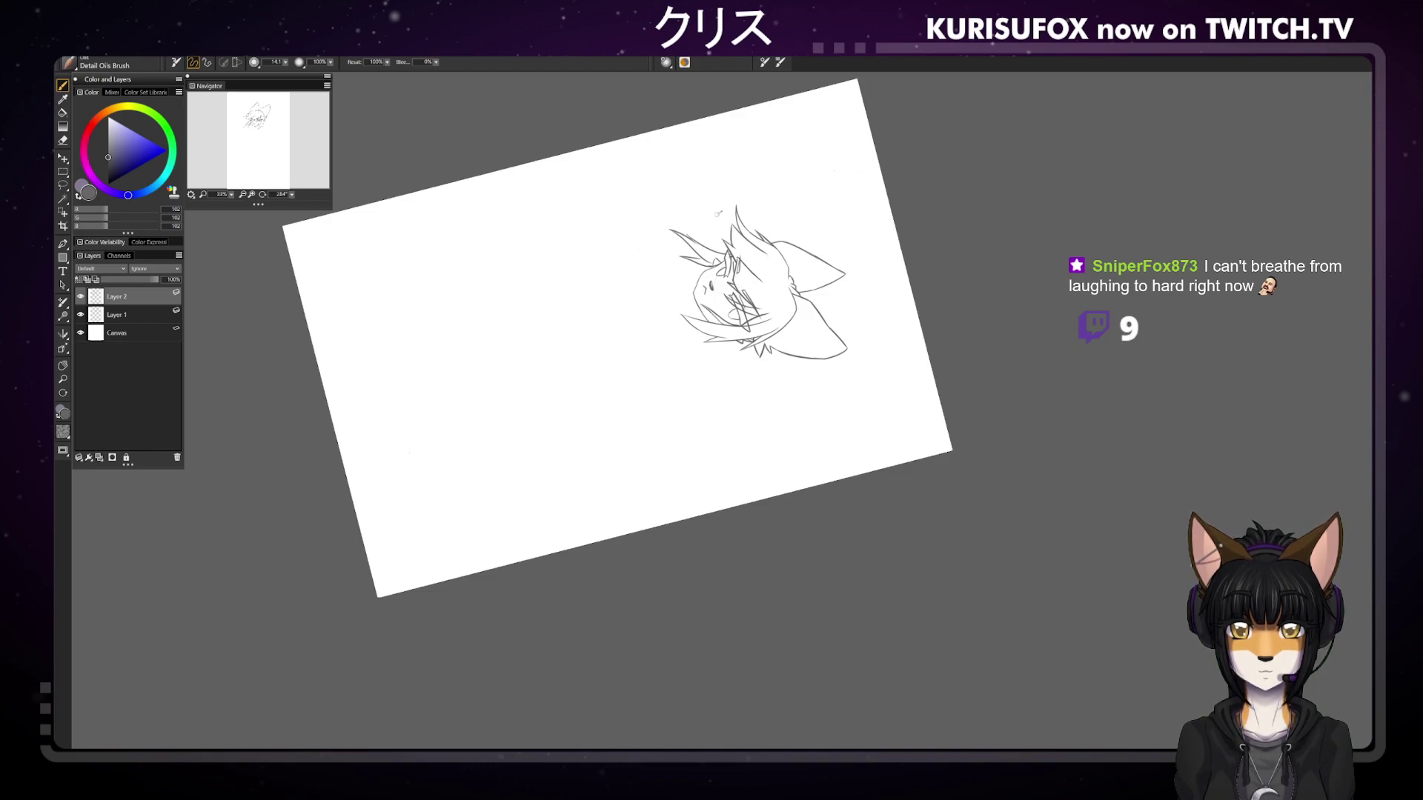
pyautogui.press('n')
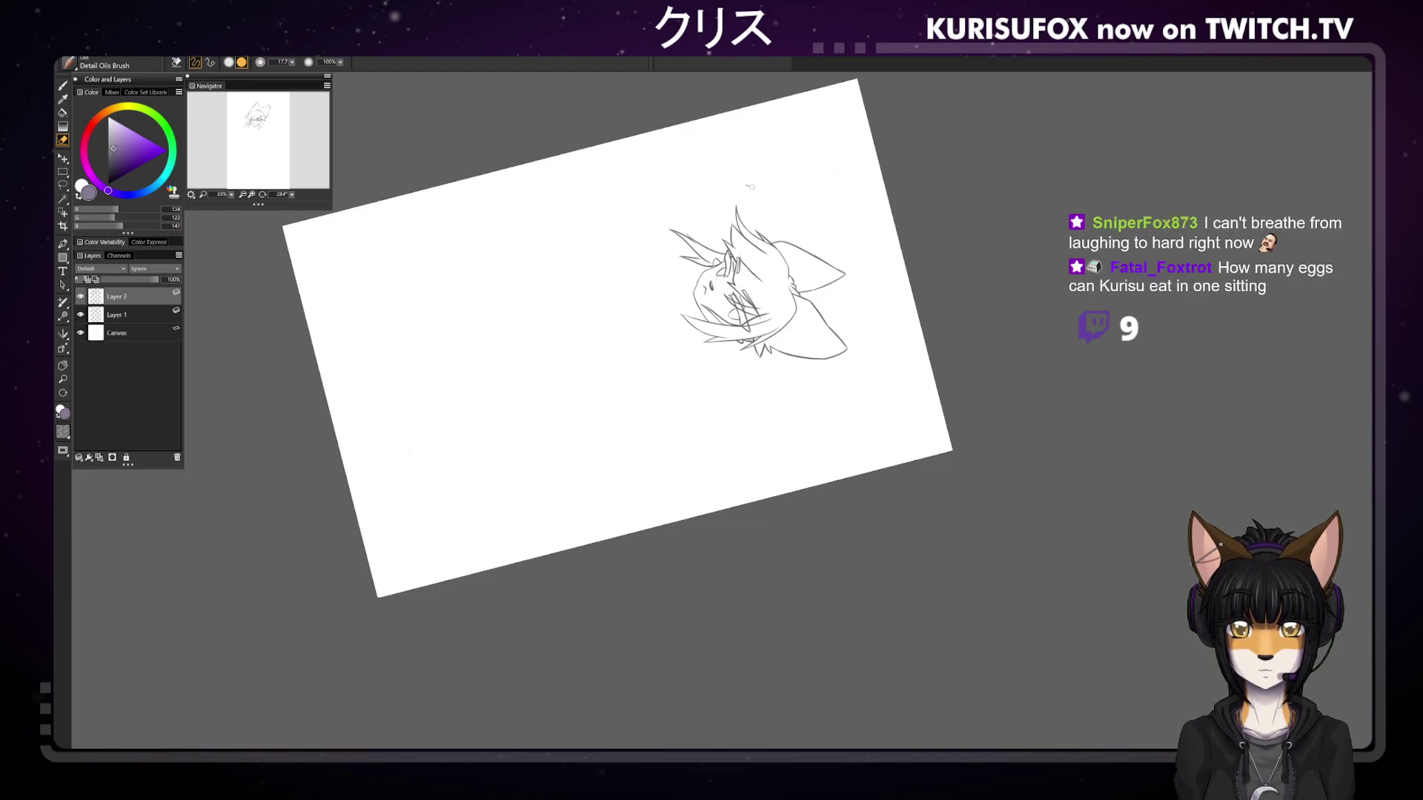
pyautogui.press('b')
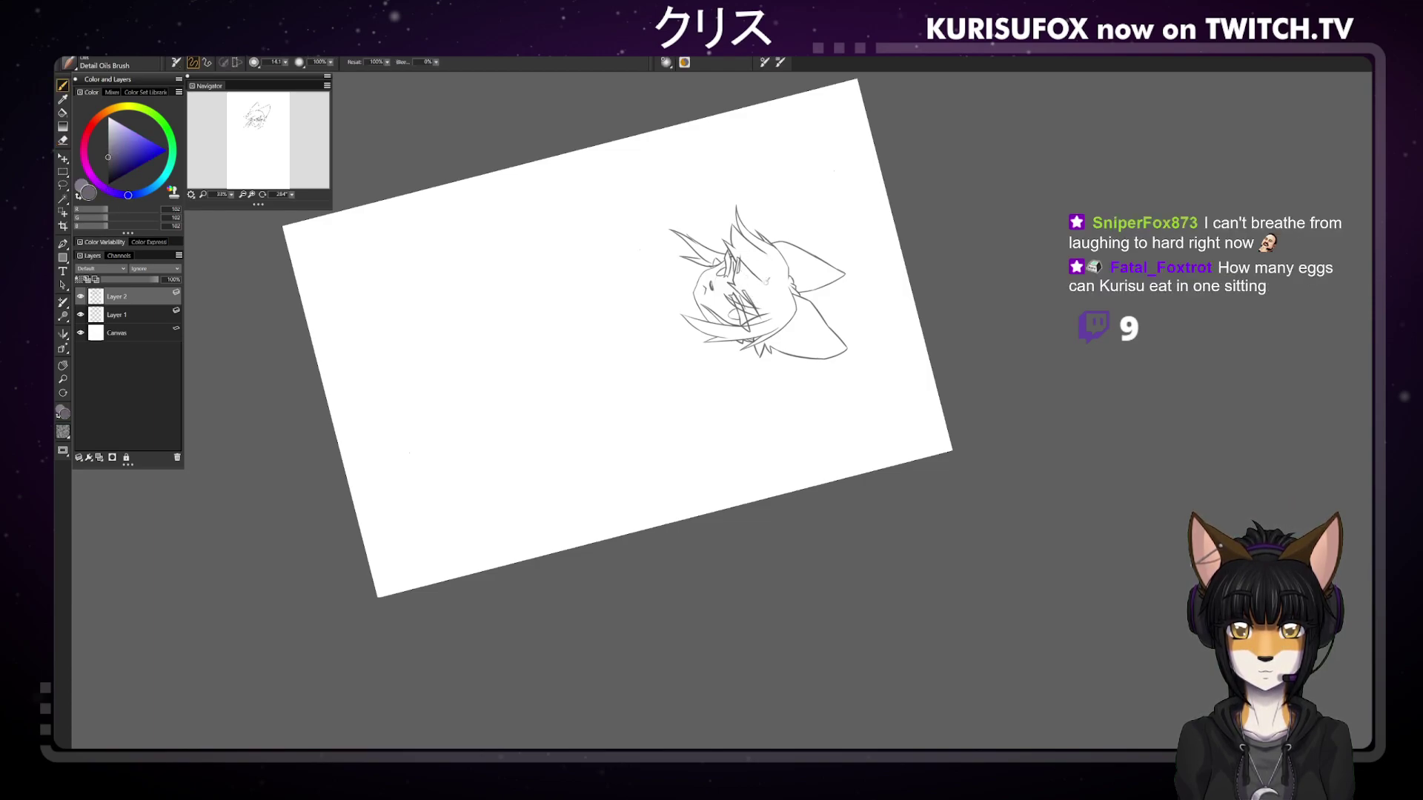
pyautogui.moveTo(291, 195); pyautogui.dragTo(371, 194)
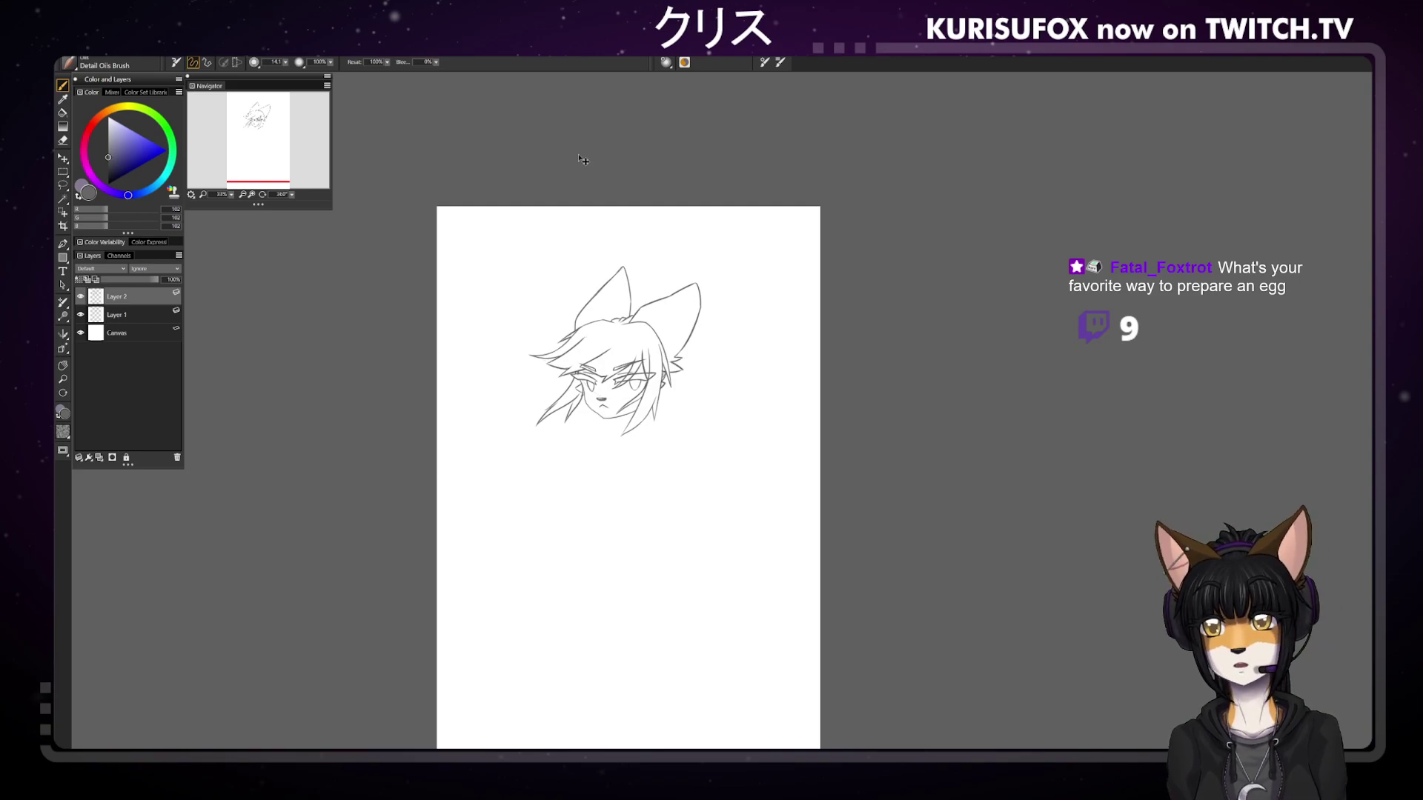
pyautogui.hotkey('ctrl', '+')
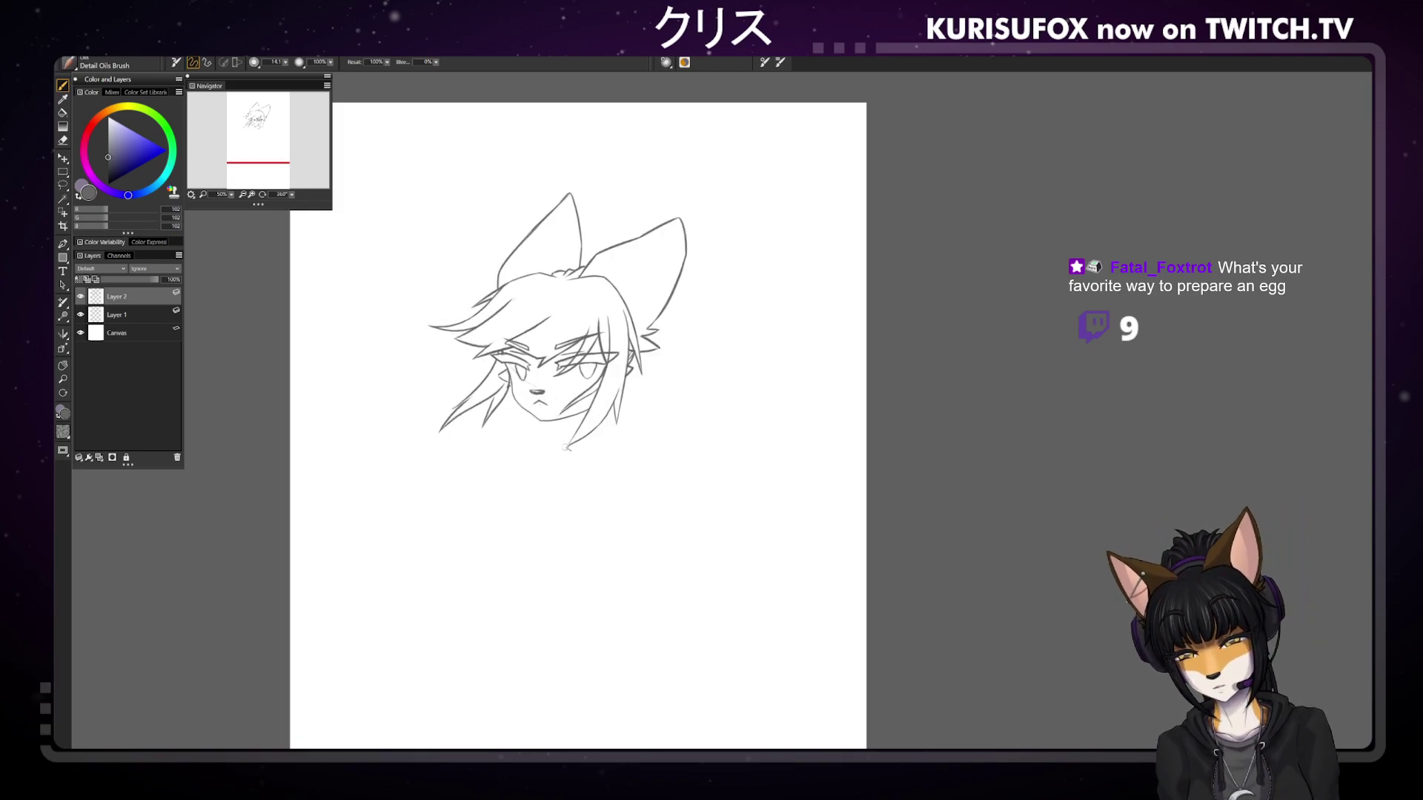
# Redraw the pointed lower tip of the long side lock beside the right cheek
pyautogui.hotkey('ctrl', 'z')
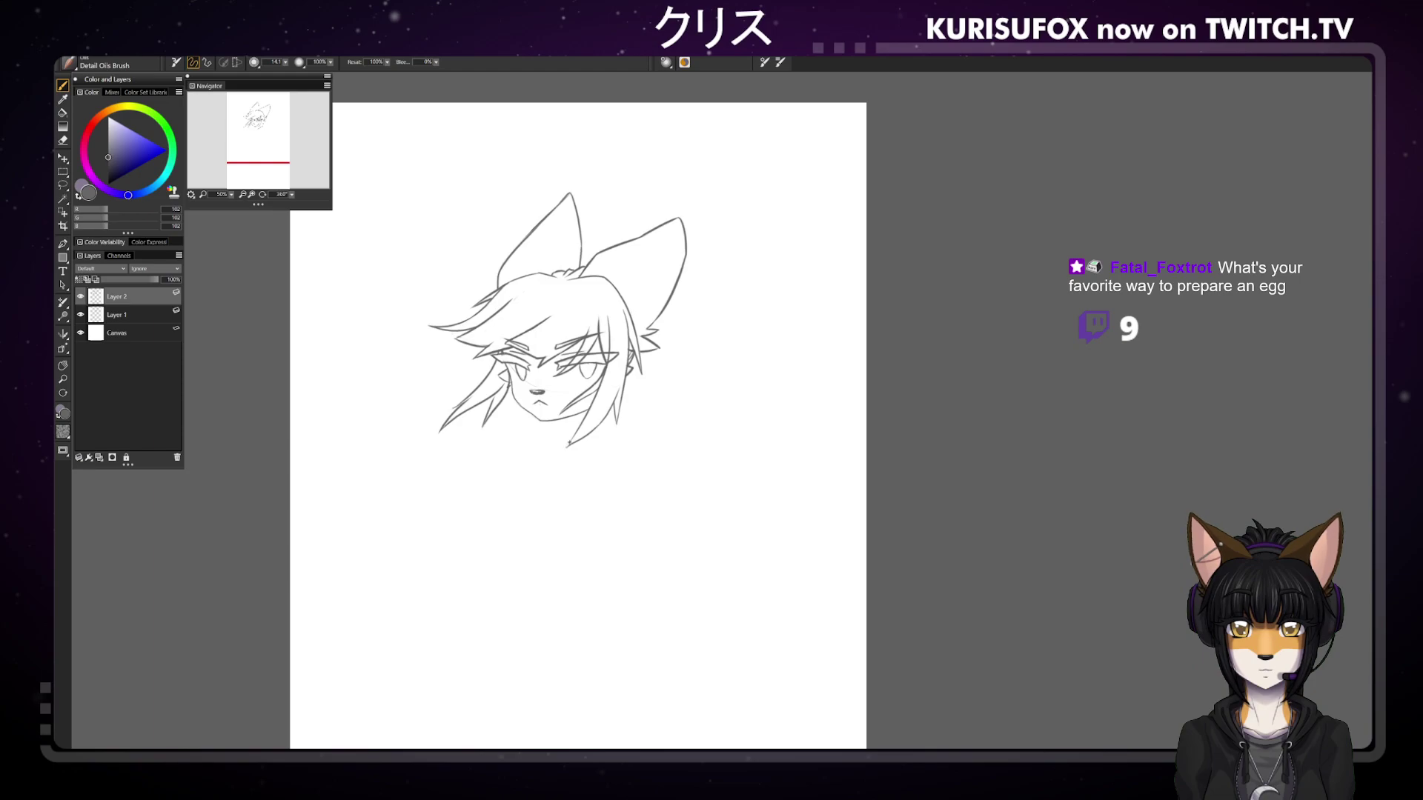
pyautogui.hotkey('ctrl', 'z')
pyautogui.moveTo(579, 428); pyautogui.dragTo(566, 448)
pyautogui.hotkey('ctrl', 'z')
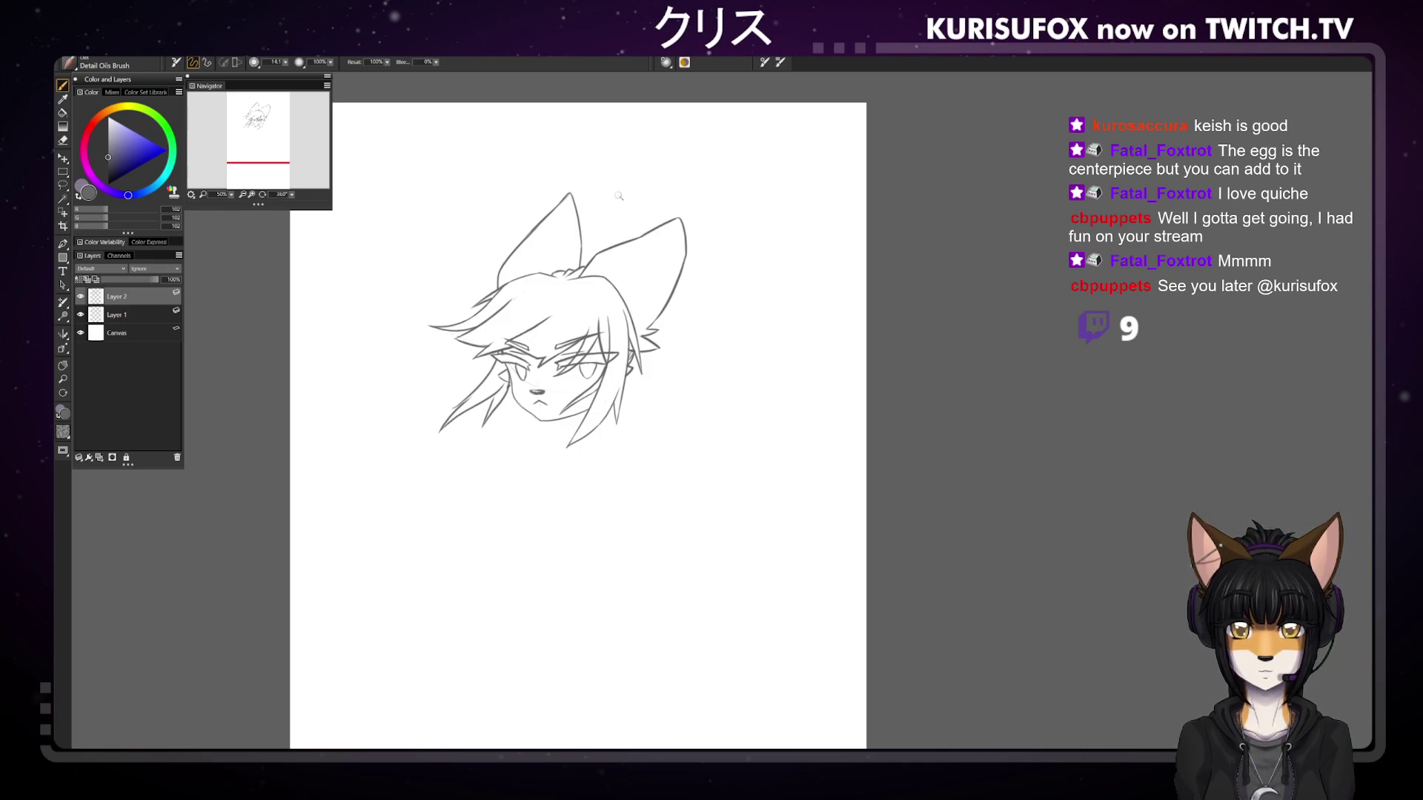
pyautogui.hotkey('ctrl', '-')
pyautogui.hotkey('ctrl', '-')
pyautogui.hotkey('ctrl', '-')
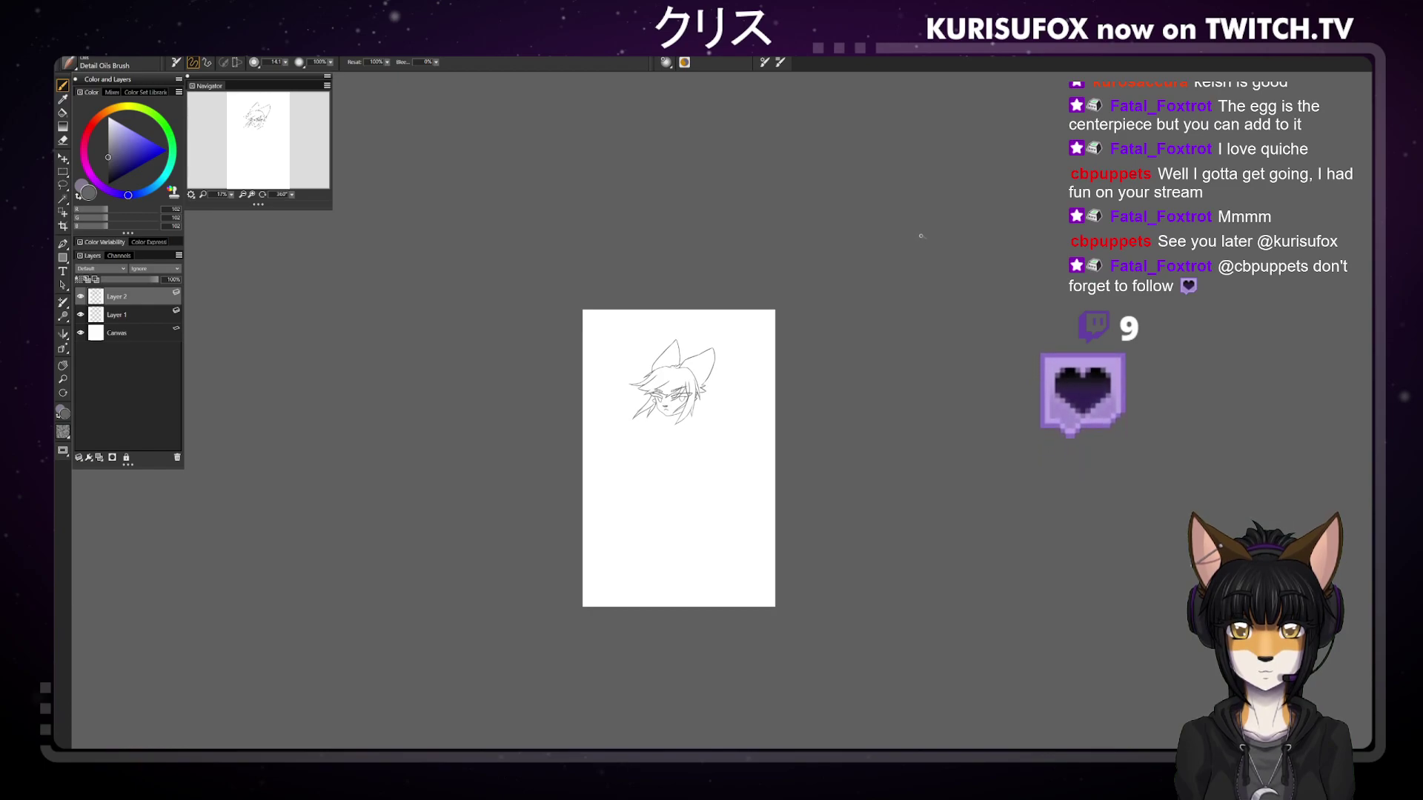
pyautogui.hotkey('ctrl', '+')
pyautogui.hotkey('ctrl', '+')
pyautogui.hotkey('ctrl', '+')
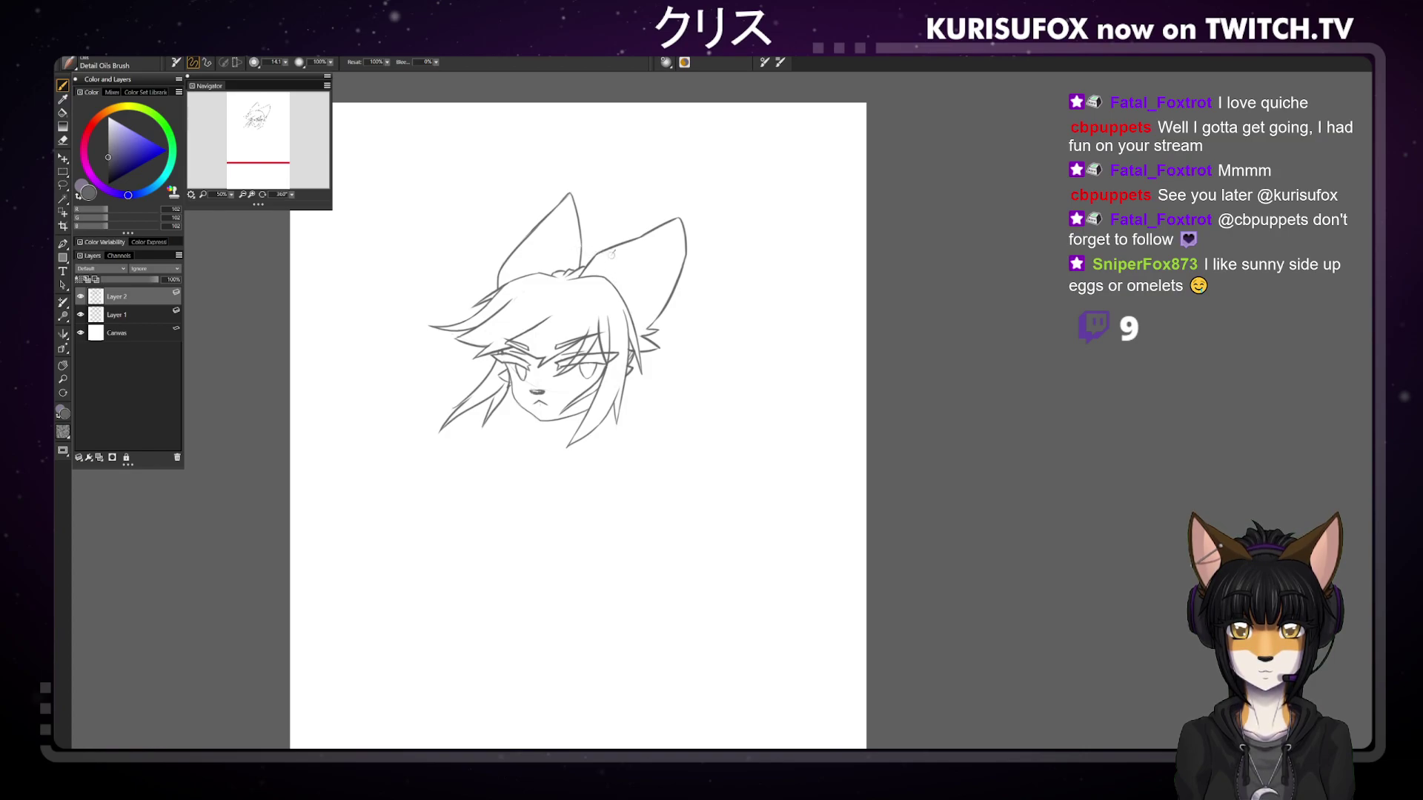
# Draw the top edge of a raised ponytail behind the ears, curling to a pointed tip above and left of the left ear
pyautogui.moveTo(631, 261)
pyautogui.mouseDown()
pyautogui.moveTo(582, 227)
pyautogui.moveTo(608, 232)
pyautogui.moveTo(495, 211)
pyautogui.mouseUp()
pyautogui.hotkey('ctrl', 'z')
pyautogui.moveTo(587, 230); pyautogui.dragTo(459, 220)
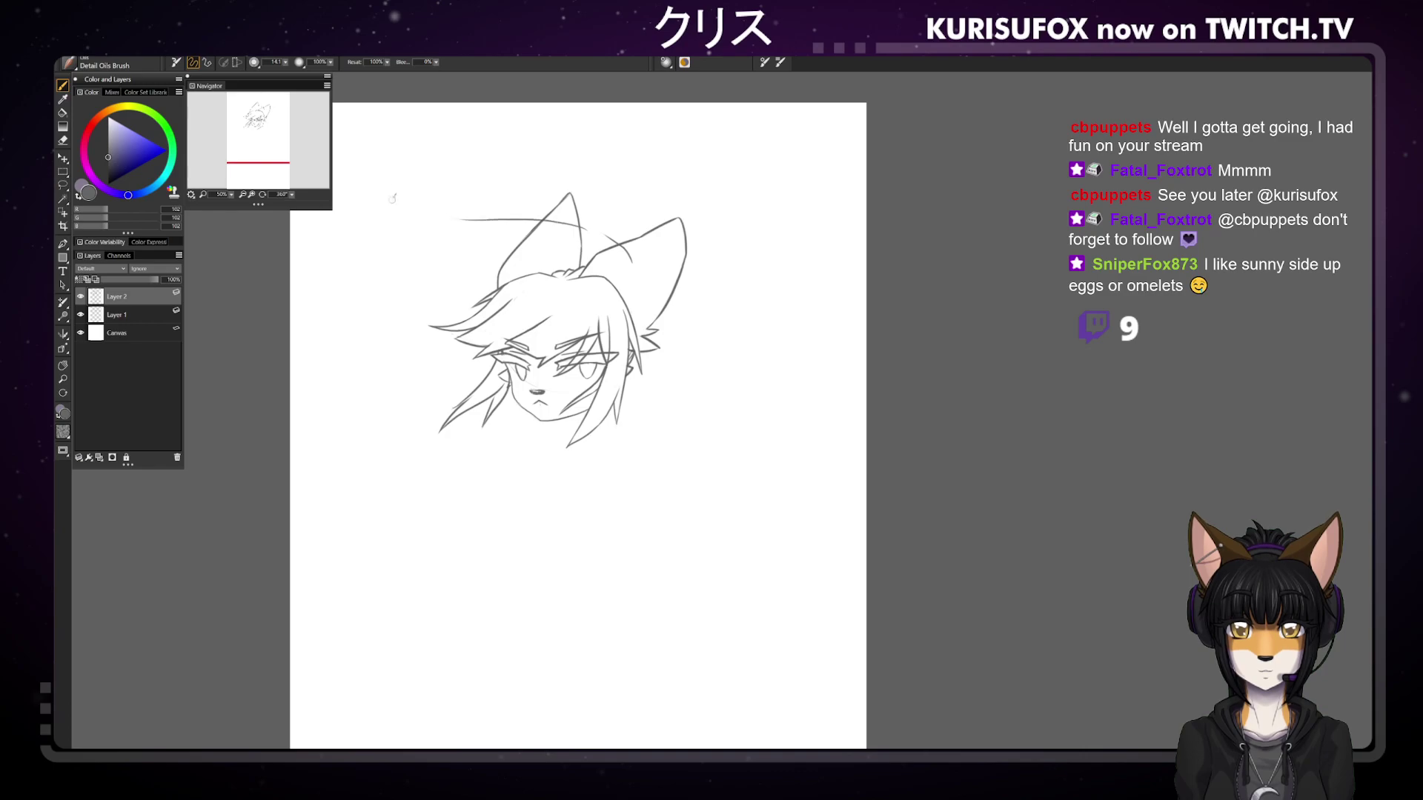
pyautogui.hotkey('ctrl', 'z')
pyautogui.moveTo(570, 225)
pyautogui.mouseDown()
pyautogui.moveTo(473, 210)
pyautogui.moveTo(593, 232)
pyautogui.mouseUp()
pyautogui.hotkey('ctrl', 'z')
pyautogui.hotkey('ctrl', 'z')
pyautogui.moveTo(507, 210)
pyautogui.mouseDown()
pyautogui.moveTo(587, 227)
pyautogui.moveTo(497, 171)
pyautogui.moveTo(512, 194)
pyautogui.moveTo(512, 182)
pyautogui.moveTo(482, 206)
pyautogui.moveTo(485, 243)
pyautogui.mouseUp()
pyautogui.hotkey('ctrl', 'z')
pyautogui.hotkey('ctrl', 'z')
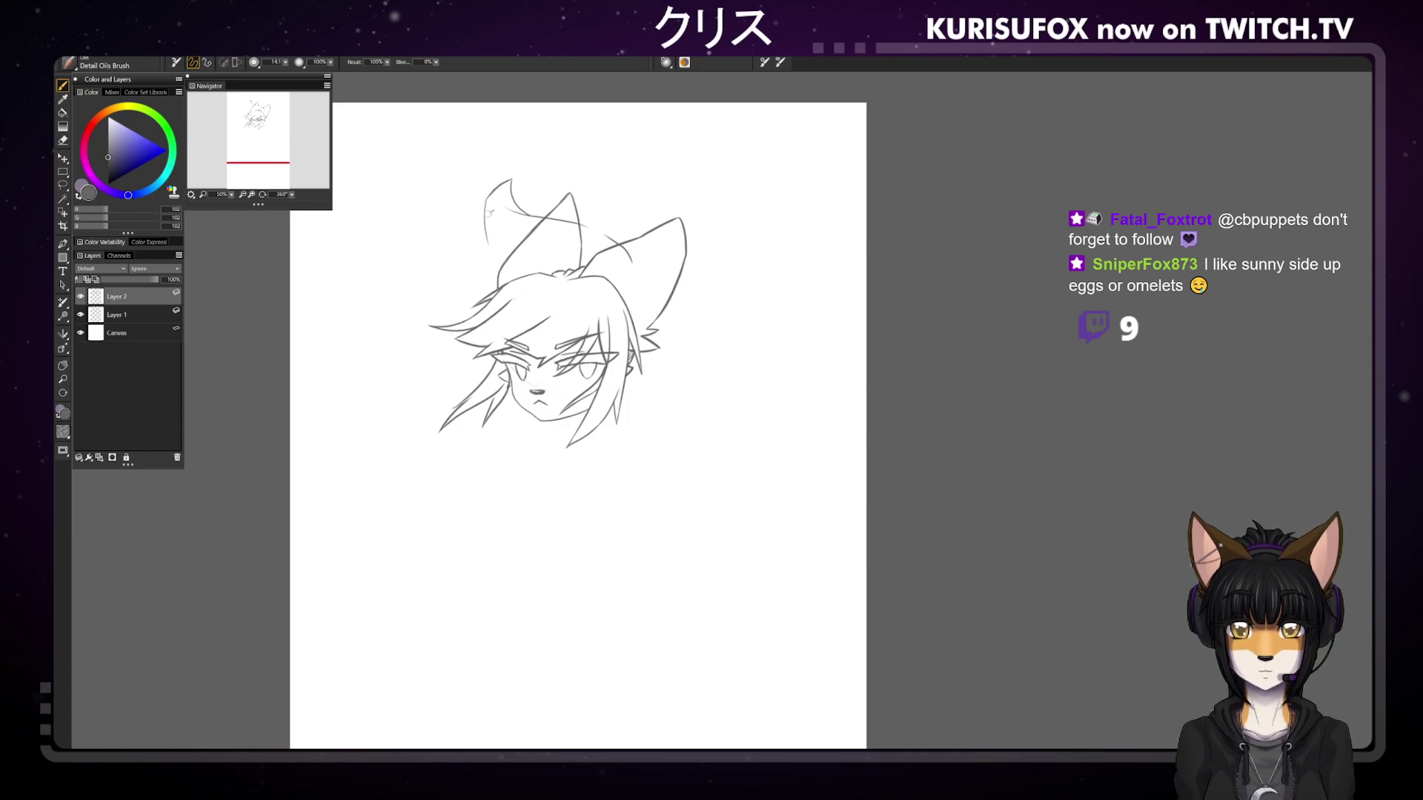
pyautogui.hotkey('ctrl', 'z')
pyautogui.moveTo(489, 185); pyautogui.dragTo(487, 256)
# Draw the ponytail's lower edge down to the base of the left ear and add small pointed strands at its end
pyautogui.moveTo(441, 225); pyautogui.dragTo(498, 280)
pyautogui.hotkey('ctrl', 'z')
pyautogui.moveTo(447, 221)
pyautogui.mouseDown()
pyautogui.moveTo(471, 257)
pyautogui.moveTo(506, 279)
pyautogui.mouseUp()
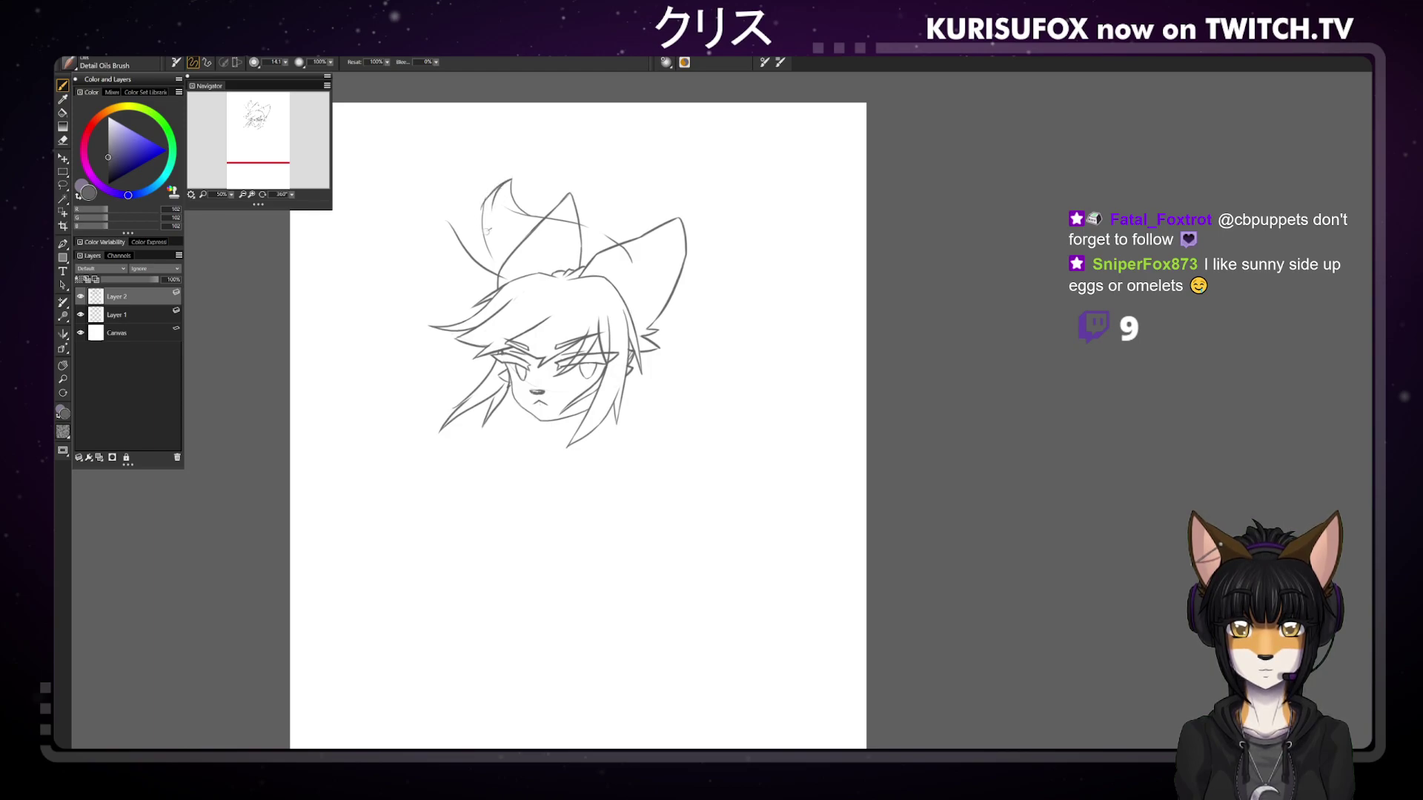
pyautogui.moveTo(530, 215); pyautogui.dragTo(521, 191)
pyautogui.hotkey('ctrl', 'z')
pyautogui.hotkey('ctrl', 'z')
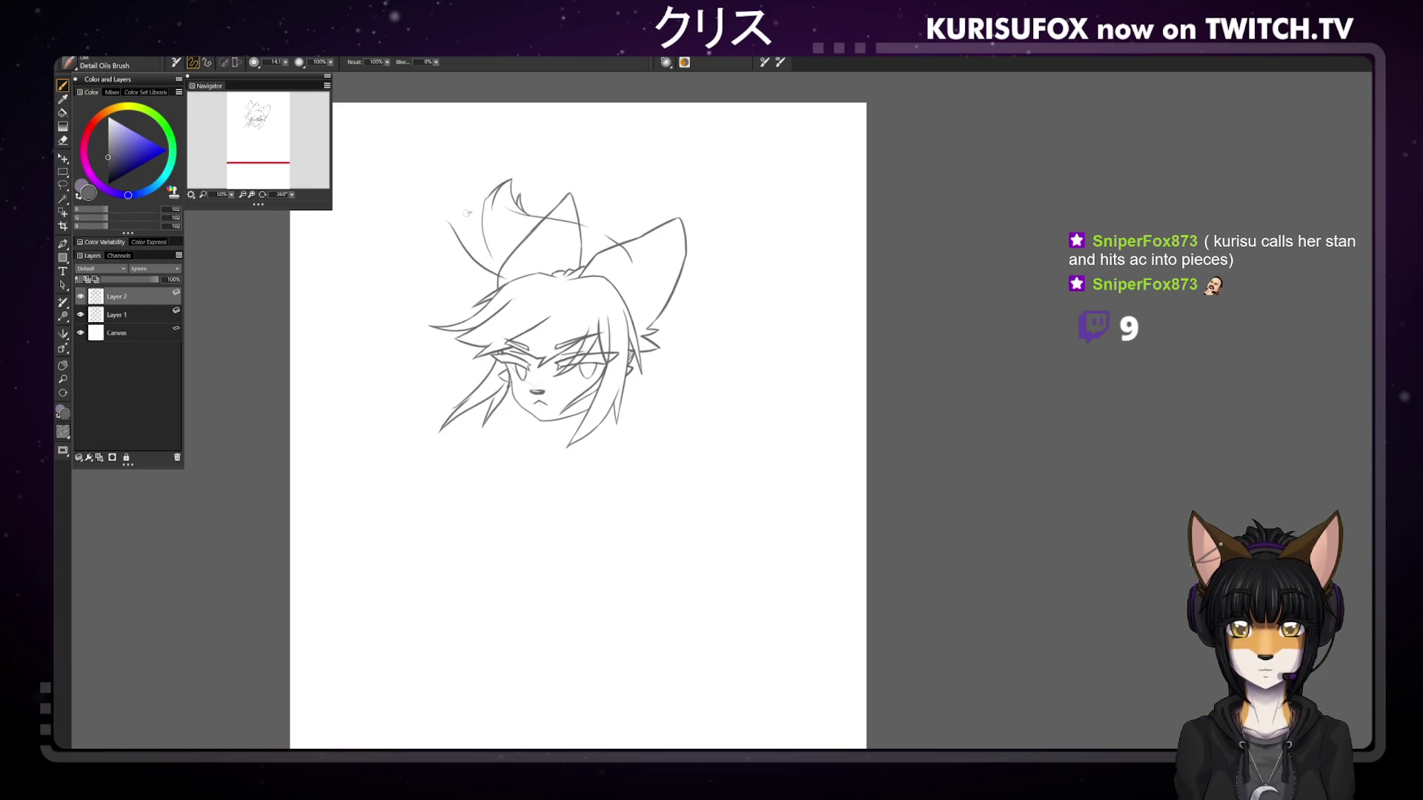
pyautogui.moveTo(448, 222); pyautogui.dragTo(489, 260)
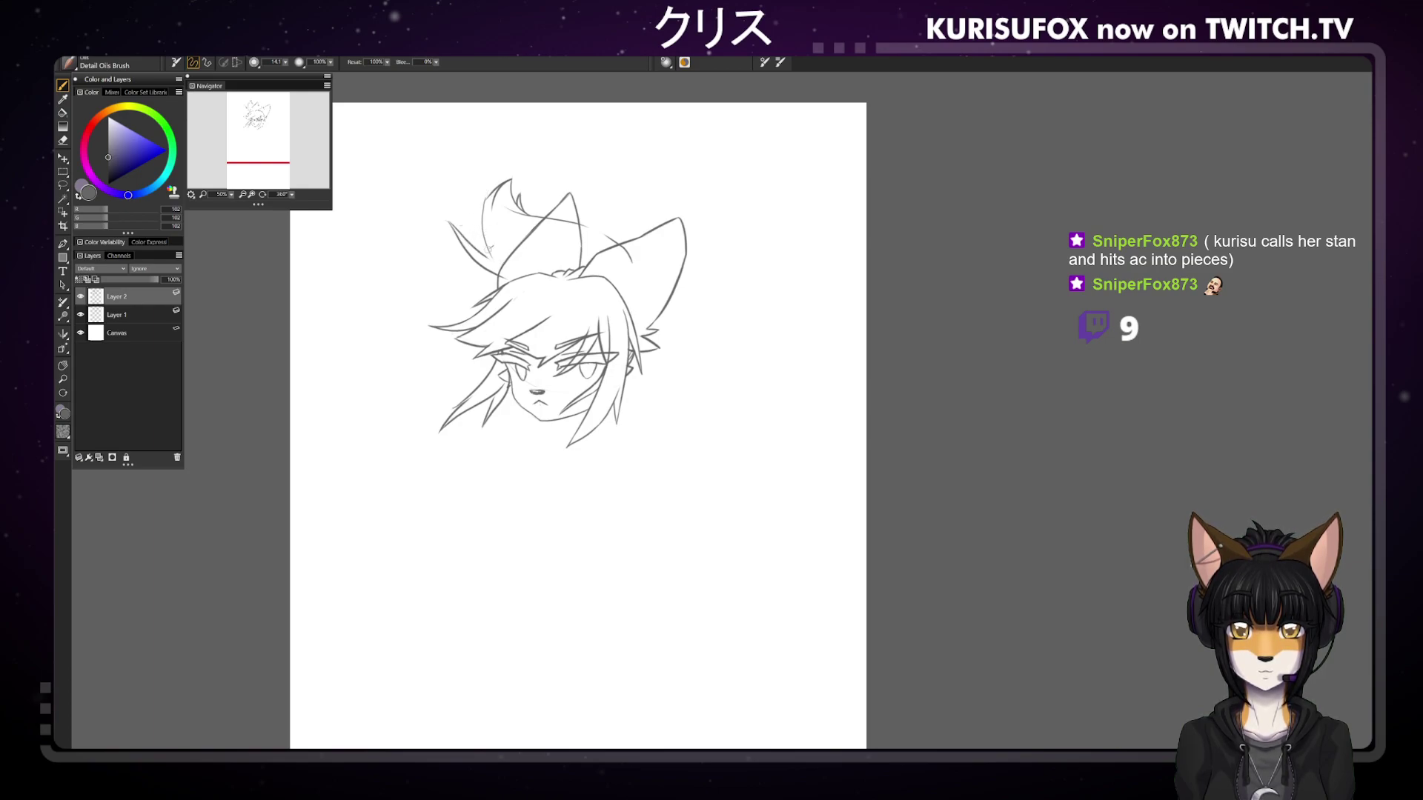
# Draw a narrow pointed middle strand between the upper and lower tips of the ponytail
pyautogui.moveTo(472, 182); pyautogui.dragTo(485, 246)
pyautogui.hotkey('ctrl', 'z')
pyautogui.moveTo(472, 187); pyautogui.dragTo(491, 259)
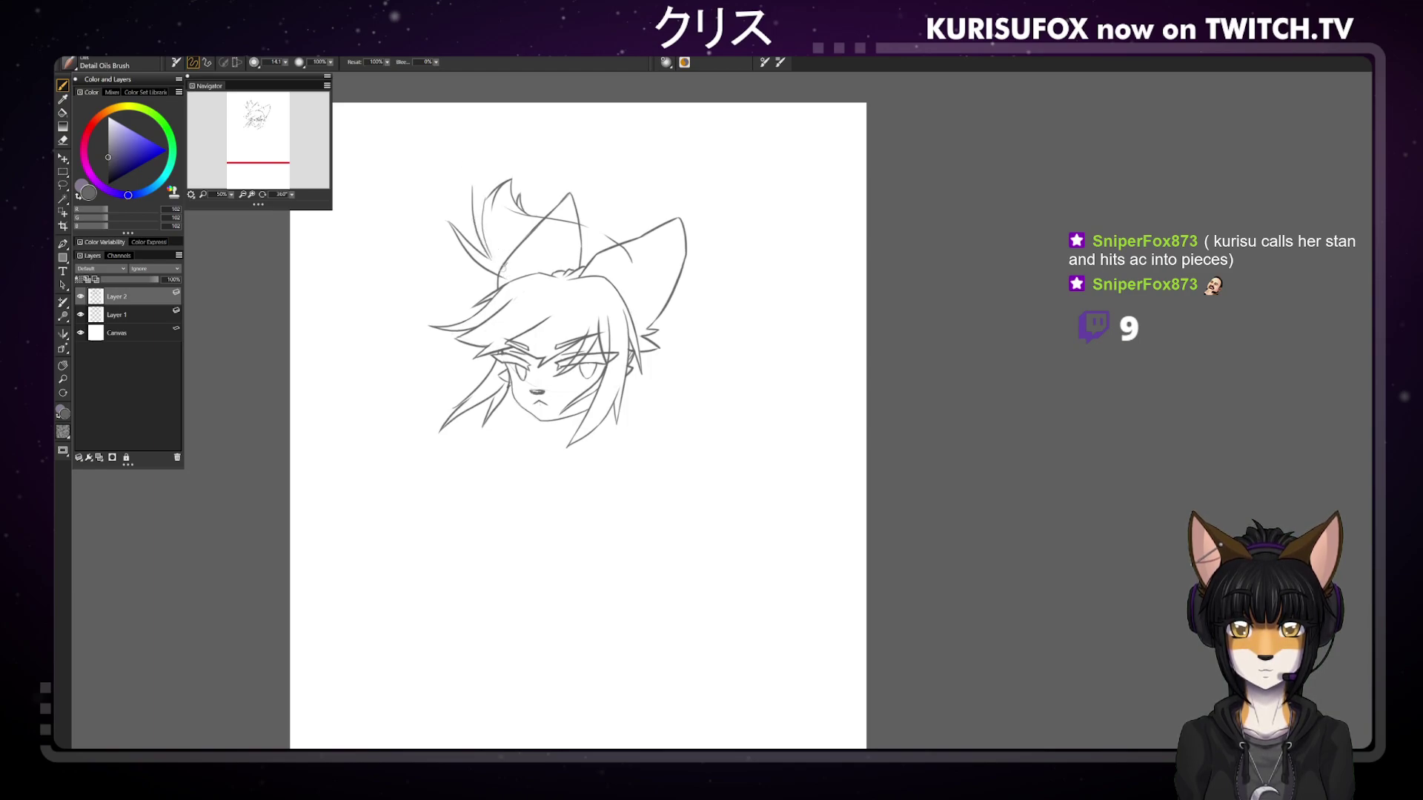
pyautogui.hotkey('ctrl', 'z')
pyautogui.moveTo(475, 192)
pyautogui.mouseDown()
pyautogui.moveTo(504, 267)
pyautogui.moveTo(477, 192)
pyautogui.moveTo(482, 220)
pyautogui.moveTo(490, 200)
pyautogui.moveTo(483, 222)
pyautogui.moveTo(491, 194)
pyautogui.mouseUp()
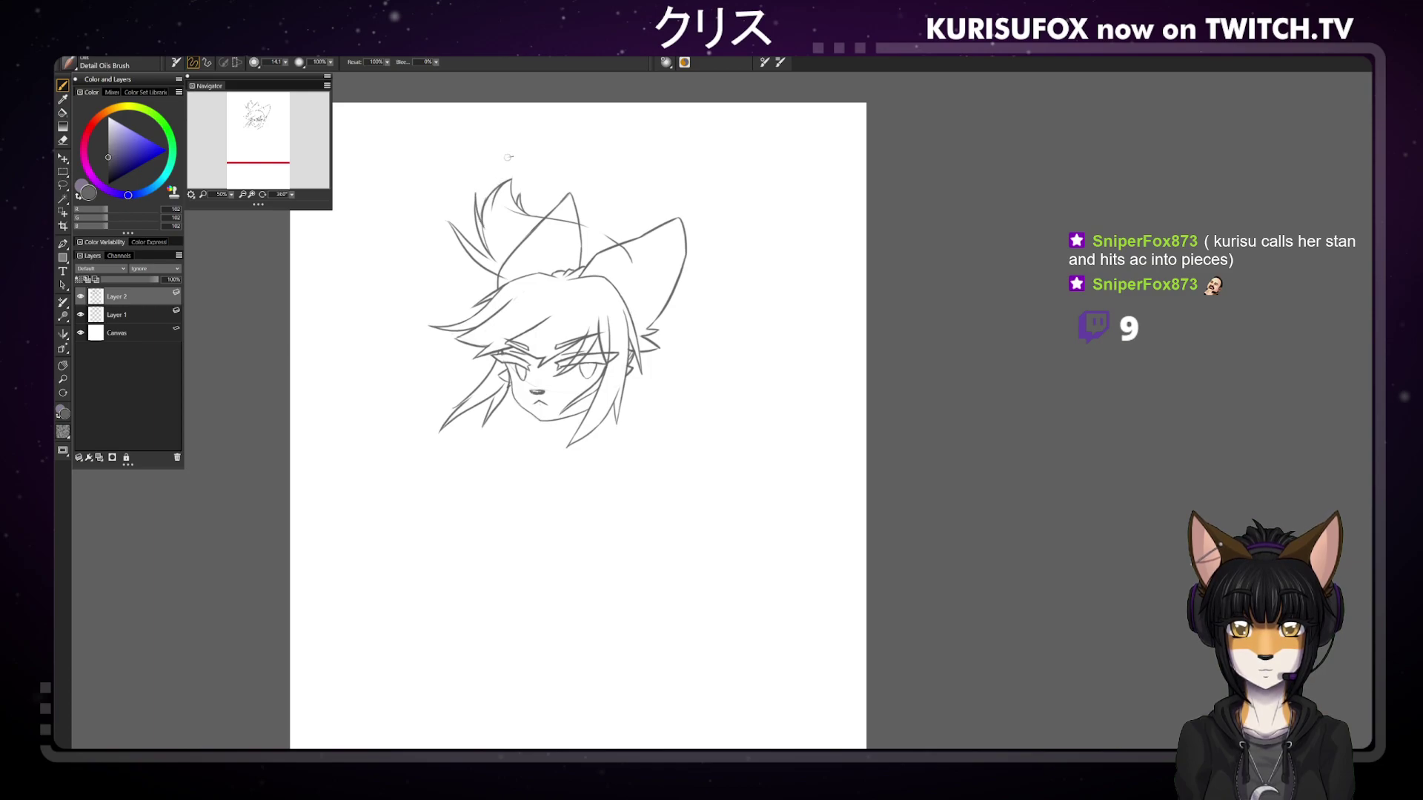
# Erase the ponytail line crossing the left ear and strengthen the lower strand where it meets the ear's base
pyautogui.press('e')
pyautogui.moveTo(481, 210); pyautogui.dragTo(492, 189)
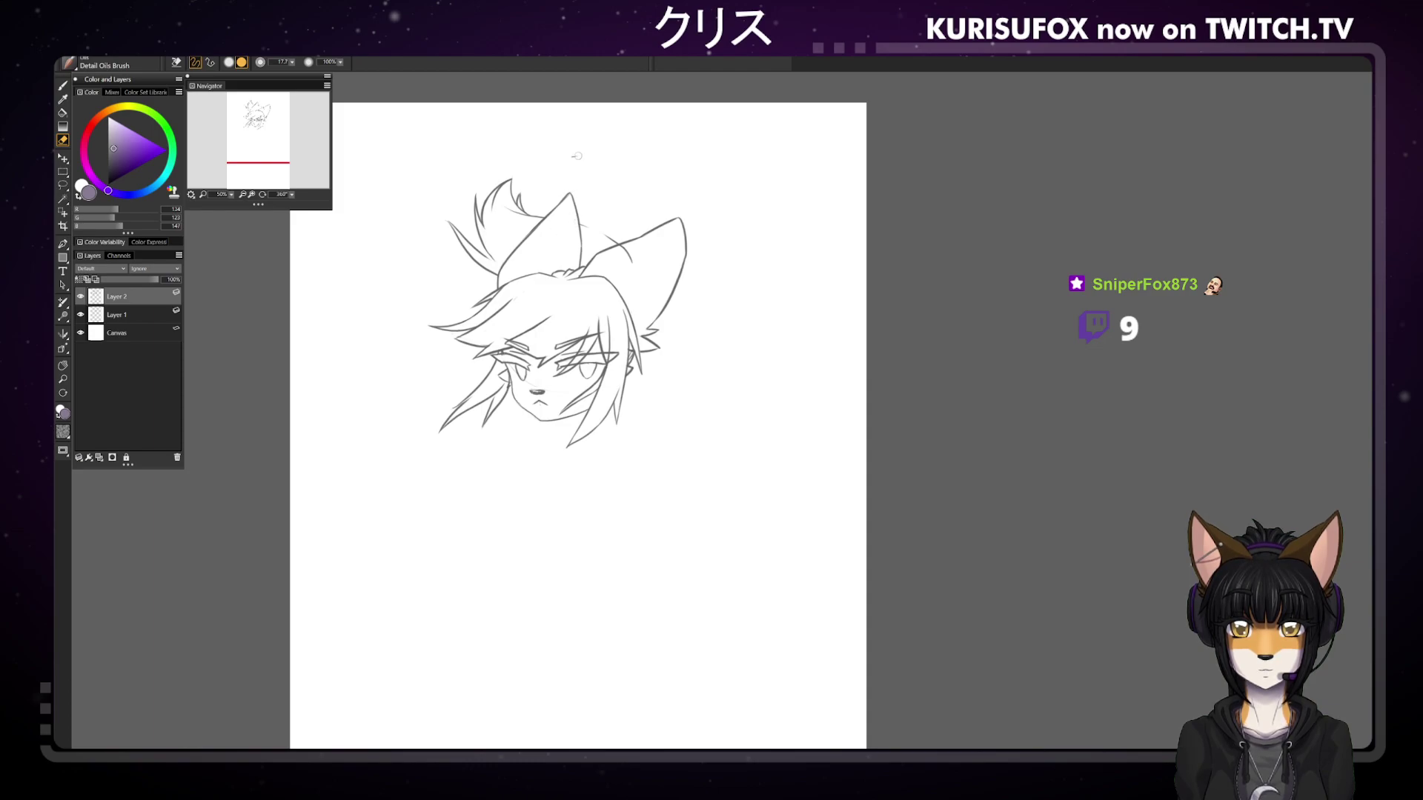
pyautogui.press('b')
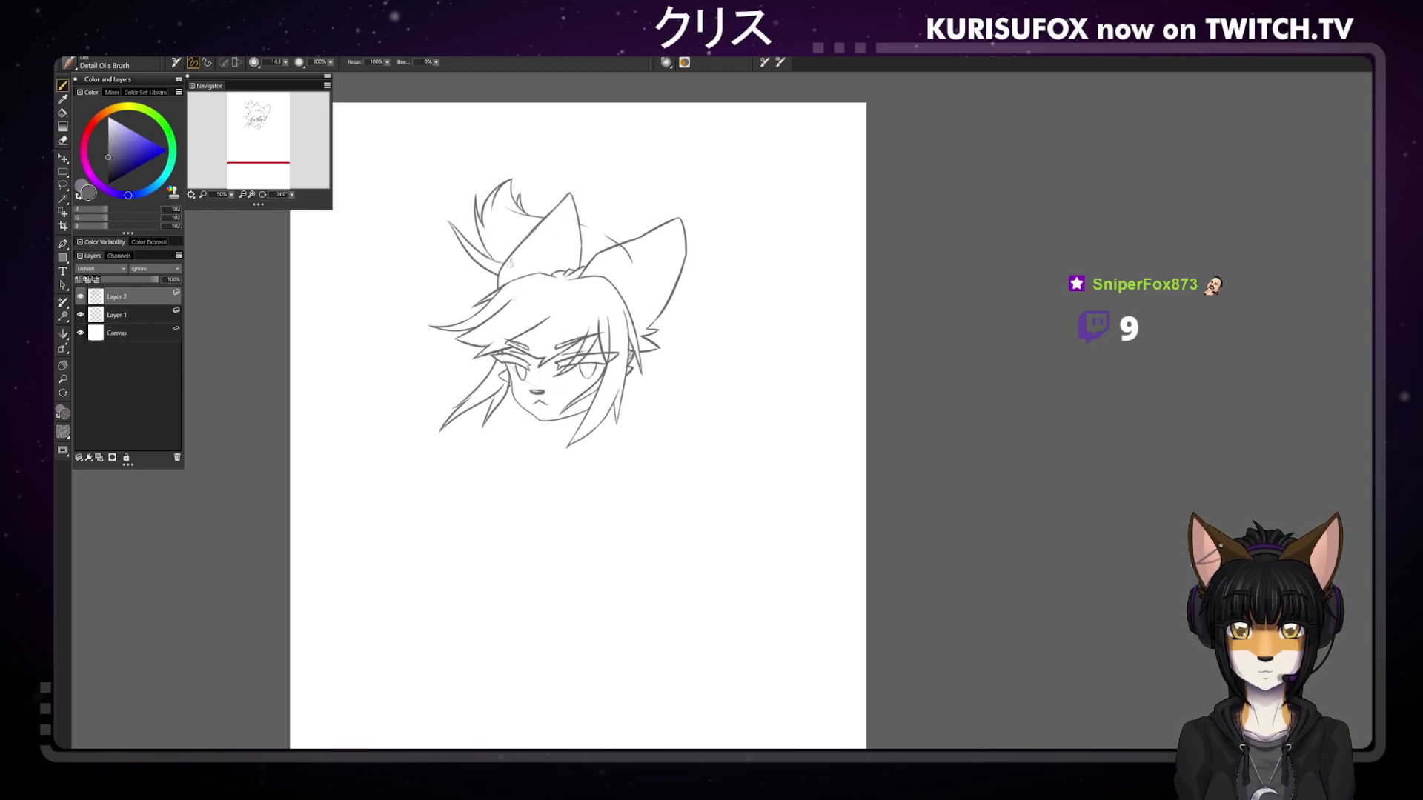
pyautogui.moveTo(486, 248); pyautogui.dragTo(506, 268)
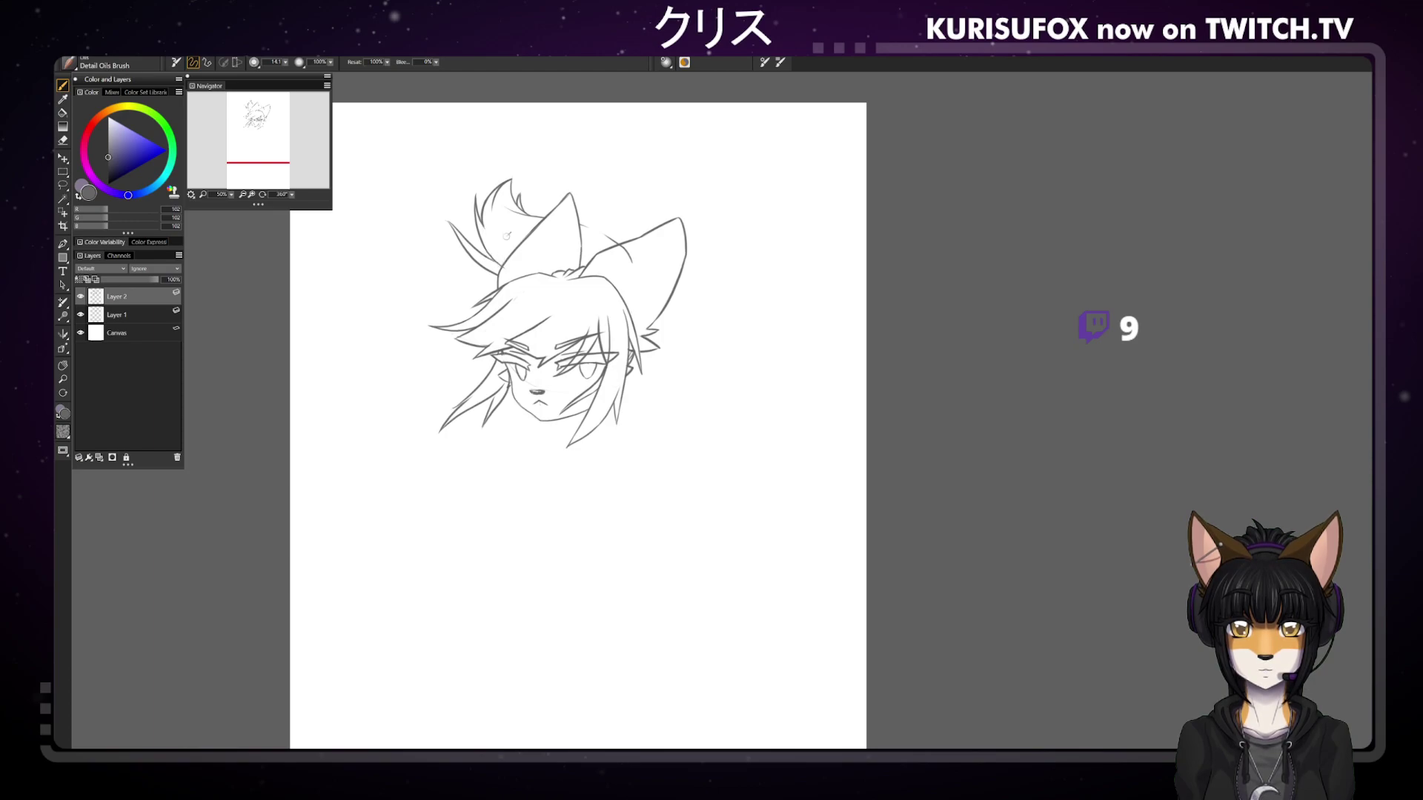
# Try a tall pointed strand on Layer 2, rising between the ears above the left ear's tip
pyautogui.press('e')
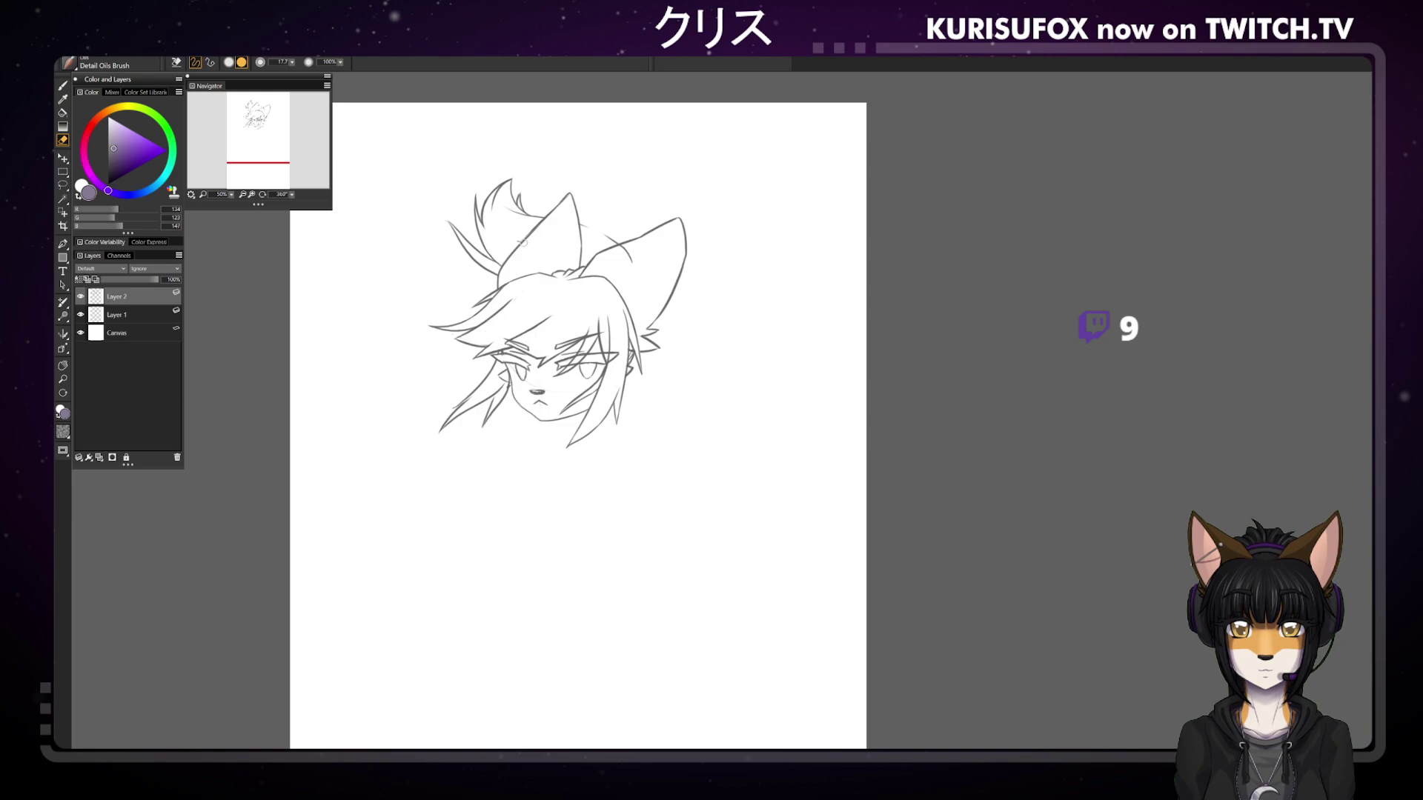
pyautogui.click(157, 311)
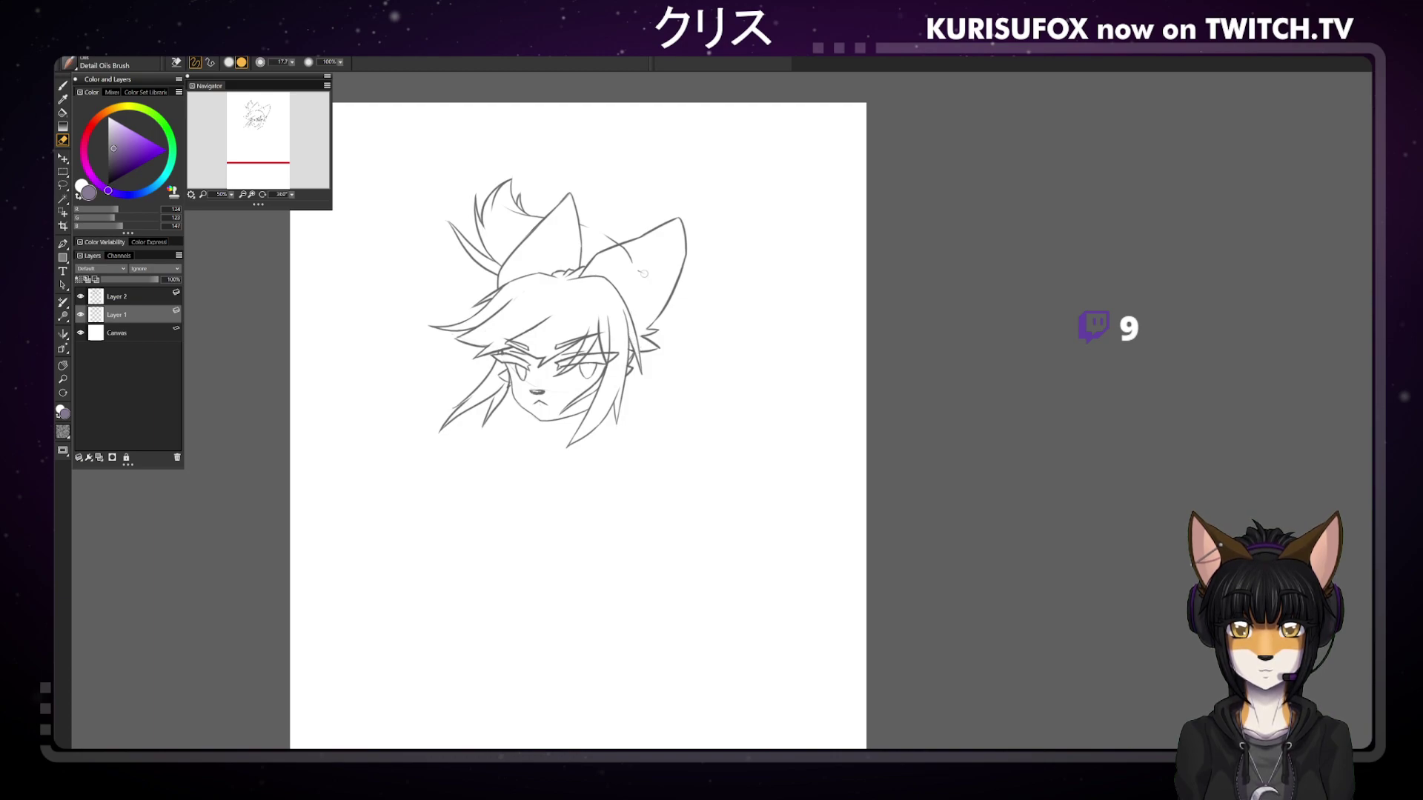
pyautogui.click(126, 298)
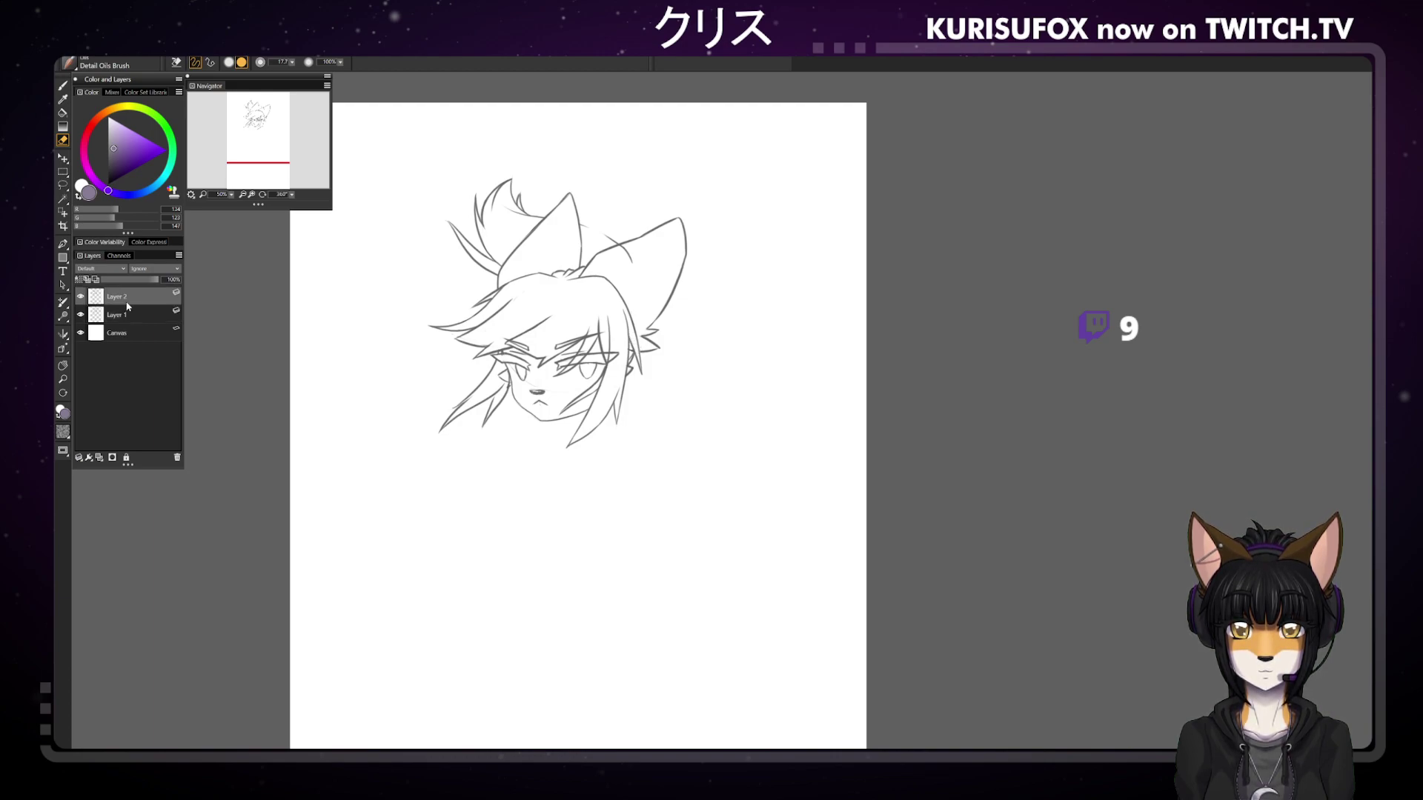
pyautogui.press('b')
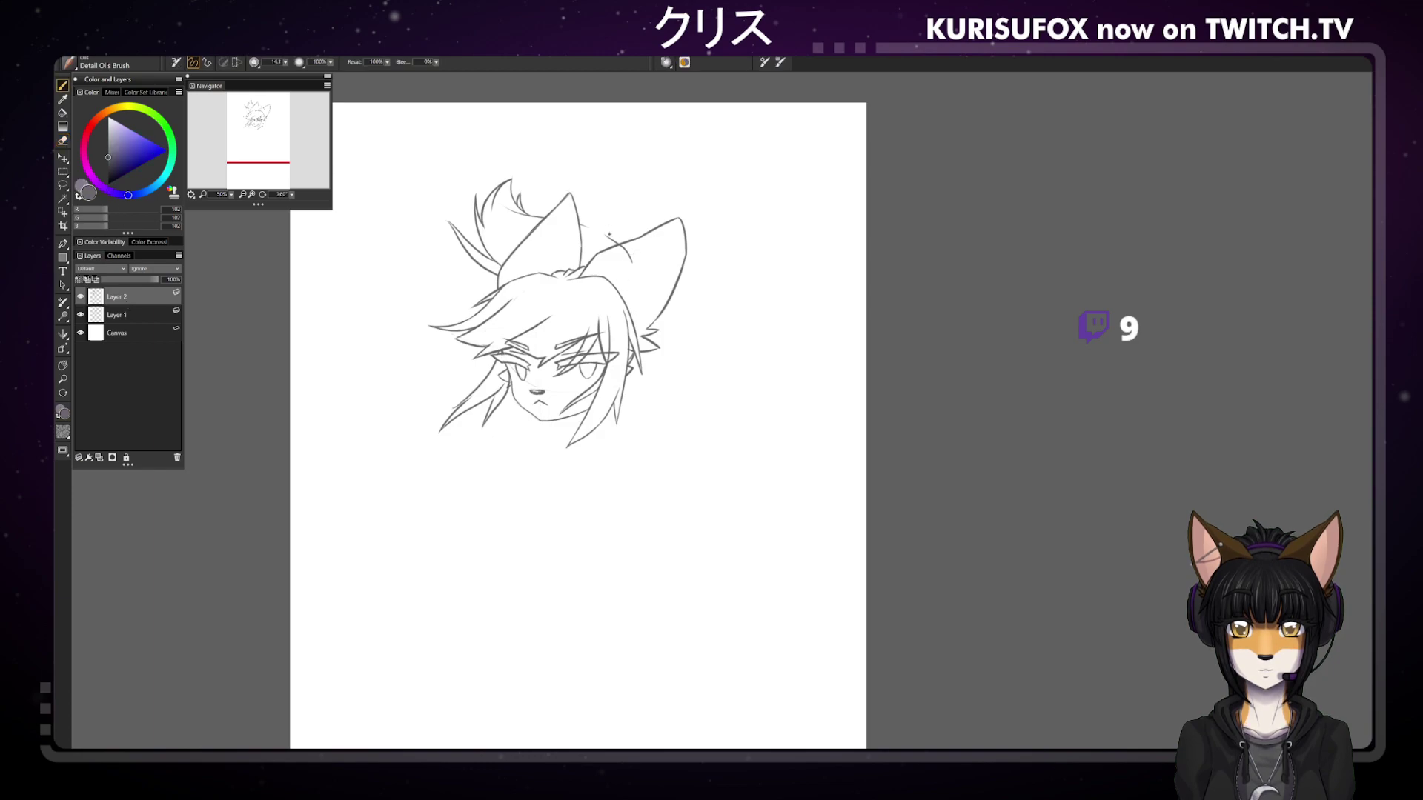
pyautogui.moveTo(629, 259); pyautogui.dragTo(581, 173)
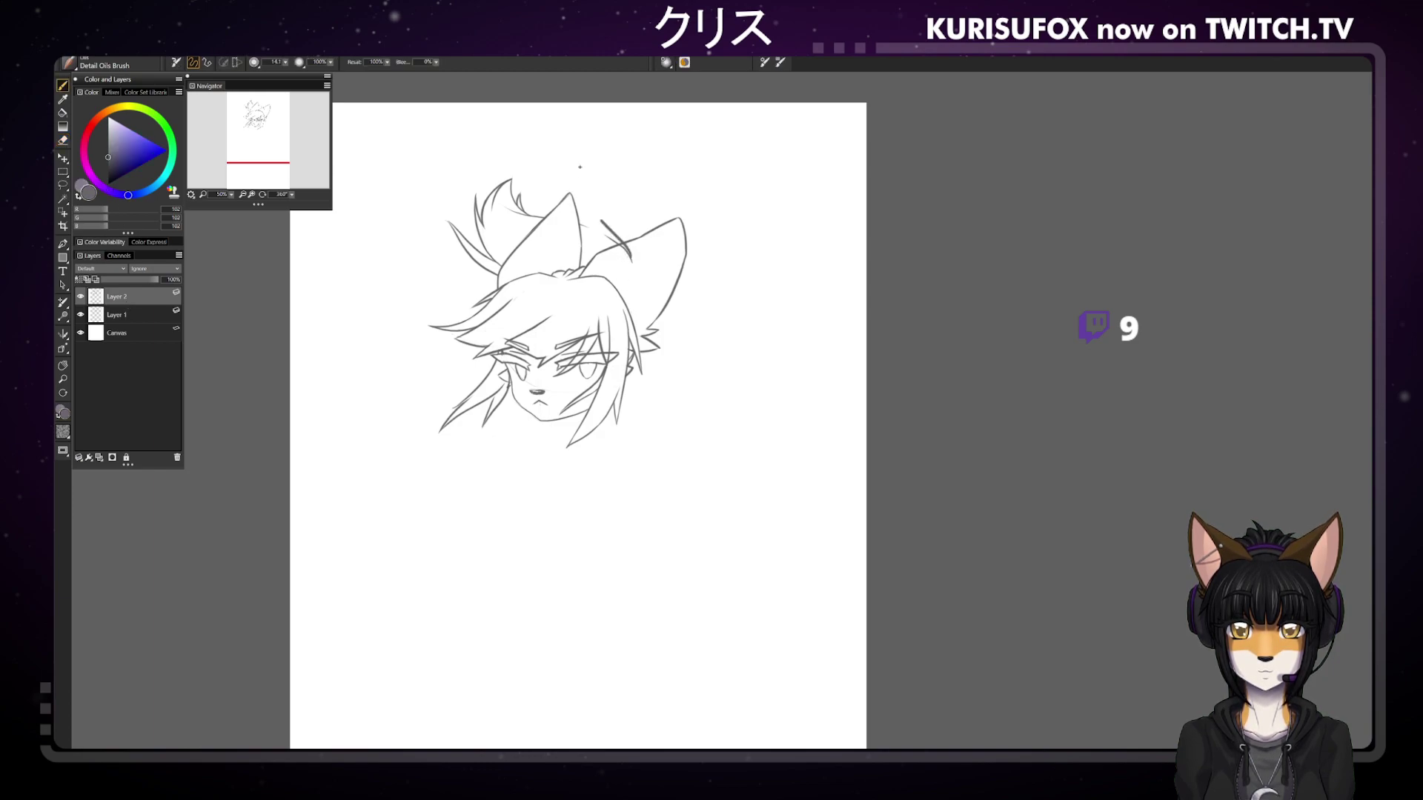
pyautogui.hotkey('ctrl', 'z')
pyautogui.moveTo(625, 249)
pyautogui.mouseDown()
pyautogui.moveTo(583, 179)
pyautogui.moveTo(581, 231)
pyautogui.mouseUp()
pyautogui.hotkey('ctrl', 'z')
pyautogui.moveTo(577, 178); pyautogui.dragTo(592, 254)
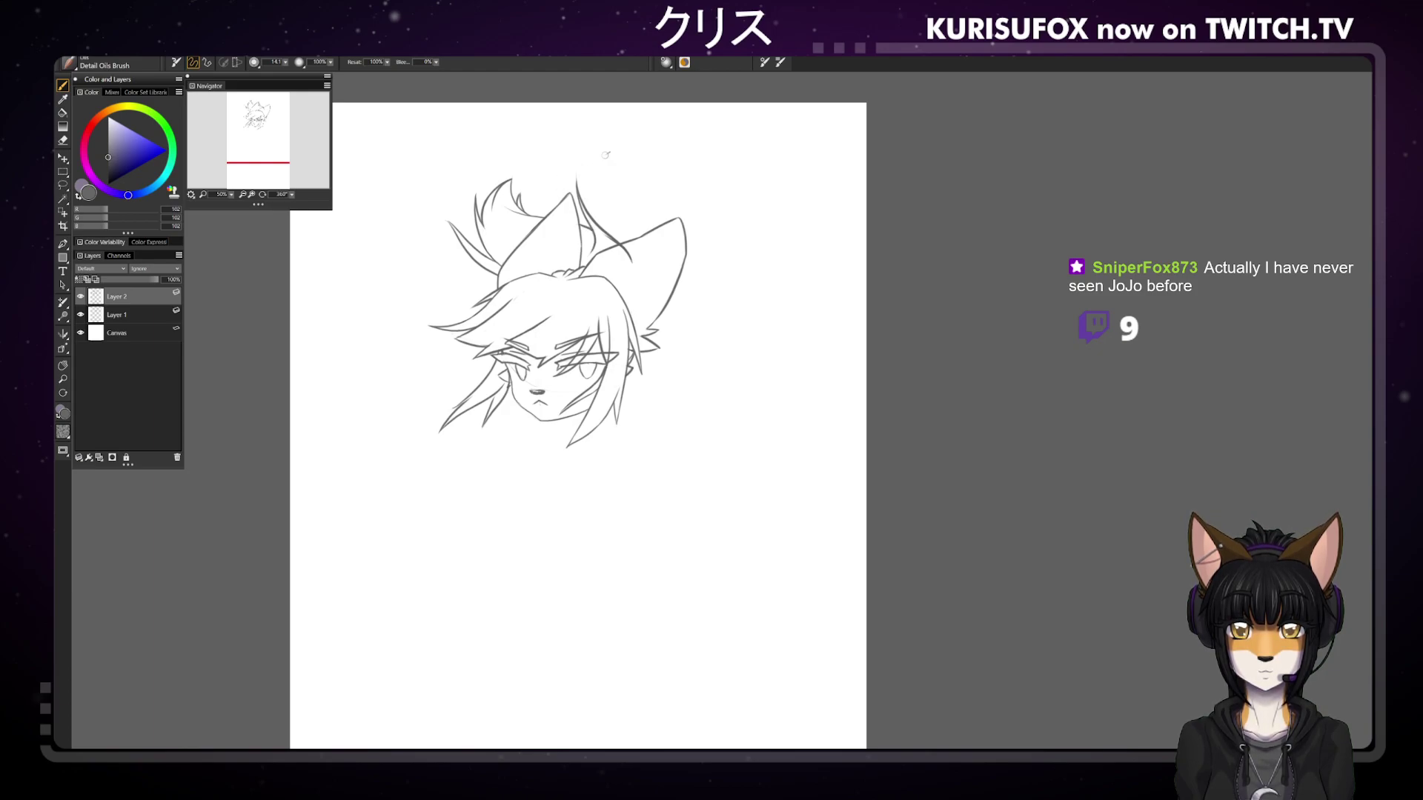
# Erase the hair line crossing the right ear and draw a small bun of curled strands between the ears
pyautogui.press('n')
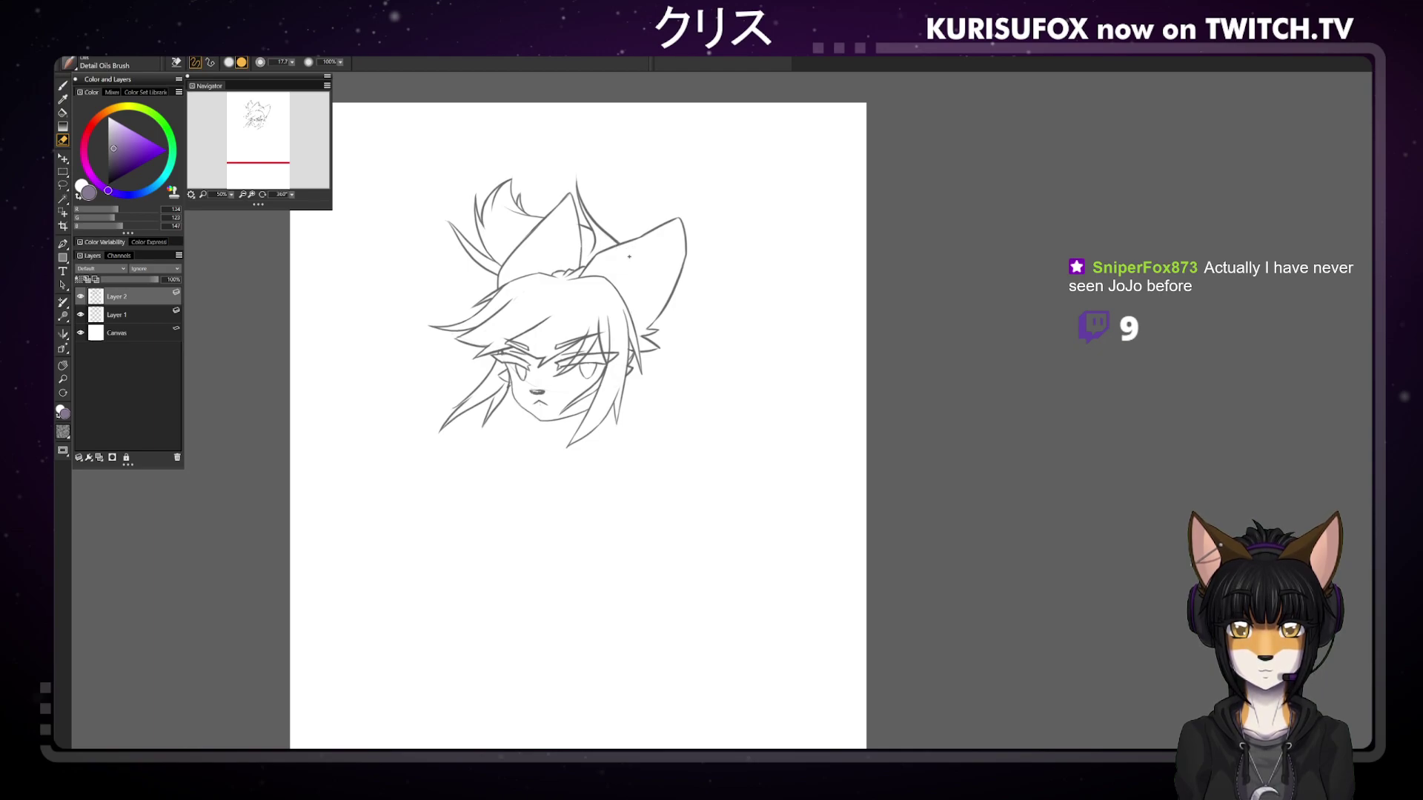
pyautogui.press('b')
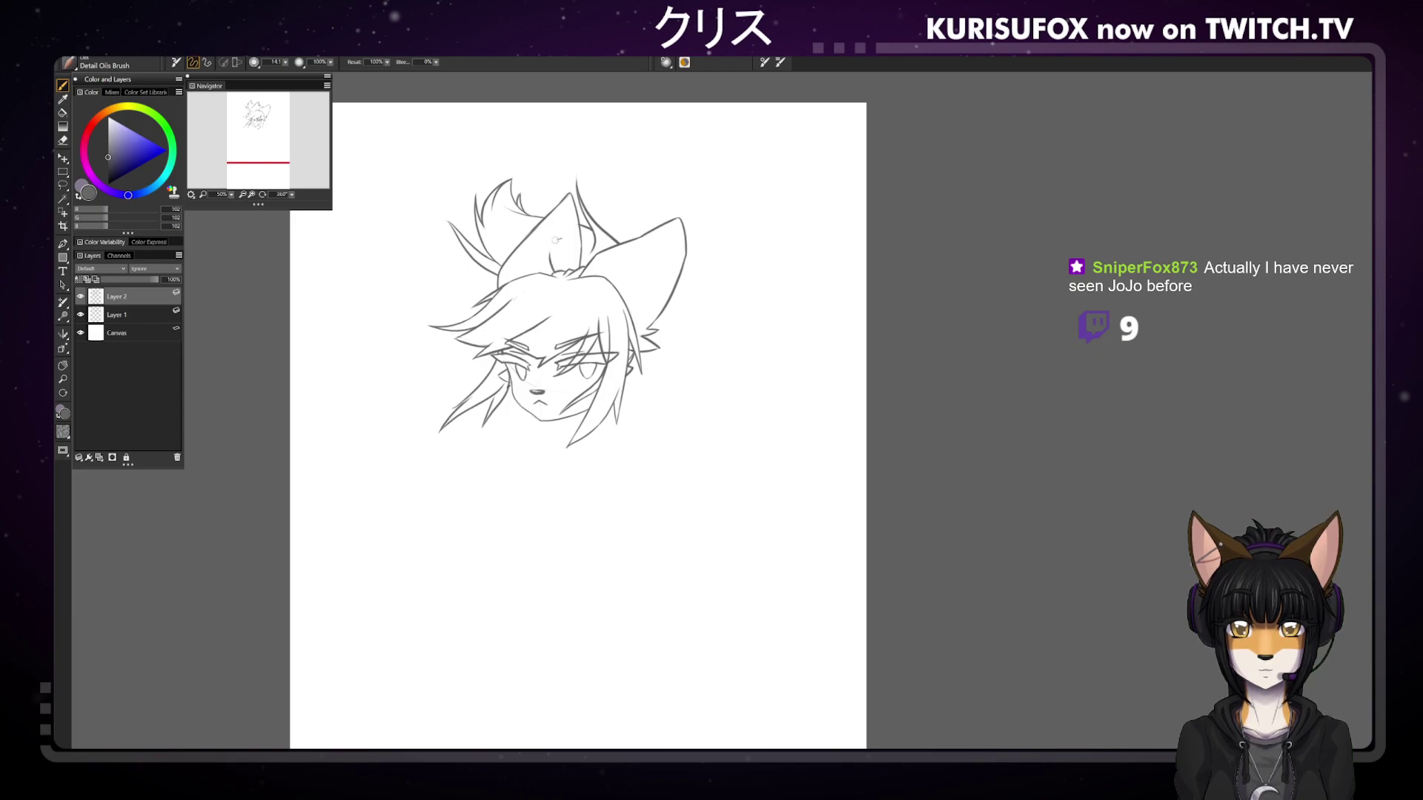
pyautogui.moveTo(549, 252)
pyautogui.mouseDown()
pyautogui.moveTo(586, 233)
pyautogui.moveTo(552, 253)
pyautogui.moveTo(597, 226)
pyautogui.moveTo(568, 256)
pyautogui.moveTo(588, 233)
pyautogui.moveTo(577, 286)
pyautogui.moveTo(572, 178)
pyautogui.moveTo(565, 226)
pyautogui.mouseUp()
pyautogui.hotkey('ctrl', 'z')
pyautogui.hotkey('ctrl', 'z')
pyautogui.hotkey('ctrl', 'z')
pyautogui.hotkey('ctrl', 'z')
pyautogui.hotkey('ctrl', 'z')
pyautogui.hotkey('ctrl', 'z')
pyautogui.hotkey('ctrl', 'z')
pyautogui.hotkey('ctrl', 'z')
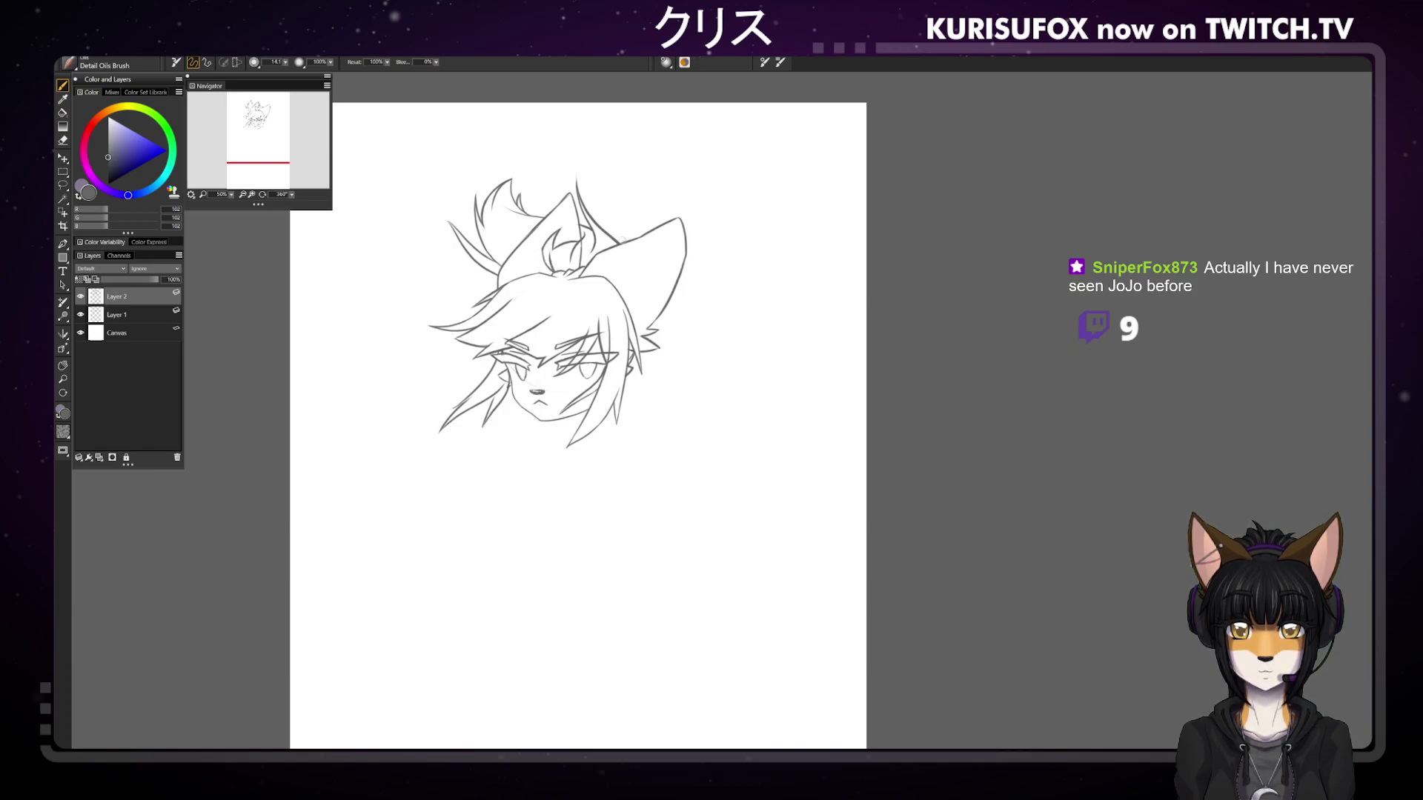
# Clean up the line overlapping the bun on Layer 1 and erase the tall pointed strand between the ears on Layer 2
pyautogui.press('e')
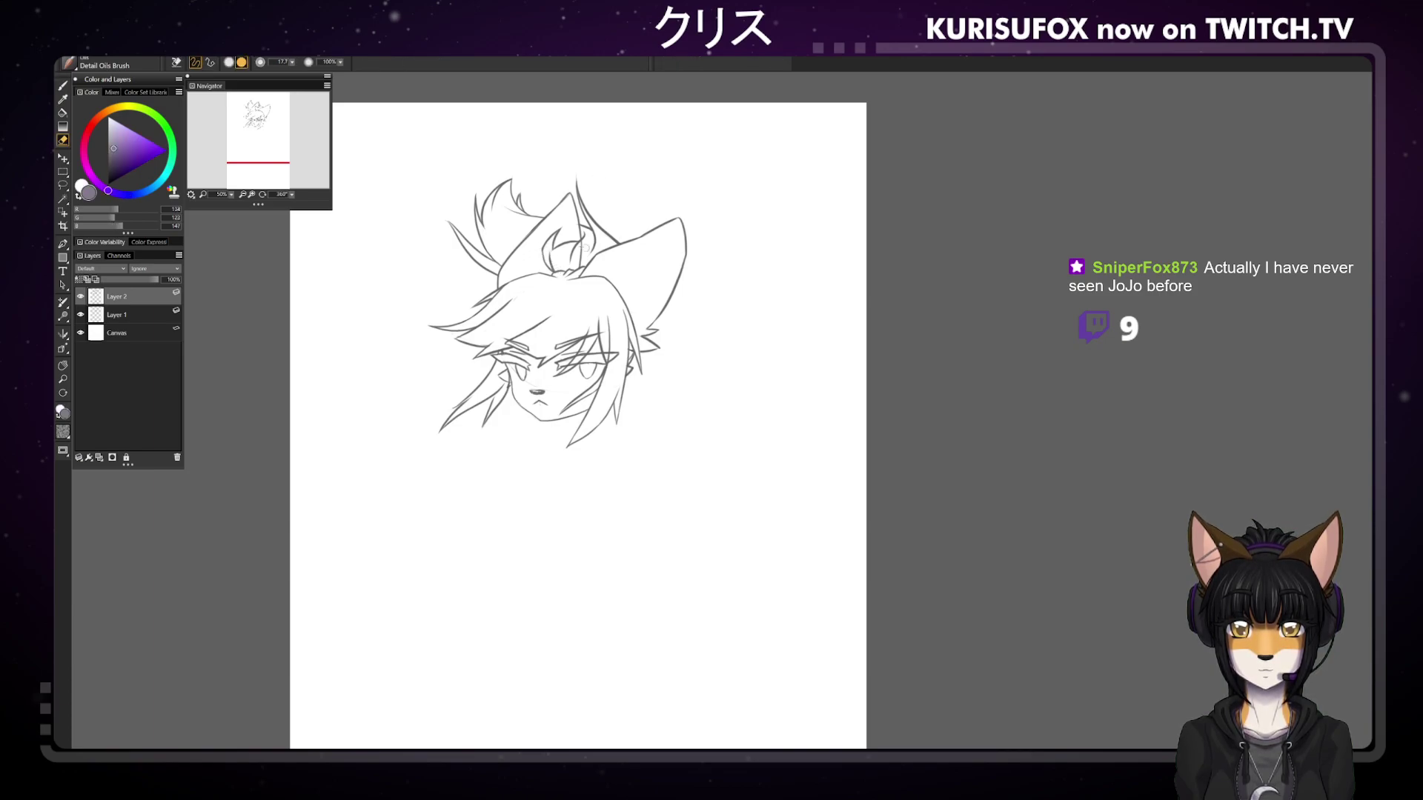
pyautogui.click(132, 310)
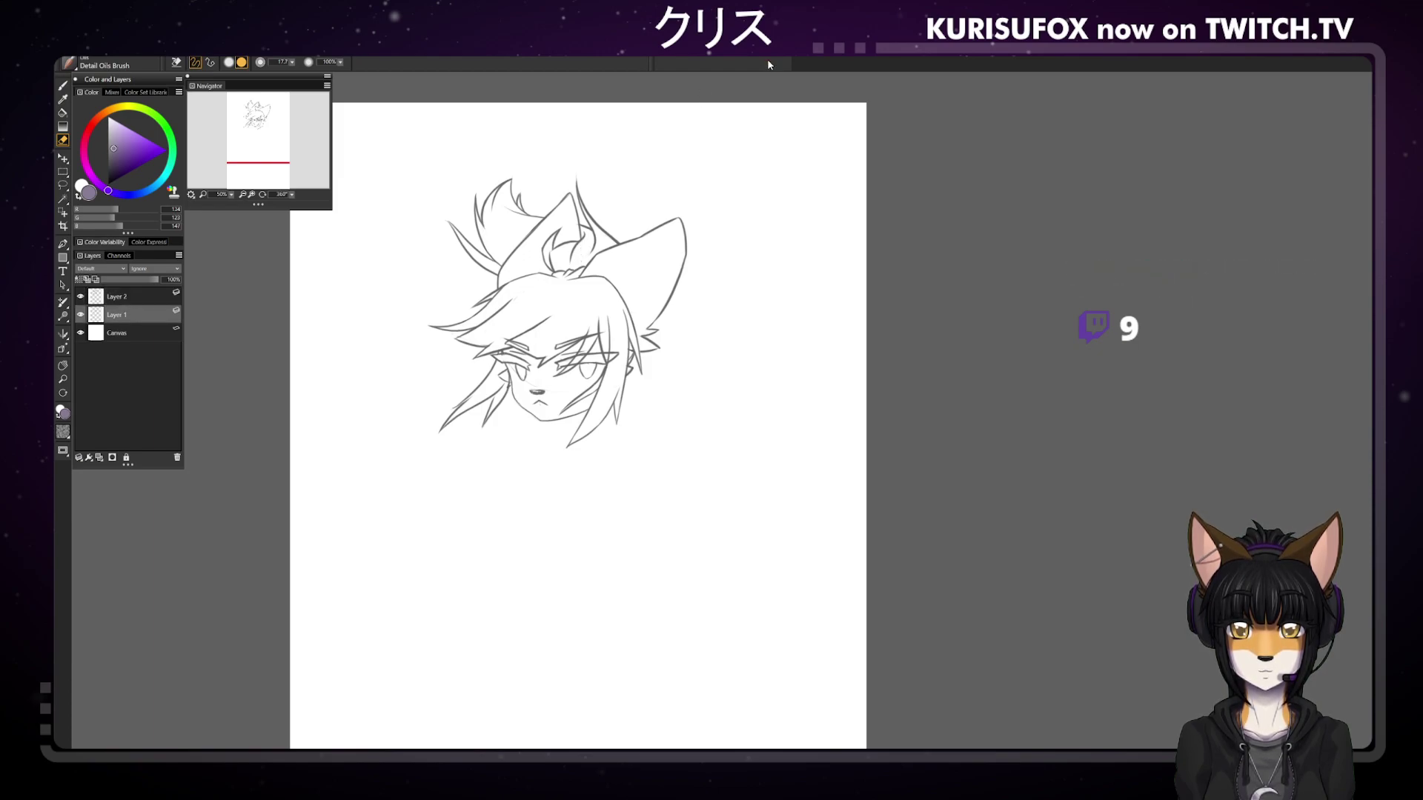
pyautogui.click(150, 302)
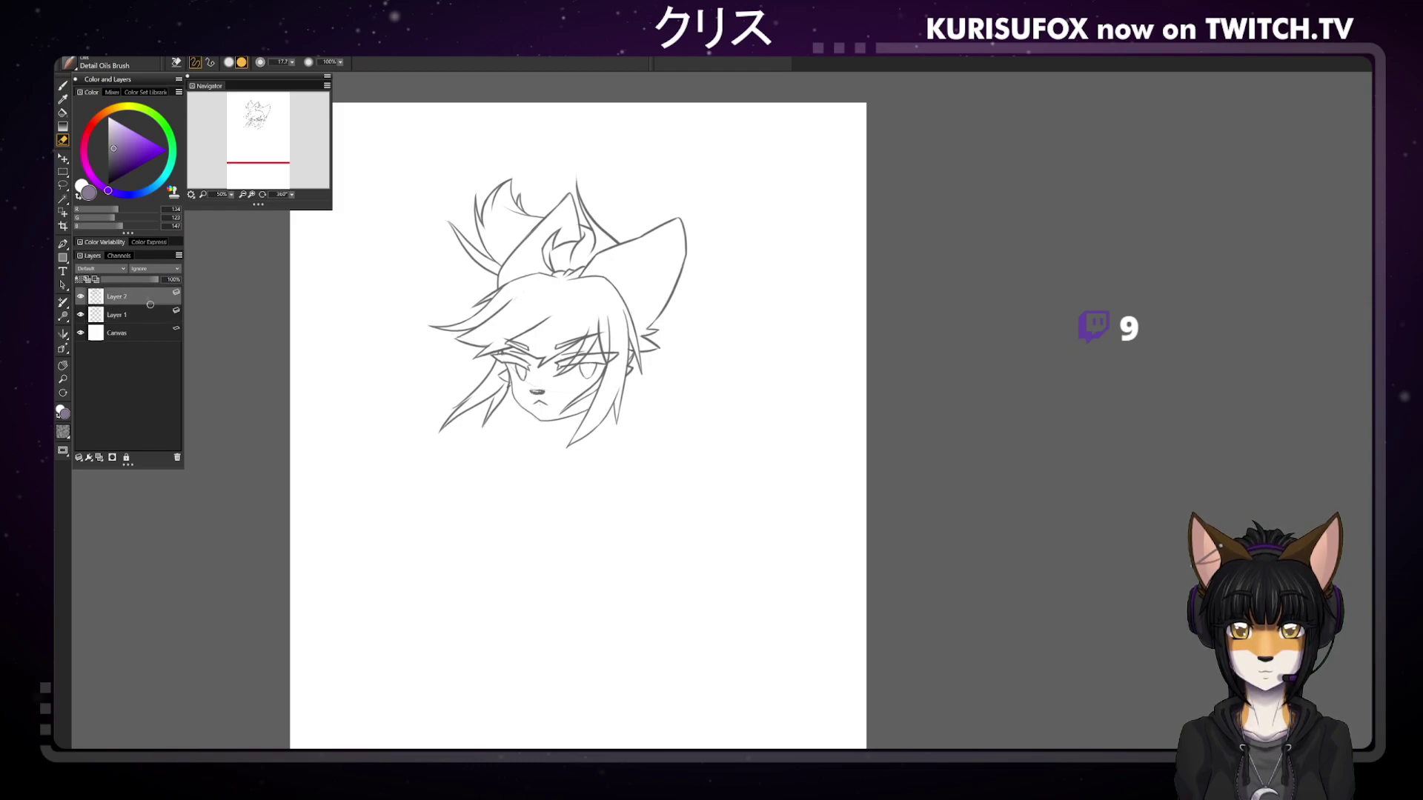
pyautogui.press('b')
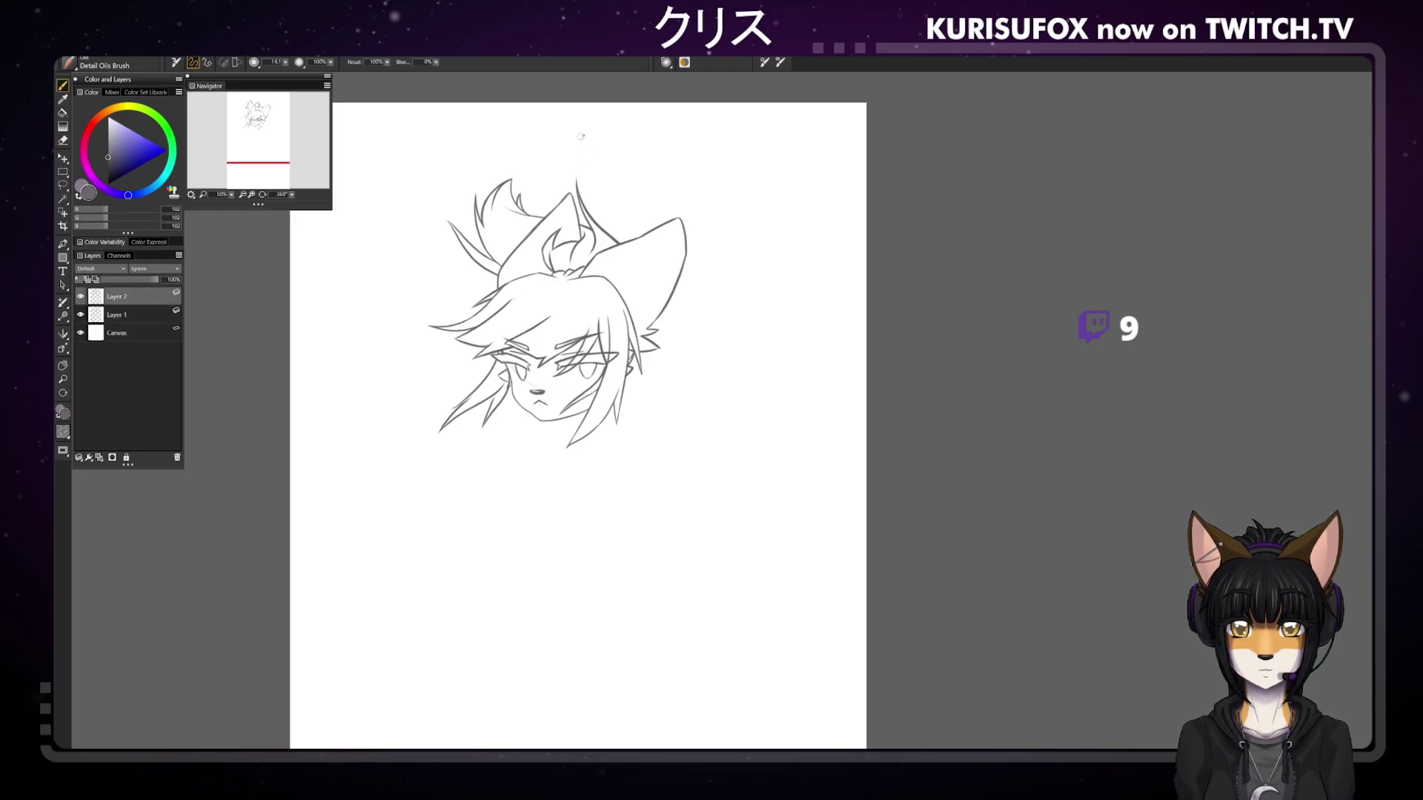
pyautogui.press('n')
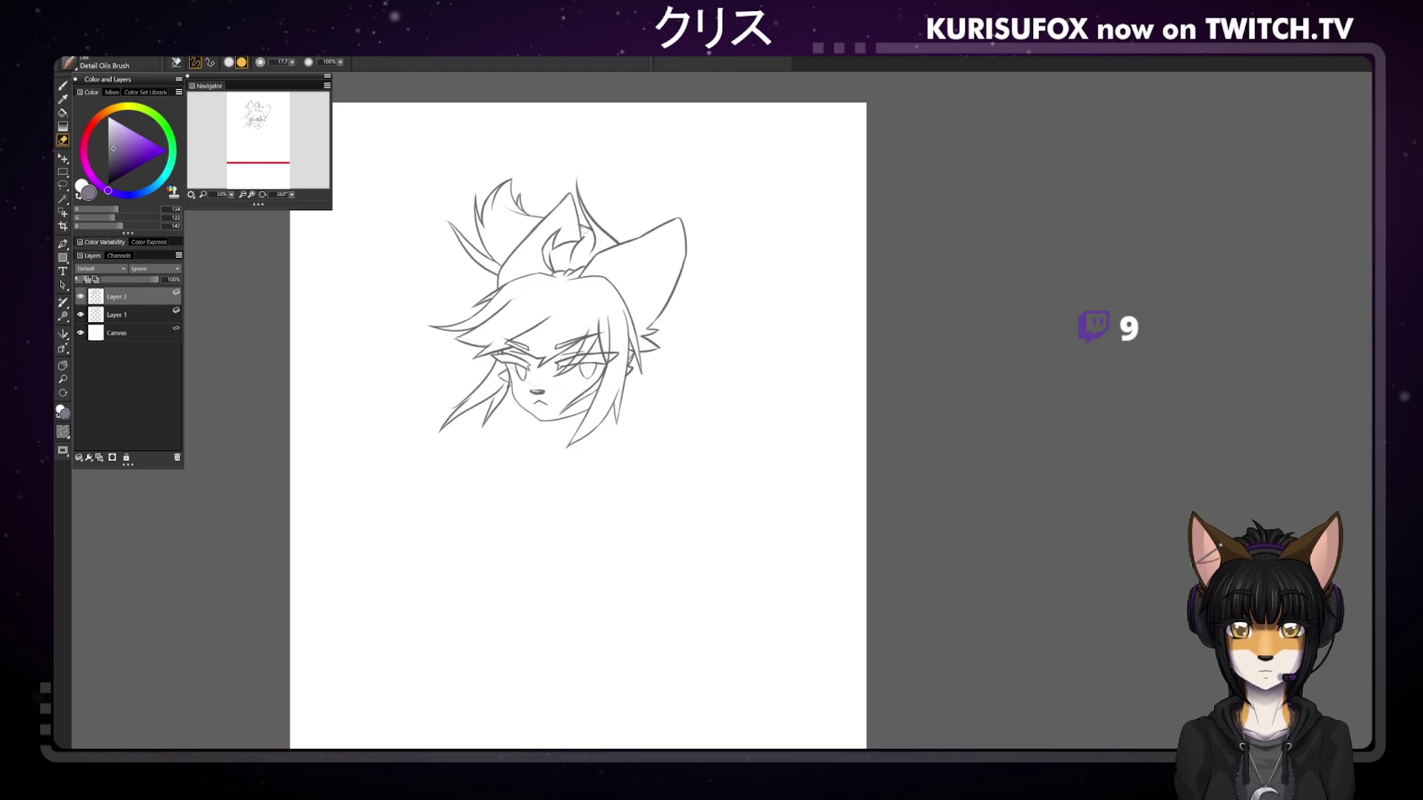
pyautogui.moveTo(577, 181)
pyautogui.mouseDown()
pyautogui.moveTo(587, 219)
pyautogui.moveTo(624, 250)
pyautogui.moveTo(592, 246)
pyautogui.mouseUp()
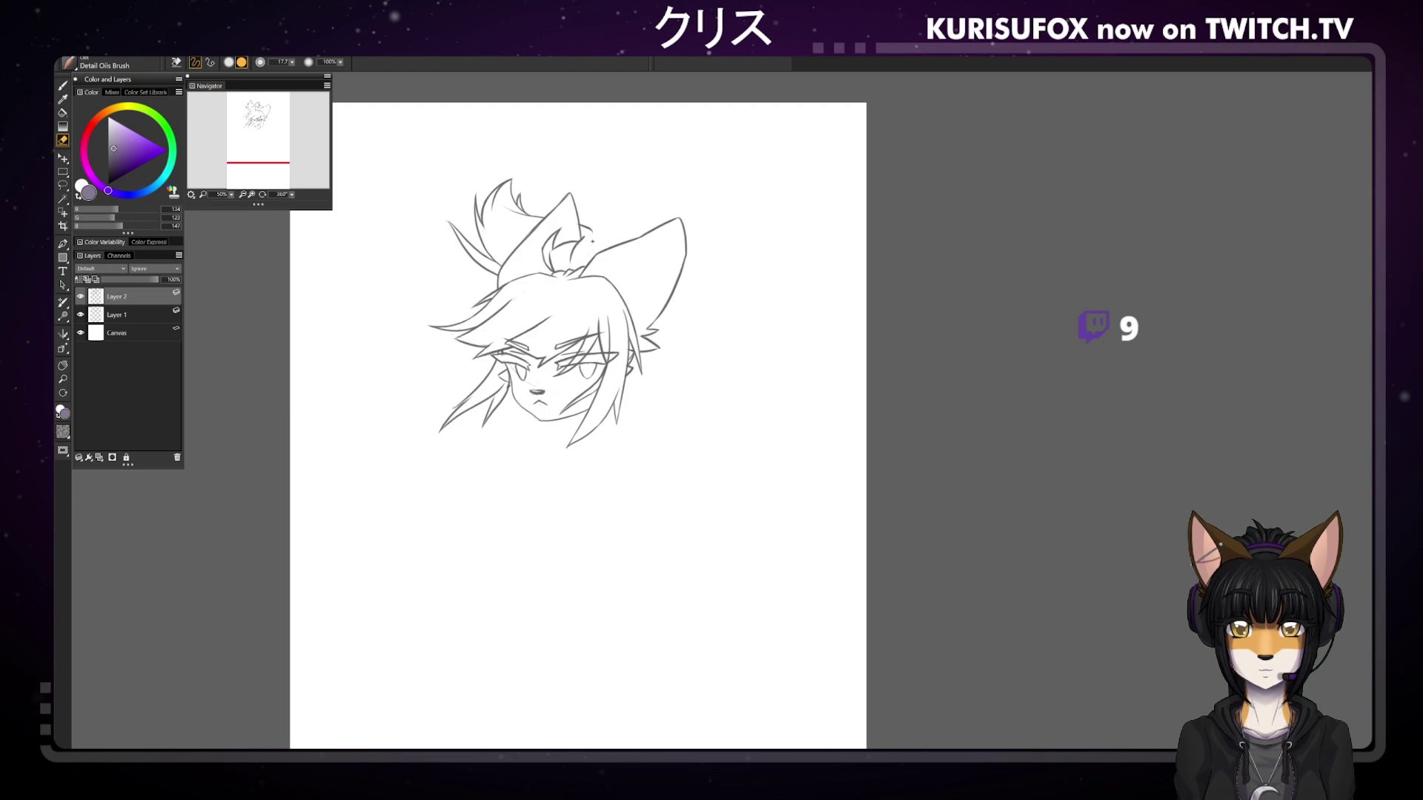
# Add strand lines inside the bun and draw a curved line behind it from the right ear to a point beyond the left ear
pyautogui.press('b')
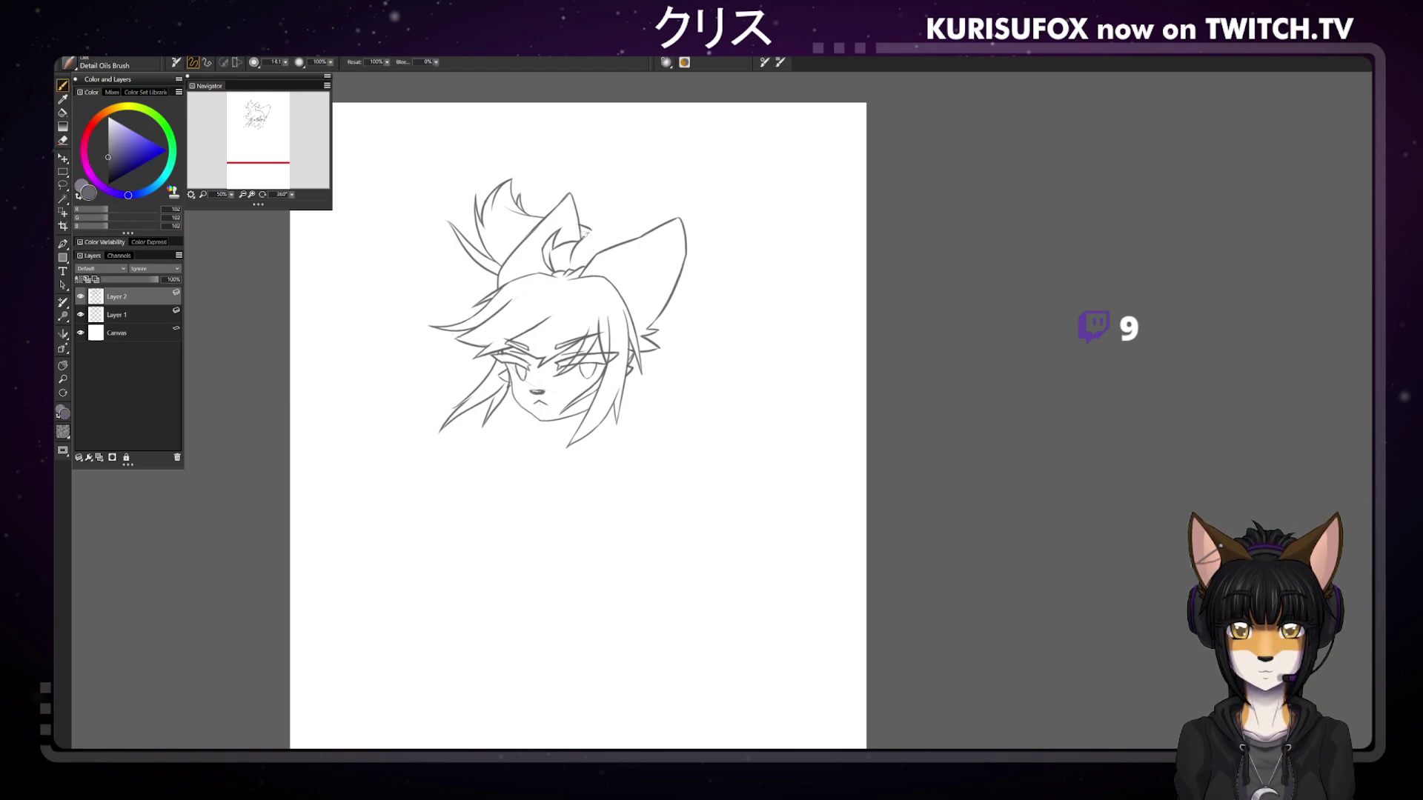
pyautogui.moveTo(580, 242)
pyautogui.mouseDown()
pyautogui.moveTo(602, 248)
pyautogui.moveTo(586, 262)
pyautogui.mouseUp()
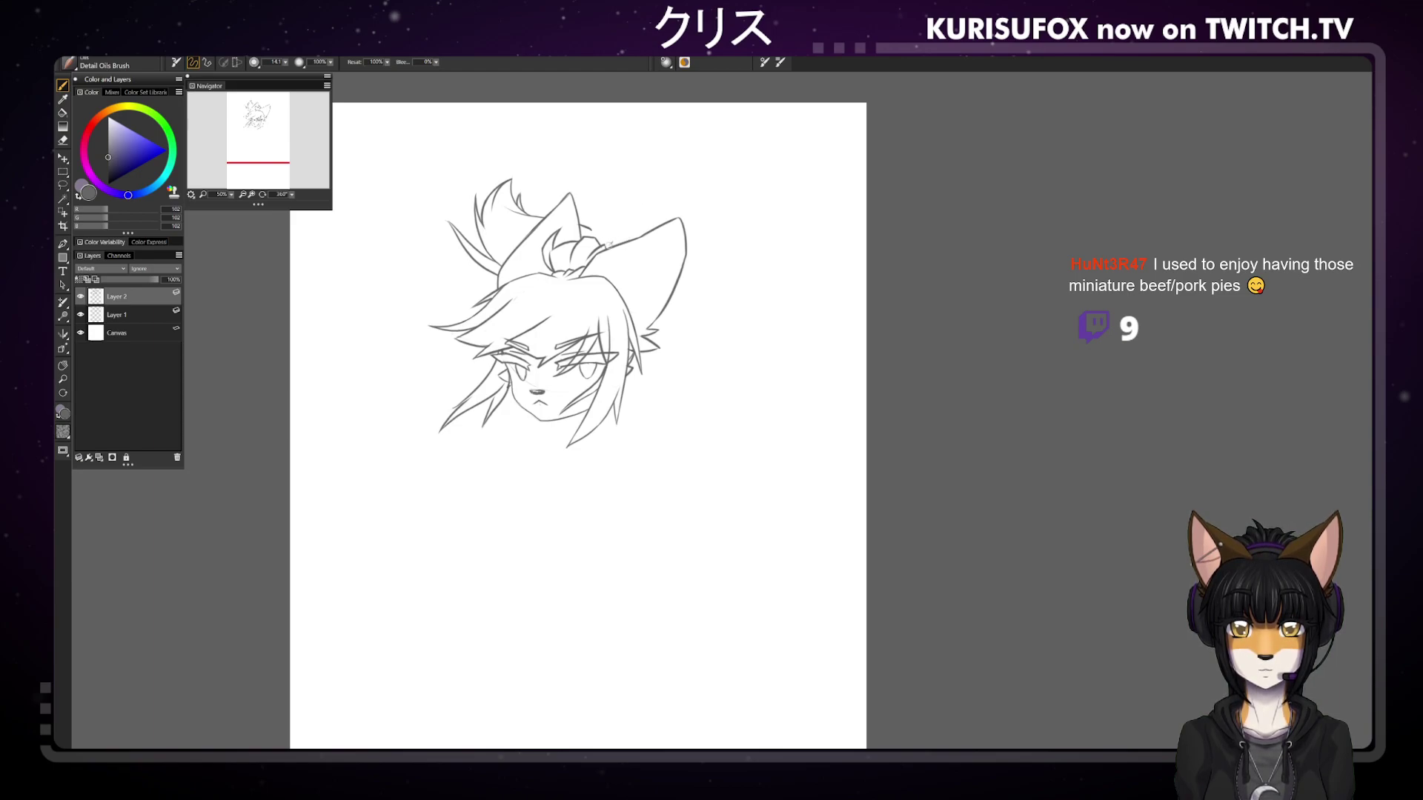
pyautogui.moveTo(613, 247); pyautogui.dragTo(575, 196)
pyautogui.hotkey('ctrl', 'z')
pyautogui.hotkey('ctrl', 'z')
pyautogui.moveTo(615, 245)
pyautogui.mouseDown()
pyautogui.moveTo(546, 182)
pyautogui.moveTo(573, 221)
pyautogui.mouseUp()
pyautogui.hotkey('ctrl', 'z')
pyautogui.hotkey('ctrl', 'z')
# Erase the part of the curved hair line that crosses the left ear's tip
pyautogui.press('e')
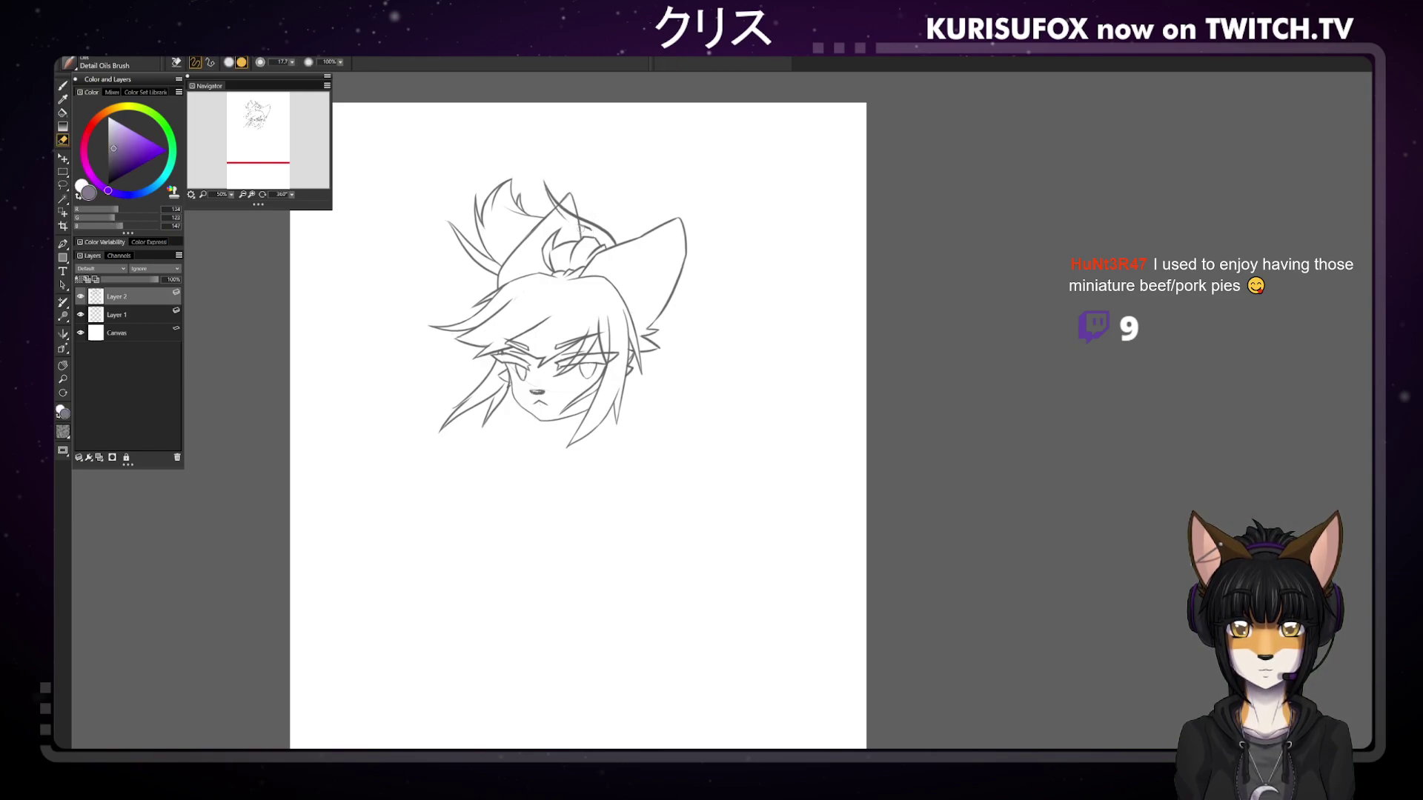
pyautogui.moveTo(568, 220); pyautogui.dragTo(561, 208)
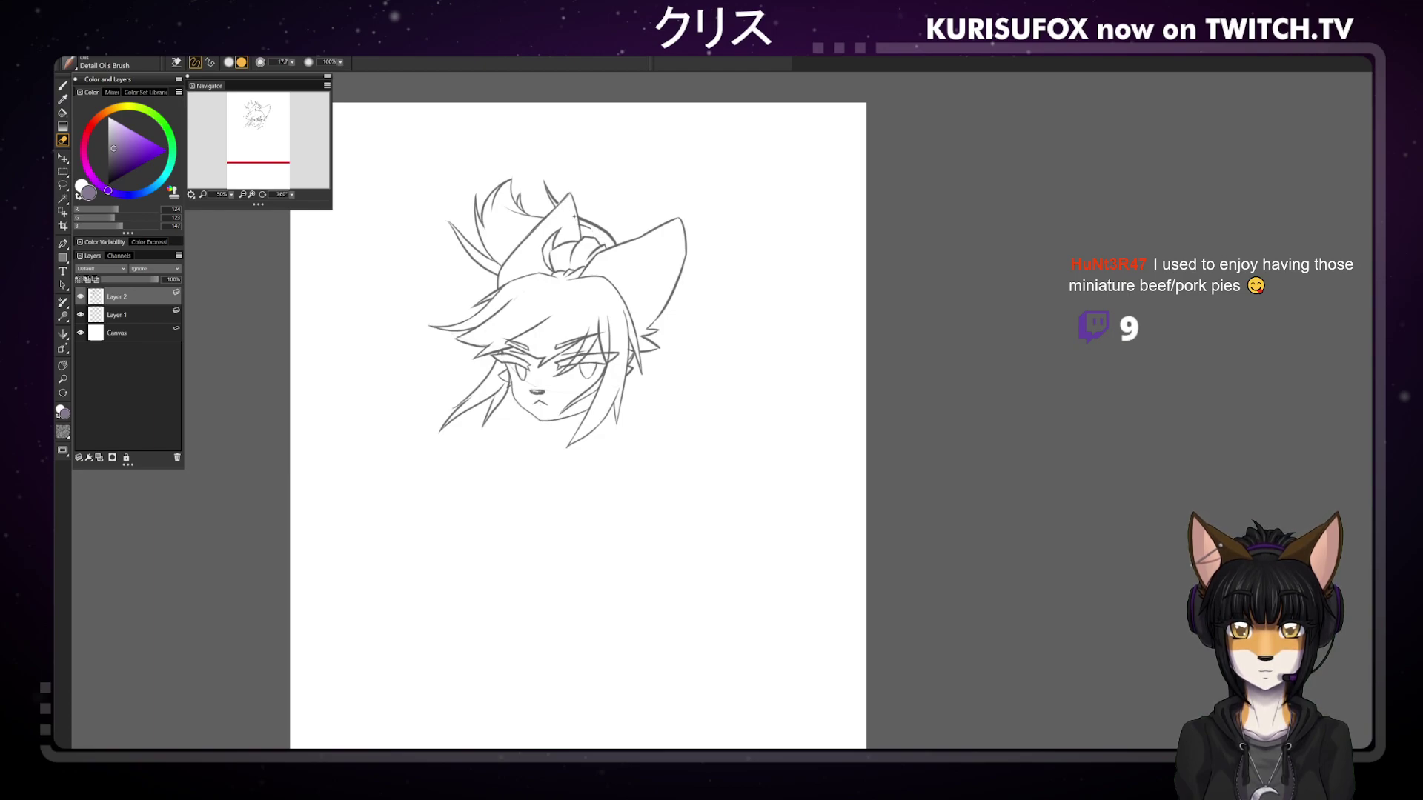
pyautogui.hotkey('ctrl', 'z')
pyautogui.moveTo(566, 204); pyautogui.dragTo(567, 209)
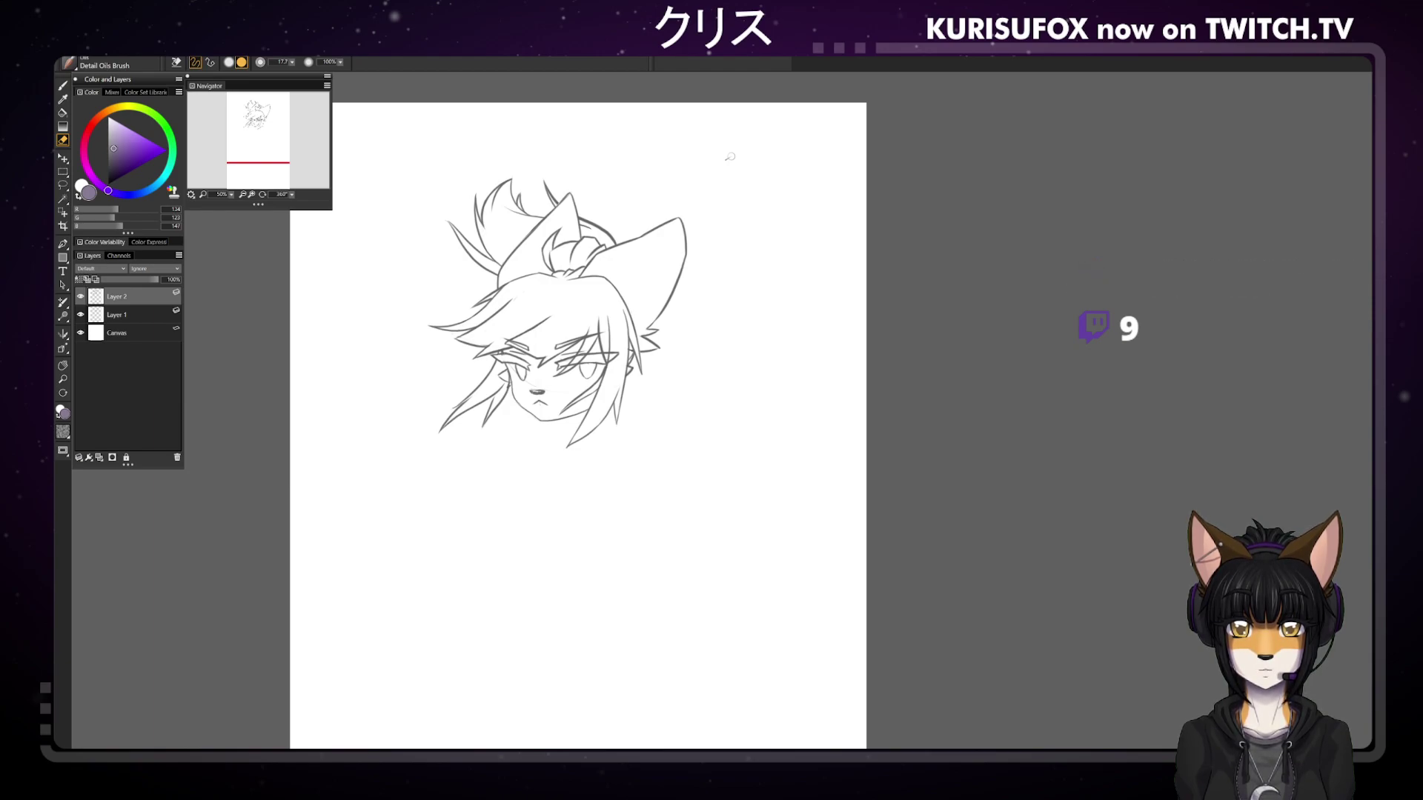
# Extend the tip of the ponytail's lower pointed strand further outwards
pyautogui.press('b')
pyautogui.keyDown('alt'); pyautogui.click(447, 218); pyautogui.keyUp('alt')
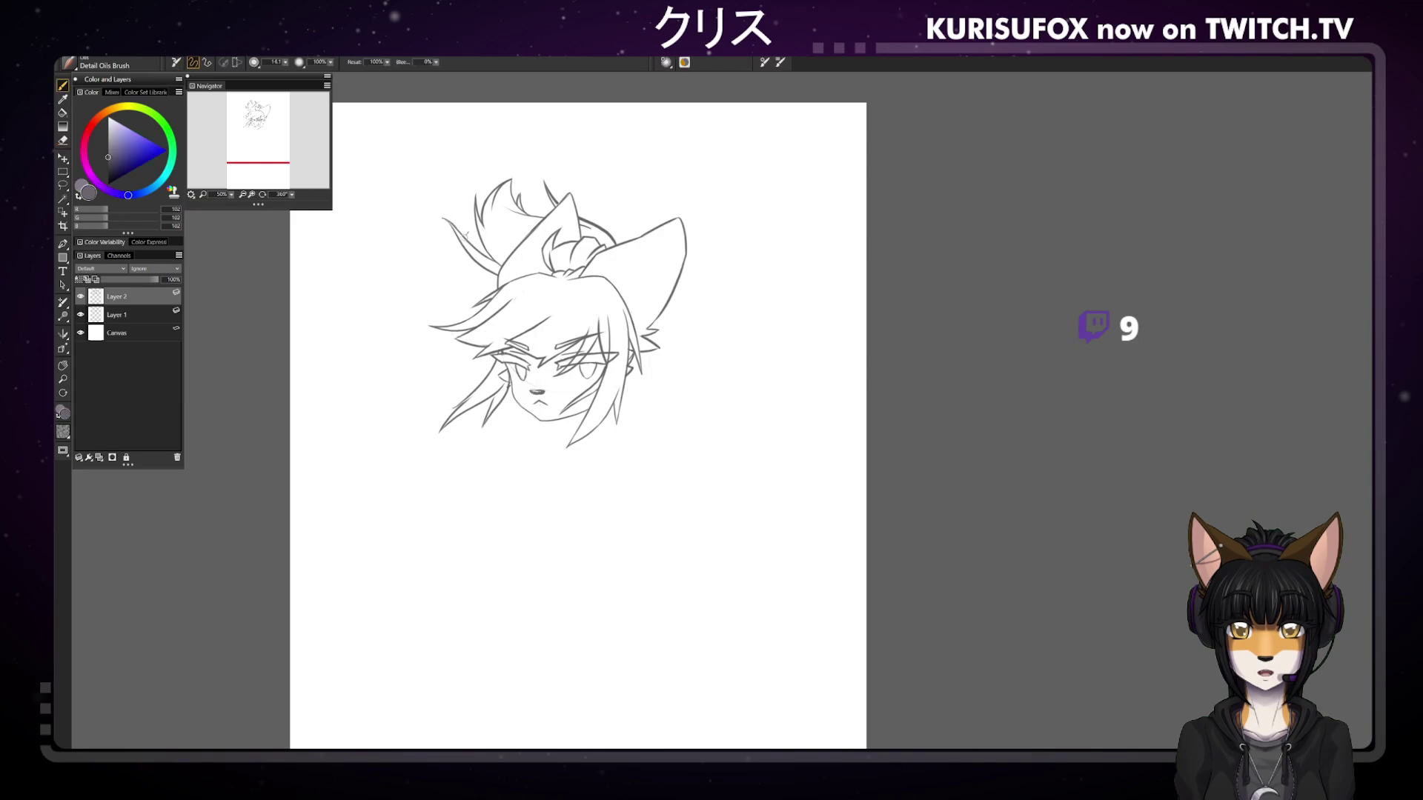
pyautogui.moveTo(441, 220); pyautogui.dragTo(465, 239)
# Erase the ponytail's lower pointed strand and redraw the lower edge curving down to the left ear's base
pyautogui.press('n')
pyautogui.moveTo(441, 219); pyautogui.dragTo(477, 265)
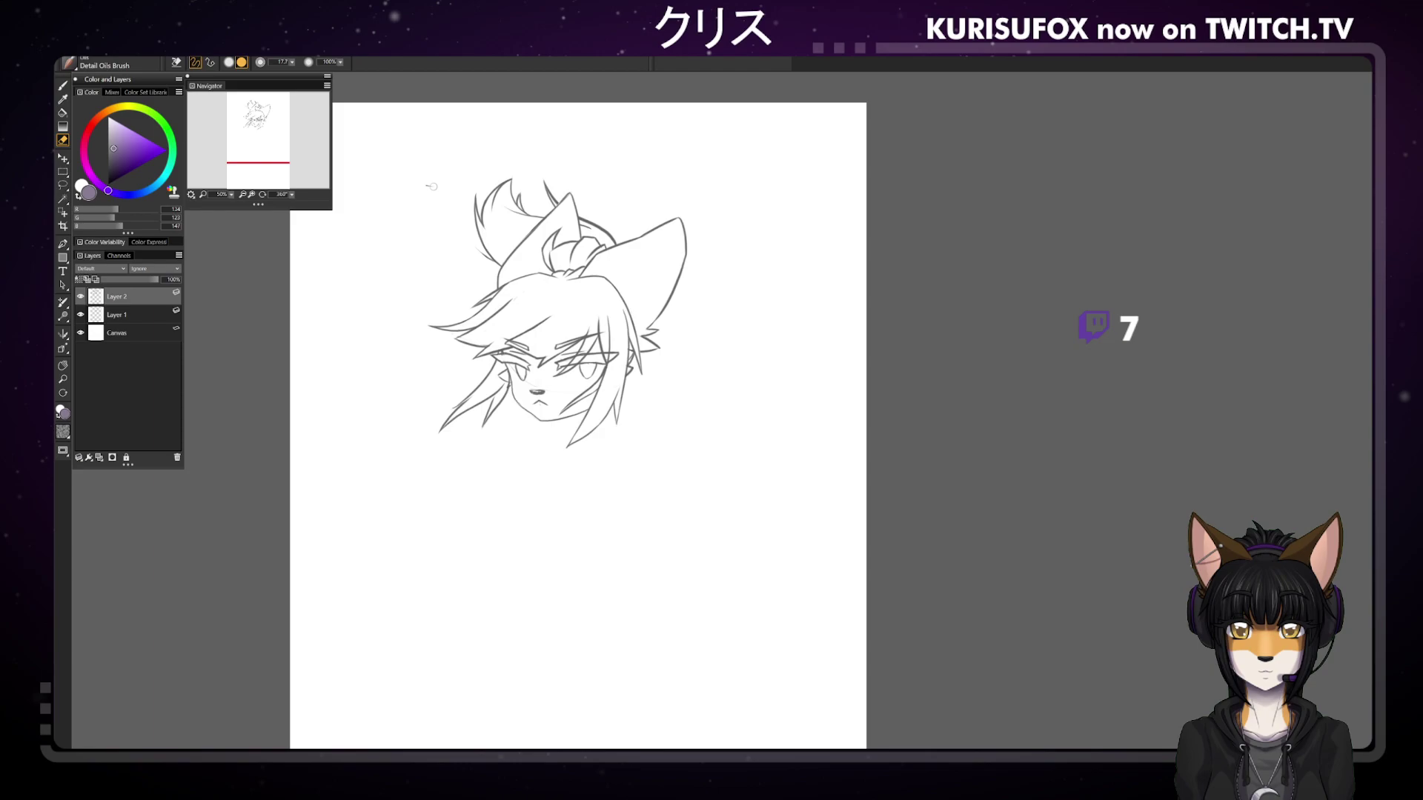
pyautogui.press('b')
pyautogui.moveTo(472, 238); pyautogui.dragTo(495, 264)
pyautogui.press('e')
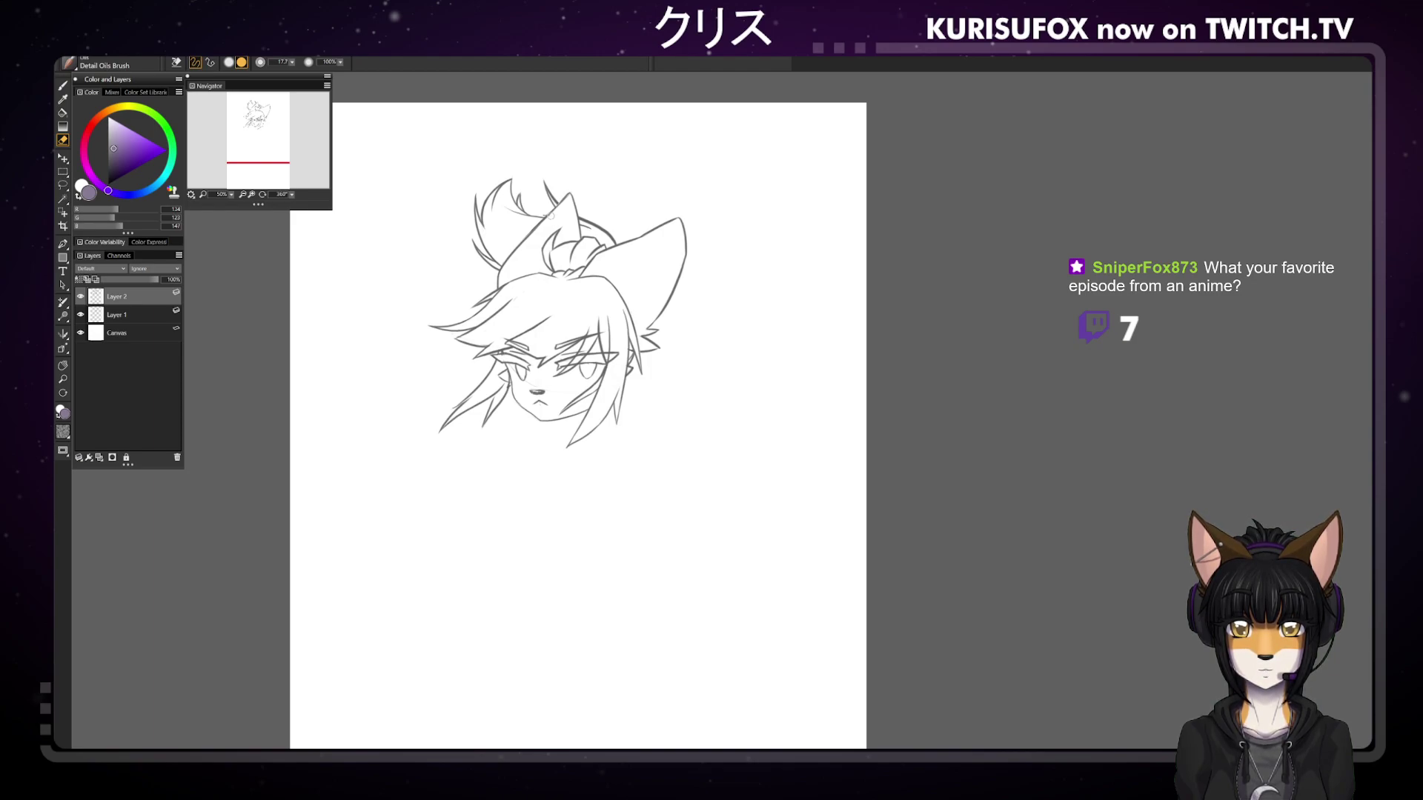
pyautogui.press('b')
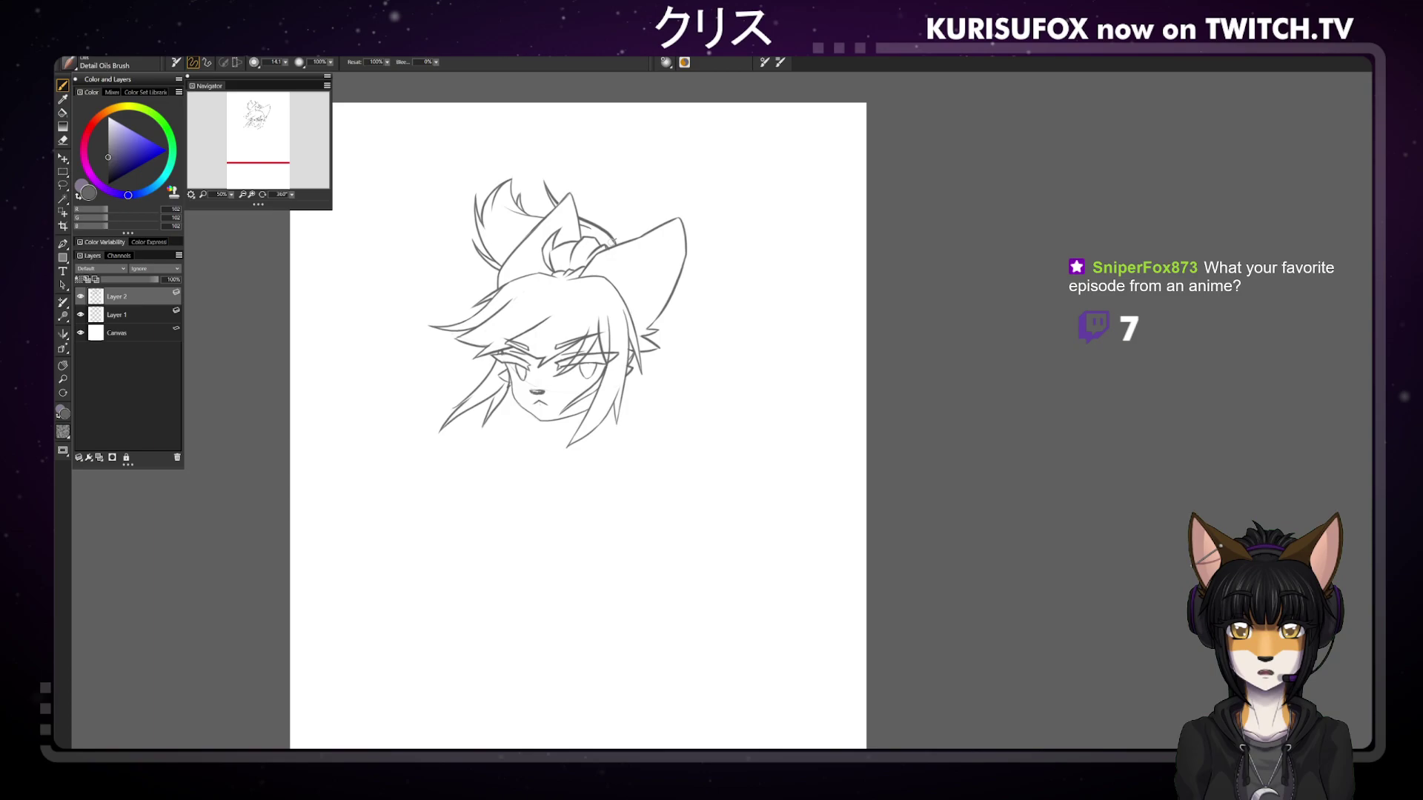
pyautogui.press('e')
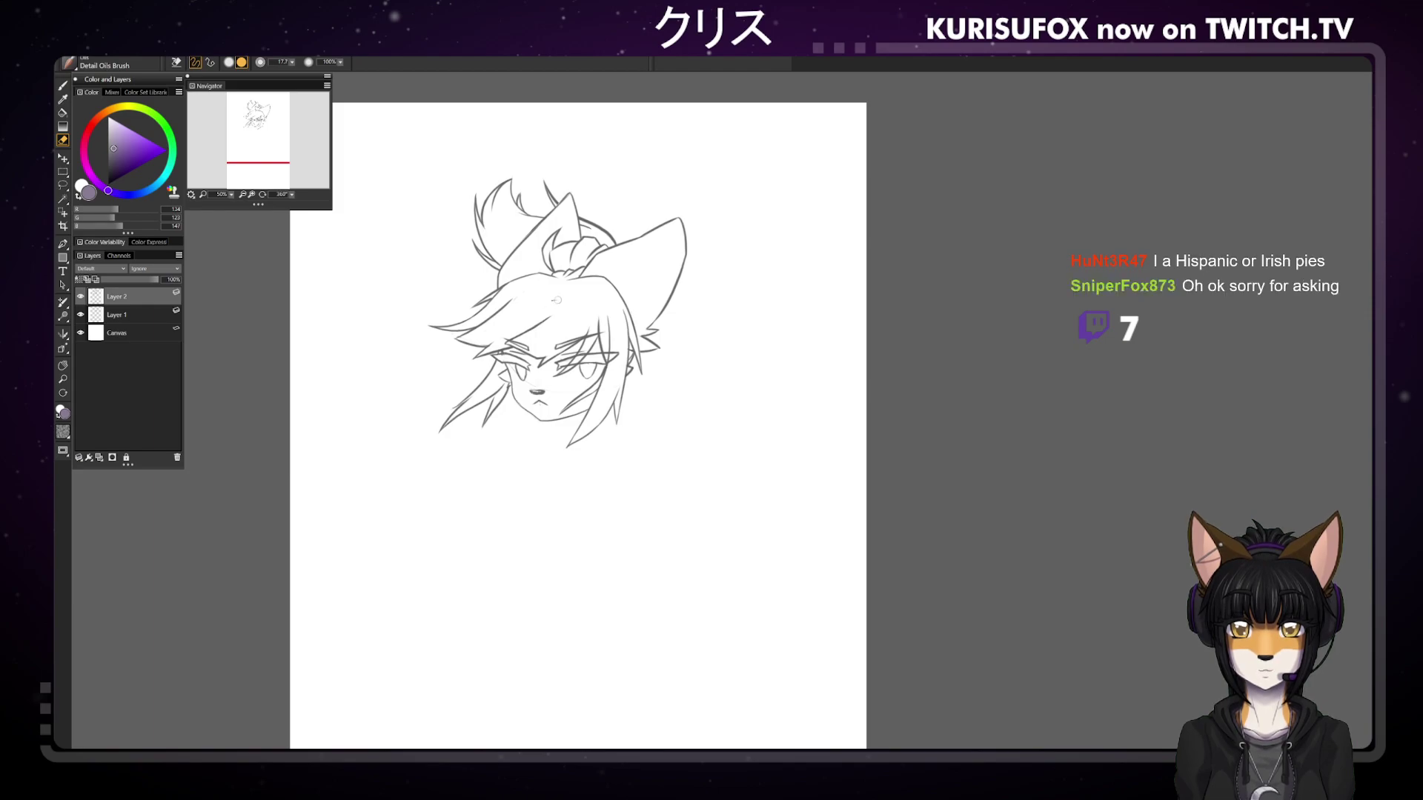
pyautogui.press('b')
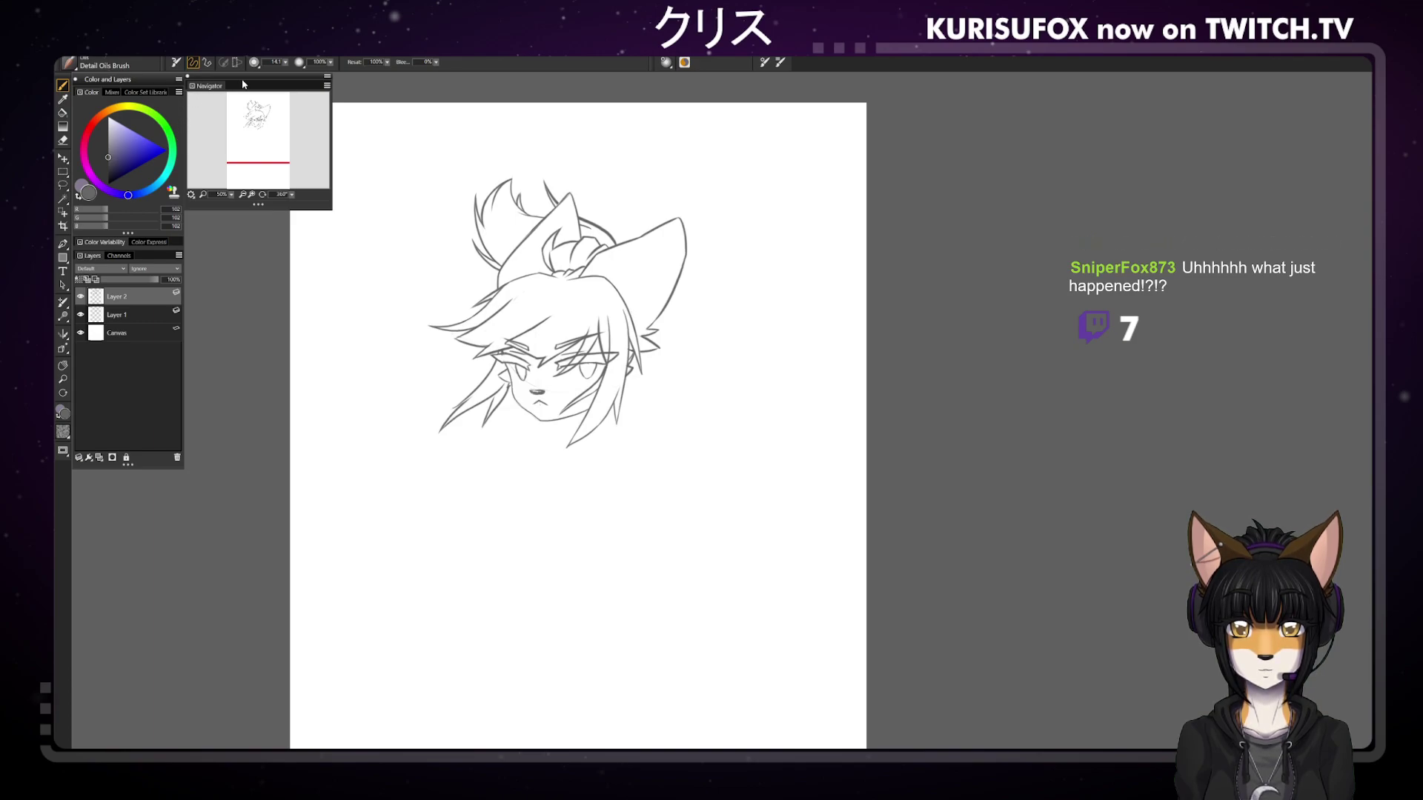
# Flip the canvas horizontally and clean up the upper edge of the large ear on Layer 1
pyautogui.click(331, 134)
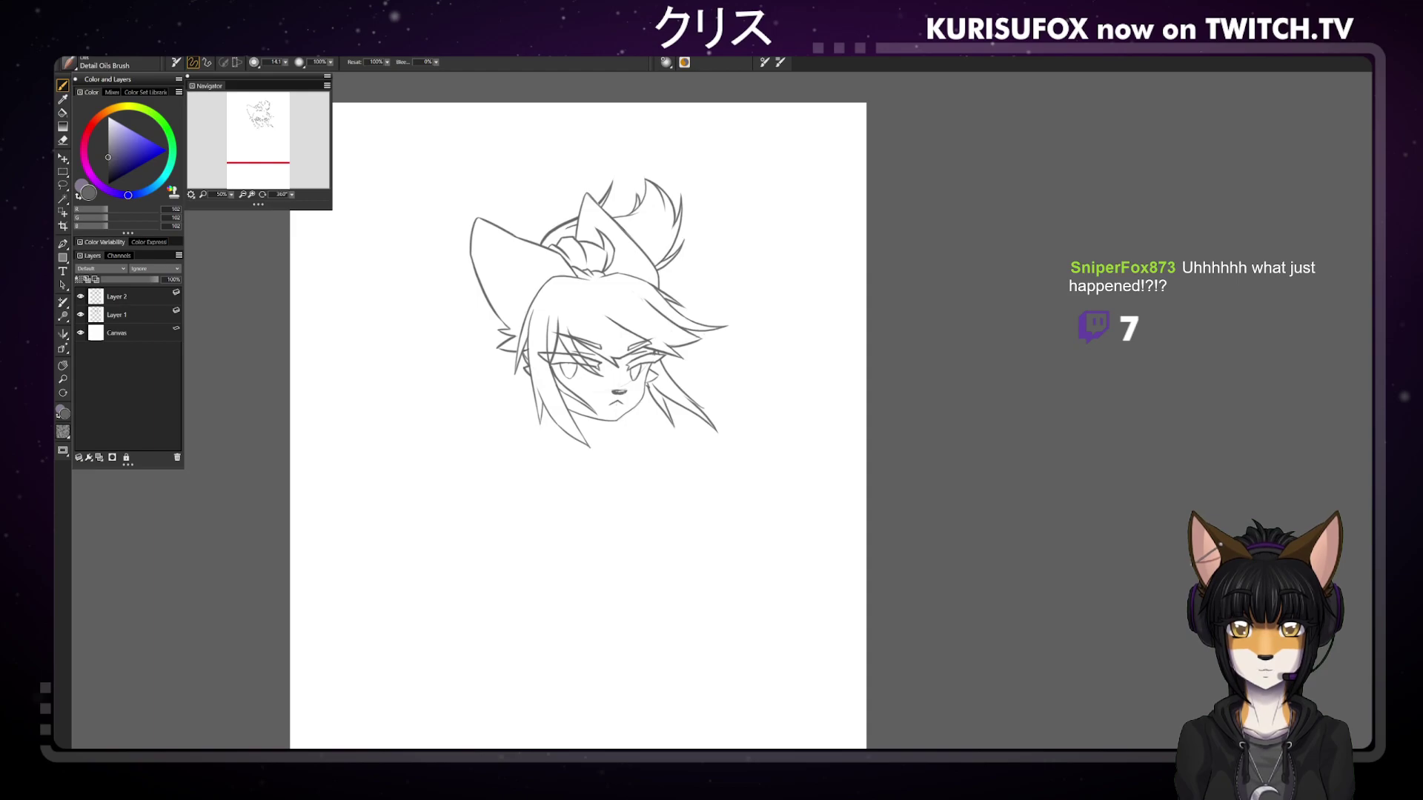
pyautogui.click(135, 314)
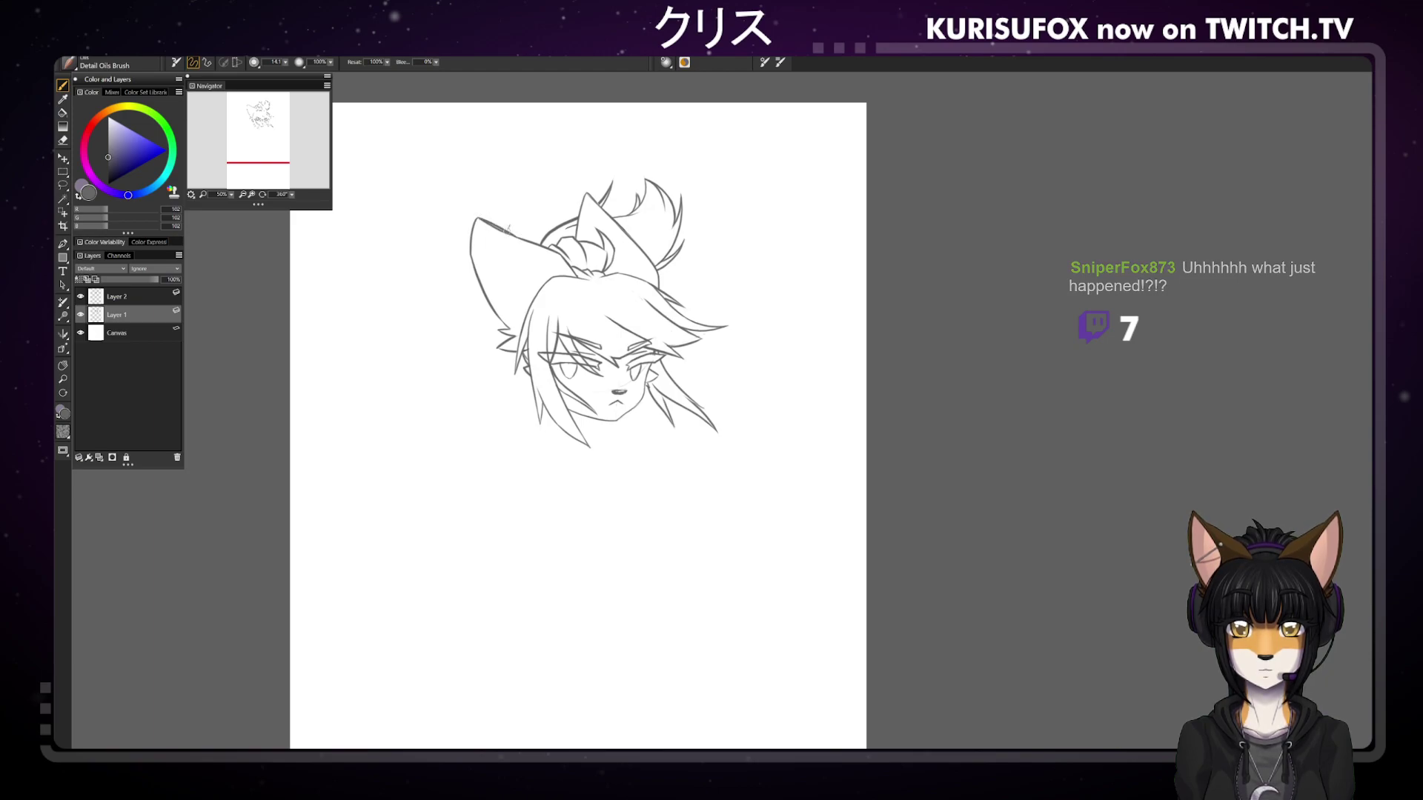
pyautogui.moveTo(478, 218); pyautogui.dragTo(523, 234)
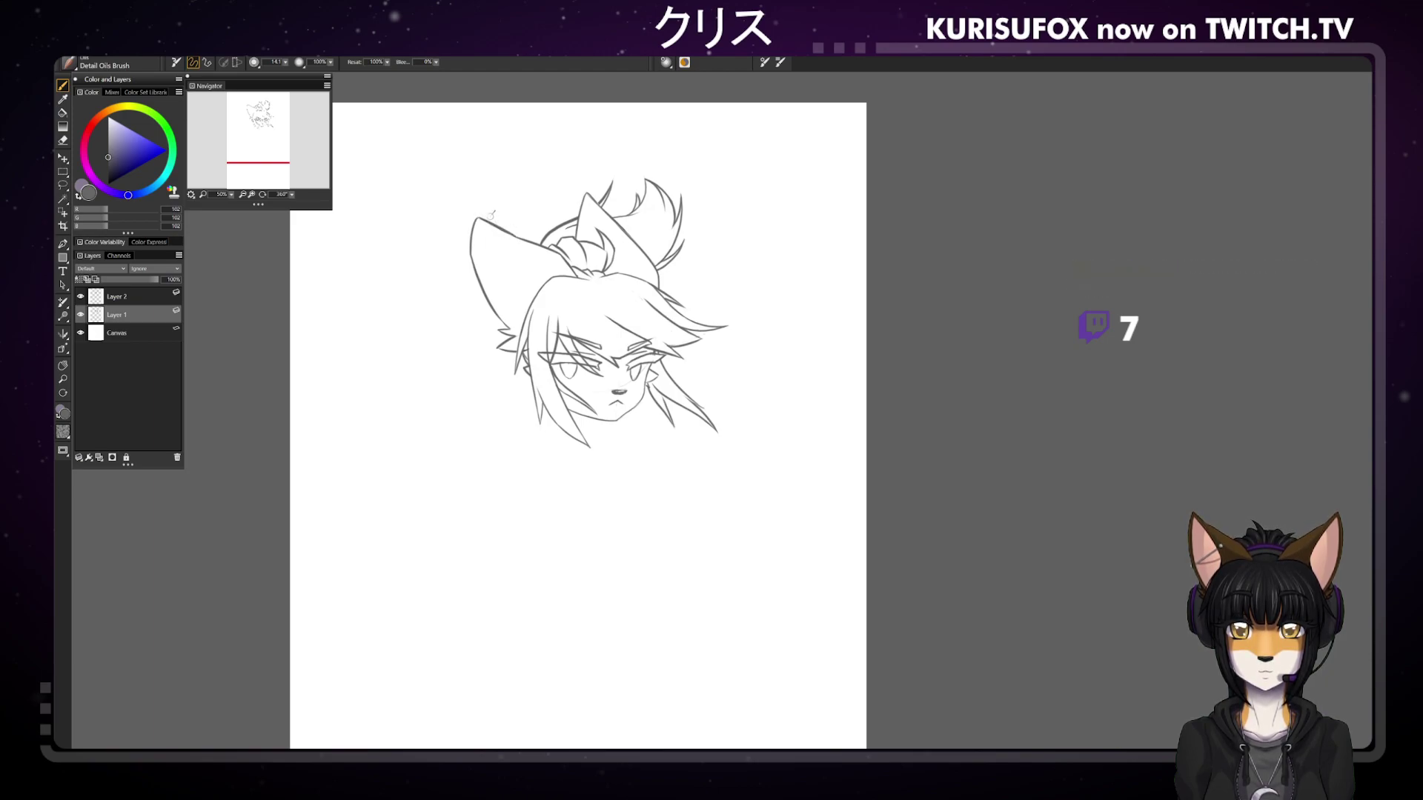
pyautogui.press('e')
pyautogui.moveTo(476, 212); pyautogui.dragTo(516, 229)
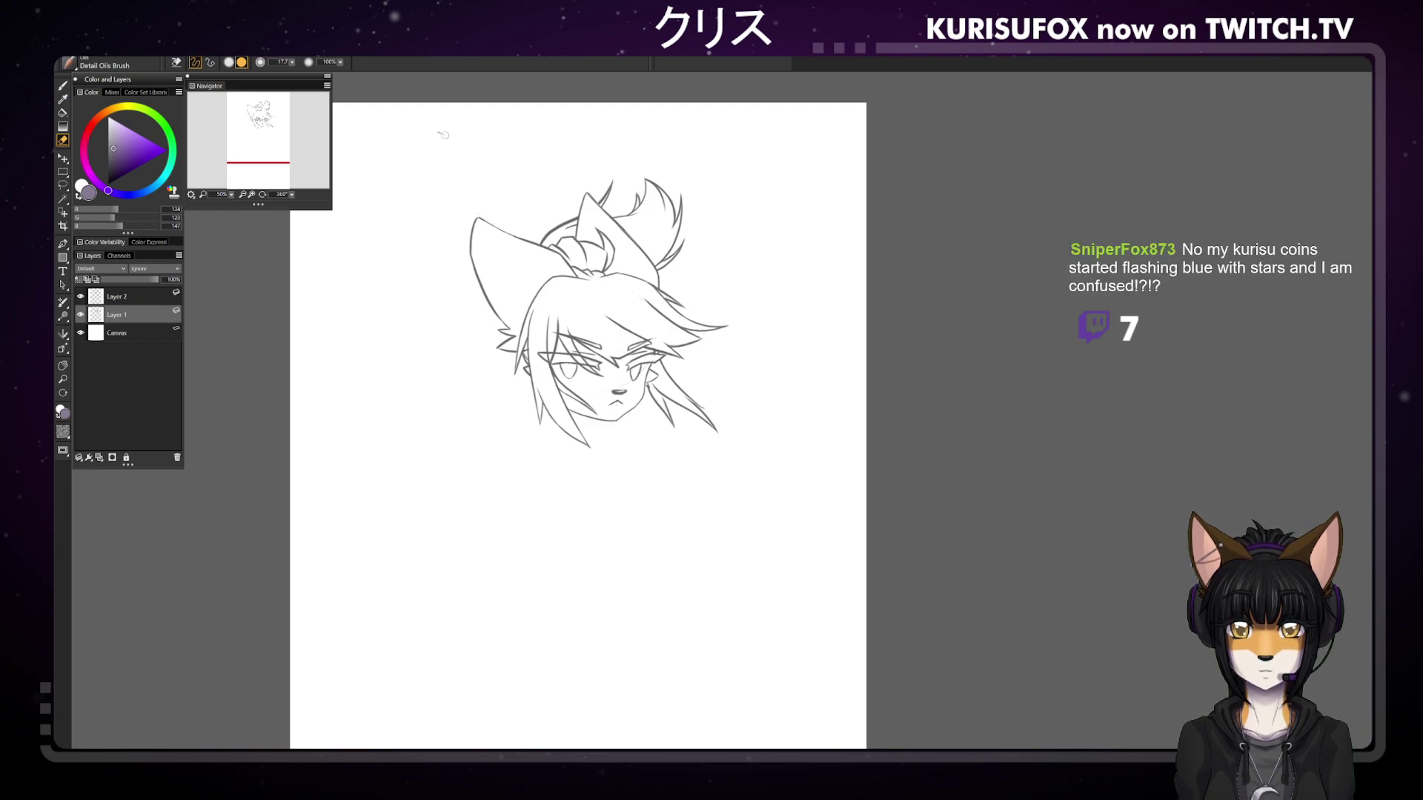
pyautogui.press('b')
pyautogui.moveTo(478, 218); pyautogui.dragTo(515, 237)
pyautogui.hotkey('ctrl', 'z')
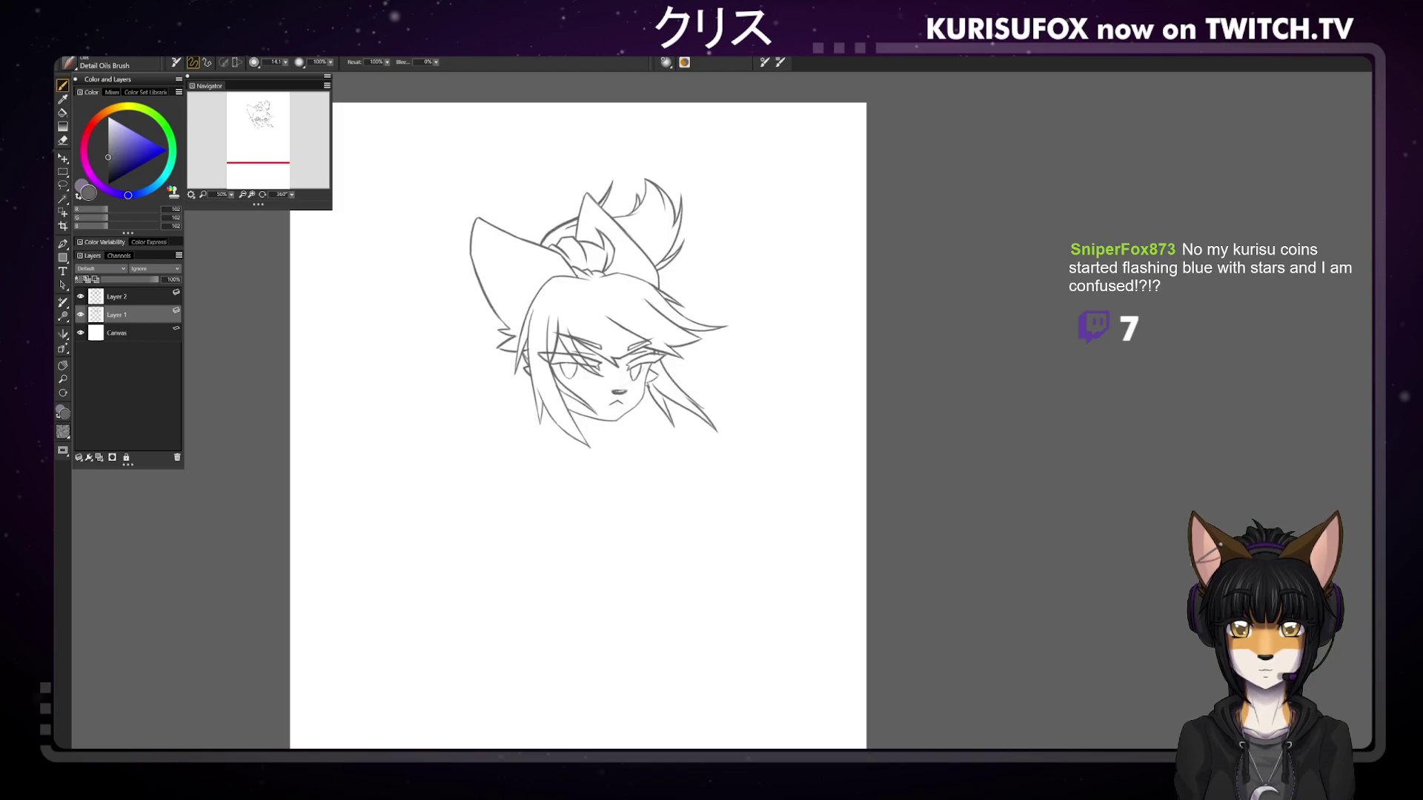
pyautogui.click(146, 294)
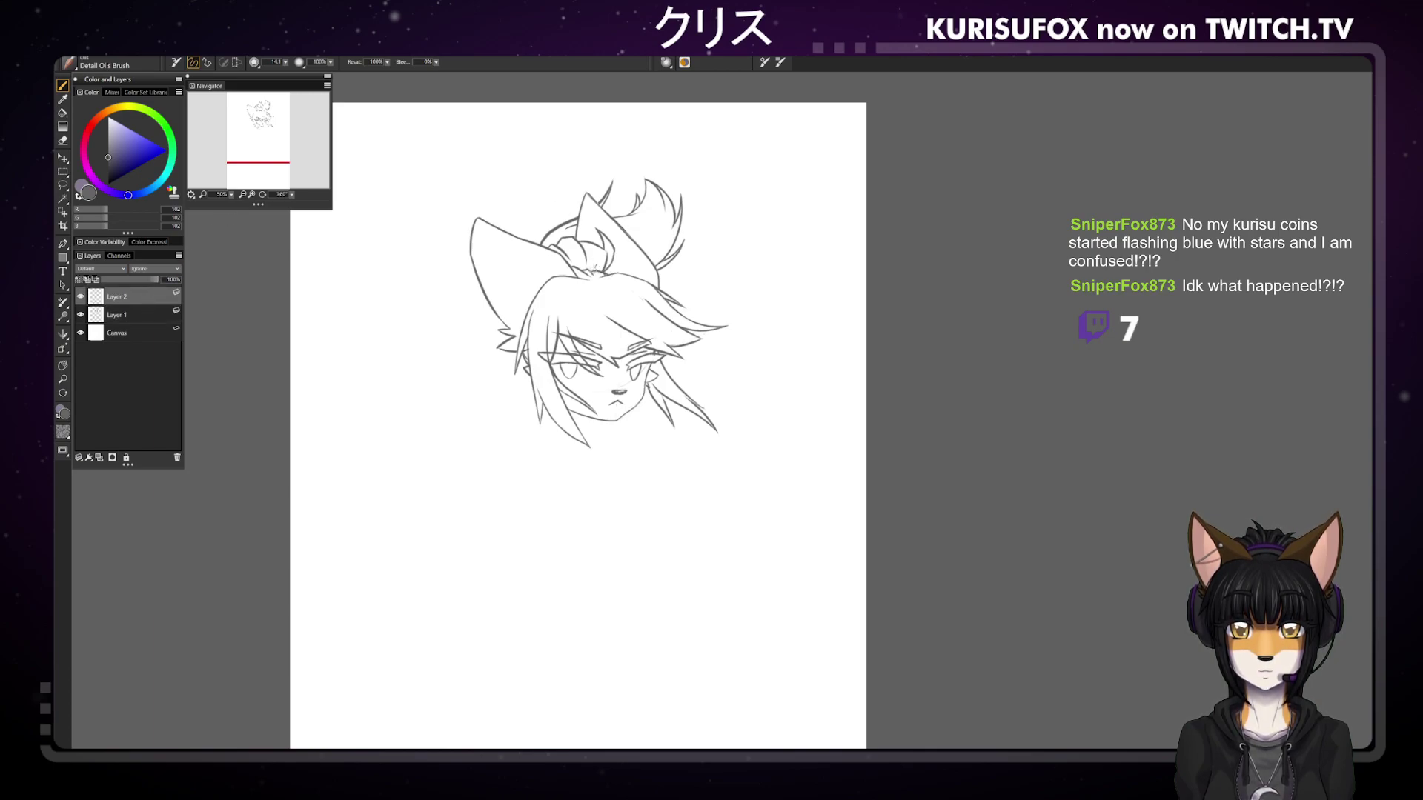
pyautogui.press('n')
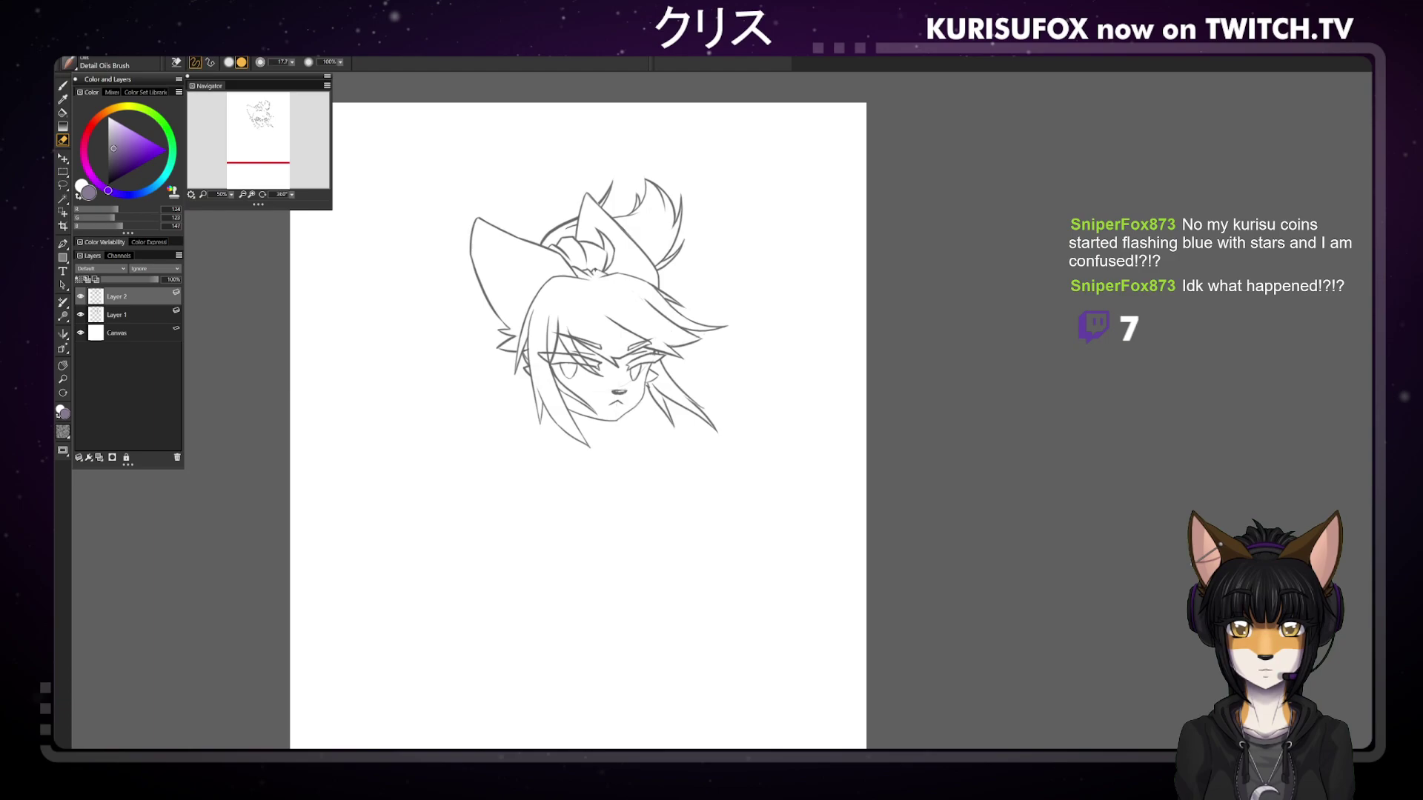
pyautogui.press('b')
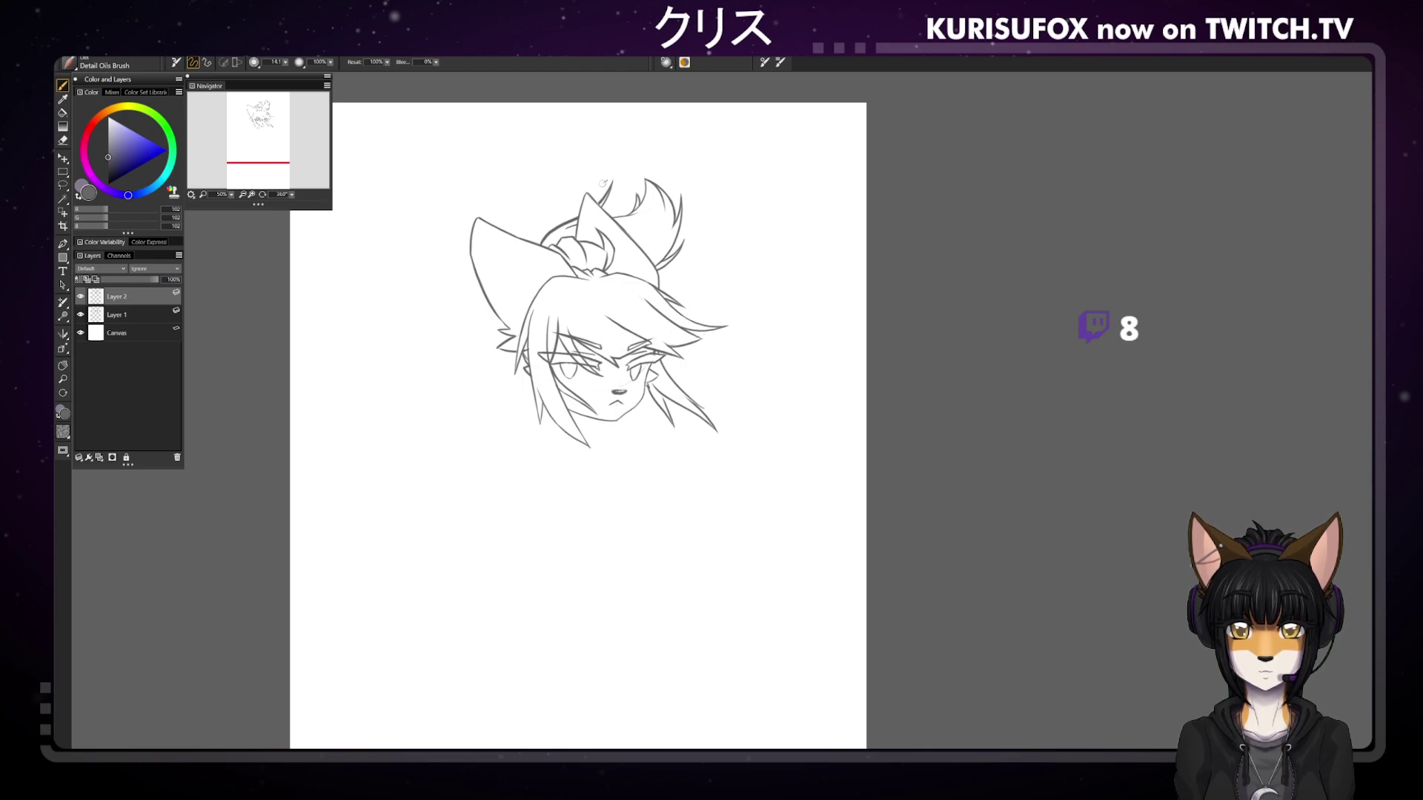
# Add a new layer and place it directly below Layer 1
pyautogui.click(131, 314)
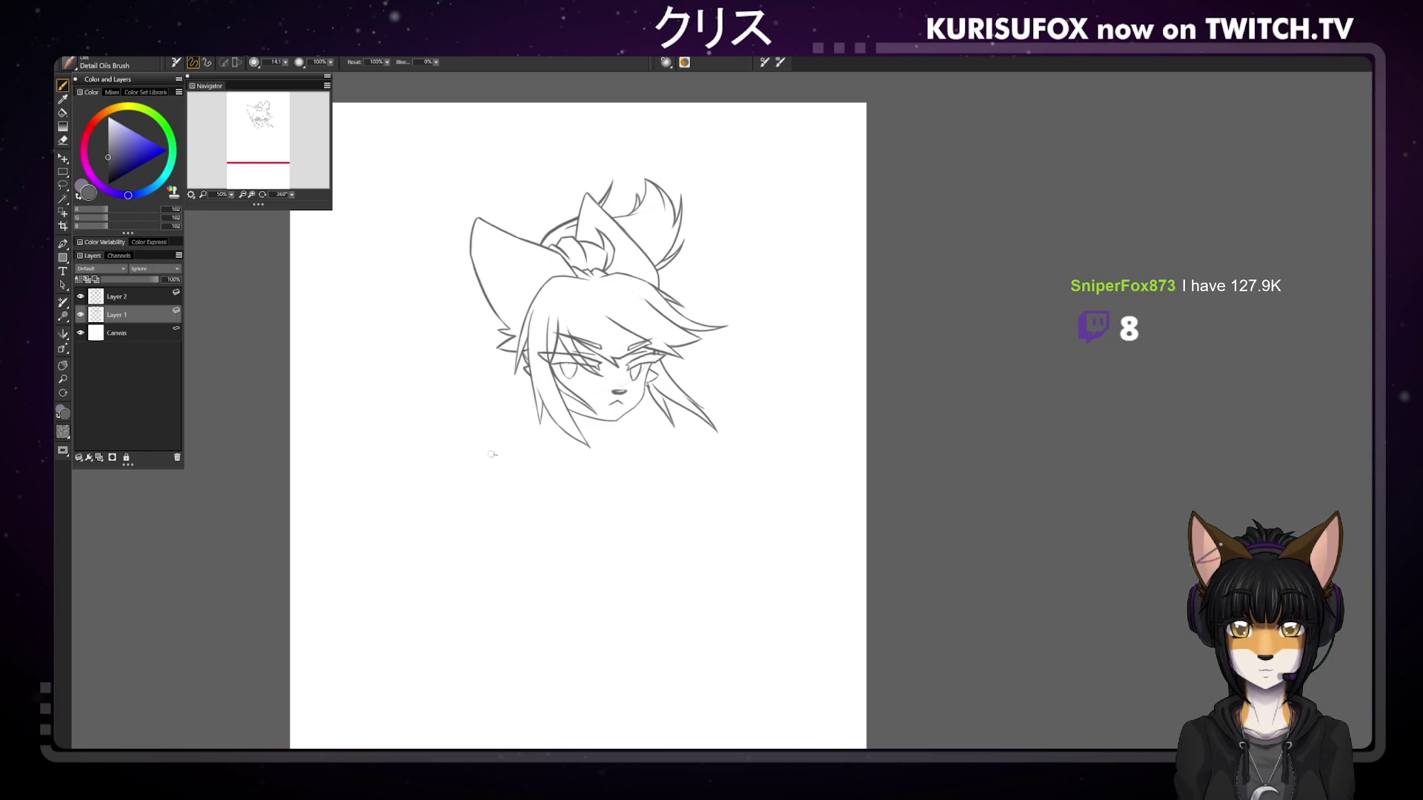
pyautogui.click(99, 458)
pyautogui.moveTo(134, 318); pyautogui.dragTo(139, 342)
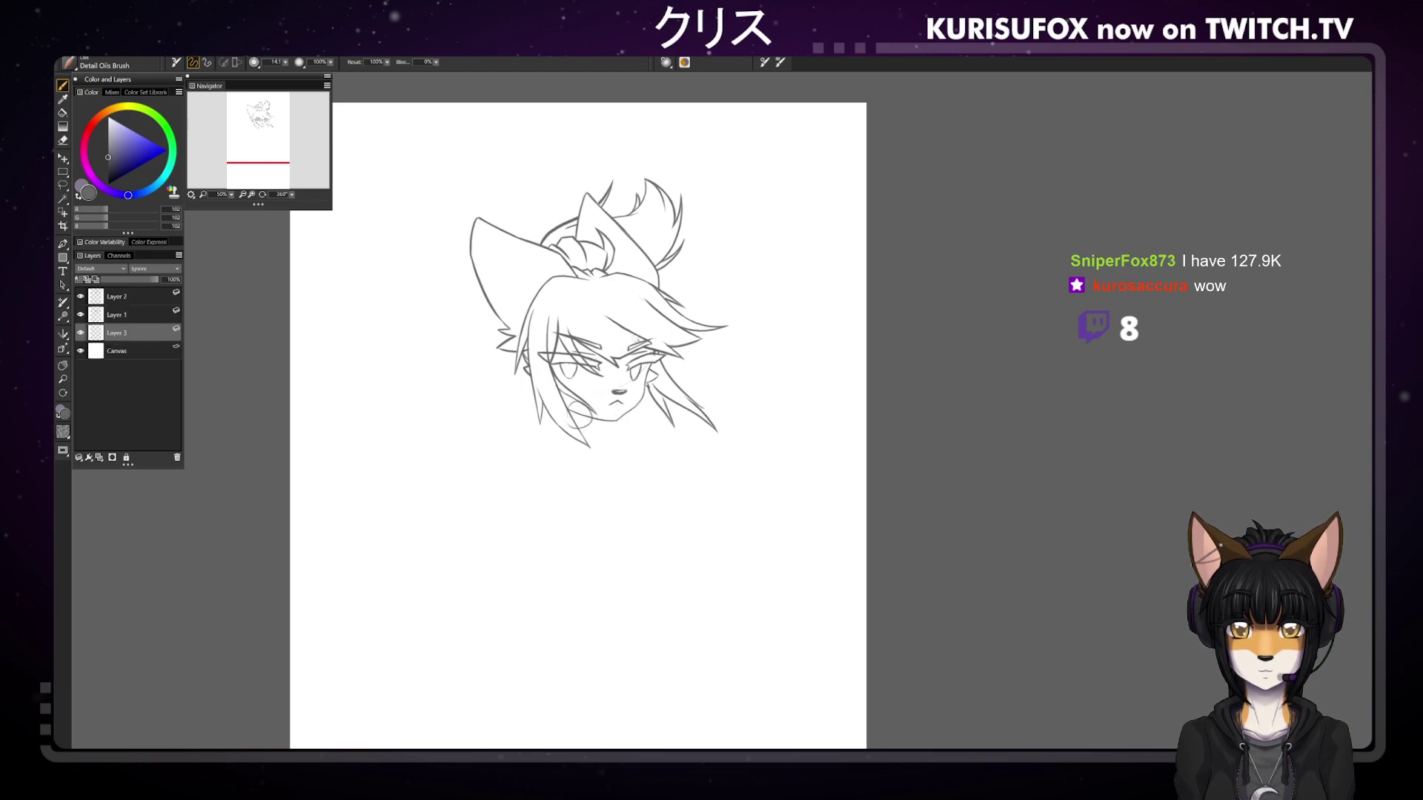
# Sketch a long slanted spine line below the head and outline the chest around its upper part
pyautogui.moveTo(571, 426)
pyautogui.mouseDown()
pyautogui.moveTo(497, 630)
pyautogui.moveTo(517, 587)
pyautogui.mouseUp()
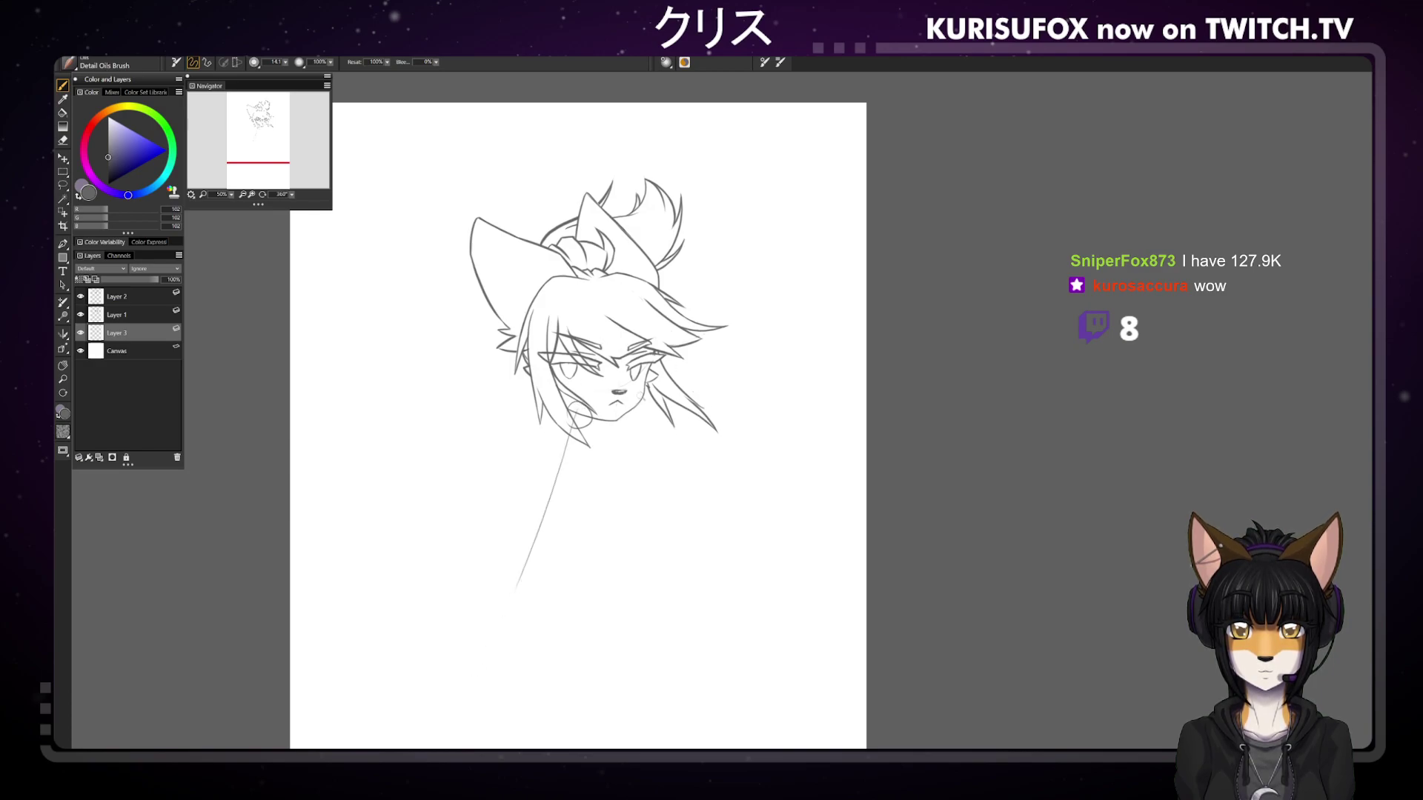
pyautogui.moveTo(569, 416)
pyautogui.mouseDown()
pyautogui.moveTo(547, 450)
pyautogui.moveTo(554, 467)
pyautogui.mouseUp()
pyautogui.hotkey('ctrl', 'z')
pyautogui.hotkey('ctrl', 'z')
pyautogui.moveTo(588, 421); pyautogui.dragTo(599, 449)
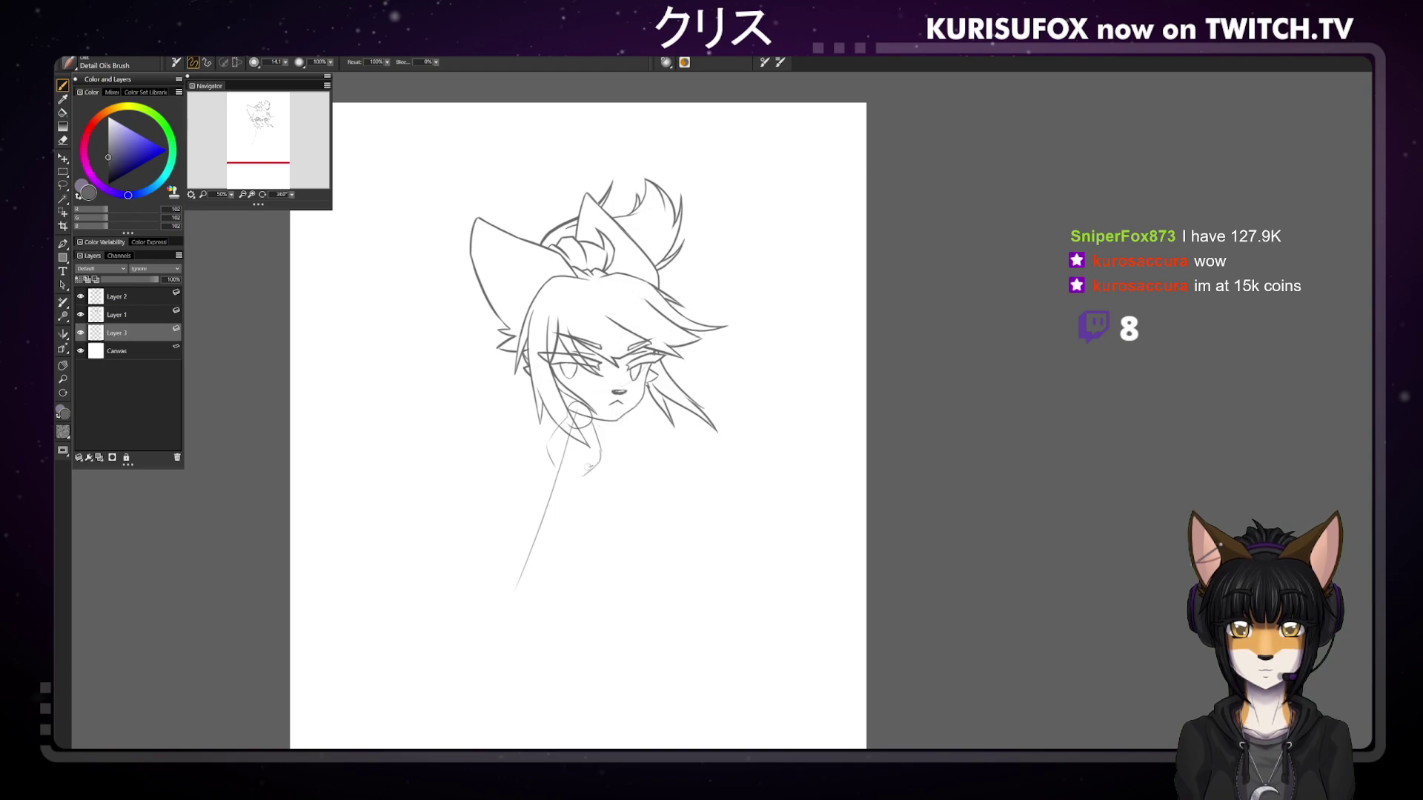
pyautogui.moveTo(600, 449)
pyautogui.mouseDown()
pyautogui.moveTo(600, 470)
pyautogui.moveTo(567, 479)
pyautogui.mouseUp()
pyautogui.hotkey('ctrl', 'z')
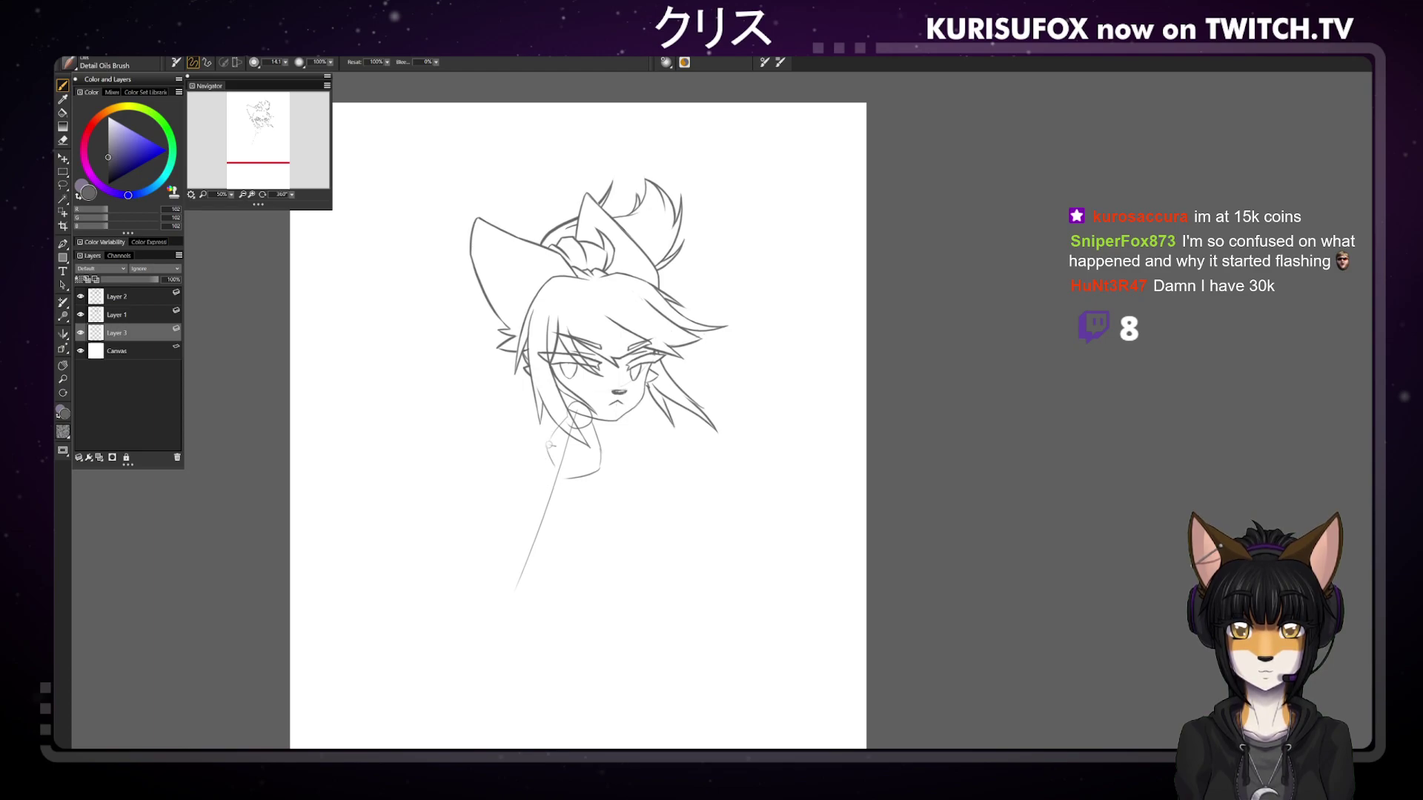
pyautogui.moveTo(548, 448)
pyautogui.mouseDown()
pyautogui.moveTo(547, 496)
pyautogui.moveTo(574, 505)
pyautogui.moveTo(590, 480)
pyautogui.mouseUp()
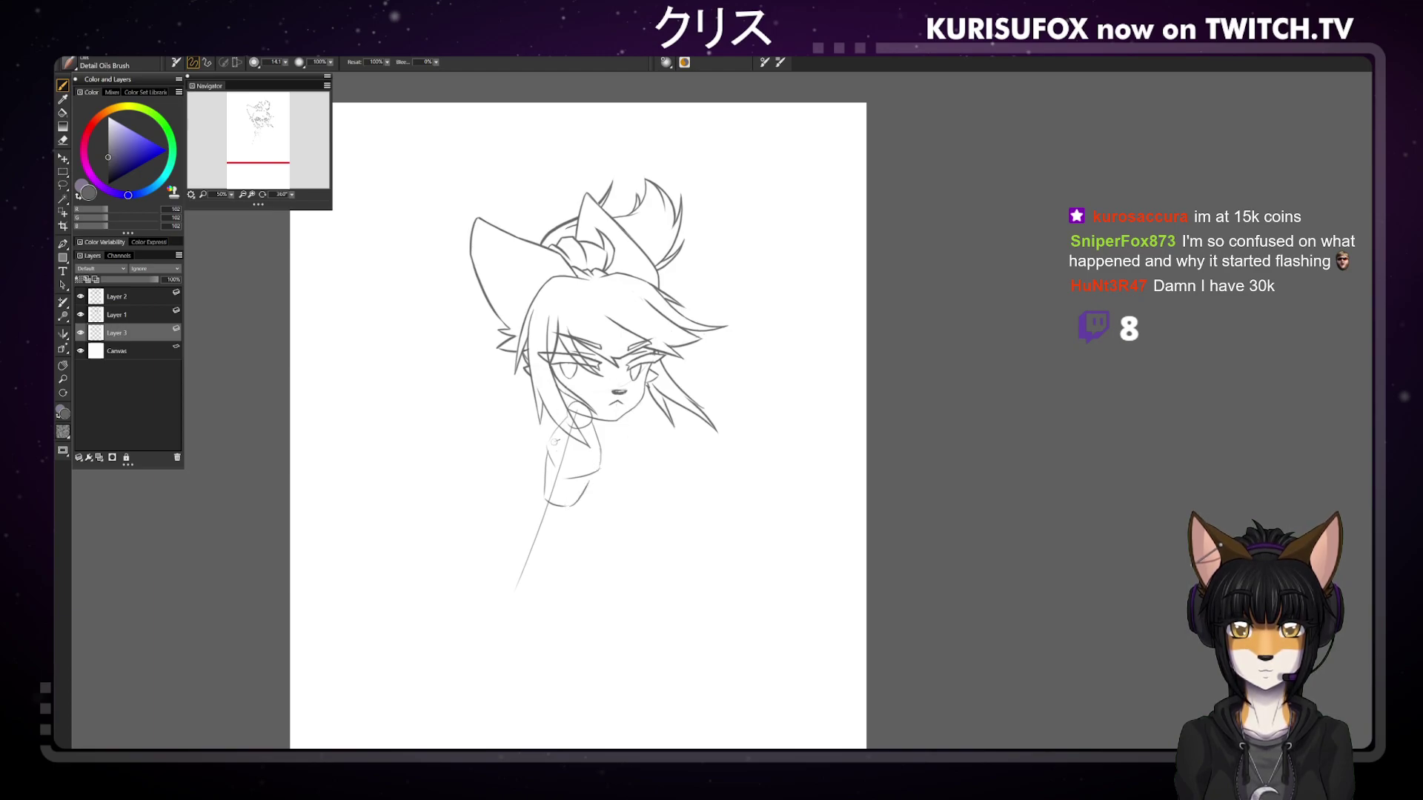
# Add a small circle for the near shoulder and a larger circle for the belly below the chest
pyautogui.moveTo(561, 425); pyautogui.dragTo(566, 430)
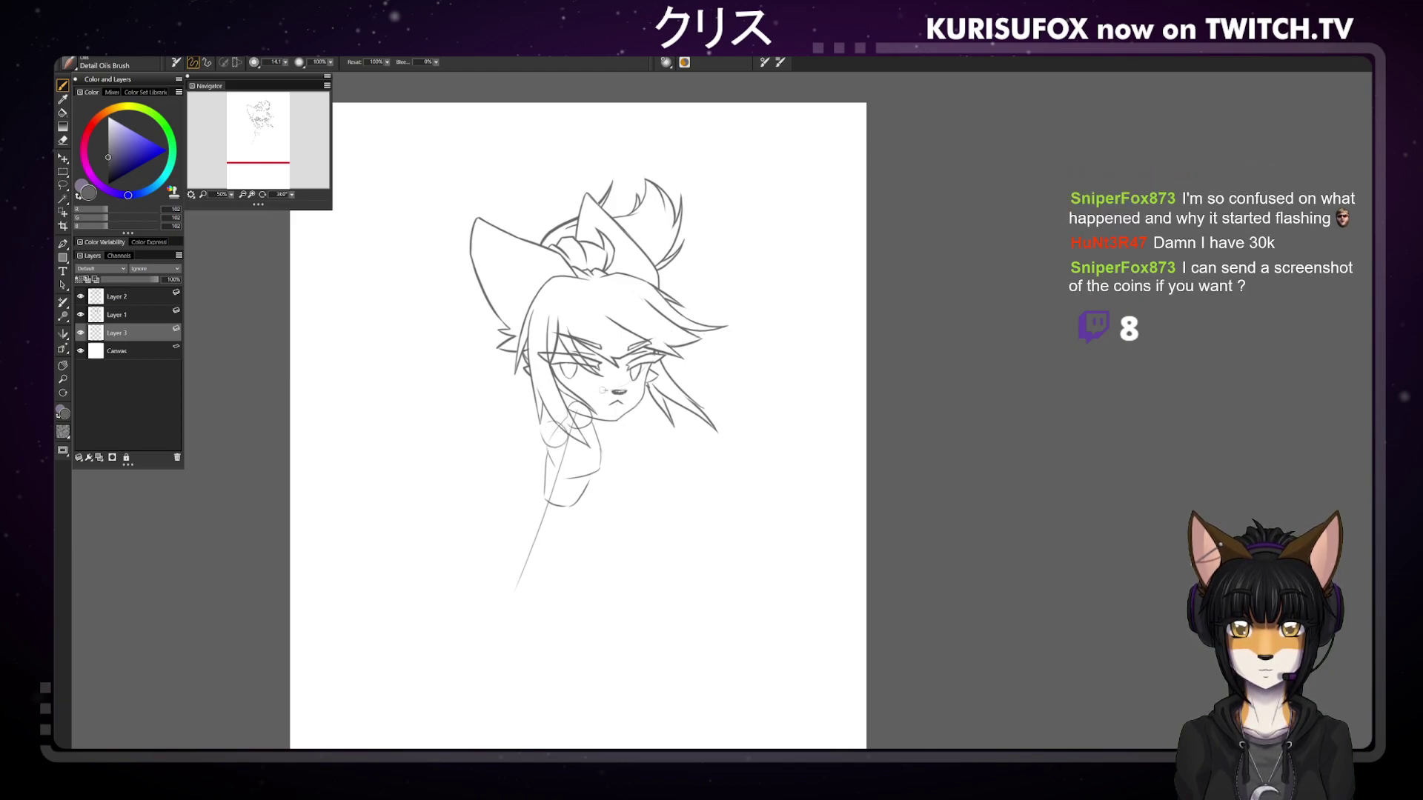
pyautogui.moveTo(547, 498)
pyautogui.mouseDown()
pyautogui.moveTo(527, 518)
pyautogui.moveTo(576, 534)
pyautogui.moveTo(533, 537)
pyautogui.moveTo(552, 548)
pyautogui.mouseUp()
pyautogui.hotkey('ctrl', 'z')
pyautogui.hotkey('ctrl', 'z')
pyautogui.hotkey('ctrl', 'z')
pyautogui.hotkey('ctrl', 'z')
pyautogui.hotkey('ctrl', 'z')
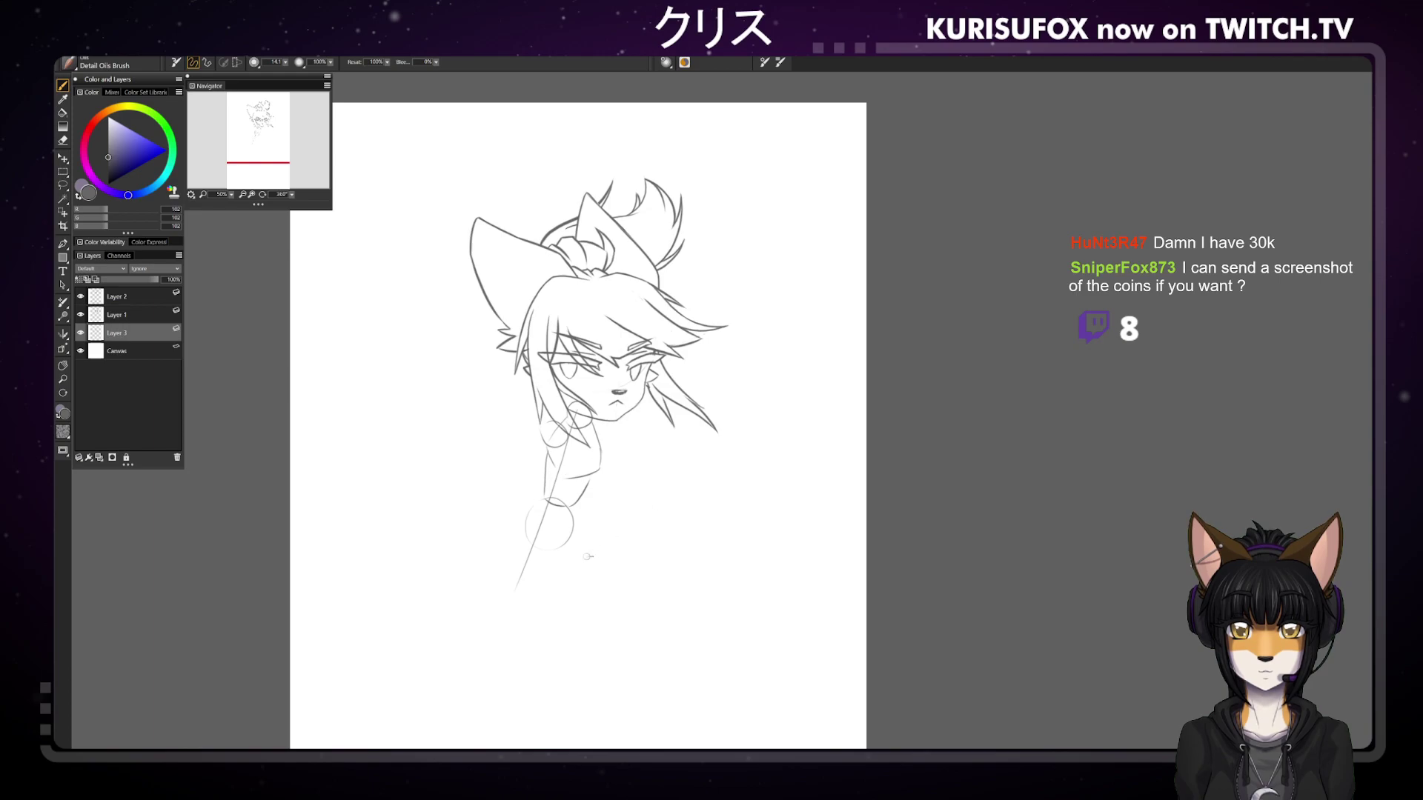
# Sketch a large circle for the hips at the spine line's lower end with a small leg-joint circle inside
pyautogui.moveTo(528, 535)
pyautogui.mouseDown()
pyautogui.moveTo(518, 595)
pyautogui.moveTo(512, 549)
pyautogui.mouseUp()
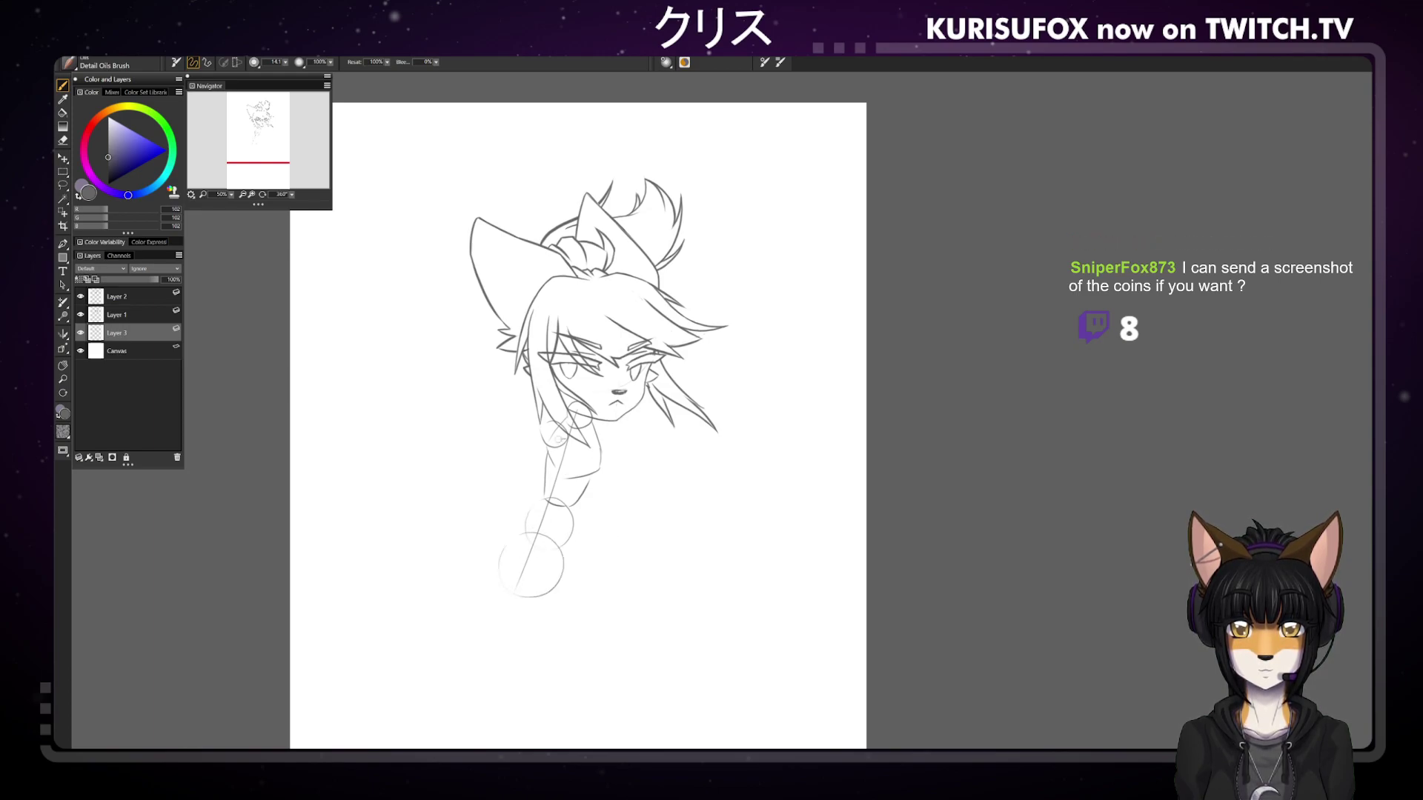
pyautogui.moveTo(528, 563)
pyautogui.mouseDown()
pyautogui.moveTo(550, 578)
pyautogui.moveTo(535, 586)
pyautogui.moveTo(549, 570)
pyautogui.moveTo(526, 572)
pyautogui.mouseUp()
pyautogui.hotkey('ctrl', 'z')
pyautogui.hotkey('ctrl', 'z')
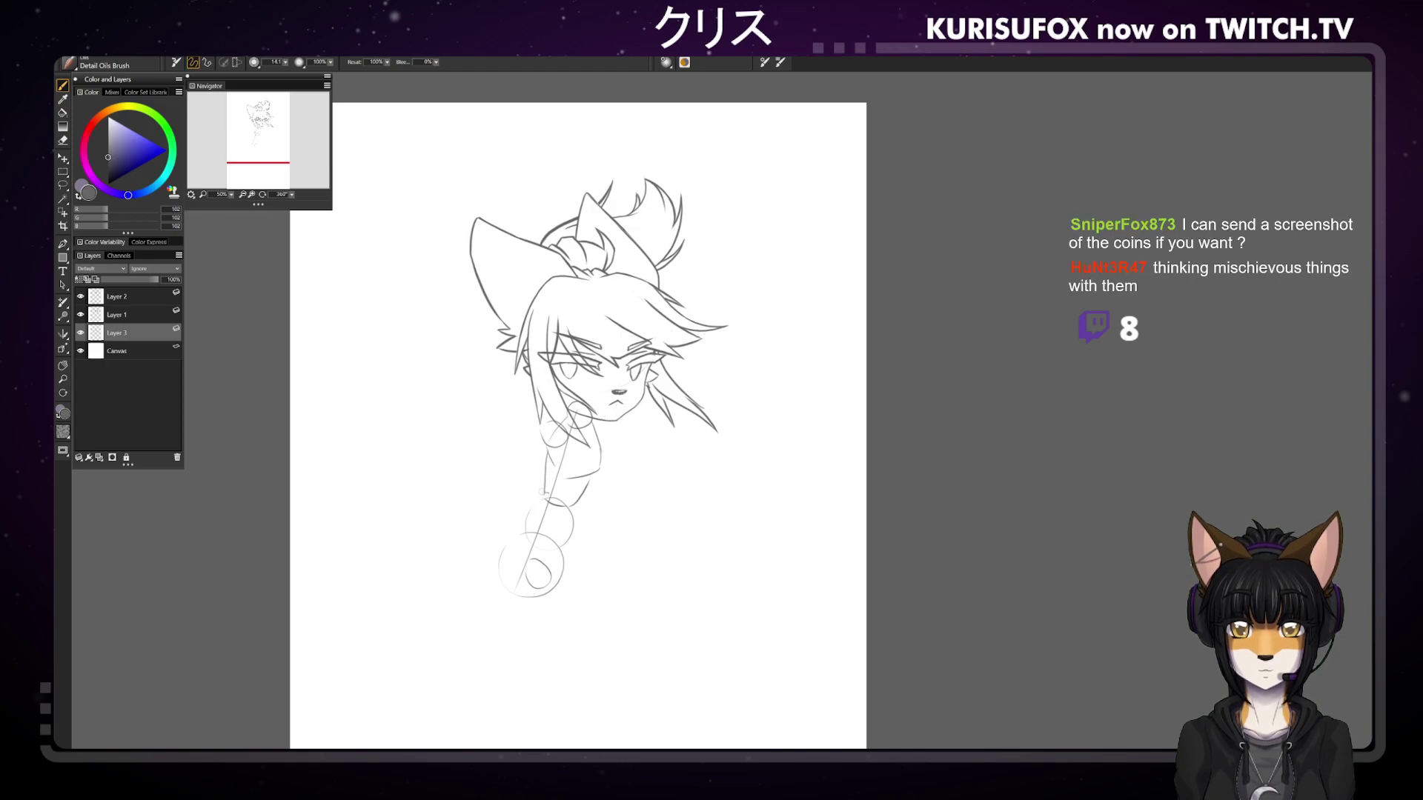
# Draw the back contour of the torso from the near shoulder through the waist out to the hip
pyautogui.moveTo(540, 504); pyautogui.dragTo(505, 548)
pyautogui.hotkey('ctrl', 'z')
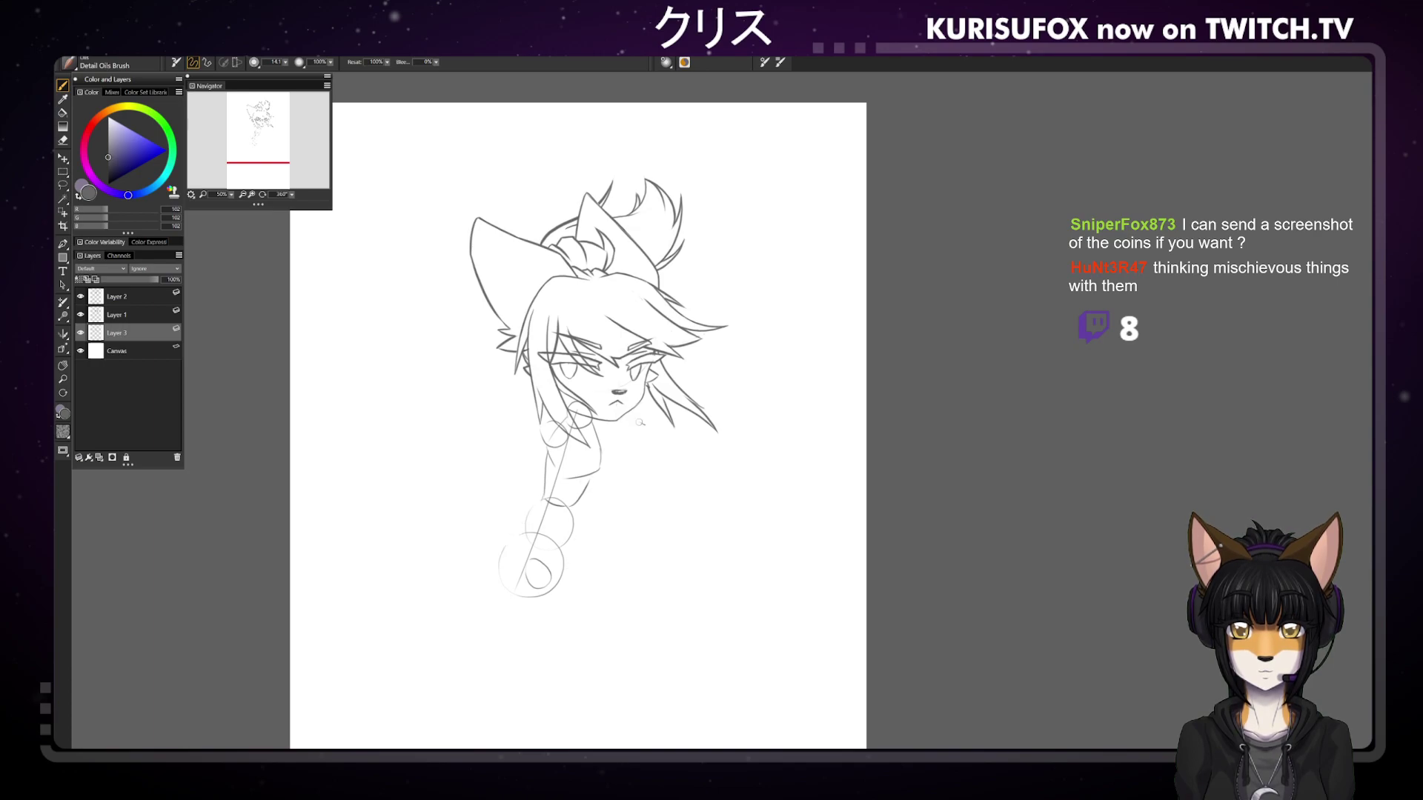
pyautogui.moveTo(541, 427); pyautogui.dragTo(545, 473)
pyautogui.hotkey('ctrl', 'z')
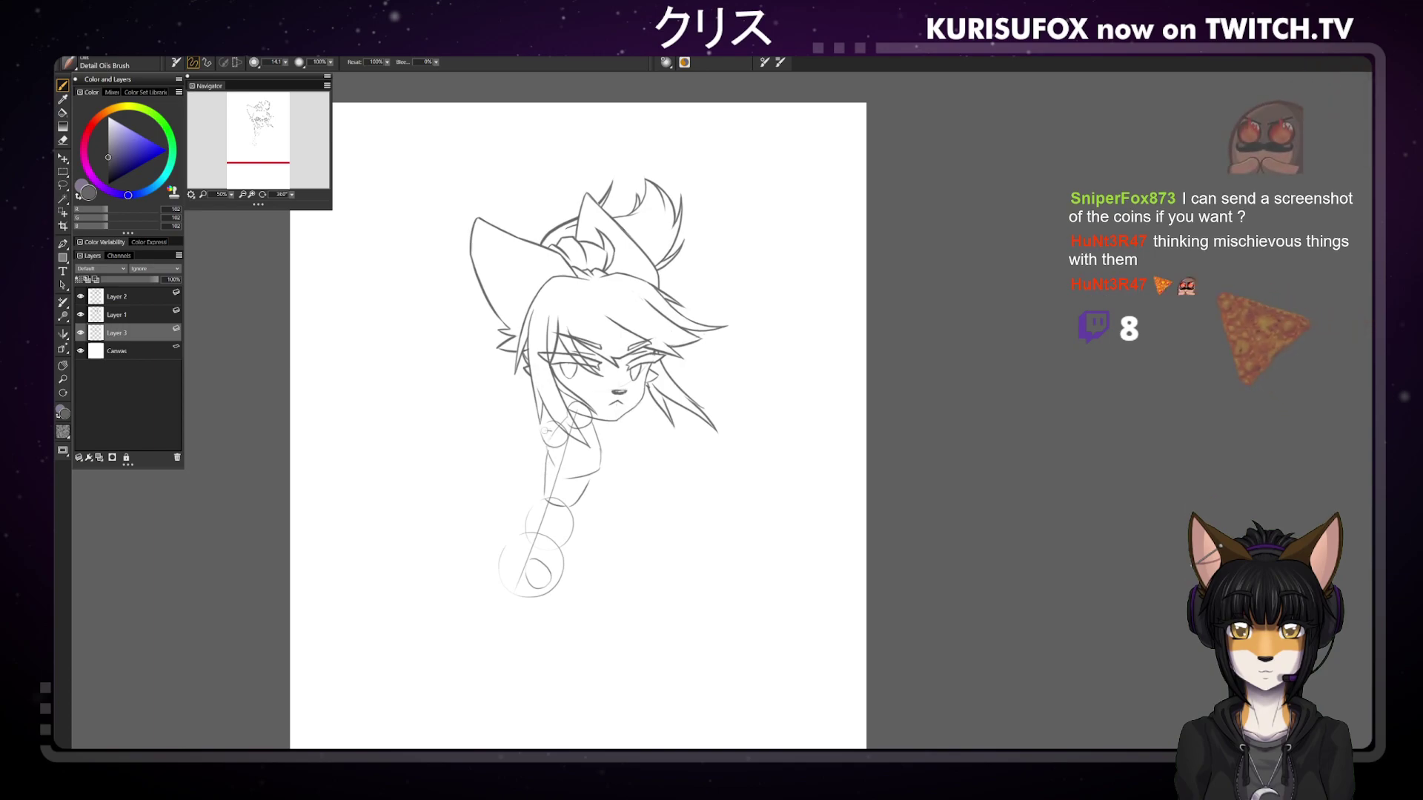
pyautogui.moveTo(541, 428)
pyautogui.mouseDown()
pyautogui.moveTo(543, 503)
pyautogui.moveTo(548, 458)
pyautogui.moveTo(531, 529)
pyautogui.moveTo(504, 537)
pyautogui.mouseUp()
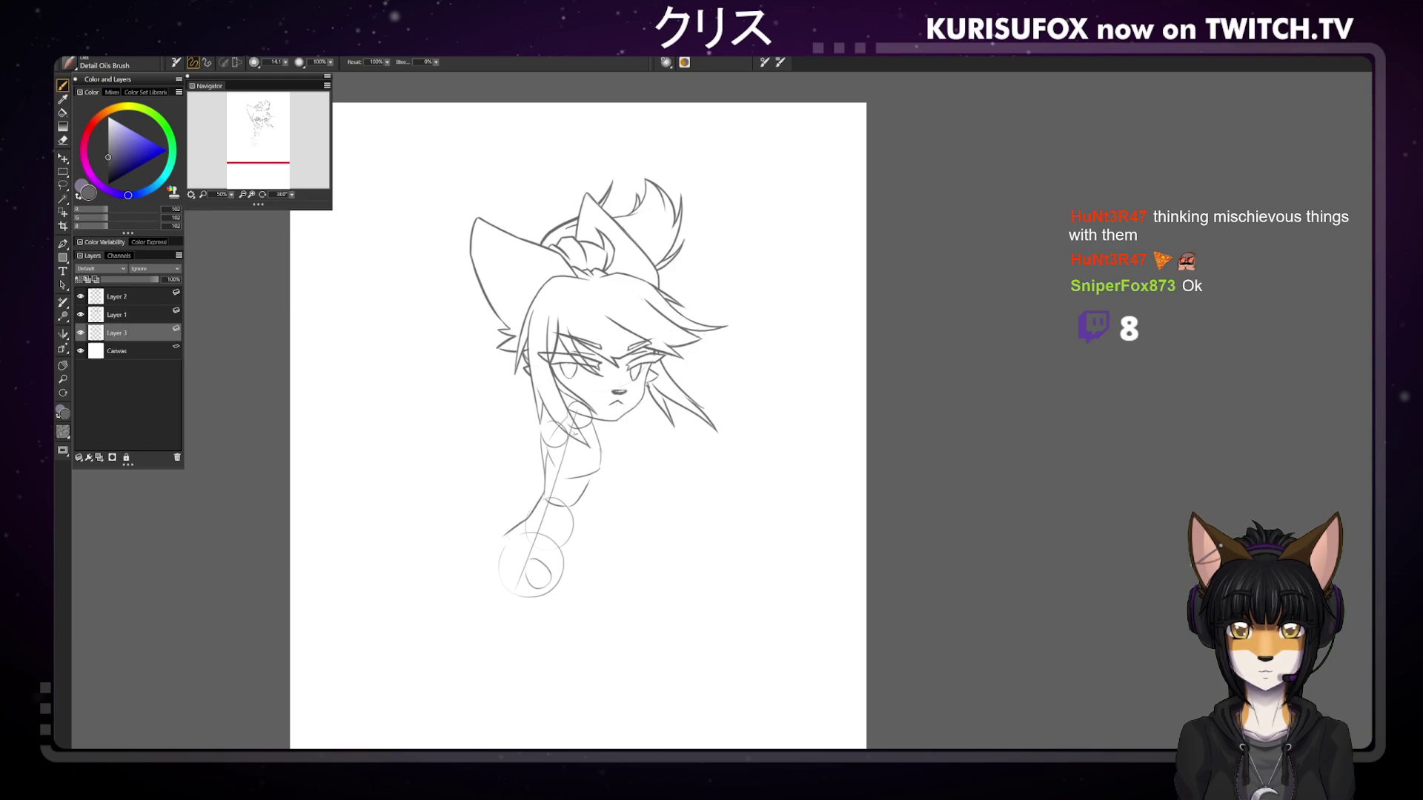
# Sketch a small circle for the far shoulder at the front of the upper chest
pyautogui.moveTo(552, 432)
pyautogui.mouseDown()
pyautogui.moveTo(604, 441)
pyautogui.moveTo(583, 445)
pyautogui.mouseUp()
pyautogui.hotkey('ctrl', 'z')
# Mark the leg joint inside the hip circle with a cross and refine the guide shapes around it
pyautogui.hotkey('ctrl', 'z')
pyautogui.hotkey('ctrl', 'z')
pyautogui.moveTo(532, 570)
pyautogui.mouseDown()
pyautogui.moveTo(578, 550)
pyautogui.moveTo(553, 556)
pyautogui.moveTo(563, 568)
pyautogui.moveTo(550, 561)
pyautogui.mouseUp()
pyautogui.hotkey('ctrl', 'z')
pyautogui.hotkey('ctrl', 'z')
pyautogui.hotkey('ctrl', 'z')
pyautogui.hotkey('ctrl', 'z')
pyautogui.hotkey('ctrl', 'z')
pyautogui.hotkey('ctrl', 'z')
pyautogui.hotkey('ctrl', 'z')
pyautogui.hotkey('ctrl', 'z')
pyautogui.hotkey('ctrl', 'z')
pyautogui.hotkey('ctrl', 'z')
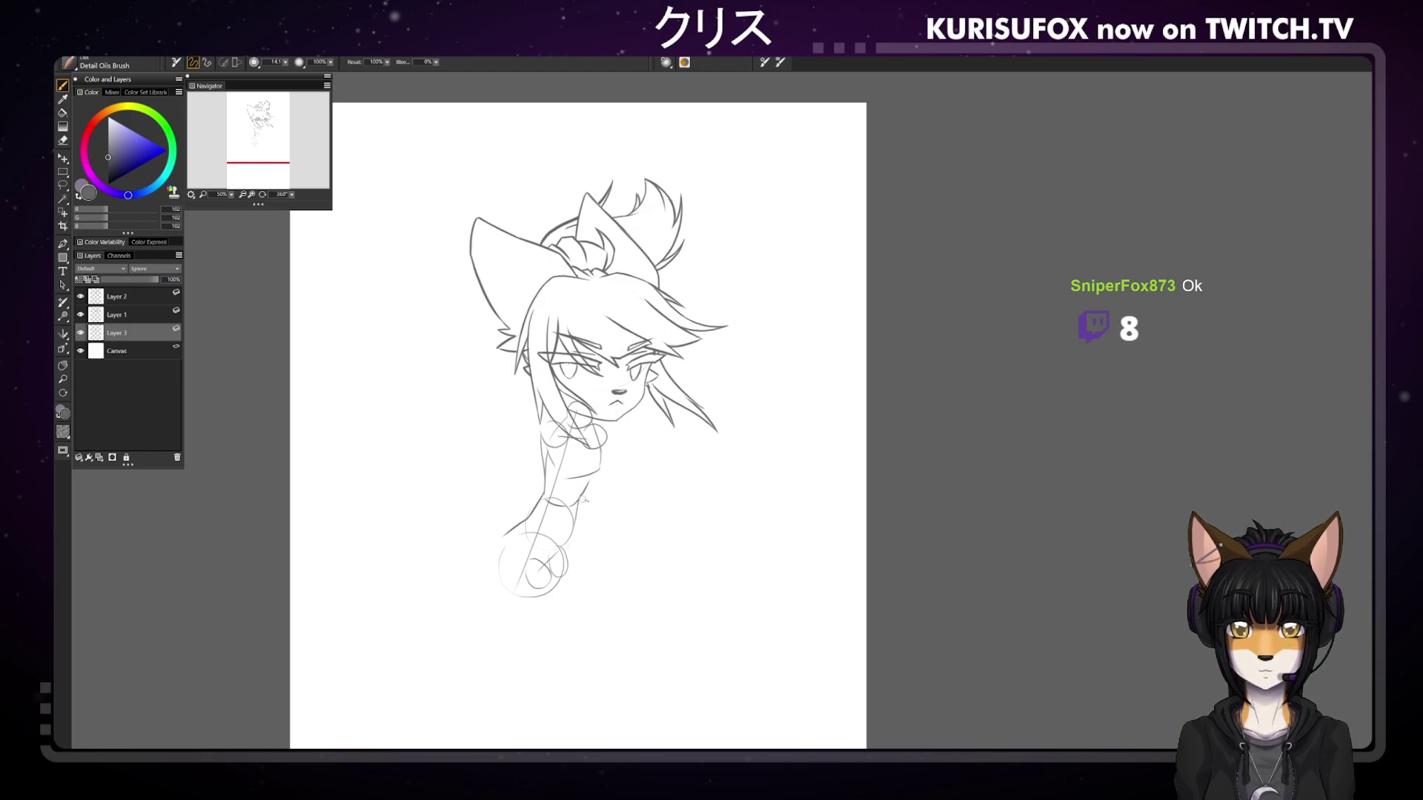
# Draw the front contour of the torso from below the chest down along the belly to the hip circle
pyautogui.moveTo(582, 498); pyautogui.dragTo(571, 552)
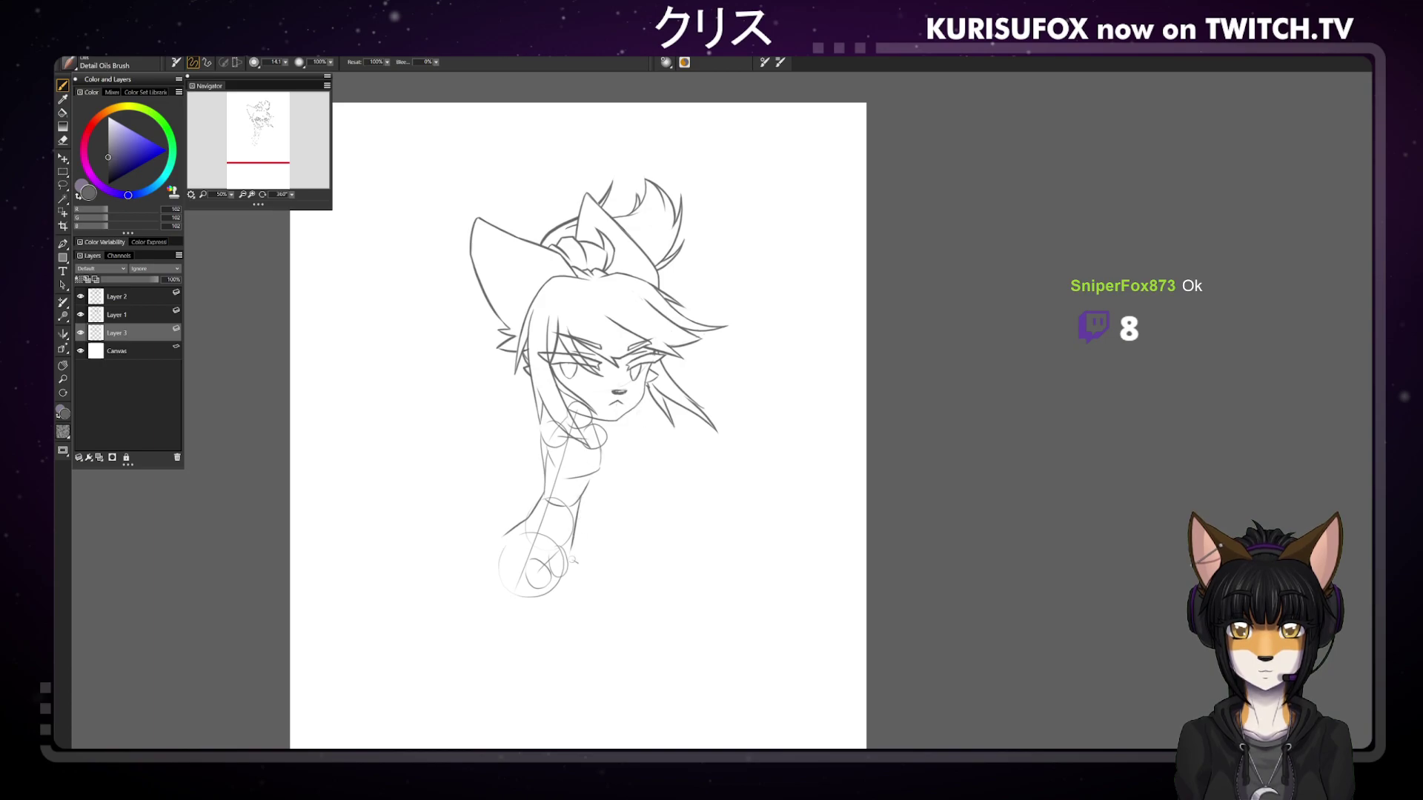
pyautogui.hotkey('ctrl', '-')
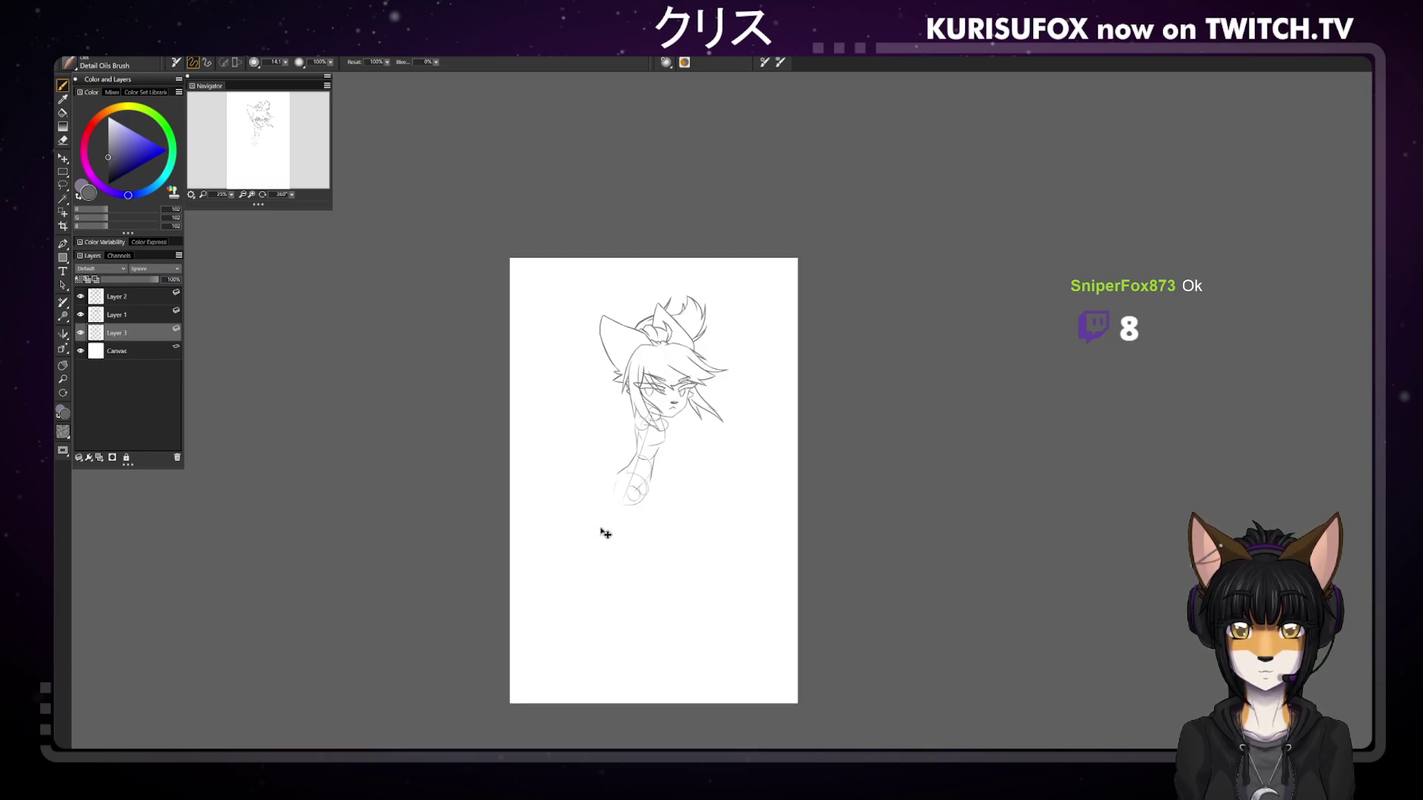
pyautogui.hotkey('ctrl', '+')
pyautogui.hotkey('ctrl', '+')
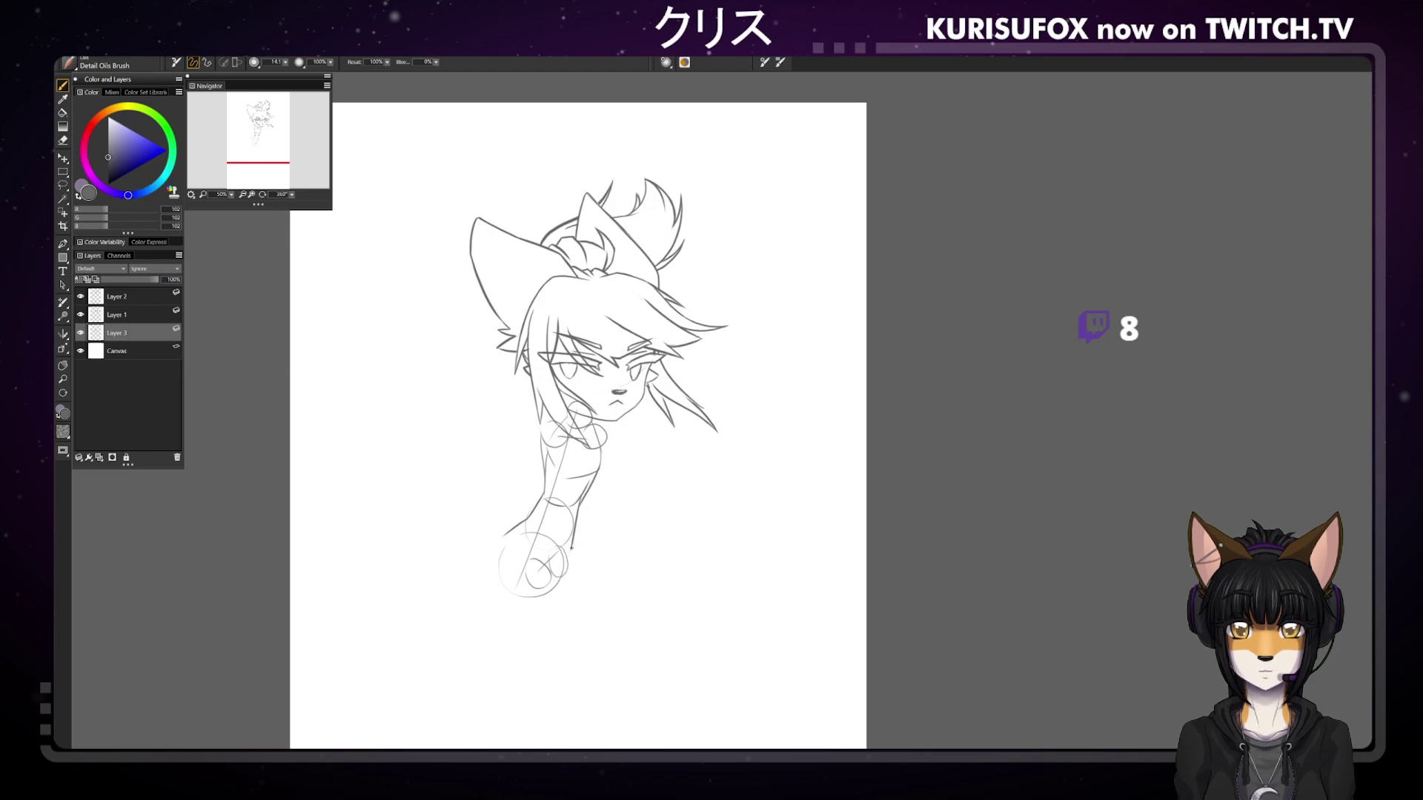
pyautogui.moveTo(569, 552); pyautogui.dragTo(566, 584)
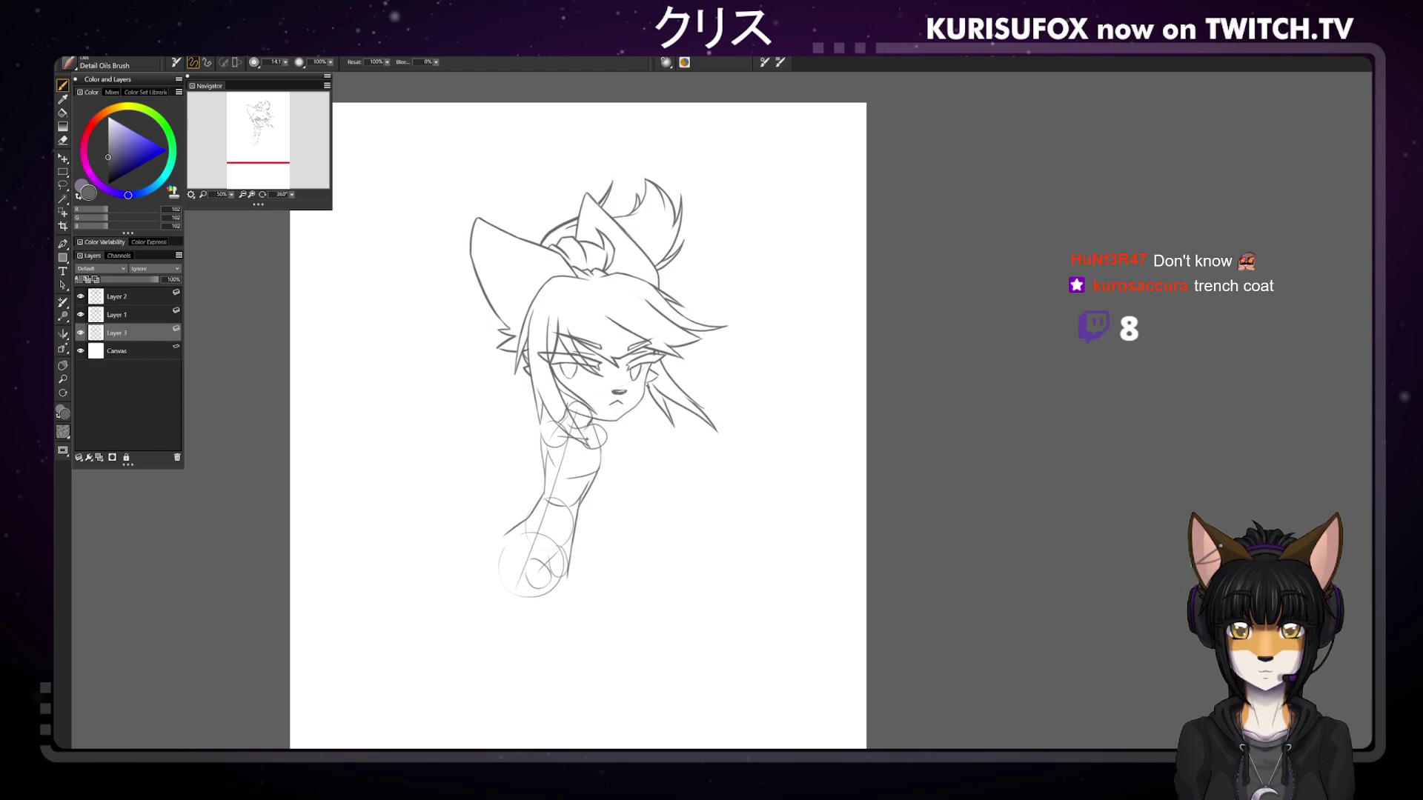
# Erase the construction lines overlapping the chin and the hair strand at the neck
pyautogui.press('n')
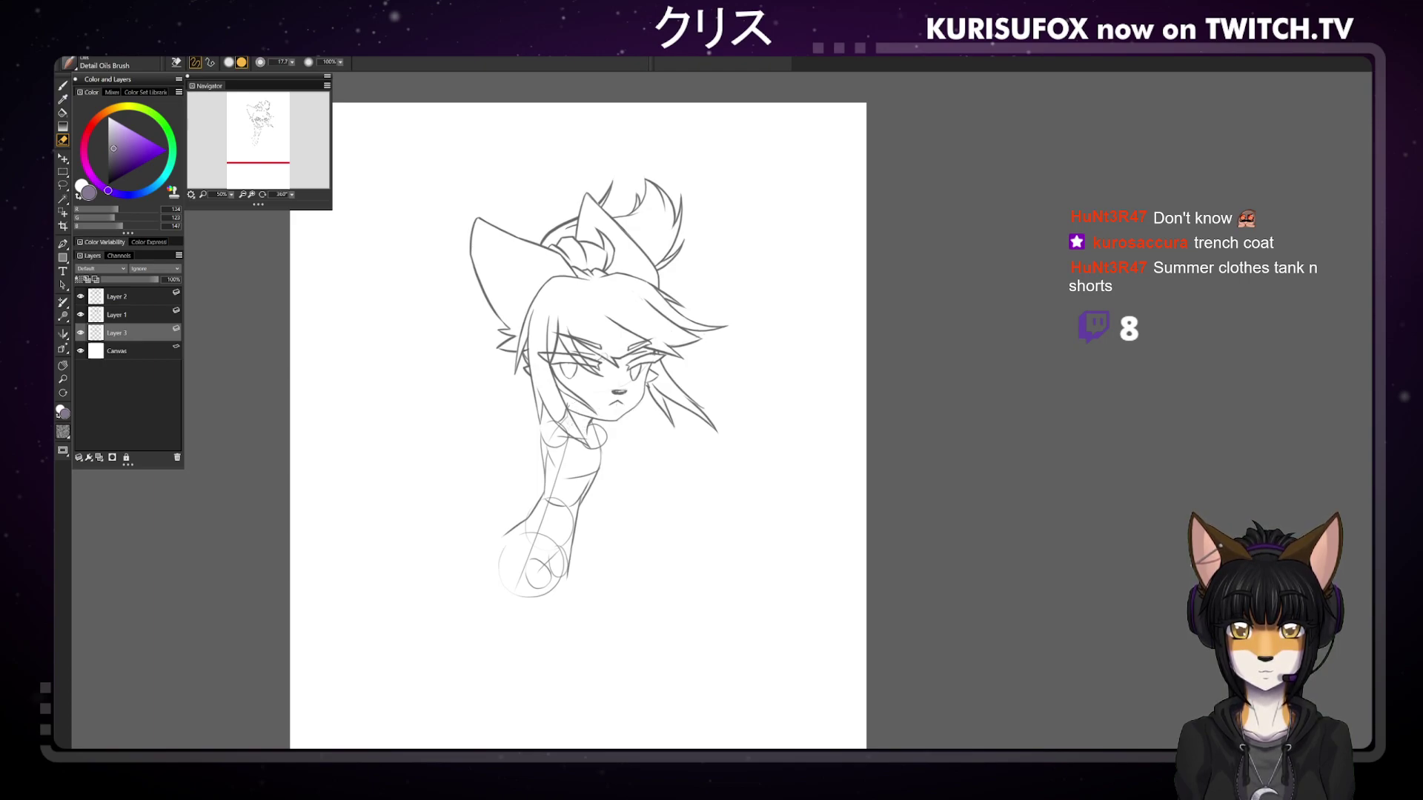
pyautogui.press('b')
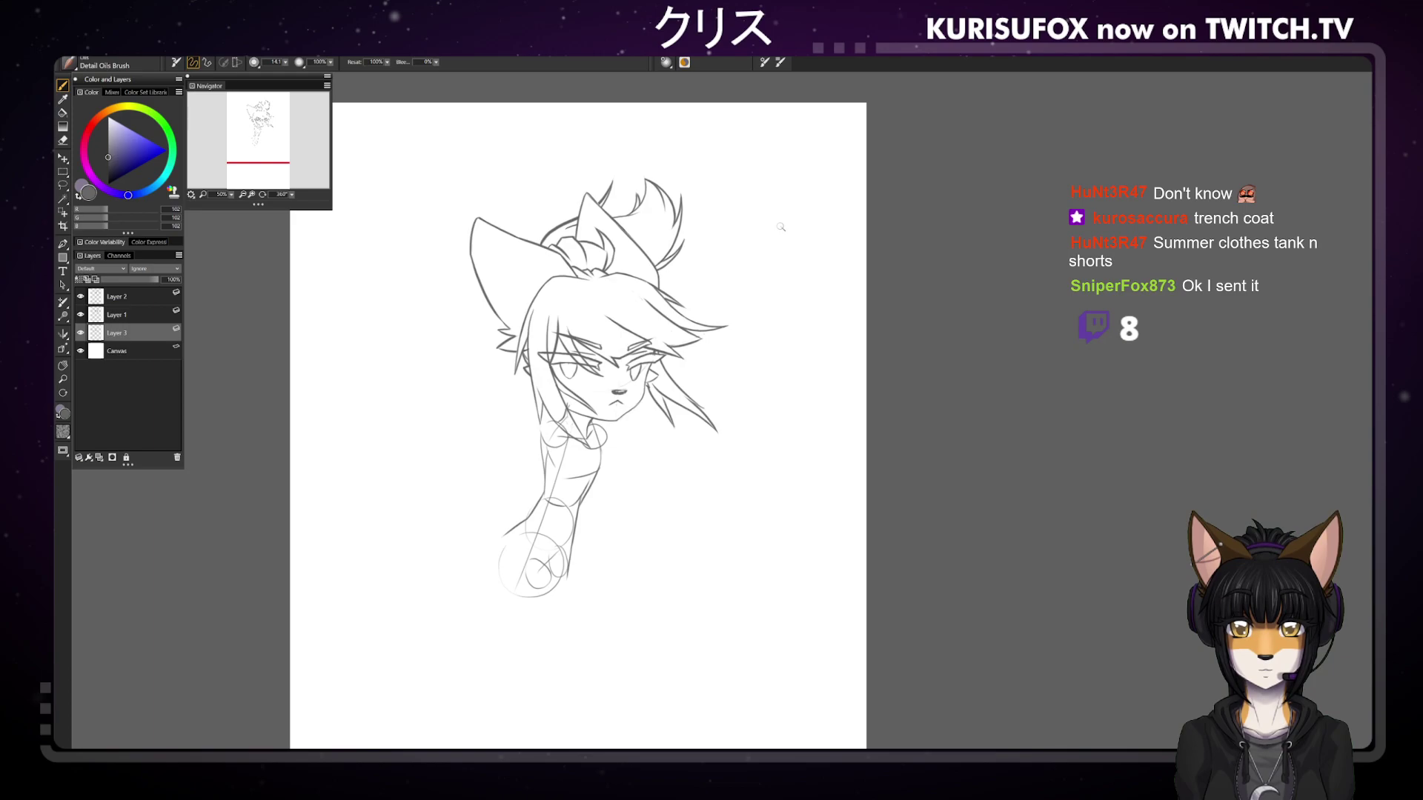
pyautogui.press('n')
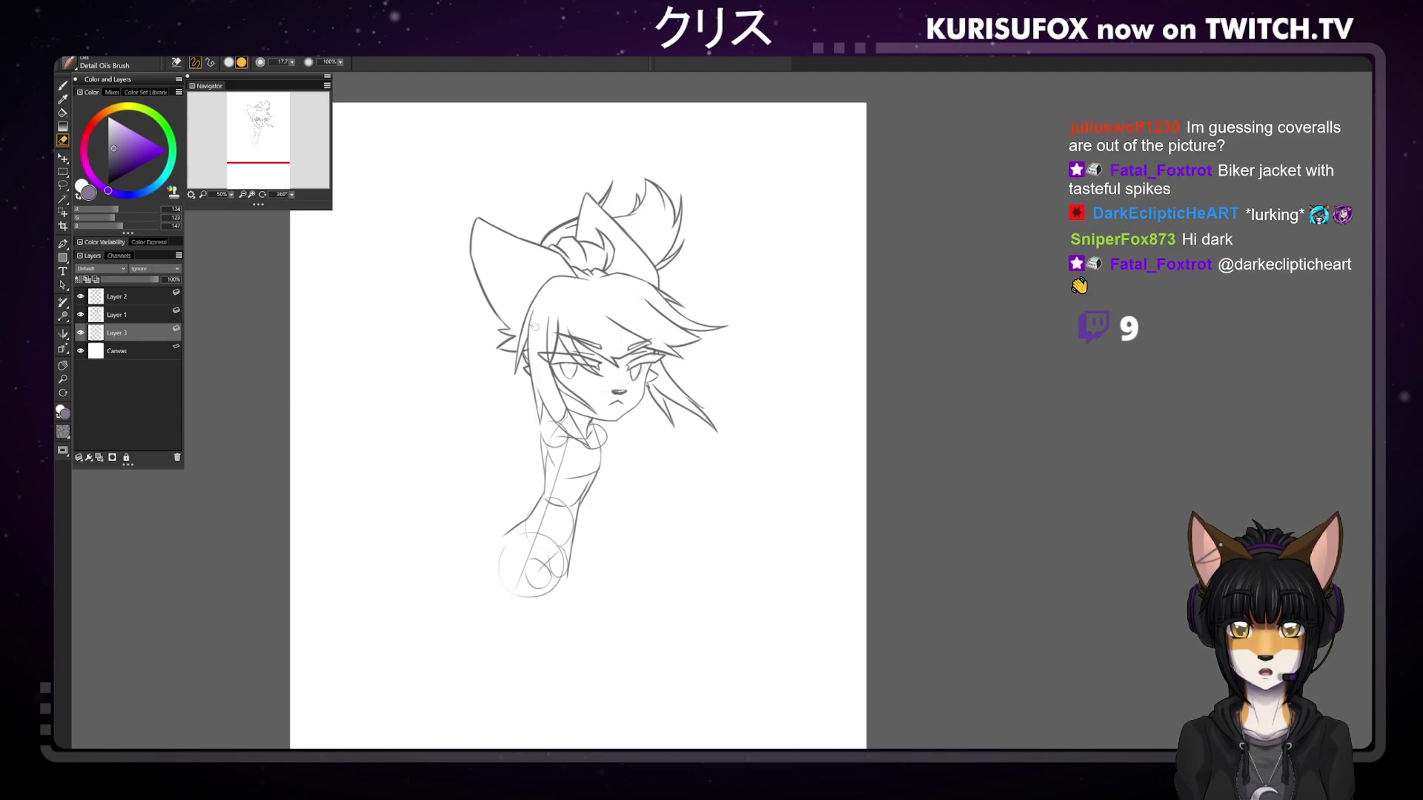
pyautogui.press('b')
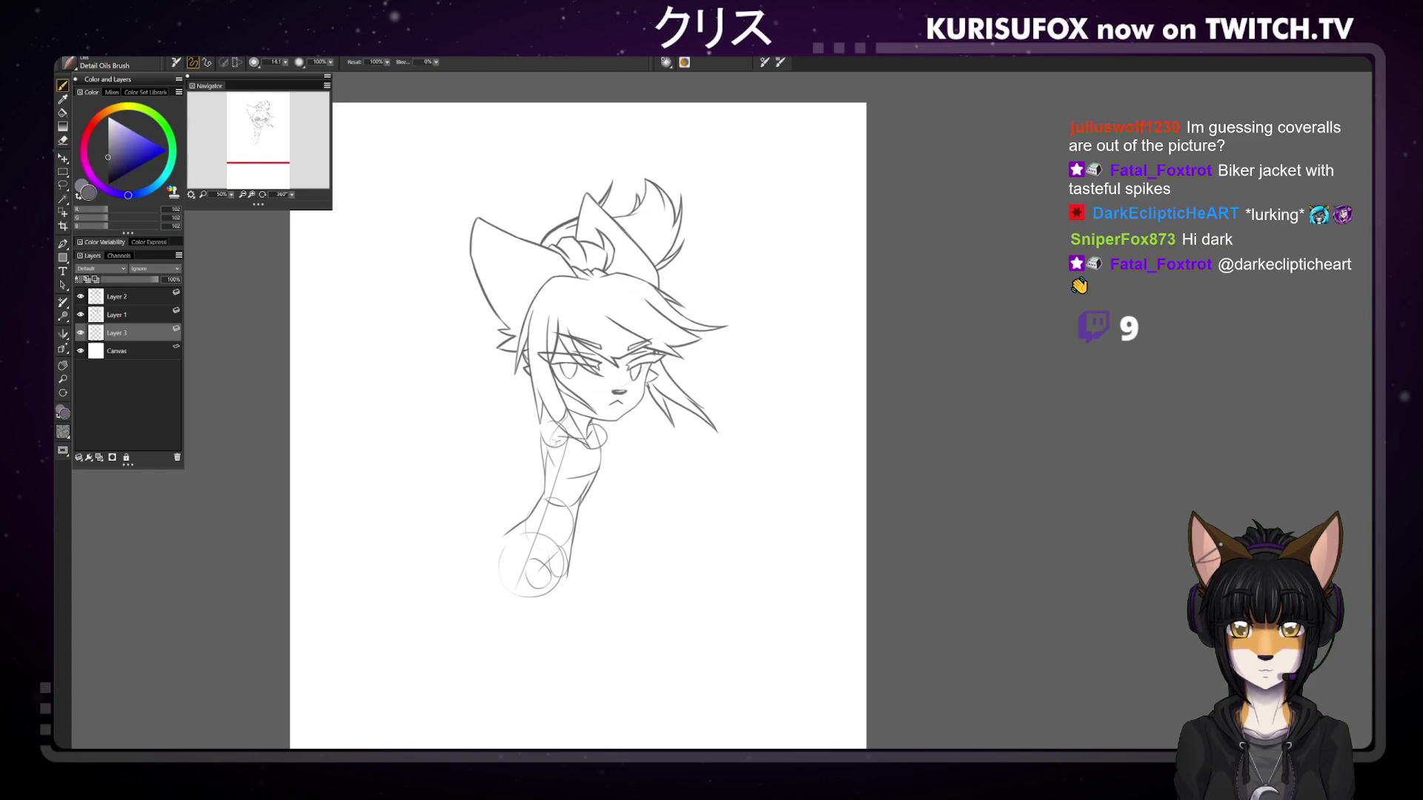
# Sketch the bent near arm with straight lines from the shoulder down to the elbow and across the waist
pyautogui.moveTo(551, 435); pyautogui.dragTo(514, 492)
pyautogui.hotkey('ctrl', 'z')
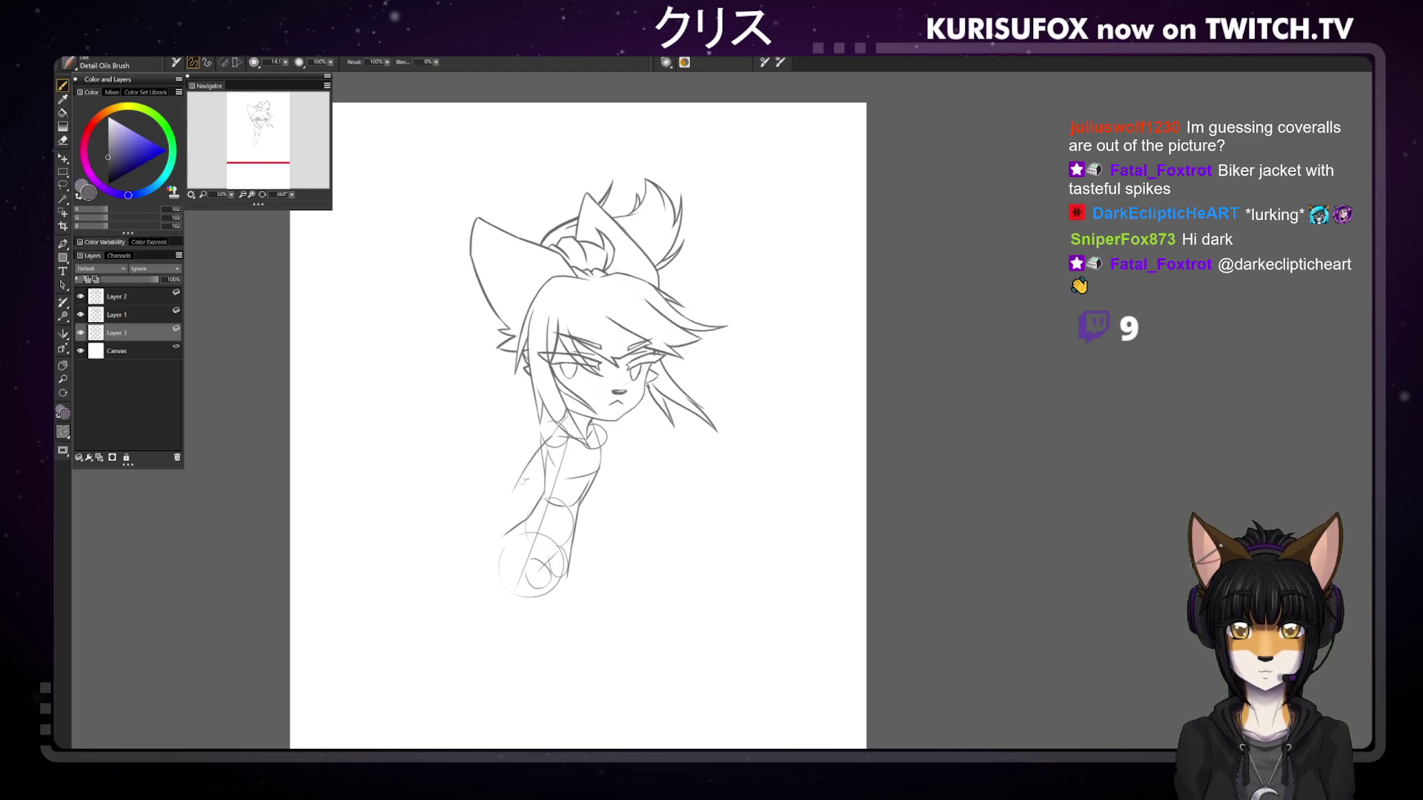
pyautogui.hotkey('ctrl', 'z')
pyautogui.moveTo(550, 435)
pyautogui.mouseDown()
pyautogui.moveTo(511, 492)
pyautogui.moveTo(584, 491)
pyautogui.mouseUp()
pyautogui.hotkey('ctrl', 'z')
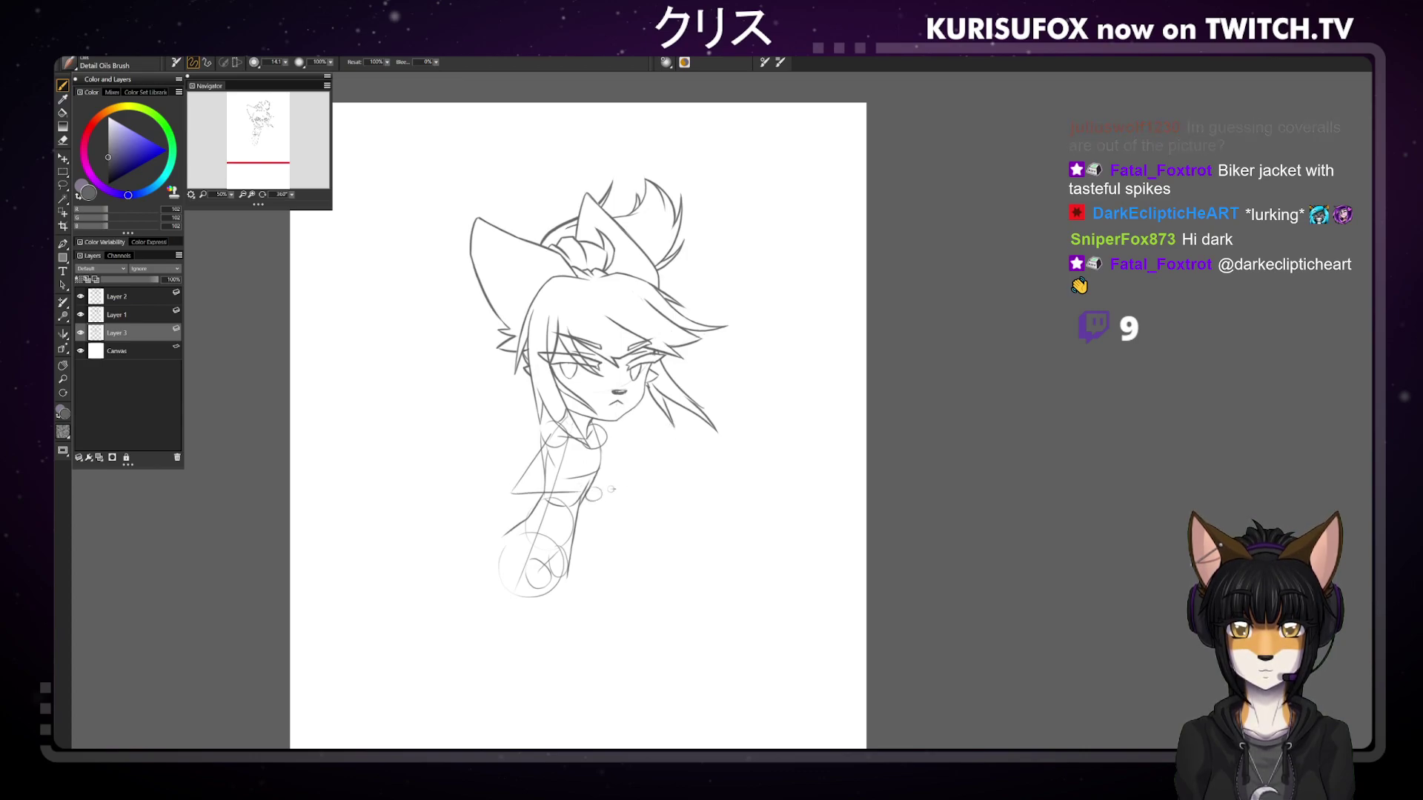
pyautogui.moveTo(589, 486)
pyautogui.mouseDown()
pyautogui.moveTo(606, 482)
pyautogui.moveTo(603, 508)
pyautogui.mouseUp()
pyautogui.hotkey('ctrl', 'z')
pyautogui.hotkey('ctrl', 'z')
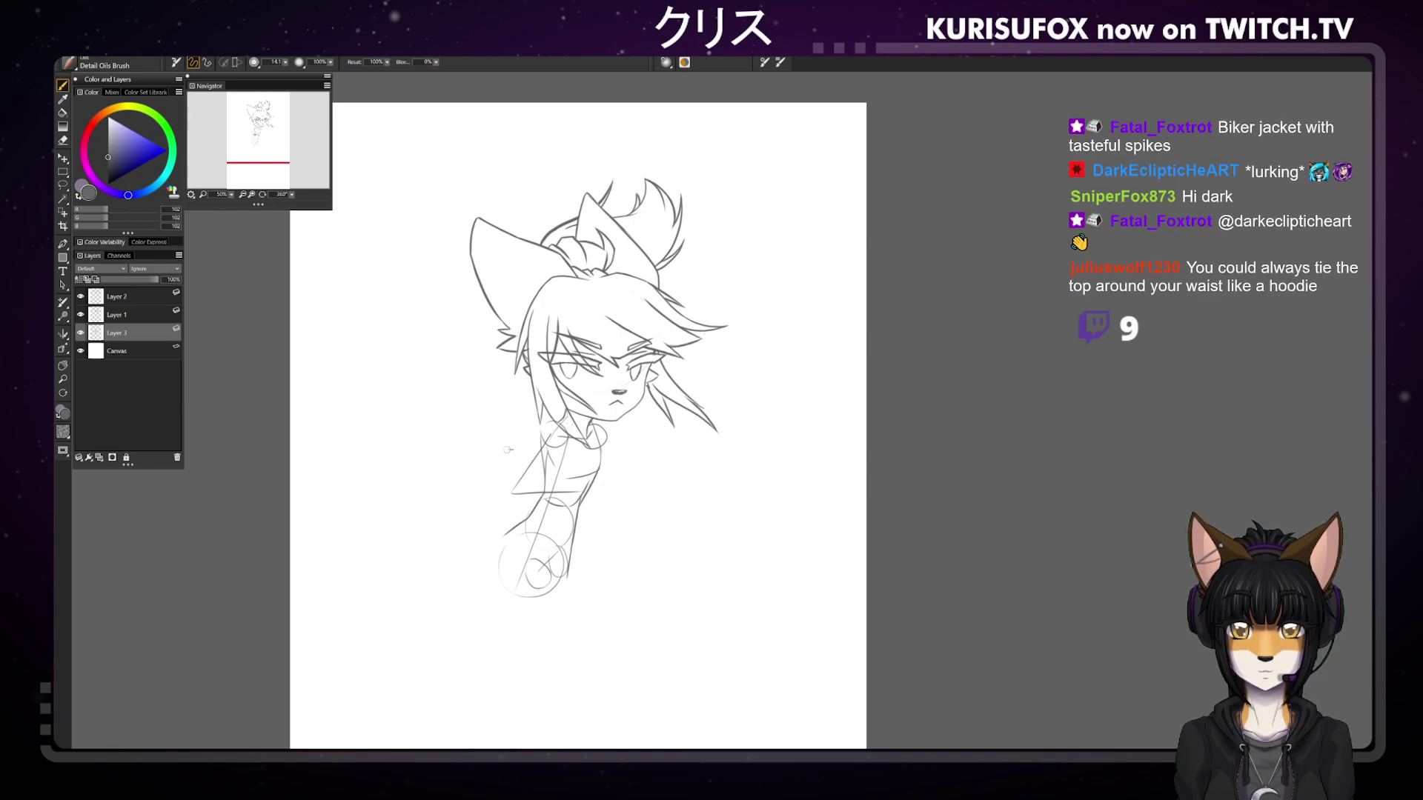
# Add a new layer at the top of the stack and draw a long diagonal line from the hips up past the side hair
pyautogui.click(111, 458)
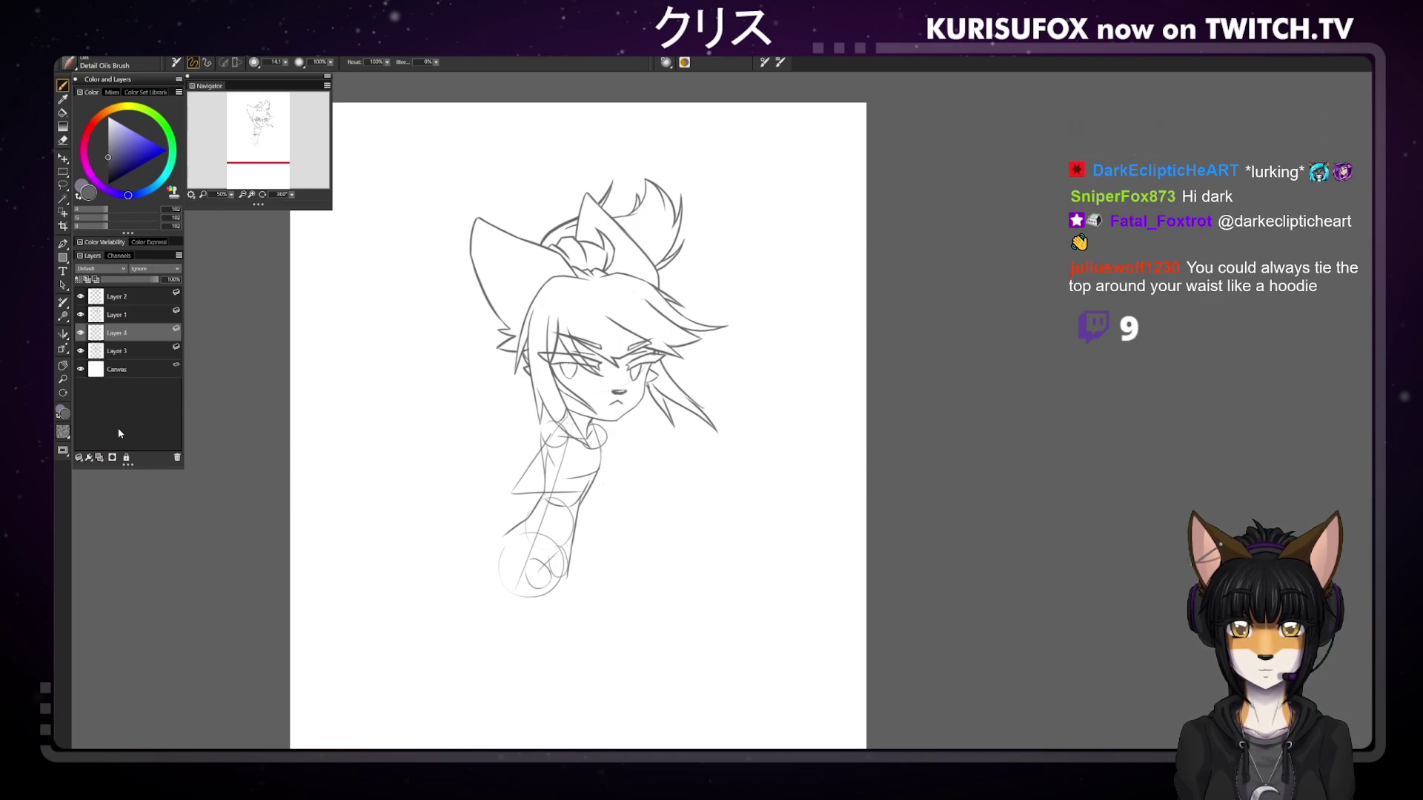
pyautogui.moveTo(143, 336); pyautogui.dragTo(135, 295)
pyautogui.moveTo(597, 516); pyautogui.dragTo(718, 363)
pyautogui.hotkey('ctrl', 'z')
pyautogui.moveTo(600, 506); pyautogui.dragTo(730, 356)
pyautogui.hotkey('ctrl', 'z')
pyautogui.moveTo(610, 487); pyautogui.dragTo(754, 358)
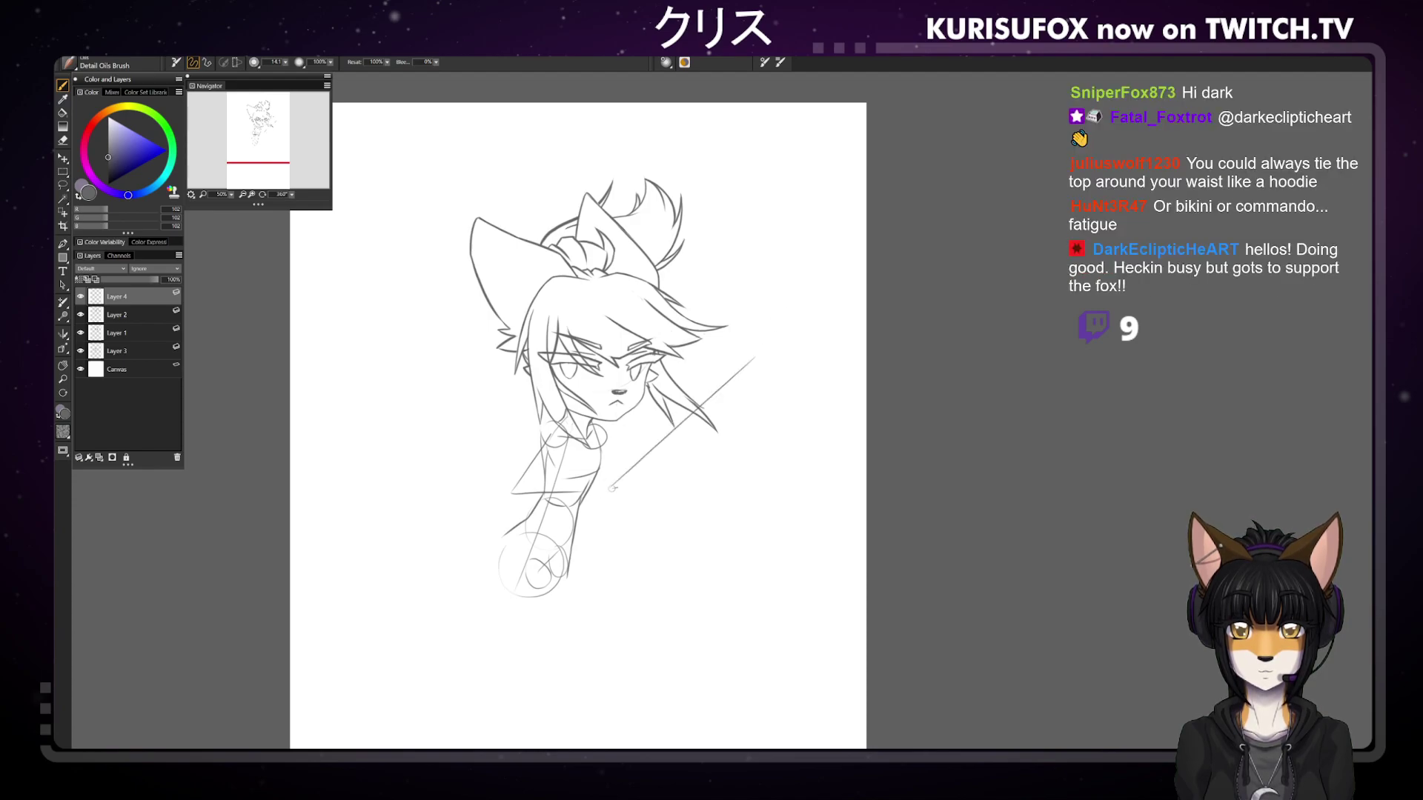
pyautogui.moveTo(561, 541); pyautogui.dragTo(625, 475)
pyautogui.hotkey('ctrl', 'z')
pyautogui.moveTo(552, 546); pyautogui.dragTo(601, 495)
# Sketch a blocky hand shape gripping the diagonal line at the forearm's end, on the body sketch layer
pyautogui.click(146, 351)
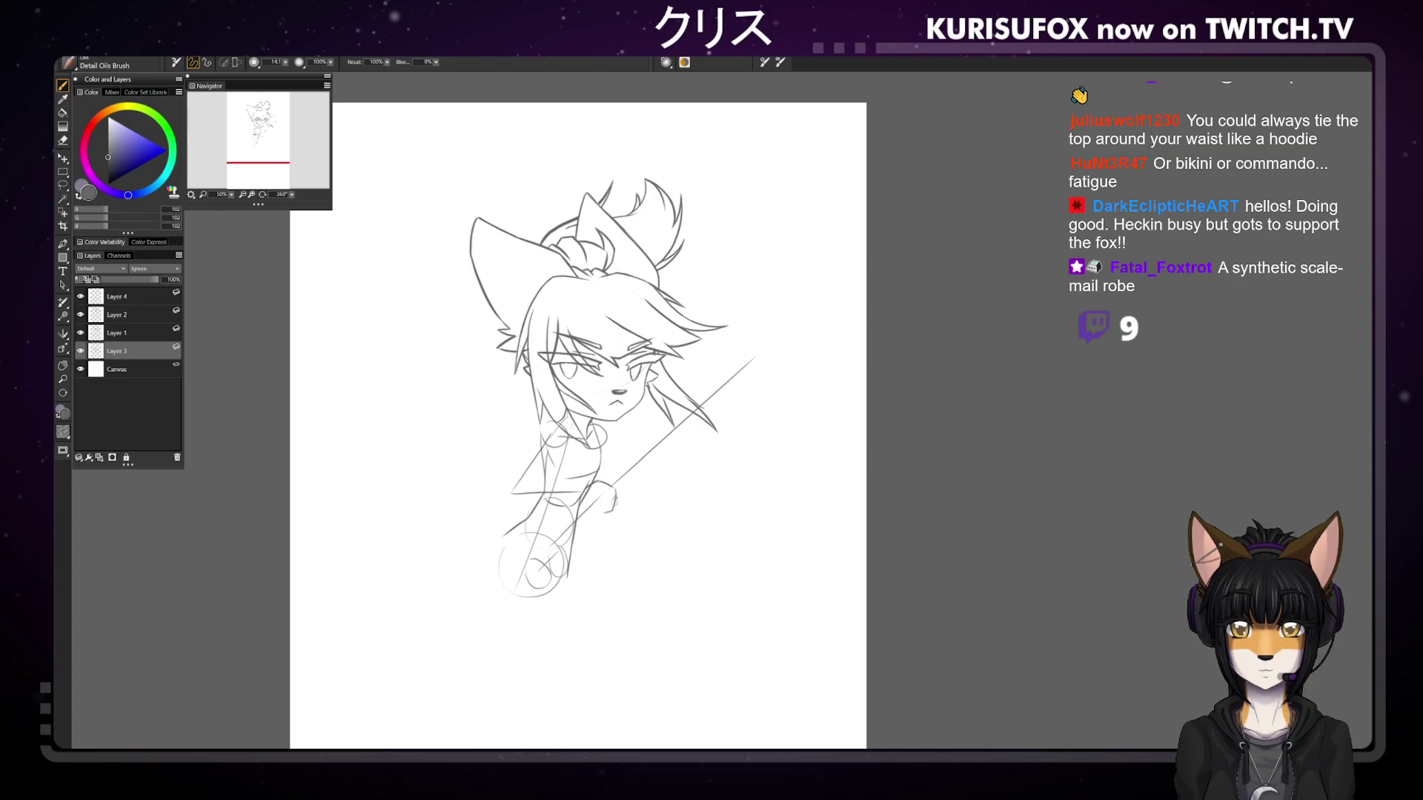
pyautogui.moveTo(603, 516); pyautogui.dragTo(581, 508)
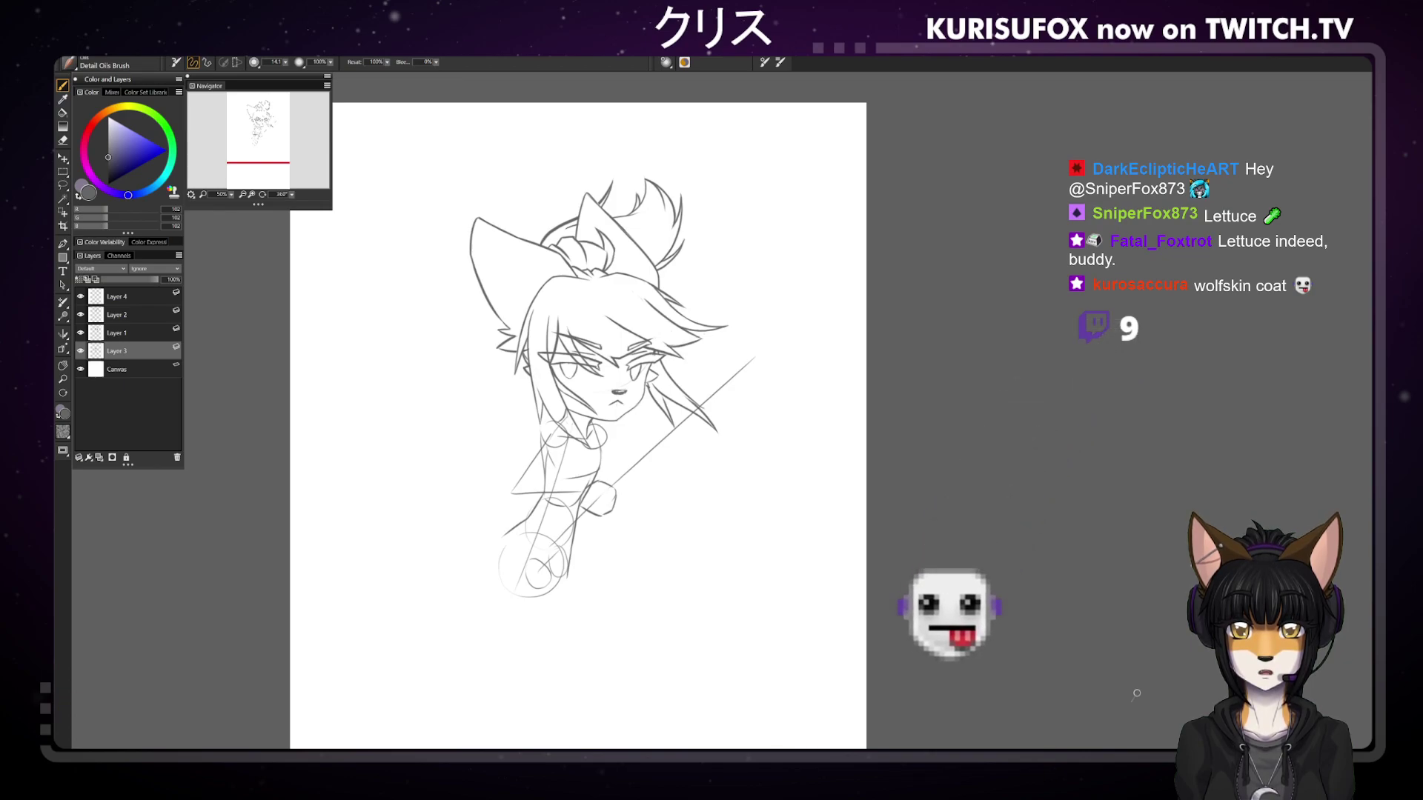
pyautogui.hotkey('ctrl', 'z')
pyautogui.hotkey('ctrl', 'z')
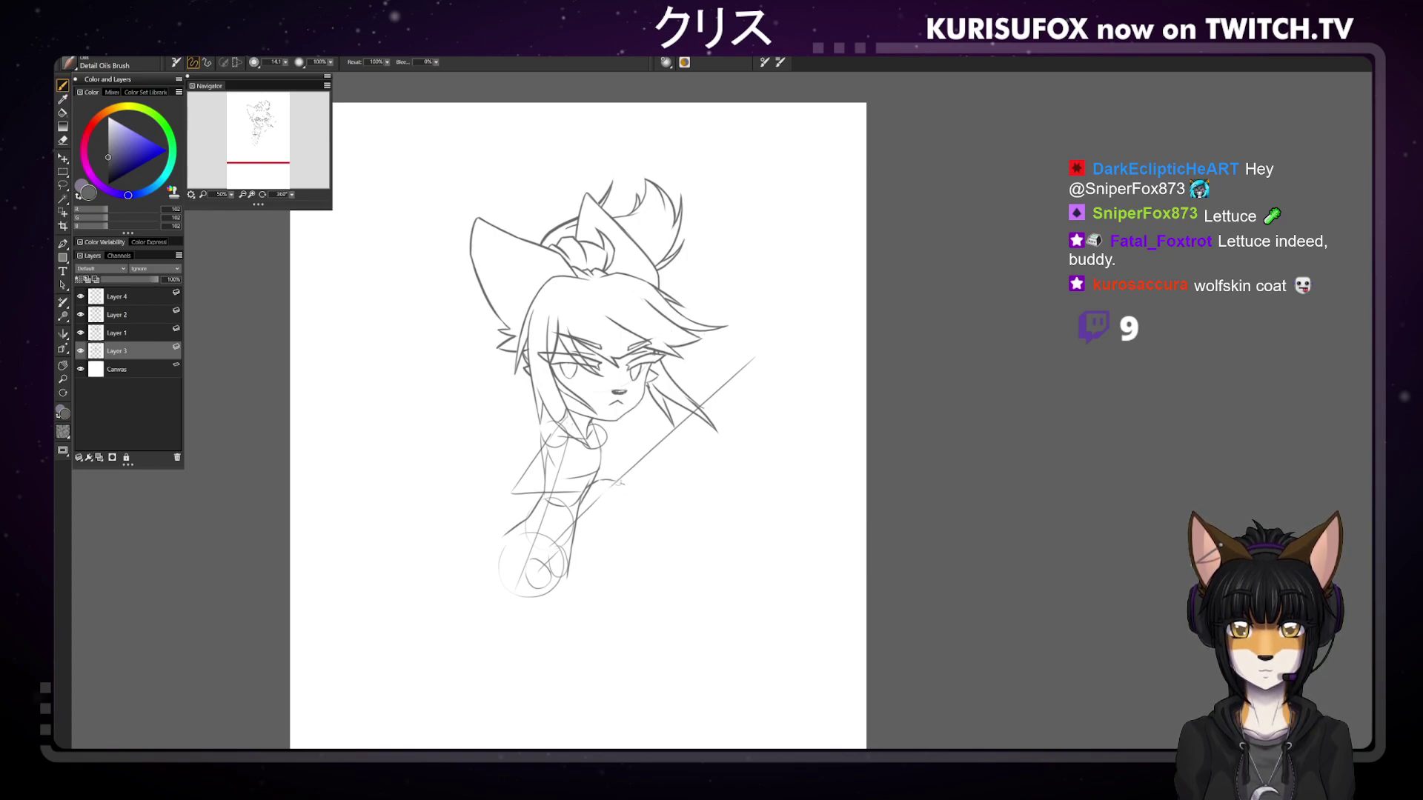
pyautogui.moveTo(617, 497); pyautogui.dragTo(607, 510)
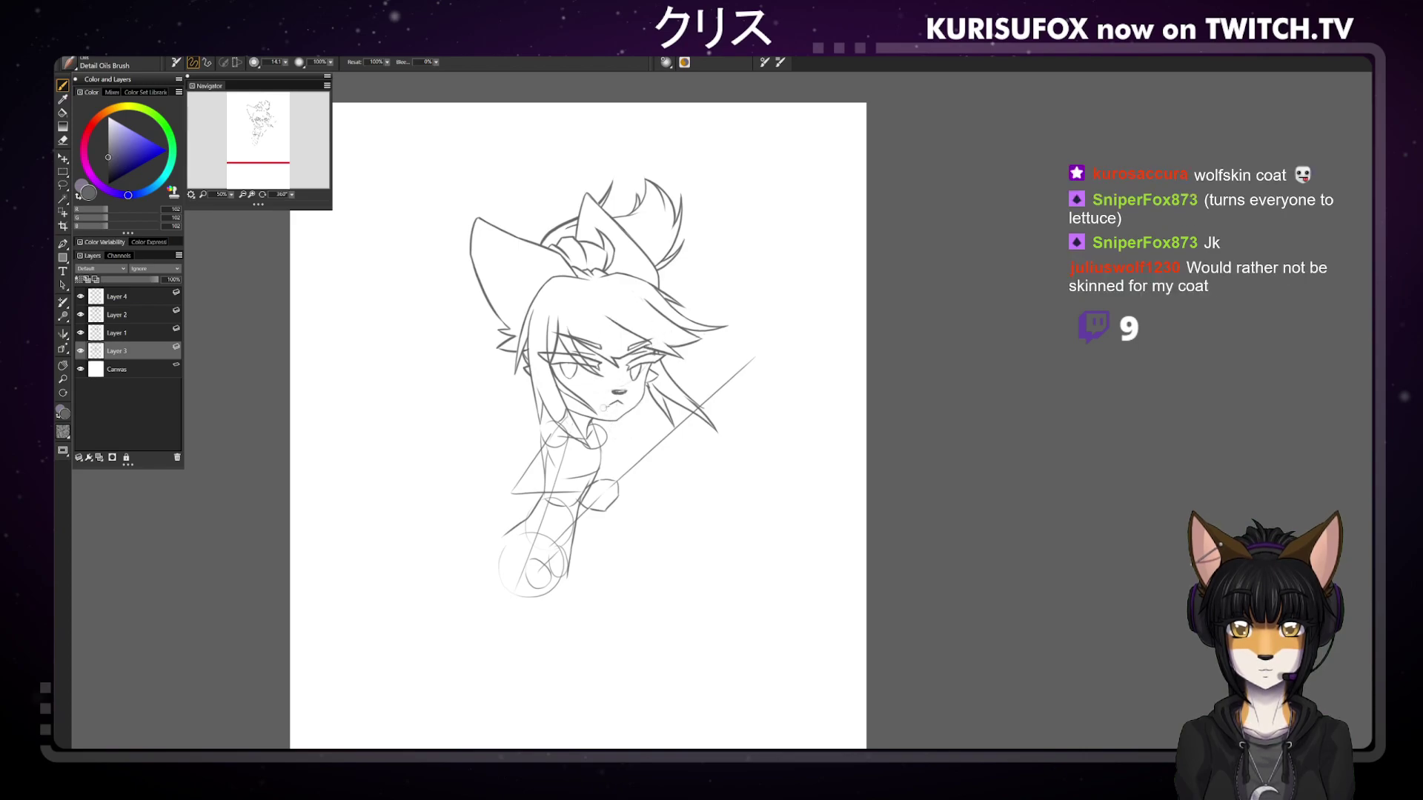
# Sketch the far upper arm as a horizontal line from the shoulder to a small elbow circle and clean up stray marks
pyautogui.moveTo(609, 434); pyautogui.dragTo(647, 434)
pyautogui.hotkey('ctrl', 'z')
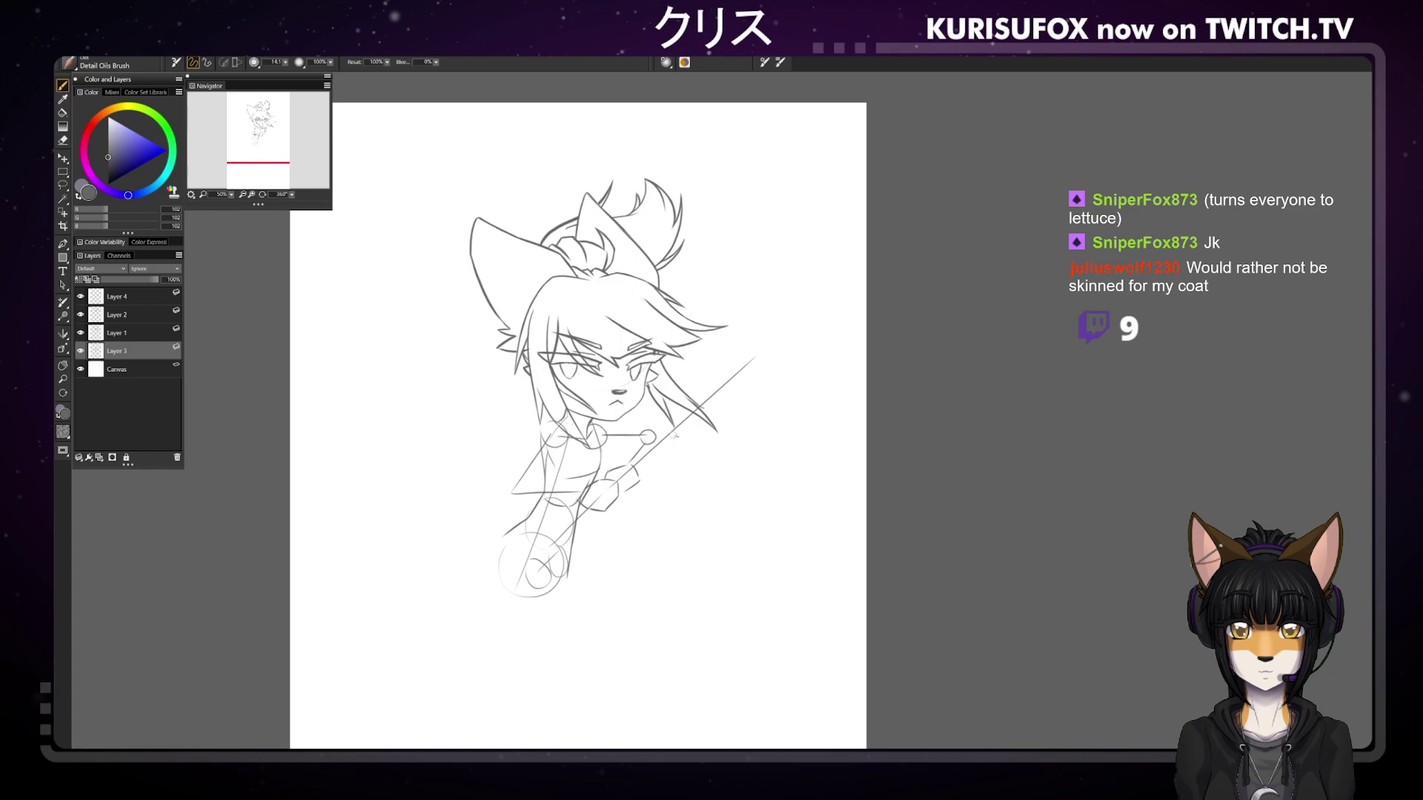
pyautogui.press('n')
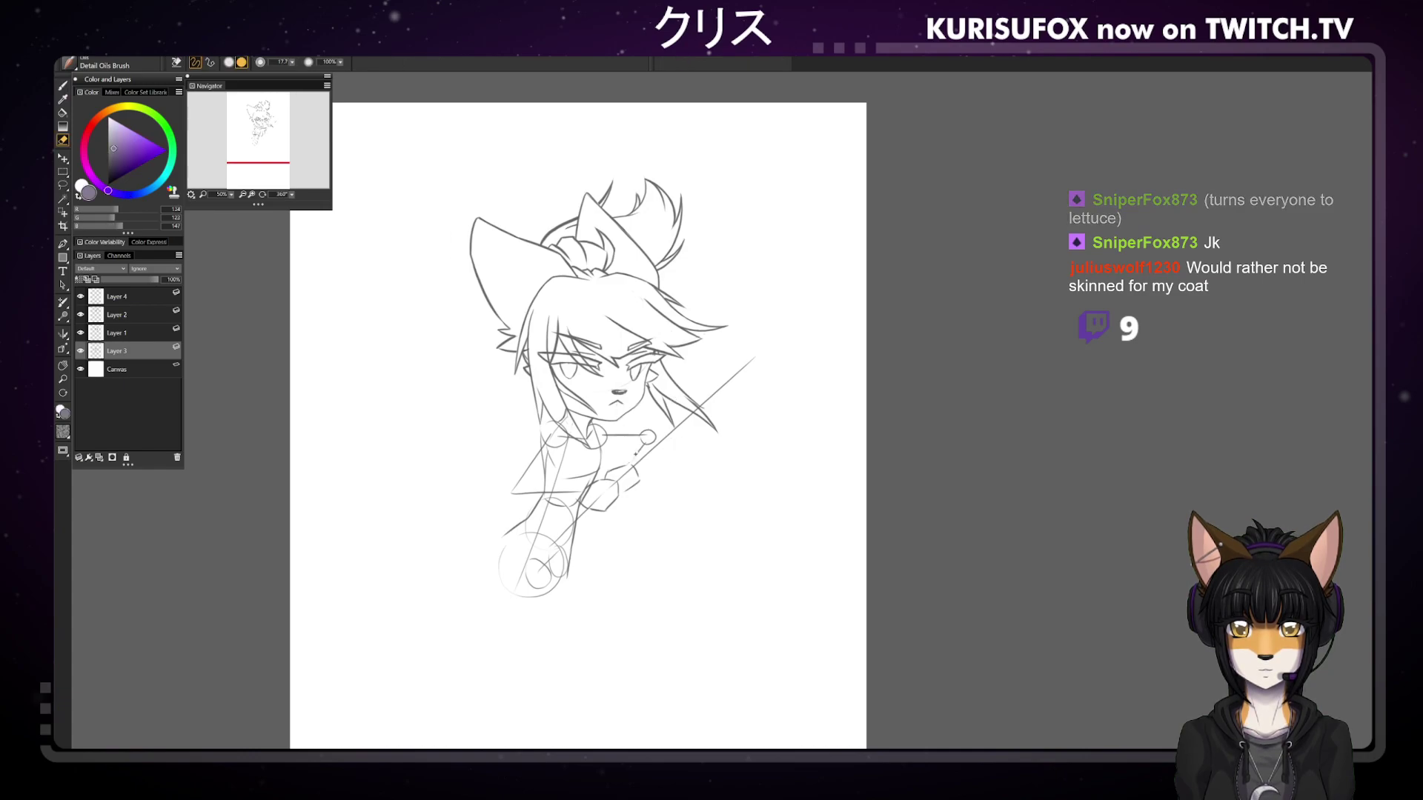
pyautogui.press('b')
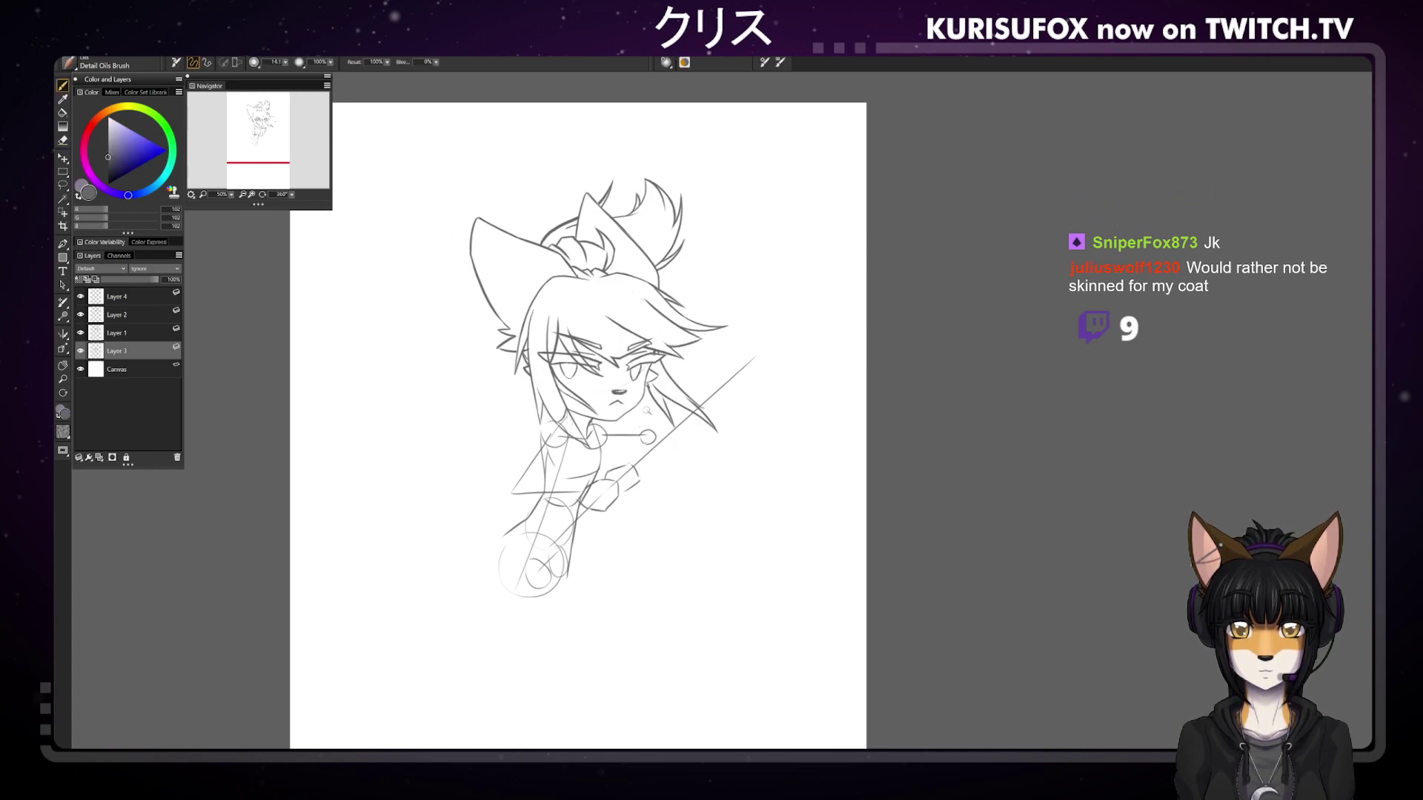
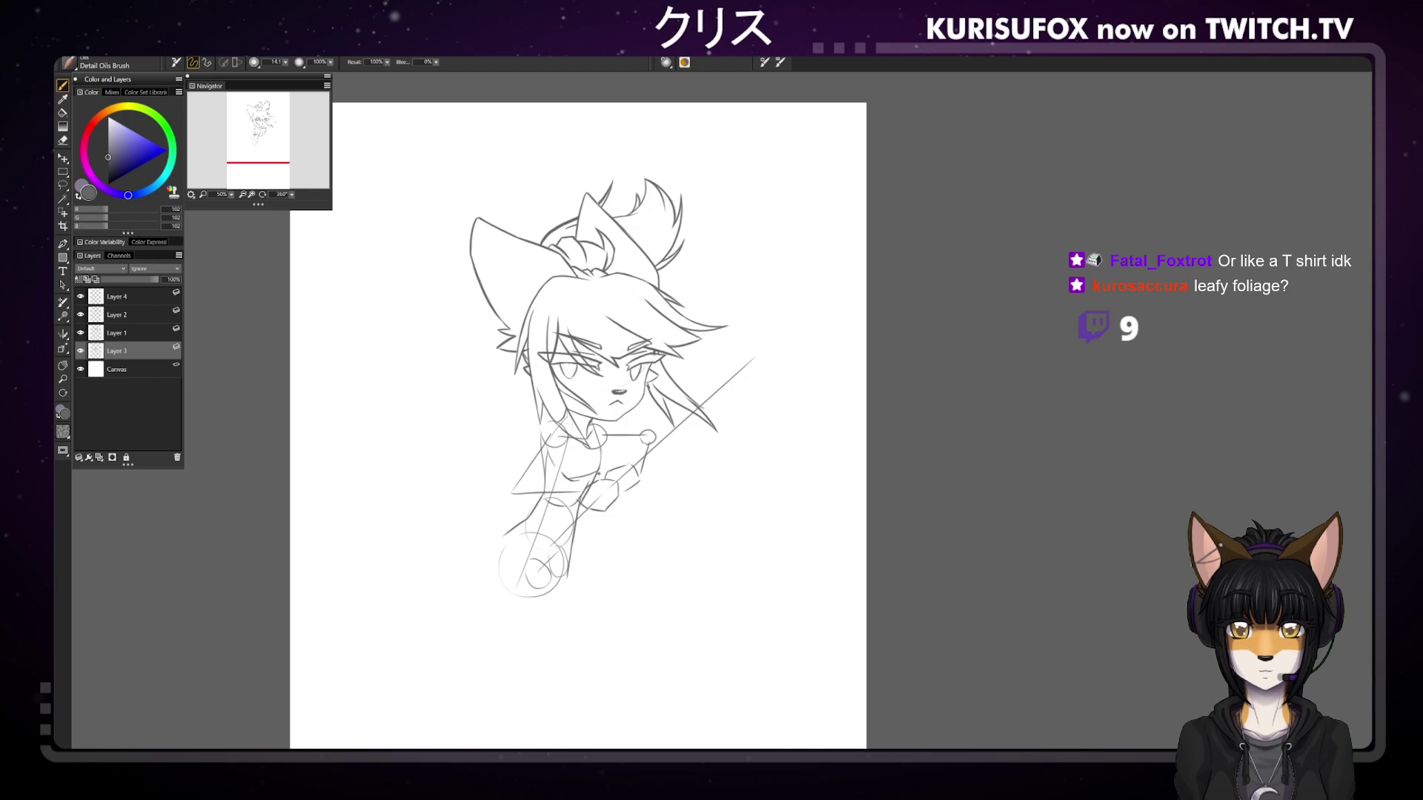
pyautogui.moveTo(292, 194); pyautogui.dragTo(280, 171)
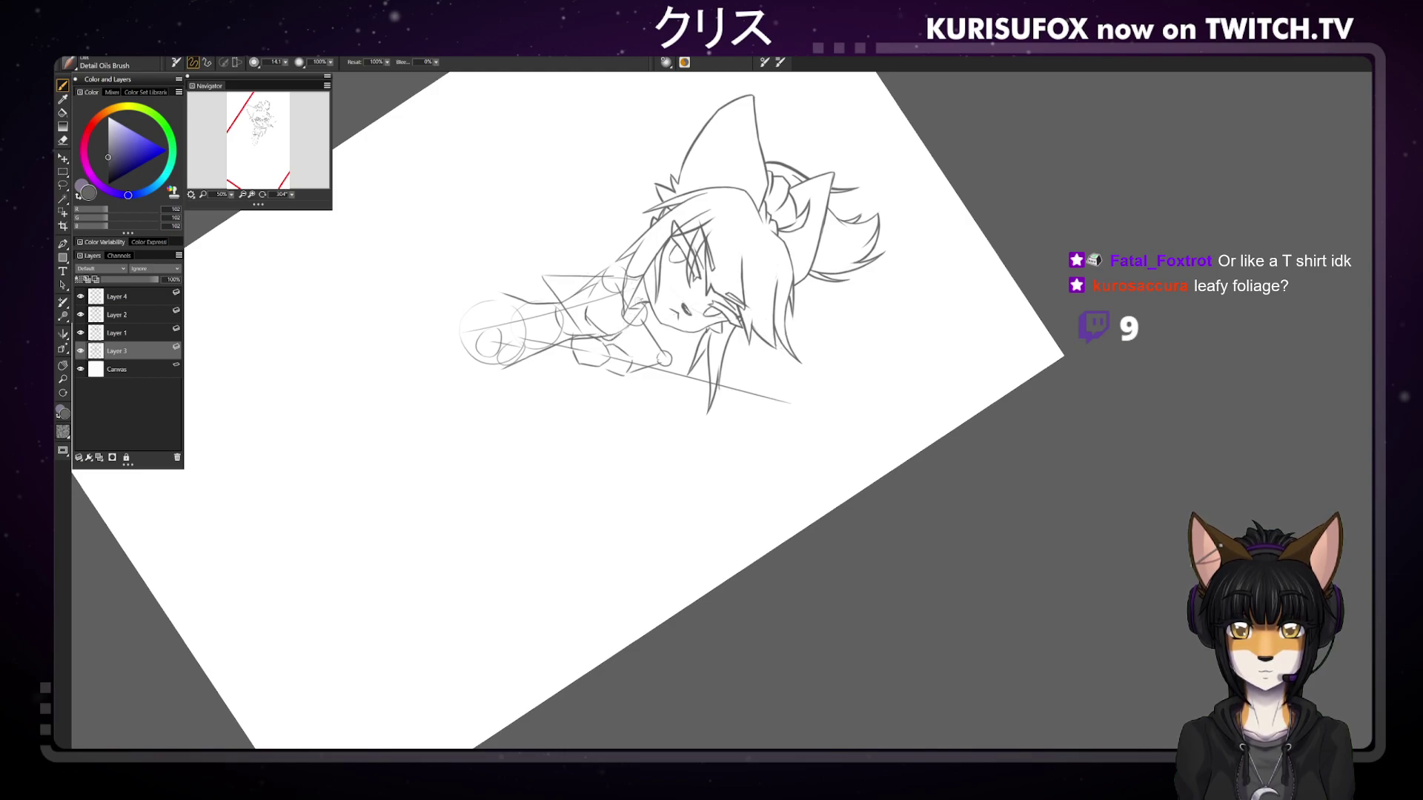
pyautogui.moveTo(291, 195); pyautogui.dragTo(258, 146)
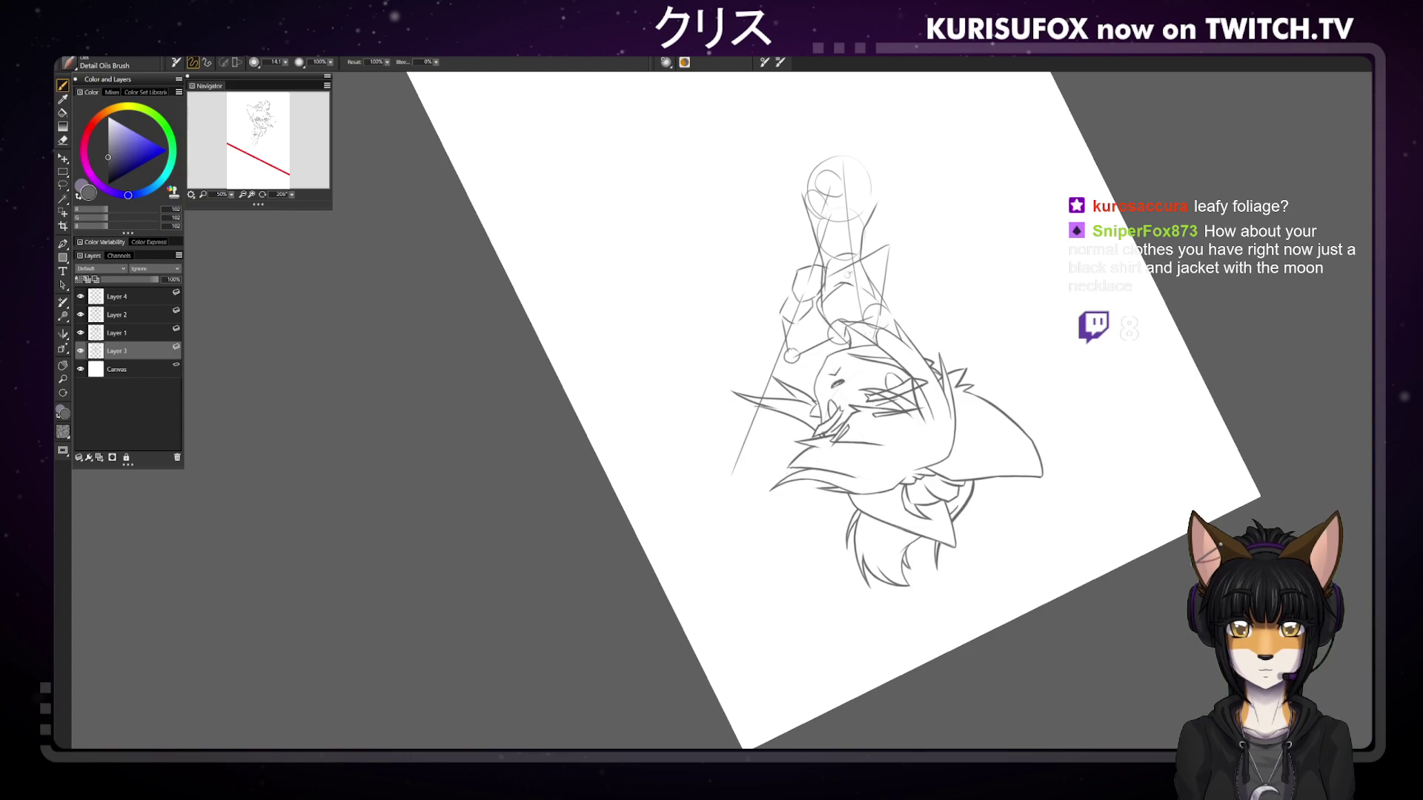
pyautogui.press('n')
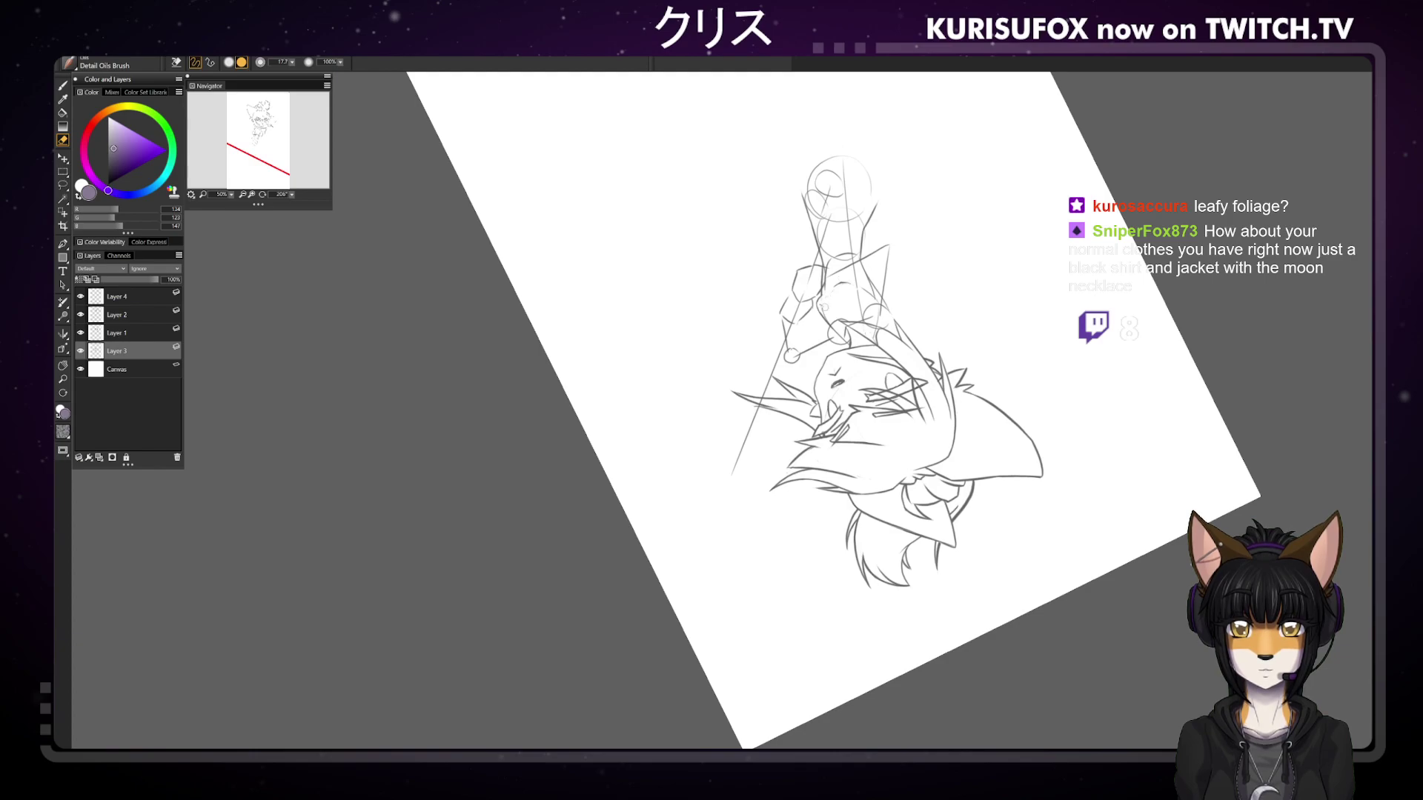
pyautogui.moveTo(291, 194); pyautogui.dragTo(352, 196)
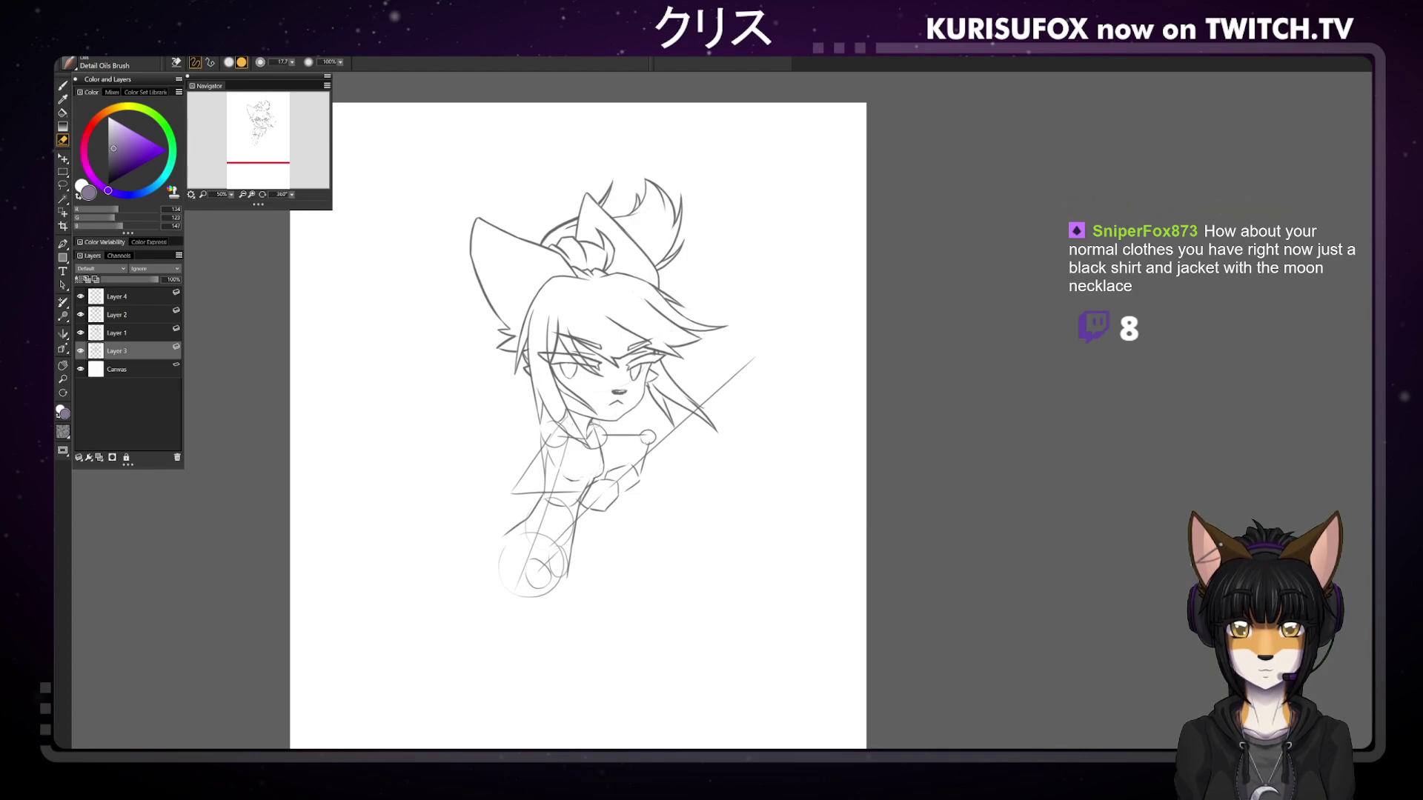
# Try sketching the outline of the far upper arm and the forearm below its elbow circle
pyautogui.press('b')
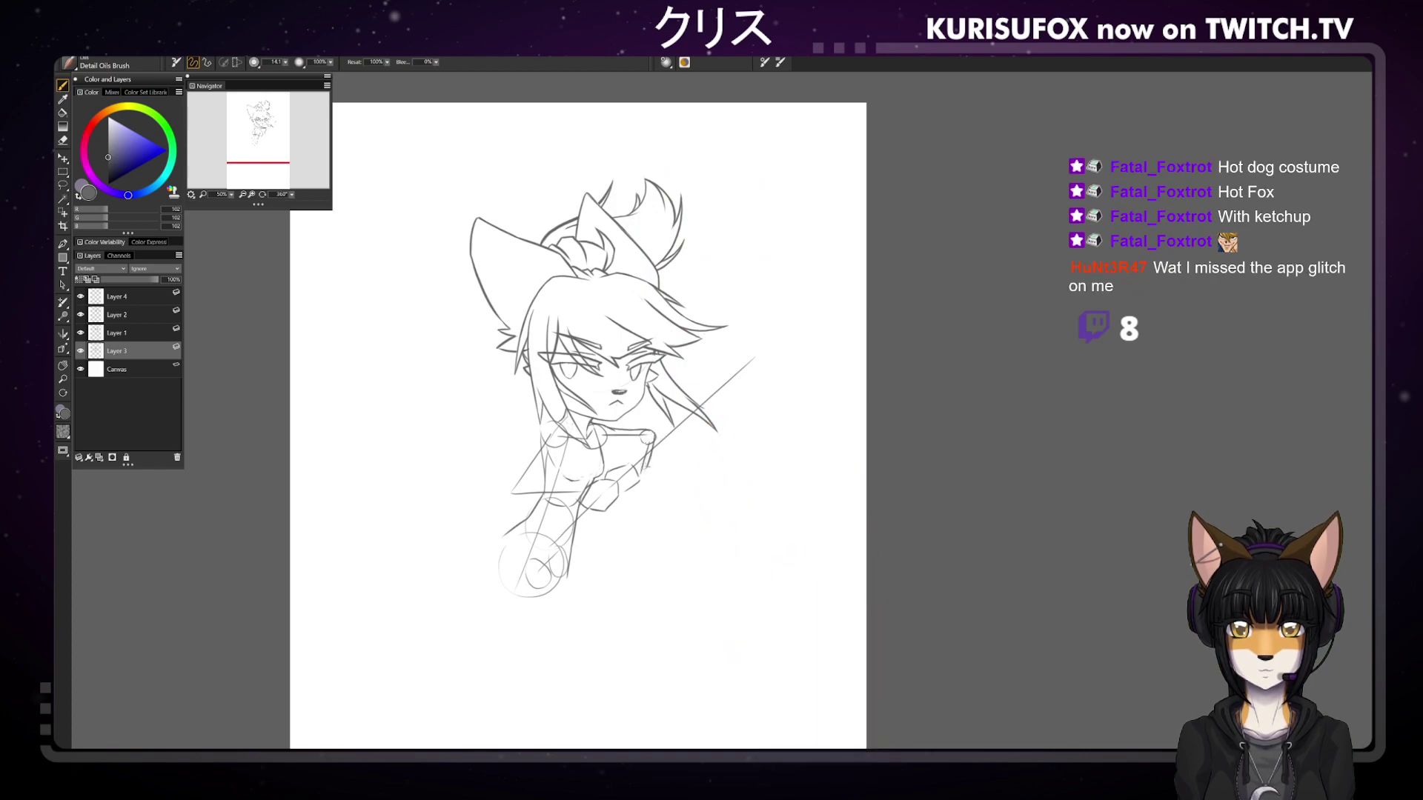
pyautogui.moveTo(657, 438); pyautogui.dragTo(643, 474)
pyautogui.hotkey('ctrl', 'z')
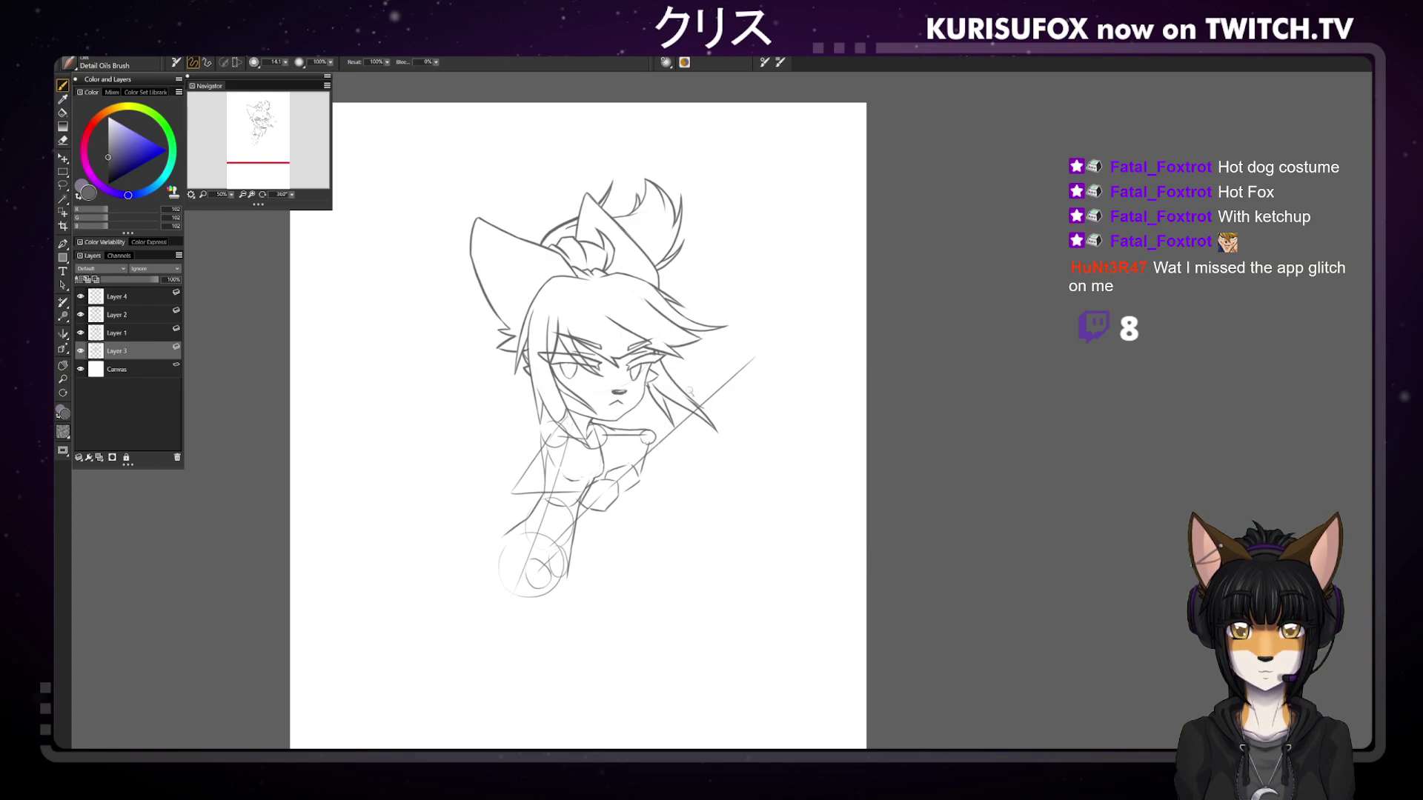
pyautogui.moveTo(598, 425); pyautogui.dragTo(646, 430)
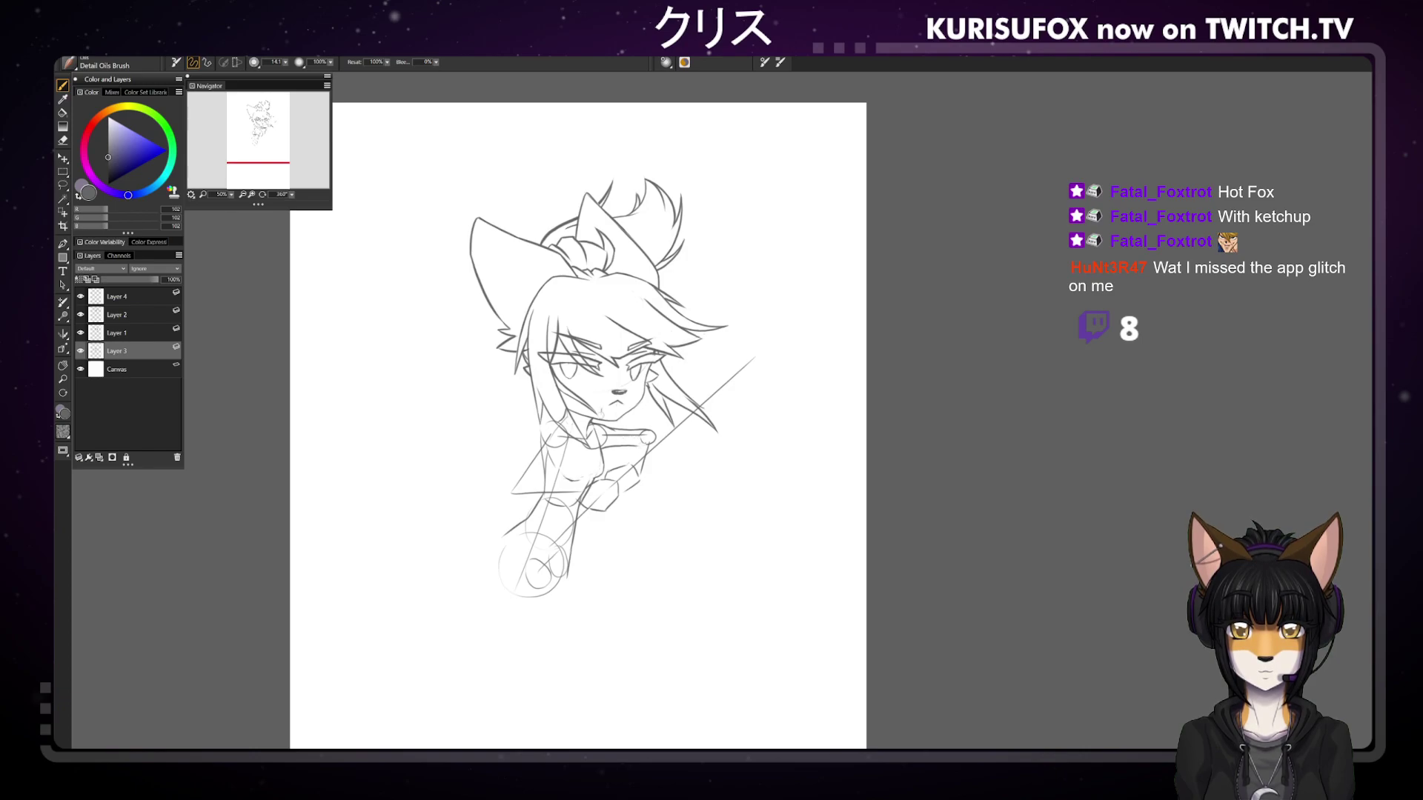
pyautogui.moveTo(652, 439)
pyautogui.mouseDown()
pyautogui.moveTo(635, 484)
pyautogui.moveTo(633, 467)
pyautogui.mouseUp()
pyautogui.hotkey('ctrl', 'z')
pyautogui.hotkey('ctrl', 'z')
# Sketch the outlines of the raised far arm from the shoulder around the elbow and down to the gripping hand
pyautogui.moveTo(290, 195); pyautogui.dragTo(261, 148)
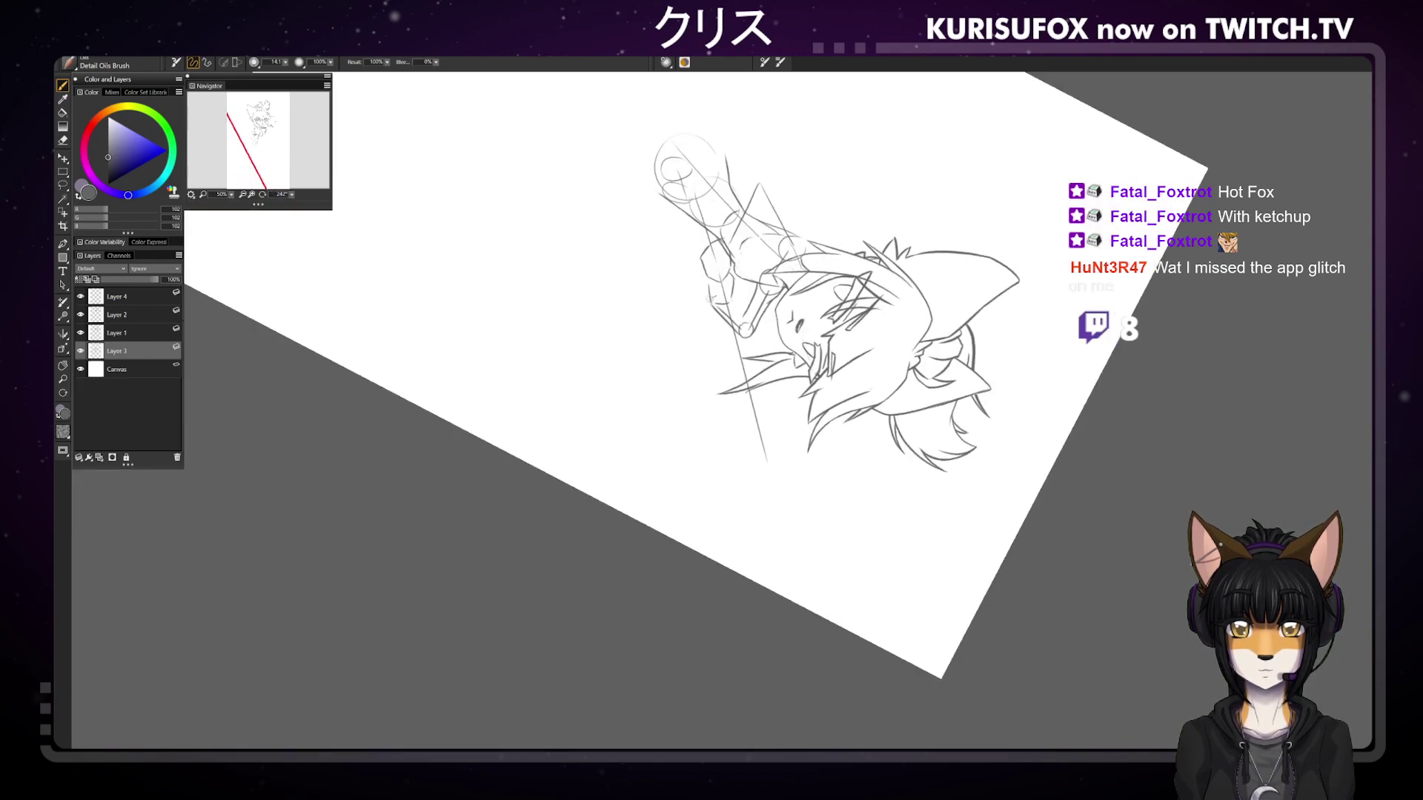
pyautogui.press('e')
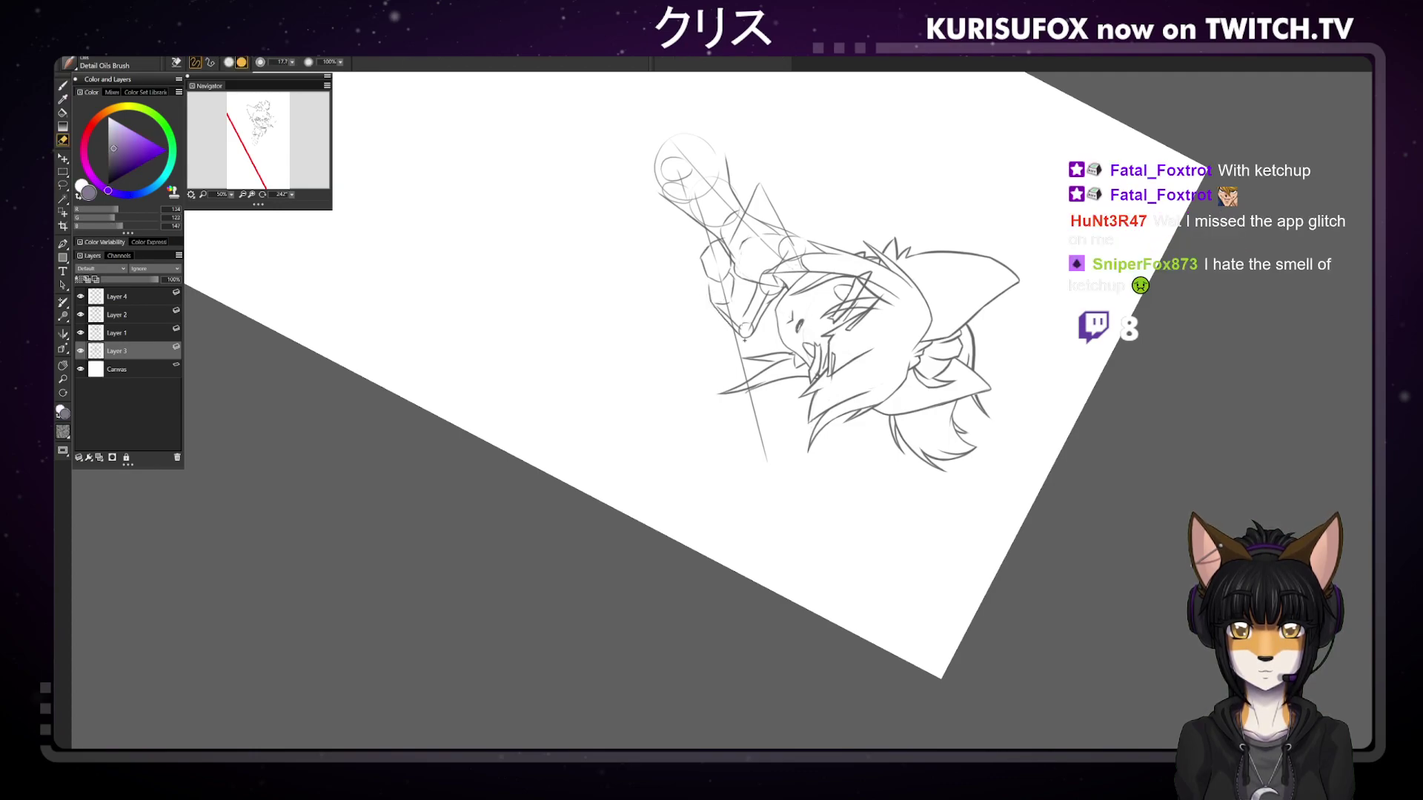
pyautogui.press('b')
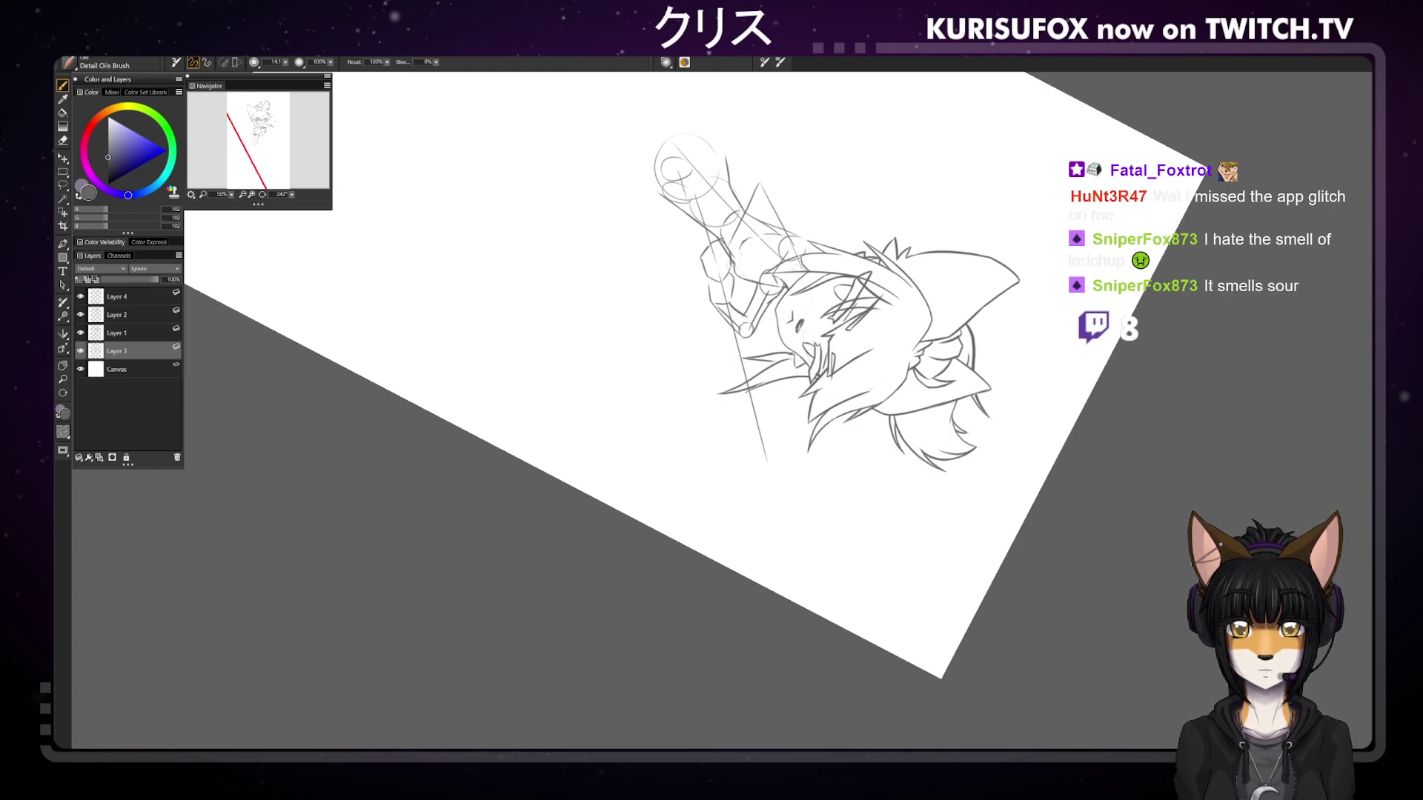
pyautogui.press('e')
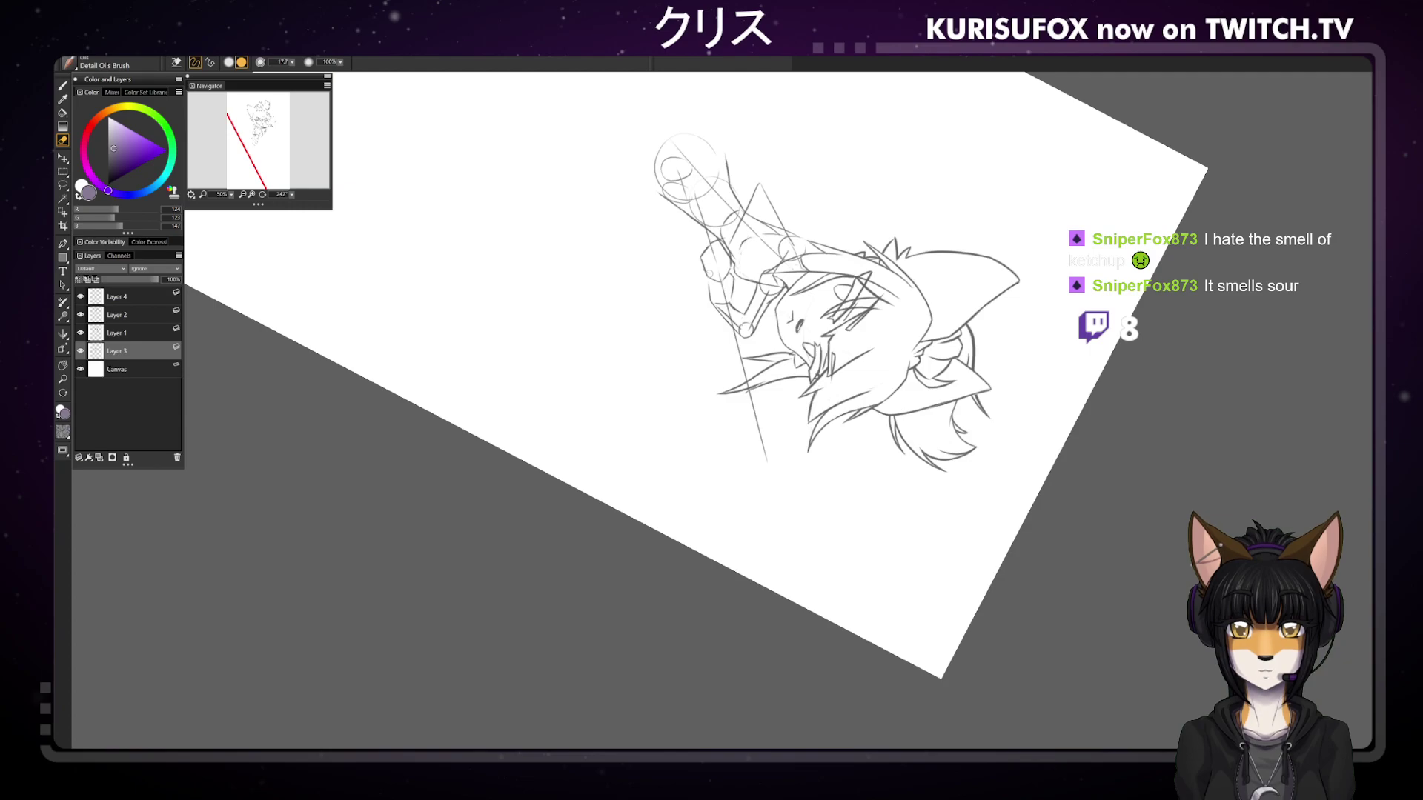
pyautogui.press('b')
pyautogui.keyDown('alt'); pyautogui.click(663, 155); pyautogui.keyUp('alt')
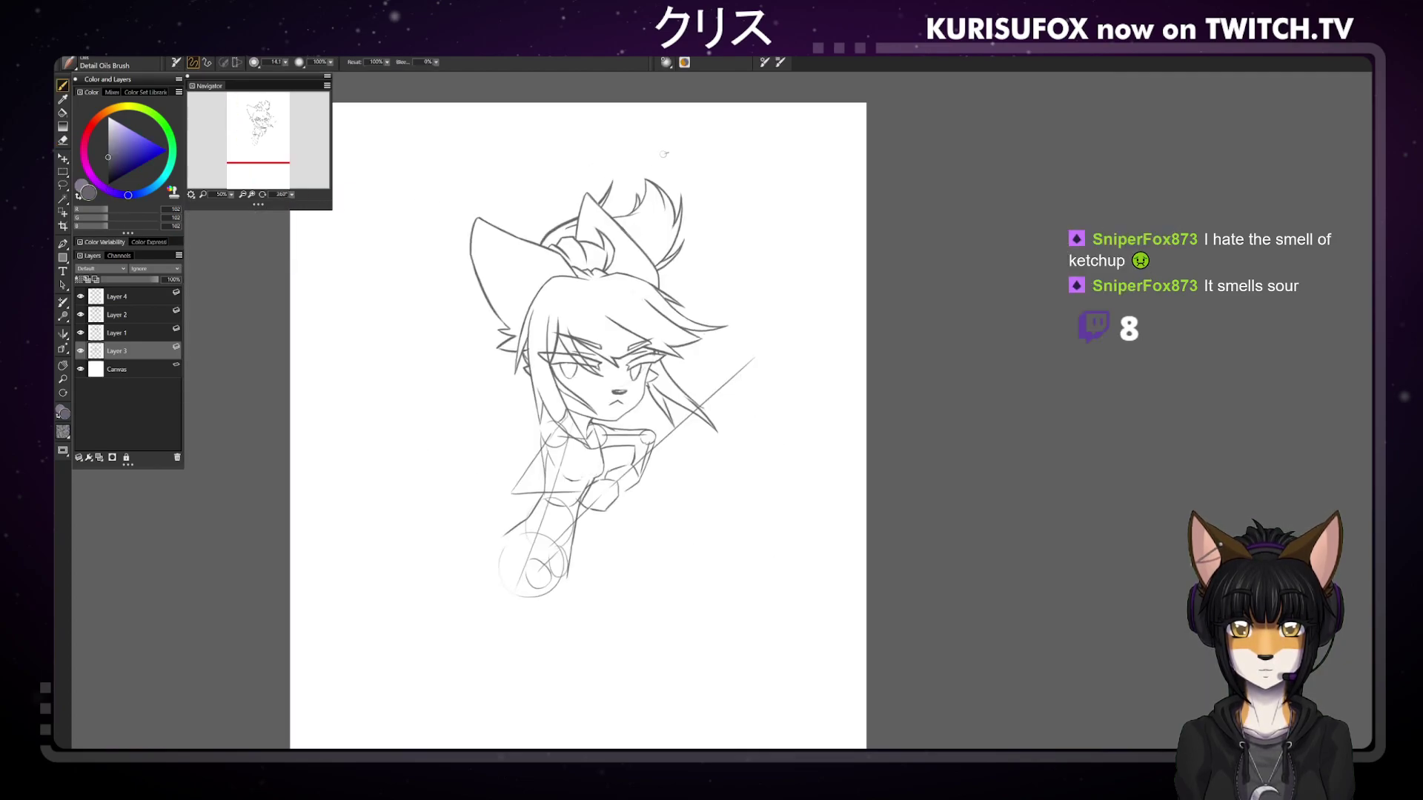
pyautogui.moveTo(292, 193); pyautogui.dragTo(232, 101)
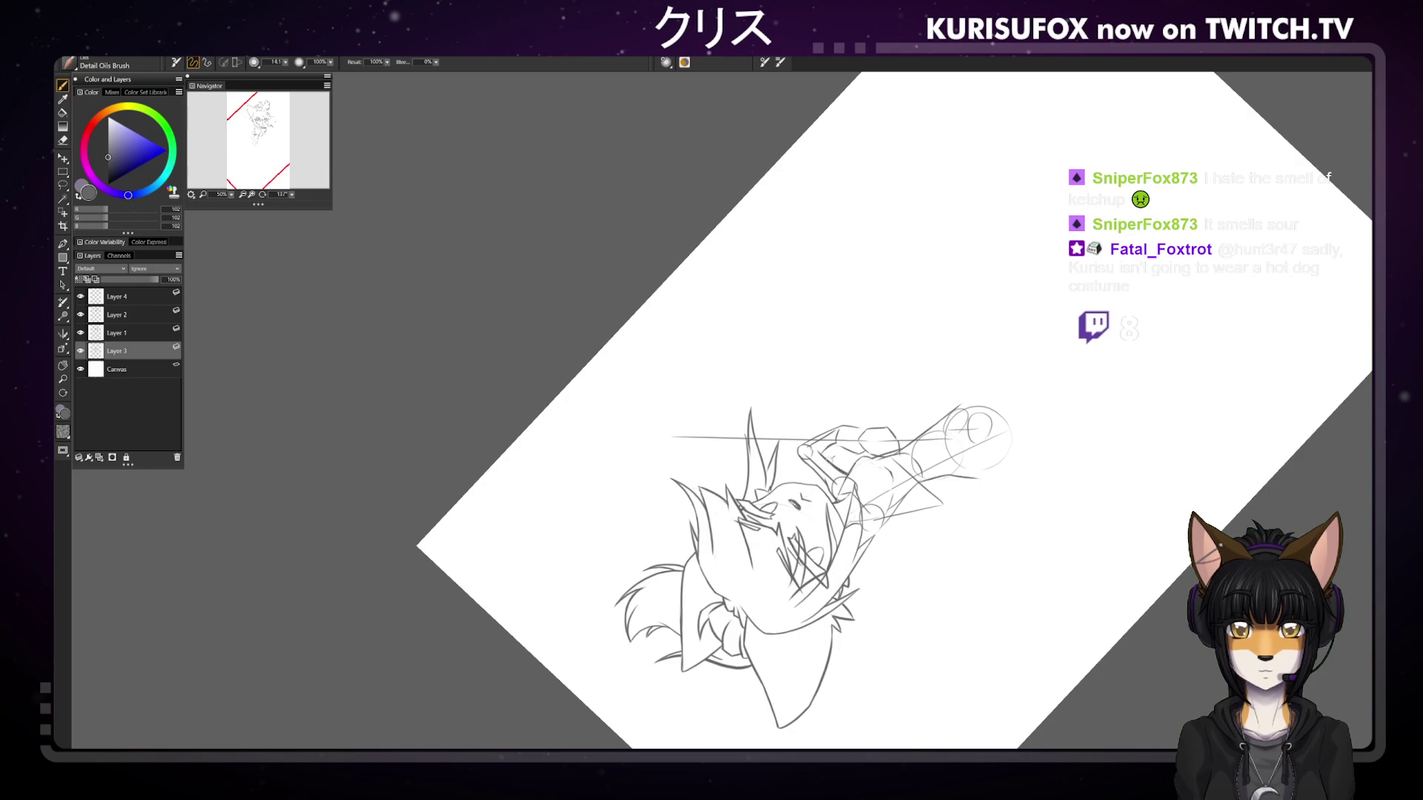
pyautogui.press('n')
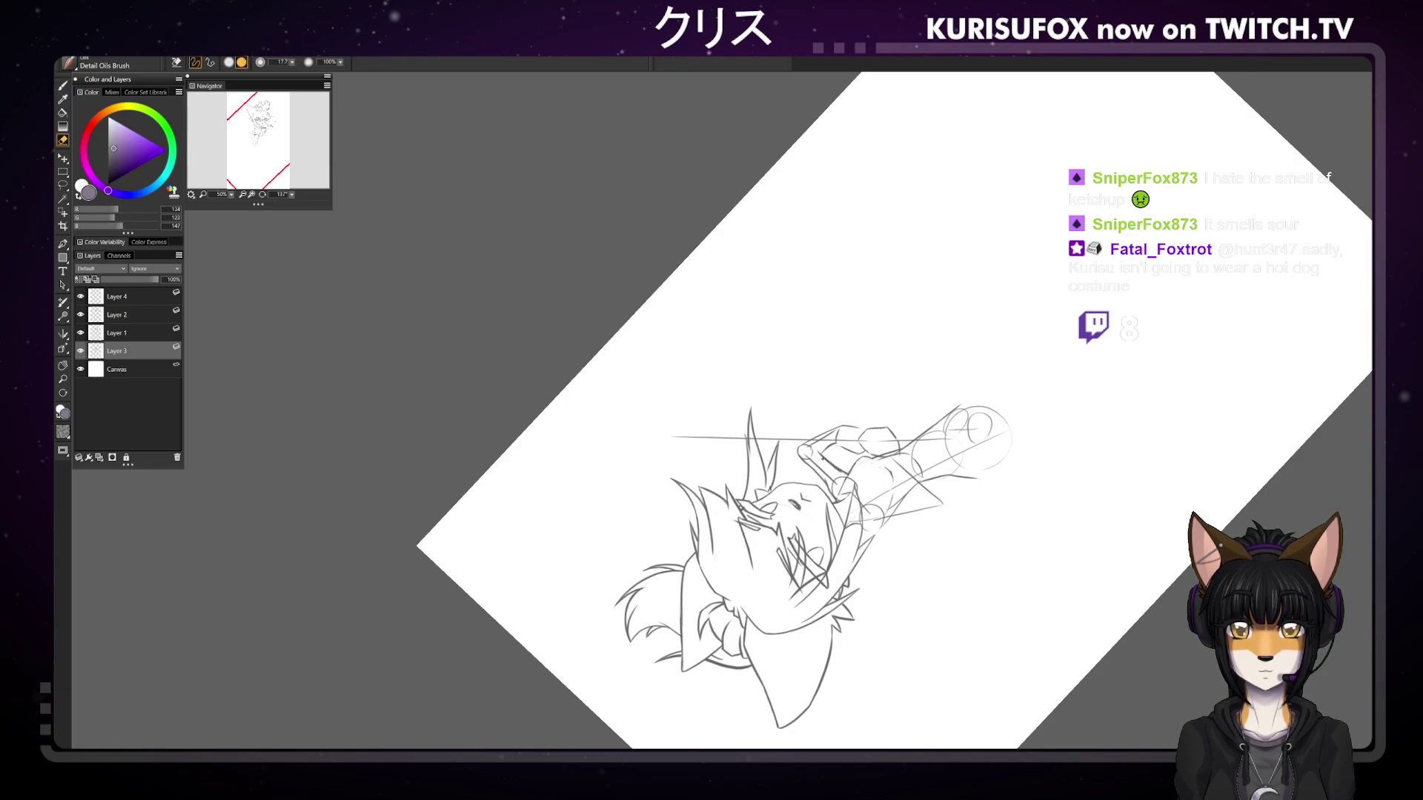
pyautogui.moveTo(829, 462); pyautogui.dragTo(842, 472)
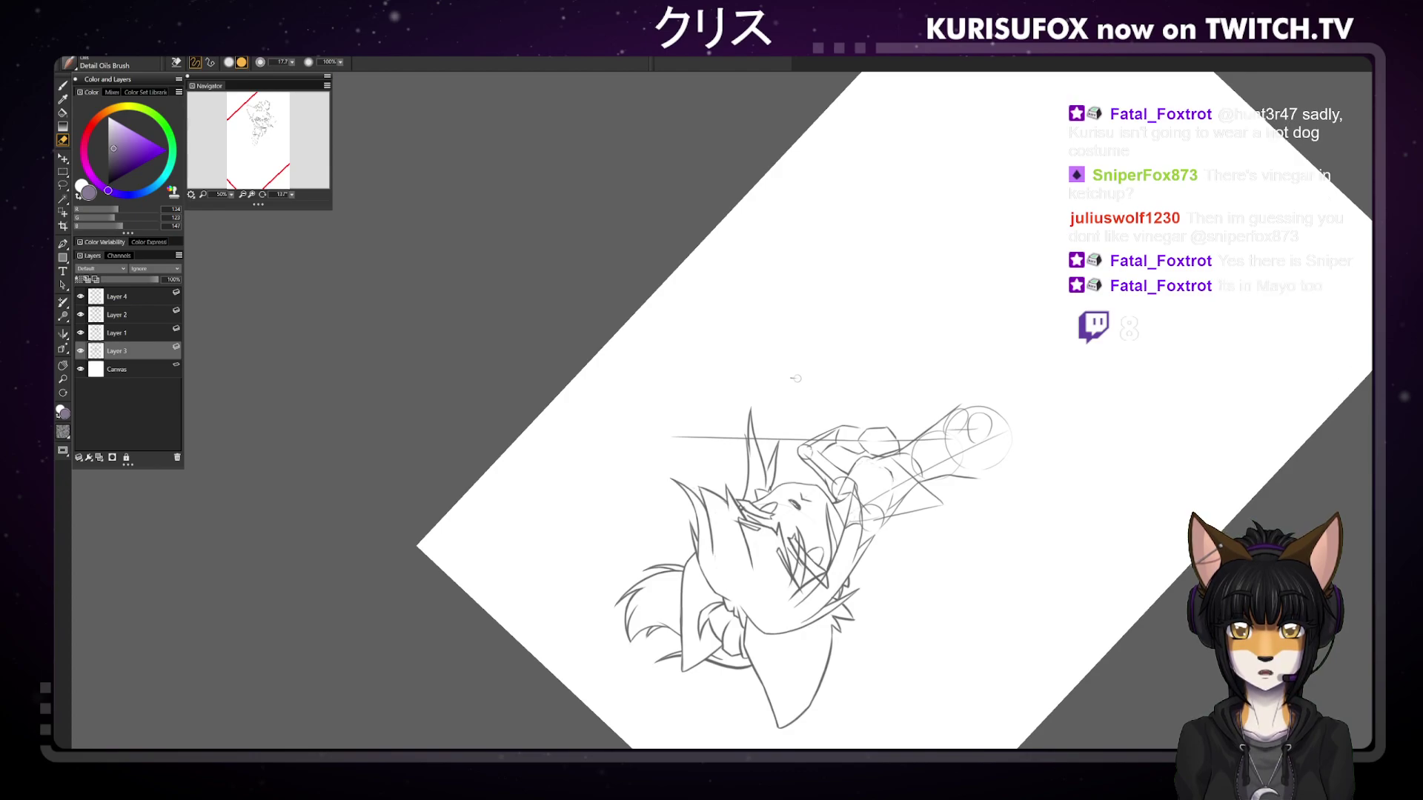
pyautogui.press('b')
pyautogui.click(163, 314)
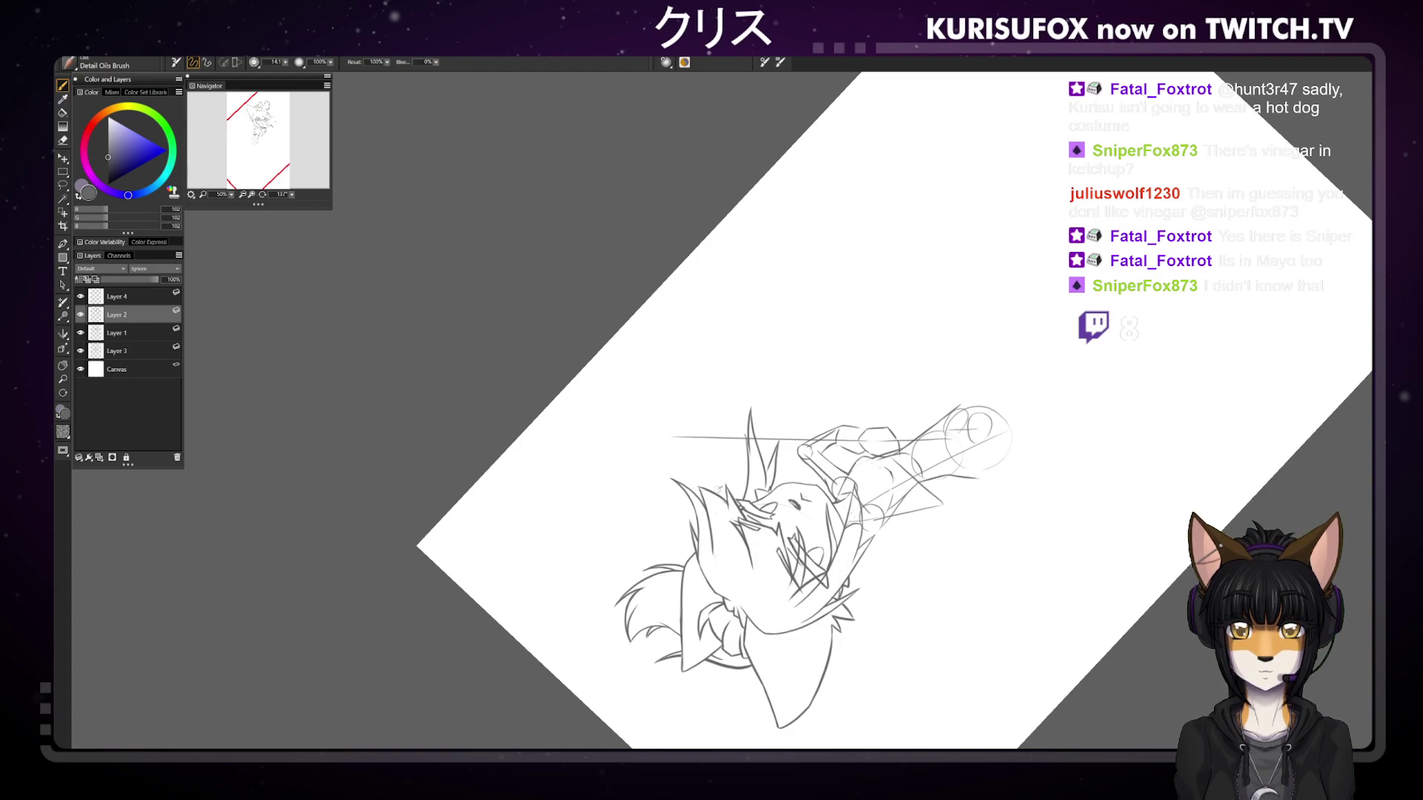
pyautogui.press('n')
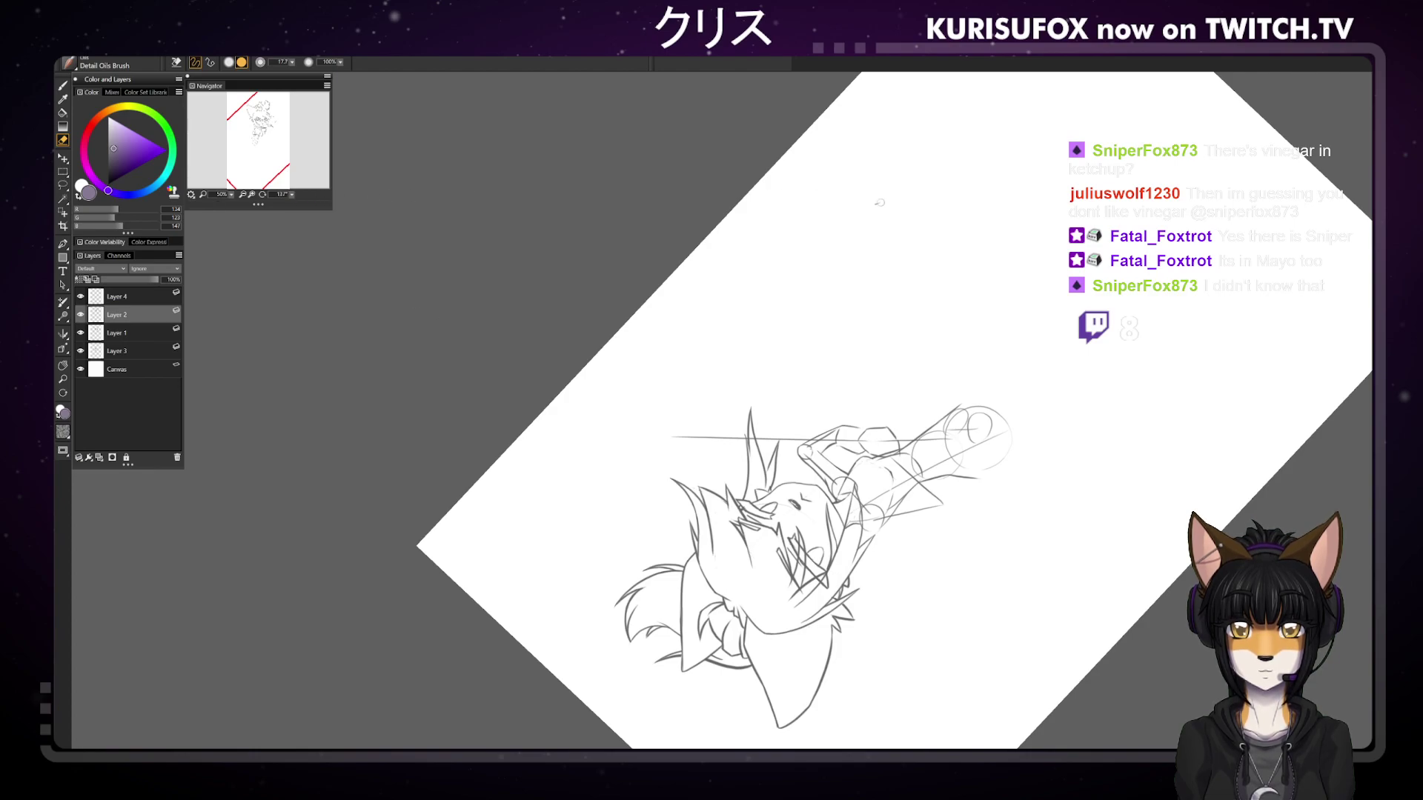
pyautogui.moveTo(292, 194); pyautogui.dragTo(352, 195)
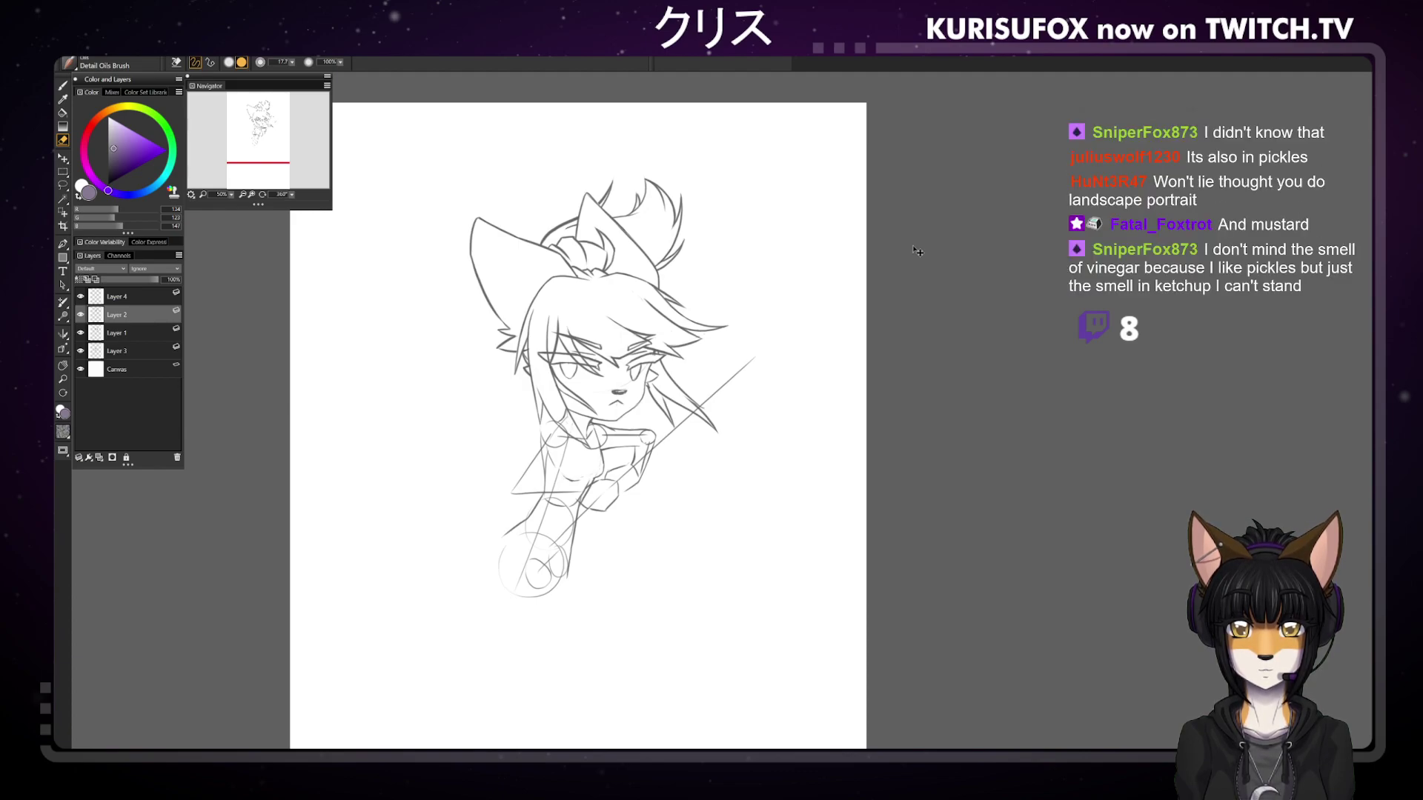
pyautogui.hotkey('ctrl', '-')
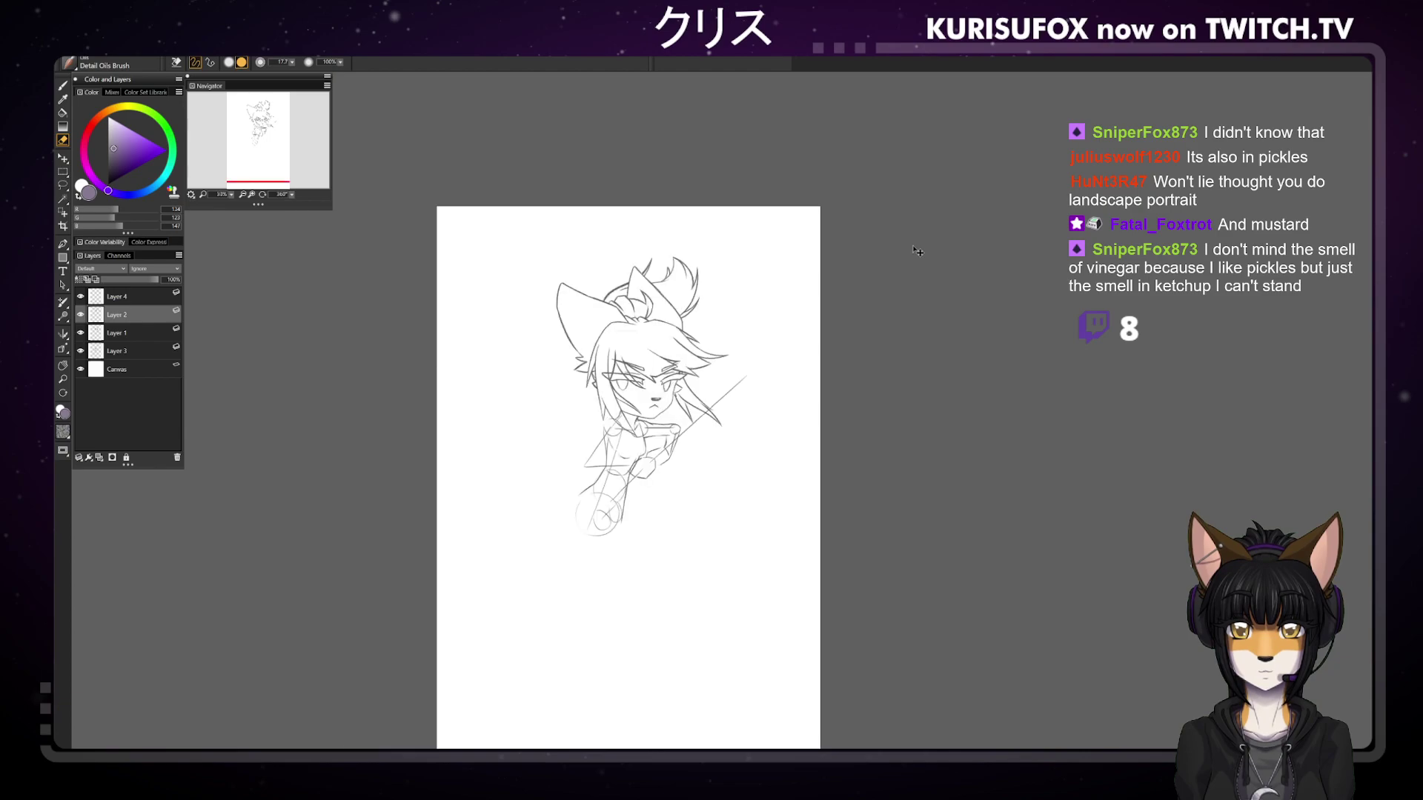
pyautogui.hotkey('ctrl', '-')
pyautogui.hotkey('ctrl', '+')
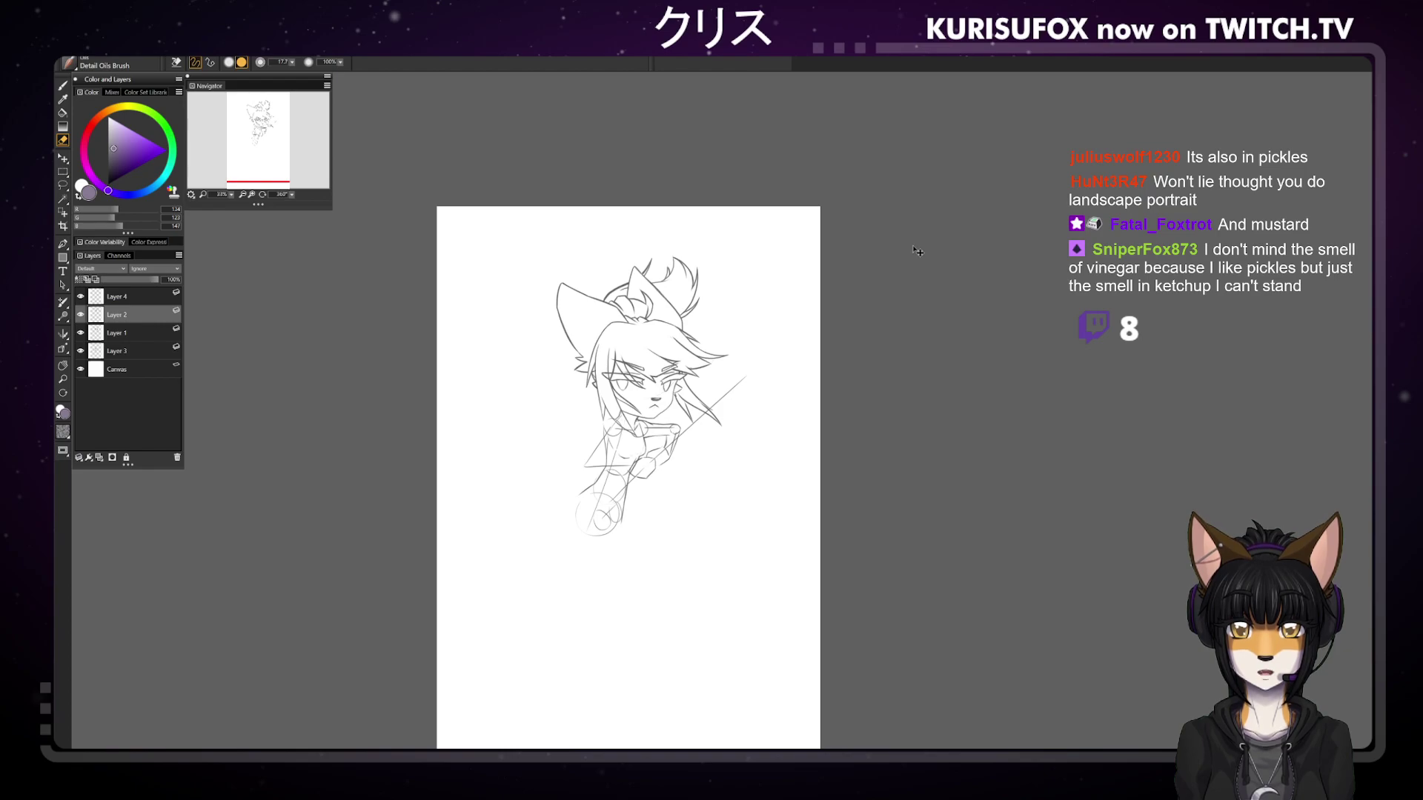
pyautogui.hotkey('ctrl', '+')
pyautogui.hotkey('ctrl', '-')
pyautogui.hotkey('ctrl', '-')
pyautogui.hotkey('ctrl', '+')
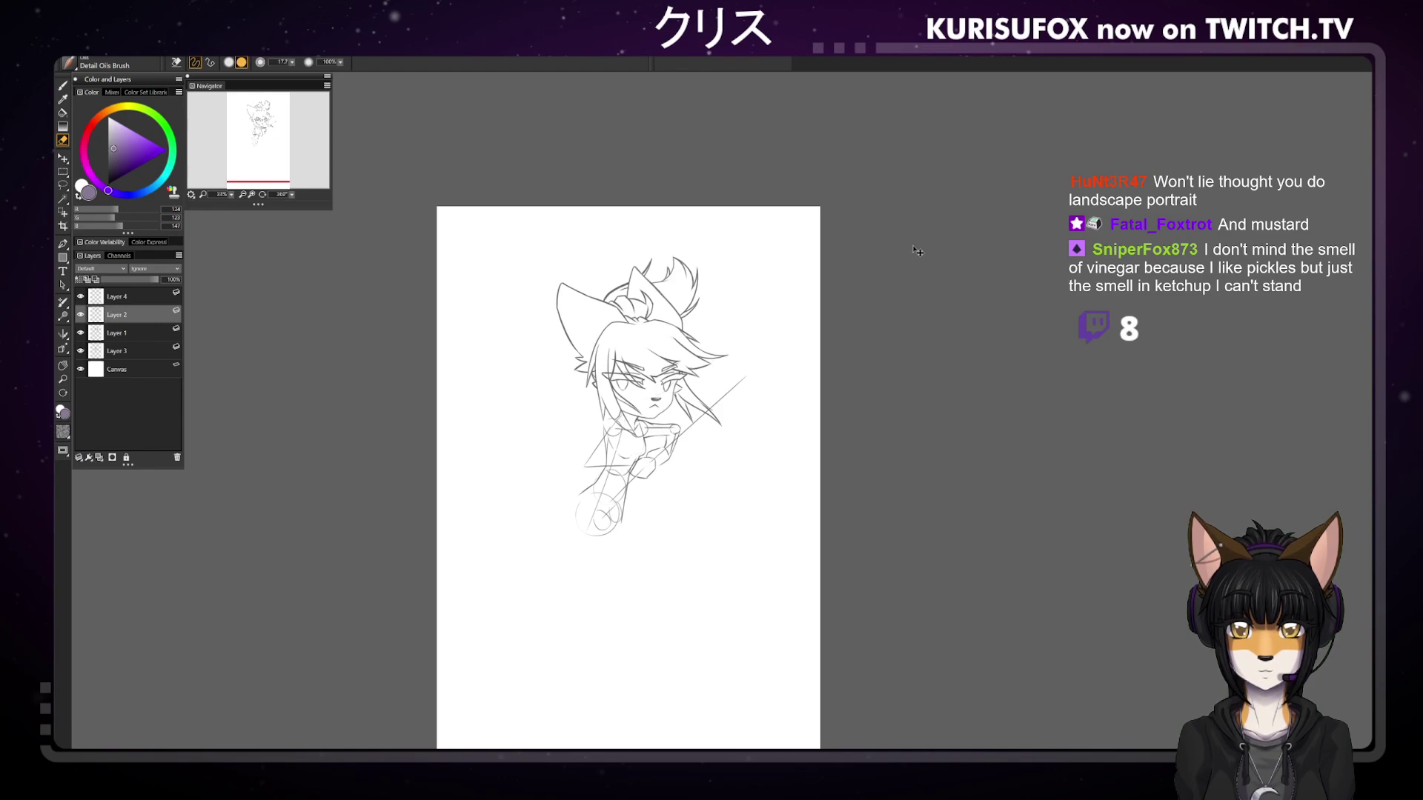
pyautogui.hotkey('ctrl', '+')
pyautogui.hotkey('ctrl', '+')
pyautogui.press('b')
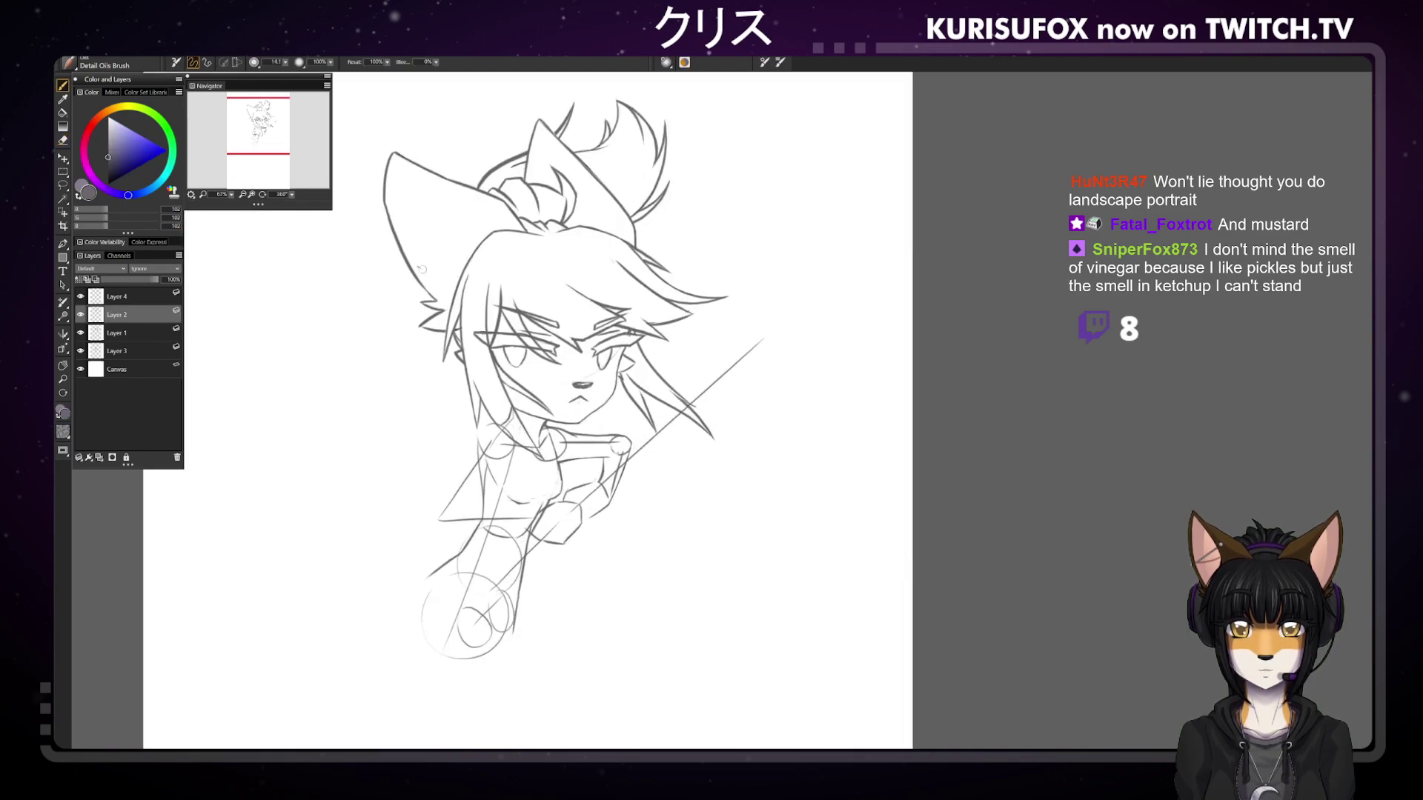
pyautogui.moveTo(291, 195); pyautogui.dragTo(220, 149)
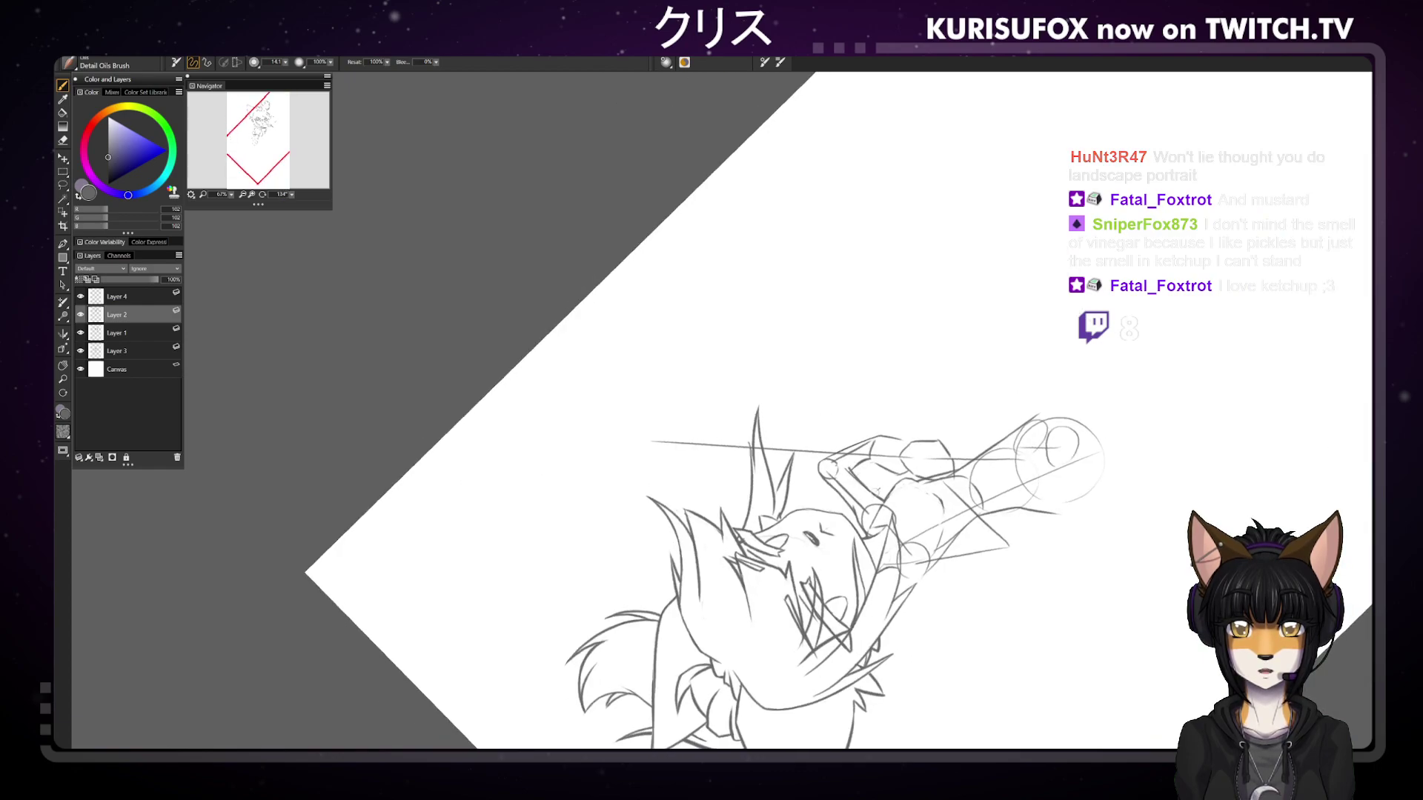
pyautogui.press('e')
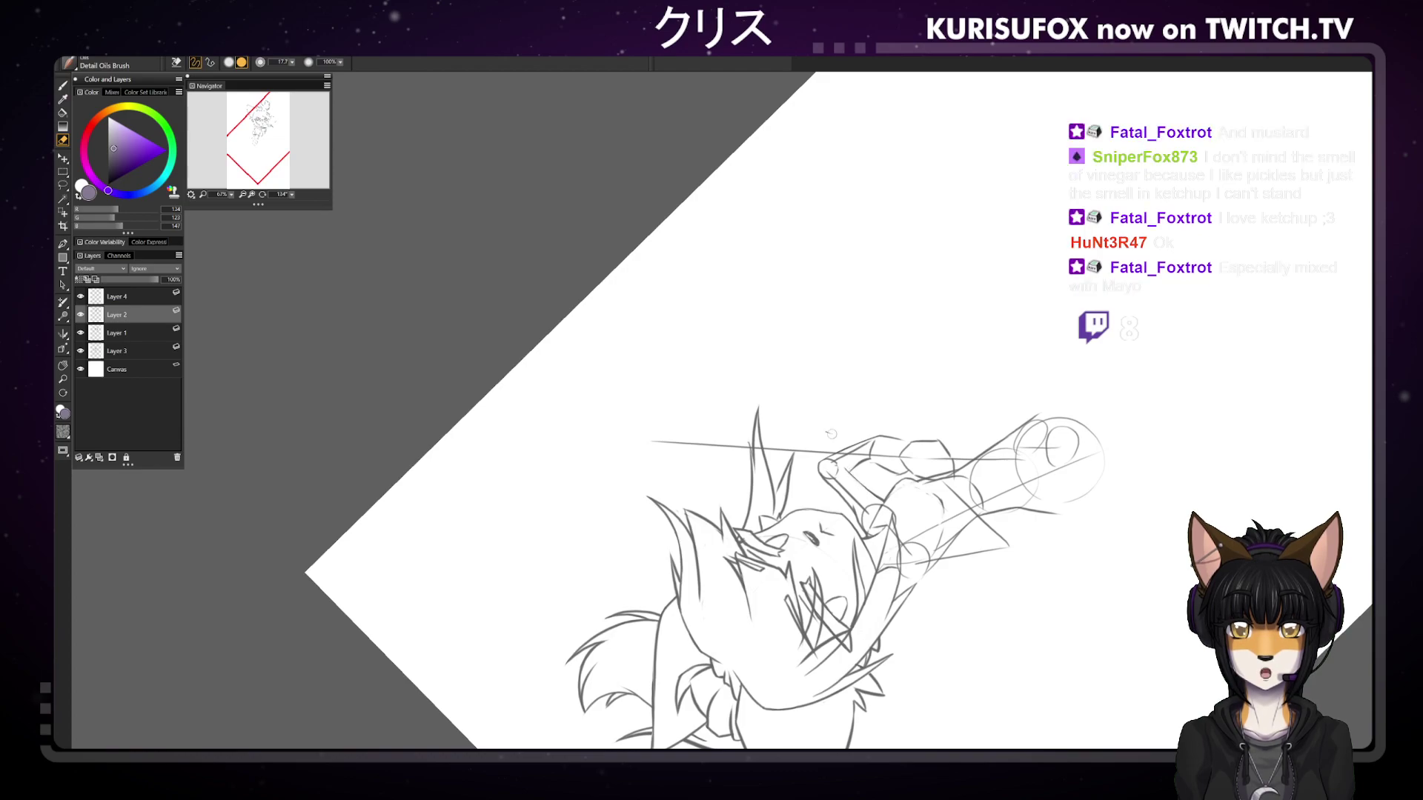
pyautogui.press('b')
pyautogui.click(145, 353)
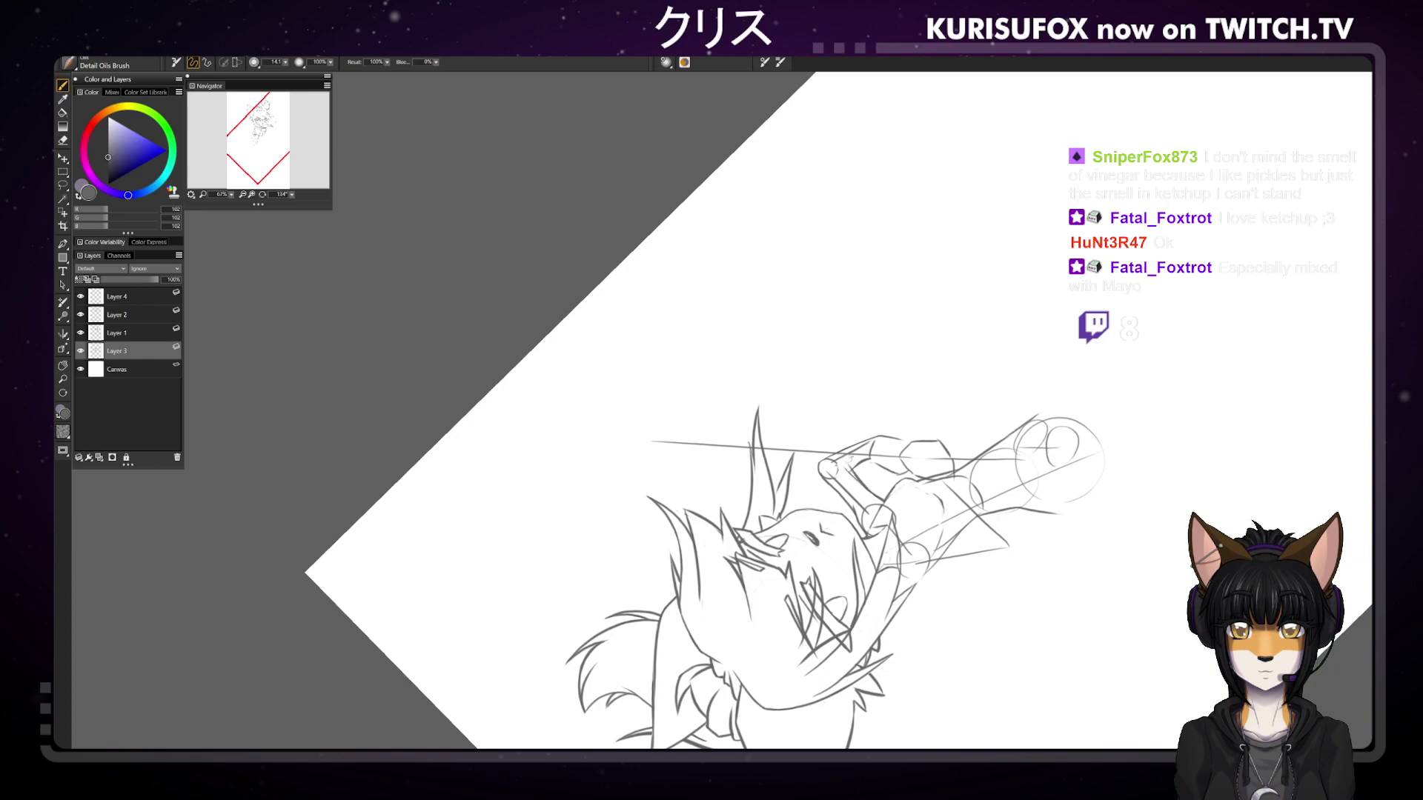
pyautogui.press('n')
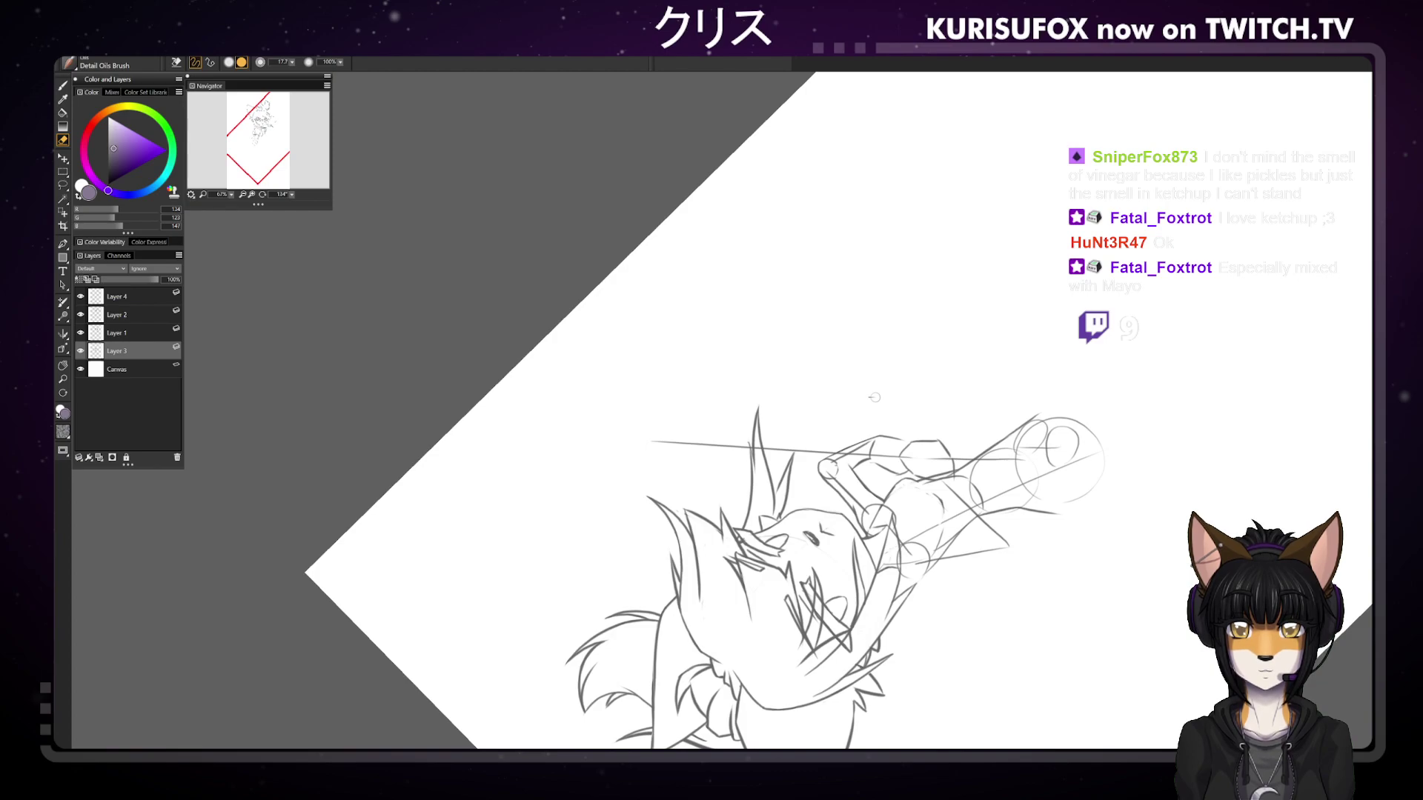
pyautogui.press('b')
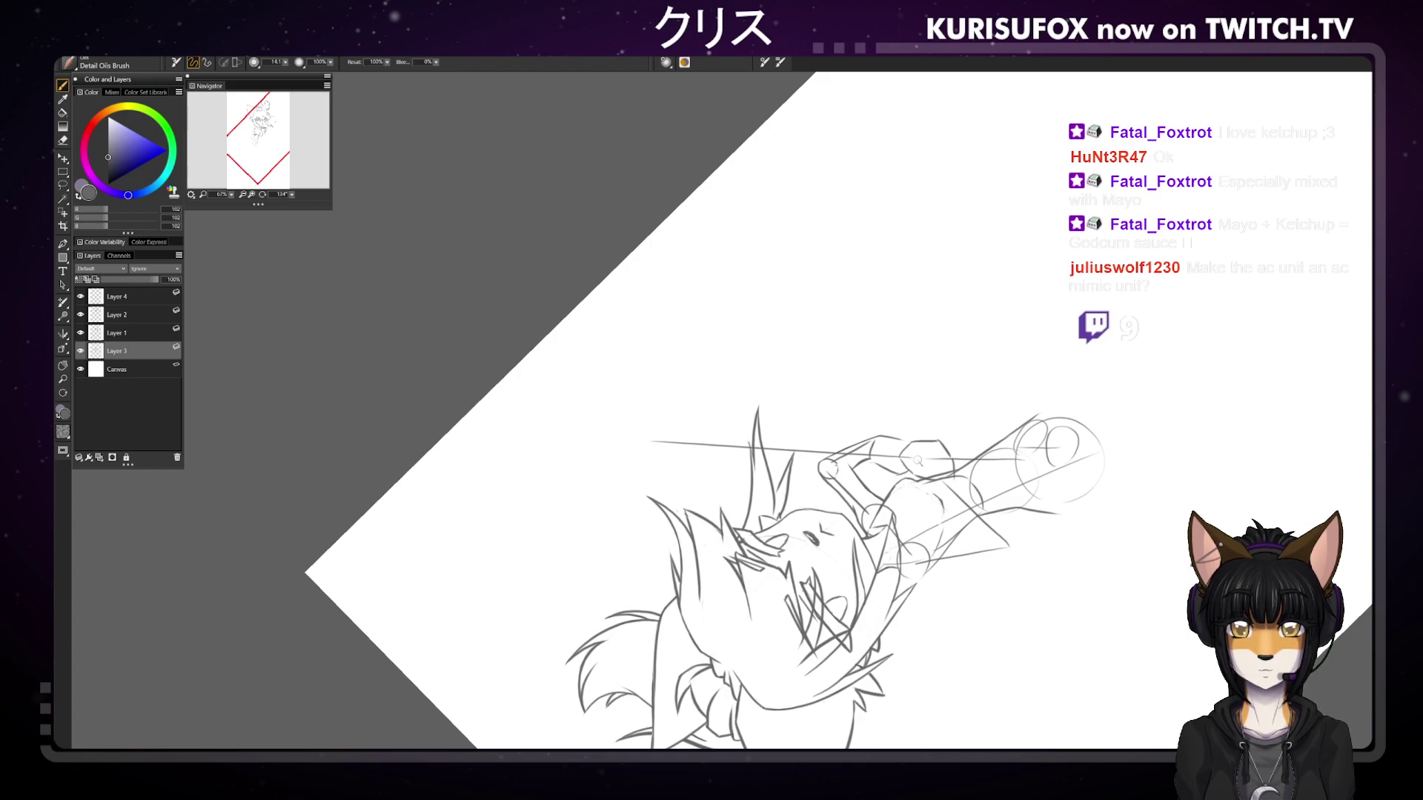
pyautogui.press('n')
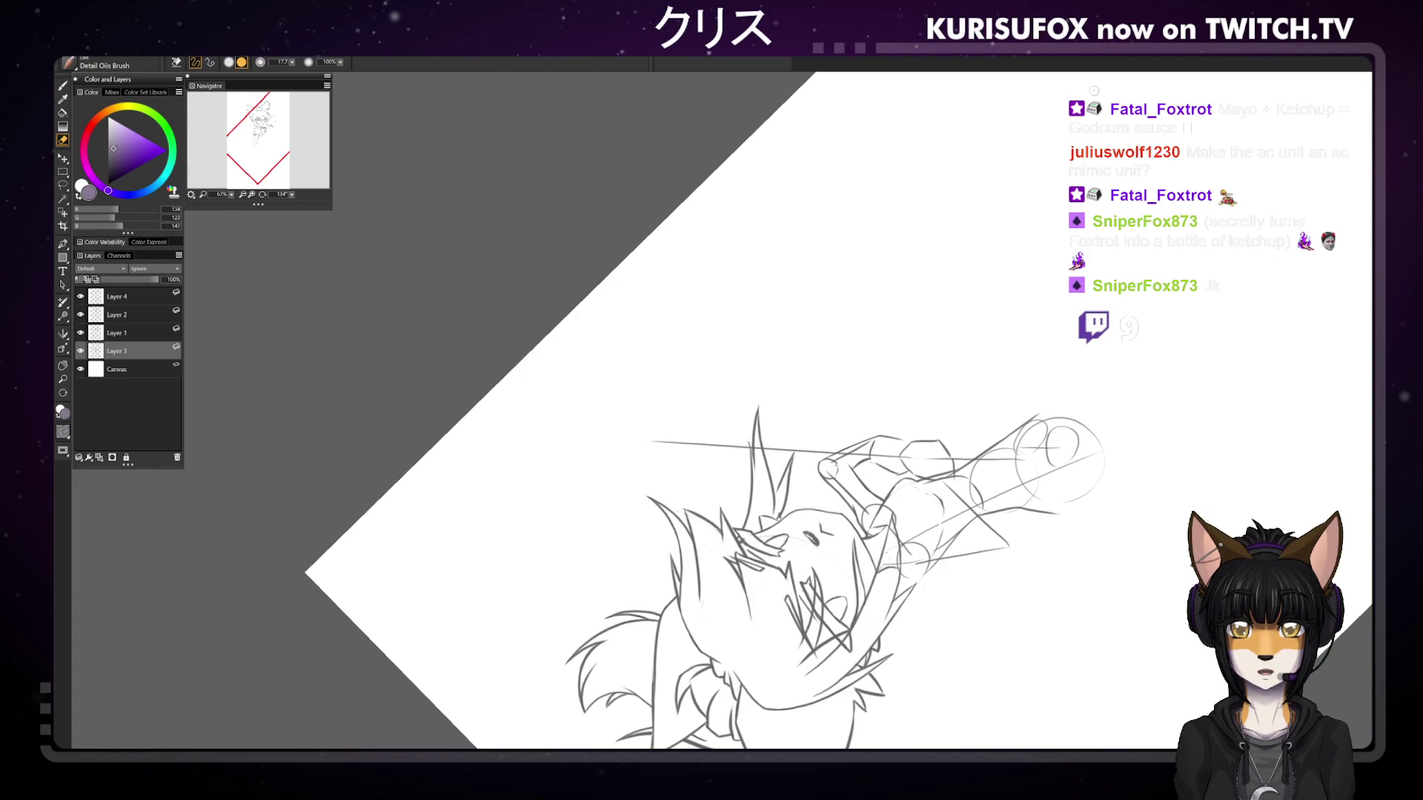
pyautogui.press('b')
# Erase the raised far upper arm, its elbow circle and the forearm lines from the body sketch layer
pyautogui.moveTo(292, 195); pyautogui.dragTo(763, 185)
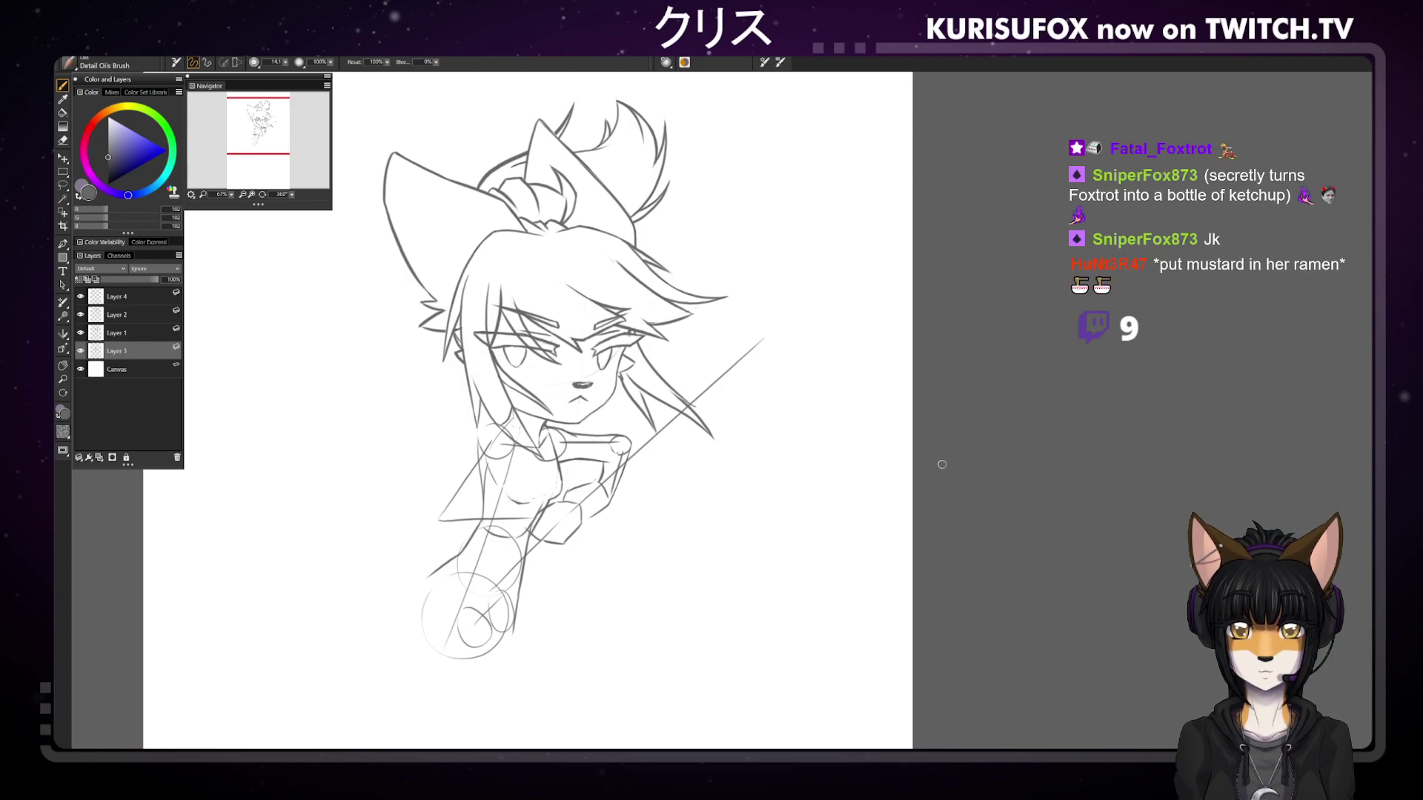
pyautogui.press('n')
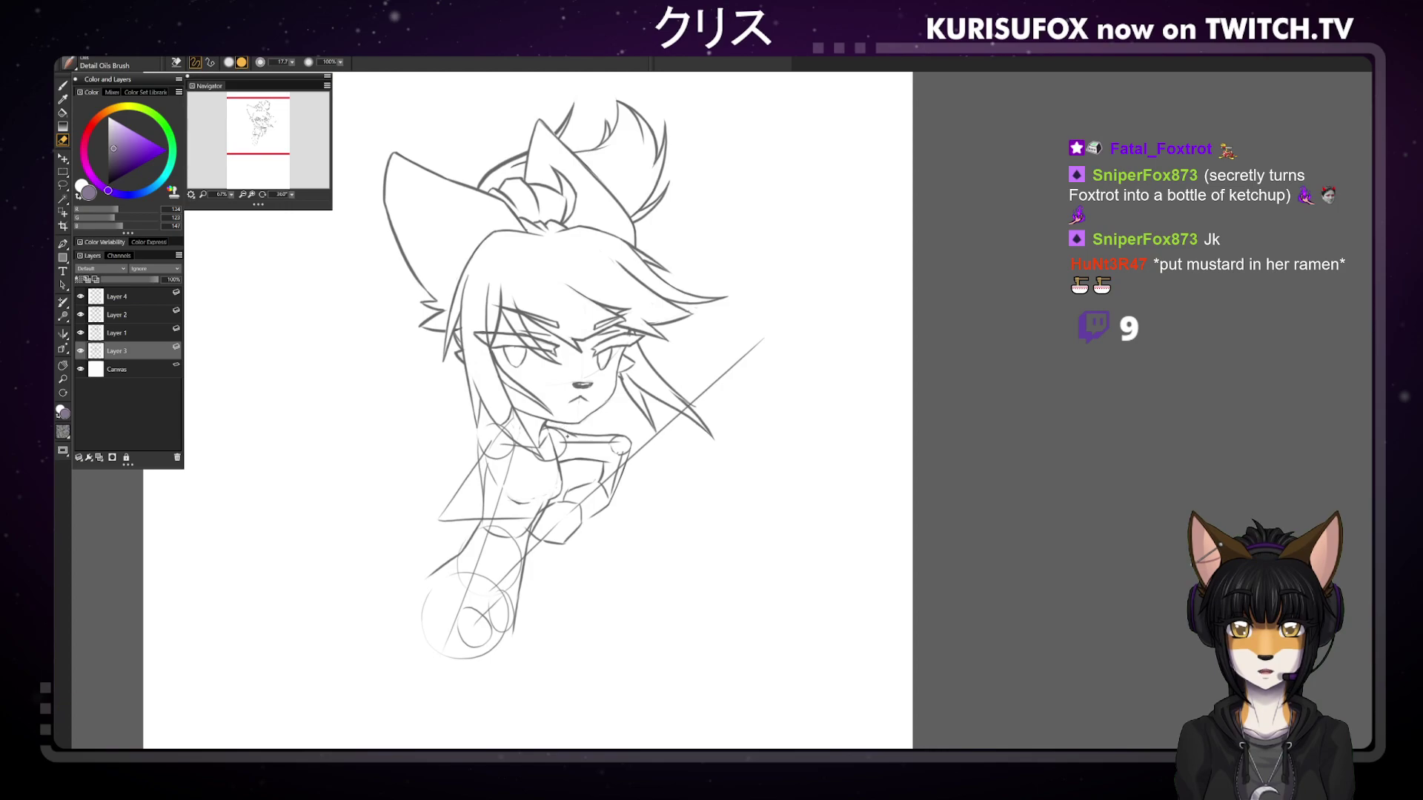
pyautogui.moveTo(568, 463)
pyautogui.mouseDown()
pyautogui.moveTo(576, 438)
pyautogui.moveTo(611, 502)
pyautogui.moveTo(614, 489)
pyautogui.mouseUp()
pyautogui.moveTo(606, 437)
pyautogui.mouseDown()
pyautogui.moveTo(622, 481)
pyautogui.moveTo(631, 441)
pyautogui.mouseUp()
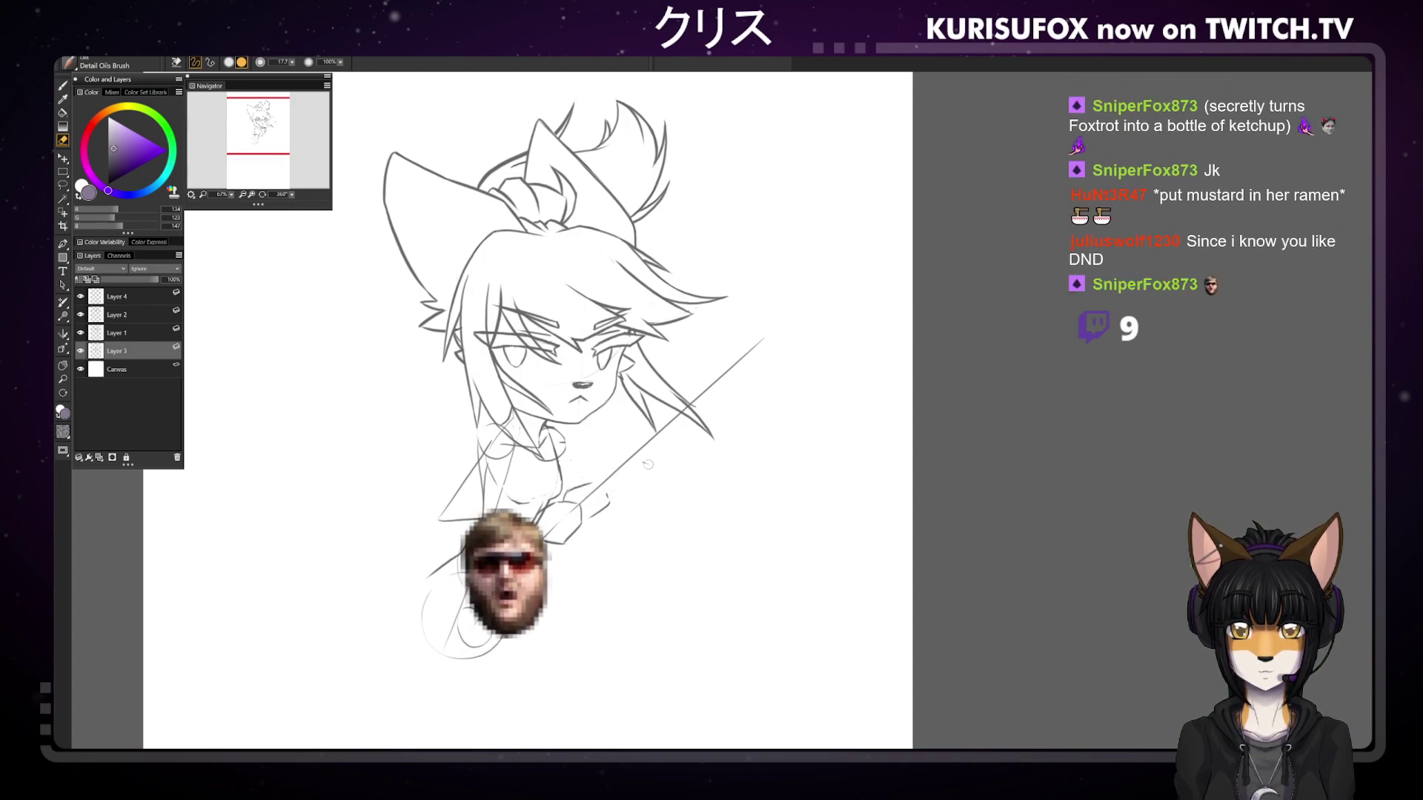
# Redraw the far arm angling down from the shoulder to a small elbow circle, with outlines leading into the hand on the diagonal line
pyautogui.press('b')
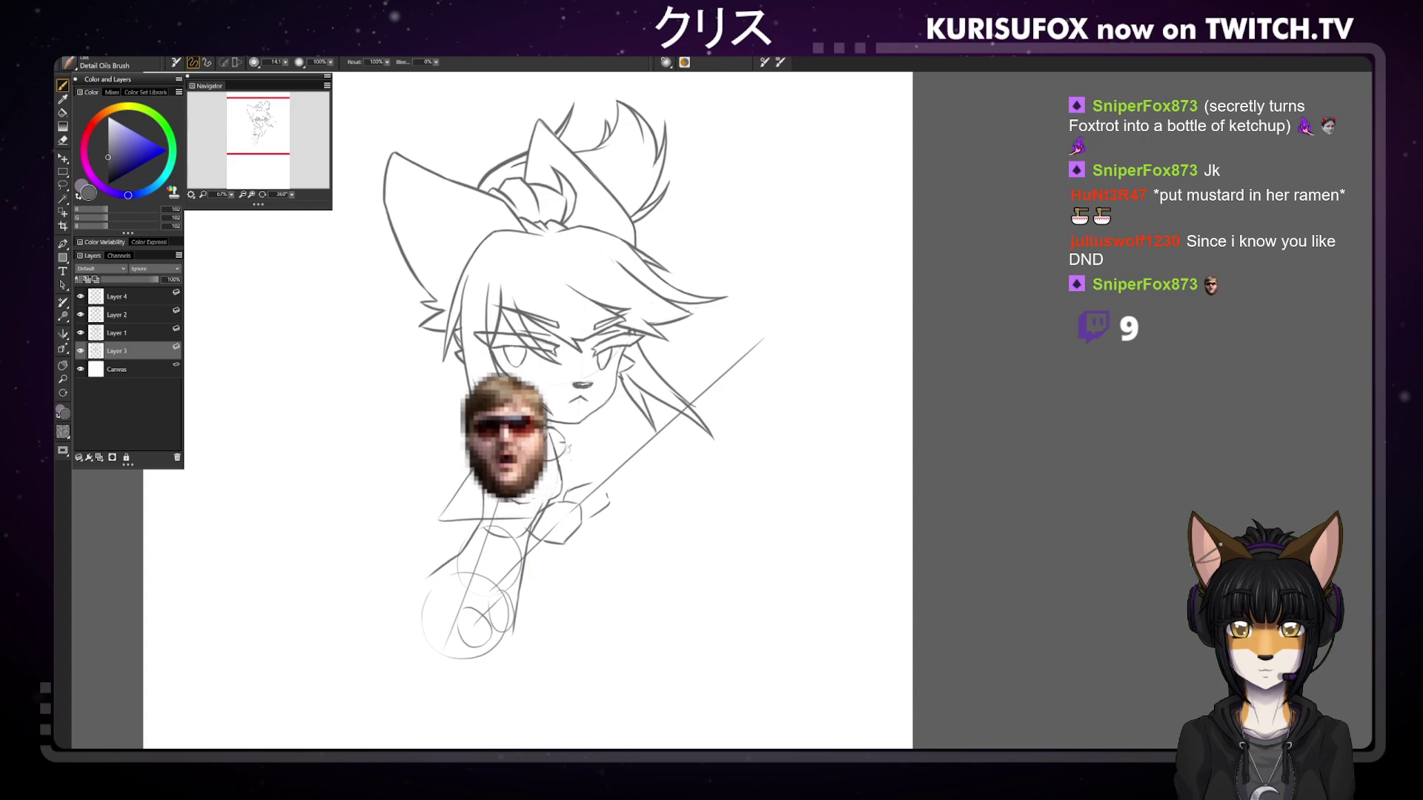
pyautogui.moveTo(564, 443); pyautogui.dragTo(594, 472)
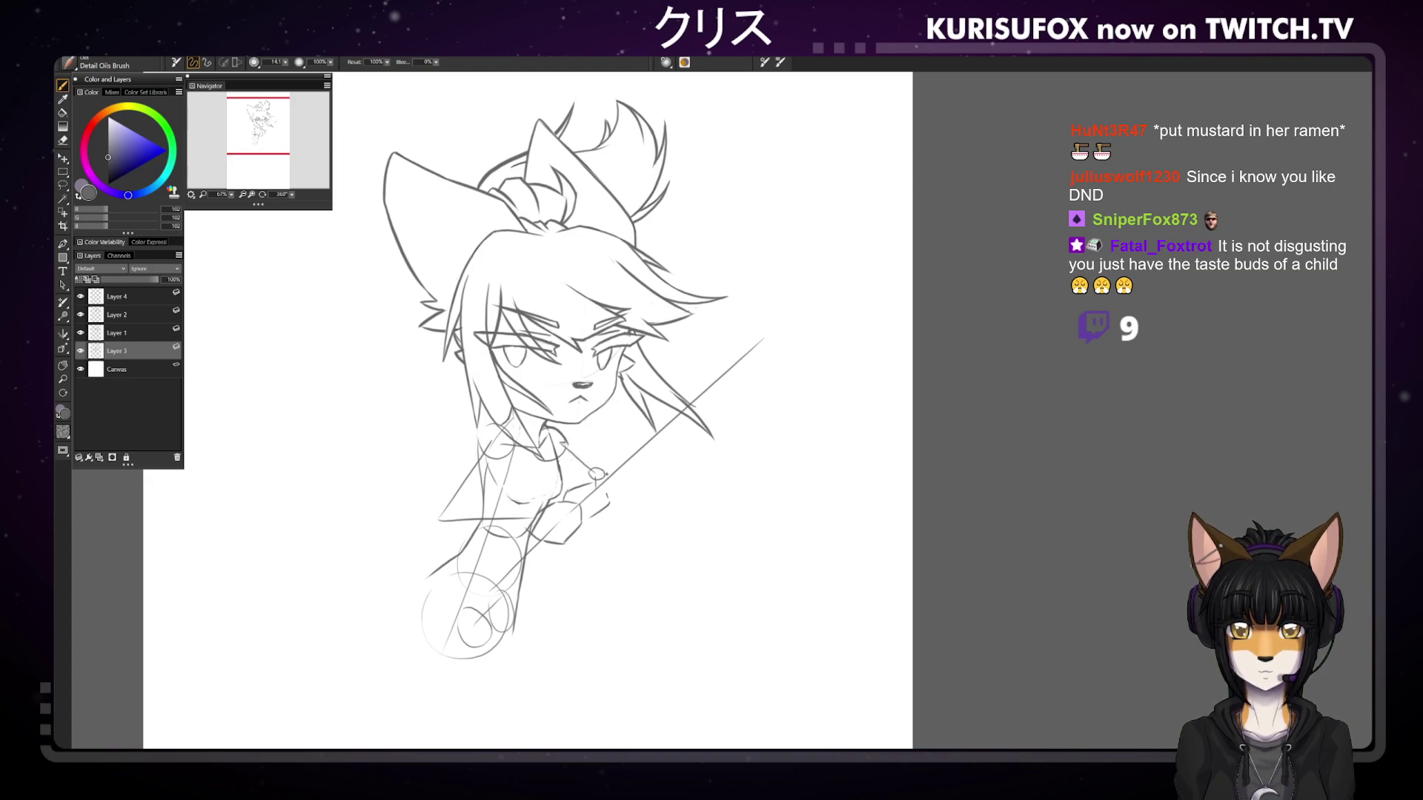
pyautogui.moveTo(564, 443); pyautogui.dragTo(605, 475)
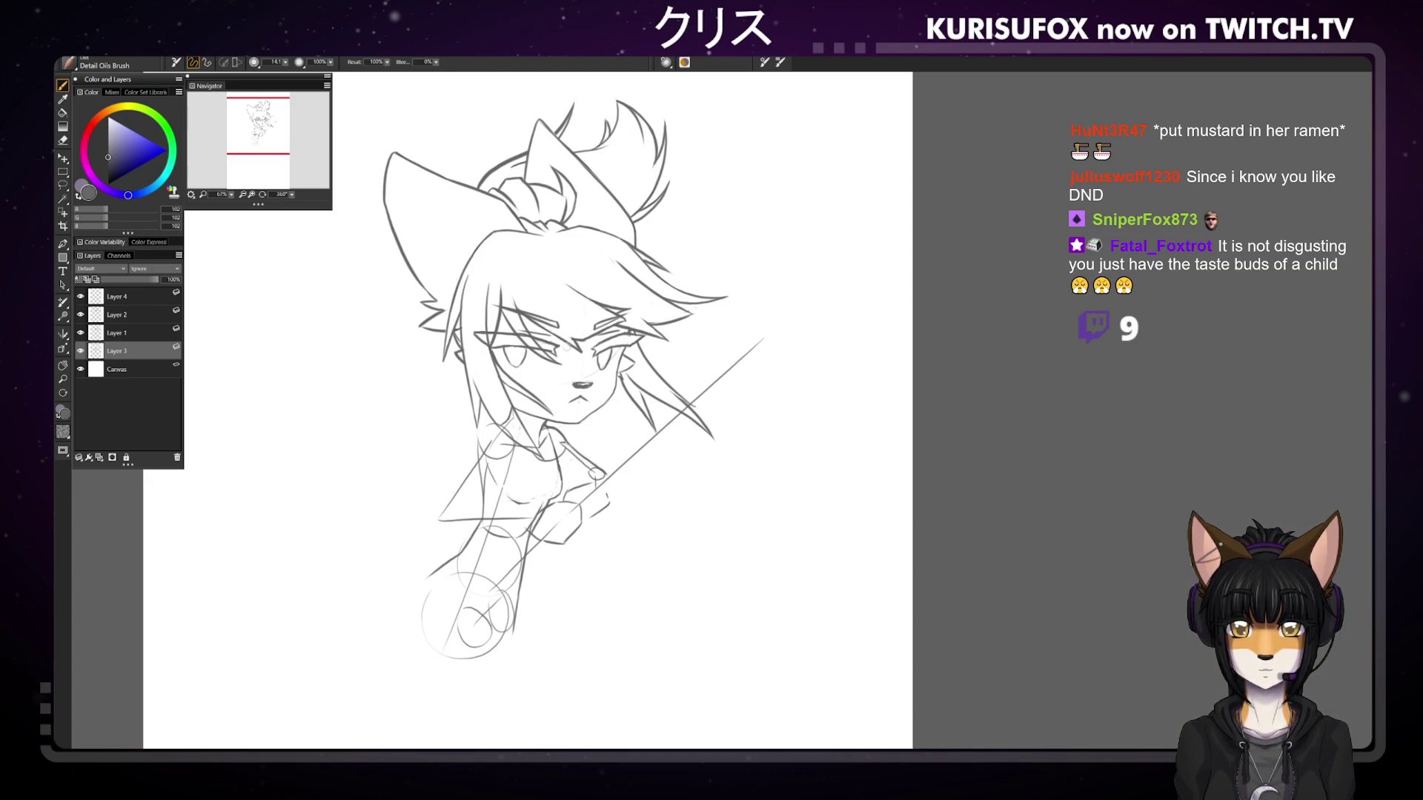
pyautogui.moveTo(606, 475); pyautogui.dragTo(608, 492)
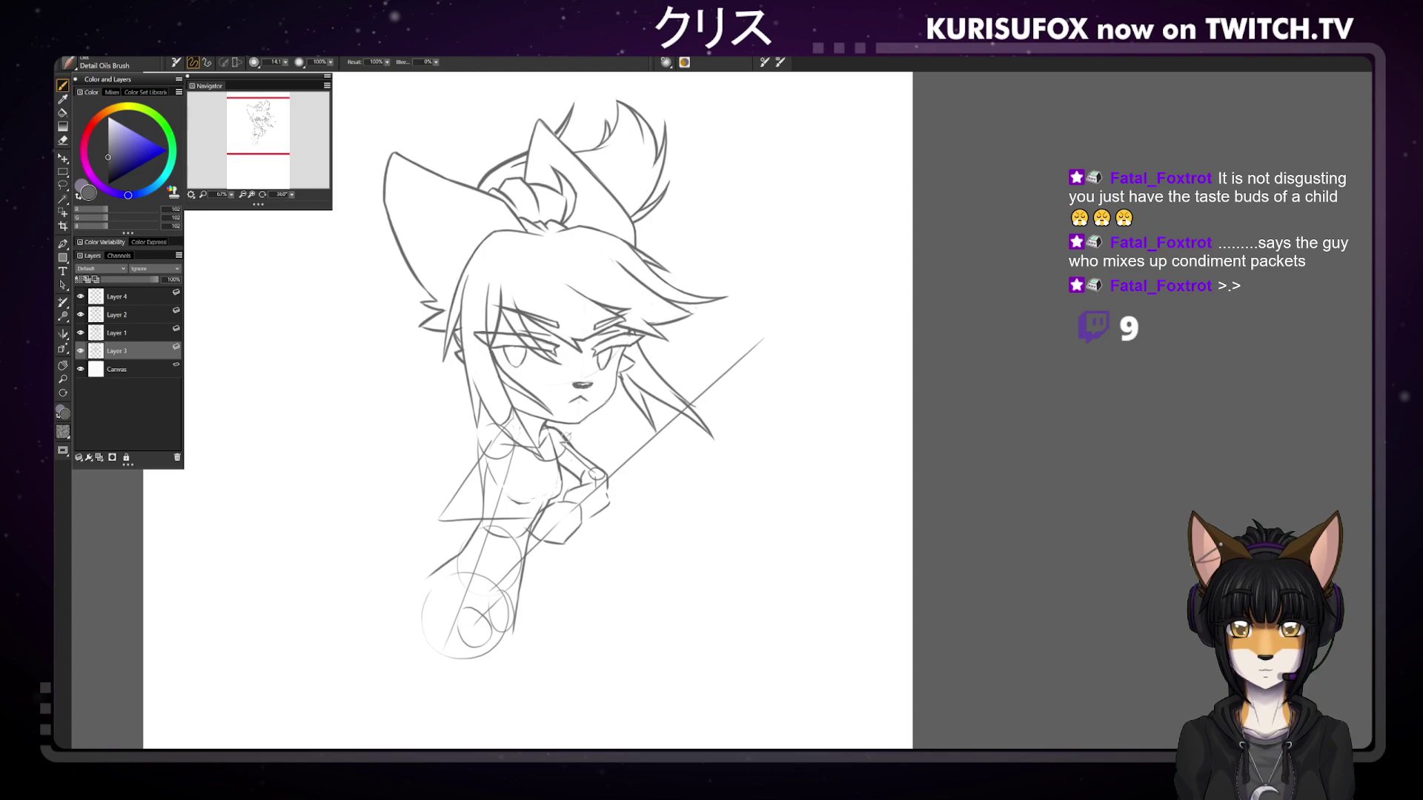
pyautogui.press('n')
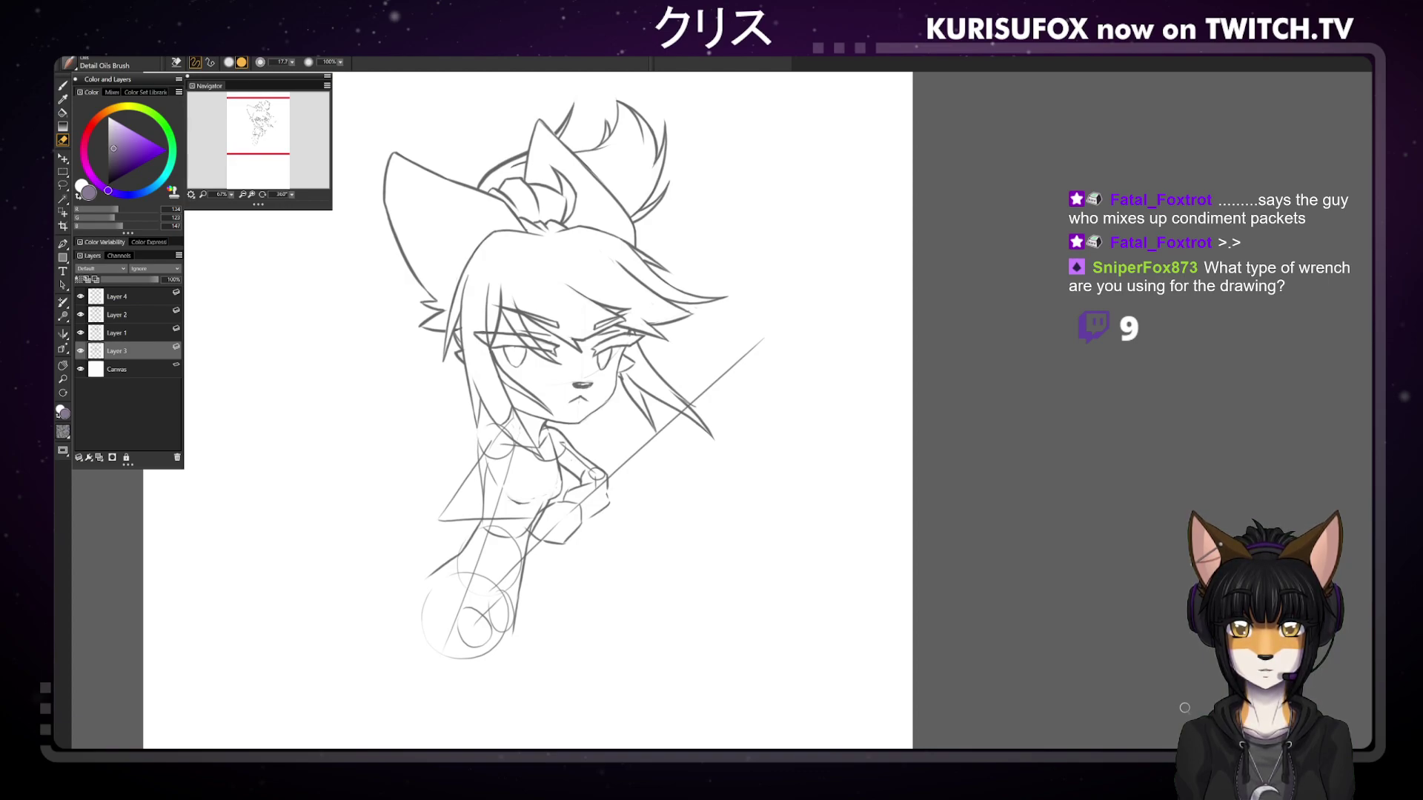
# Refine the far arm's outlines between the shoulder, the small elbow circle and the hand gripping the diagonal line
pyautogui.press('b')
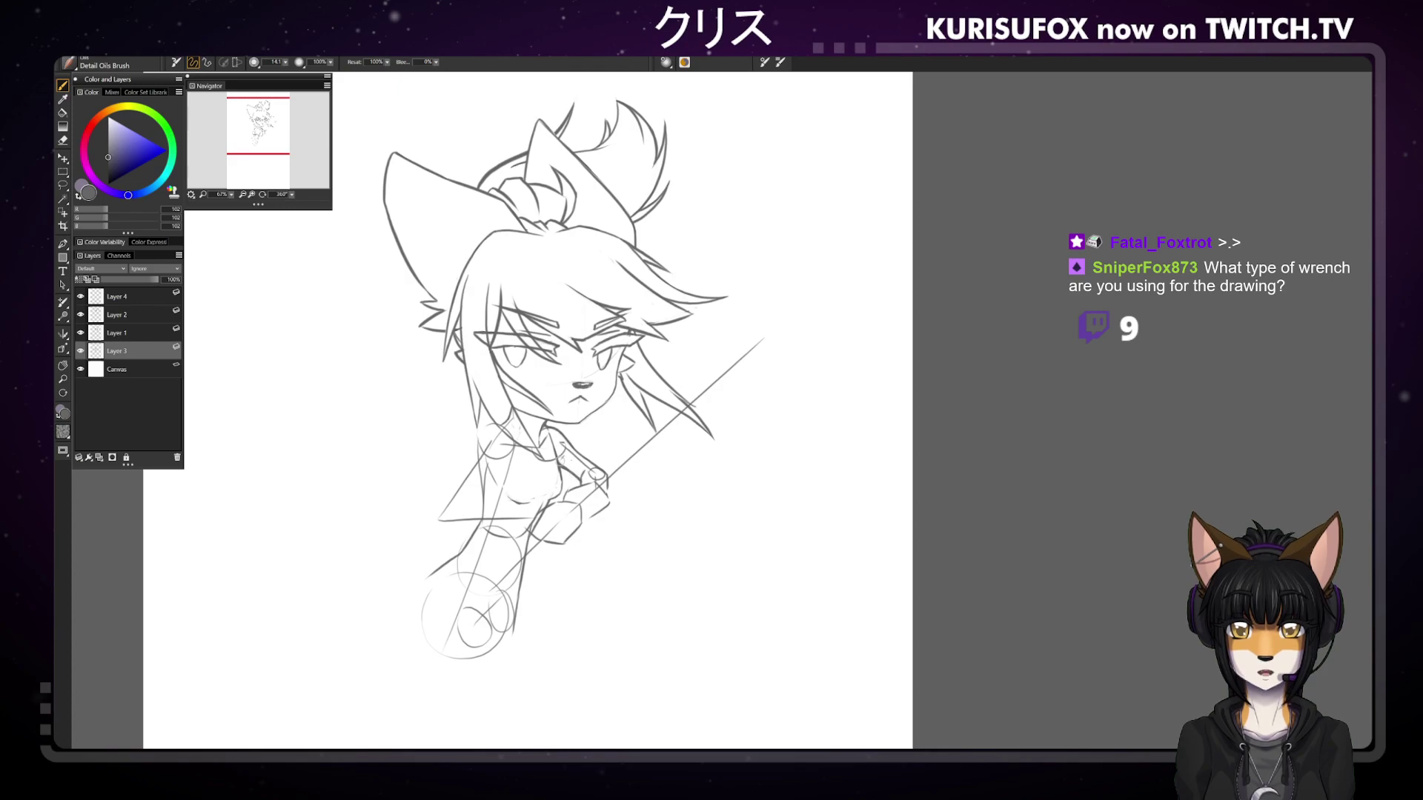
pyautogui.press('n')
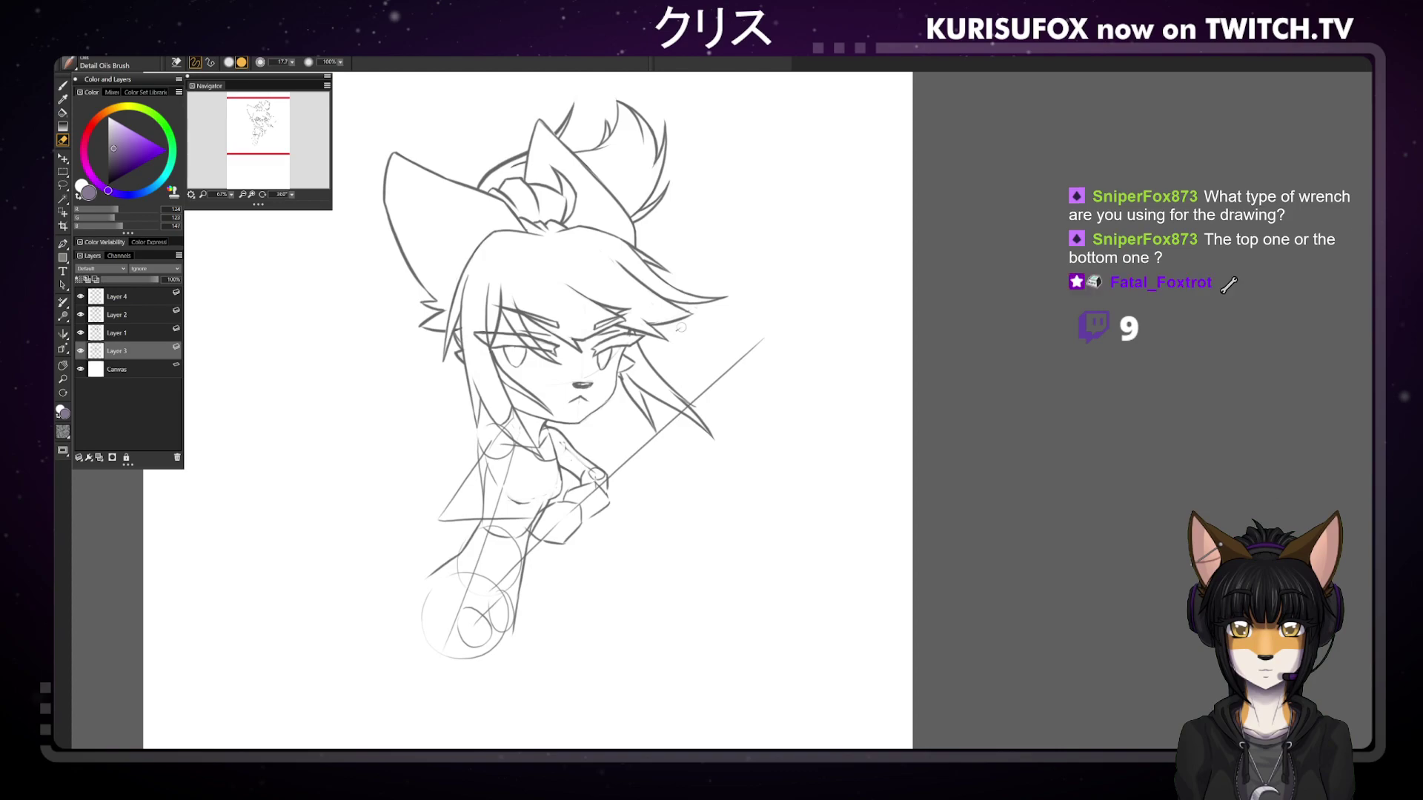
pyautogui.press('b')
pyautogui.keyDown('alt'); pyautogui.click(607, 486); pyautogui.keyUp('alt')
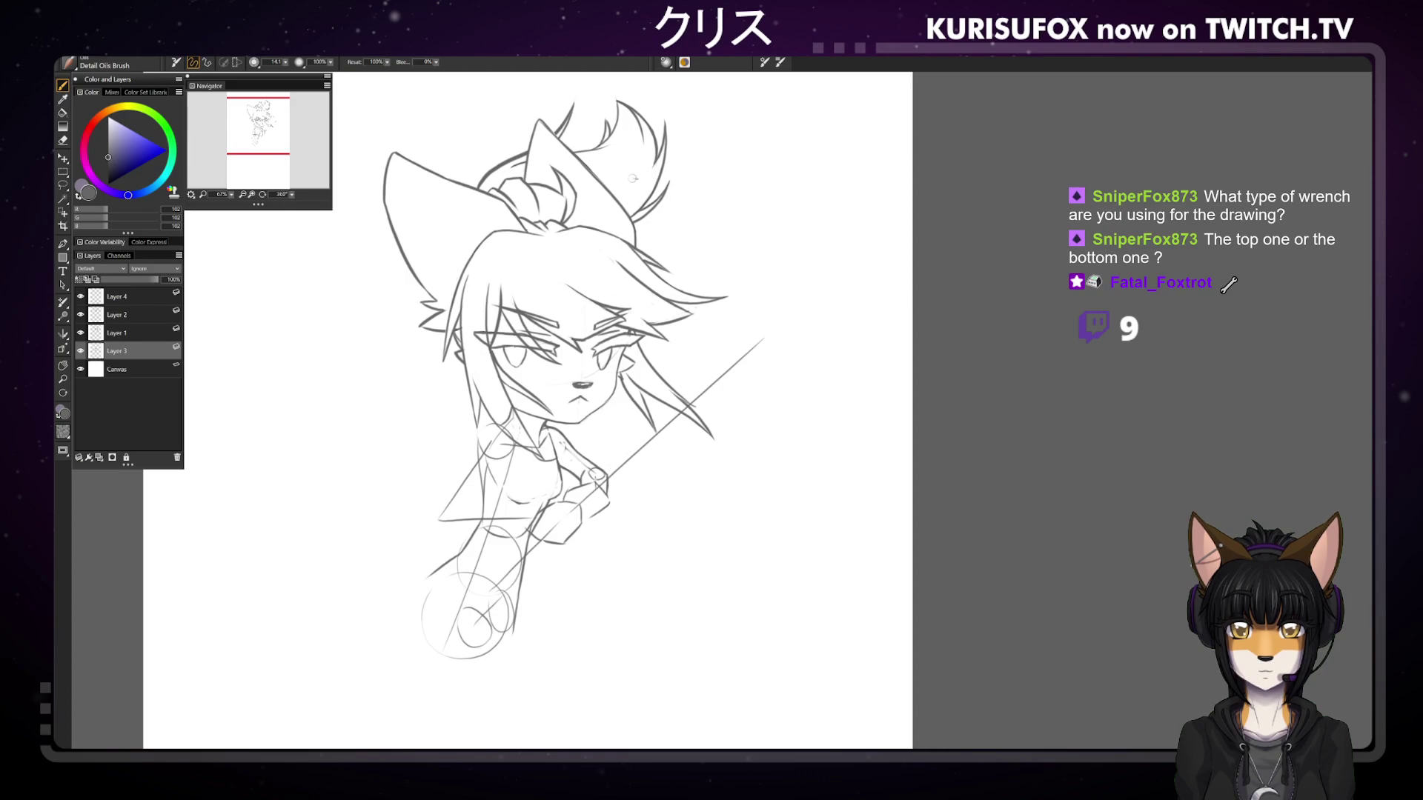
pyautogui.press('e')
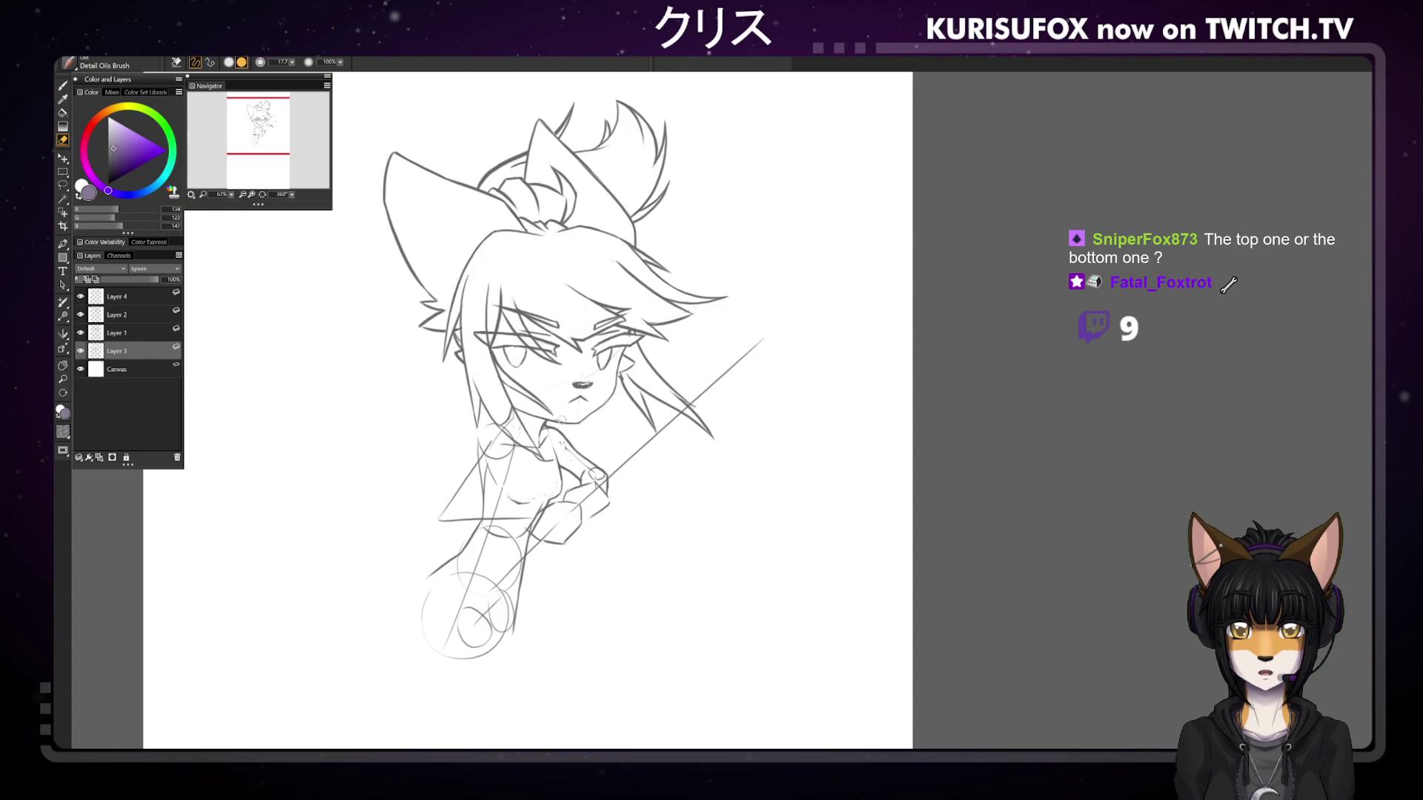
pyautogui.press('b')
pyautogui.moveTo(561, 420)
pyautogui.mouseDown()
pyautogui.moveTo(632, 278)
pyautogui.moveTo(653, 265)
pyautogui.mouseUp()
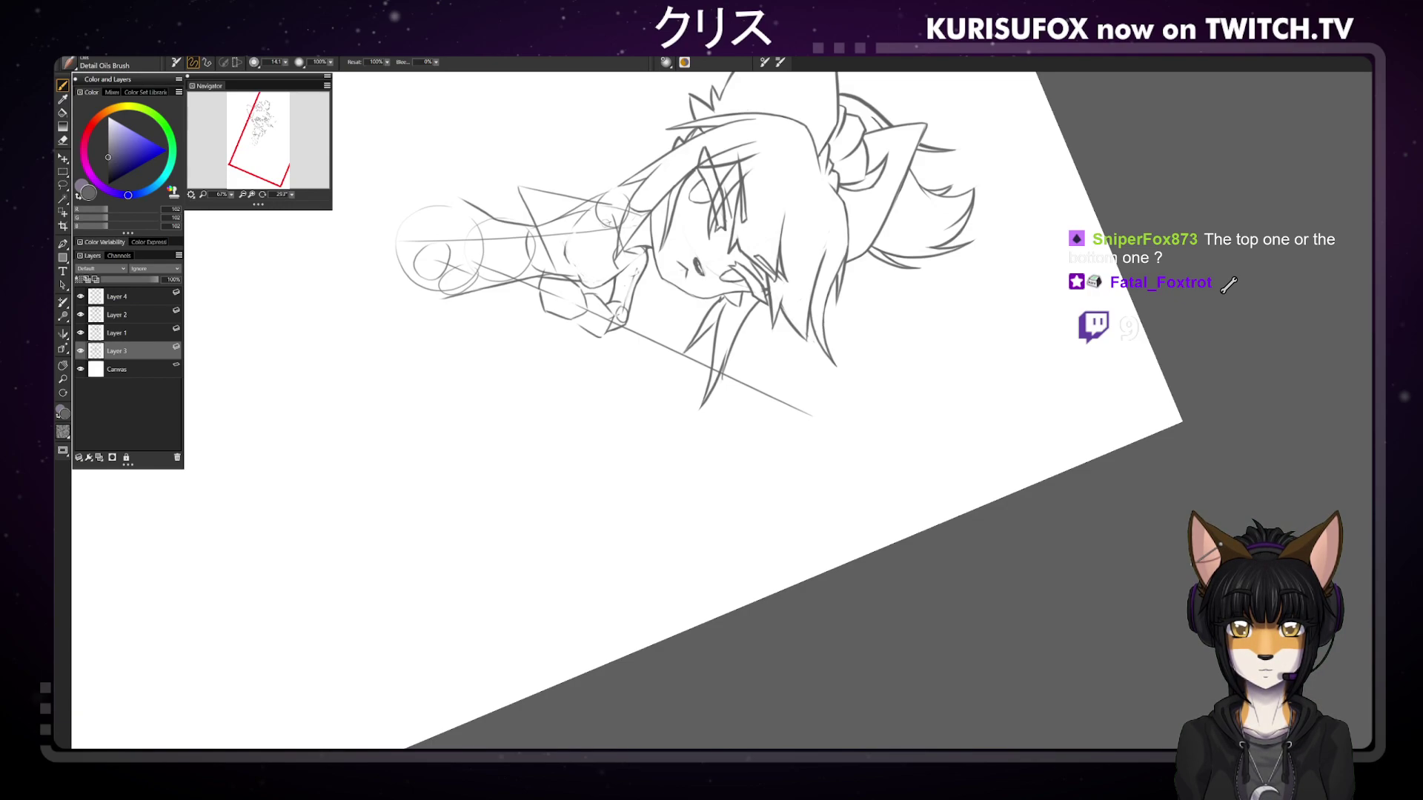
# Draw the rounded outline of the near shoulder just below the hair, cleaning up stray strokes around it
pyautogui.press('n')
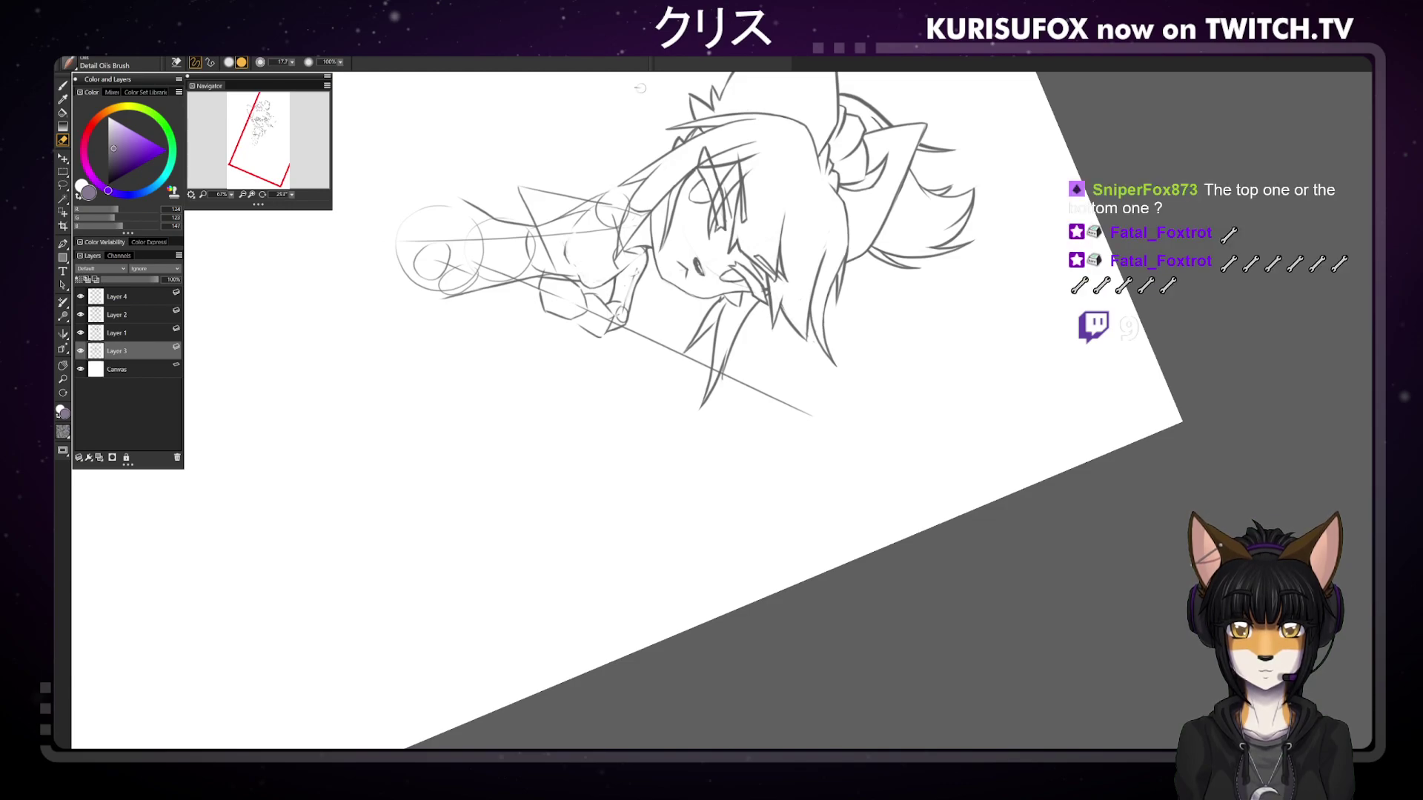
pyautogui.press('Home')
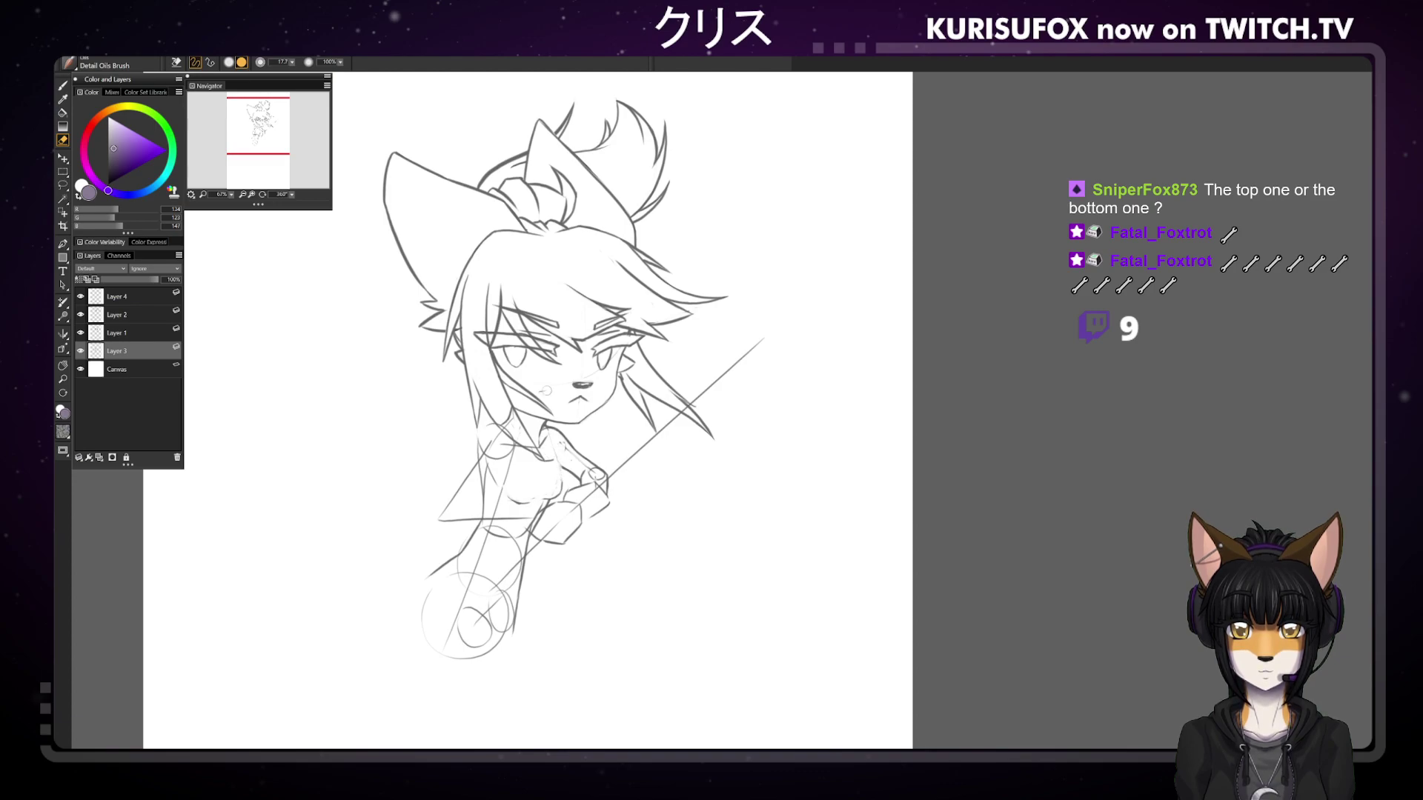
pyautogui.press('b')
pyautogui.moveTo(547, 391)
pyautogui.mouseDown()
pyautogui.moveTo(626, 260)
pyautogui.moveTo(844, 274)
pyautogui.mouseUp()
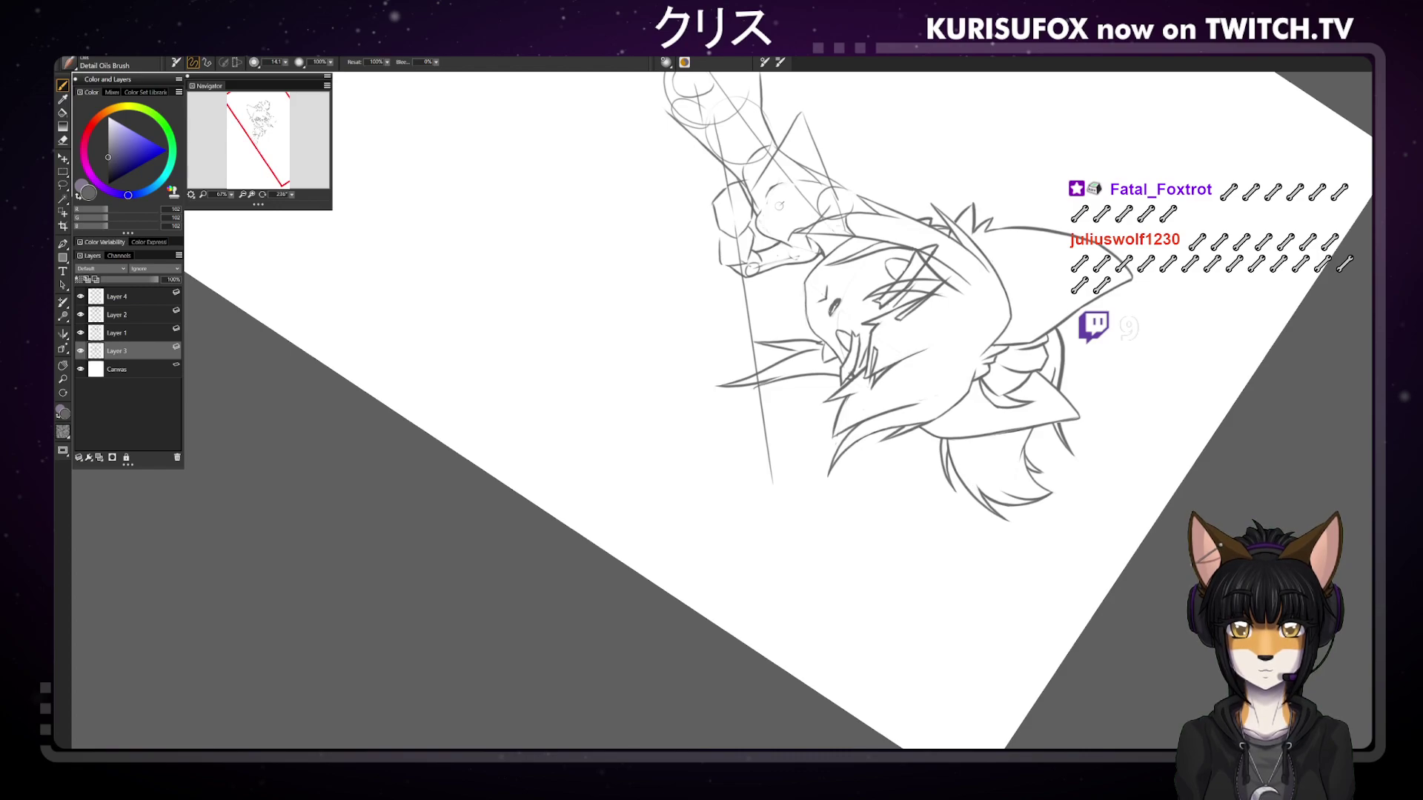
pyautogui.moveTo(292, 195)
pyautogui.mouseDown()
pyautogui.moveTo(353, 205)
pyautogui.moveTo(916, 163)
pyautogui.mouseUp()
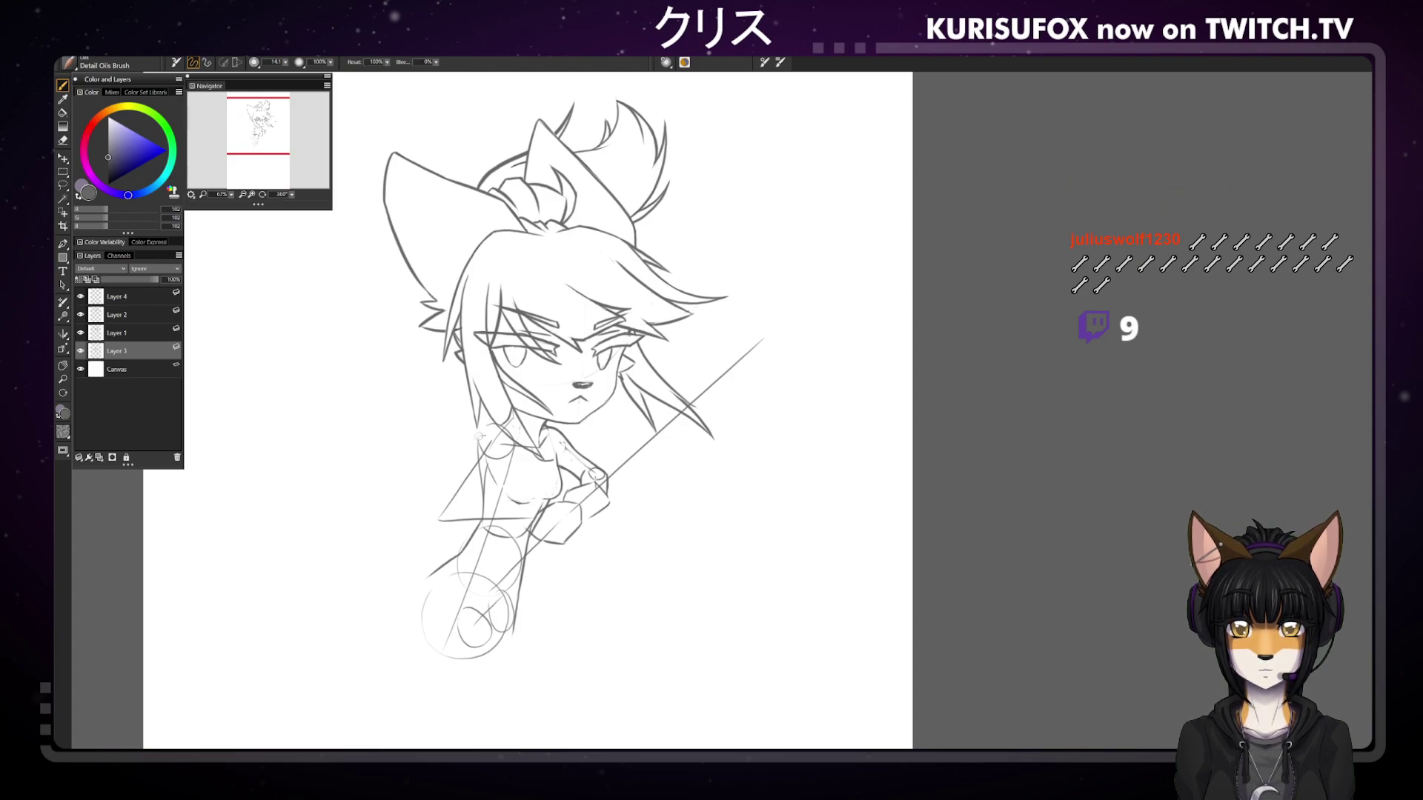
pyautogui.hotkey('ctrl', 'z')
pyautogui.moveTo(473, 444); pyautogui.dragTo(492, 425)
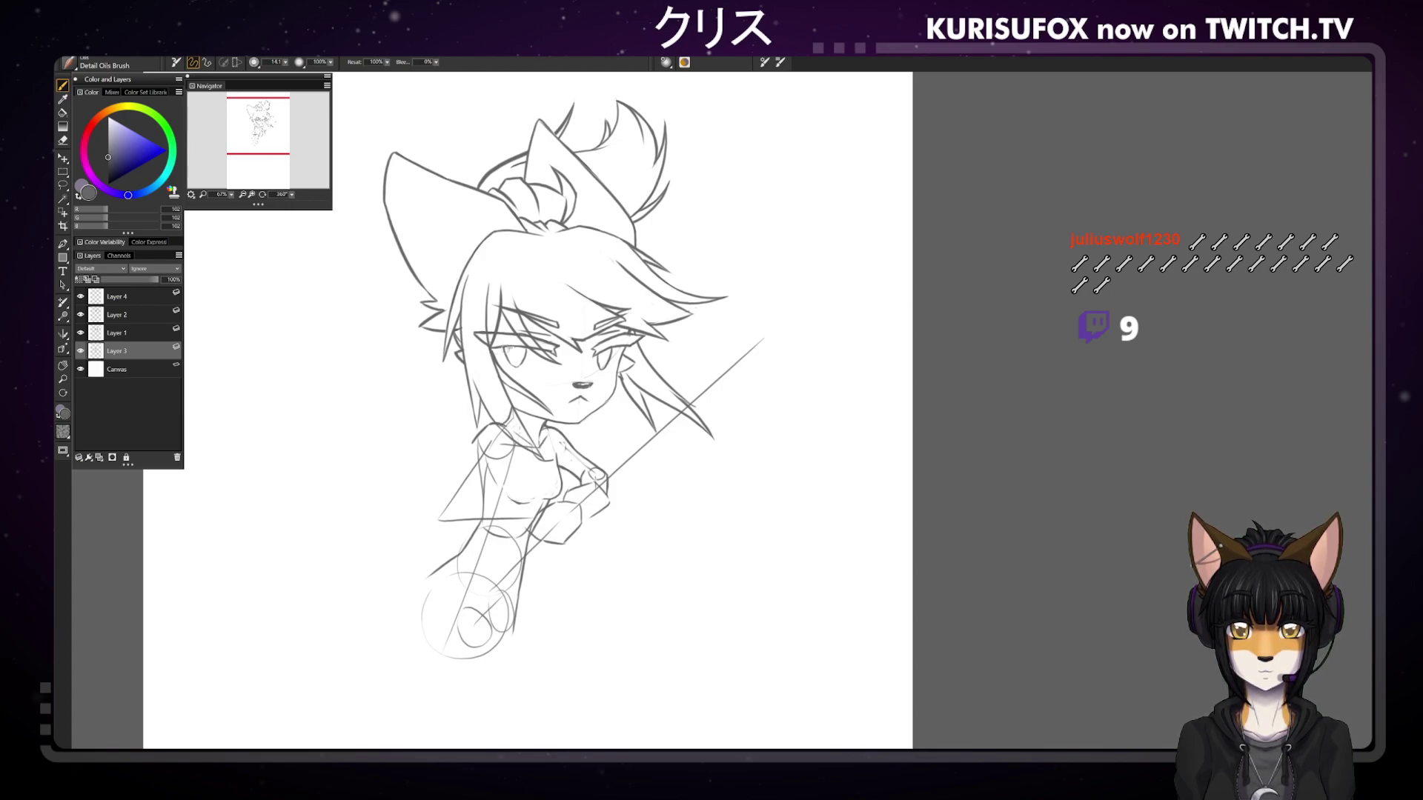
pyautogui.press('n')
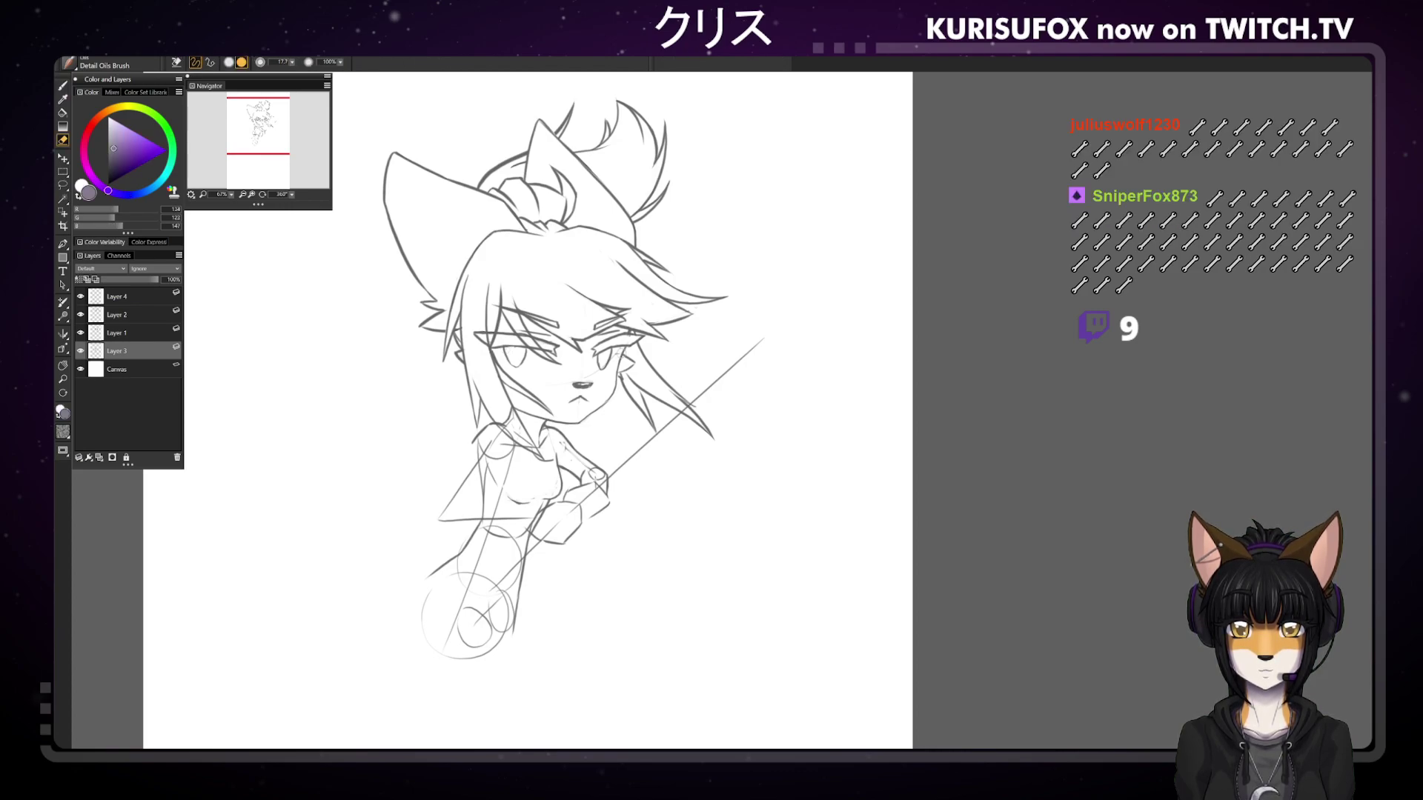
pyautogui.press('b')
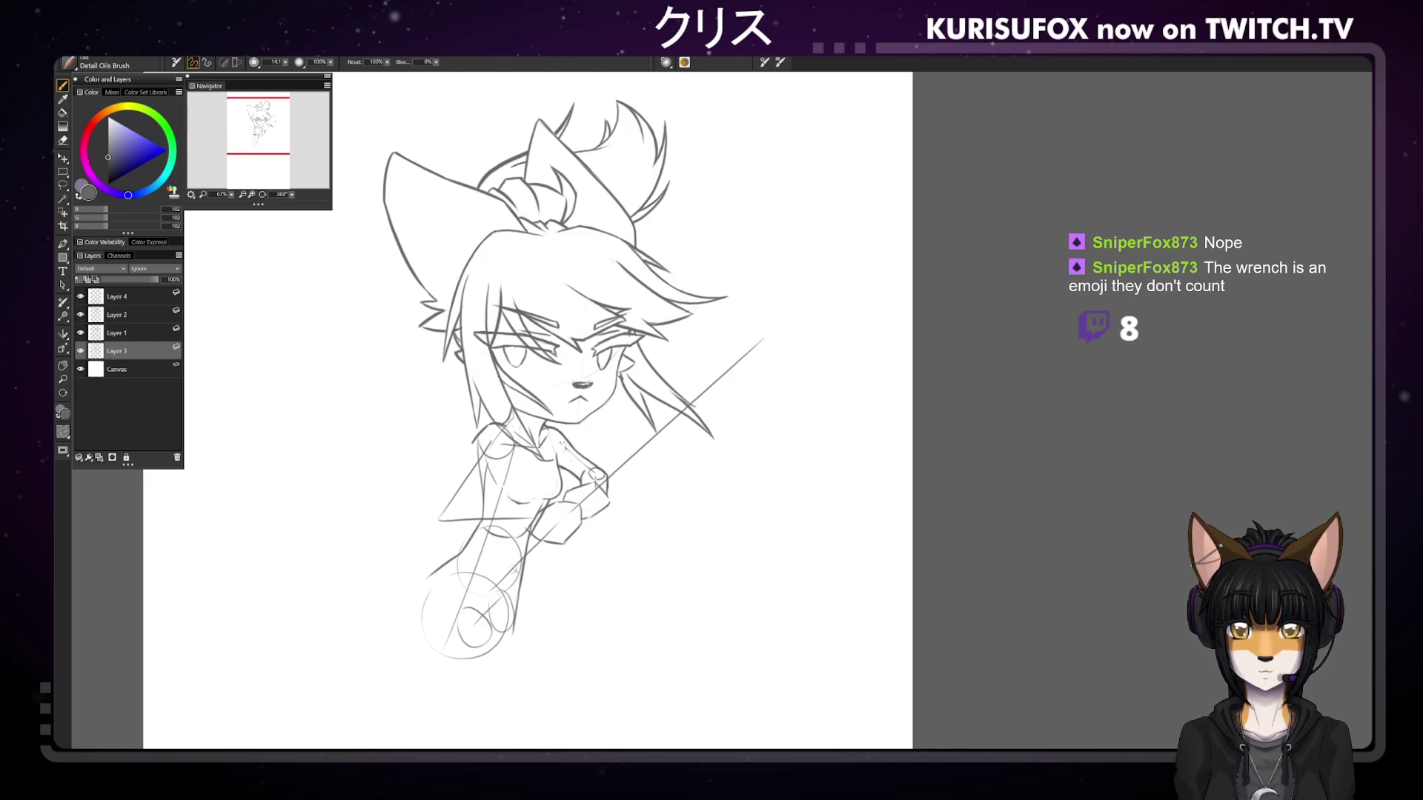
# Sketch a small elbow circle for the near arm and outline the outer upper arm from the shoulder down to it
pyautogui.moveTo(447, 527); pyautogui.dragTo(434, 511)
pyautogui.hotkey('ctrl', 'z')
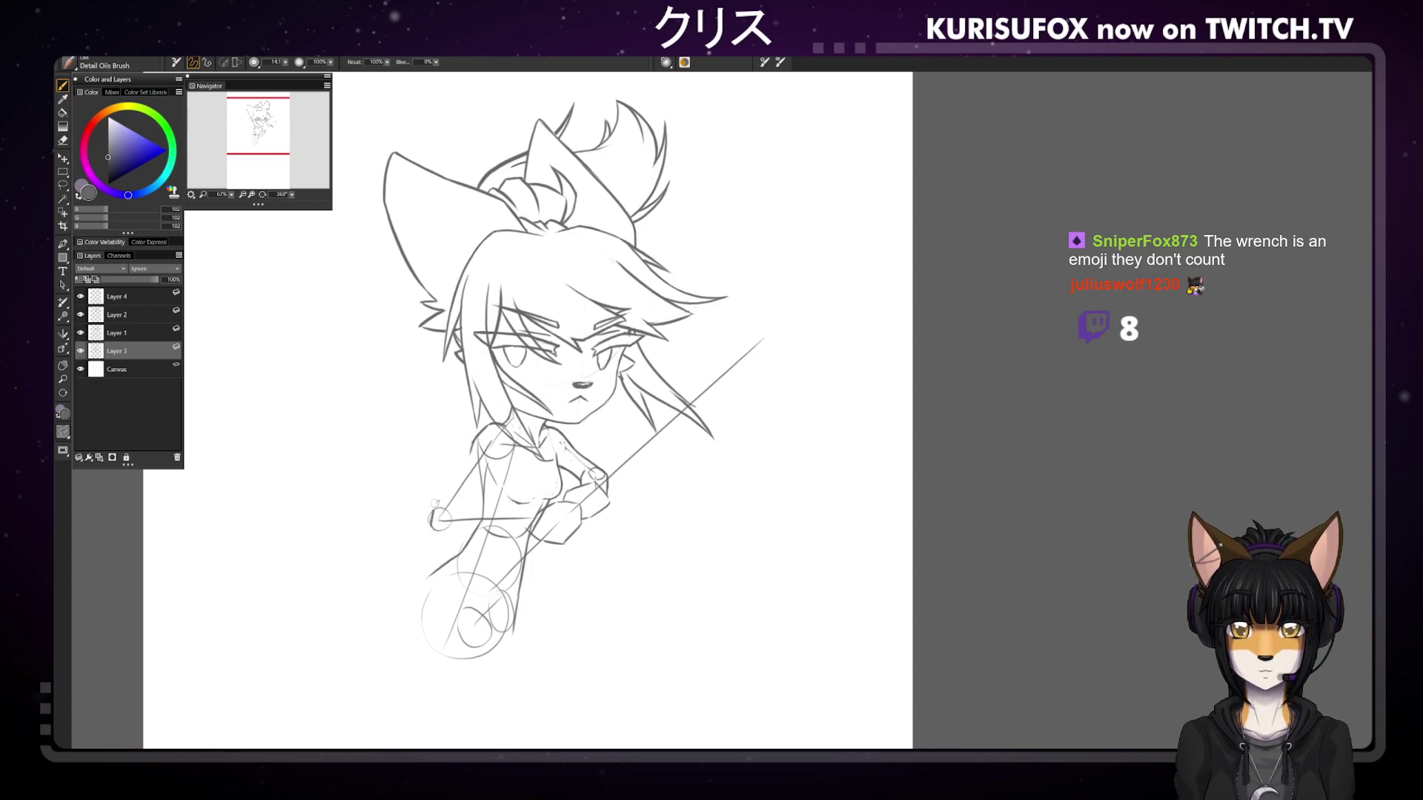
pyautogui.moveTo(433, 510); pyautogui.dragTo(458, 477)
pyautogui.hotkey('ctrl', 'z')
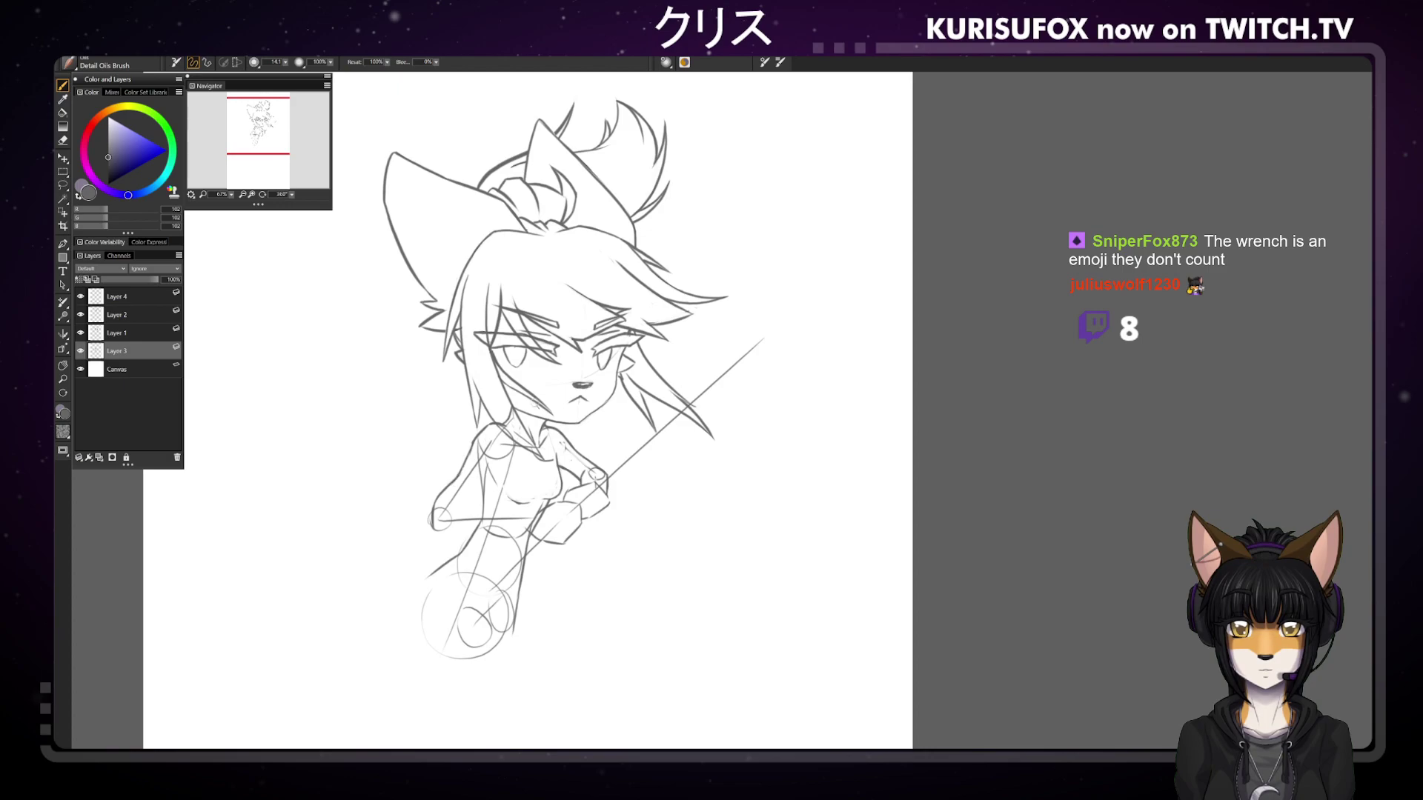
# Draw the underside of the near forearm from the elbow across to the hand and clean up the elbow corner
pyautogui.moveTo(292, 194); pyautogui.dragTo(278, 201)
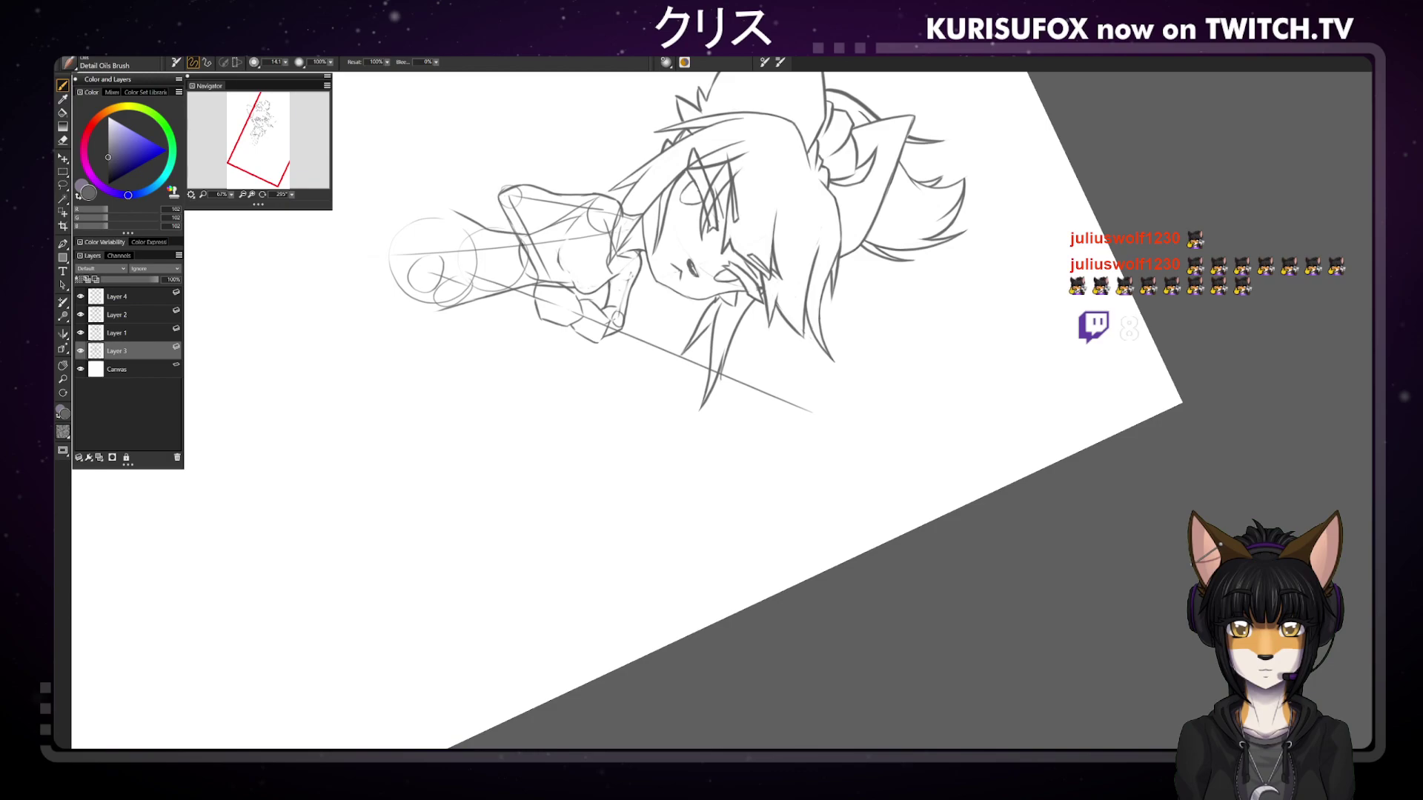
pyautogui.moveTo(292, 195); pyautogui.dragTo(326, 196)
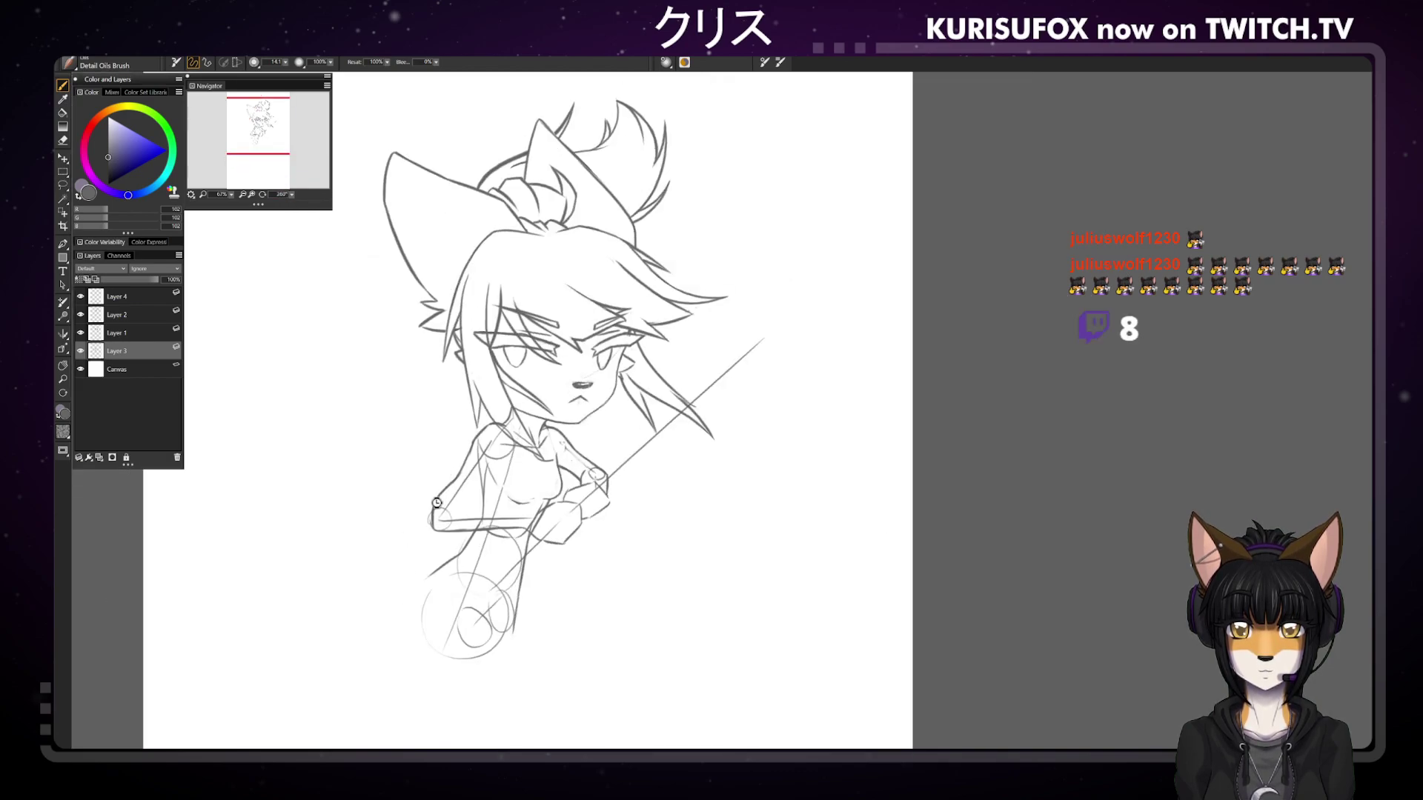
pyautogui.press('n')
pyautogui.moveTo(431, 509); pyautogui.dragTo(429, 526)
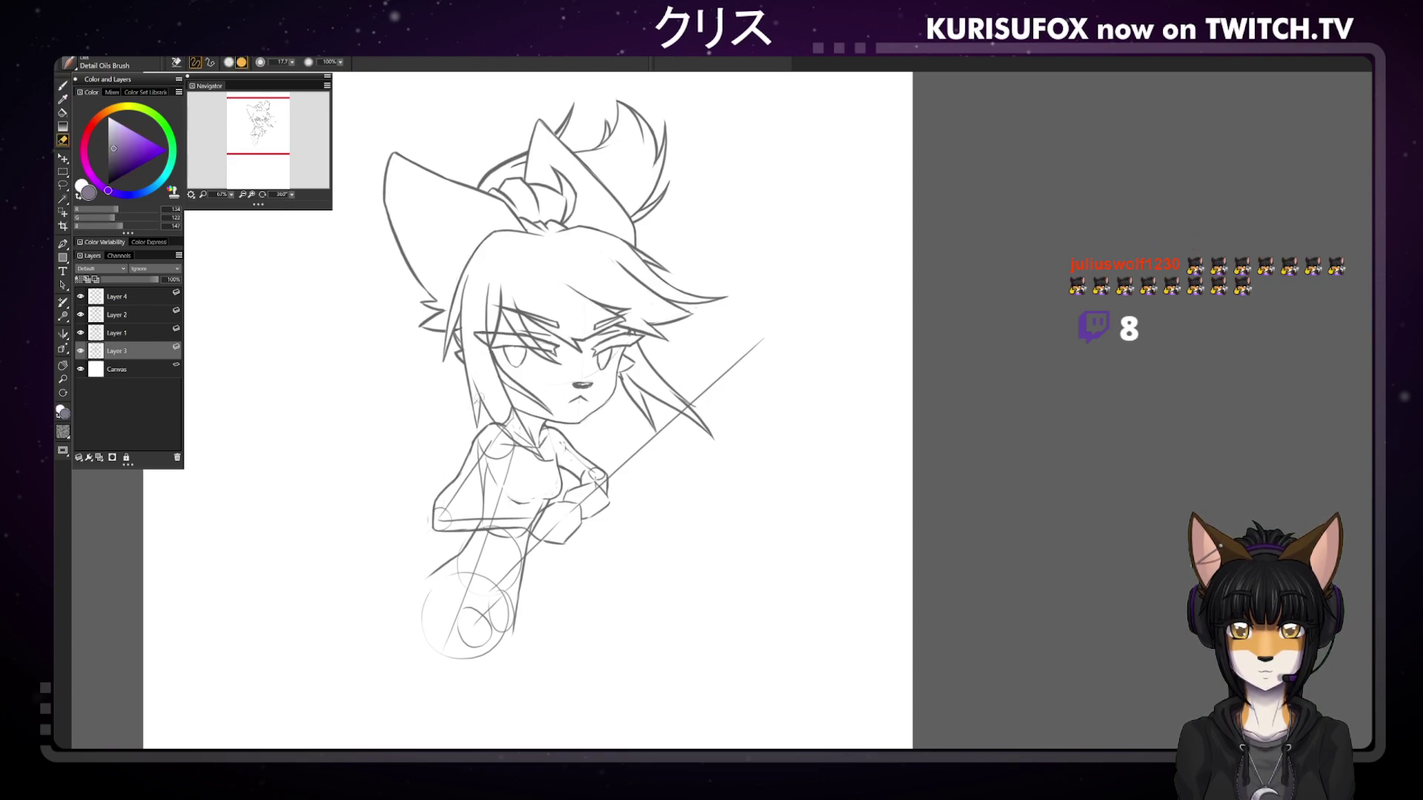
pyautogui.press('b')
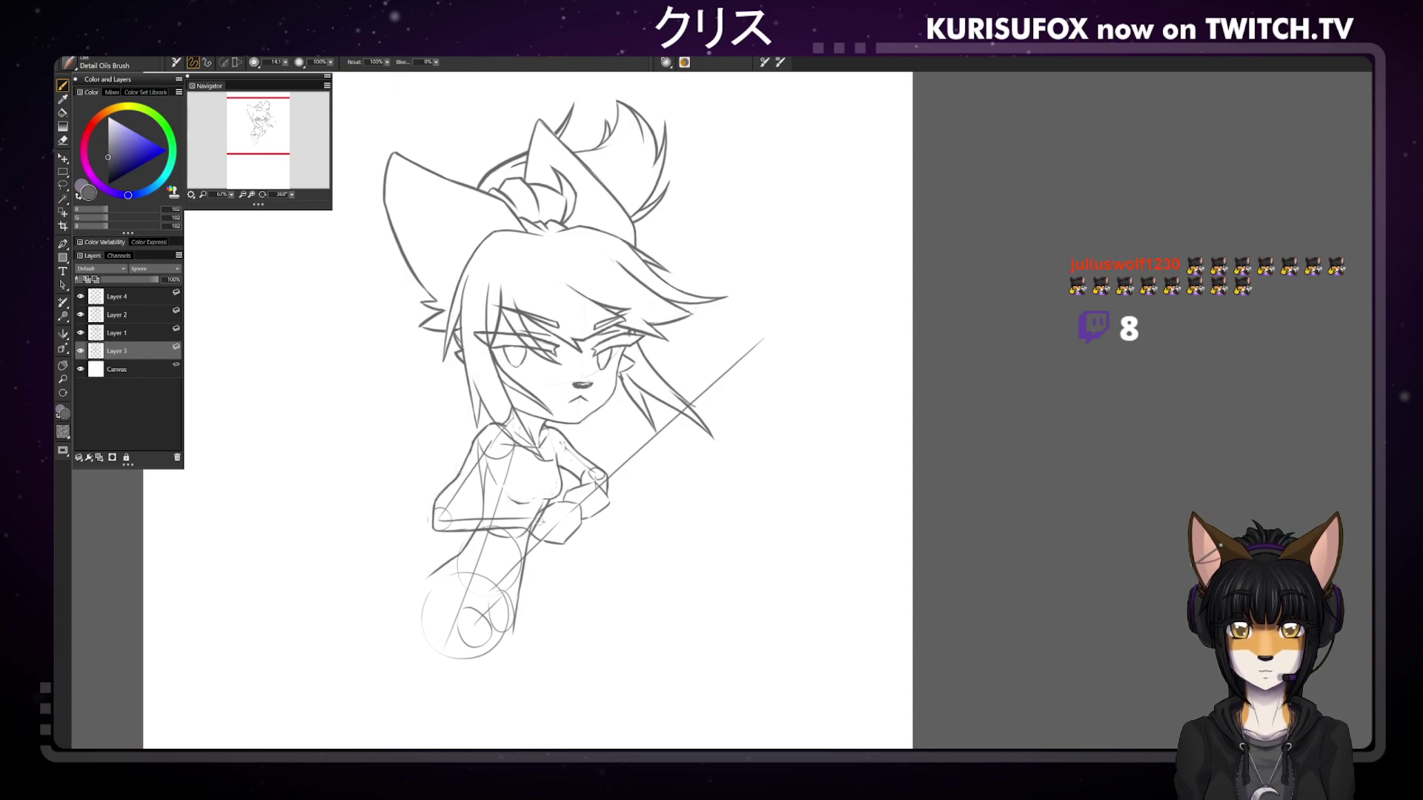
# Draw the upper outline of the near forearm toward the gripping hand, undoing rejected strokes and trimming its start at the elbow
pyautogui.moveTo(541, 513)
pyautogui.mouseDown()
pyautogui.moveTo(449, 505)
pyautogui.moveTo(534, 512)
pyautogui.mouseUp()
pyautogui.hotkey('ctrl', 'z')
pyautogui.hotkey('ctrl', 'z')
pyautogui.hotkey('ctrl', 'z')
pyautogui.hotkey('ctrl', 'z')
pyautogui.hotkey('ctrl', 'z')
pyautogui.hotkey('ctrl', 'z')
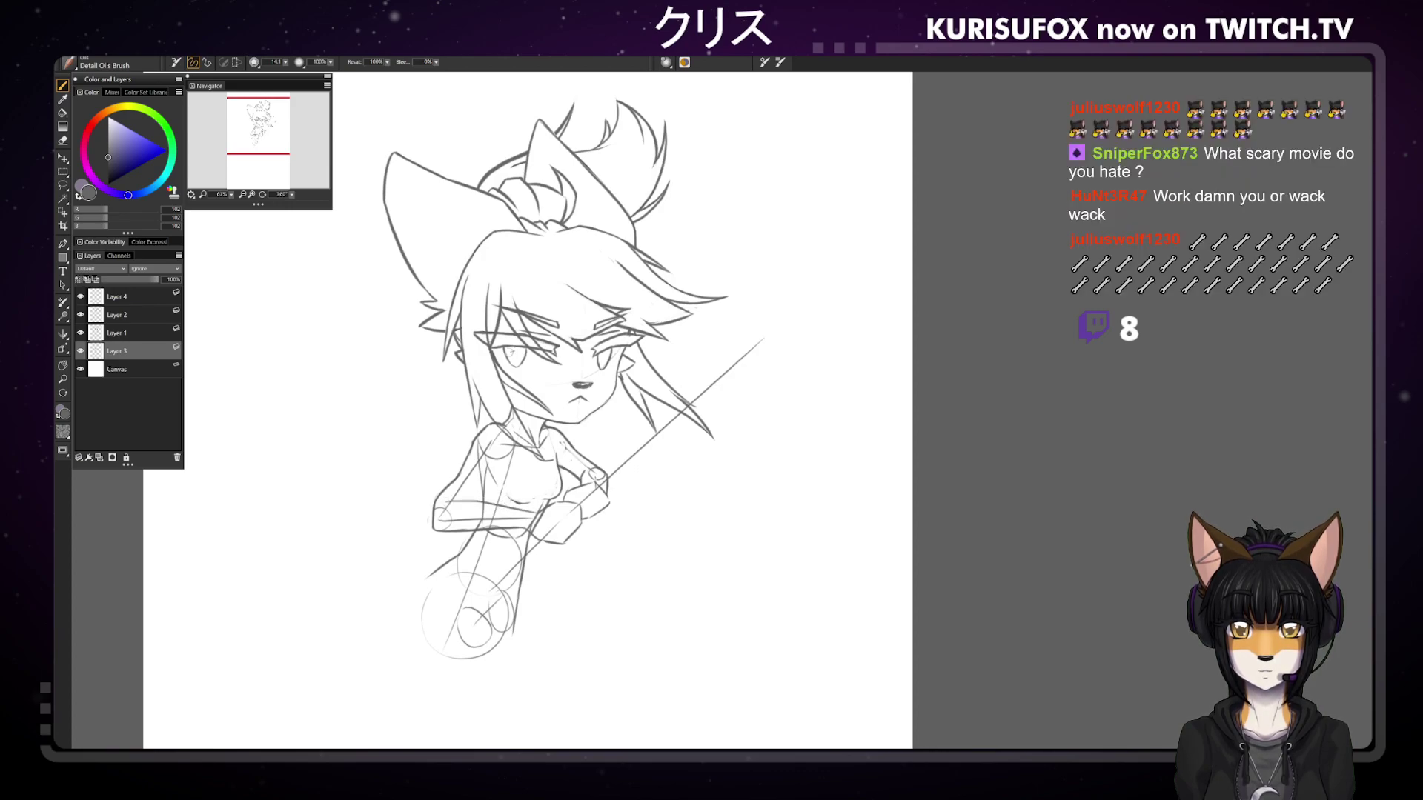
pyautogui.press('n')
pyautogui.moveTo(447, 503); pyautogui.dragTo(468, 501)
# Rework the inside bend of the near elbow where the upper arm meets the forearm
pyautogui.moveTo(291, 195); pyautogui.dragTo(228, 151)
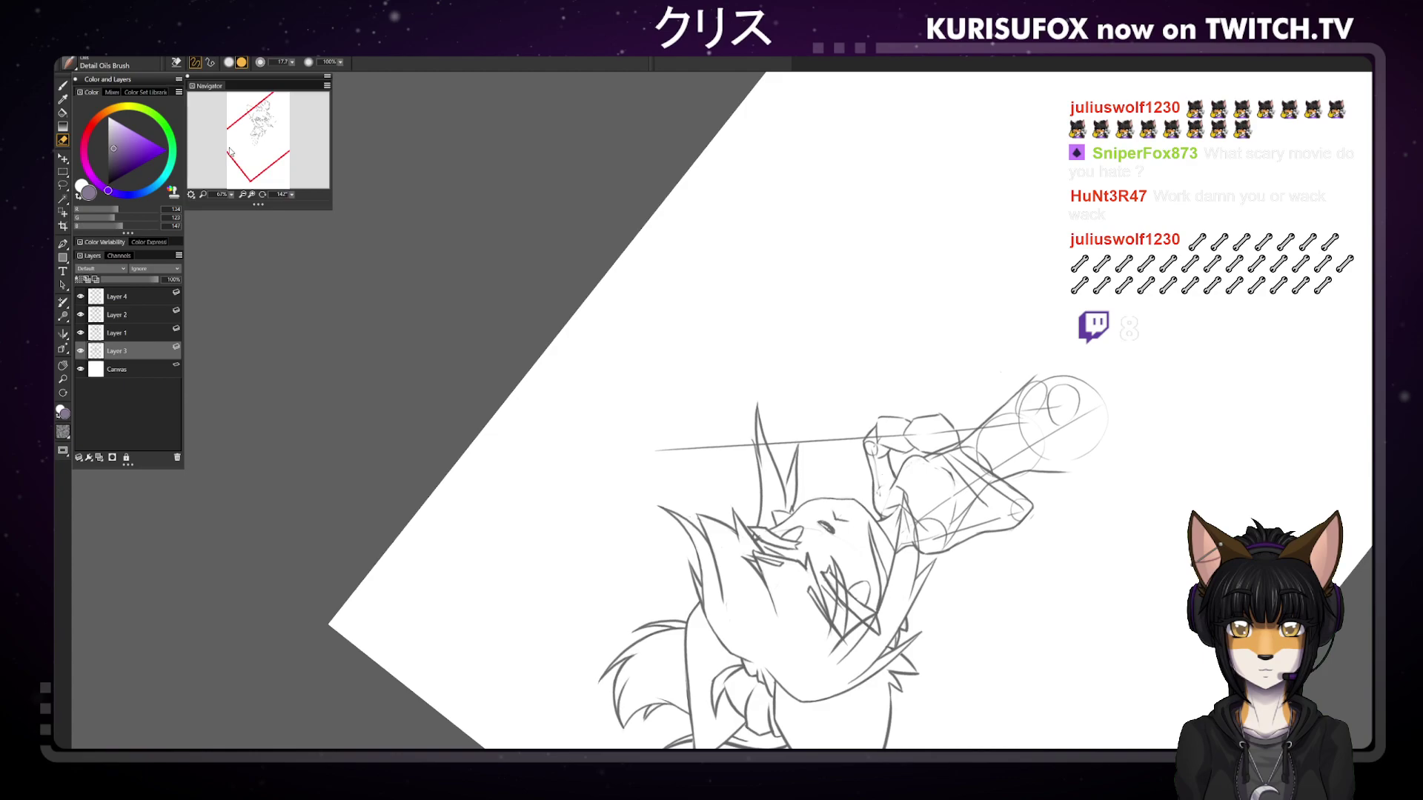
pyautogui.press('b')
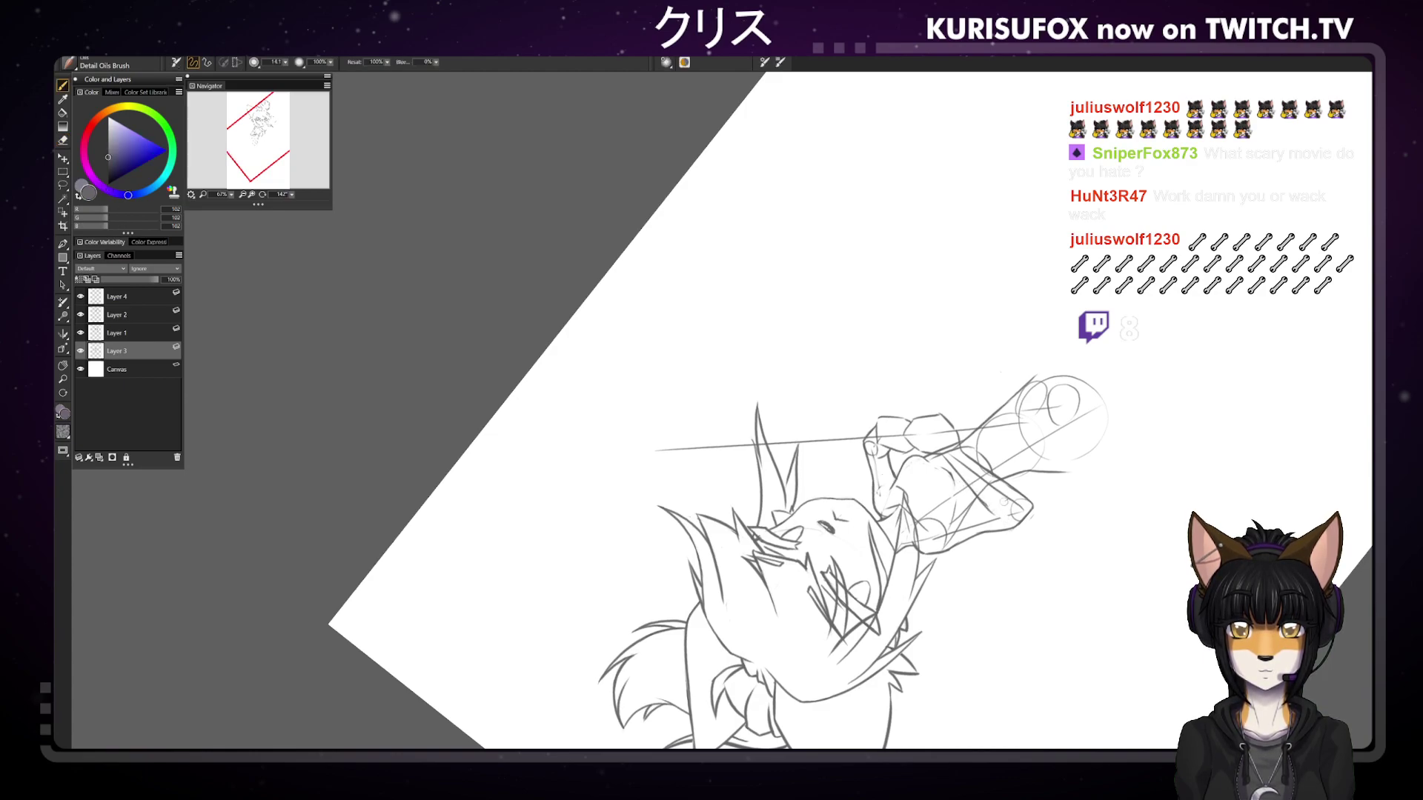
pyautogui.press('n')
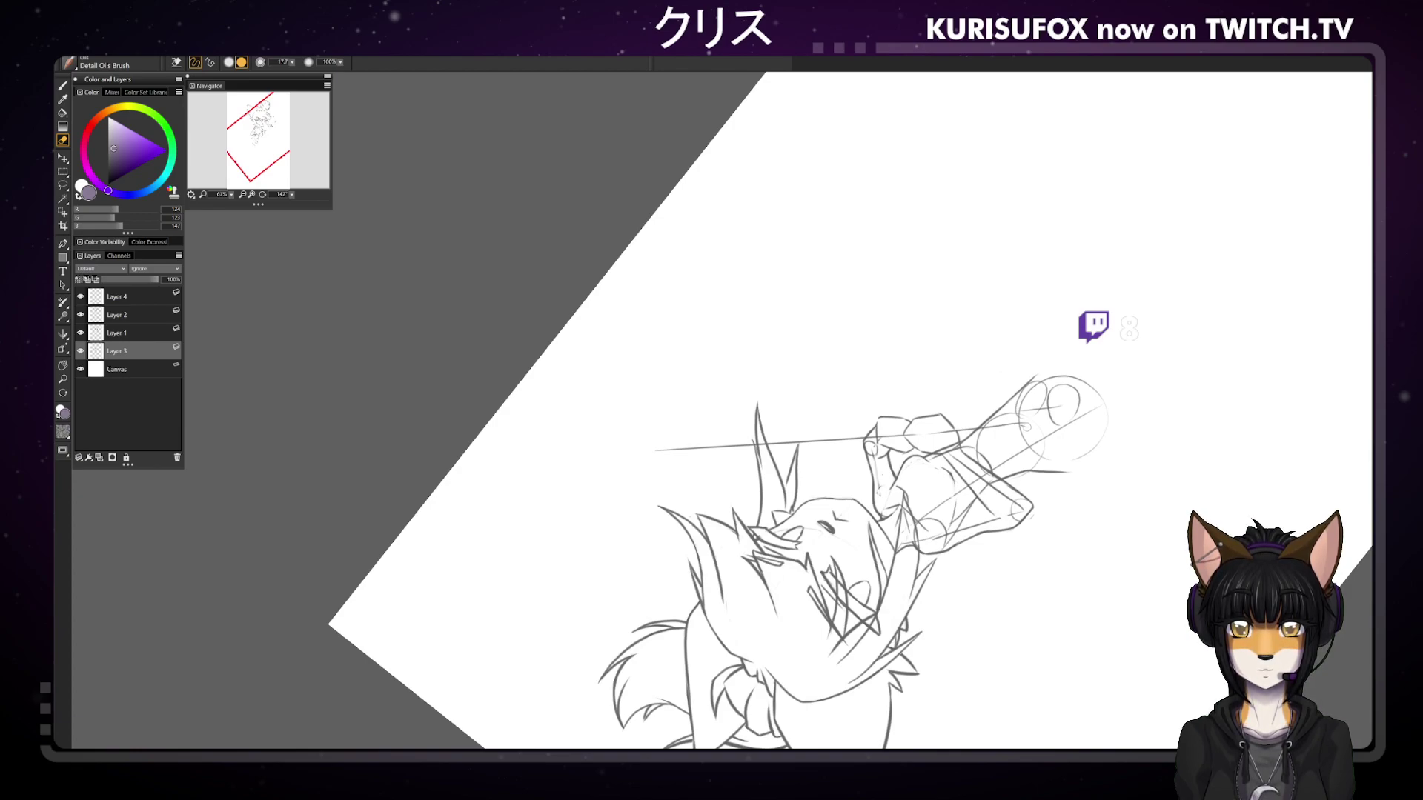
pyautogui.press('b')
pyautogui.moveTo(292, 195); pyautogui.dragTo(877, 202)
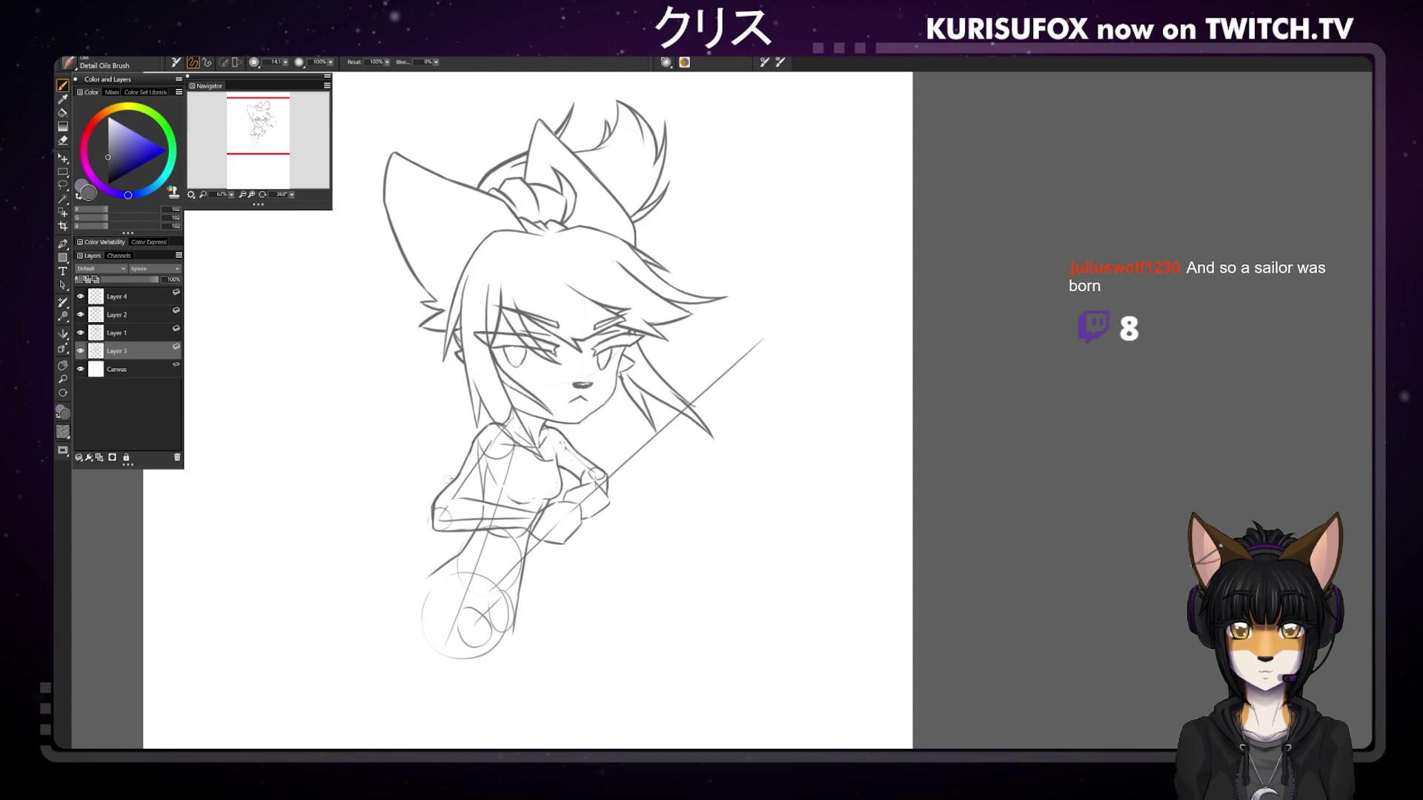
# Tidy the outer contour of the near upper arm and elbow by alternately erasing and redrawing it
pyautogui.press('n')
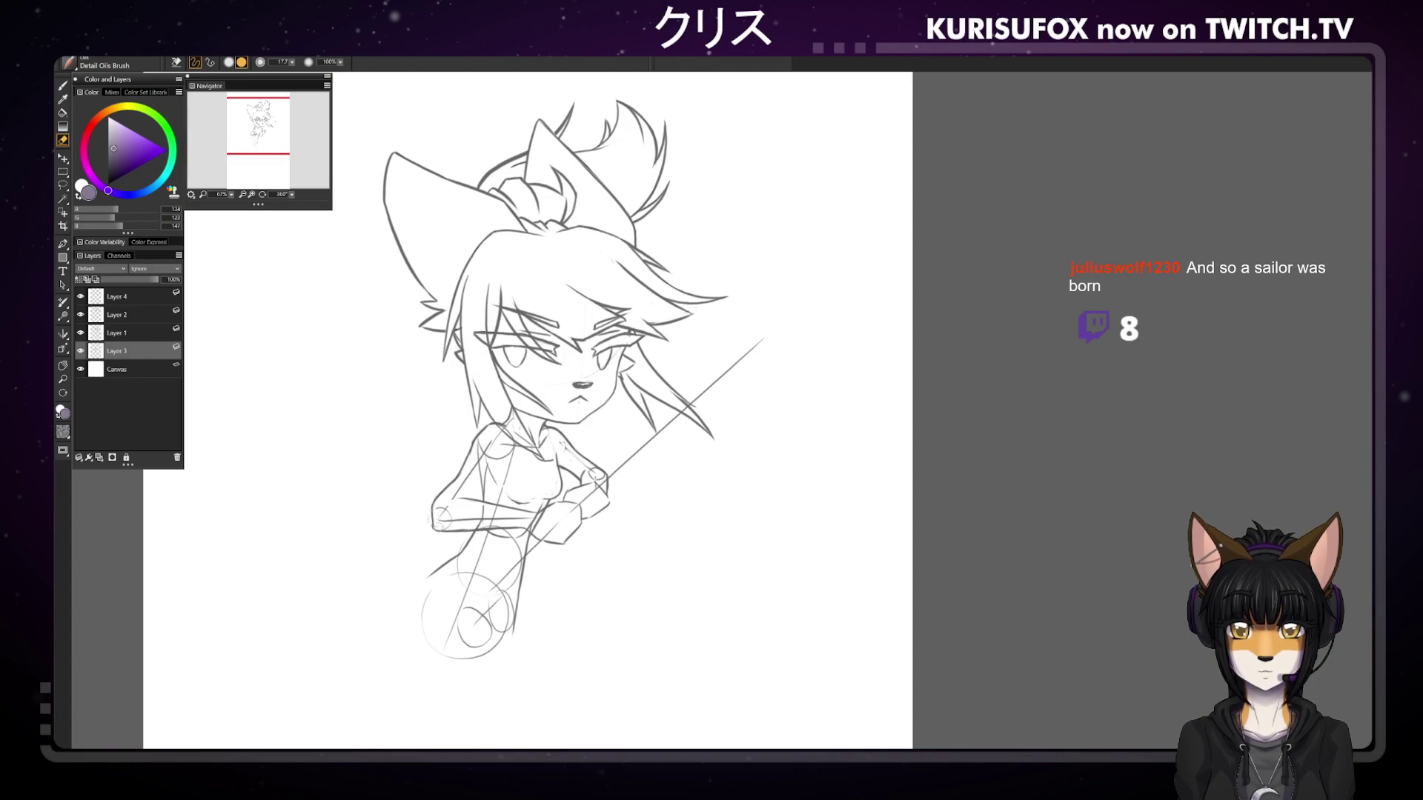
pyautogui.press('b')
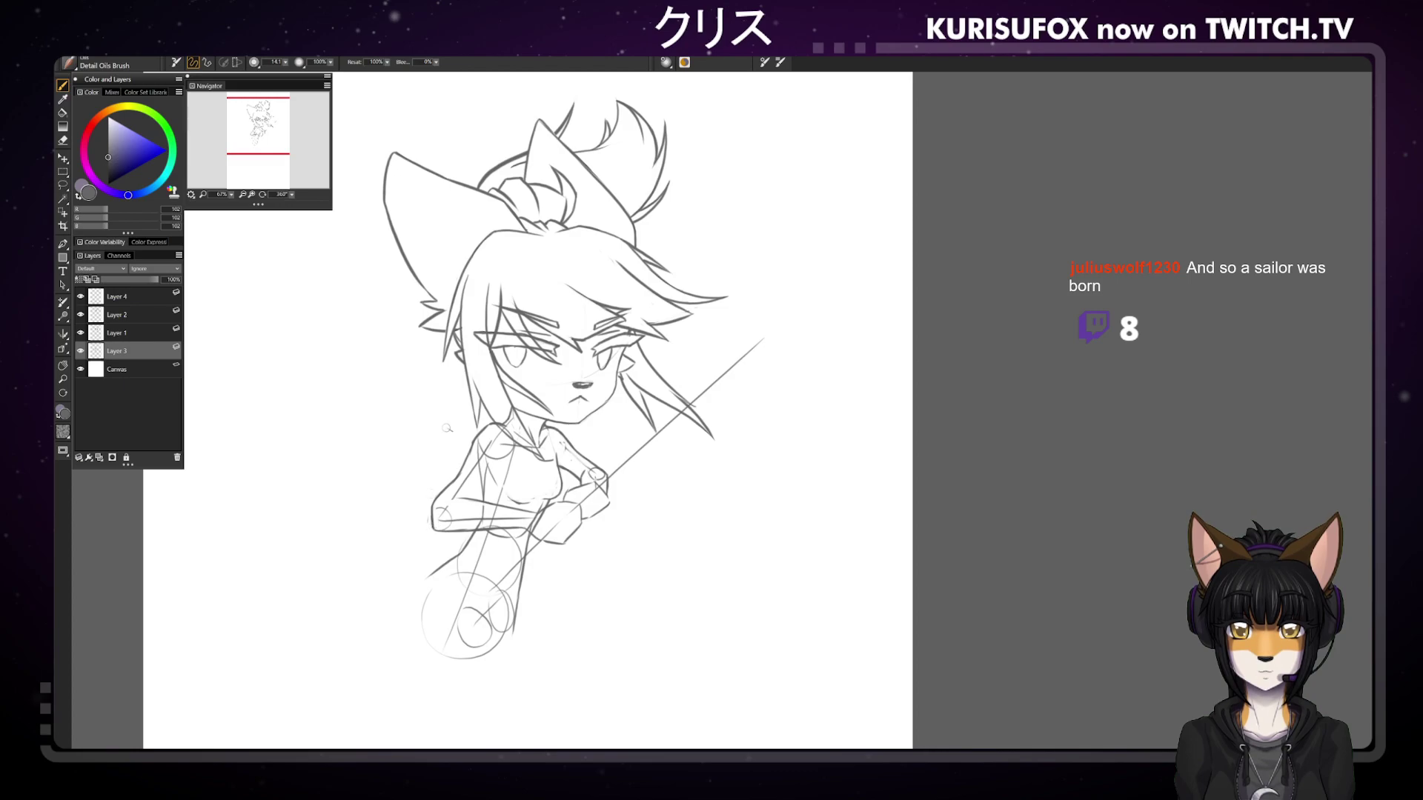
pyautogui.press('e')
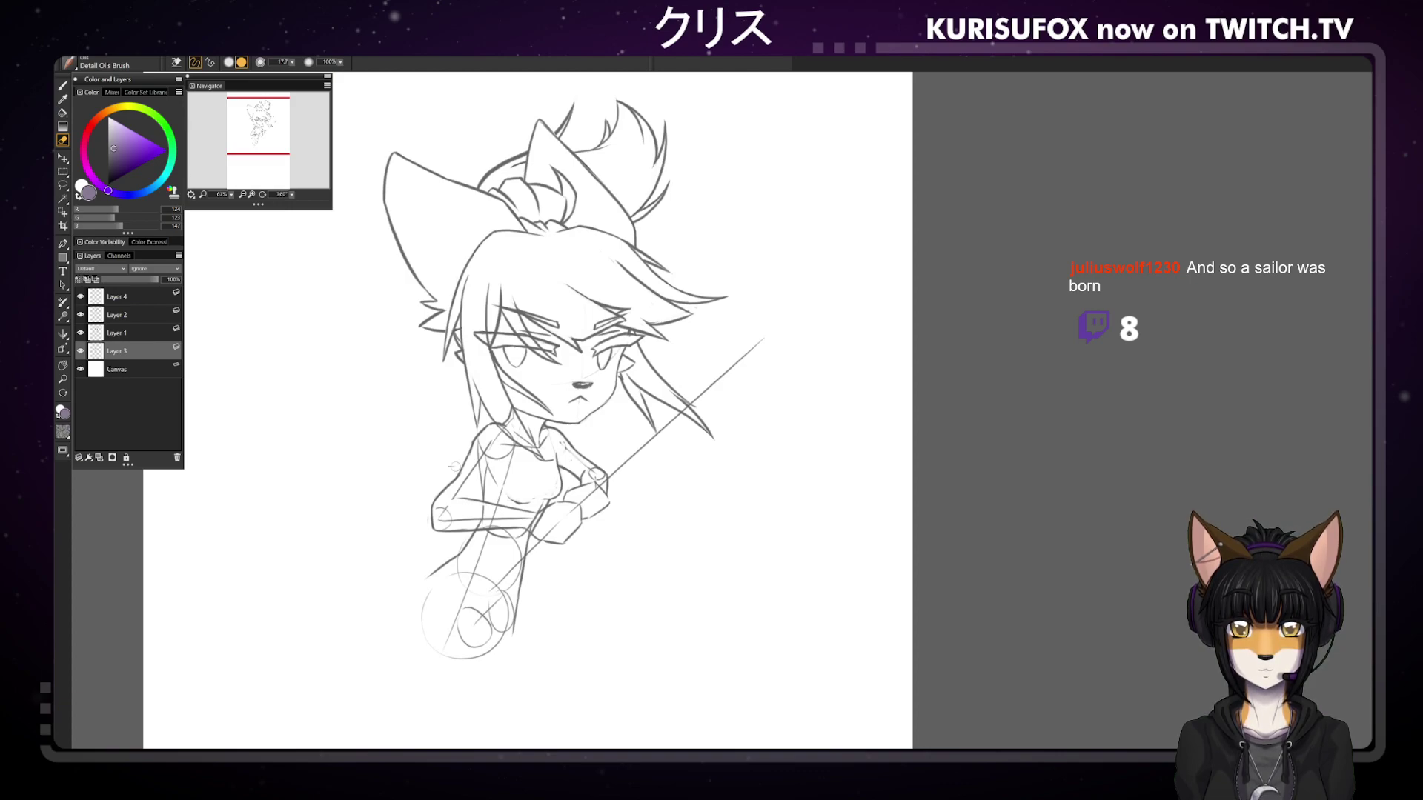
pyautogui.press('b')
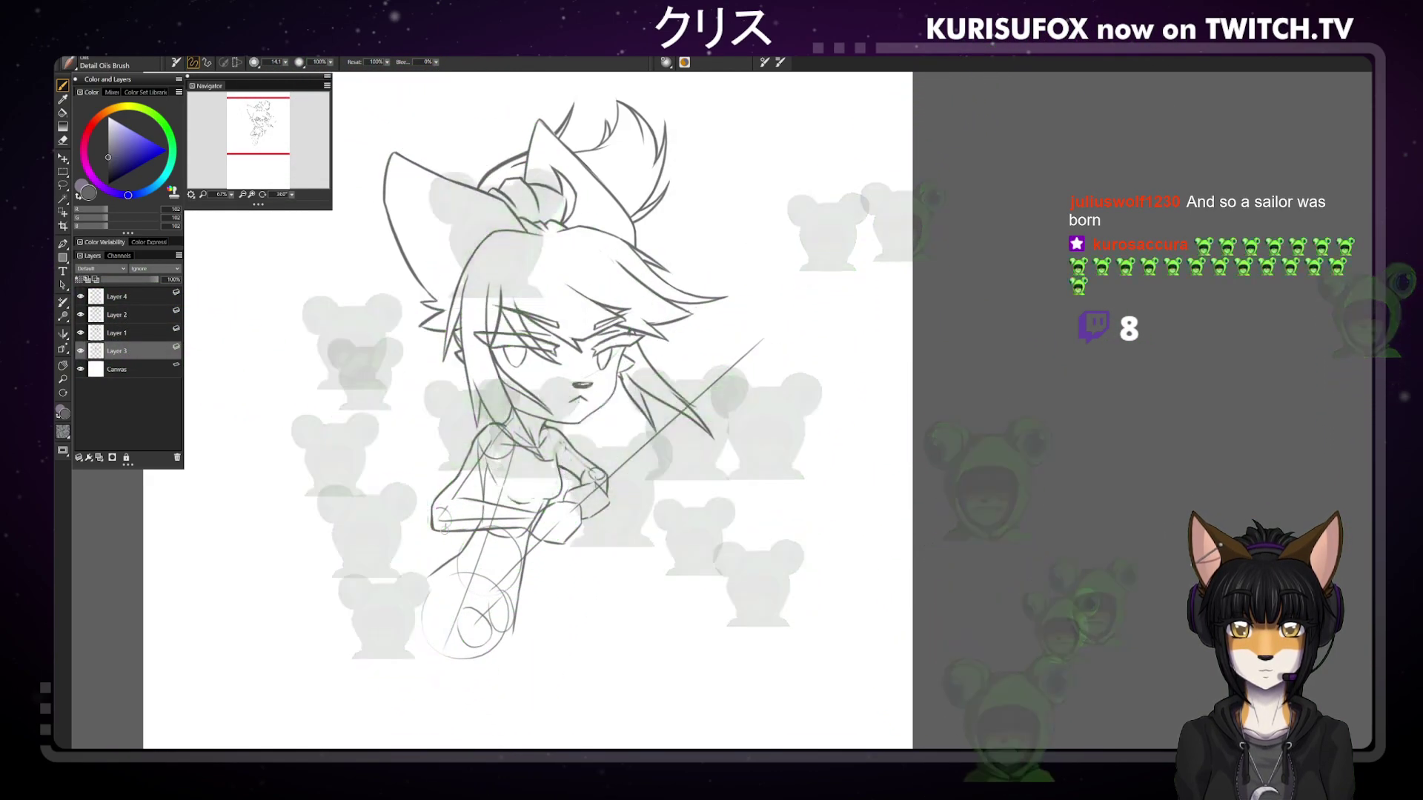
pyautogui.press('e')
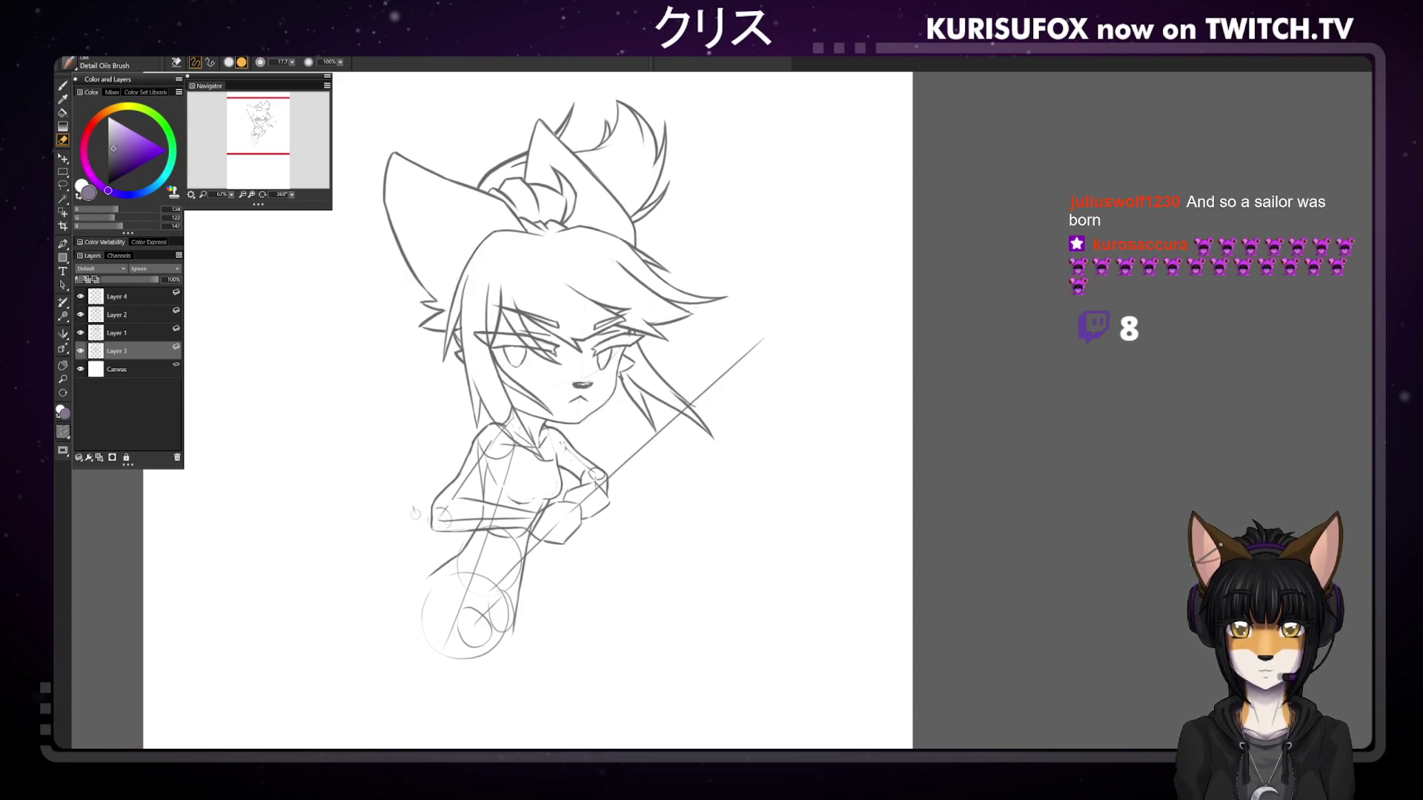
pyautogui.press('b')
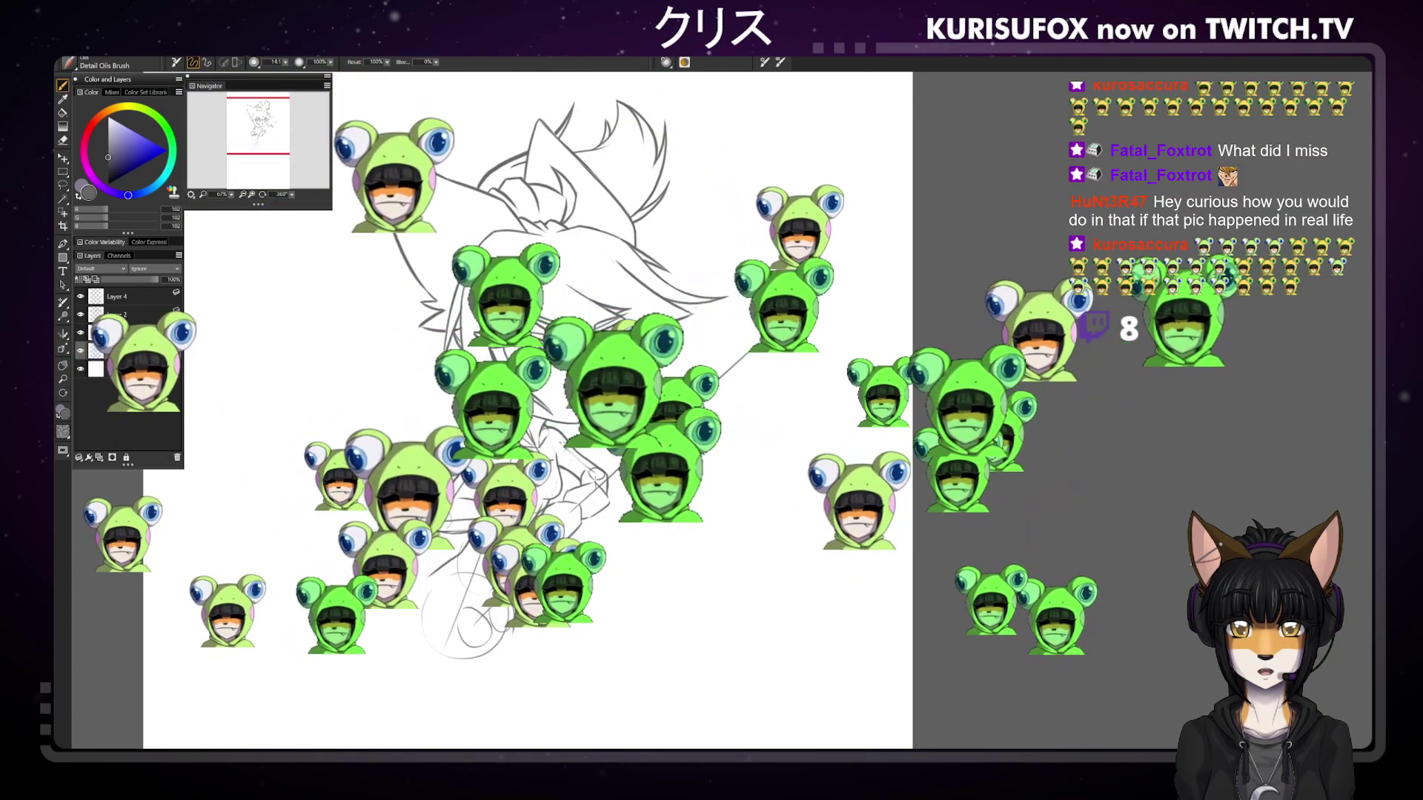
# Touch up the near arm's outline between the shoulder and elbow by erasing and redrawing short sections
pyautogui.press('n')
pyautogui.moveTo(293, 196); pyautogui.dragTo(280, 200)
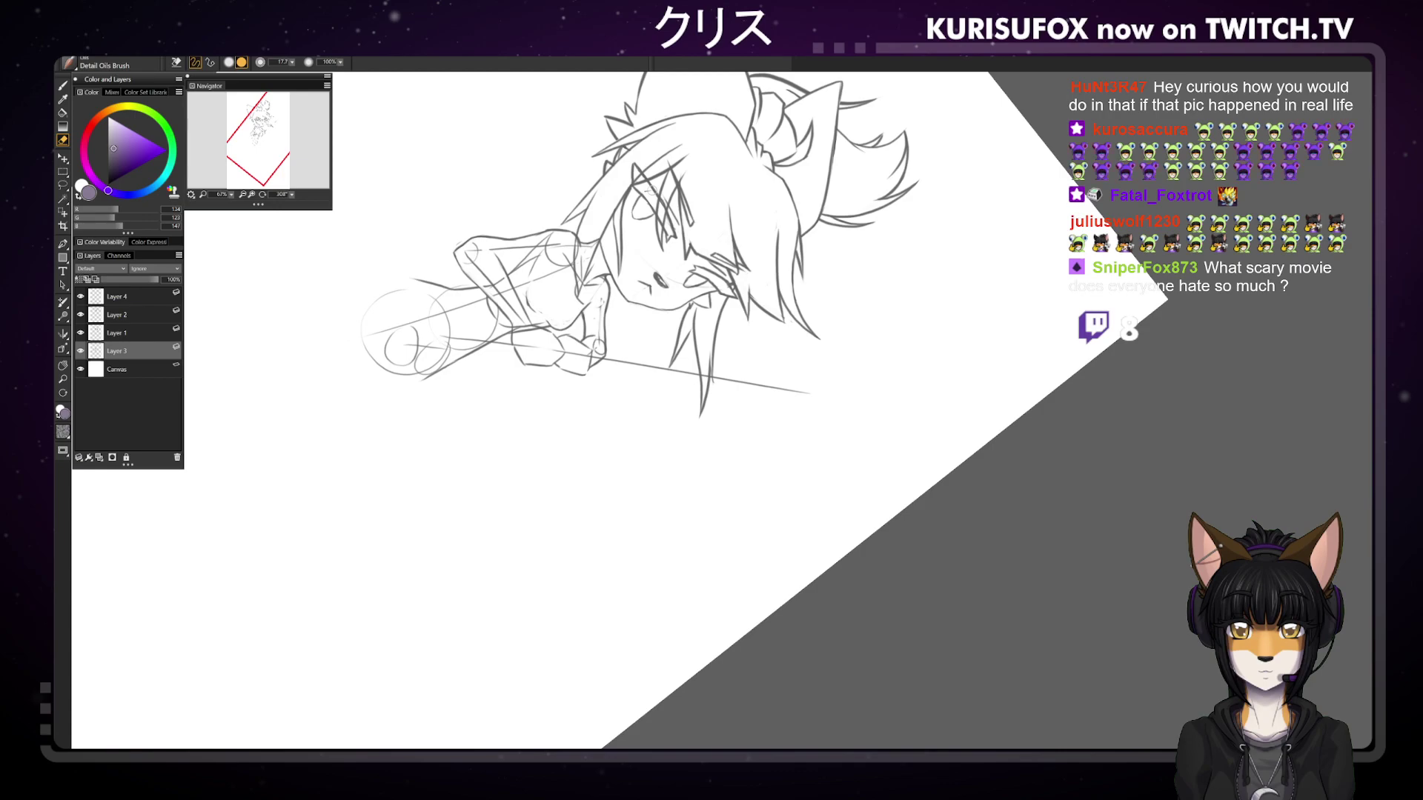
pyautogui.press('b')
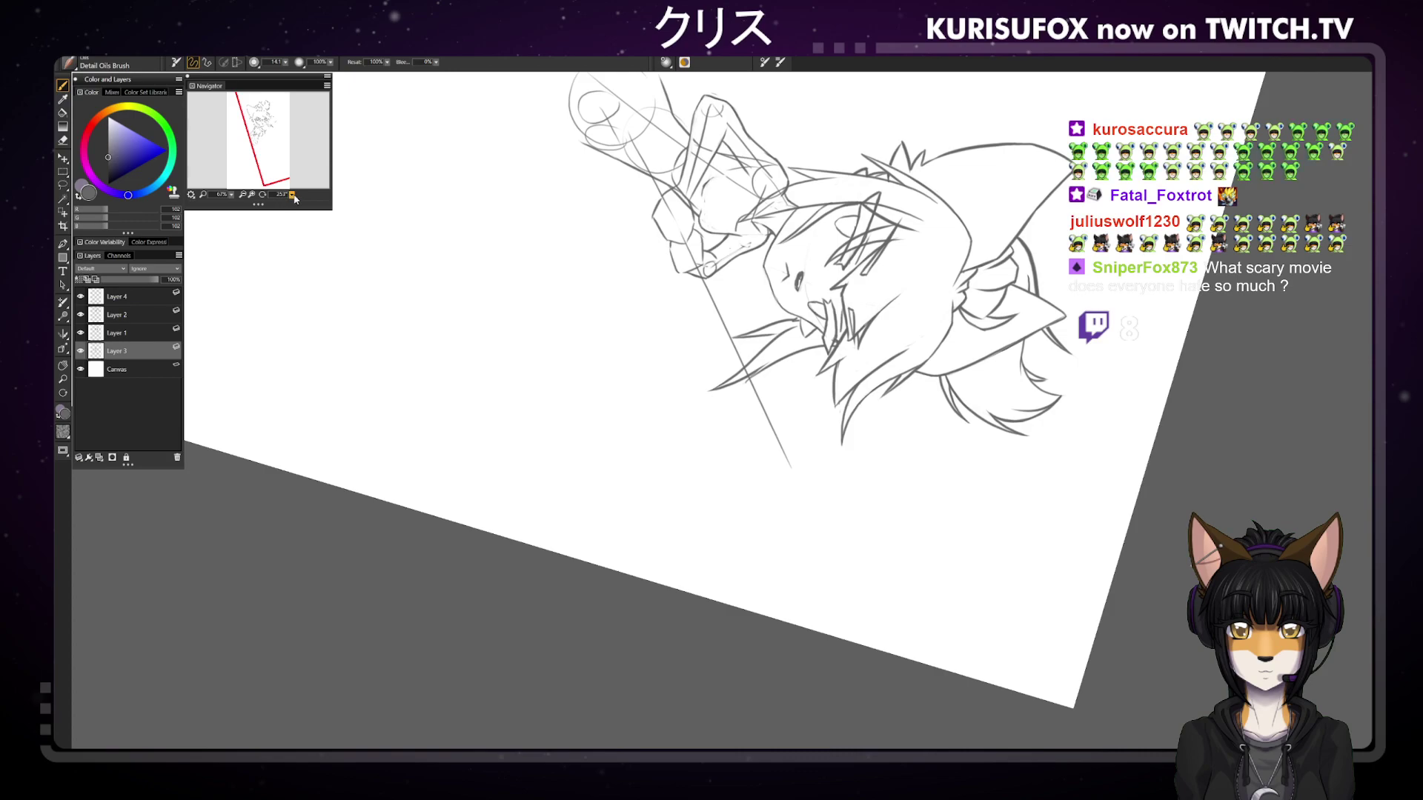
pyautogui.moveTo(292, 195); pyautogui.dragTo(330, 197)
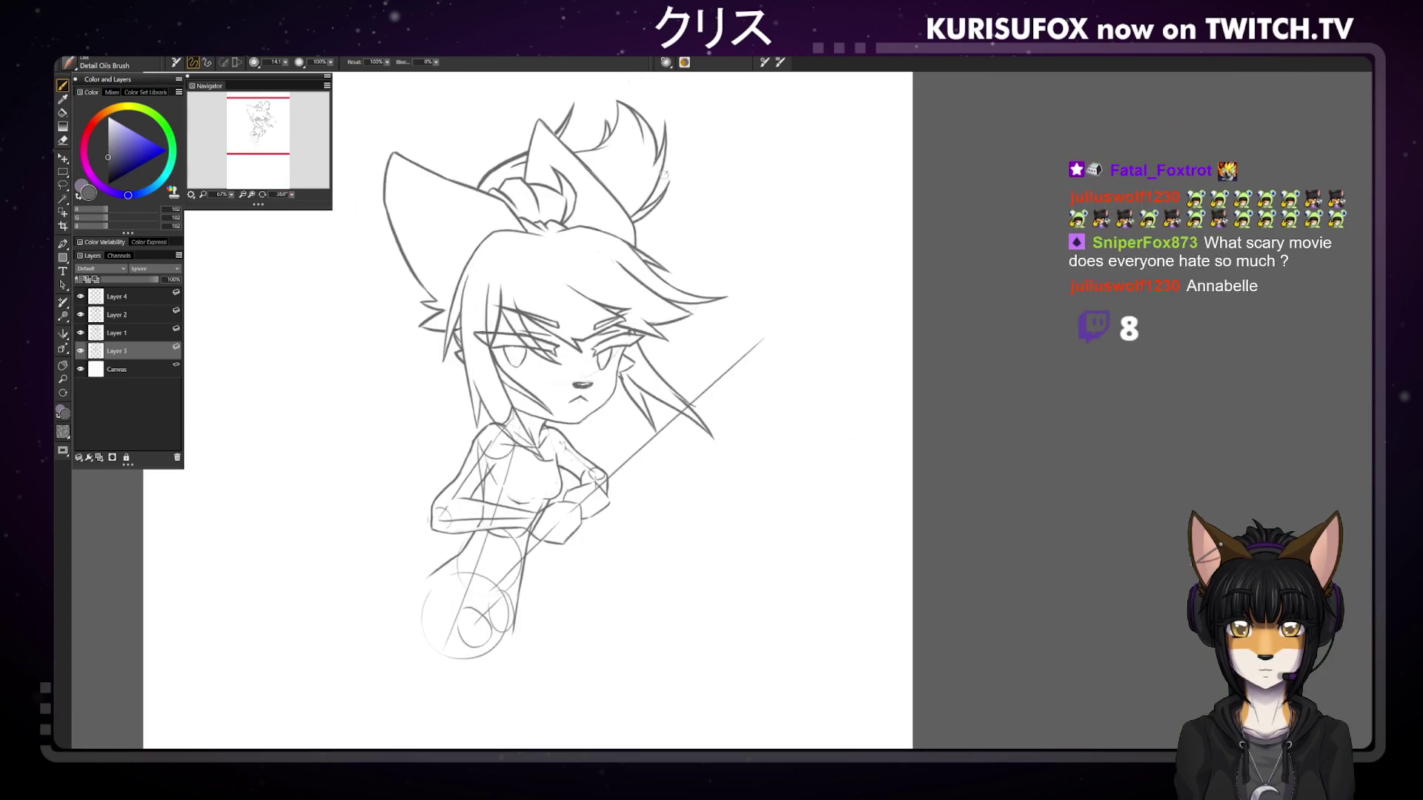
# Redraw the inner contour of the near upper arm and erase the leftover construction lines inside the arm
pyautogui.press('n')
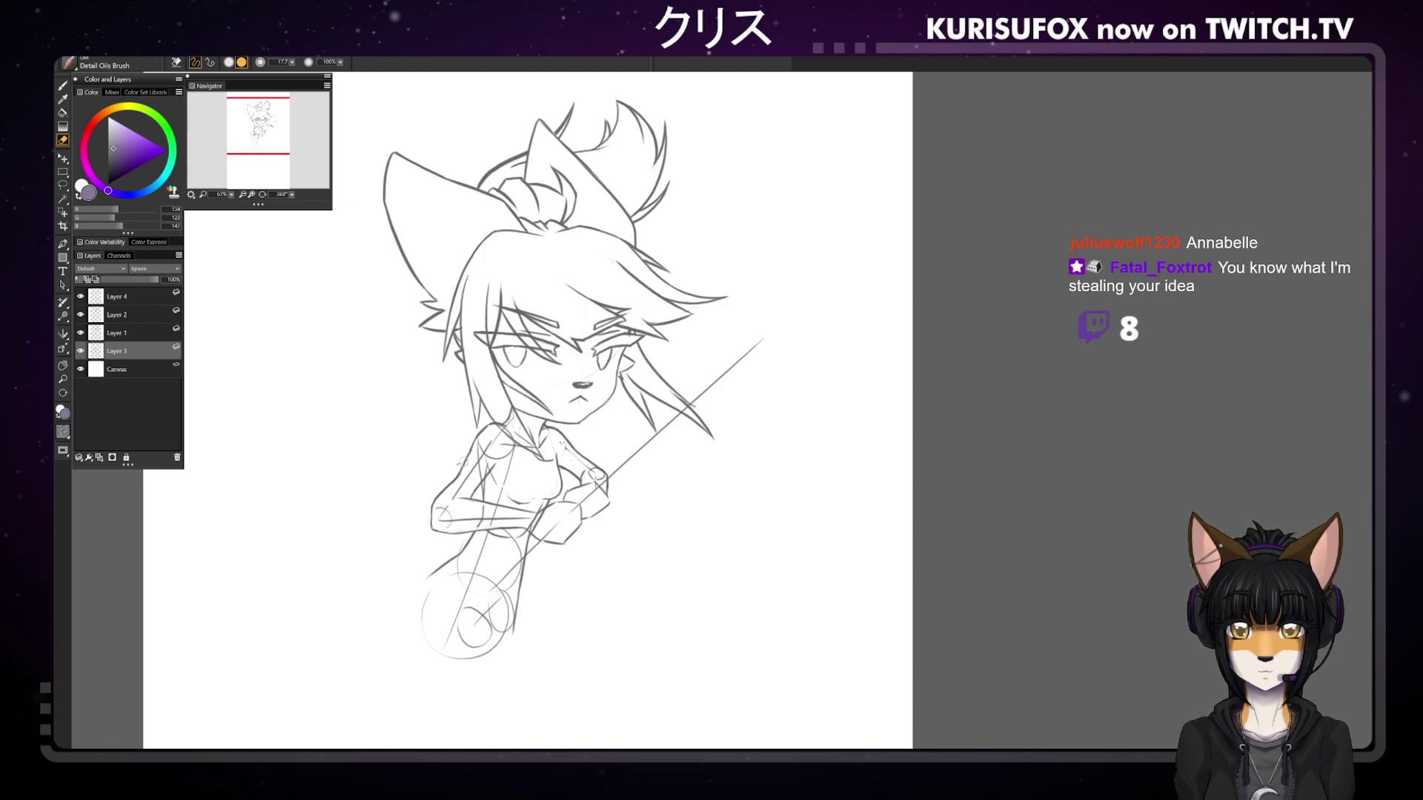
pyautogui.press('b')
pyautogui.moveTo(292, 195); pyautogui.dragTo(262, 180)
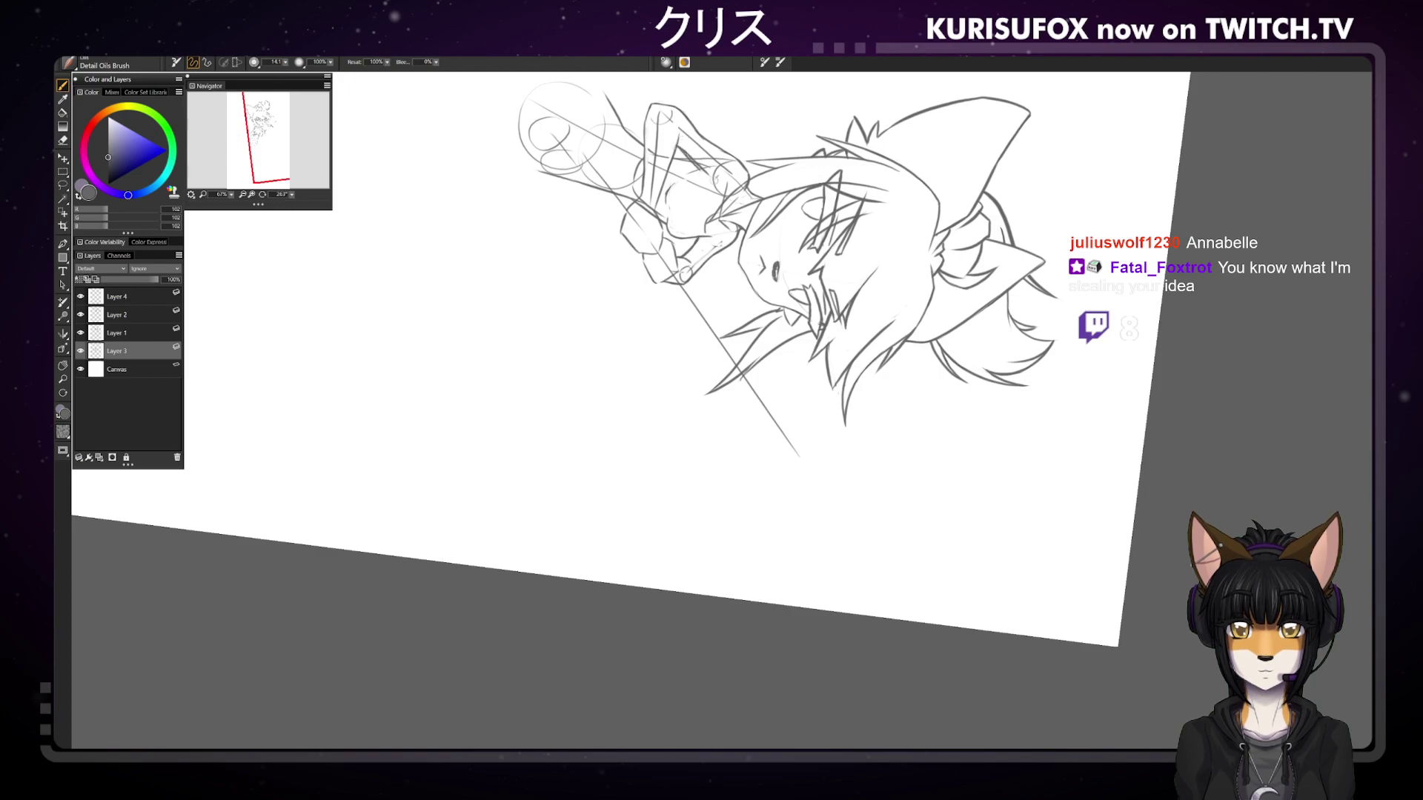
pyautogui.moveTo(678, 147); pyautogui.dragTo(705, 174)
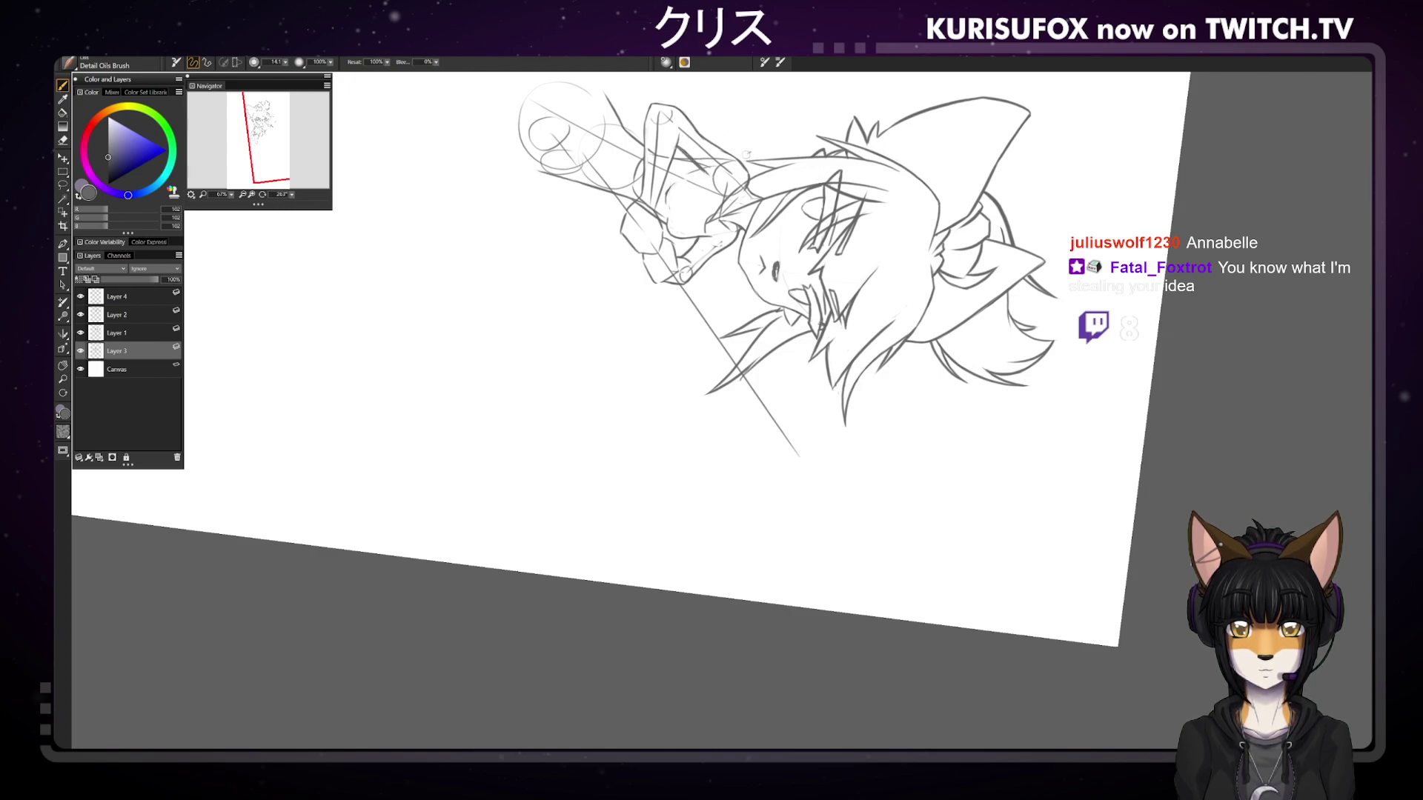
pyautogui.press('n')
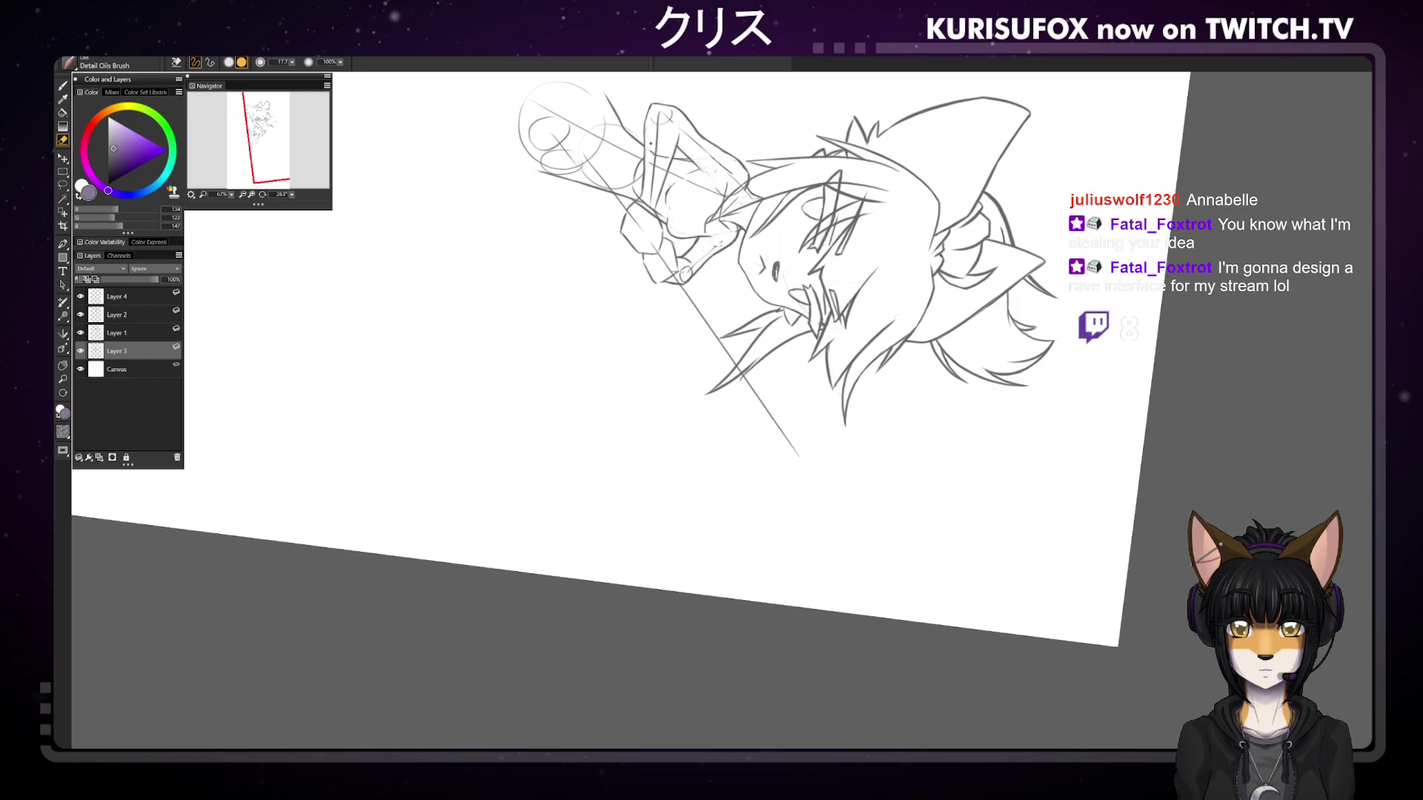
pyautogui.moveTo(658, 136)
pyautogui.mouseDown()
pyautogui.moveTo(651, 187)
pyautogui.moveTo(656, 145)
pyautogui.mouseUp()
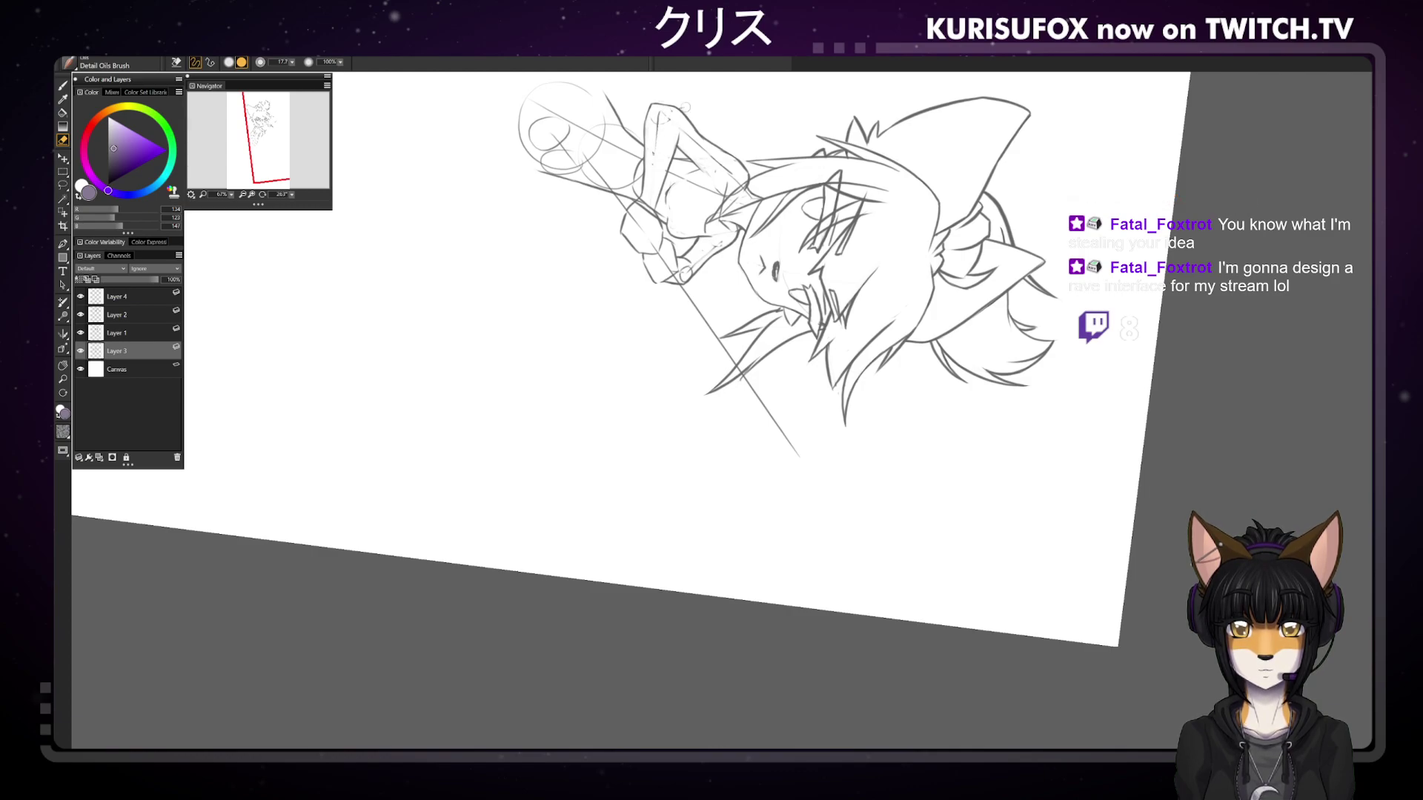
pyautogui.moveTo(293, 195); pyautogui.dragTo(356, 198)
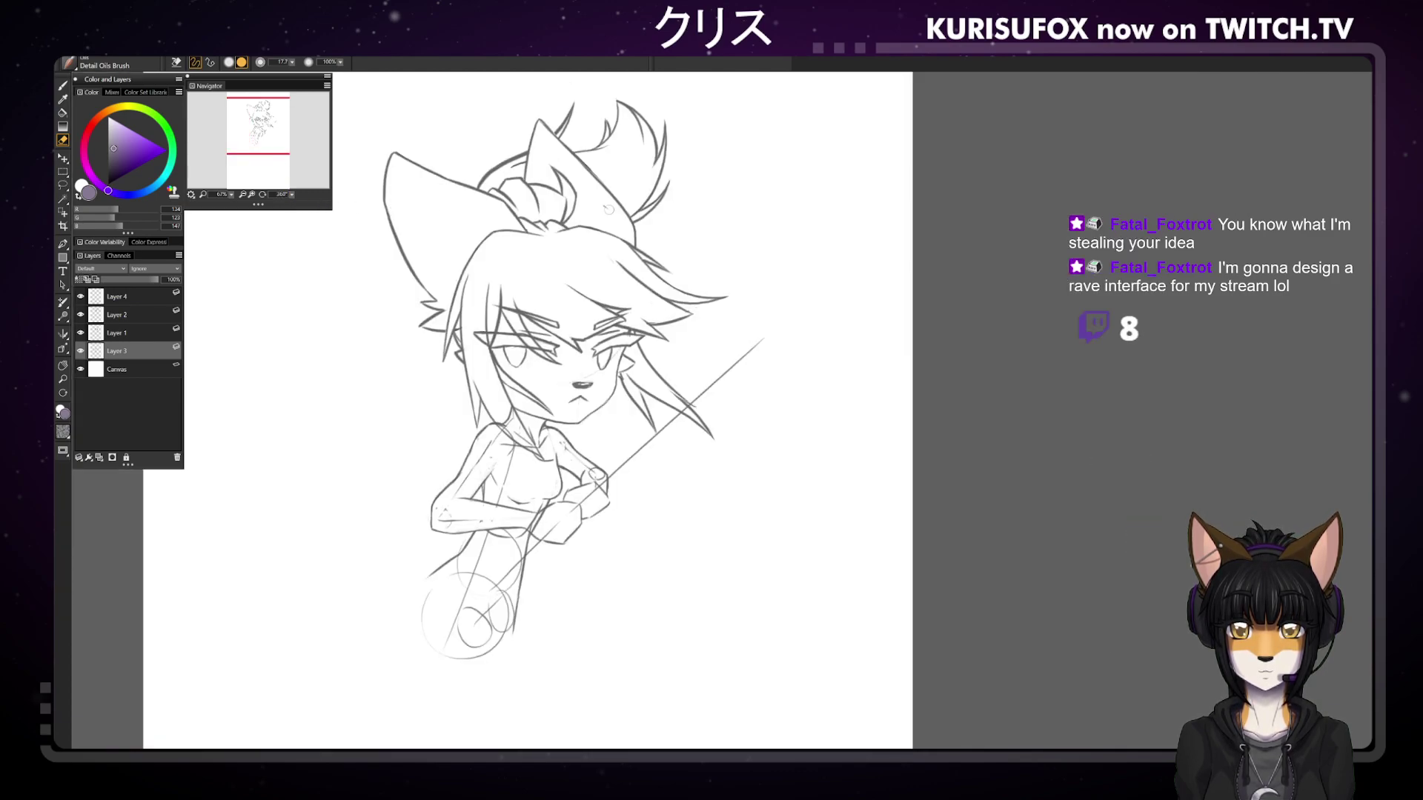
# Clean up the torso edge in the gap between the near upper arm and forearm, erasing stray marks beside the forearm
pyautogui.press('b')
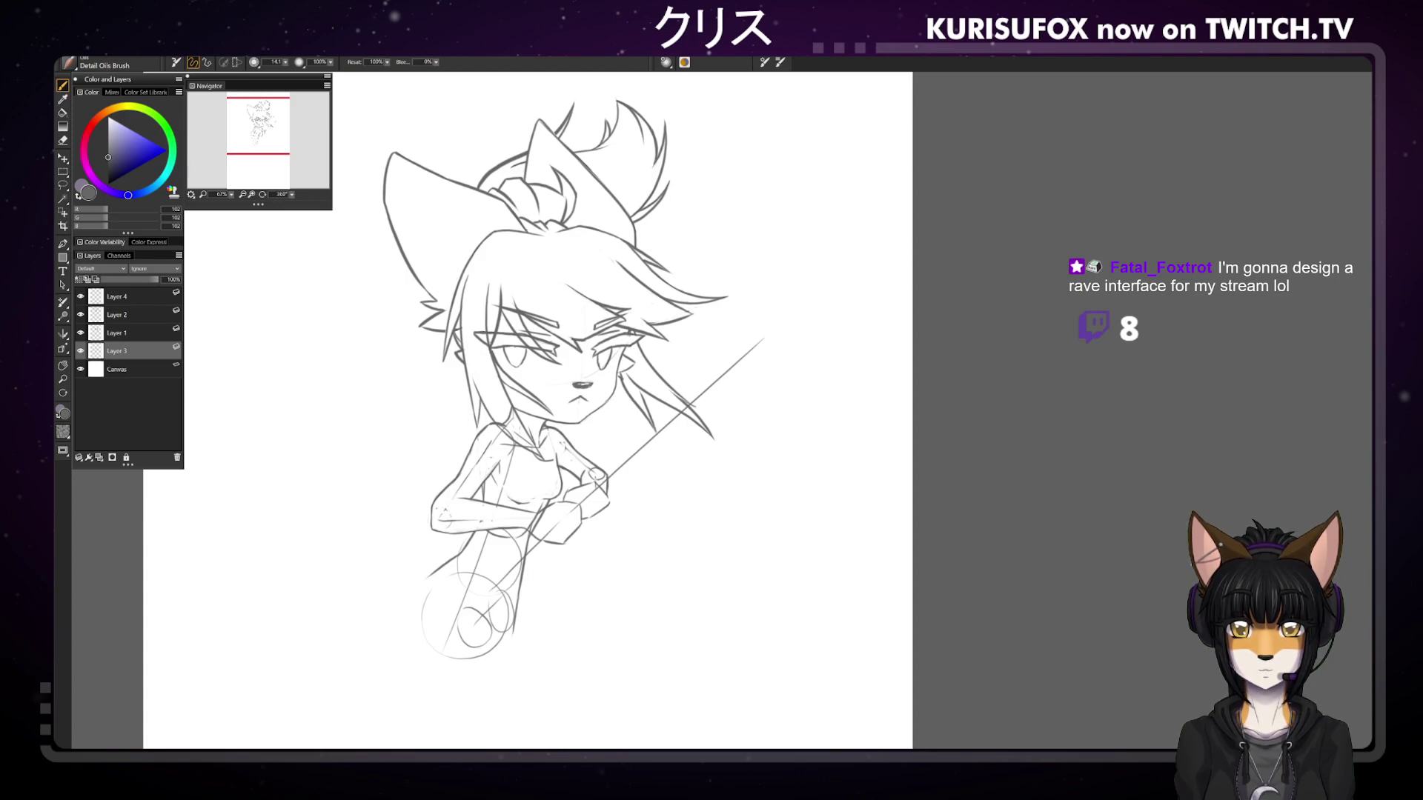
pyautogui.press('n')
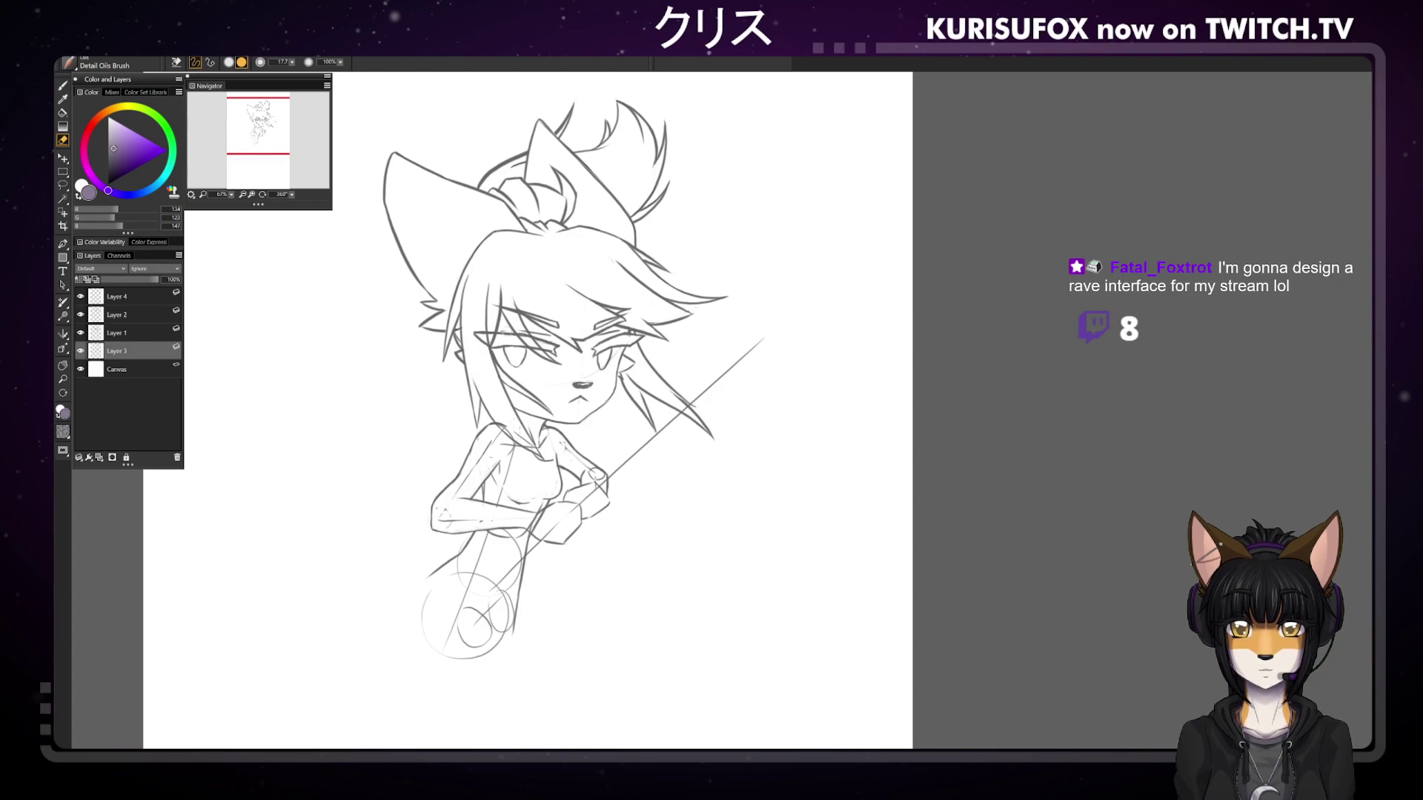
pyautogui.press('b')
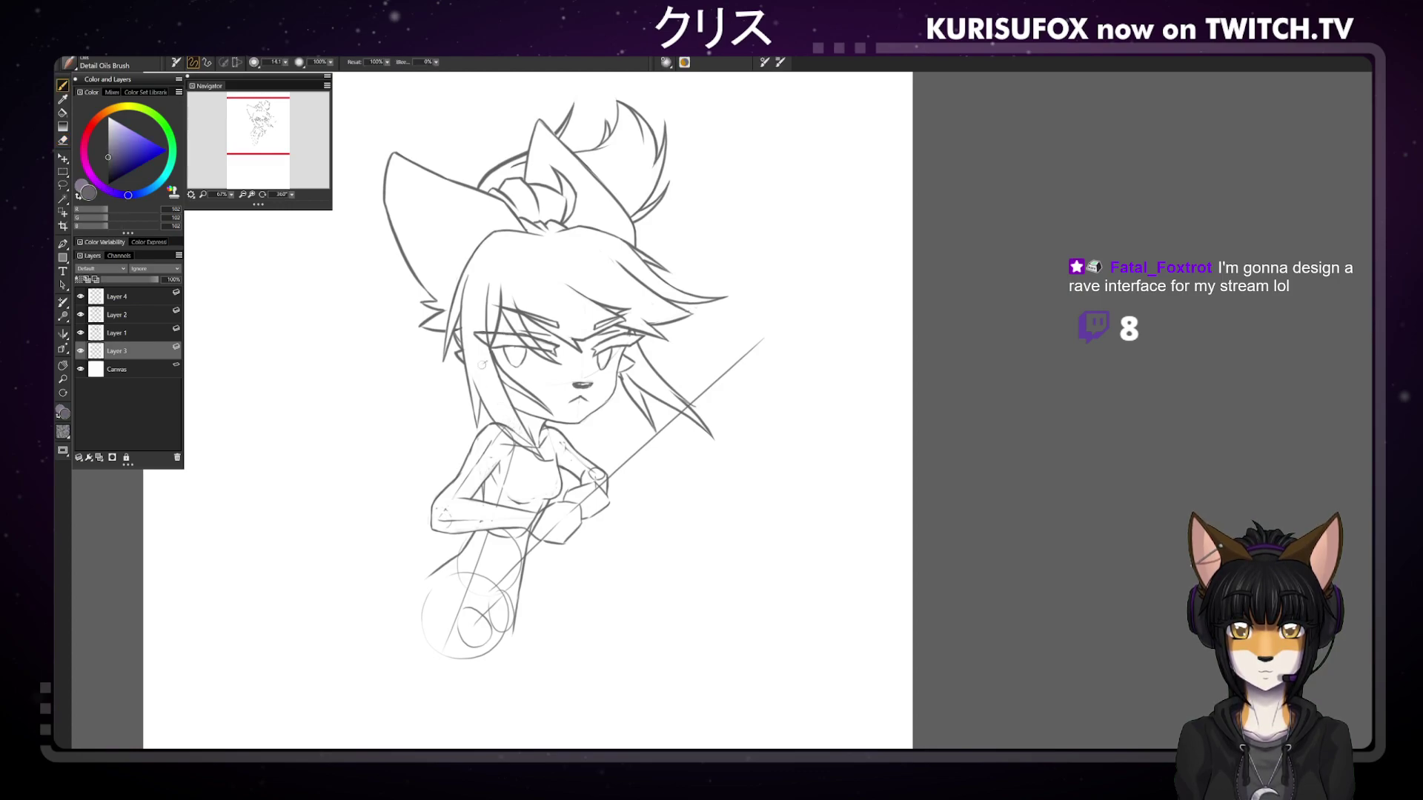
pyautogui.moveTo(292, 195); pyautogui.dragTo(274, 202)
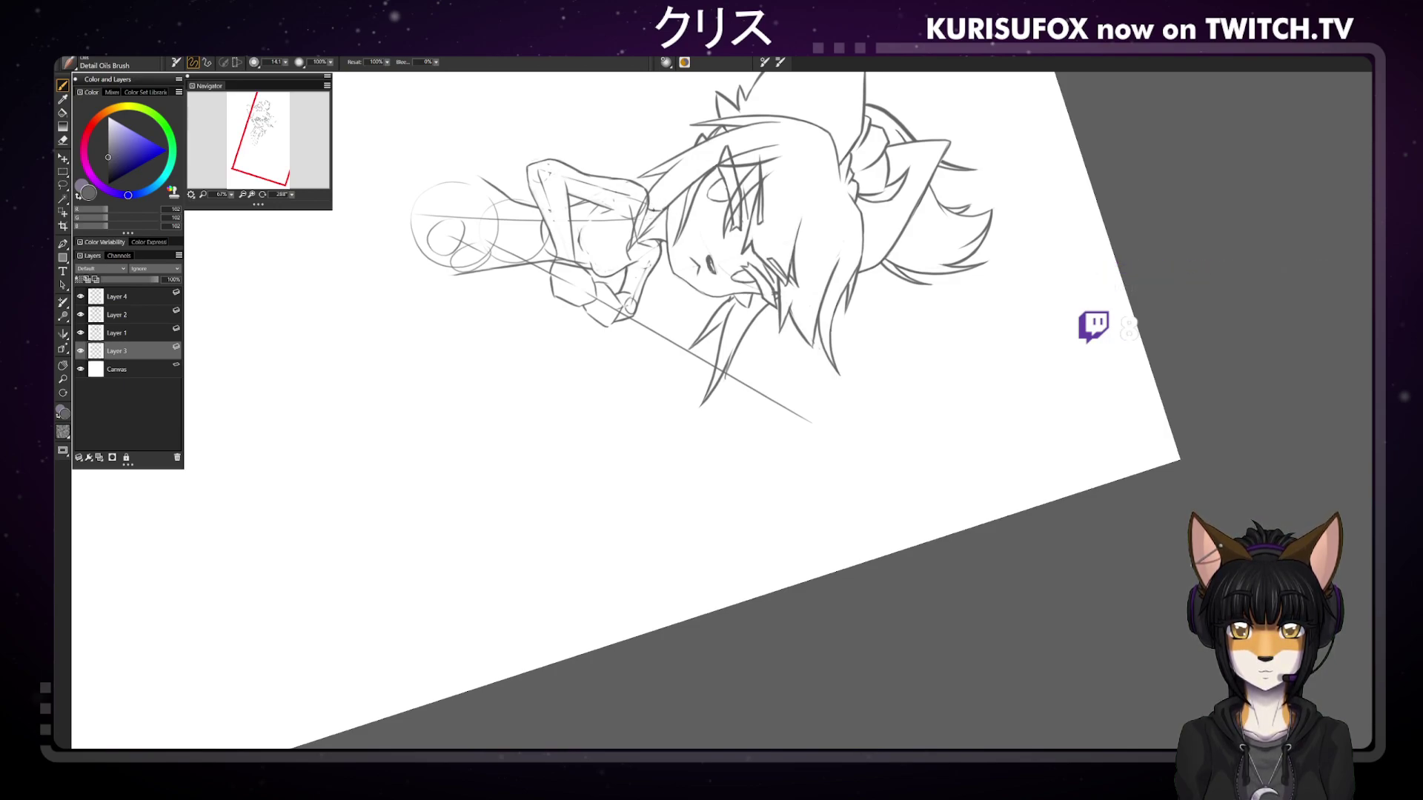
pyautogui.moveTo(293, 195); pyautogui.dragTo(319, 196)
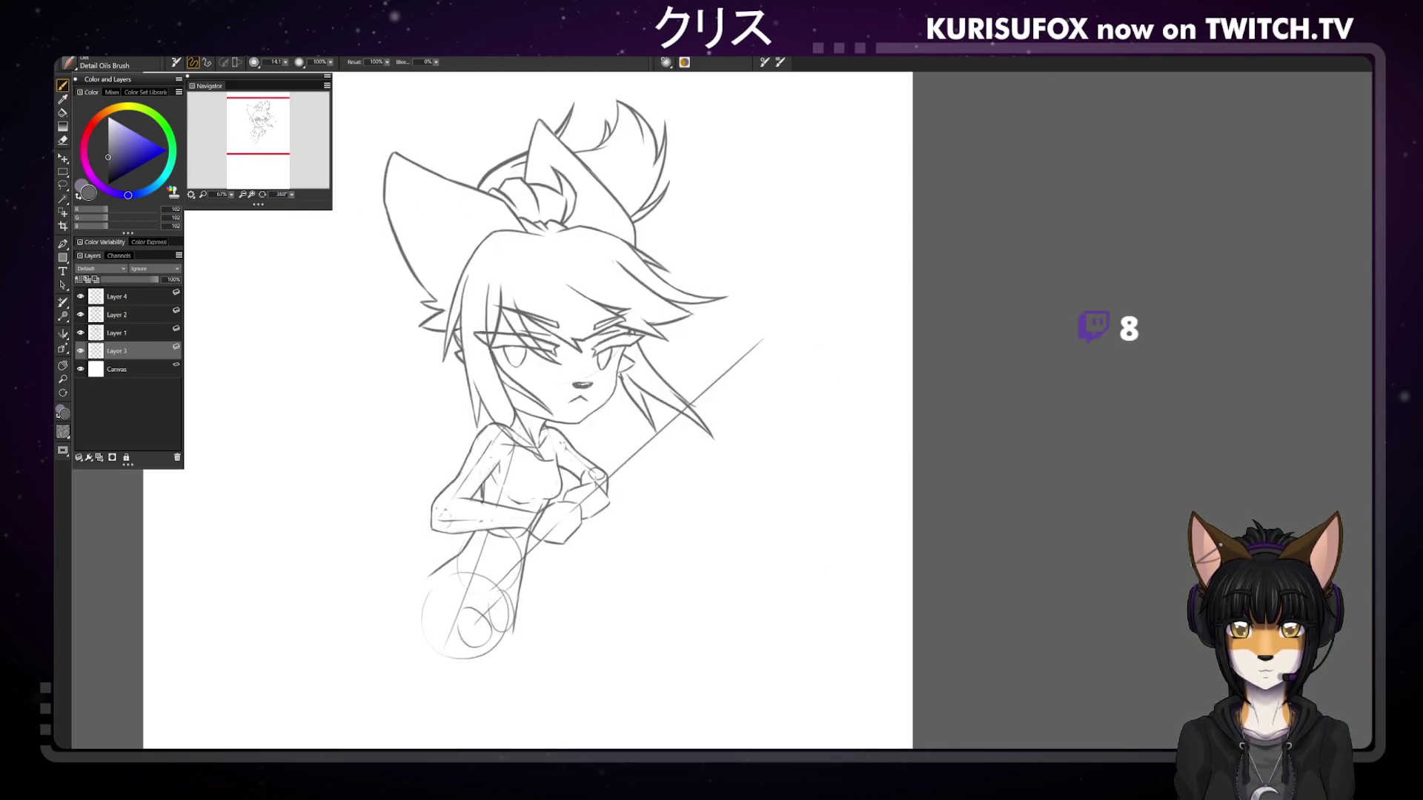
pyautogui.press('n')
pyautogui.moveTo(484, 503); pyautogui.dragTo(489, 510)
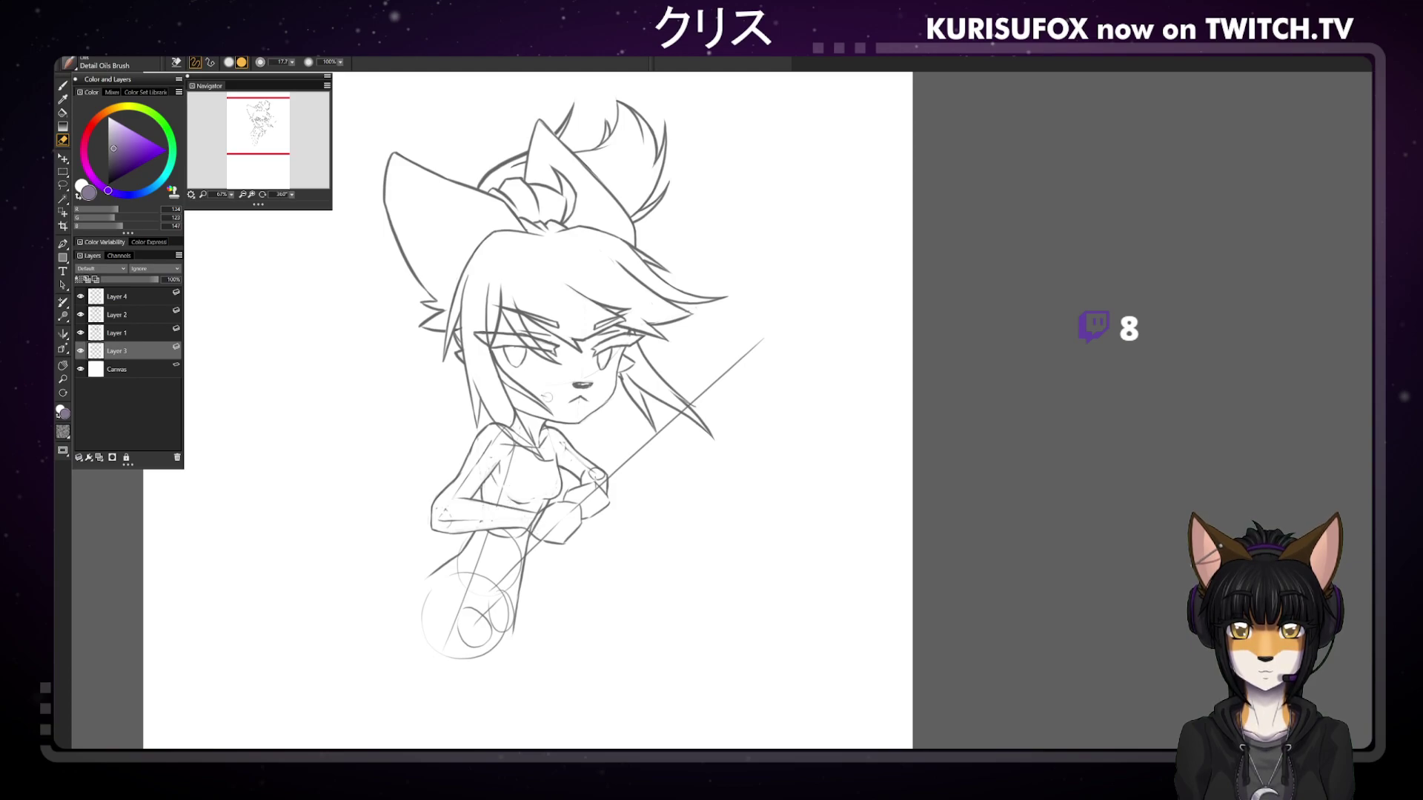
# Erase the front waist line below the gripping hands and redraw it down toward the hip circle
pyautogui.press('b')
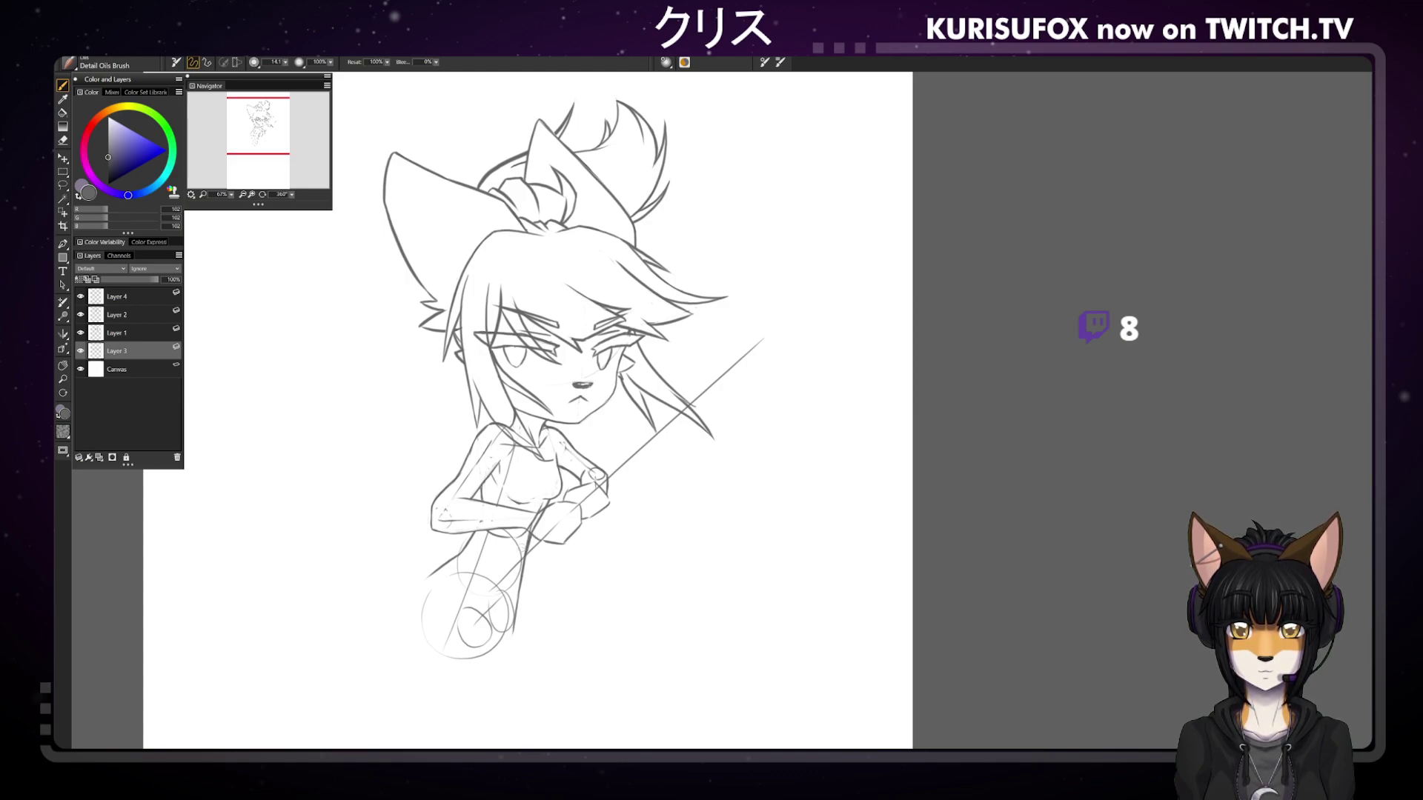
pyautogui.press('n')
pyautogui.moveTo(531, 530); pyautogui.dragTo(519, 572)
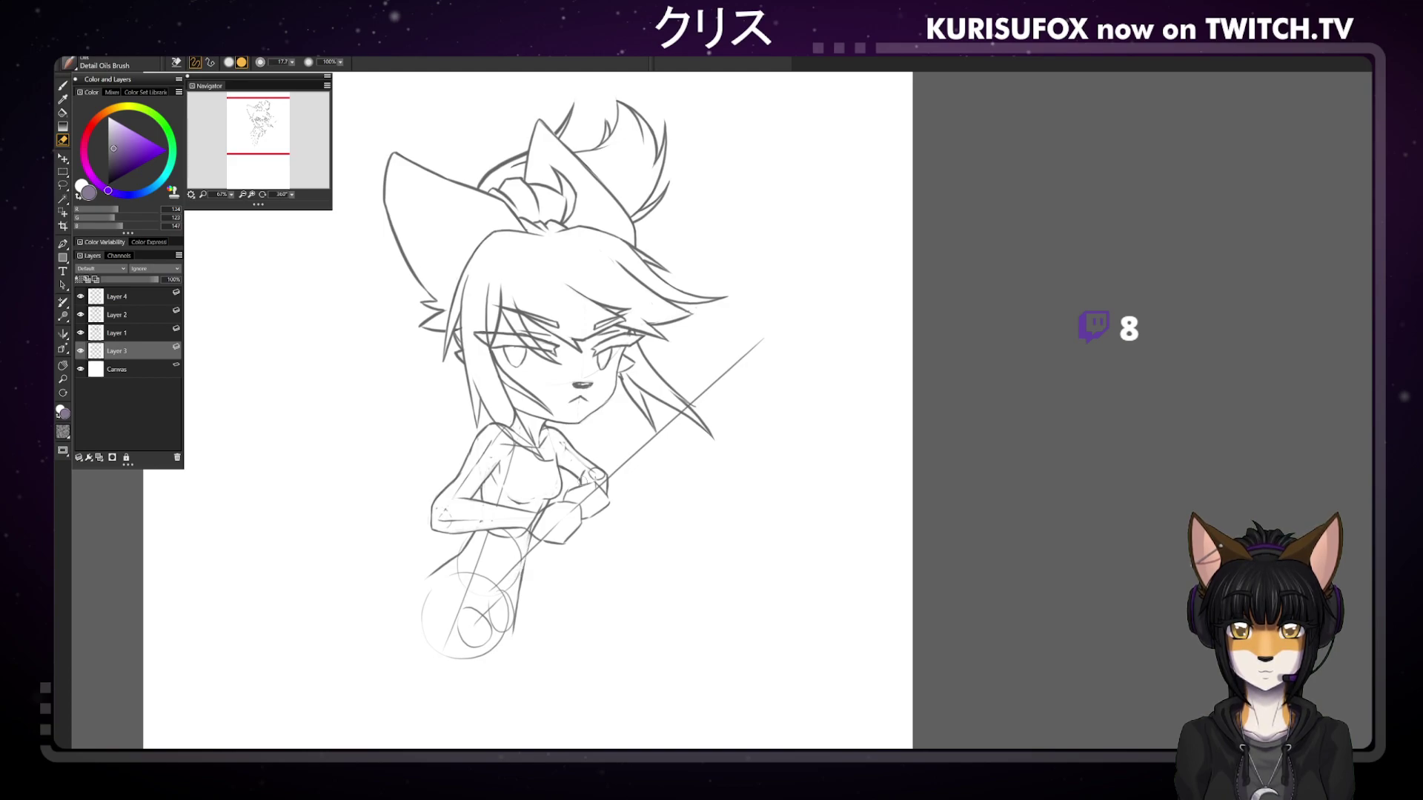
pyautogui.press('b')
pyautogui.moveTo(533, 531); pyautogui.dragTo(518, 613)
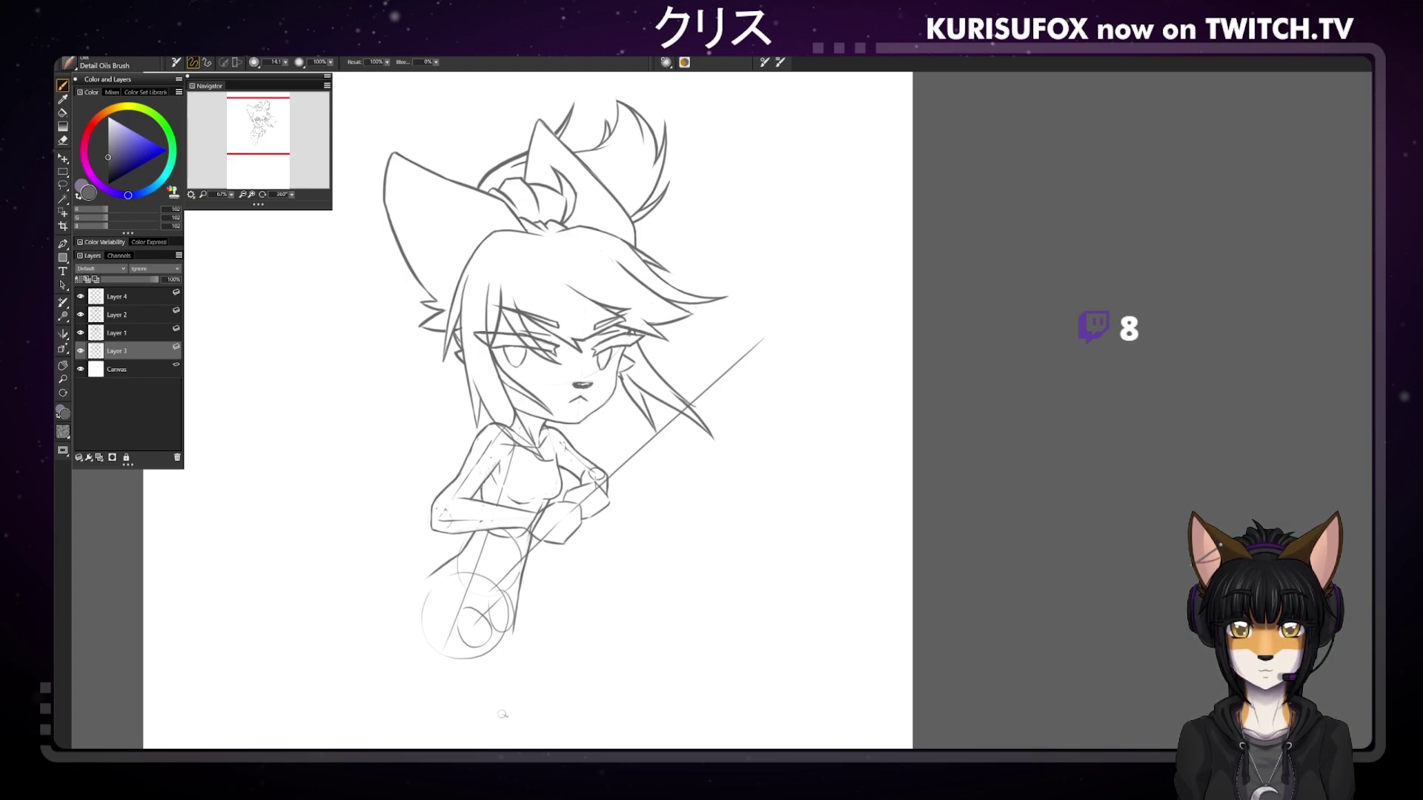
# Refine the lines around the near wrist and waist, erasing the stroke that overlaps beside the gripping hand
pyautogui.press('n')
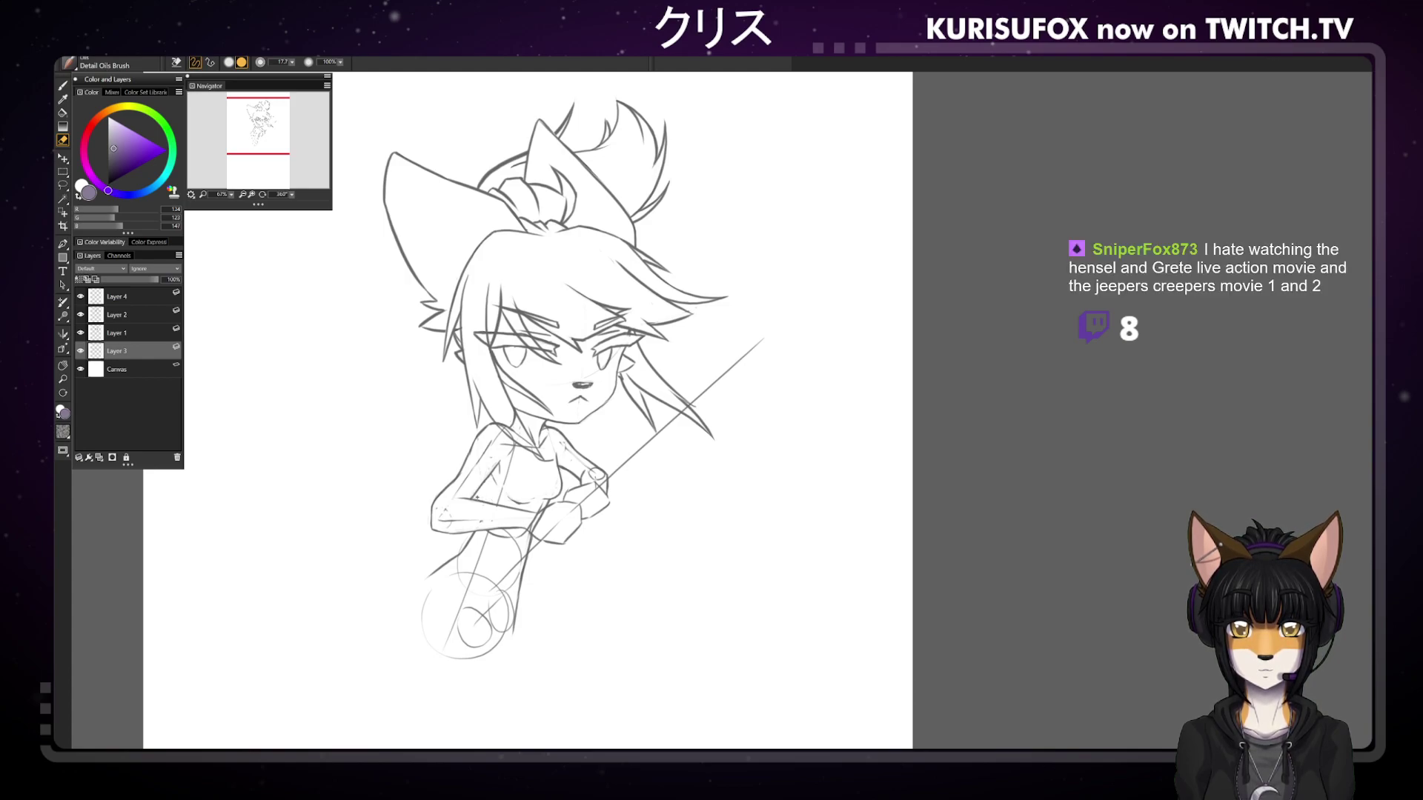
pyautogui.press('b')
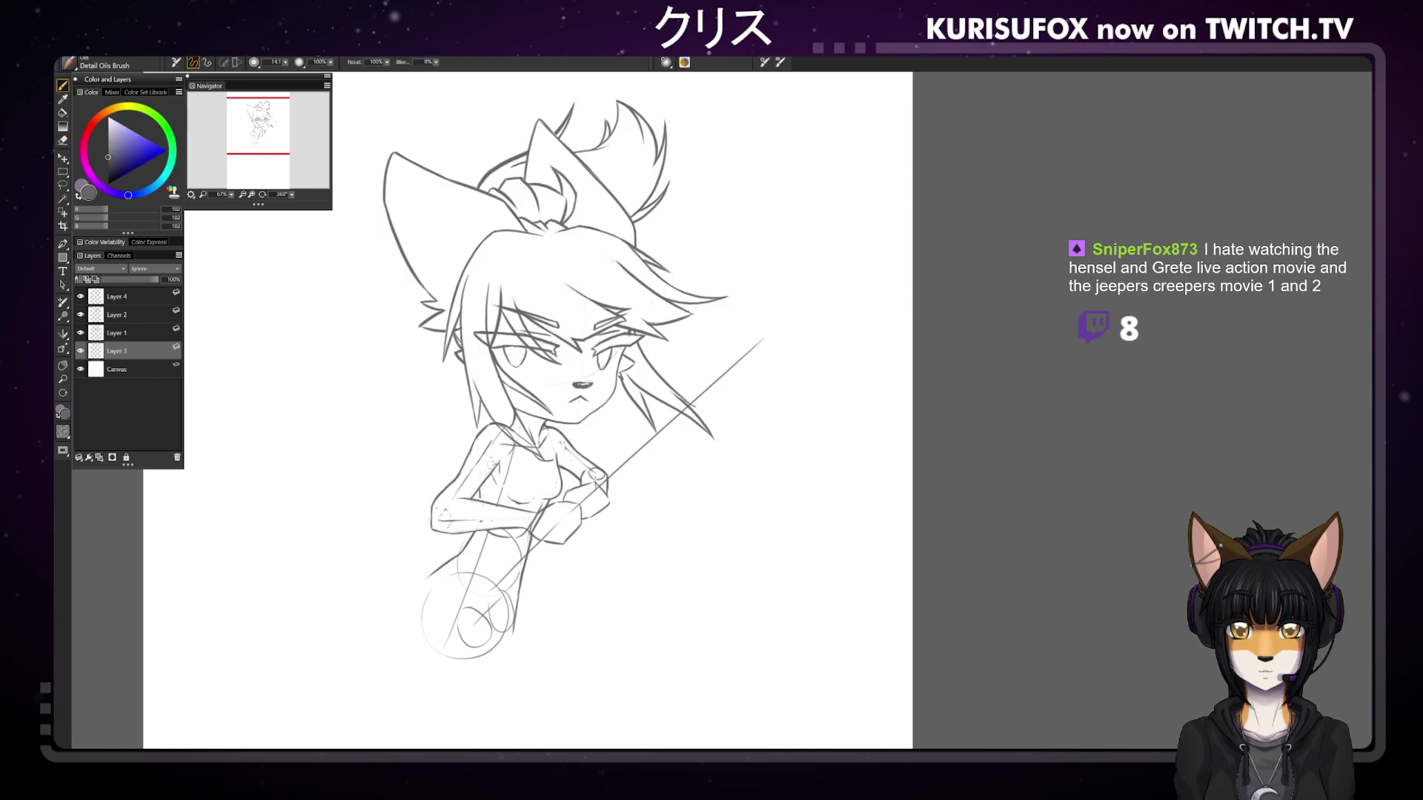
pyautogui.moveTo(292, 195); pyautogui.dragTo(218, 184)
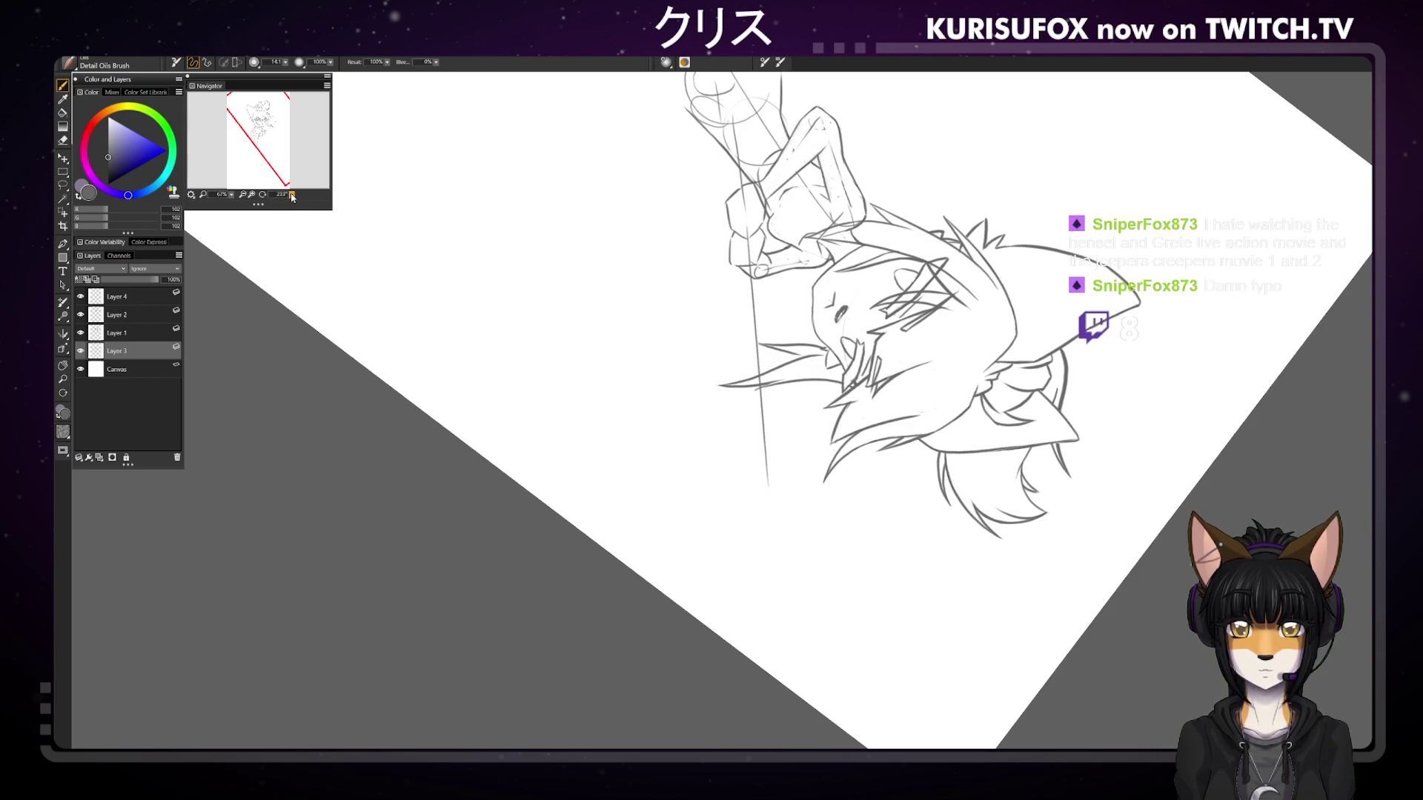
pyautogui.moveTo(292, 194); pyautogui.dragTo(378, 196)
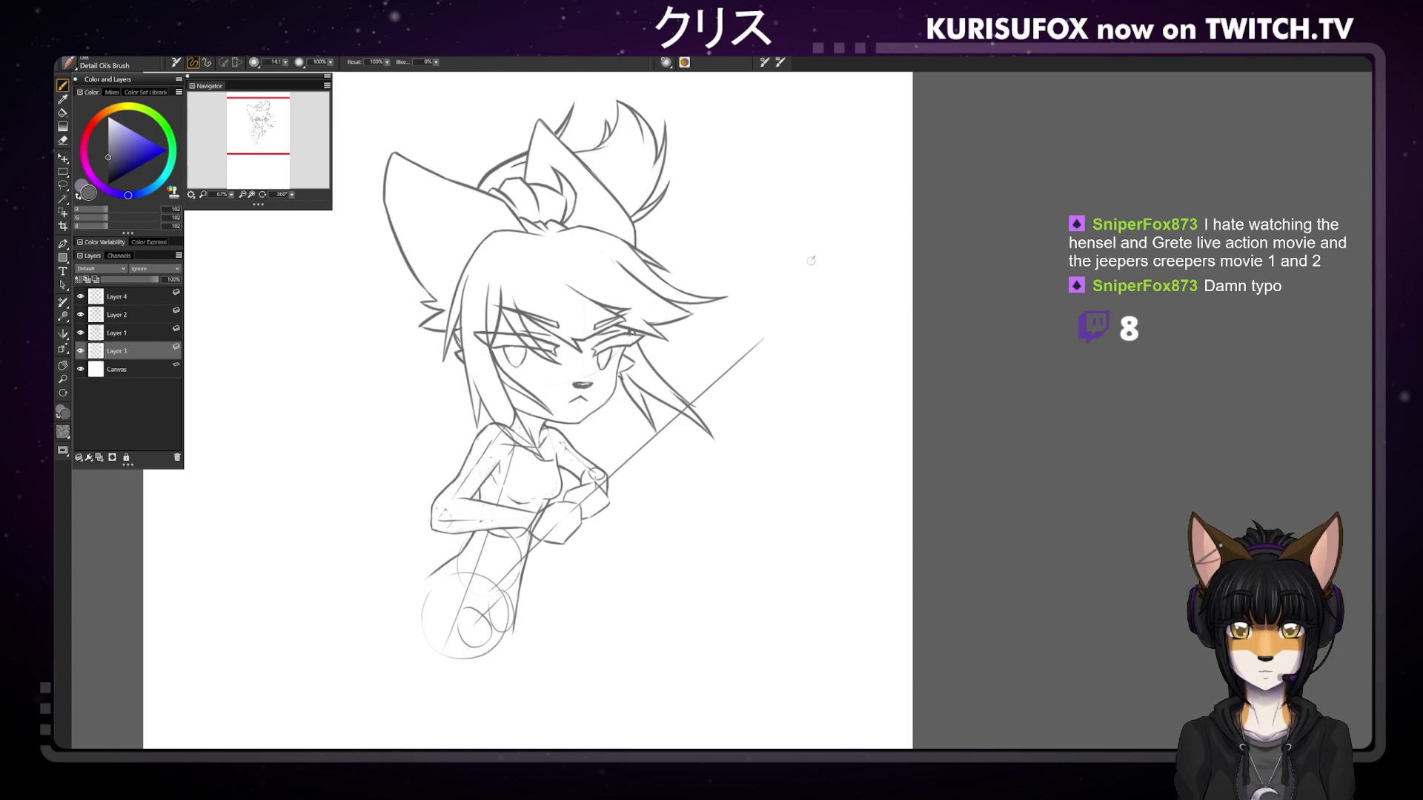
pyautogui.moveTo(292, 194); pyautogui.dragTo(270, 197)
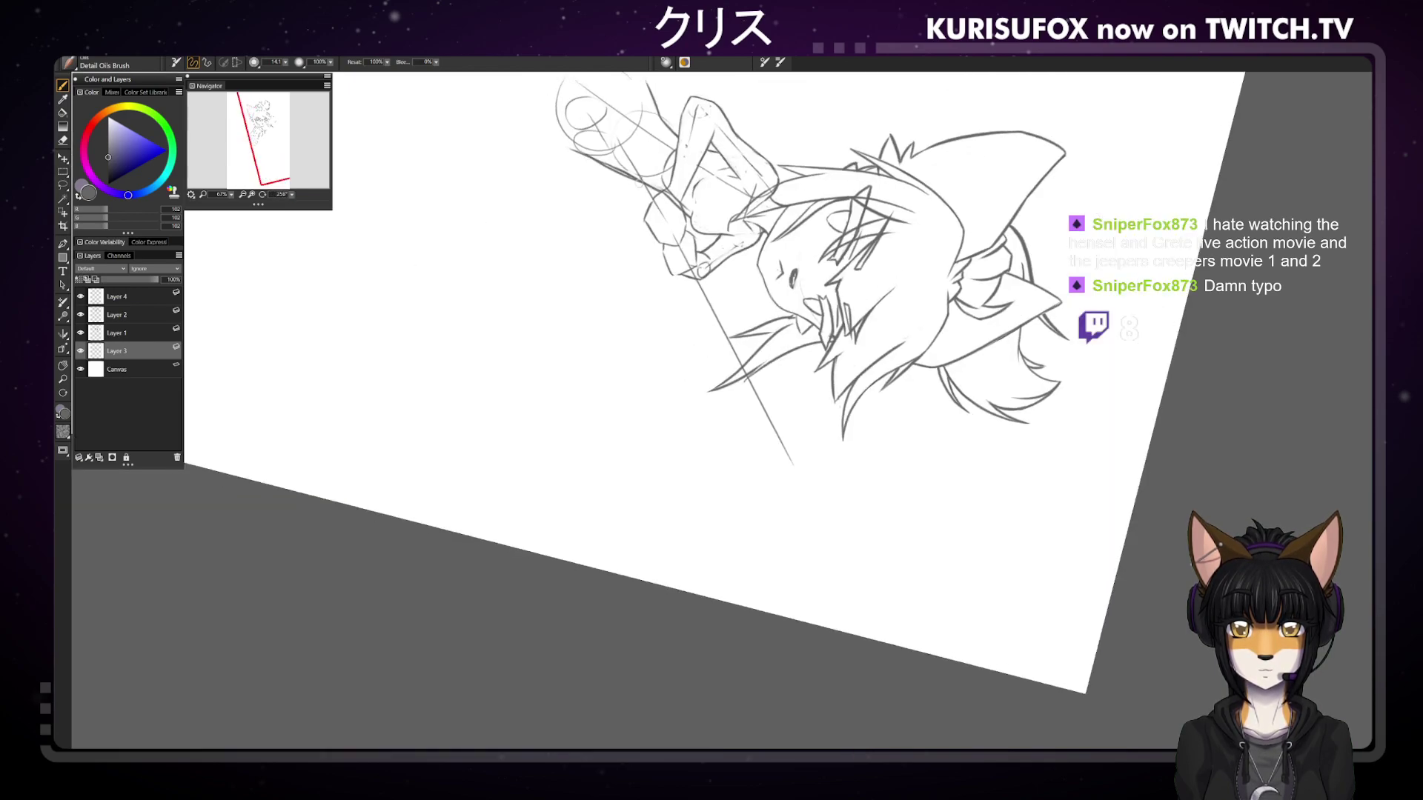
pyautogui.press('n')
pyautogui.moveTo(642, 181)
pyautogui.mouseDown()
pyautogui.moveTo(601, 162)
pyautogui.moveTo(638, 178)
pyautogui.mouseUp()
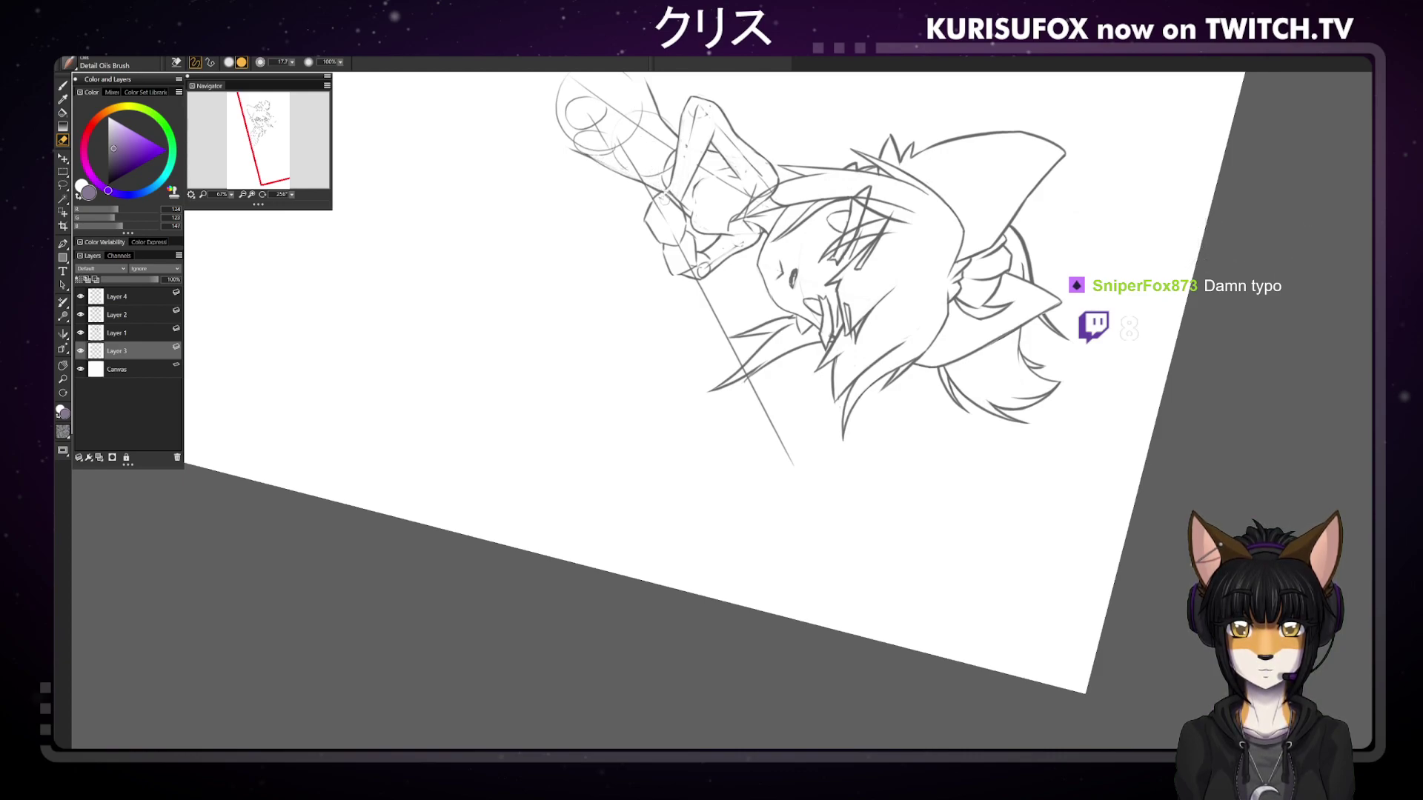
# Join the near forearm to the gripping hand with reworked wrist lines and erase the guide lines crossing it
pyautogui.moveTo(292, 195); pyautogui.dragTo(309, 199)
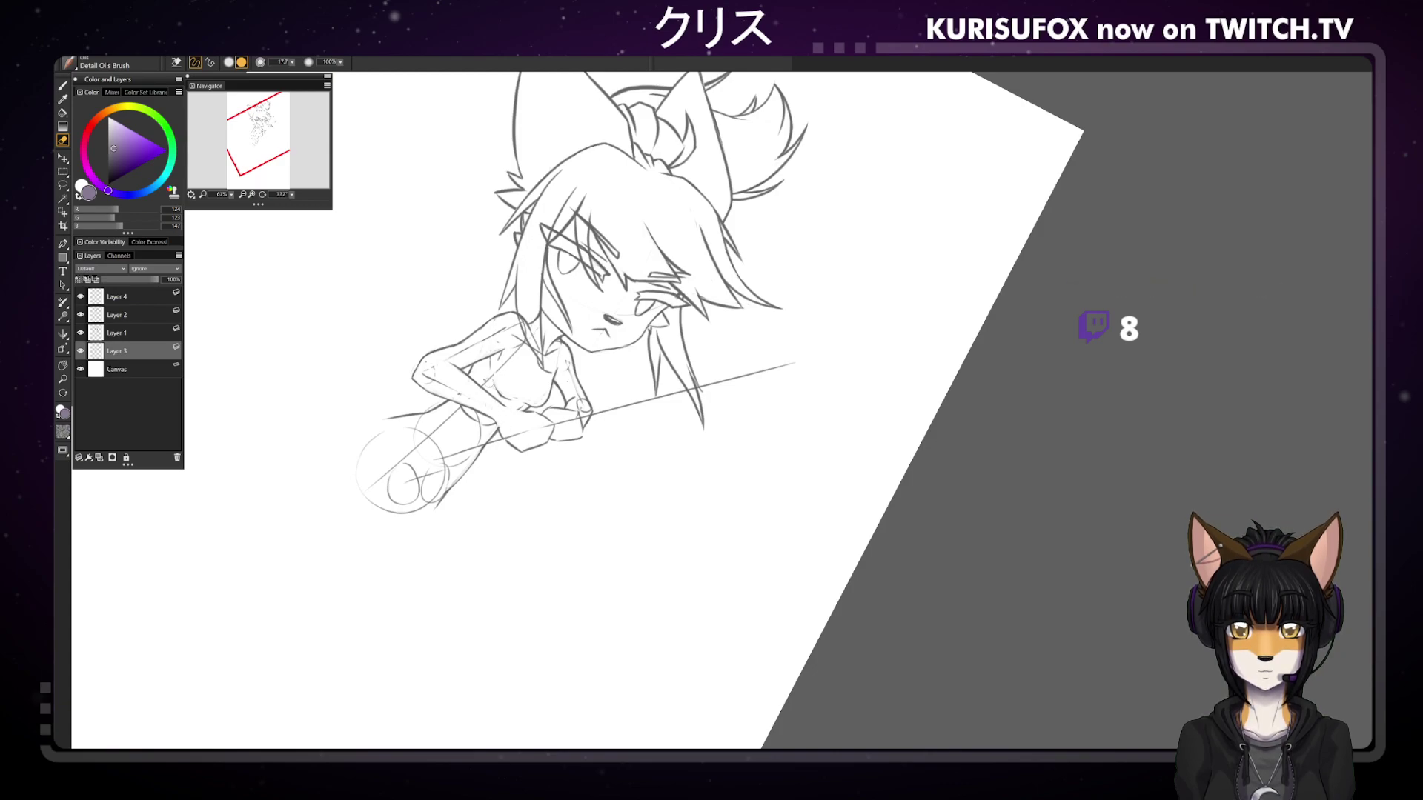
pyautogui.press('b')
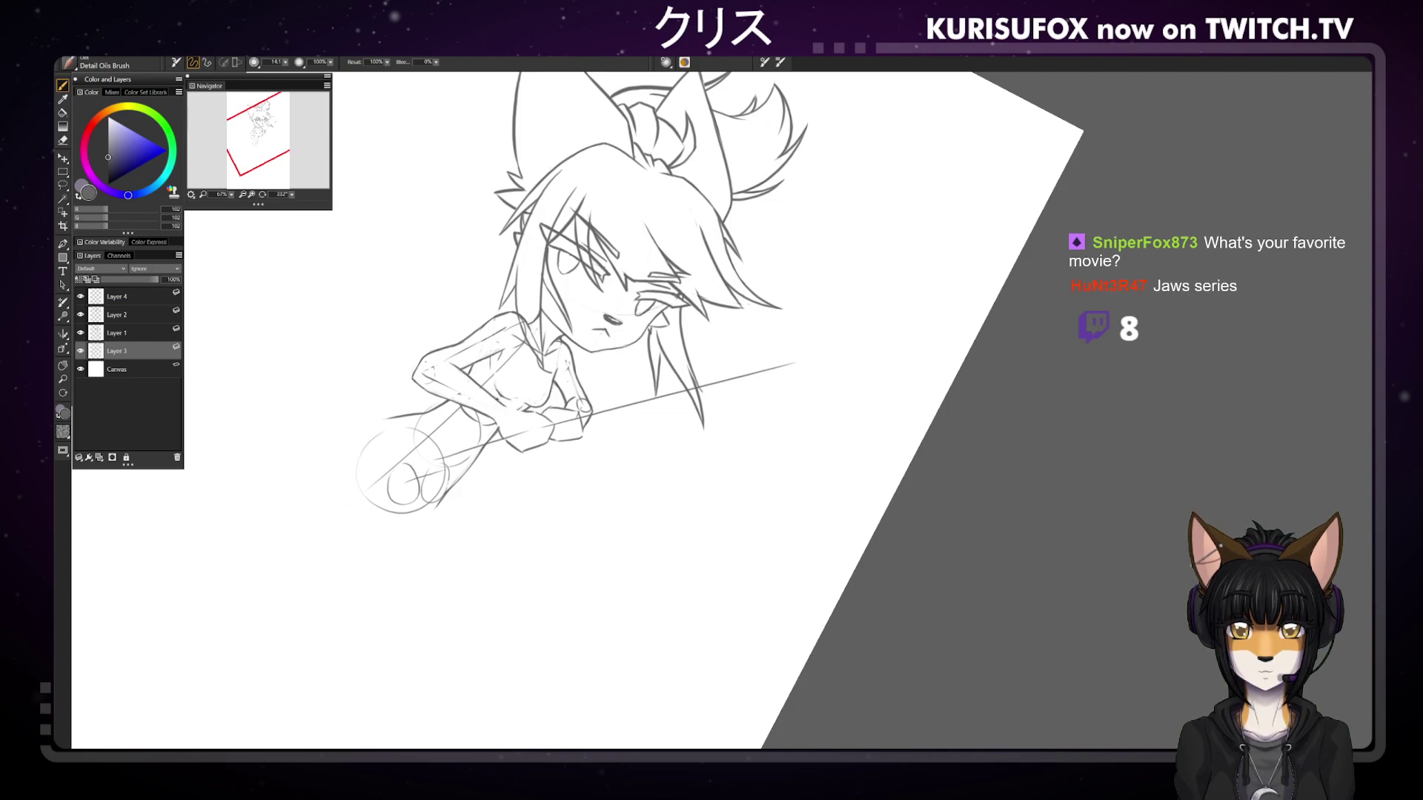
pyautogui.press('n')
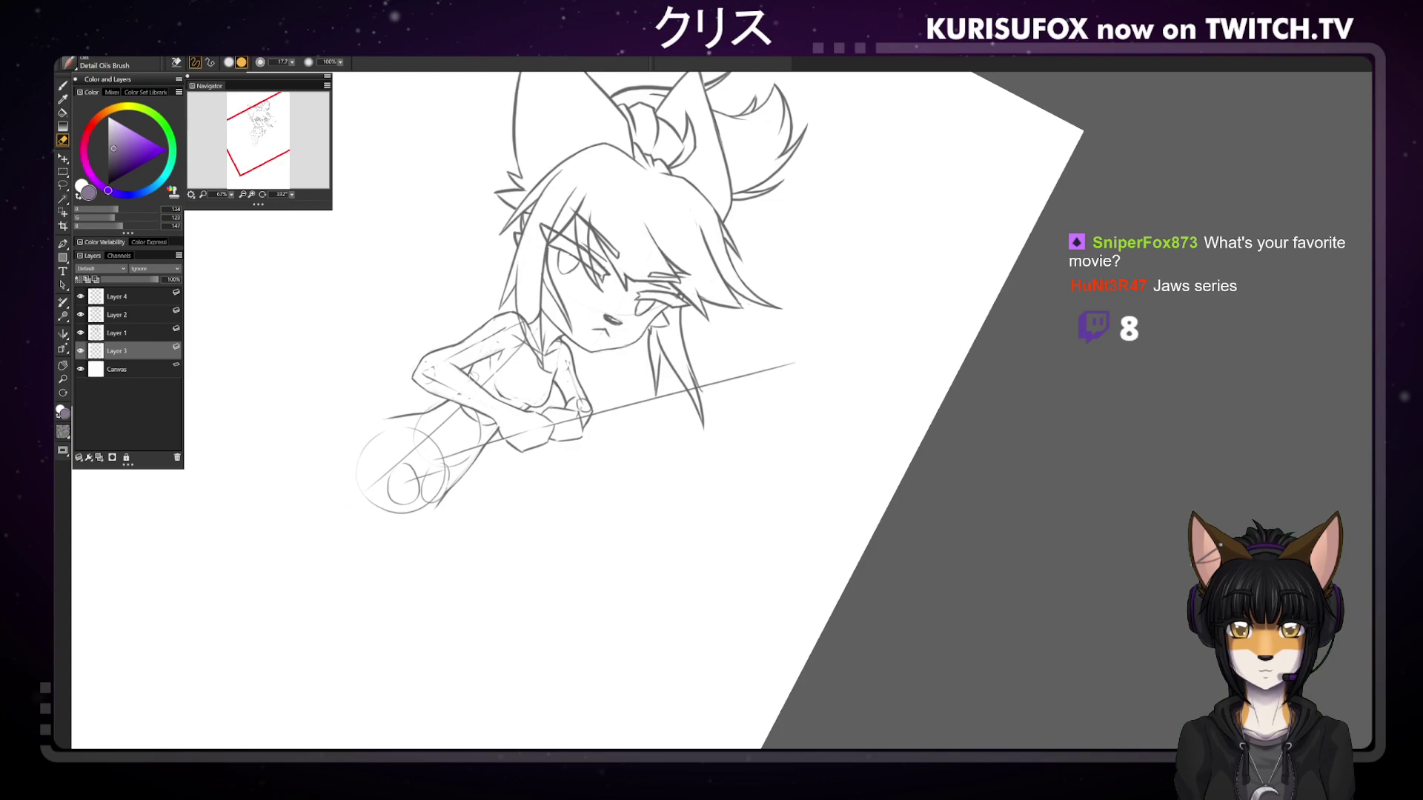
pyautogui.press('b')
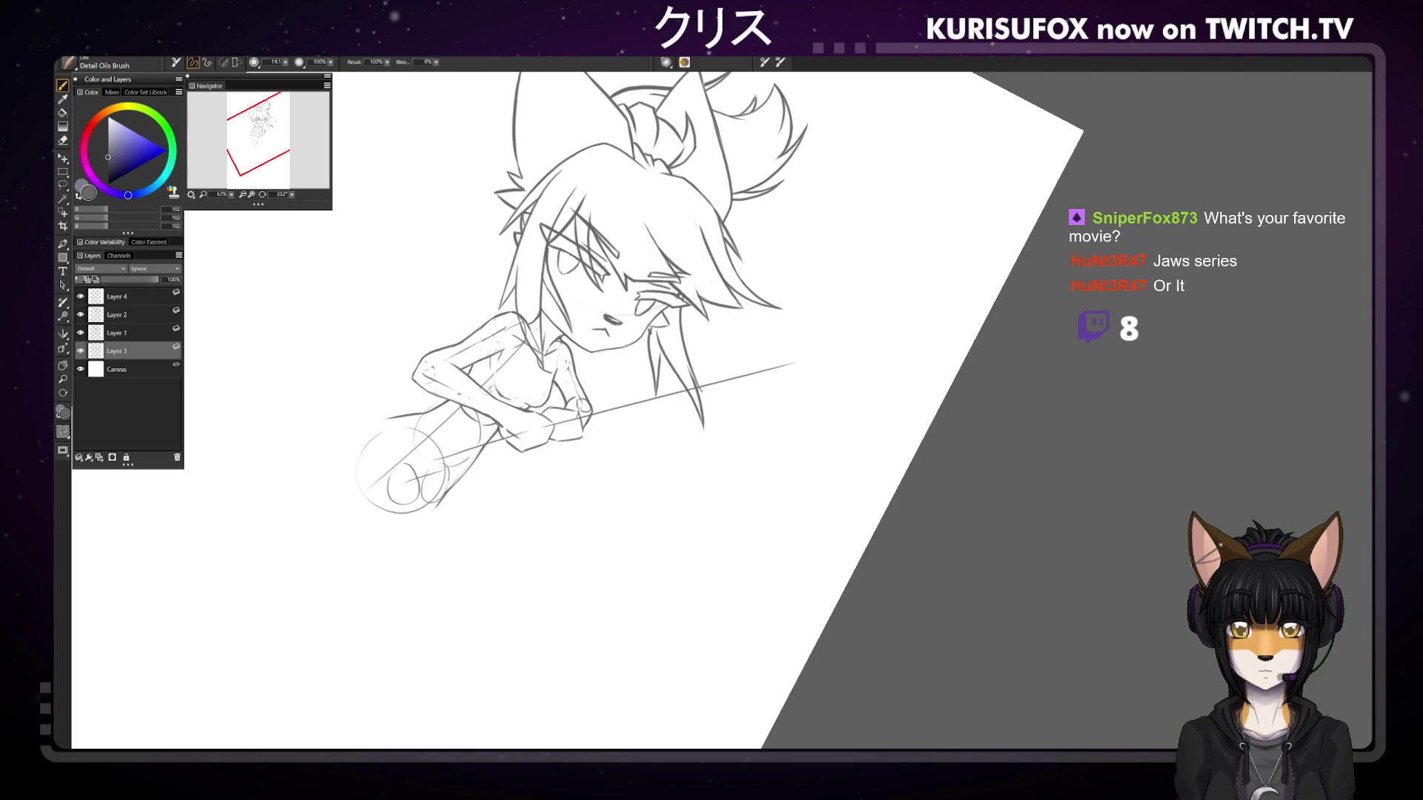
pyautogui.press('n')
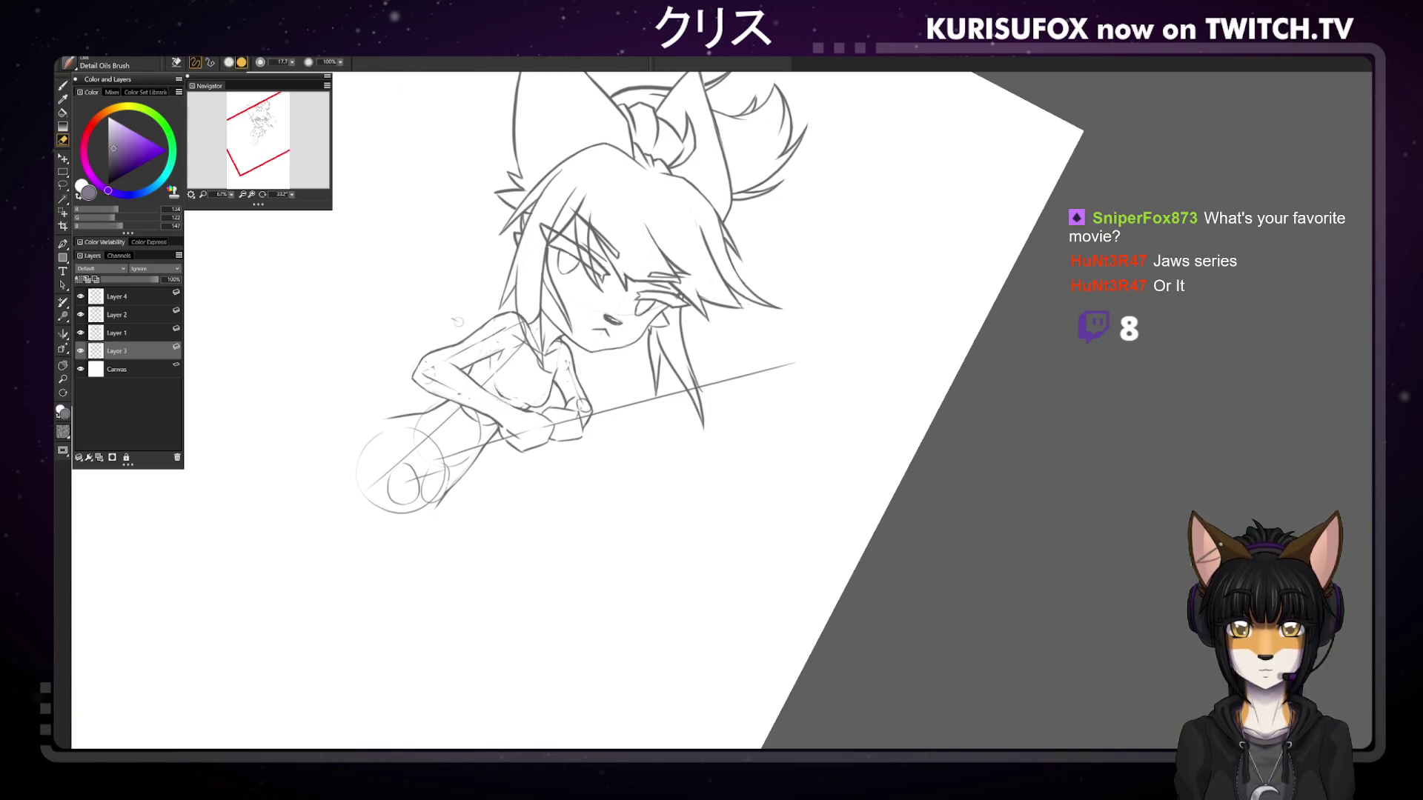
pyautogui.moveTo(292, 195); pyautogui.dragTo(305, 200)
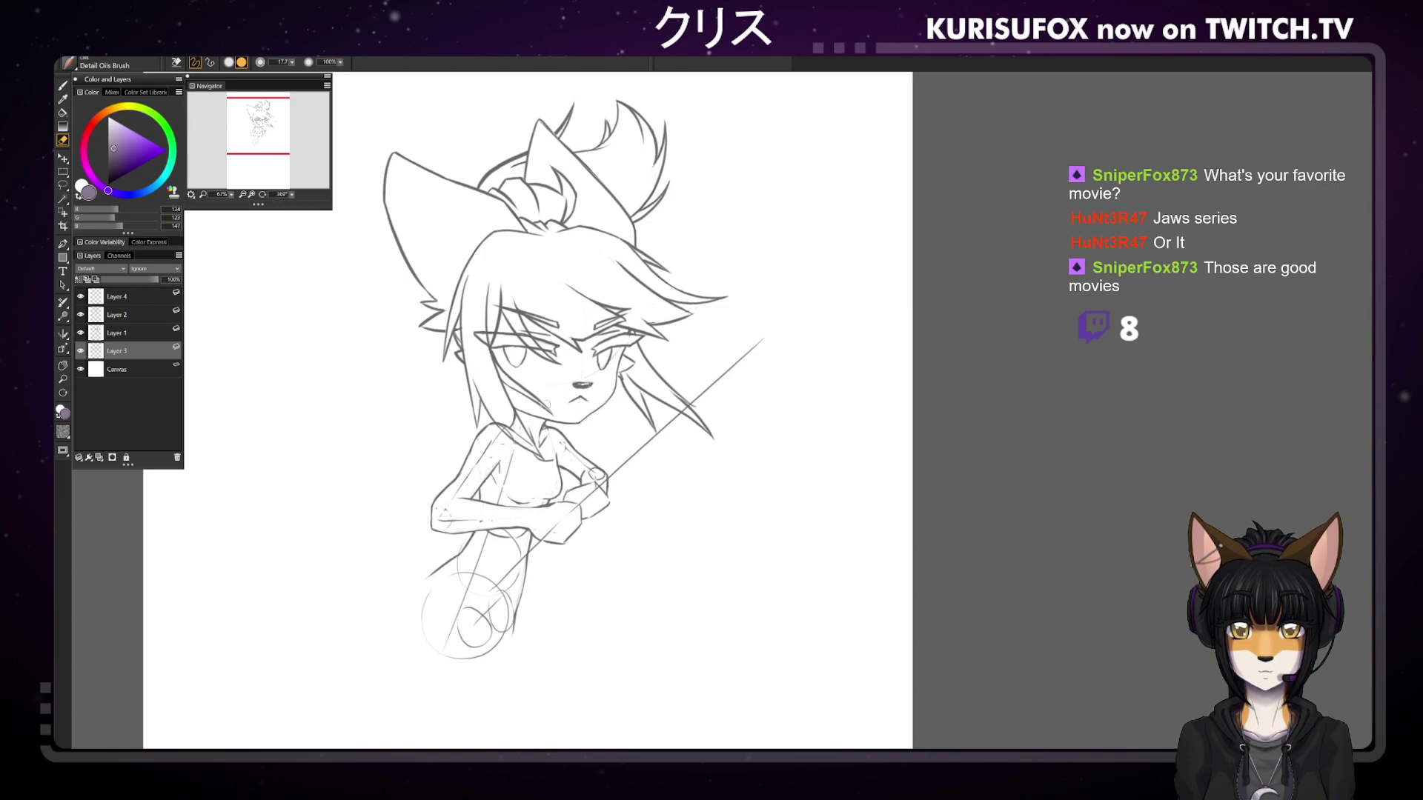
# Touch up the sketch lines around the gripping hands and the waist, alternating between drawing and erasing
pyautogui.press('b')
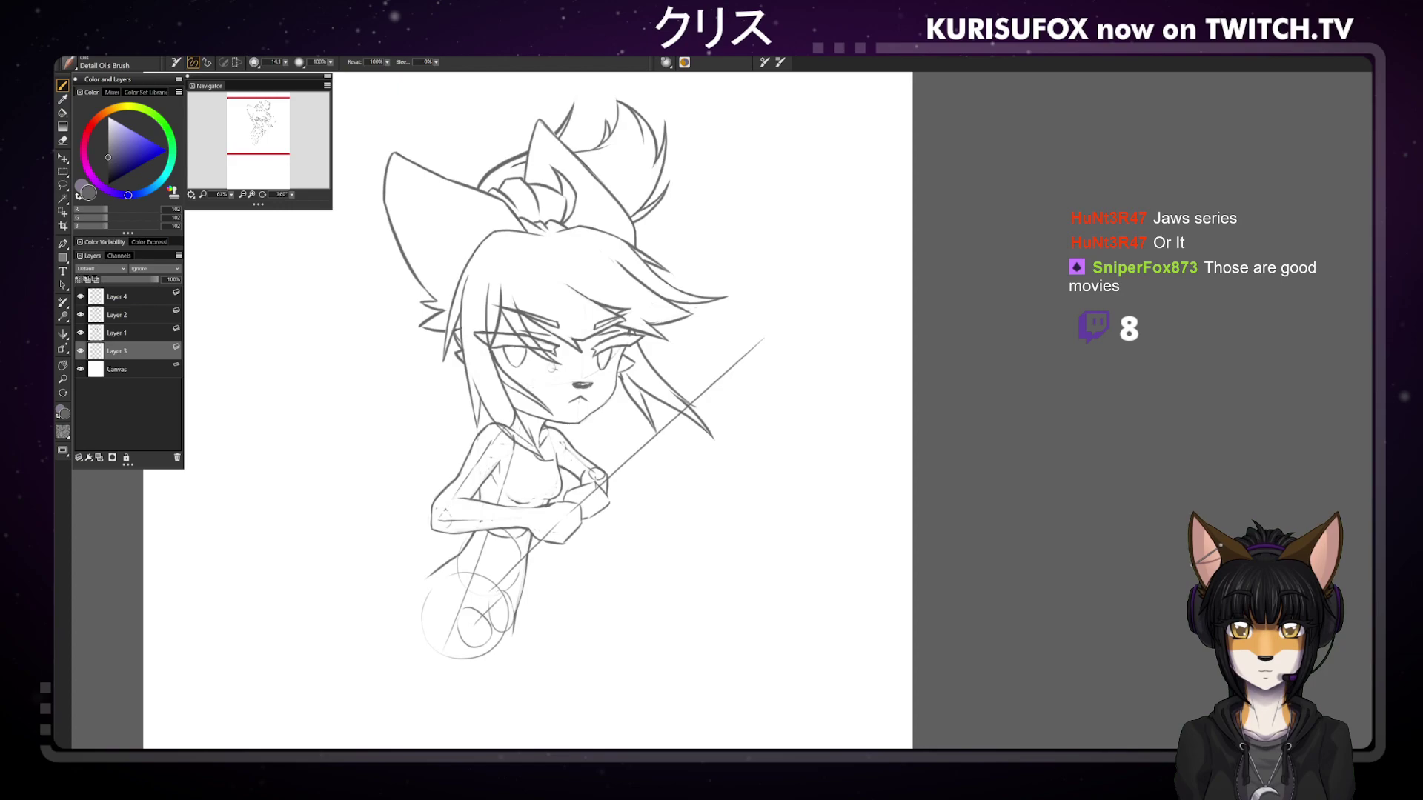
pyautogui.press('e')
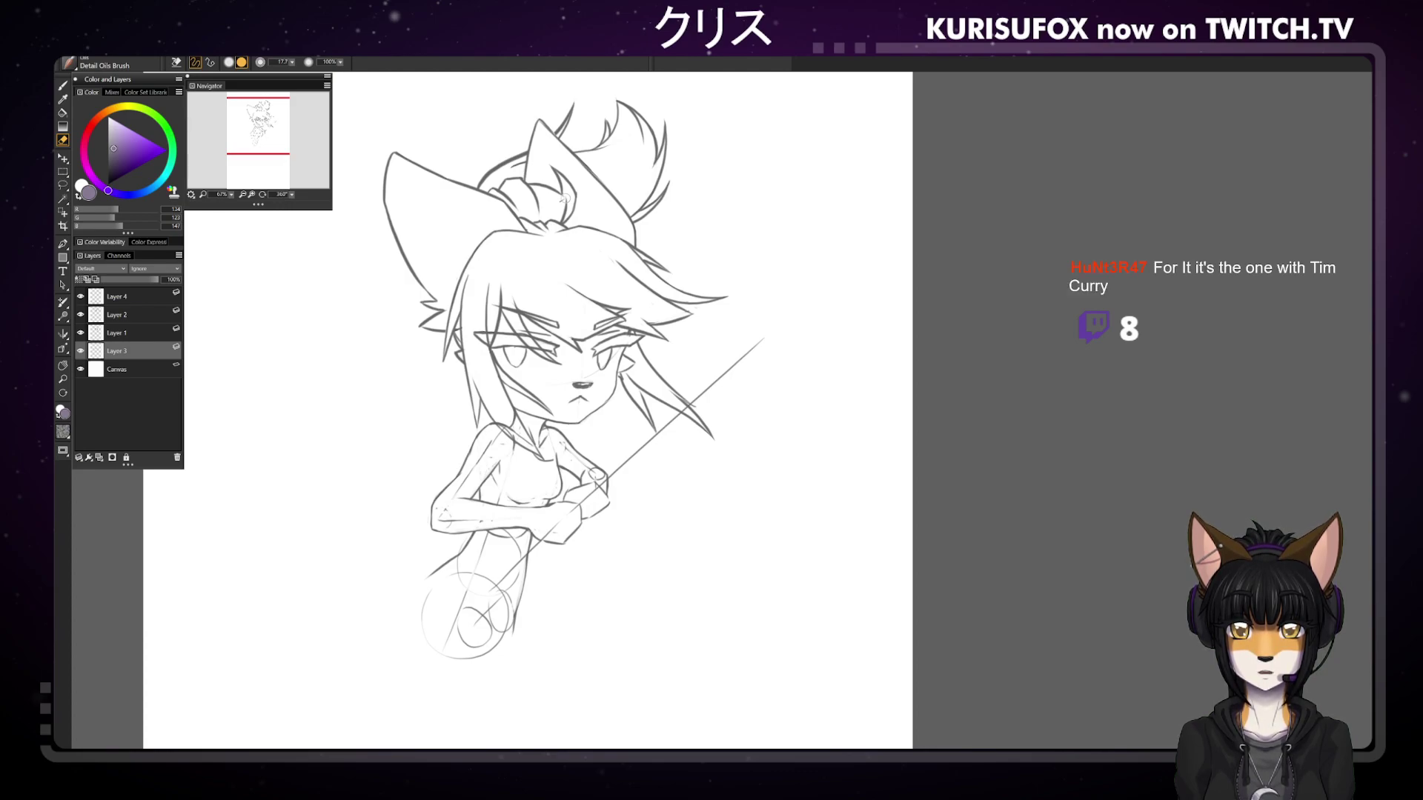
pyautogui.press('b')
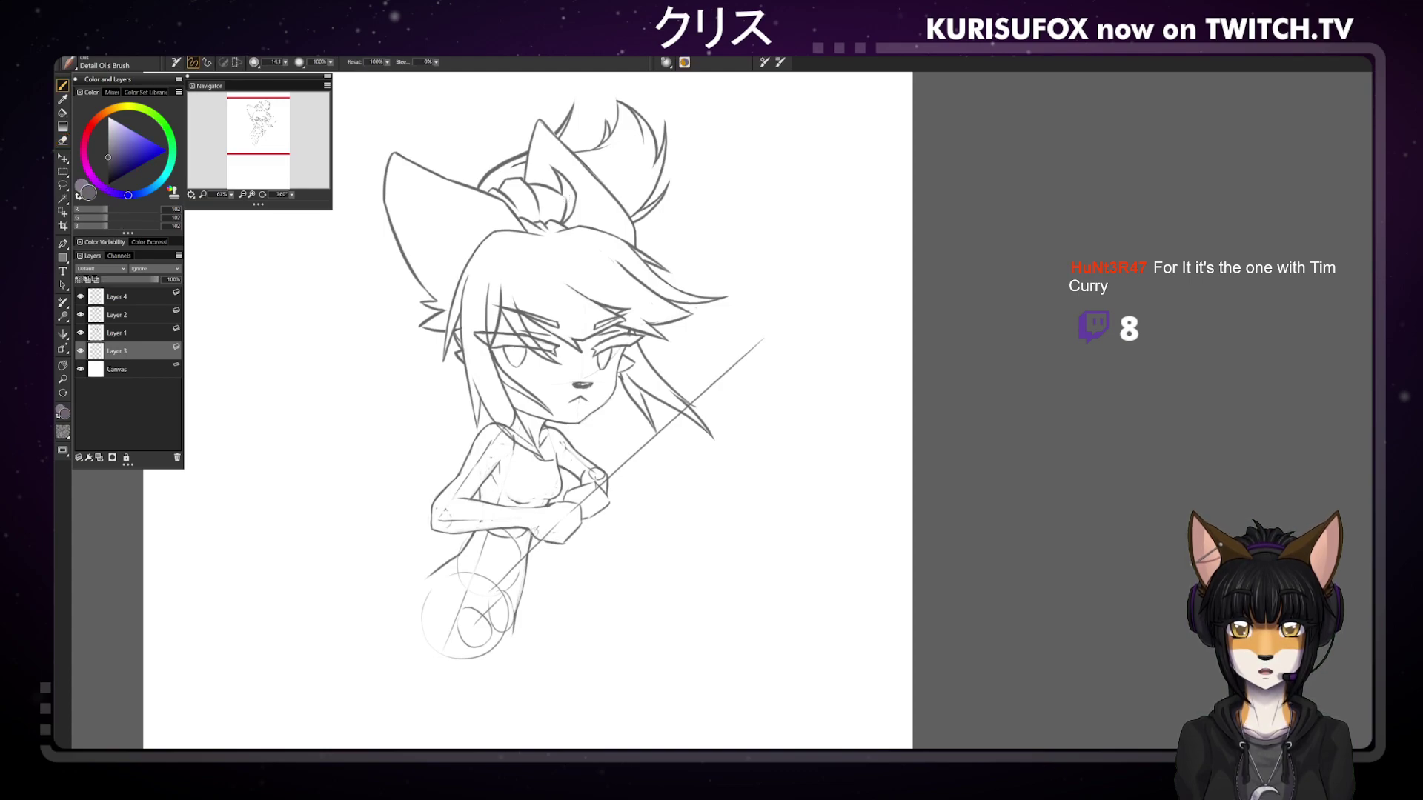
pyautogui.press('e')
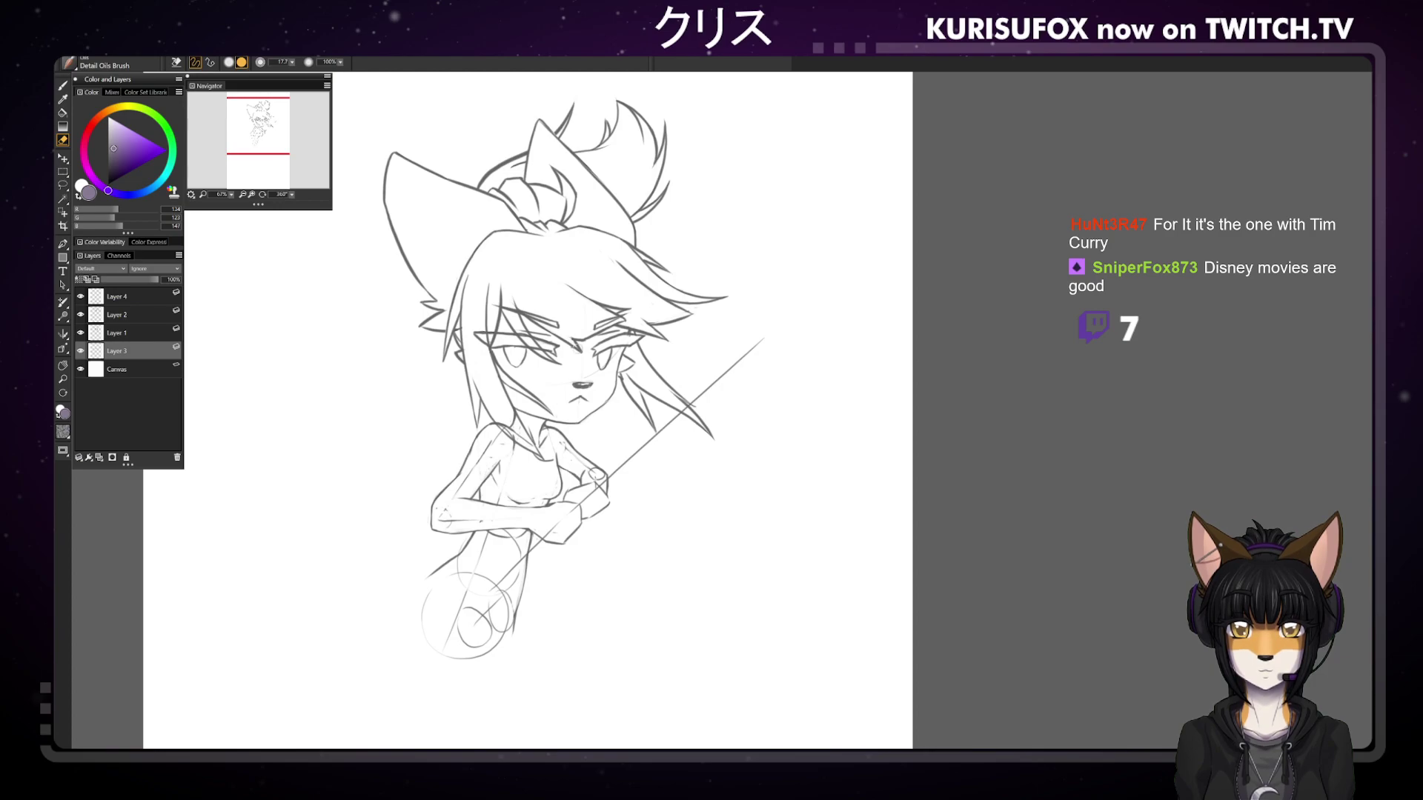
pyautogui.press('b')
pyautogui.moveTo(292, 195); pyautogui.dragTo(257, 156)
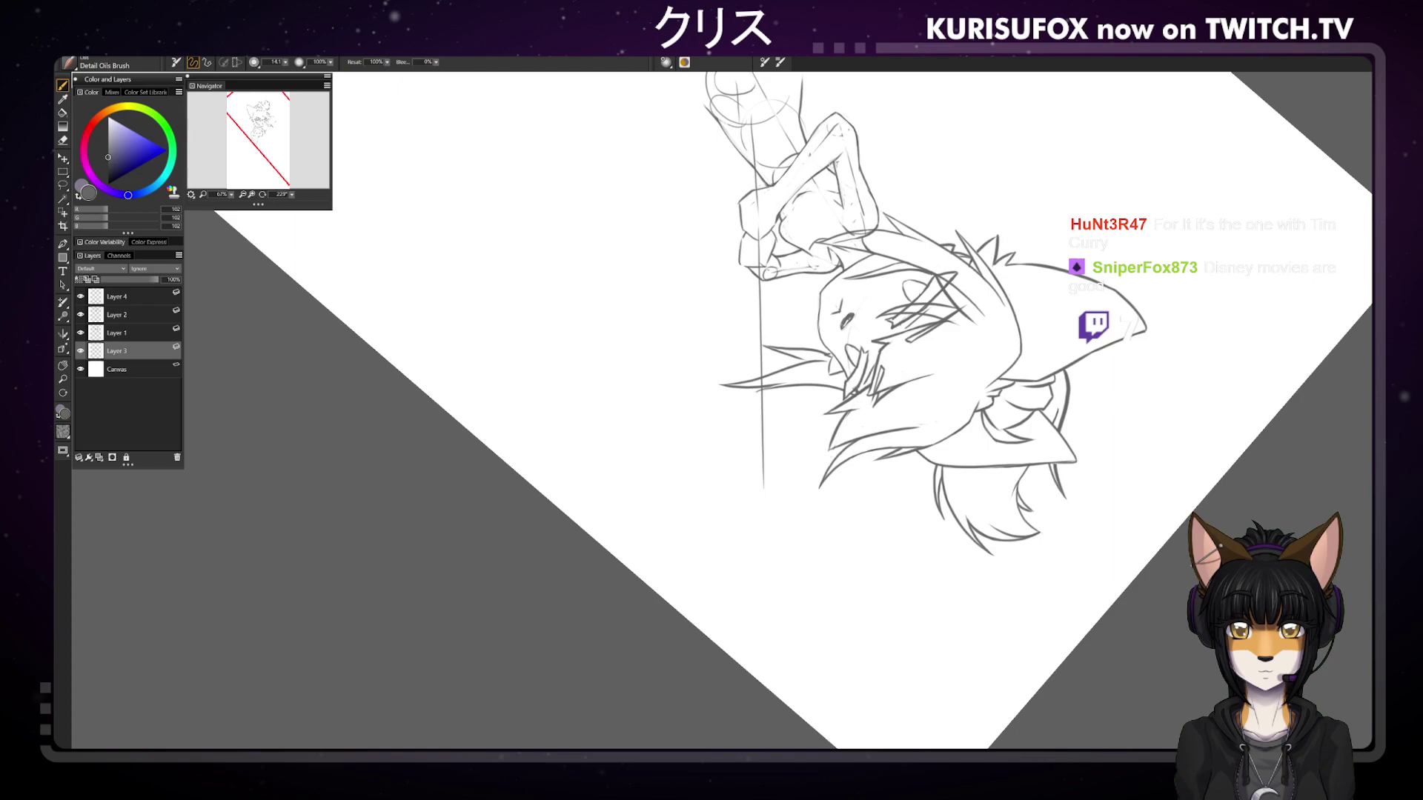
pyautogui.moveTo(834, 169)
pyautogui.mouseDown()
pyautogui.moveTo(845, 198)
pyautogui.moveTo(837, 183)
pyautogui.mouseUp()
pyautogui.hotkey('ctrl', 'z')
pyautogui.press('n')
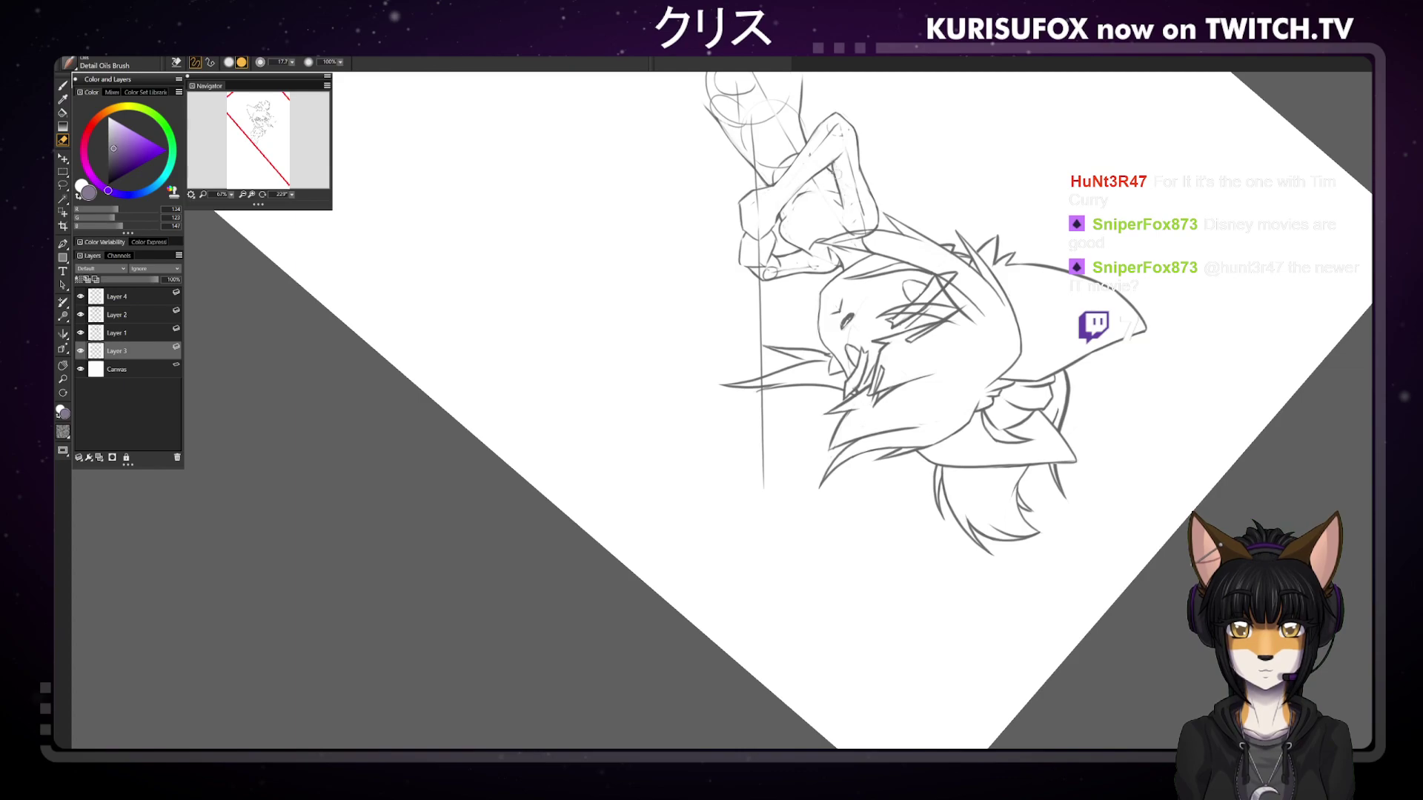
pyautogui.moveTo(292, 195); pyautogui.dragTo(335, 196)
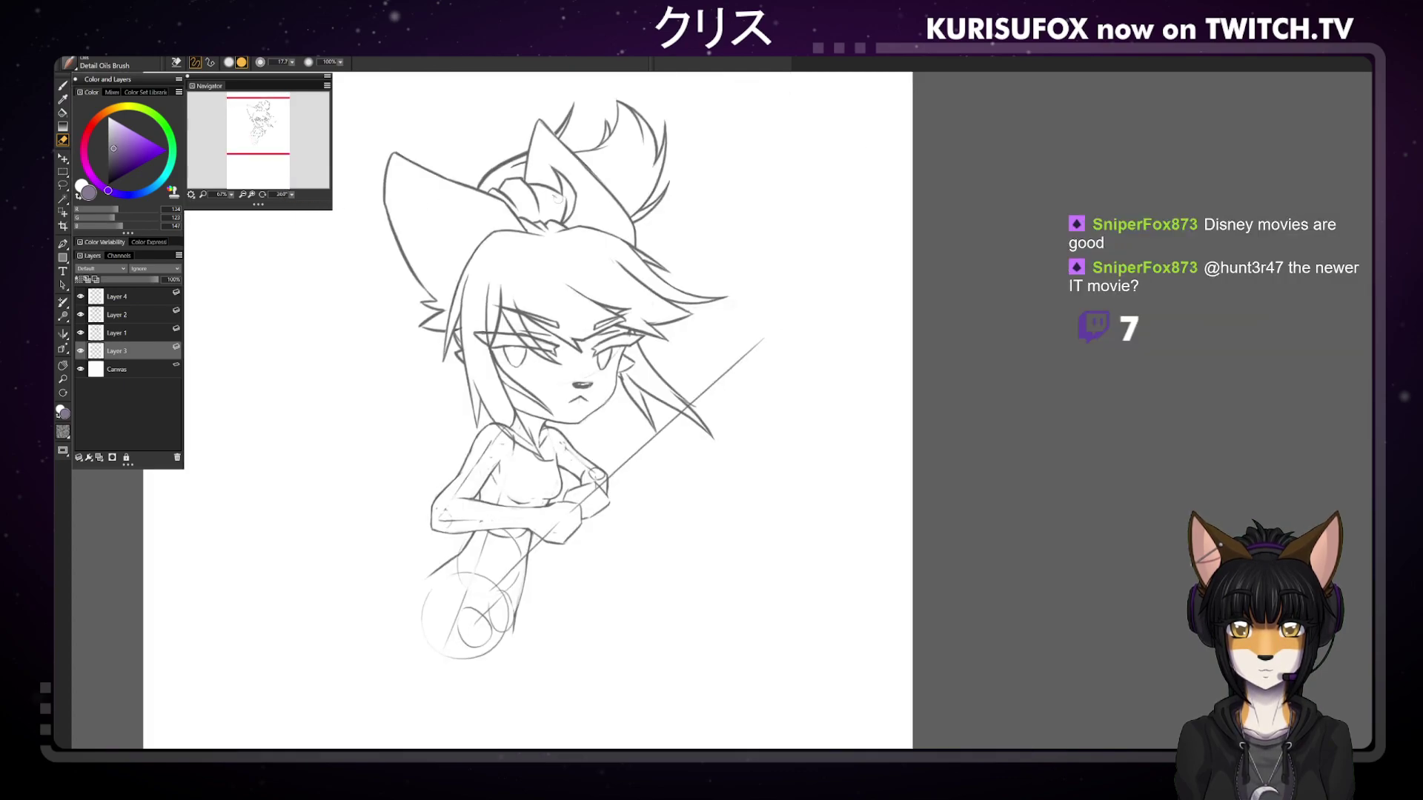
pyautogui.hotkey('ctrl', '-')
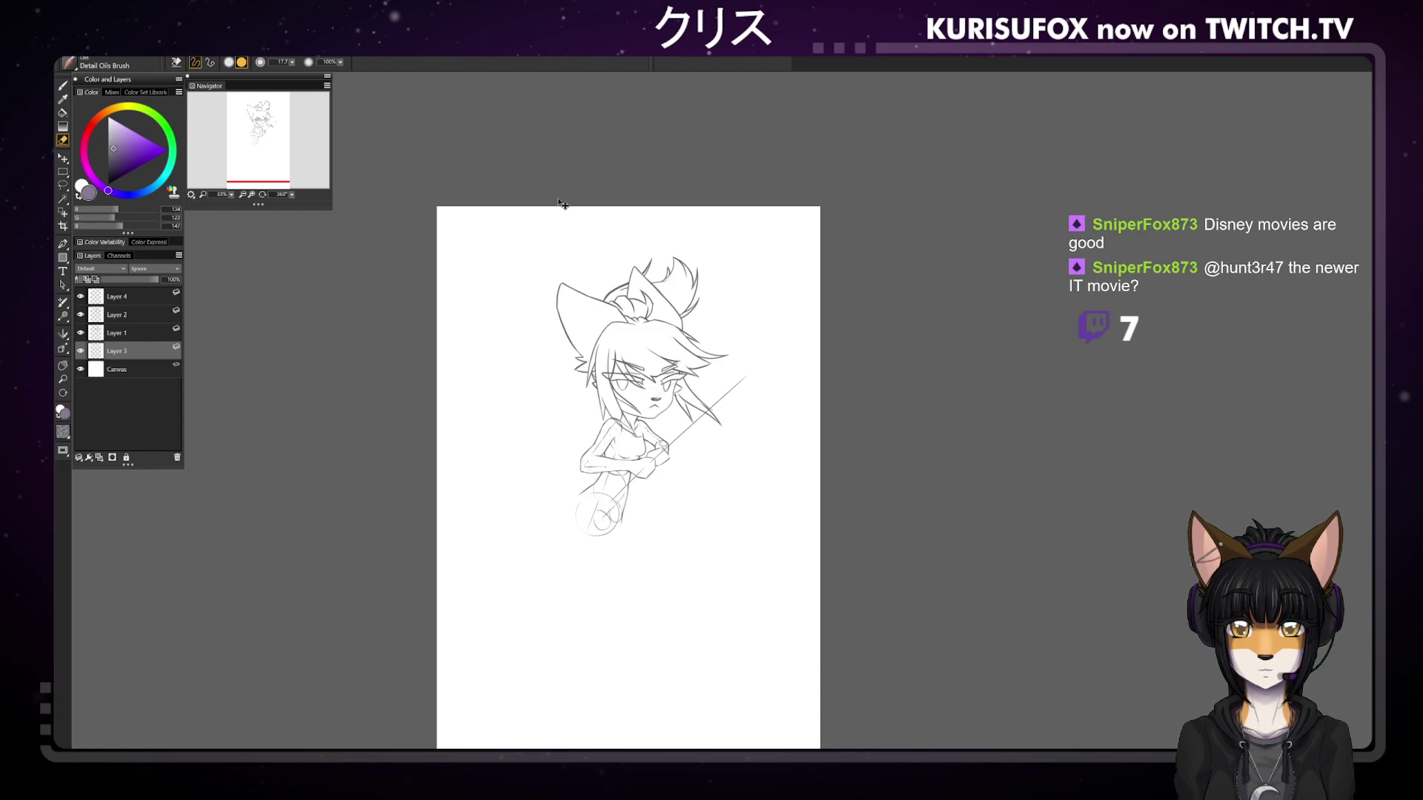
pyautogui.hotkey('ctrl', '+')
pyautogui.hotkey('ctrl', '+')
# Refine the far hand's grip and wrist lines and the far upper arm, erasing the excess strokes
pyautogui.press('b')
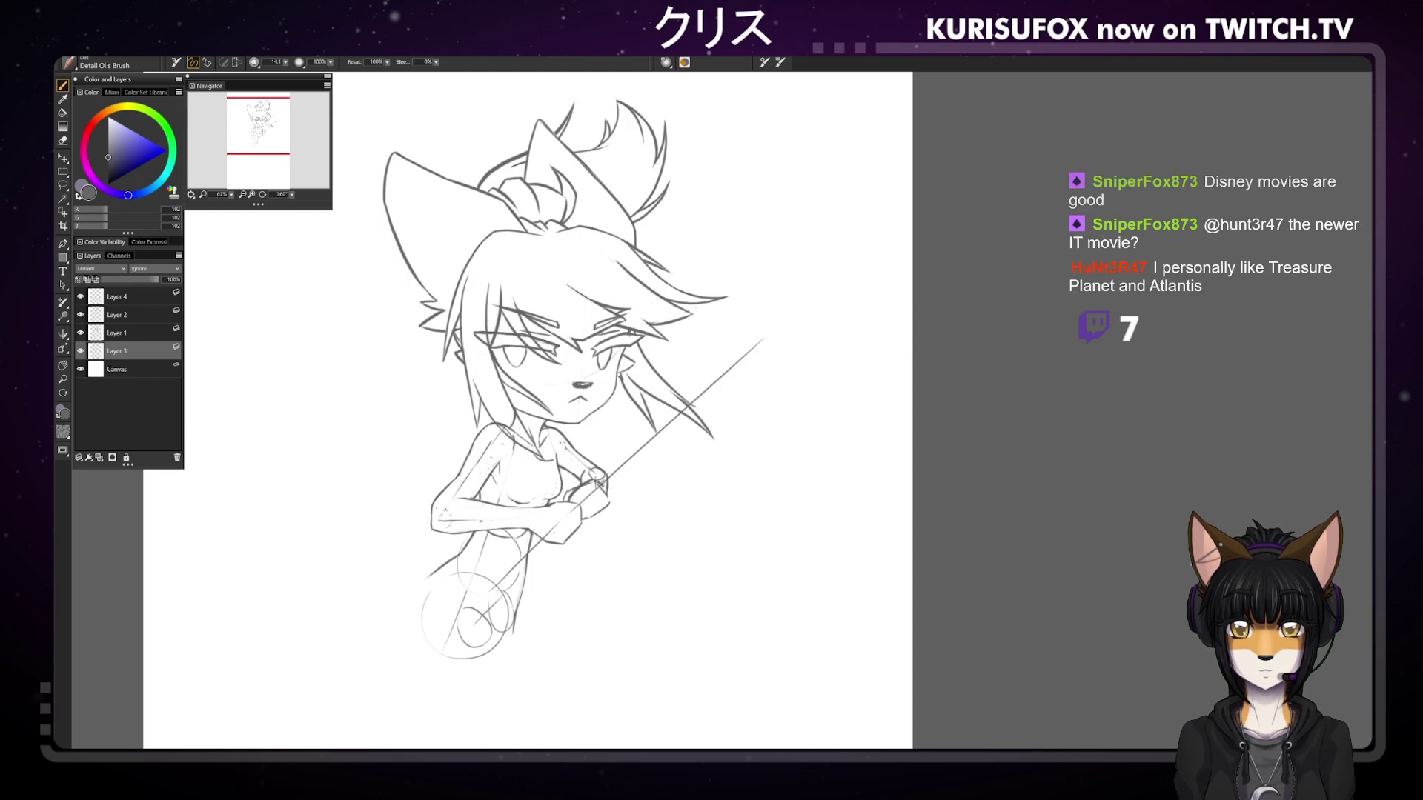
pyautogui.press('e')
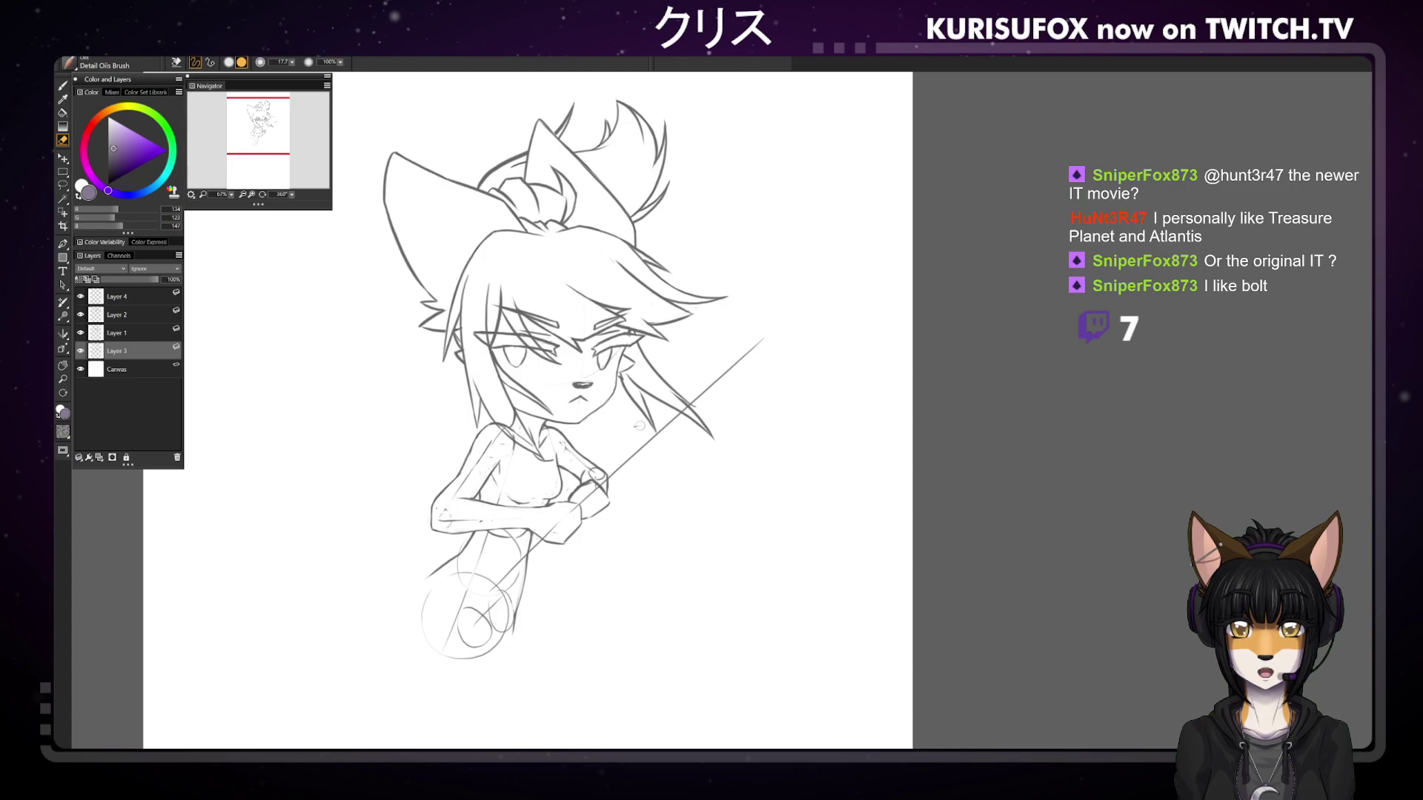
pyautogui.press('b')
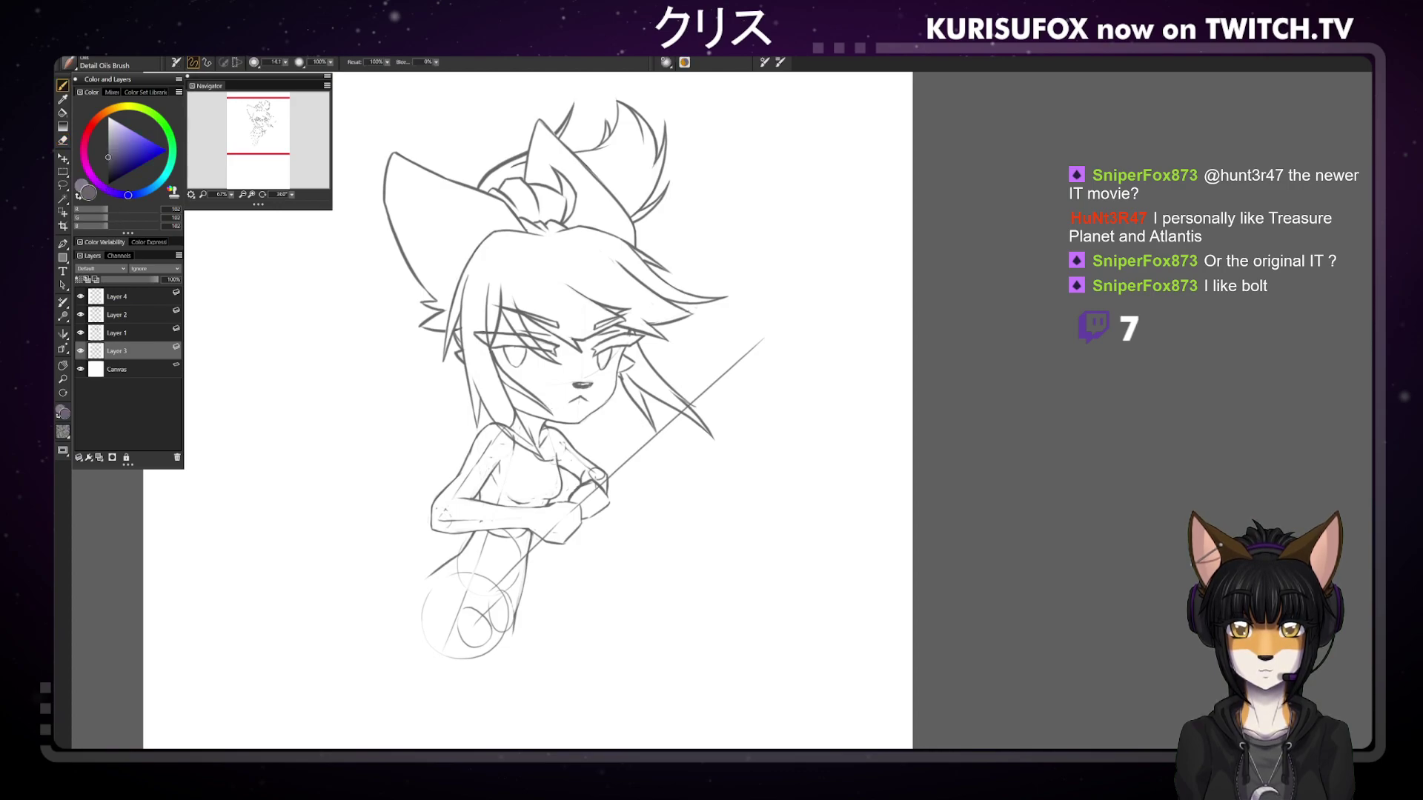
pyautogui.moveTo(553, 443); pyautogui.dragTo(558, 464)
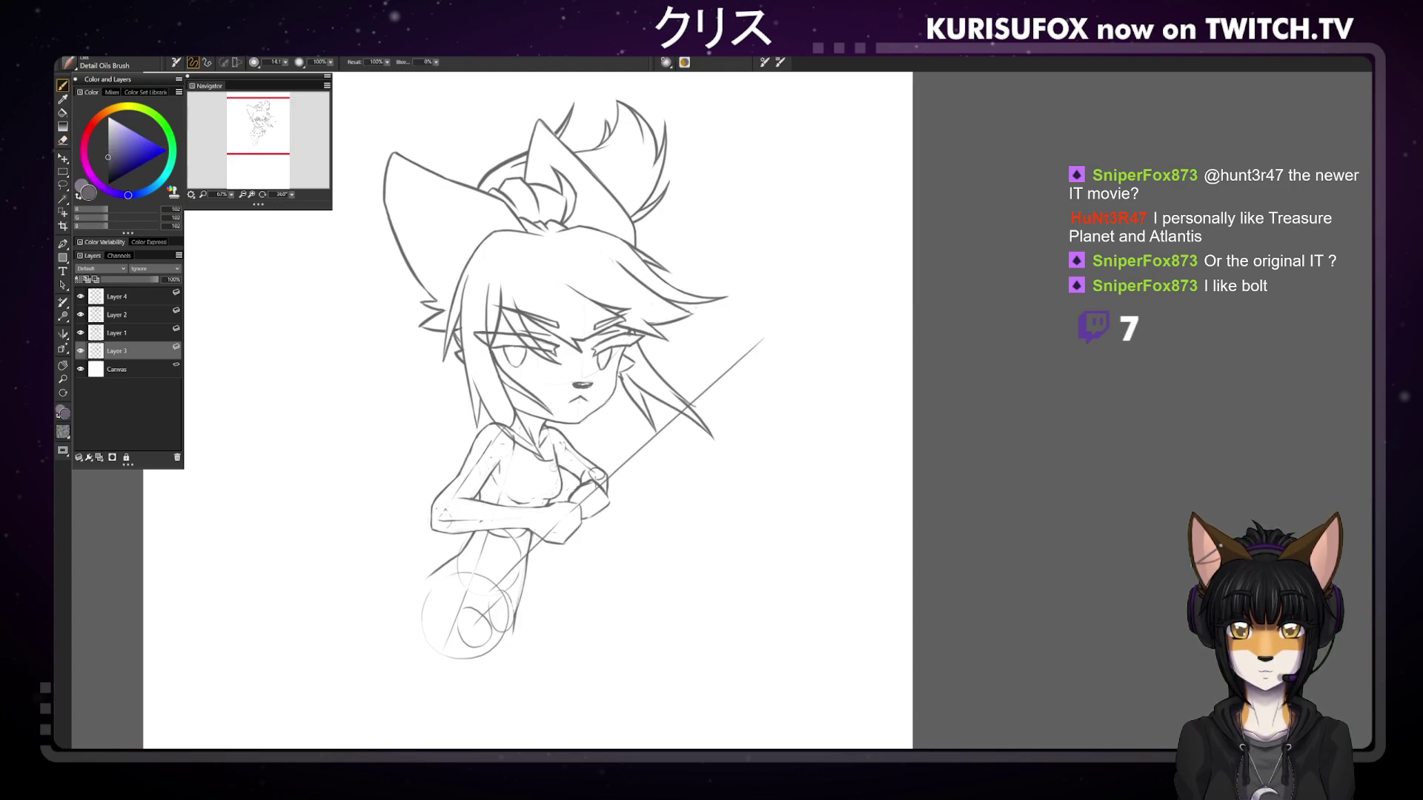
pyautogui.press('n')
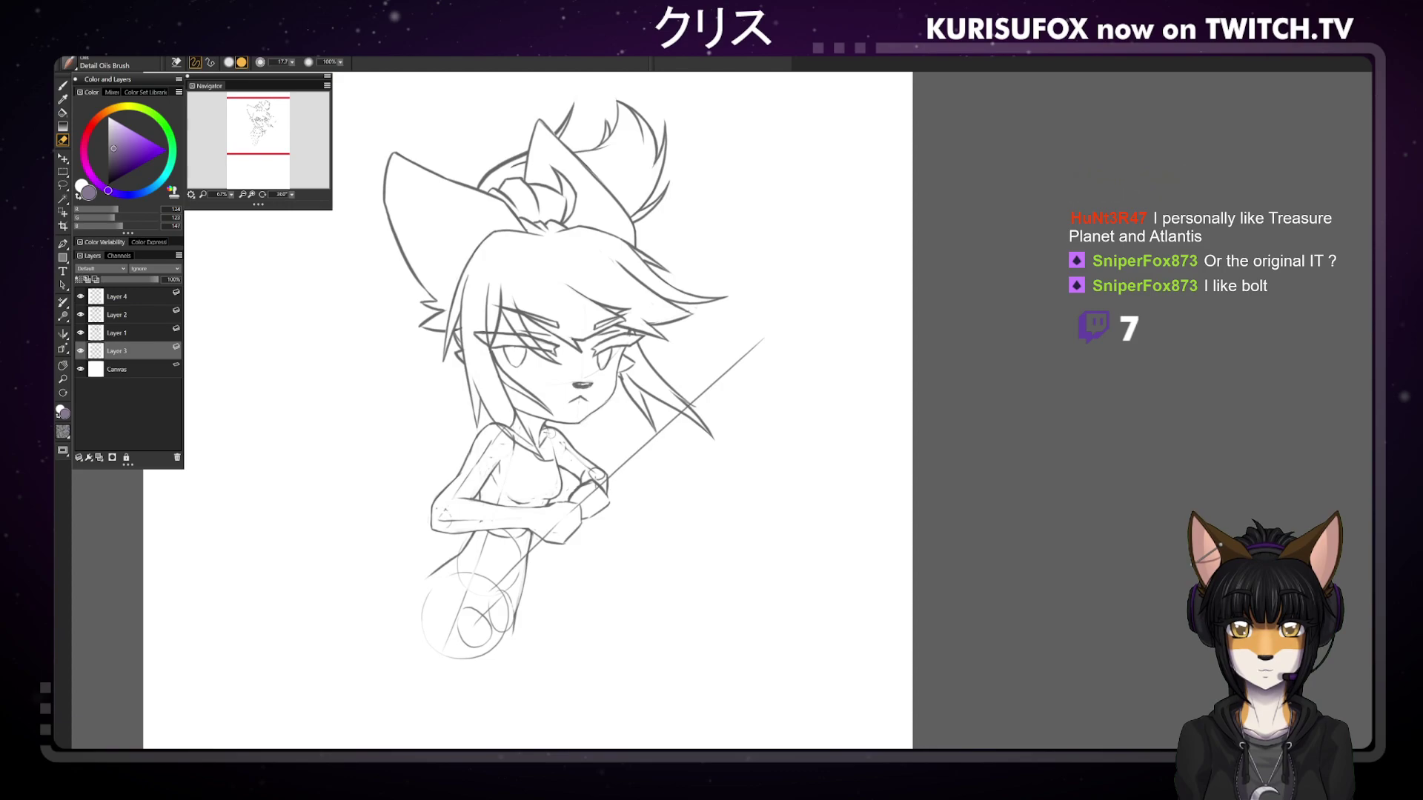
pyautogui.hotkey('ctrl', '-')
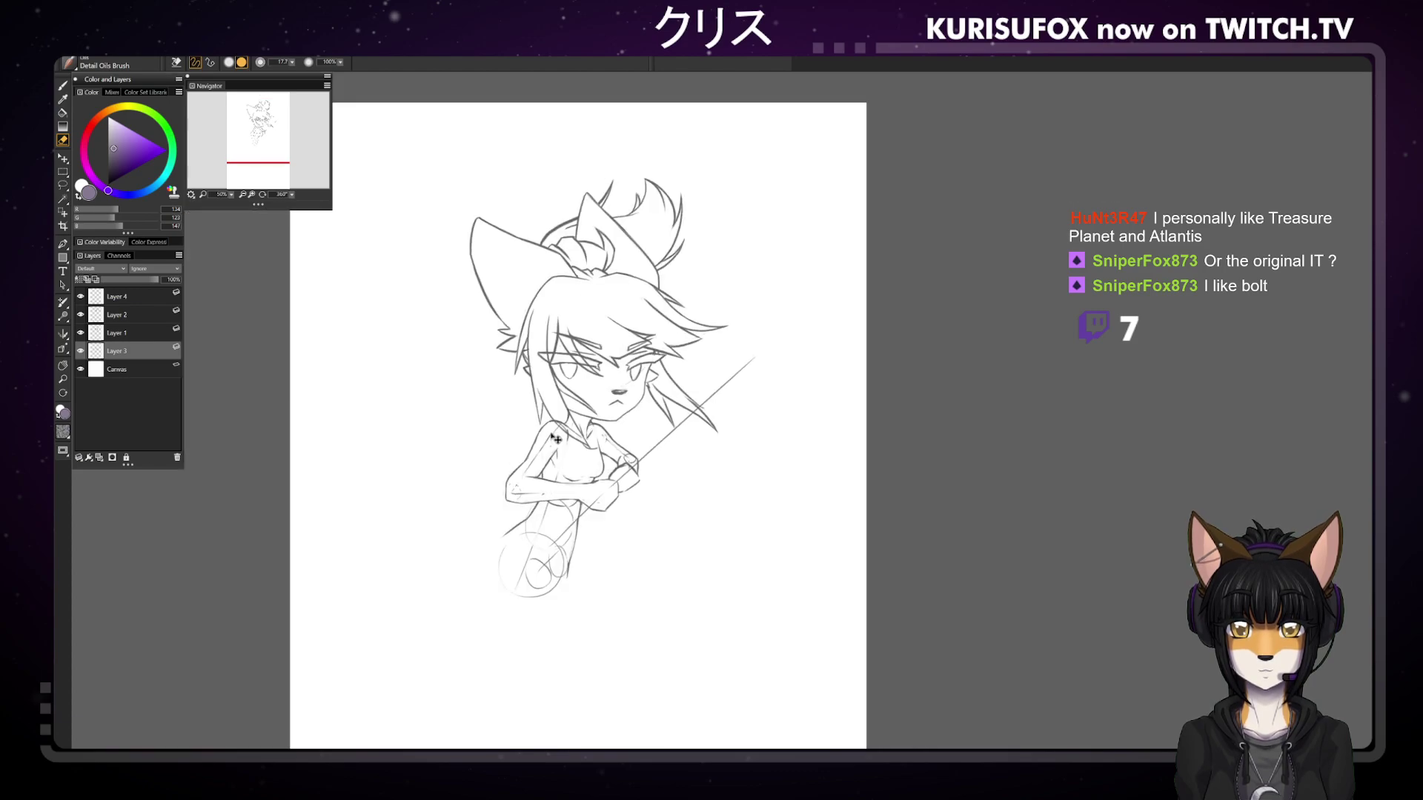
pyautogui.press('b')
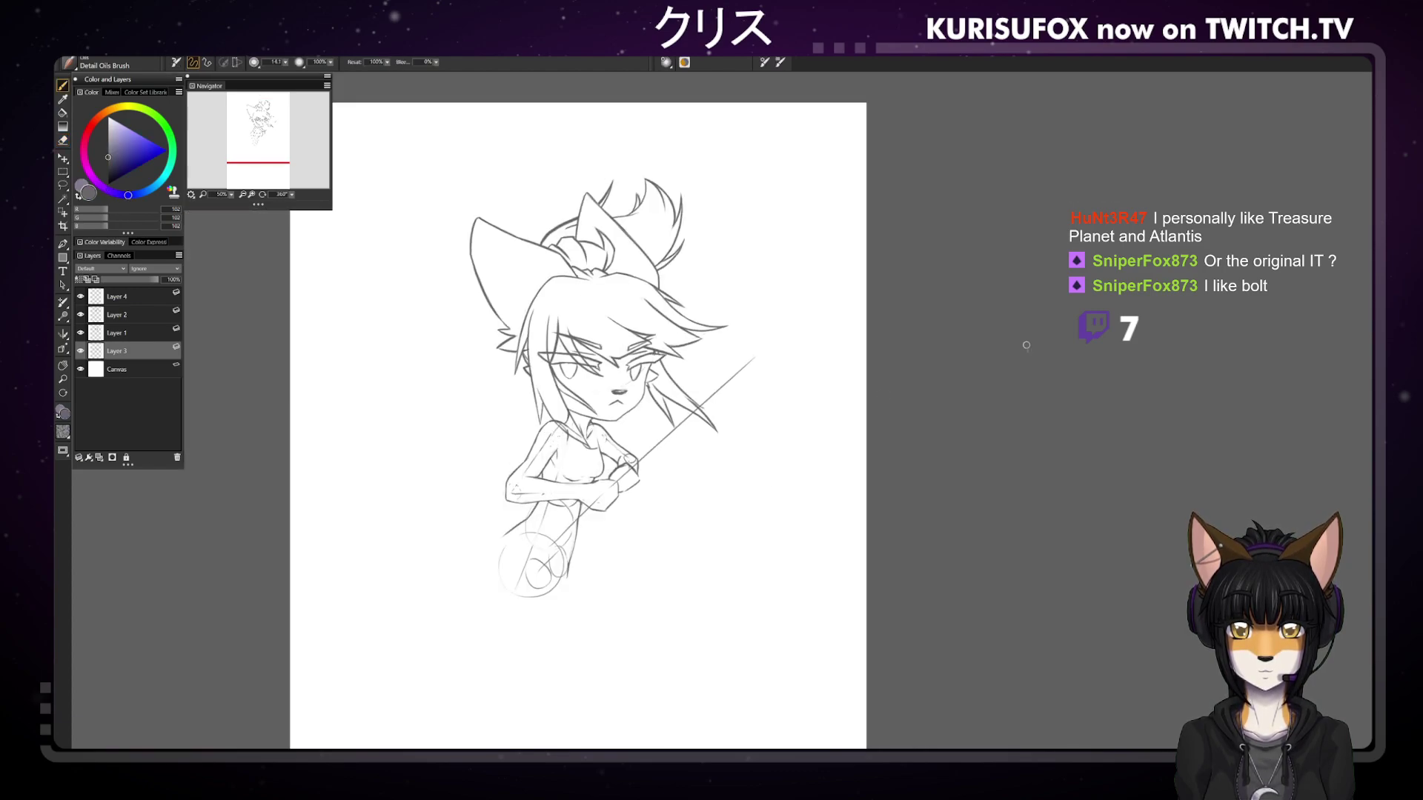
# Sketch the standing leg's guides below the hip circle: a thigh line, a small knee circle and a shin line
pyautogui.hotkey('ctrl', '-')
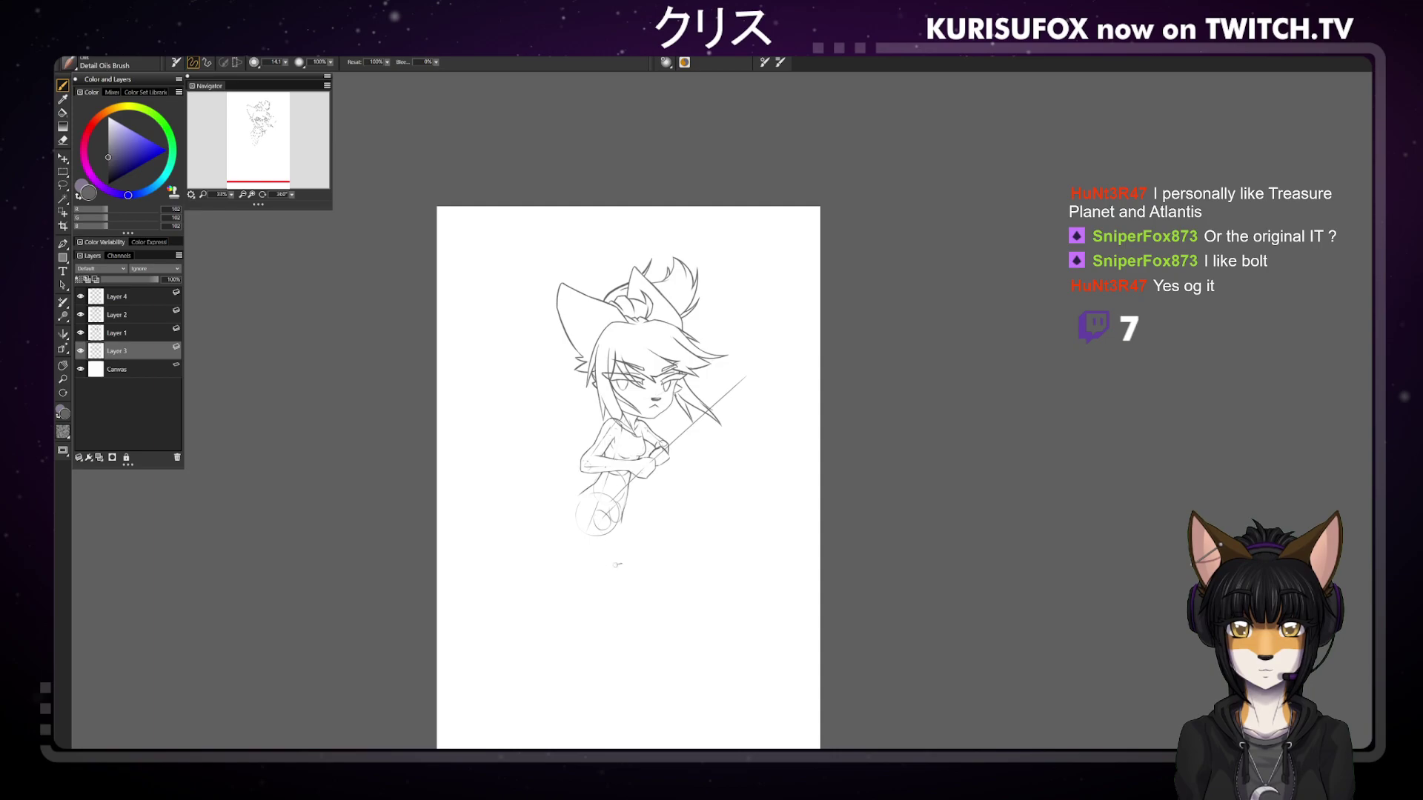
pyautogui.moveTo(617, 594); pyautogui.dragTo(601, 528)
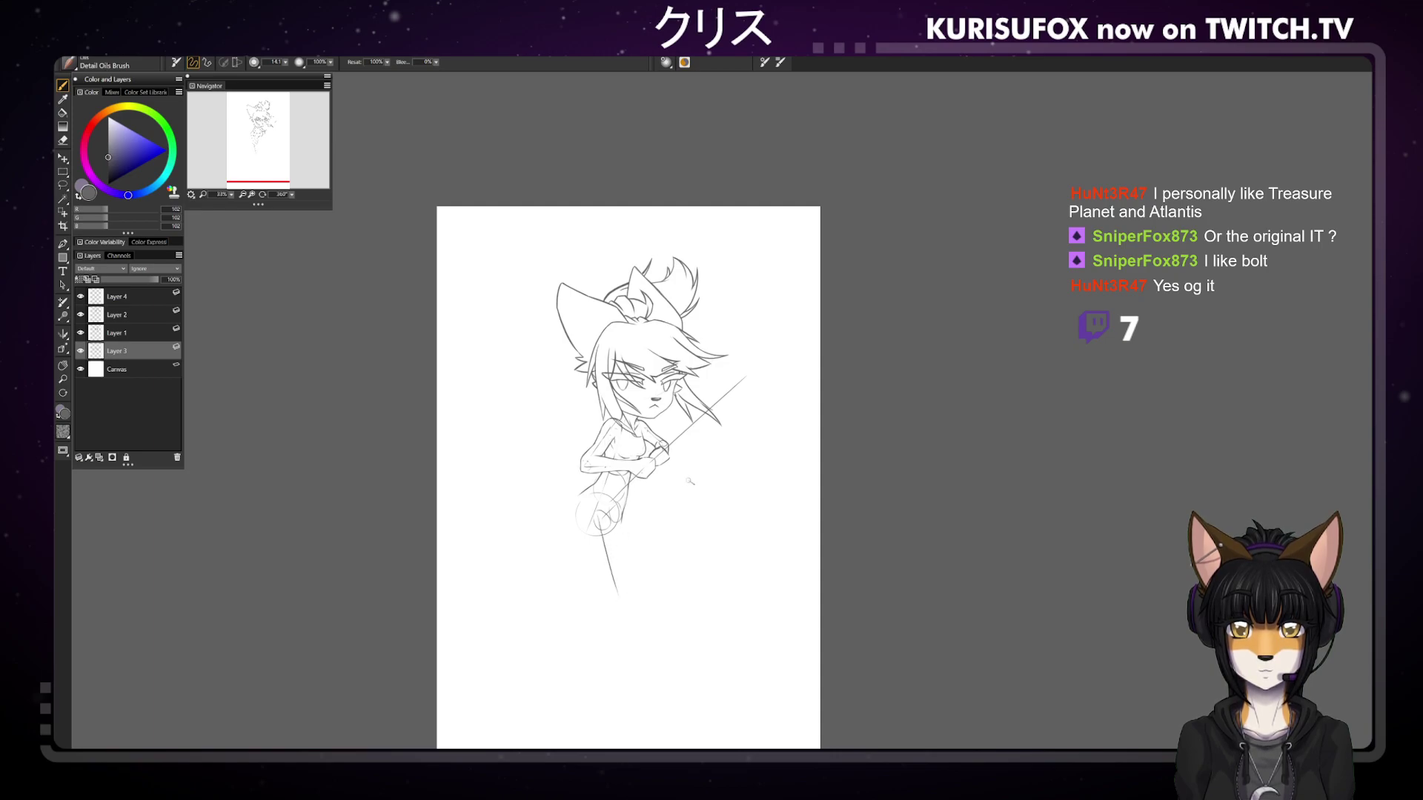
pyautogui.hotkey('ctrl', 'z')
pyautogui.moveTo(604, 517)
pyautogui.mouseDown()
pyautogui.moveTo(625, 600)
pyautogui.moveTo(612, 658)
pyautogui.mouseUp()
pyautogui.hotkey('ctrl', 'z')
pyautogui.moveTo(621, 601); pyautogui.dragTo(609, 680)
pyautogui.hotkey('ctrl', 'z')
pyautogui.moveTo(623, 595); pyautogui.dragTo(615, 648)
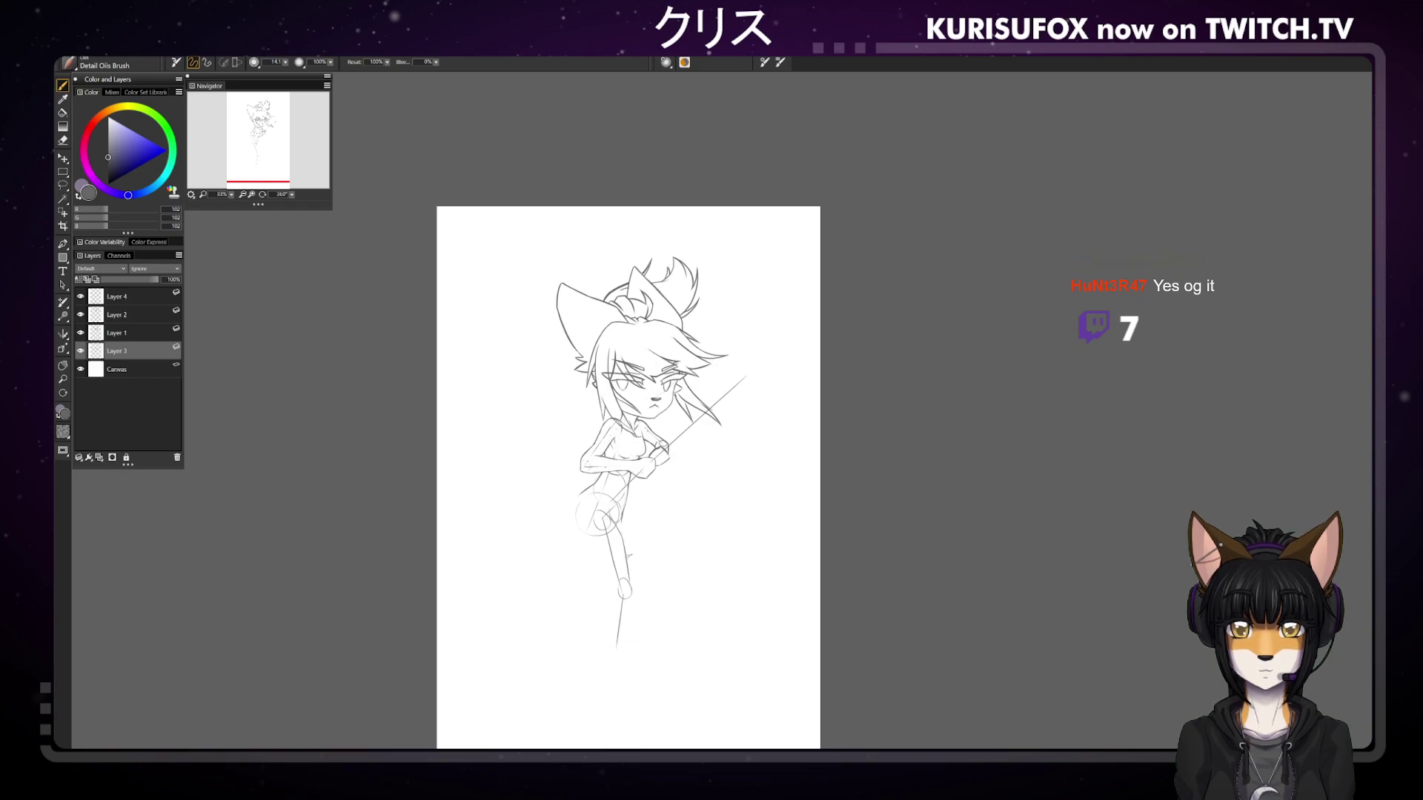
# Draw the front contour of the standing leg from the hip over the knee and down the shin
pyautogui.moveTo(609, 517); pyautogui.dragTo(629, 583)
pyautogui.hotkey('ctrl', 'z')
pyautogui.moveTo(609, 516); pyautogui.dragTo(630, 580)
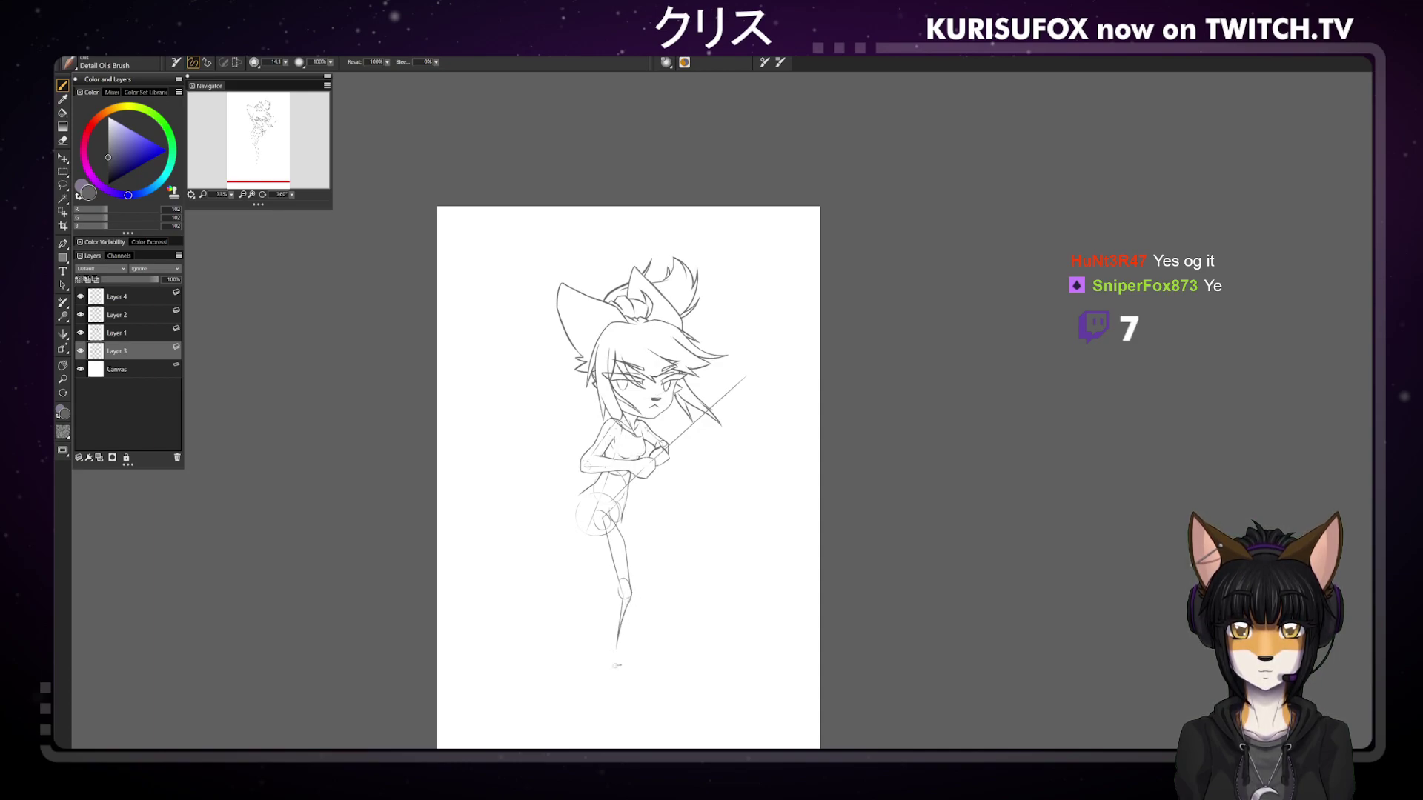
pyautogui.moveTo(627, 609); pyautogui.dragTo(620, 650)
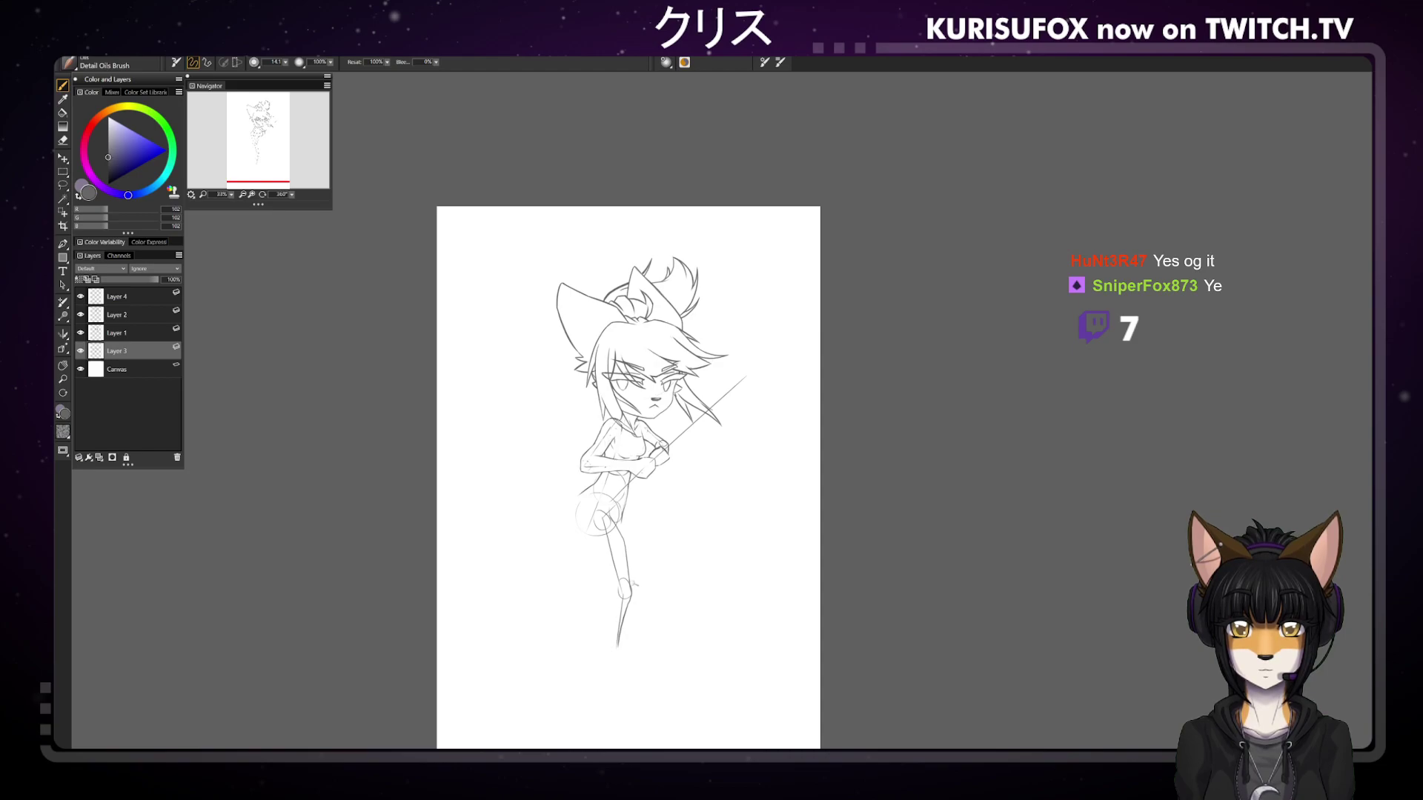
# Draw the back contour of the standing leg's thigh from the hip circle down to behind the knee
pyautogui.moveTo(587, 531); pyautogui.dragTo(615, 597)
pyautogui.hotkey('ctrl', 'z')
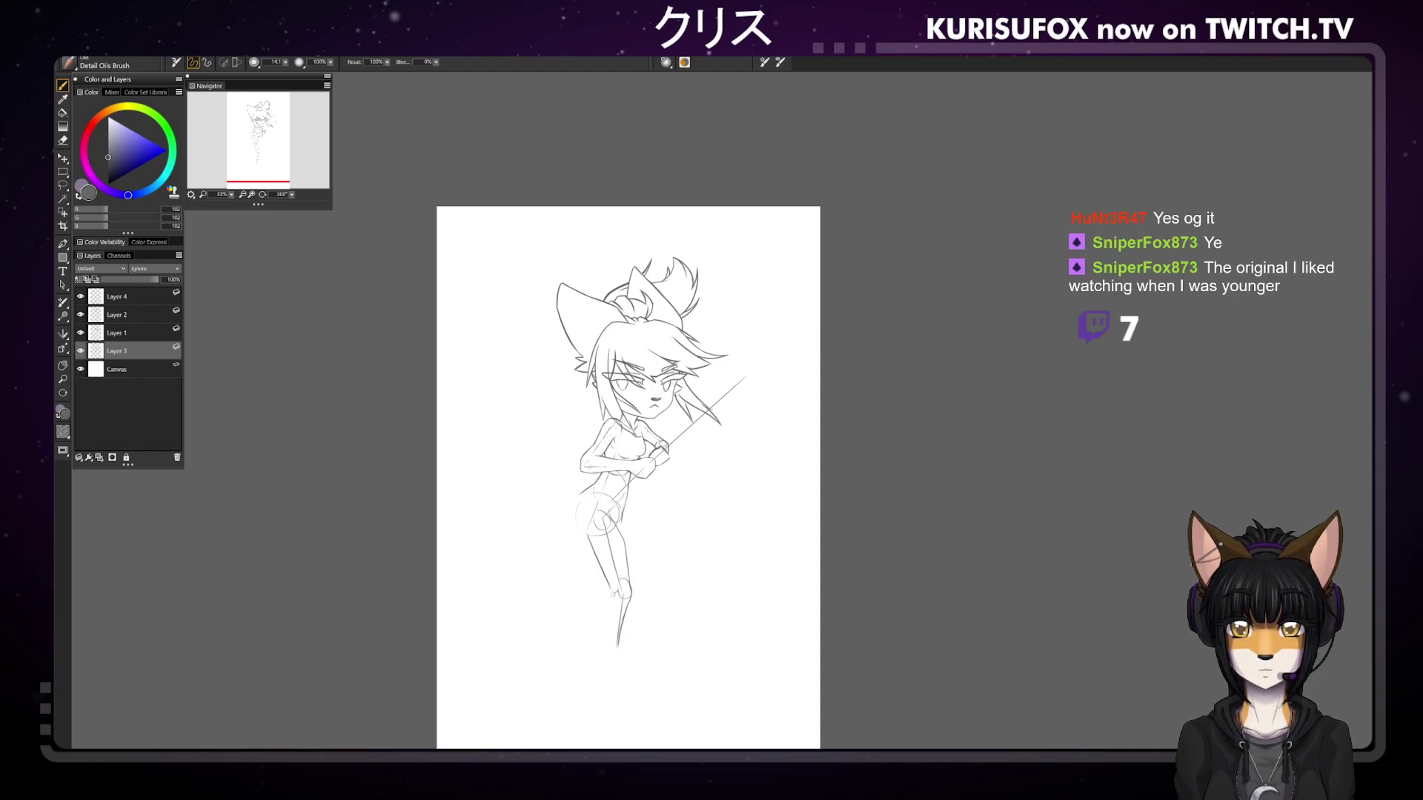
pyautogui.hotkey('ctrl', 'z')
pyautogui.moveTo(584, 531); pyautogui.dragTo(608, 595)
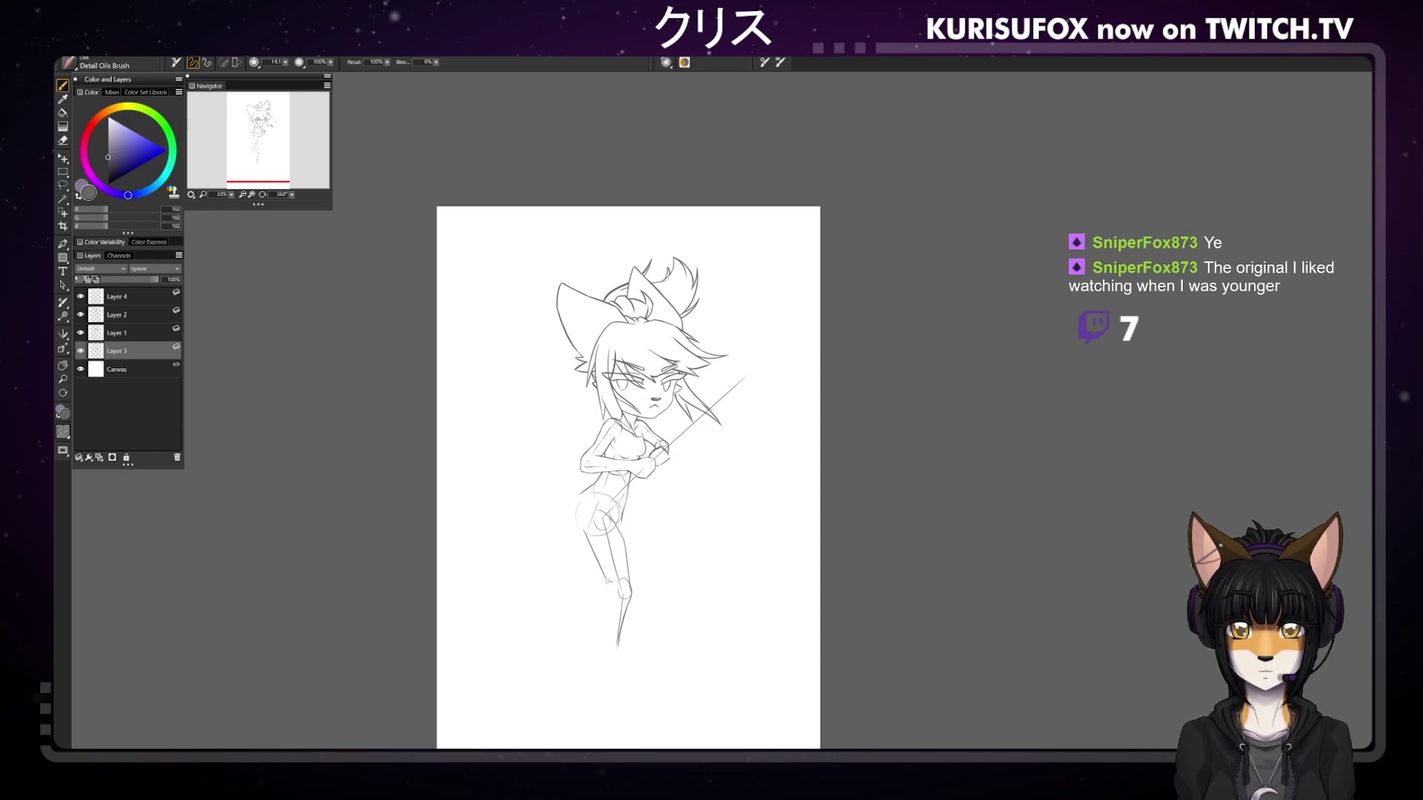
pyautogui.moveTo(608, 583); pyautogui.dragTo(603, 596)
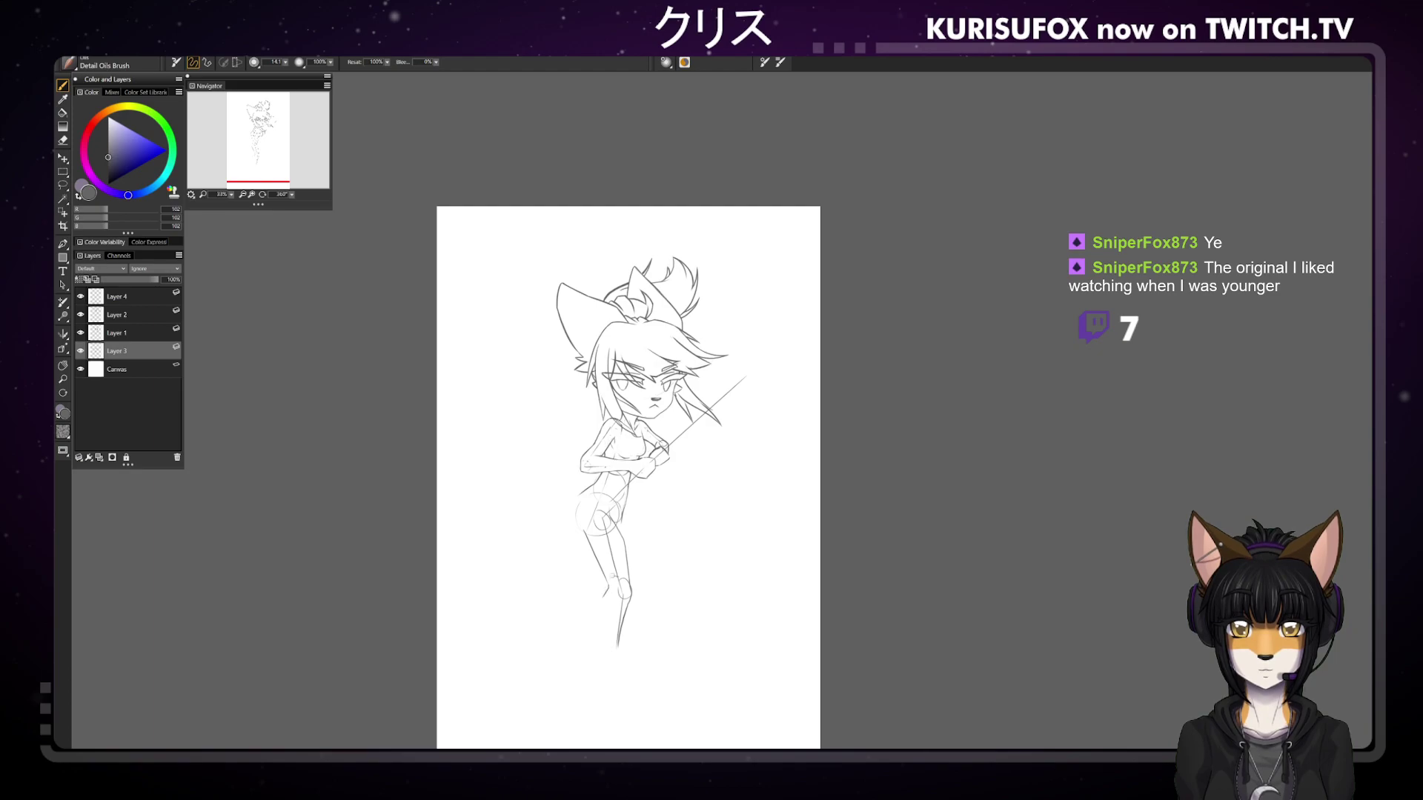
# Draw the calf line from behind the standing knee straight down to the ankle, retrying until its angle fits
pyautogui.moveTo(604, 602); pyautogui.dragTo(610, 647)
pyautogui.hotkey('ctrl', 'z')
pyautogui.moveTo(604, 596); pyautogui.dragTo(612, 650)
pyautogui.hotkey('ctrl', 'z')
pyautogui.moveTo(604, 595); pyautogui.dragTo(608, 647)
pyautogui.hotkey('ctrl', 'z')
pyautogui.moveTo(604, 596); pyautogui.dragTo(604, 651)
pyautogui.hotkey('ctrl', 'z')
pyautogui.moveTo(603, 595); pyautogui.dragTo(605, 651)
pyautogui.hotkey('ctrl', 'z')
pyautogui.moveTo(604, 595); pyautogui.dragTo(604, 650)
pyautogui.hotkey('ctrl', 'z')
pyautogui.moveTo(604, 595); pyautogui.dragTo(606, 646)
pyautogui.hotkey('ctrl', 'z')
pyautogui.moveTo(604, 595); pyautogui.dragTo(606, 653)
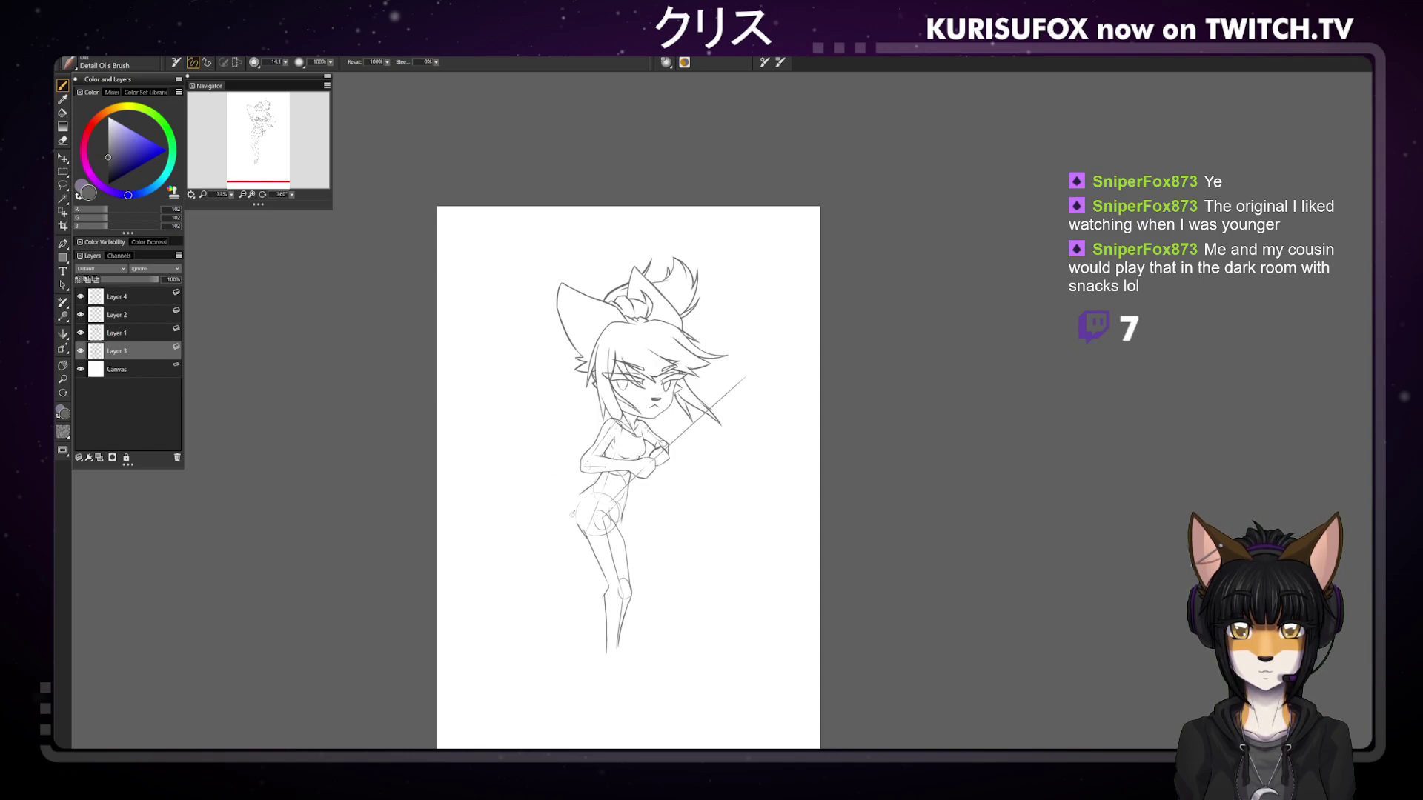
# Try a rounded contour for the back of the hip, connecting the waist to the thigh
pyautogui.moveTo(572, 507); pyautogui.dragTo(577, 526)
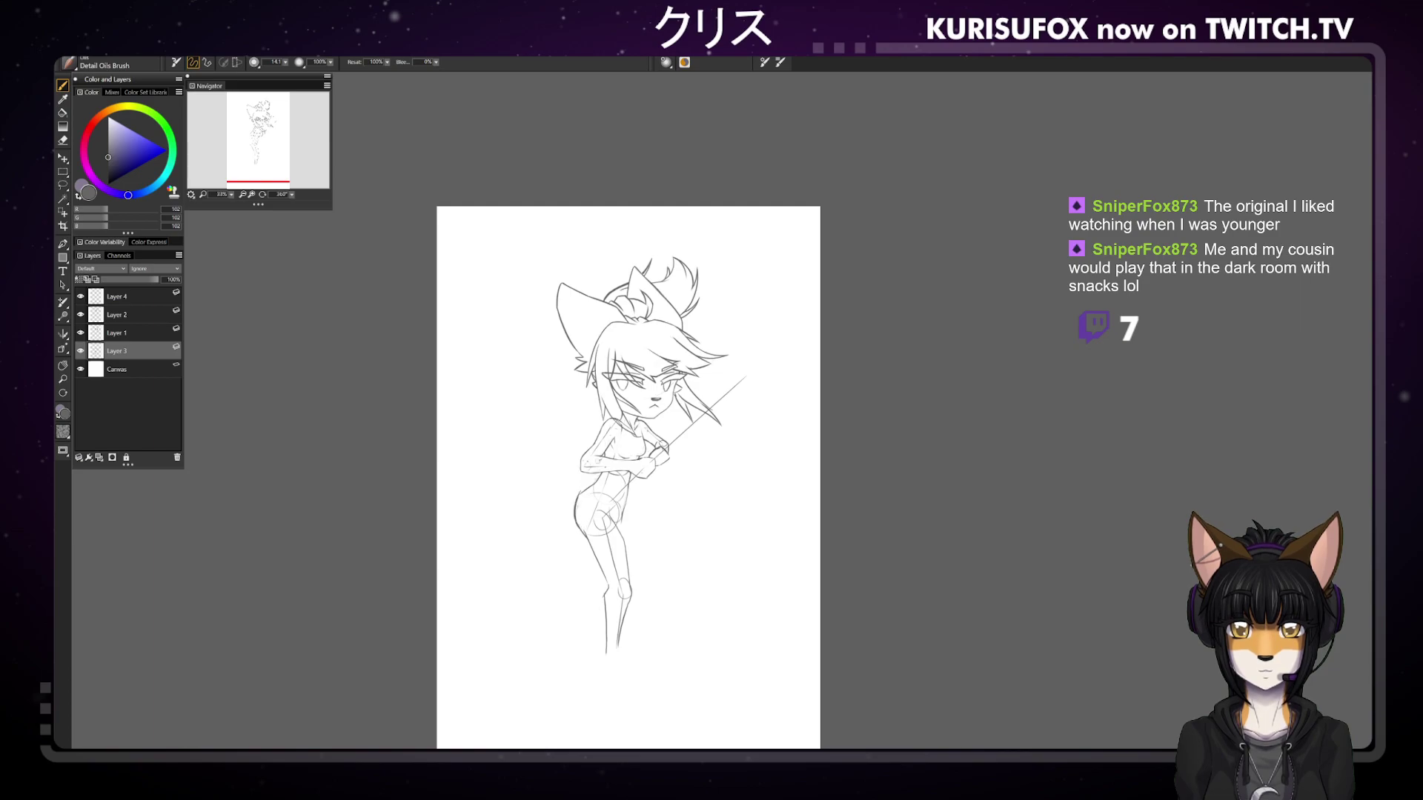
pyautogui.moveTo(586, 489); pyautogui.dragTo(578, 527)
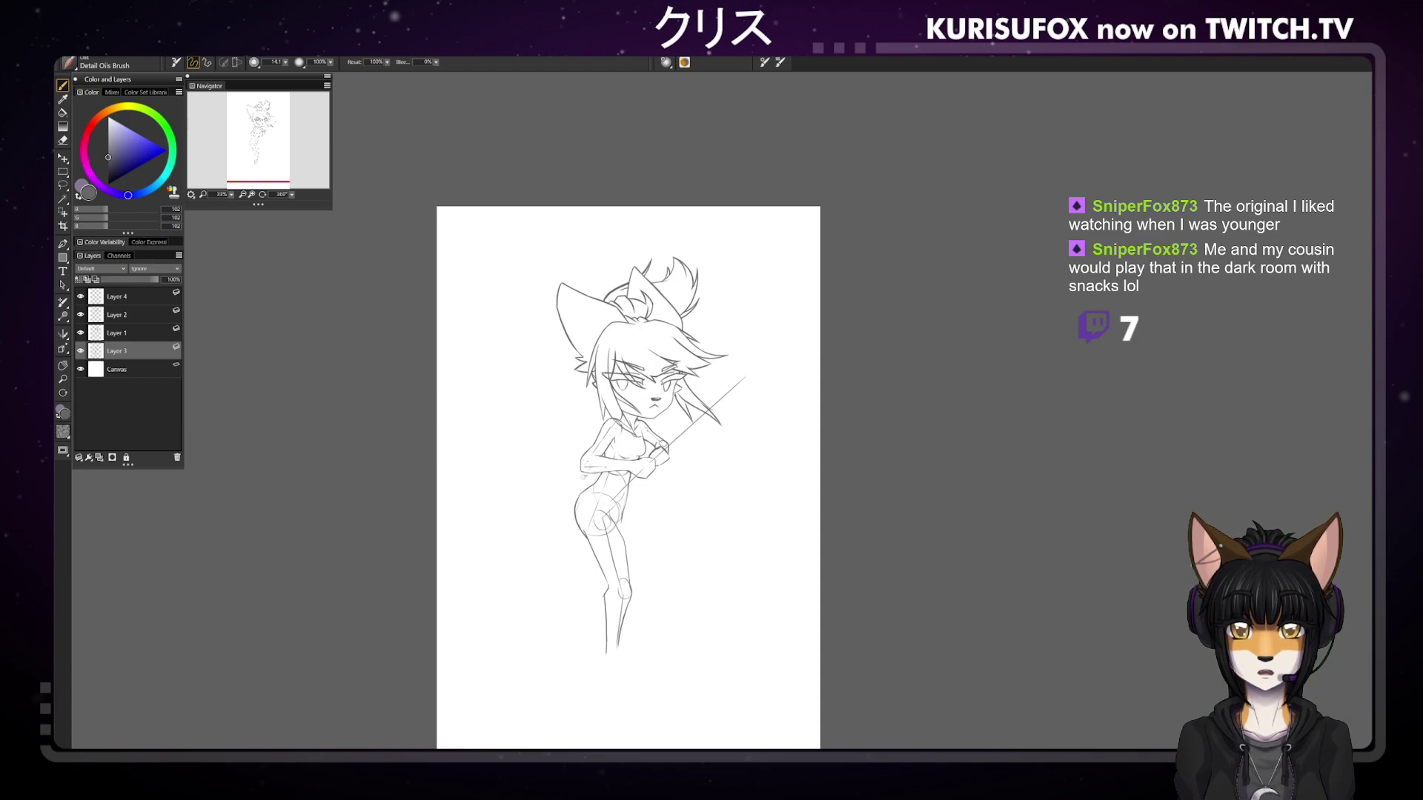
pyautogui.hotkey('ctrl', 'z')
pyautogui.moveTo(575, 502); pyautogui.dragTo(586, 537)
pyautogui.hotkey('ctrl', 'z')
pyautogui.hotkey('ctrl', 'z')
pyautogui.hotkey('ctrl', 'z')
pyautogui.hotkey('ctrl', '=')
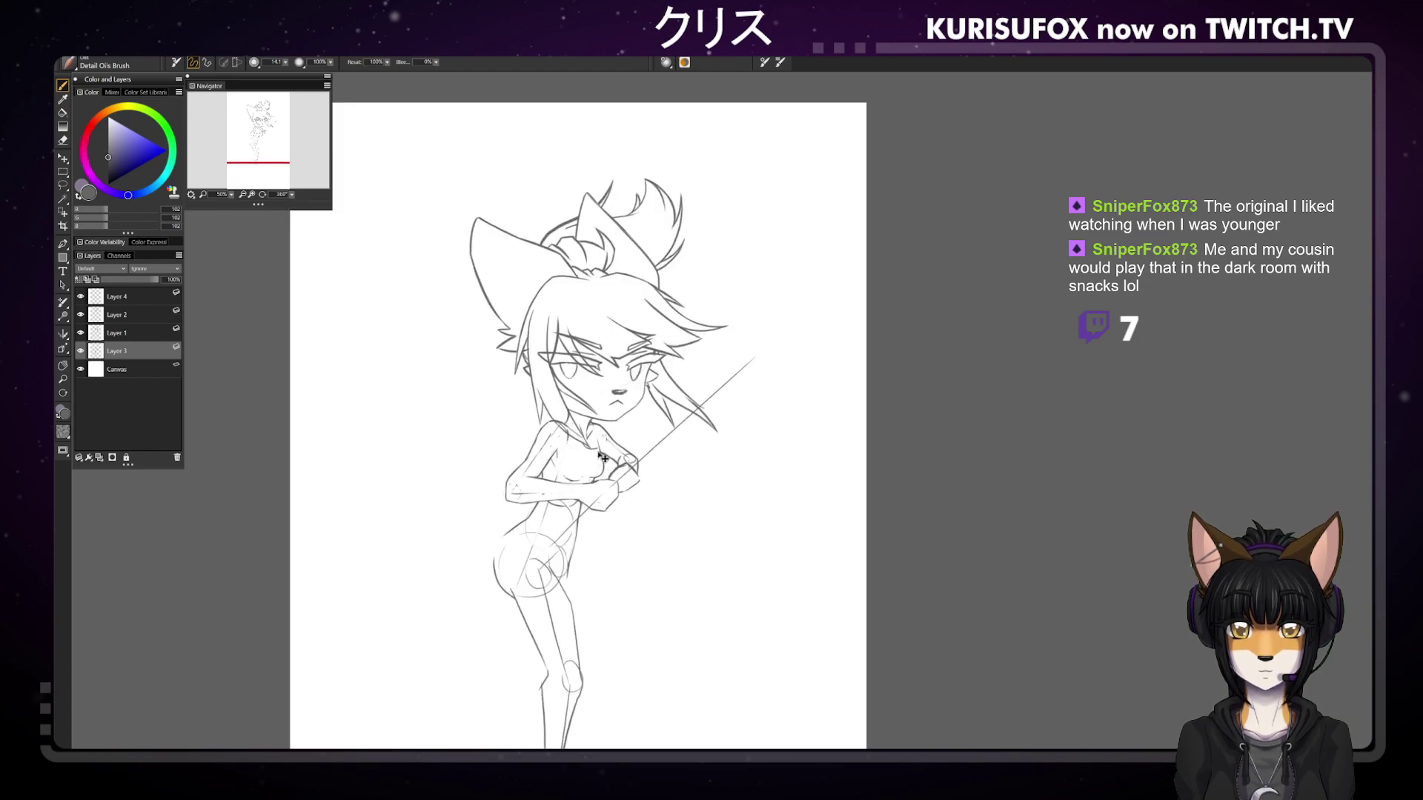
# Redraw the back of the hip as a fuller curve outside the hip circle, join it to the waist and clean up the overlap
pyautogui.moveTo(495, 562); pyautogui.dragTo(511, 595)
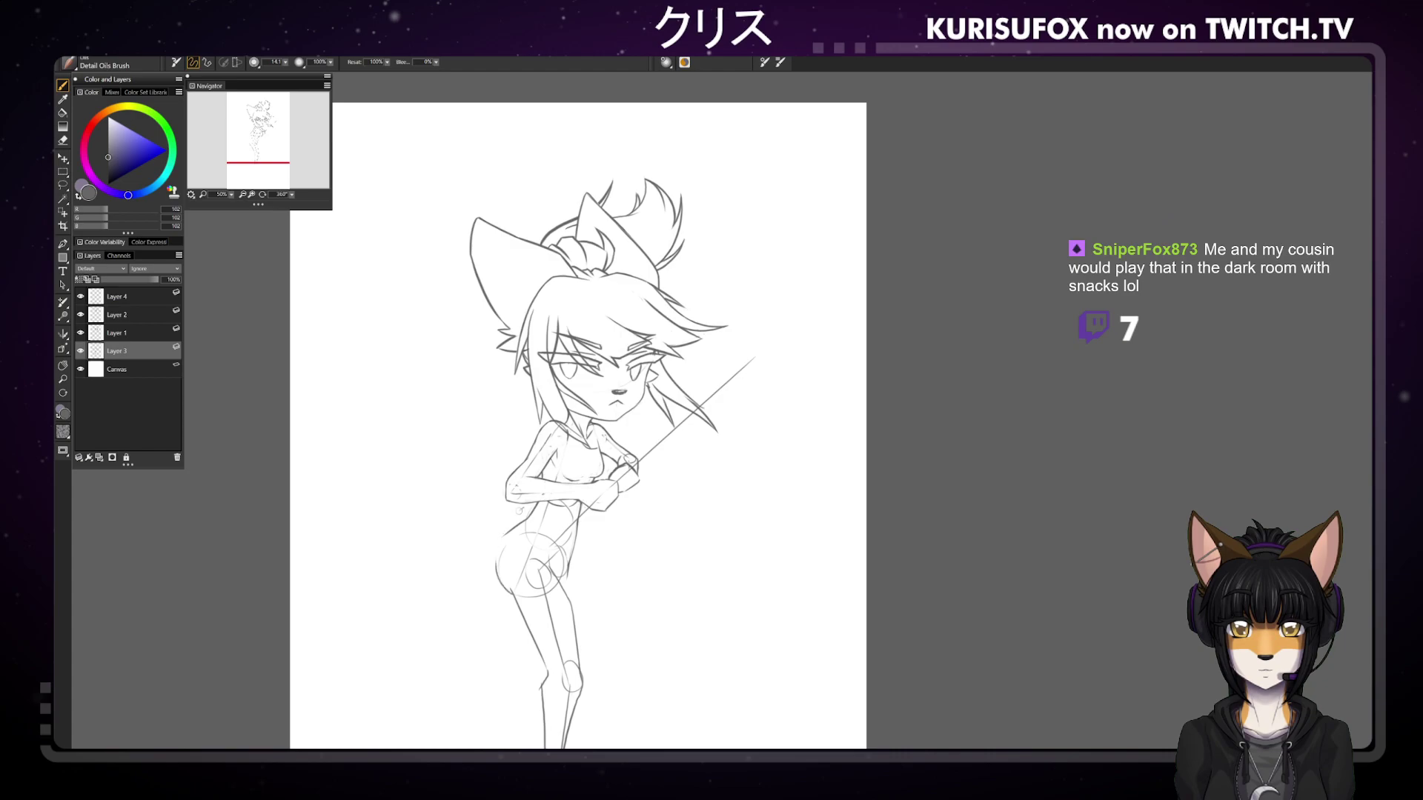
pyautogui.moveTo(504, 537)
pyautogui.mouseDown()
pyautogui.moveTo(492, 578)
pyautogui.moveTo(498, 542)
pyautogui.mouseUp()
pyautogui.hotkey('ctrl', 'z')
pyautogui.hotkey('ctrl', 'z')
pyautogui.hotkey('ctrl', 'z')
pyautogui.hotkey('ctrl', 'z')
pyautogui.hotkey('ctrl', 'z')
pyautogui.hotkey('ctrl', 'z')
pyautogui.hotkey('ctrl', 'z')
pyautogui.hotkey('ctrl', 'z')
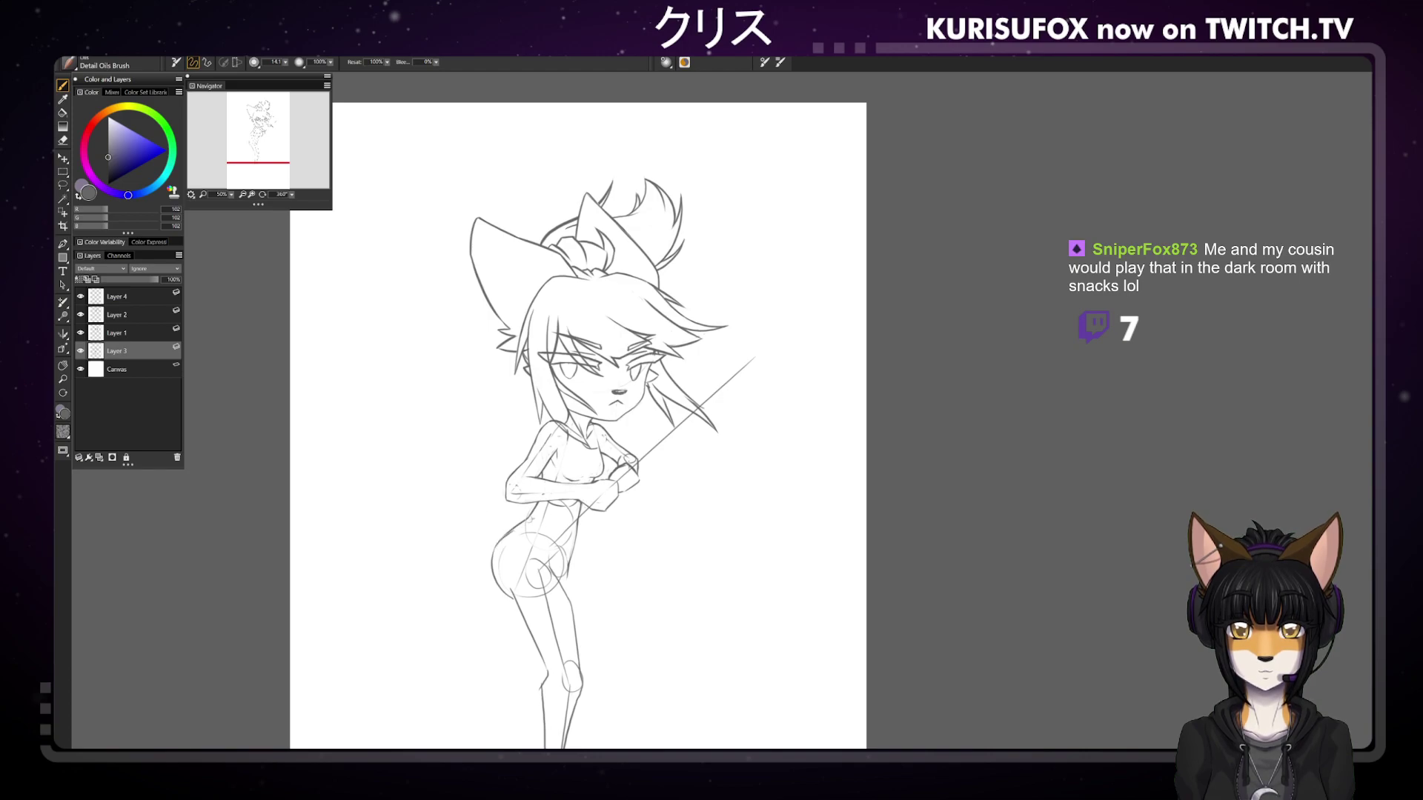
pyautogui.moveTo(495, 552); pyautogui.dragTo(530, 519)
pyautogui.press('e')
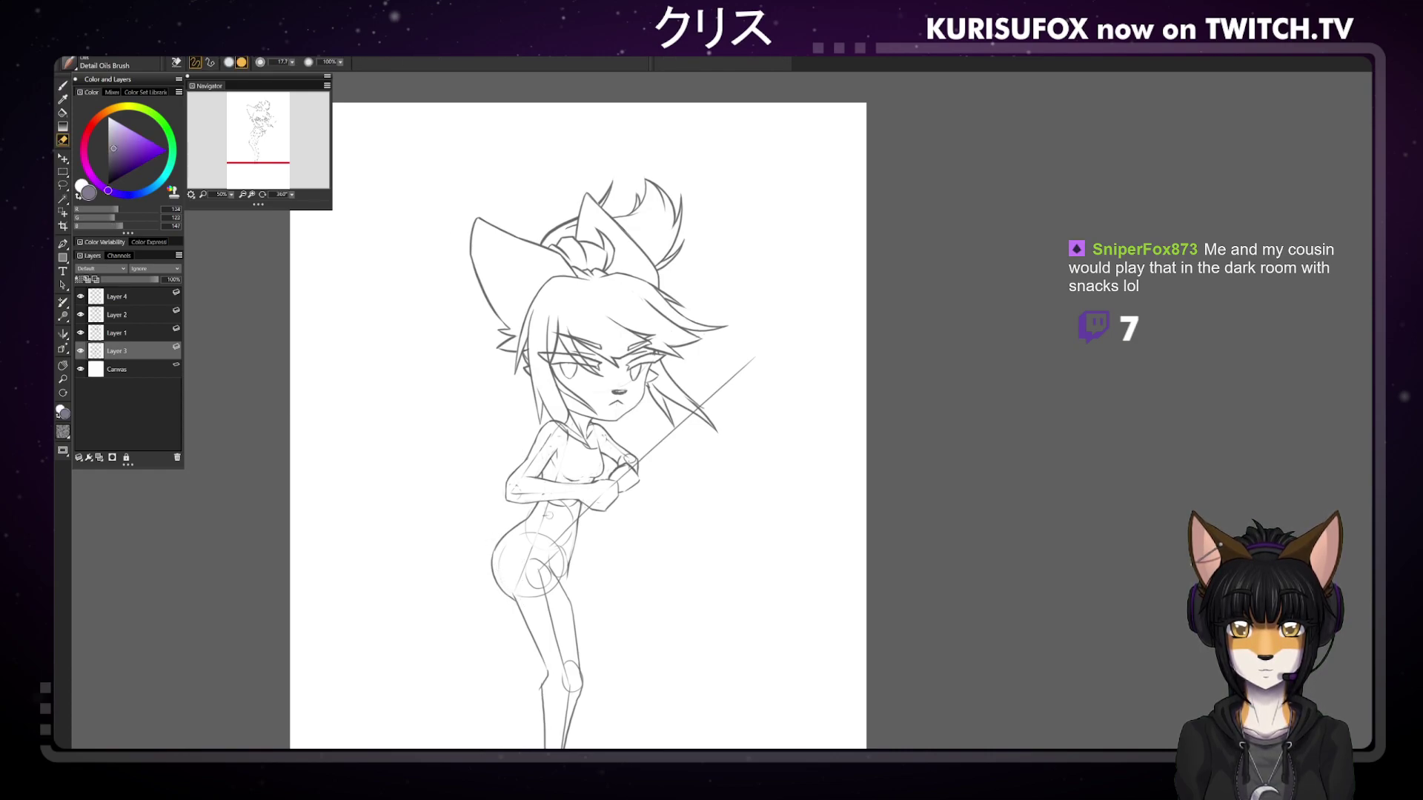
pyautogui.press('b')
# Sketch the raised leg's guides: a forward thigh line from the hip, a knee circle and a shin line down to the ankle
pyautogui.hotkey('ctrl', '-')
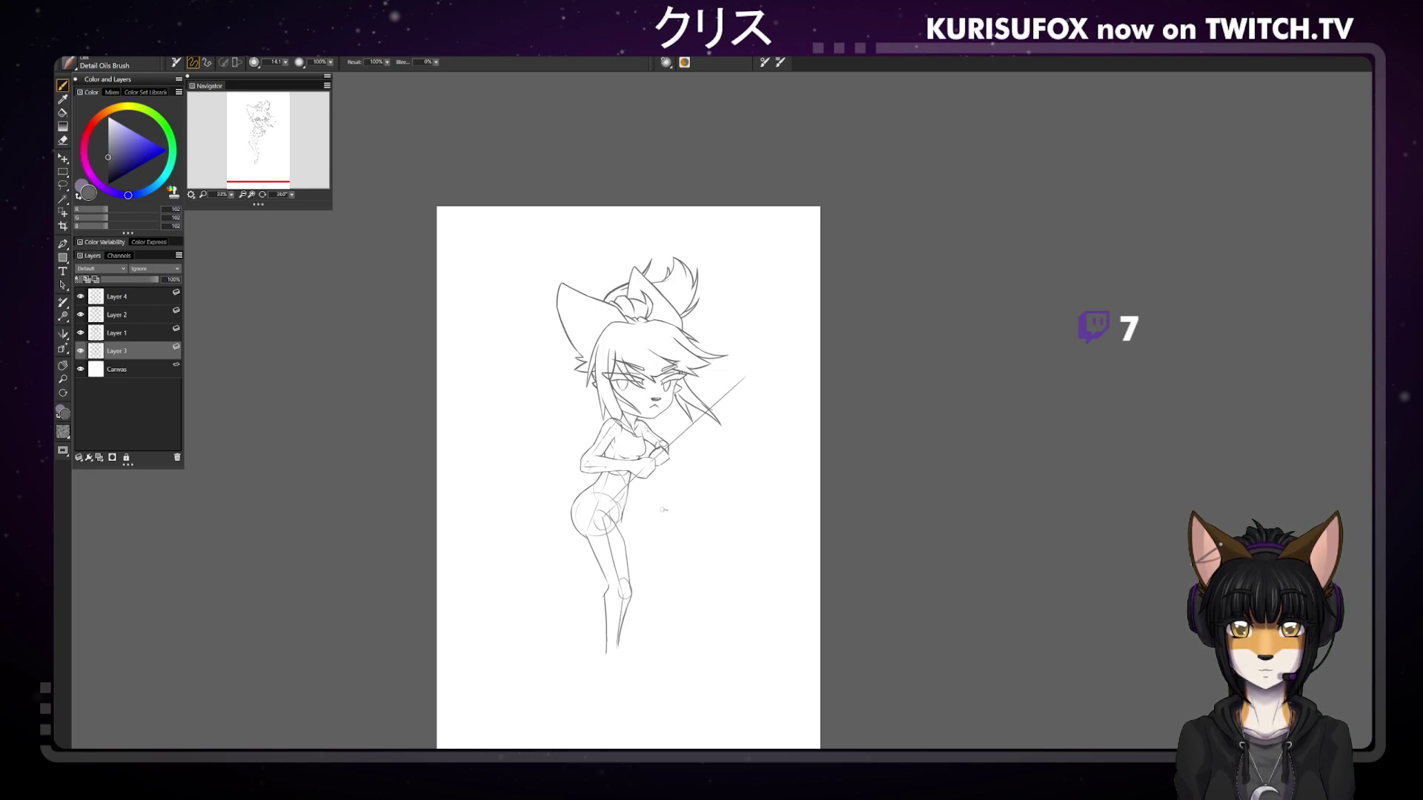
pyautogui.moveTo(601, 504)
pyautogui.mouseDown()
pyautogui.moveTo(674, 517)
pyautogui.moveTo(650, 578)
pyautogui.mouseUp()
pyautogui.hotkey('ctrl', 'z')
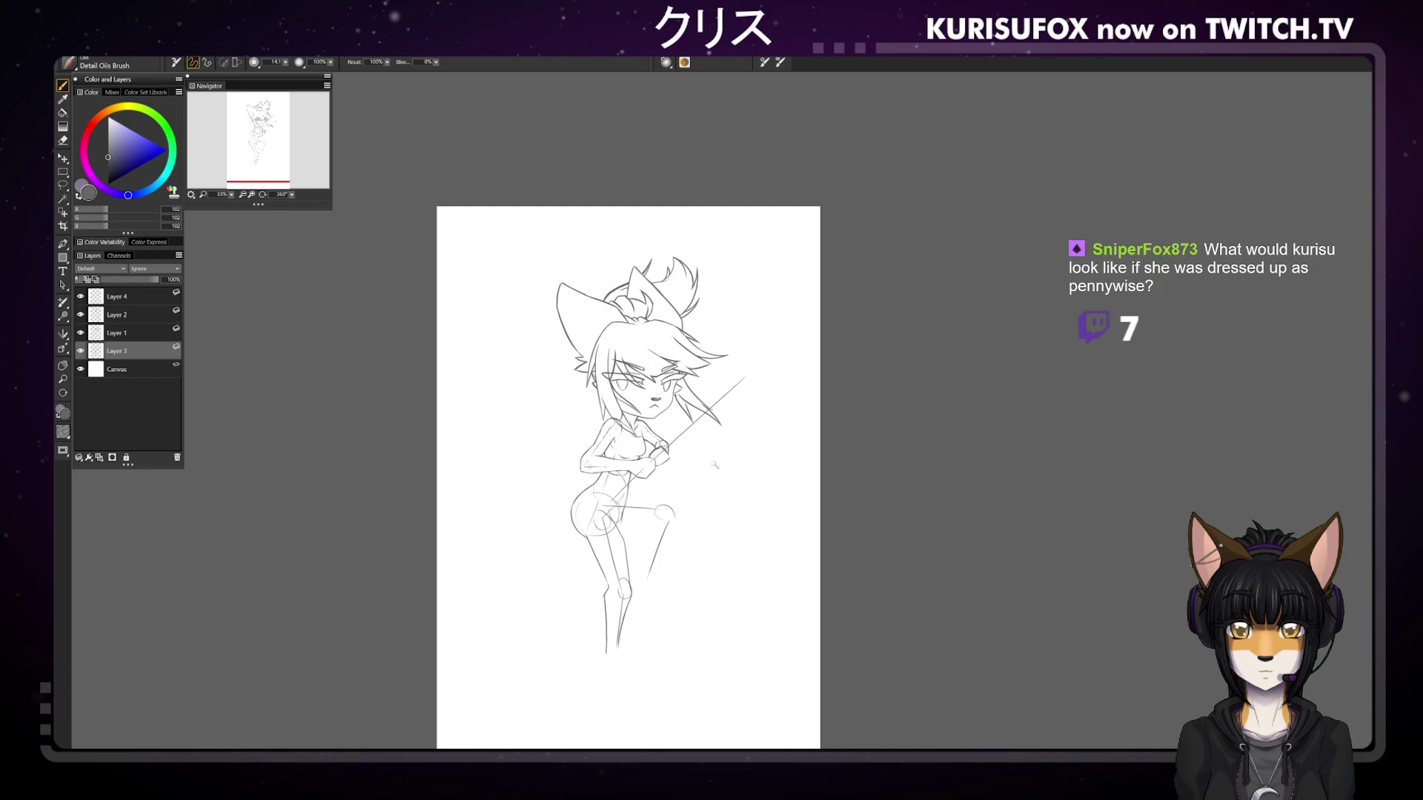
pyautogui.moveTo(646, 577); pyautogui.dragTo(651, 583)
pyautogui.hotkey('ctrl', 'z')
# Rework the raised leg's upper thigh line into a slight arch from the hip to the knee circle
pyautogui.moveTo(618, 505); pyautogui.dragTo(666, 506)
pyautogui.hotkey('ctrl', 'z')
pyautogui.hotkey('ctrl', 'z')
pyautogui.hotkey('ctrl', 'z')
pyautogui.hotkey('ctrl', 'z')
pyautogui.hotkey('ctrl', 'z')
pyautogui.hotkey('ctrl', 'z')
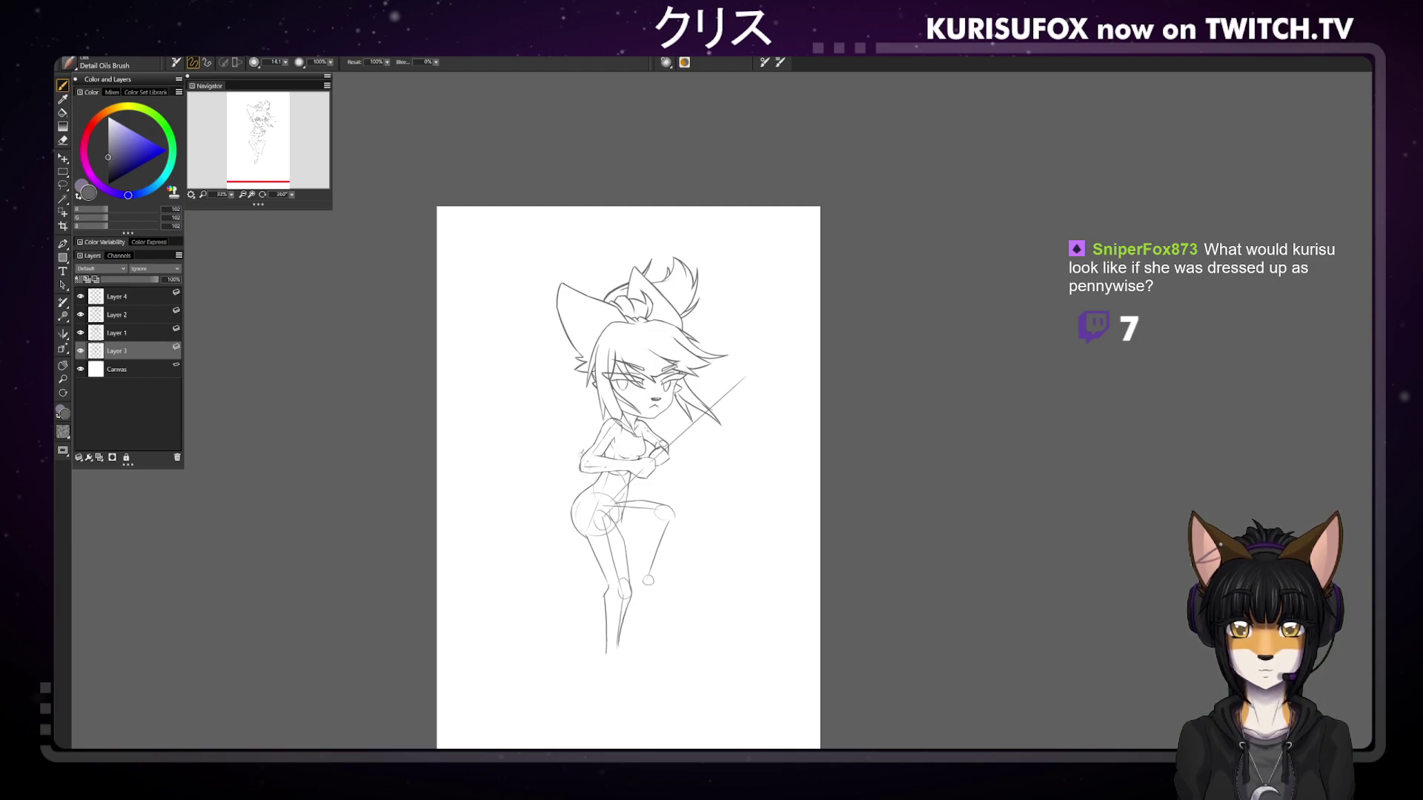
# Redraw the standing leg's rear thigh contour from the hip to the knee and erase the overlapping lines
pyautogui.press('e')
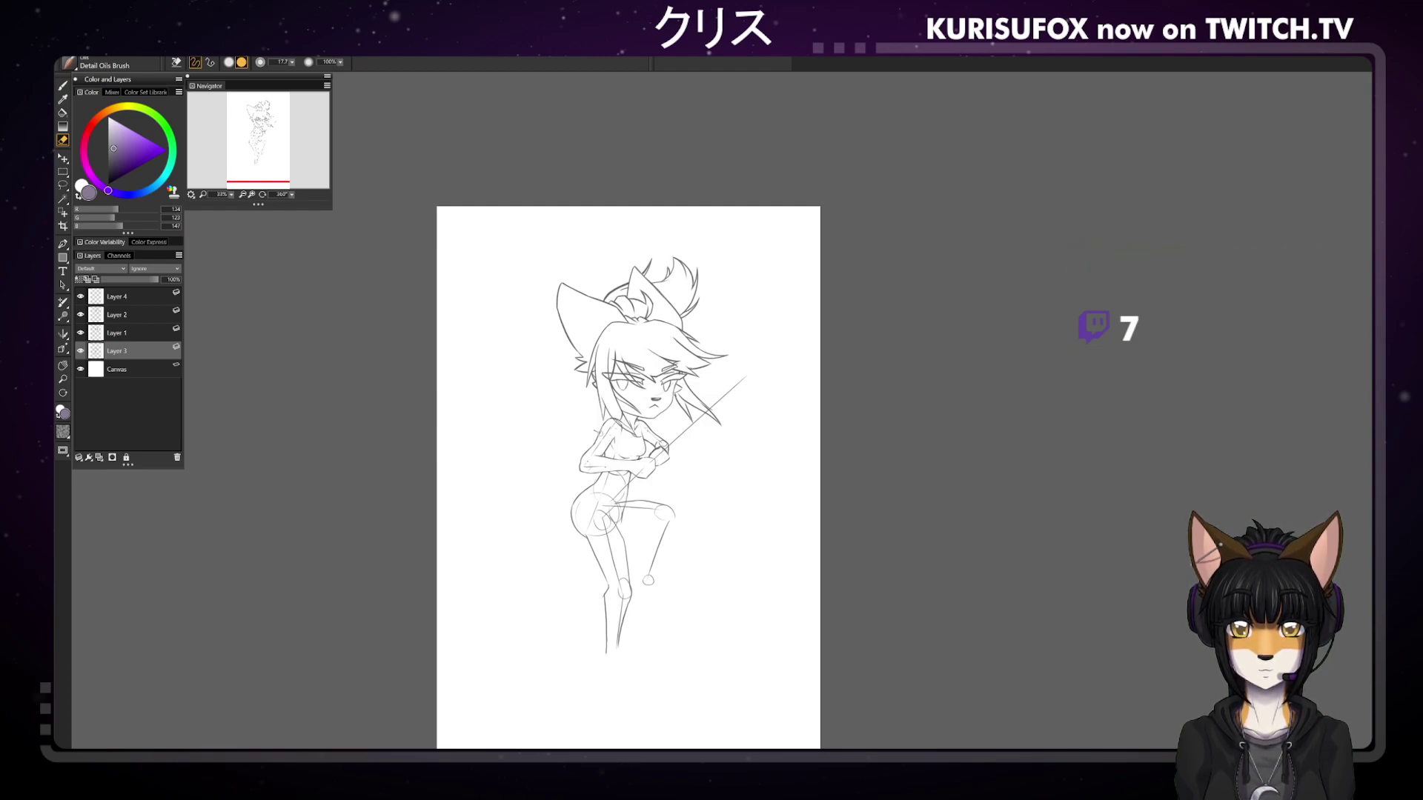
pyautogui.press('b')
pyautogui.moveTo(292, 194); pyautogui.dragTo(249, 140)
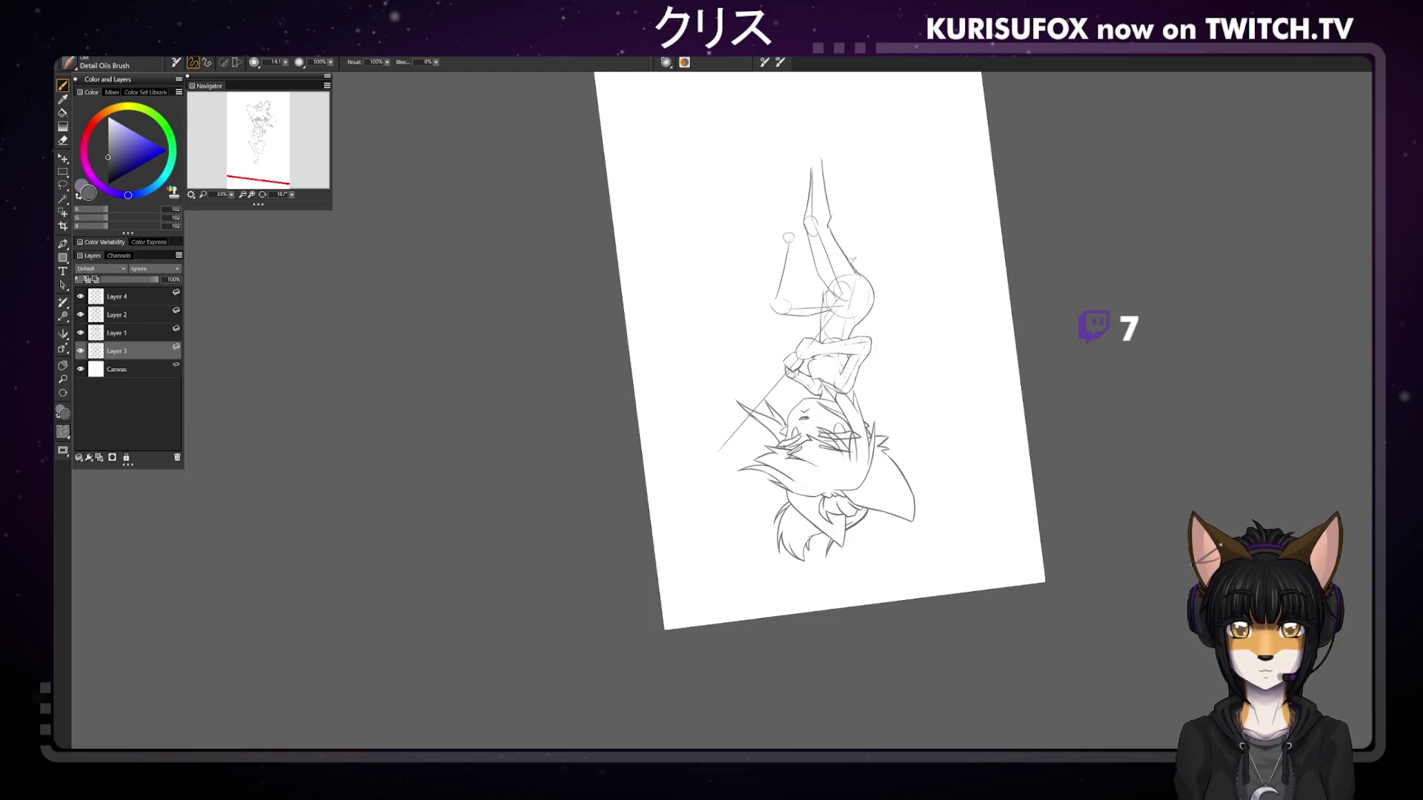
pyautogui.press('e')
pyautogui.moveTo(855, 271); pyautogui.dragTo(834, 228)
pyautogui.press('b')
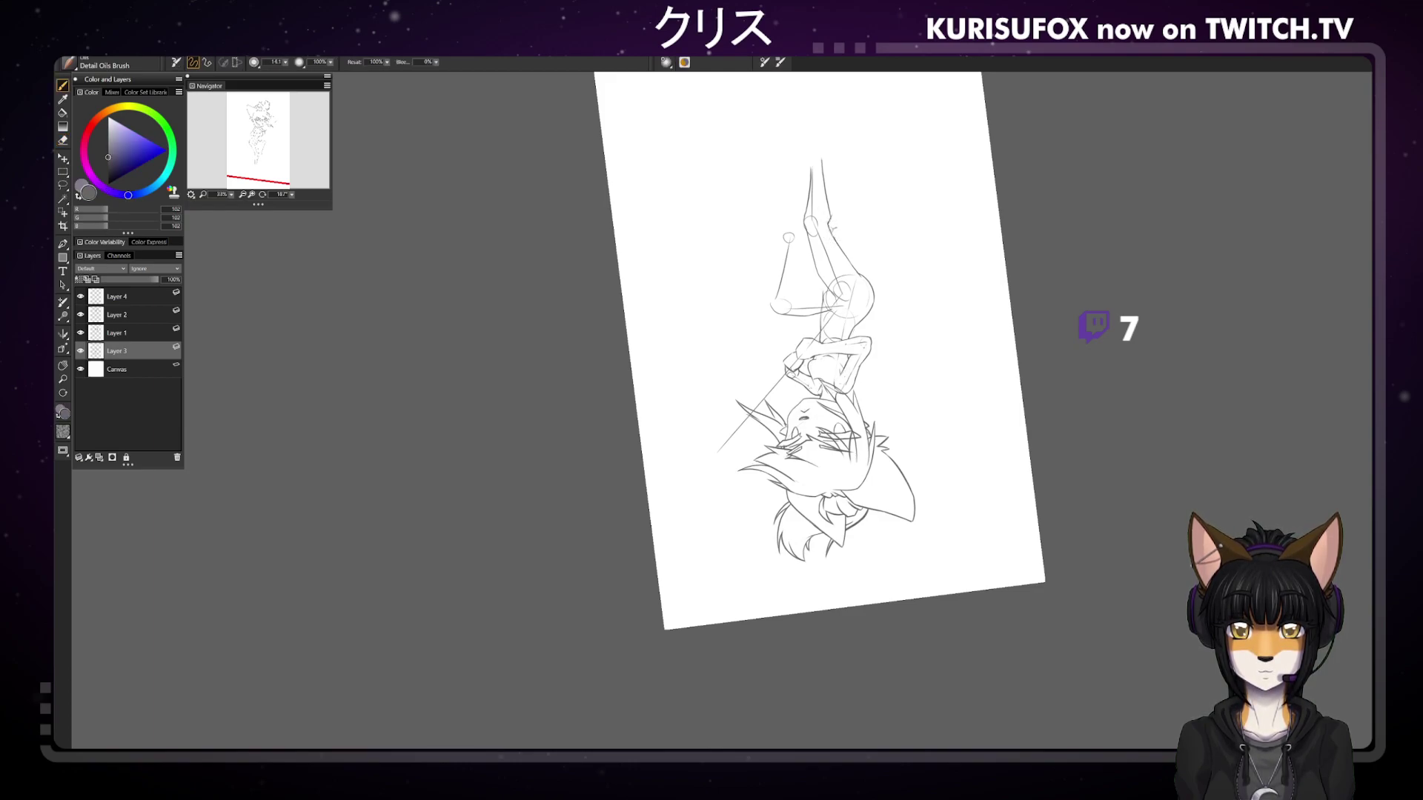
pyautogui.press('e')
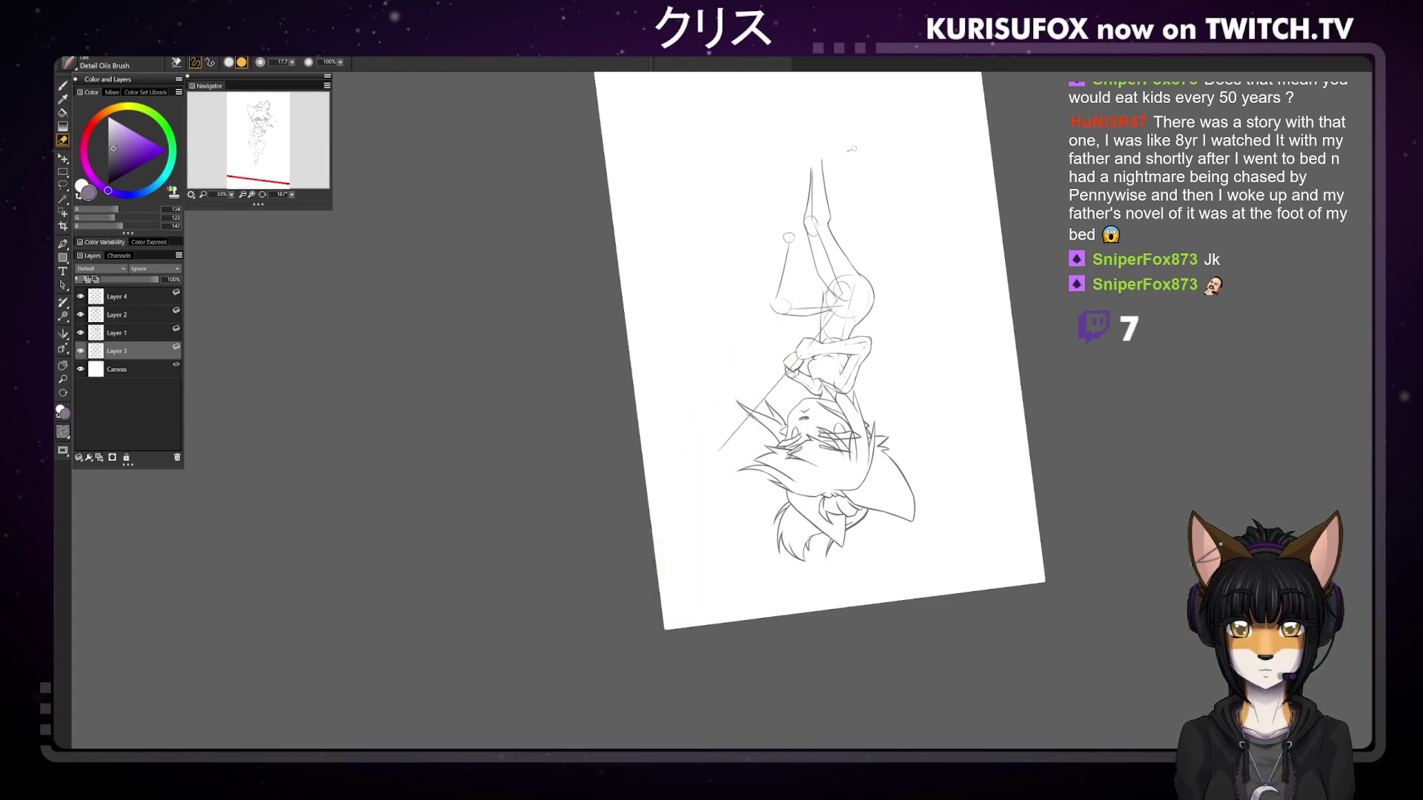
pyautogui.press('b')
# Sketch the raised leg's rounded knee and its shin and calf contours down to the ankle circle
pyautogui.moveTo(292, 196); pyautogui.dragTo(583, 194)
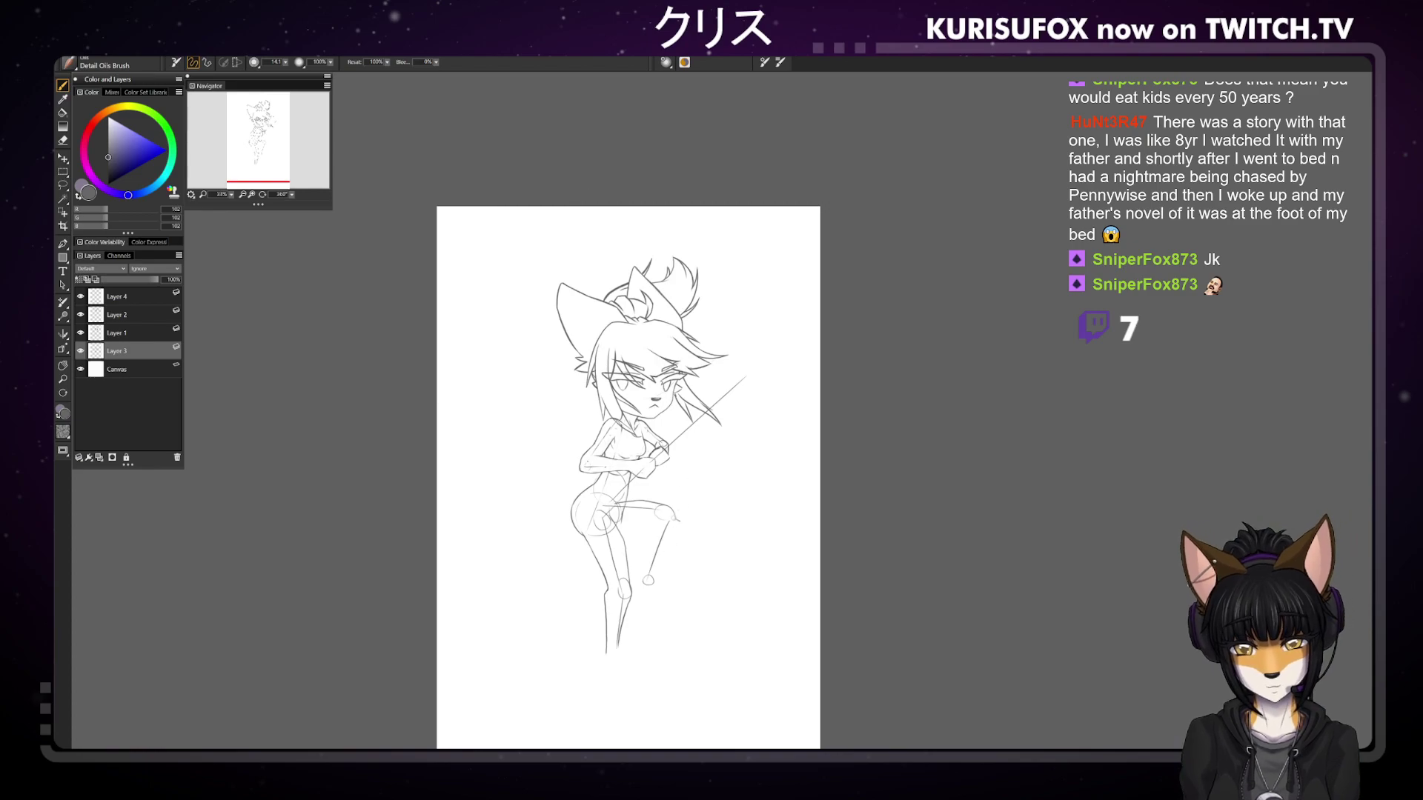
pyautogui.moveTo(675, 518)
pyautogui.mouseDown()
pyautogui.moveTo(659, 572)
pyautogui.moveTo(680, 521)
pyautogui.moveTo(651, 581)
pyautogui.mouseUp()
pyautogui.hotkey('ctrl', 'z')
pyautogui.hotkey('ctrl', 'z')
pyautogui.hotkey('ctrl', 'z')
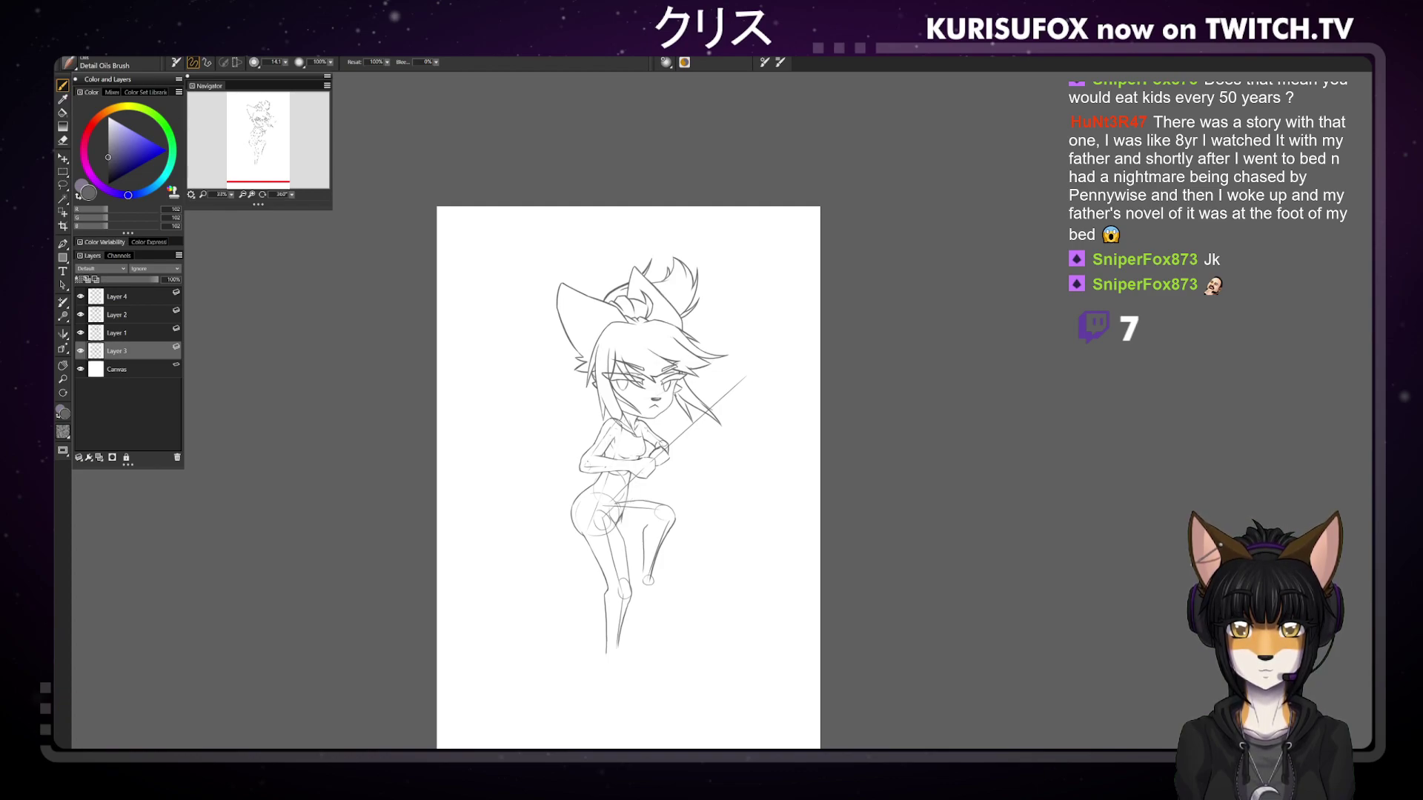
pyautogui.press('n')
# Draw the underside of the raised thigh from the hip to the back of the knee and clean up the join with the calf
pyautogui.moveTo(292, 194); pyautogui.dragTo(260, 173)
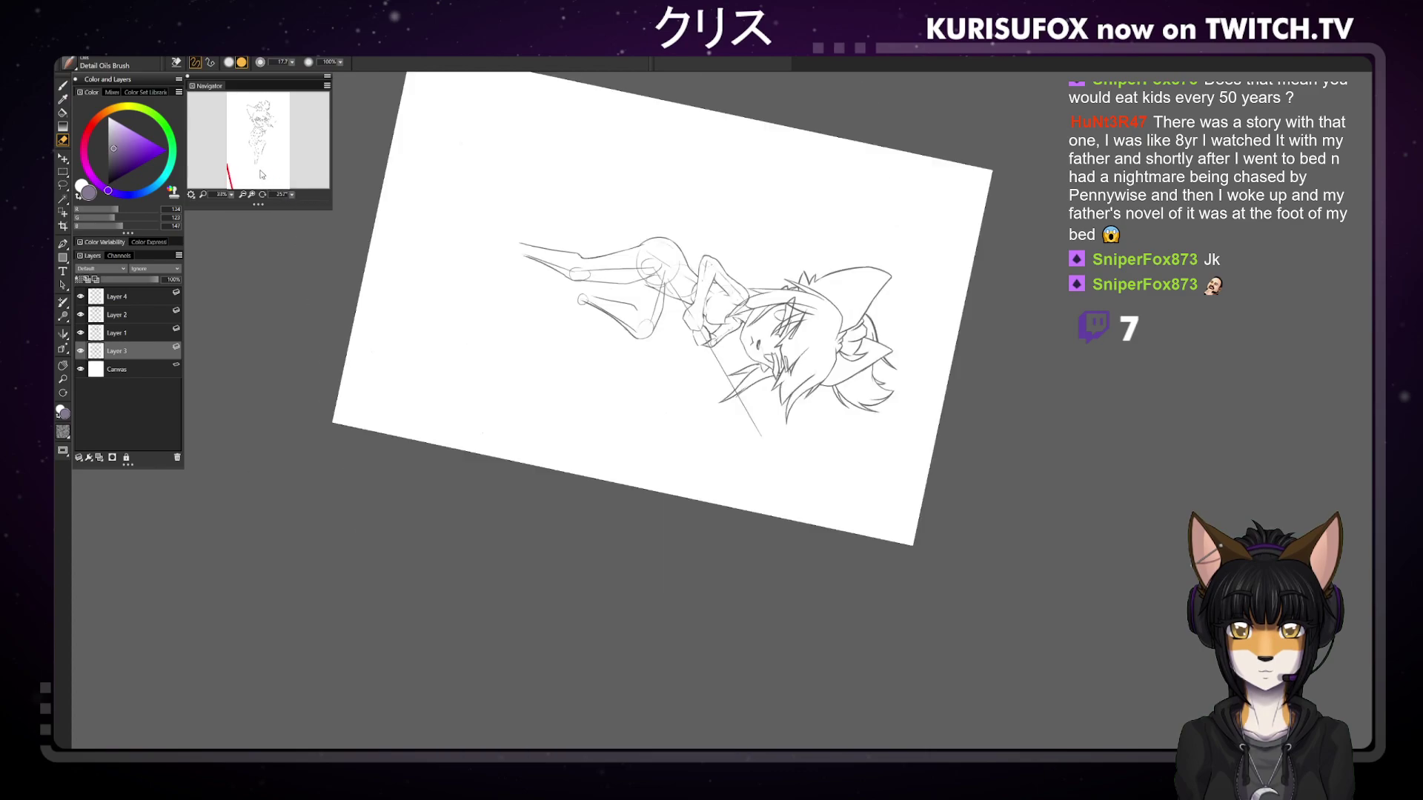
pyautogui.press('b')
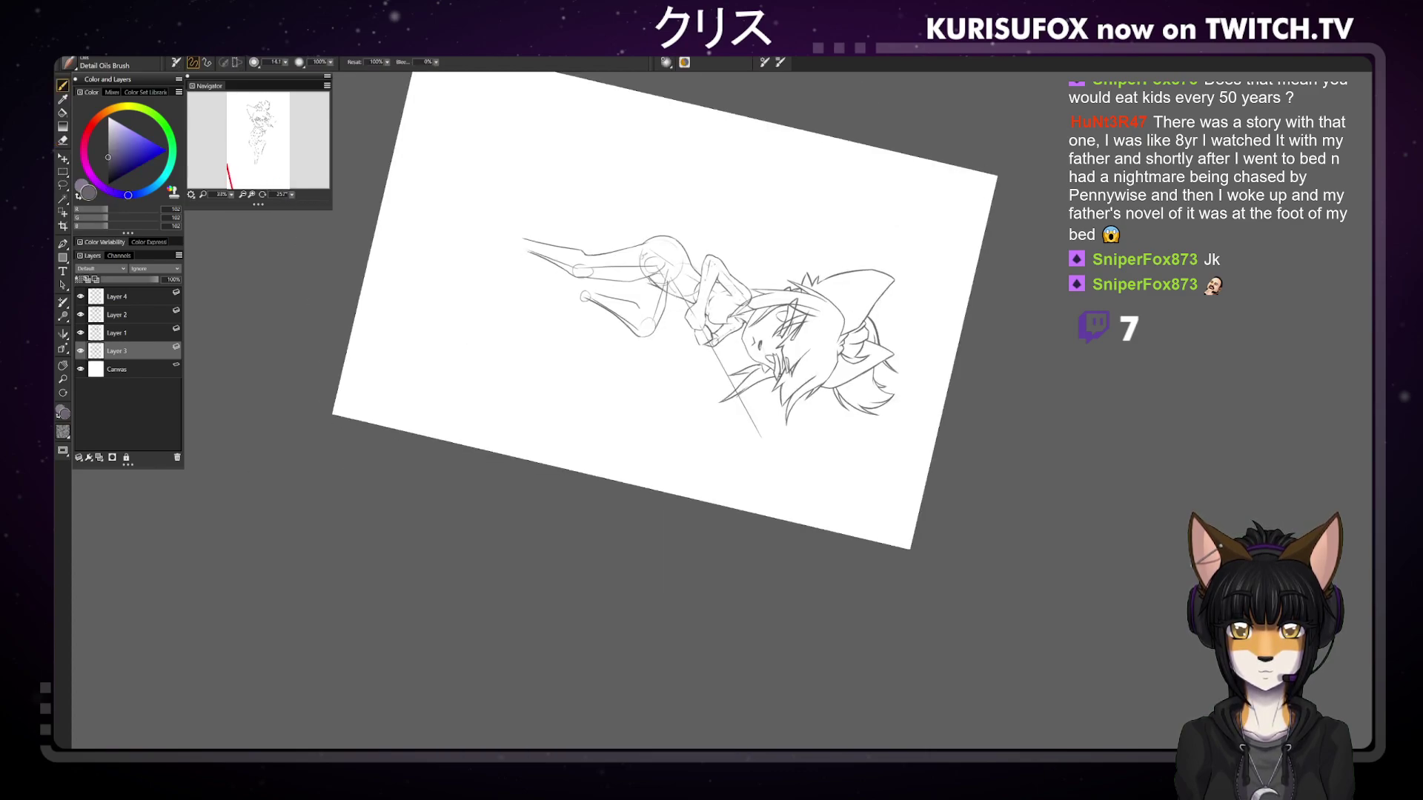
pyautogui.press('n')
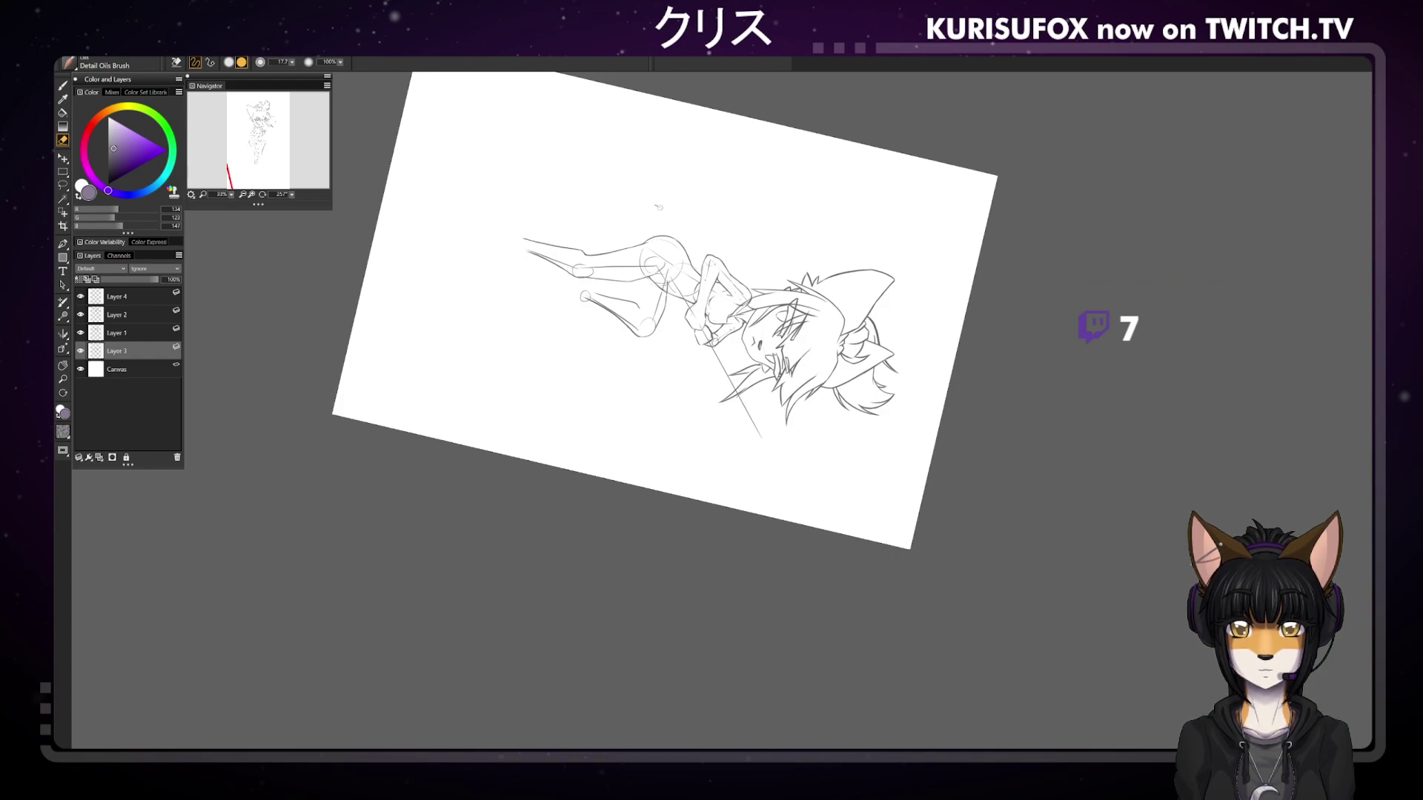
pyautogui.press('b')
pyautogui.moveTo(292, 194)
pyautogui.mouseDown()
pyautogui.moveTo(326, 182)
pyautogui.moveTo(258, 182)
pyautogui.mouseUp()
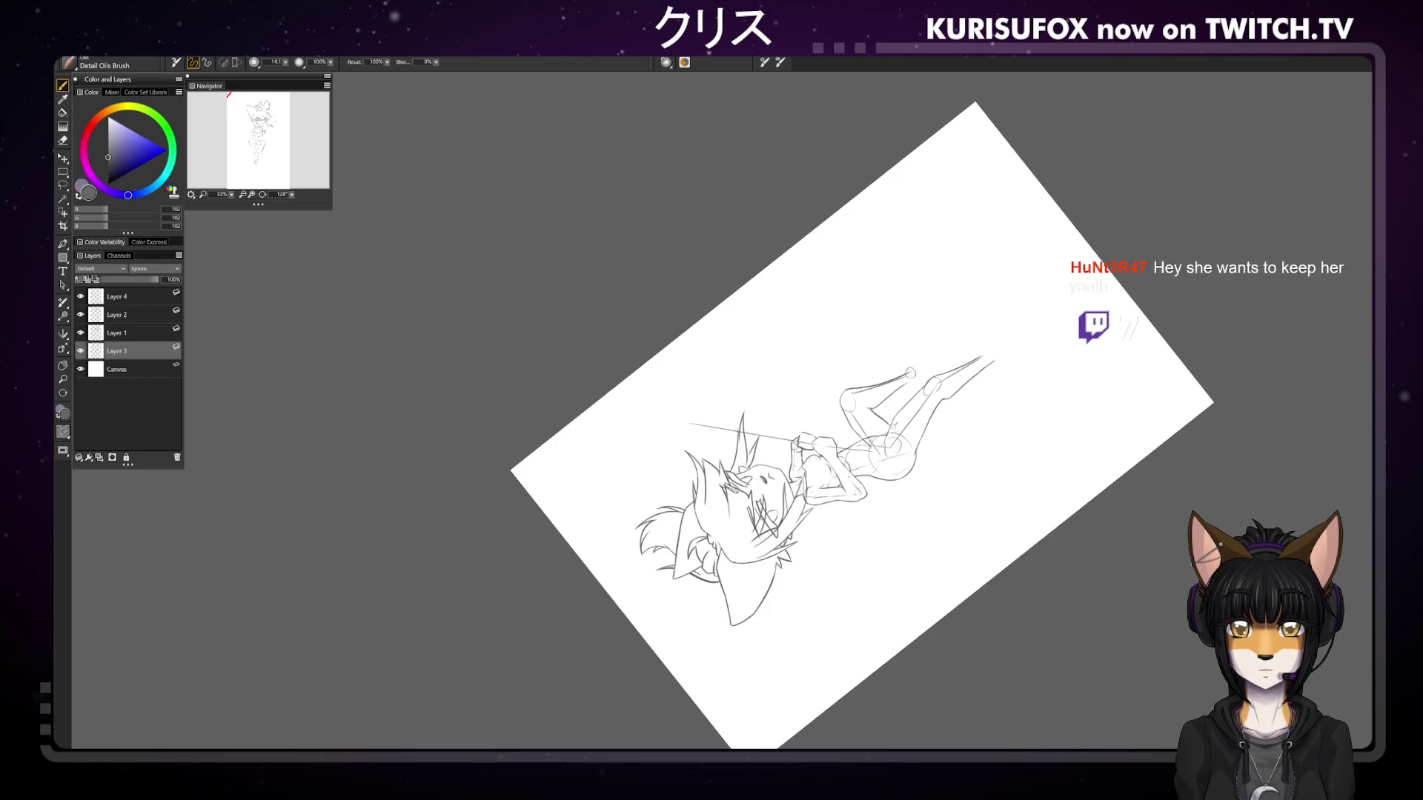
pyautogui.press('n')
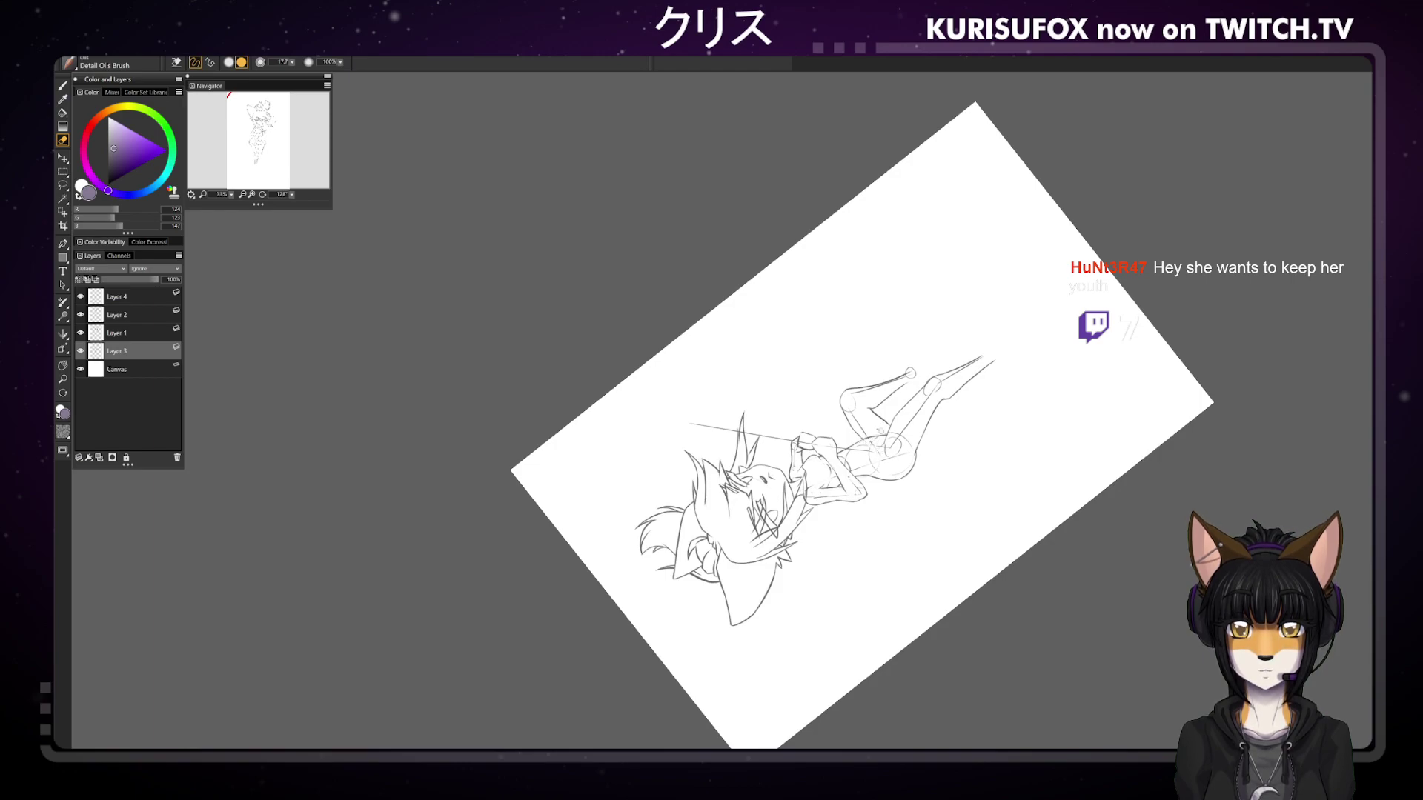
pyautogui.click(292, 195)
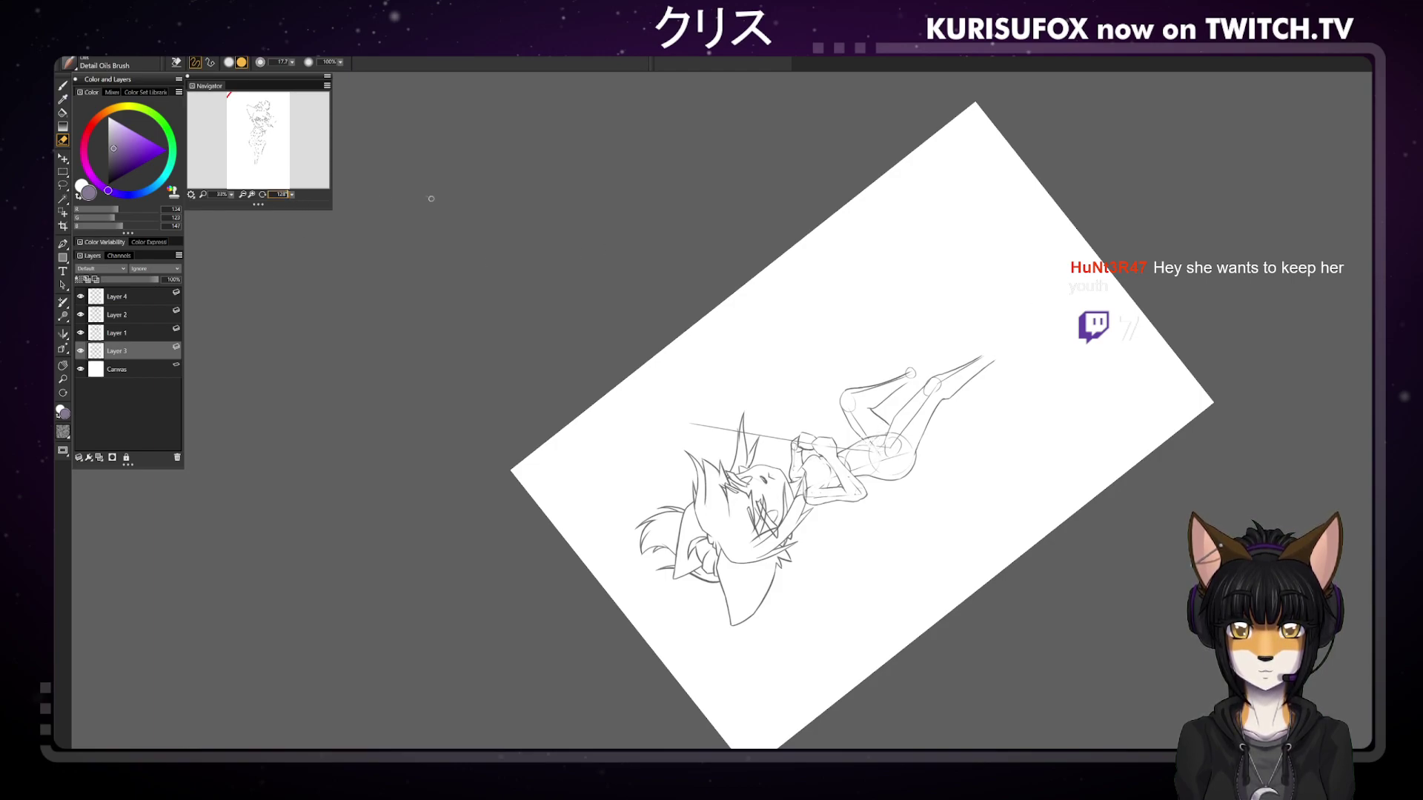
pyautogui.moveTo(292, 195); pyautogui.dragTo(514, 166)
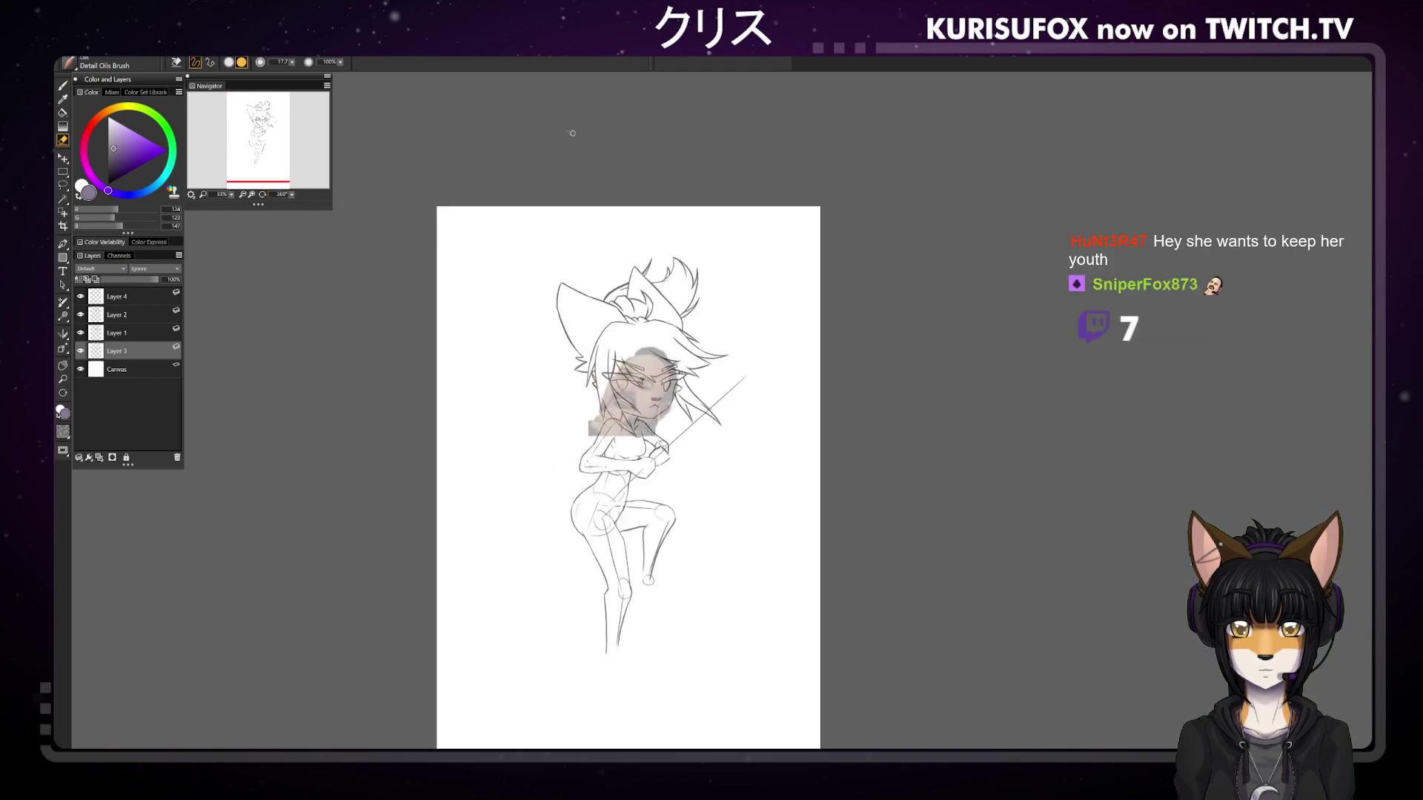
# Refine the front of the hip where the raised thigh meets the waist, erasing stray guide lines around it
pyautogui.press('b')
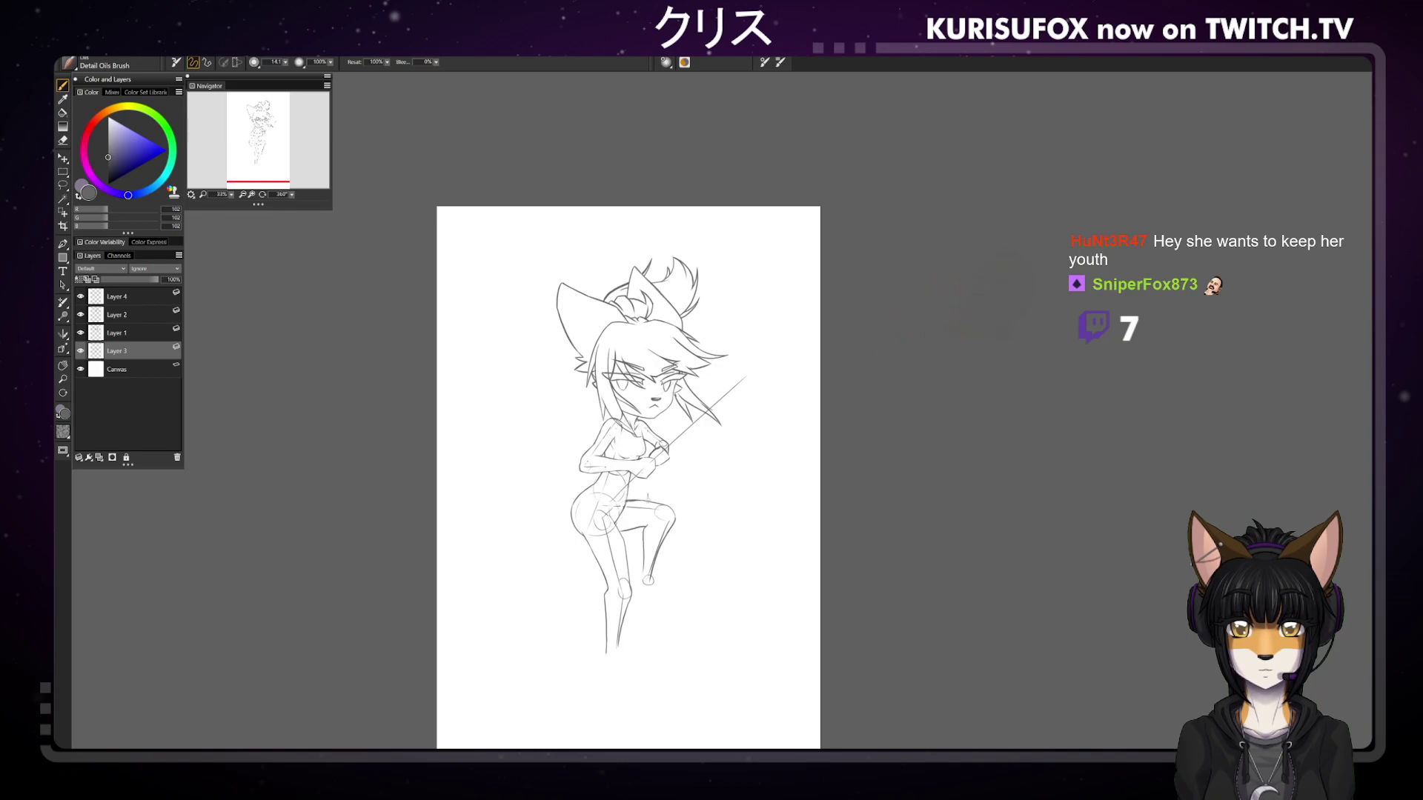
pyautogui.press('e')
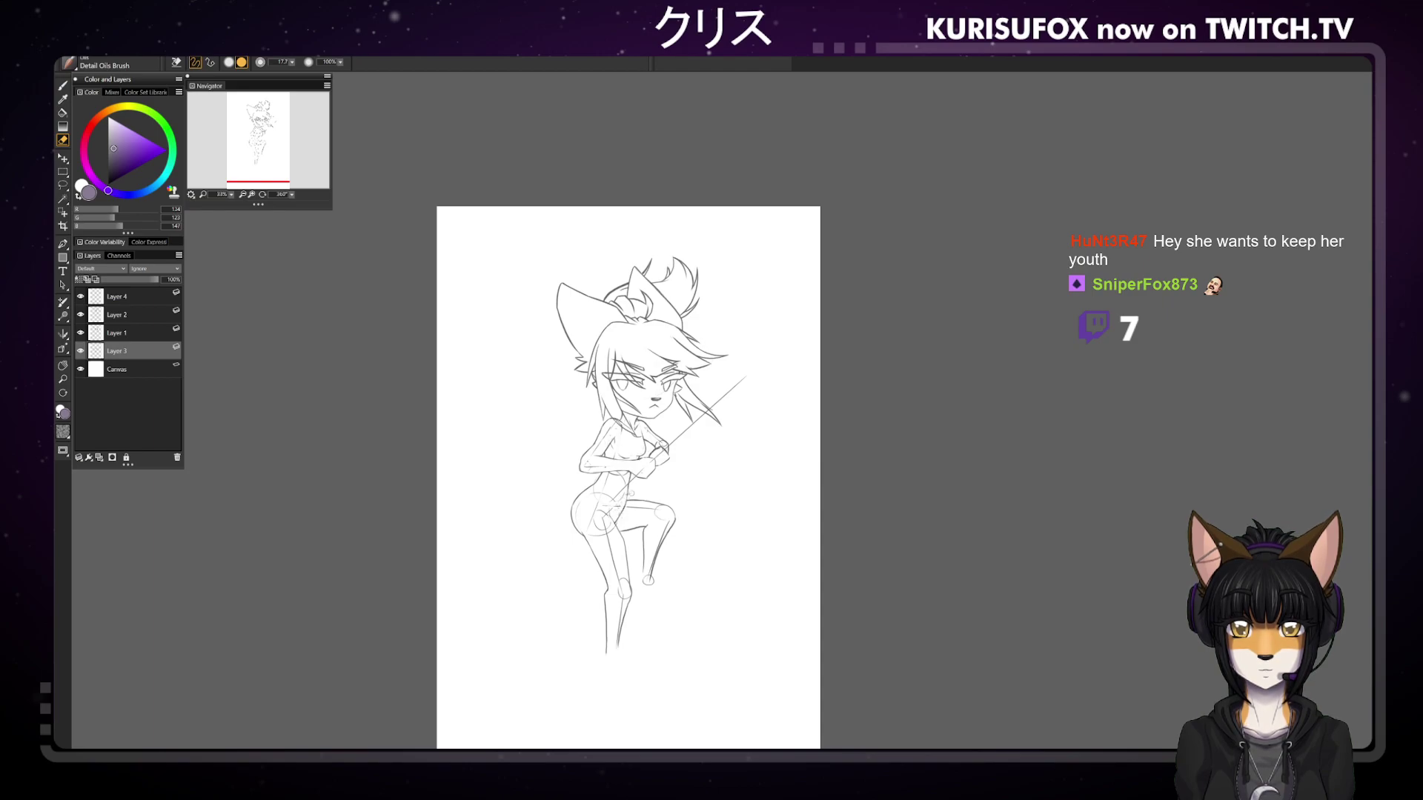
pyautogui.press('b')
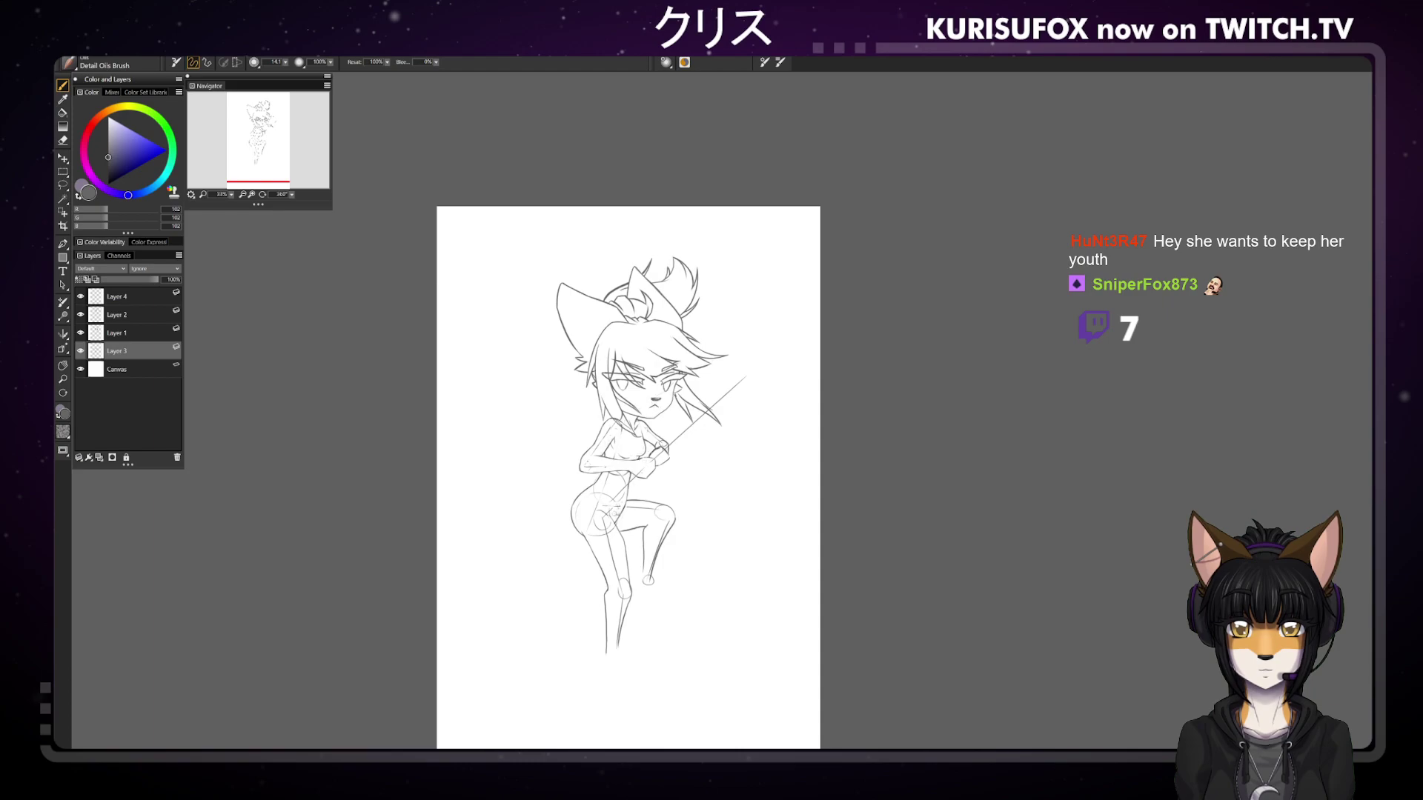
pyautogui.moveTo(291, 195); pyautogui.dragTo(267, 183)
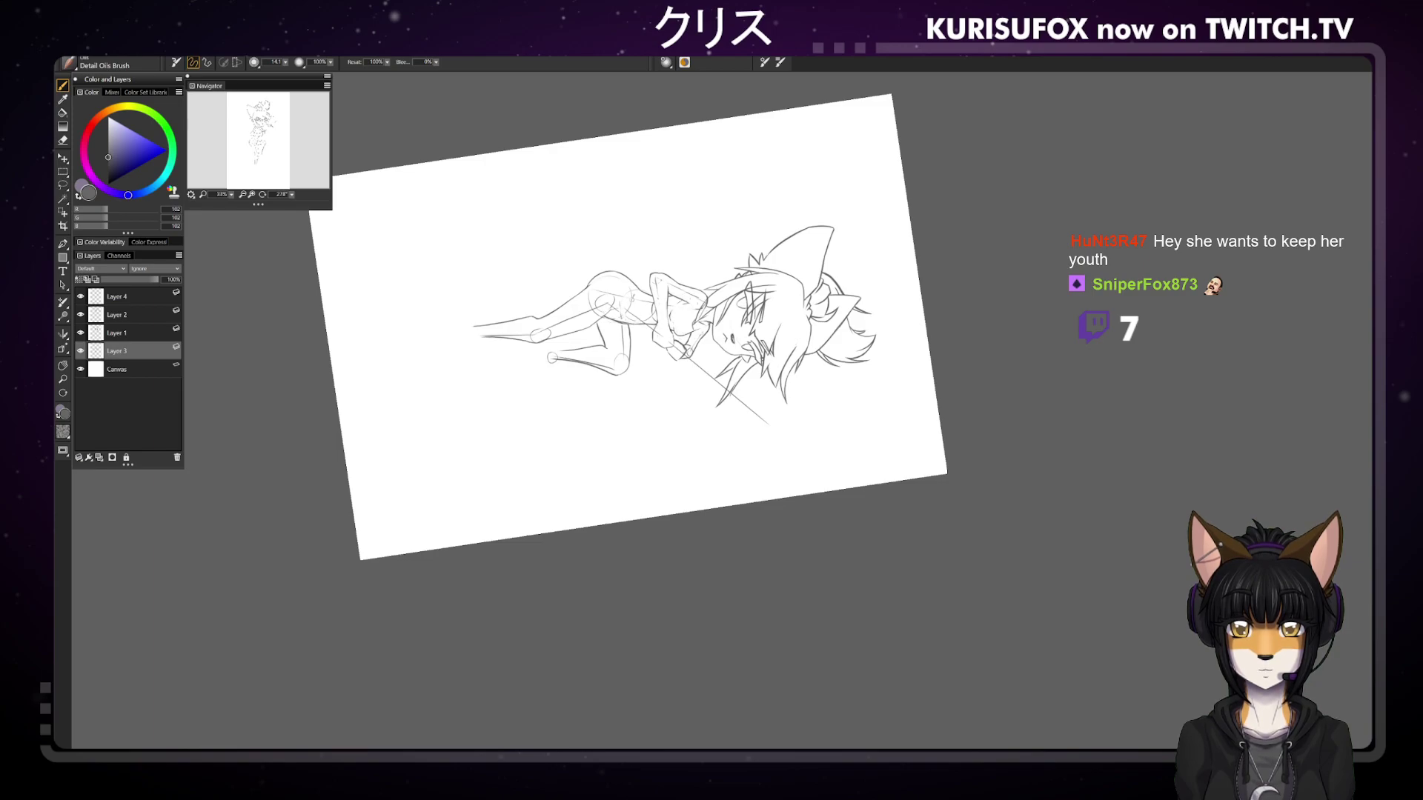
pyautogui.press('n')
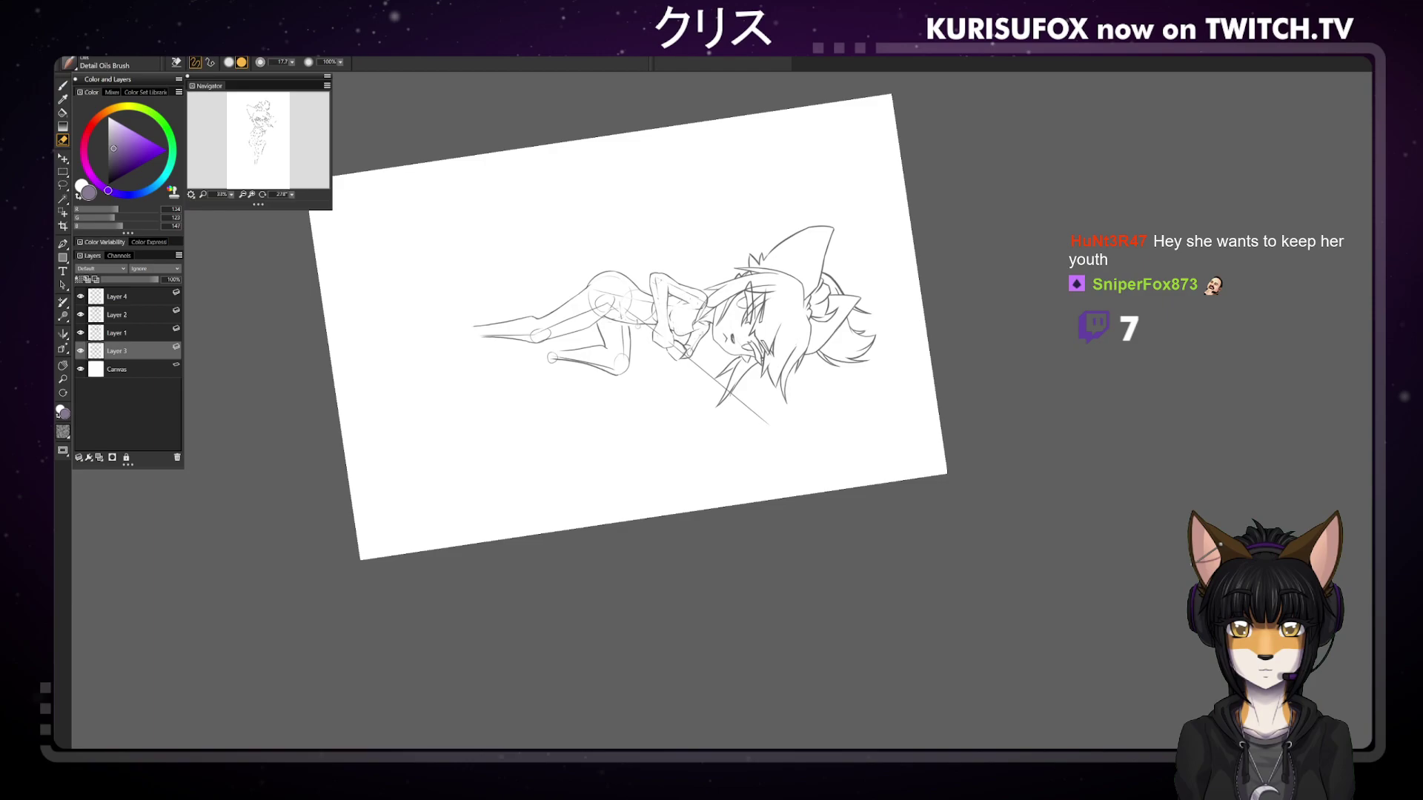
pyautogui.press('b')
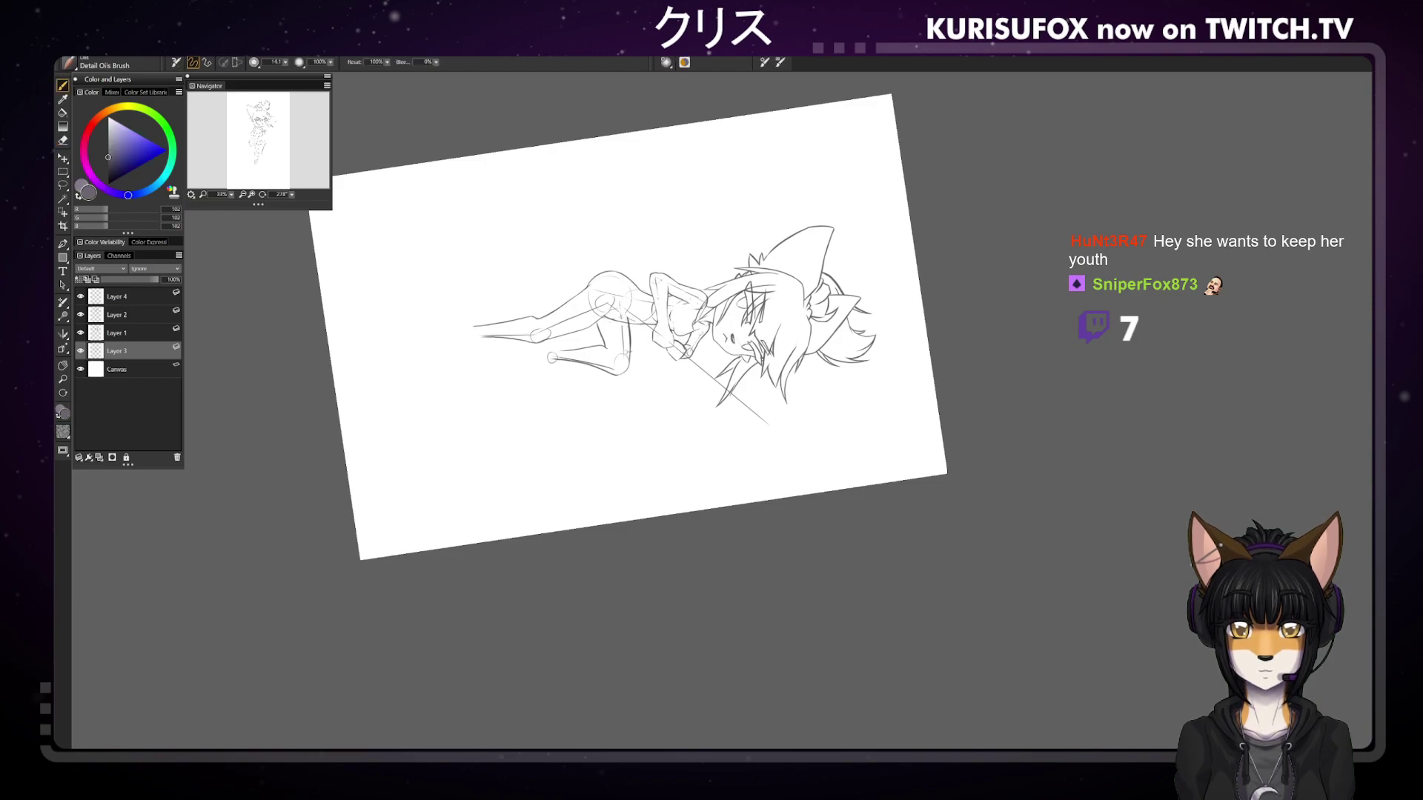
pyautogui.press('n')
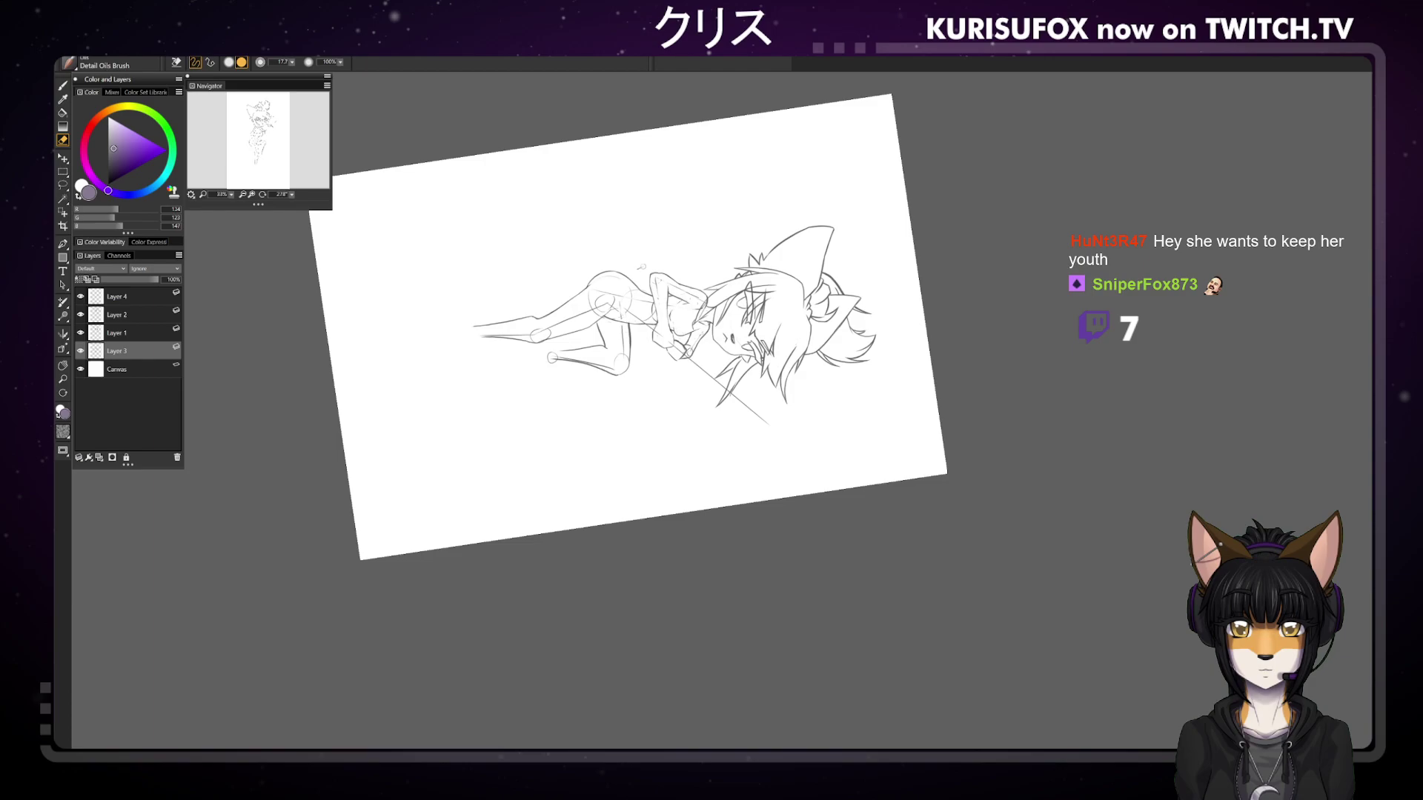
pyautogui.moveTo(292, 195); pyautogui.dragTo(333, 201)
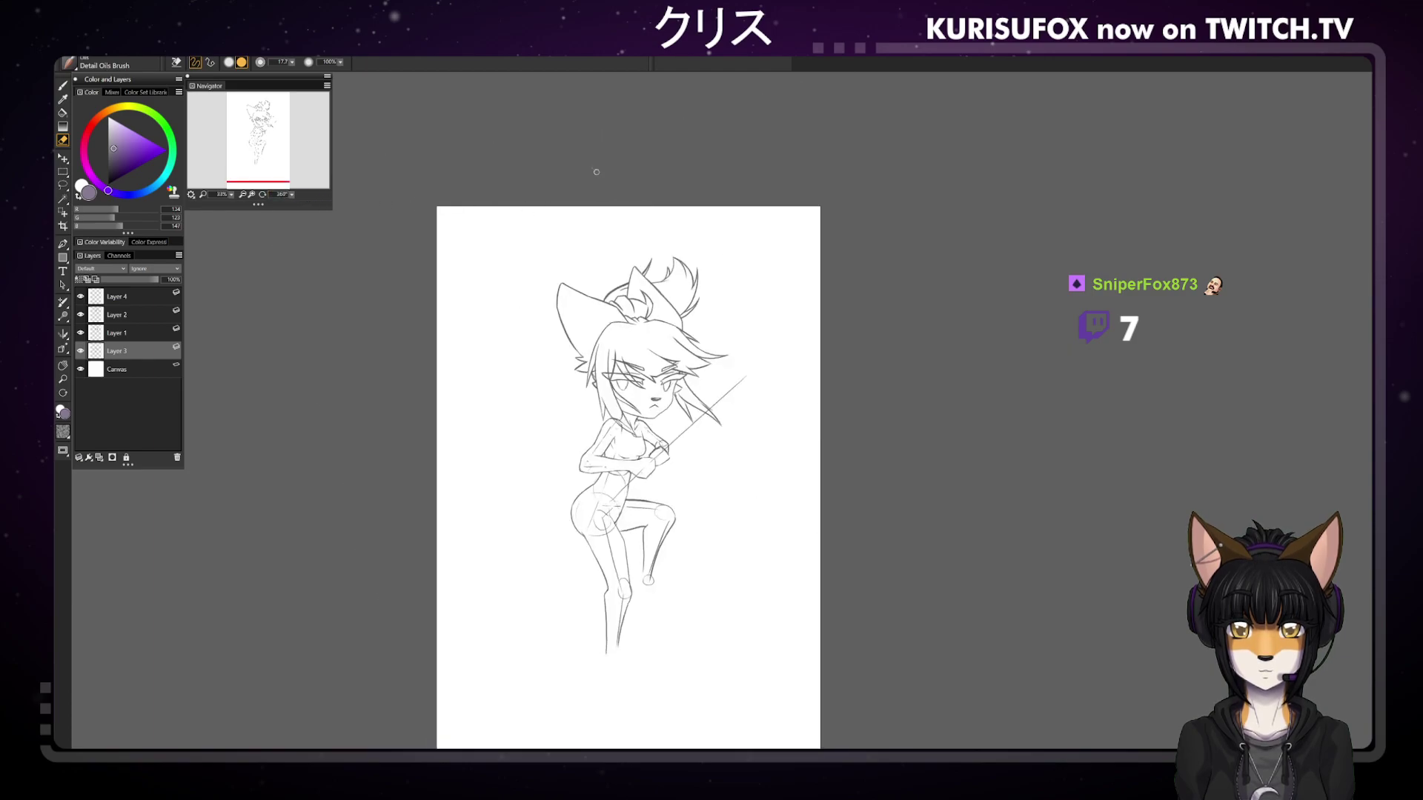
# Touch up the standing leg's inner thigh line below the hip circle
pyautogui.hotkey('ctrl', '-')
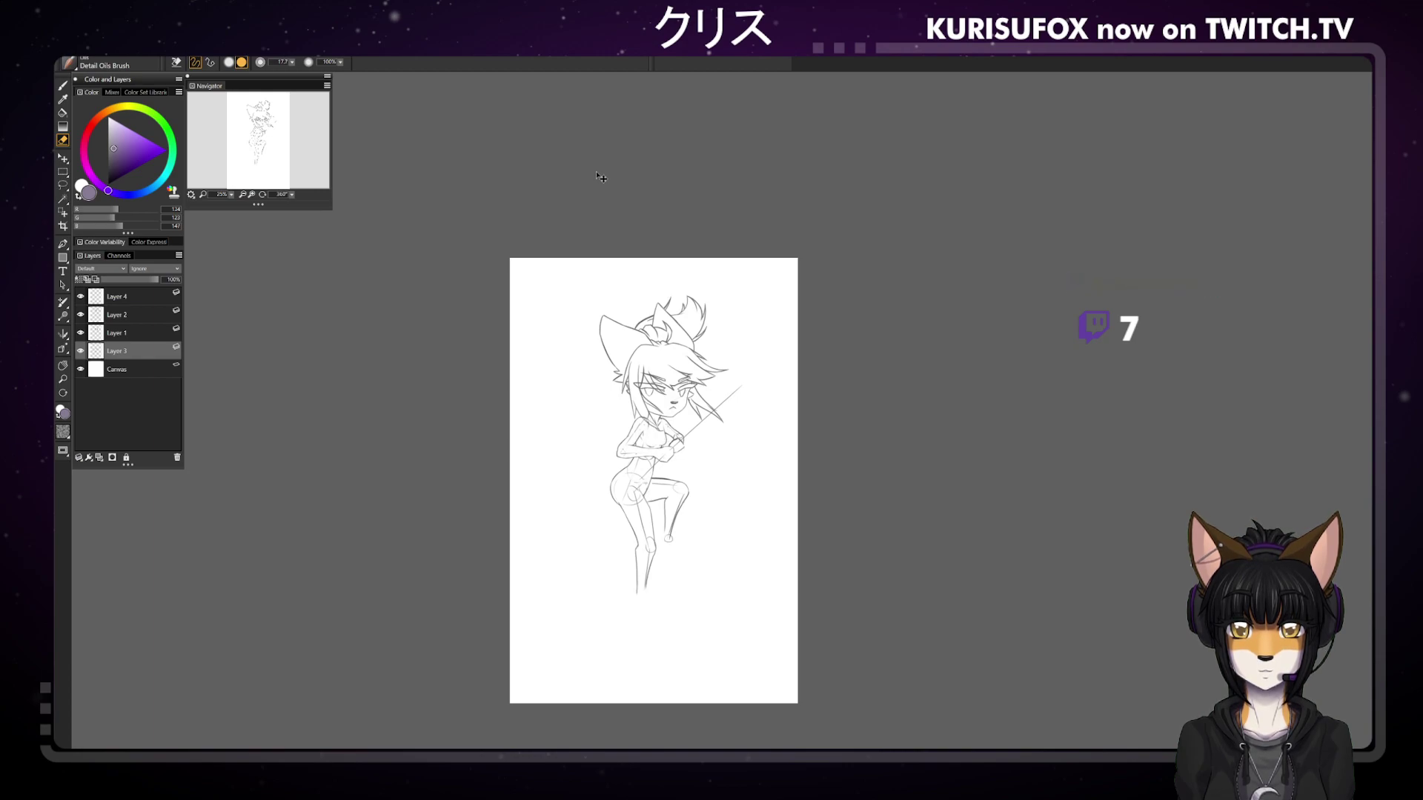
pyautogui.hotkey('ctrl', '+')
pyautogui.hotkey('ctrl', '+')
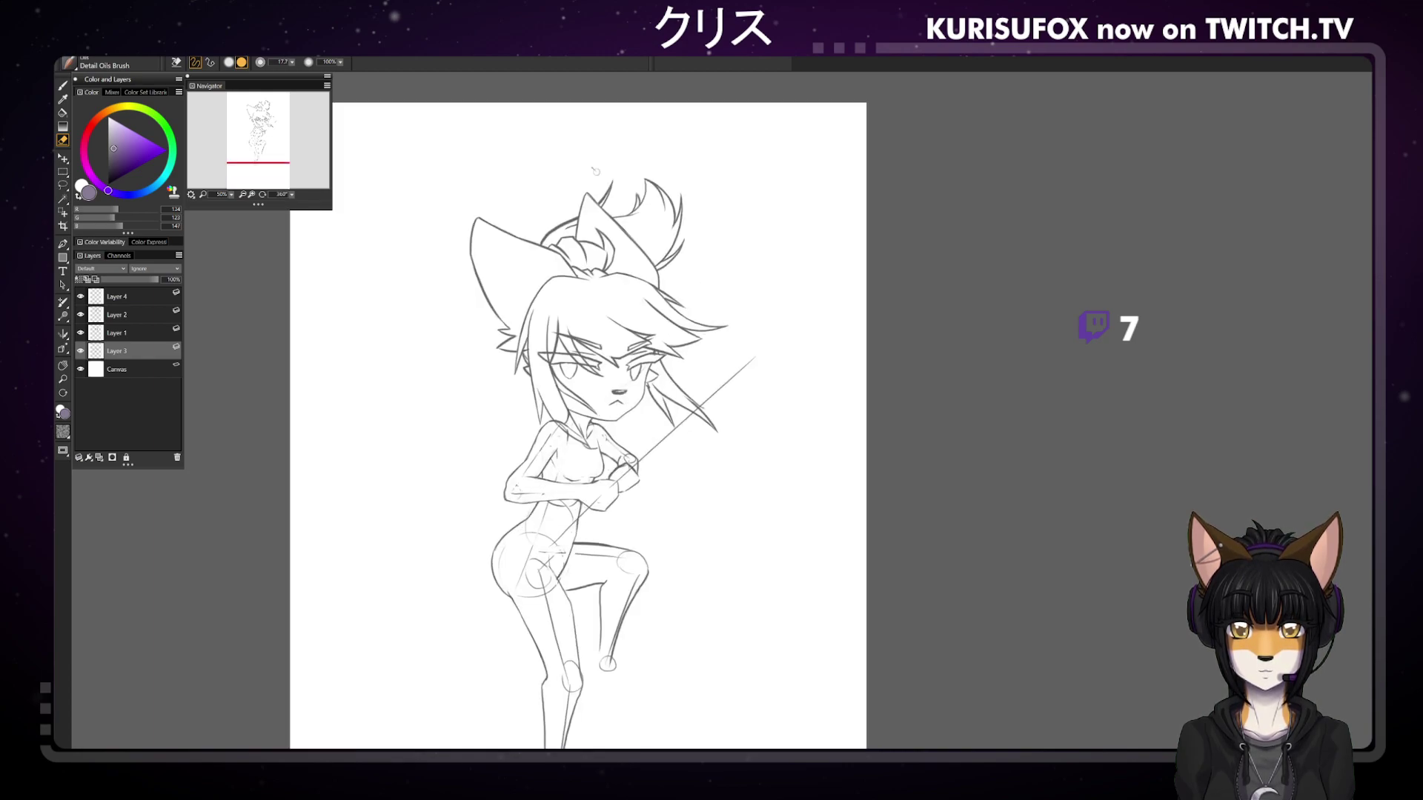
pyautogui.press('b')
pyautogui.moveTo(551, 565); pyautogui.dragTo(569, 604)
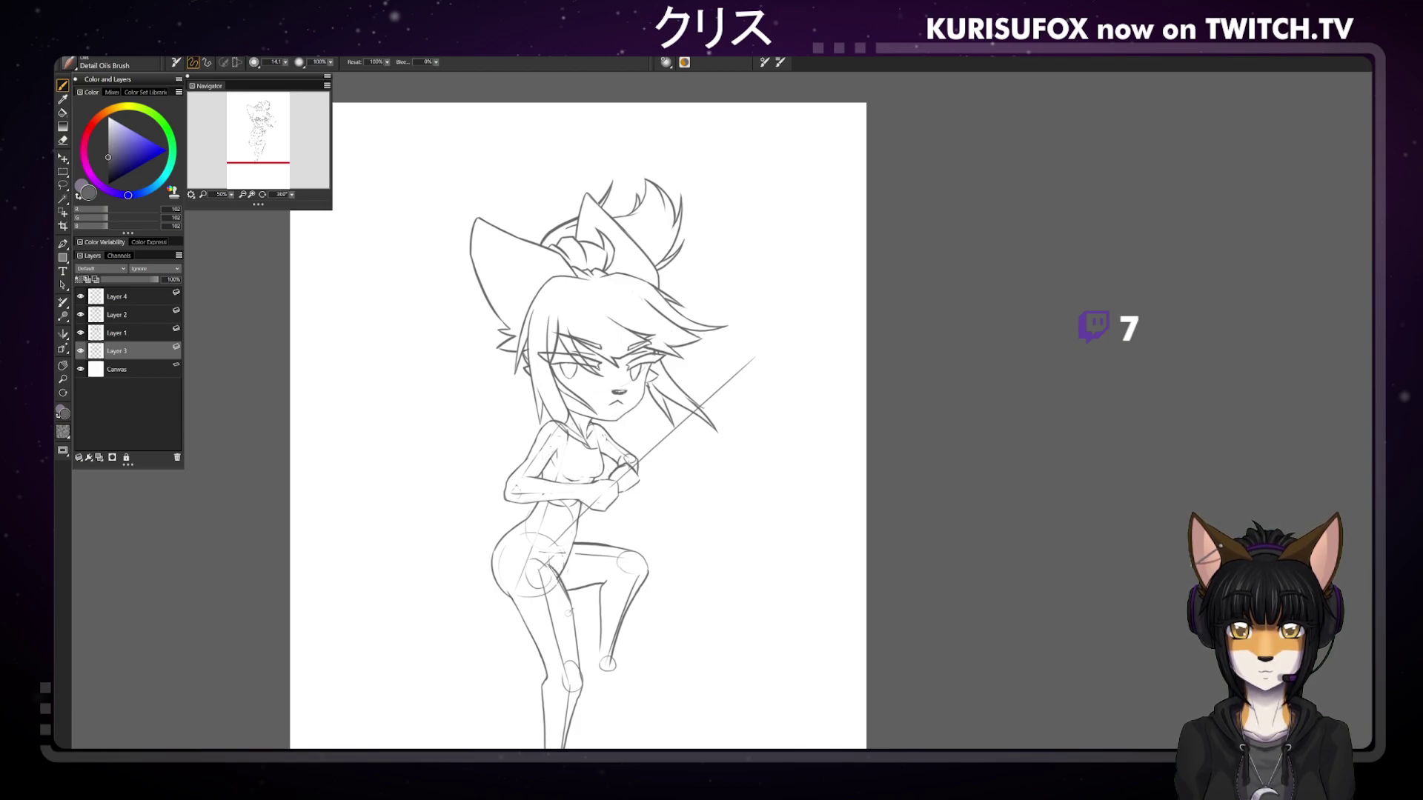
pyautogui.press('n')
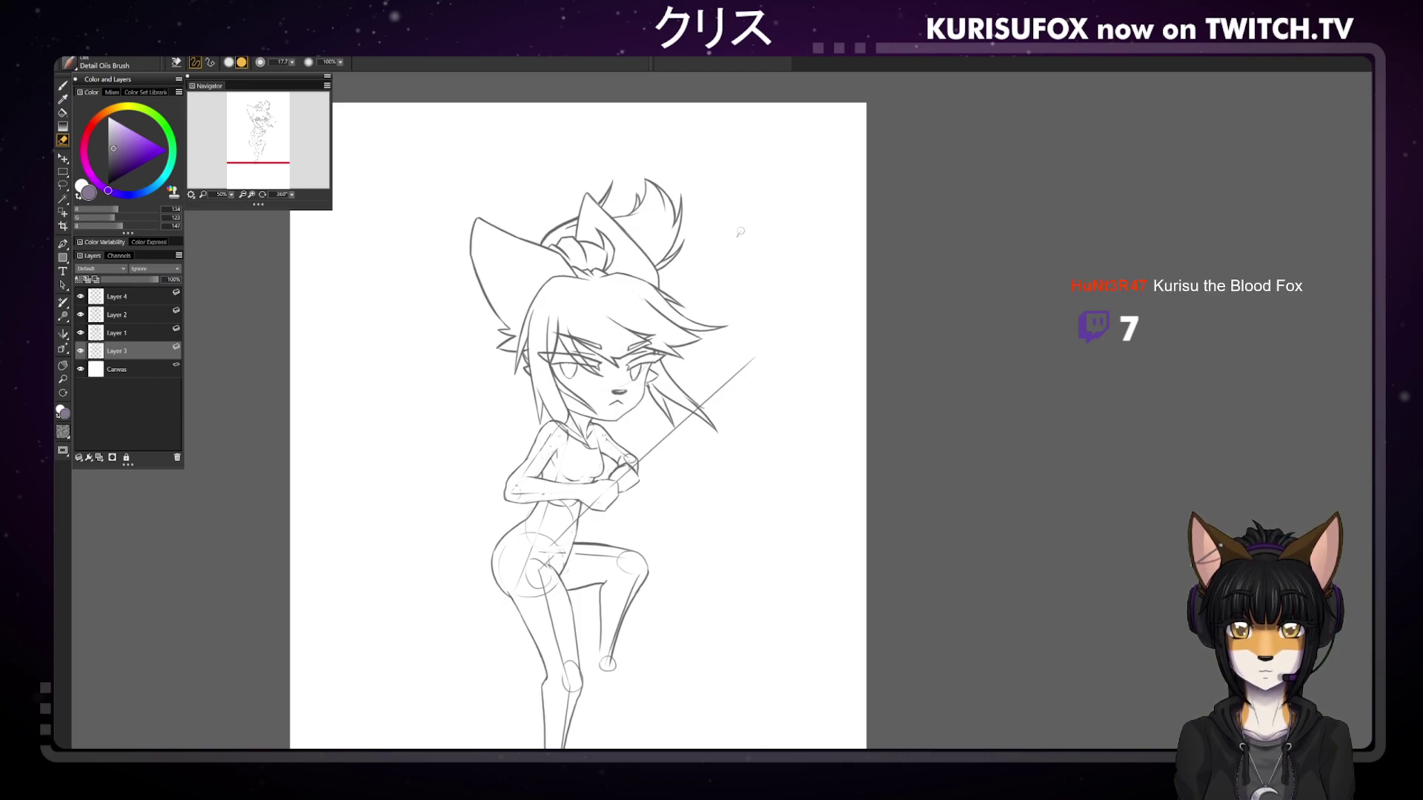
pyautogui.press('b')
pyautogui.hotkey('ctrl', '-')
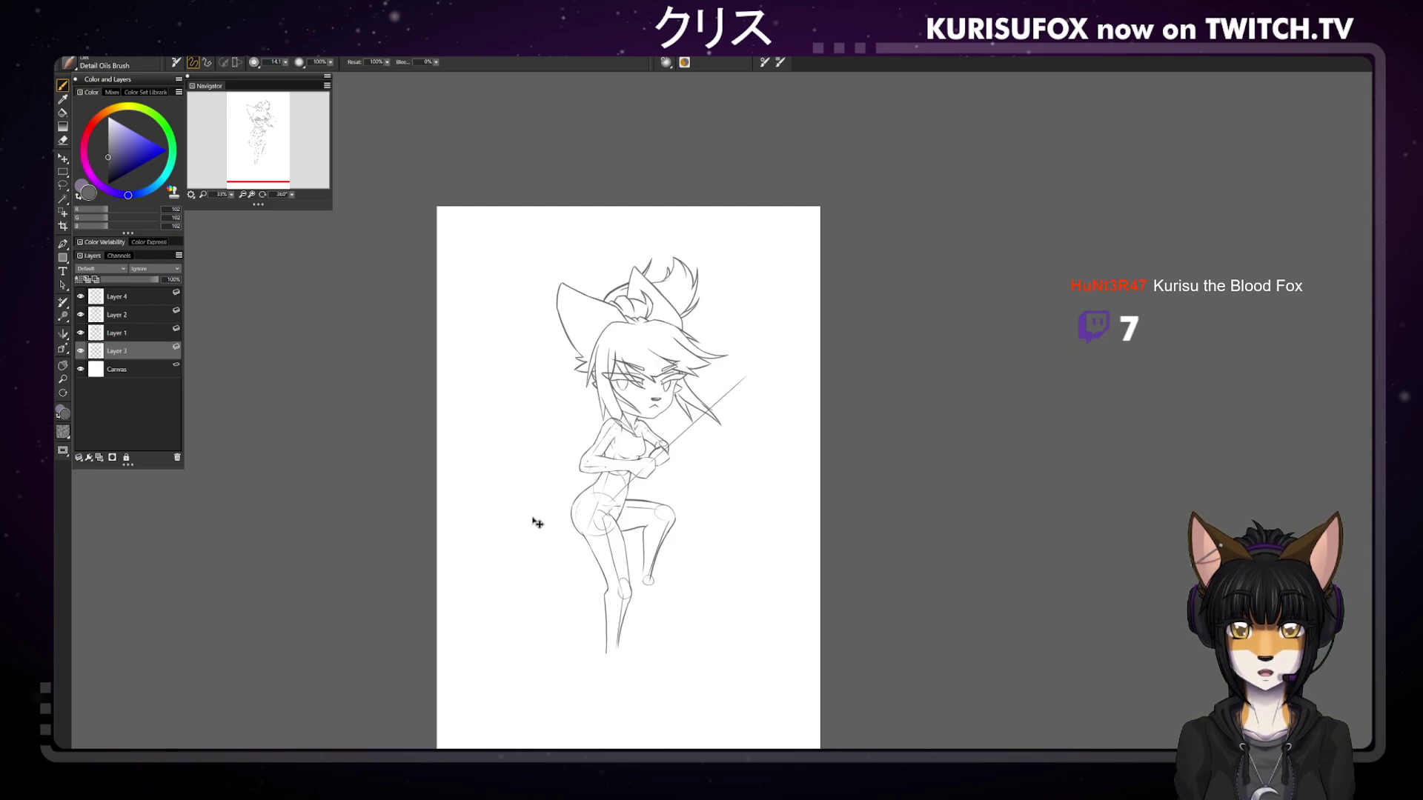
# Clean up the back of the standing thigh just below the hip by erasing stray strokes
pyautogui.moveTo(291, 195); pyautogui.dragTo(229, 195)
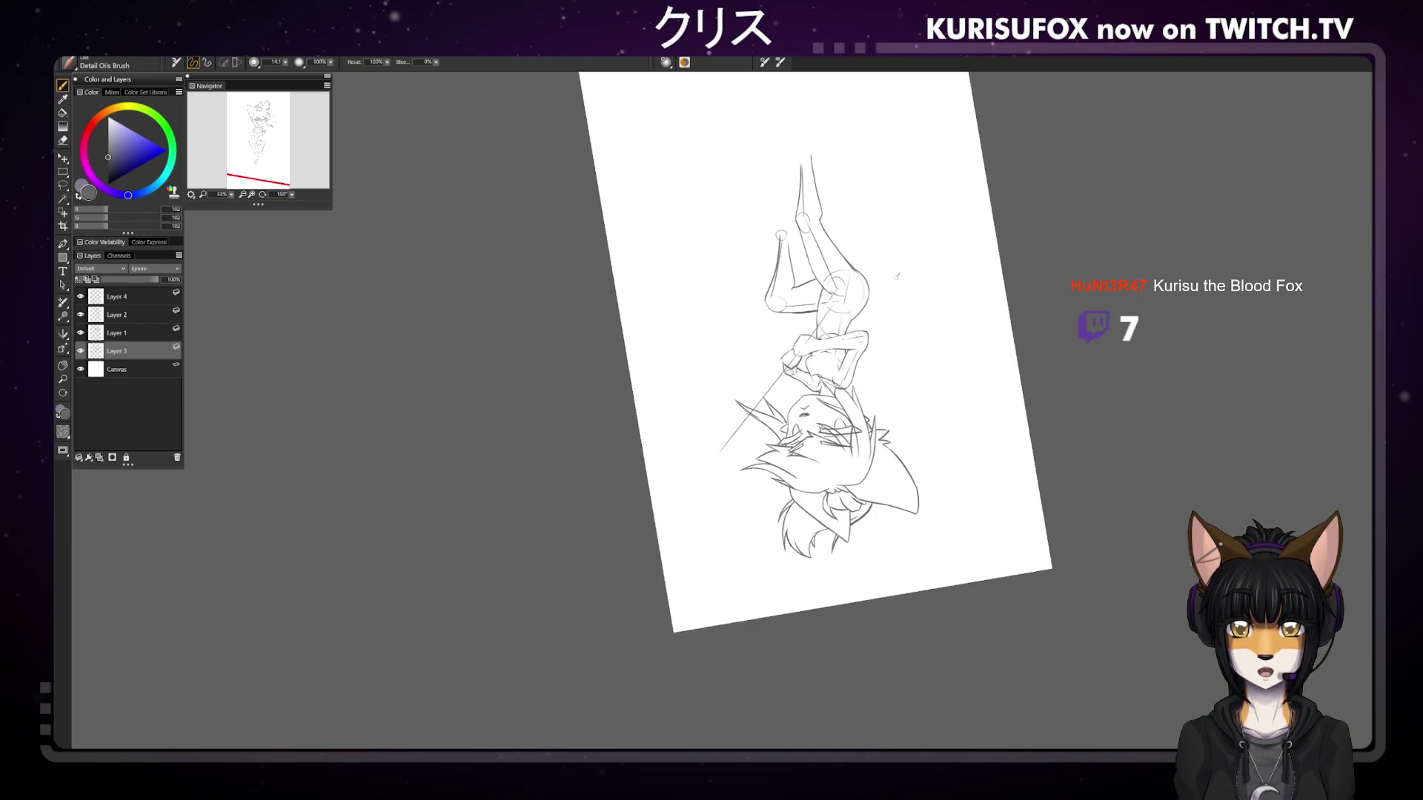
pyautogui.press('e')
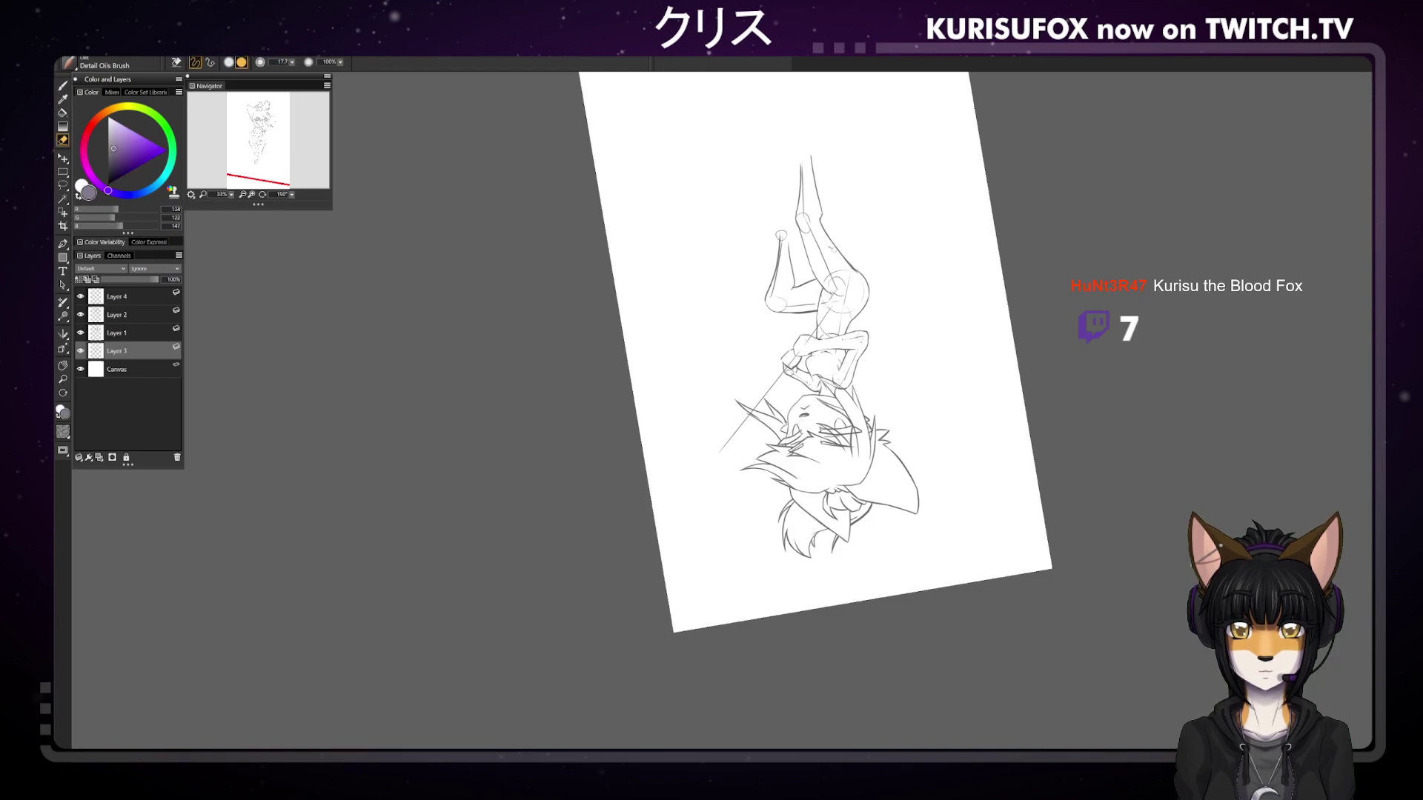
pyautogui.moveTo(838, 253); pyautogui.dragTo(861, 282)
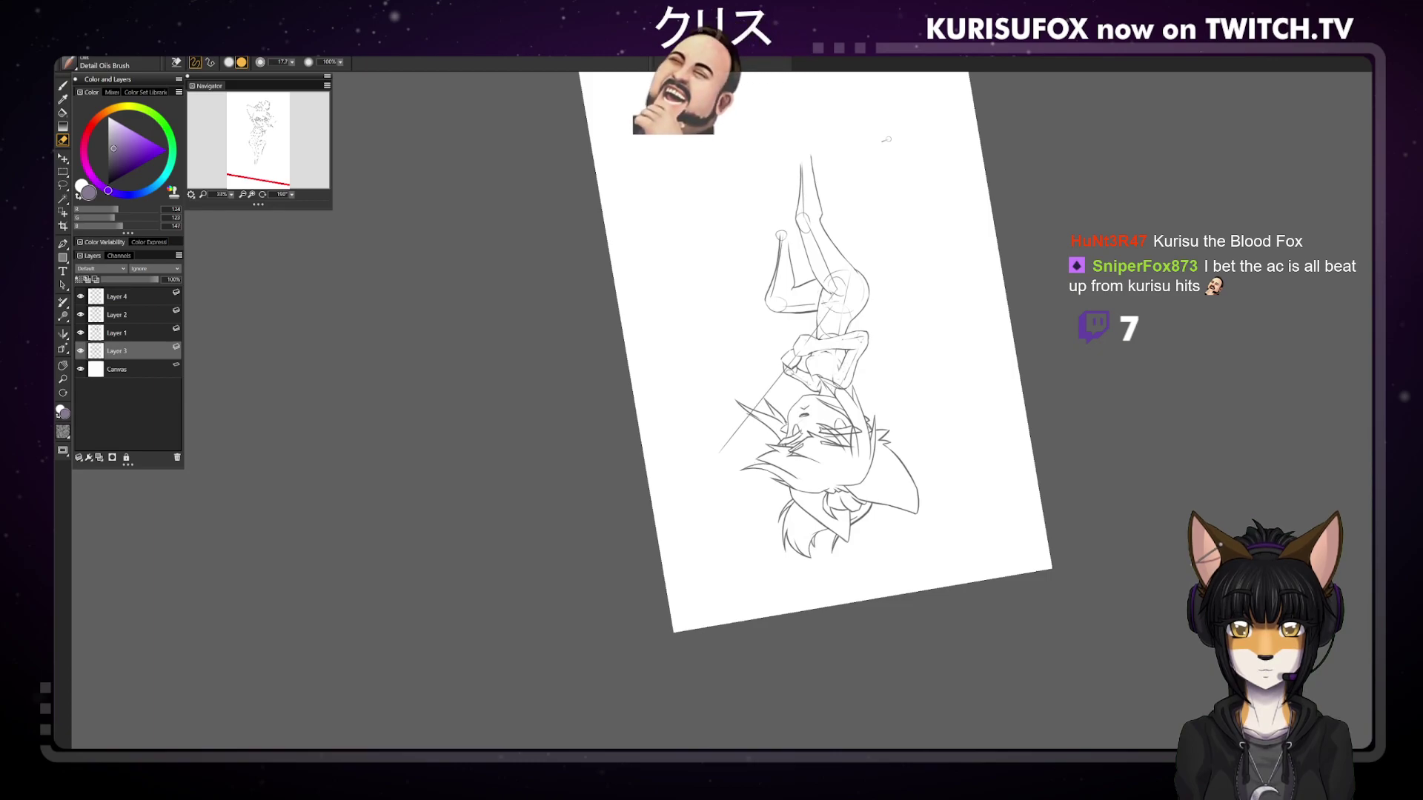
pyautogui.moveTo(627, 125); pyautogui.dragTo(603, 130)
pyautogui.click(603, 129)
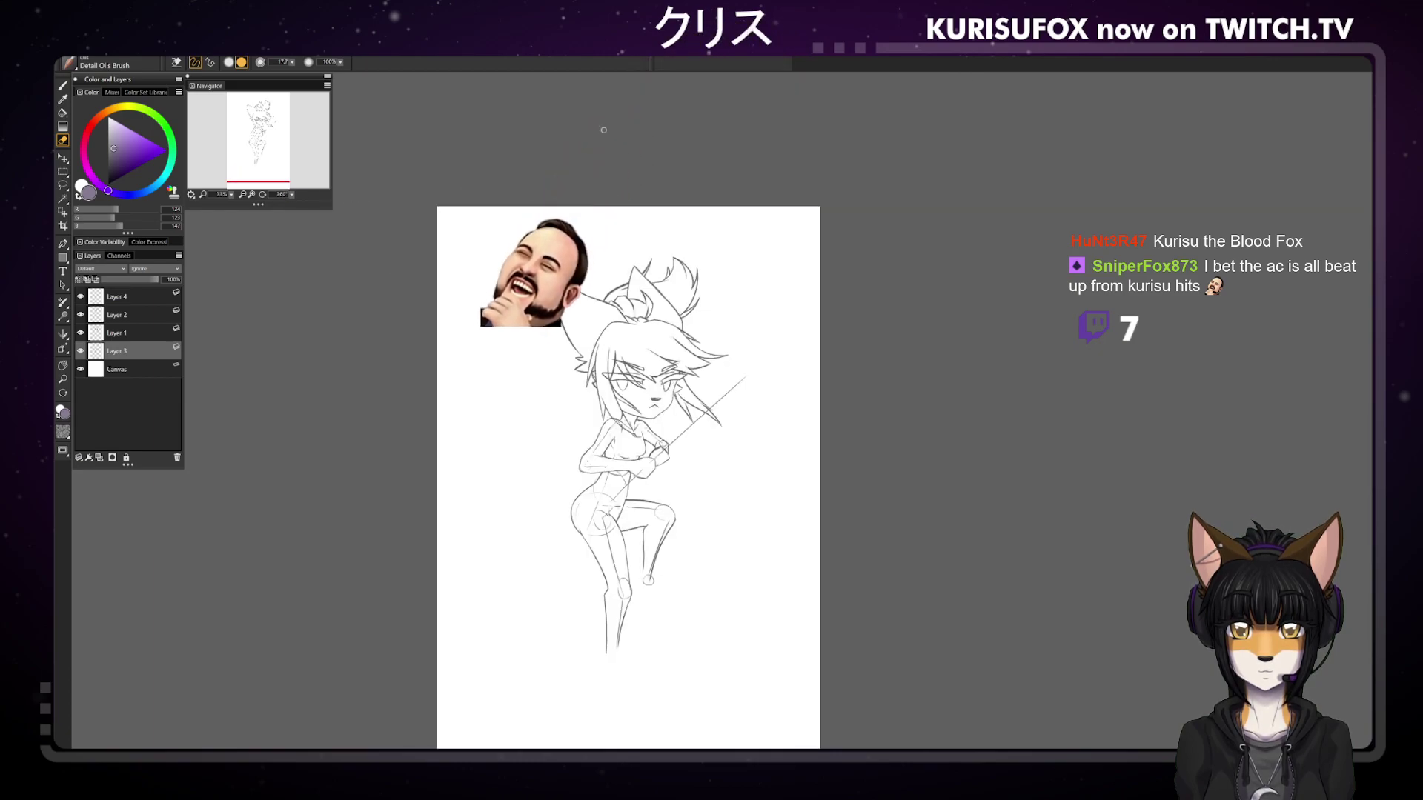
# Sketch a small pointed foot below the raised leg's ankle and tidy the lines at its knee, shin and ankle
pyautogui.press('b')
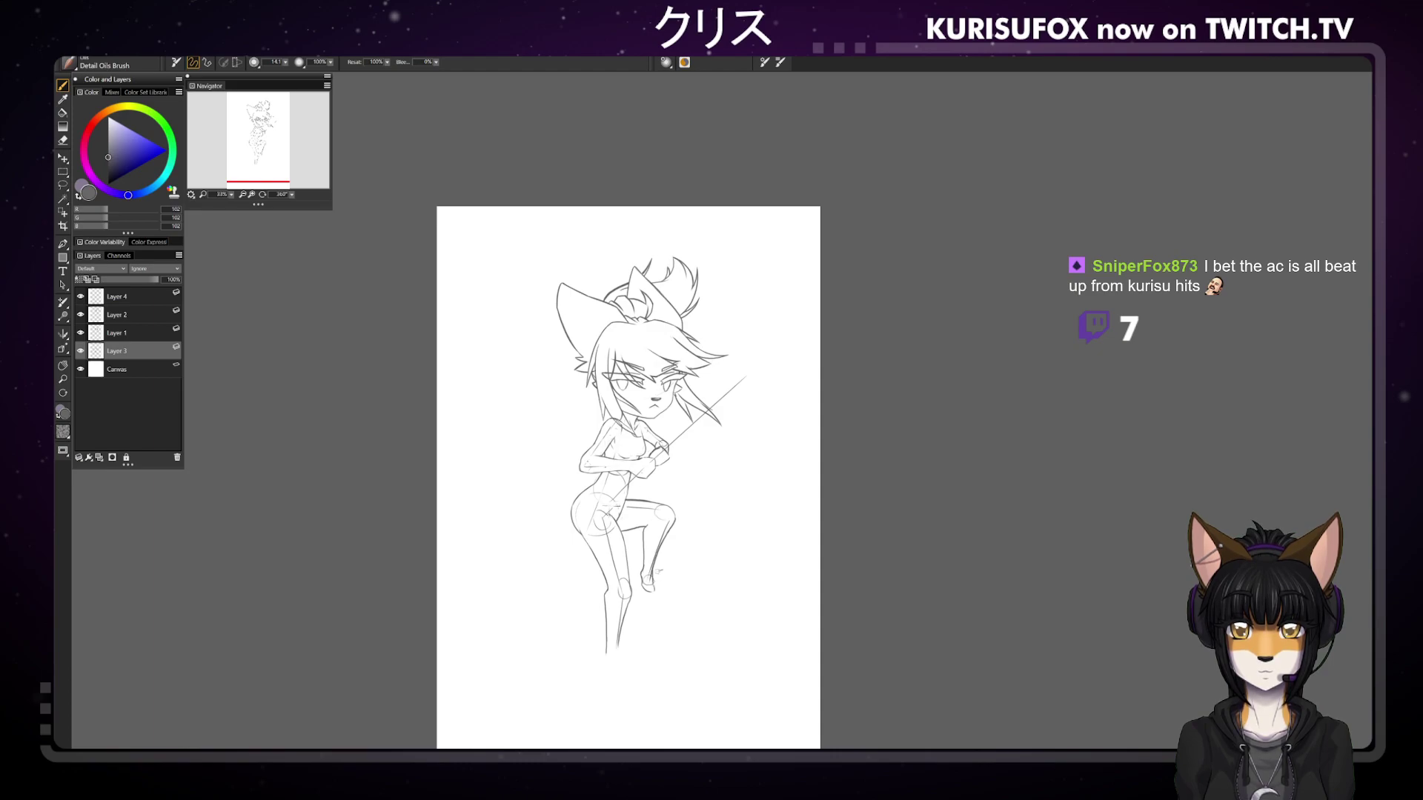
pyautogui.press('e')
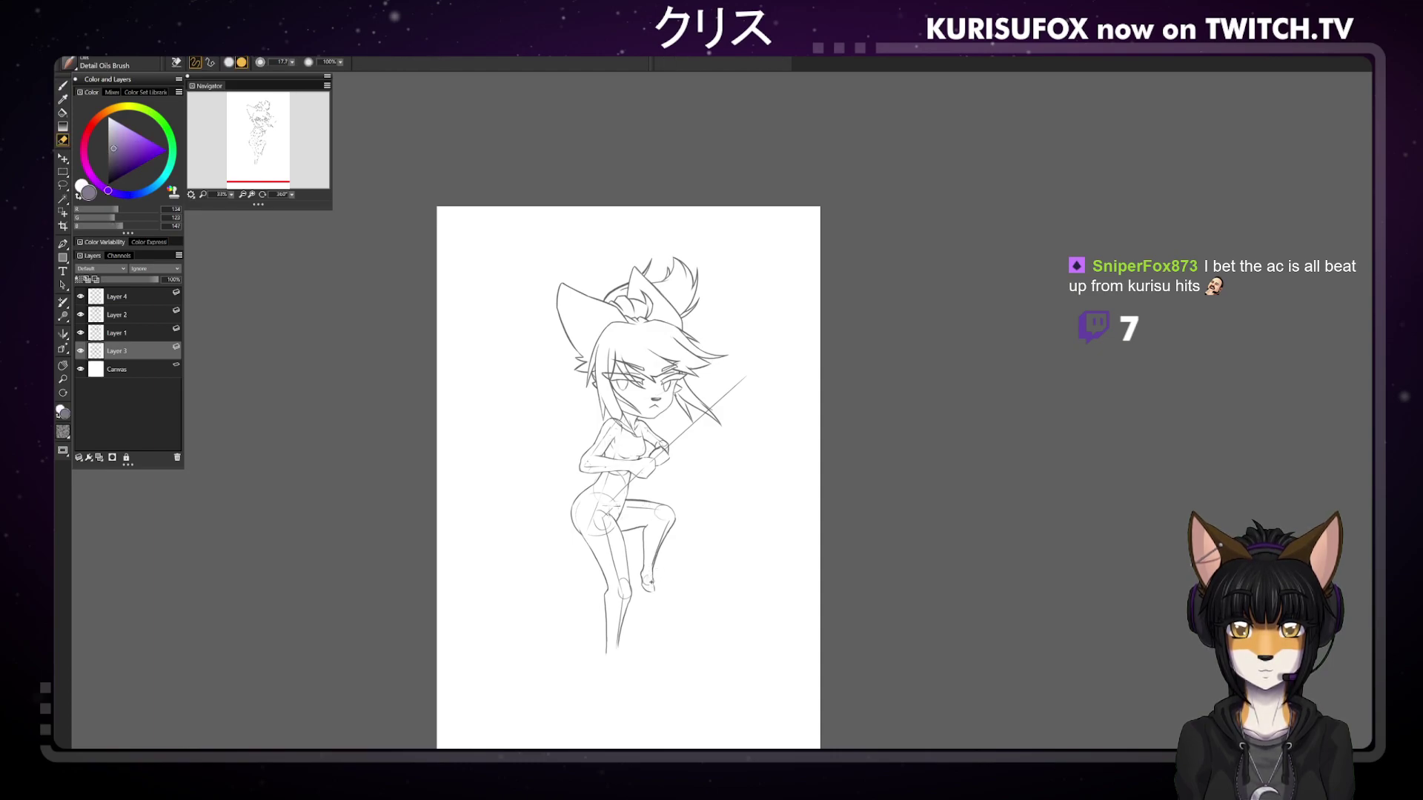
pyautogui.moveTo(669, 525)
pyautogui.mouseDown()
pyautogui.moveTo(654, 566)
pyautogui.moveTo(670, 528)
pyautogui.mouseUp()
pyautogui.press('b')
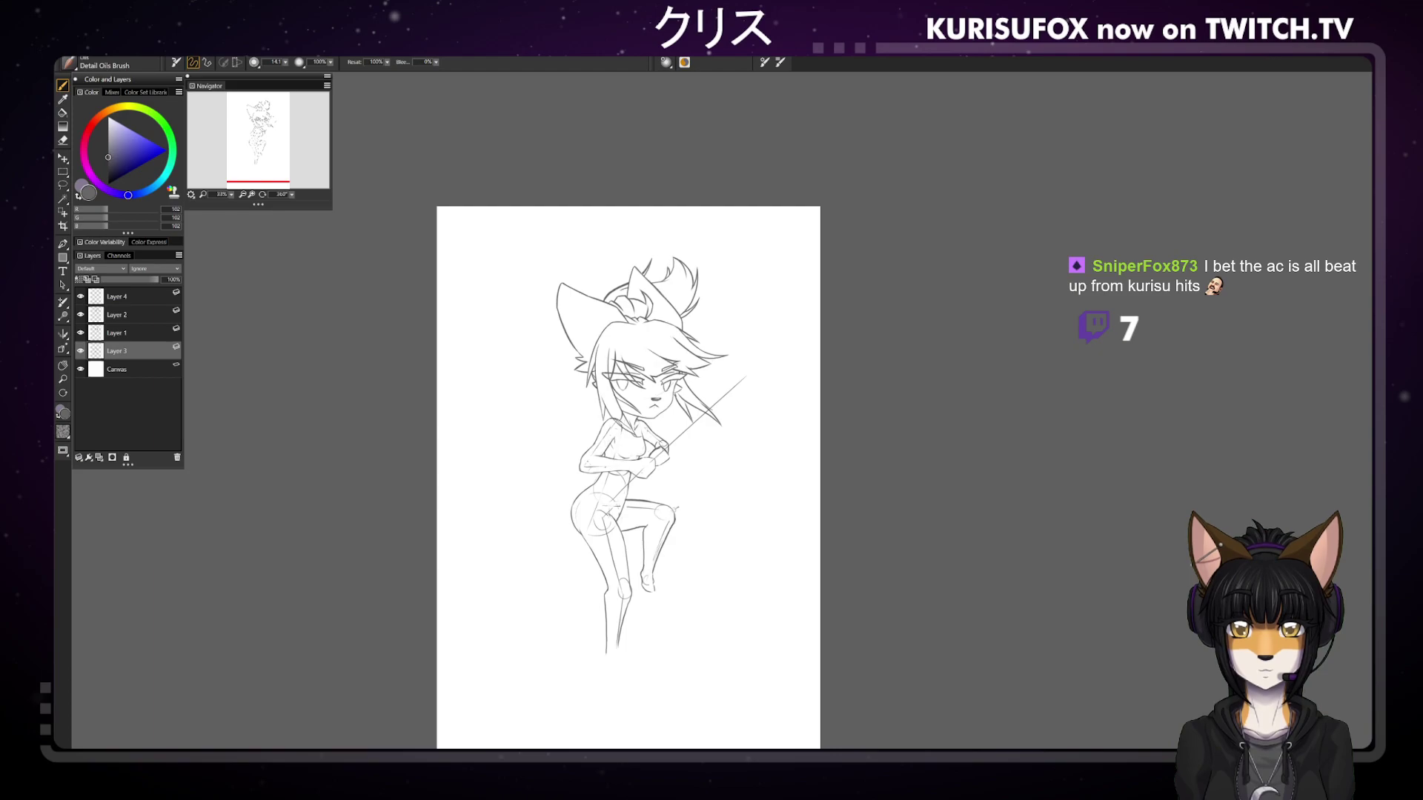
pyautogui.press('e')
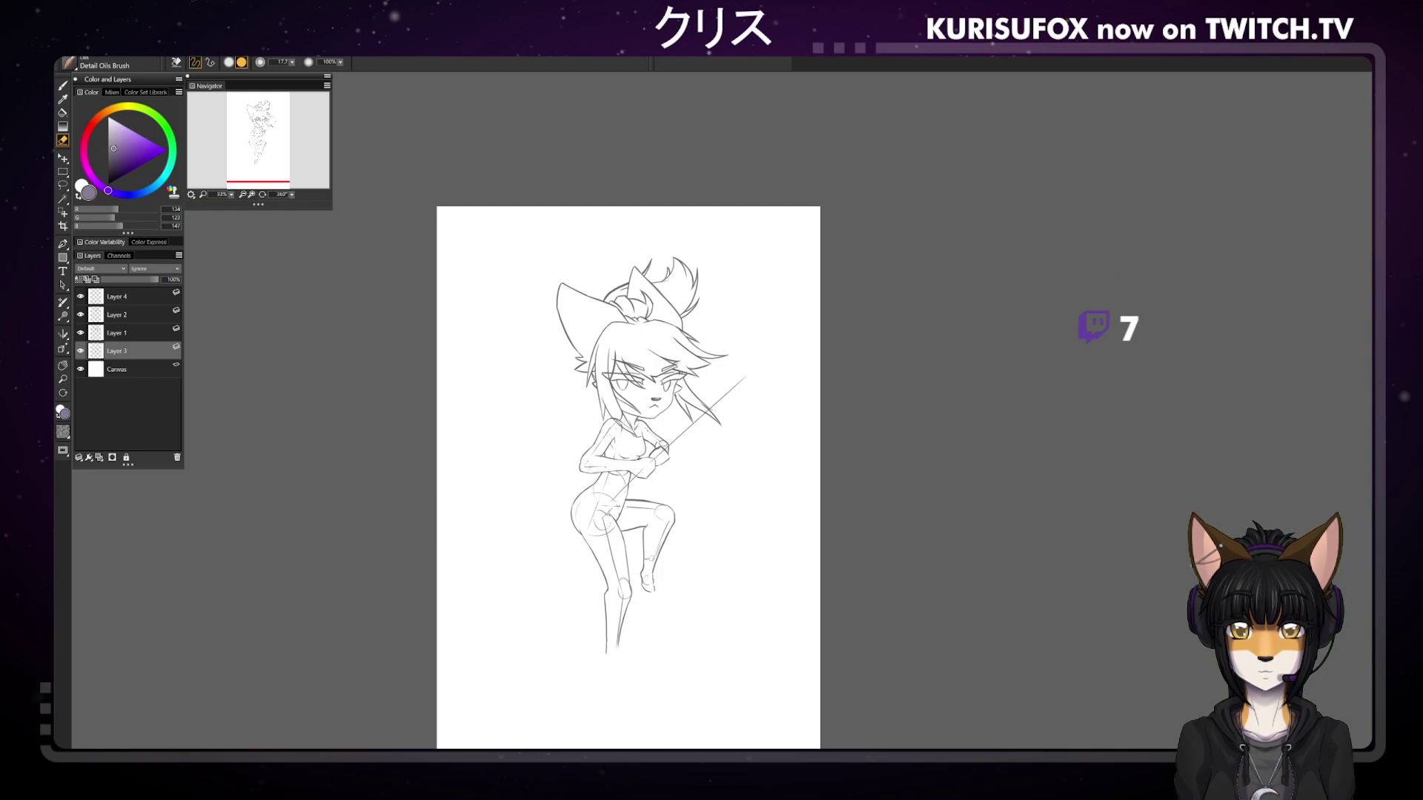
pyautogui.press('b')
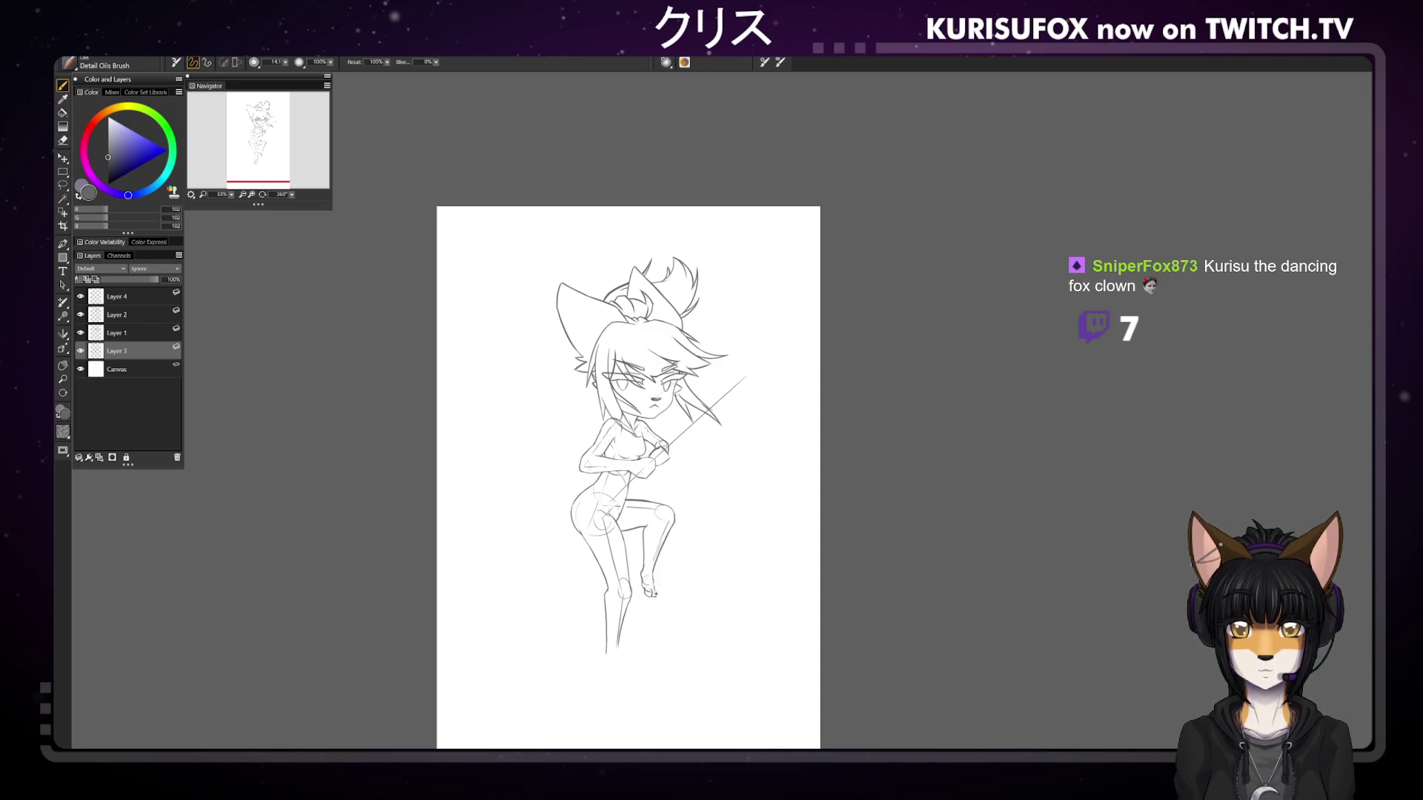
# Sketch the toes of the raised leg's foot and refine its outline, erasing stray strokes around it
pyautogui.moveTo(654, 592); pyautogui.dragTo(655, 596)
pyautogui.moveTo(656, 597); pyautogui.dragTo(658, 590)
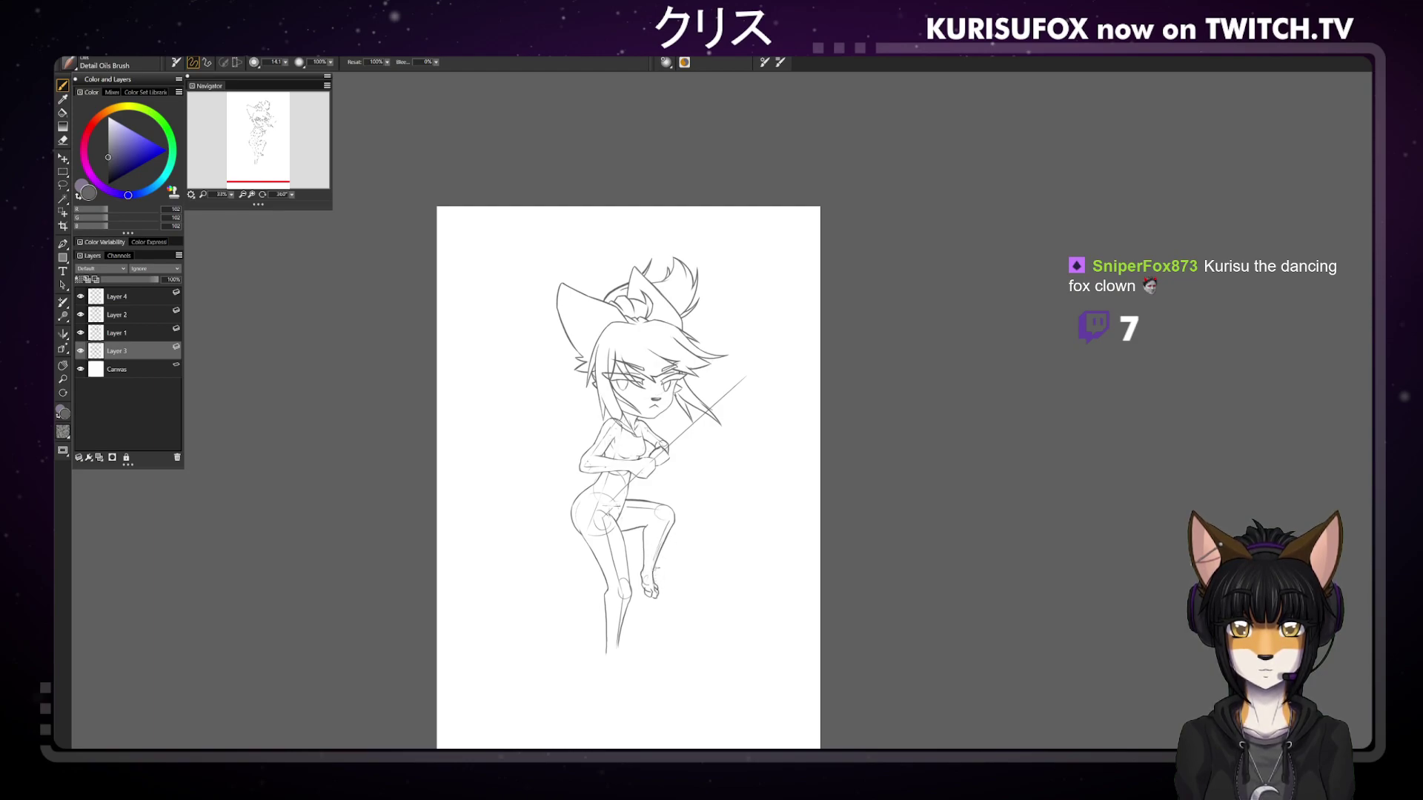
pyautogui.press('n')
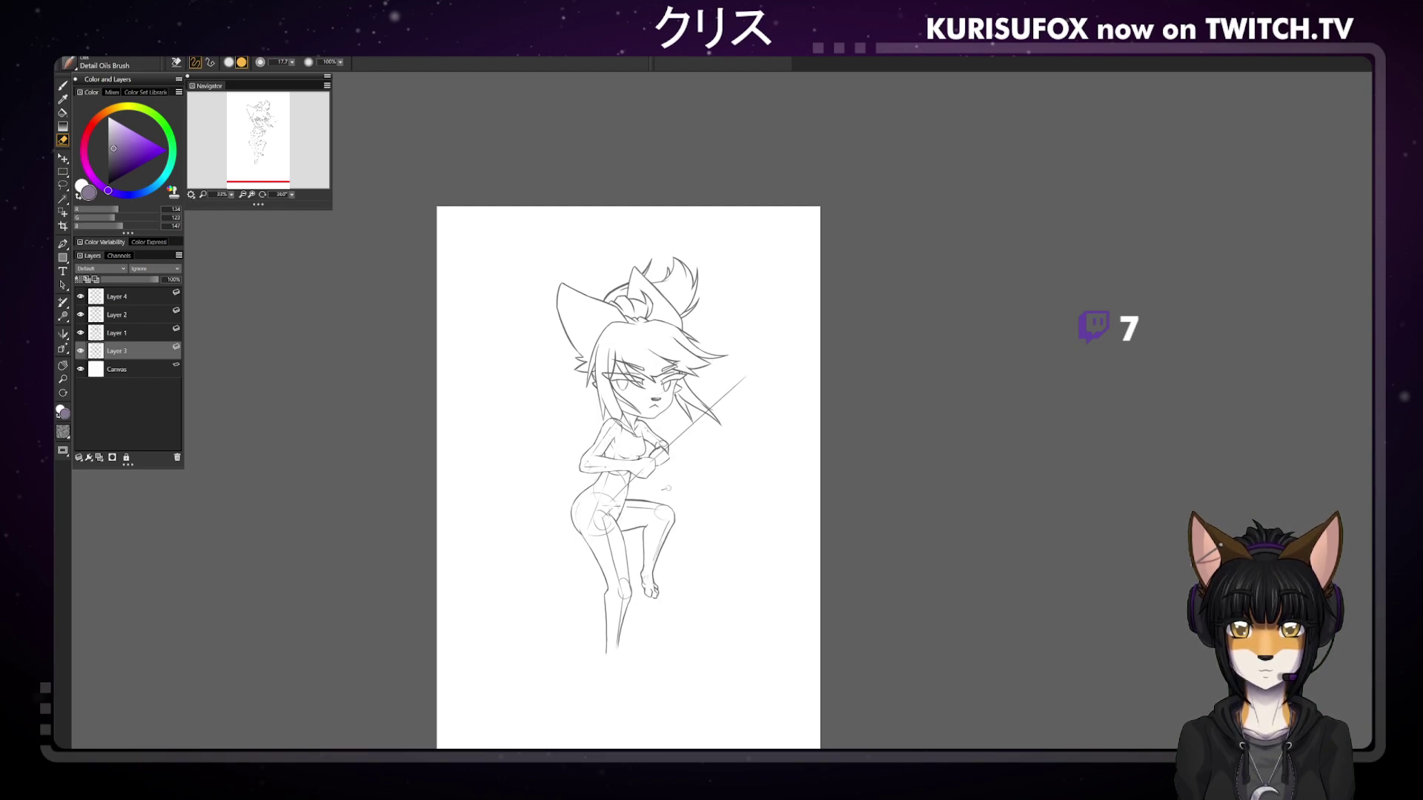
pyautogui.press('b')
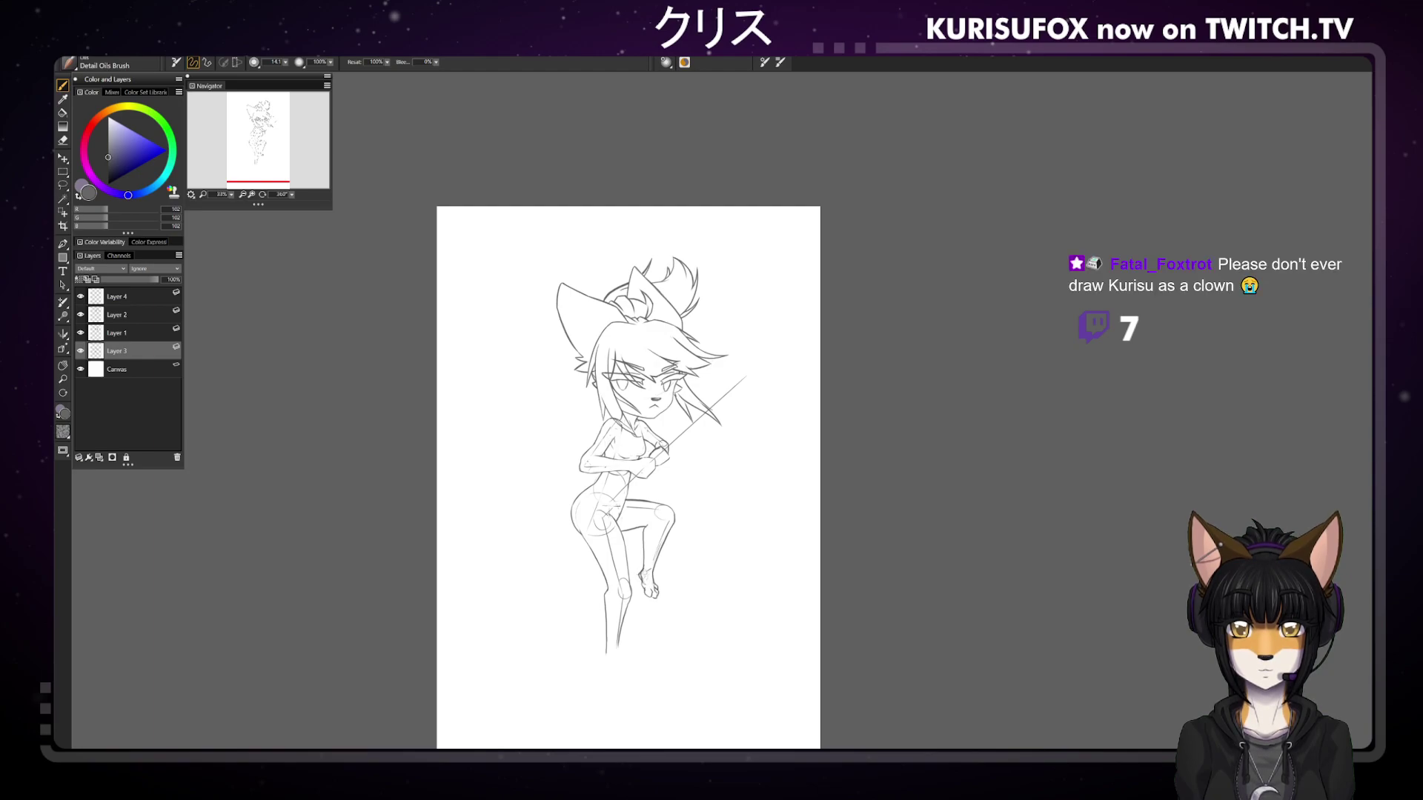
pyautogui.press('e')
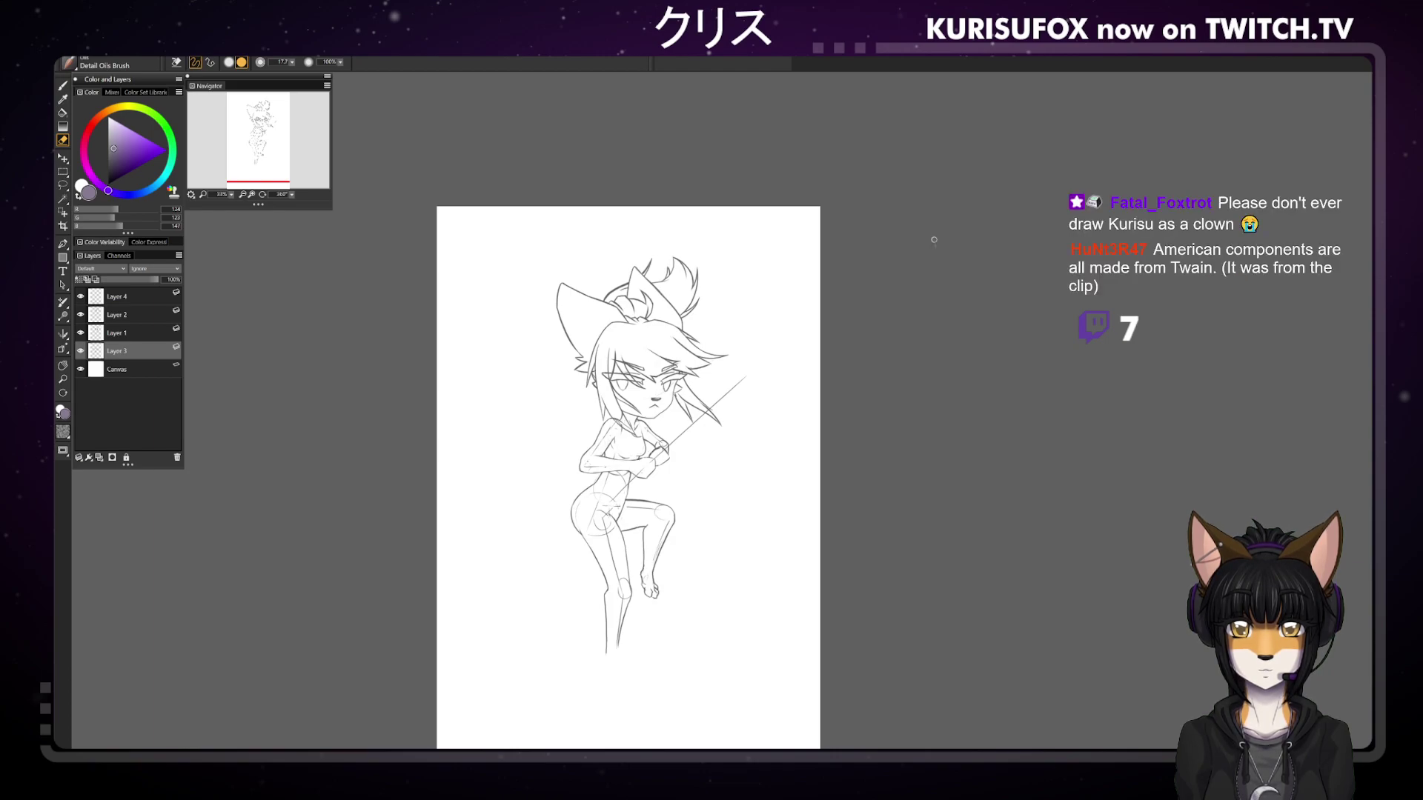
pyautogui.press('b')
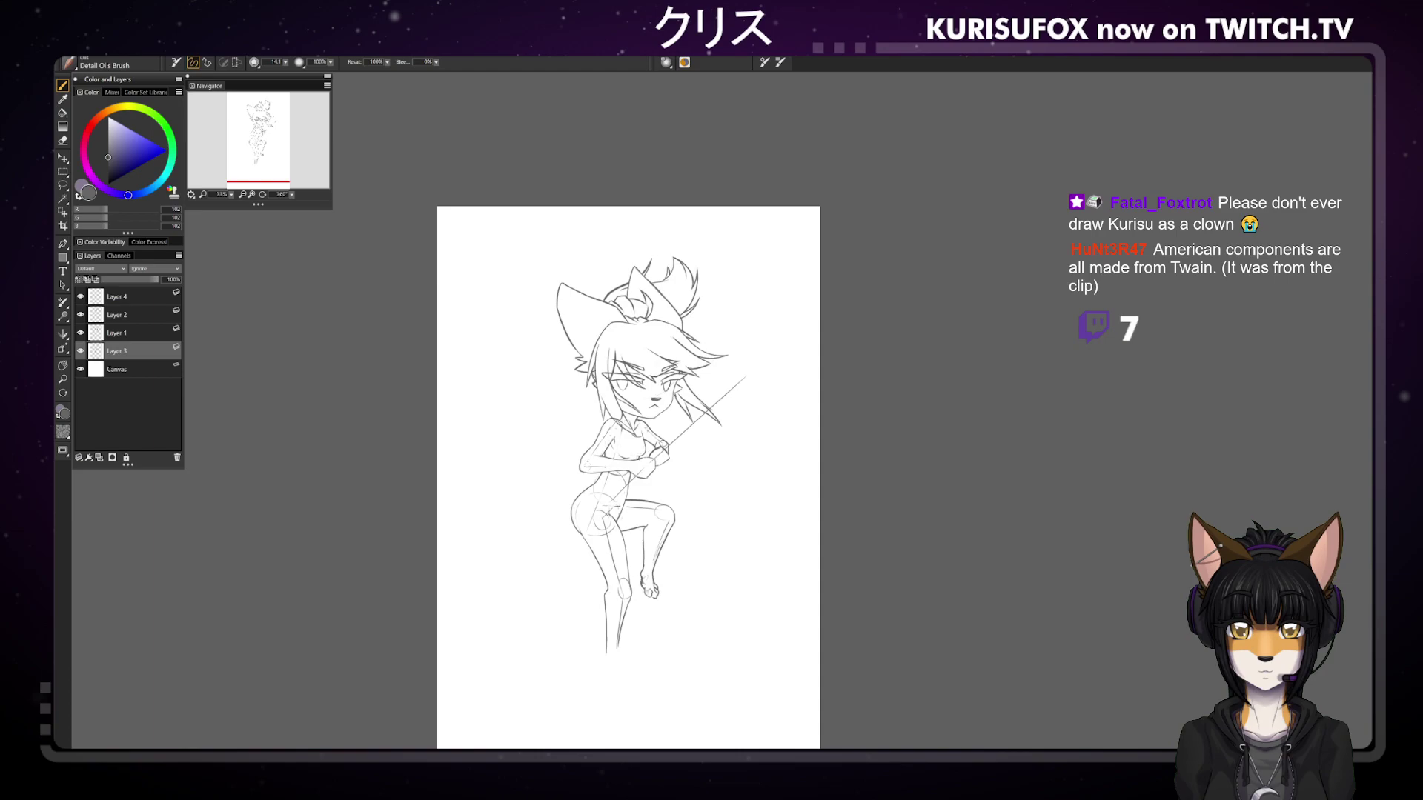
# Touch up the raised leg's knee and calf and the back of the standing thigh, erasing excess lines
pyautogui.press('e')
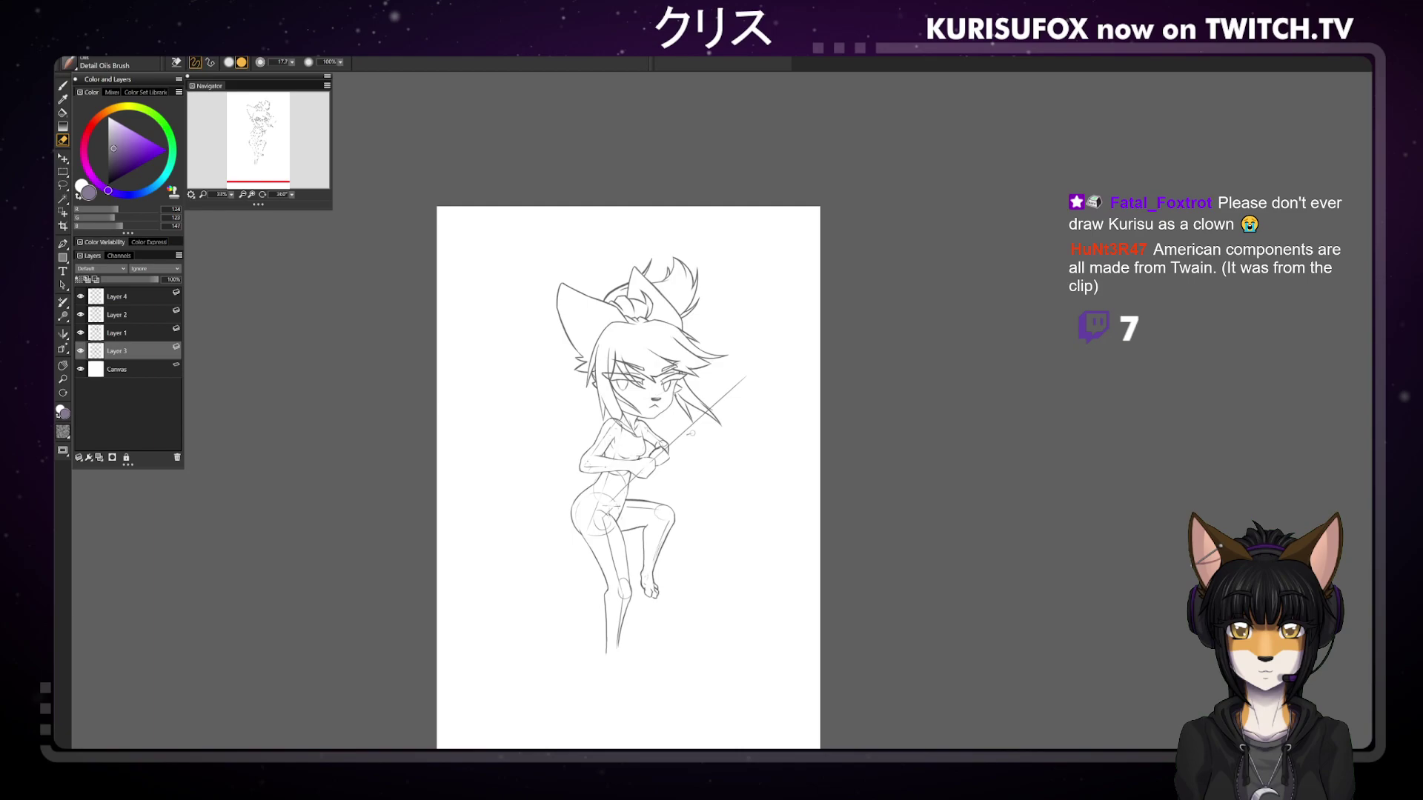
pyautogui.press('b')
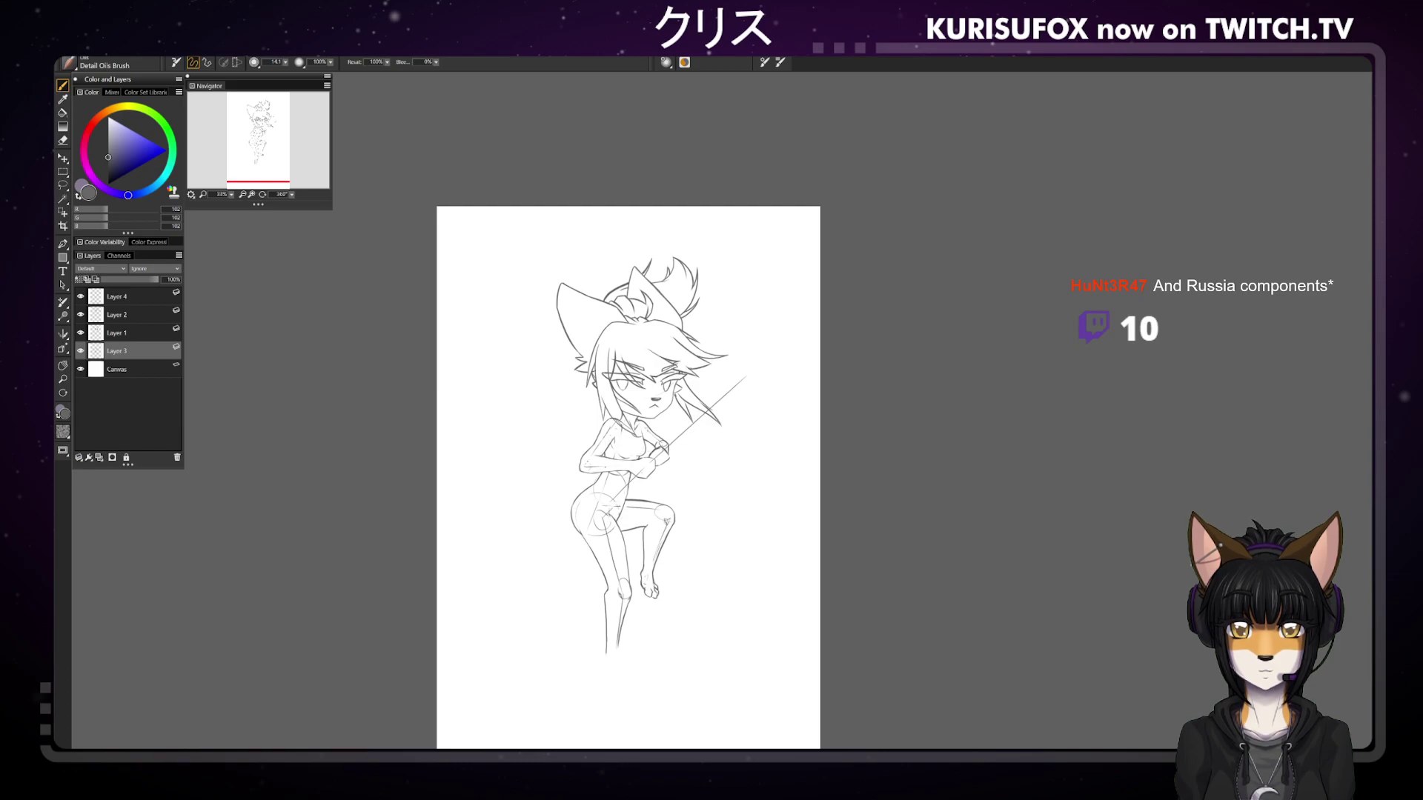
pyautogui.press('n')
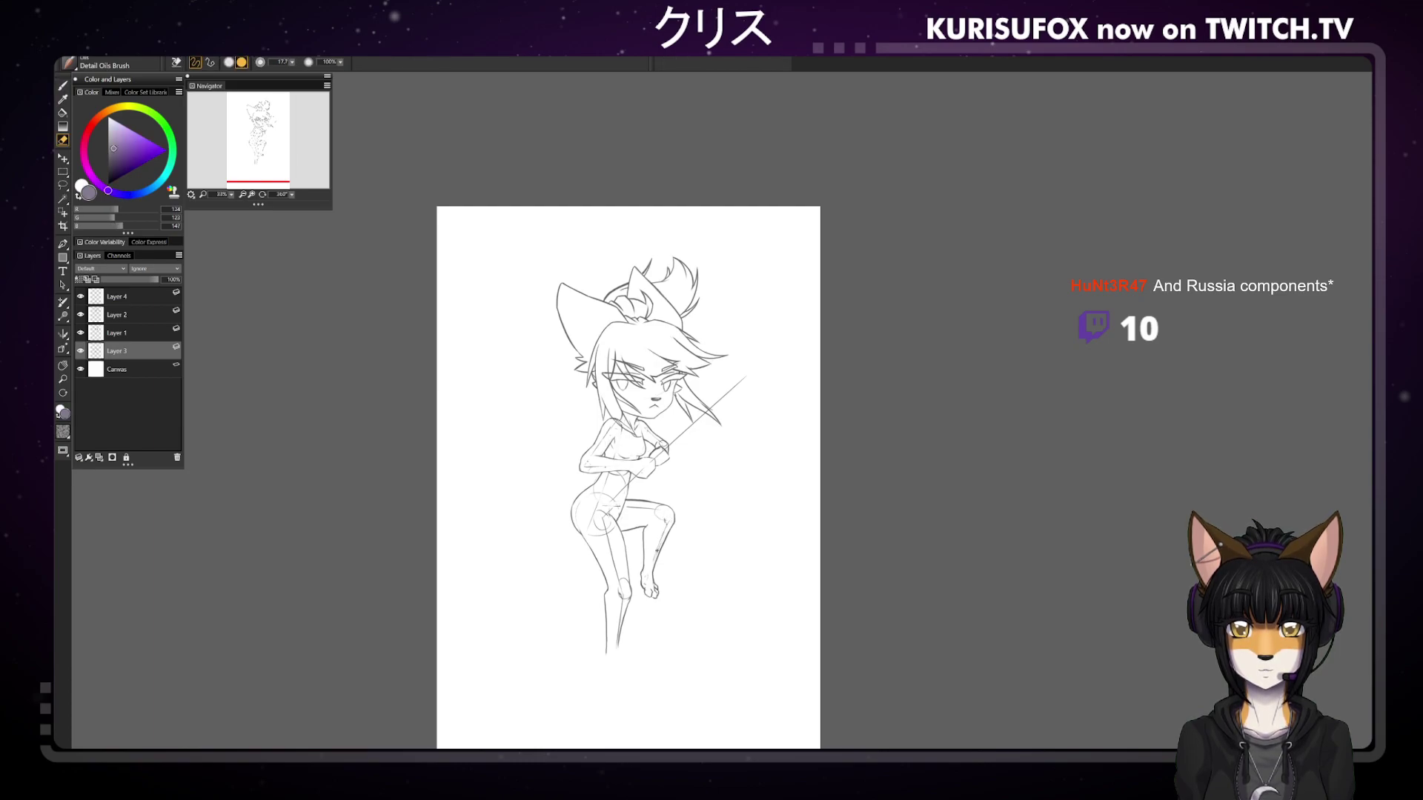
pyautogui.press('b')
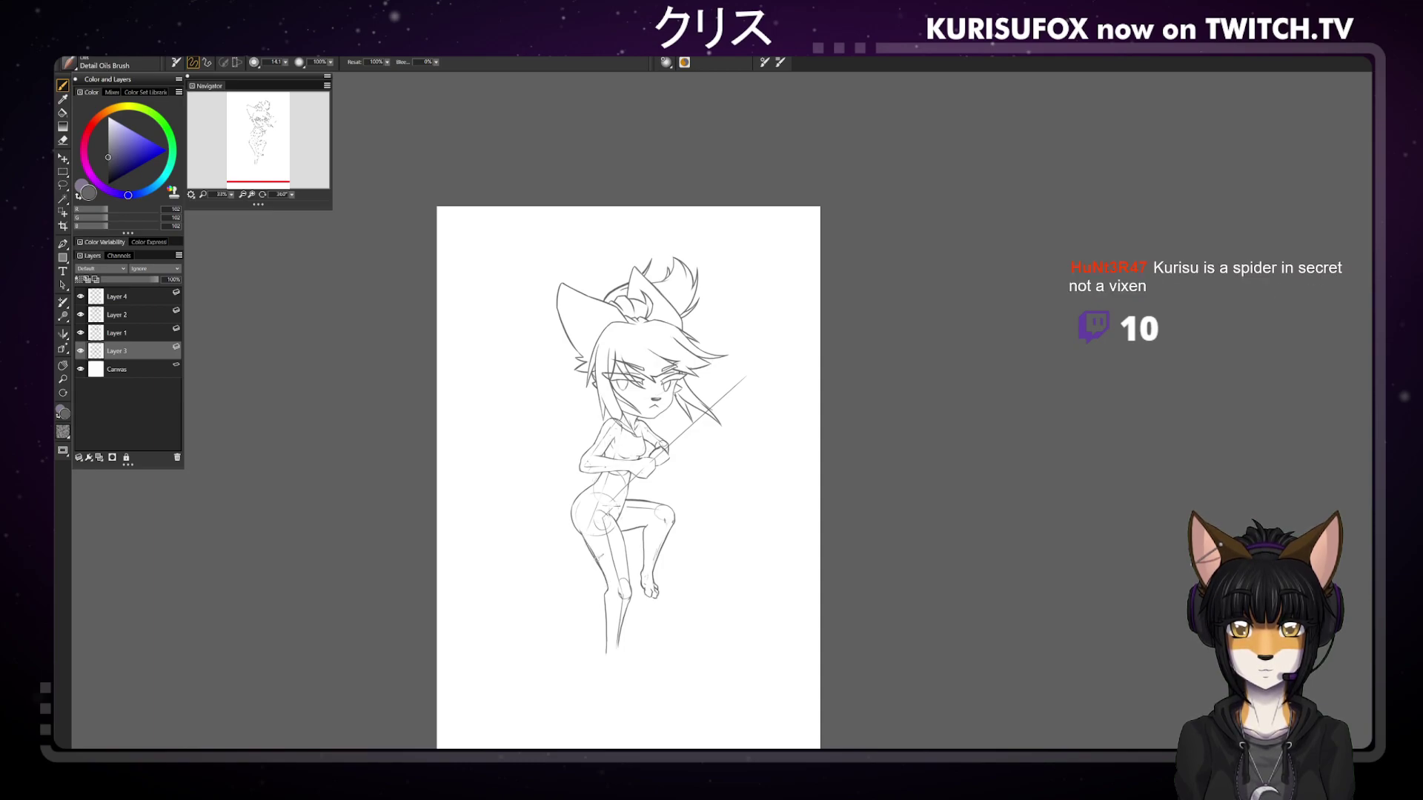
pyautogui.press('n')
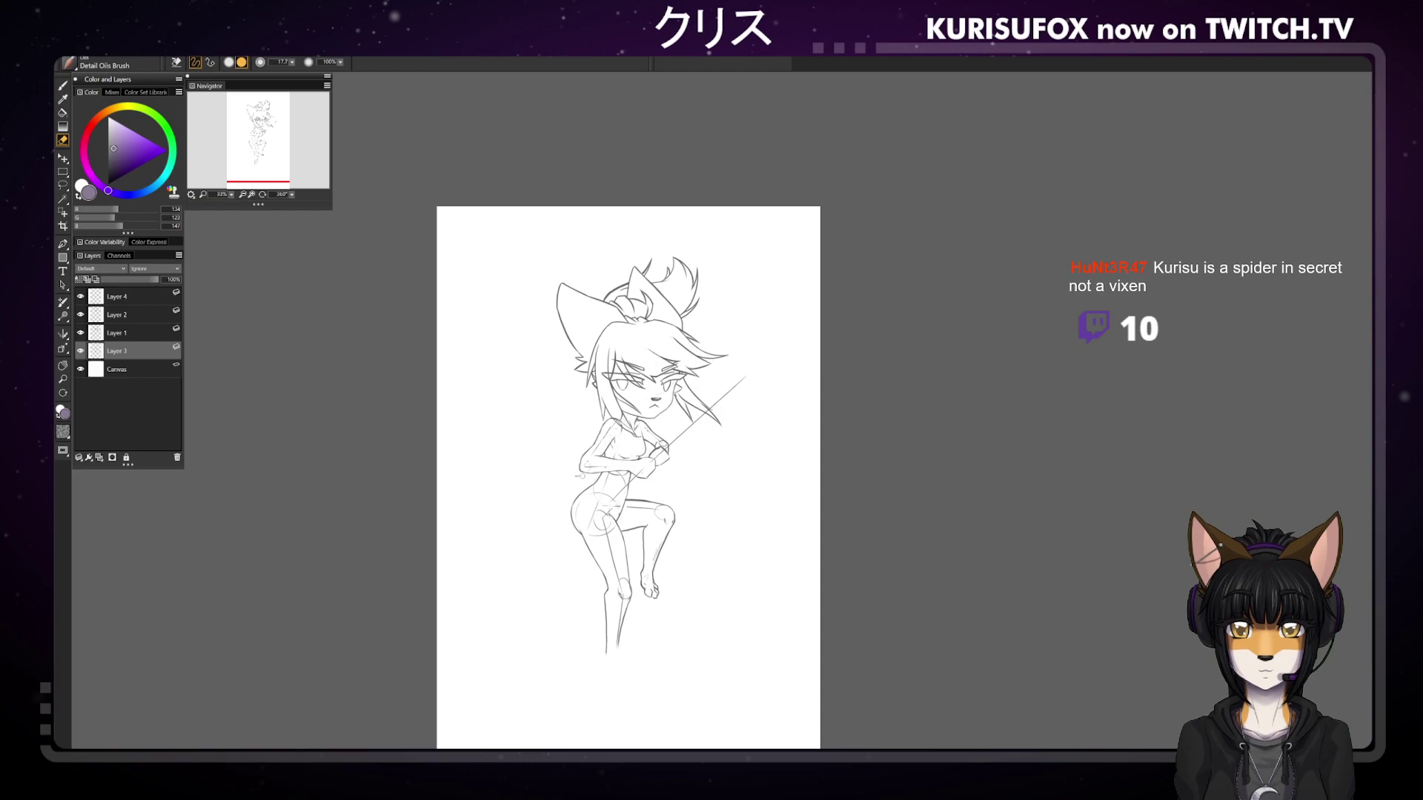
# Flip the whole drawing horizontally to check the character's pose in mirror image
pyautogui.click(63, 85)
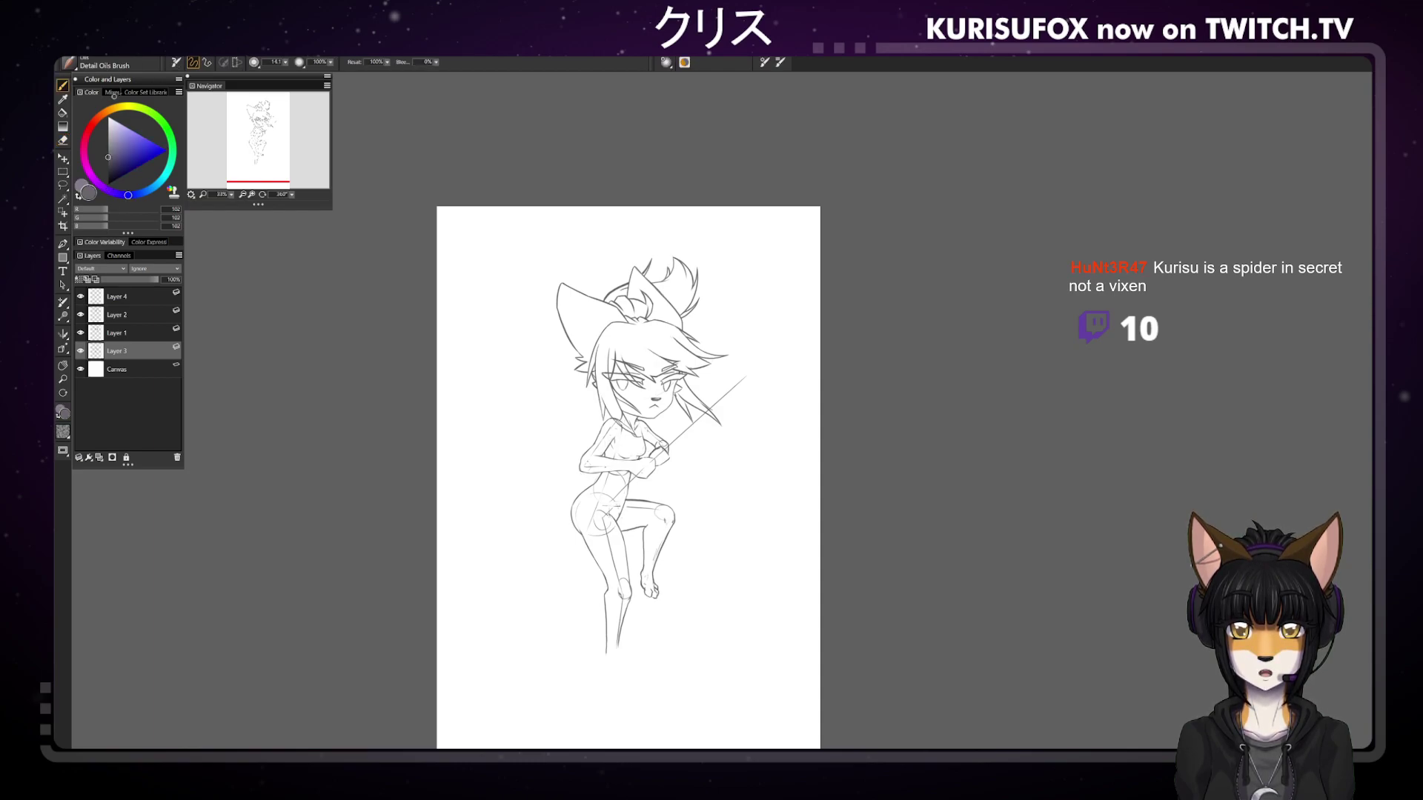
pyautogui.press('h')
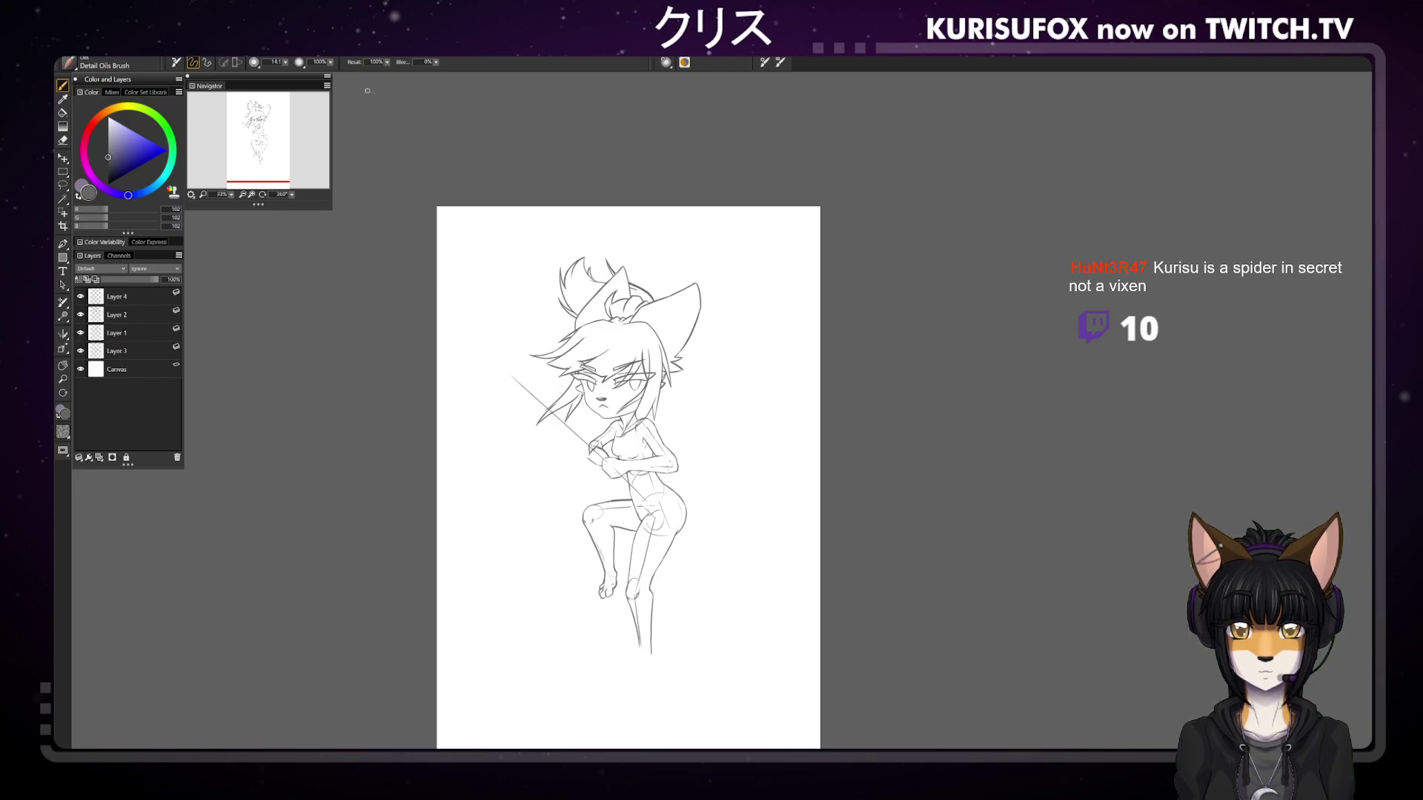
pyautogui.hotkey('ctrl', '+')
pyautogui.hotkey('ctrl', '-')
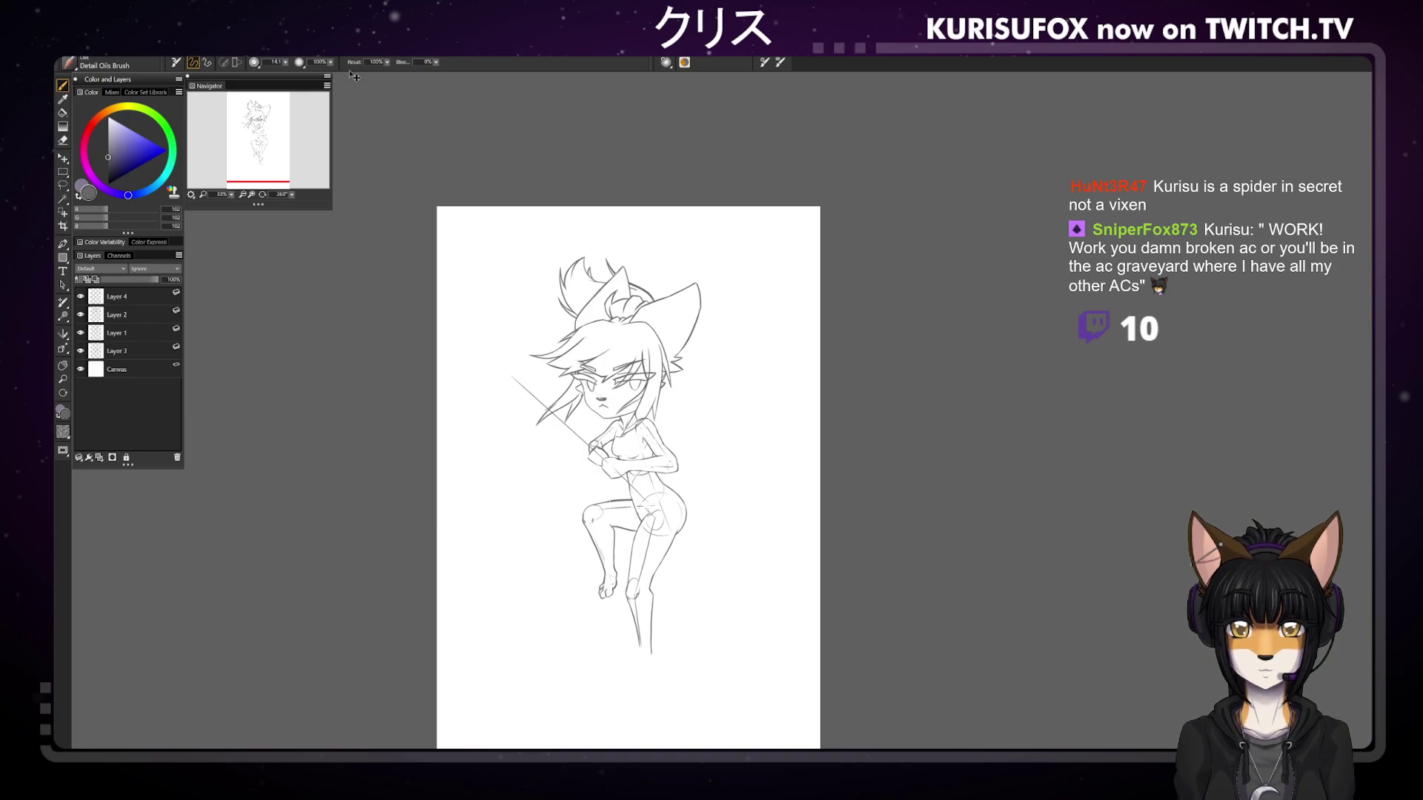
# Refine the lower raised leg and foot in the mirrored sketch, alternating between brush strokes and erasing
pyautogui.press('n')
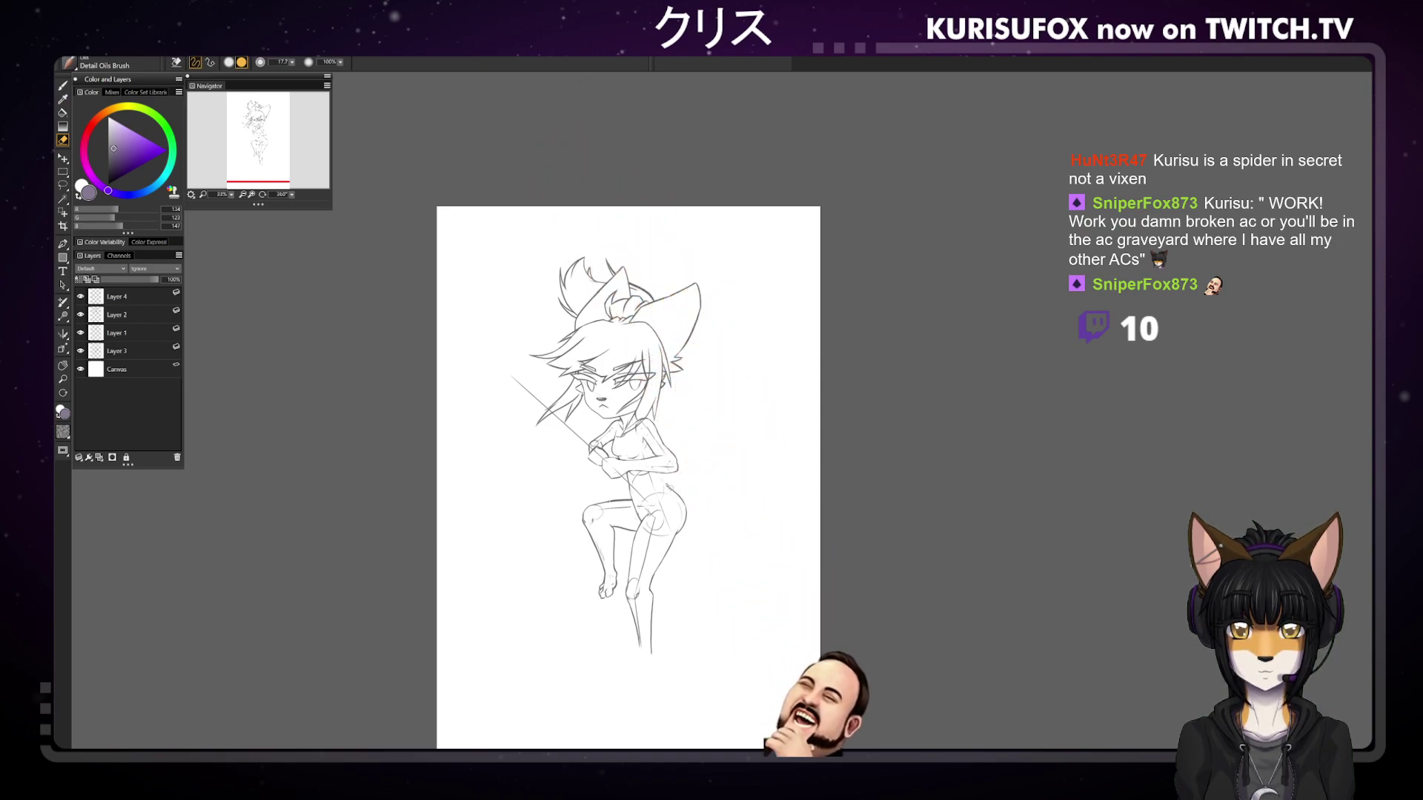
pyautogui.press('b')
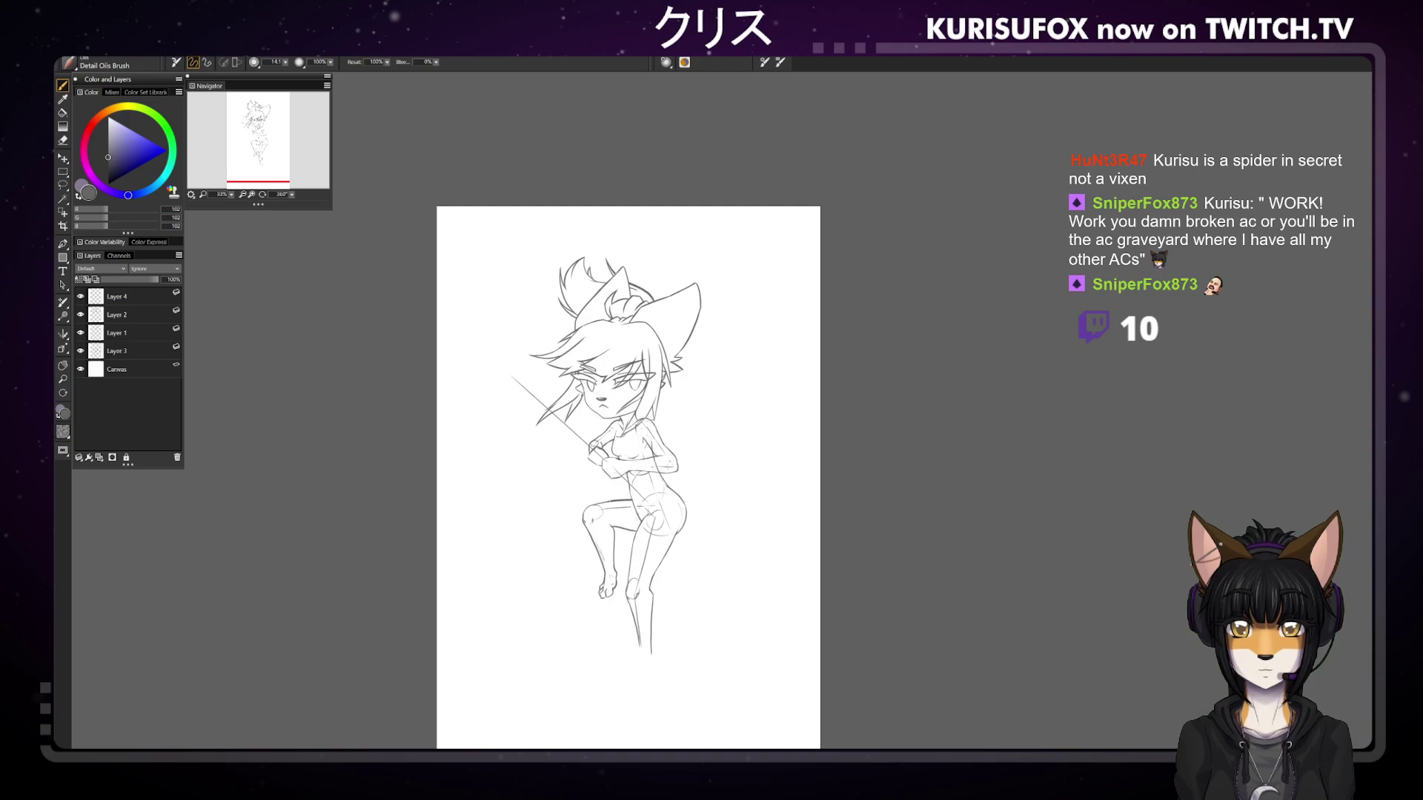
pyautogui.press('n')
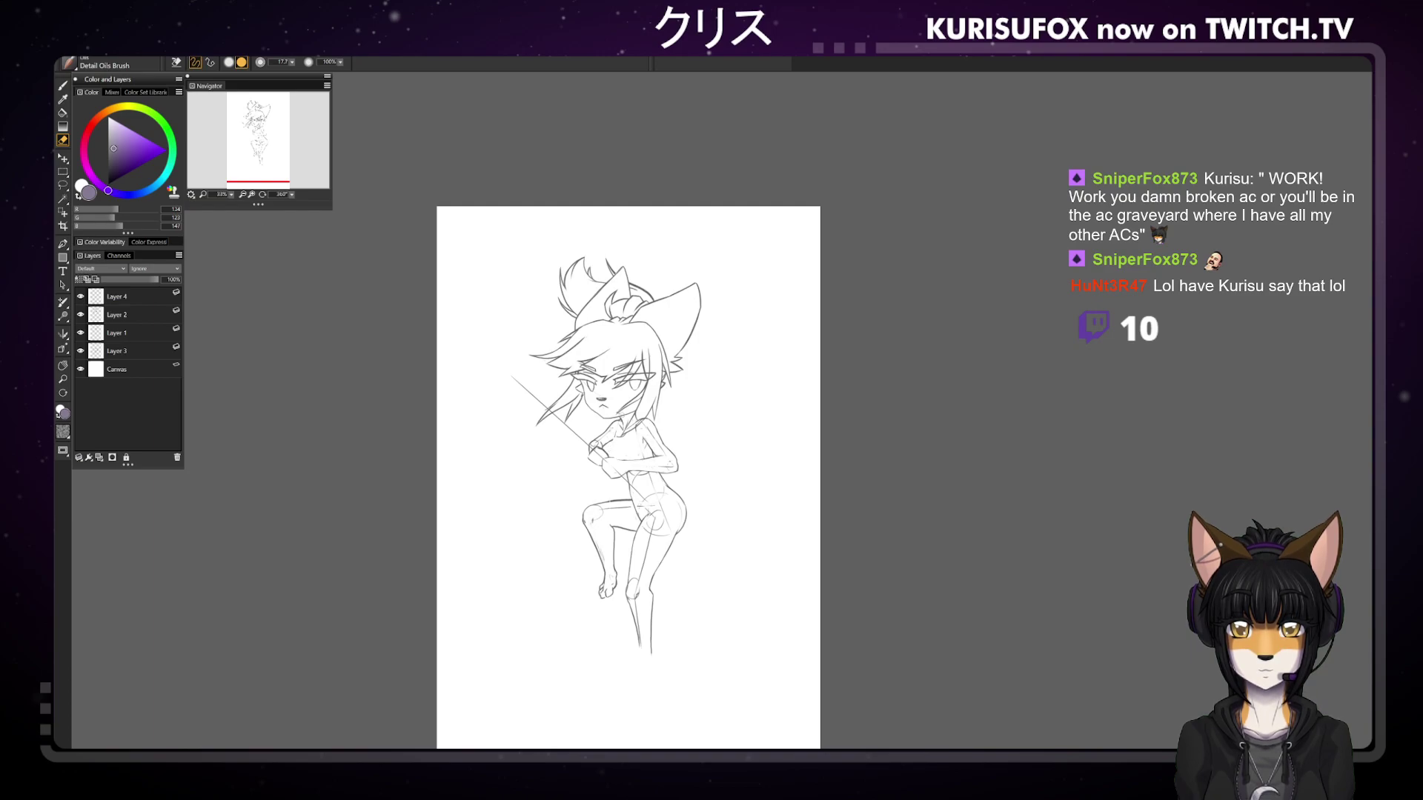
pyautogui.press('b')
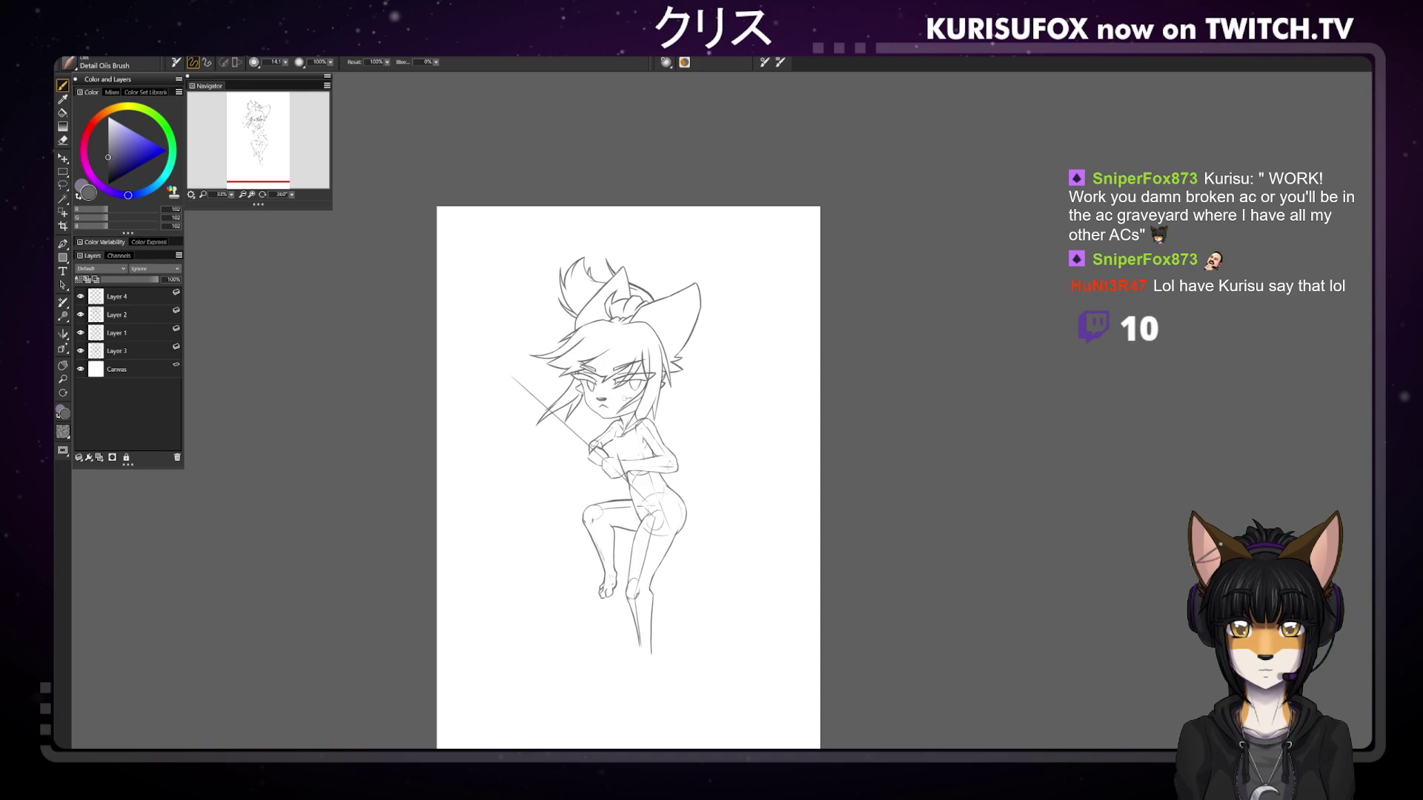
pyautogui.press('e')
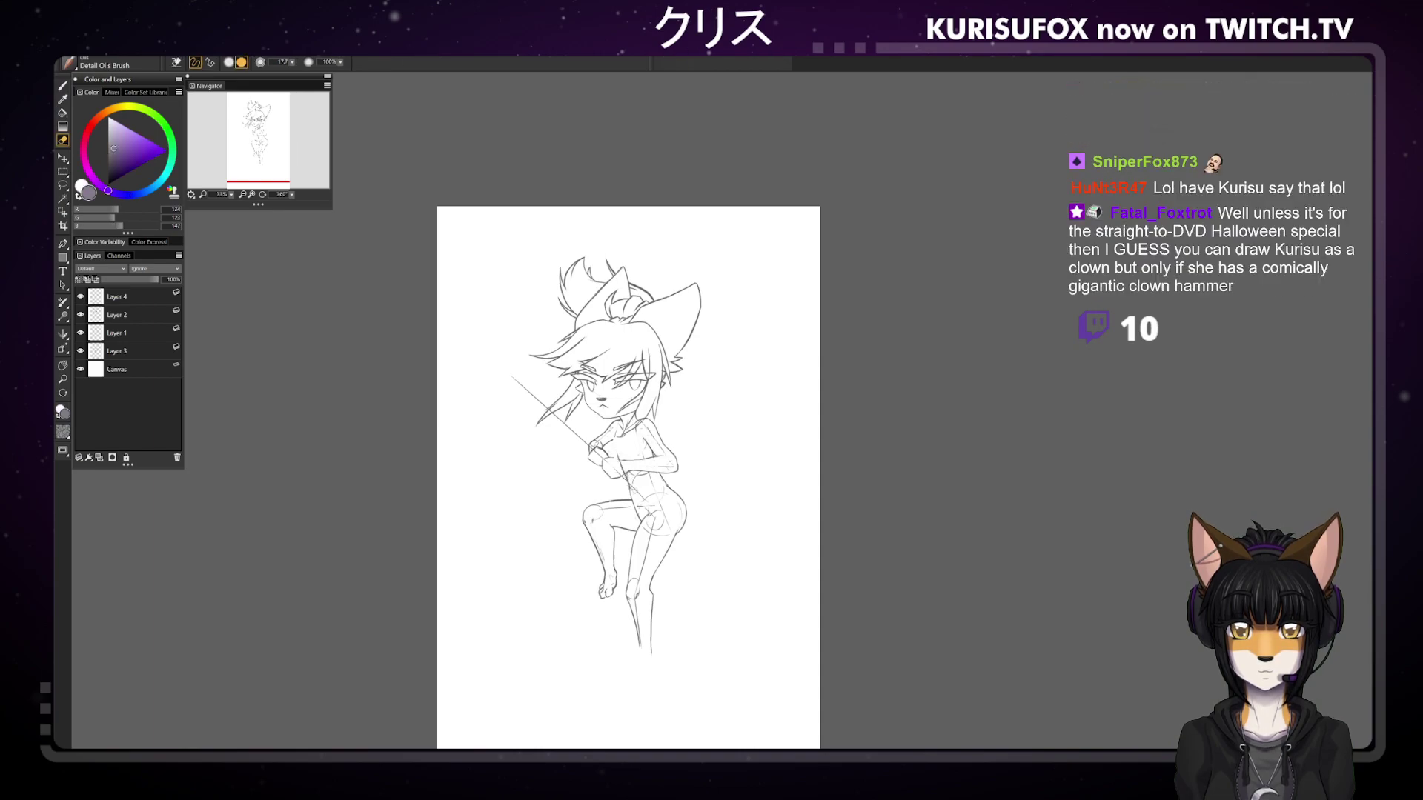
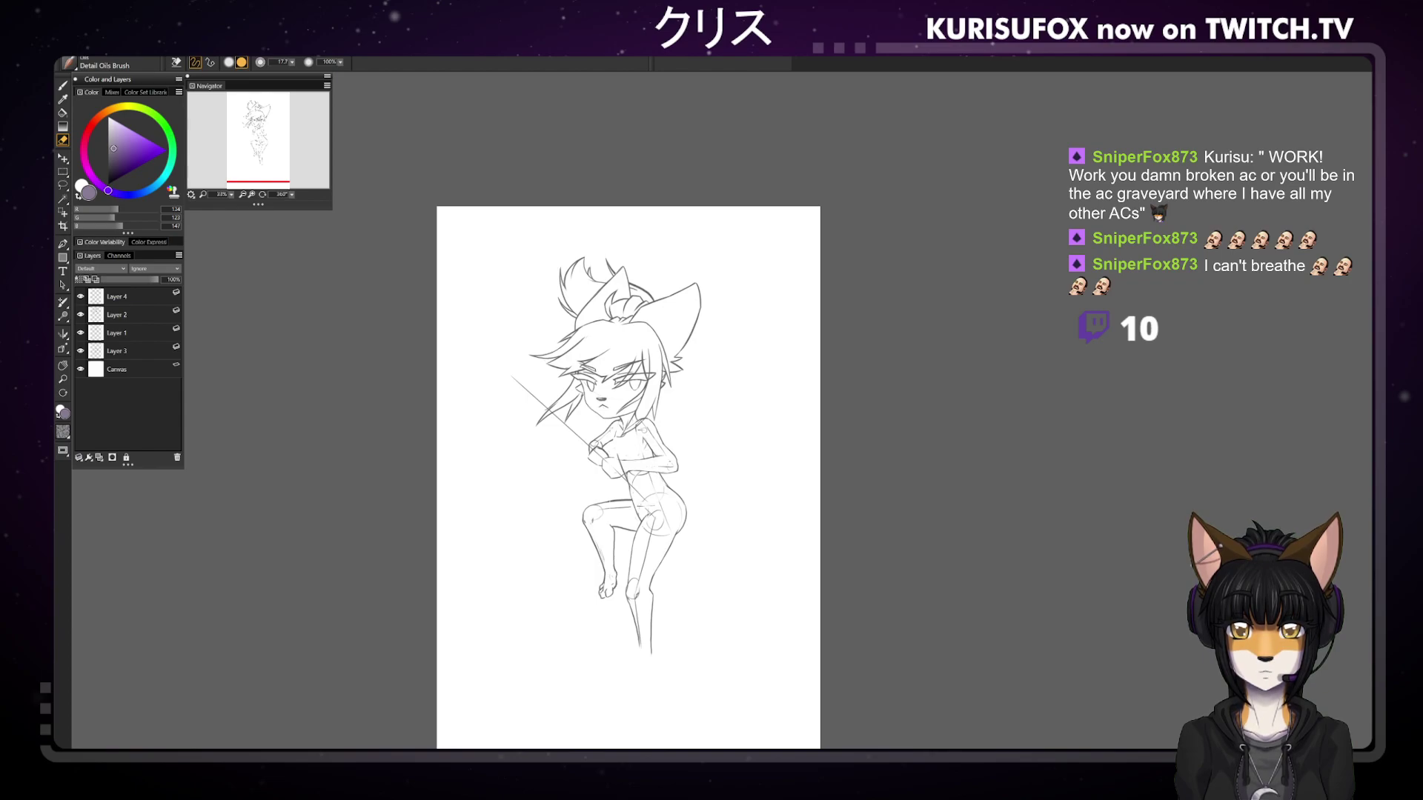
pyautogui.press('b')
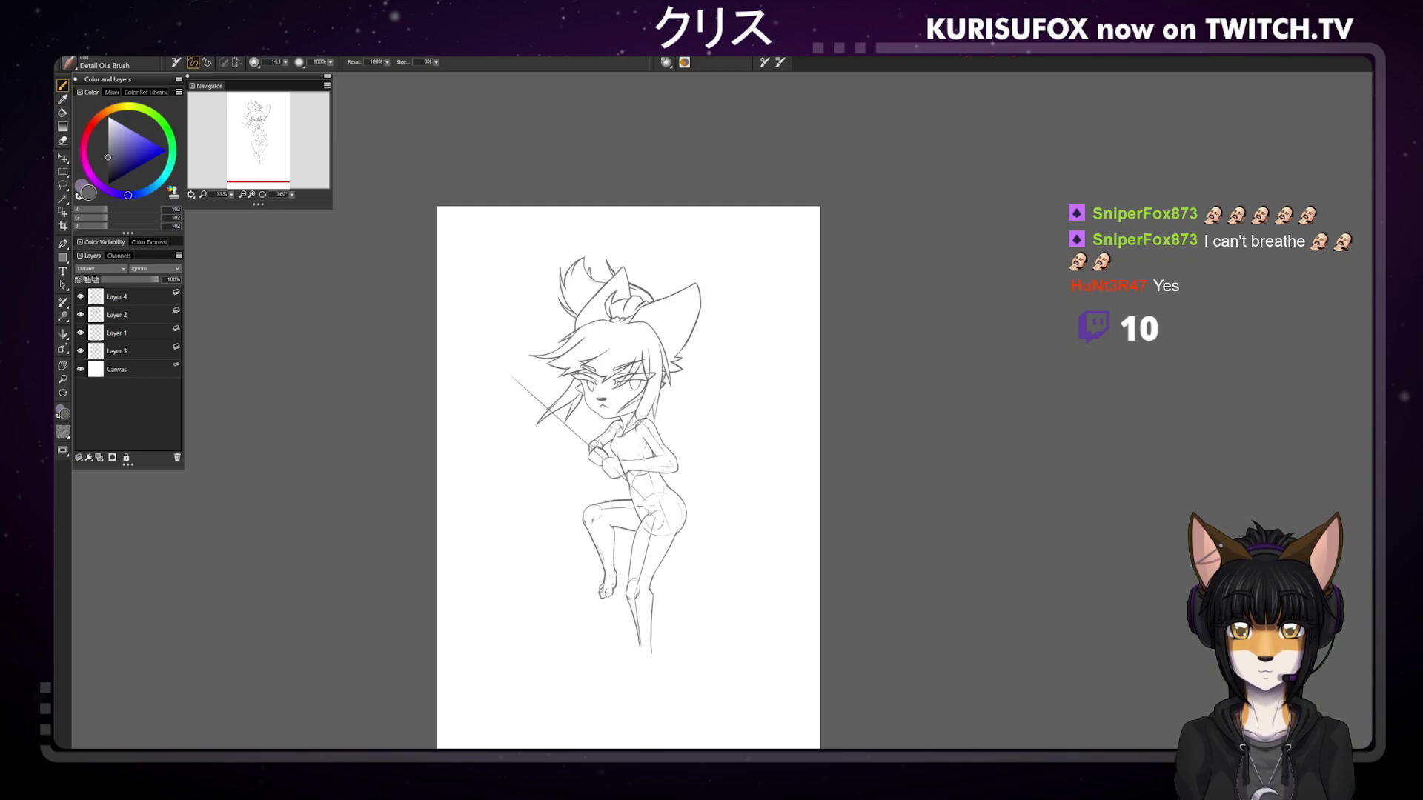
pyautogui.press('e')
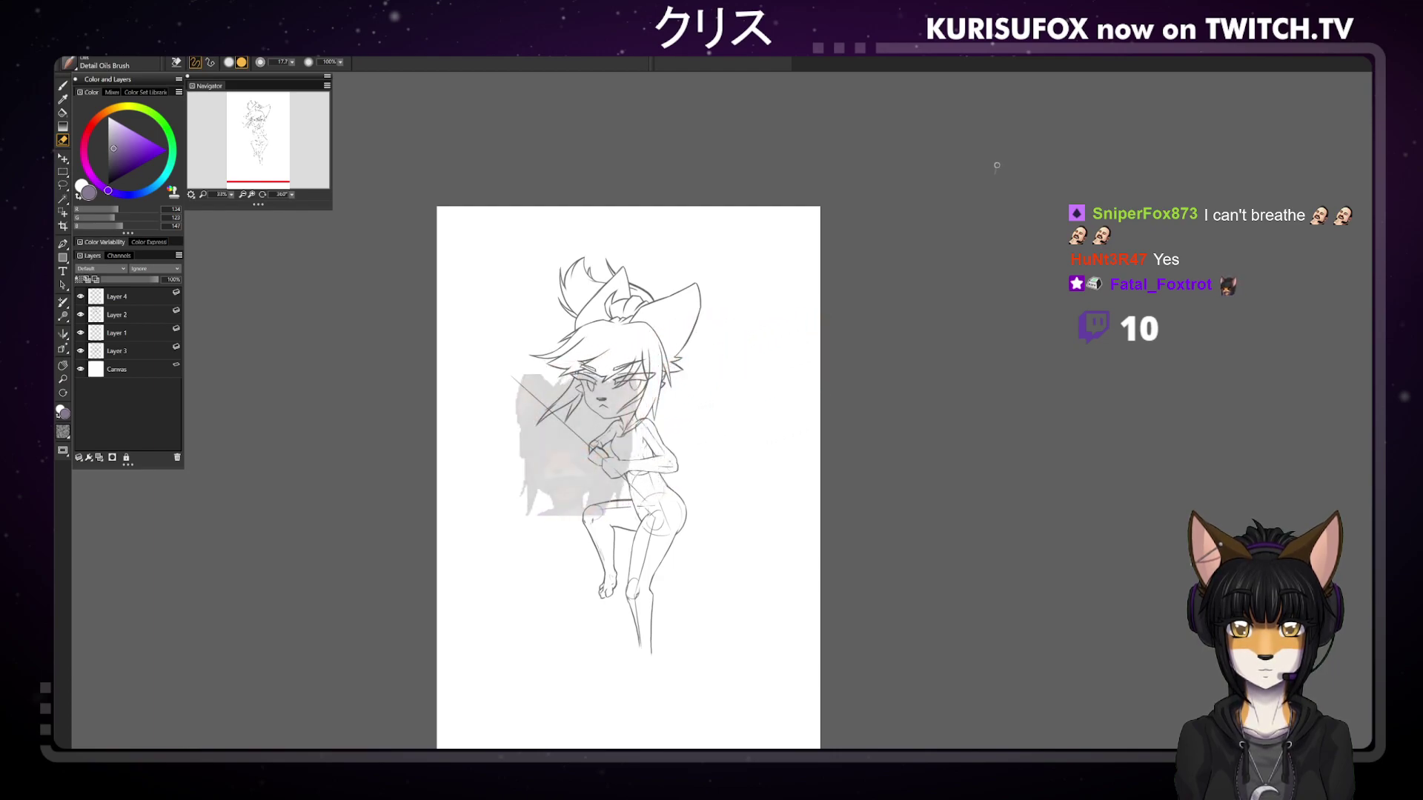
pyautogui.press('b')
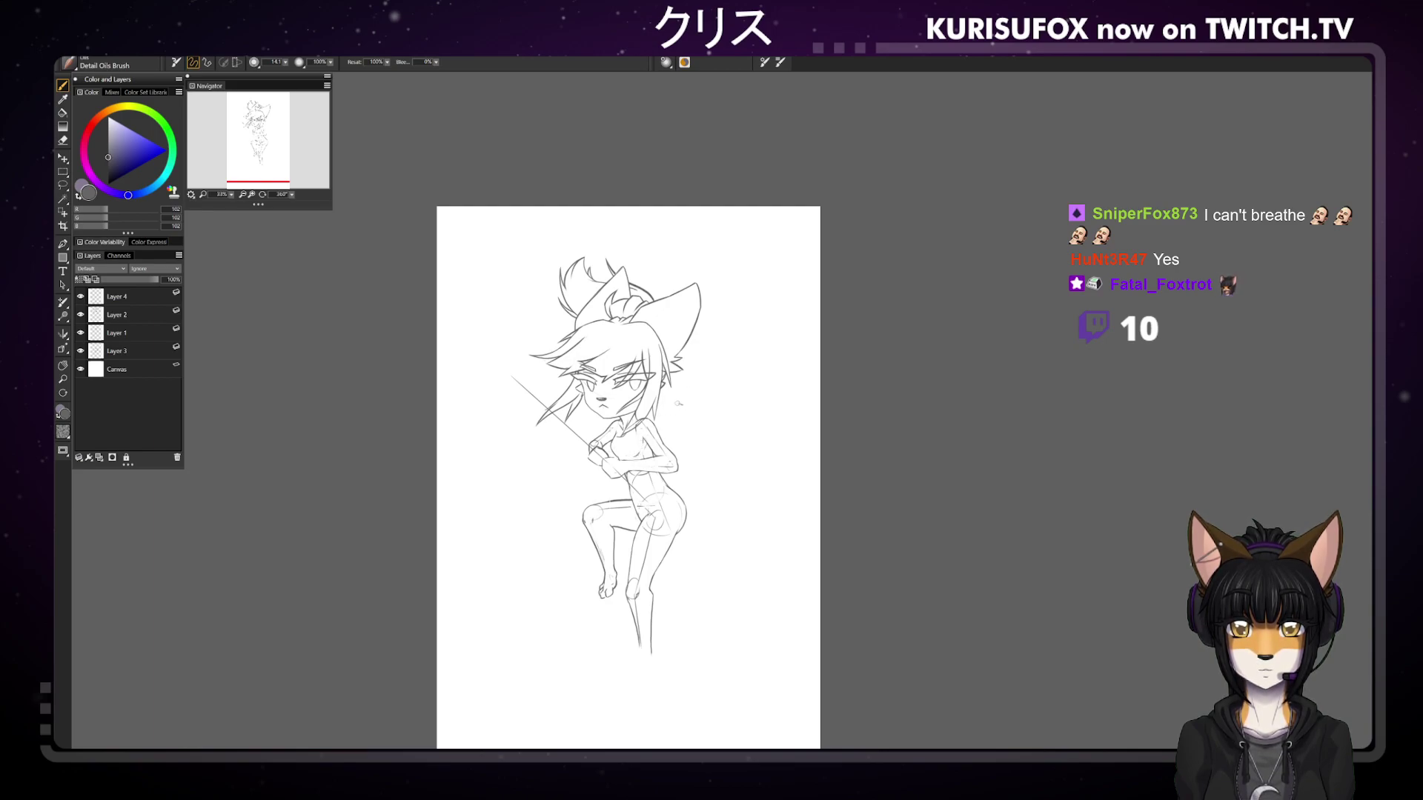
pyautogui.hotkey('ctrl', '-')
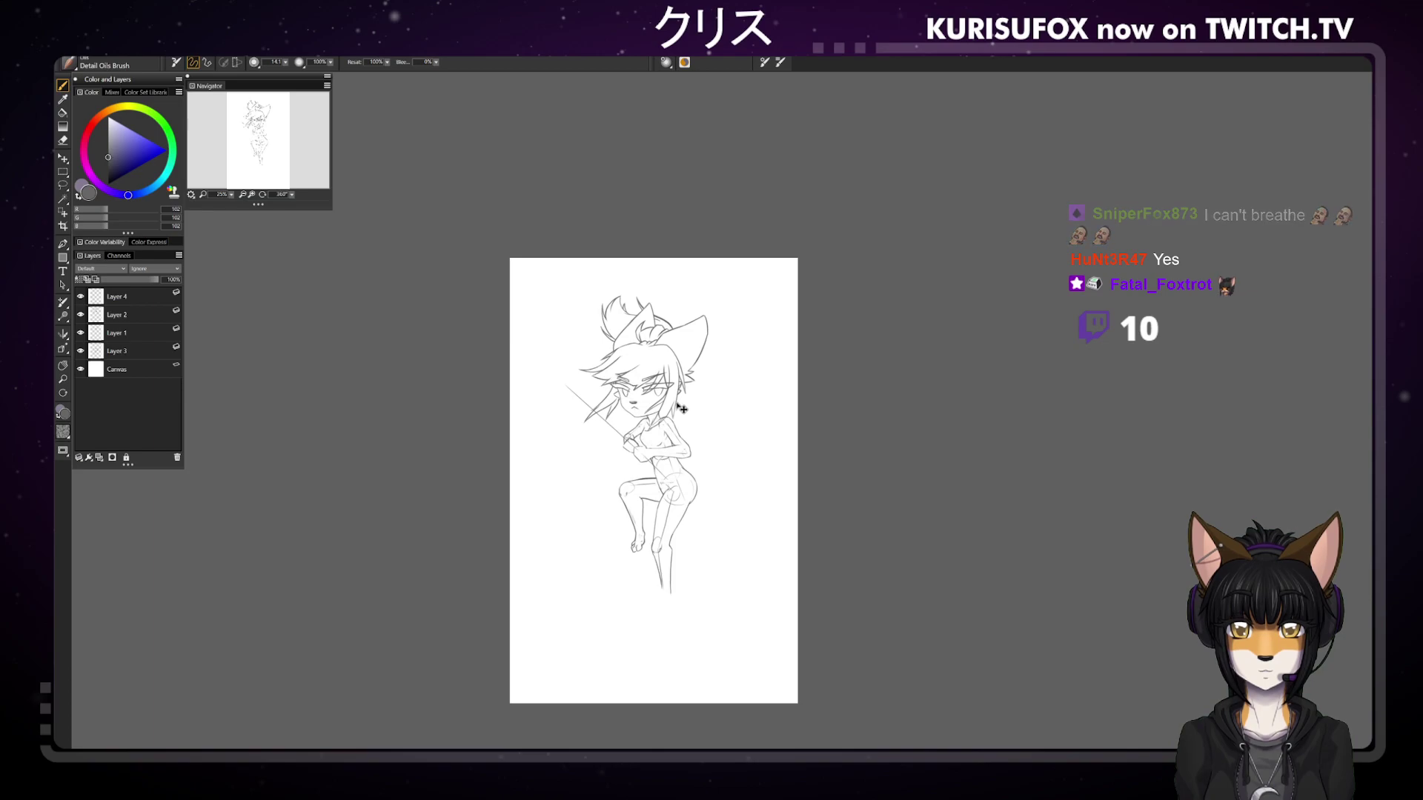
pyautogui.hotkey('ctrl', '+')
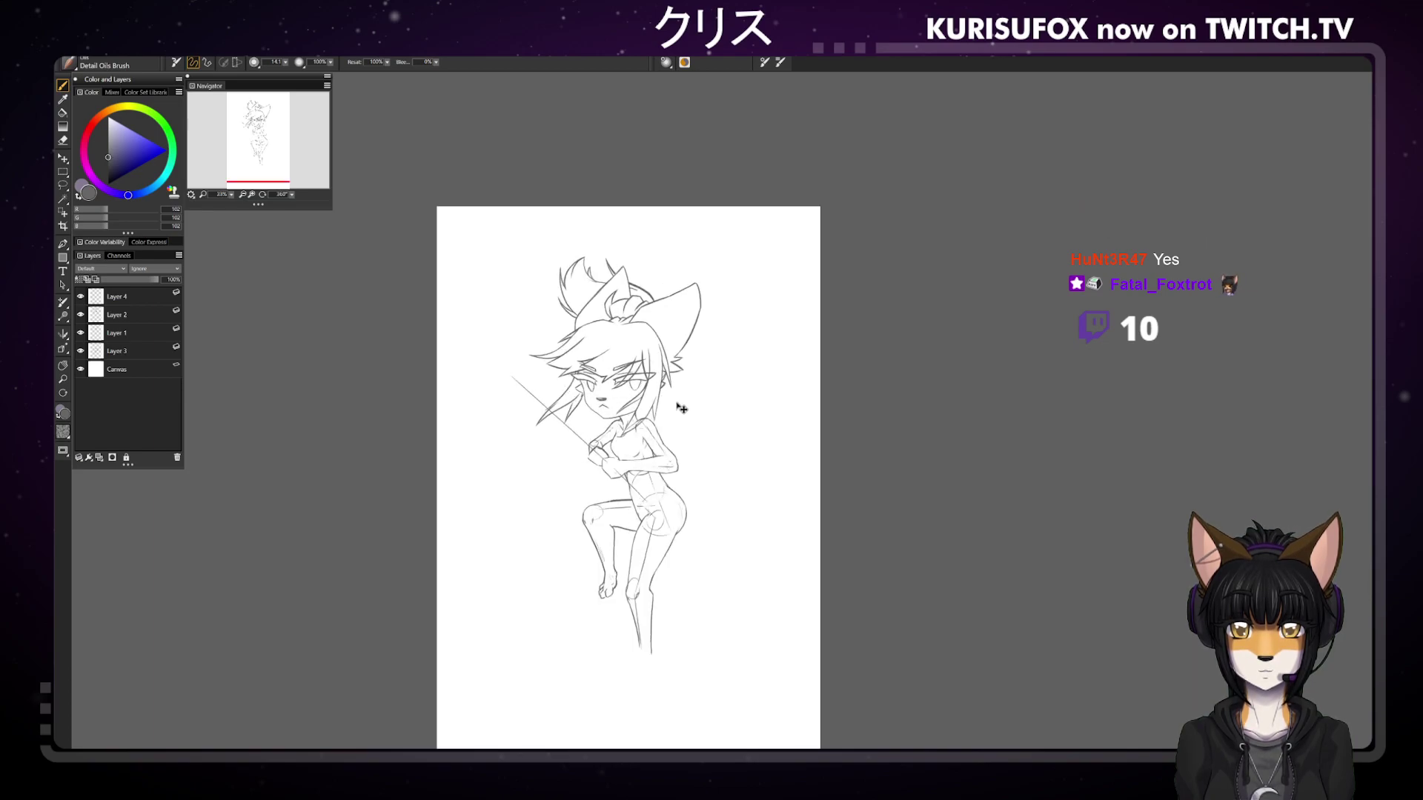
# Reposition the body sketch on Layer 3 and rotate it counterclockwise so the legs swing out away from the raised knee
pyautogui.click(134, 355)
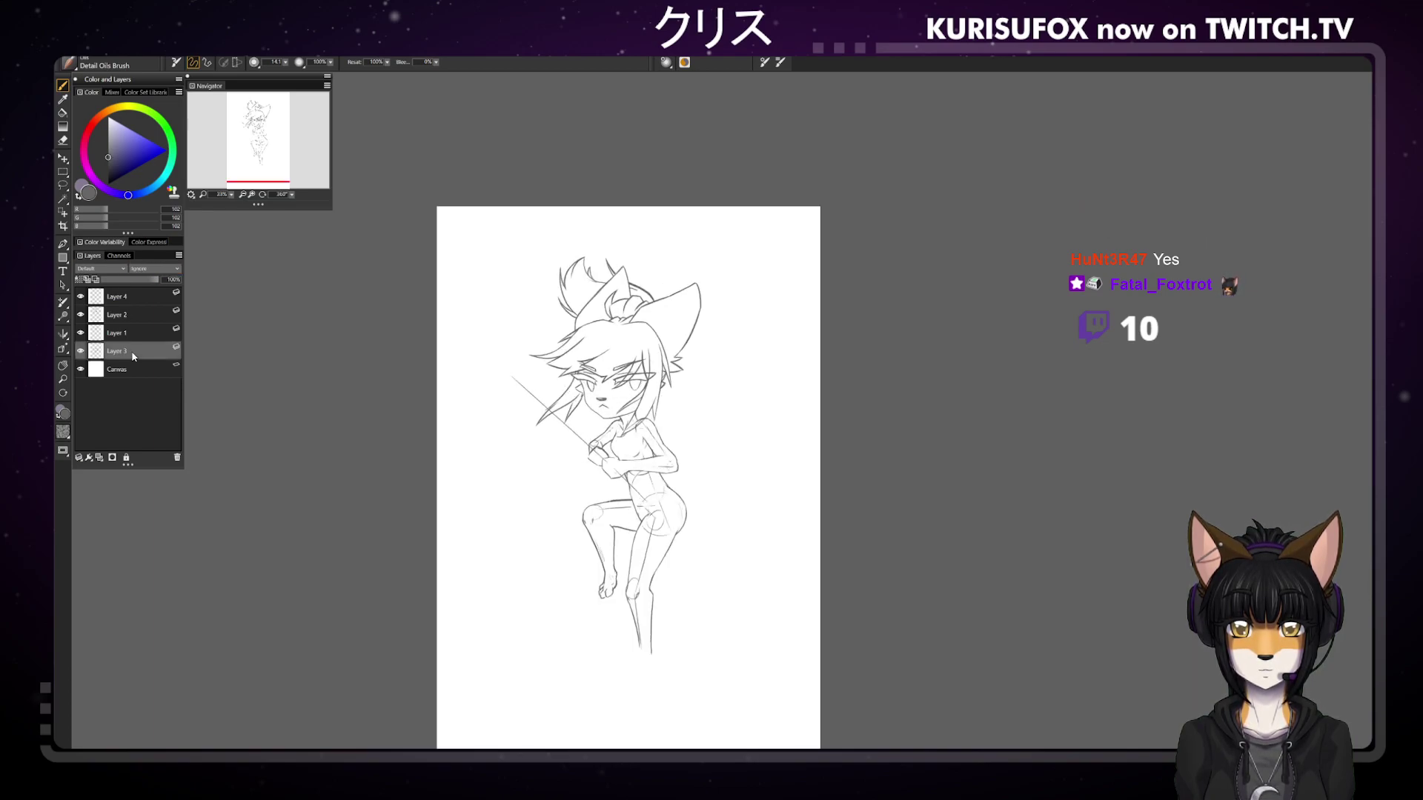
pyautogui.click(63, 158)
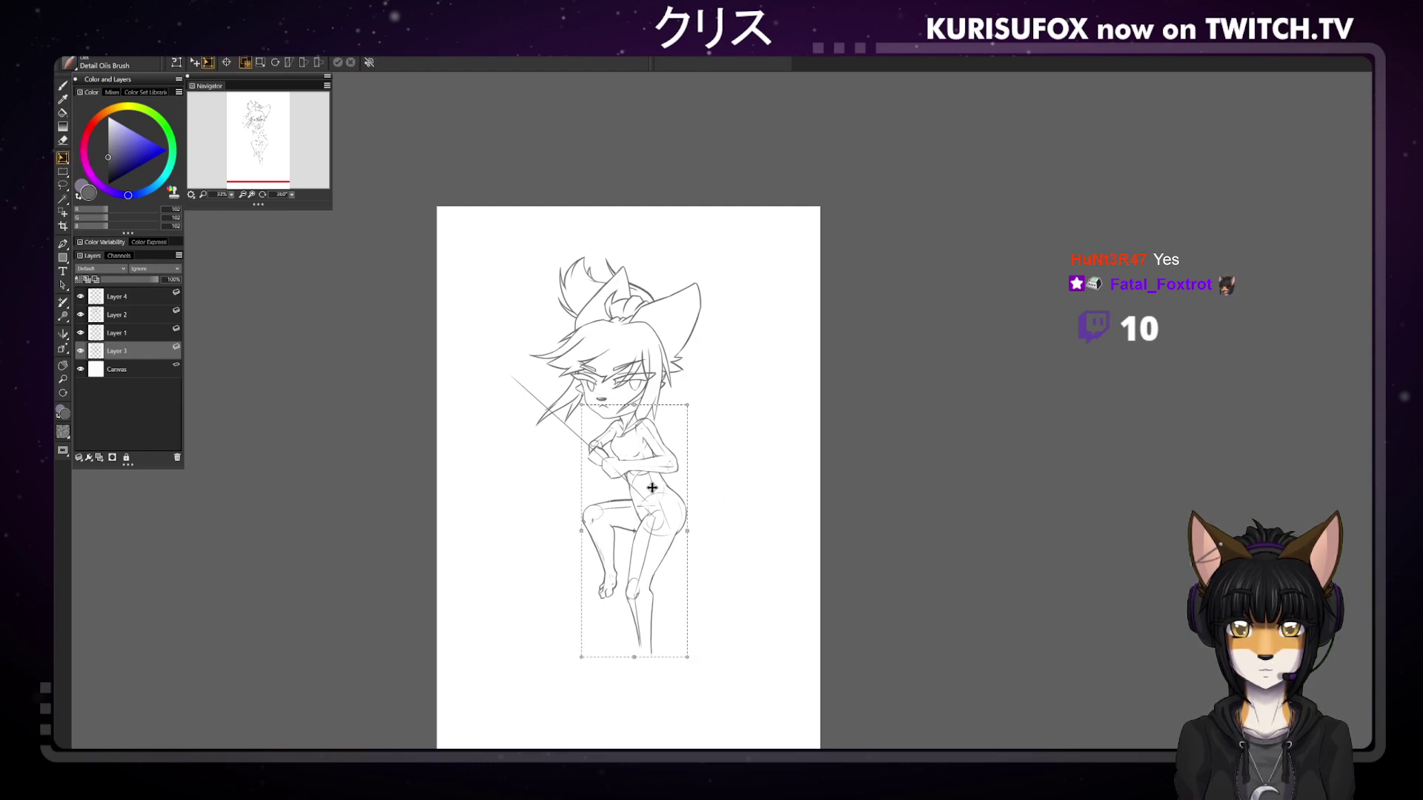
pyautogui.moveTo(634, 531); pyautogui.dragTo(621, 415)
pyautogui.moveTo(689, 660); pyautogui.dragTo(733, 630)
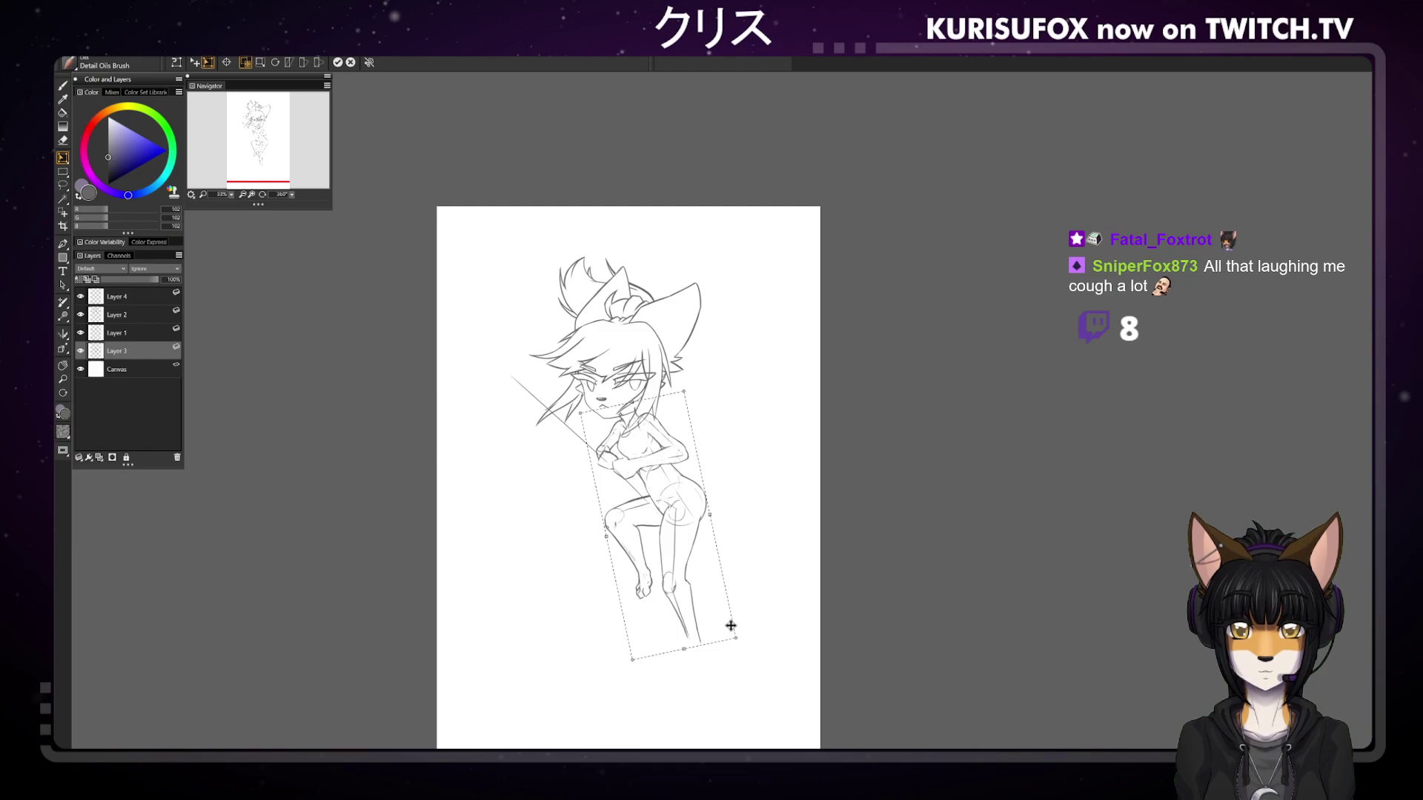
pyautogui.moveTo(698, 534); pyautogui.dragTo(701, 534)
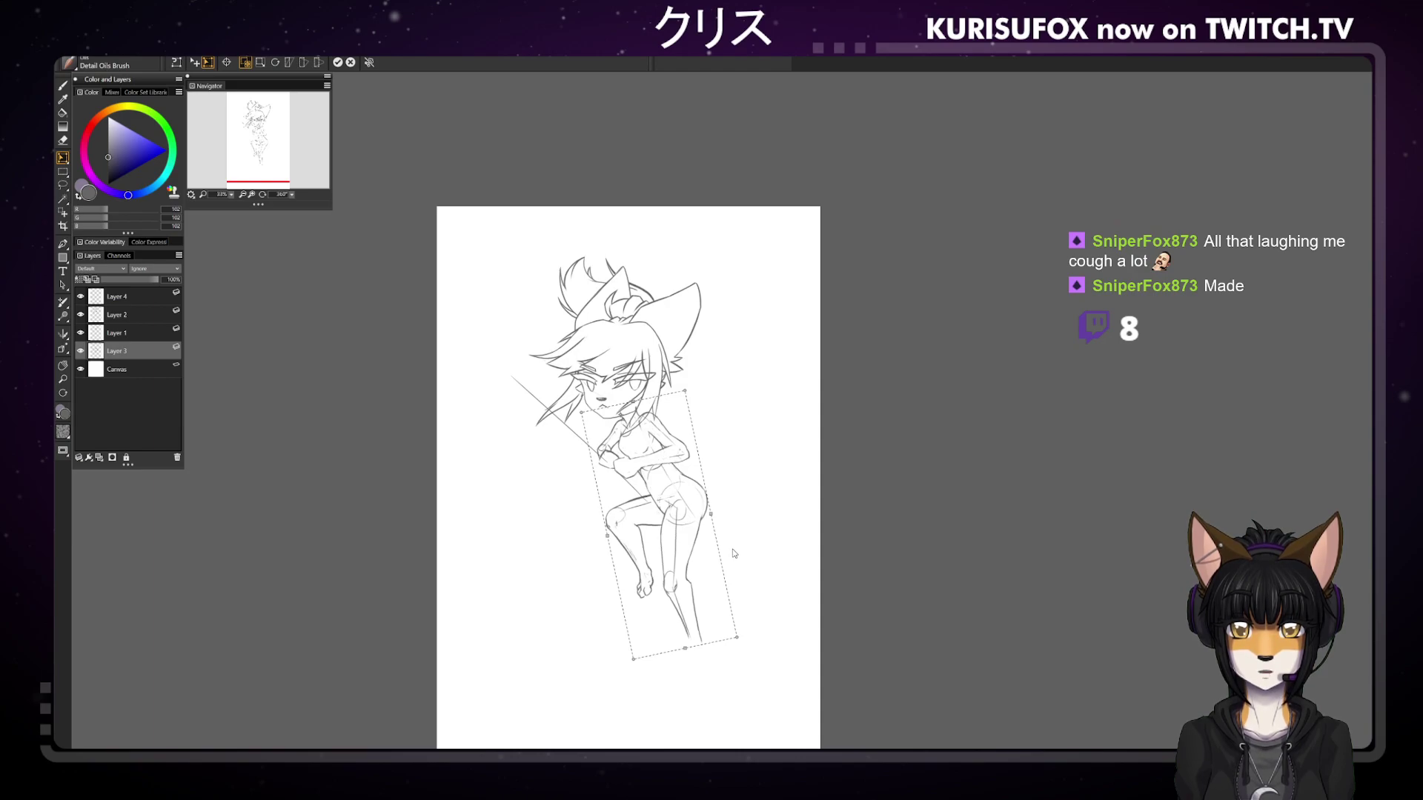
pyautogui.press('Return')
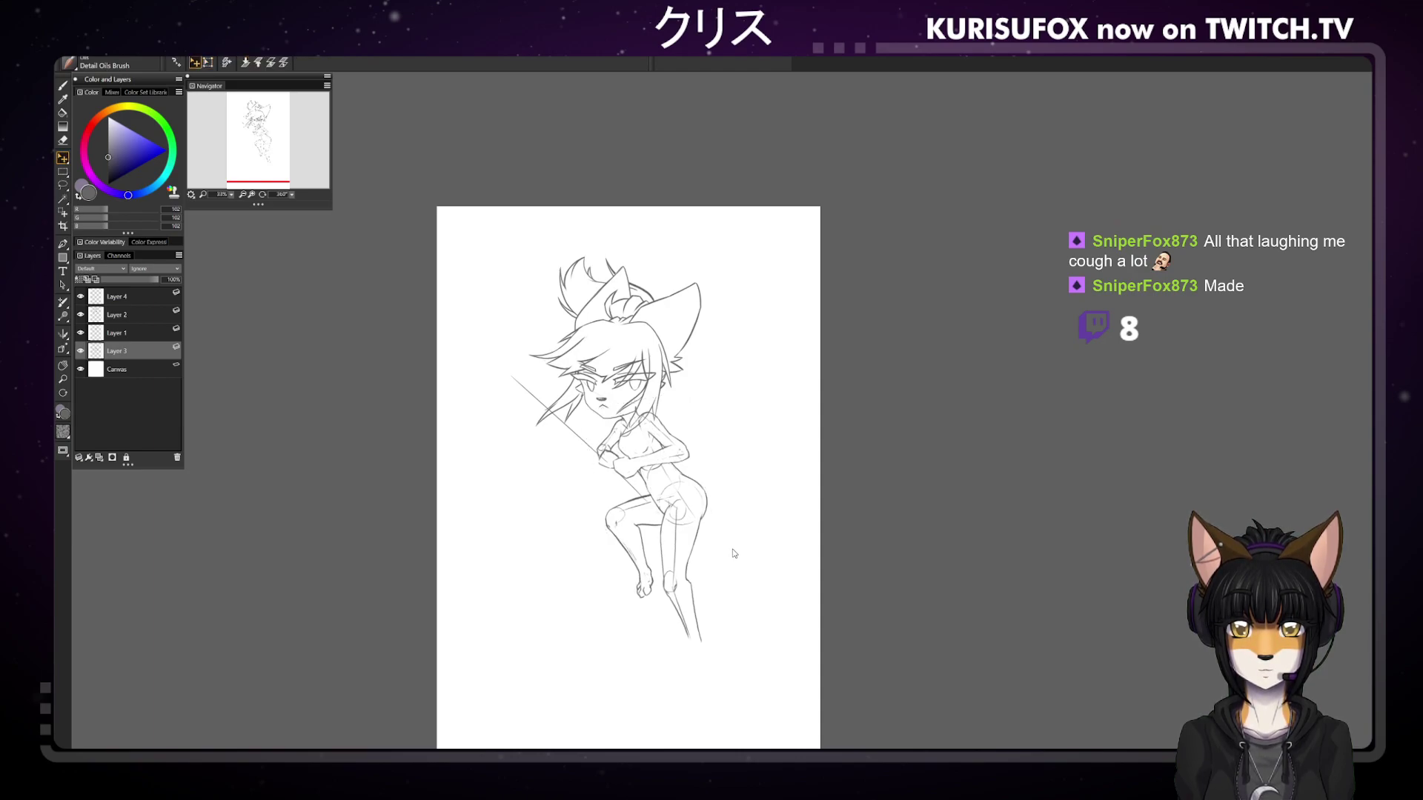
# Erase the straight diagonal shaft held in the character's hands from Layer 4
pyautogui.press('n')
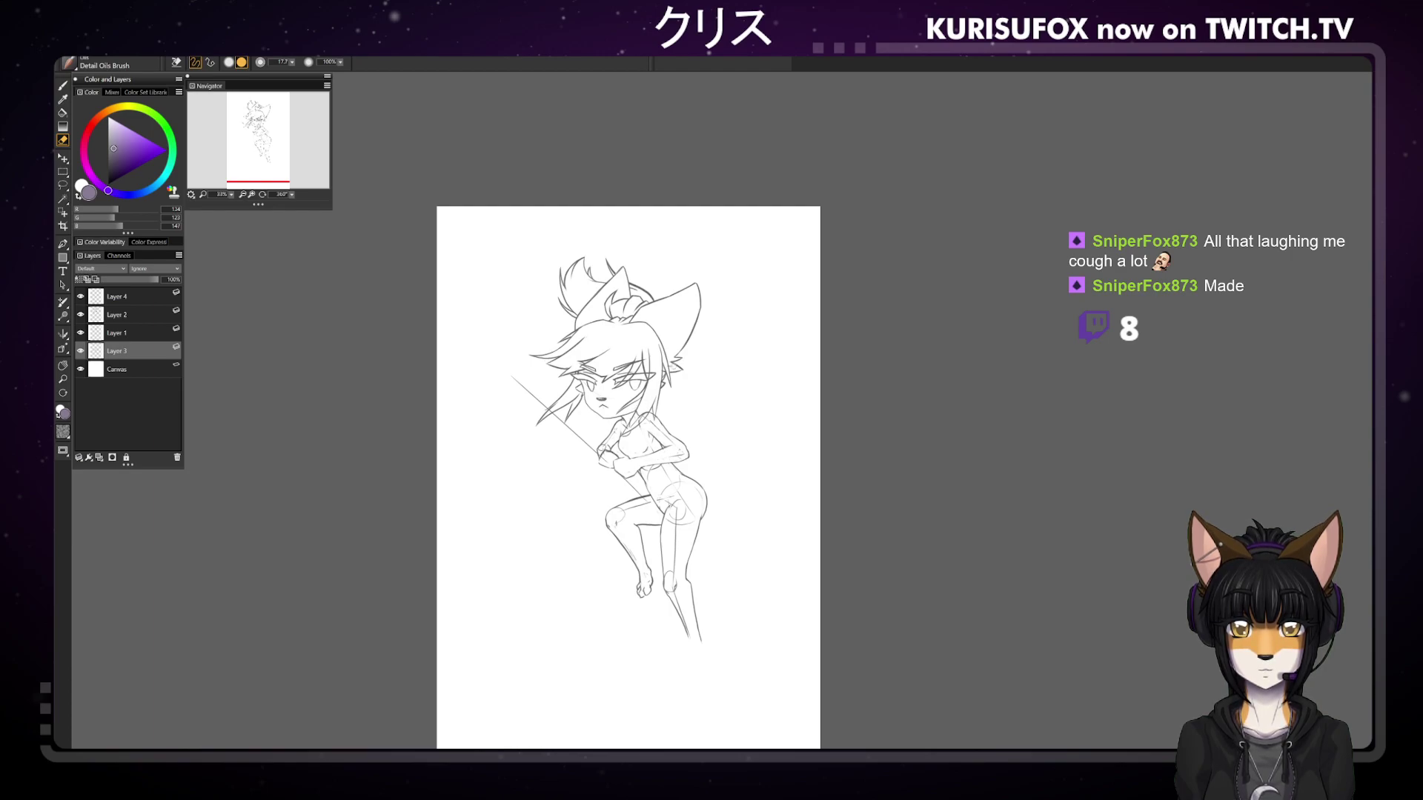
pyautogui.click(80, 297)
pyautogui.click(81, 297)
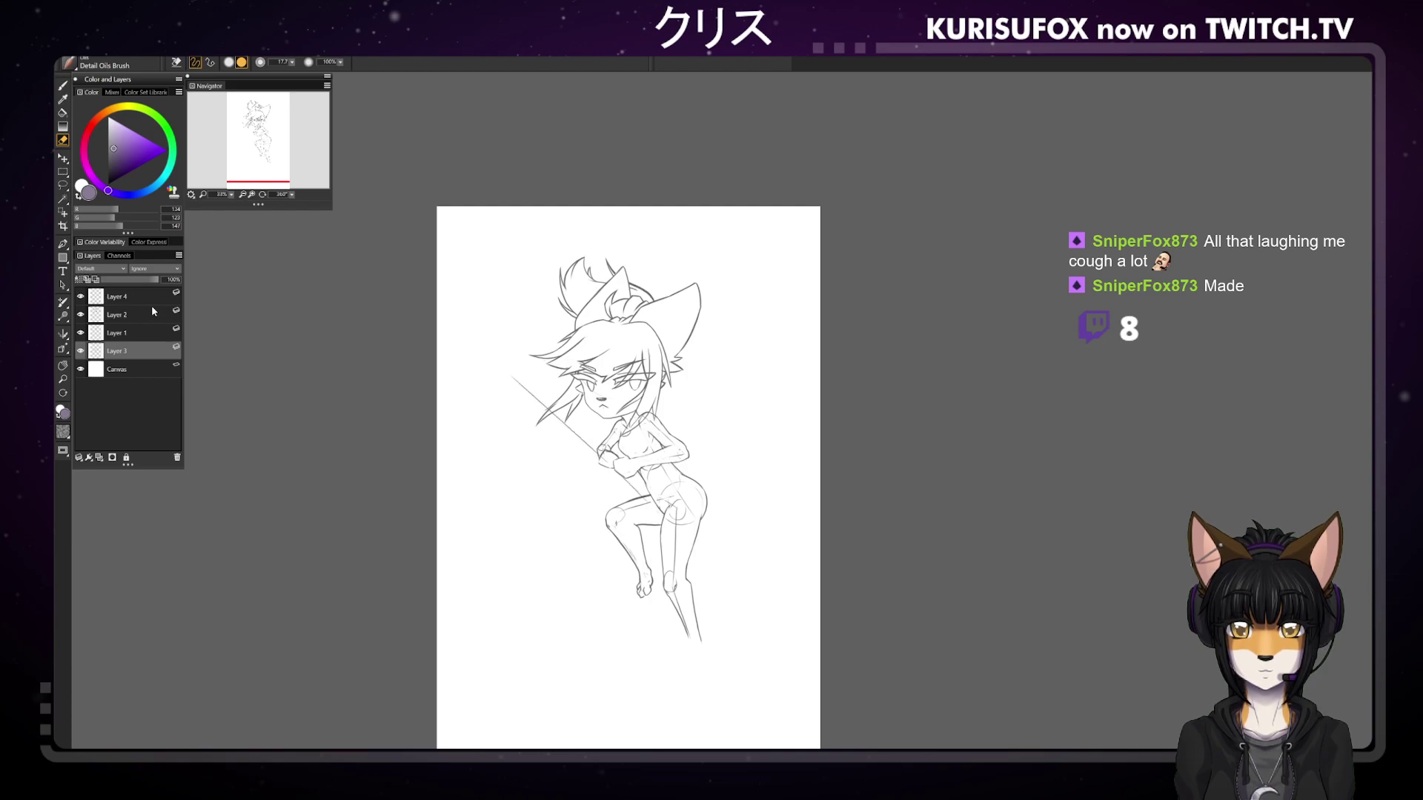
pyautogui.click(118, 296)
pyautogui.moveTo(512, 376); pyautogui.dragTo(592, 447)
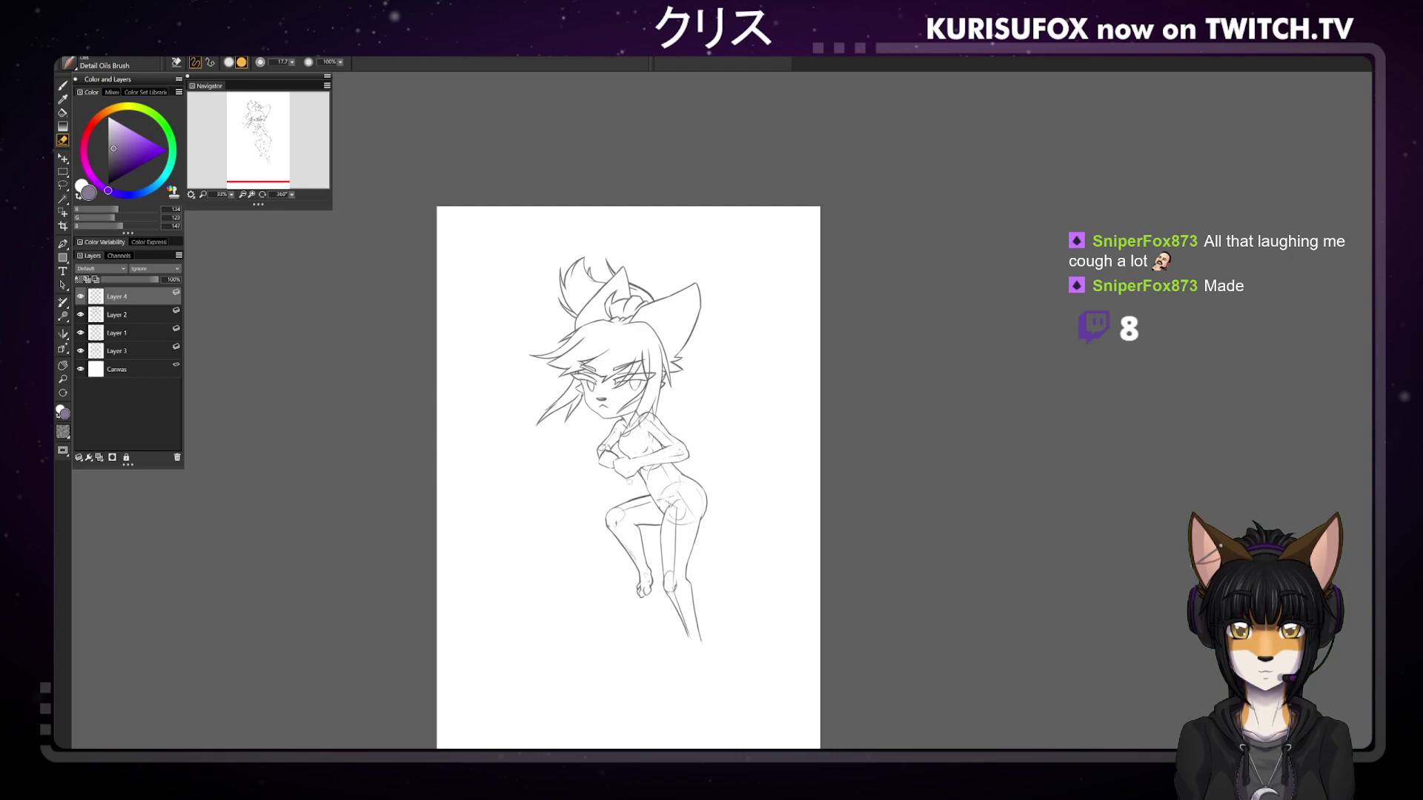
pyautogui.press('f')
pyautogui.click(63, 86)
pyautogui.moveTo(523, 397); pyautogui.dragTo(691, 517)
pyautogui.hotkey('ctrl', 'z')
pyautogui.moveTo(510, 386); pyautogui.dragTo(698, 499)
pyautogui.hotkey('ctrl', 'z')
pyautogui.moveTo(494, 385); pyautogui.dragTo(710, 514)
pyautogui.hotkey('ctrl', 'z')
pyautogui.moveTo(509, 385)
pyautogui.mouseDown()
pyautogui.moveTo(687, 510)
pyautogui.moveTo(523, 398)
pyautogui.moveTo(669, 500)
pyautogui.mouseUp()
pyautogui.hotkey('ctrl', 'z')
pyautogui.hotkey('ctrl', 'z')
pyautogui.hotkey('ctrl', 'z')
pyautogui.moveTo(520, 380); pyautogui.dragTo(645, 484)
# Draw a curved shaft sweeping from beside the hair down through the character's hands, undoing and redrawing unsuitable strokes
pyautogui.hotkey('ctrl', 'z')
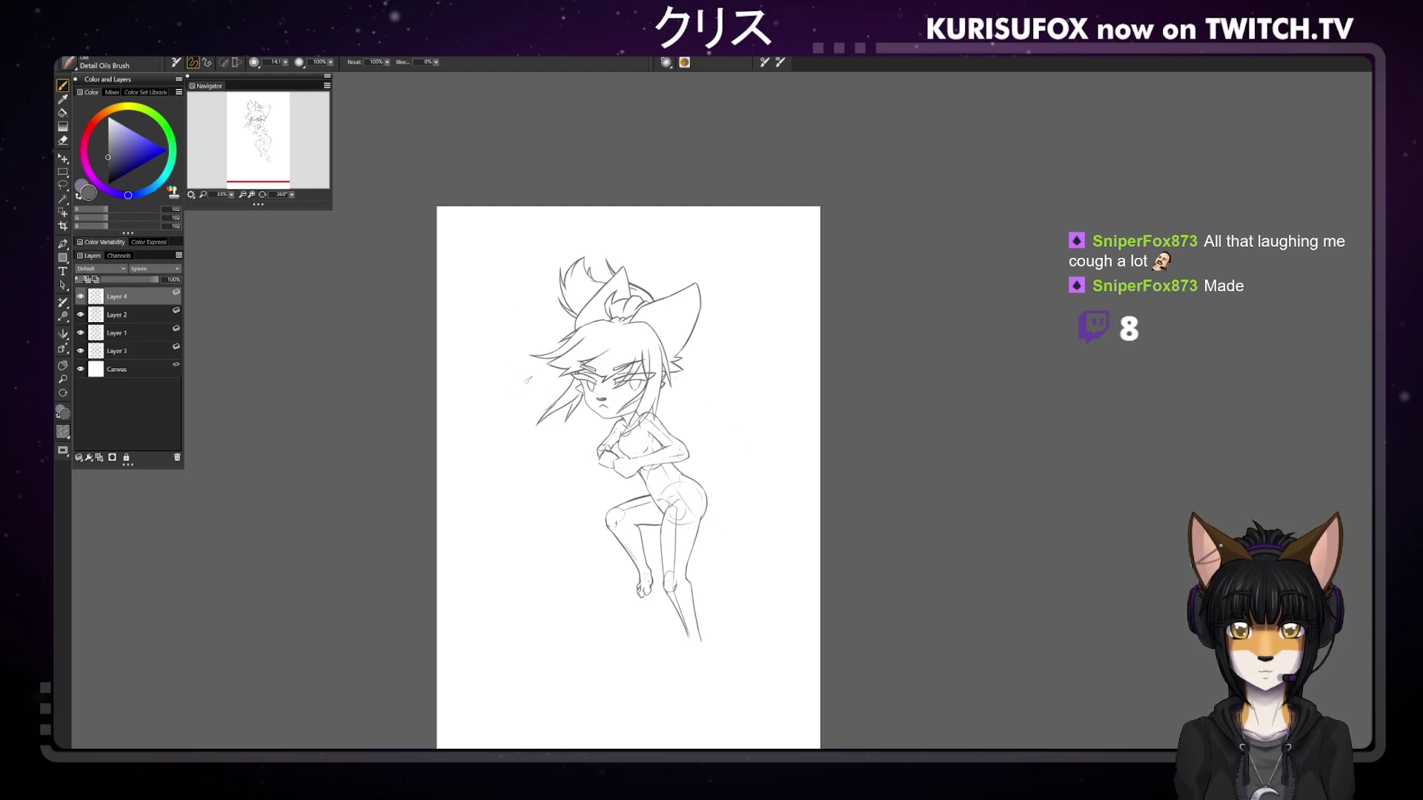
pyautogui.moveTo(509, 342)
pyautogui.mouseDown()
pyautogui.moveTo(533, 395)
pyautogui.moveTo(597, 454)
pyautogui.mouseUp()
pyautogui.hotkey('ctrl', 'z')
pyautogui.moveTo(515, 359); pyautogui.dragTo(635, 473)
pyautogui.hotkey('ctrl', 'z')
pyautogui.moveTo(515, 356); pyautogui.dragTo(660, 489)
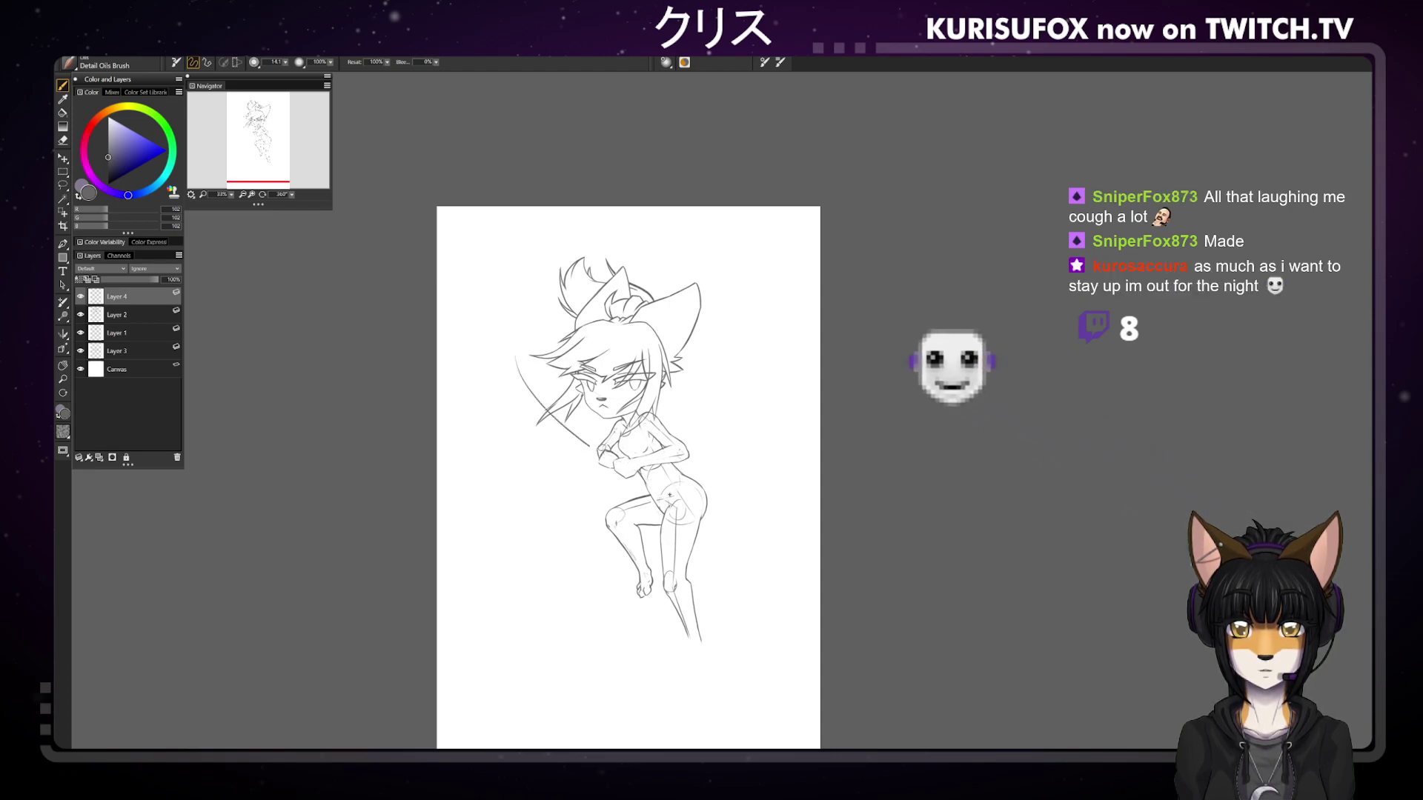
pyautogui.hotkey('ctrl', 'z')
pyautogui.moveTo(513, 359); pyautogui.dragTo(675, 482)
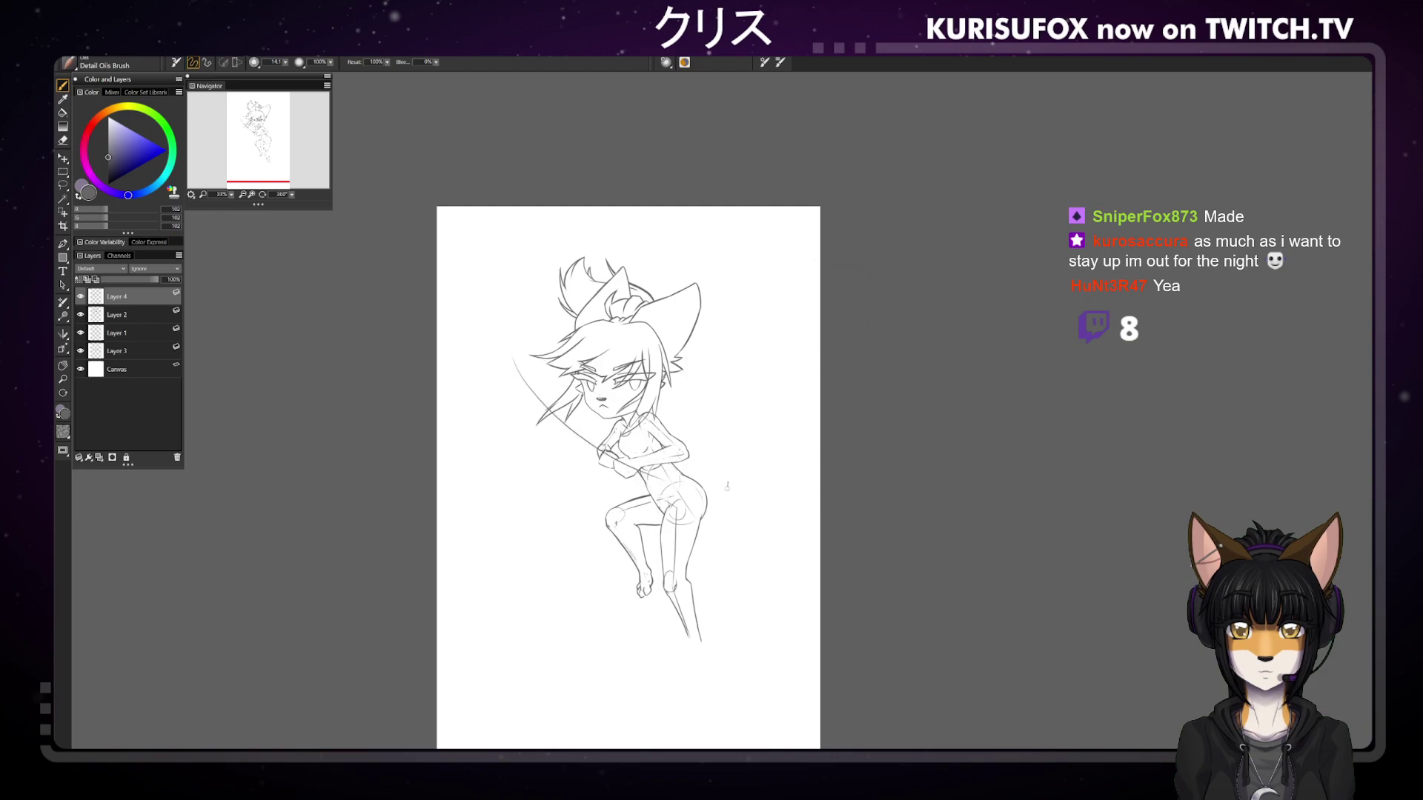
pyautogui.hotkey('ctrl', 'z')
pyautogui.moveTo(527, 328)
pyautogui.mouseDown()
pyautogui.moveTo(567, 427)
pyautogui.moveTo(655, 486)
pyautogui.moveTo(560, 414)
pyautogui.mouseUp()
pyautogui.hotkey('ctrl', 'z')
pyautogui.moveTo(517, 359); pyautogui.dragTo(621, 449)
pyautogui.hotkey('ctrl', 'z')
pyautogui.hotkey('ctrl', 'z')
pyautogui.moveTo(529, 329); pyautogui.dragTo(641, 480)
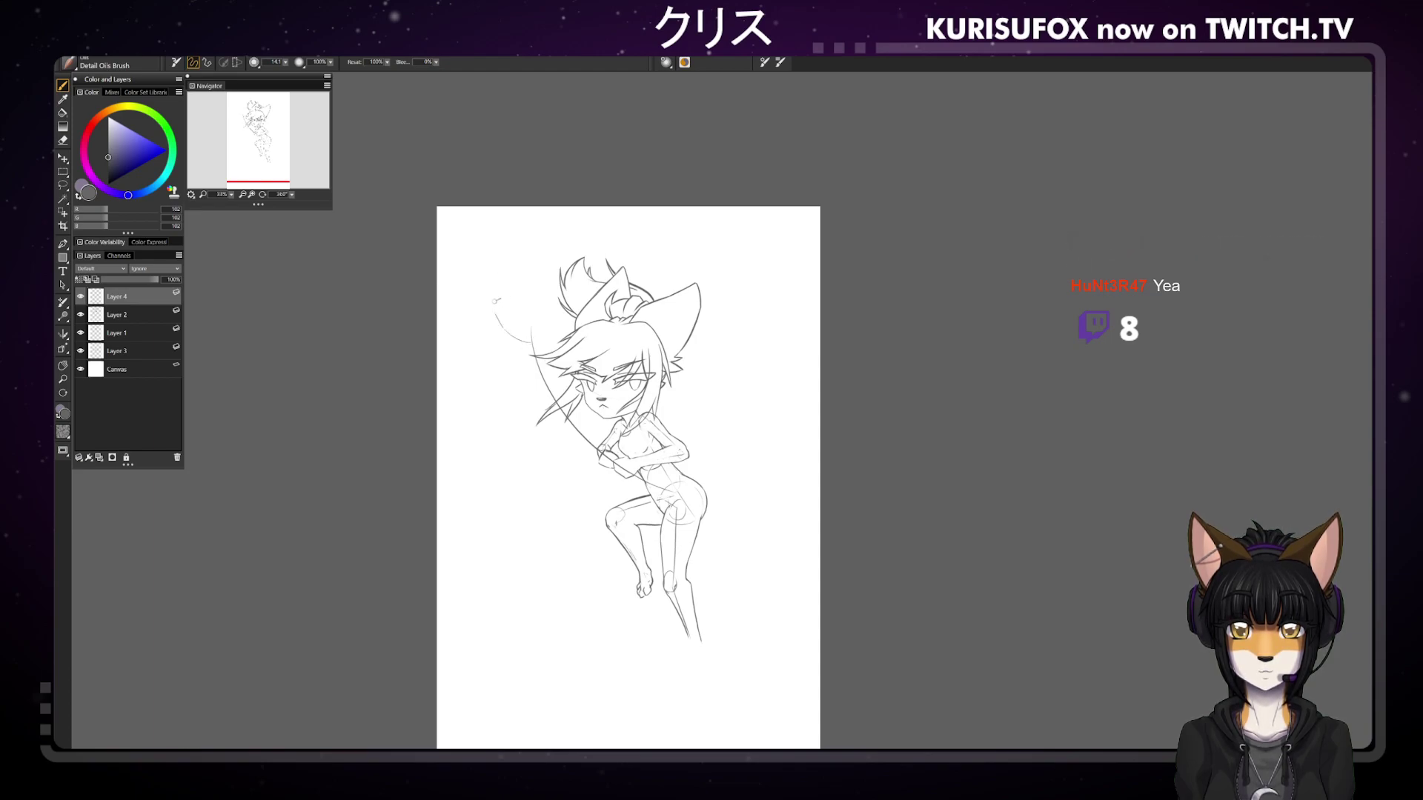
# Sketch a round, open-jawed wrench head with a rectangular notch at the upper end of the curved shaft
pyautogui.moveTo(528, 340)
pyautogui.mouseDown()
pyautogui.moveTo(506, 270)
pyautogui.moveTo(522, 261)
pyautogui.mouseUp()
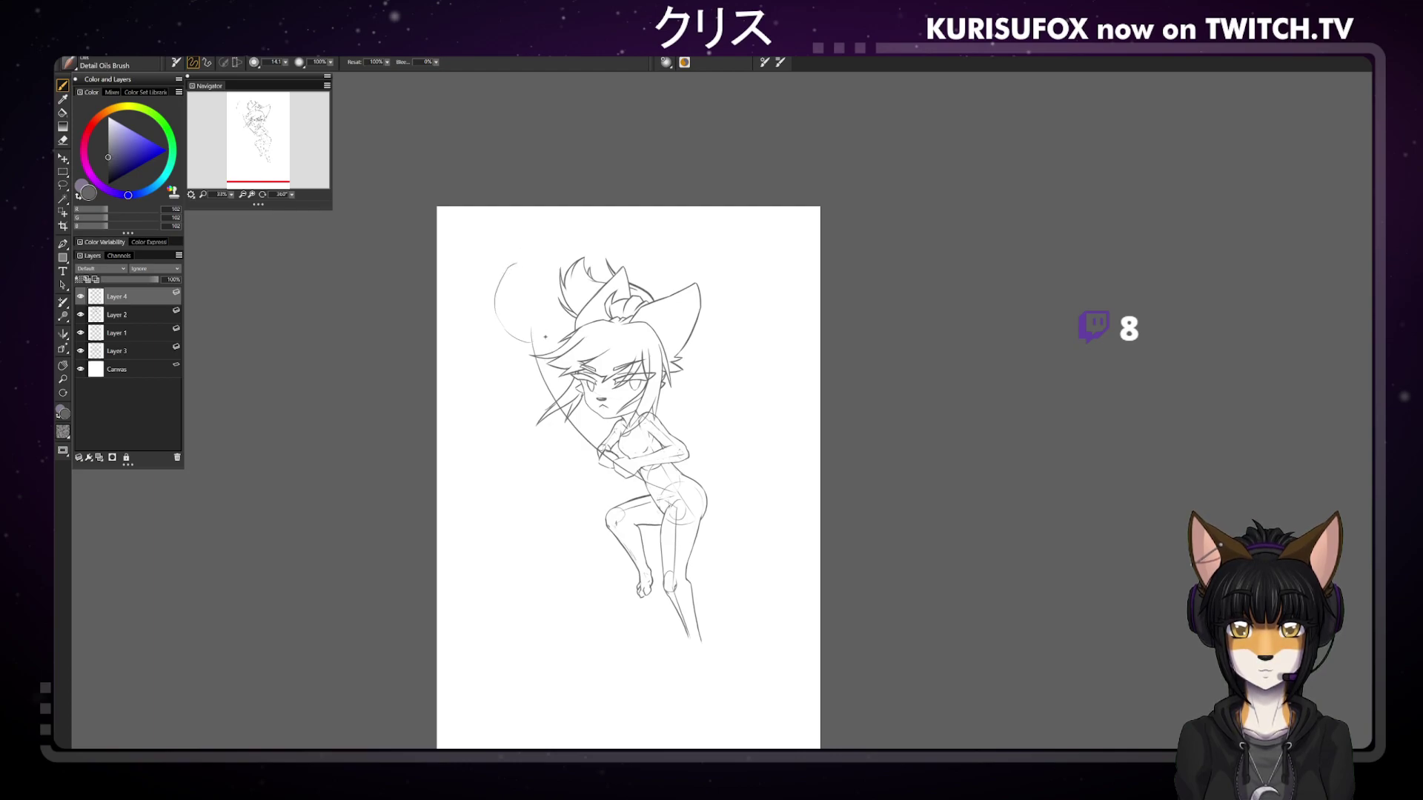
pyautogui.moveTo(554, 331); pyautogui.dragTo(535, 341)
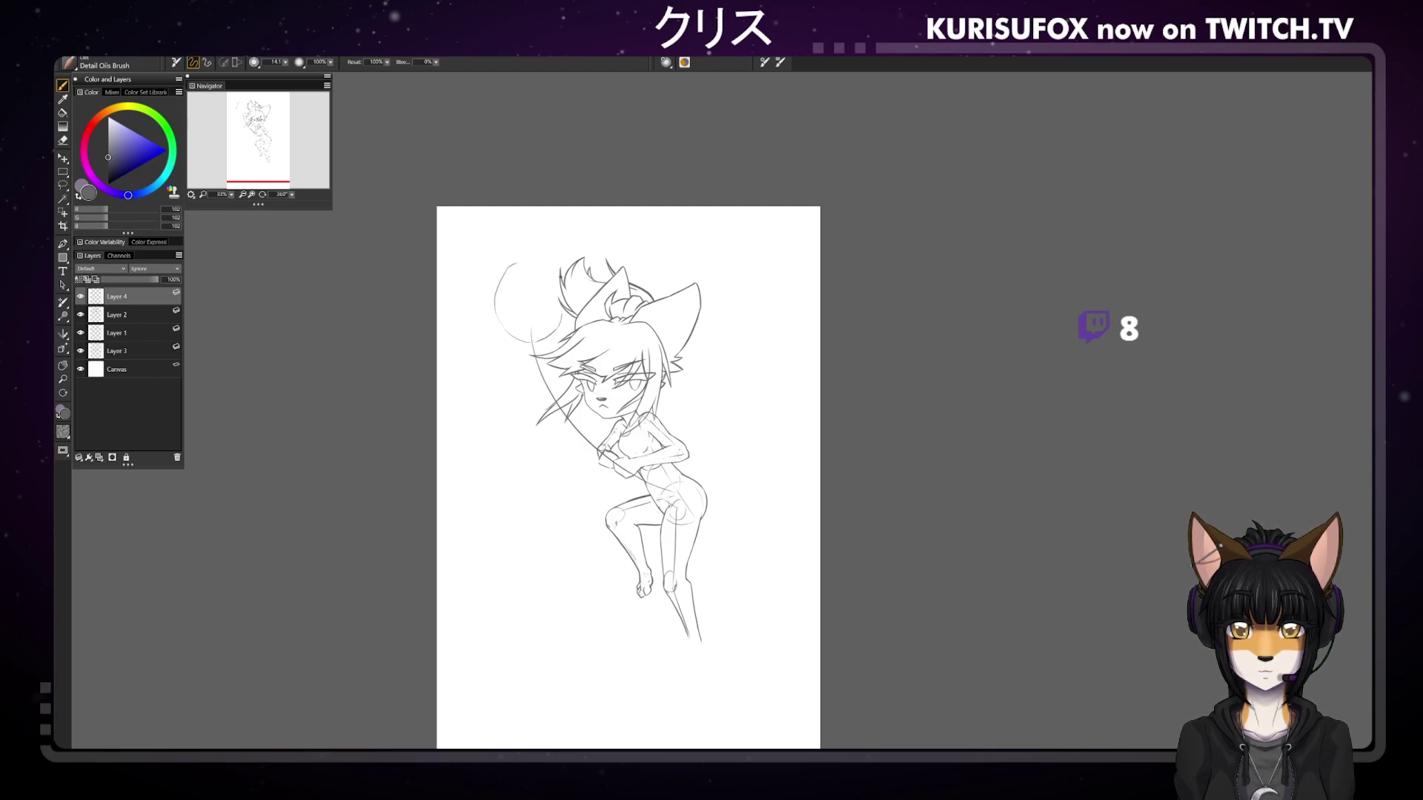
pyautogui.moveTo(546, 261); pyautogui.dragTo(562, 318)
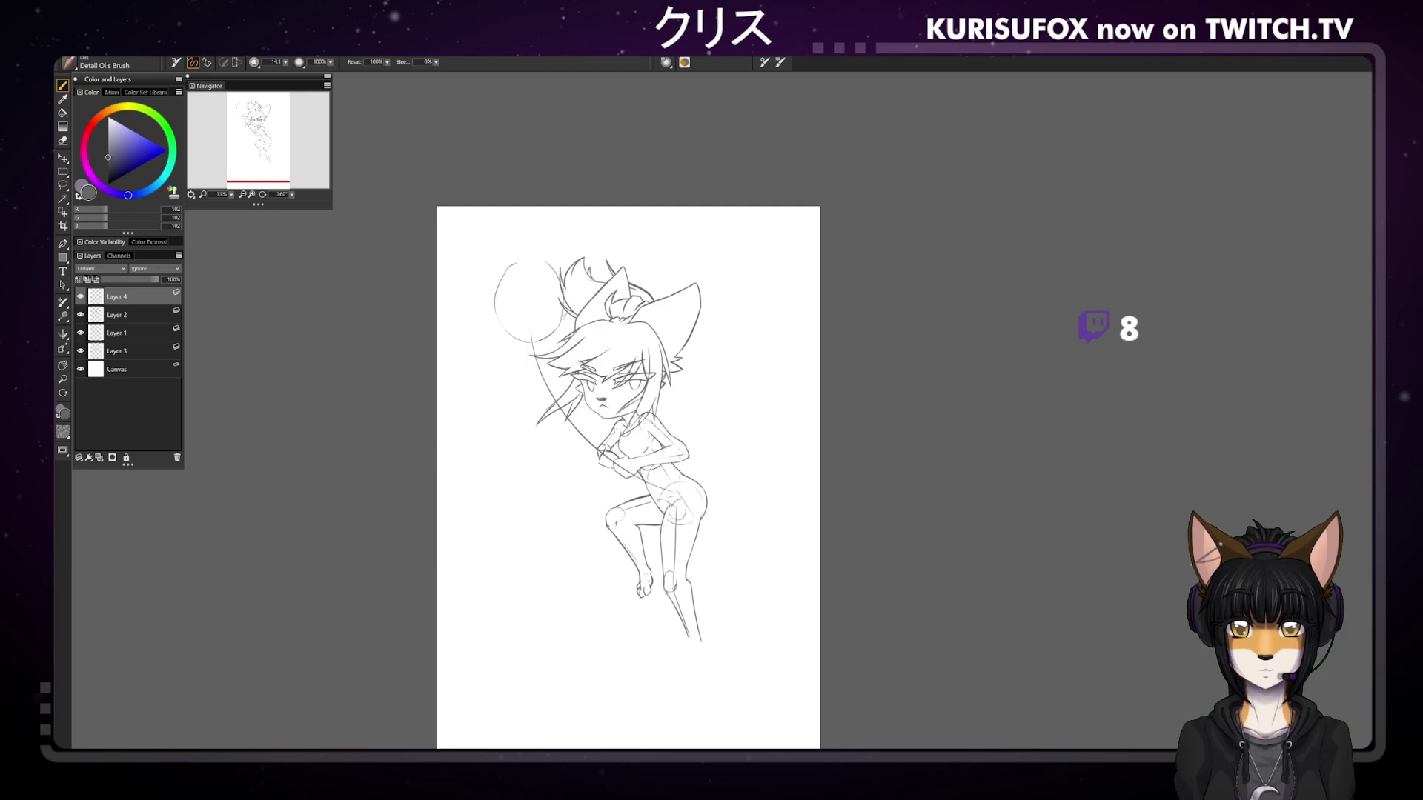
pyautogui.moveTo(517, 265)
pyautogui.mouseDown()
pyautogui.moveTo(517, 304)
pyautogui.moveTo(528, 254)
pyautogui.moveTo(546, 292)
pyautogui.mouseUp()
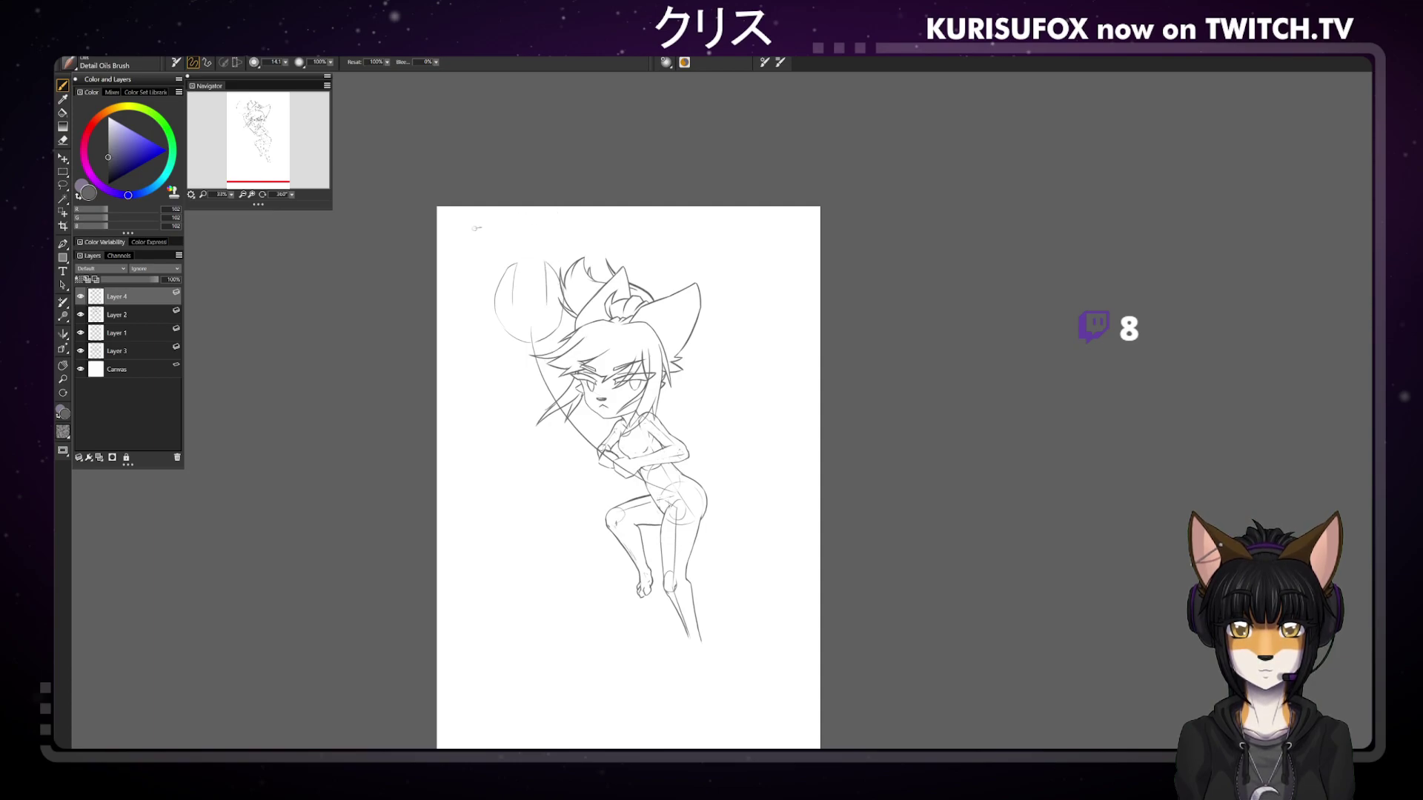
pyautogui.moveTo(512, 303); pyautogui.dragTo(552, 306)
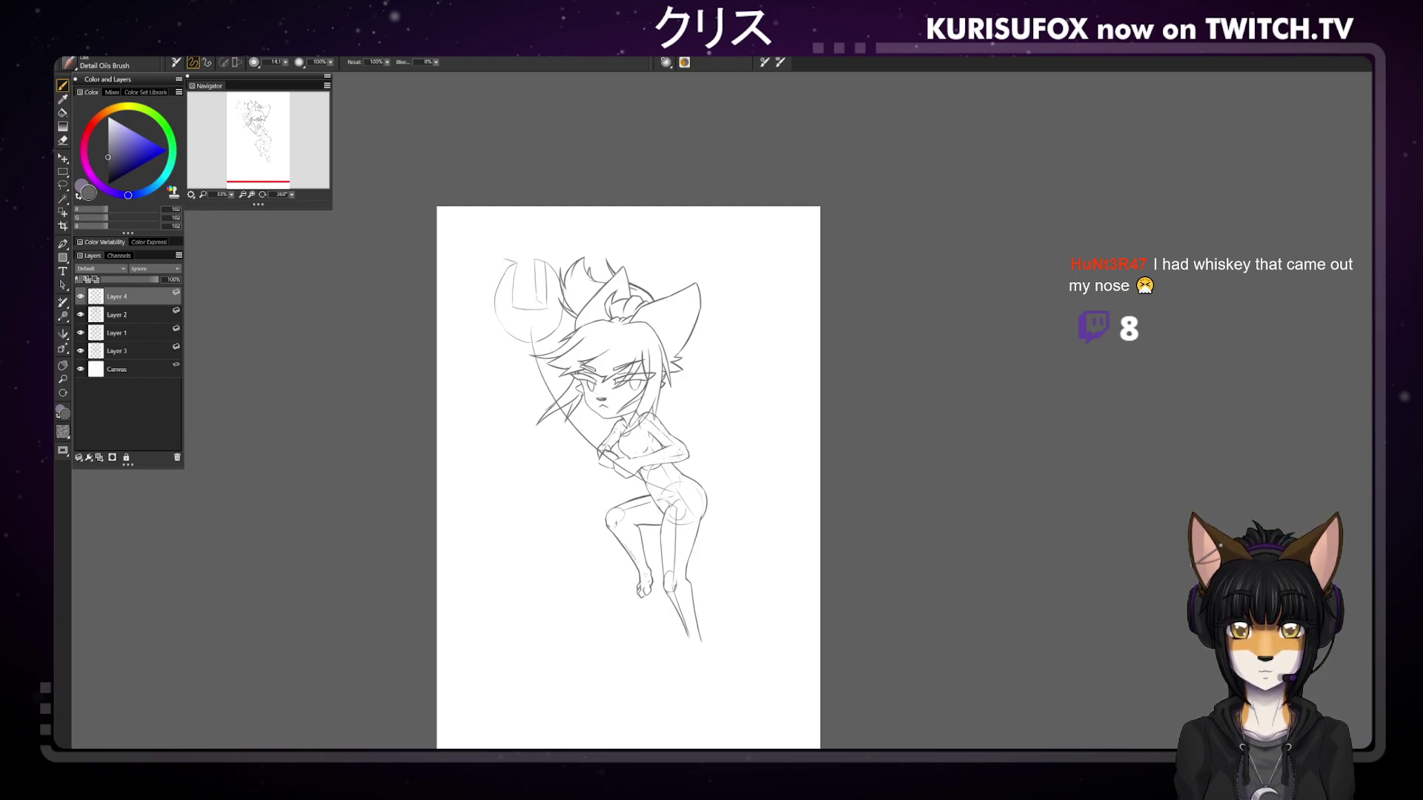
# Try a larger outer outline around the wrench head, and undo all of the head's strokes, keeping the curved shaft
pyautogui.moveTo(498, 266)
pyautogui.mouseDown()
pyautogui.moveTo(485, 305)
pyautogui.moveTo(508, 344)
pyautogui.moveTo(530, 347)
pyautogui.mouseUp()
pyautogui.hotkey('ctrl', 'z')
pyautogui.hotkey('ctrl', 'z')
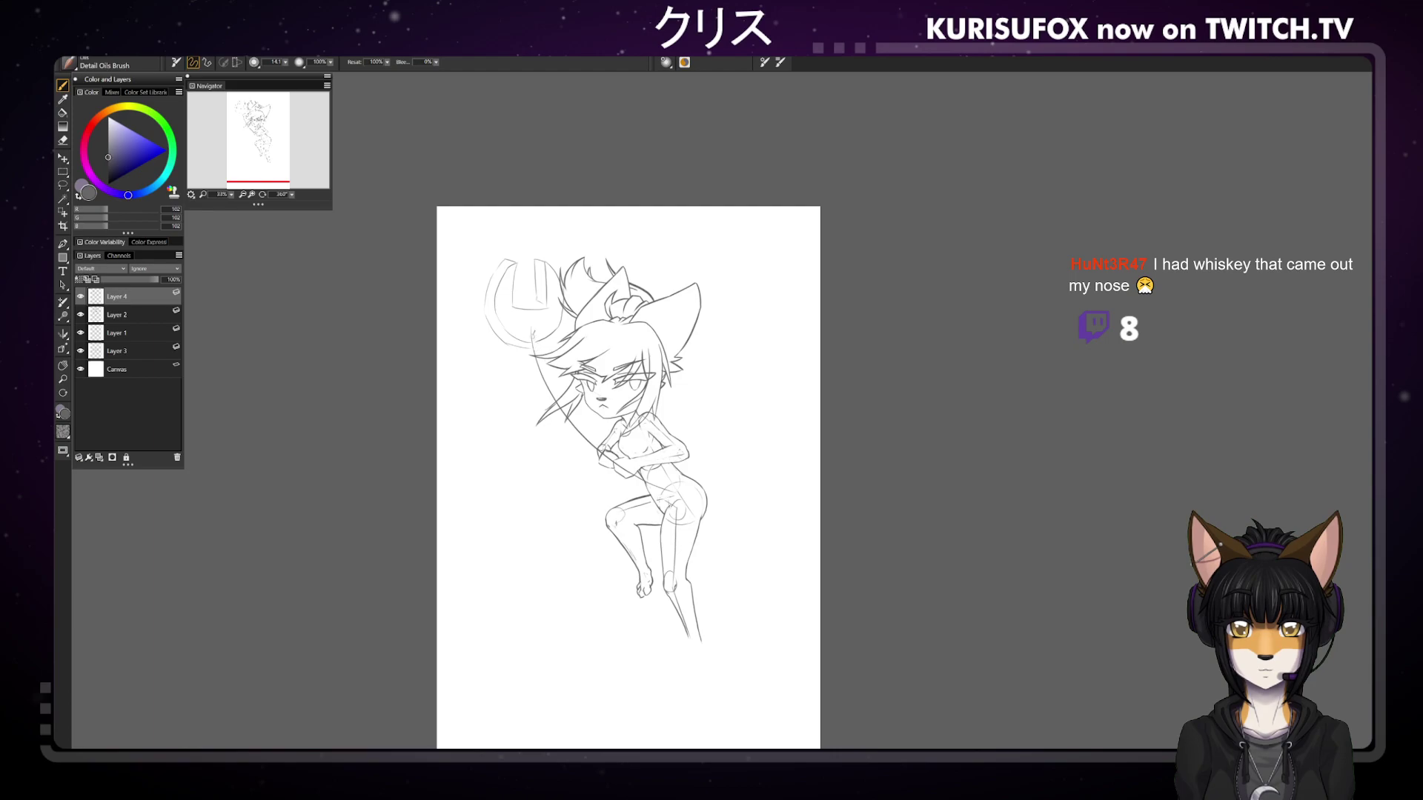
pyautogui.hotkey('ctrl', 'z')
pyautogui.moveTo(531, 348); pyautogui.dragTo(558, 338)
pyautogui.hotkey('ctrl', 'z')
pyautogui.hotkey('ctrl', 'z')
pyautogui.hotkey('ctrl', 'z')
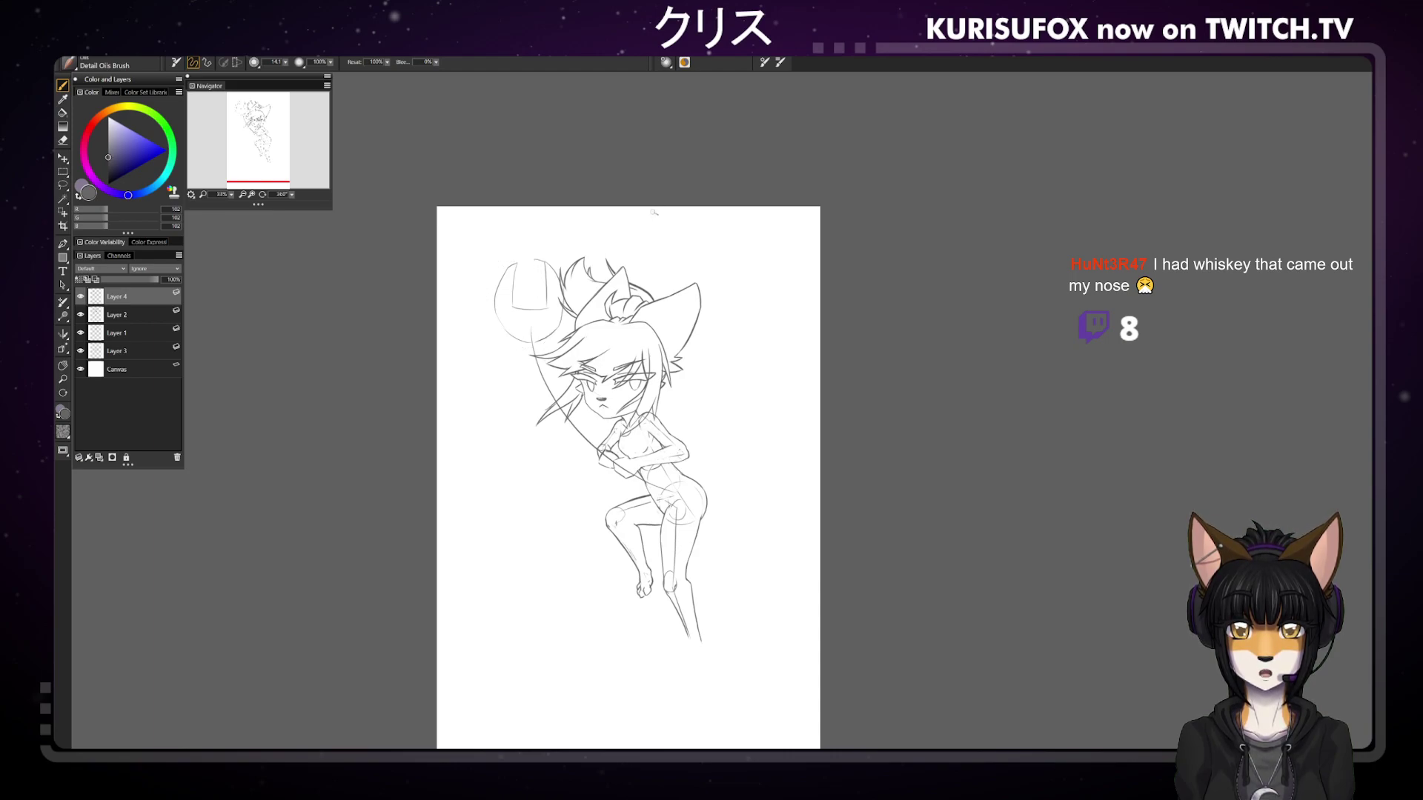
pyautogui.hotkey('ctrl', 'z')
pyautogui.hotkey('ctrl', 'z')
pyautogui.hotkey('ctrl', 'z')
pyautogui.hotkey('ctrl', 'z')
pyautogui.hotkey('ctrl', 'z')
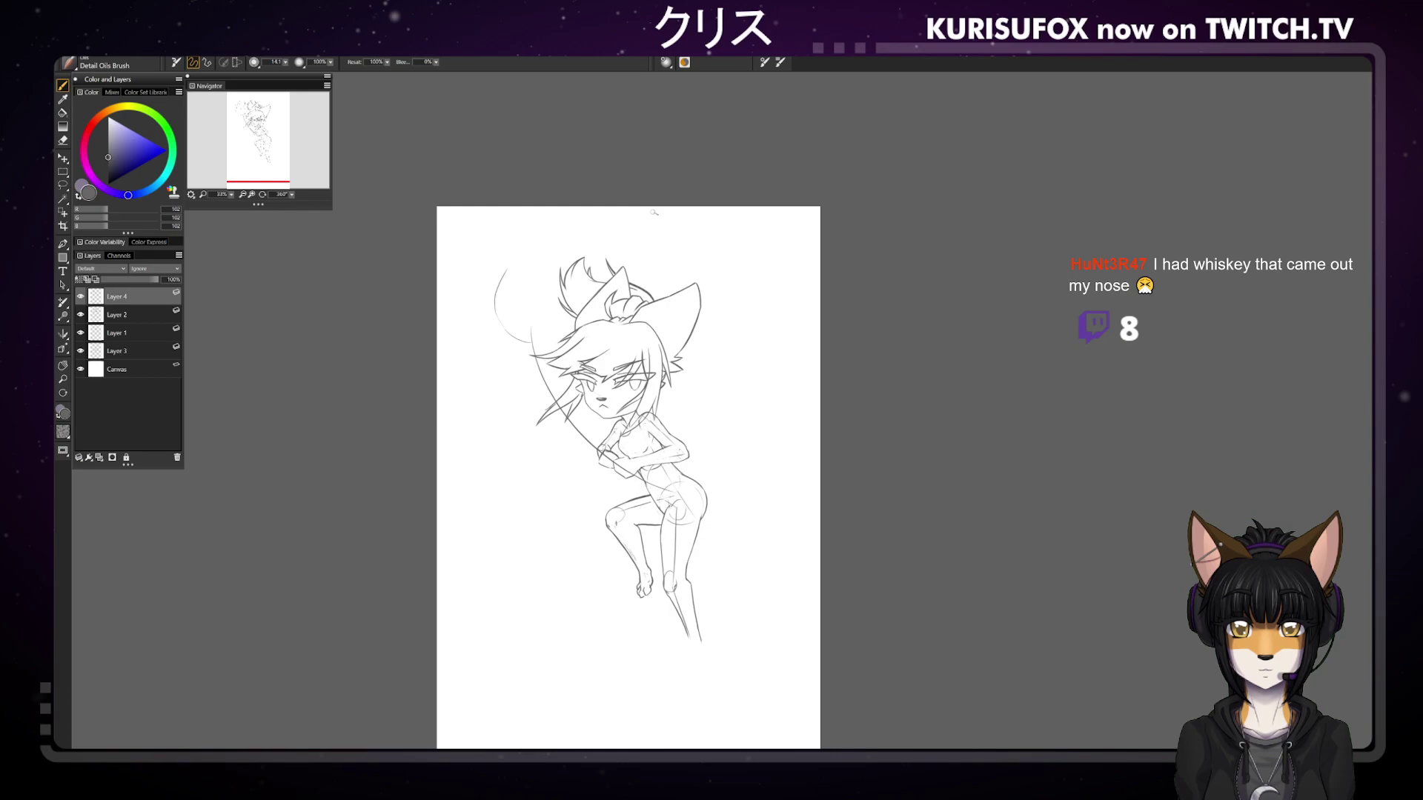
pyautogui.hotkey('ctrl', 'z')
# Sketch the standing leg's ankle and foot with its toes on Layer 3, and refine the outline
pyautogui.click(137, 350)
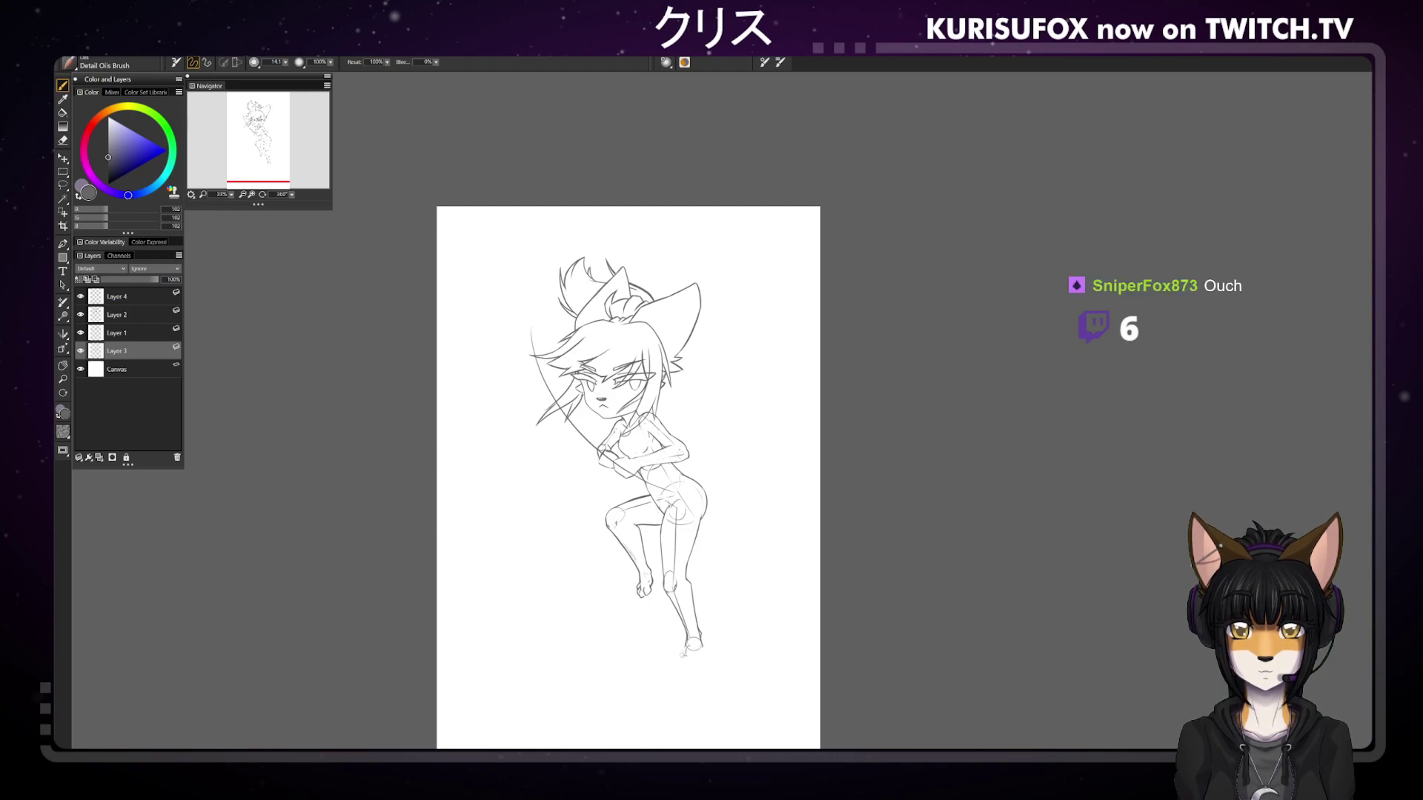
pyautogui.moveTo(689, 656); pyautogui.dragTo(703, 657)
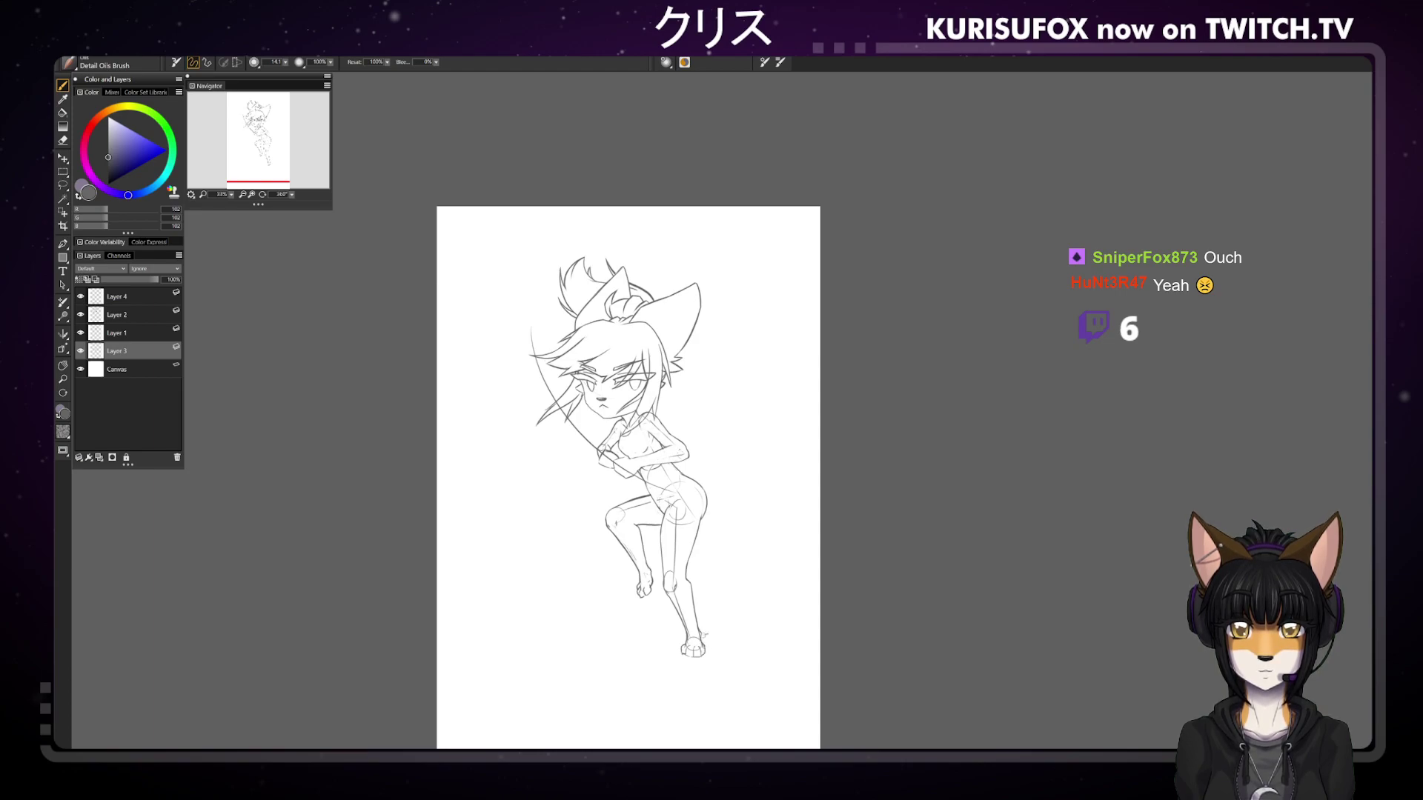
pyautogui.press('e')
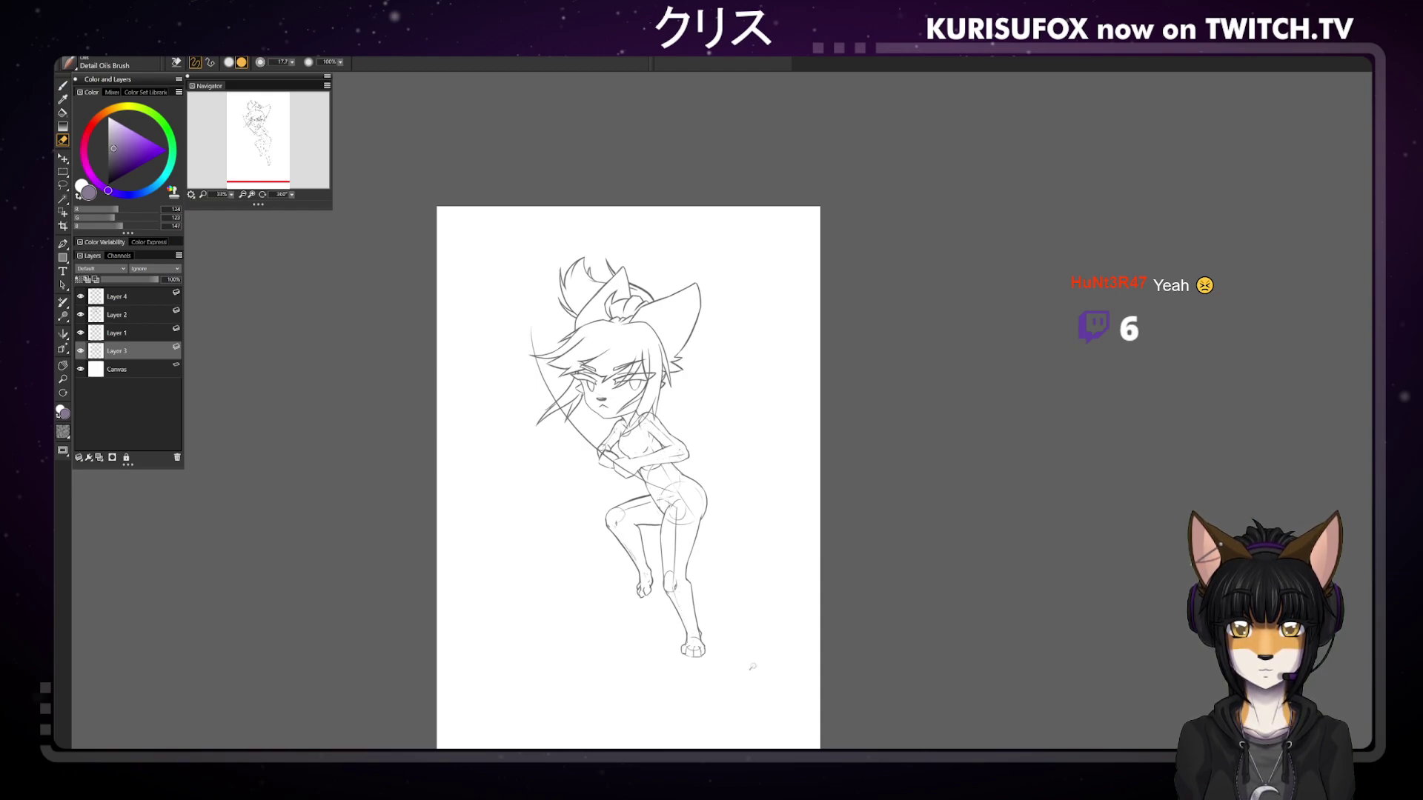
pyautogui.press('b')
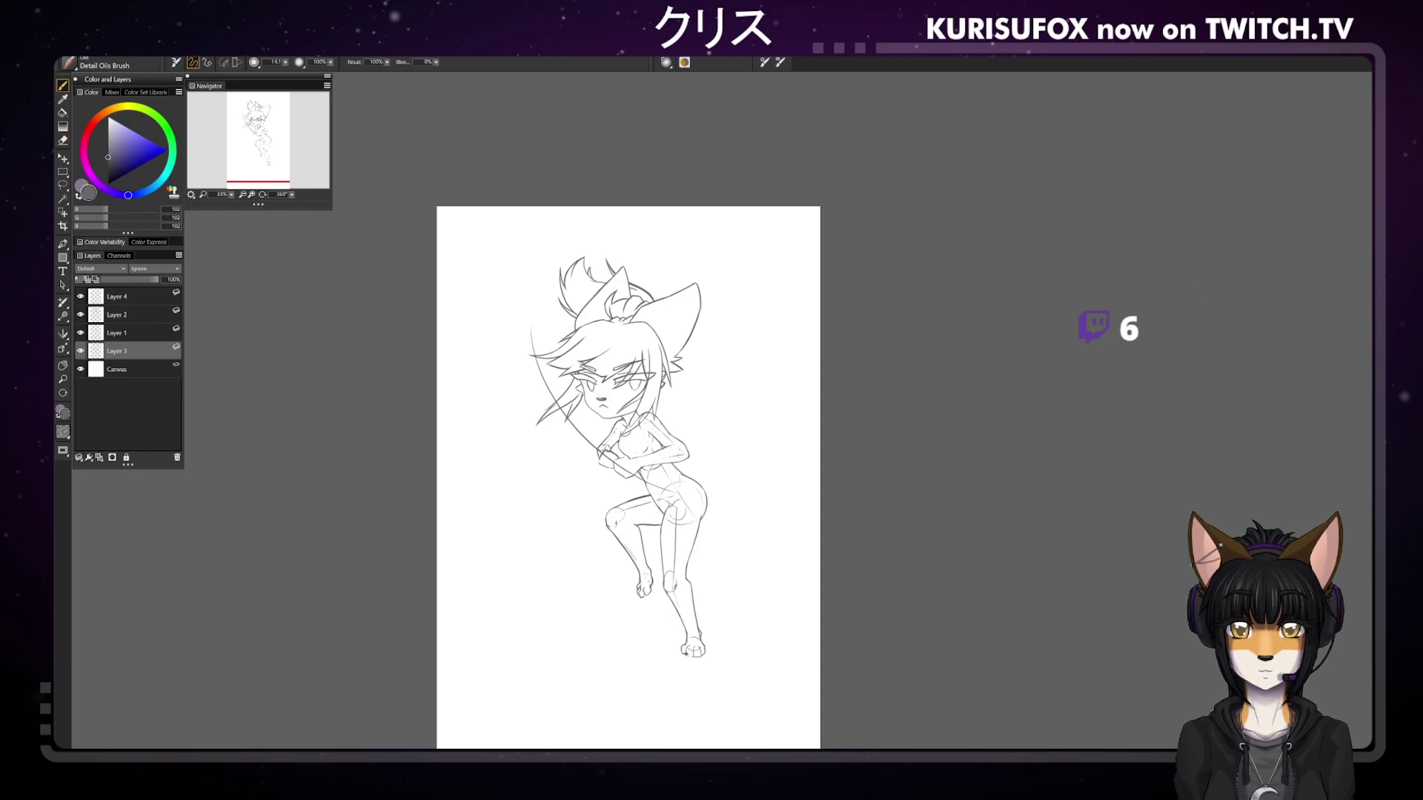
pyautogui.moveTo(689, 639); pyautogui.dragTo(688, 655)
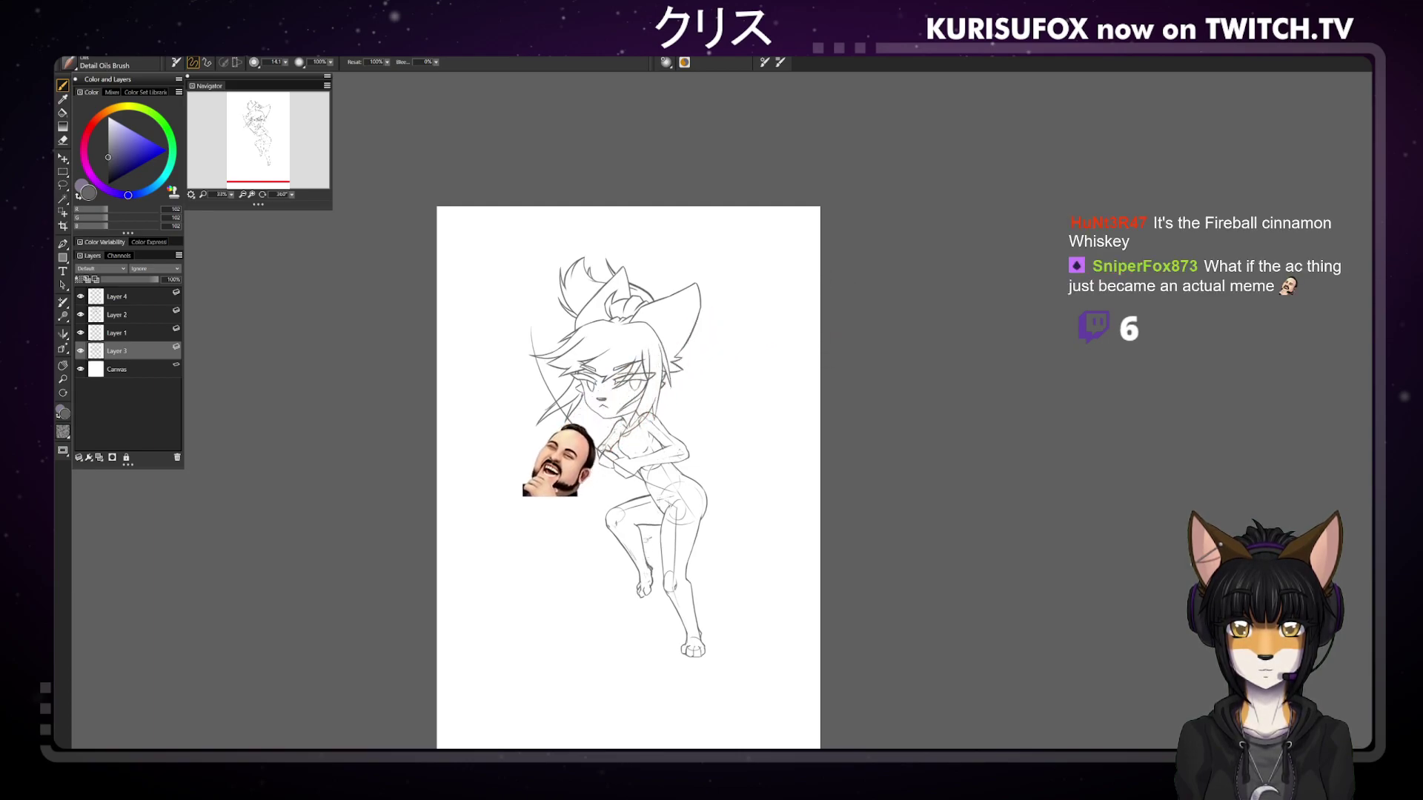
# Rework the ankle and heel of the raised leg, undoing stray strokes and redrawing the back contour
pyautogui.press('n')
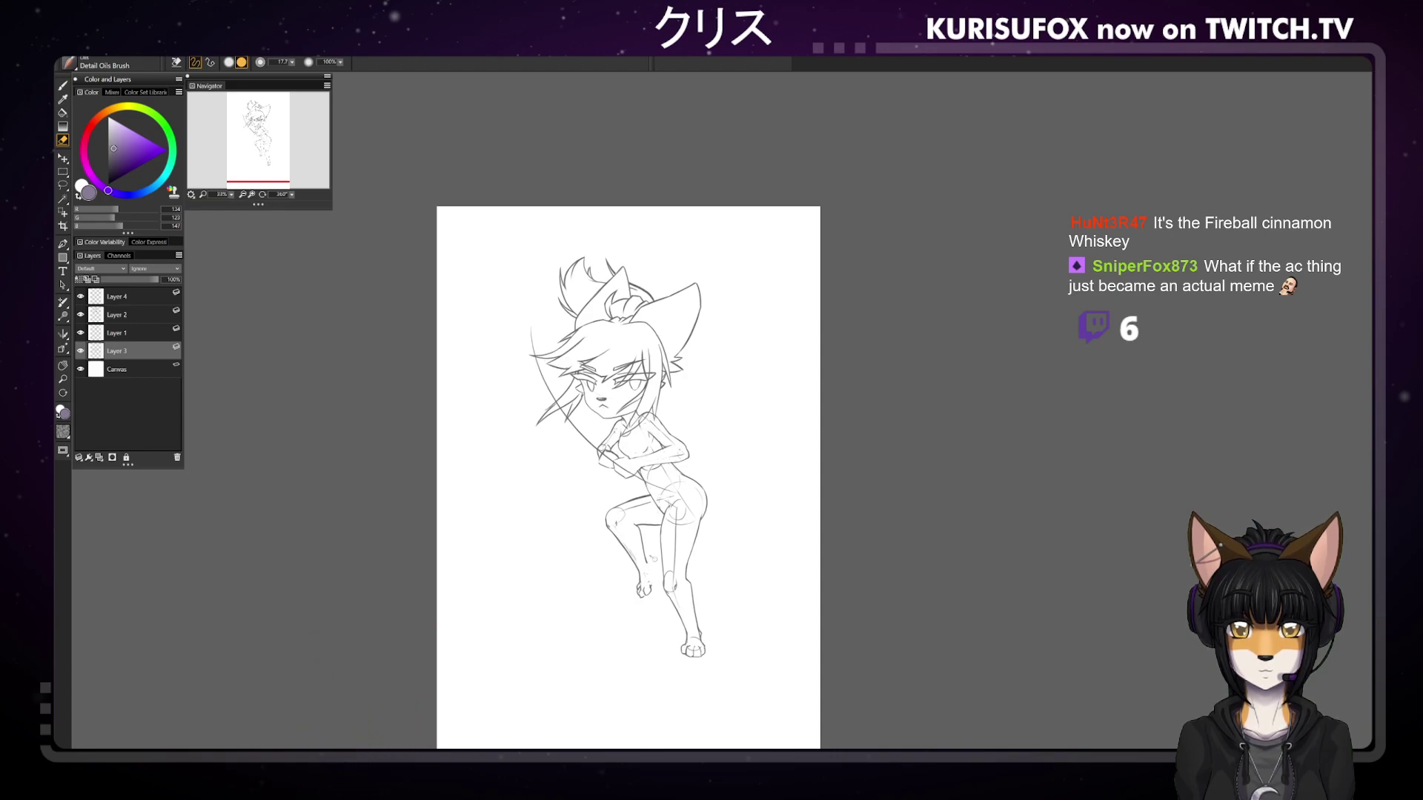
pyautogui.press('b')
pyautogui.hotkey('ctrl', 'z')
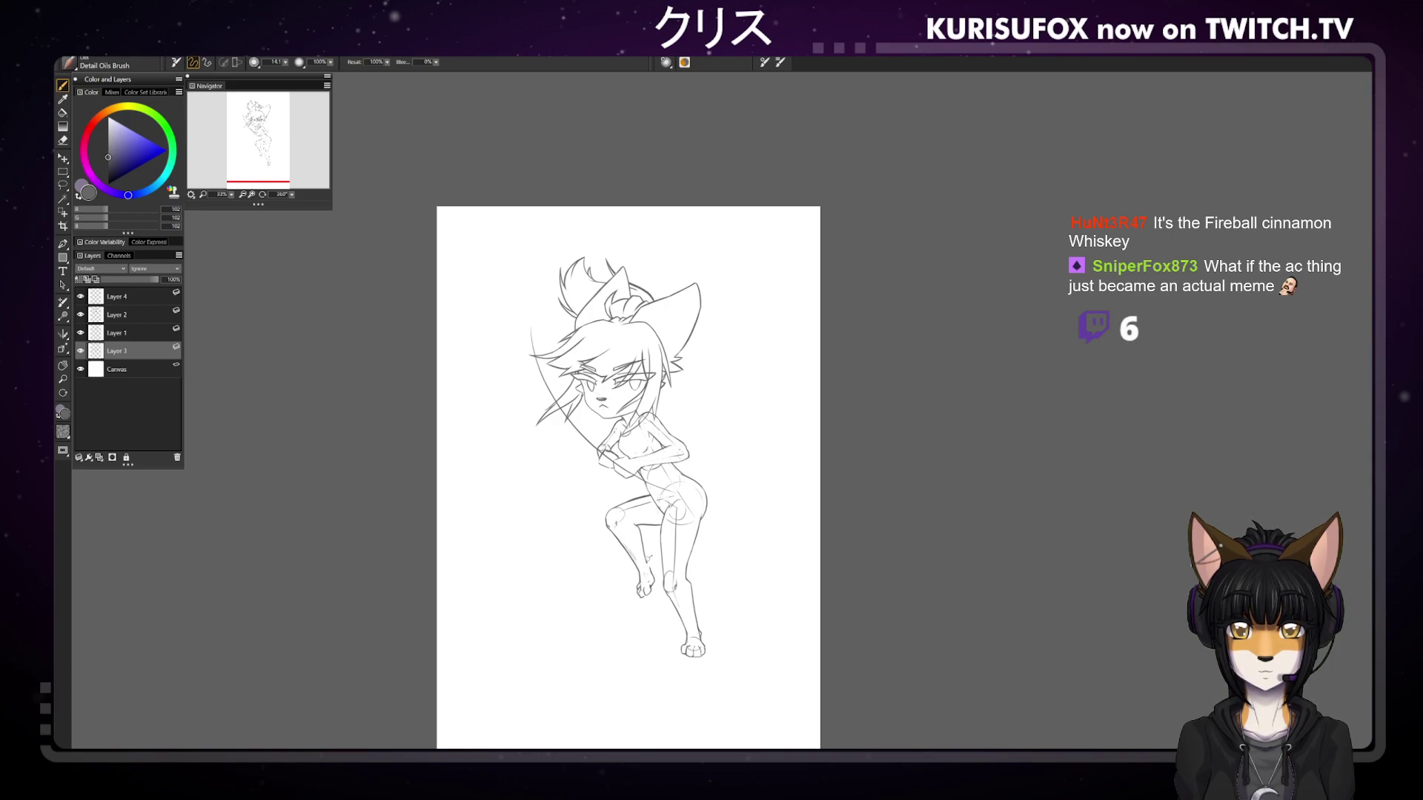
pyautogui.hotkey('ctrl', 'z')
pyautogui.moveTo(648, 561); pyautogui.dragTo(653, 573)
pyautogui.press('n')
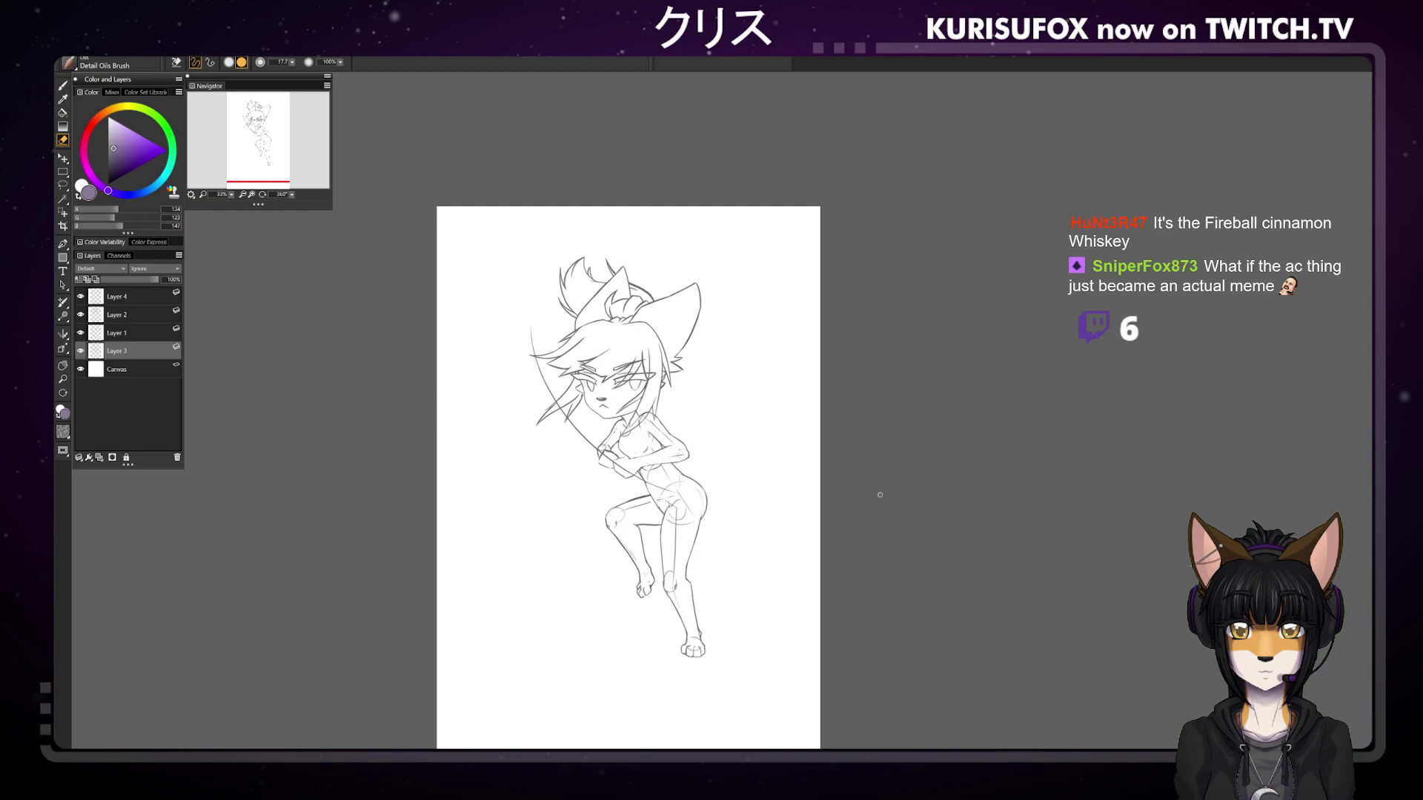
pyautogui.press('b')
pyautogui.moveTo(672, 462); pyautogui.dragTo(687, 471)
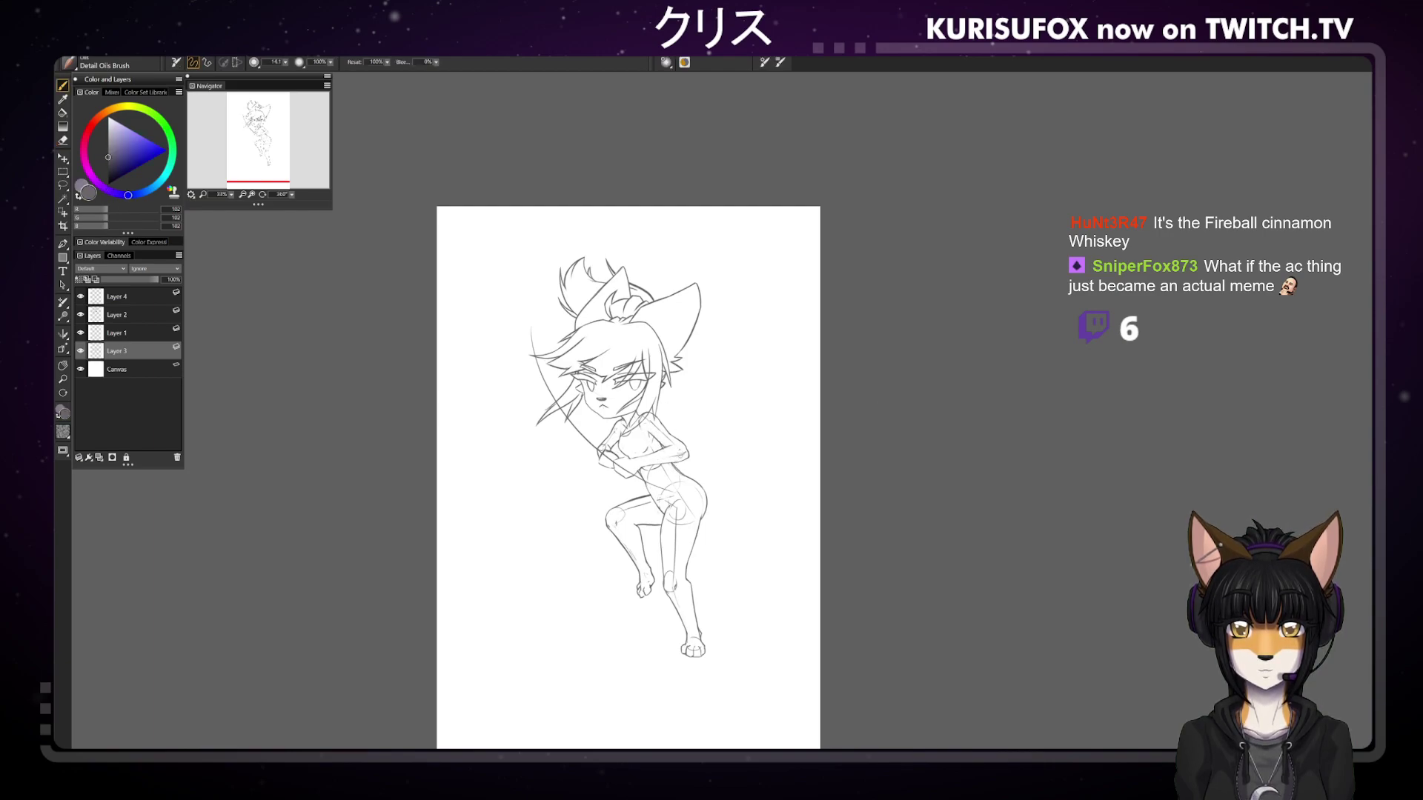
pyautogui.press('n')
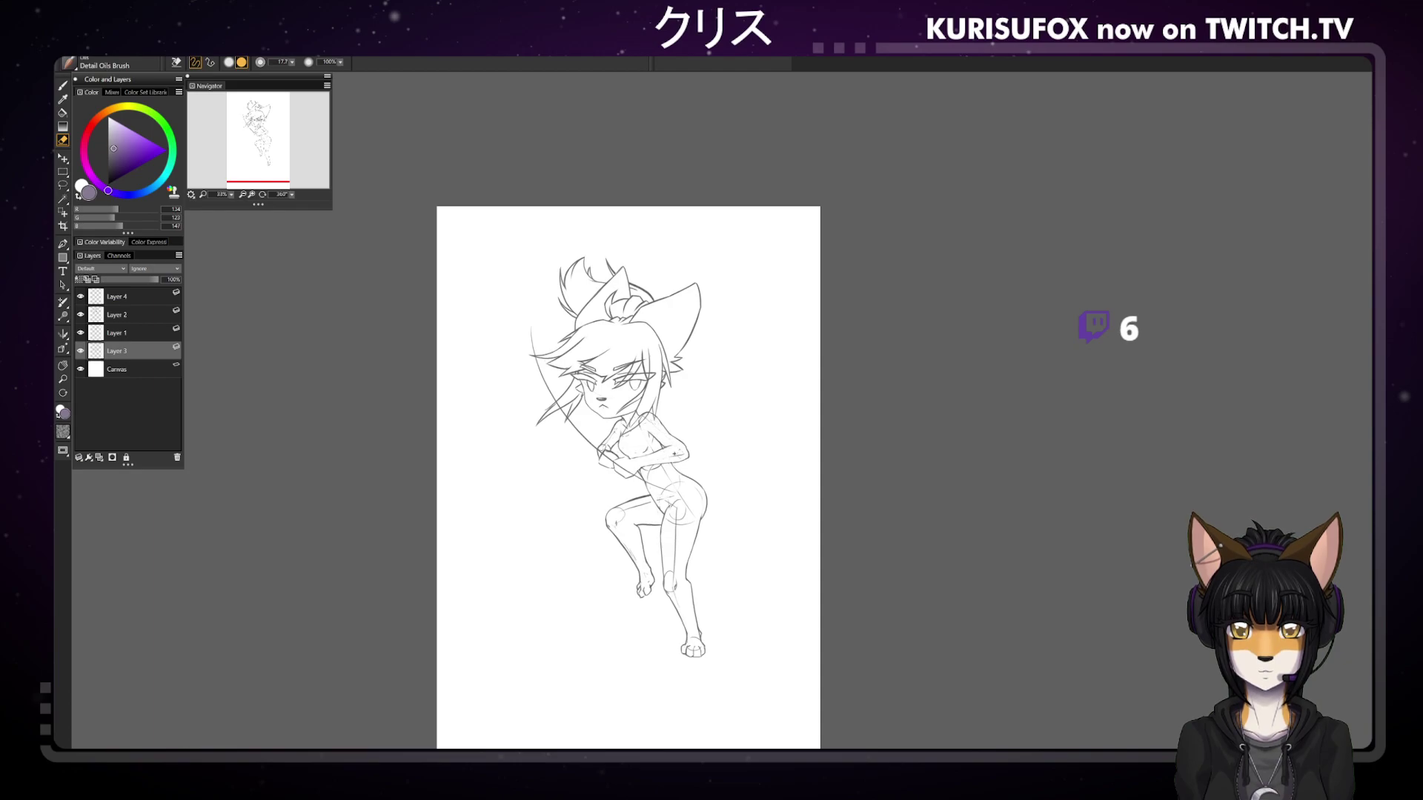
pyautogui.keyDown('ctrl'); pyautogui.click(725, 363); pyautogui.keyUp('ctrl')
pyautogui.press('b')
pyautogui.moveTo(553, 467); pyautogui.dragTo(568, 455)
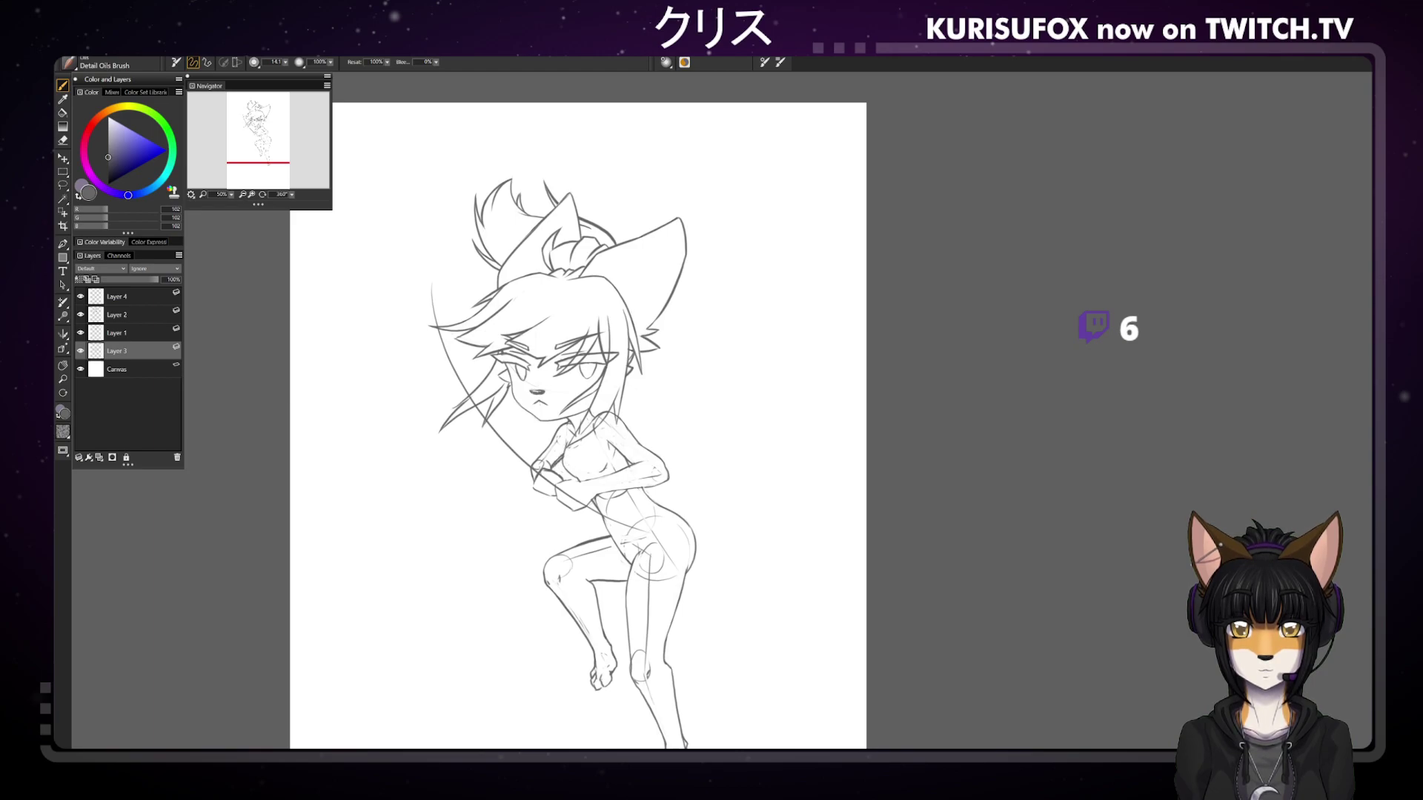
pyautogui.press('e')
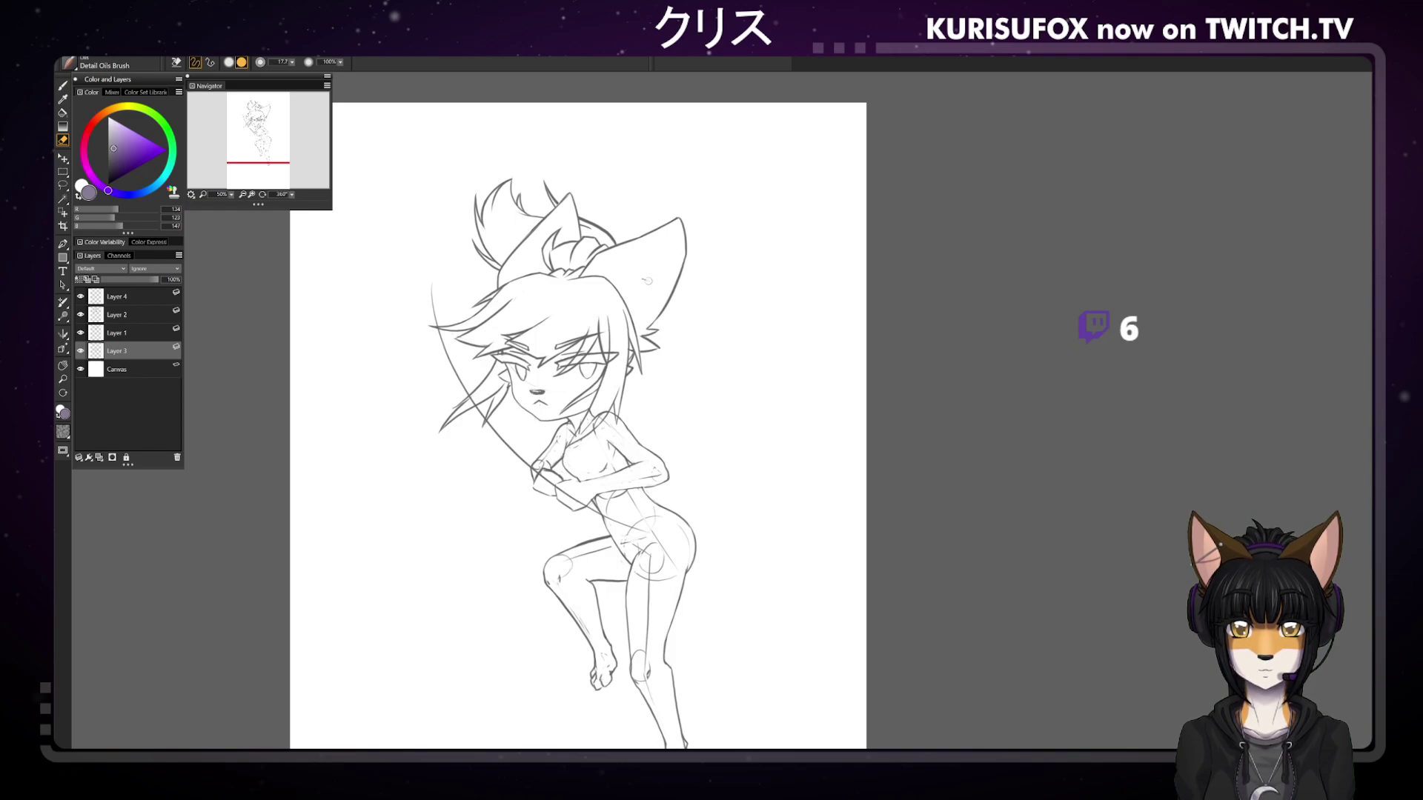
pyautogui.hotkey('ctrl', '-')
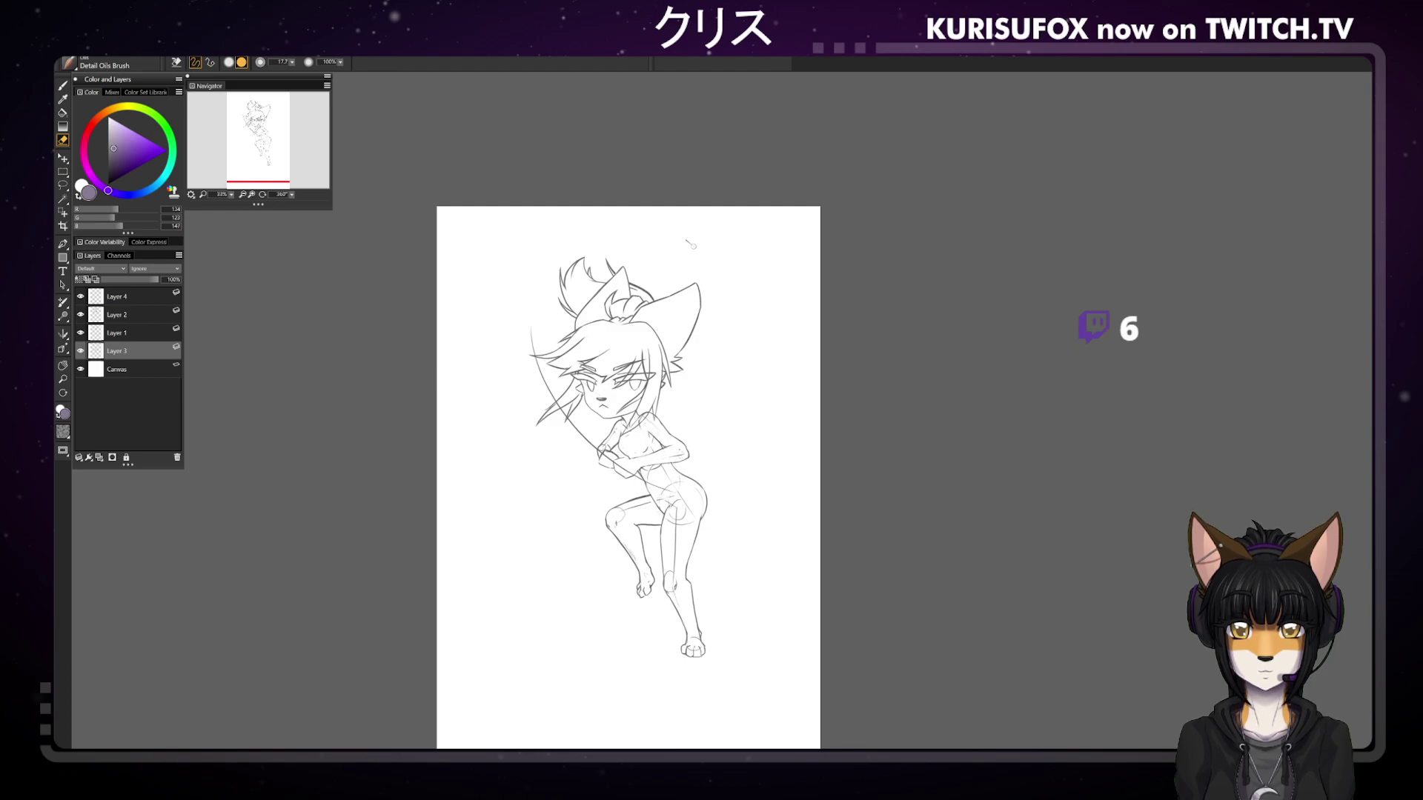
pyautogui.press('b')
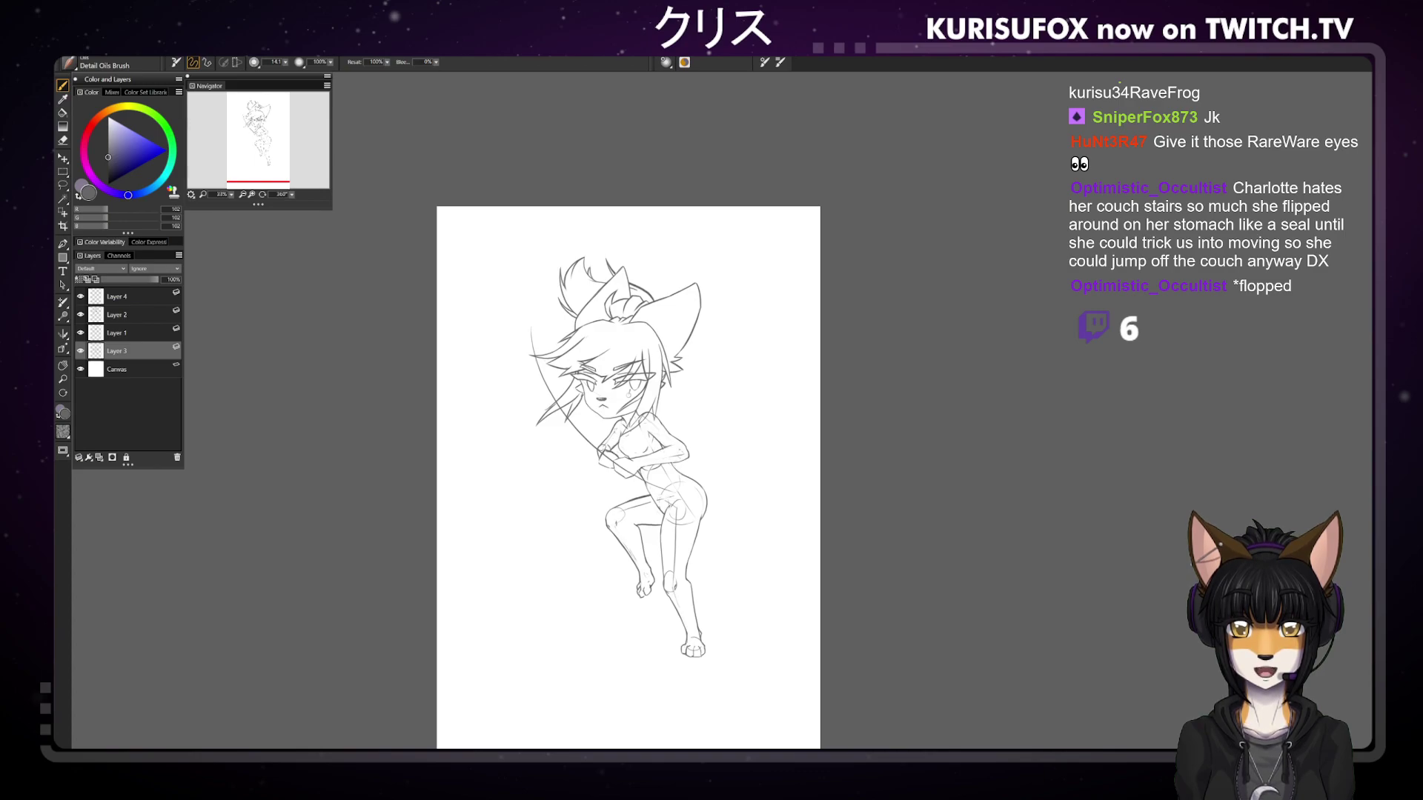
pyautogui.press('n')
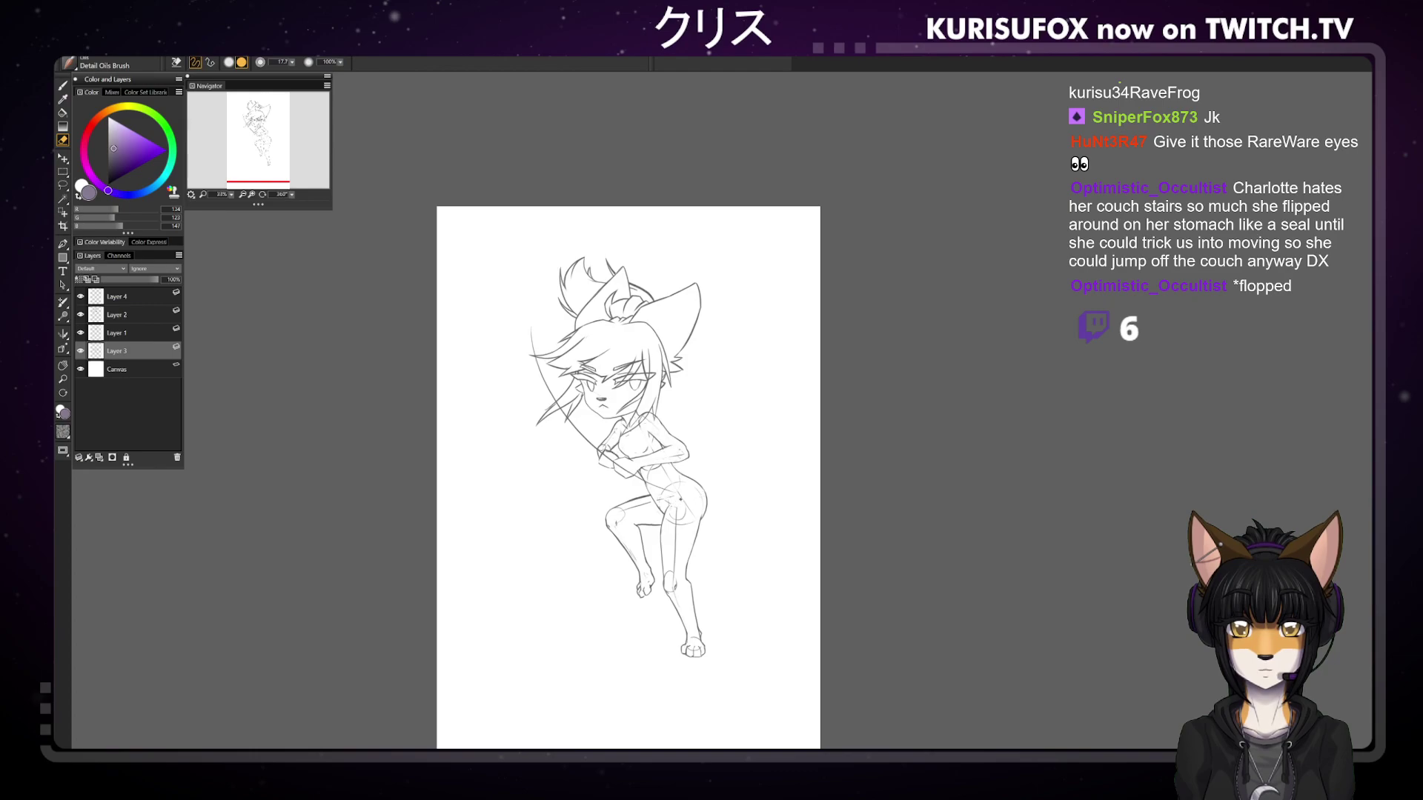
pyautogui.press('b')
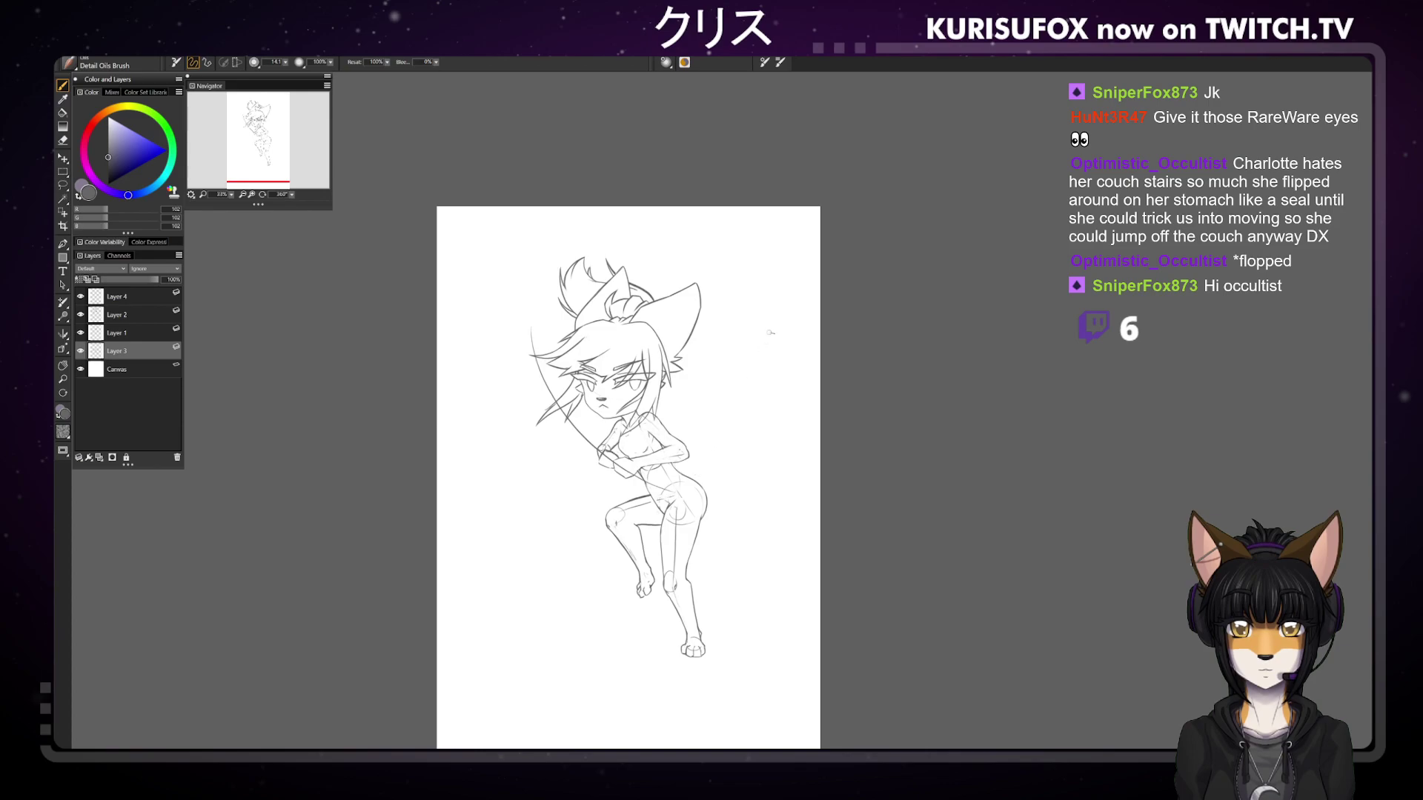
pyautogui.press('n')
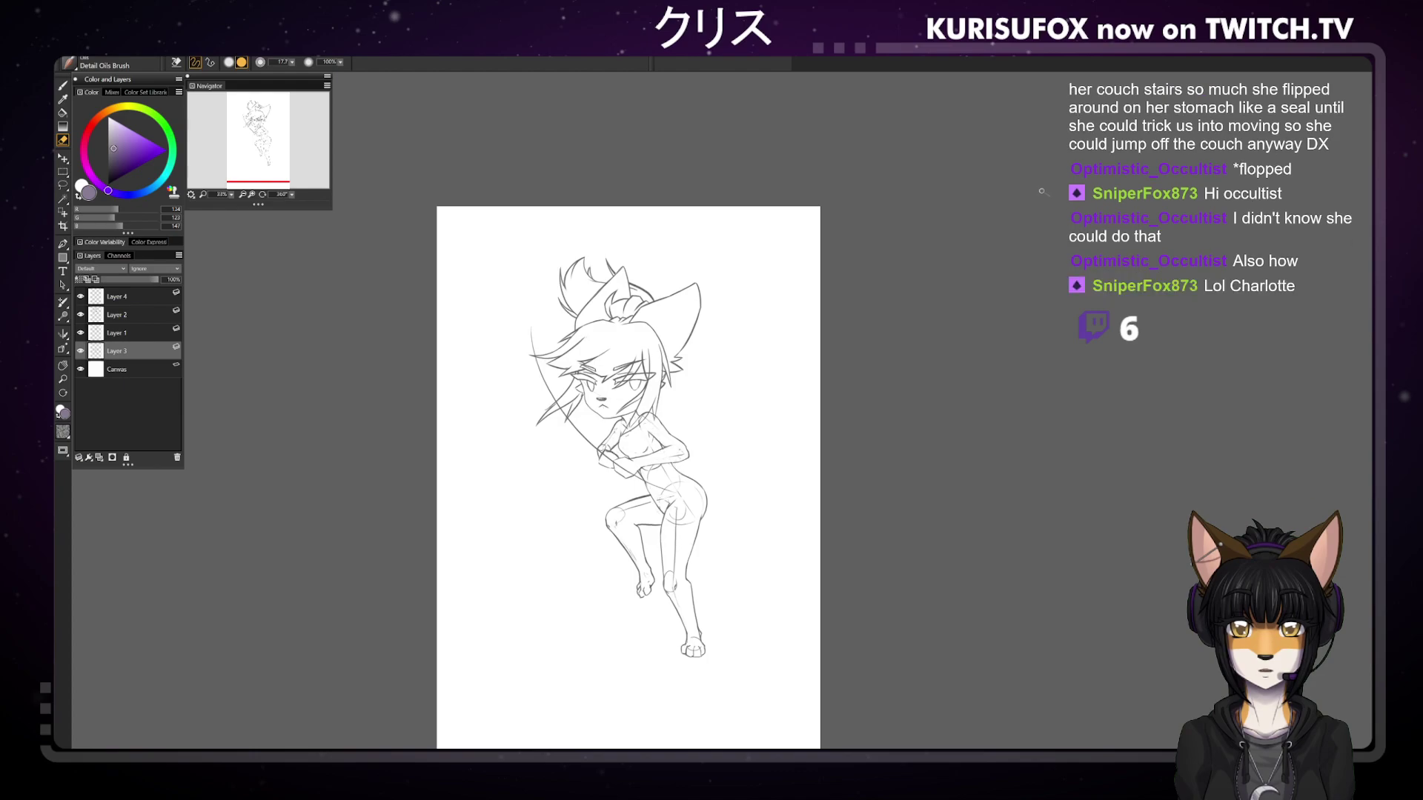
pyautogui.press('b')
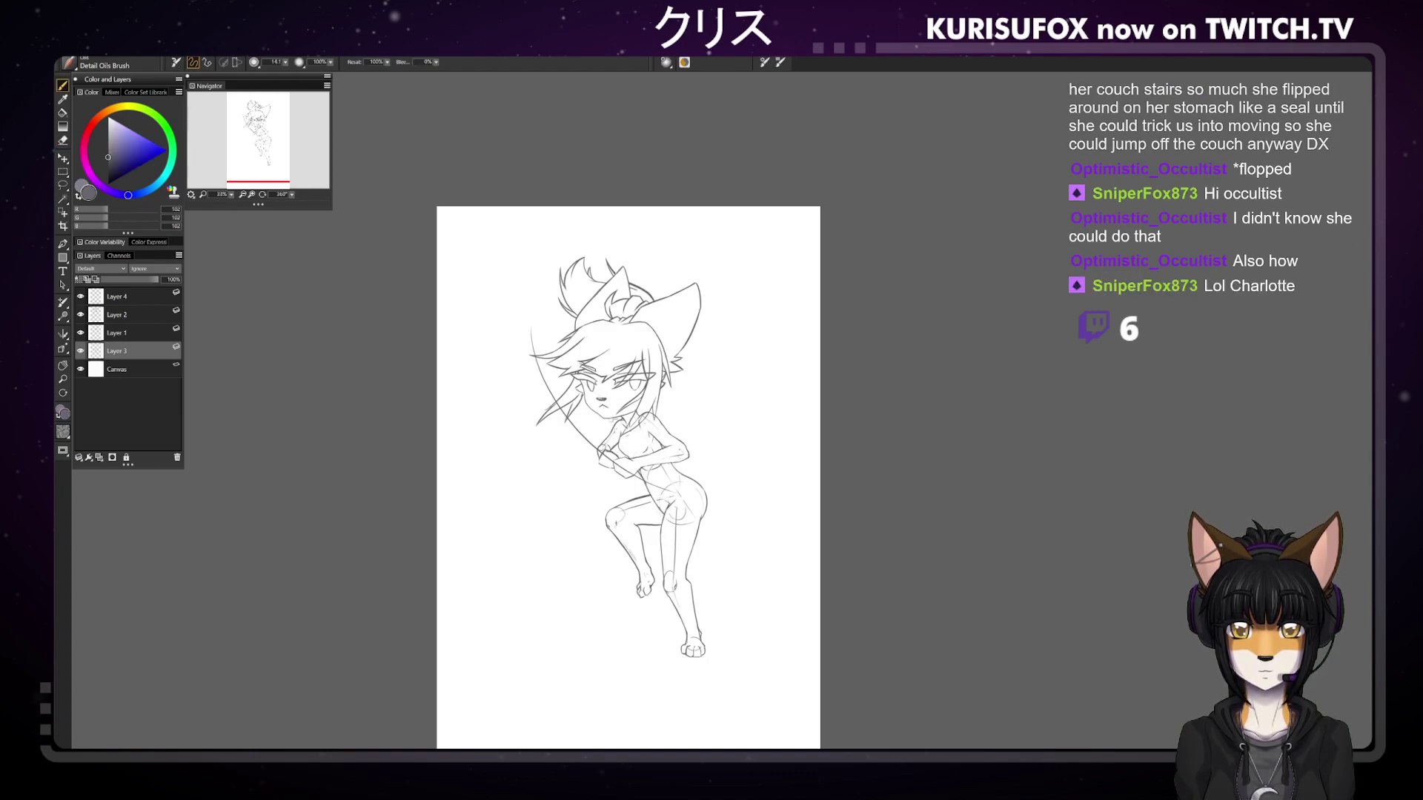
pyautogui.hotkey('ctrl', '-')
pyautogui.hotkey('ctrl', '-')
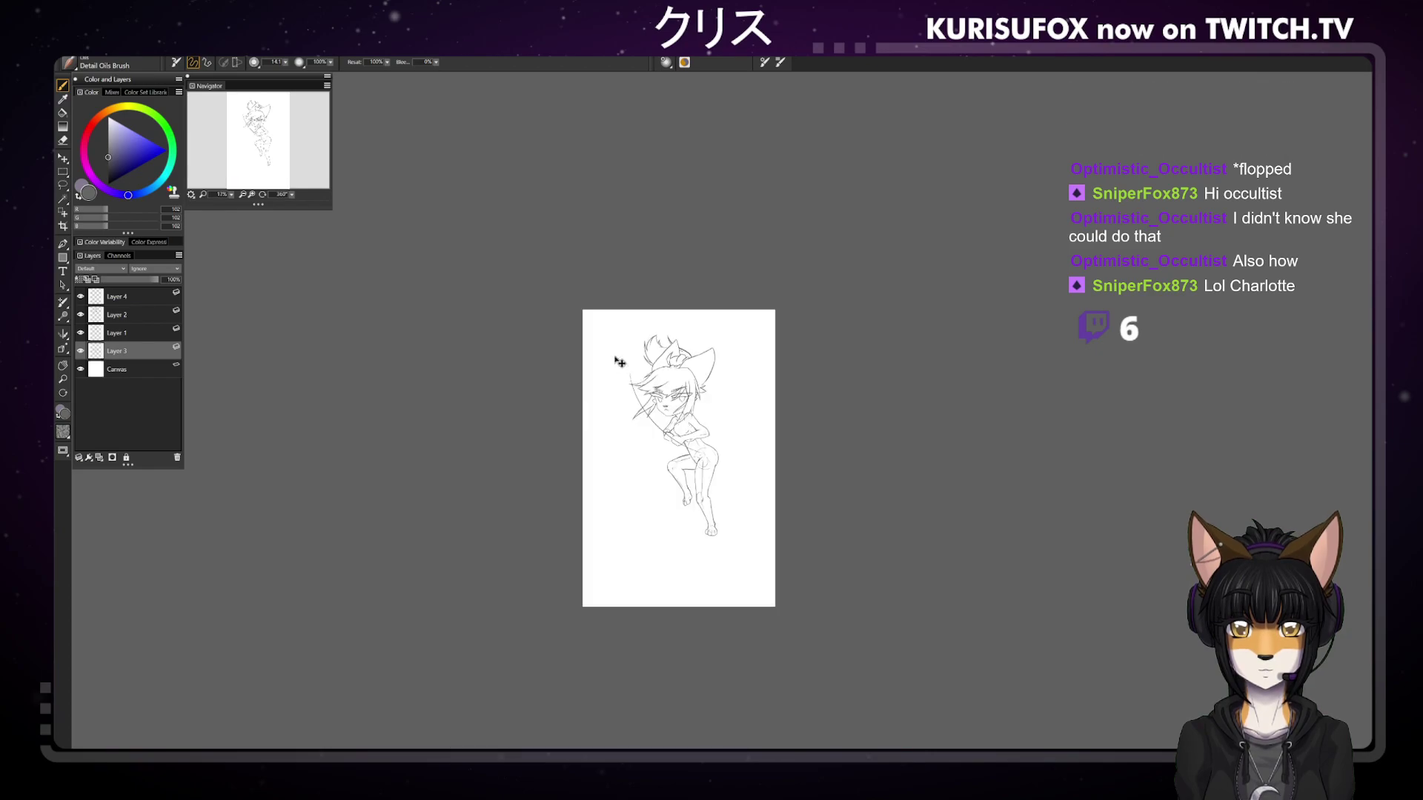
pyautogui.hotkey('ctrl', '+')
# Refine the outer contour of the character's hip and buttock on Layer 3, slimming its curve slightly
pyautogui.hotkey('ctrl', '+')
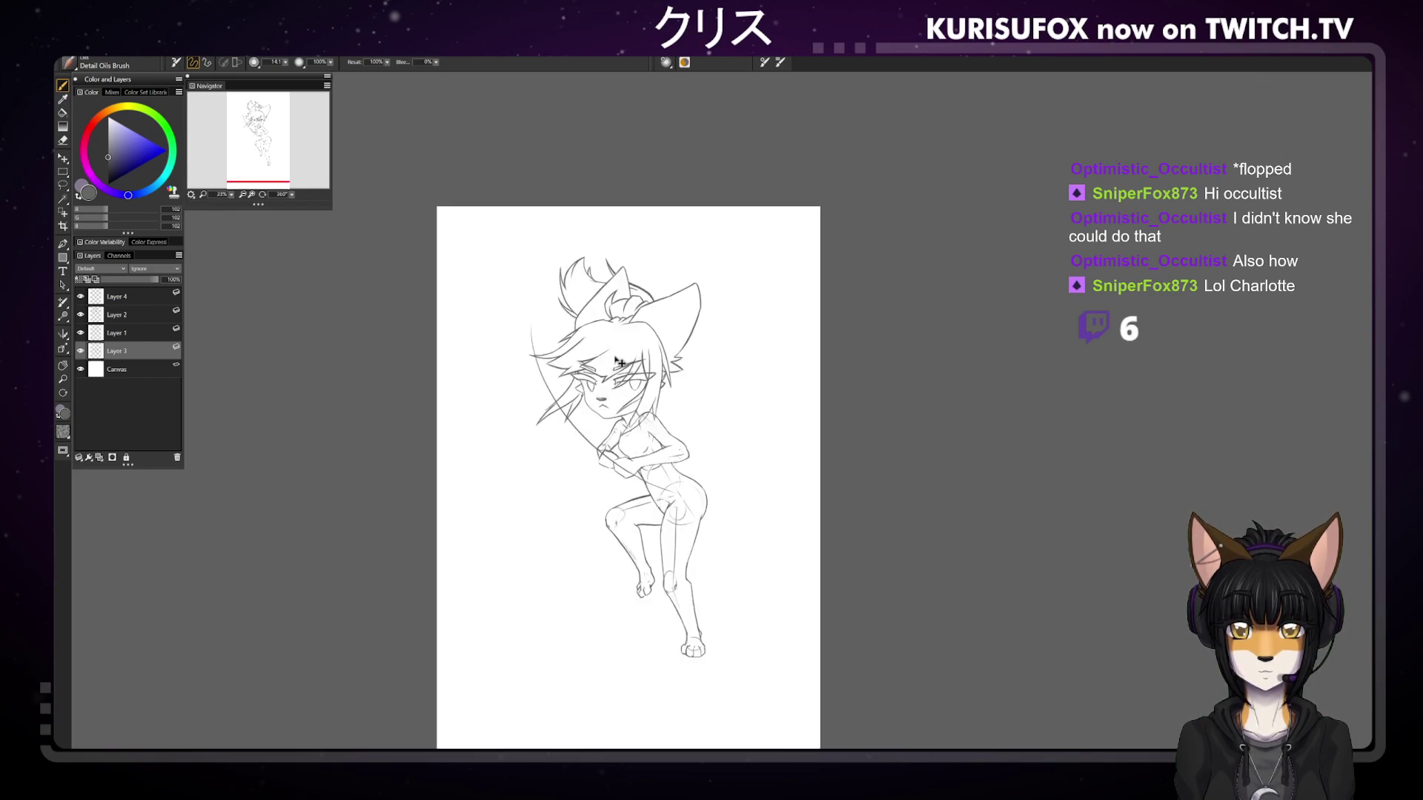
pyautogui.hotkey('ctrl', '+')
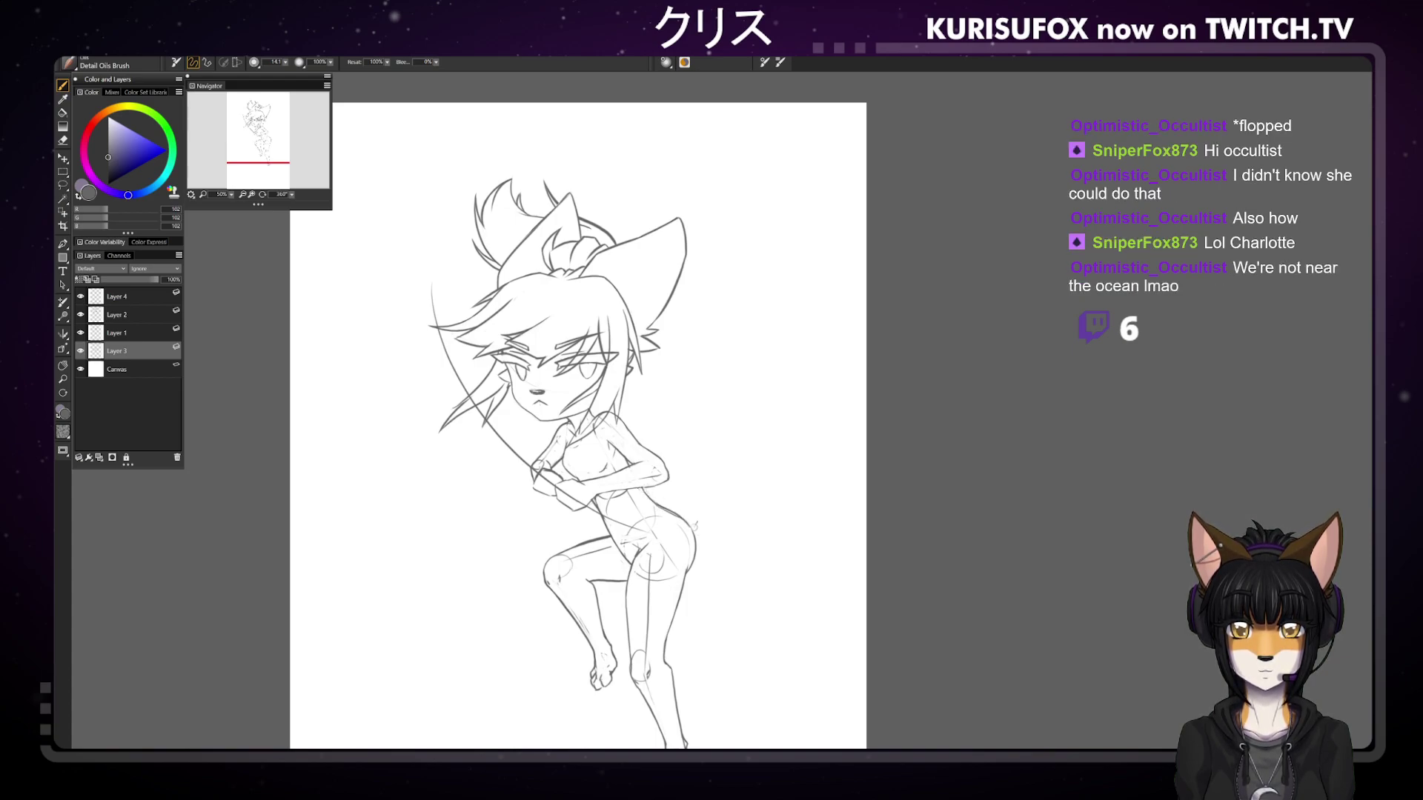
pyautogui.press('n')
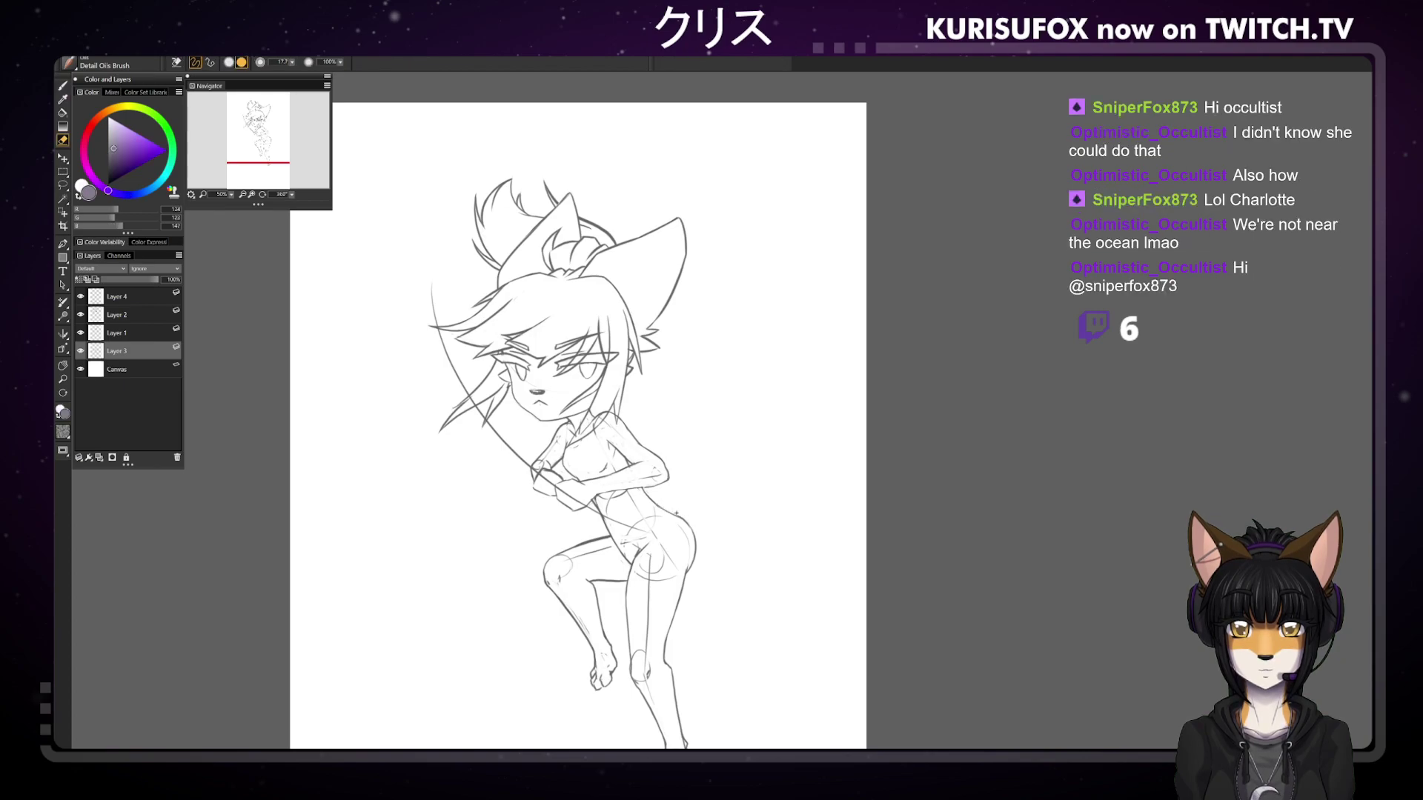
pyautogui.moveTo(292, 195); pyautogui.dragTo(240, 157)
pyautogui.press('b')
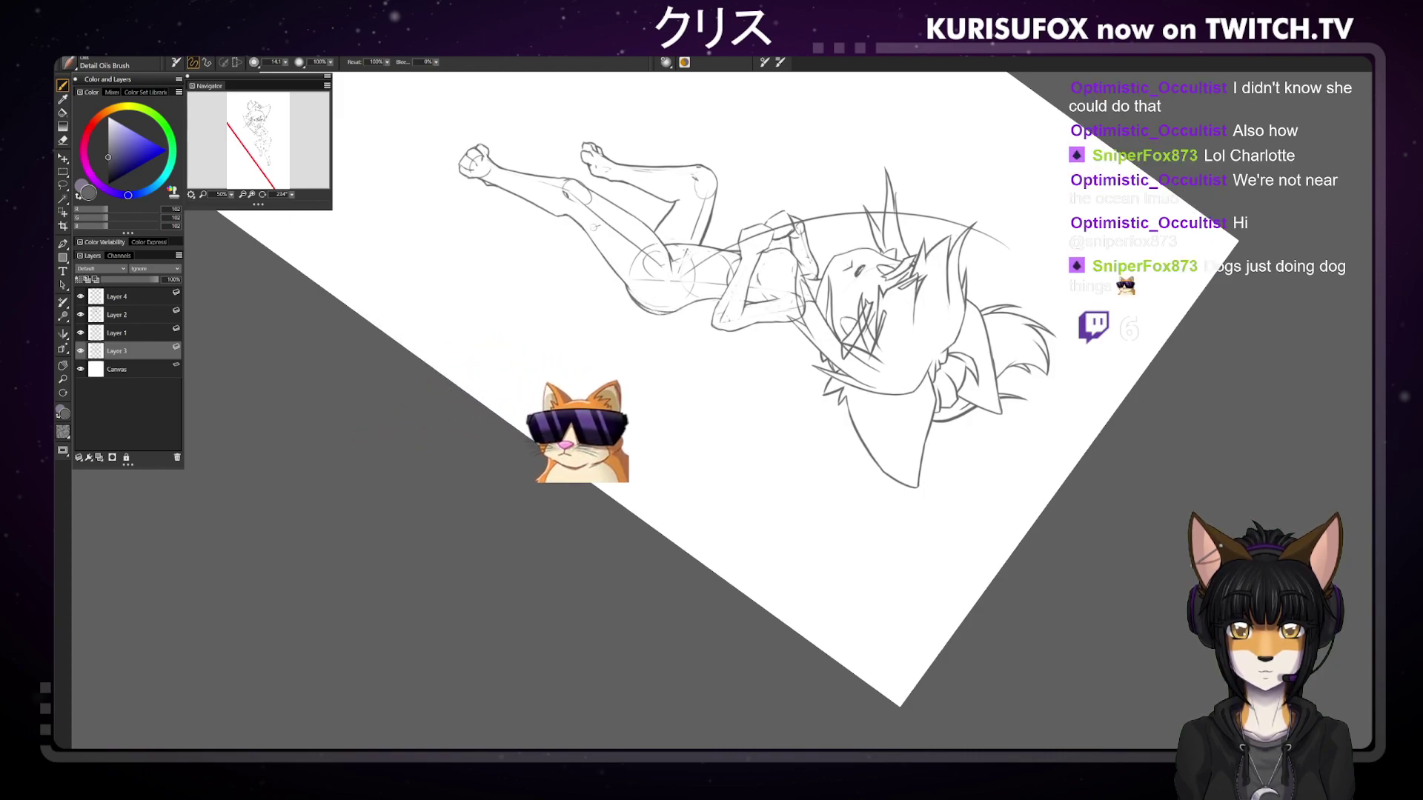
pyautogui.press('n')
pyautogui.moveTo(629, 293); pyautogui.dragTo(652, 316)
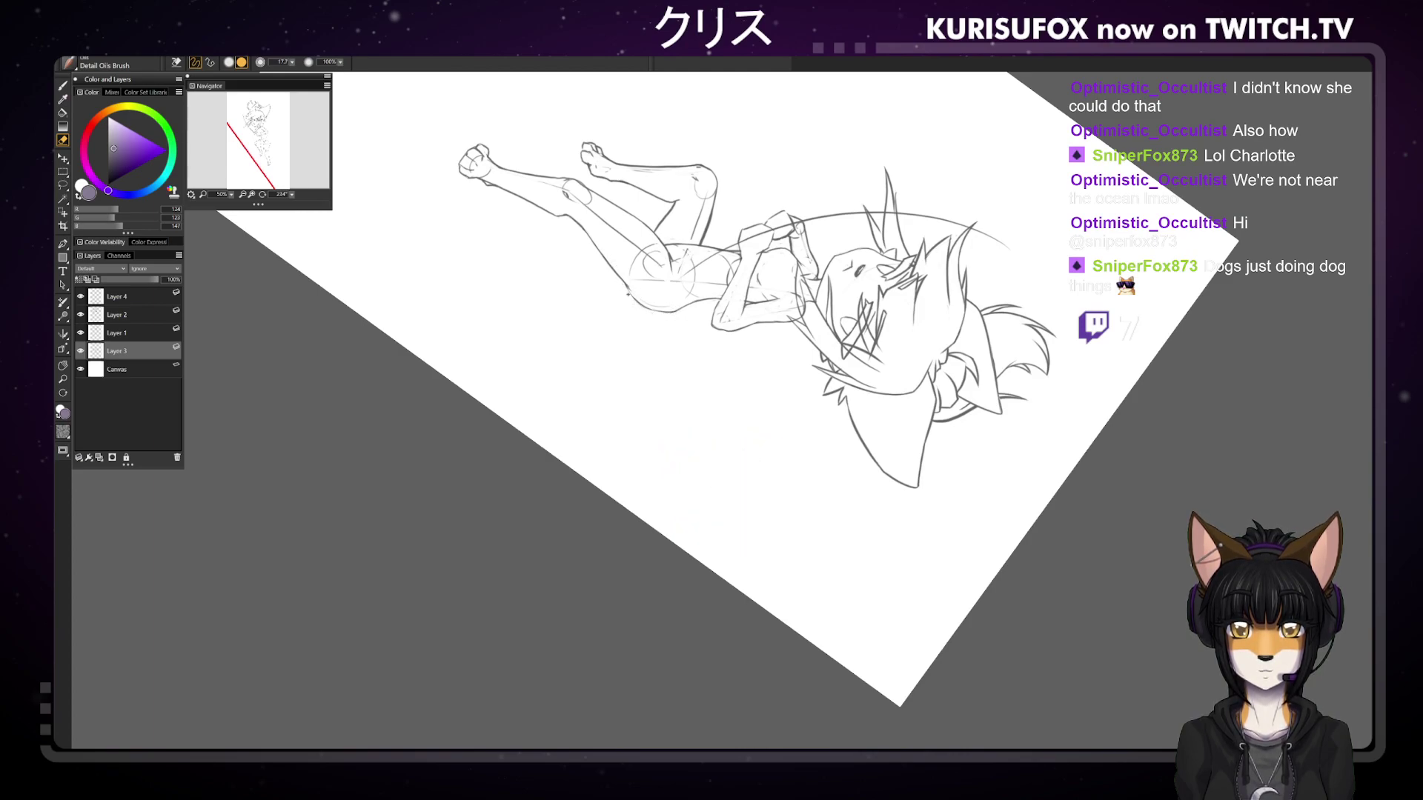
pyautogui.press('b')
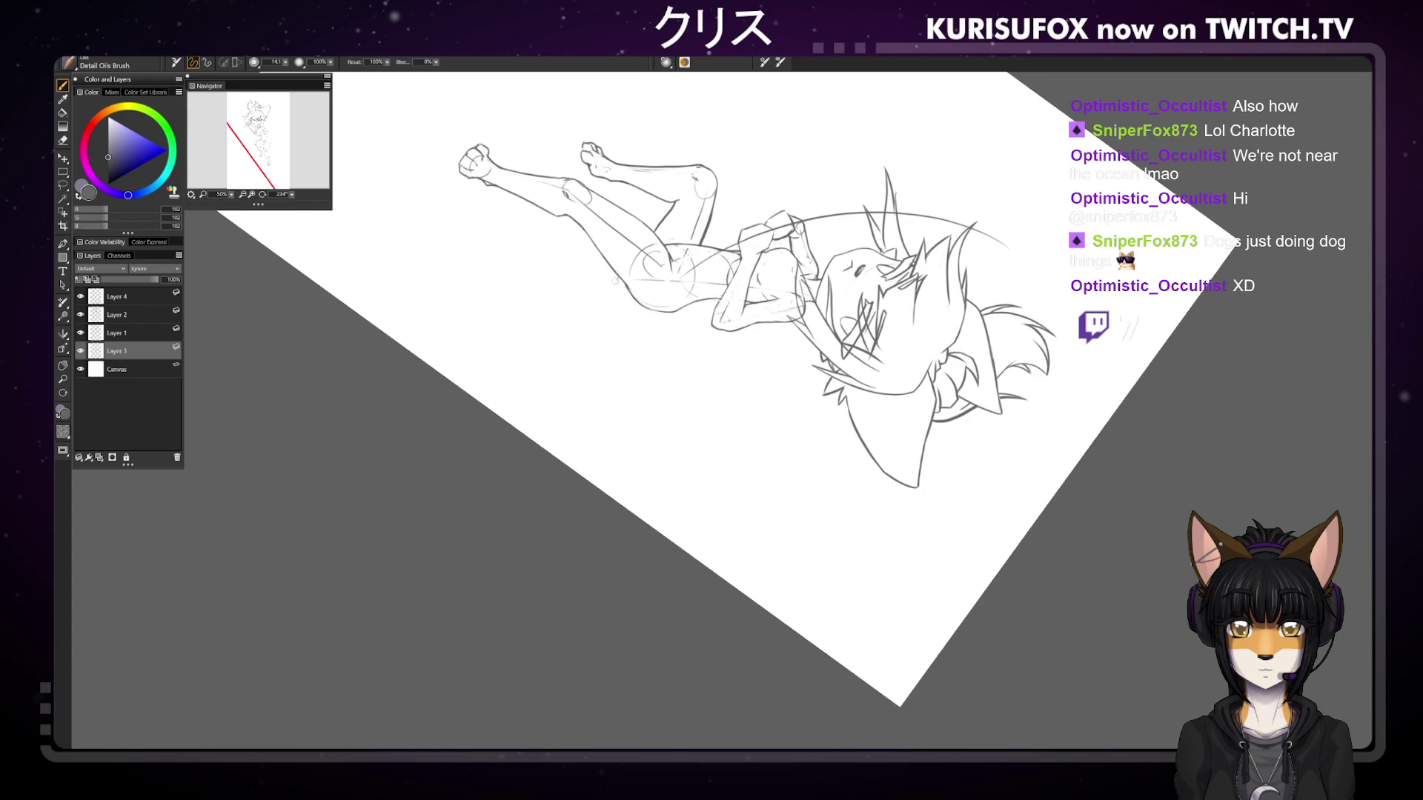
pyautogui.moveTo(289, 196); pyautogui.dragTo(269, 185)
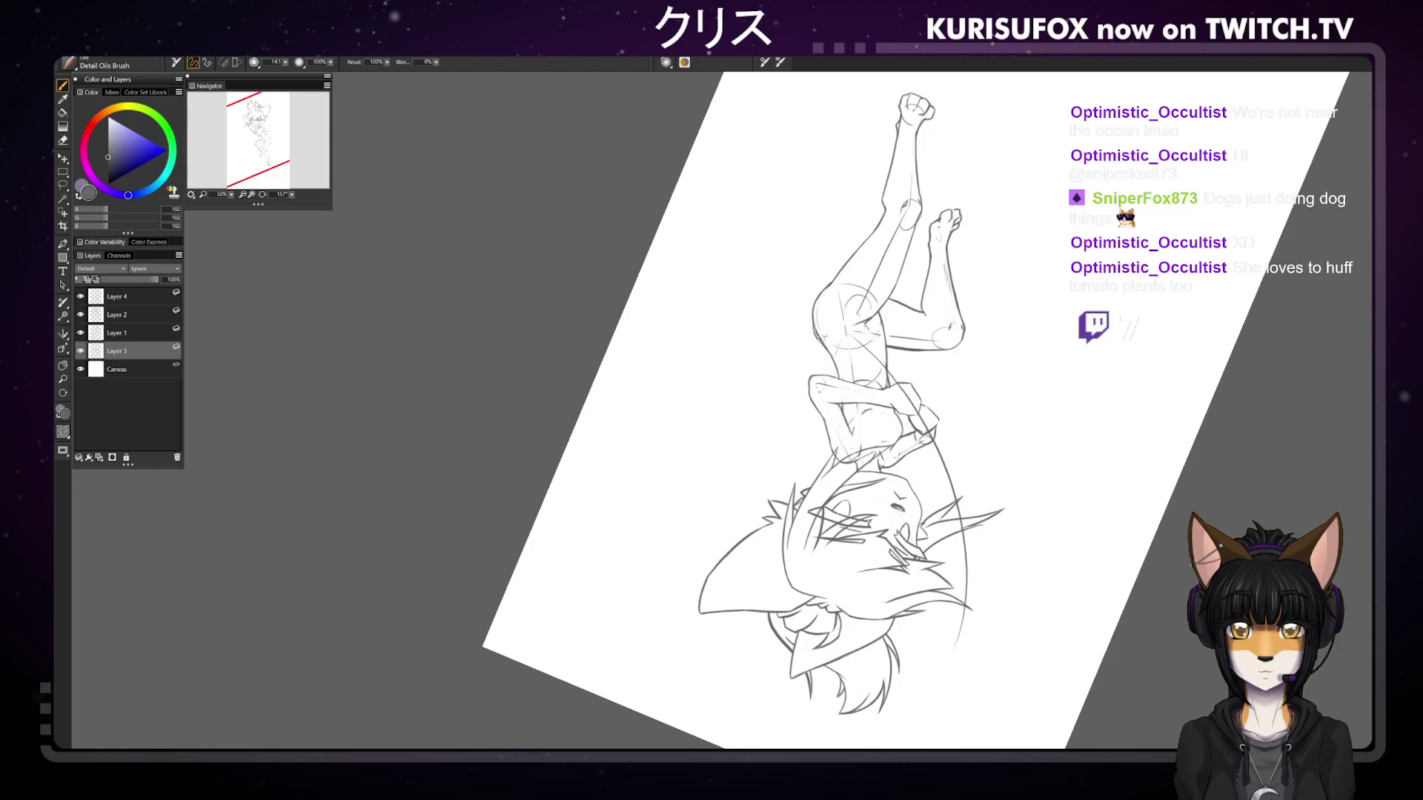
pyautogui.press('n')
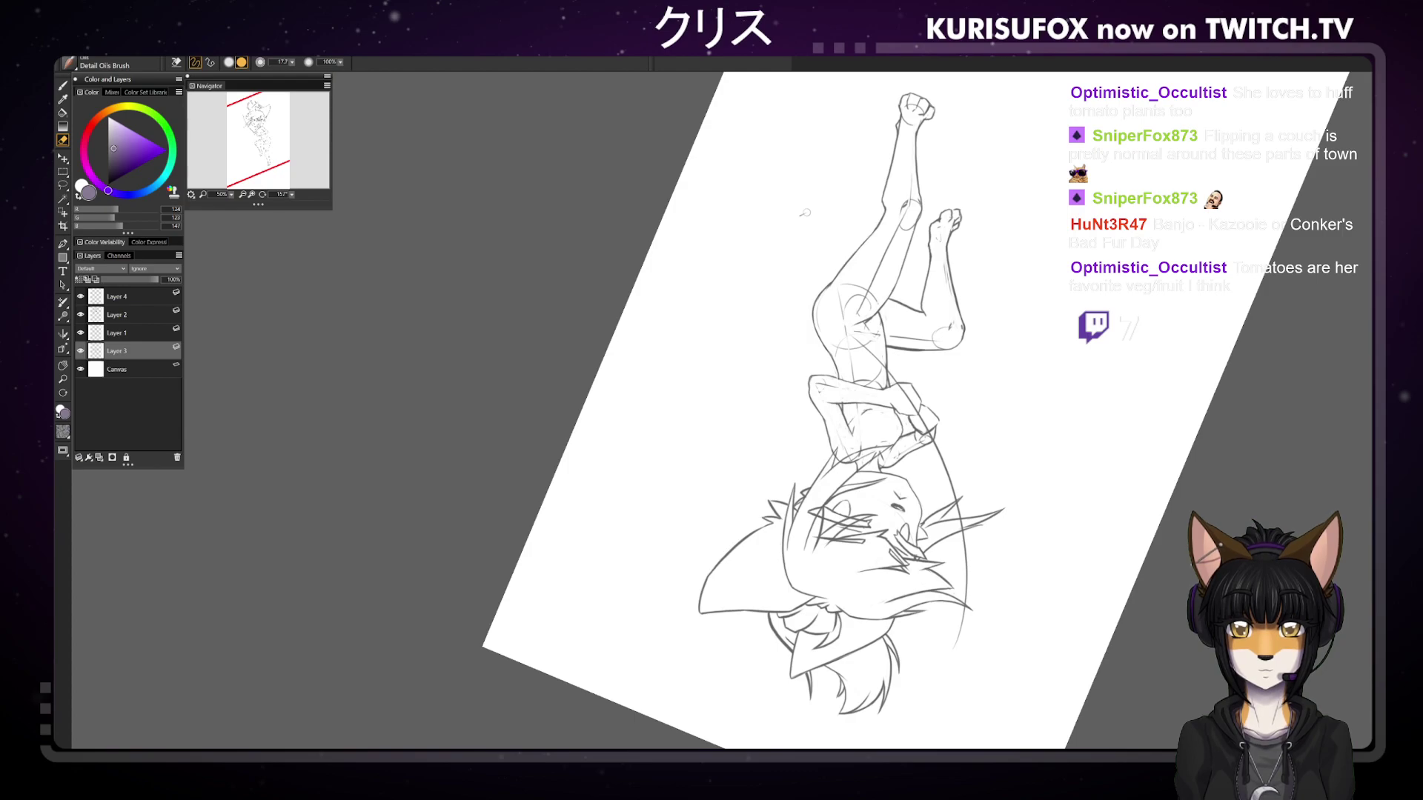
pyautogui.moveTo(293, 195); pyautogui.dragTo(444, 194)
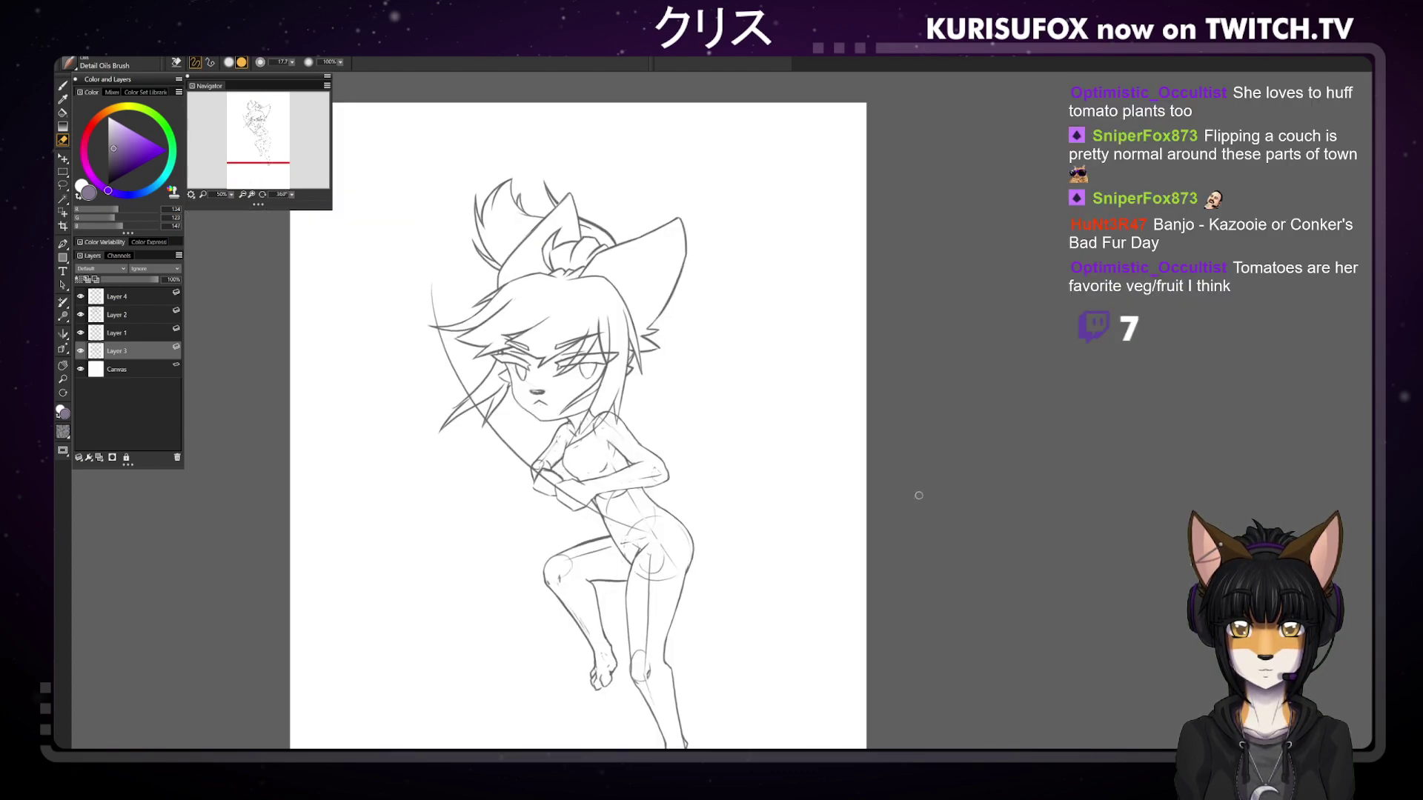
pyautogui.press('b')
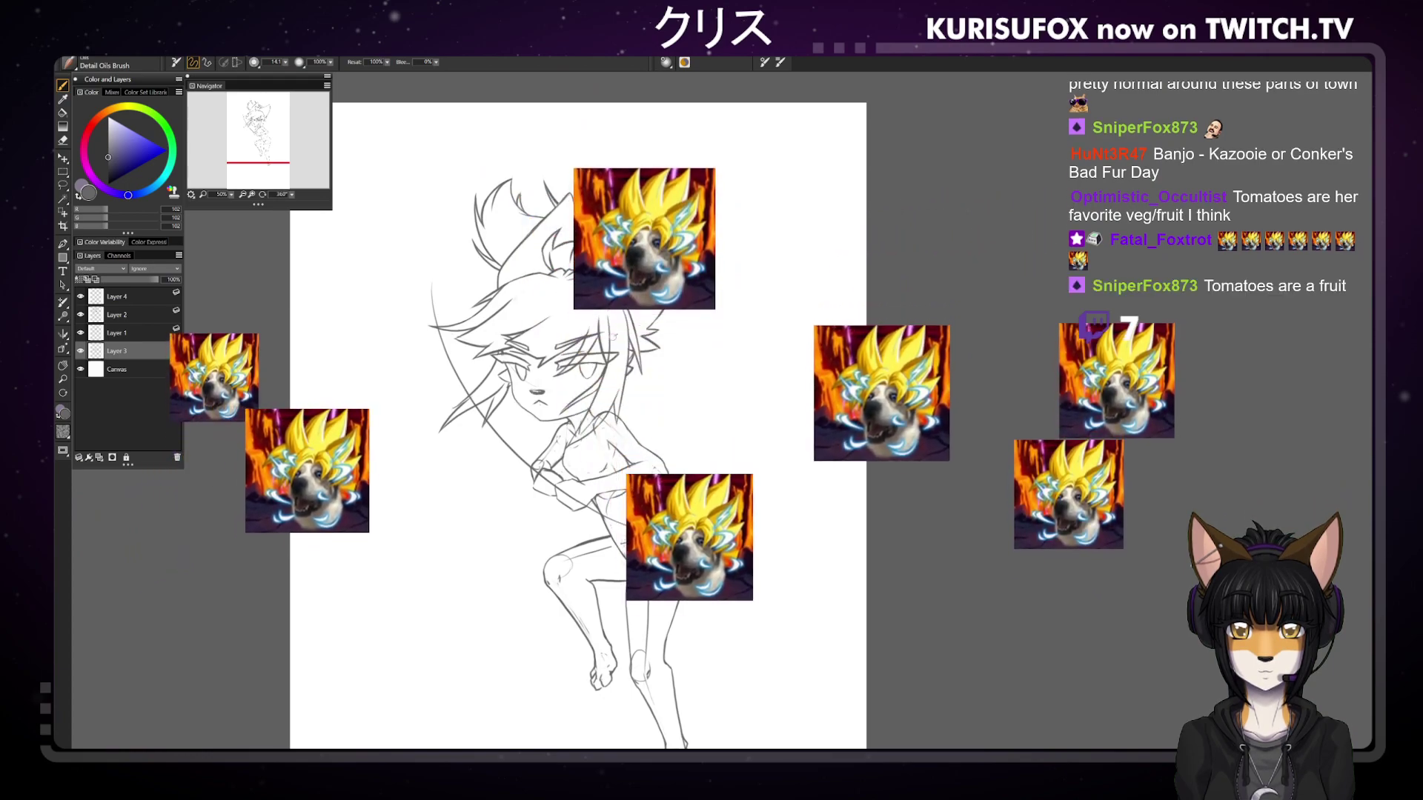
pyautogui.press('n')
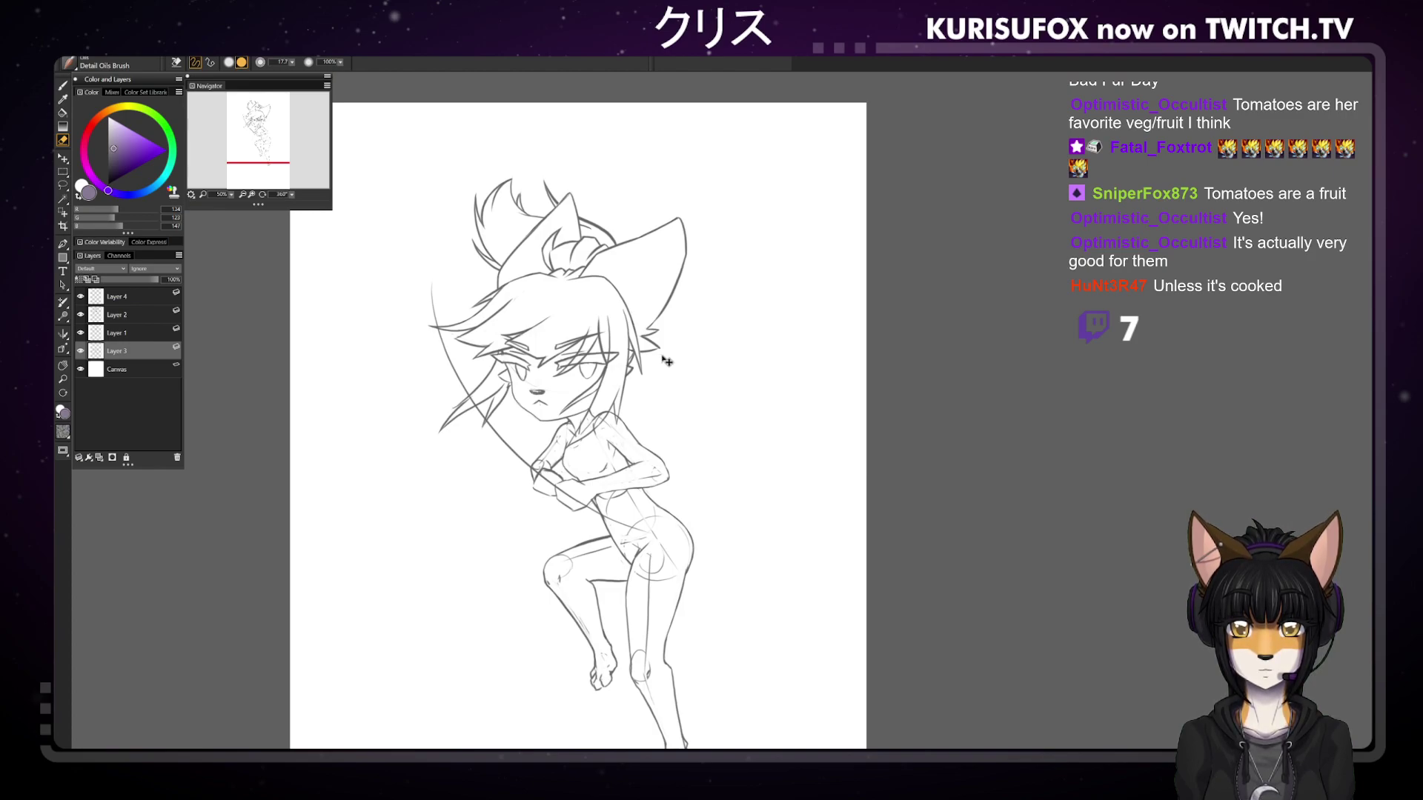
pyautogui.scroll(-2, 659, 354)
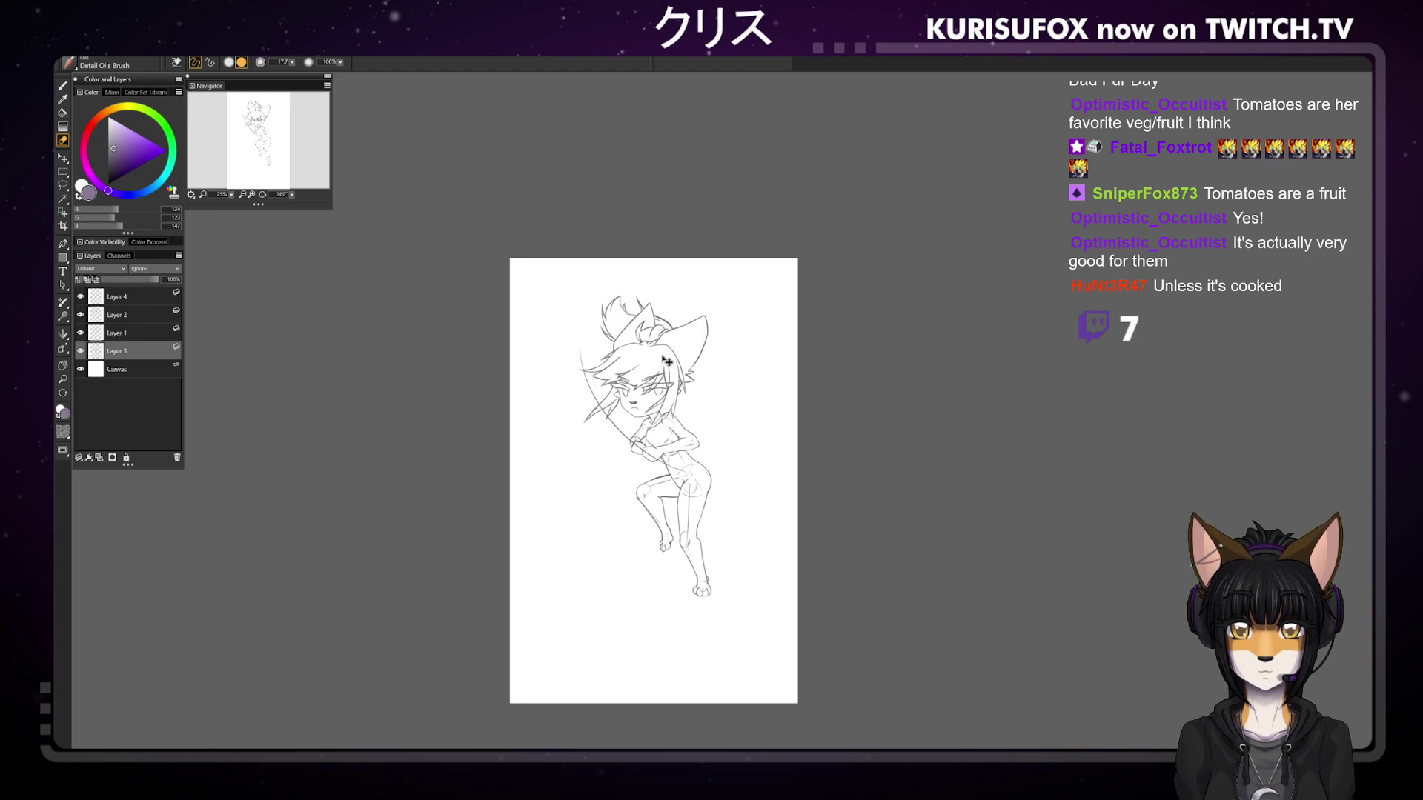
pyautogui.scroll(1, 667, 361)
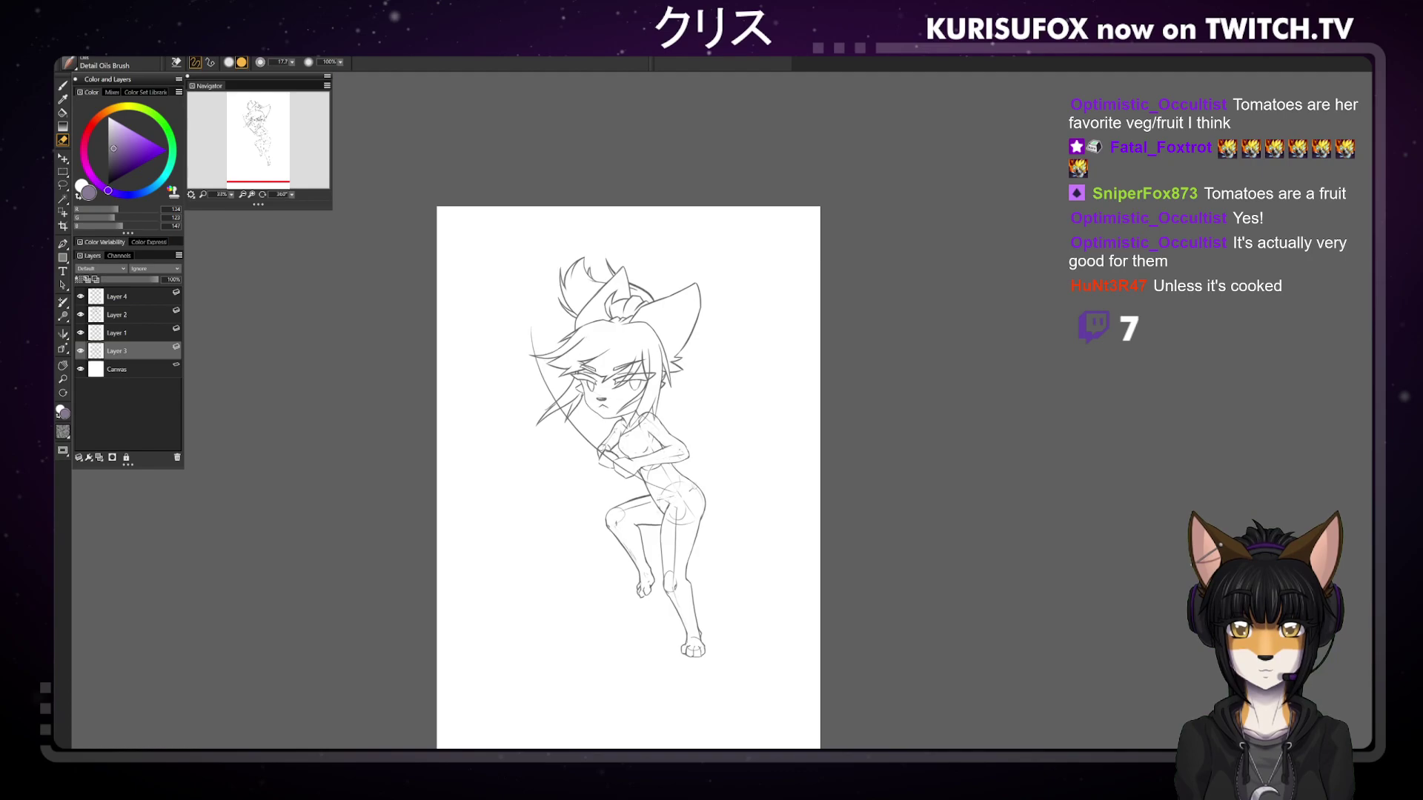
pyautogui.press('b')
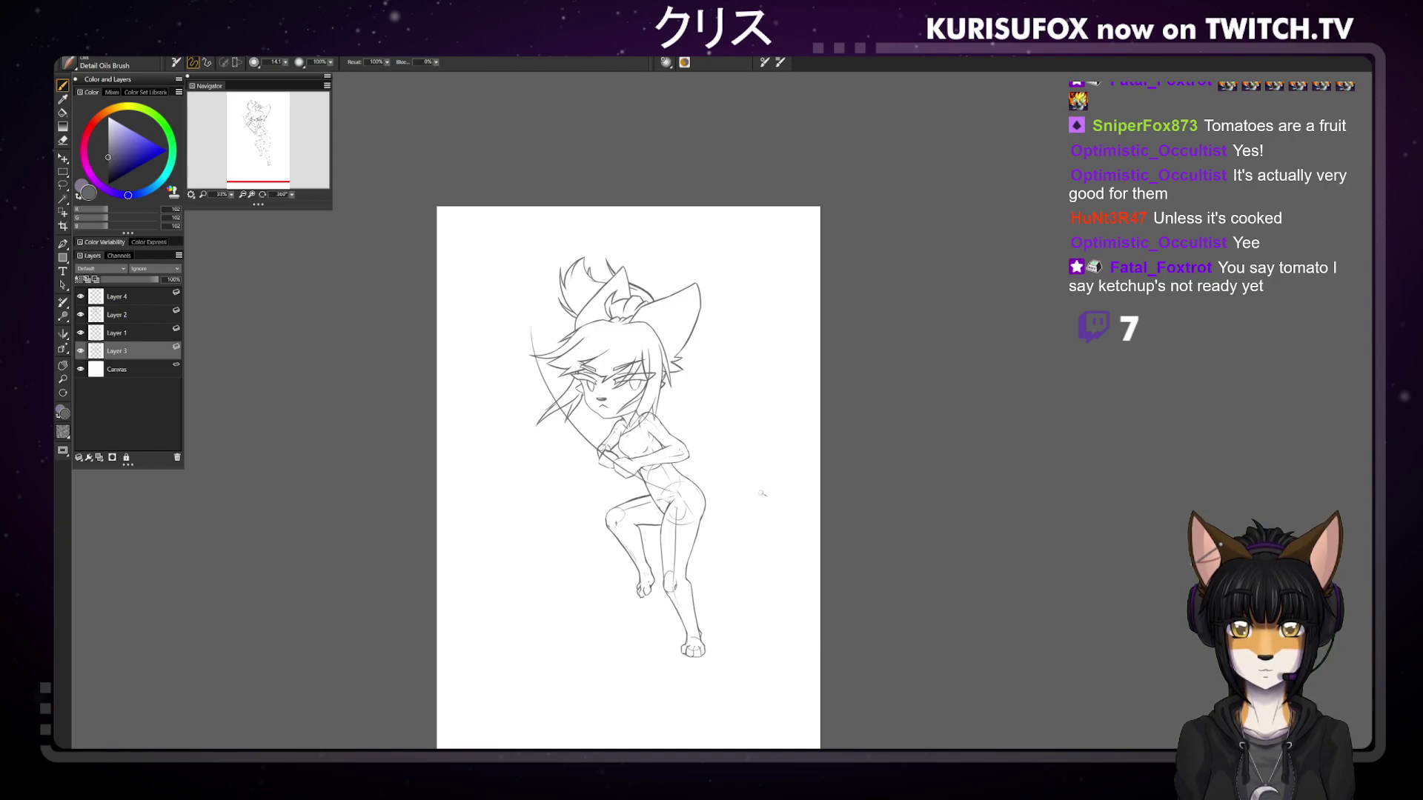
pyautogui.hotkey('ctrl', '-')
pyautogui.hotkey('ctrl', '+')
pyautogui.hotkey('ctrl', '-')
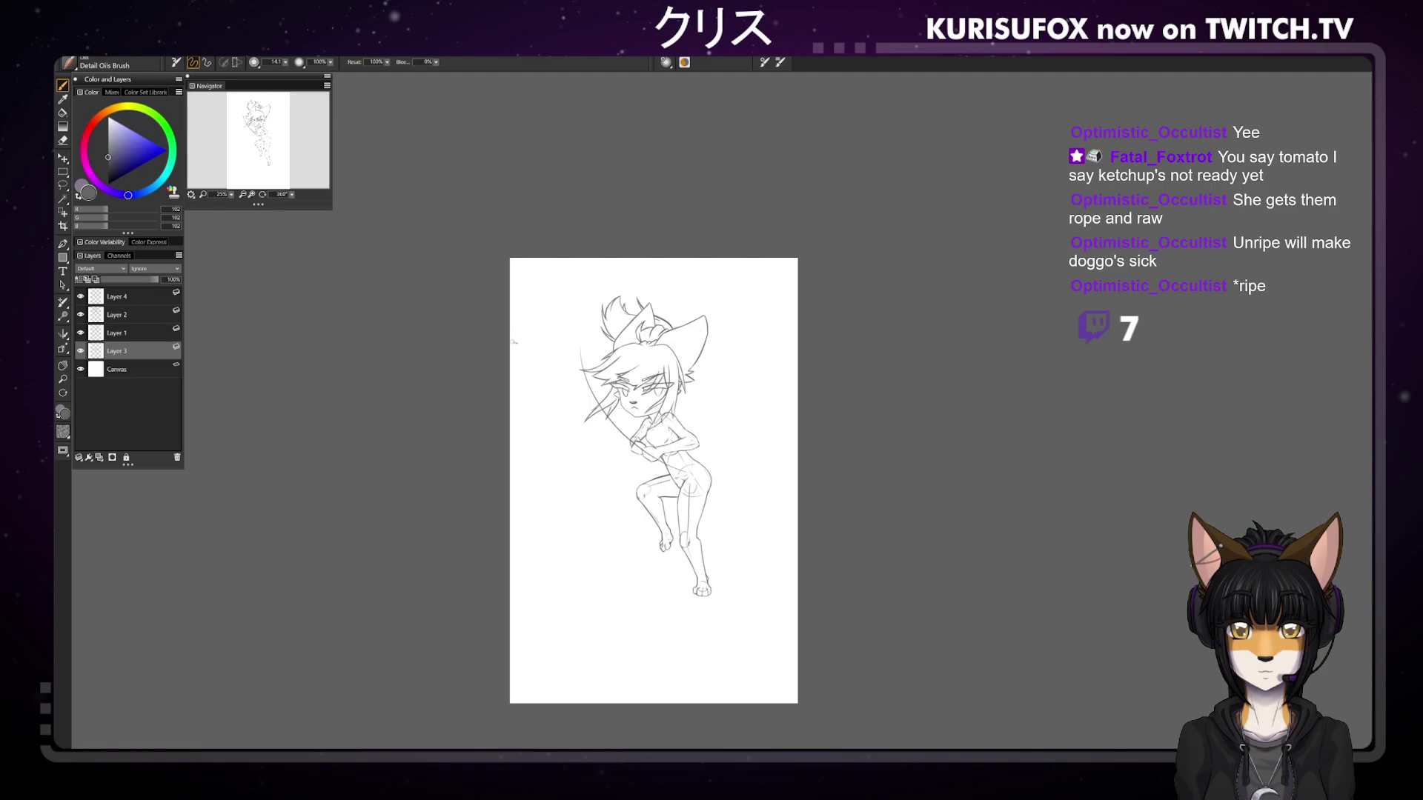
# Select Layers 4, 2, 1 and 3 together, shrink the figure slightly and shift it left on the page, undoing a further upward move
pyautogui.moveTo(153, 295); pyautogui.dragTo(145, 337)
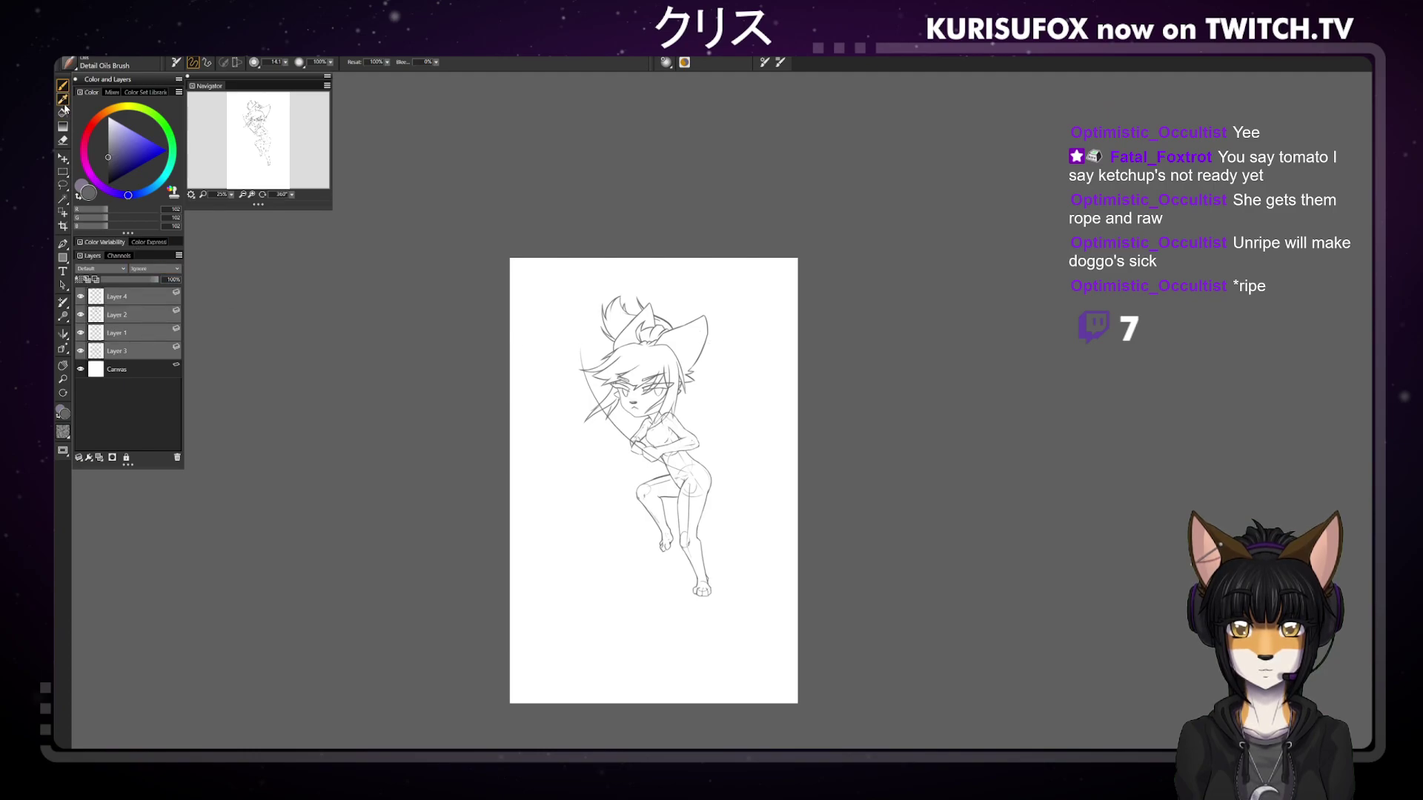
pyautogui.click(90, 155)
pyautogui.moveTo(713, 295)
pyautogui.mouseDown()
pyautogui.moveTo(675, 306)
pyautogui.moveTo(698, 326)
pyautogui.mouseUp()
pyautogui.moveTo(670, 395)
pyautogui.mouseDown()
pyautogui.moveTo(700, 382)
pyautogui.moveTo(650, 385)
pyautogui.mouseUp()
pyautogui.press('Return')
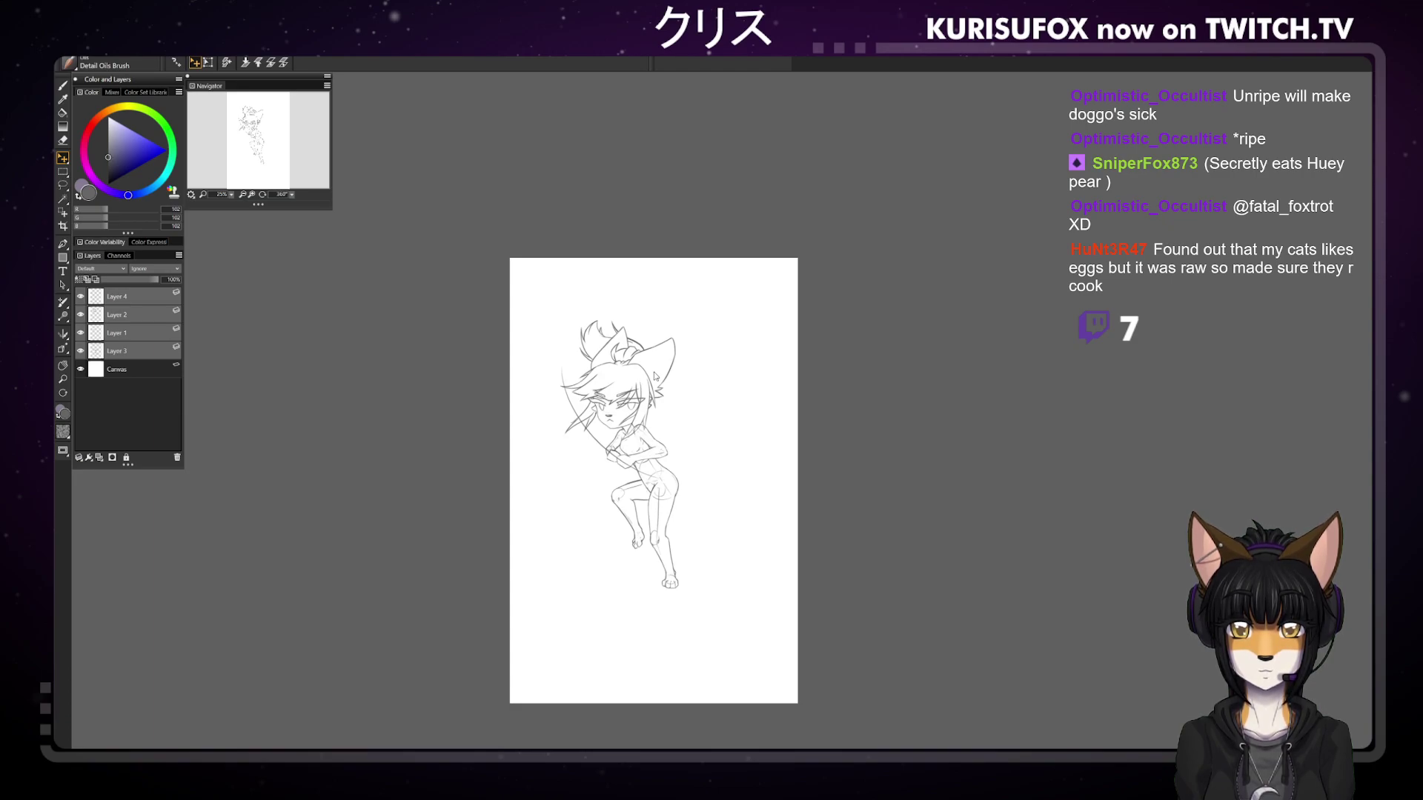
pyautogui.moveTo(784, 798); pyautogui.dragTo(792, 748)
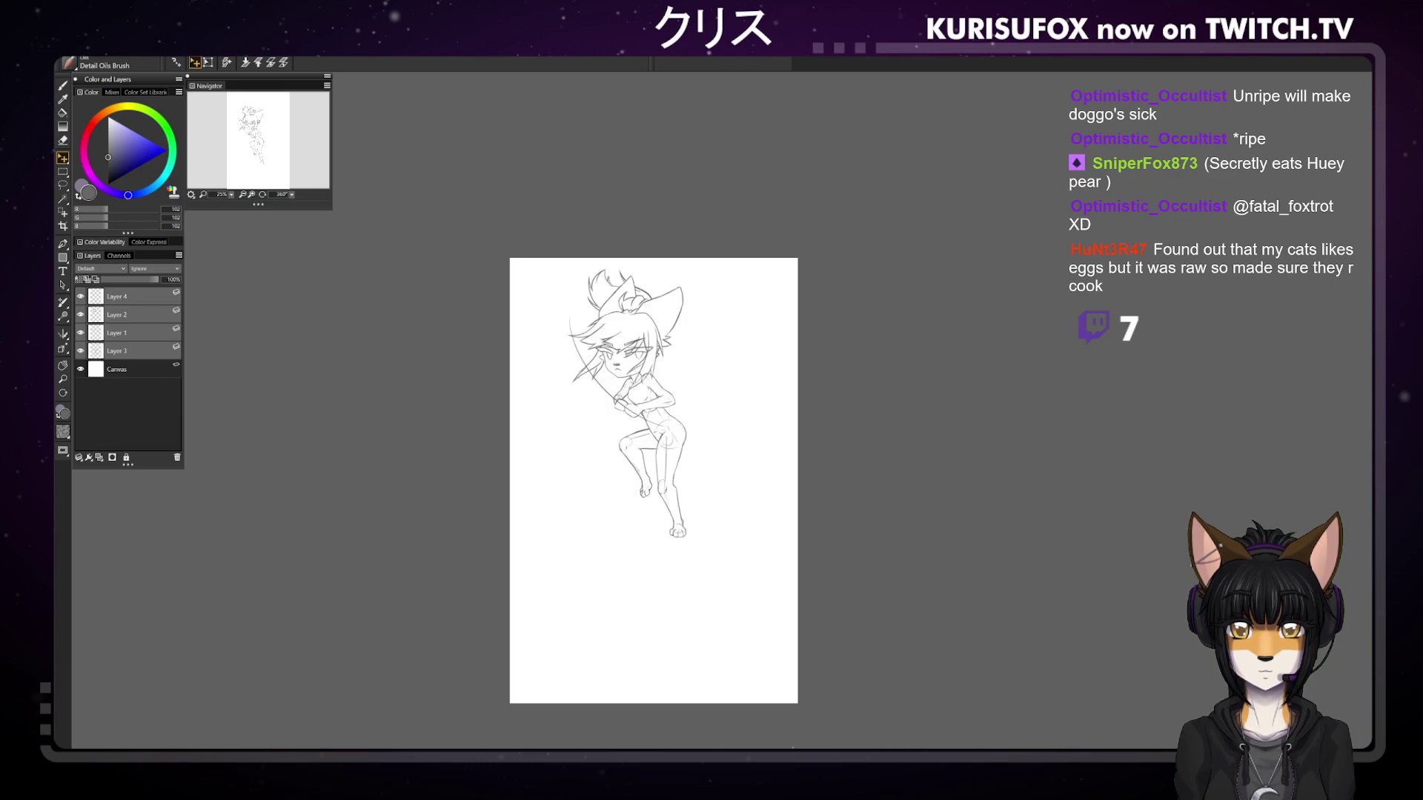
pyautogui.hotkey('ctrl', 'z')
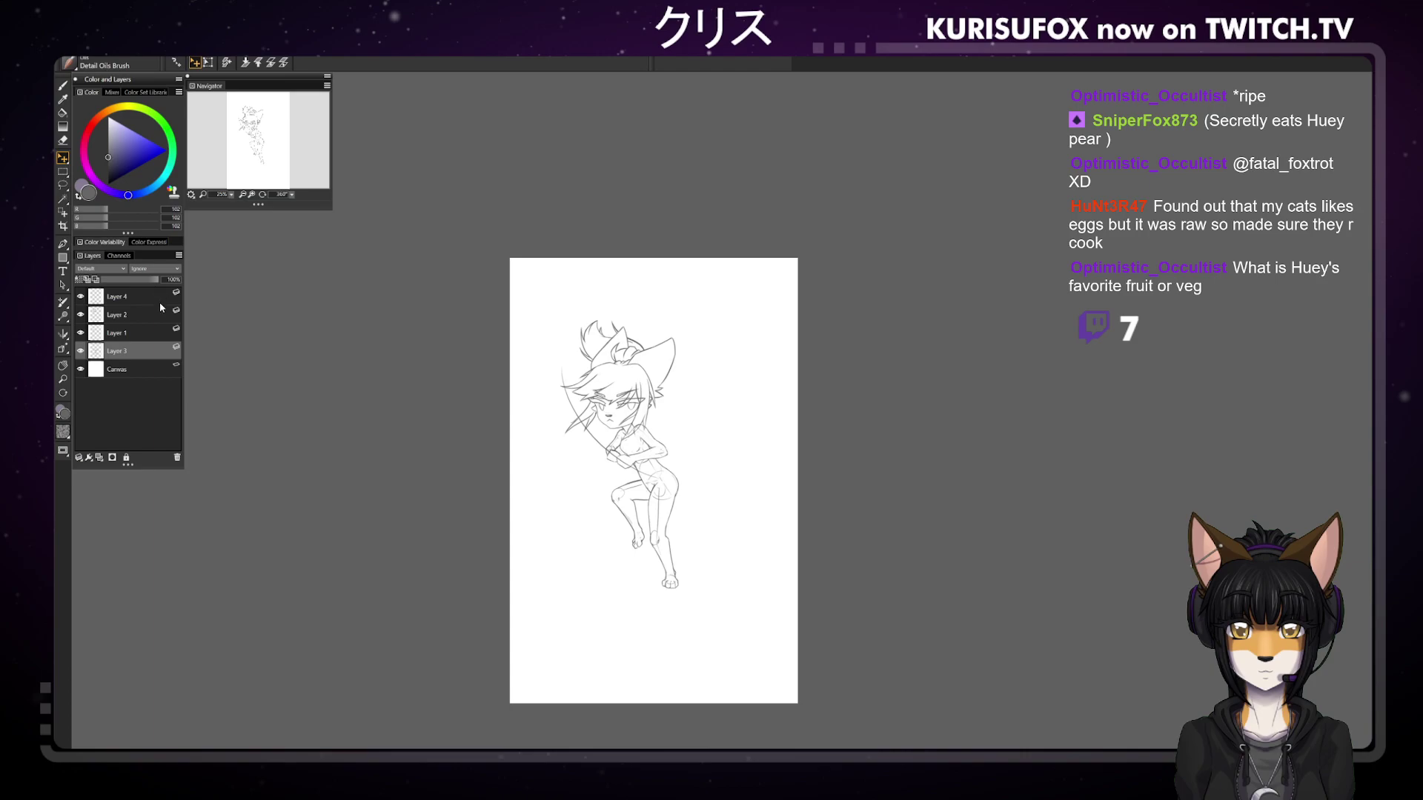
# Sketch a short curved line for the tail's upper root at the lower back on Layer 3, undoing unsuitable strokes
pyautogui.click(63, 365)
pyautogui.moveTo(741, 401); pyautogui.dragTo(689, 364)
pyautogui.press('b')
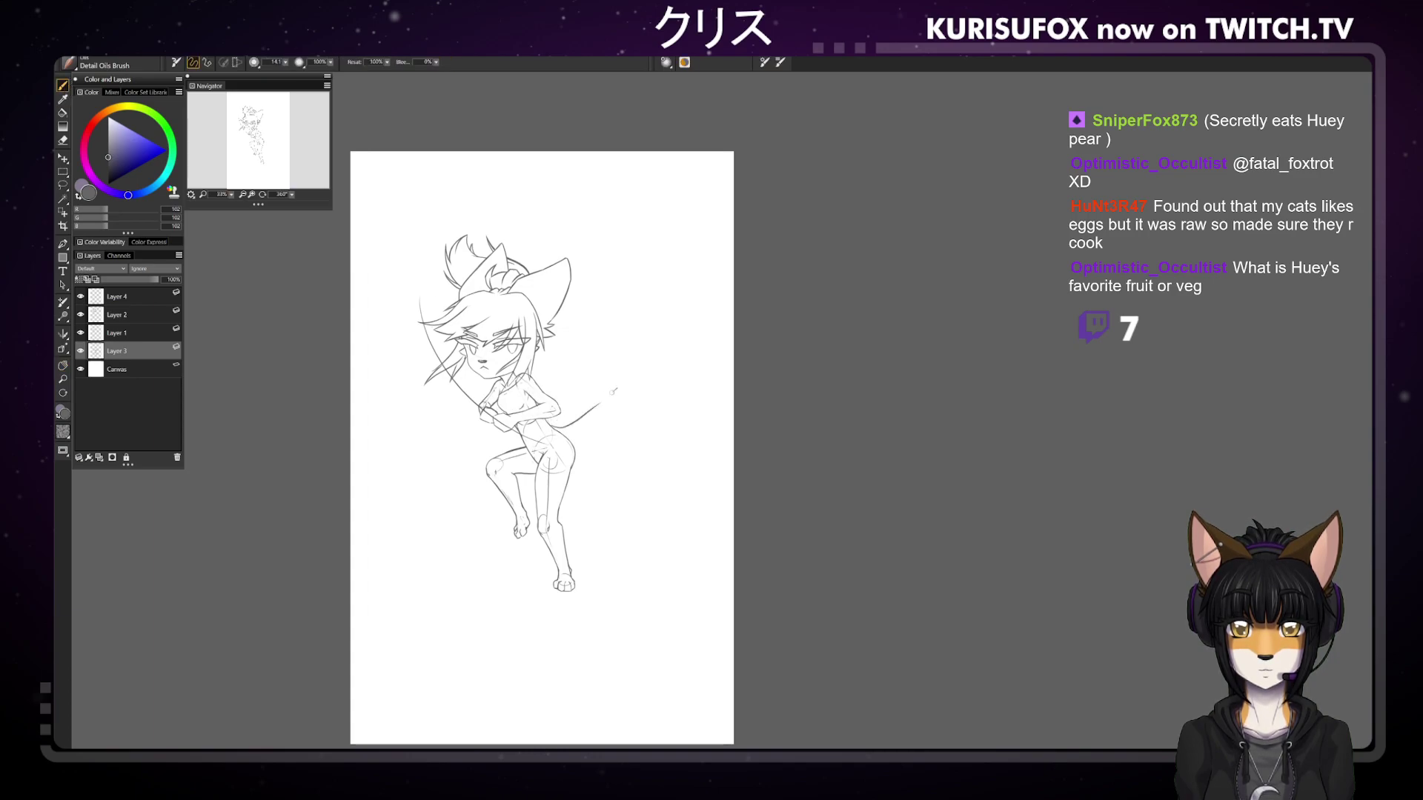
pyautogui.moveTo(558, 432)
pyautogui.mouseDown()
pyautogui.moveTo(615, 382)
pyautogui.moveTo(658, 443)
pyautogui.moveTo(604, 391)
pyautogui.moveTo(572, 433)
pyautogui.moveTo(601, 425)
pyautogui.mouseUp()
pyautogui.hotkey('ctrl', 'z')
pyautogui.hotkey('ctrl', 'z')
pyautogui.hotkey('ctrl', 'z')
pyautogui.hotkey('ctrl', 'z')
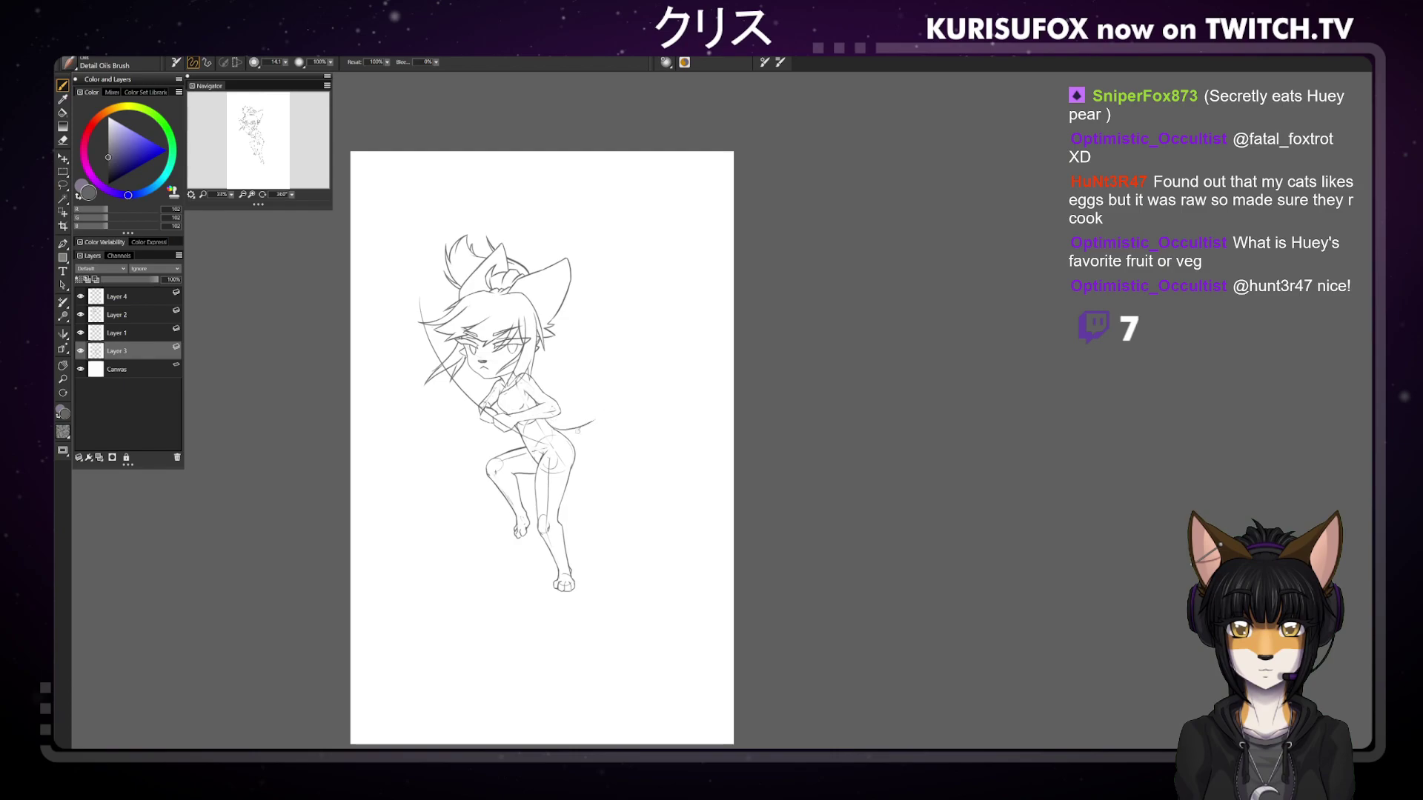
pyautogui.hotkey('ctrl', 'z')
pyautogui.moveTo(558, 432); pyautogui.dragTo(601, 420)
pyautogui.hotkey('ctrl', 'z')
# Try a large sweeping curve for the tail behind the hips, and undo its strokes
pyautogui.hotkey('ctrl', 'z')
pyautogui.moveTo(589, 465)
pyautogui.mouseDown()
pyautogui.moveTo(683, 405)
pyautogui.moveTo(589, 346)
pyautogui.mouseUp()
pyautogui.hotkey('ctrl', 'z')
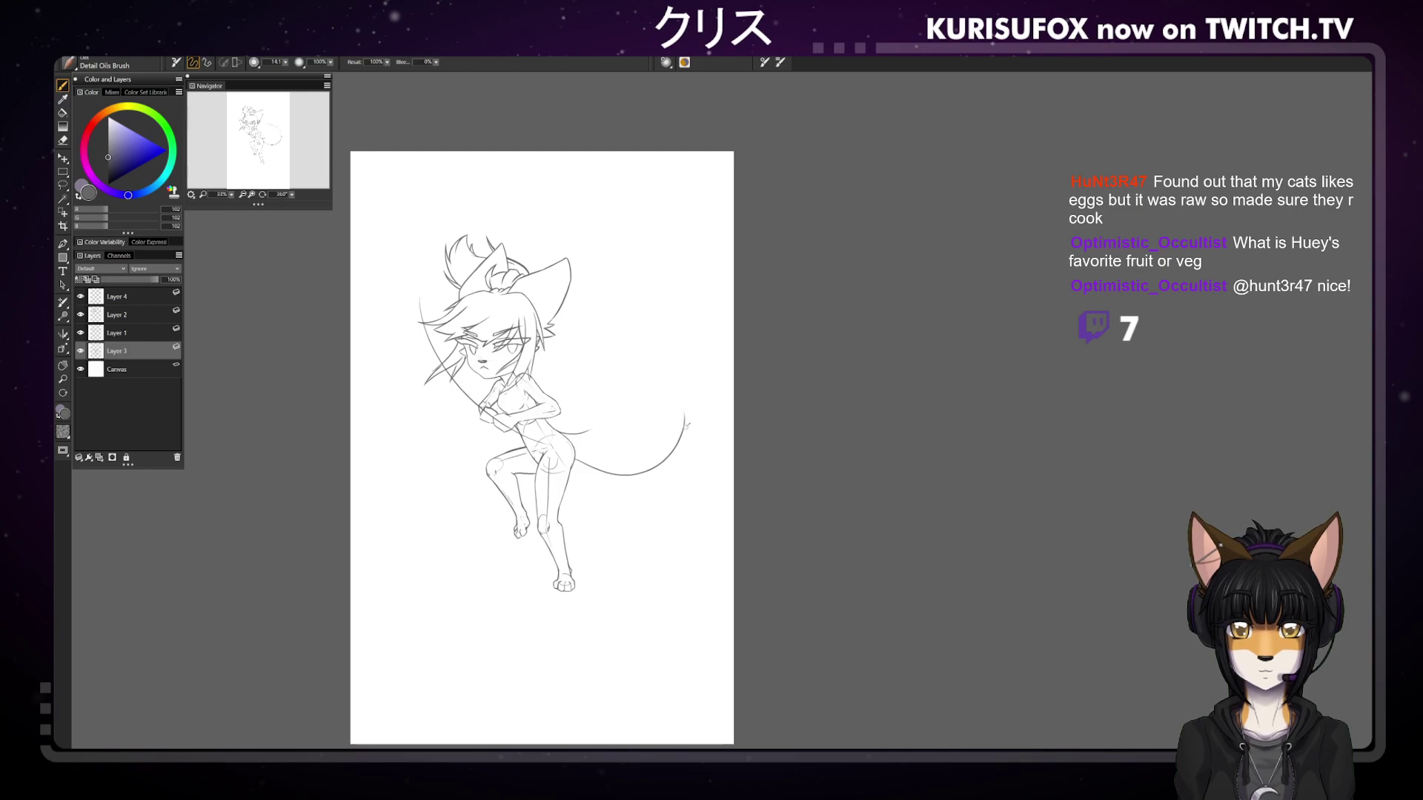
pyautogui.moveTo(685, 416); pyautogui.dragTo(575, 360)
pyautogui.hotkey('ctrl', 'z')
pyautogui.moveTo(685, 419); pyautogui.dragTo(675, 377)
pyautogui.hotkey('ctrl', 'z')
pyautogui.hotkey('ctrl', 'z')
# Try the tail's outer curve from the buttock in several trial strokes, and undo them all
pyautogui.moveTo(292, 194); pyautogui.dragTo(258, 165)
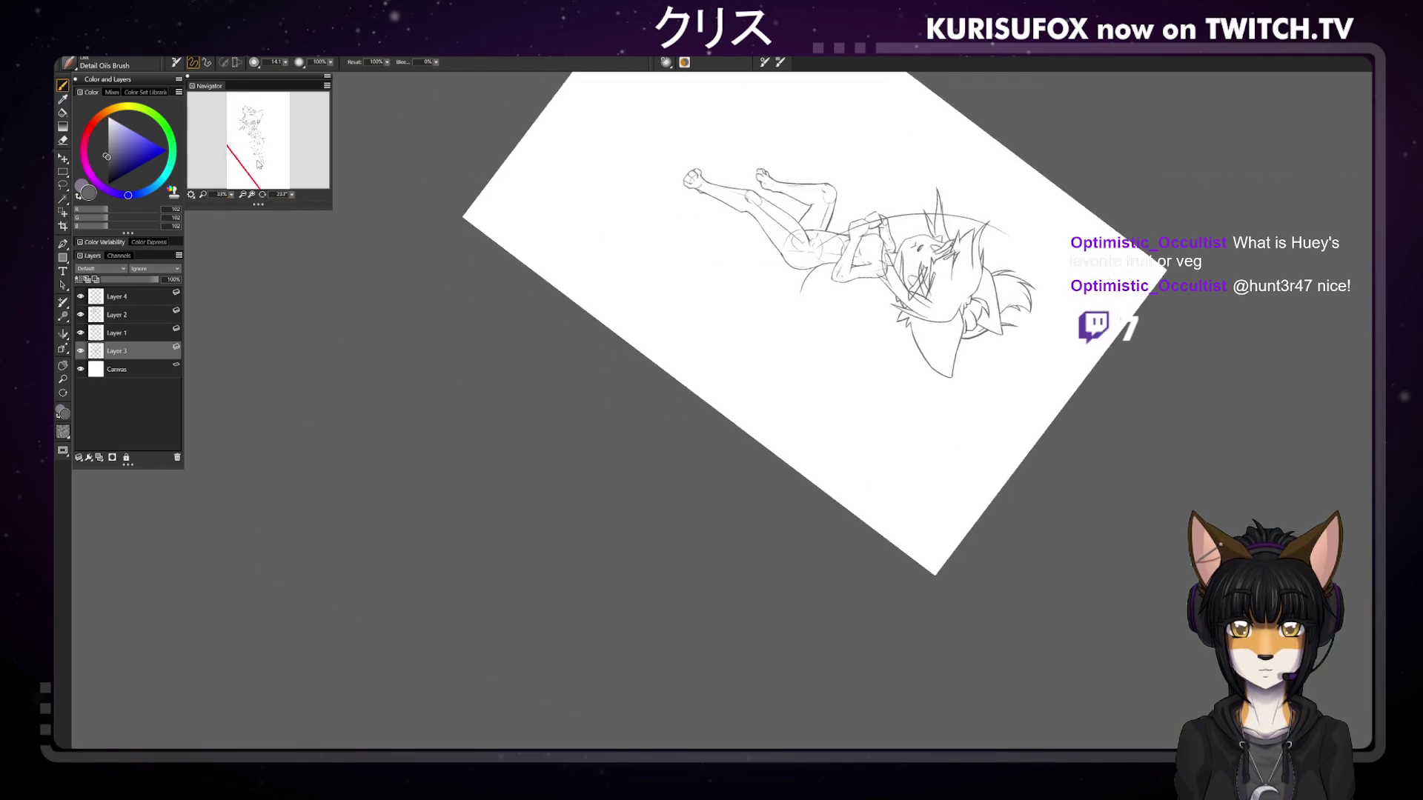
pyautogui.moveTo(785, 262)
pyautogui.mouseDown()
pyautogui.moveTo(733, 371)
pyautogui.moveTo(761, 411)
pyautogui.mouseUp()
pyautogui.hotkey('ctrl', 'z')
pyautogui.moveTo(786, 261)
pyautogui.mouseDown()
pyautogui.moveTo(741, 319)
pyautogui.moveTo(864, 444)
pyautogui.mouseUp()
pyautogui.hotkey('ctrl', 'z')
pyautogui.moveTo(790, 257)
pyautogui.mouseDown()
pyautogui.moveTo(744, 352)
pyautogui.moveTo(853, 442)
pyautogui.moveTo(915, 374)
pyautogui.mouseUp()
pyautogui.hotkey('ctrl', 'z')
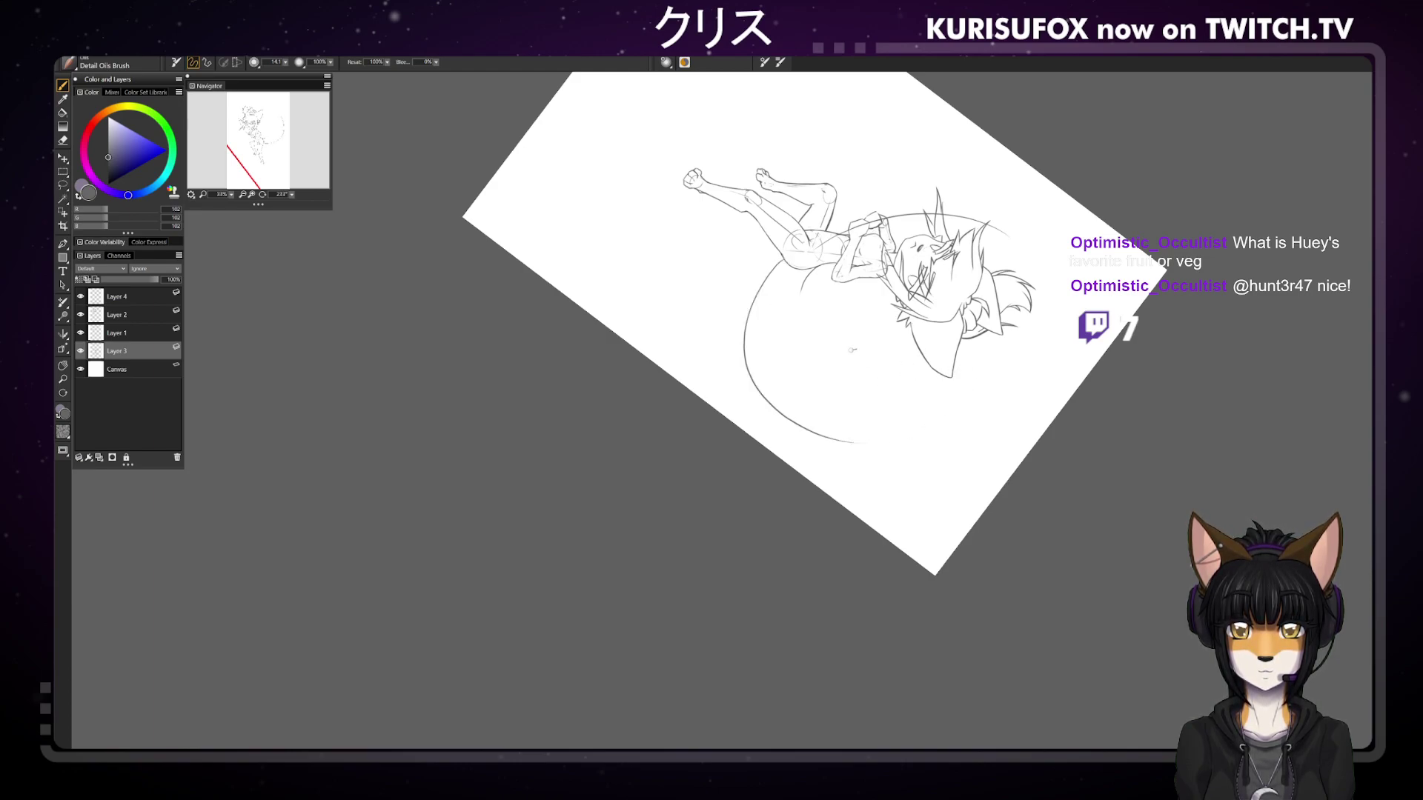
pyautogui.moveTo(291, 195); pyautogui.dragTo(278, 170)
pyautogui.hotkey('ctrl', 'z')
# Draw the tail's large, nearly circular outer curve from the buttock on Layer 3, undoing unsuitable strokes
pyautogui.moveTo(882, 458); pyautogui.dragTo(659, 589)
pyautogui.hotkey('ctrl', 'z')
pyautogui.moveTo(883, 457)
pyautogui.mouseDown()
pyautogui.moveTo(721, 494)
pyautogui.moveTo(710, 585)
pyautogui.mouseUp()
pyautogui.hotkey('ctrl', 'z')
pyautogui.moveTo(882, 448); pyautogui.dragTo(710, 593)
pyautogui.hotkey('ctrl', 'z')
pyautogui.moveTo(882, 453)
pyautogui.mouseDown()
pyautogui.moveTo(693, 590)
pyautogui.moveTo(708, 478)
pyautogui.moveTo(848, 446)
pyautogui.mouseUp()
pyautogui.hotkey('ctrl', 'z')
pyautogui.hotkey('ctrl', 'z')
pyautogui.moveTo(726, 552)
pyautogui.mouseDown()
pyautogui.moveTo(761, 440)
pyautogui.moveTo(927, 453)
pyautogui.moveTo(678, 538)
pyautogui.mouseUp()
pyautogui.hotkey('ctrl', 'z')
pyautogui.hotkey('ctrl', 'z')
pyautogui.moveTo(882, 455); pyautogui.dragTo(698, 589)
pyautogui.hotkey('ctrl', 'z')
pyautogui.moveTo(881, 453); pyautogui.dragTo(701, 578)
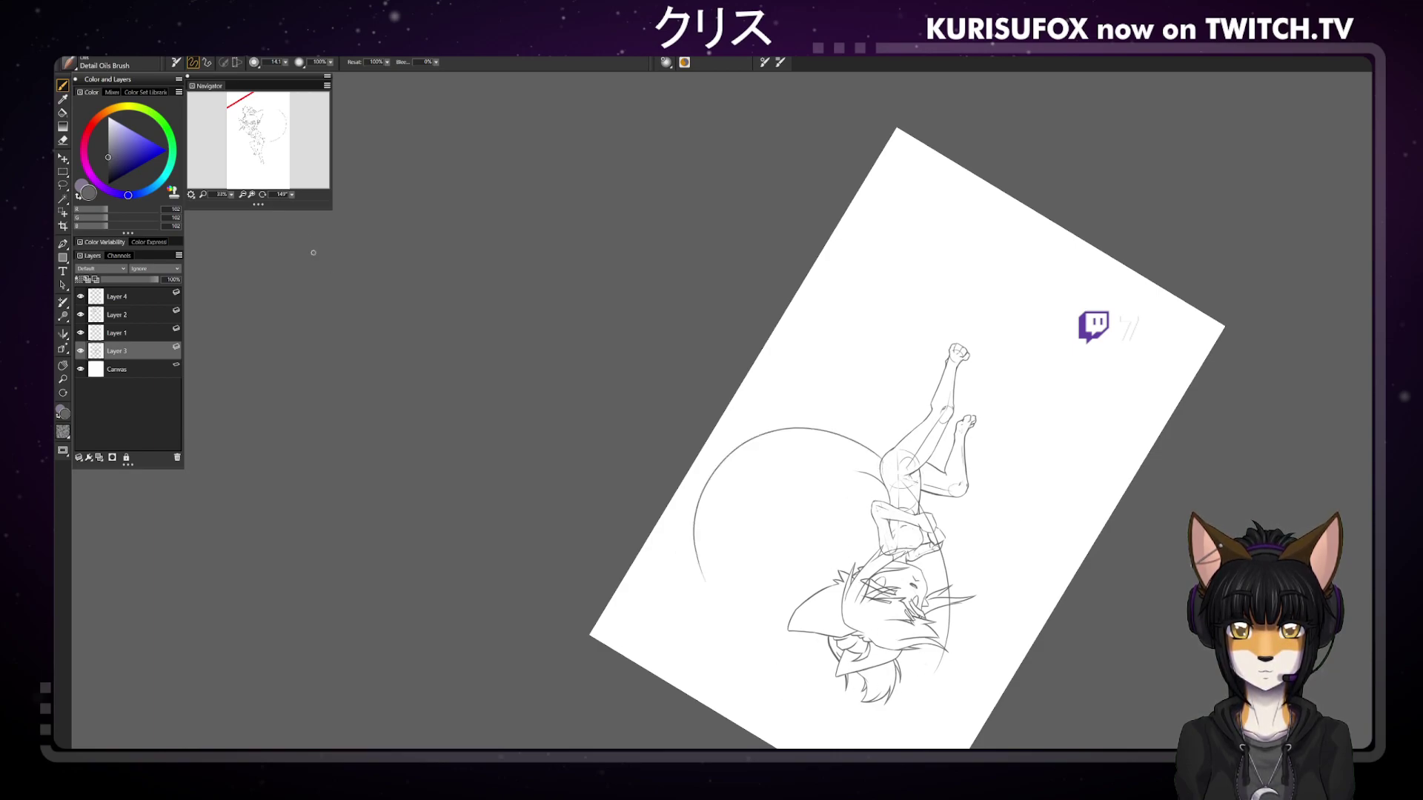
pyautogui.moveTo(292, 195); pyautogui.dragTo(492, 175)
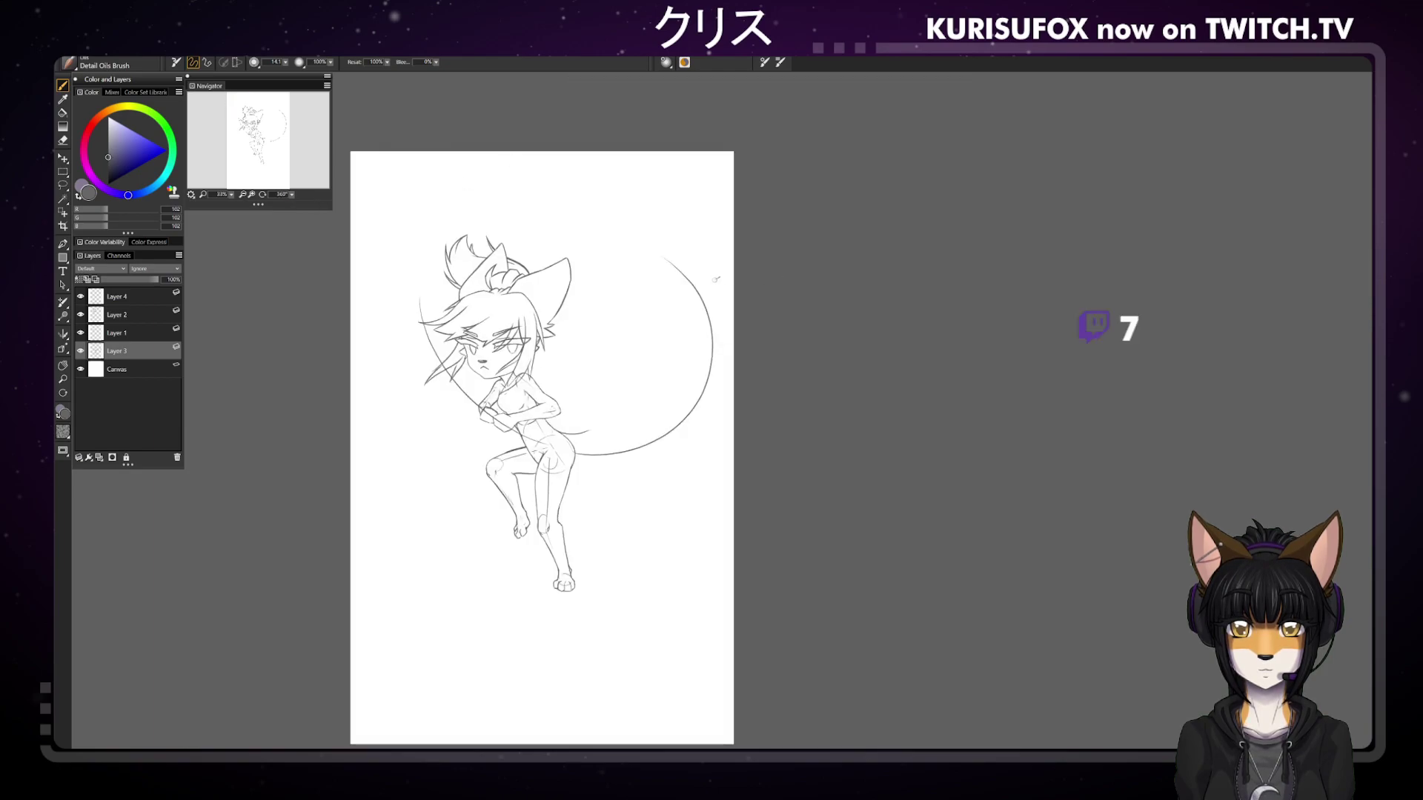
# Continue the tail's outline around to the ear, adding a pointed fur tuft at its upper edge and a short inner curve
pyautogui.moveTo(292, 197); pyautogui.dragTo(231, 150)
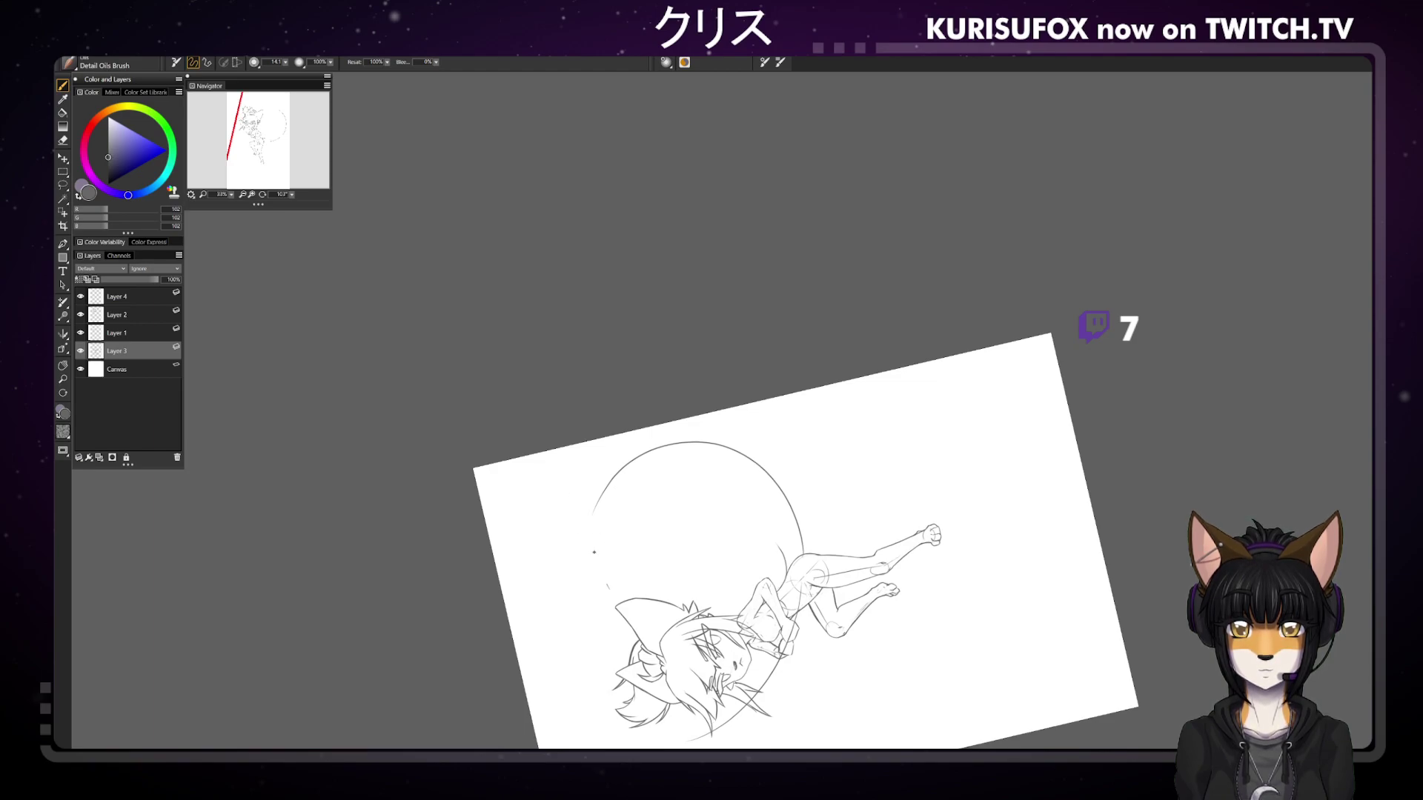
pyautogui.moveTo(593, 542); pyautogui.dragTo(595, 525)
pyautogui.hotkey('ctrl', 'z')
pyautogui.moveTo(627, 597); pyautogui.dragTo(600, 518)
pyautogui.hotkey('ctrl', 'z')
pyautogui.moveTo(628, 595)
pyautogui.mouseDown()
pyautogui.moveTo(610, 498)
pyautogui.moveTo(627, 596)
pyautogui.moveTo(622, 555)
pyautogui.mouseUp()
pyautogui.hotkey('ctrl', 'z')
pyautogui.hotkey('ctrl', 'z')
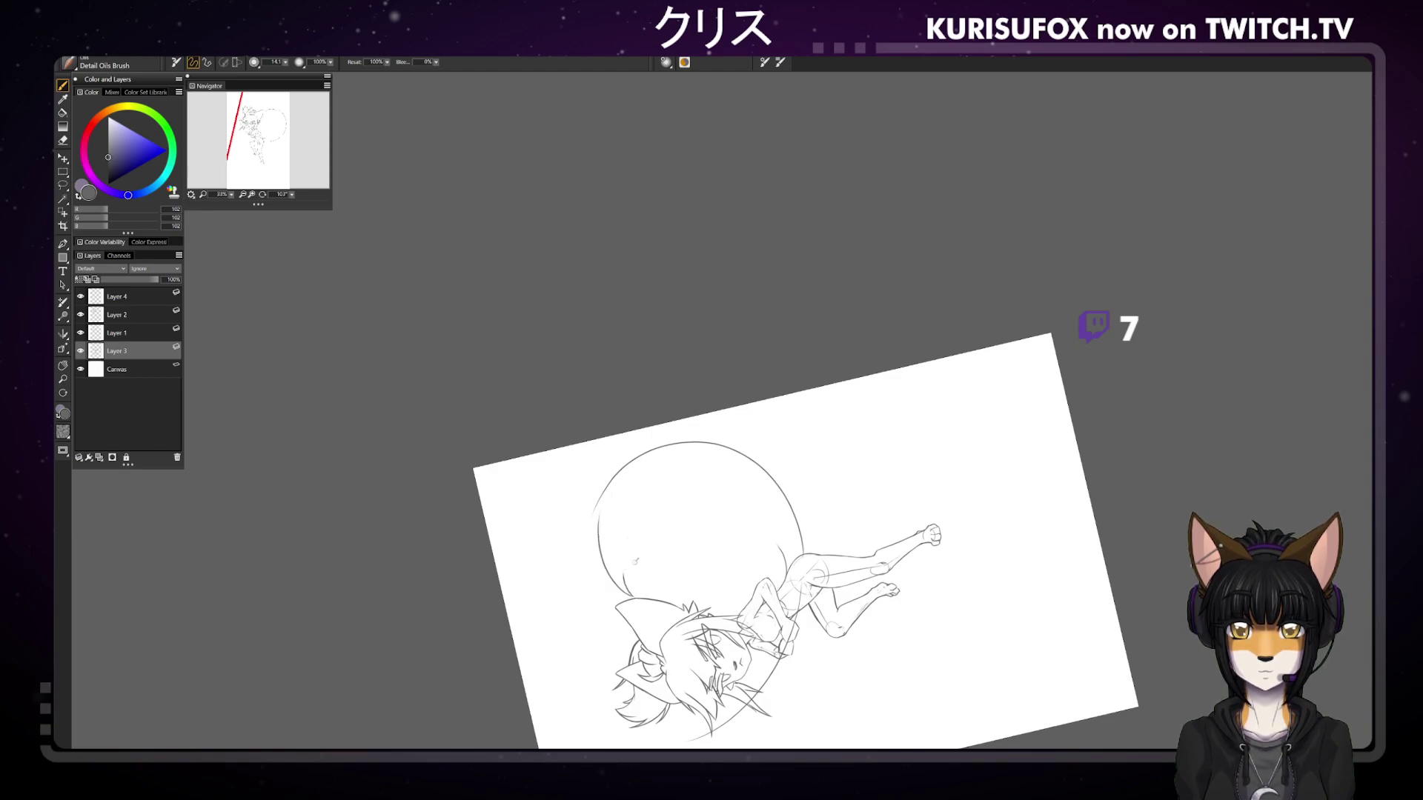
pyautogui.moveTo(632, 595); pyautogui.dragTo(659, 544)
pyautogui.hotkey('ctrl', 'z')
pyautogui.moveTo(631, 595); pyautogui.dragTo(655, 559)
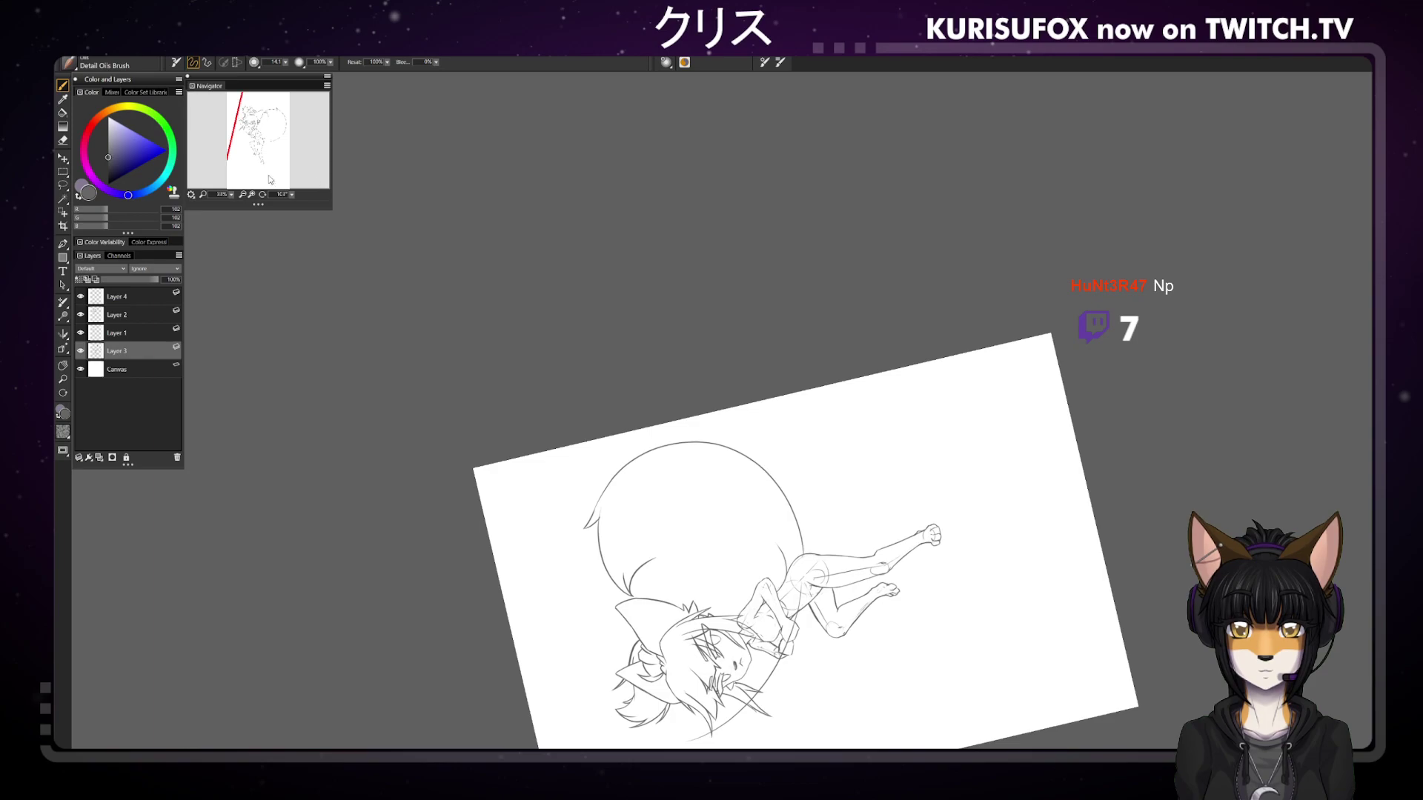
# Try an inner contour for the tail between the lower back and the ear, and undo its strokes
pyautogui.click(292, 194)
pyautogui.moveTo(228, 176); pyautogui.dragTo(307, 165)
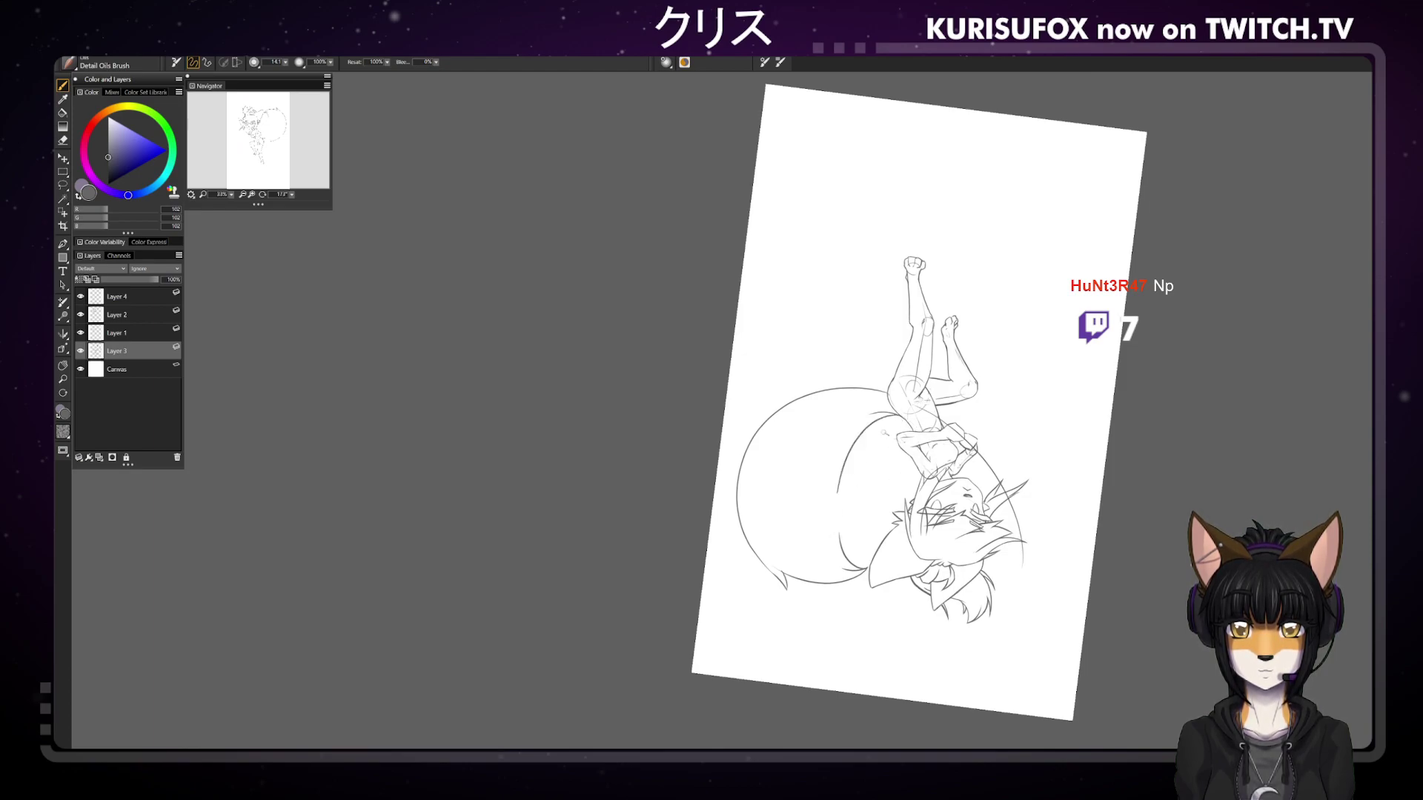
pyautogui.moveTo(909, 418); pyautogui.dragTo(845, 493)
pyautogui.hotkey('ctrl', 'z')
pyautogui.moveTo(903, 413); pyautogui.dragTo(844, 478)
pyautogui.hotkey('ctrl', 'z')
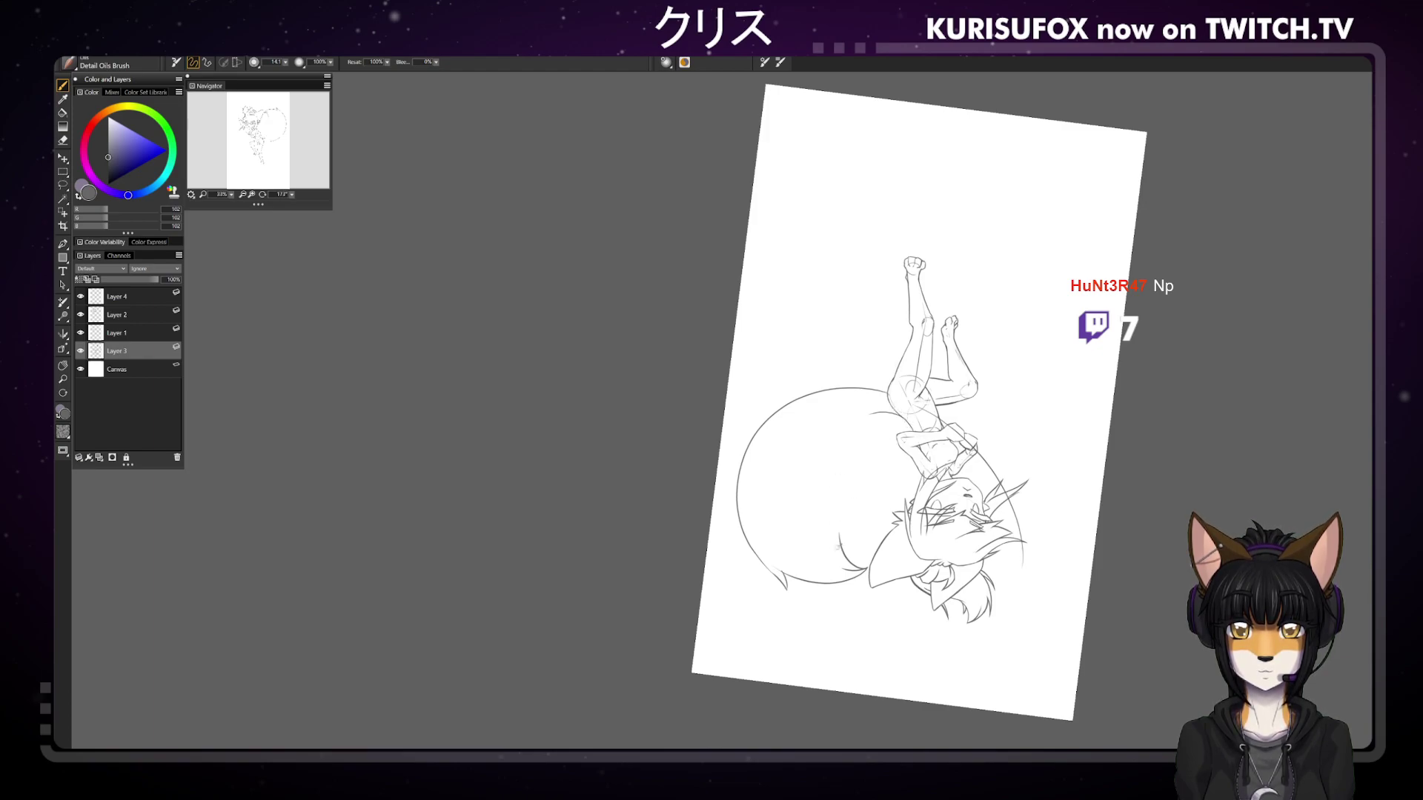
pyautogui.moveTo(840, 535); pyautogui.dragTo(883, 450)
pyautogui.hotkey('ctrl', 'z')
pyautogui.moveTo(840, 535)
pyautogui.mouseDown()
pyautogui.moveTo(885, 433)
pyautogui.moveTo(840, 540)
pyautogui.mouseUp()
pyautogui.hotkey('ctrl', 'z')
pyautogui.moveTo(292, 194); pyautogui.dragTo(238, 158)
pyautogui.moveTo(262, 183); pyautogui.dragTo(300, 181)
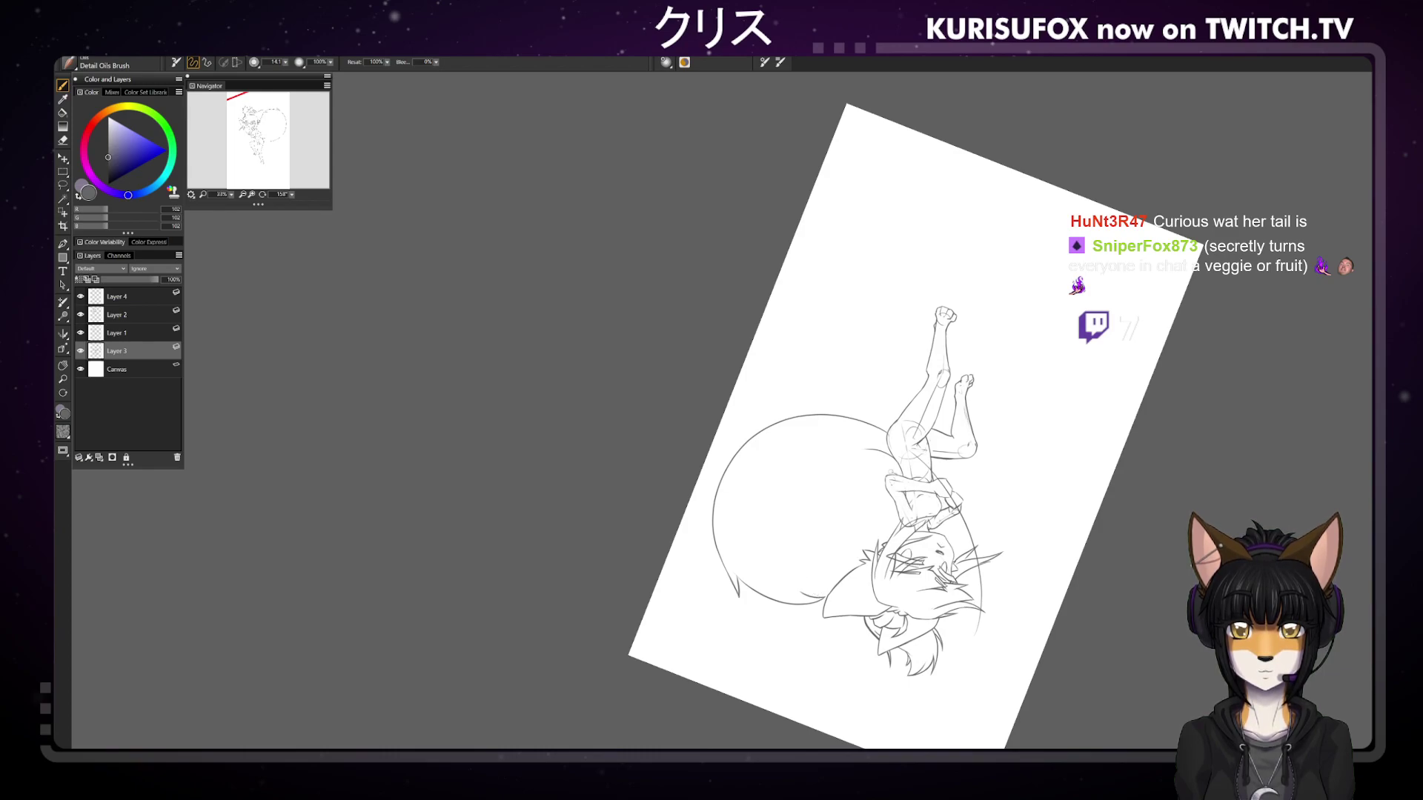
pyautogui.moveTo(882, 453); pyautogui.dragTo(799, 511)
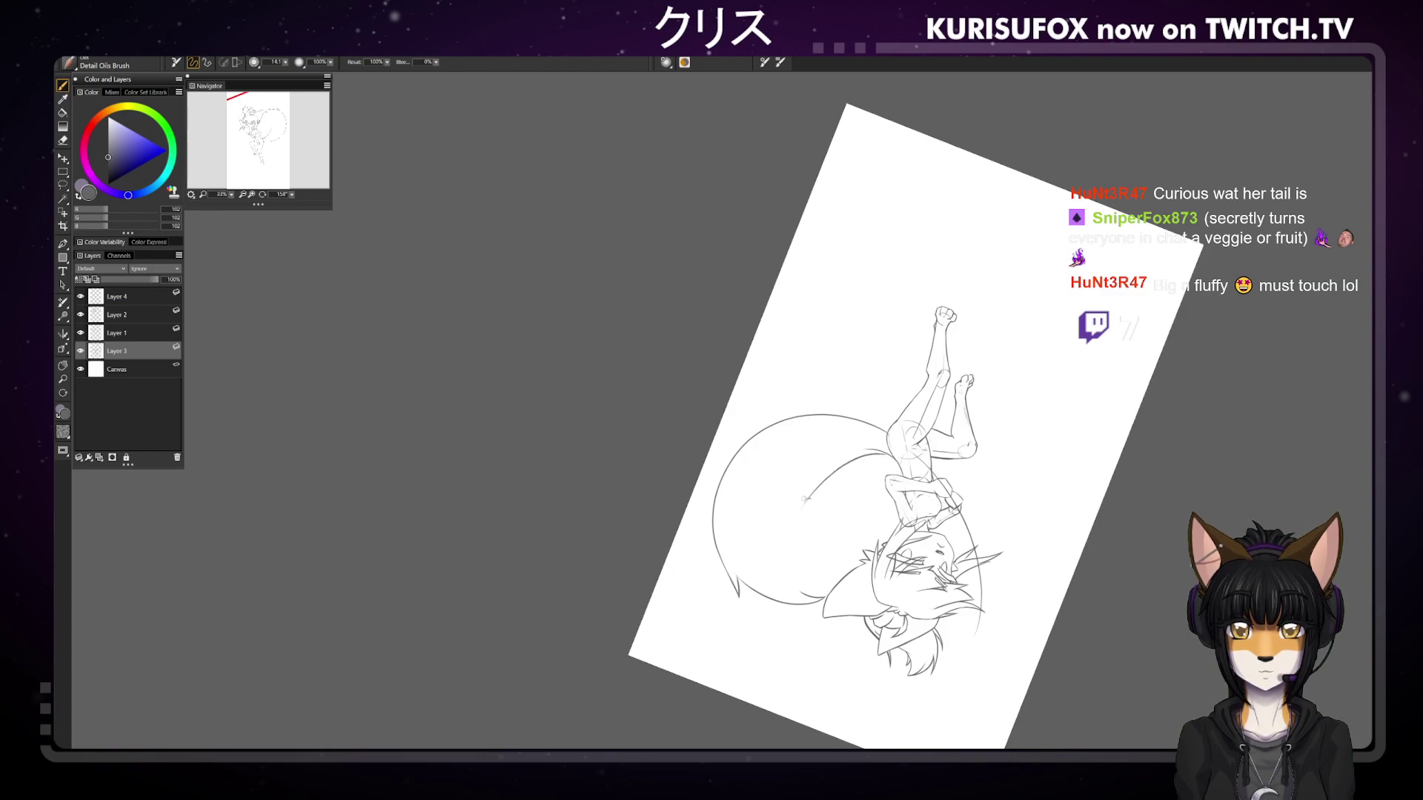
pyautogui.hotkey('ctrl', 'z')
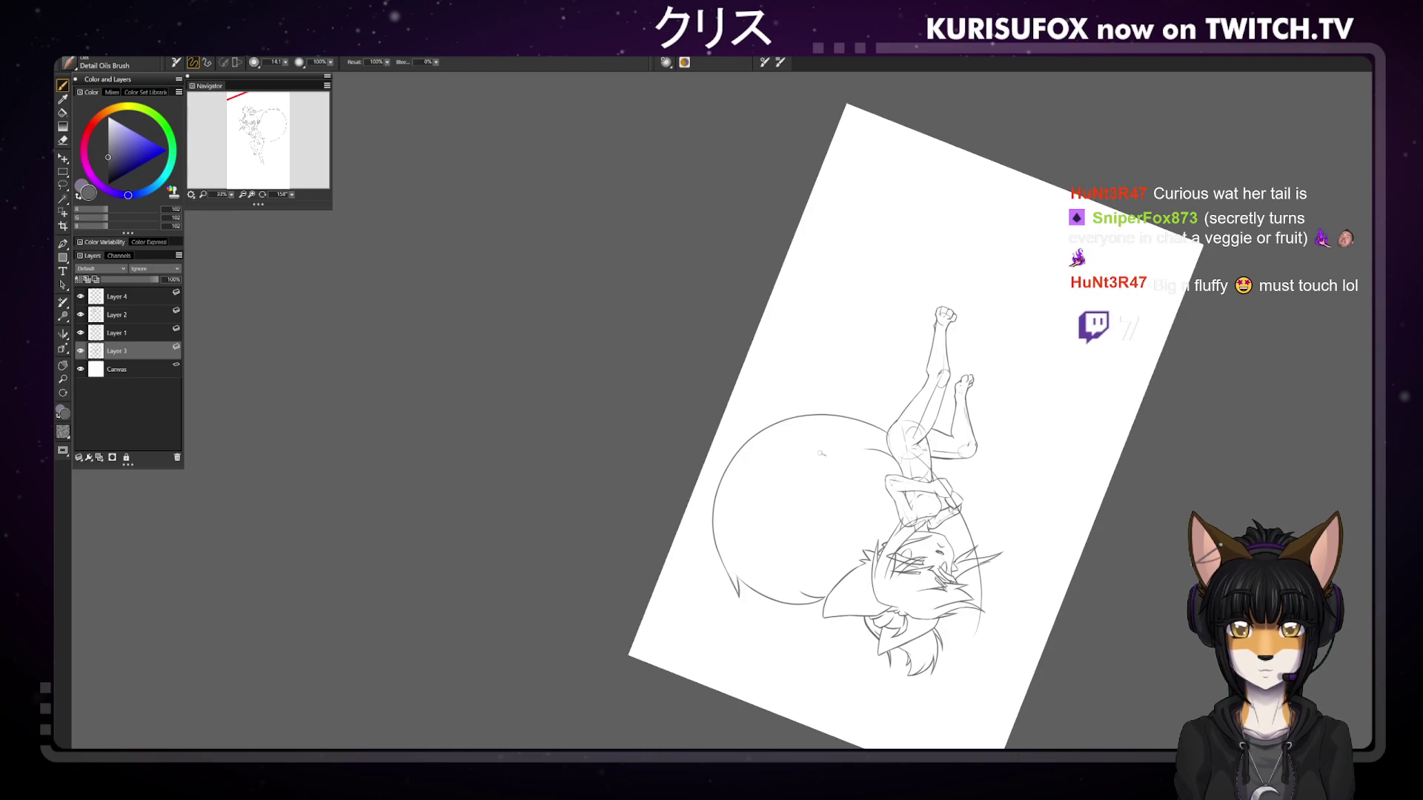
# Sketch curved fur strokes inside the tail beside the ear, undoing unsuitable lines
pyautogui.moveTo(292, 198); pyautogui.dragTo(271, 194)
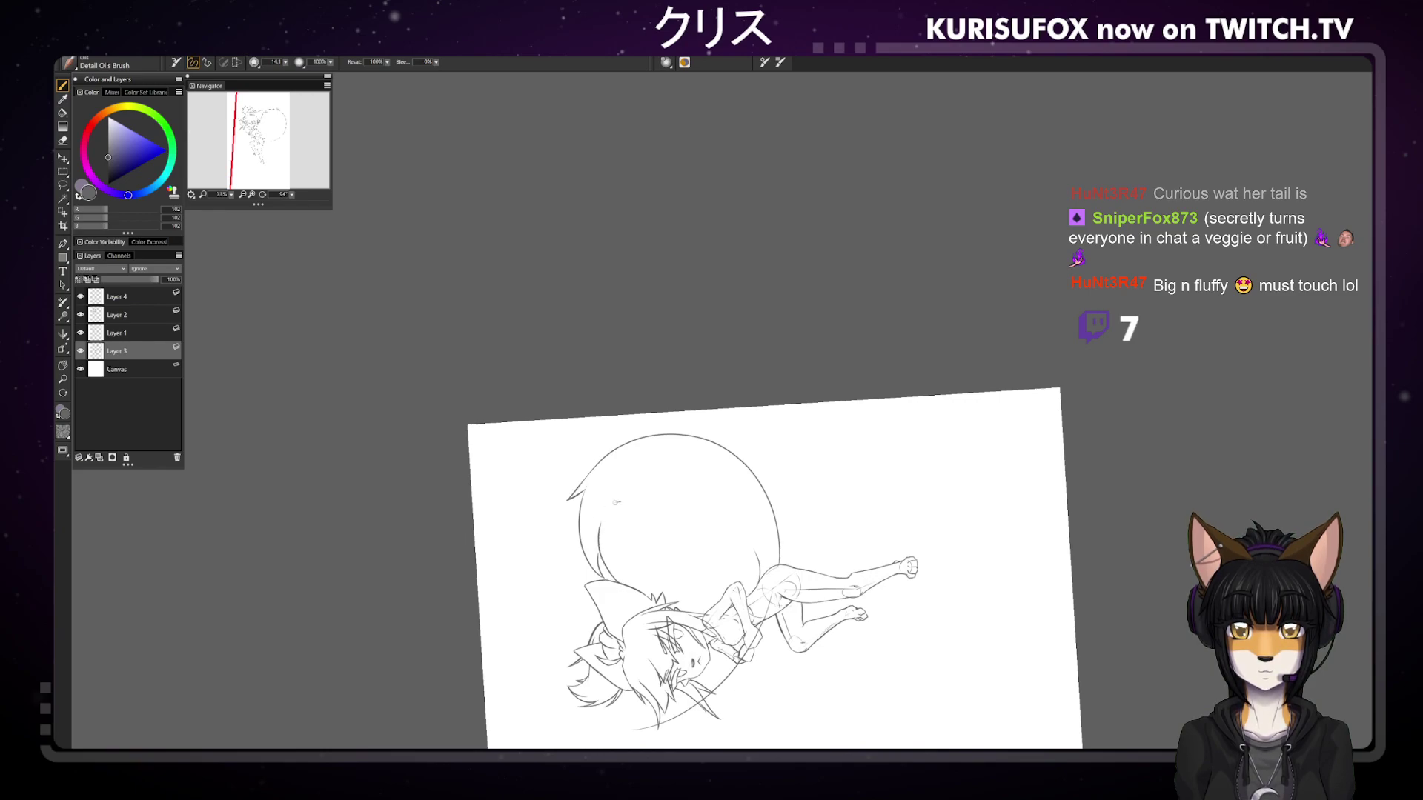
pyautogui.moveTo(617, 585); pyautogui.dragTo(601, 511)
pyautogui.hotkey('ctrl', 'z')
pyautogui.moveTo(612, 582); pyautogui.dragTo(601, 510)
pyautogui.hotkey('ctrl', 'z')
pyautogui.hotkey('ctrl', 'z')
pyautogui.moveTo(613, 583); pyautogui.dragTo(603, 508)
pyautogui.hotkey('ctrl', 'z')
pyautogui.moveTo(614, 583); pyautogui.dragTo(609, 517)
pyautogui.hotkey('ctrl', 'z')
pyautogui.moveTo(614, 583)
pyautogui.mouseDown()
pyautogui.moveTo(604, 516)
pyautogui.moveTo(604, 572)
pyautogui.moveTo(645, 541)
pyautogui.moveTo(621, 593)
pyautogui.moveTo(676, 541)
pyautogui.moveTo(624, 589)
pyautogui.mouseUp()
pyautogui.hotkey('ctrl', 'z')
pyautogui.hotkey('ctrl', 'z')
pyautogui.hotkey('ctrl', 'z')
pyautogui.hotkey('ctrl', 'z')
pyautogui.hotkey('ctrl', 'z')
pyautogui.hotkey('ctrl', 'z')
pyautogui.hotkey('ctrl', 'z')
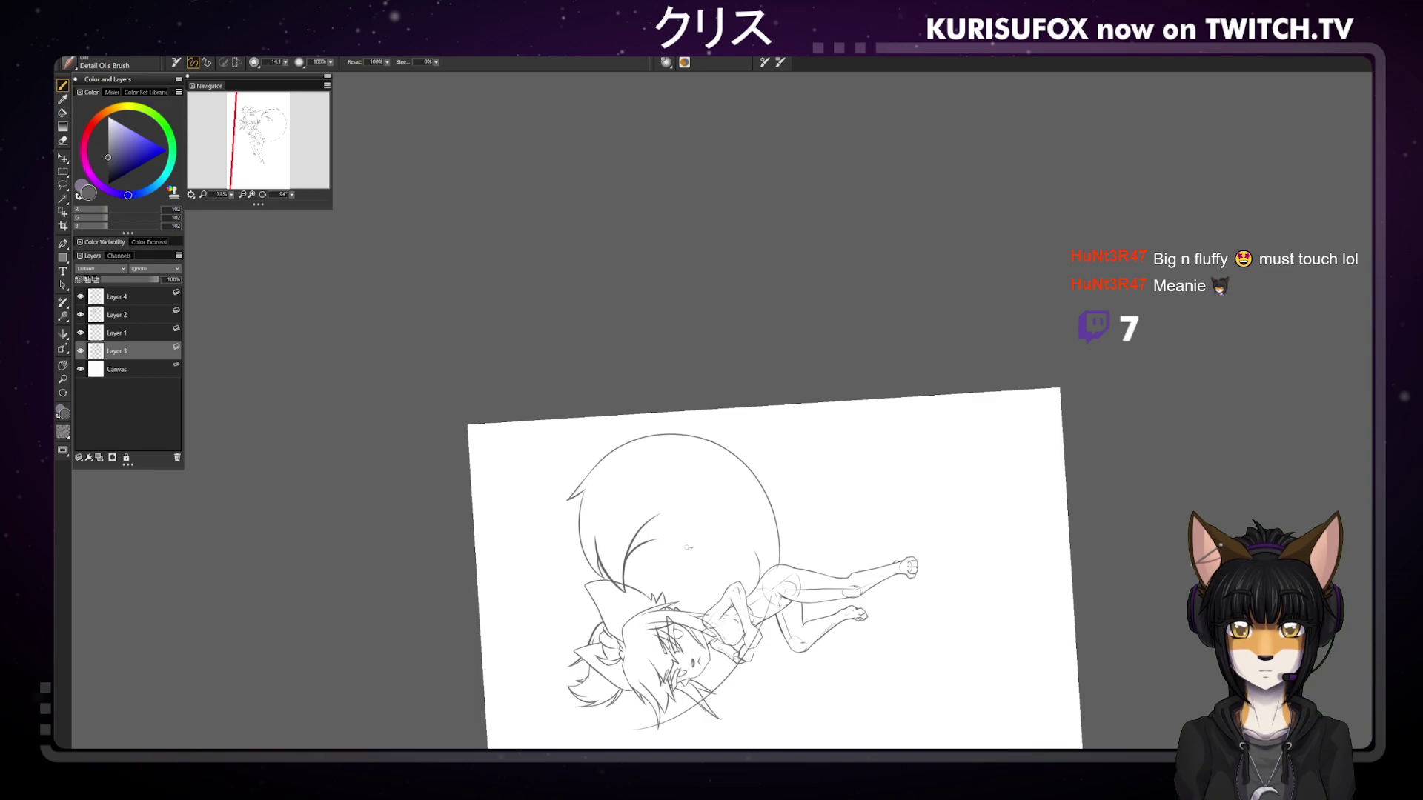
# Draw the tail's inner contour curving from the lower back up to the ear, with a pointed fur tuft along it
pyautogui.click(292, 194)
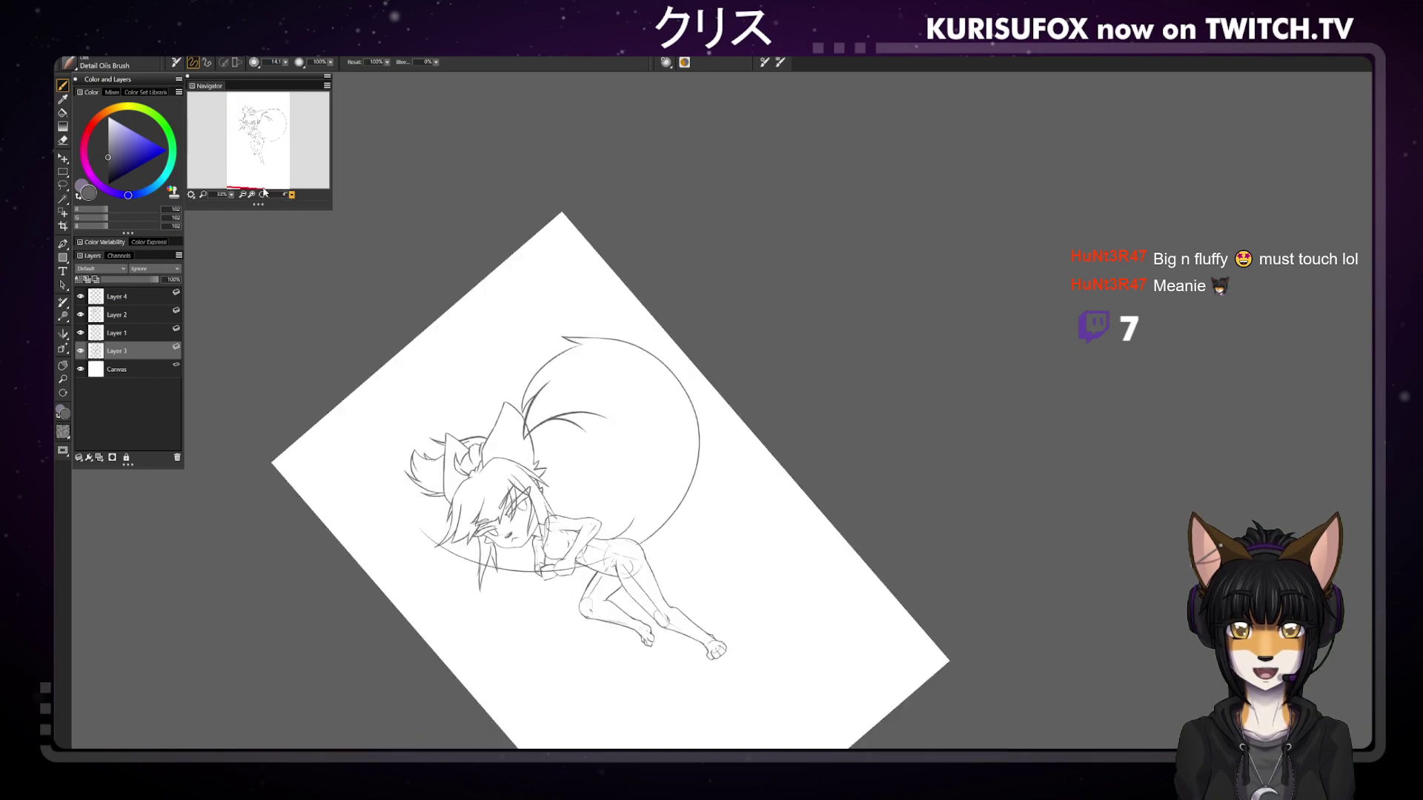
pyautogui.moveTo(261, 181); pyautogui.dragTo(329, 156)
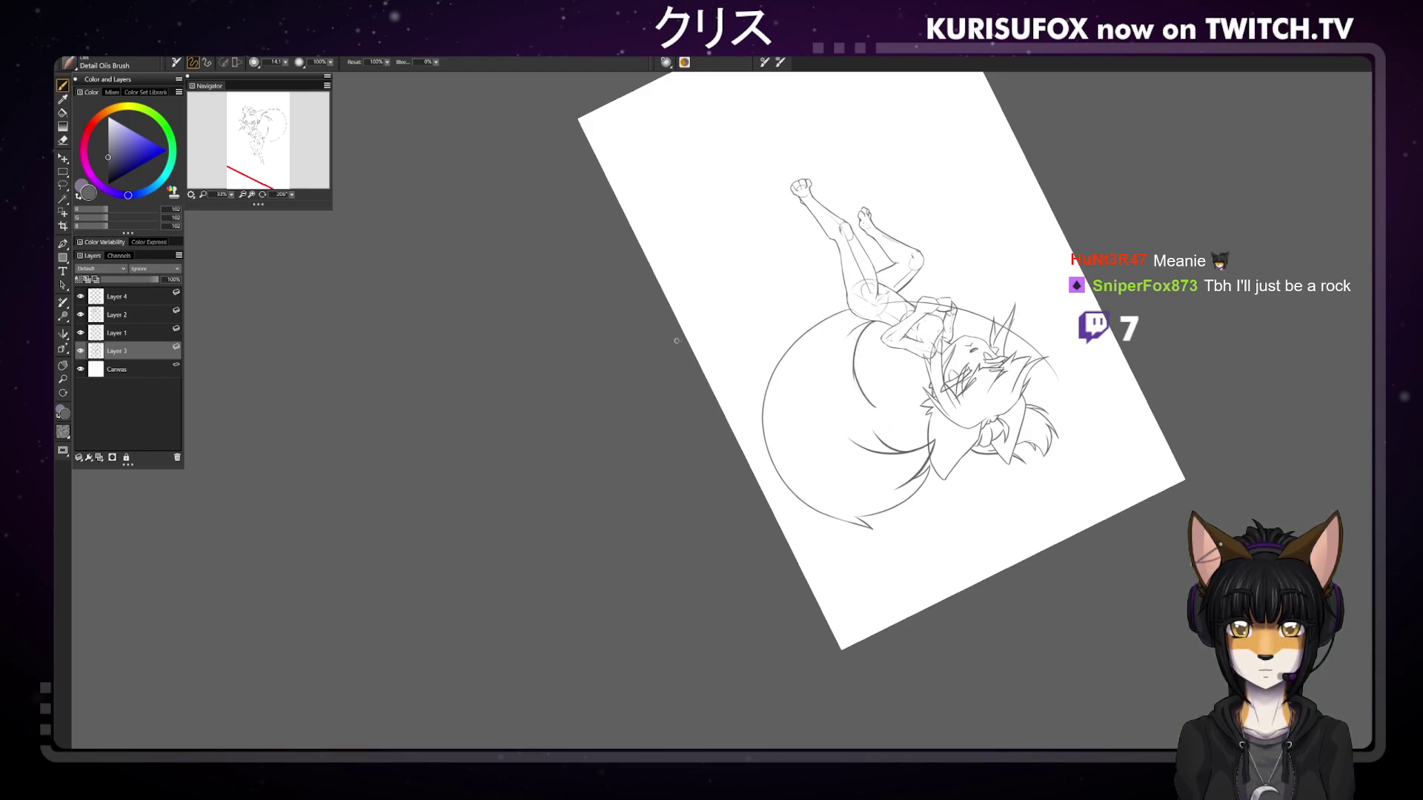
pyautogui.moveTo(295, 196); pyautogui.dragTo(277, 180)
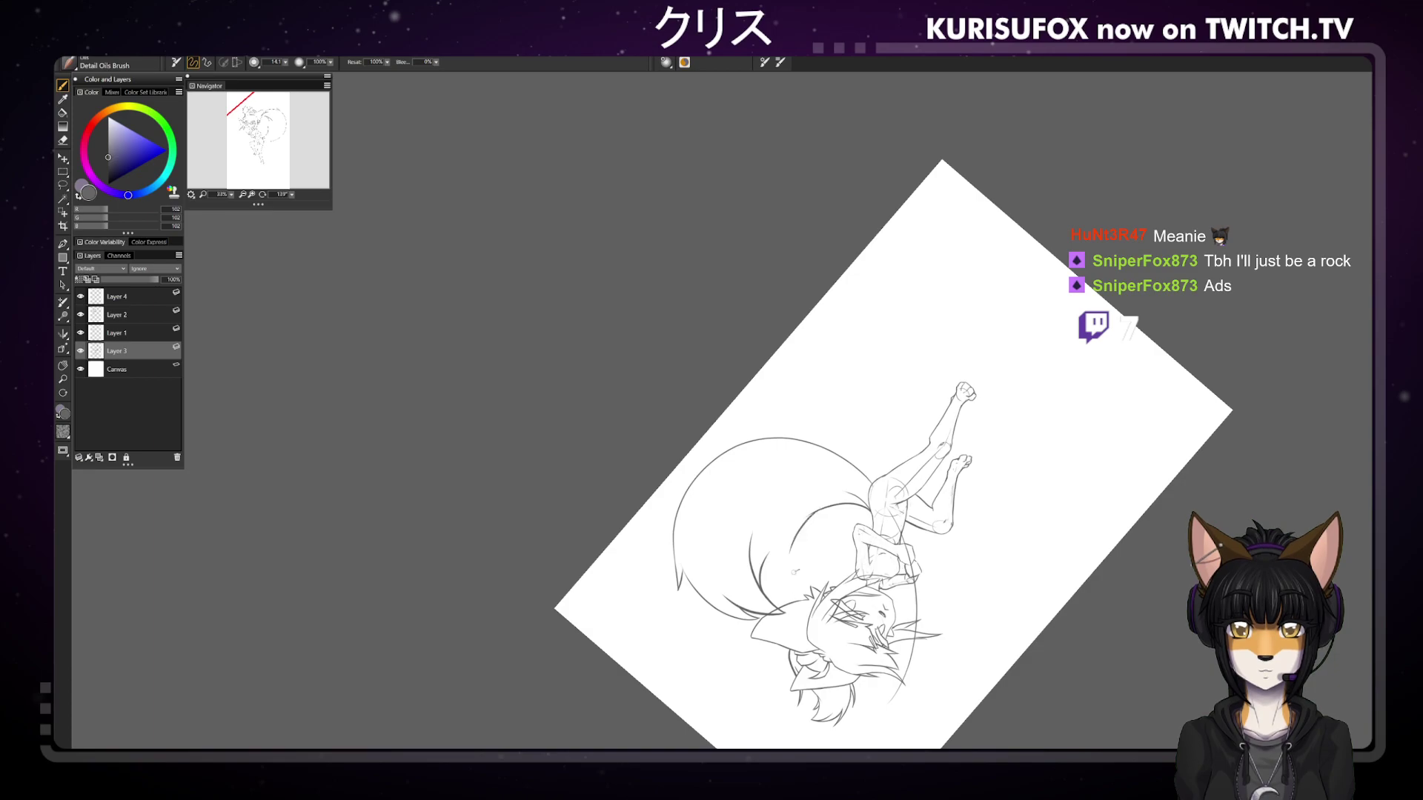
pyautogui.moveTo(819, 509)
pyautogui.mouseDown()
pyautogui.moveTo(792, 557)
pyautogui.moveTo(799, 524)
pyautogui.mouseUp()
pyautogui.moveTo(291, 195); pyautogui.dragTo(265, 196)
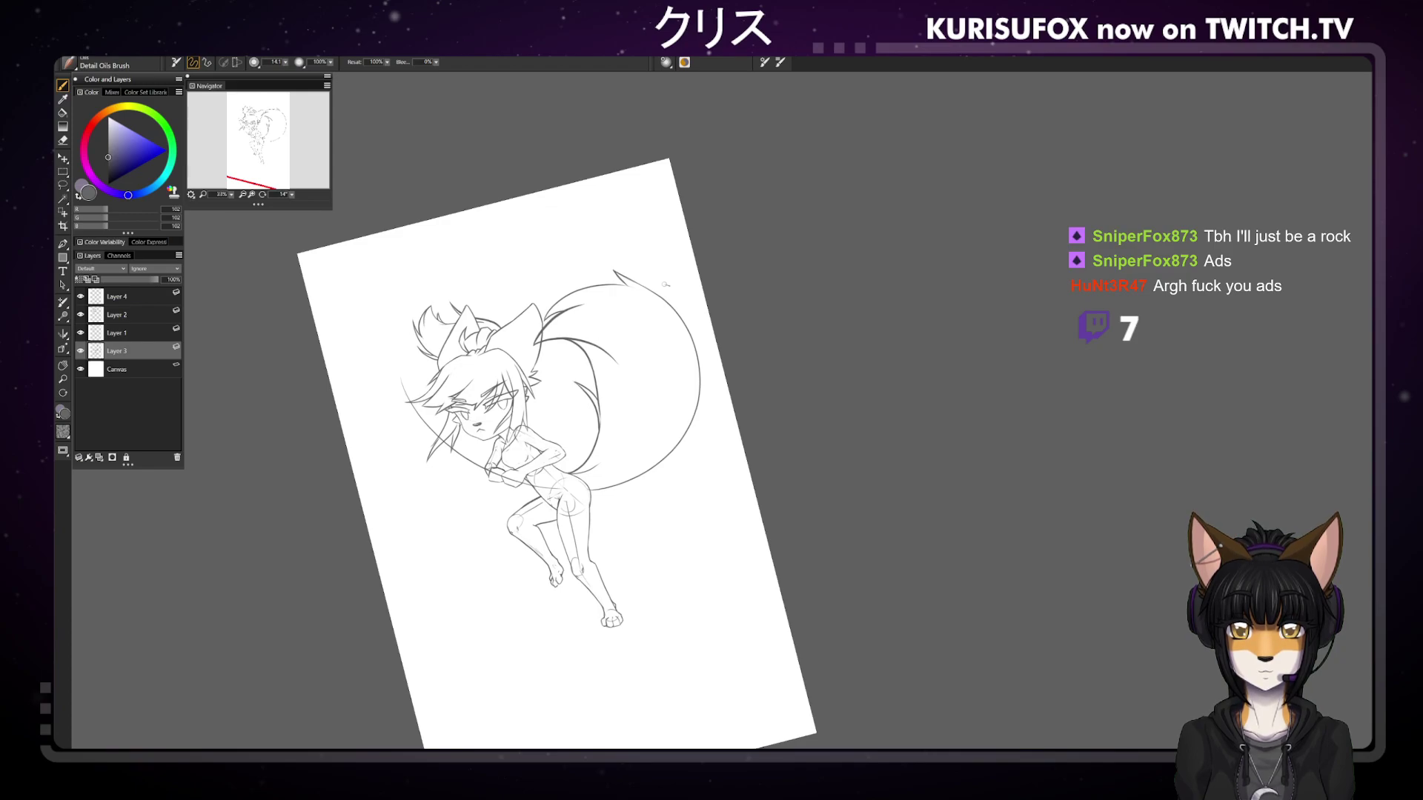
pyautogui.click(262, 195)
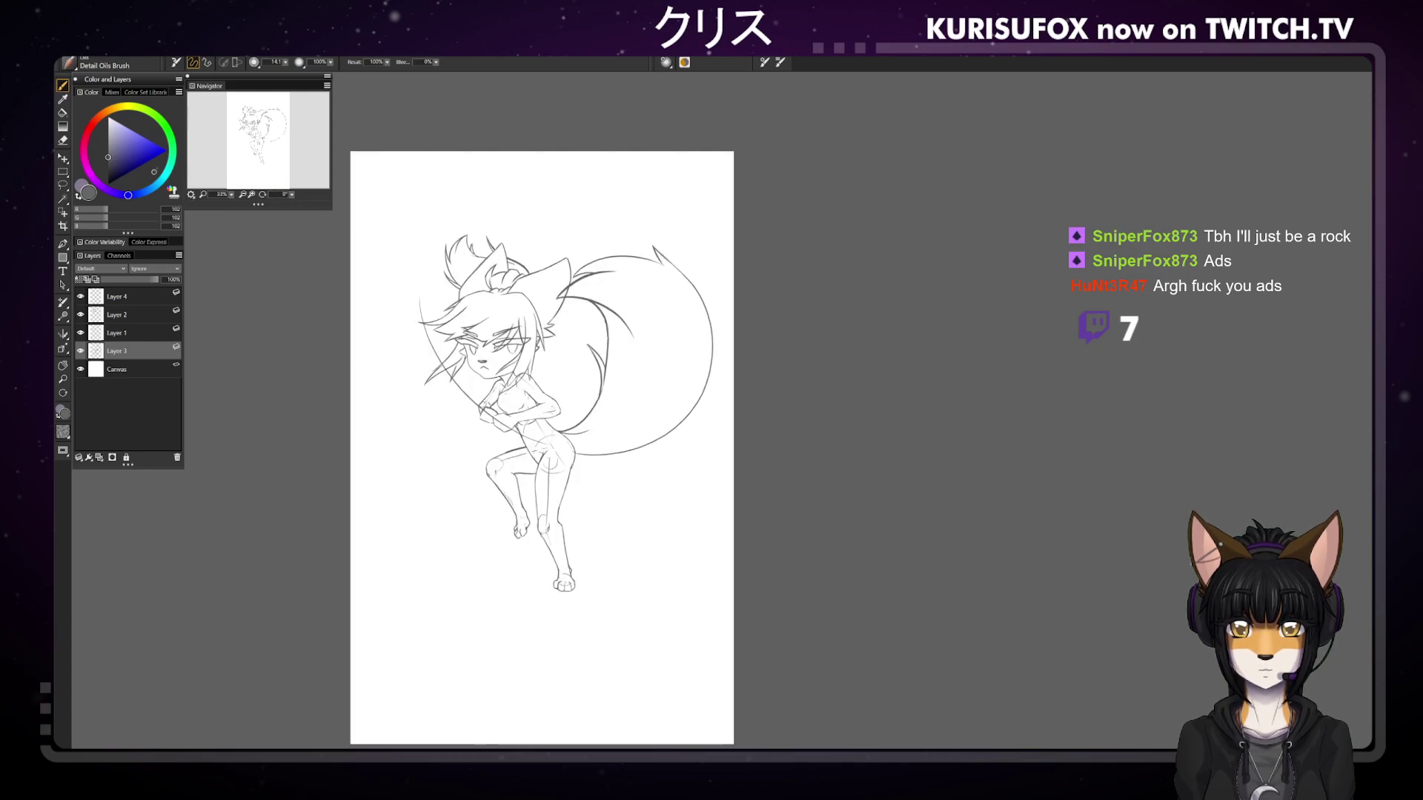
# Add a pointed fur tuft to the tail's lower edge near the hip and erase the long fur stroke inside the tail
pyautogui.press('n')
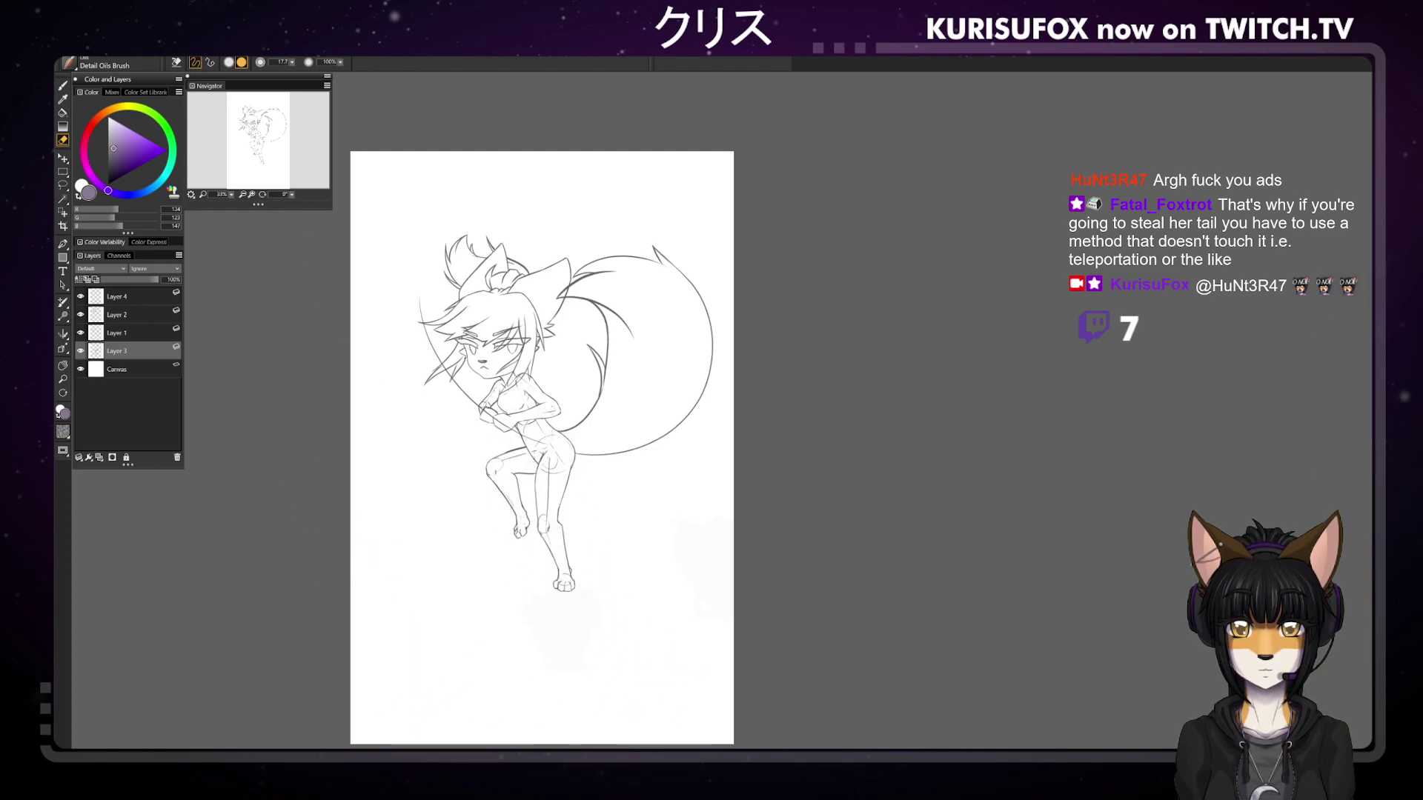
pyautogui.press('b')
pyautogui.moveTo(292, 195); pyautogui.dragTo(355, 169)
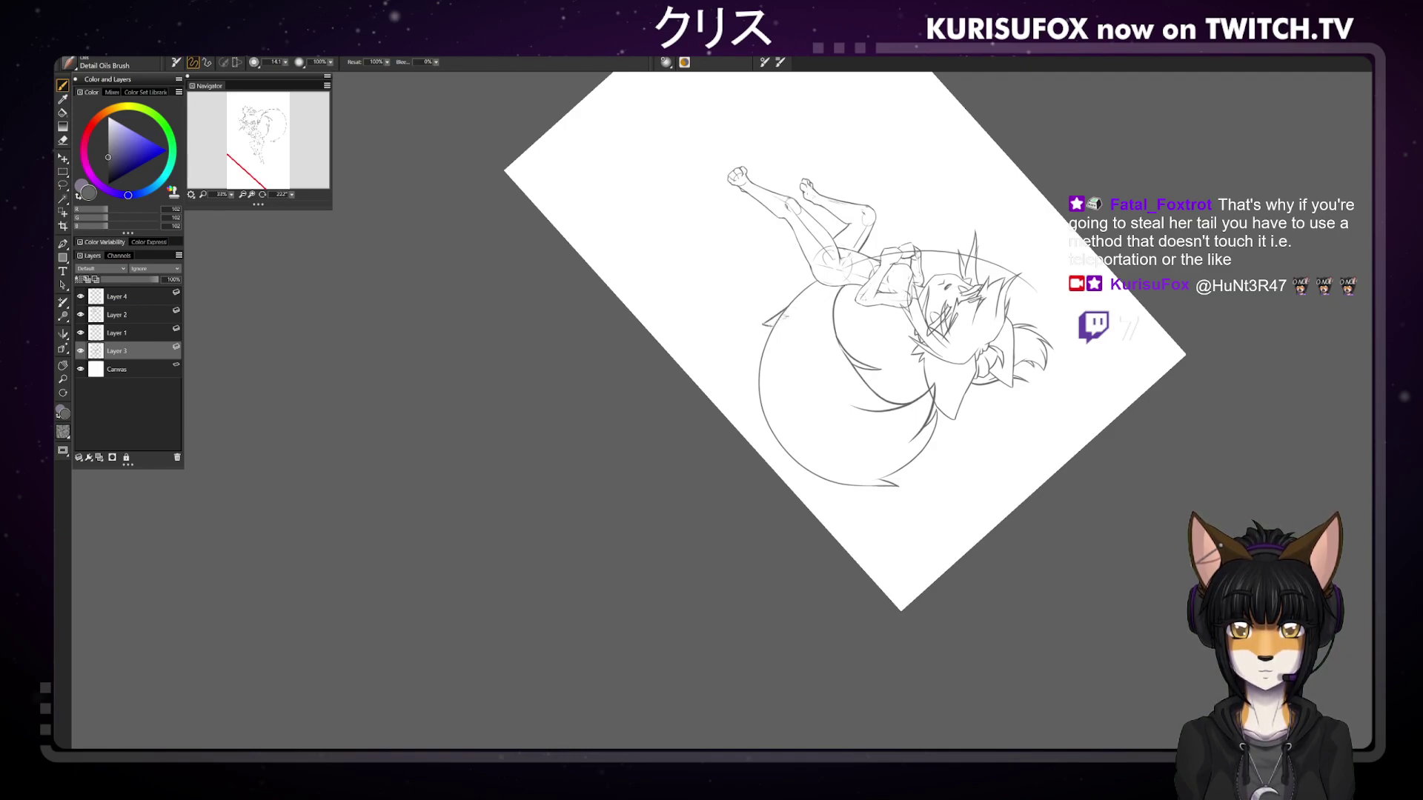
pyautogui.moveTo(292, 195); pyautogui.dragTo(276, 180)
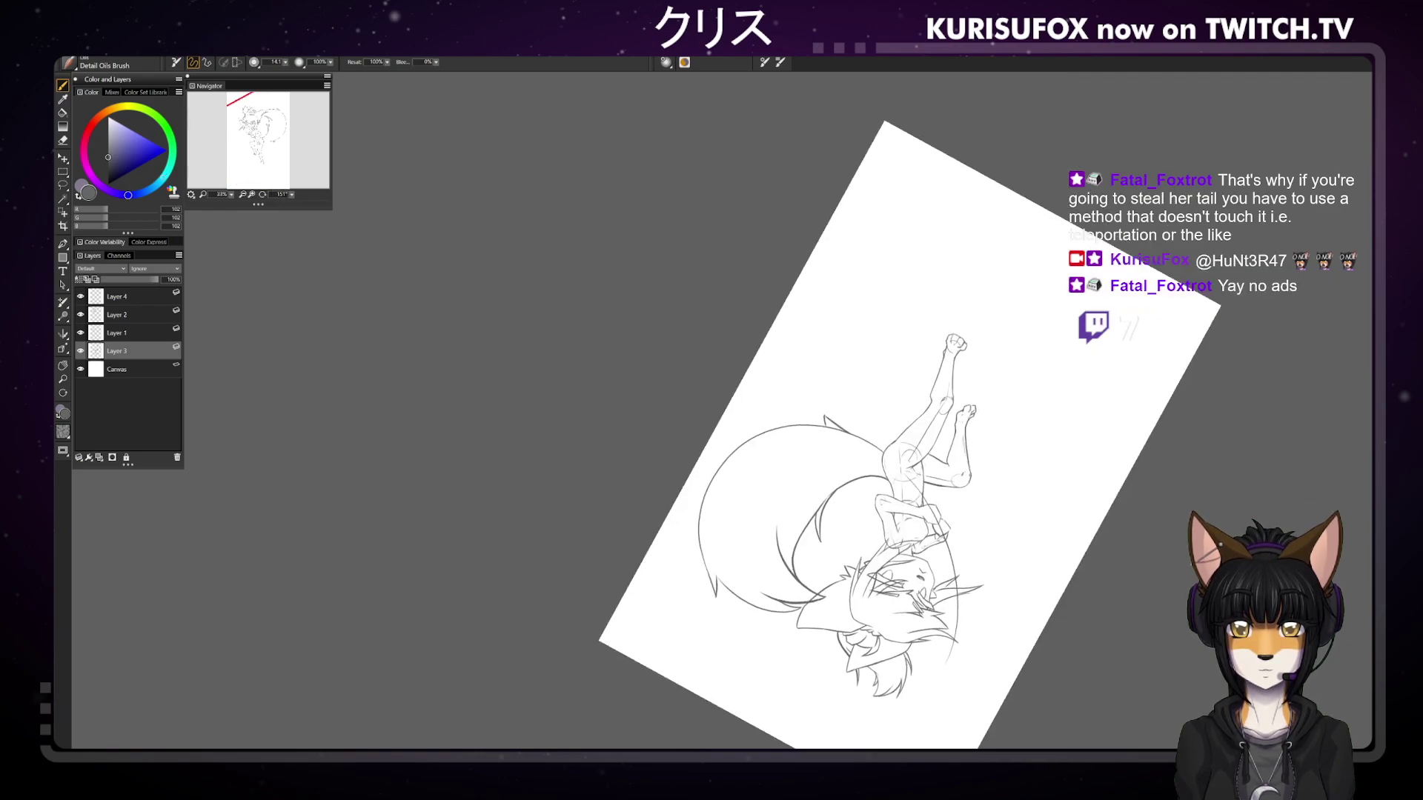
pyautogui.press('e')
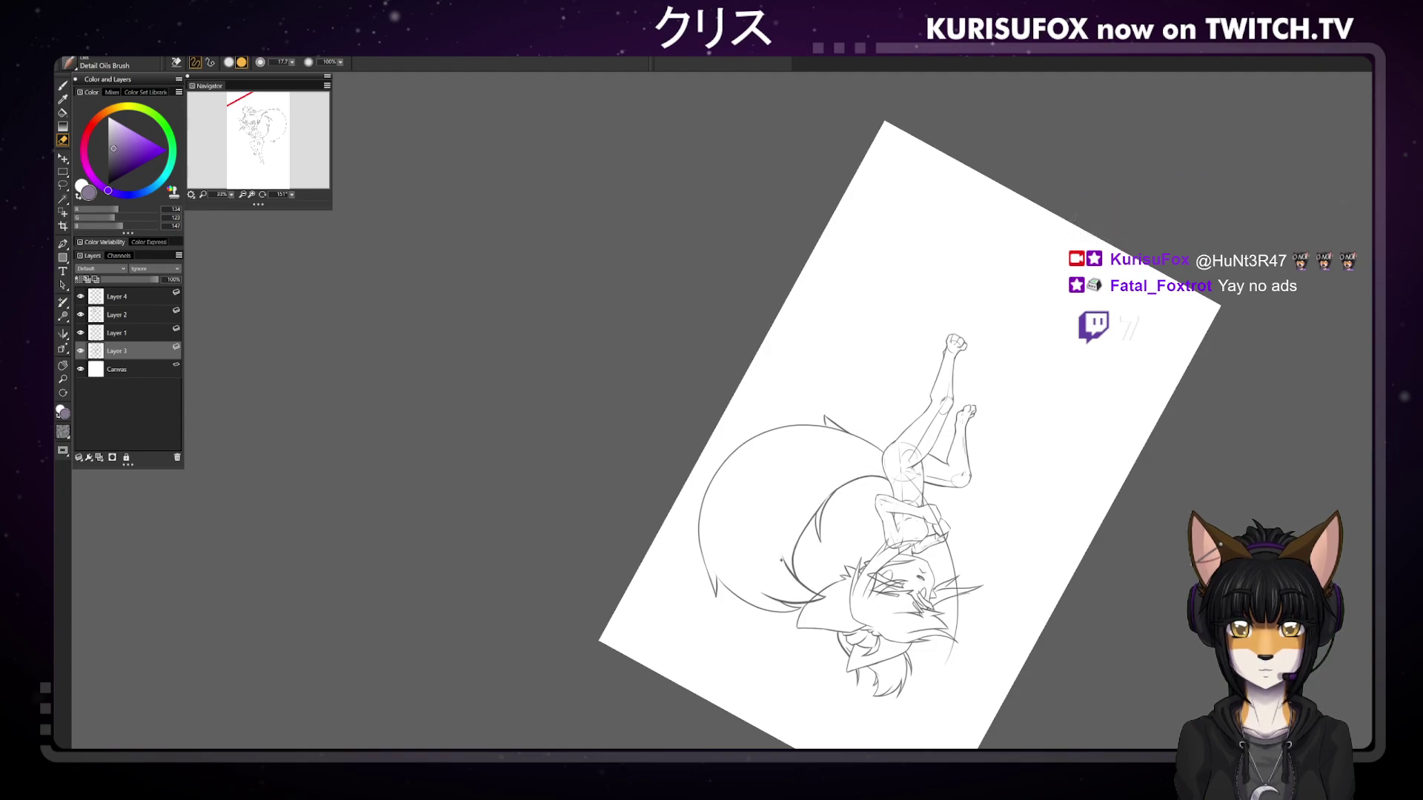
pyautogui.moveTo(292, 194); pyautogui.dragTo(268, 183)
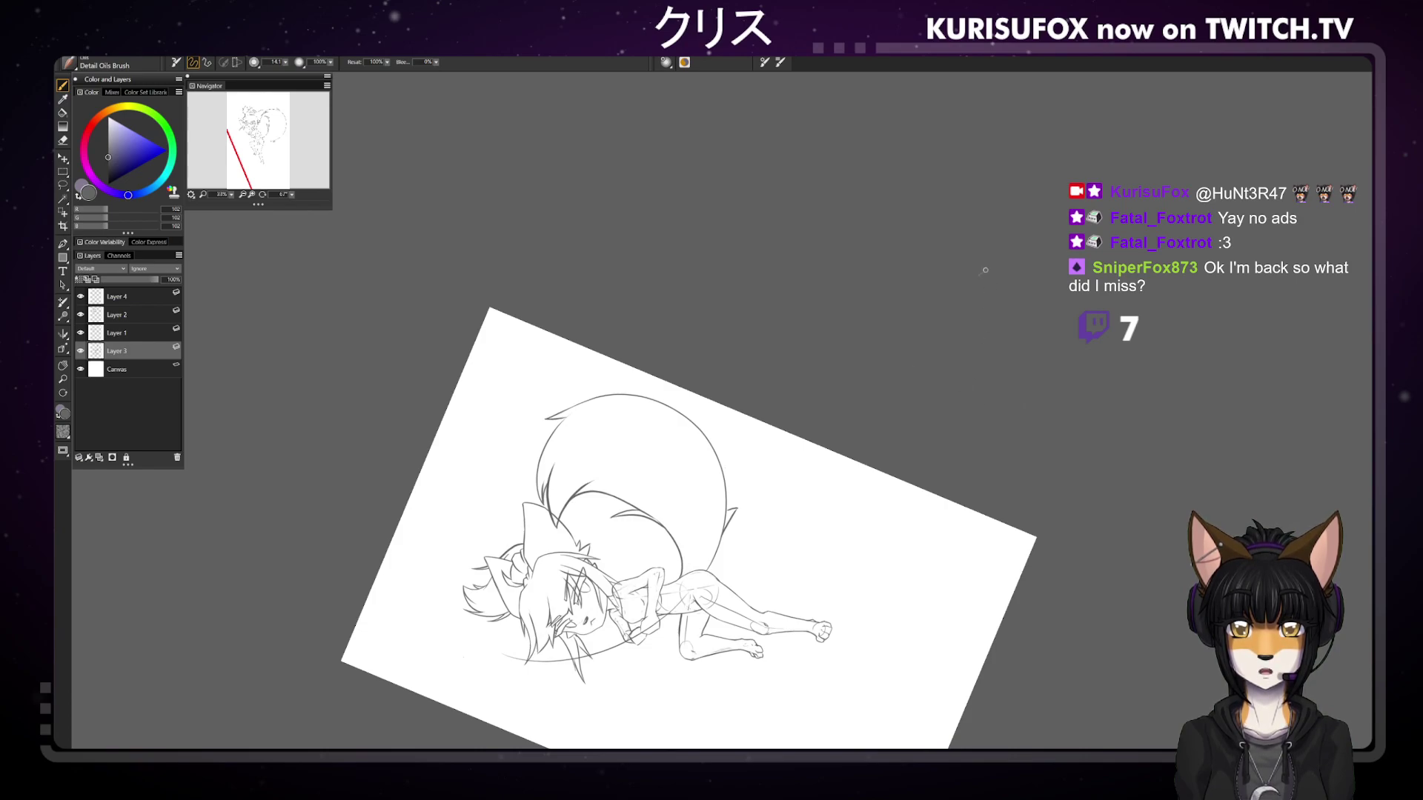
# Refine the small fur spikes at the upper end of the tail's inner contour, erasing excess lines
pyautogui.moveTo(292, 194); pyautogui.dragTo(327, 151)
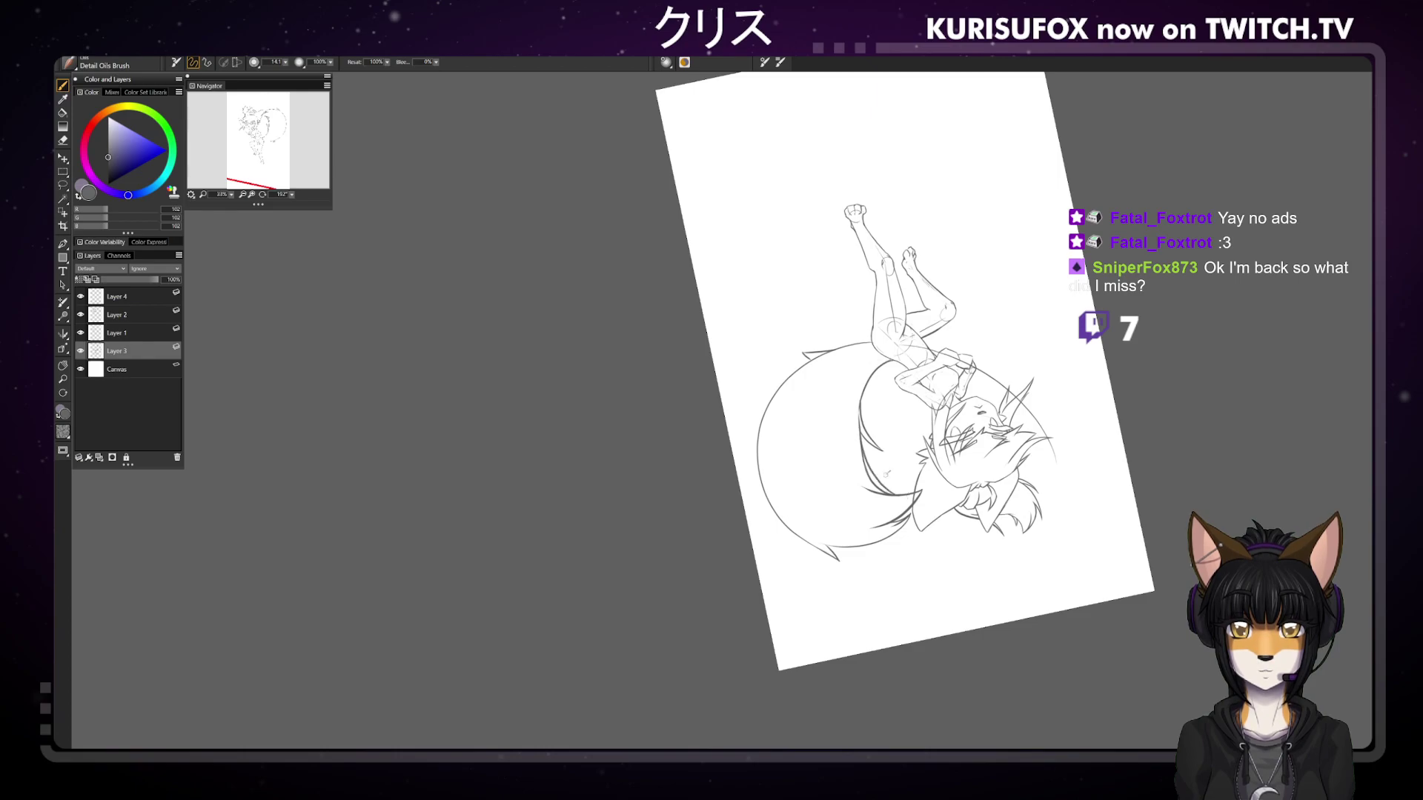
pyautogui.press('n')
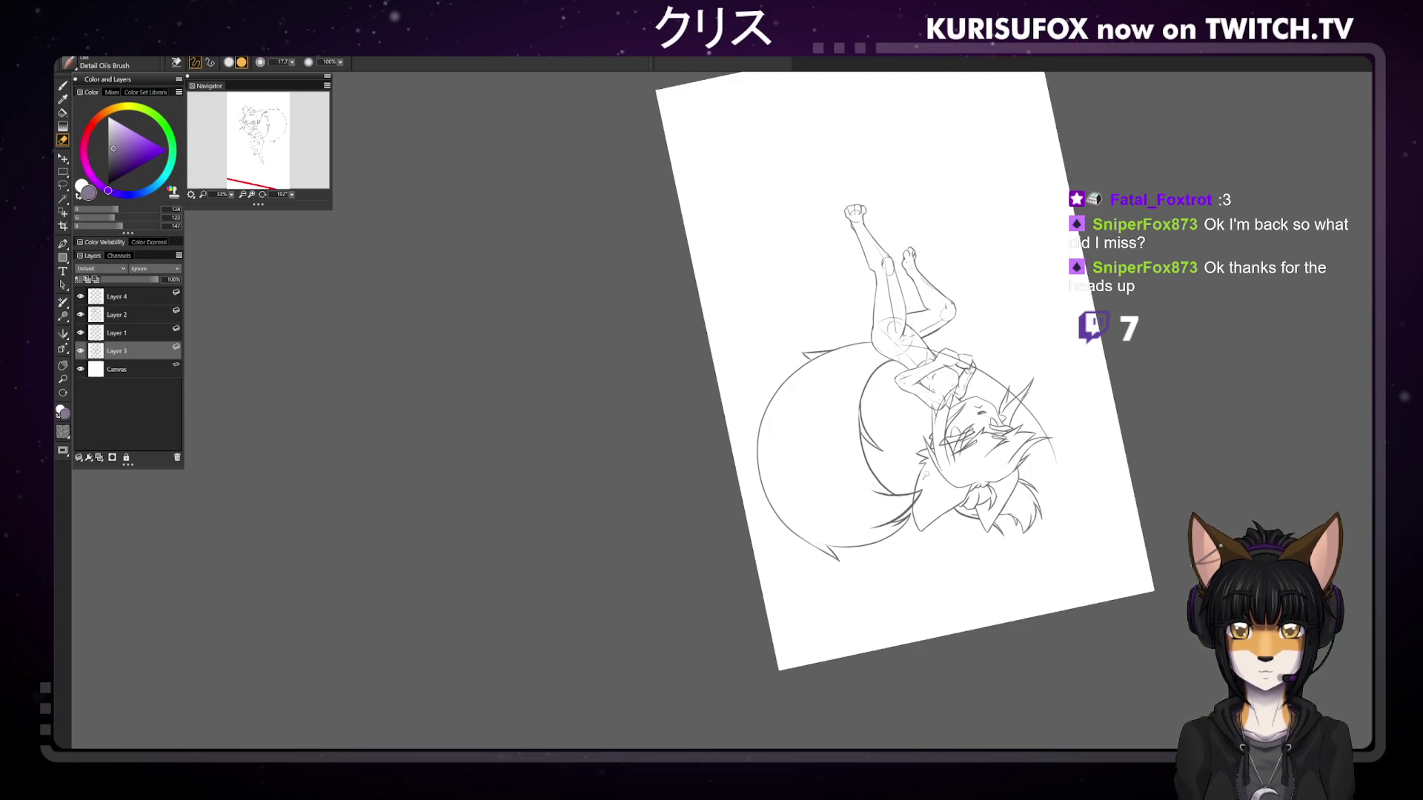
pyautogui.press('b')
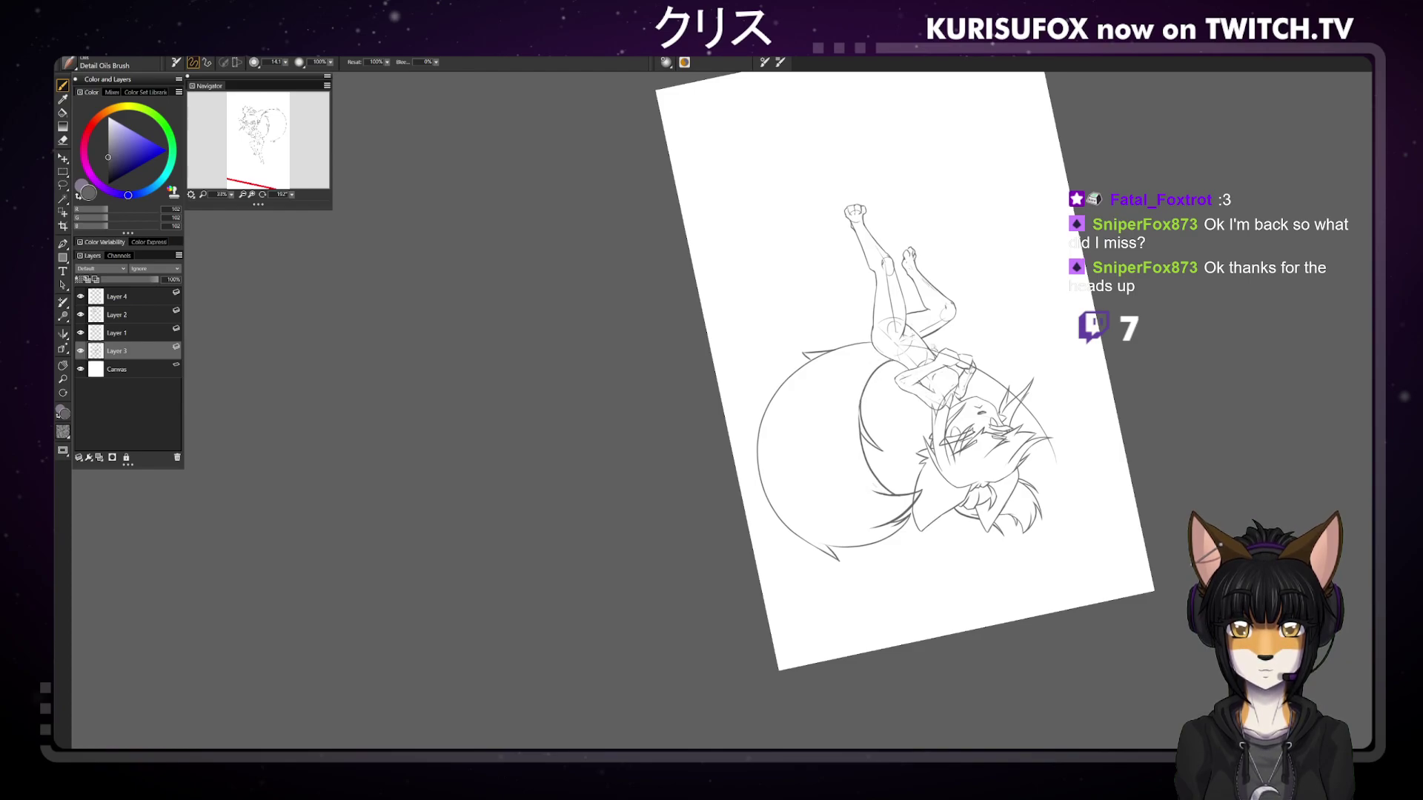
pyautogui.moveTo(292, 195); pyautogui.dragTo(564, 192)
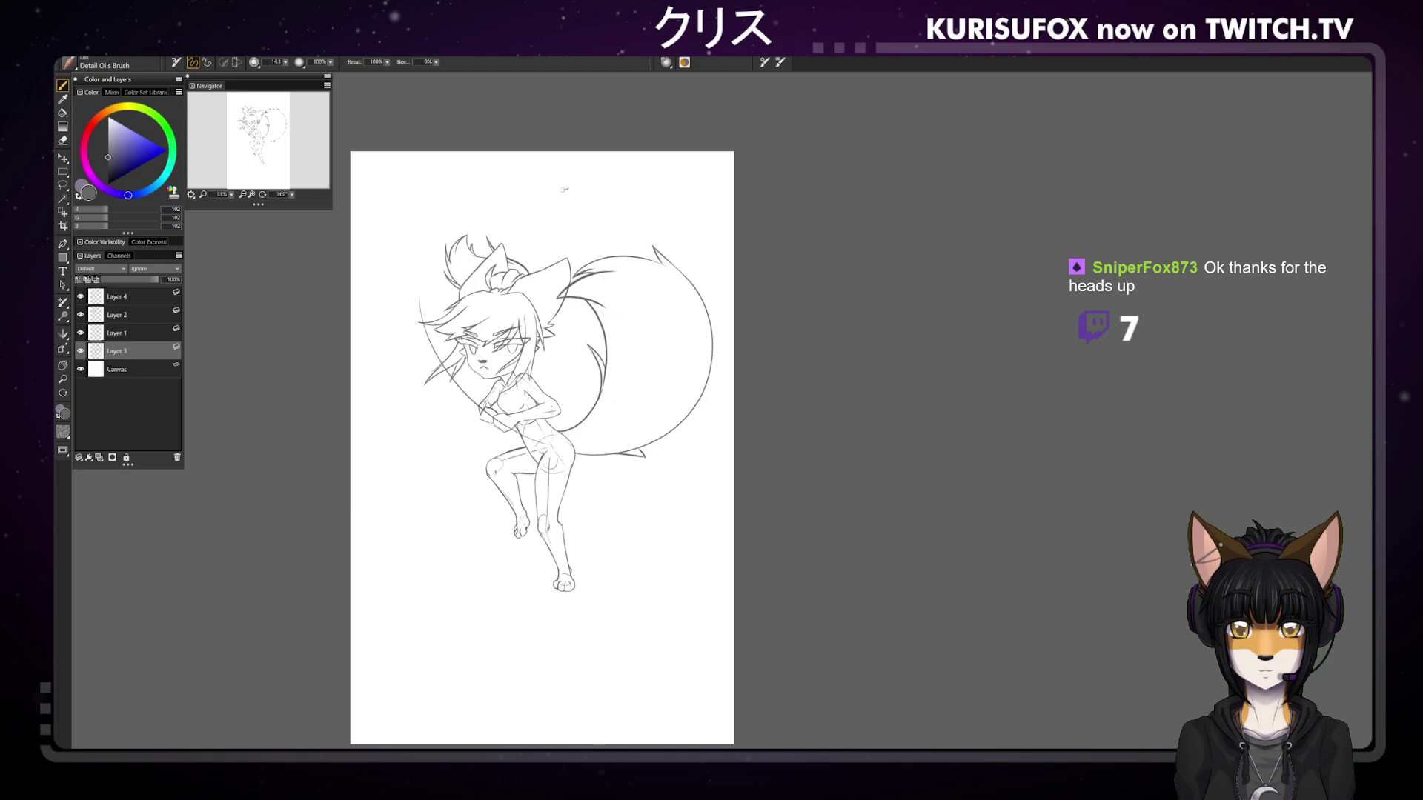
# Erase and redraw the tail lines beside the ear, extending the outer contour behind it
pyautogui.moveTo(292, 194); pyautogui.dragTo(286, 166)
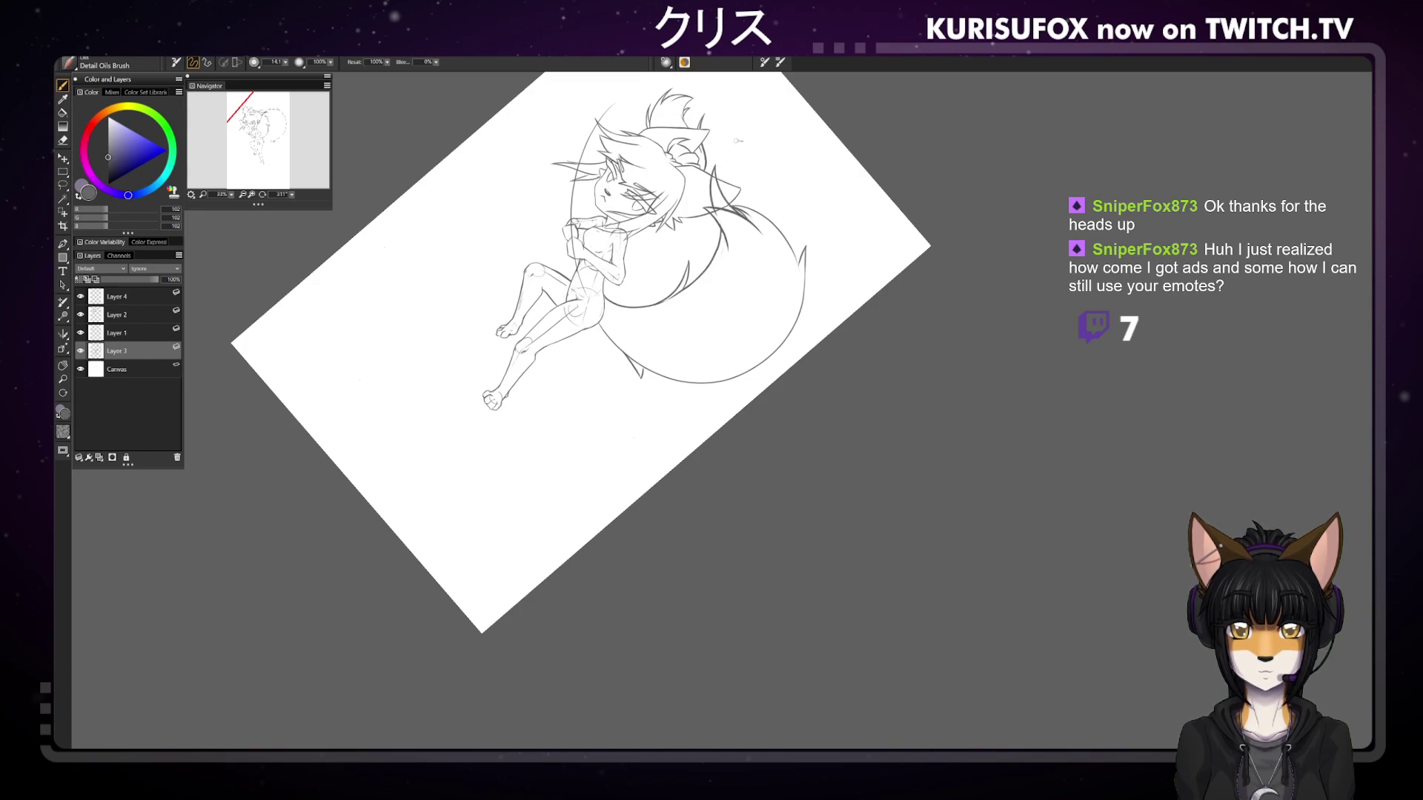
pyautogui.press('n')
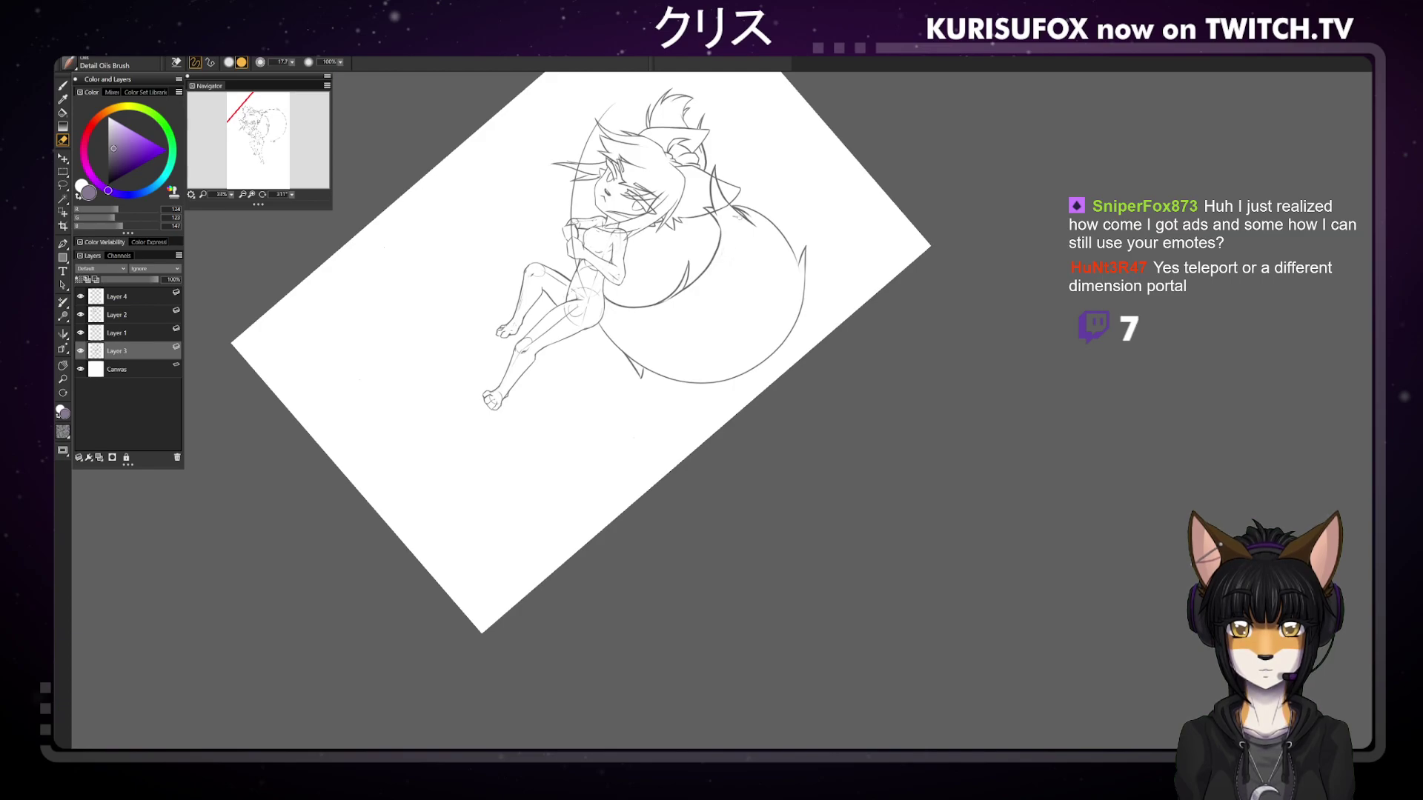
pyautogui.keyDown('alt'); pyautogui.click(729, 196); pyautogui.keyUp('alt')
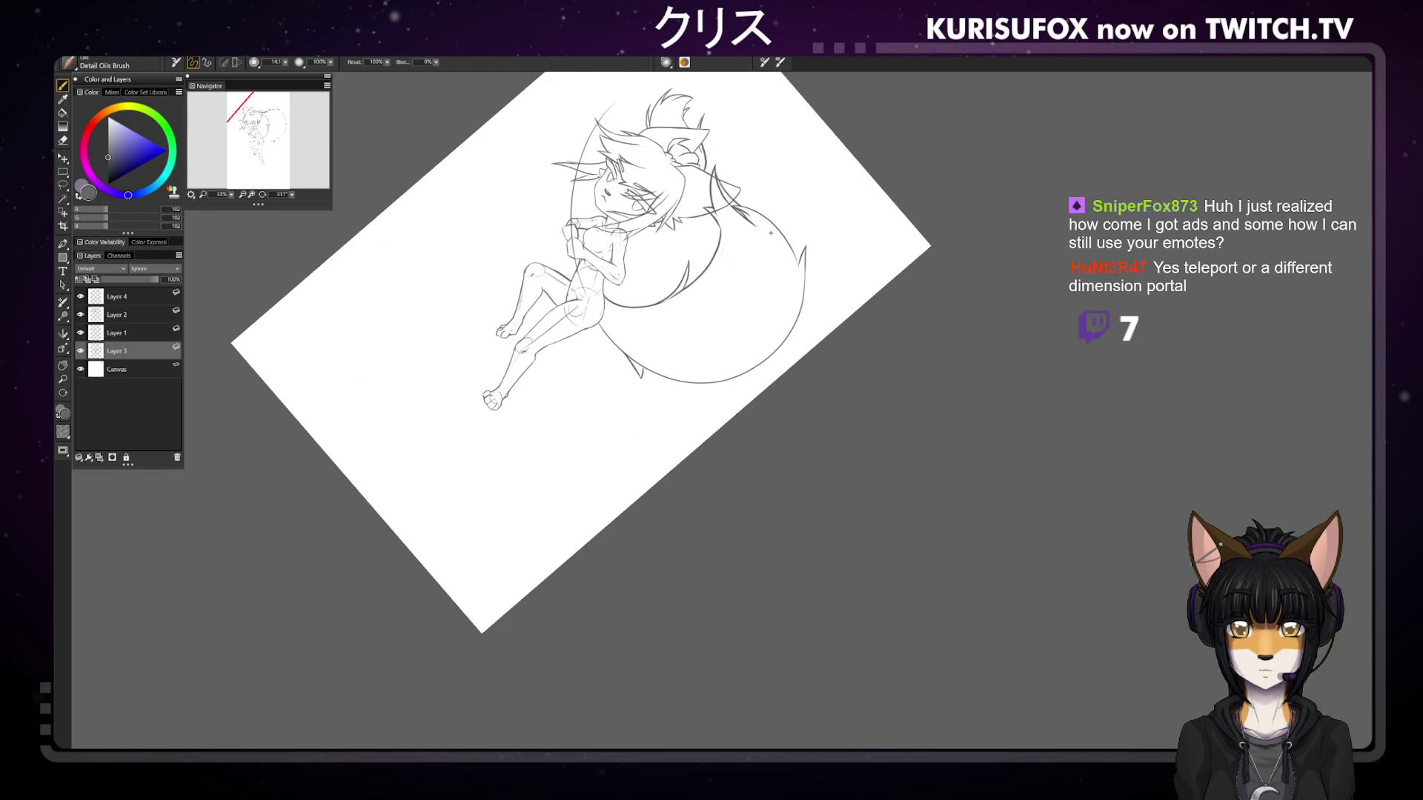
pyautogui.moveTo(293, 195); pyautogui.dragTo(217, 194)
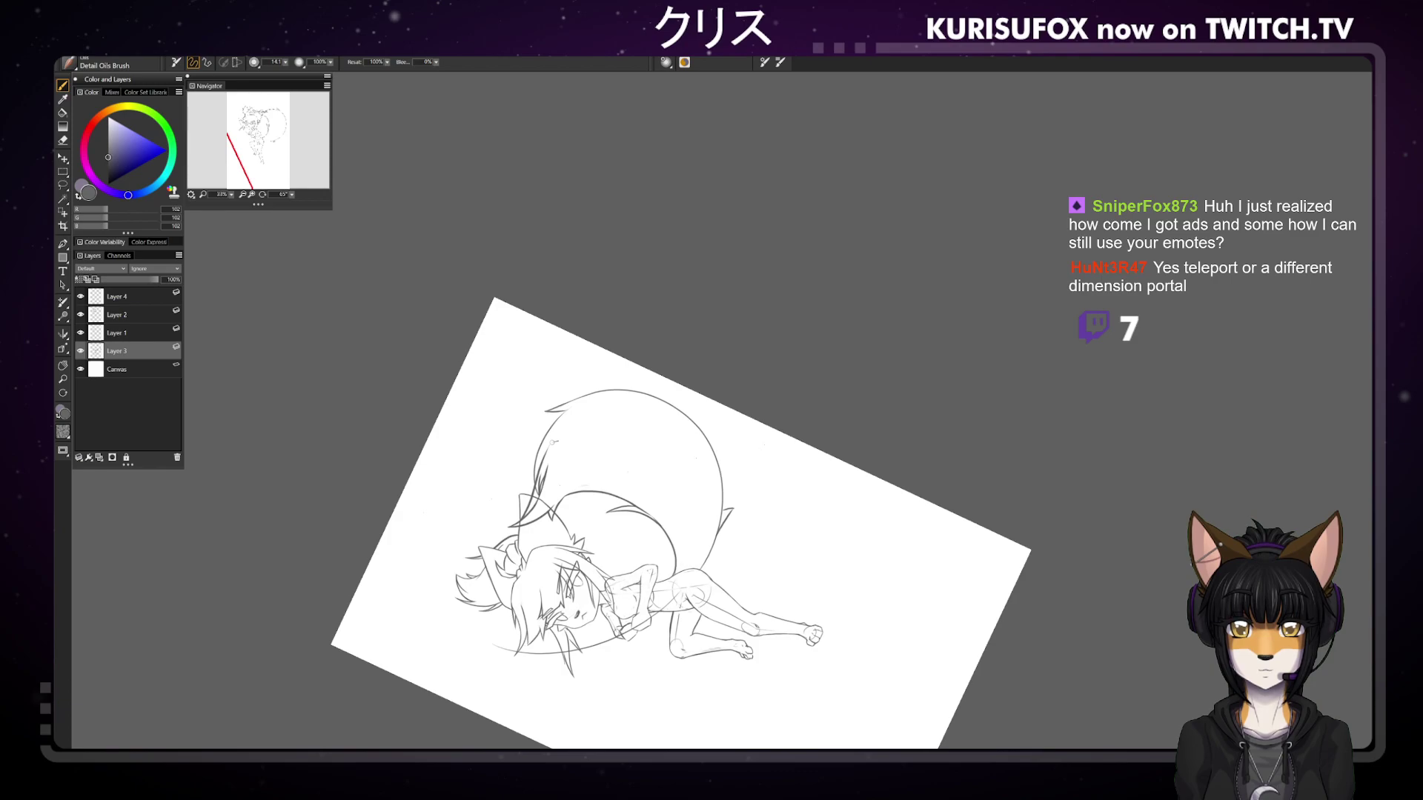
# Erase stray tail lines near the ear and redraw the tail's inner contour from the ear toward its fur tuft
pyautogui.press('n')
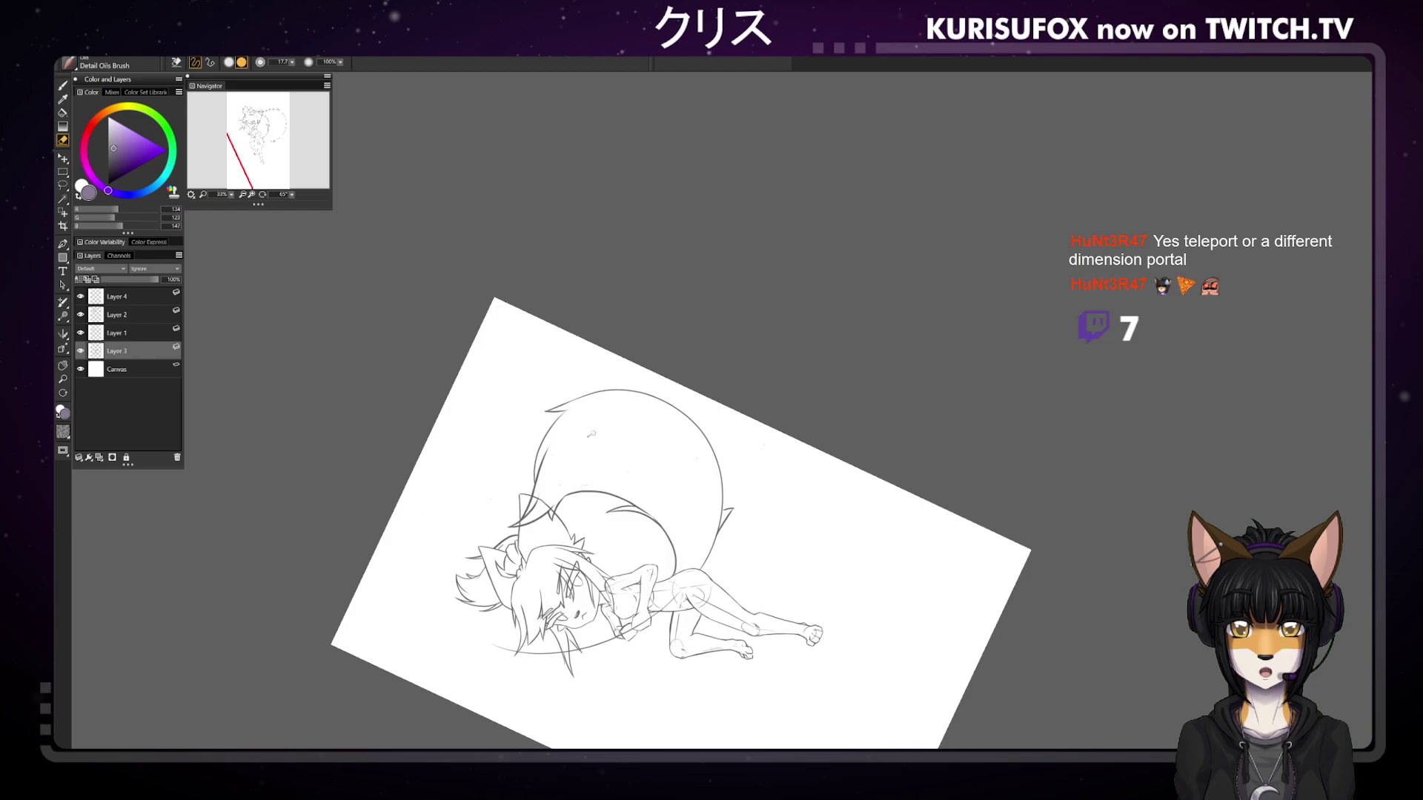
pyautogui.press('b')
pyautogui.moveTo(292, 194)
pyautogui.mouseDown()
pyautogui.moveTo(345, 170)
pyautogui.moveTo(316, 179)
pyautogui.mouseUp()
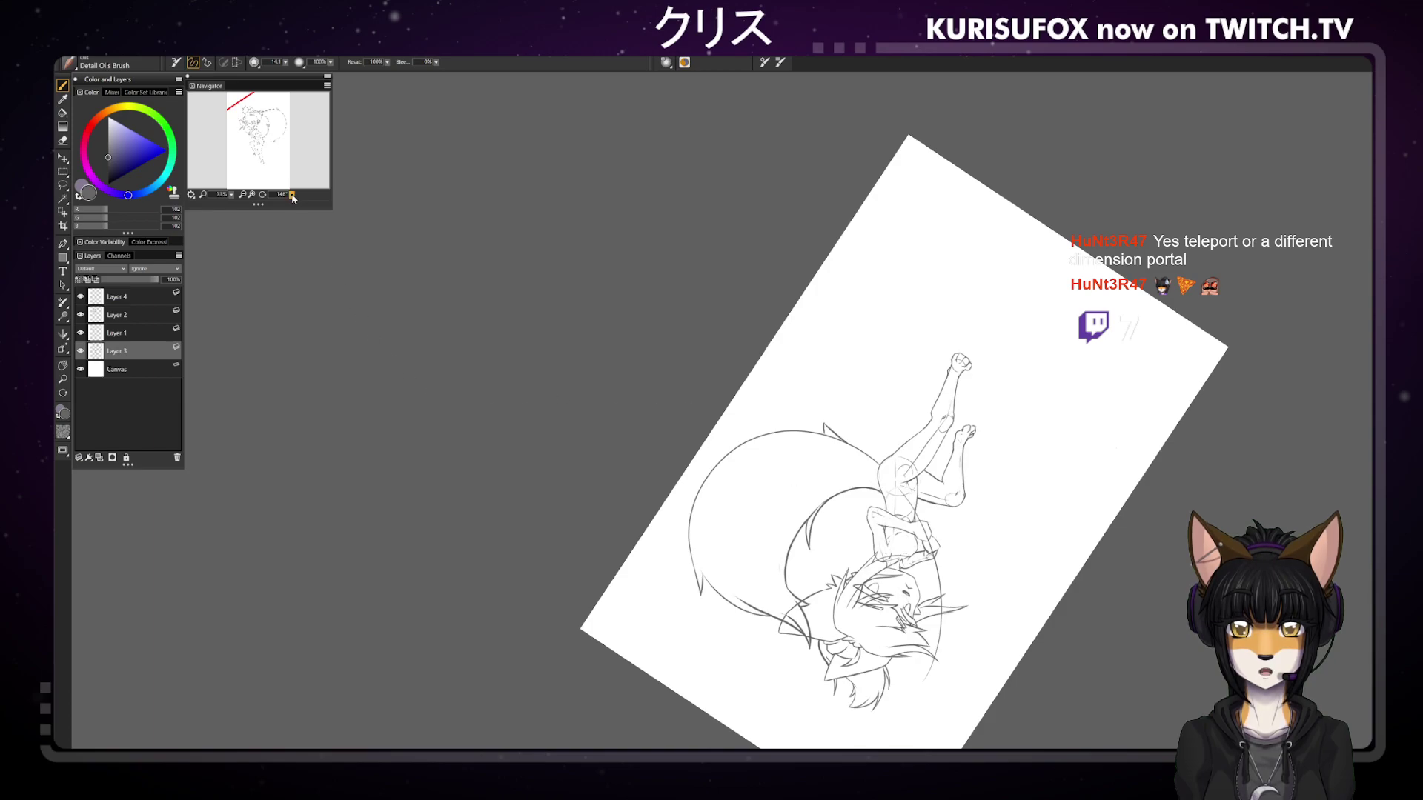
pyautogui.moveTo(292, 194); pyautogui.dragTo(284, 195)
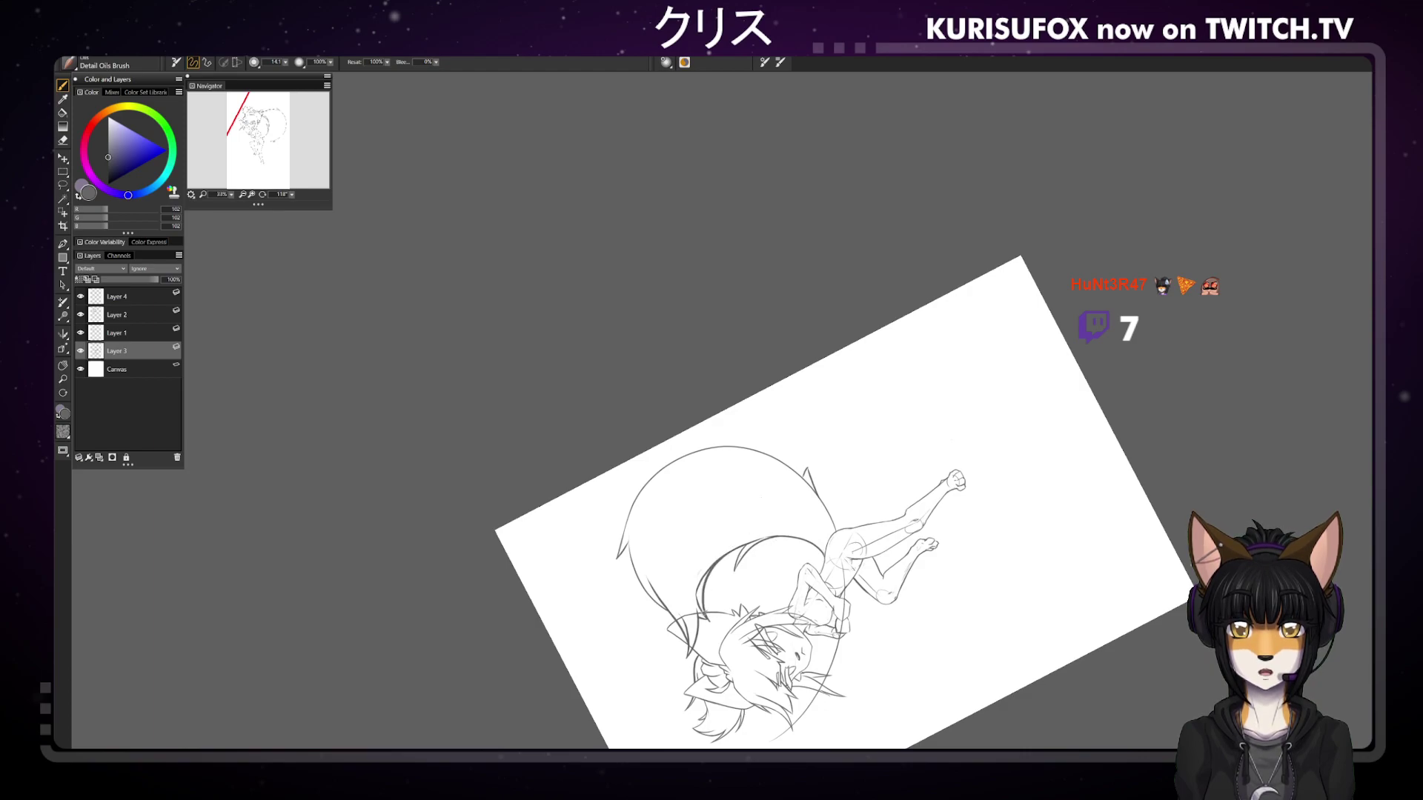
pyautogui.moveTo(703, 616); pyautogui.dragTo(736, 550)
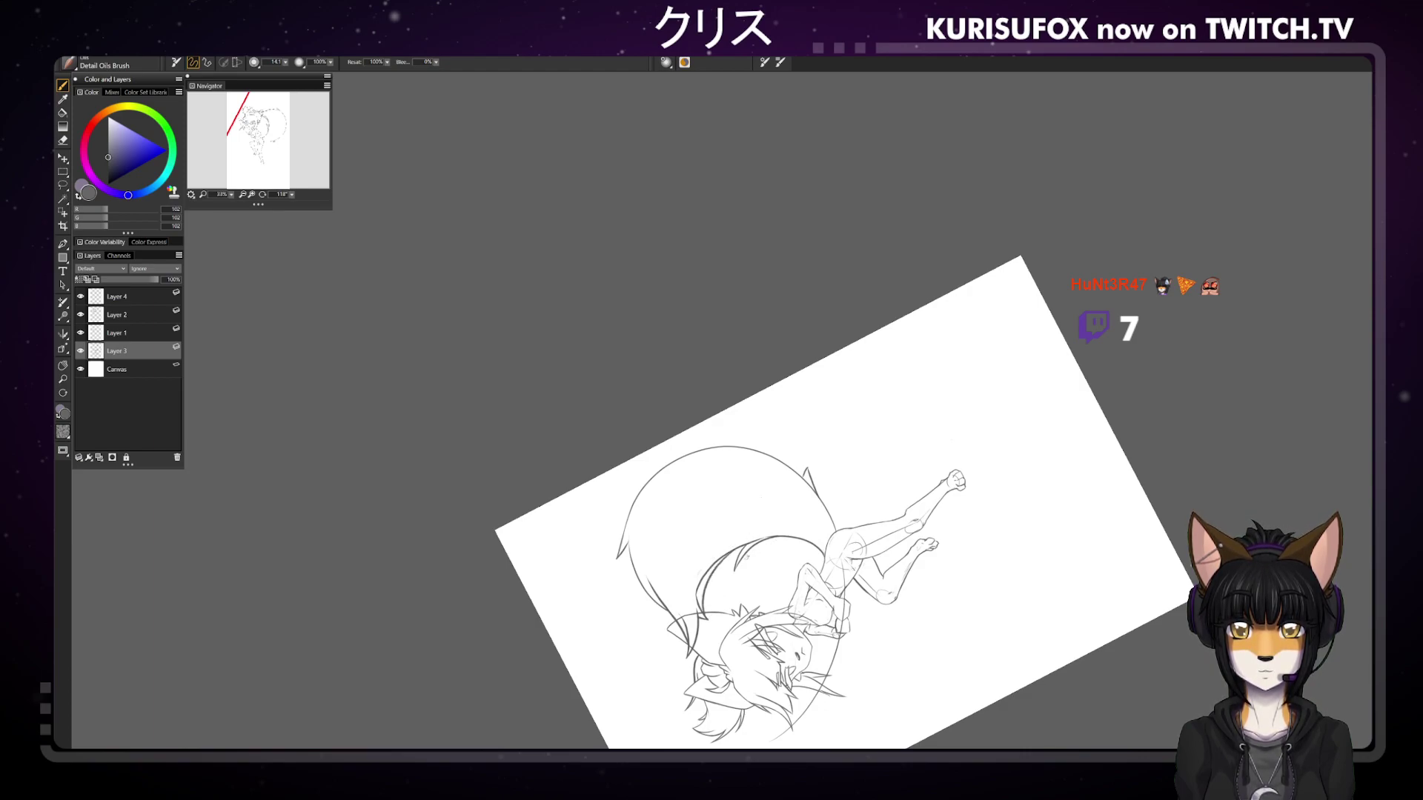
pyautogui.press('n')
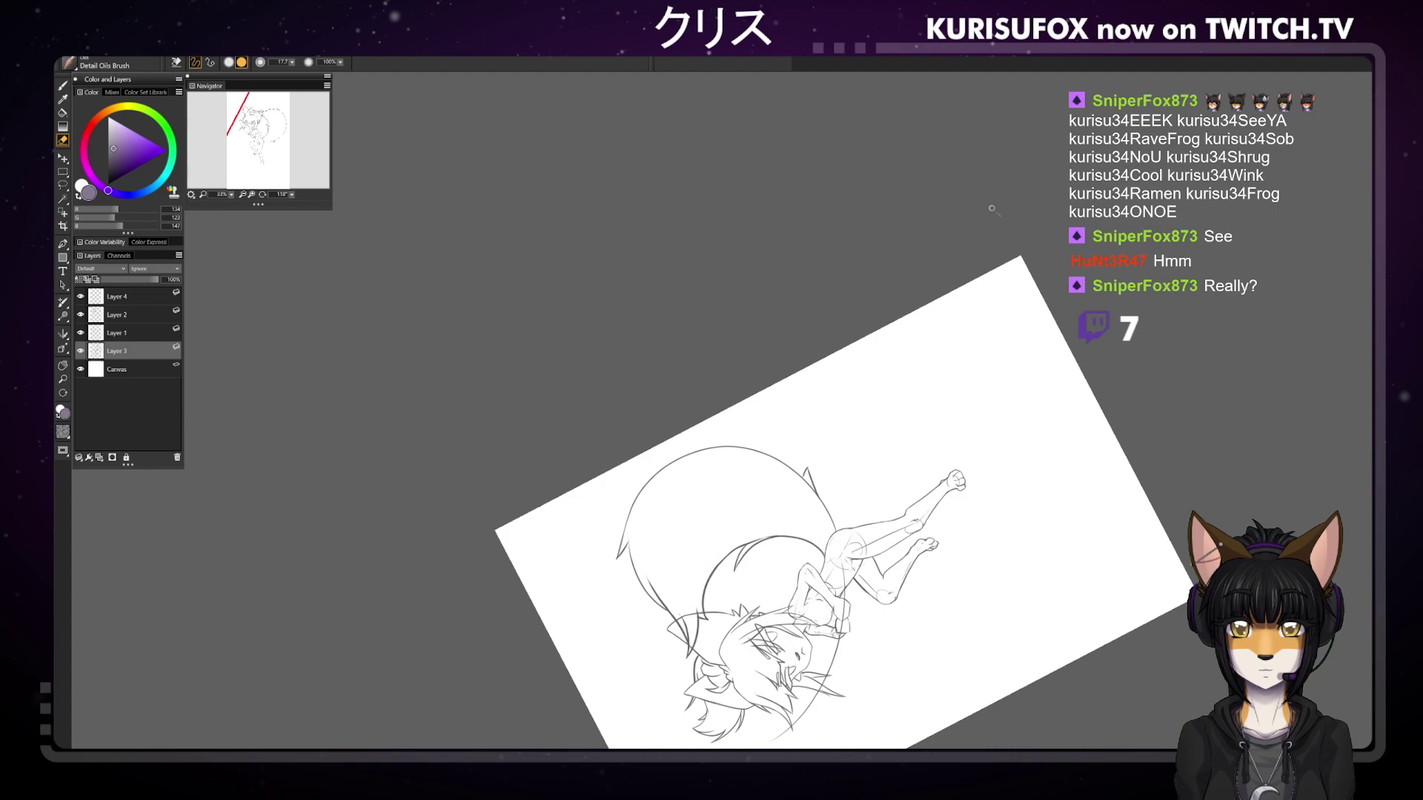
# Darken the tail's inner contour around its pointed fur tuft and erase the excess sketch lines
pyautogui.press('b')
pyautogui.moveTo(698, 617); pyautogui.dragTo(698, 590)
pyautogui.hotkey('ctrl', 'z')
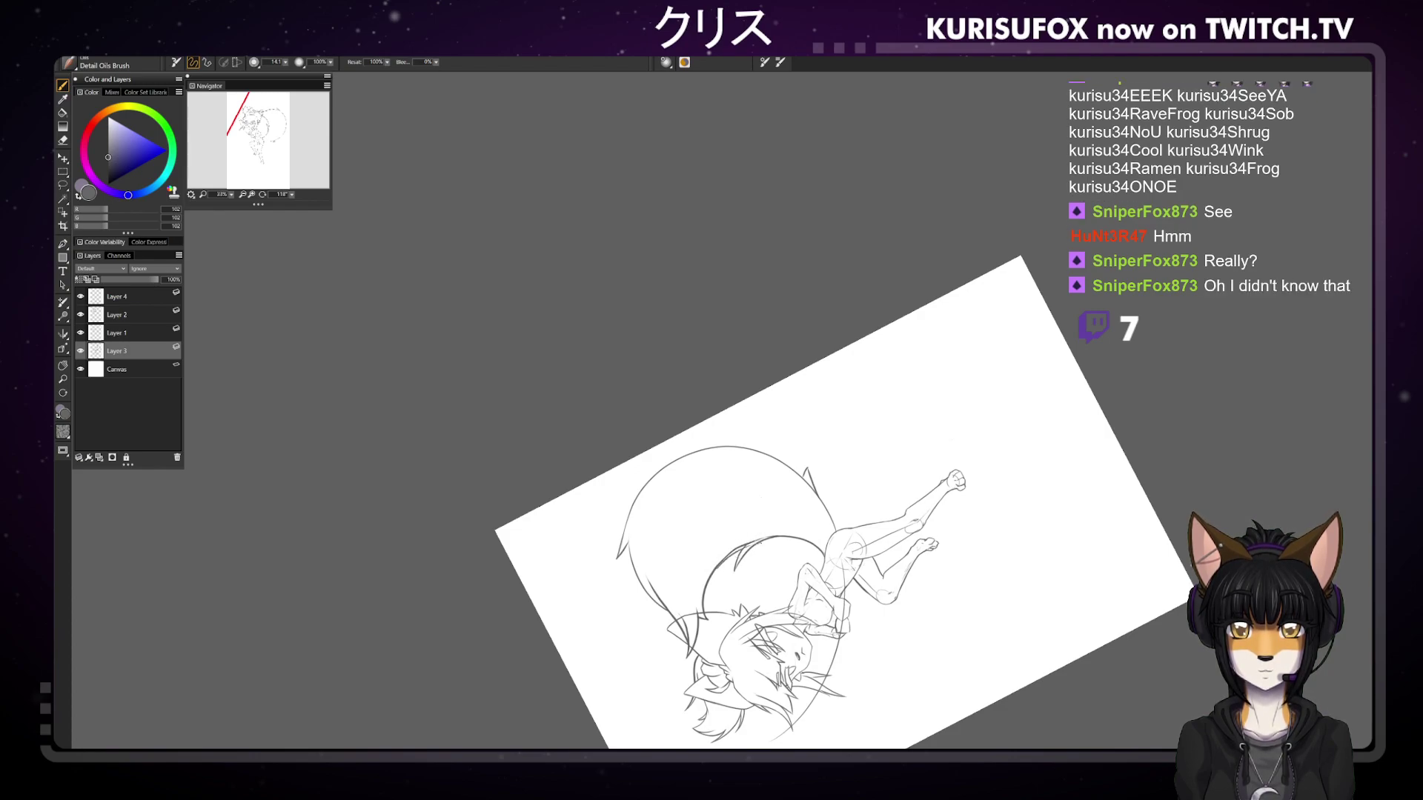
pyautogui.moveTo(717, 571); pyautogui.dragTo(750, 544)
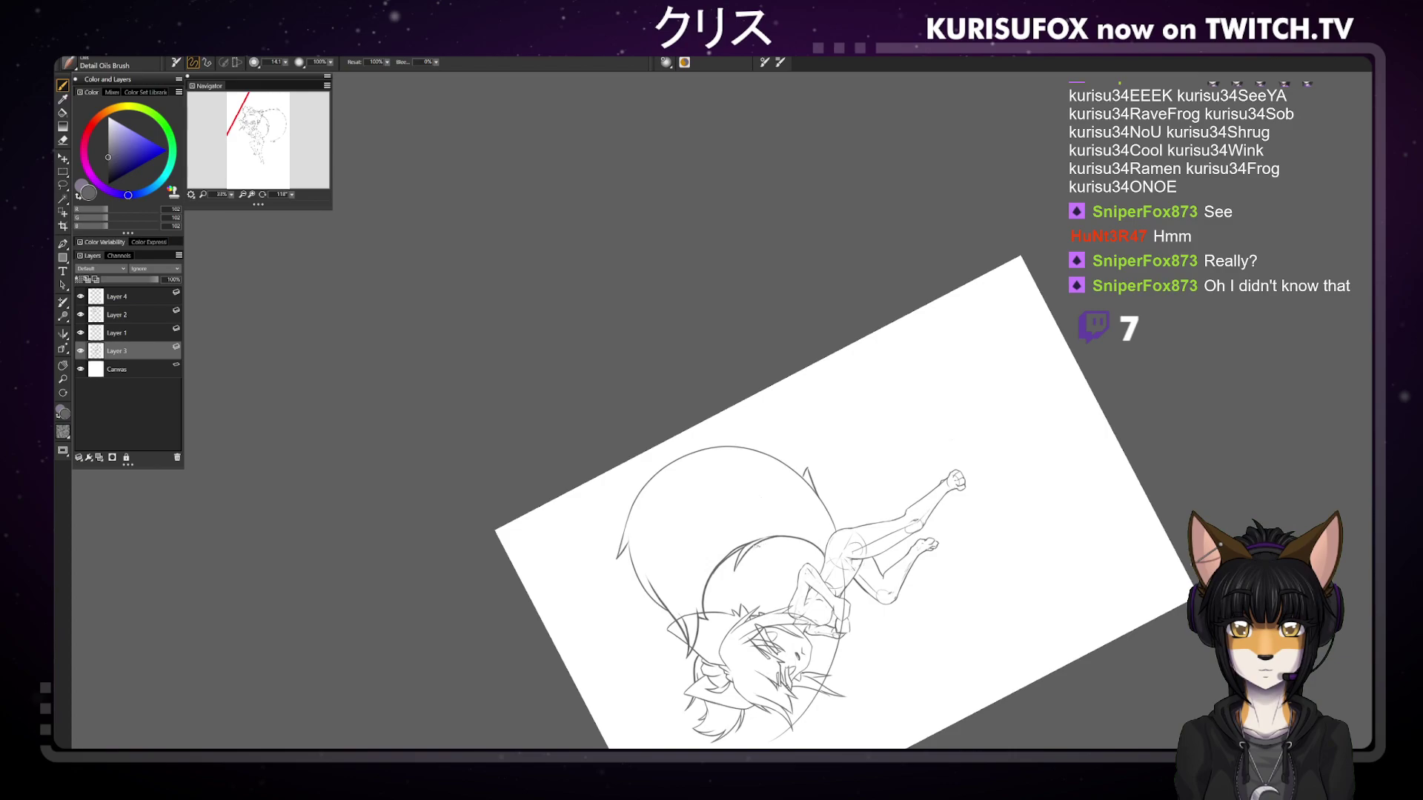
pyautogui.press('n')
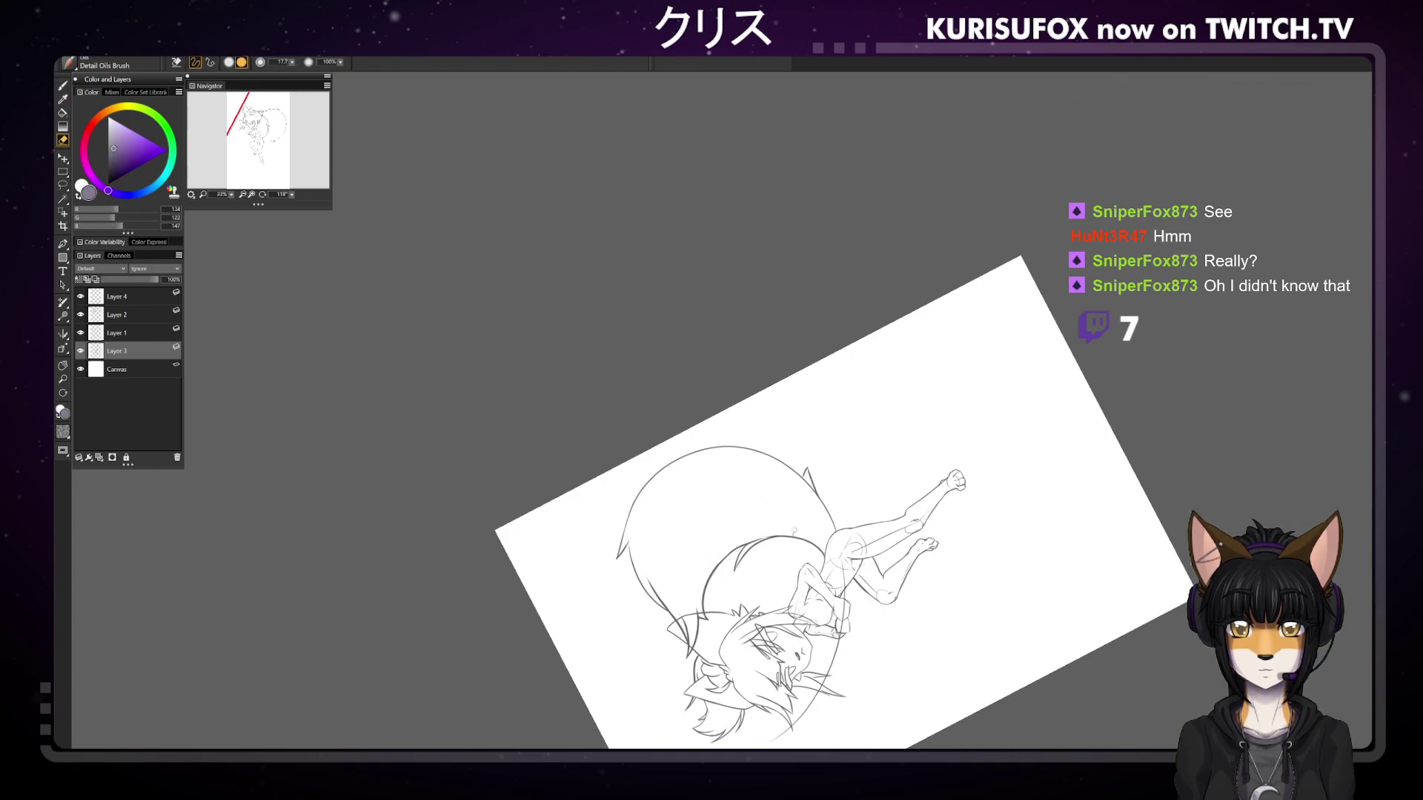
pyautogui.press('b')
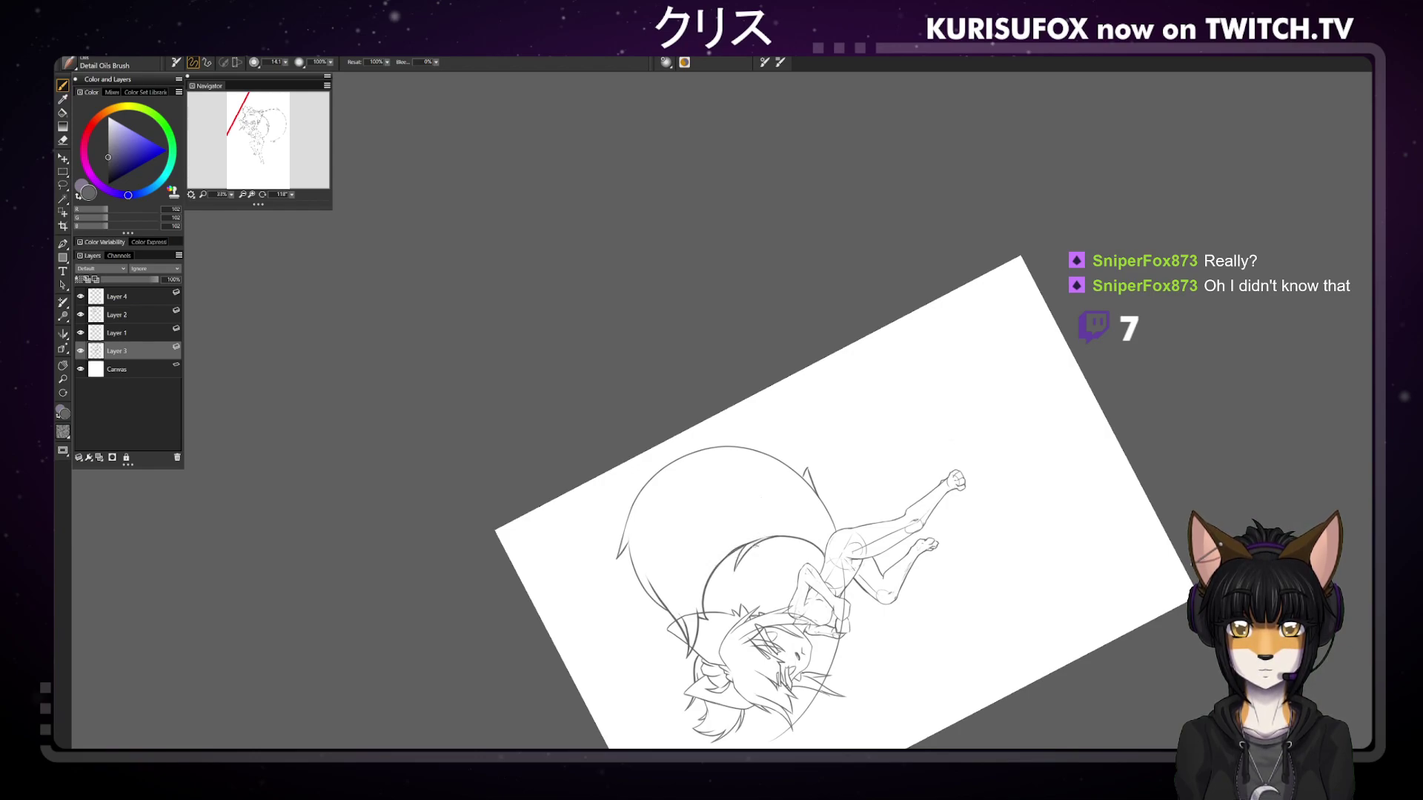
pyautogui.press('n')
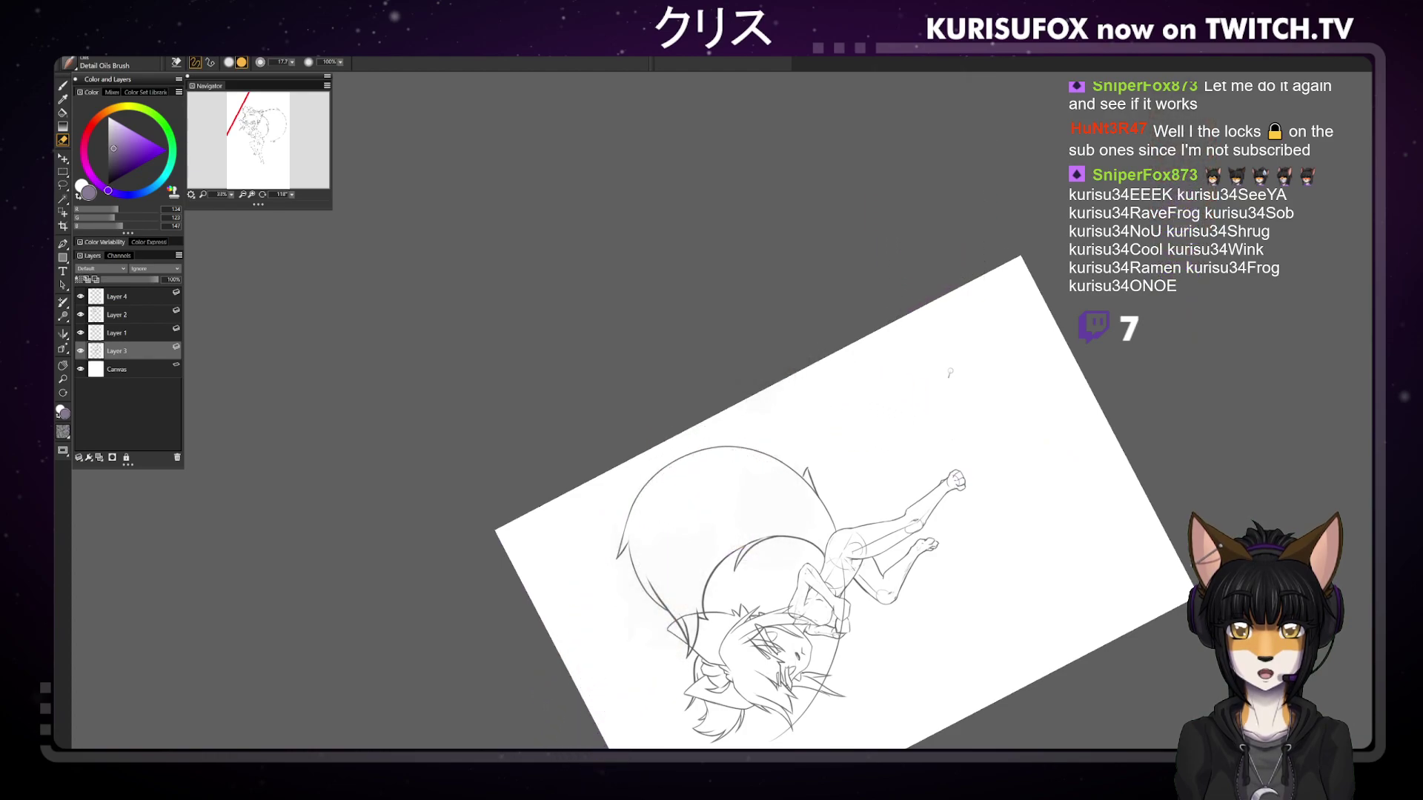
pyautogui.press('b')
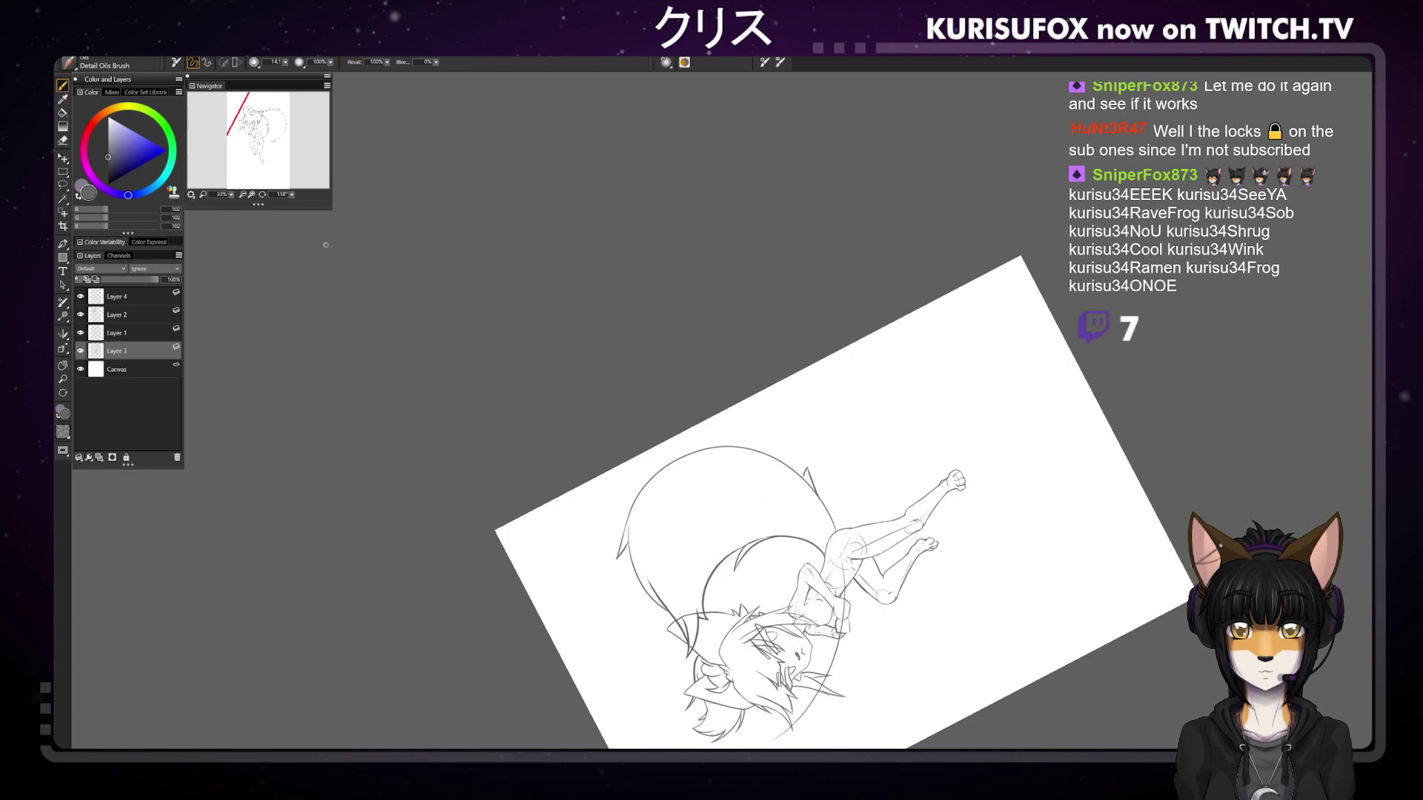
# Draw small pointed fur spikes on the tail's outer contour behind the ear tip
pyautogui.moveTo(292, 195); pyautogui.dragTo(405, 148)
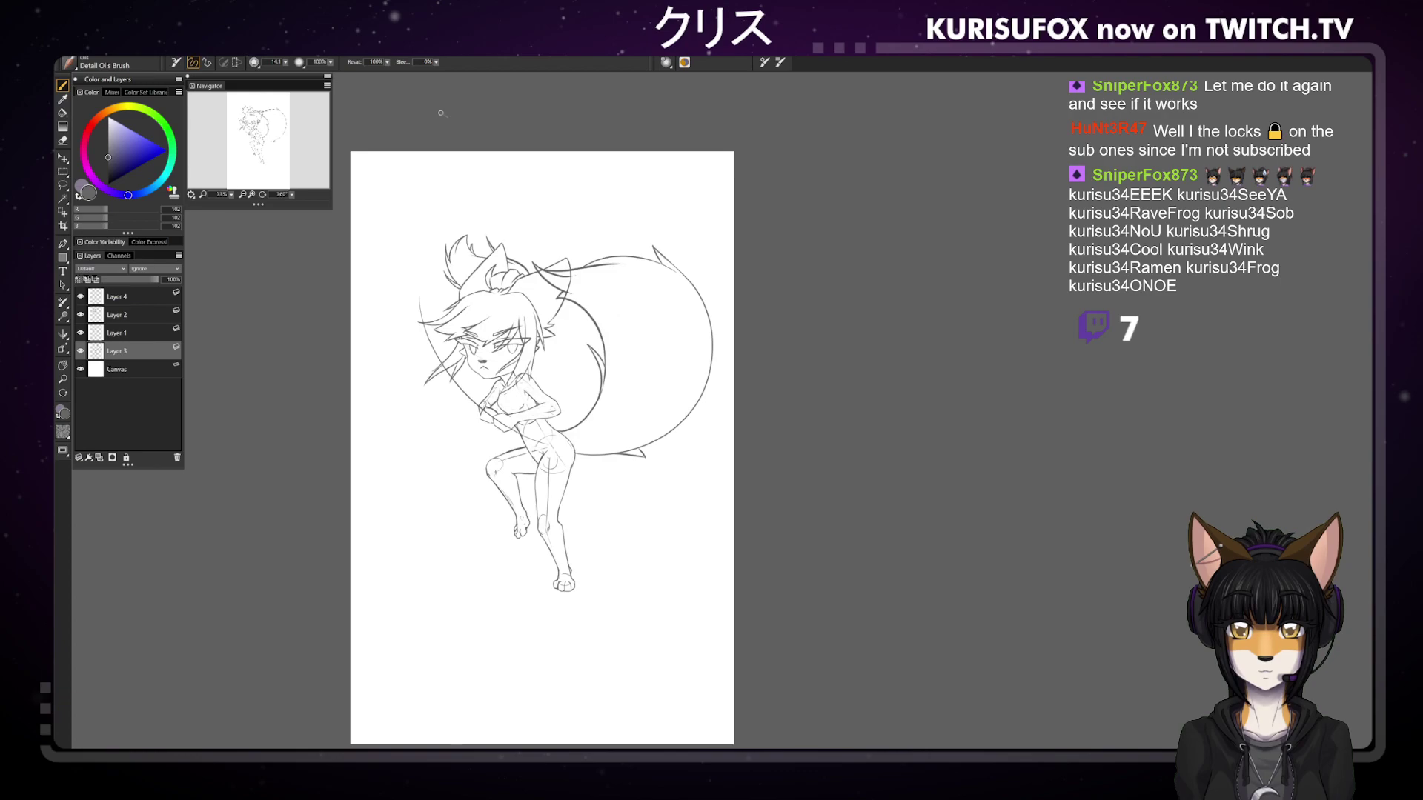
pyautogui.press('n')
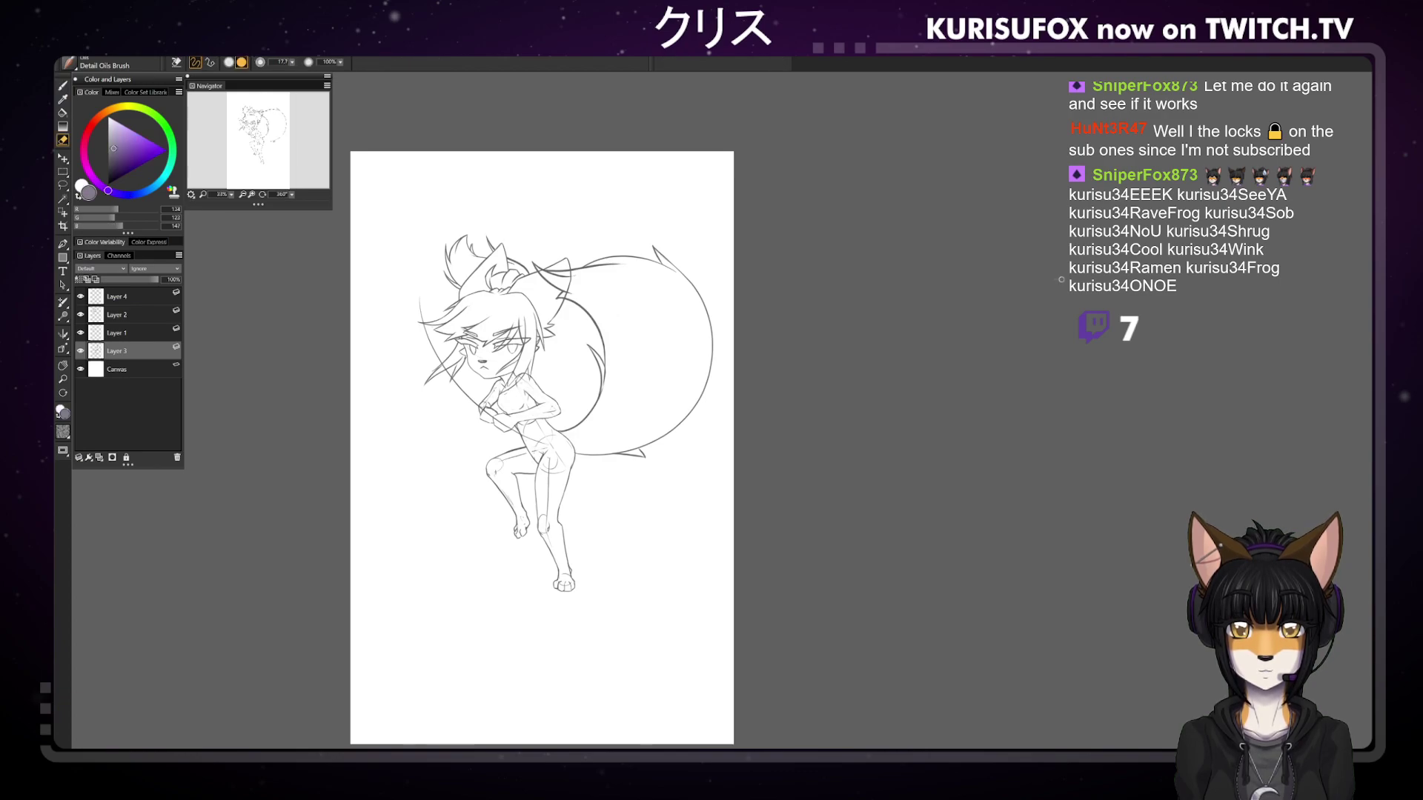
pyautogui.press('b')
pyautogui.moveTo(542, 250)
pyautogui.mouseDown()
pyautogui.moveTo(584, 267)
pyautogui.moveTo(571, 267)
pyautogui.mouseUp()
pyautogui.hotkey('ctrl', 'z')
pyautogui.hotkey('ctrl', 'z')
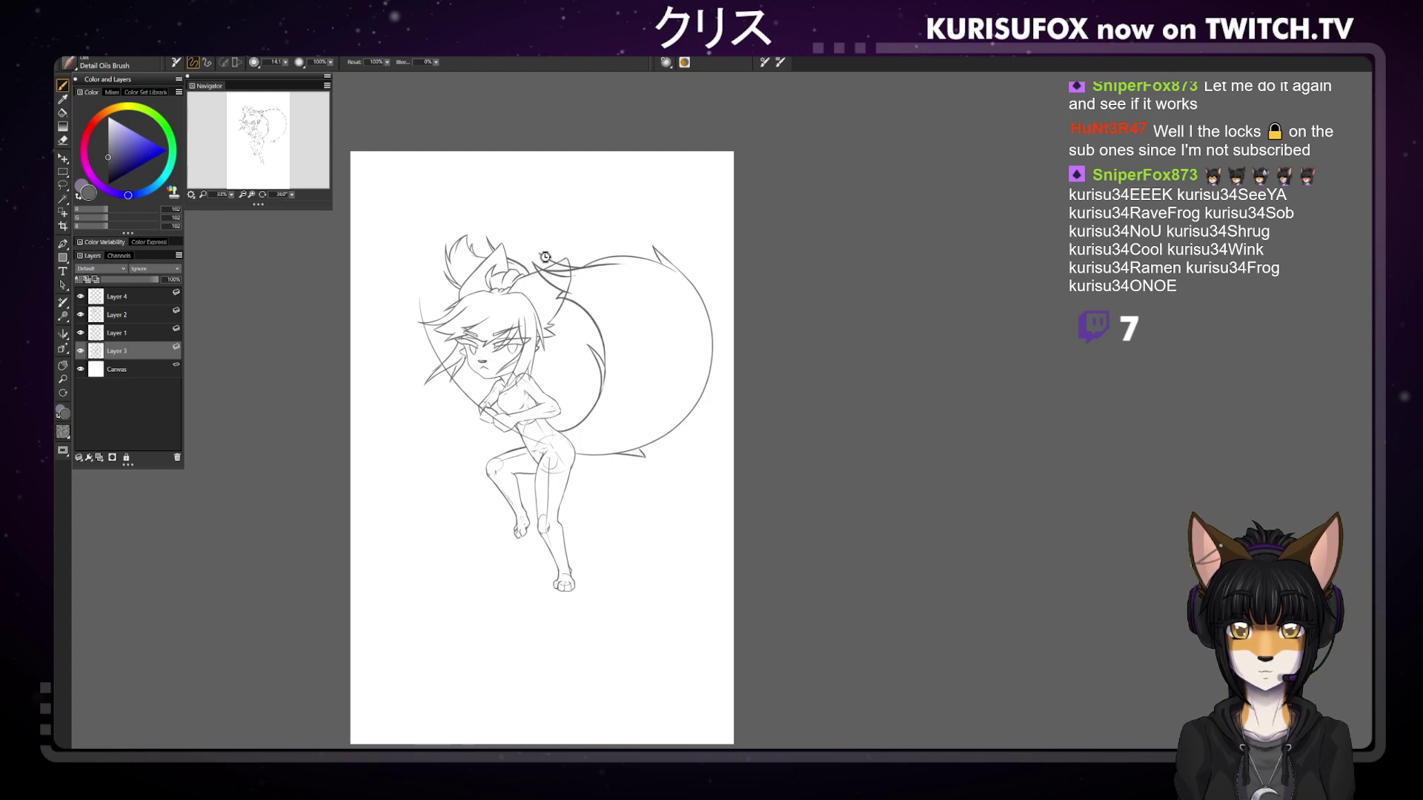
pyautogui.hotkey('ctrl', 'z')
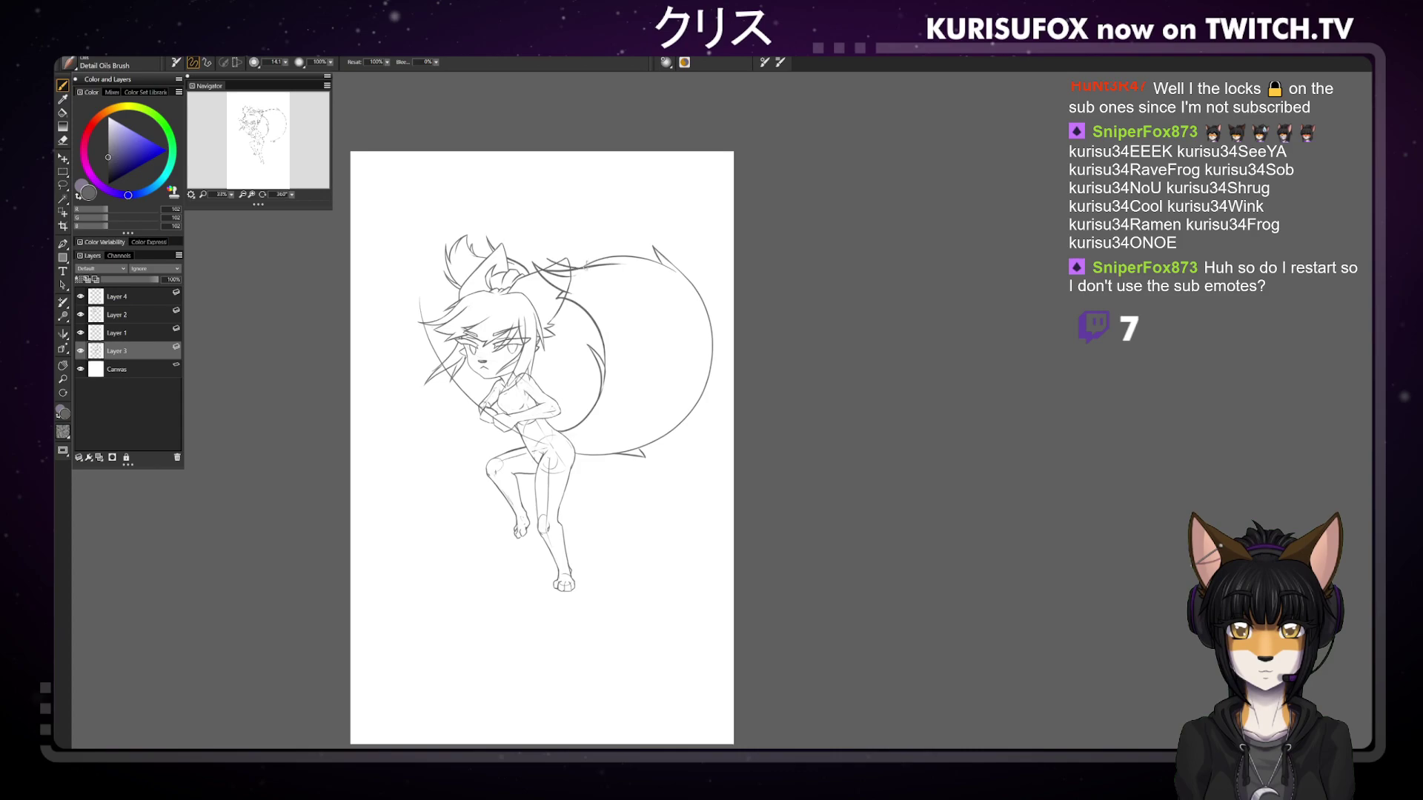
pyautogui.moveTo(547, 258); pyautogui.dragTo(571, 273)
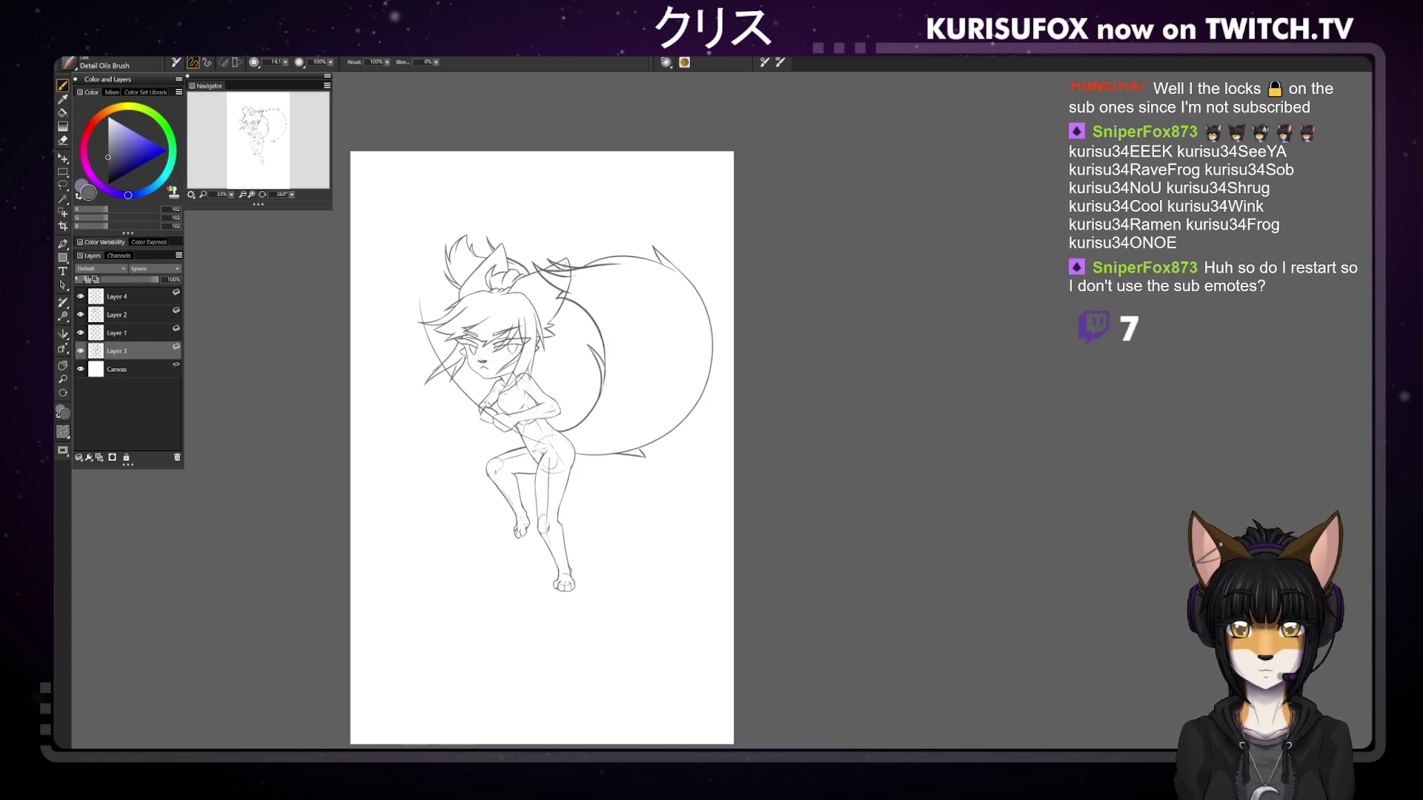
pyautogui.moveTo(547, 260); pyautogui.dragTo(571, 269)
pyautogui.press('n')
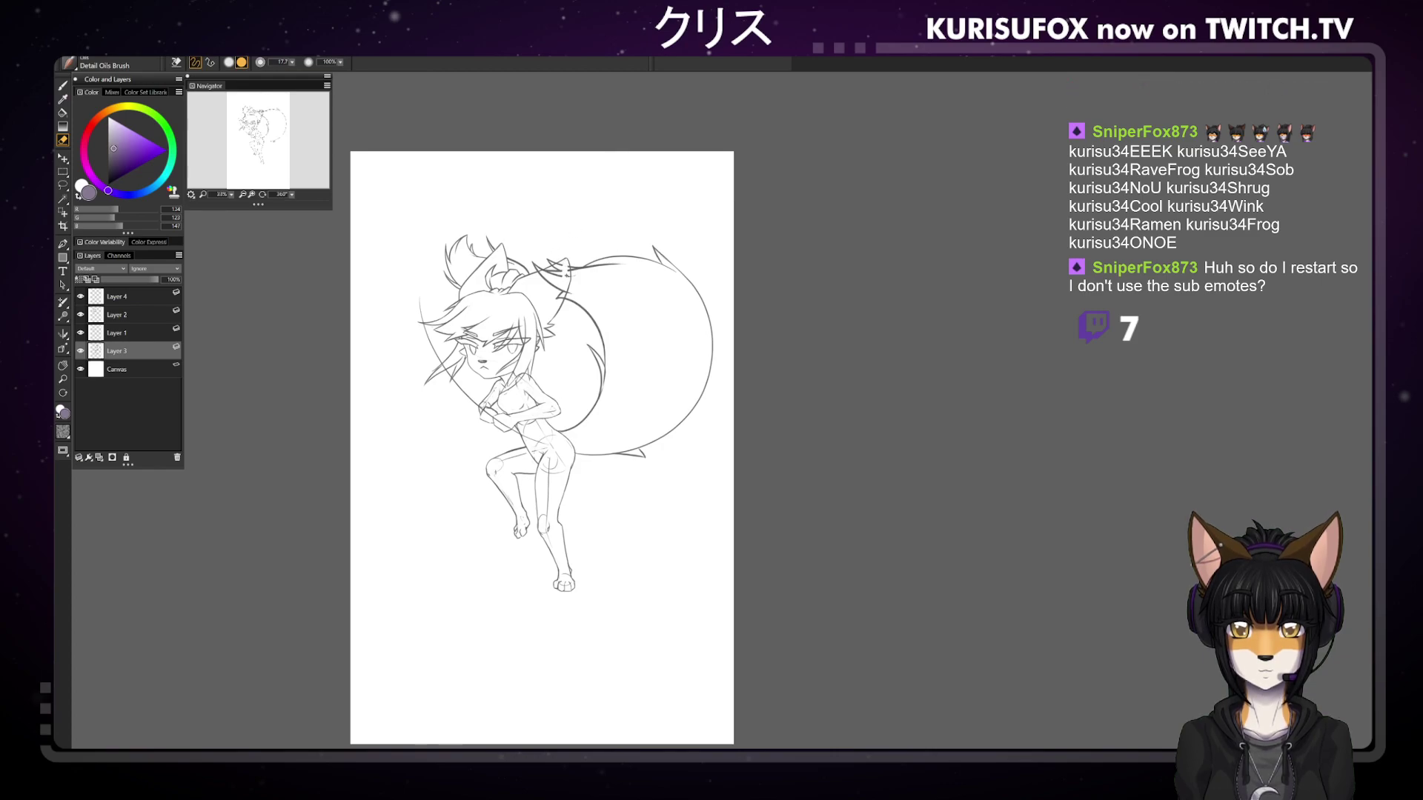
# Erase the tail lines overlapping the ear and the outer contour segment beside it, undoing the trial replacement stroke
pyautogui.moveTo(565, 263); pyautogui.dragTo(539, 275)
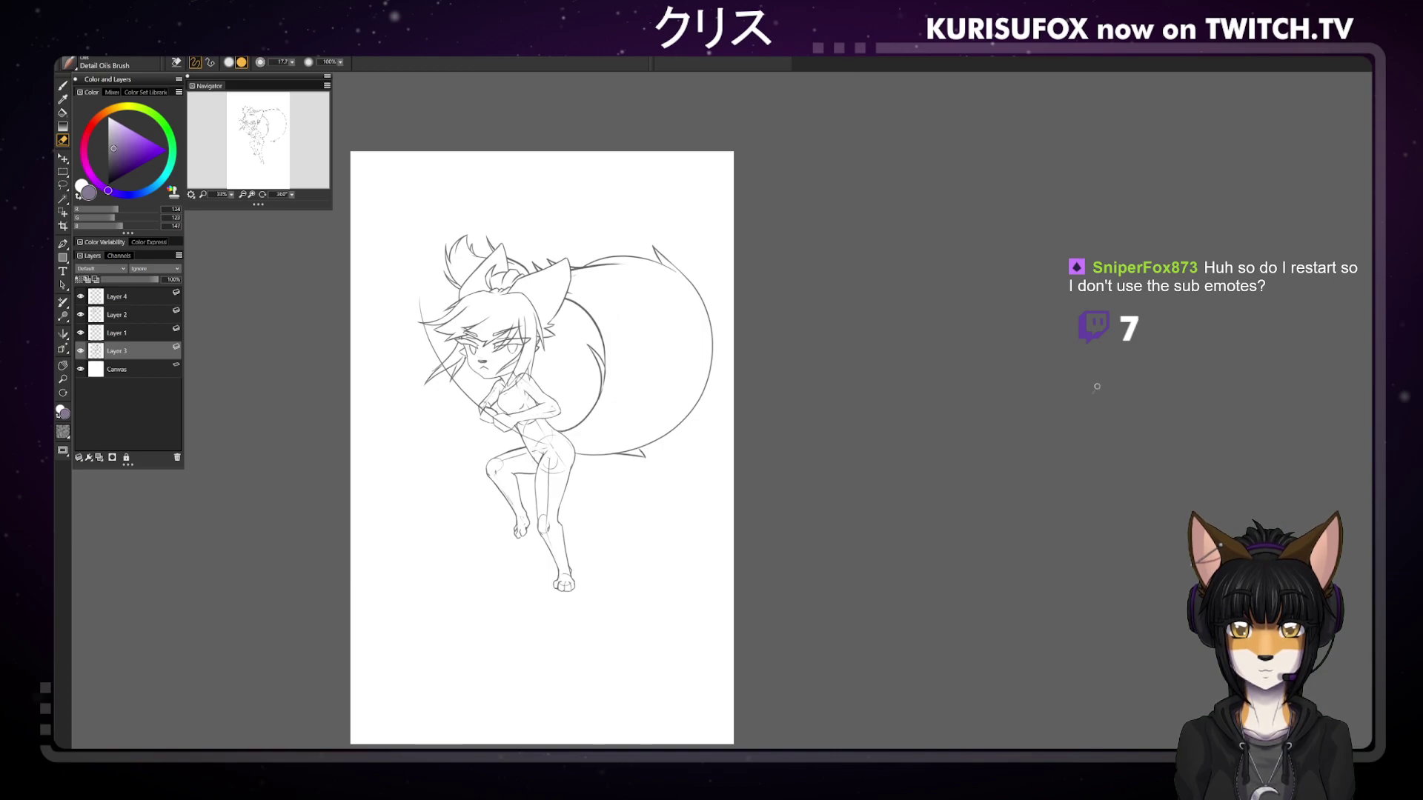
pyautogui.moveTo(544, 253); pyautogui.dragTo(569, 271)
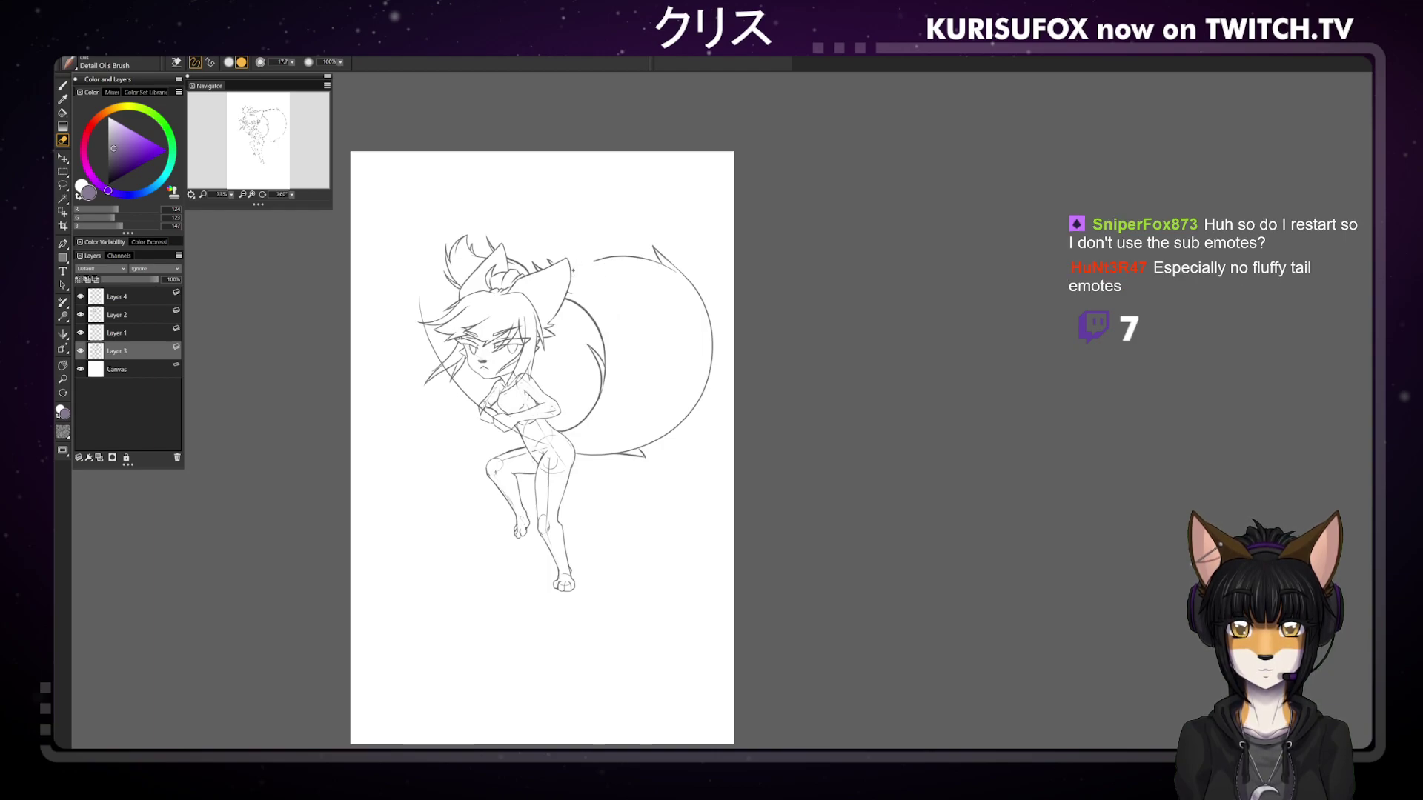
pyautogui.press('b')
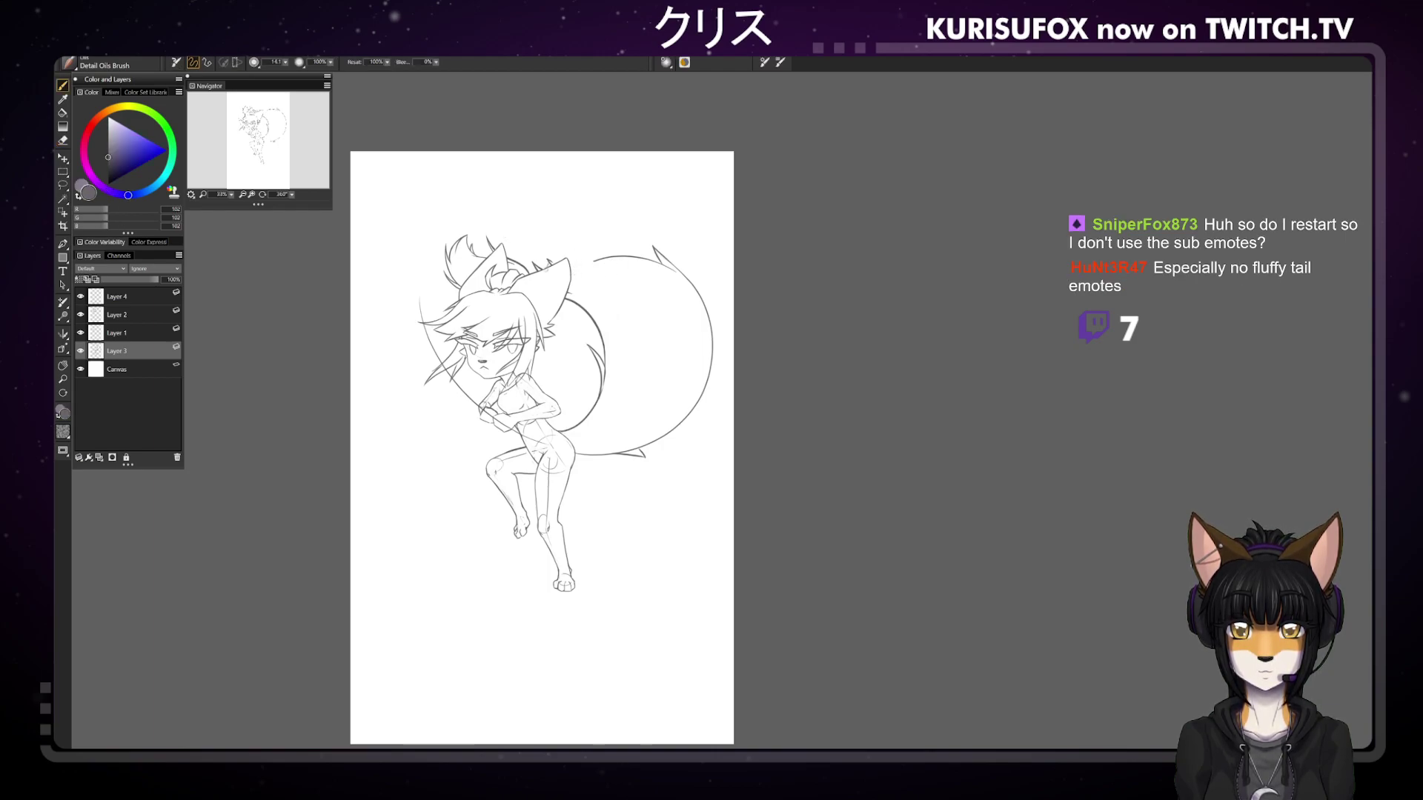
pyautogui.moveTo(536, 266)
pyautogui.mouseDown()
pyautogui.moveTo(595, 274)
pyautogui.moveTo(583, 274)
pyautogui.mouseUp()
pyautogui.hotkey('ctrl', 'z')
pyautogui.hotkey('ctrl', 'z')
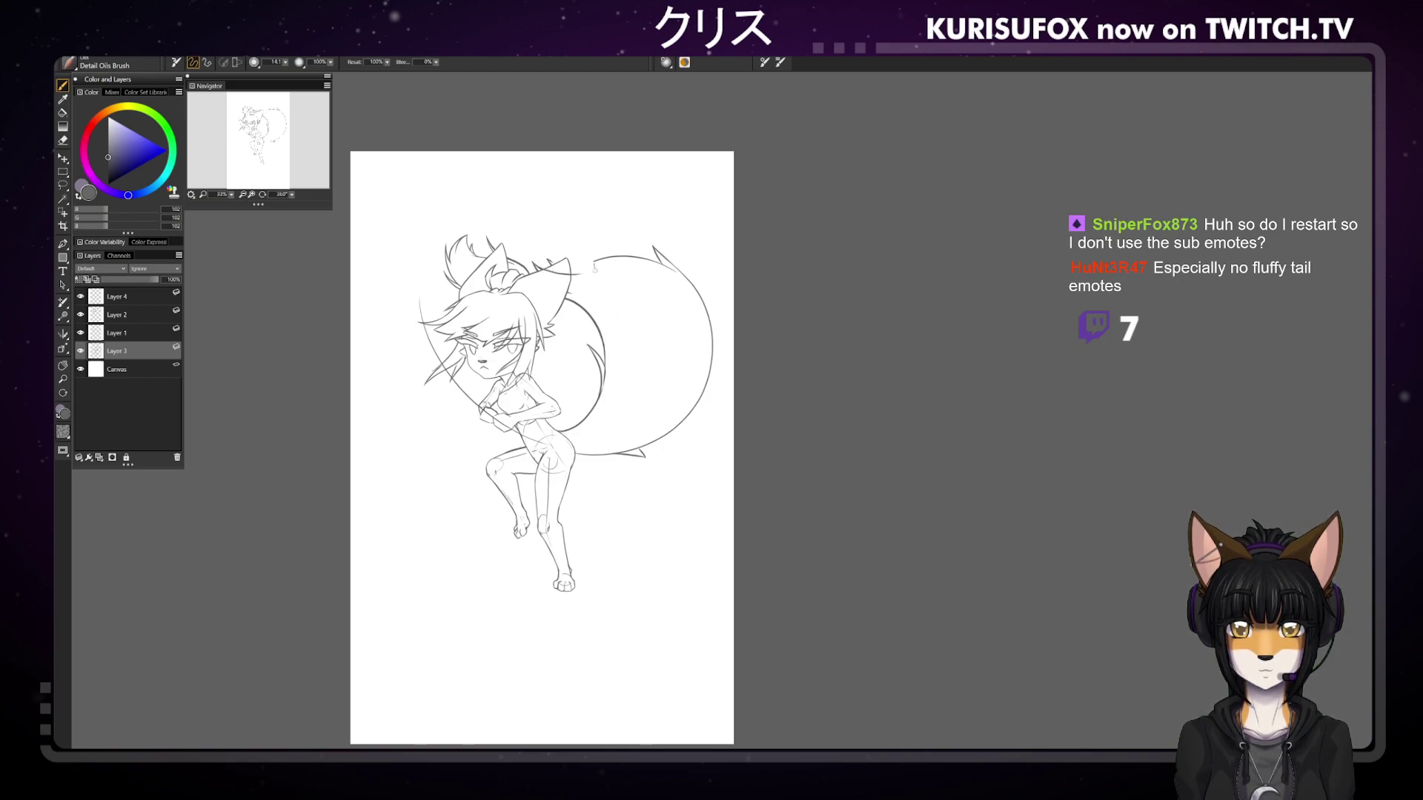
# Redraw the tail's outer contour from the ear to the top curve and clean up the lines around the ear
pyautogui.moveTo(291, 194); pyautogui.dragTo(231, 143)
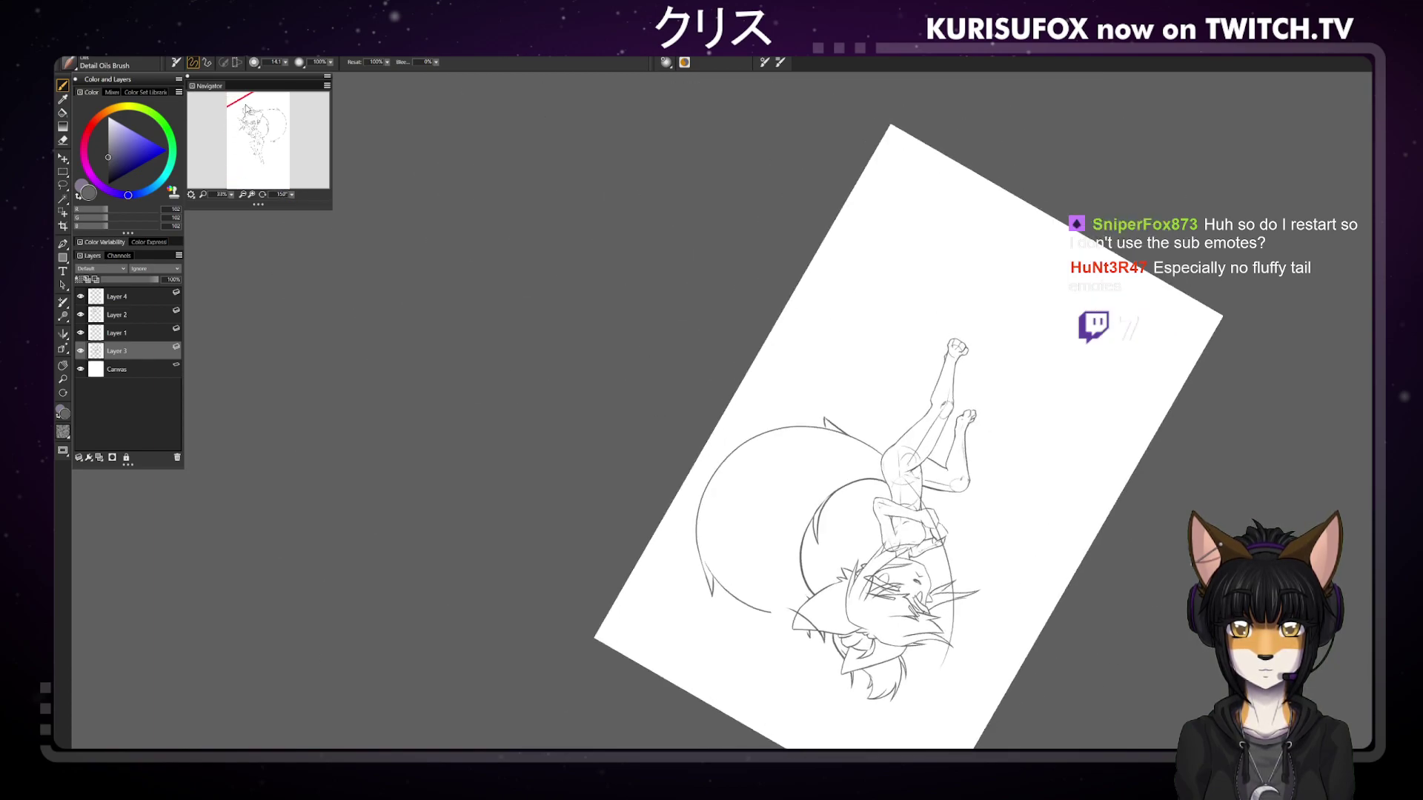
pyautogui.moveTo(291, 194); pyautogui.dragTo(327, 169)
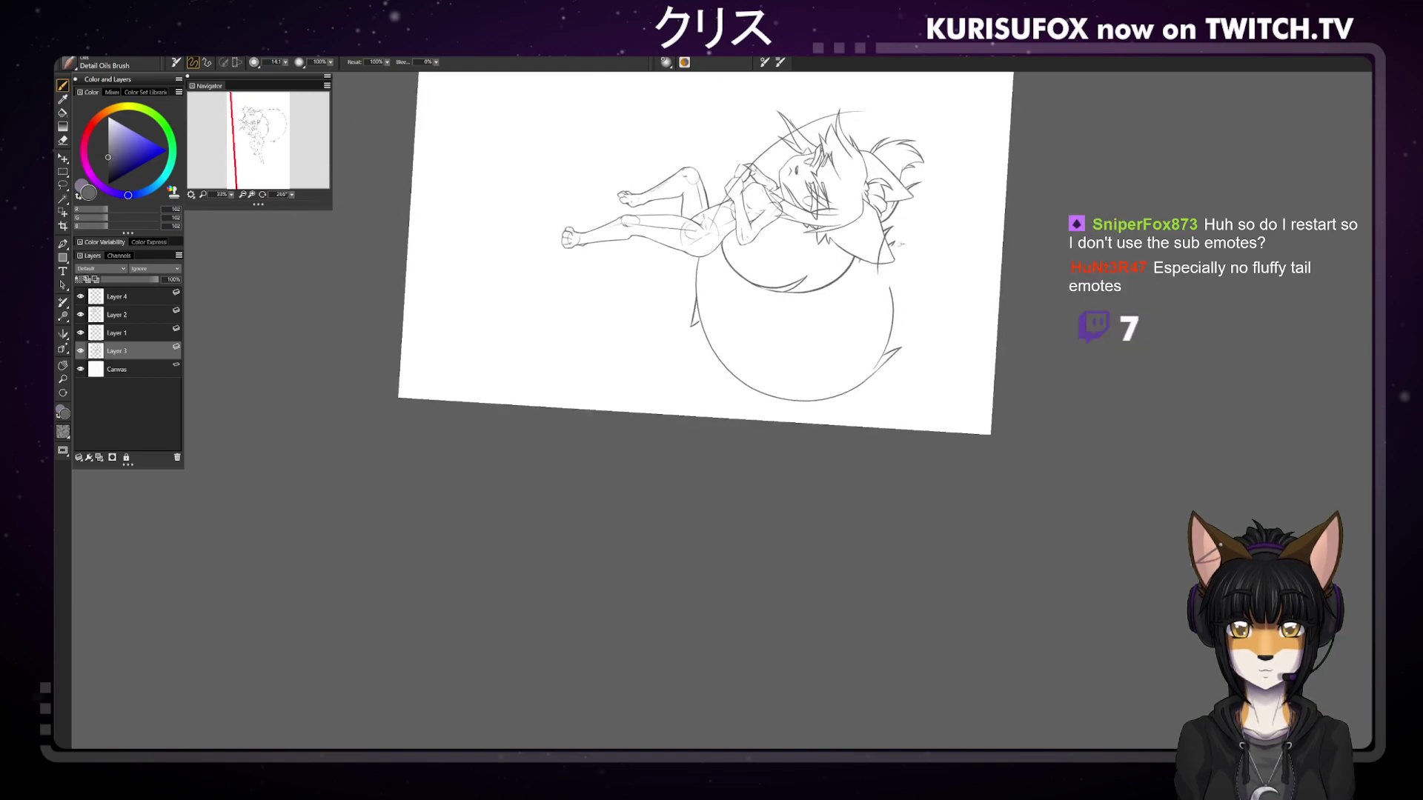
pyautogui.moveTo(892, 244); pyautogui.dragTo(896, 308)
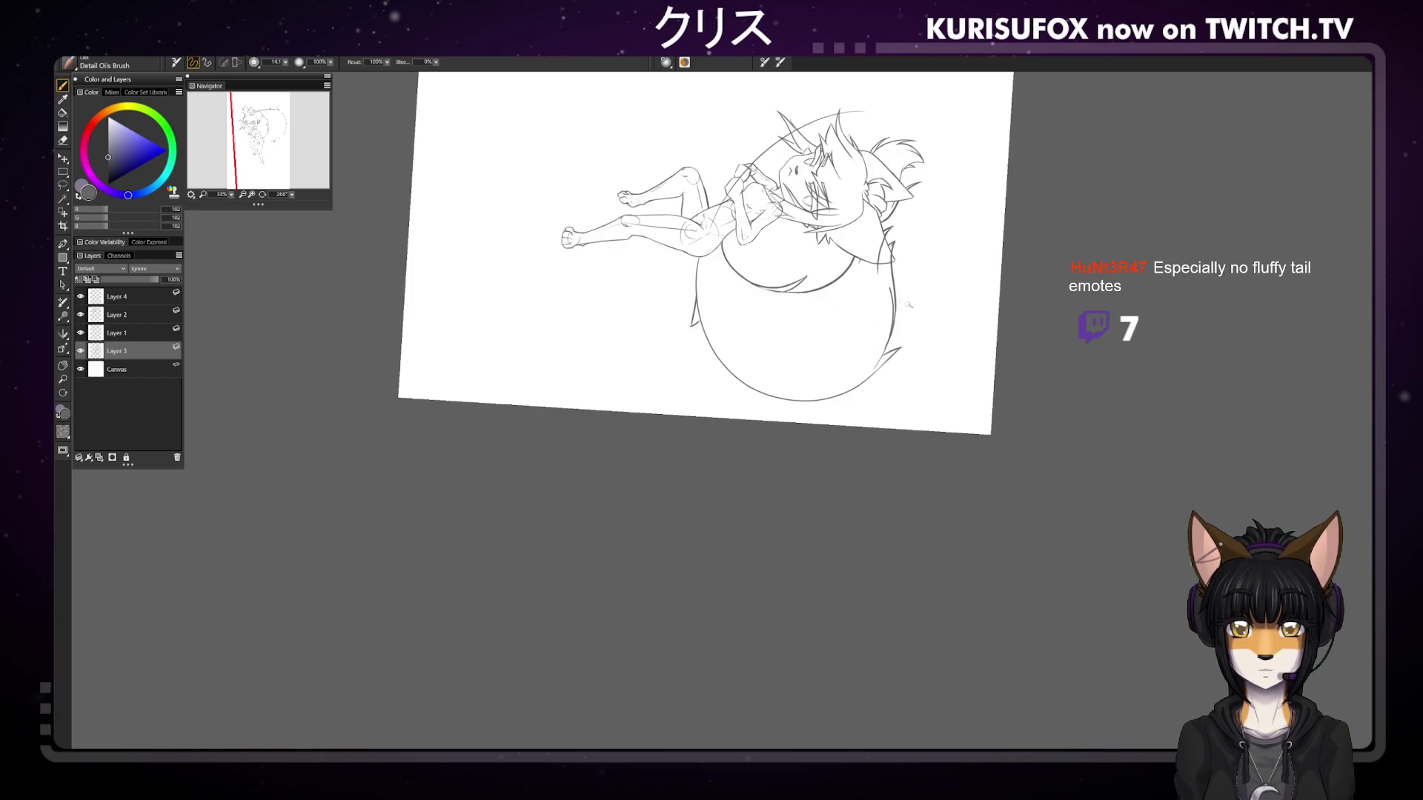
pyautogui.press('n')
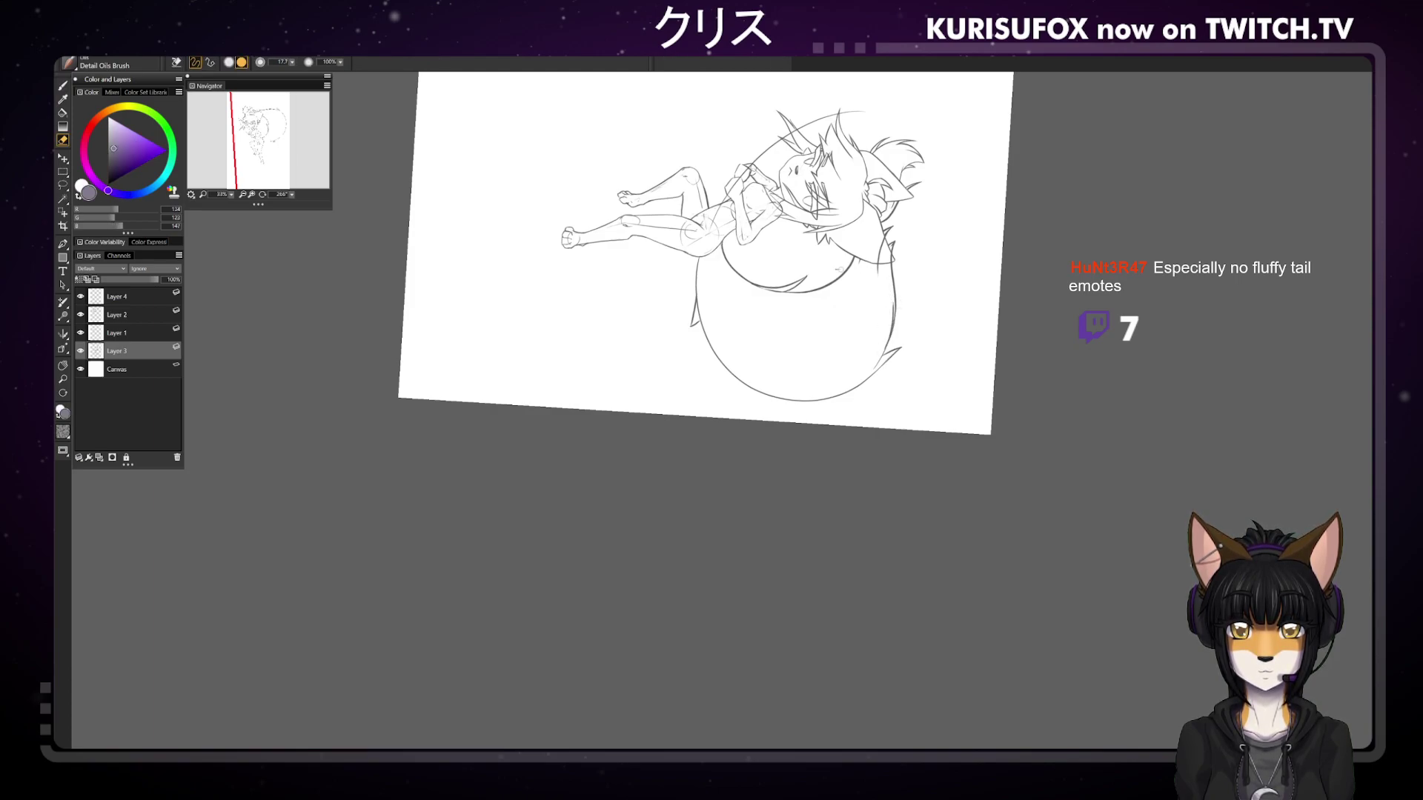
pyautogui.moveTo(281, 194); pyautogui.dragTo(259, 184)
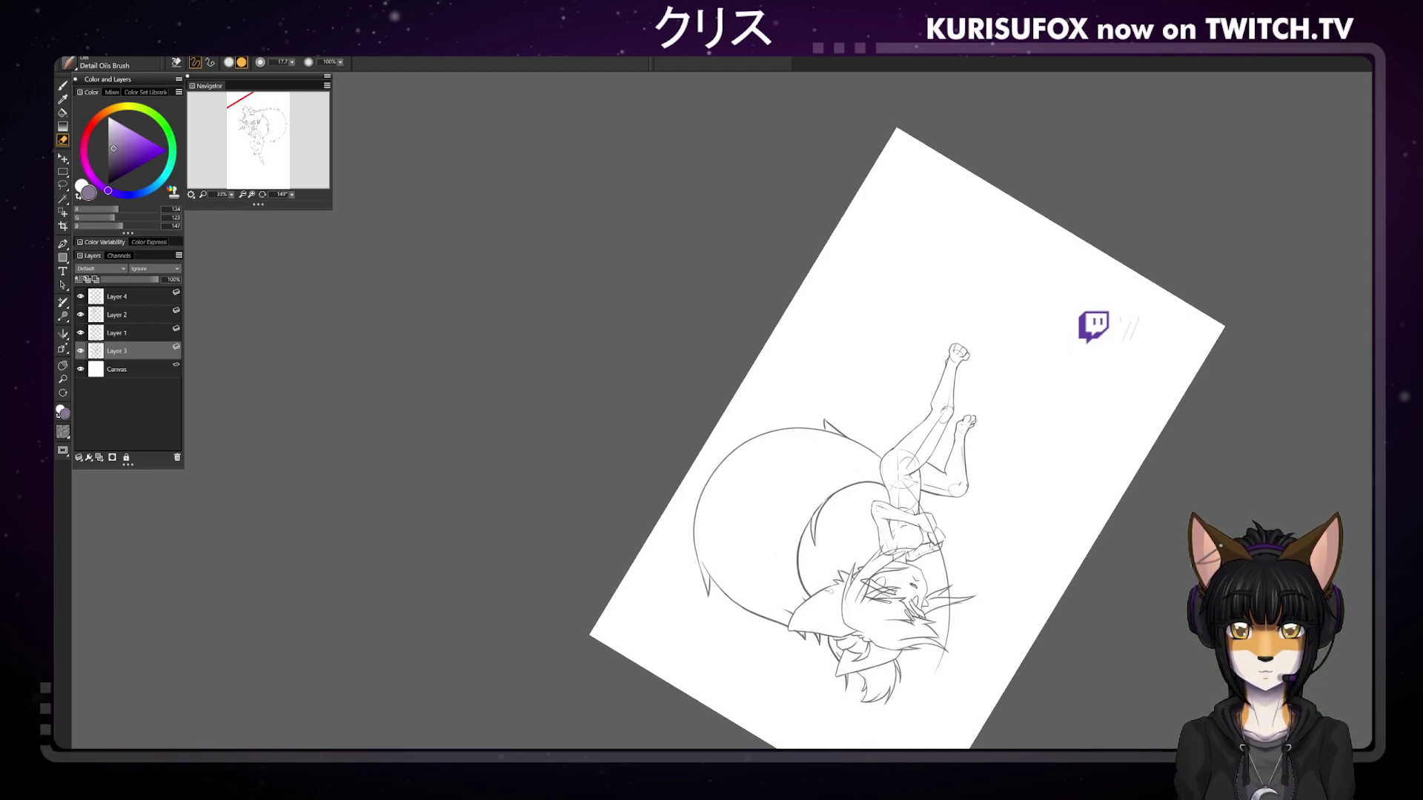
pyautogui.press('b')
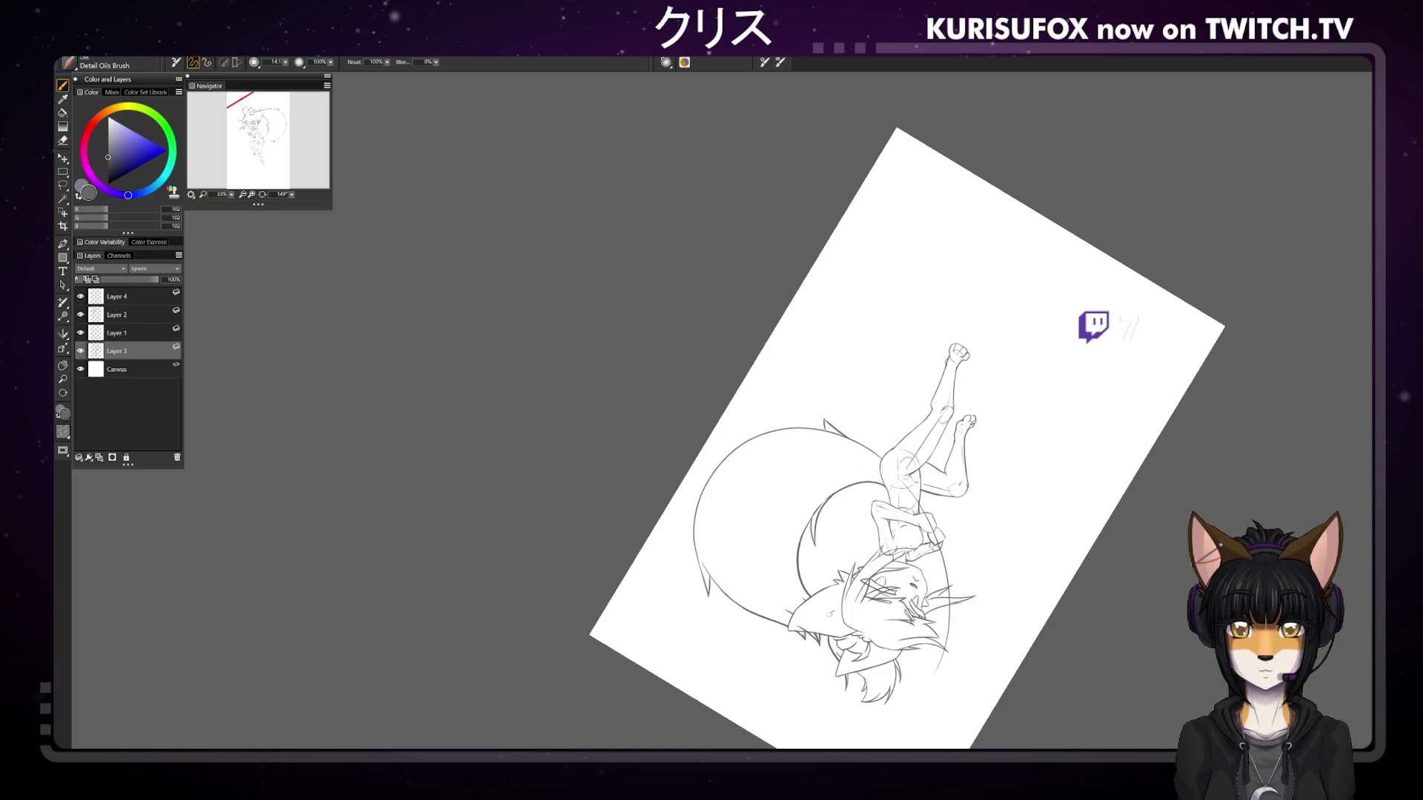
pyautogui.press('e')
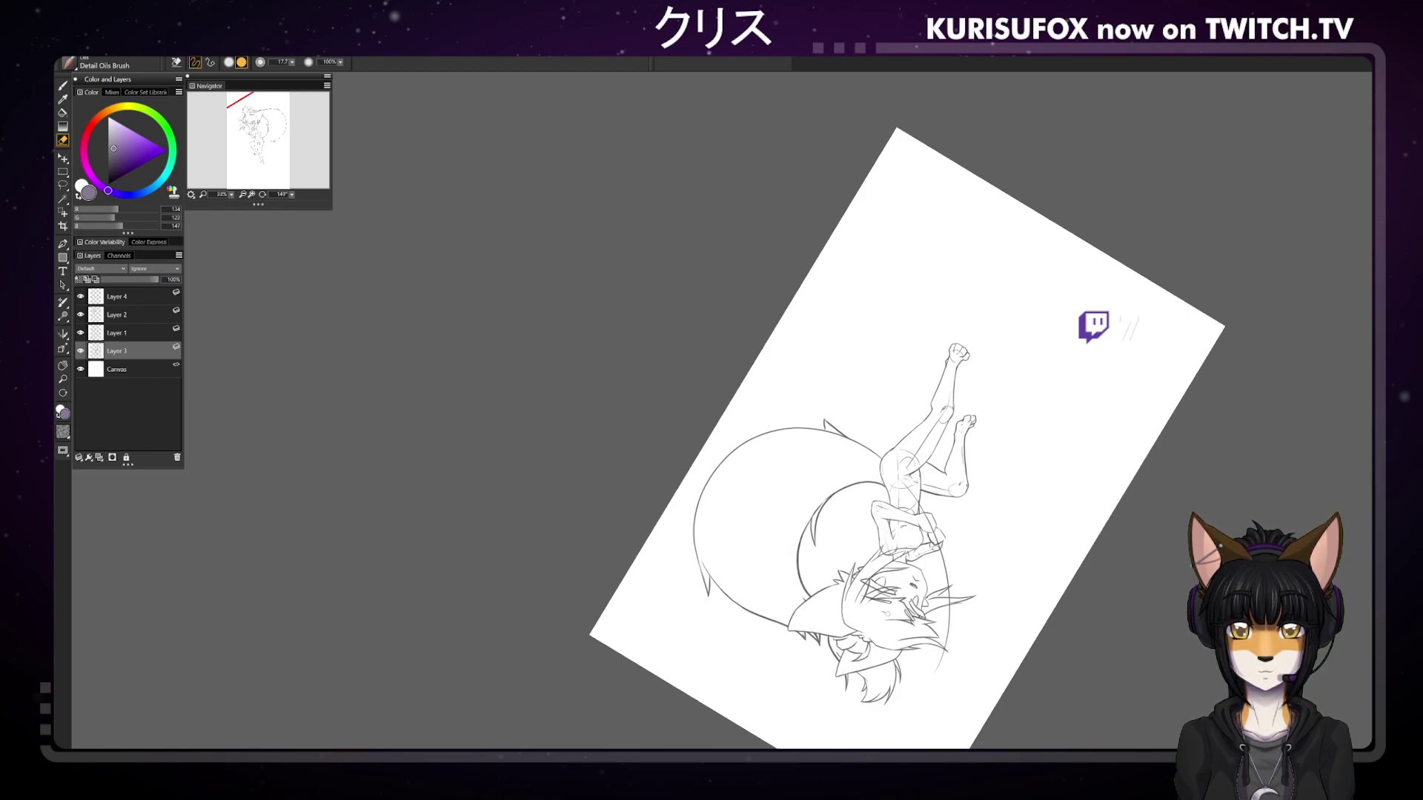
pyautogui.press('b')
# Add a pointed fur tuft to the tail's upper outer contour near the ear and erase the excess lines around it
pyautogui.moveTo(305, 206); pyautogui.dragTo(361, 188)
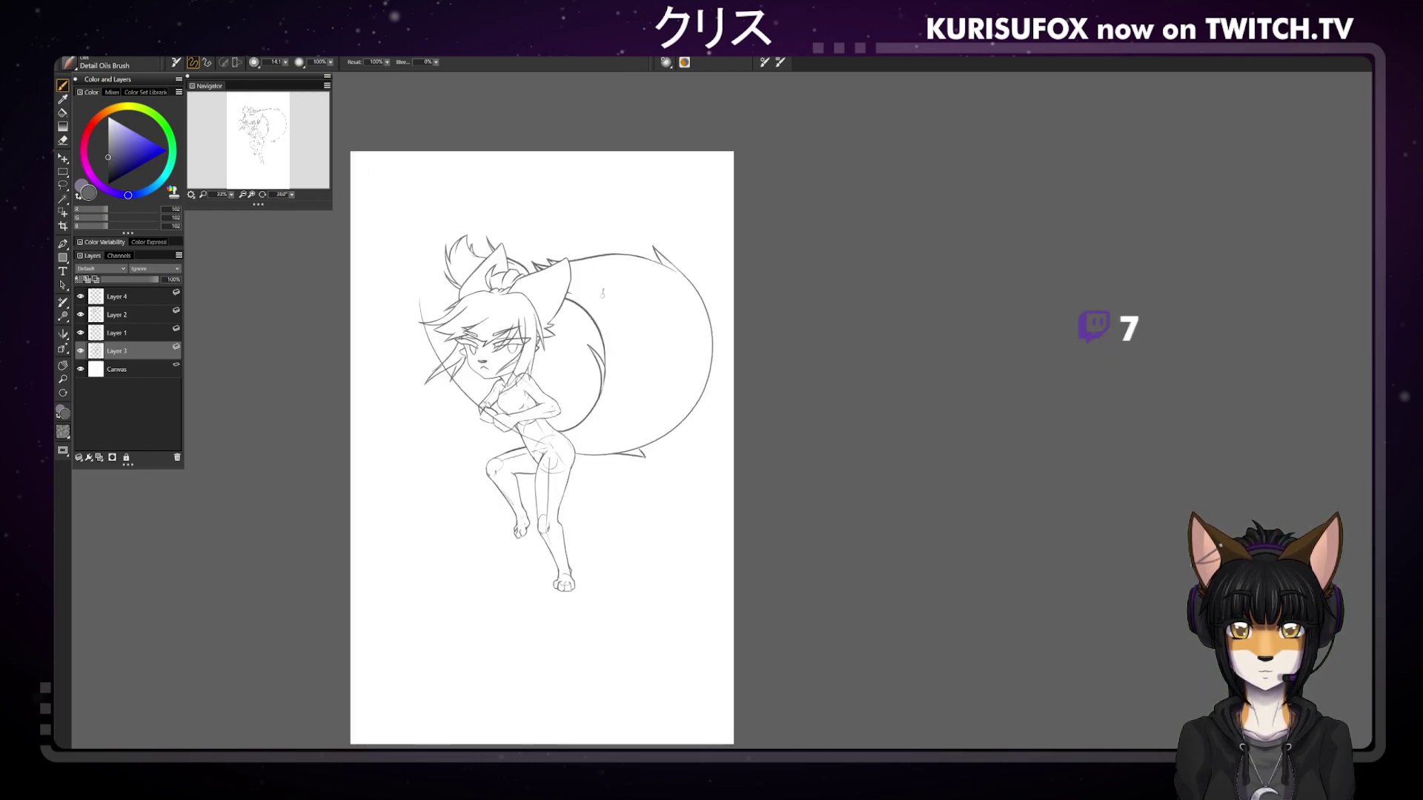
pyautogui.hotkey('ctrl', '-')
pyautogui.hotkey('ctrl', '-')
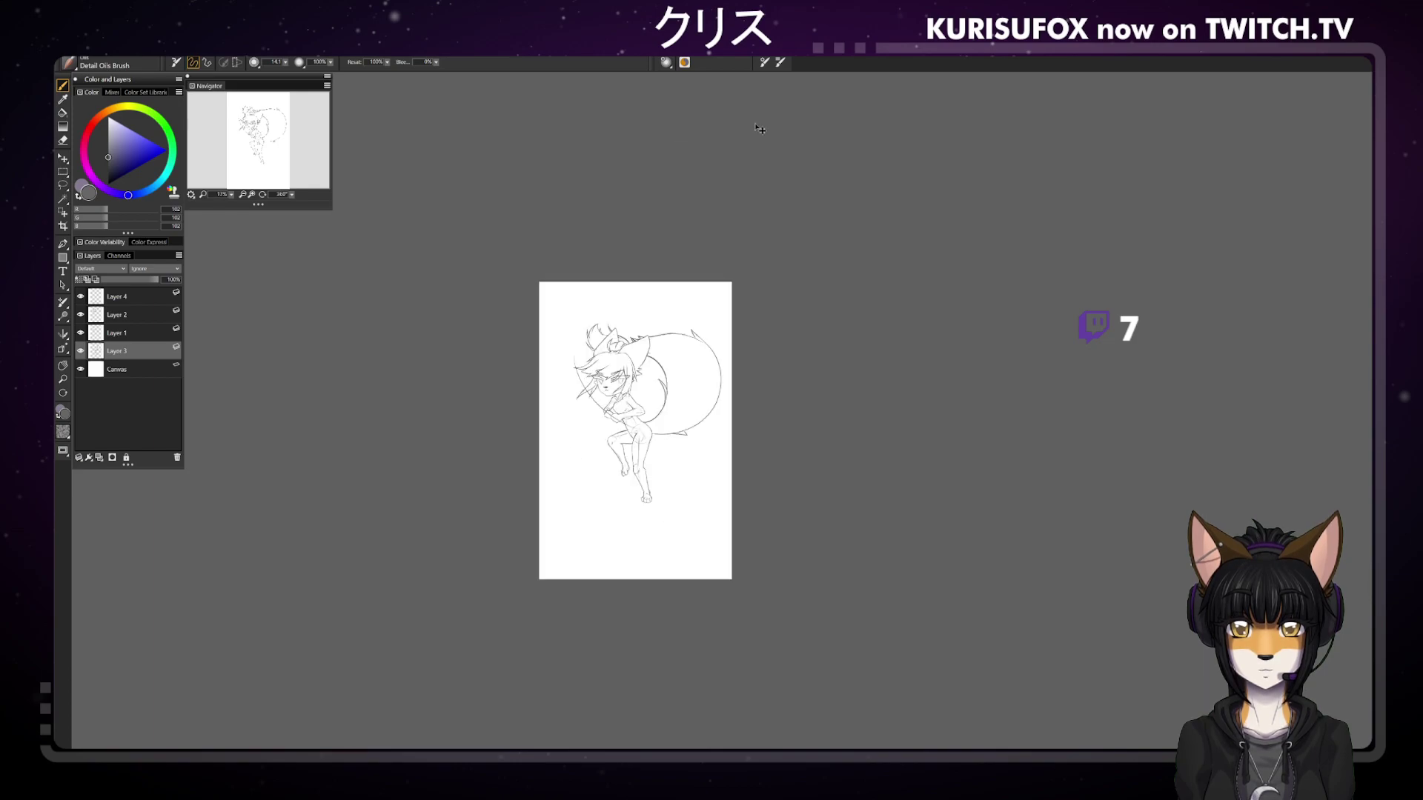
pyautogui.hotkey('ctrl', '+')
pyautogui.scroll(1, 759, 129)
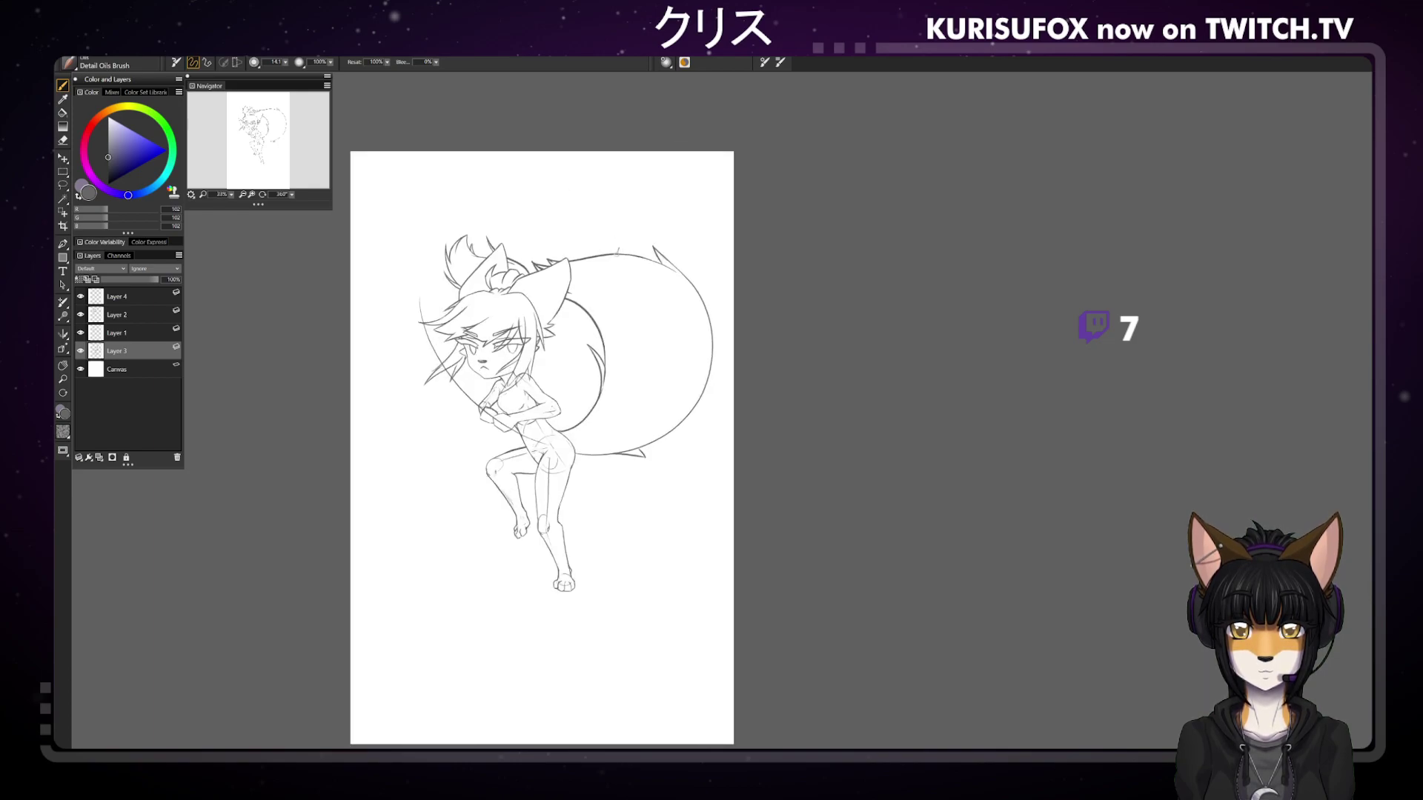
pyautogui.moveTo(581, 243)
pyautogui.mouseDown()
pyautogui.moveTo(630, 256)
pyautogui.moveTo(605, 256)
pyautogui.mouseUp()
pyautogui.hotkey('ctrl', 'z')
pyautogui.hotkey('ctrl', 'z')
pyautogui.press('e')
pyautogui.moveTo(608, 254); pyautogui.dragTo(598, 247)
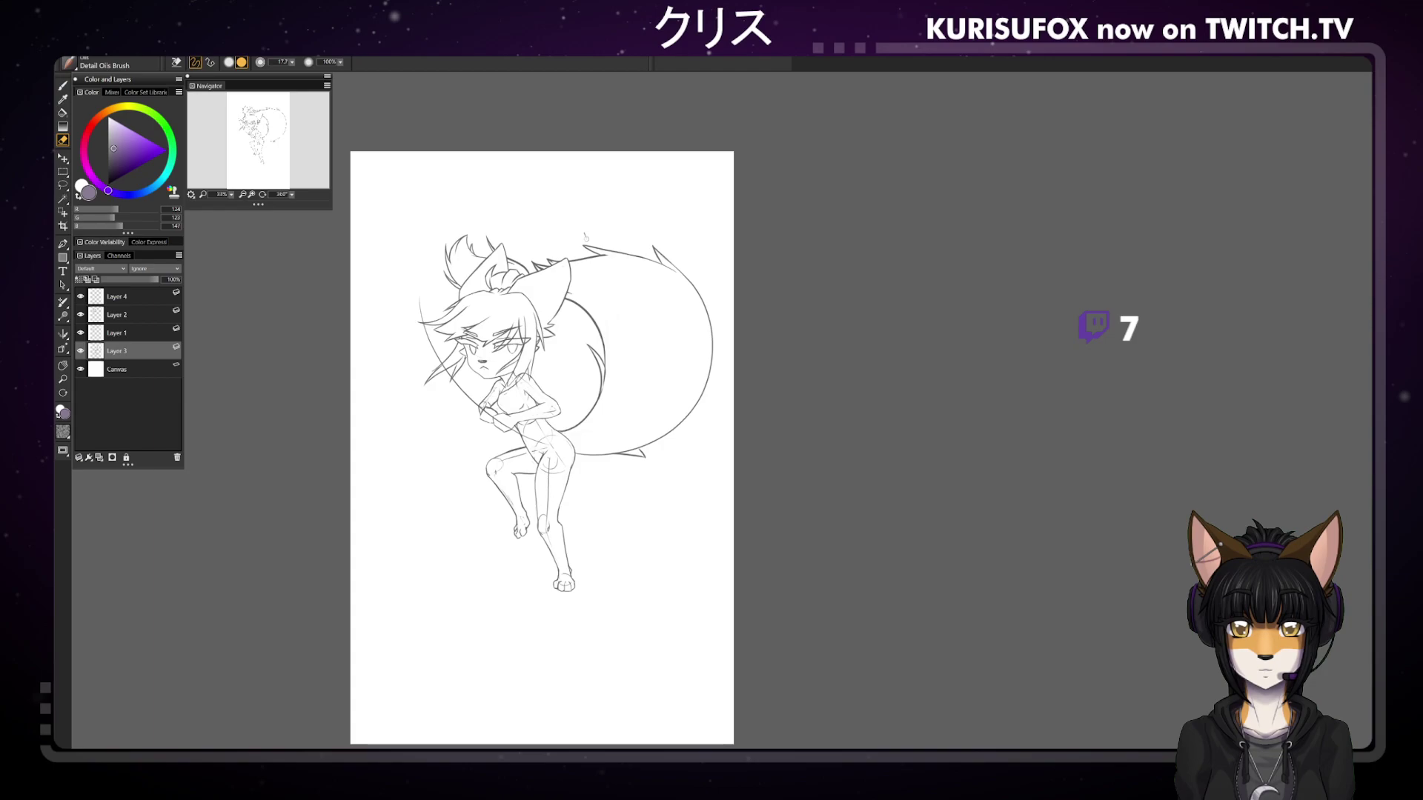
pyautogui.press('b')
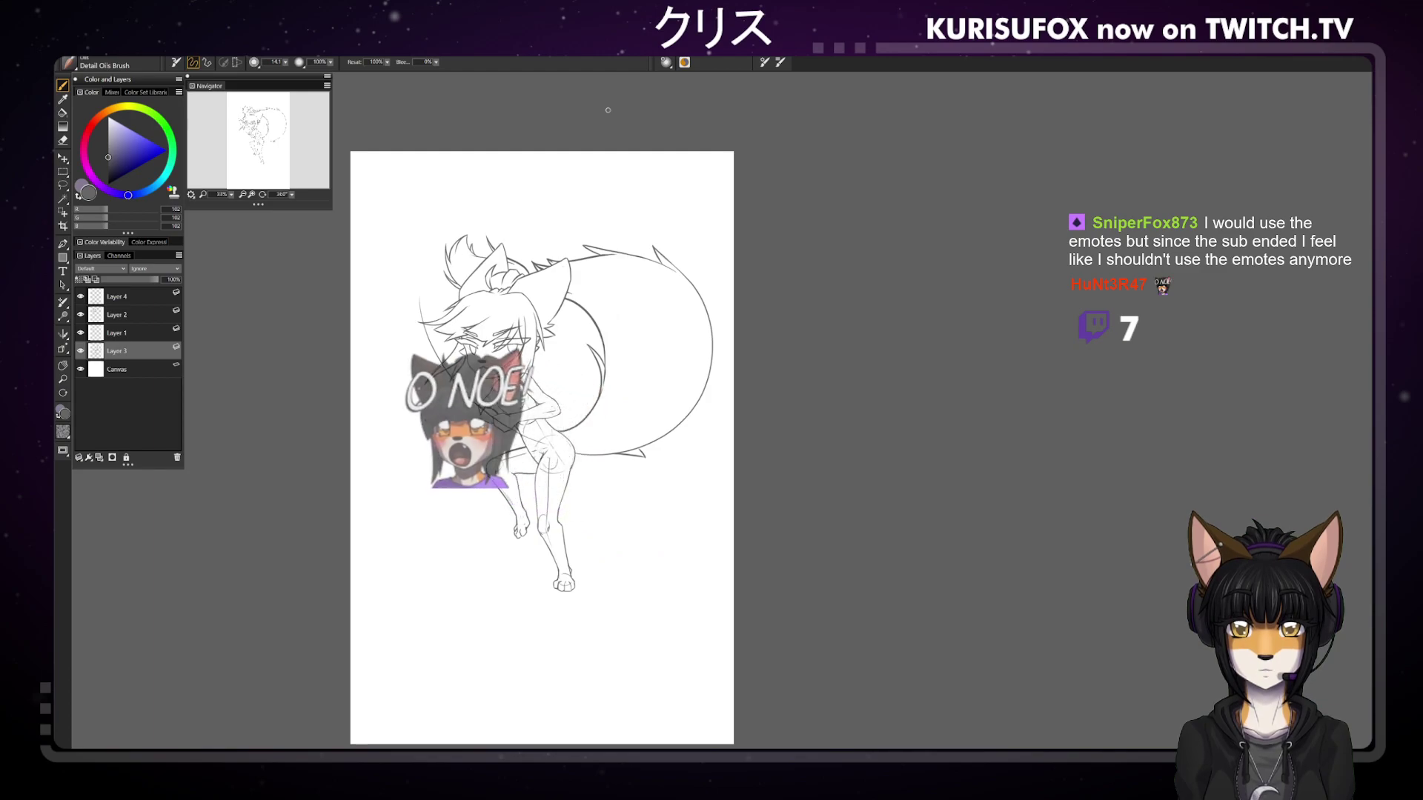
# Erase and redraw strokes of the pointed fur tuft on the tail's lower outer contour near the legs
pyautogui.moveTo(279, 197); pyautogui.dragTo(229, 130)
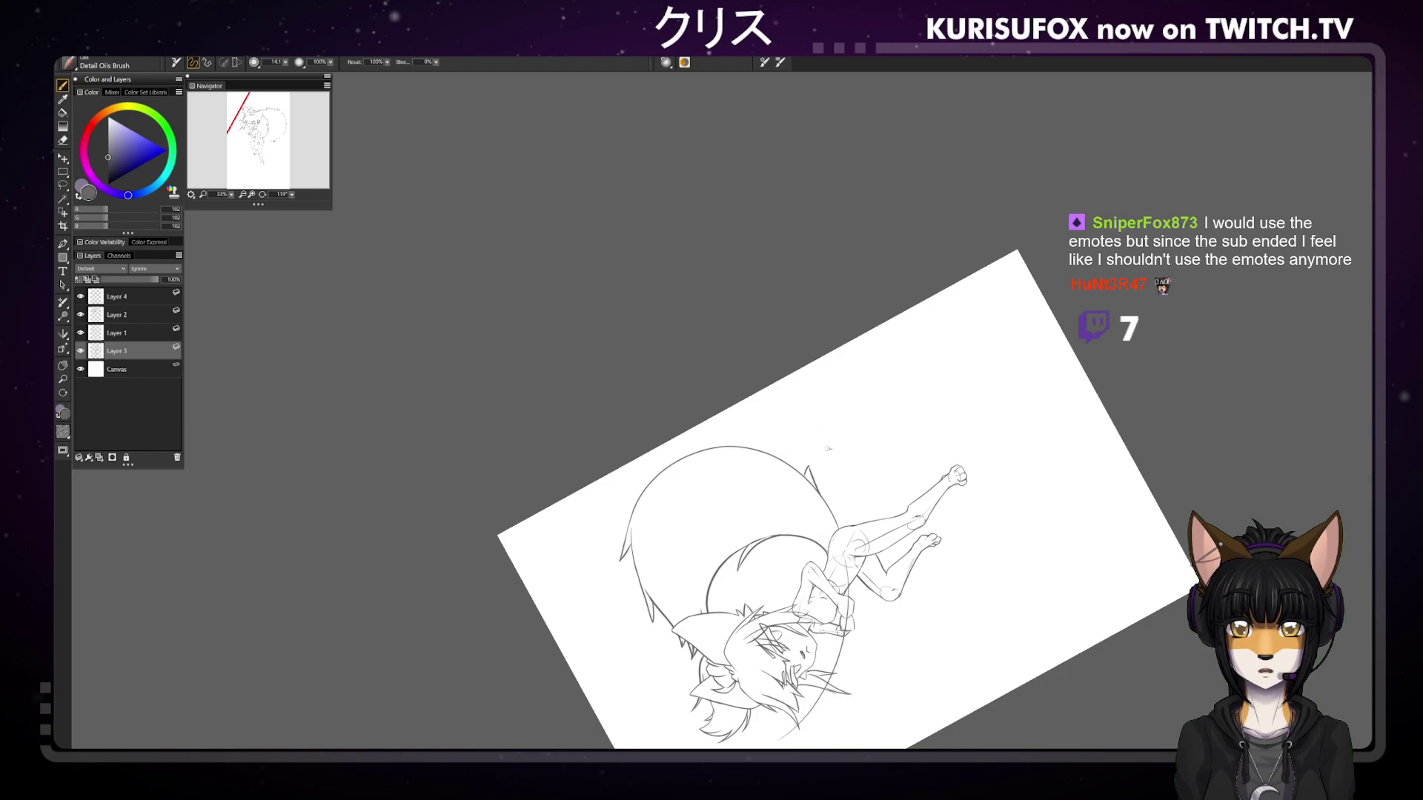
pyautogui.press('n')
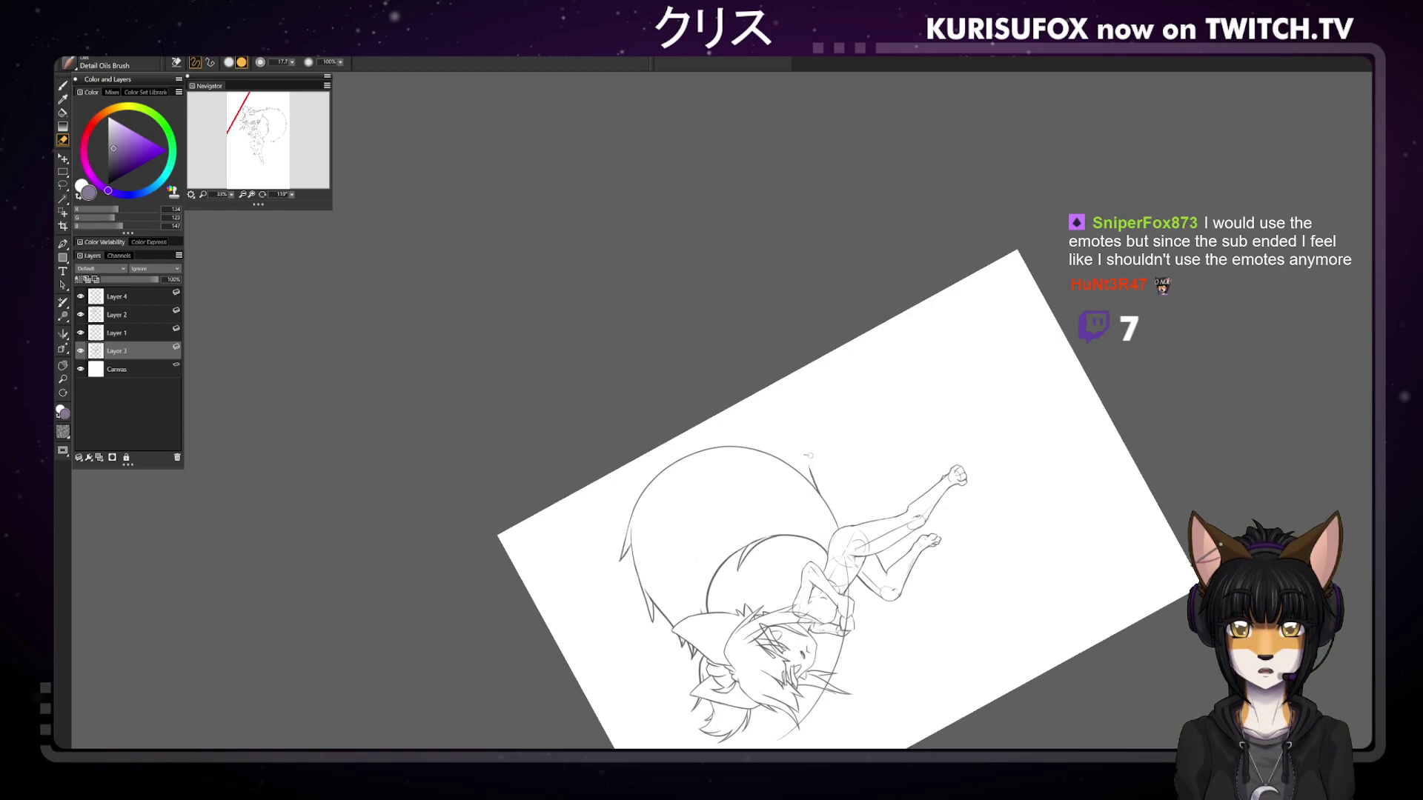
pyautogui.press('b')
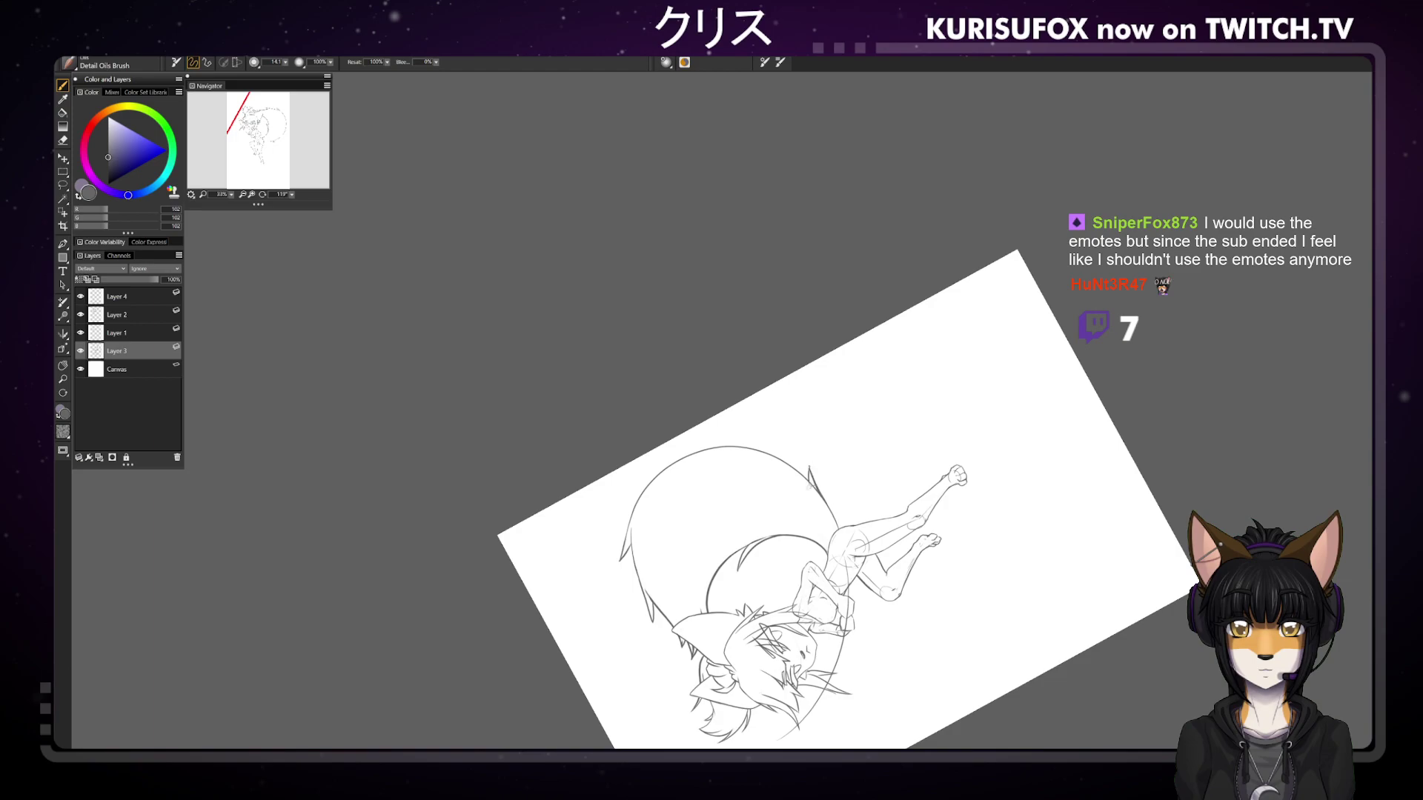
pyautogui.moveTo(810, 465); pyautogui.dragTo(815, 483)
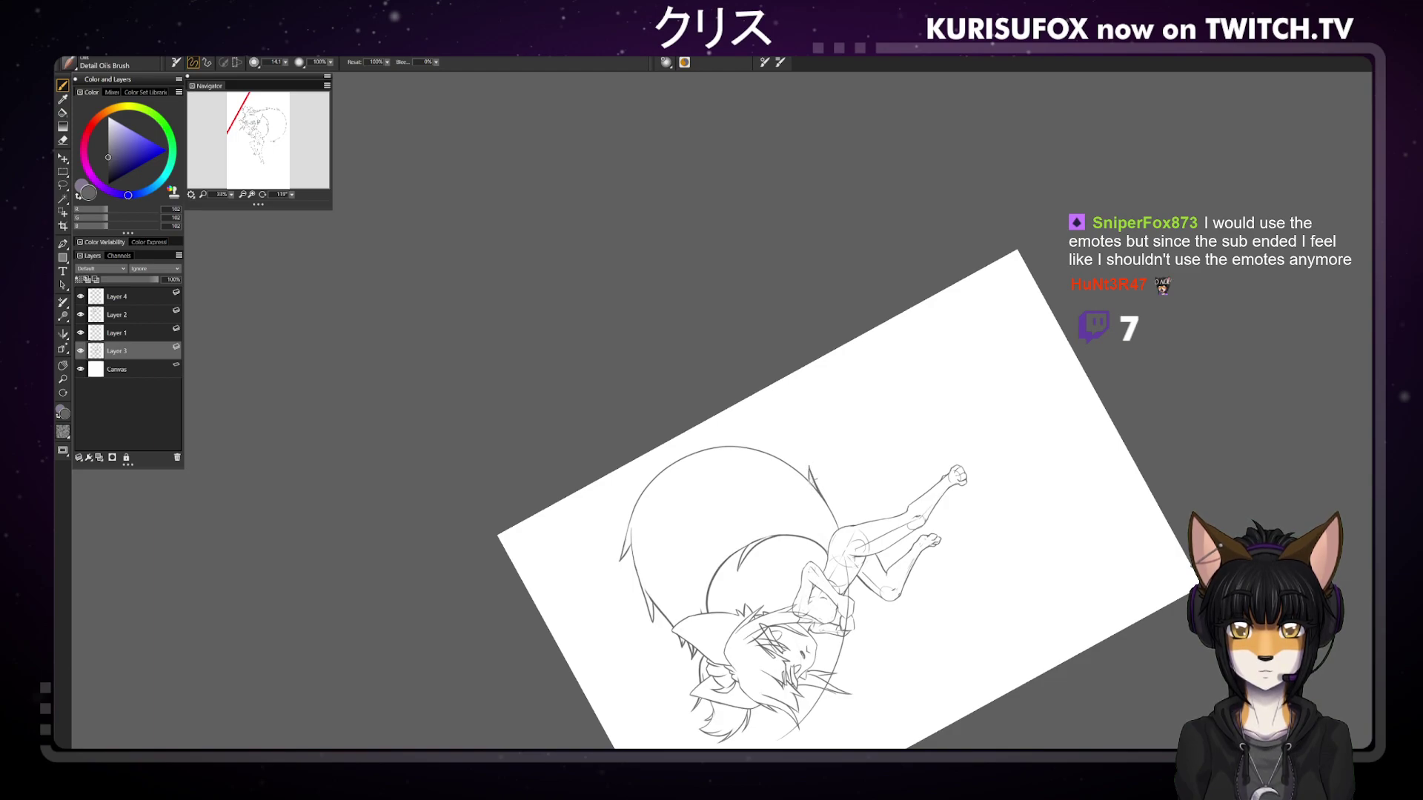
pyautogui.press('n')
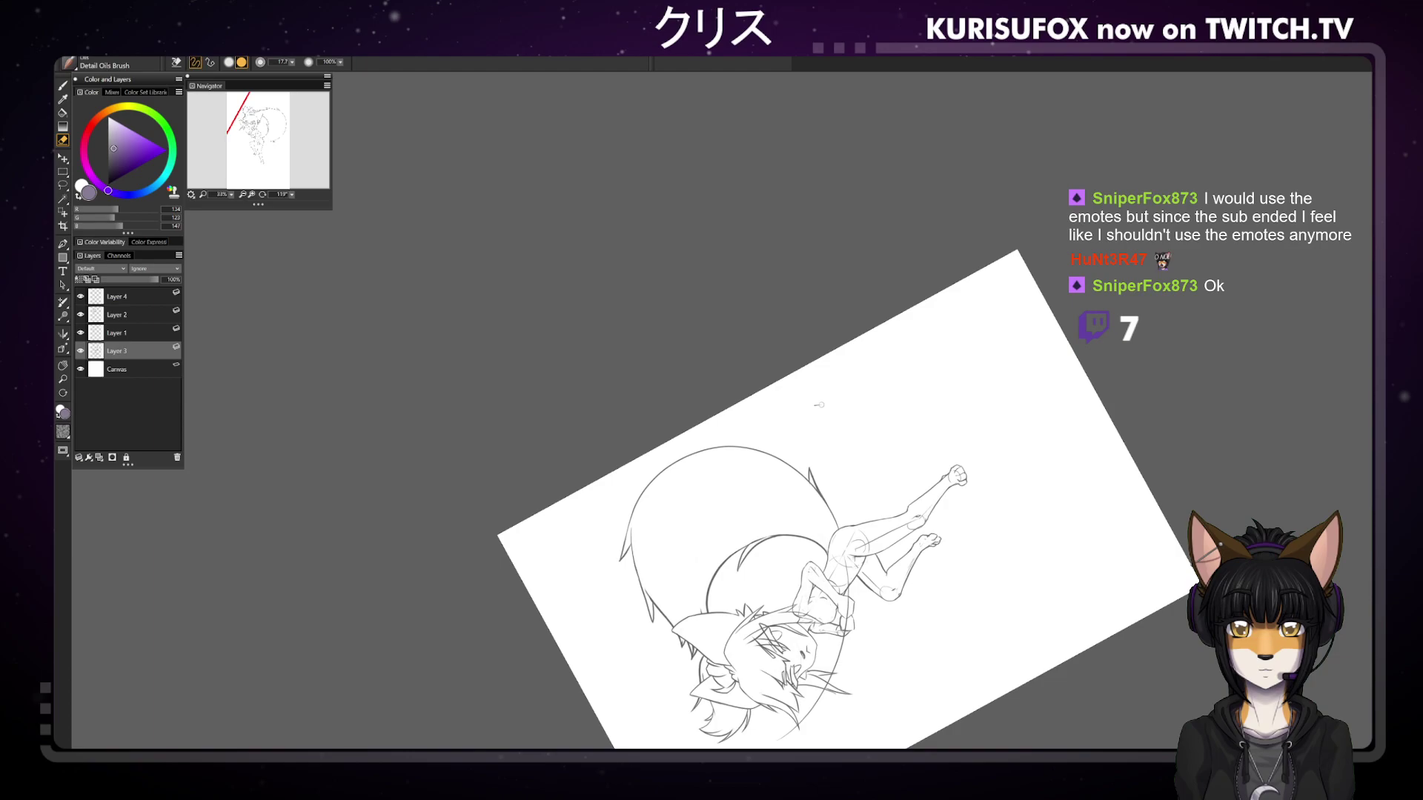
pyautogui.click(293, 195)
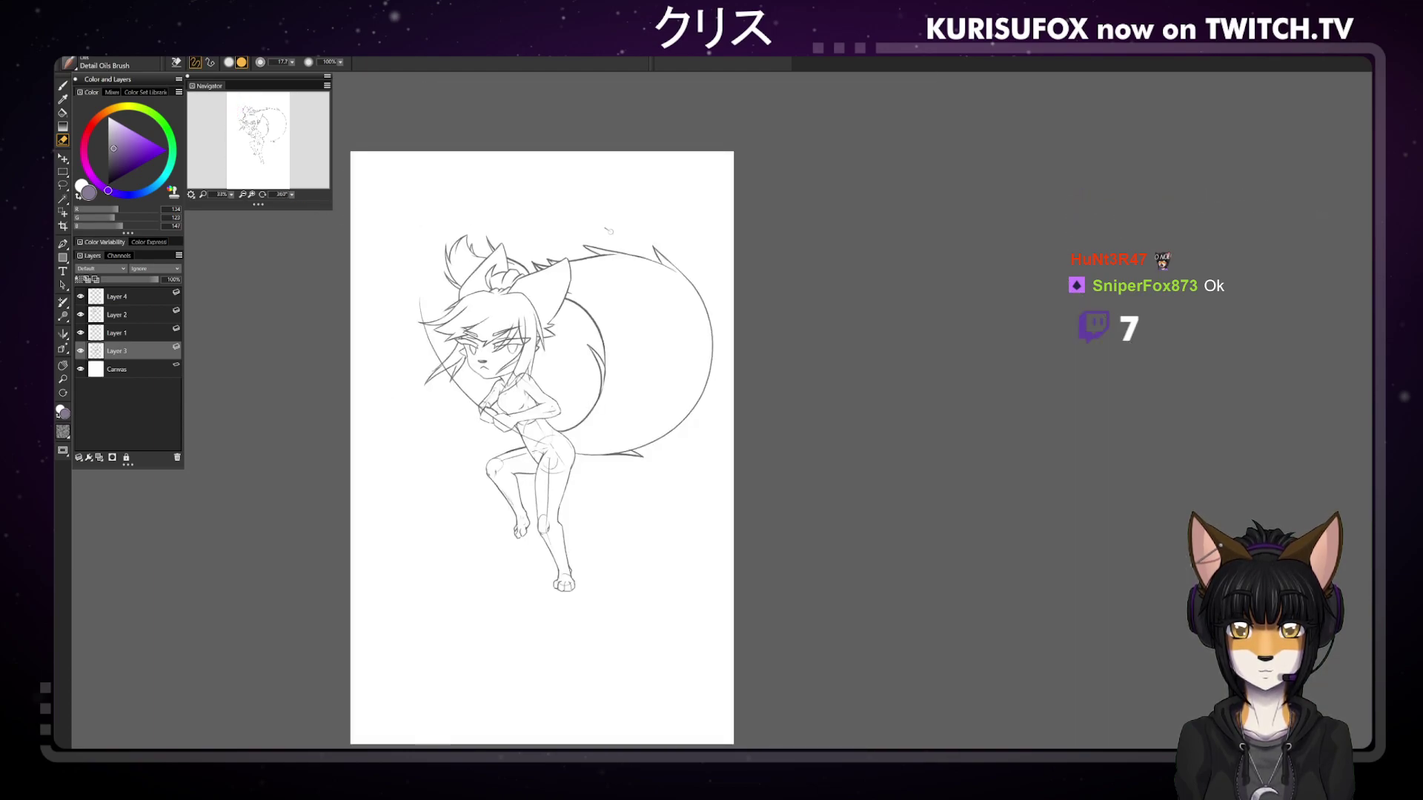
pyautogui.press('b')
pyautogui.moveTo(292, 194); pyautogui.dragTo(215, 163)
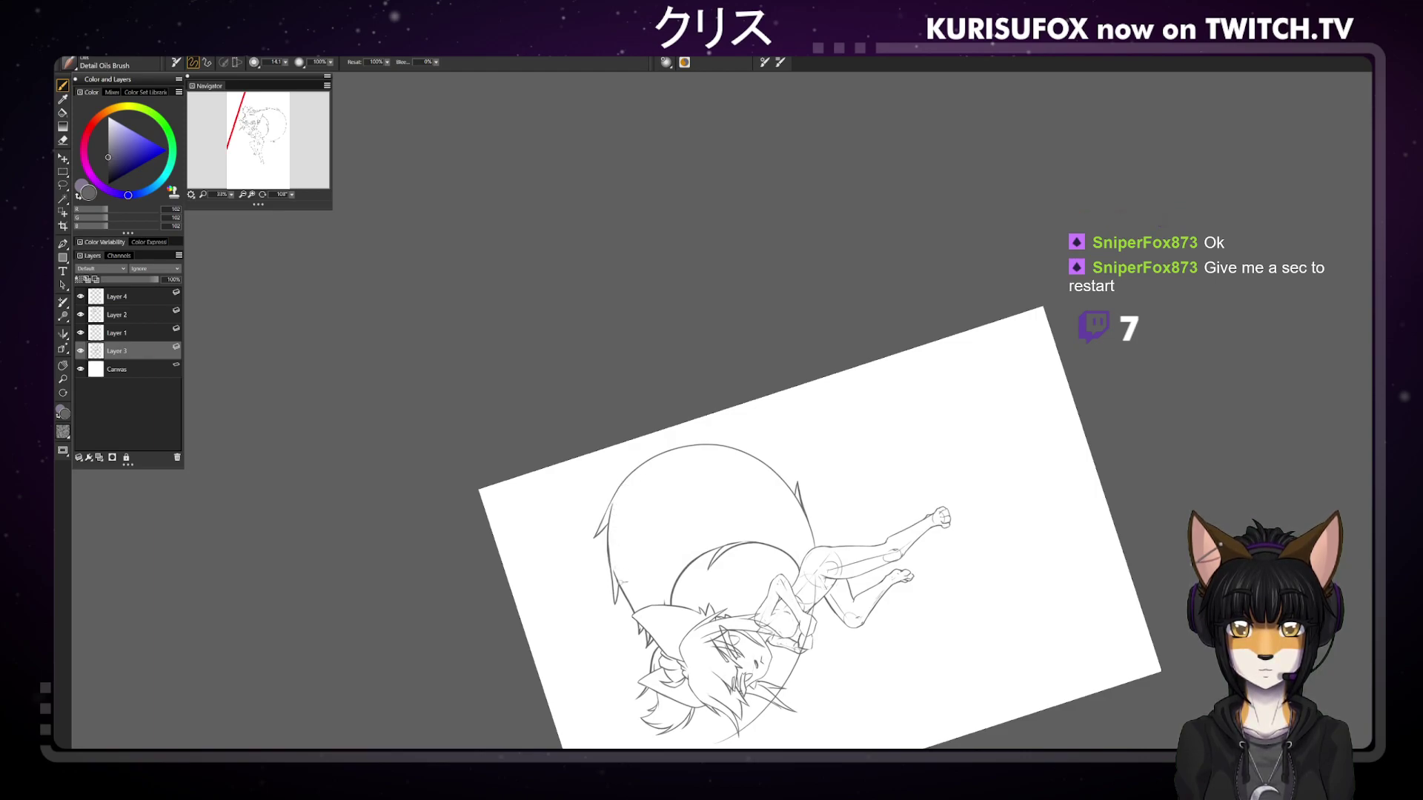
pyautogui.press('n')
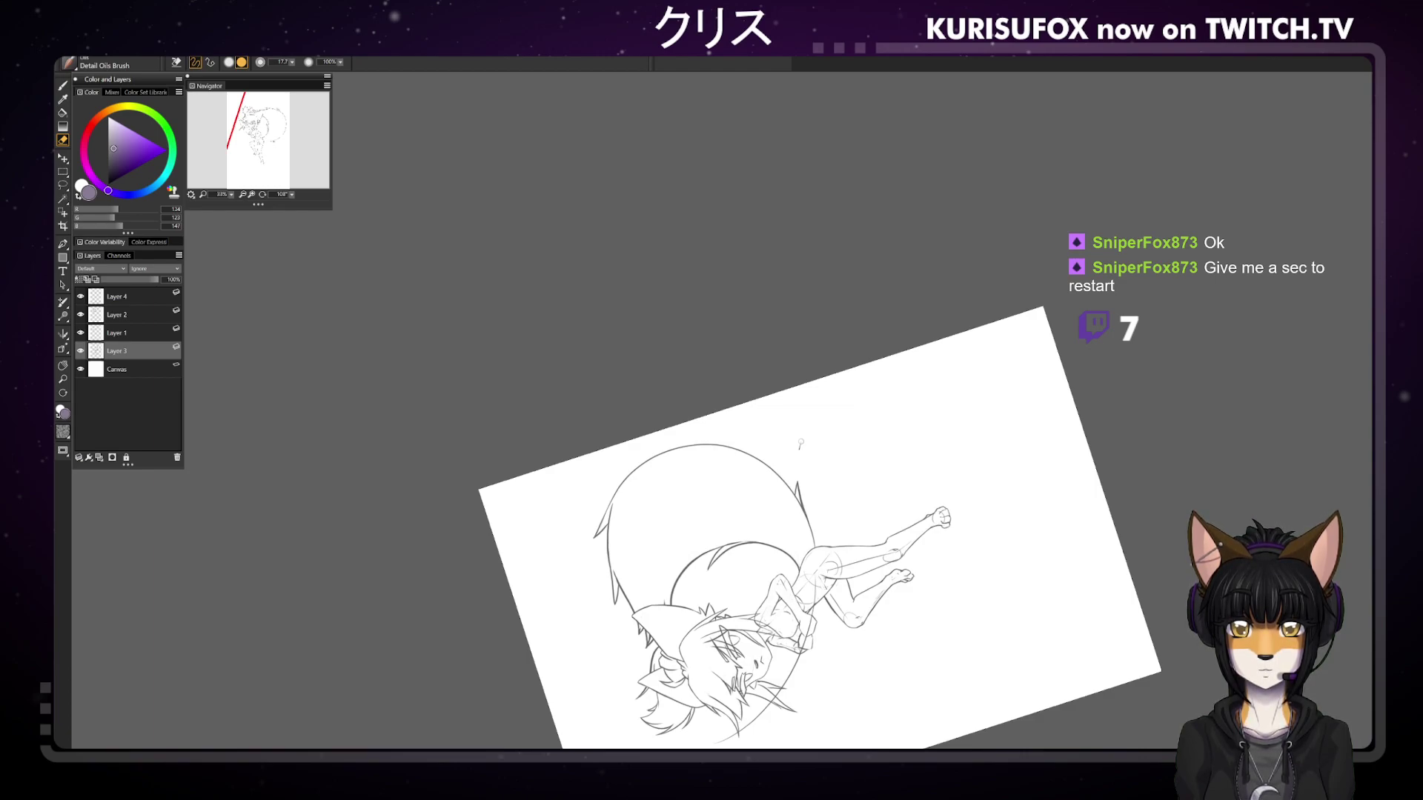
pyautogui.press('b')
pyautogui.click(292, 194)
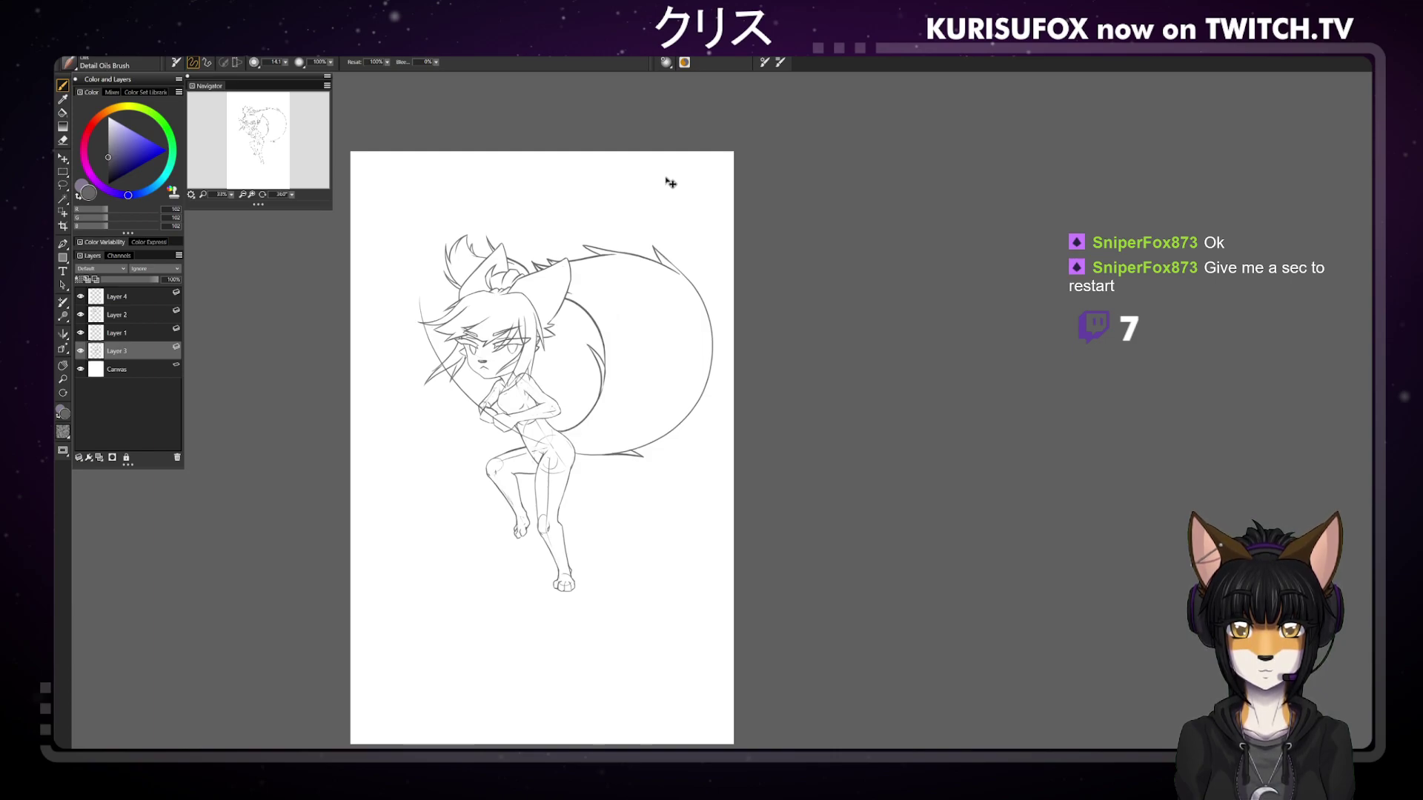
# Examine the figure and tail in enlarged and rotated views of the sketch
pyautogui.click(118, 314)
pyautogui.moveTo(292, 195); pyautogui.dragTo(269, 185)
pyautogui.hotkey('ctrl', '+')
pyautogui.click(63, 366)
pyautogui.moveTo(486, 194); pyautogui.dragTo(338, 546)
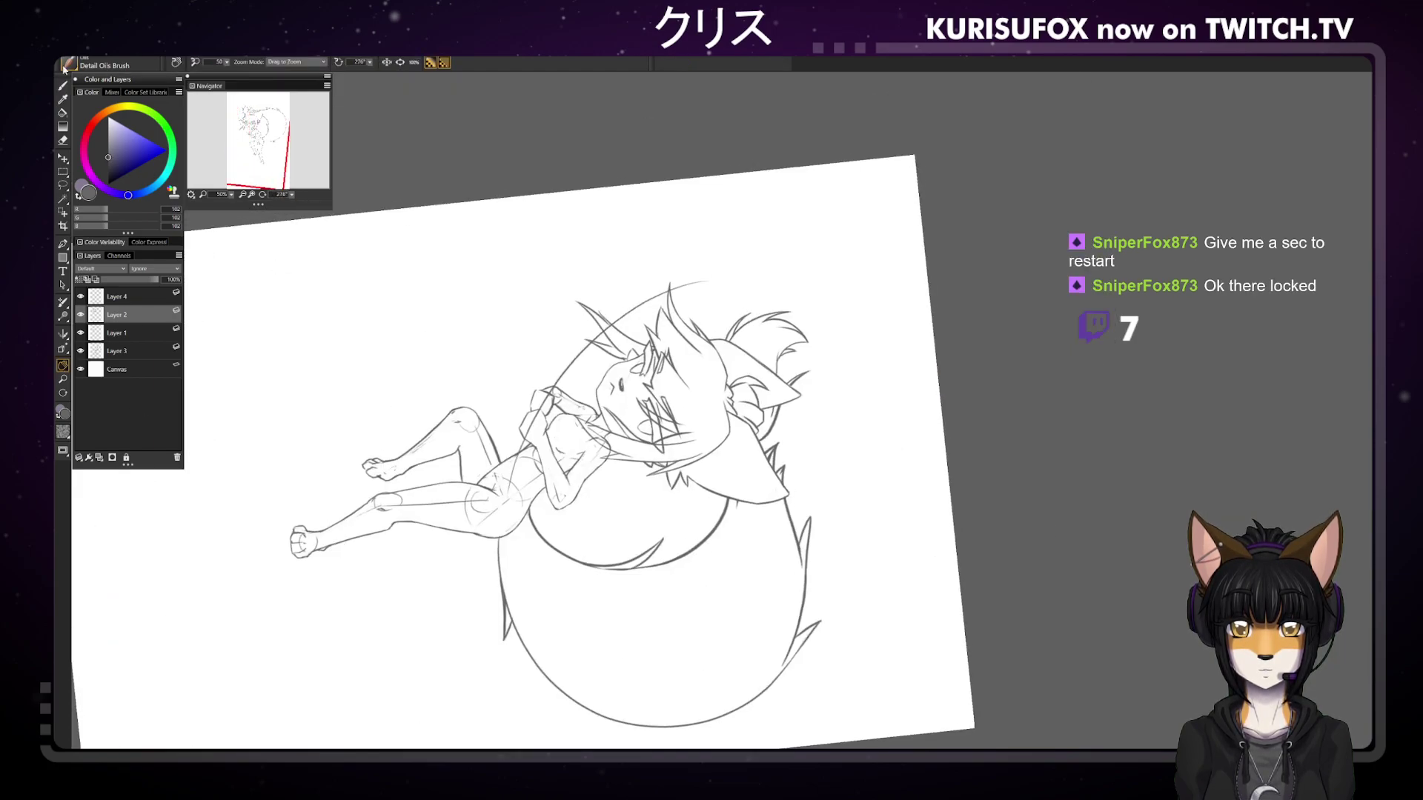
pyautogui.click(63, 85)
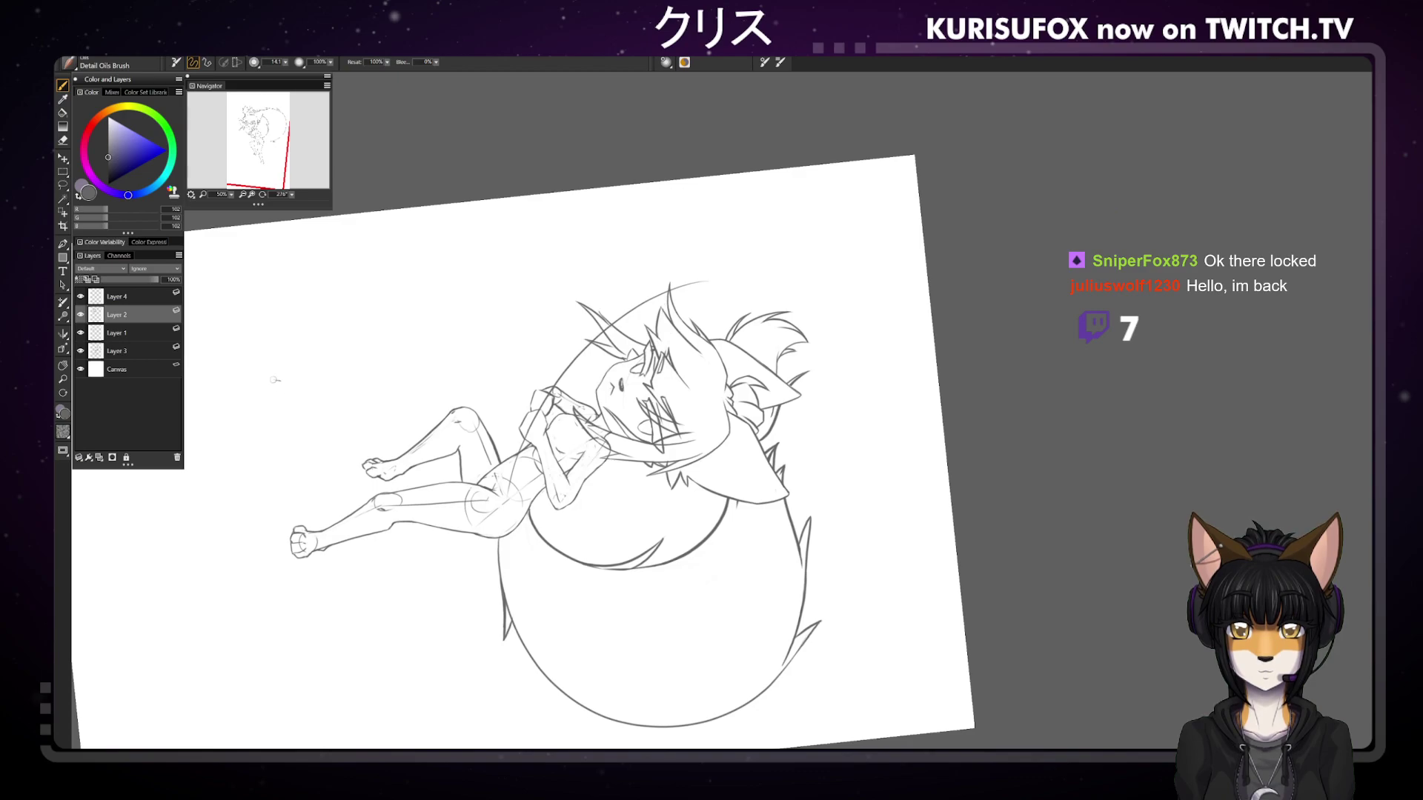
pyautogui.moveTo(292, 195); pyautogui.dragTo(530, 186)
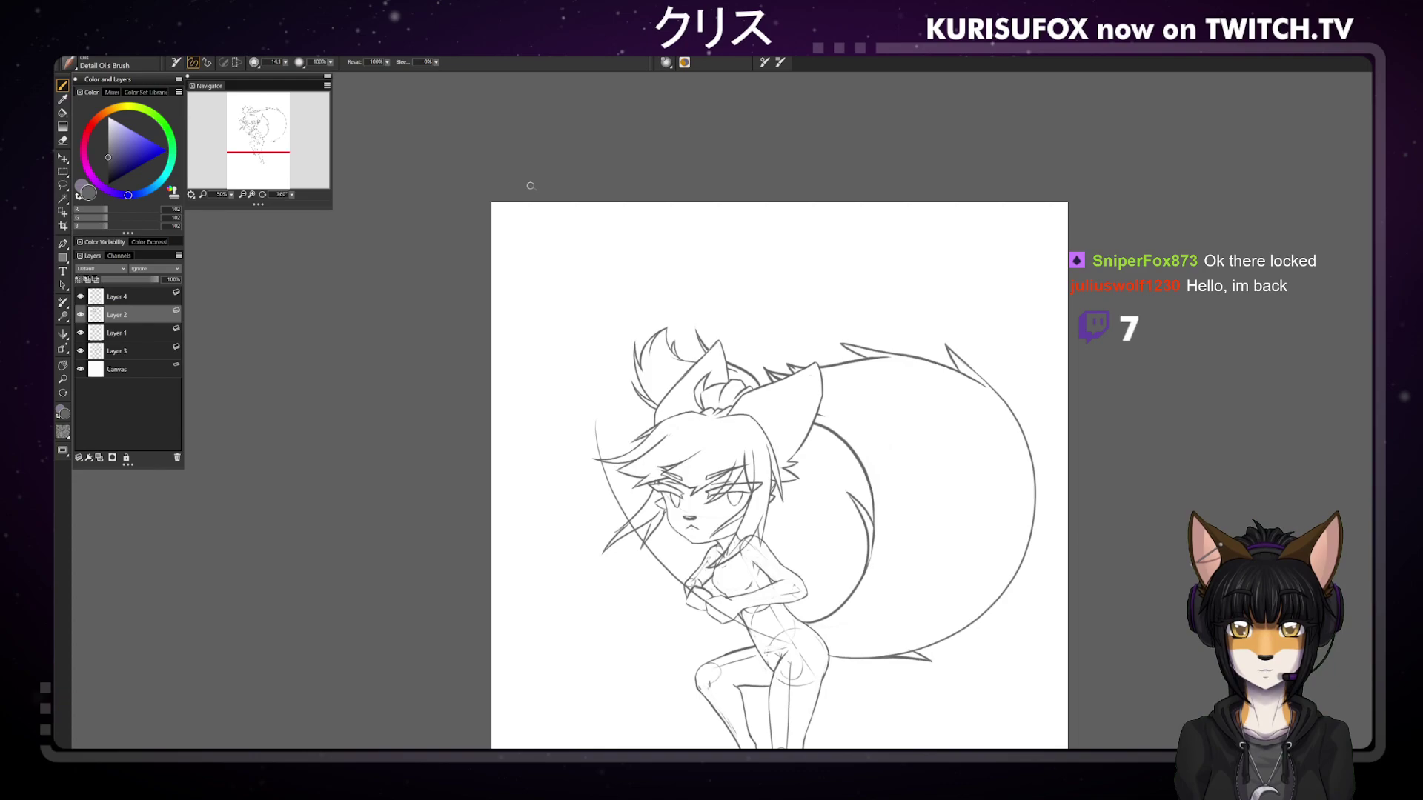
pyautogui.hotkey('ctrl', '-')
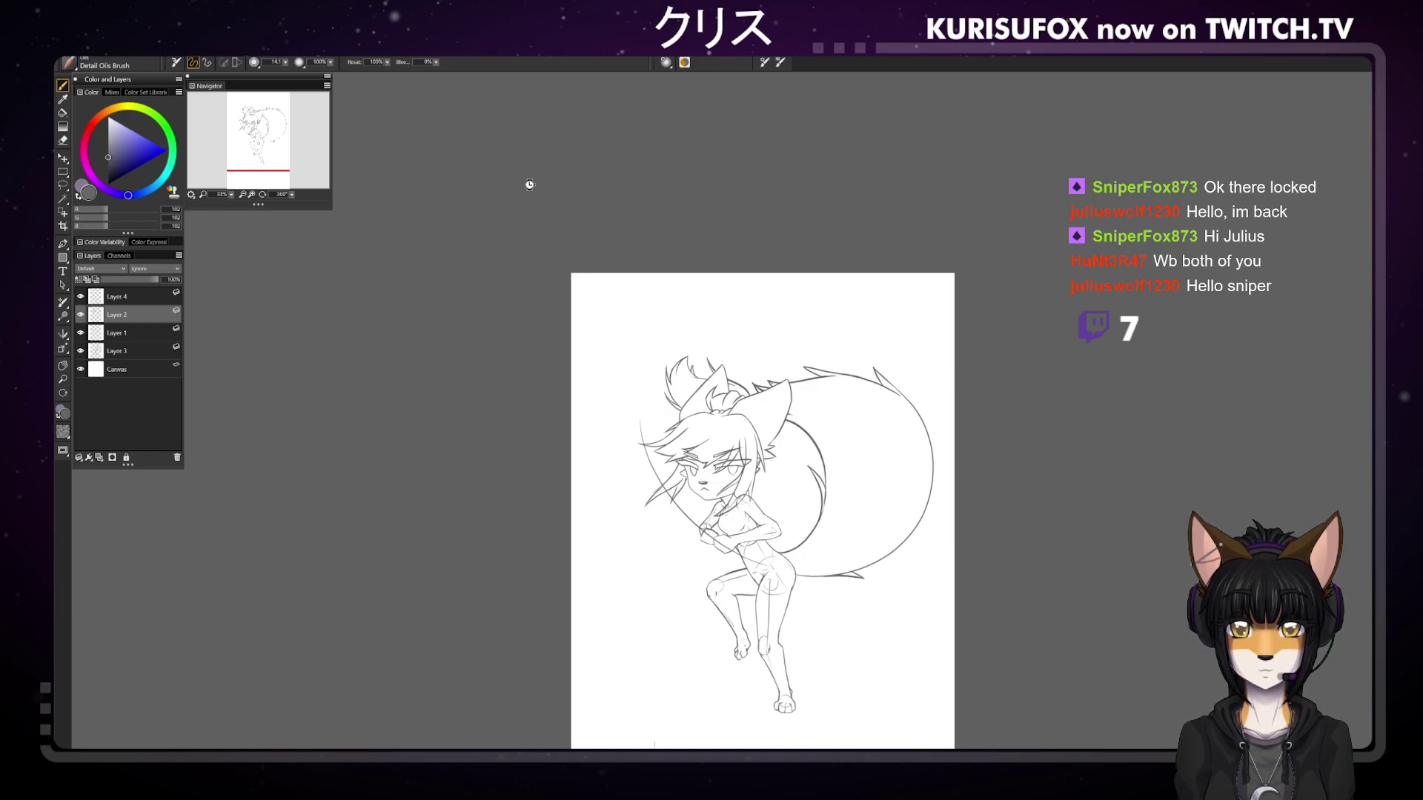
# Erase the excess line at the base of the tail's lower fur tuft on Layer 3
pyautogui.click(292, 195)
pyautogui.moveTo(312, 178); pyautogui.dragTo(229, 151)
pyautogui.hotkey('ctrl', '+')
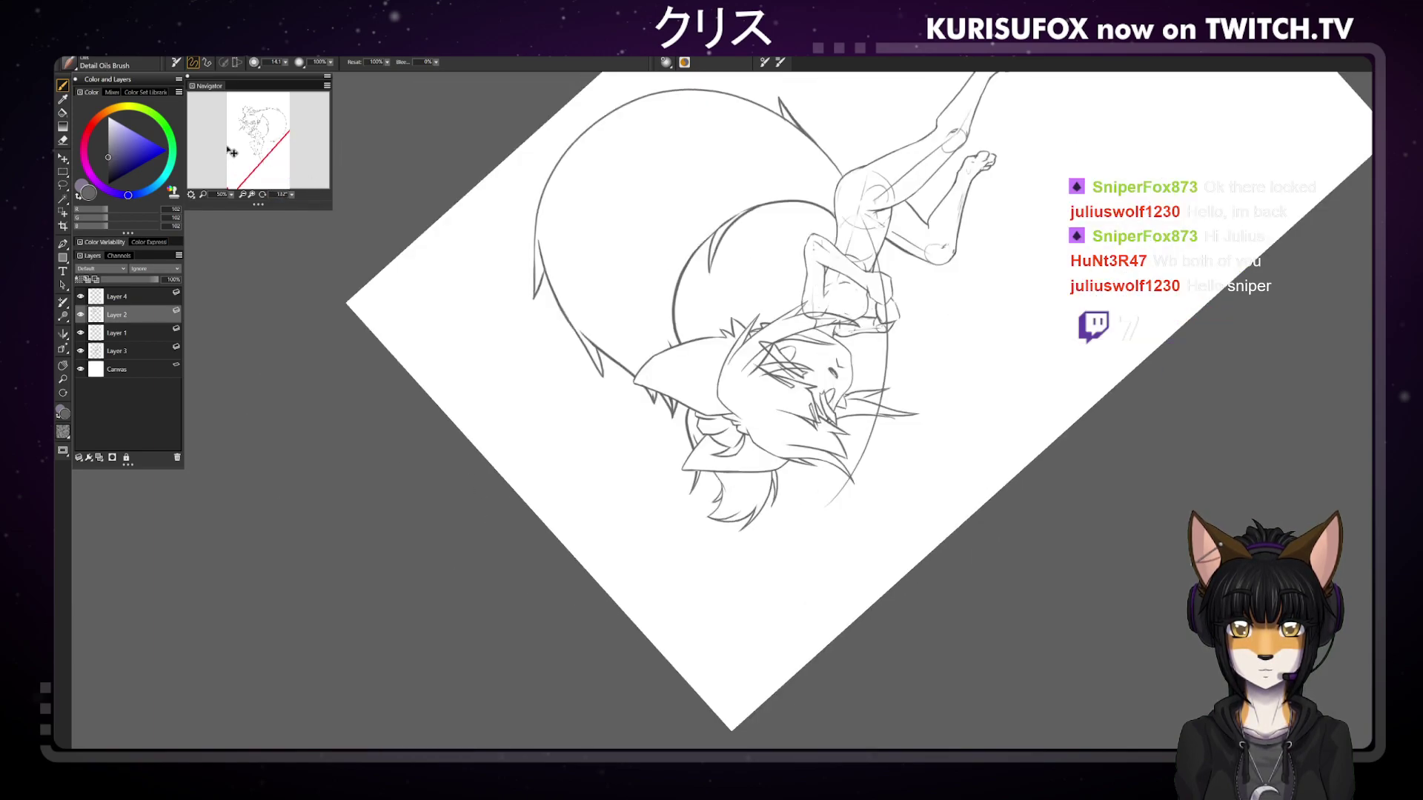
pyautogui.press('n')
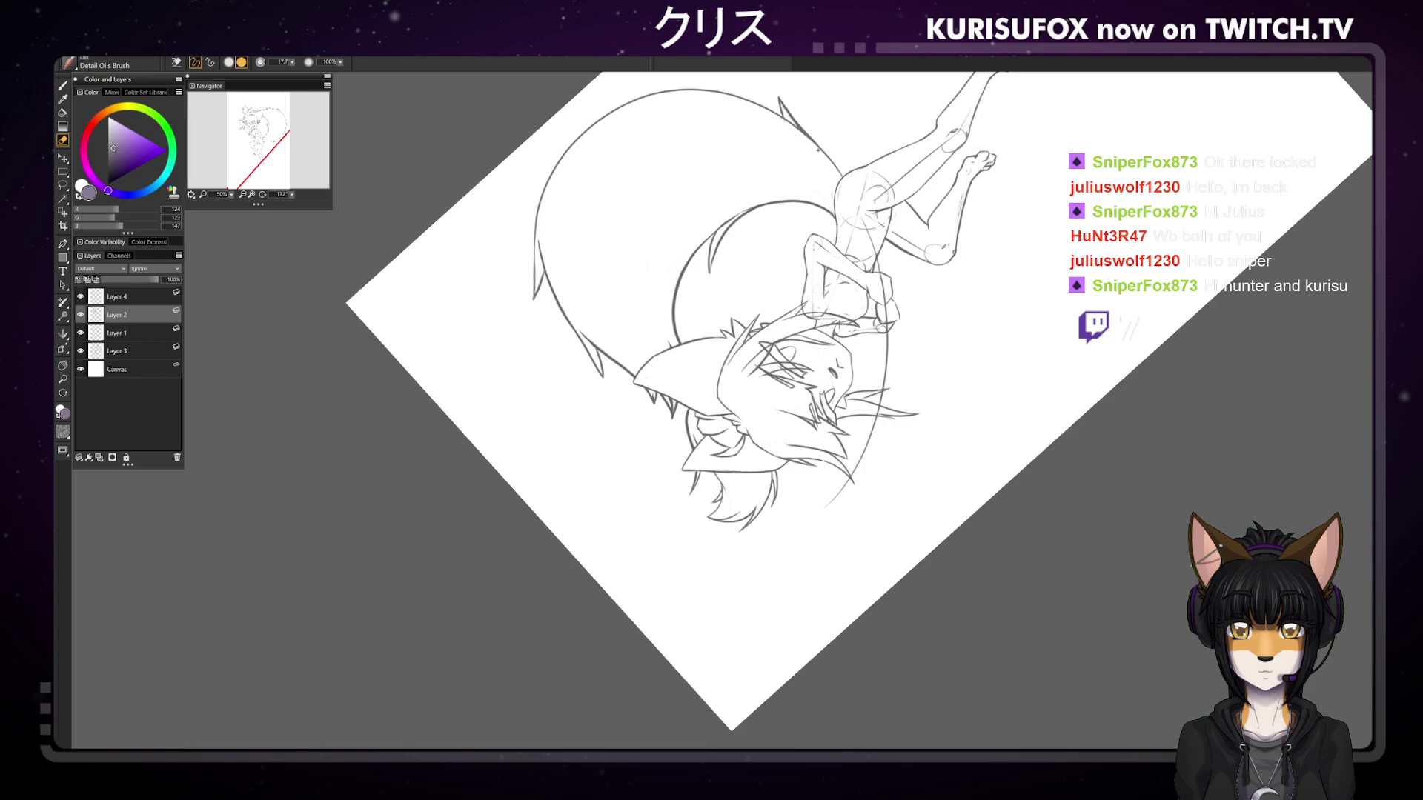
pyautogui.click(137, 350)
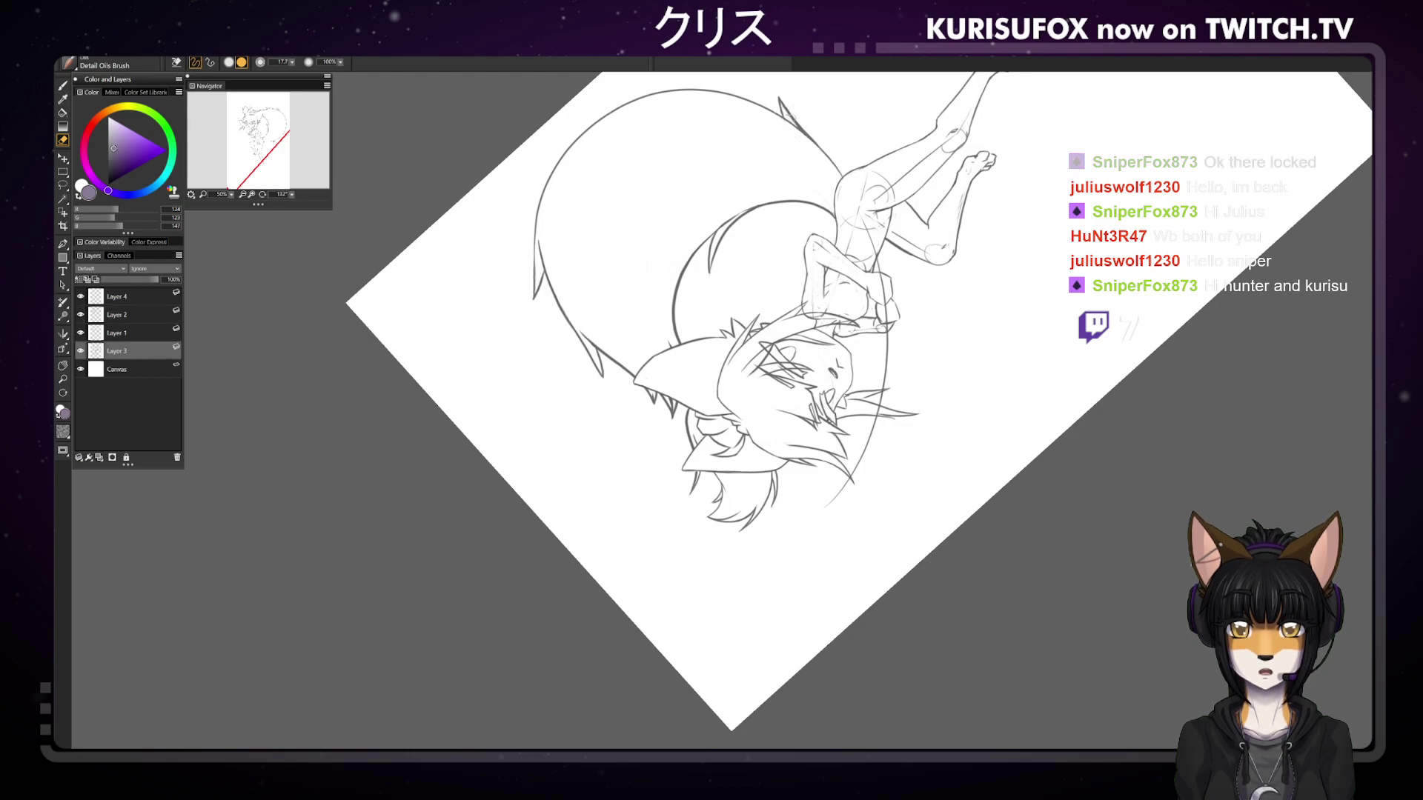
pyautogui.moveTo(785, 112)
pyautogui.mouseDown()
pyautogui.moveTo(813, 143)
pyautogui.moveTo(796, 126)
pyautogui.mouseUp()
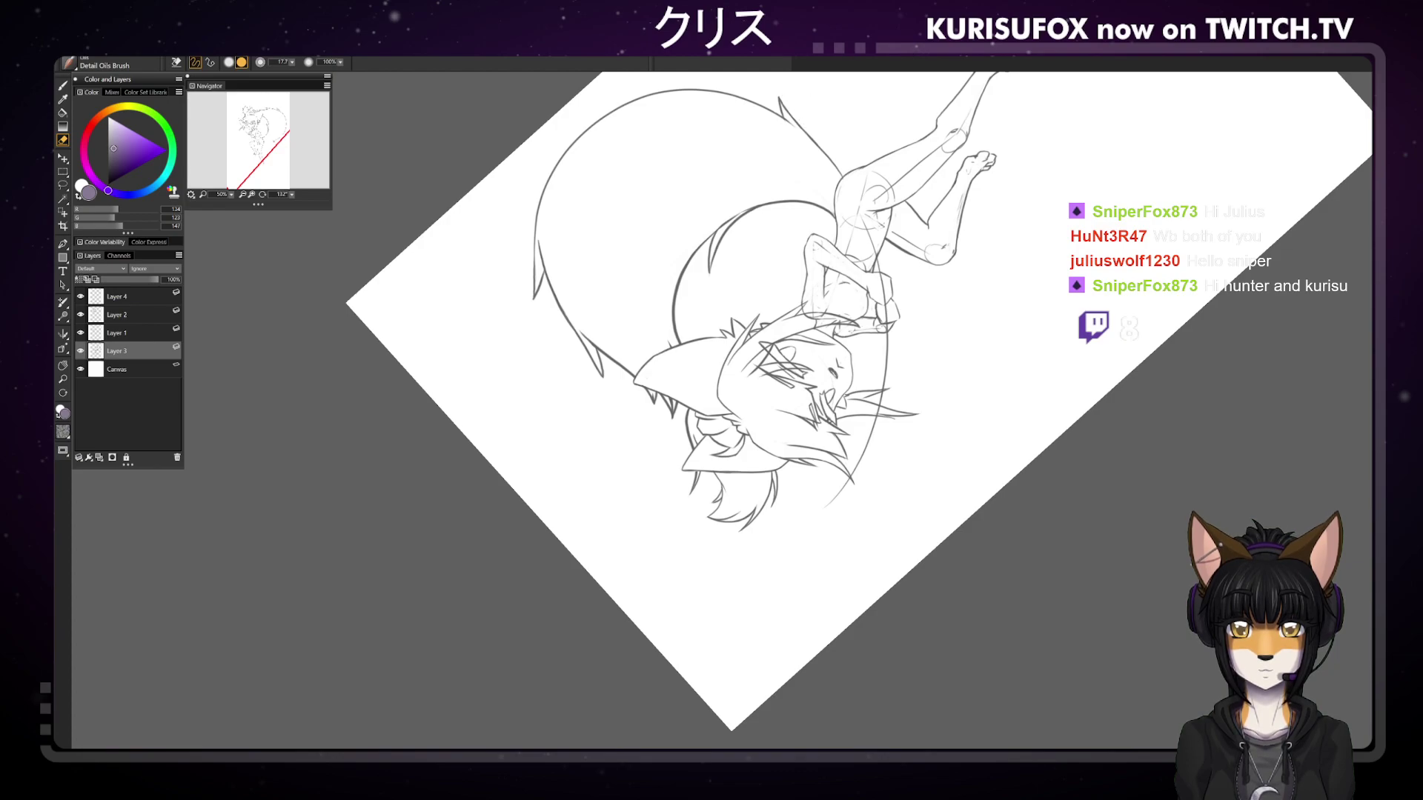
# Extend the canvas to the right of the figure in two enlargements until the page is nearly square
pyautogui.moveTo(292, 194); pyautogui.dragTo(476, 222)
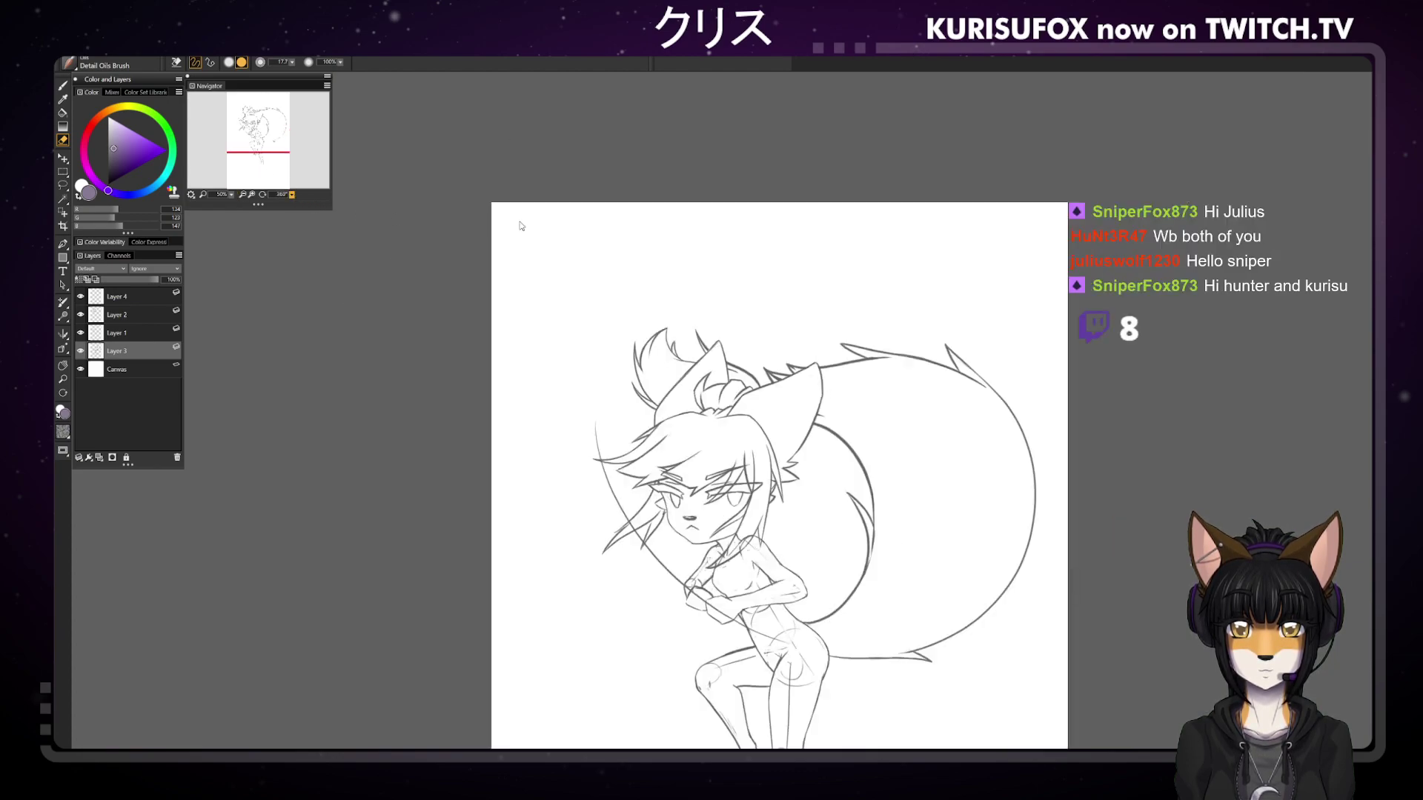
pyautogui.hotkey('ctrl', '-')
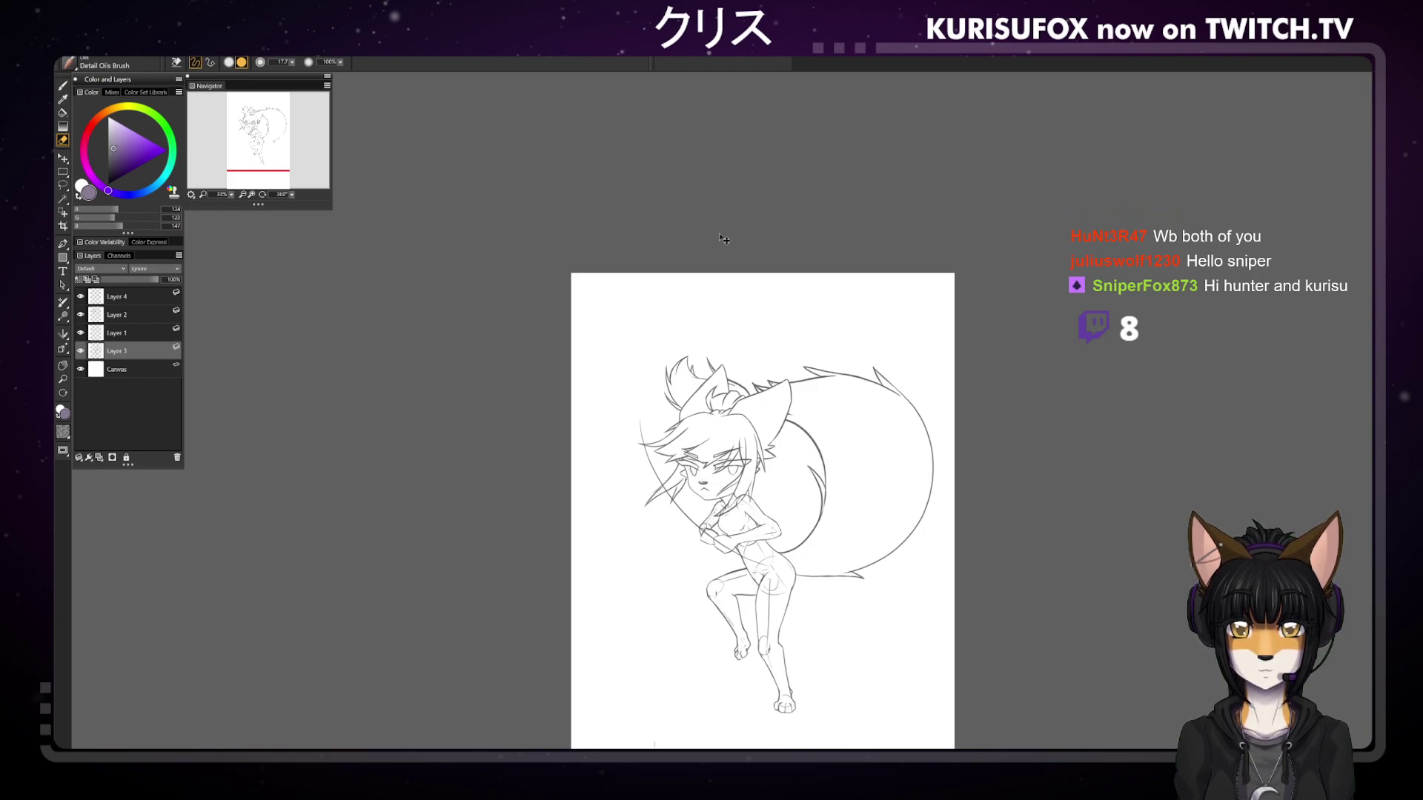
pyautogui.hotkey('ctrl', '-')
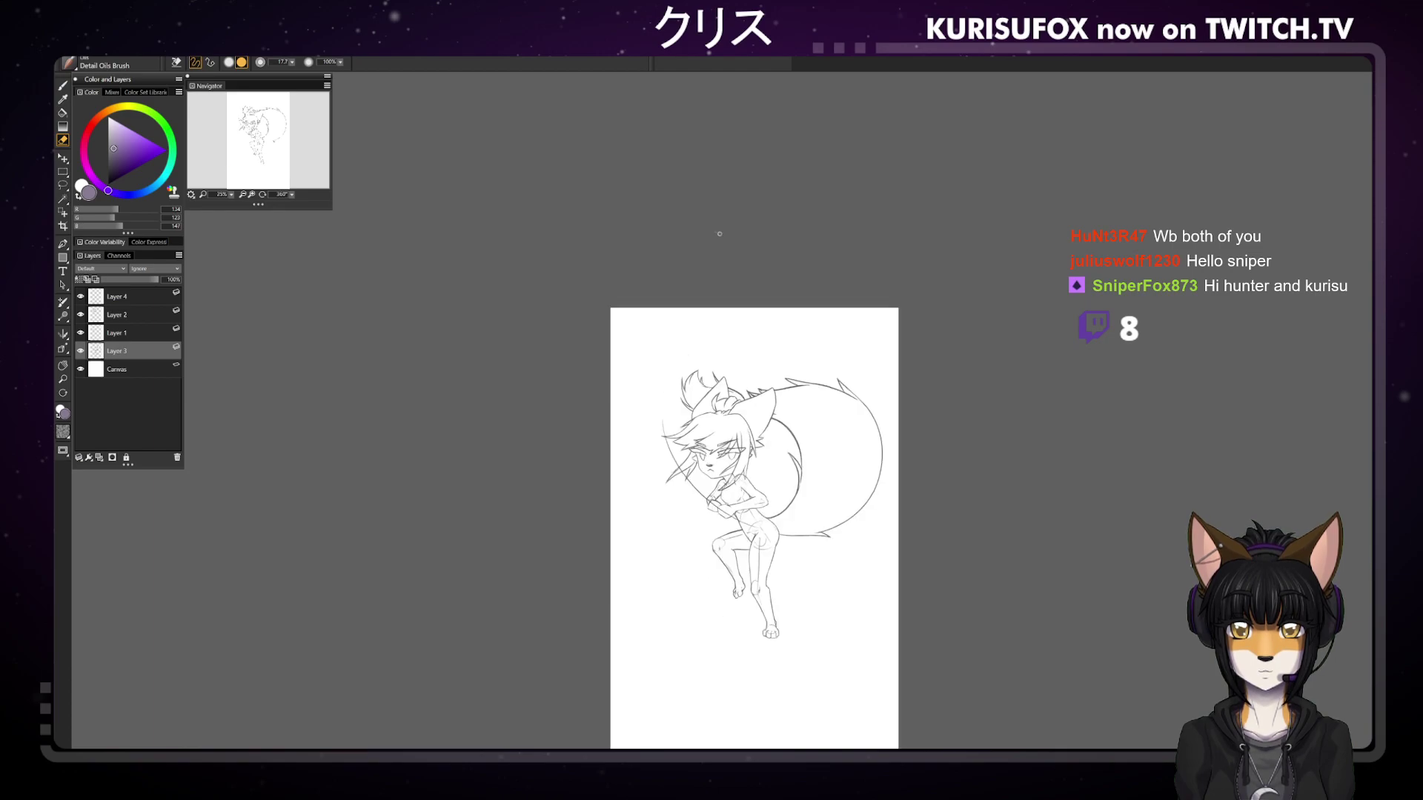
pyautogui.press('b')
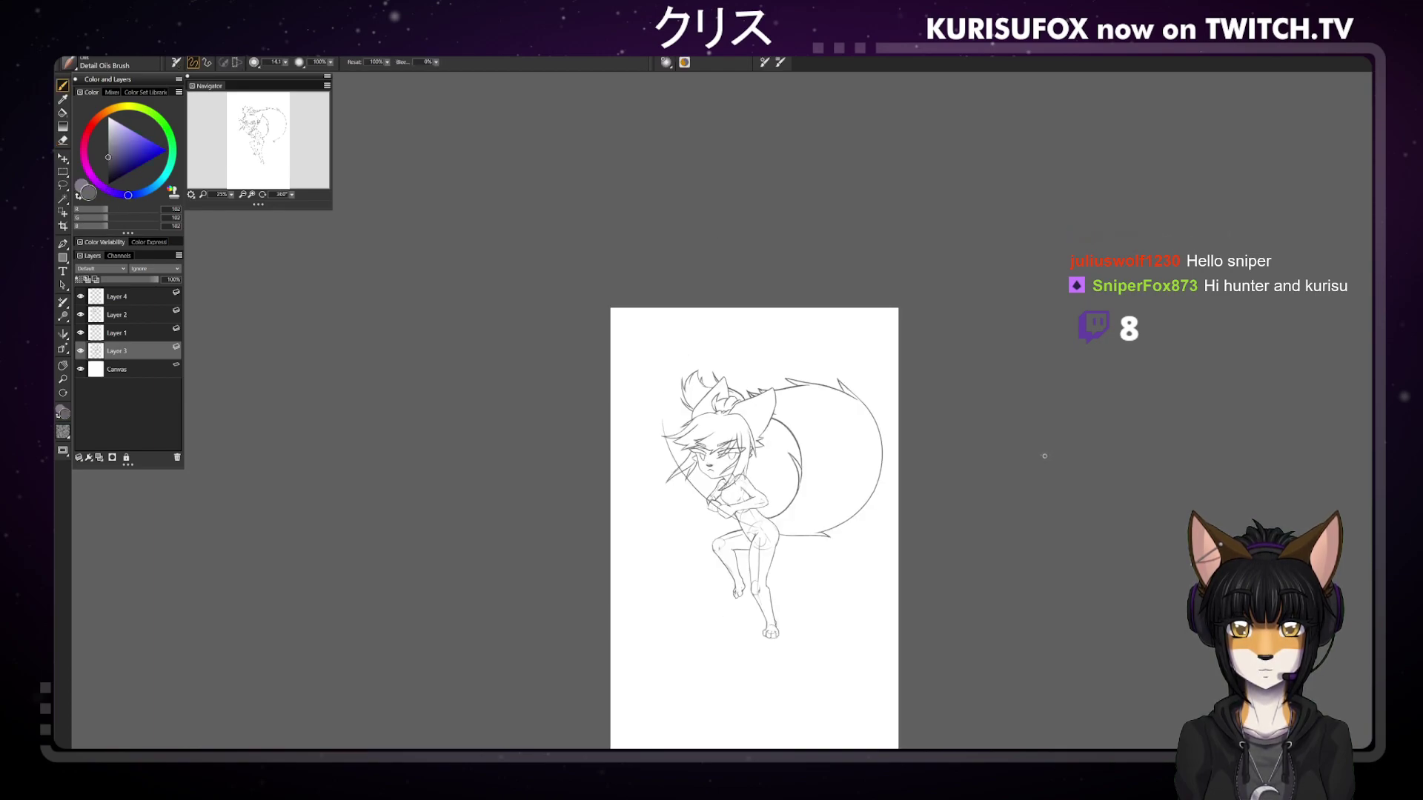
pyautogui.hotkey('ctrl', '-')
pyautogui.hotkey('ctrl', '+')
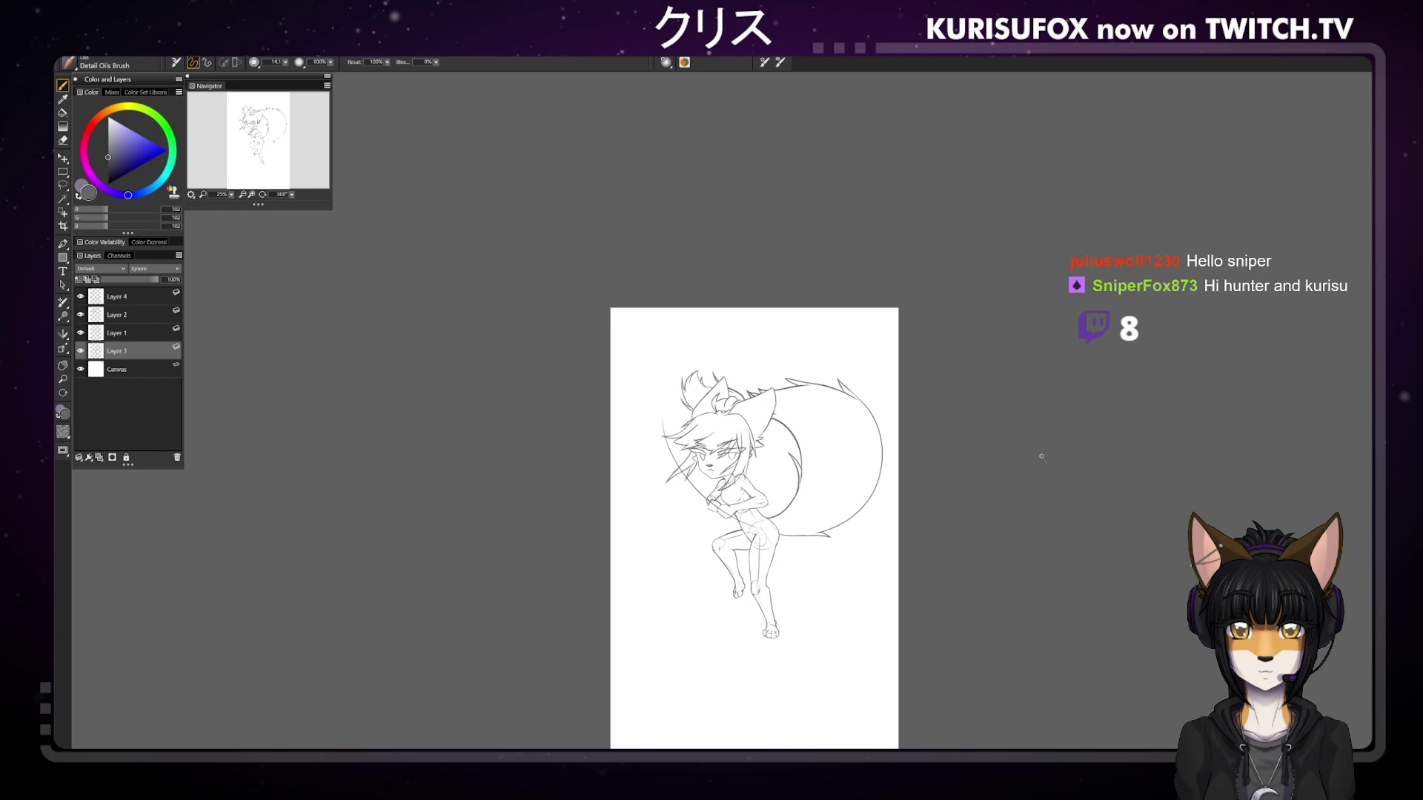
pyautogui.hotkey('ctrl', '-')
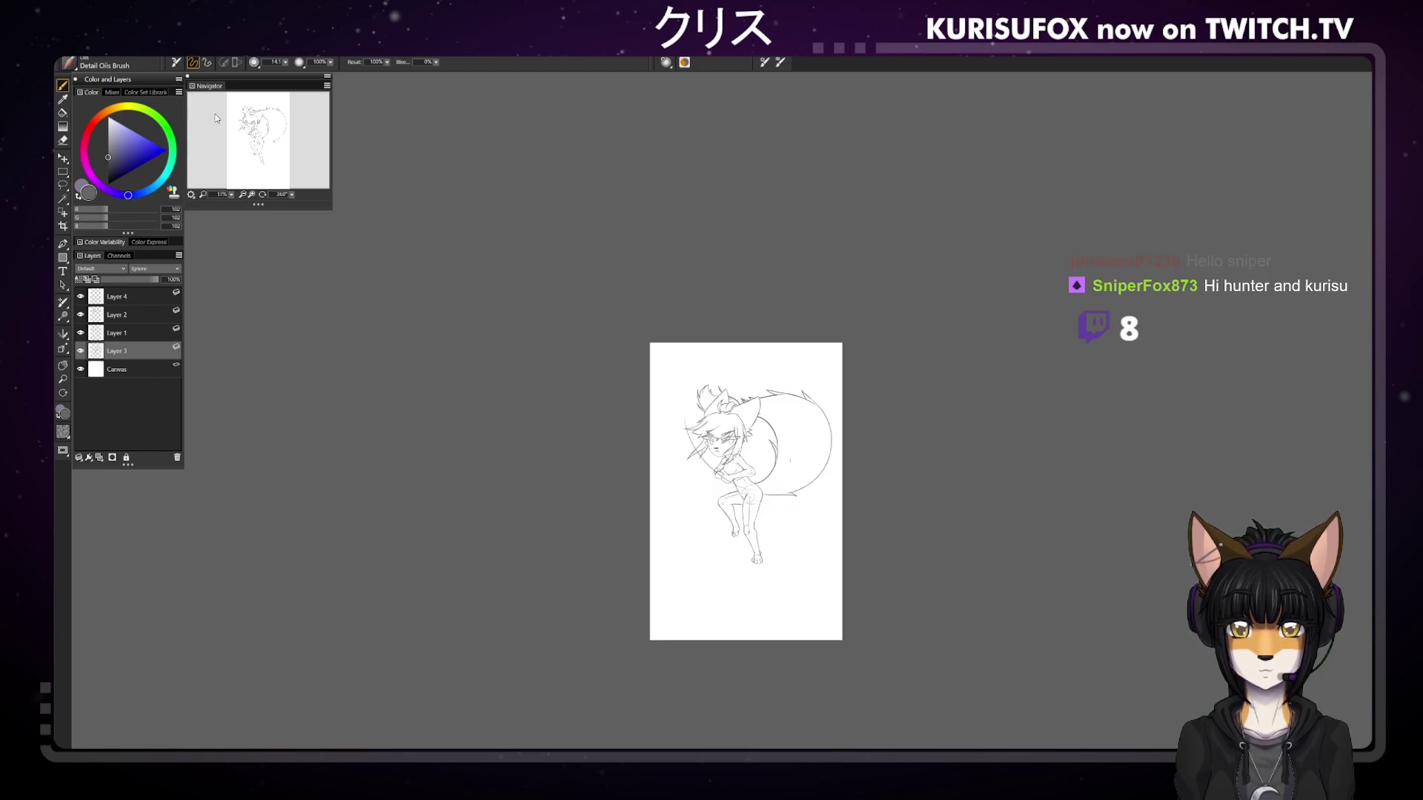
pyautogui.click(202, 66)
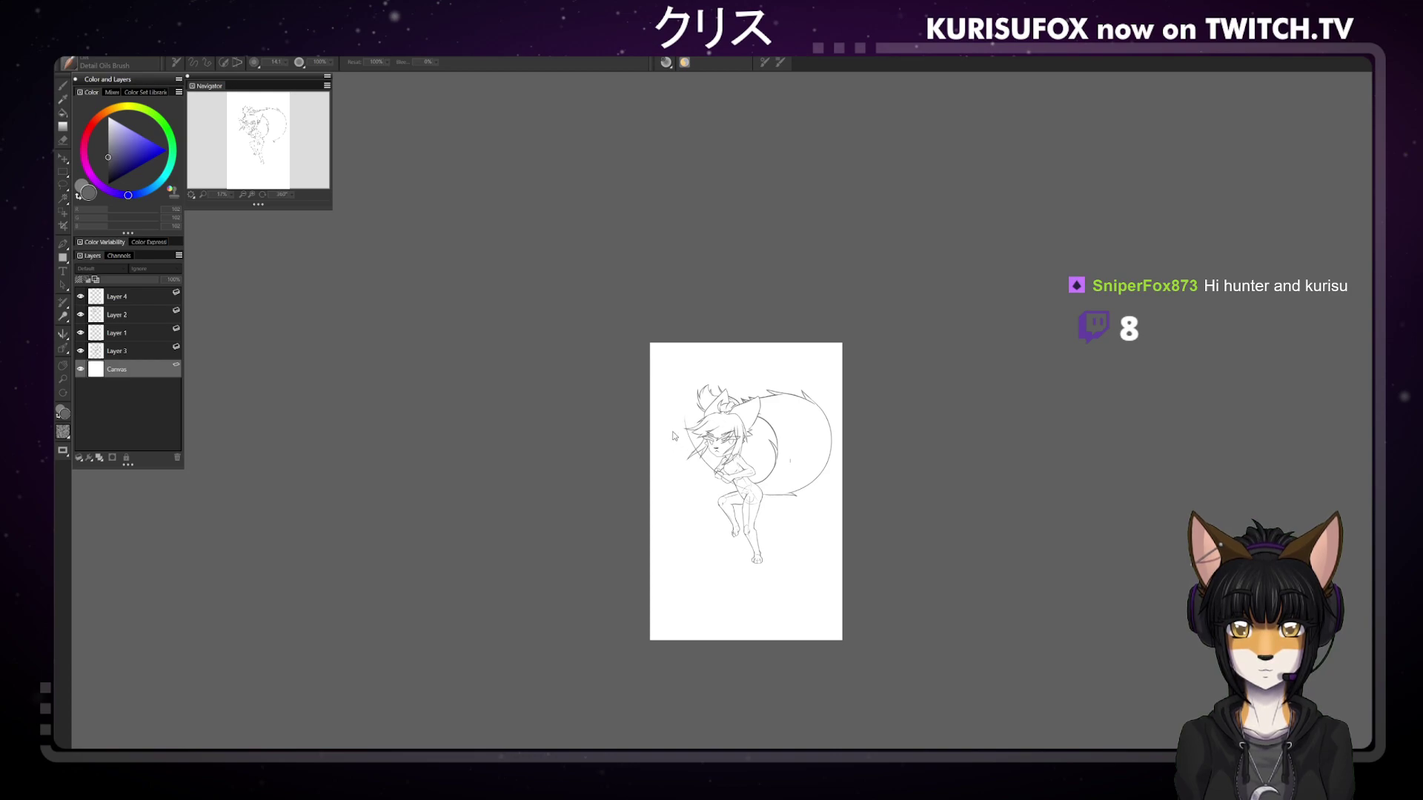
pyautogui.press('Return')
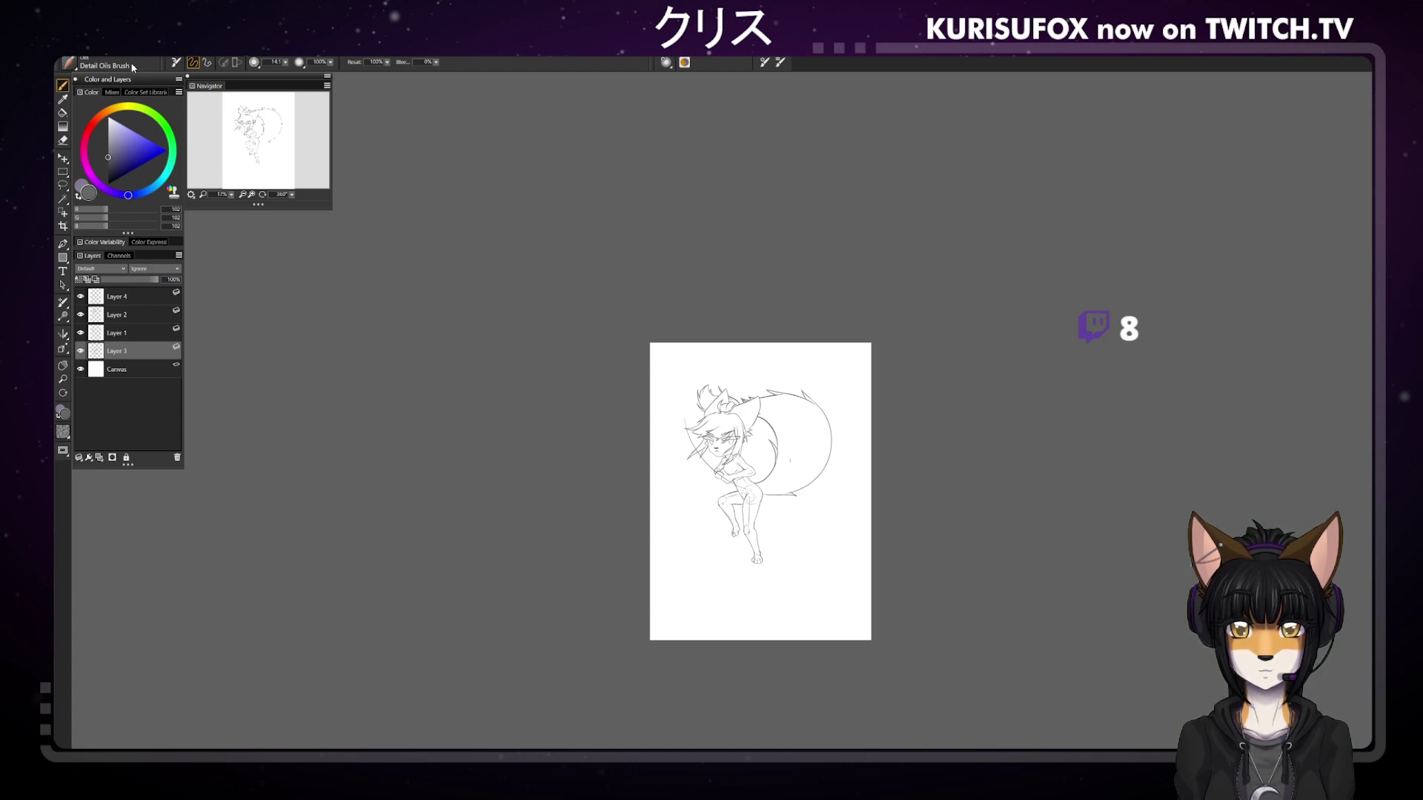
pyautogui.click(251, 77)
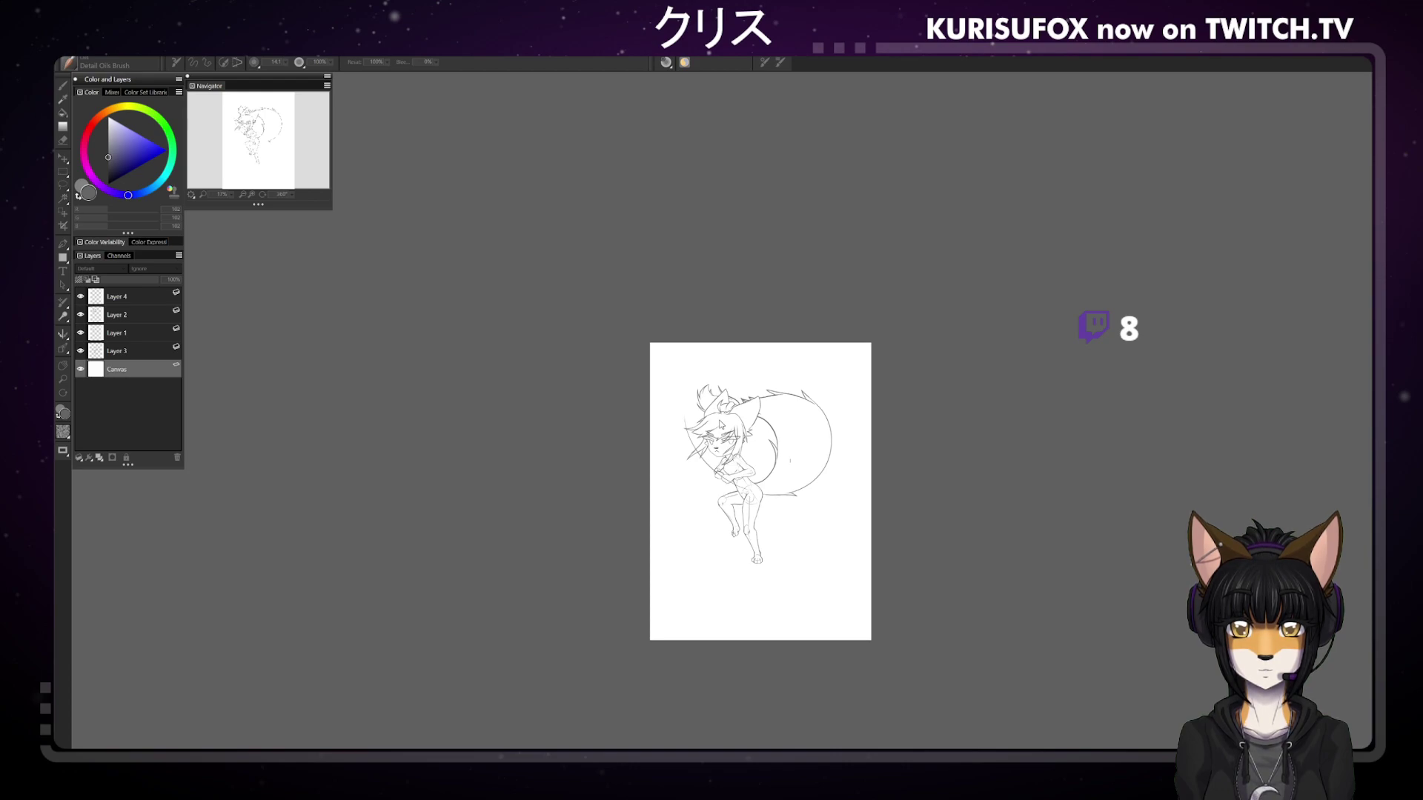
pyautogui.press('Return')
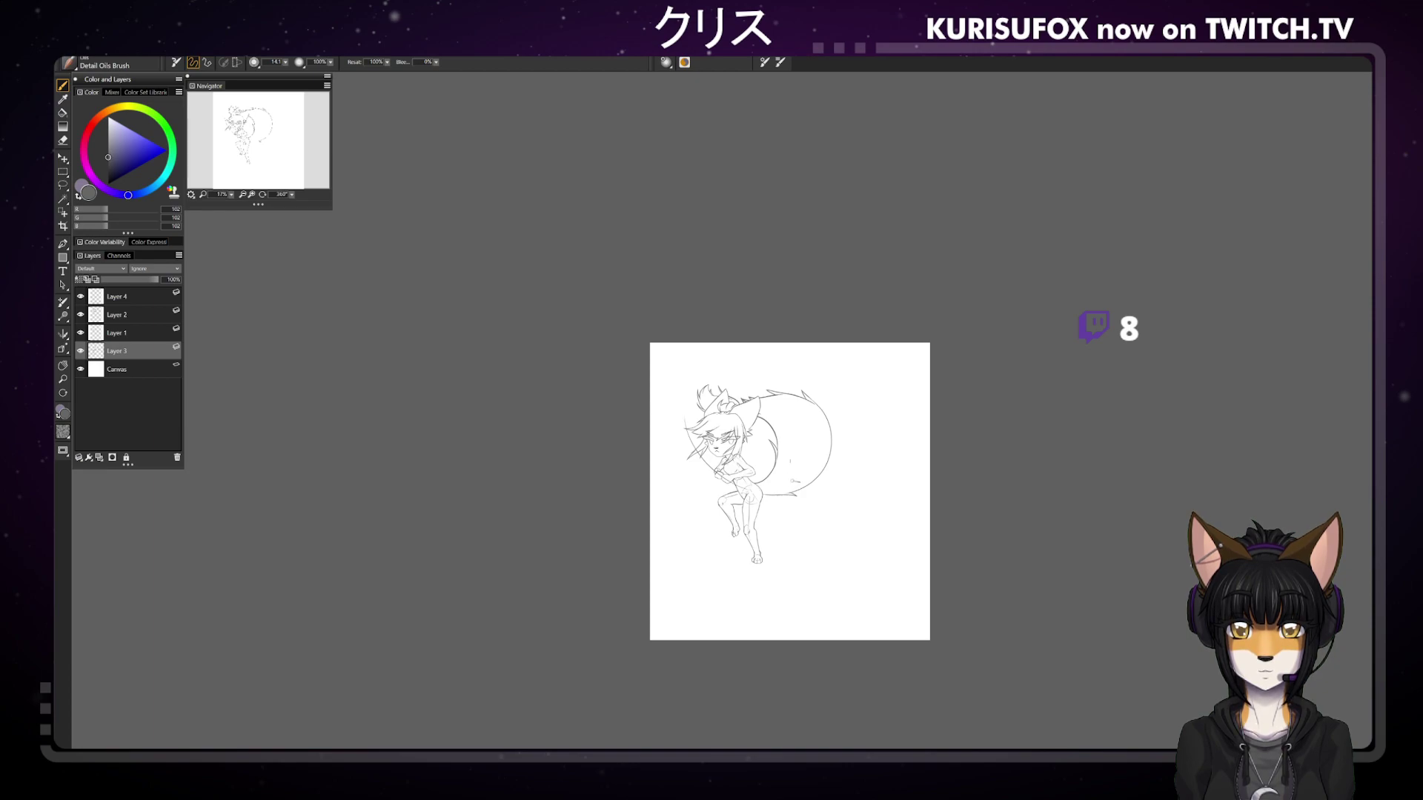
# Move all four sketch layers together to reposition the figure slightly lower on the widened canvas
pyautogui.click(63, 159)
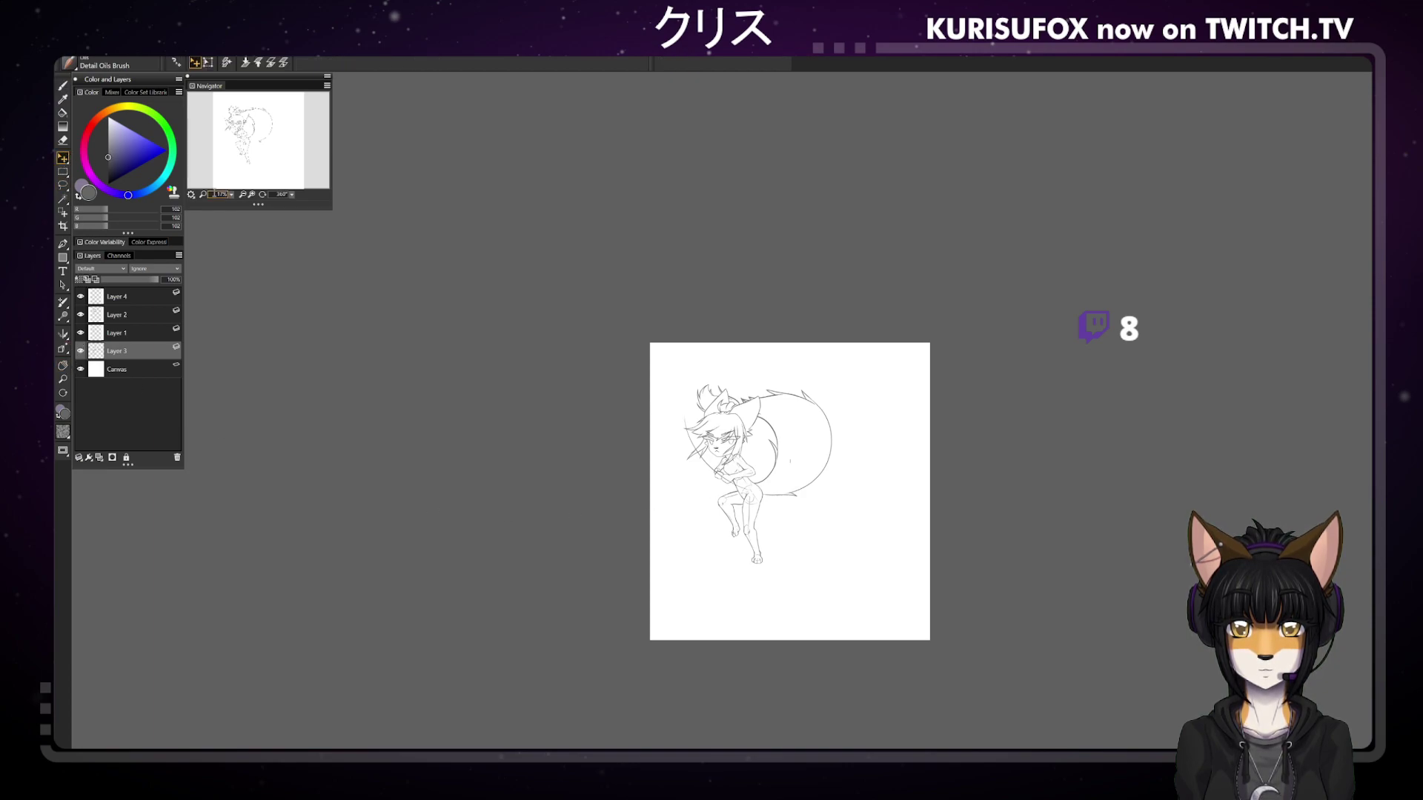
pyautogui.keyDown('shift'); pyautogui.click(149, 296); pyautogui.keyUp('shift')
pyautogui.moveTo(793, 453); pyautogui.dragTo(827, 461)
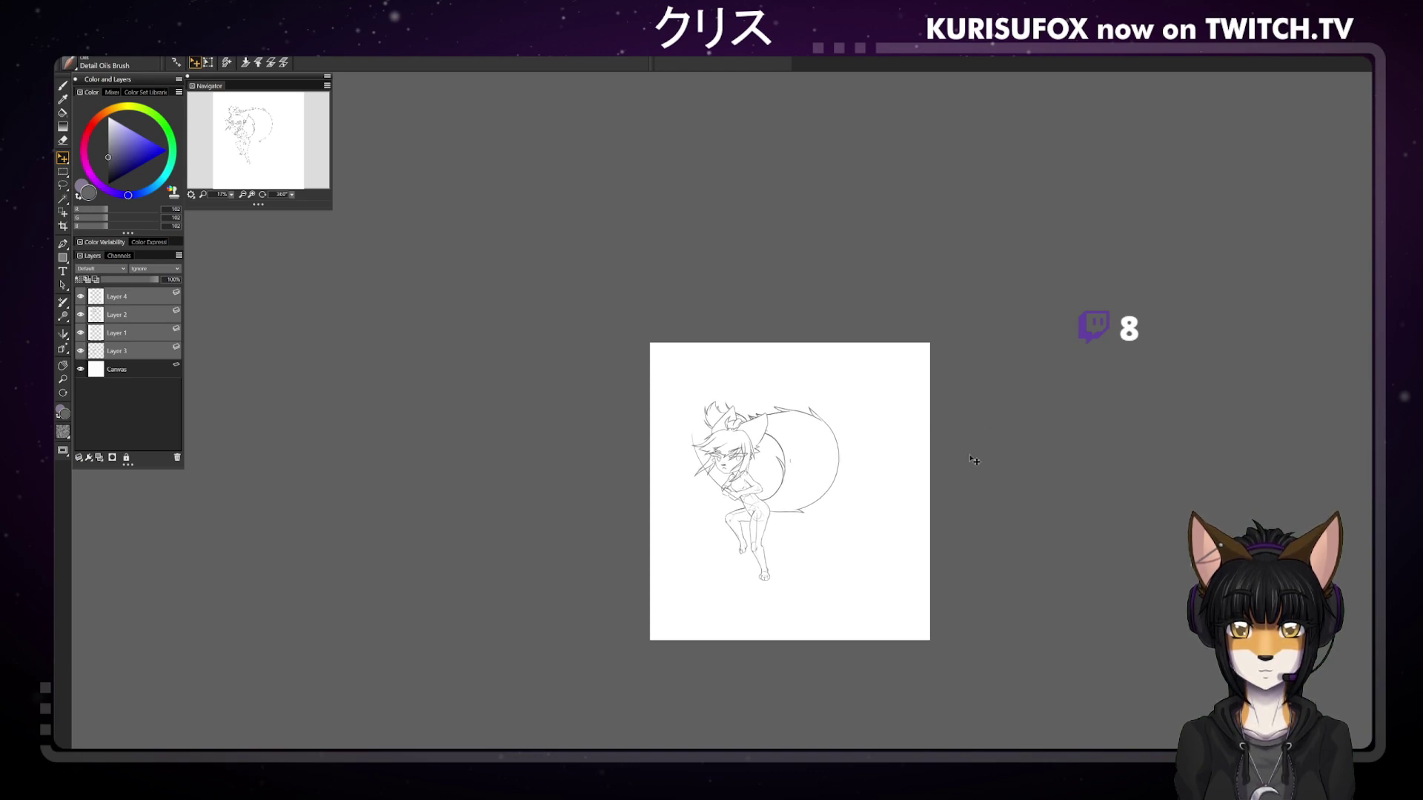
pyautogui.click(63, 365)
pyautogui.moveTo(603, 387); pyautogui.dragTo(691, 393)
pyautogui.moveTo(578, 448); pyautogui.dragTo(837, 444)
pyautogui.click(63, 158)
pyautogui.moveTo(702, 356); pyautogui.dragTo(684, 365)
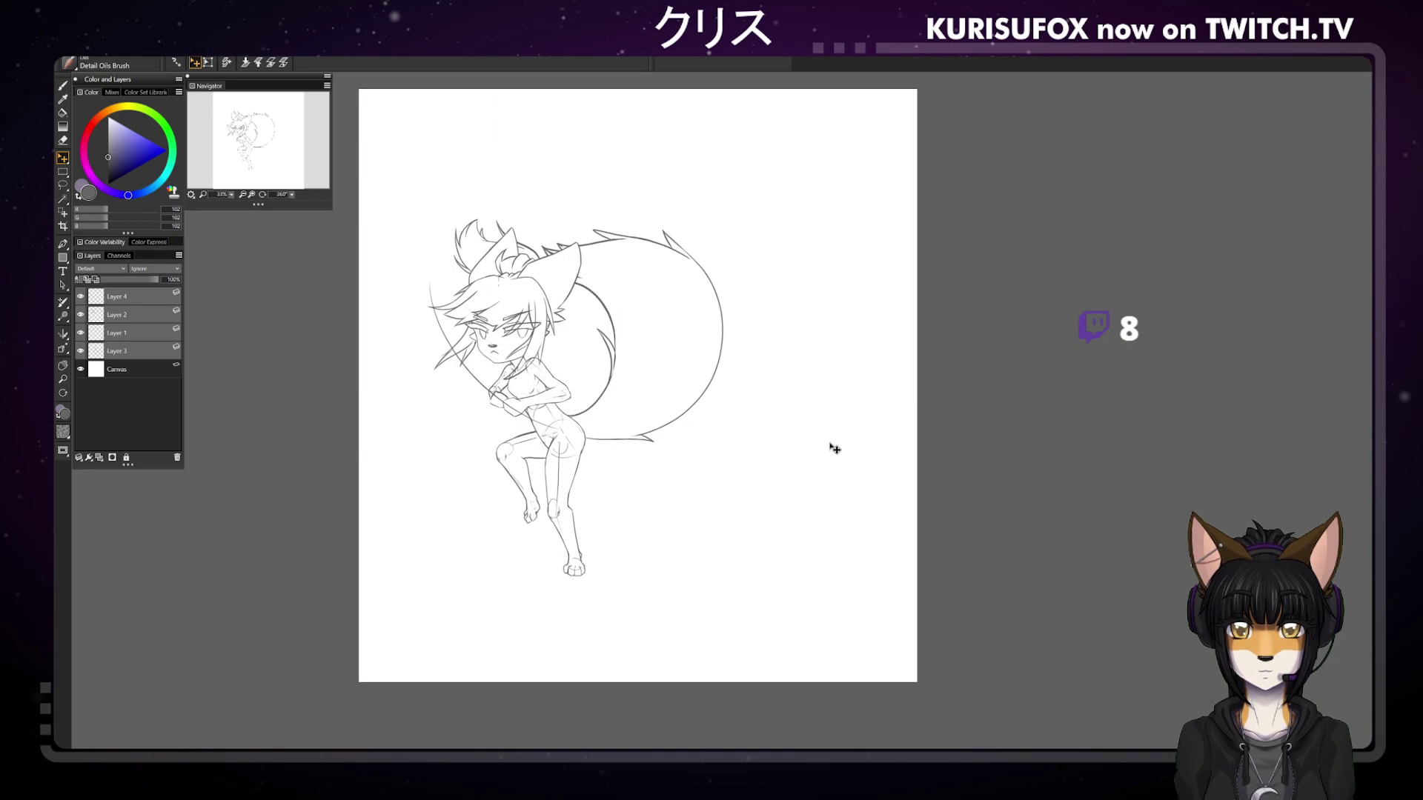
# Add pointed fur strokes on Layer 3 to the tail's outer contour beside the ear and erase the excess
pyautogui.click(123, 294)
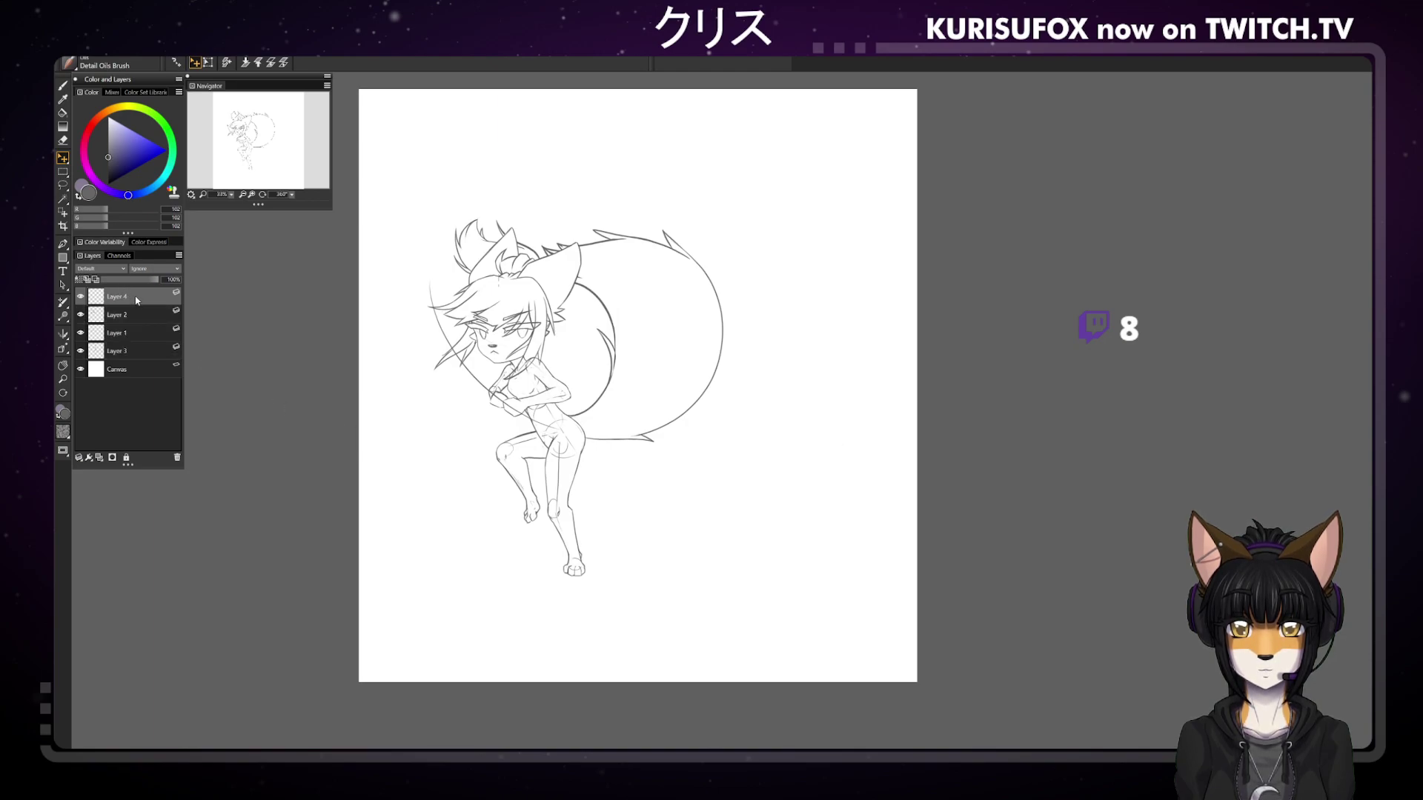
pyautogui.click(81, 334)
pyautogui.click(81, 333)
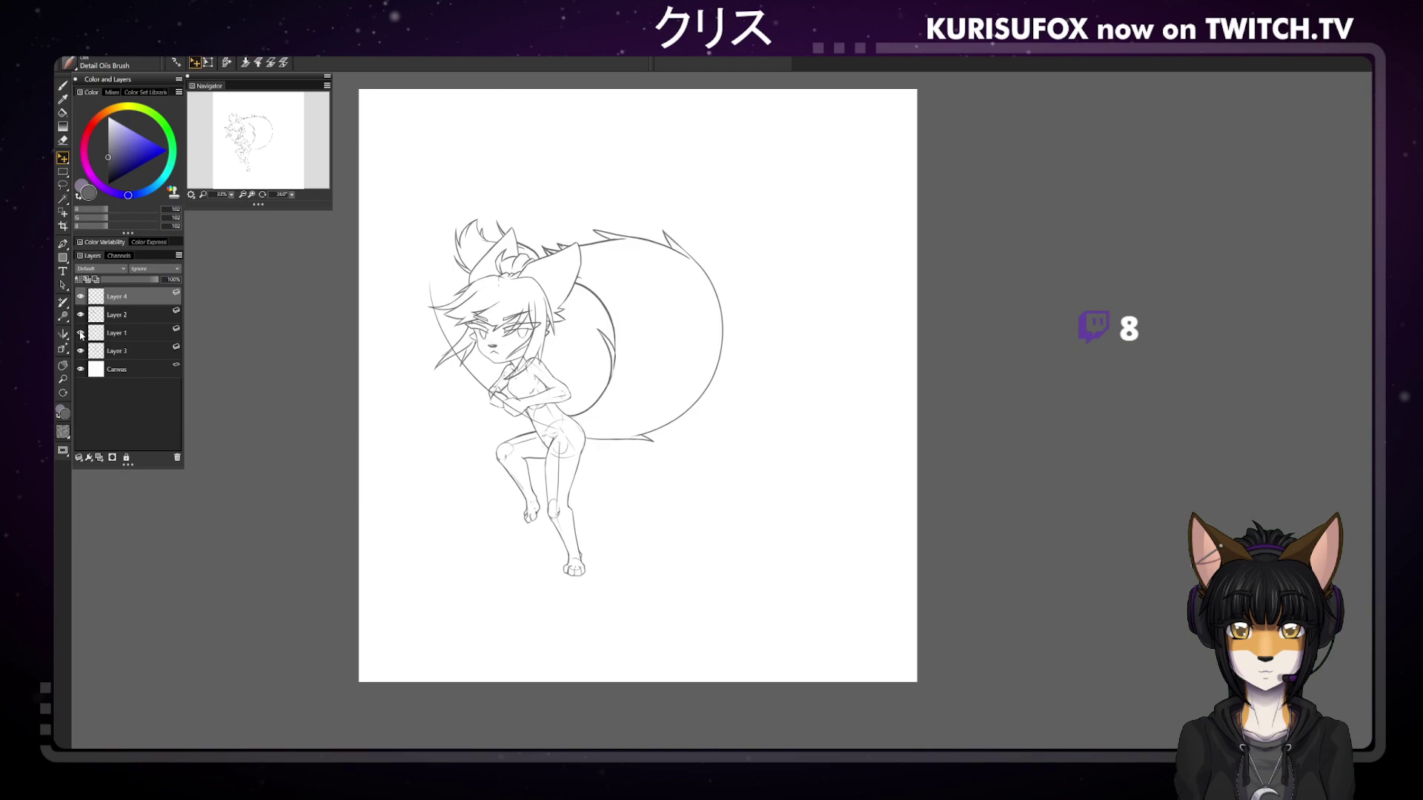
pyautogui.click(135, 352)
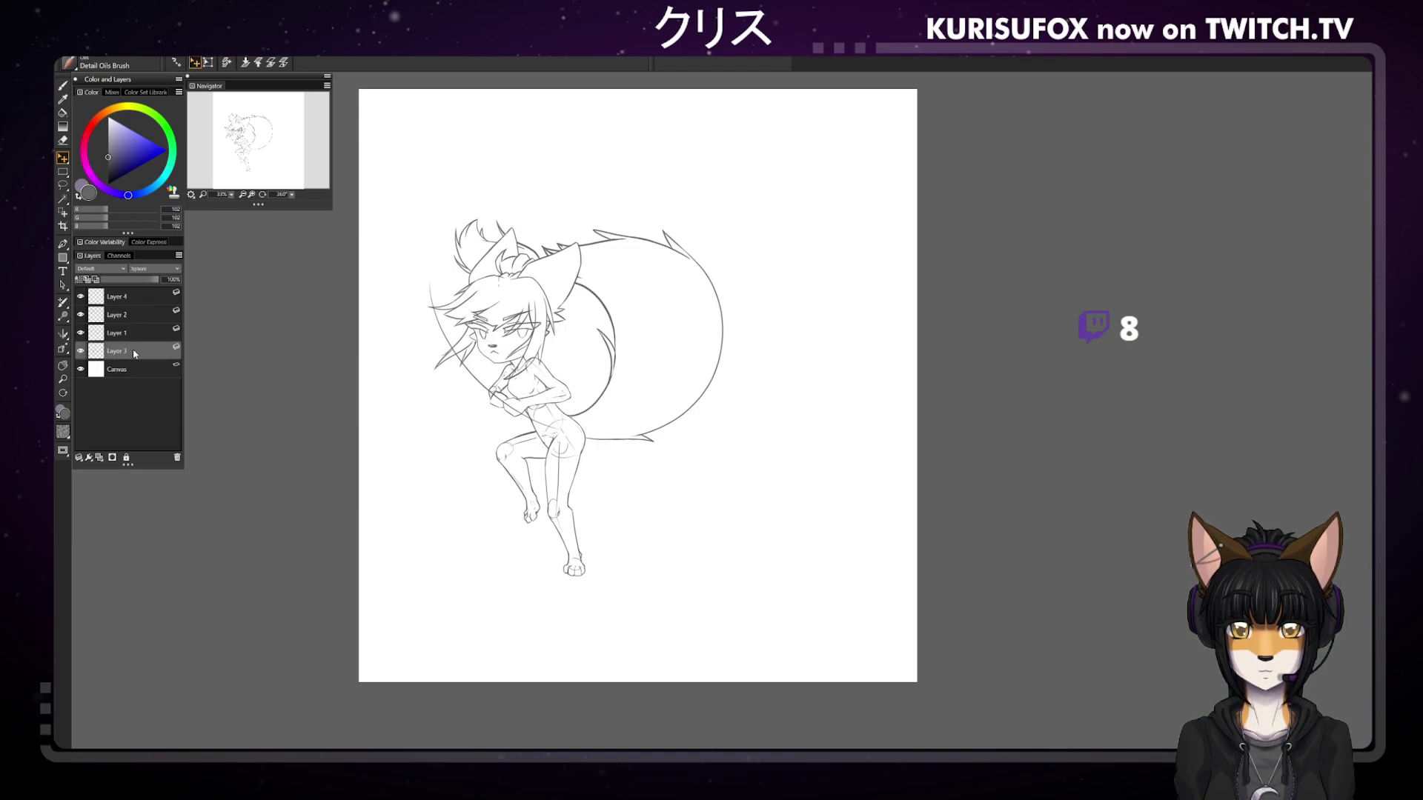
pyautogui.moveTo(292, 194); pyautogui.dragTo(219, 137)
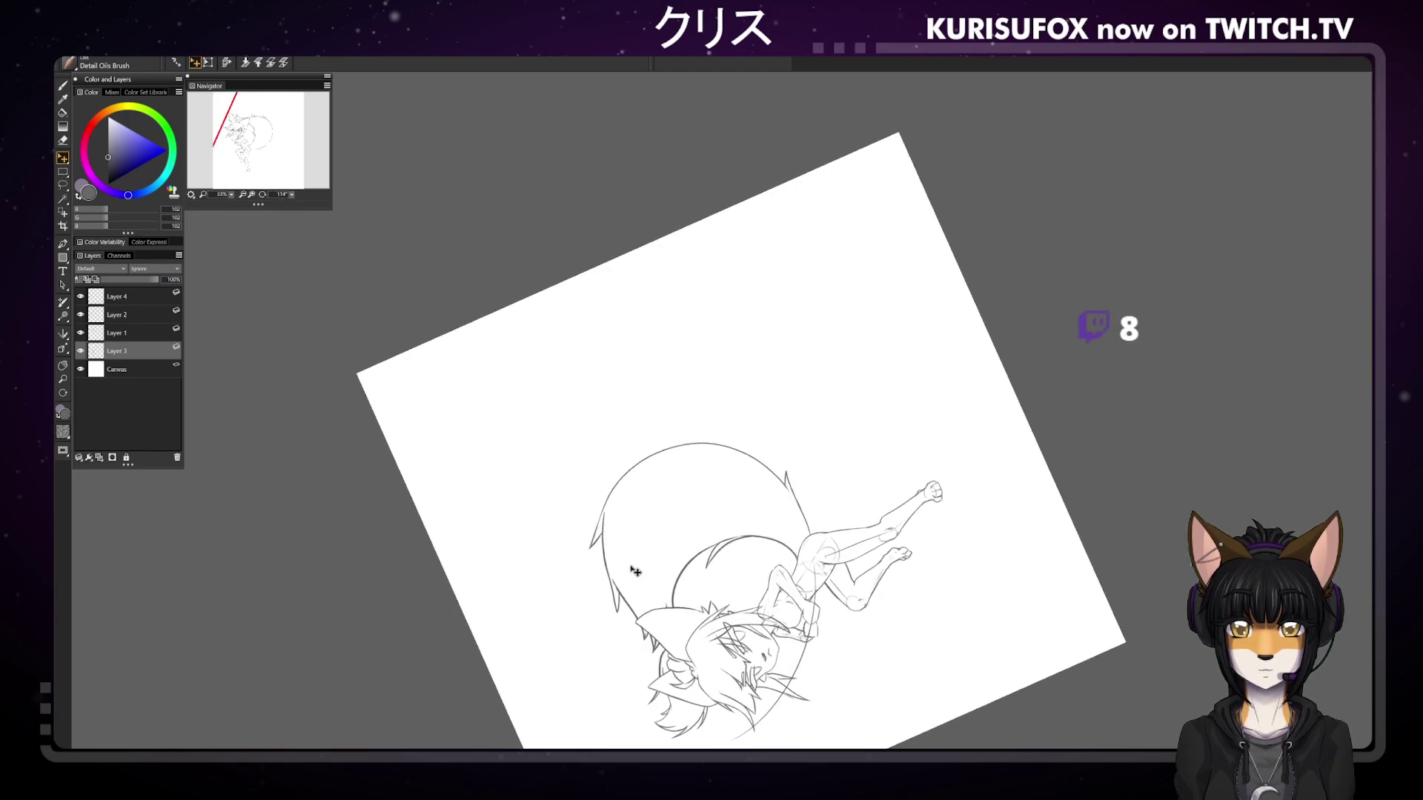
pyautogui.click(62, 86)
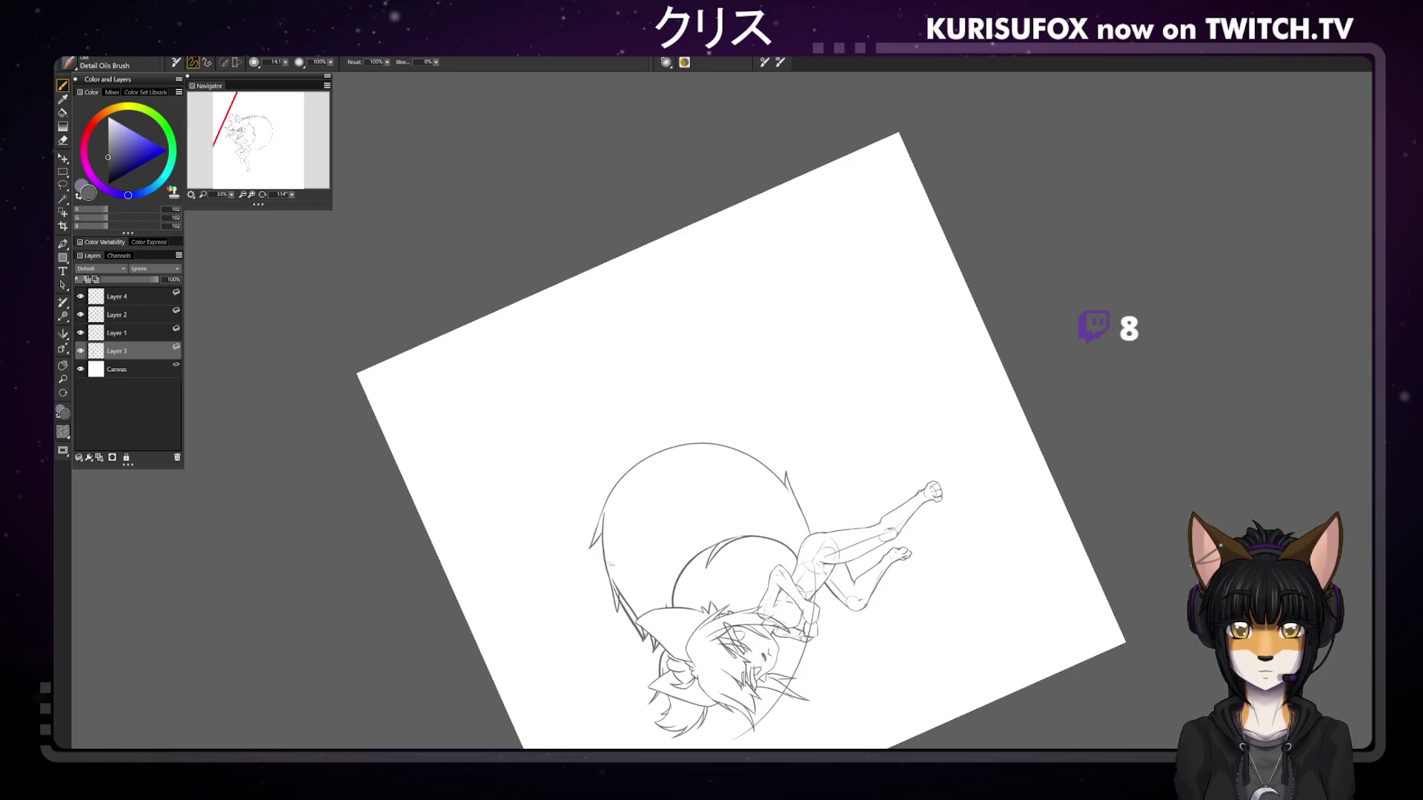
pyautogui.press('e')
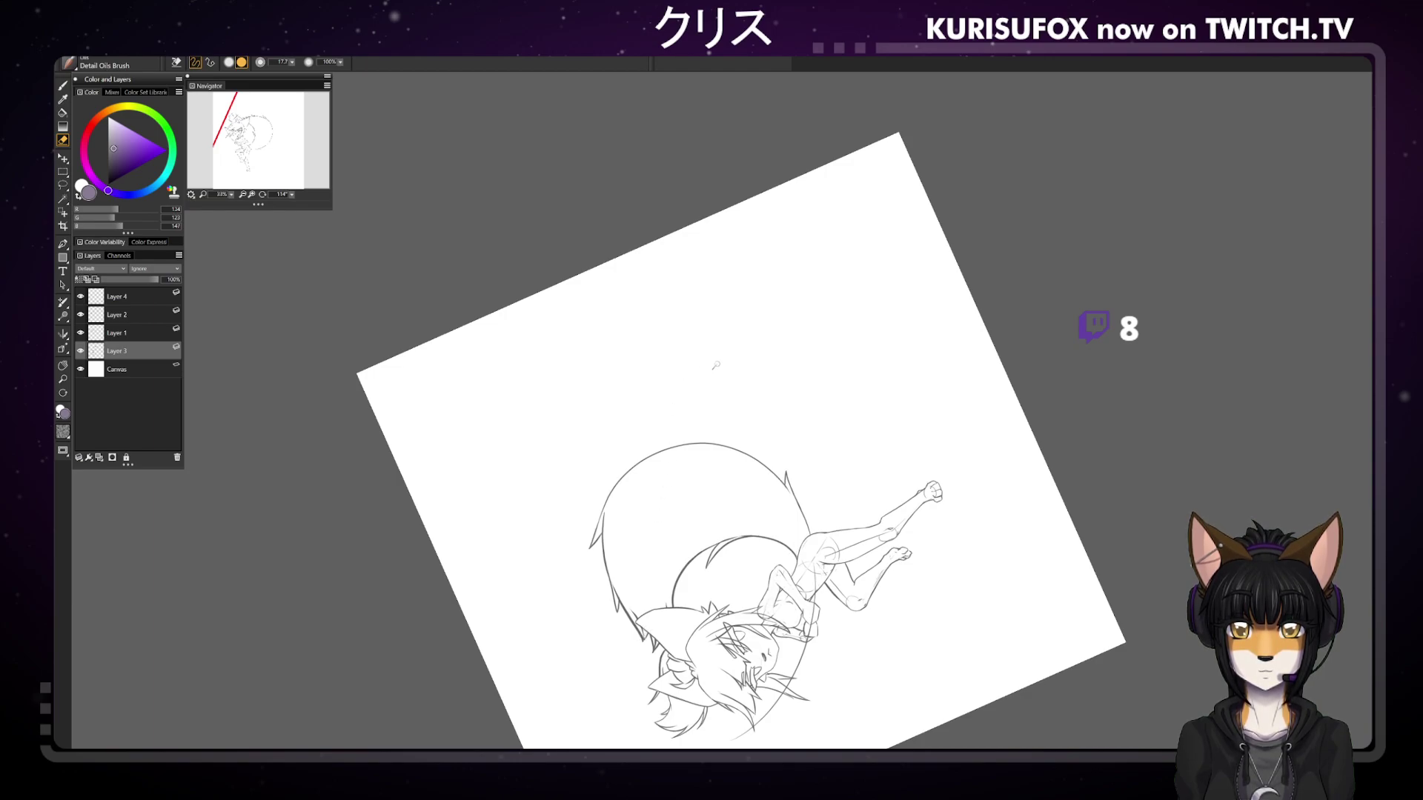
# Examine the whole figure and the tail silhouette upright at several zoom levels
pyautogui.moveTo(292, 199); pyautogui.dragTo(685, 191)
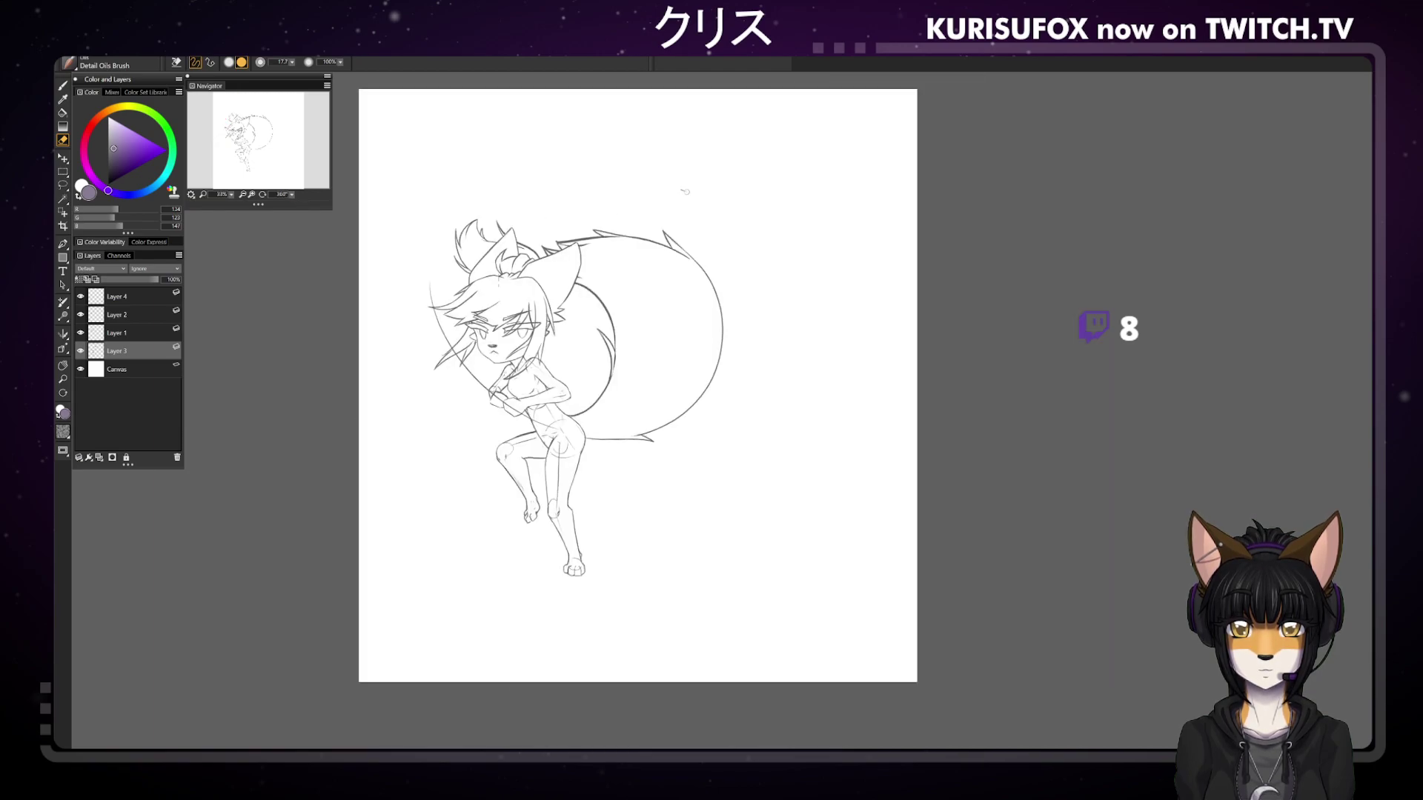
pyautogui.press('b')
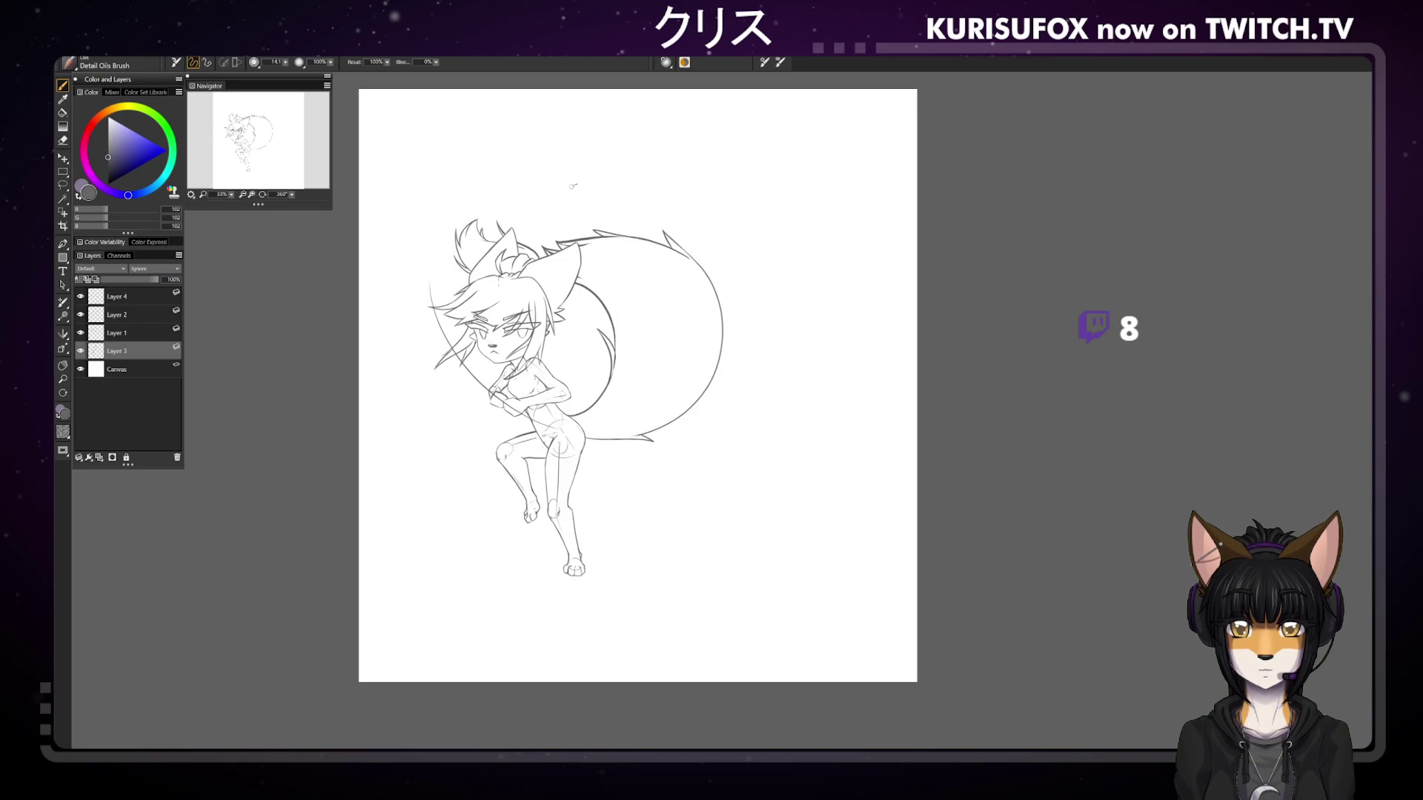
pyautogui.hotkey('ctrl', '-')
pyautogui.hotkey('ctrl', '-')
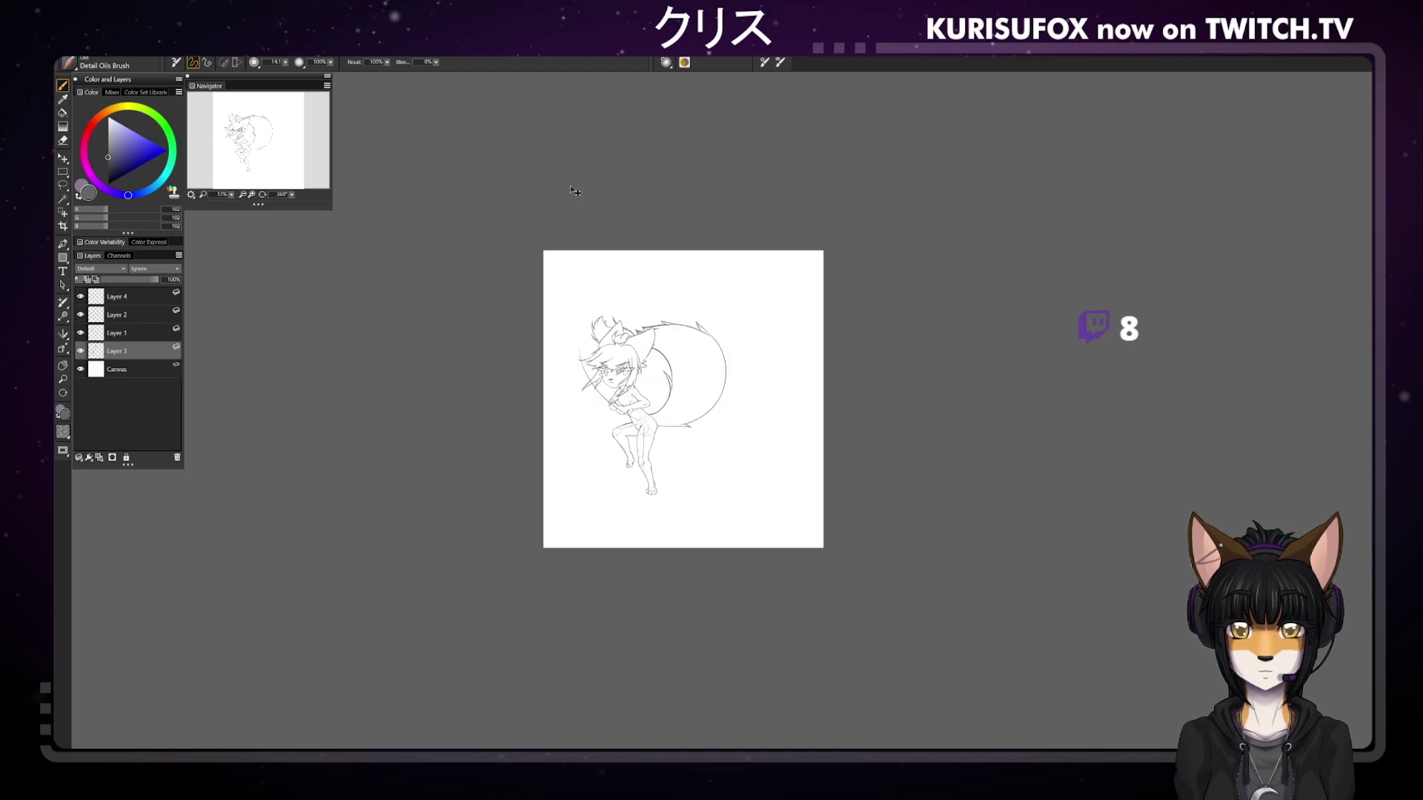
pyautogui.scroll(2, 575, 191)
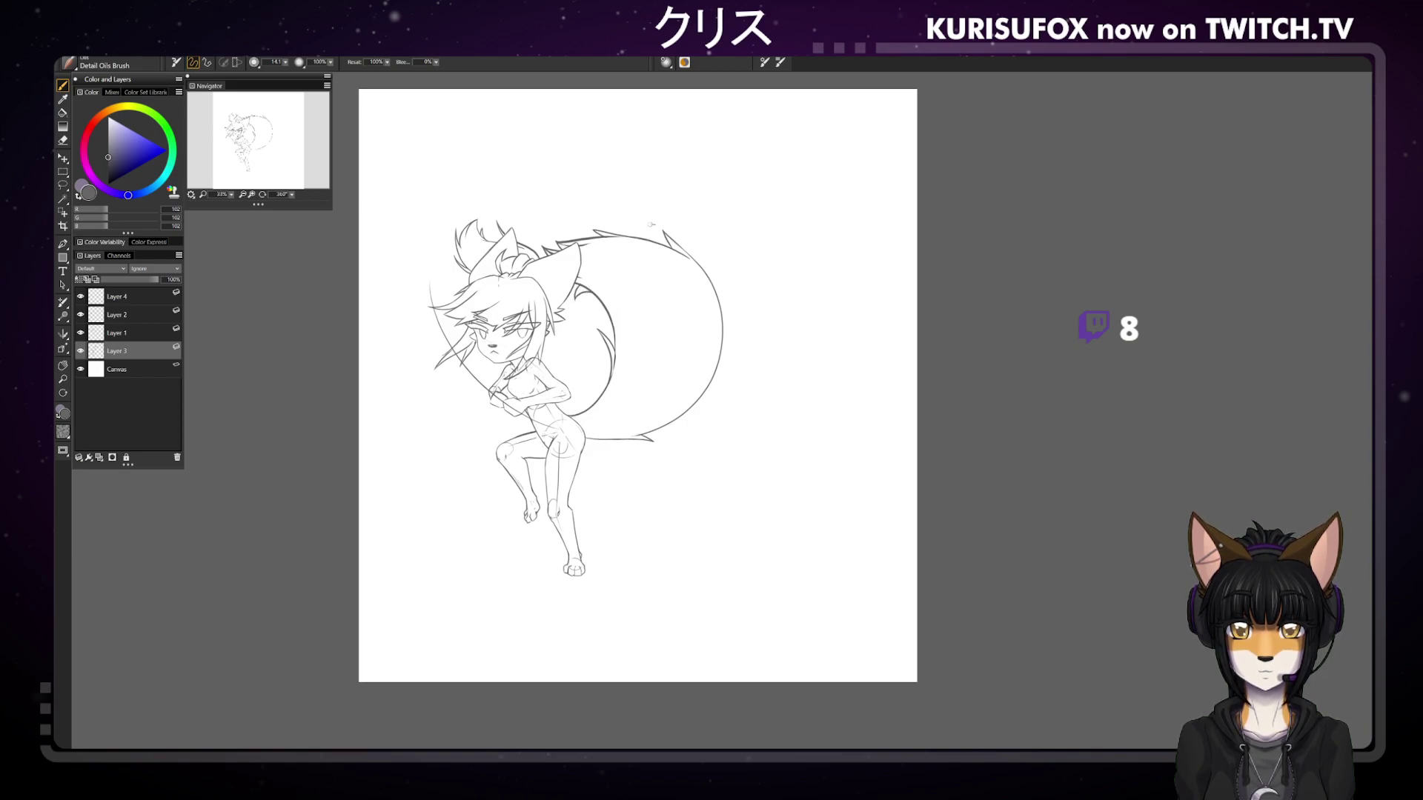
pyautogui.scroll(-3, 1042, 520)
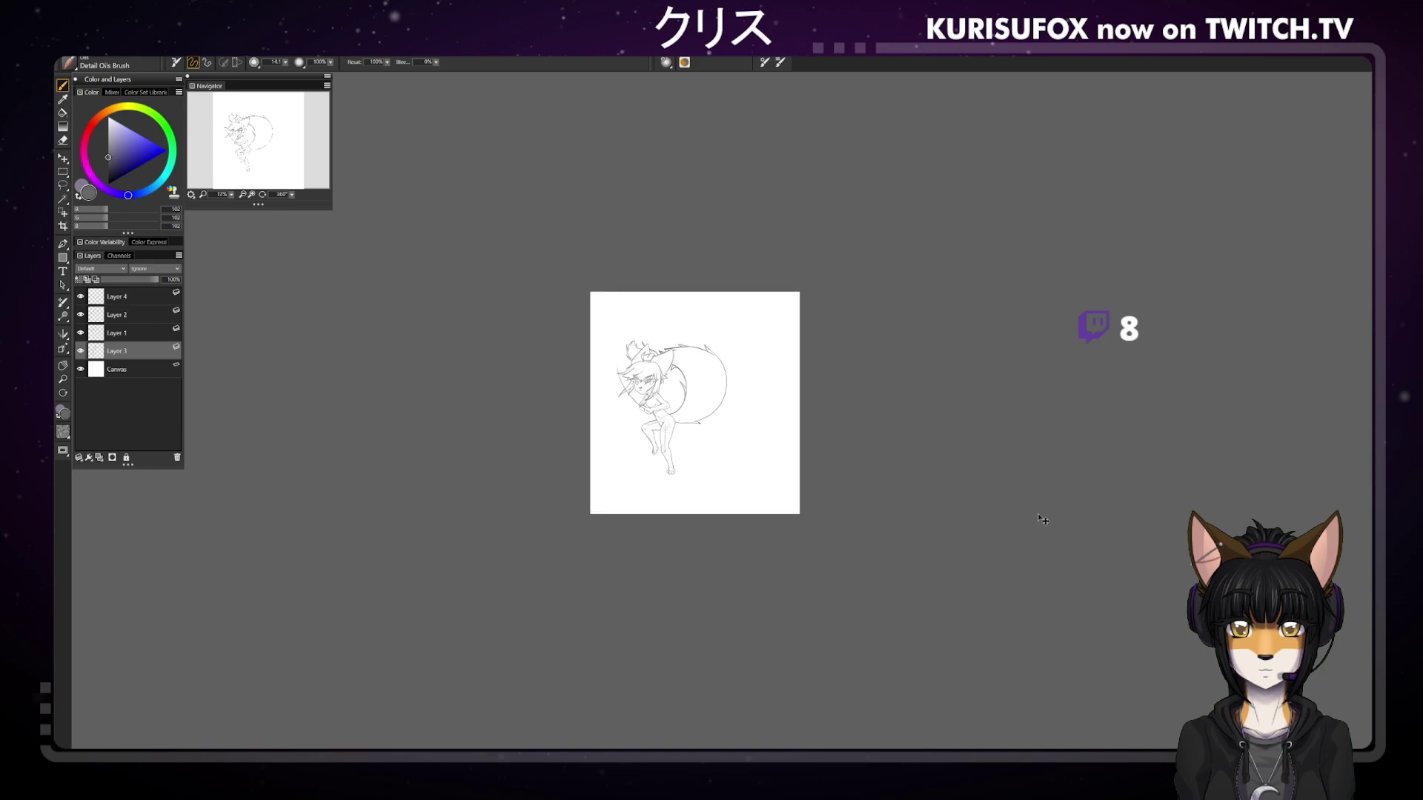
pyautogui.scroll(1, 1042, 520)
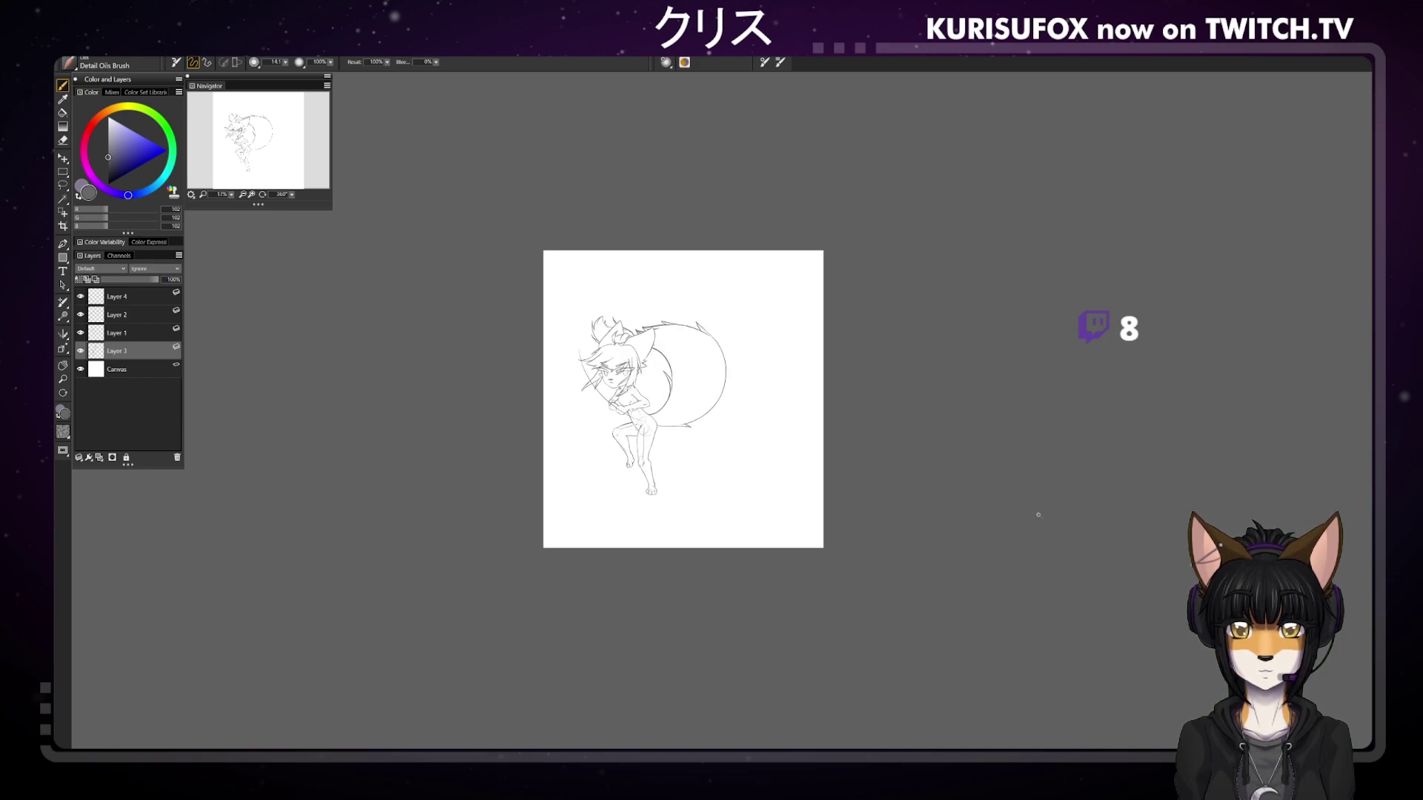
pyautogui.scroll(1, 1038, 514)
pyautogui.scroll(1, 1042, 520)
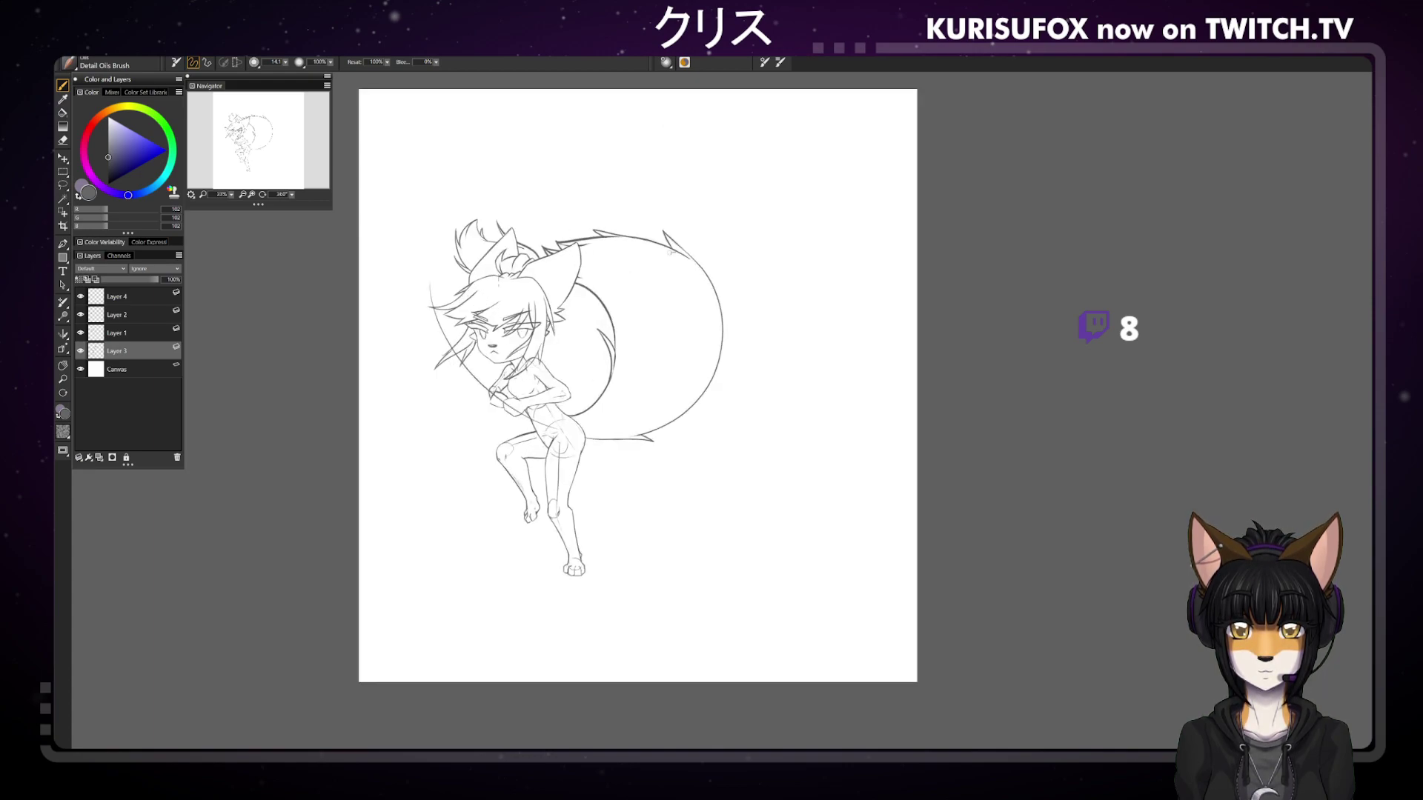
# Erase the small fur tuft on the tail's outer contour beside the ear and clean up the line there
pyautogui.press('e')
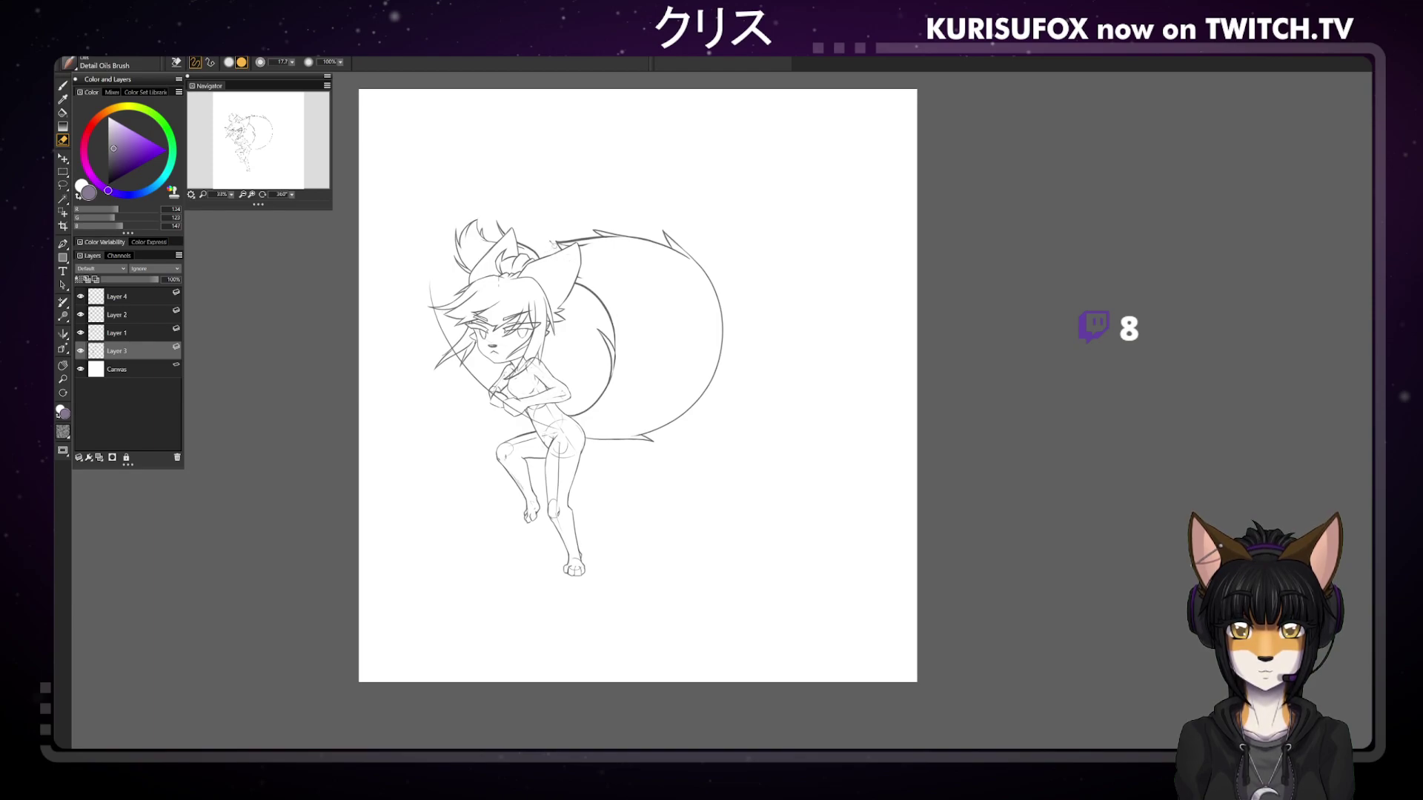
pyautogui.press('b')
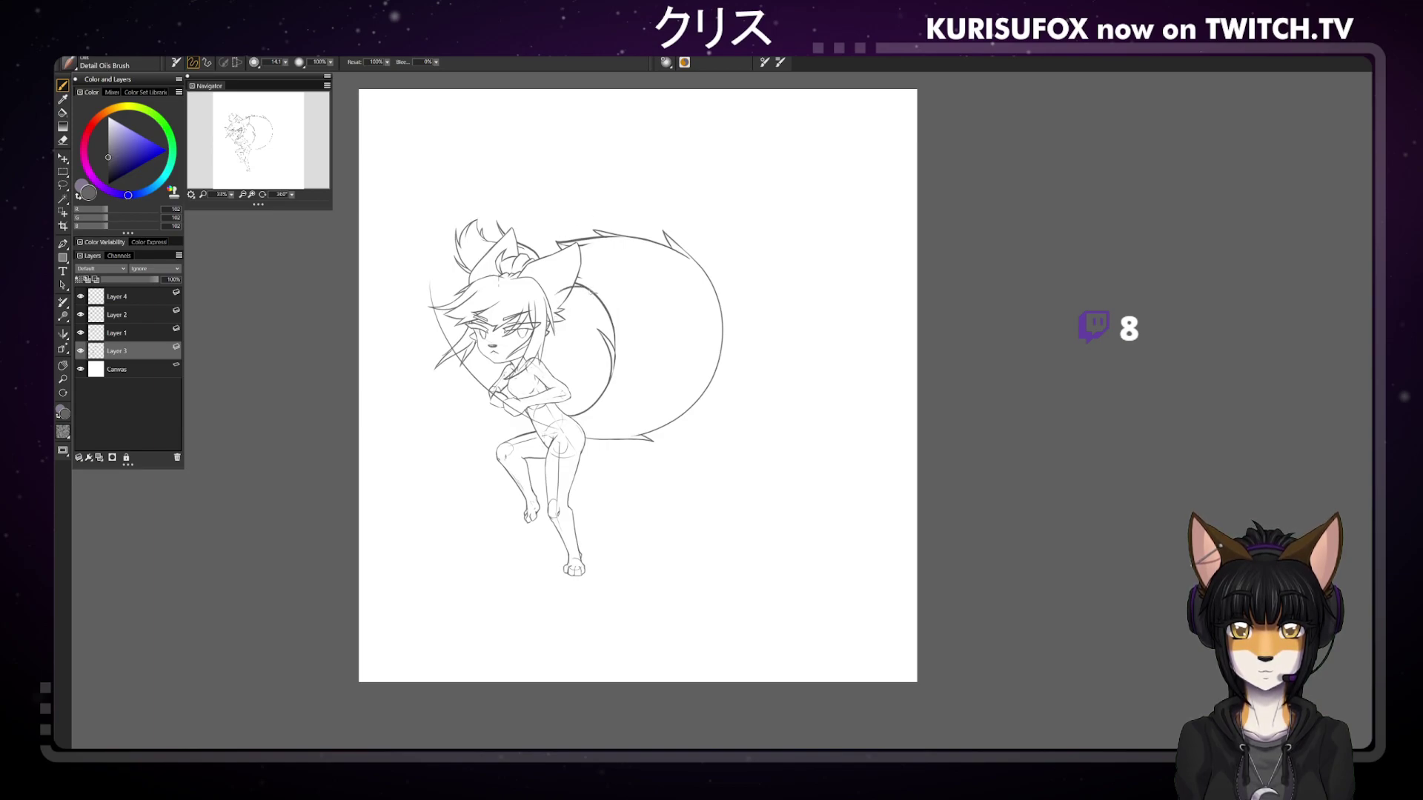
pyautogui.press('e')
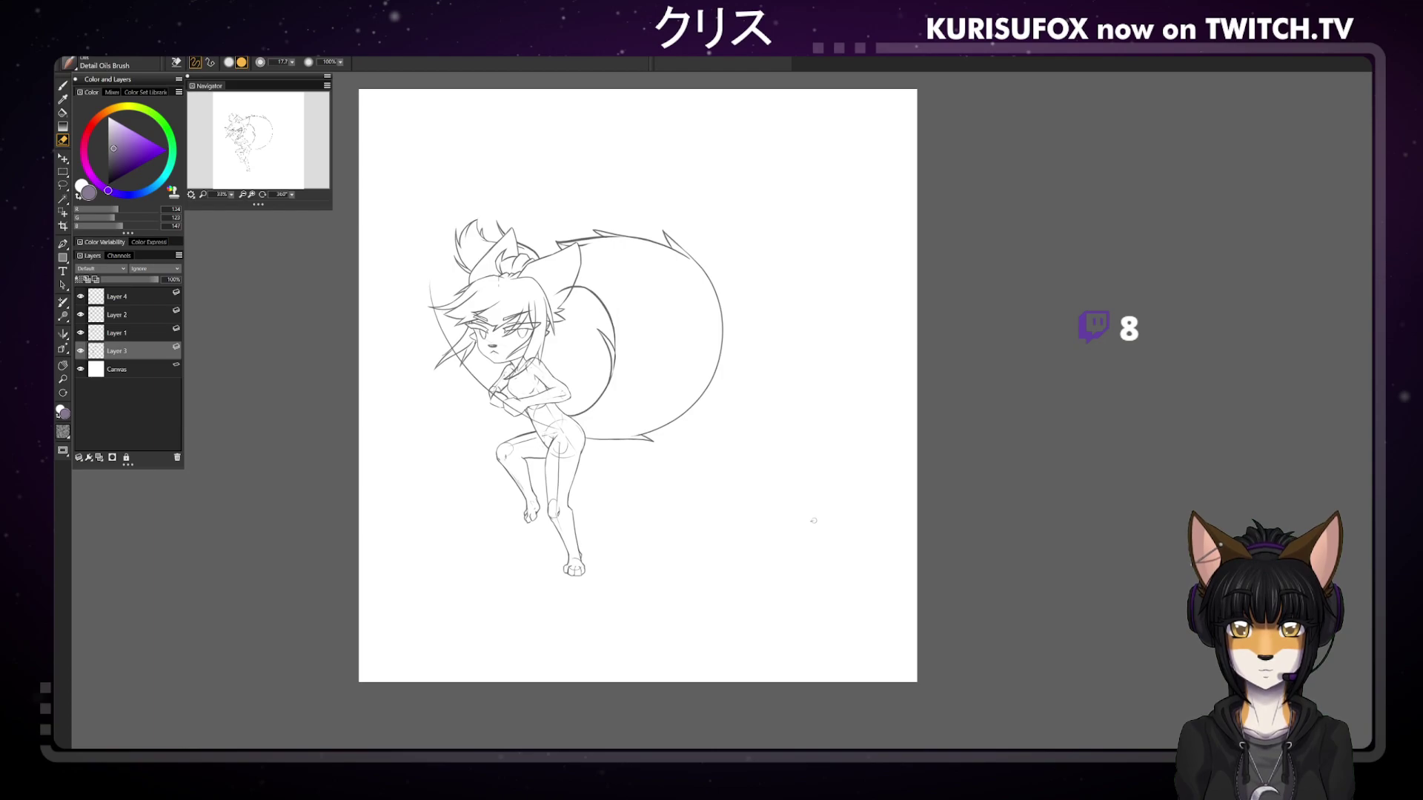
pyautogui.press('b')
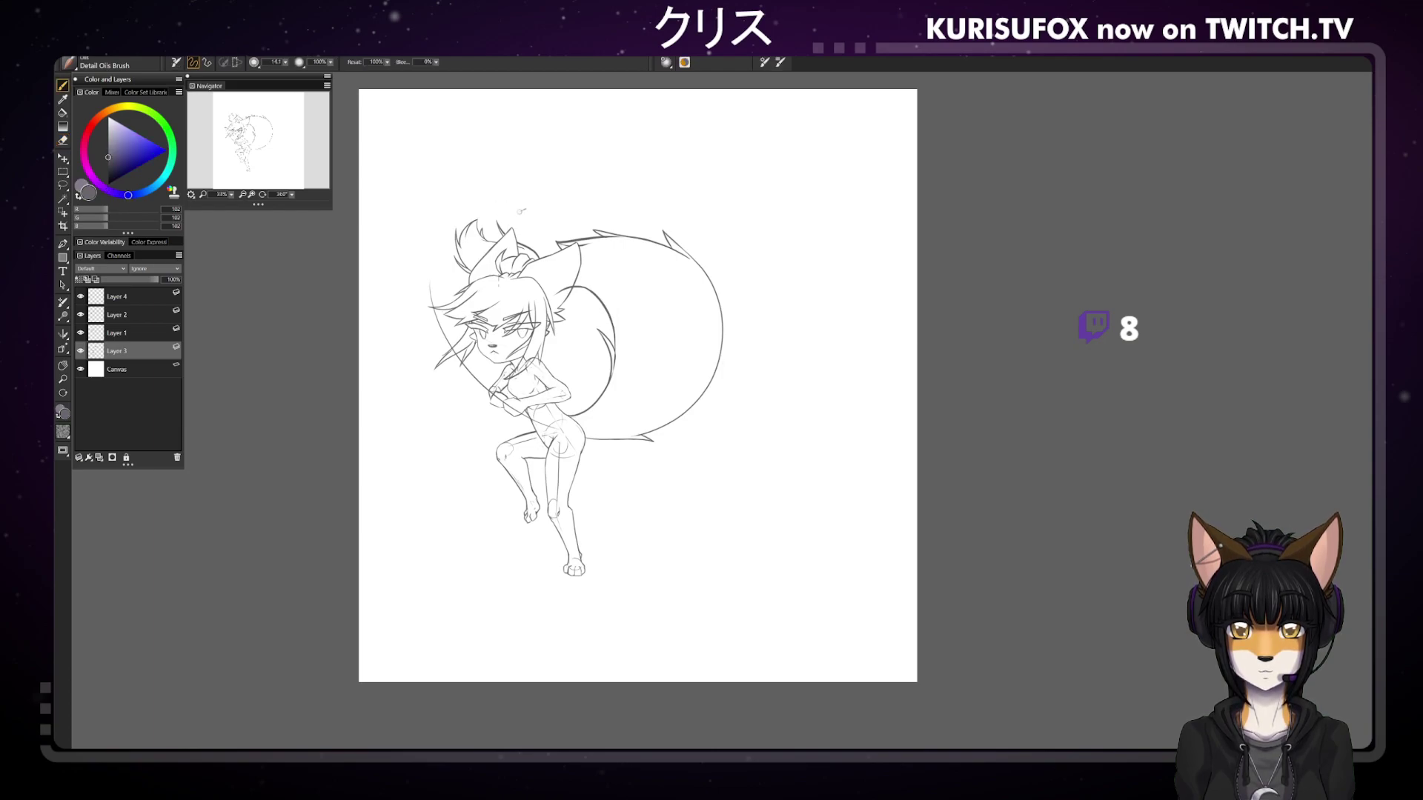
# Sketch a short fur line behind the ear at the start of the tail contour and trim the excess
pyautogui.moveTo(540, 249); pyautogui.dragTo(556, 259)
pyautogui.hotkey('ctrl', 'z')
pyautogui.hotkey('ctrl', 'z')
pyautogui.hotkey('ctrl', 'z')
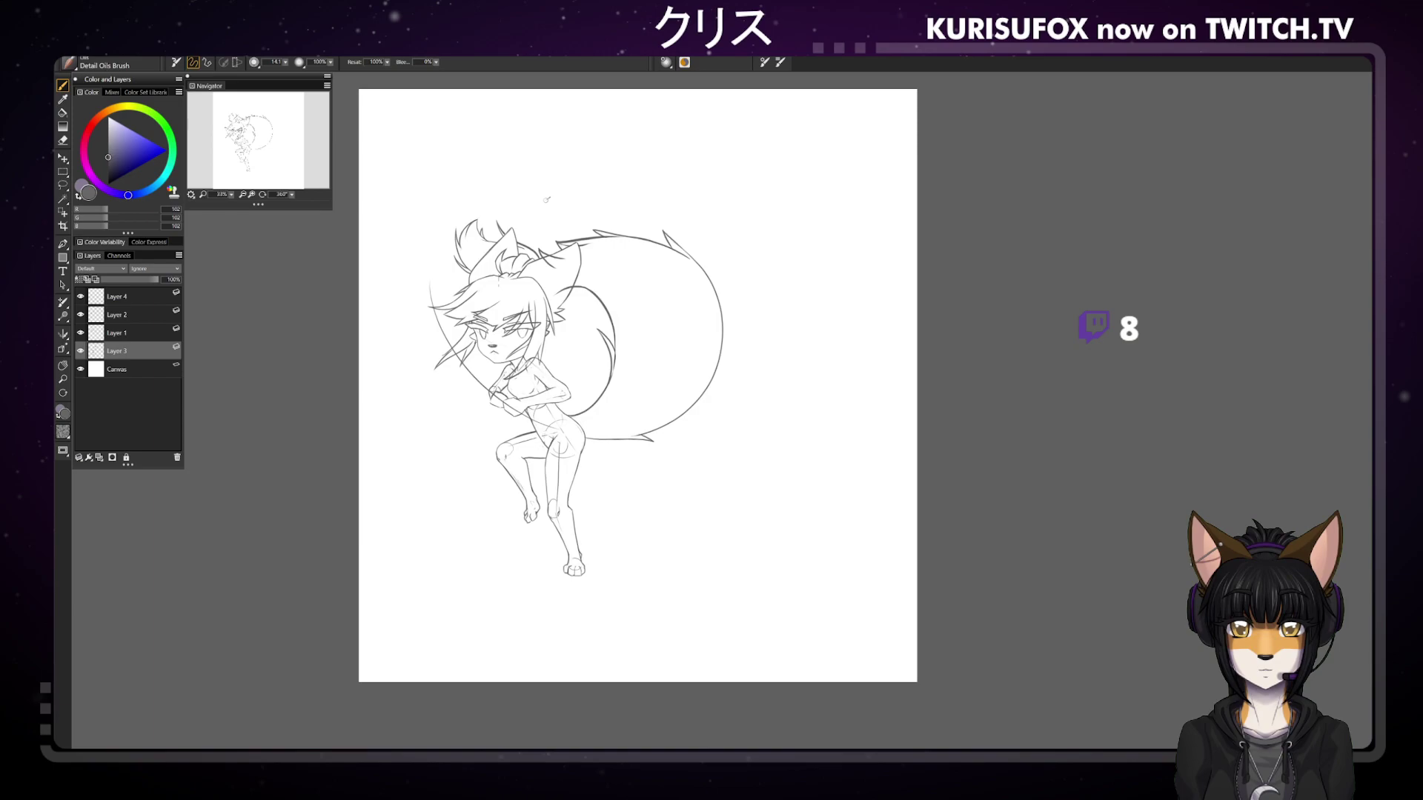
pyautogui.press('n')
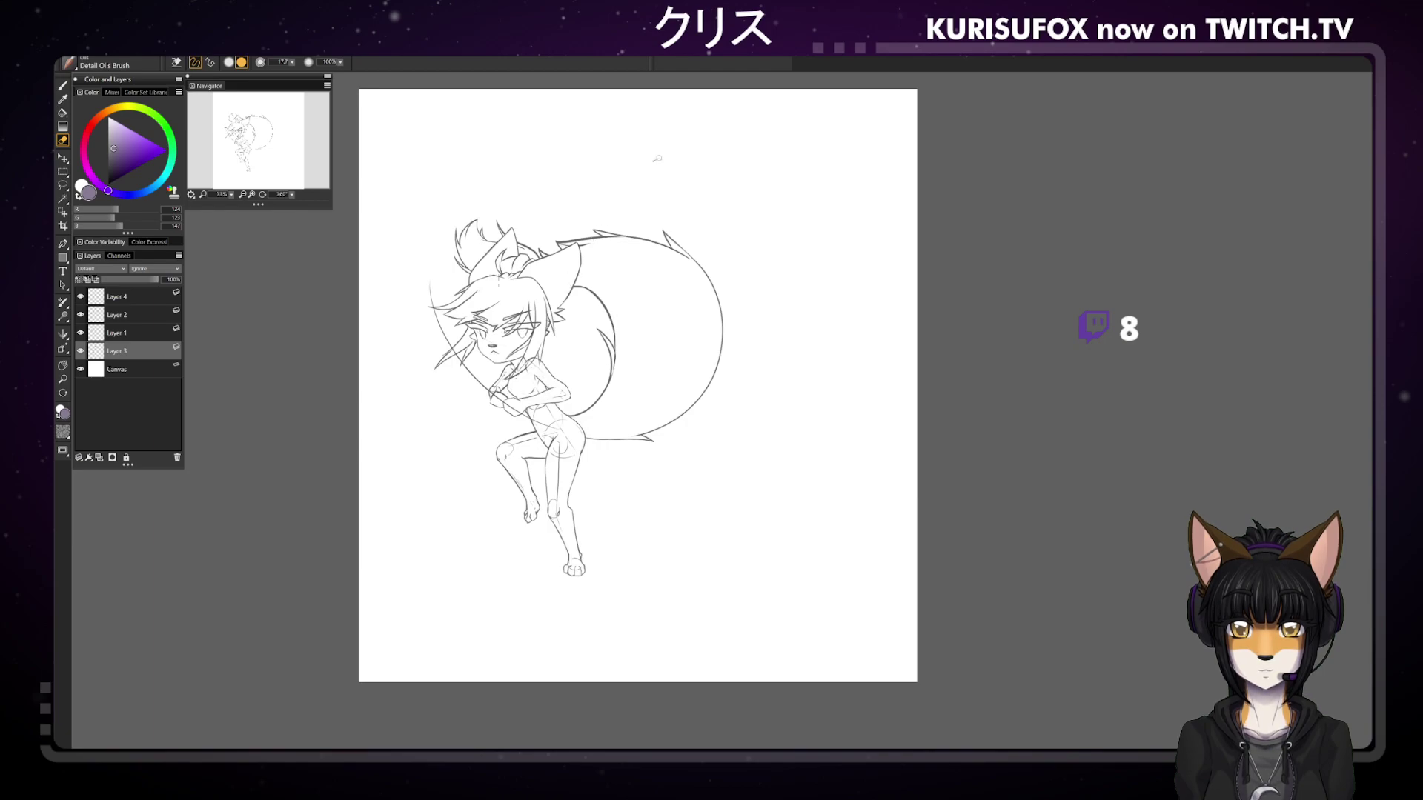
# Try a short fur stroke between the ponytail and the ear, then undo it
pyautogui.hotkey('ctrl', '-')
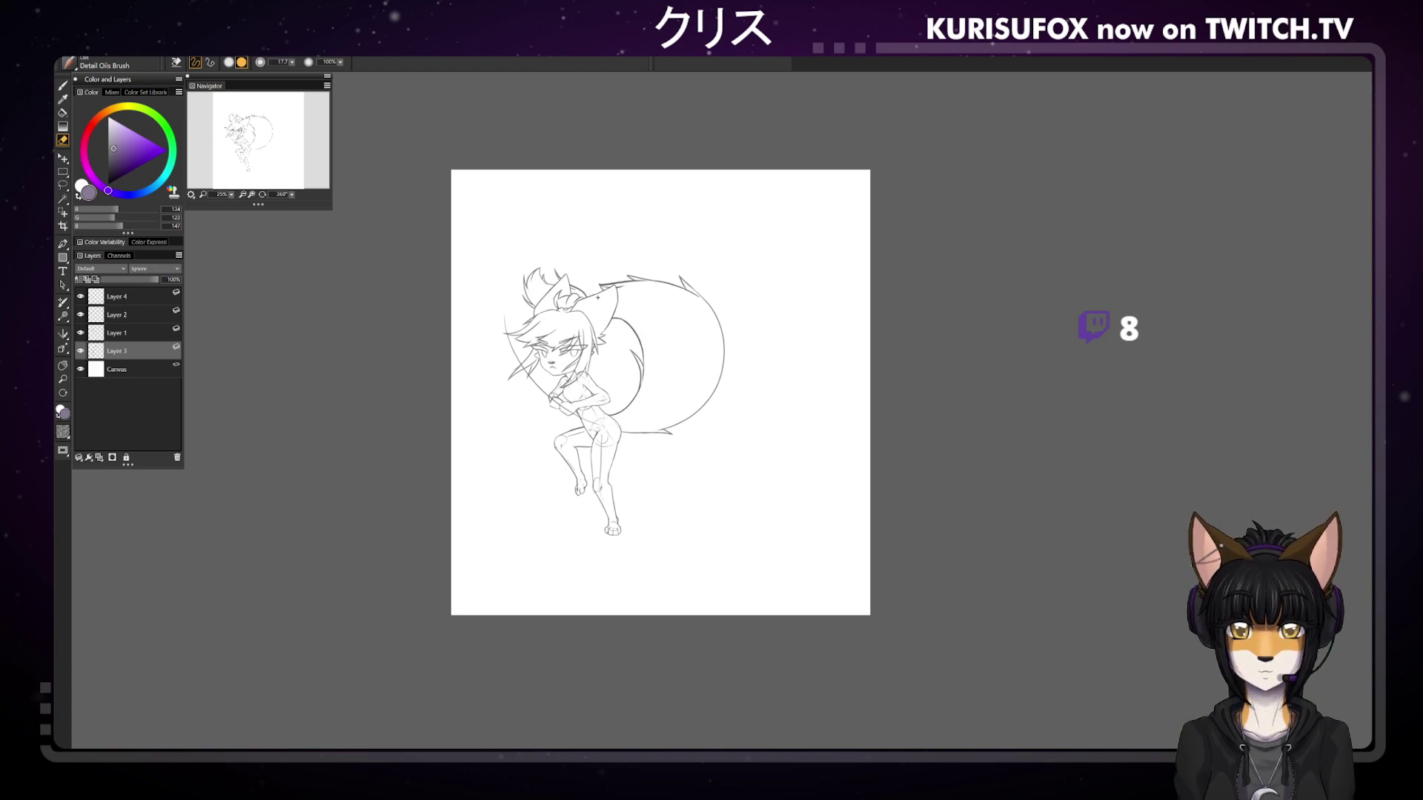
pyautogui.moveTo(292, 195); pyautogui.dragTo(282, 186)
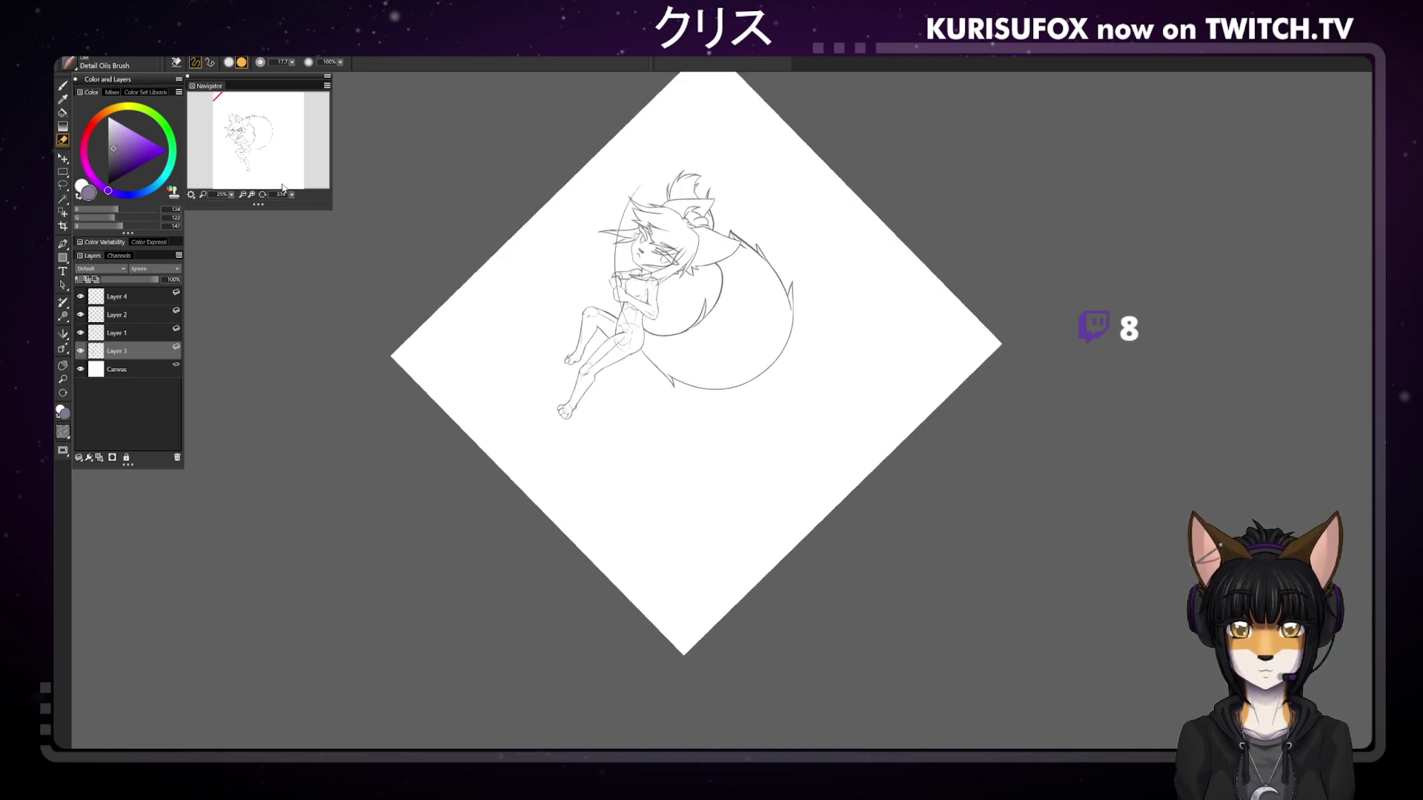
pyautogui.press('b')
pyautogui.moveTo(719, 210); pyautogui.dragTo(728, 242)
pyautogui.hotkey('ctrl', 'z')
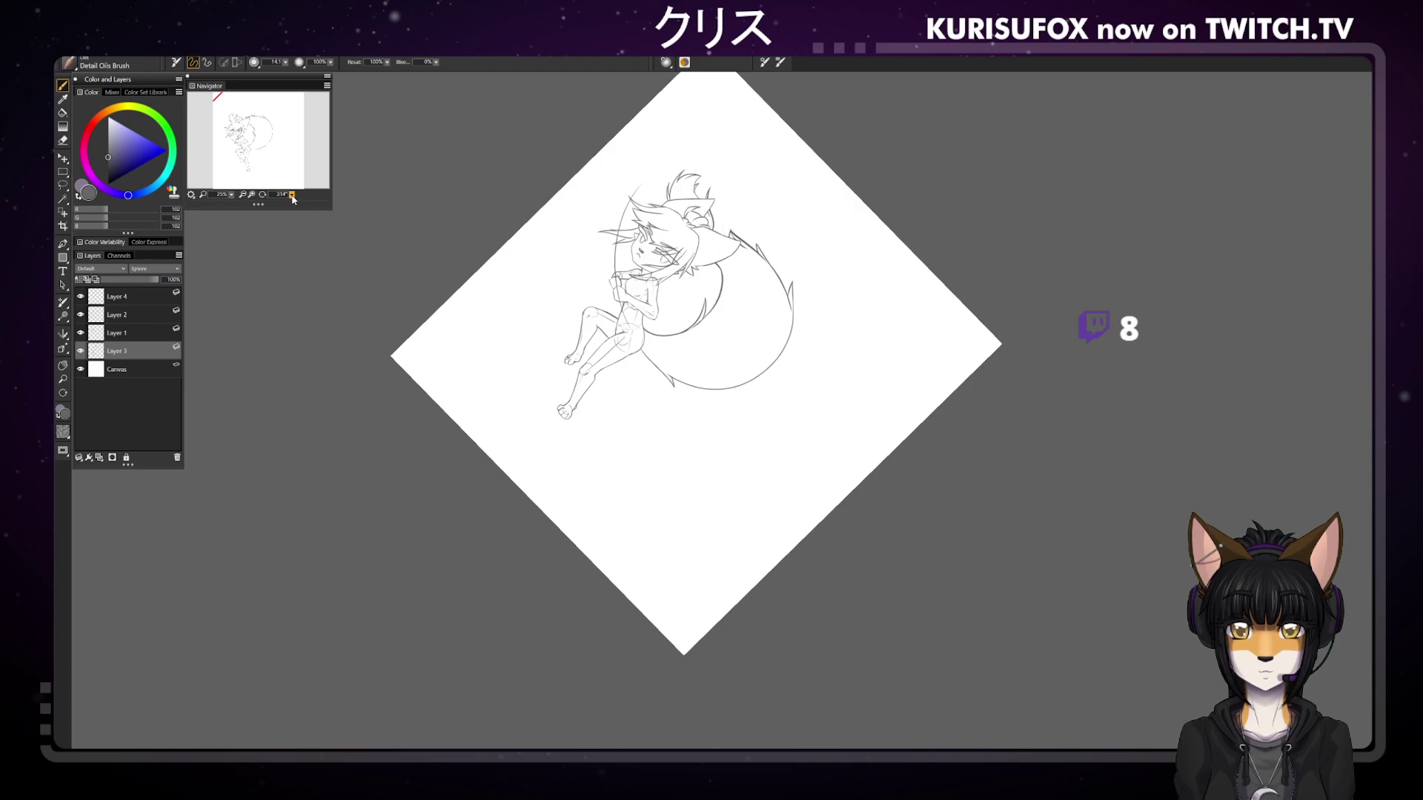
# Redraw the tail's inner contour between the inner fur tuft and the ear on Layer 3 and erase the old line
pyautogui.moveTo(291, 195); pyautogui.dragTo(279, 190)
pyautogui.hotkey('ctrl', '+')
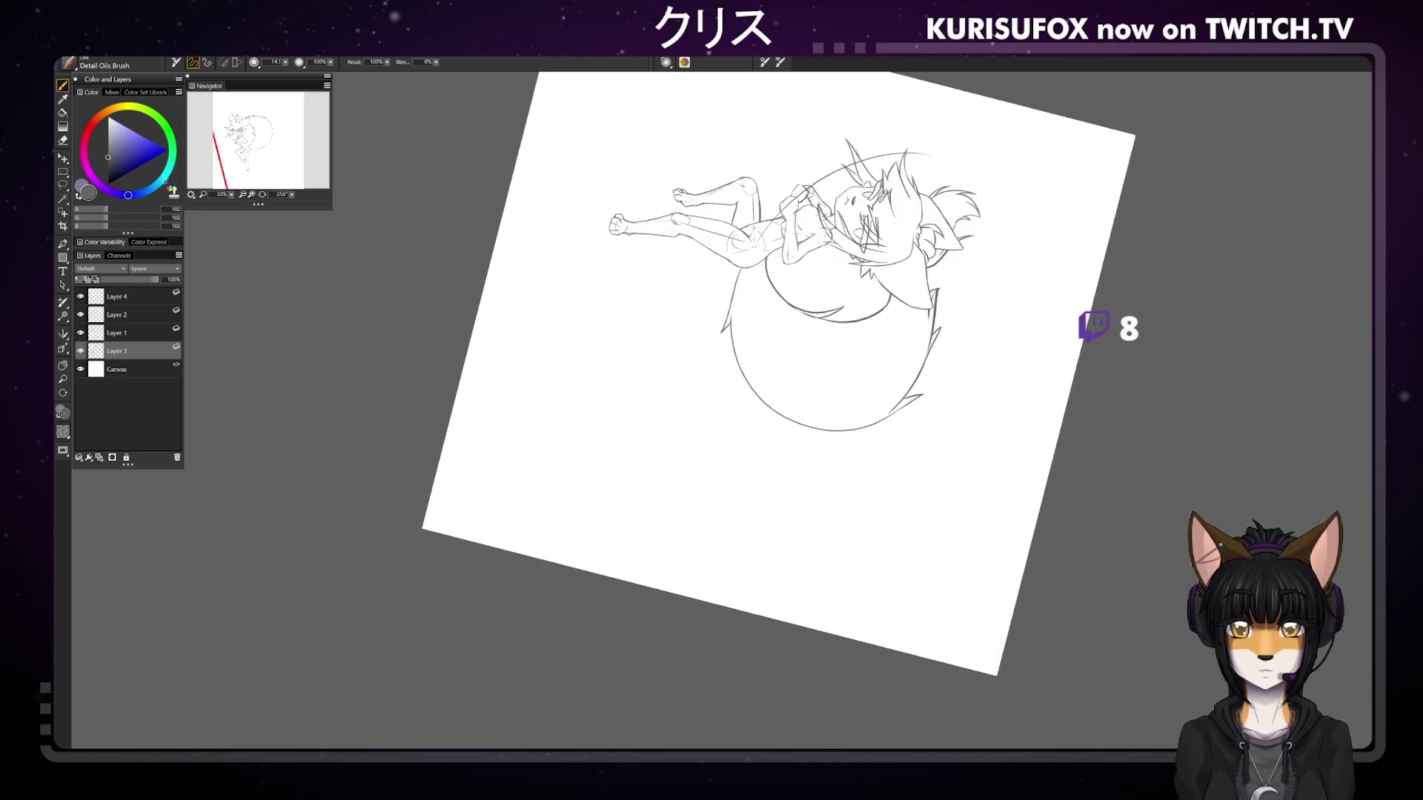
pyautogui.moveTo(293, 195); pyautogui.dragTo(258, 190)
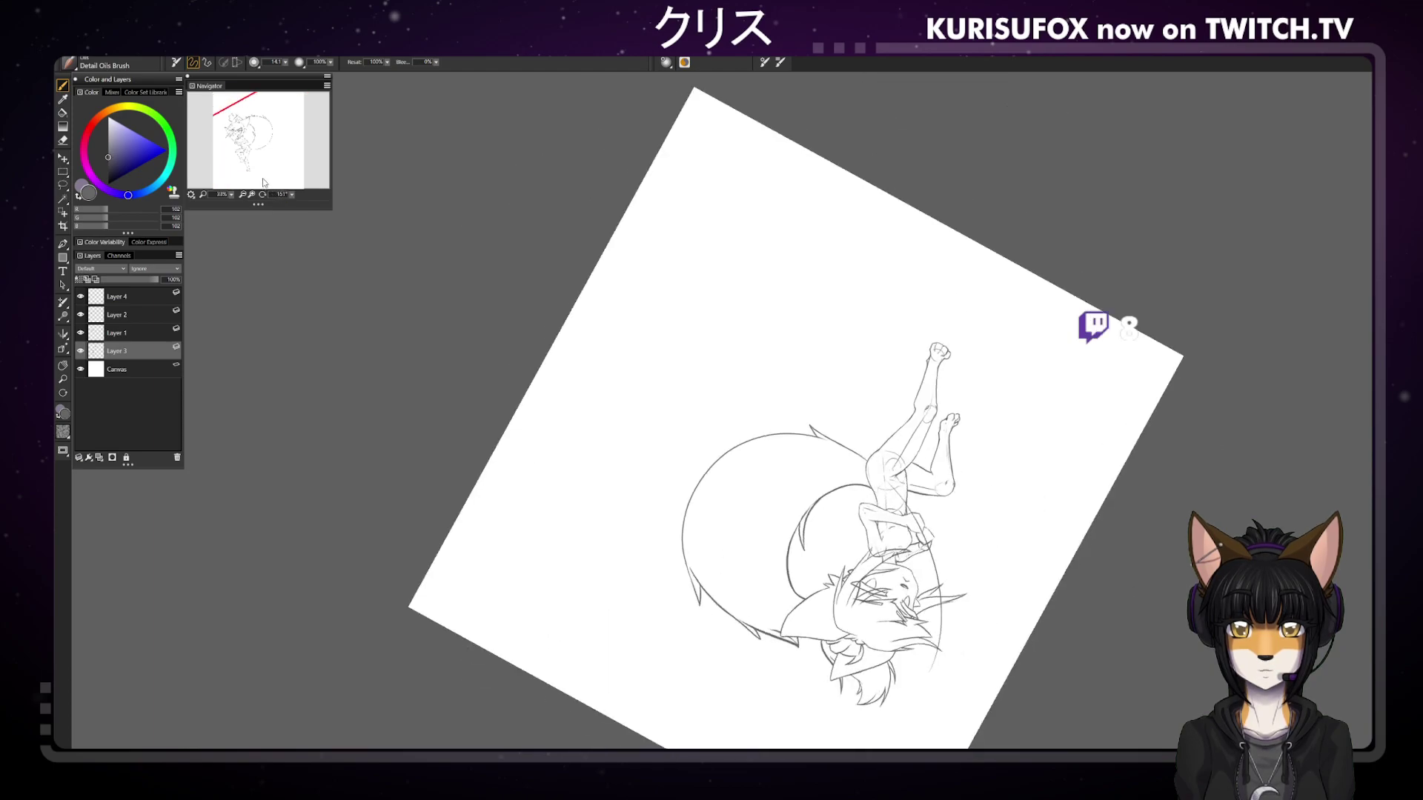
pyautogui.moveTo(791, 542); pyautogui.dragTo(806, 598)
pyautogui.hotkey('ctrl', 'z')
pyautogui.moveTo(798, 527); pyautogui.dragTo(811, 599)
pyautogui.hotkey('ctrl', 'z')
pyautogui.moveTo(797, 528)
pyautogui.mouseDown()
pyautogui.moveTo(790, 564)
pyautogui.moveTo(810, 600)
pyautogui.mouseUp()
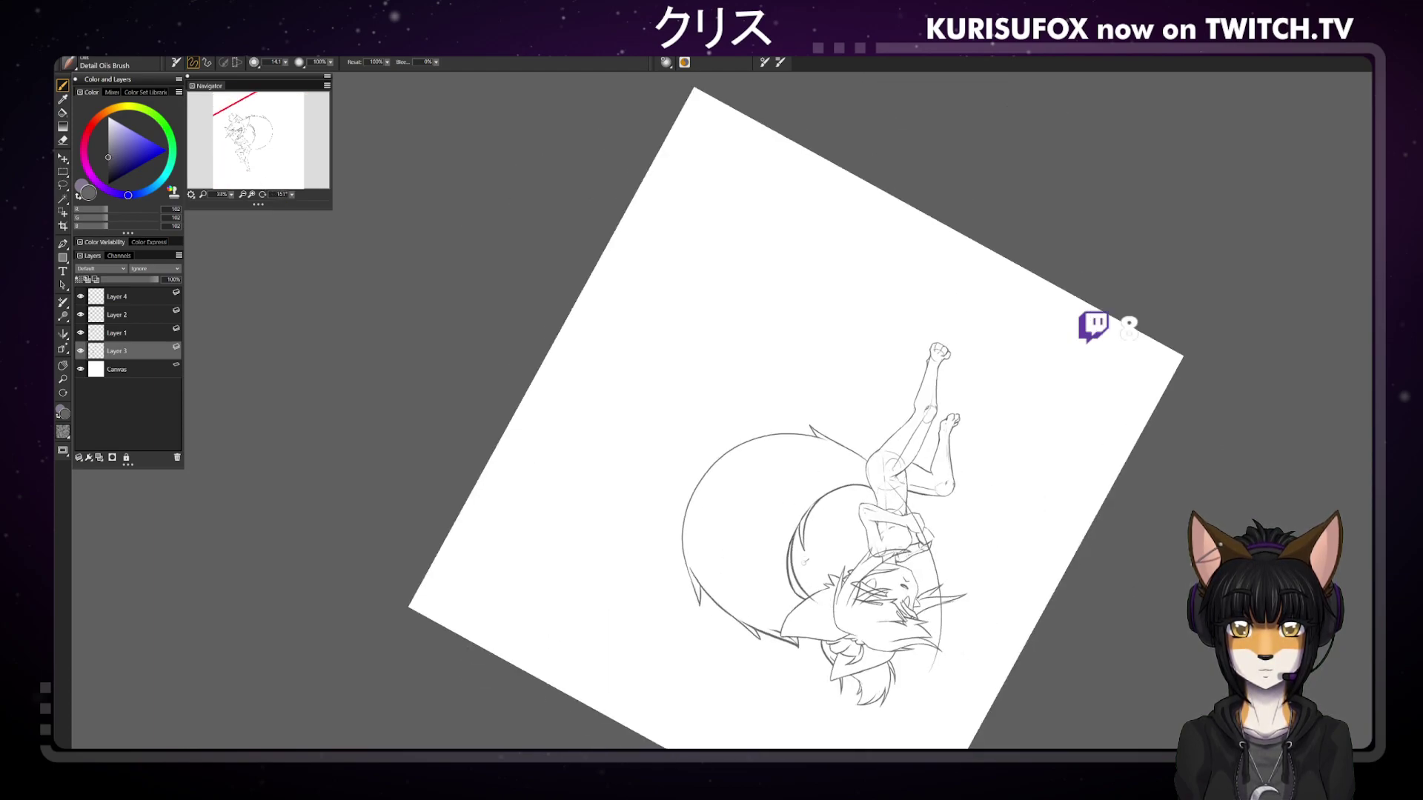
pyautogui.press('n')
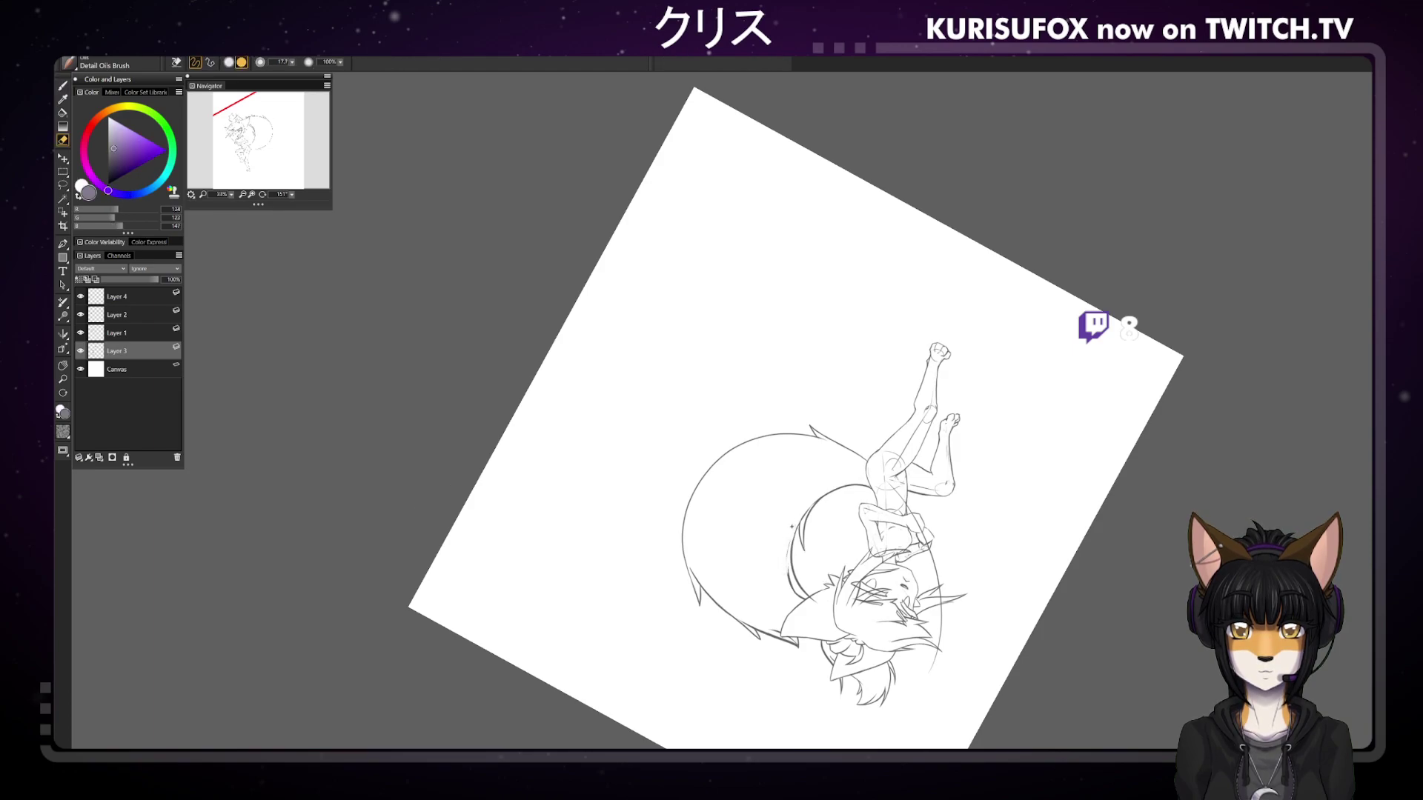
pyautogui.moveTo(792, 587); pyautogui.dragTo(805, 602)
# Draw a pointed fur tuft where the tail's outer contour meets the ear and clean up its edges
pyautogui.press('b')
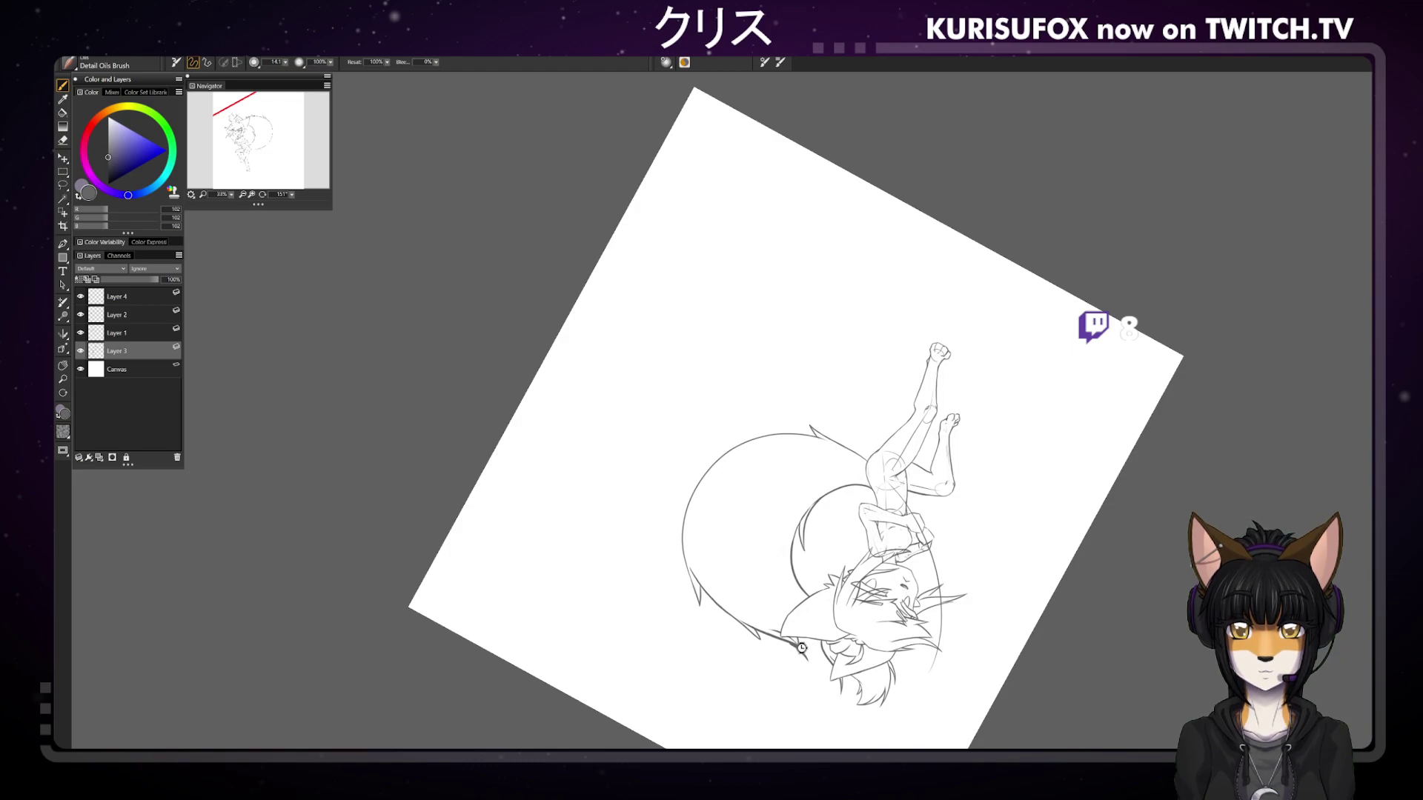
pyautogui.moveTo(793, 643)
pyautogui.mouseDown()
pyautogui.moveTo(811, 663)
pyautogui.moveTo(801, 614)
pyautogui.mouseUp()
pyautogui.hotkey('ctrl', 'z')
pyautogui.press('n')
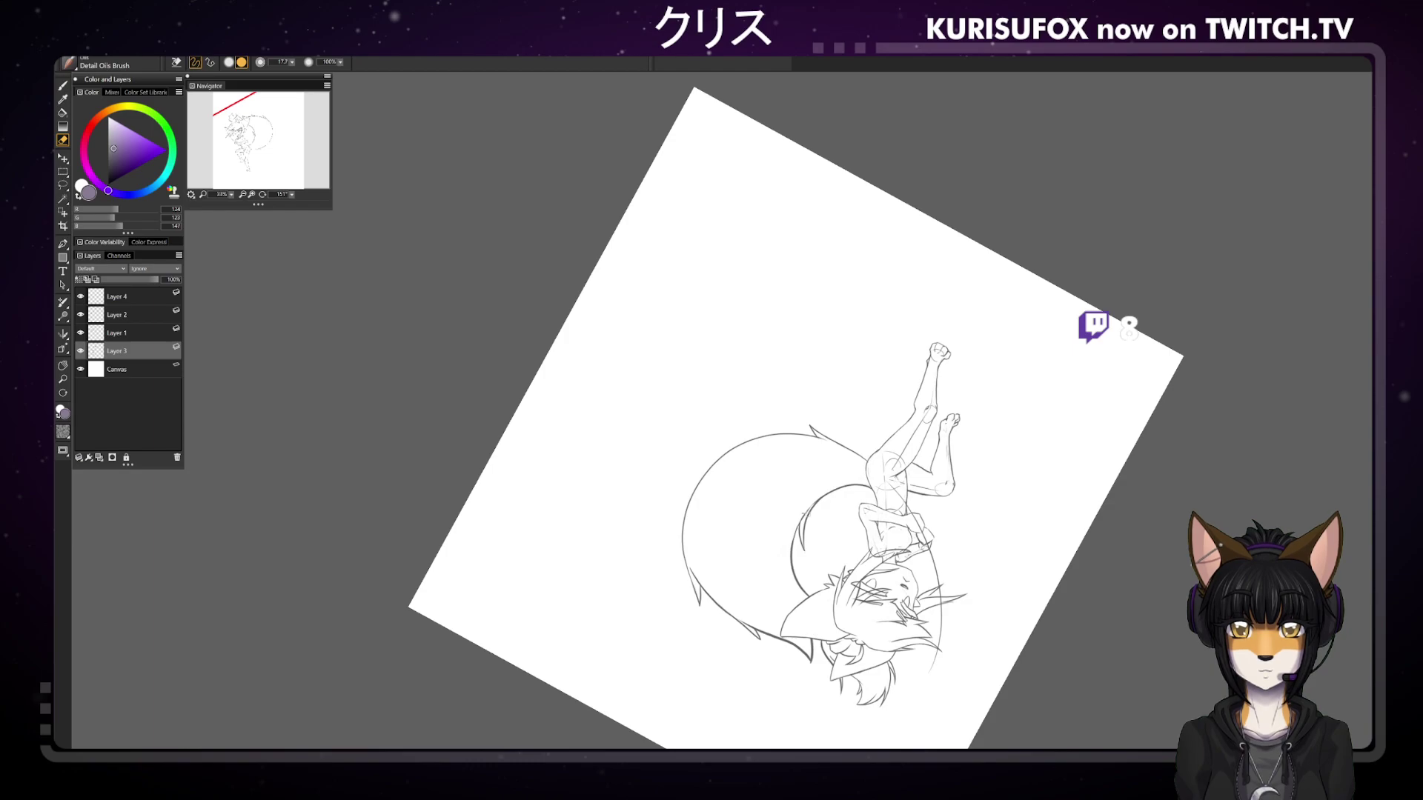
pyautogui.press('b')
# Try extra fur strokes behind the ear next to the new tuft and undo them
pyautogui.moveTo(291, 195); pyautogui.dragTo(258, 182)
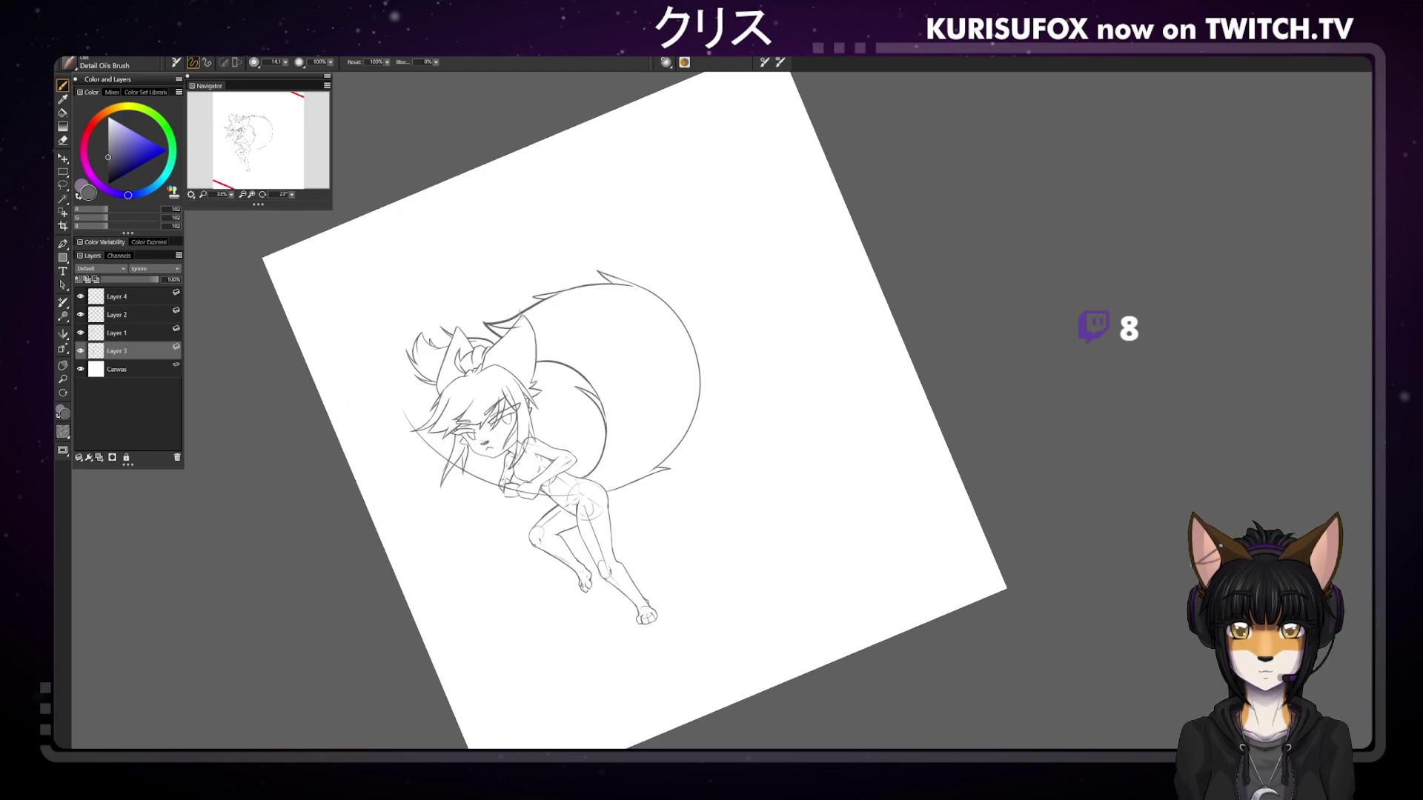
pyautogui.moveTo(486, 323)
pyautogui.mouseDown()
pyautogui.moveTo(533, 319)
pyautogui.moveTo(496, 324)
pyautogui.mouseUp()
pyautogui.hotkey('ctrl', 'z')
pyautogui.hotkey('ctrl', 'z')
pyautogui.hotkey('ctrl', 'z')
pyautogui.hotkey('ctrl', 'z')
pyautogui.scroll(-2, 647, 205)
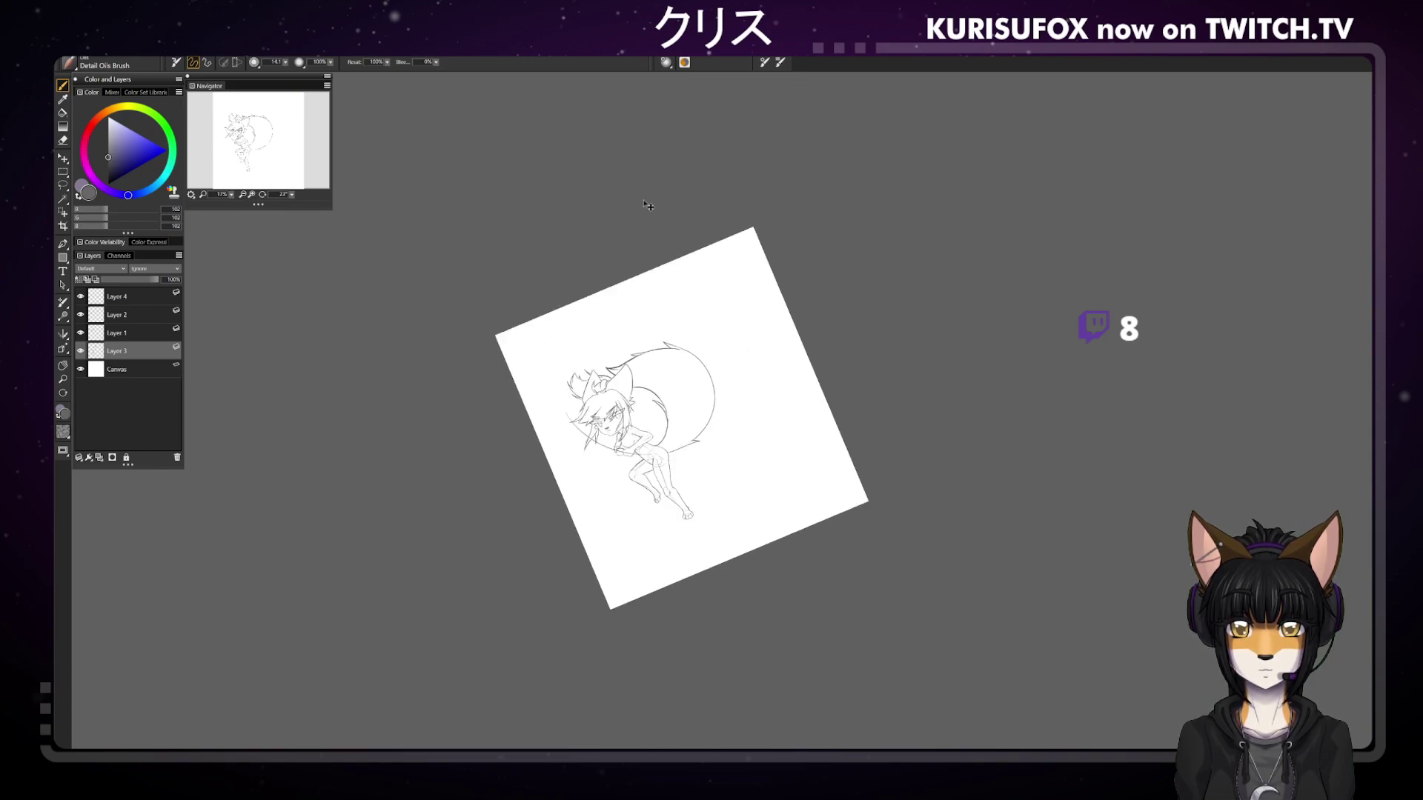
pyautogui.scroll(-1, 647, 205)
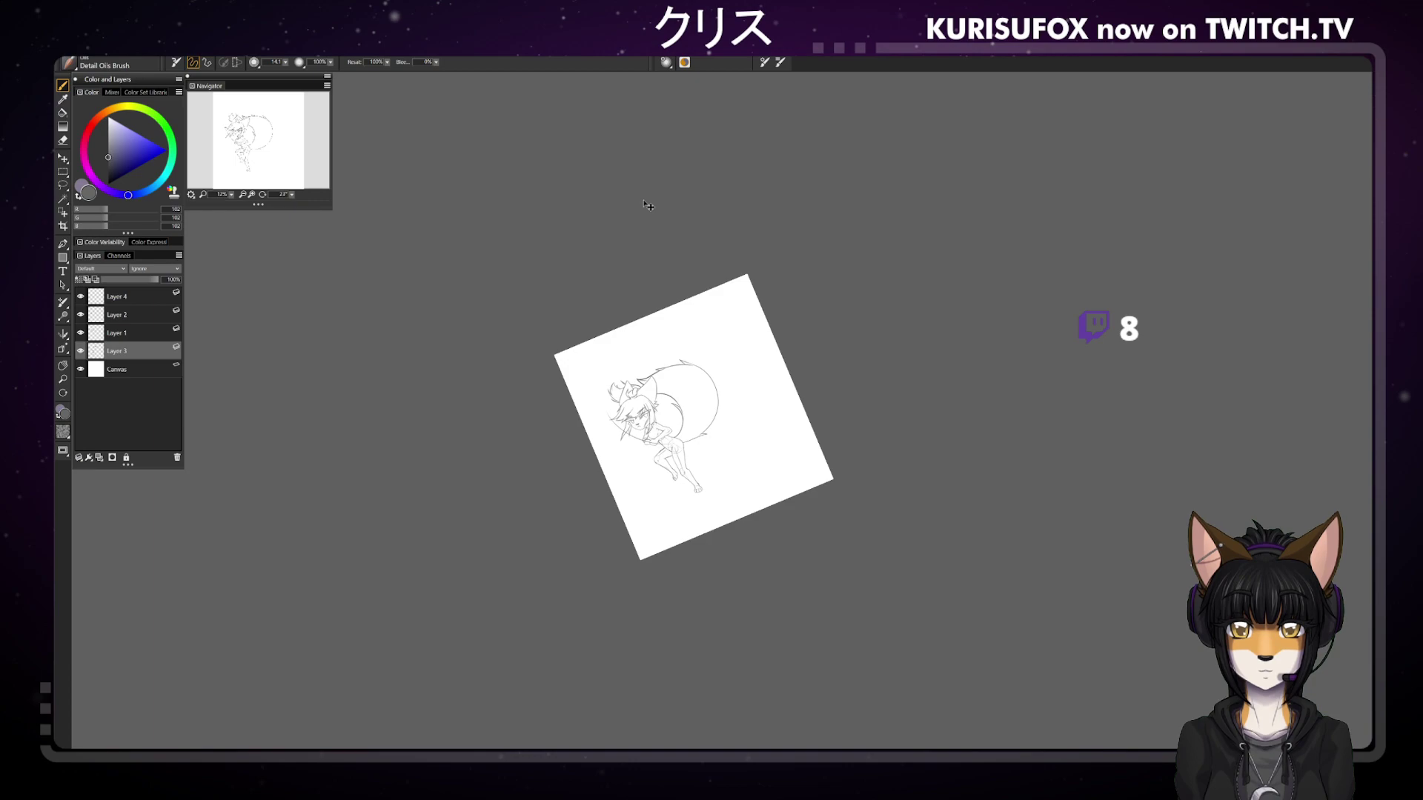
pyautogui.scroll(3, 647, 205)
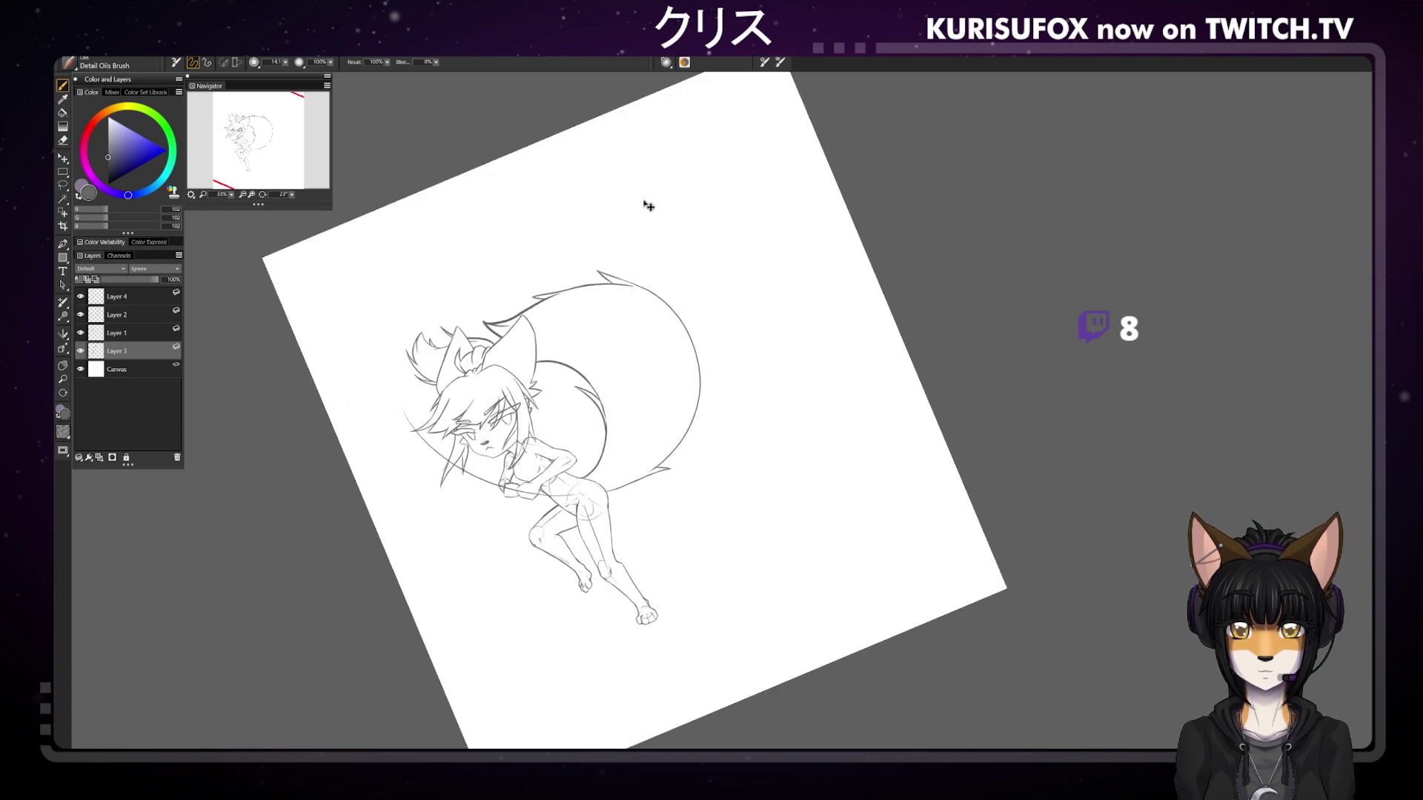
pyautogui.scroll(1, 646, 205)
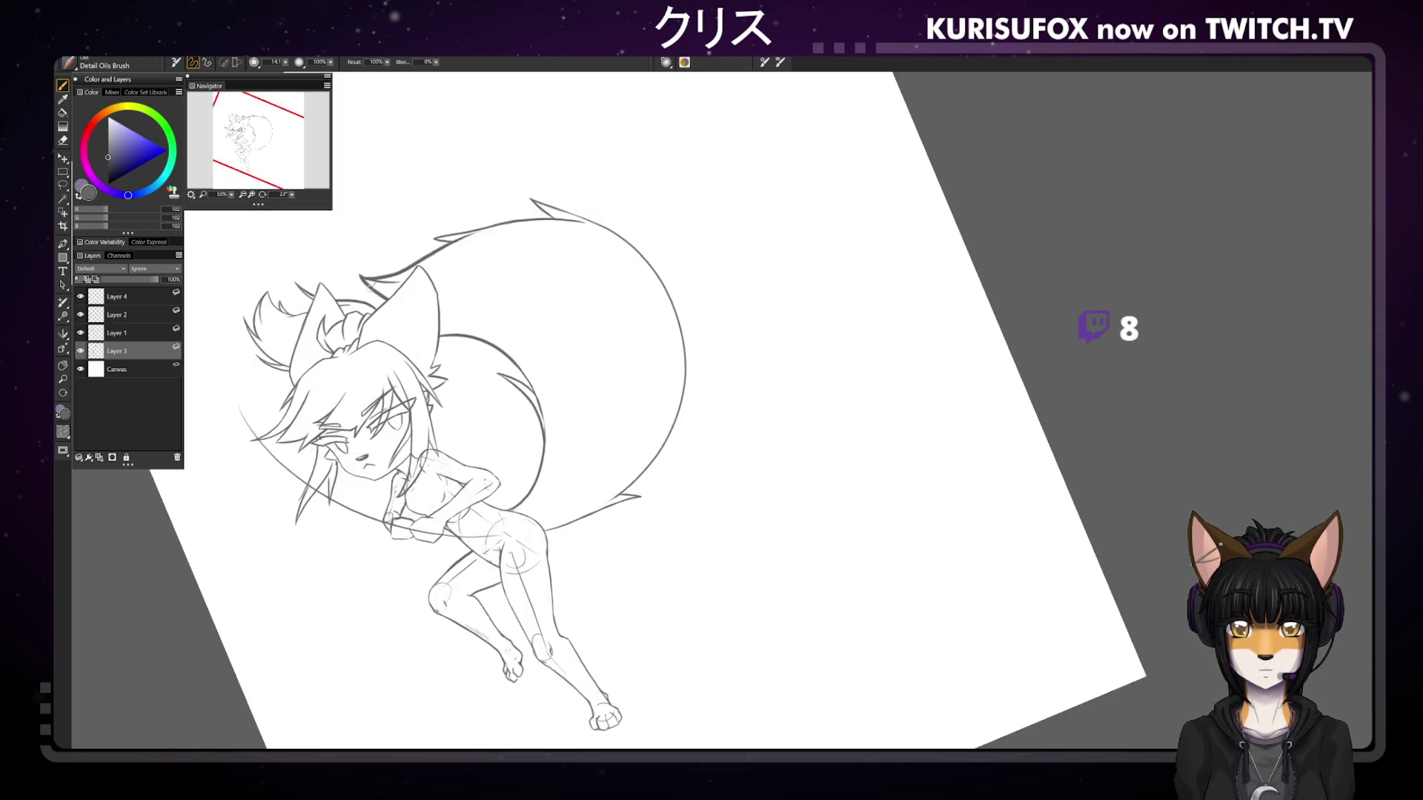
pyautogui.moveTo(387, 298)
pyautogui.mouseDown()
pyautogui.moveTo(455, 323)
pyautogui.moveTo(386, 303)
pyautogui.moveTo(433, 323)
pyautogui.mouseUp()
pyautogui.hotkey('ctrl', 'z')
# Erase the pointed fur tuft at the top of the tail's outer curve
pyautogui.press('n')
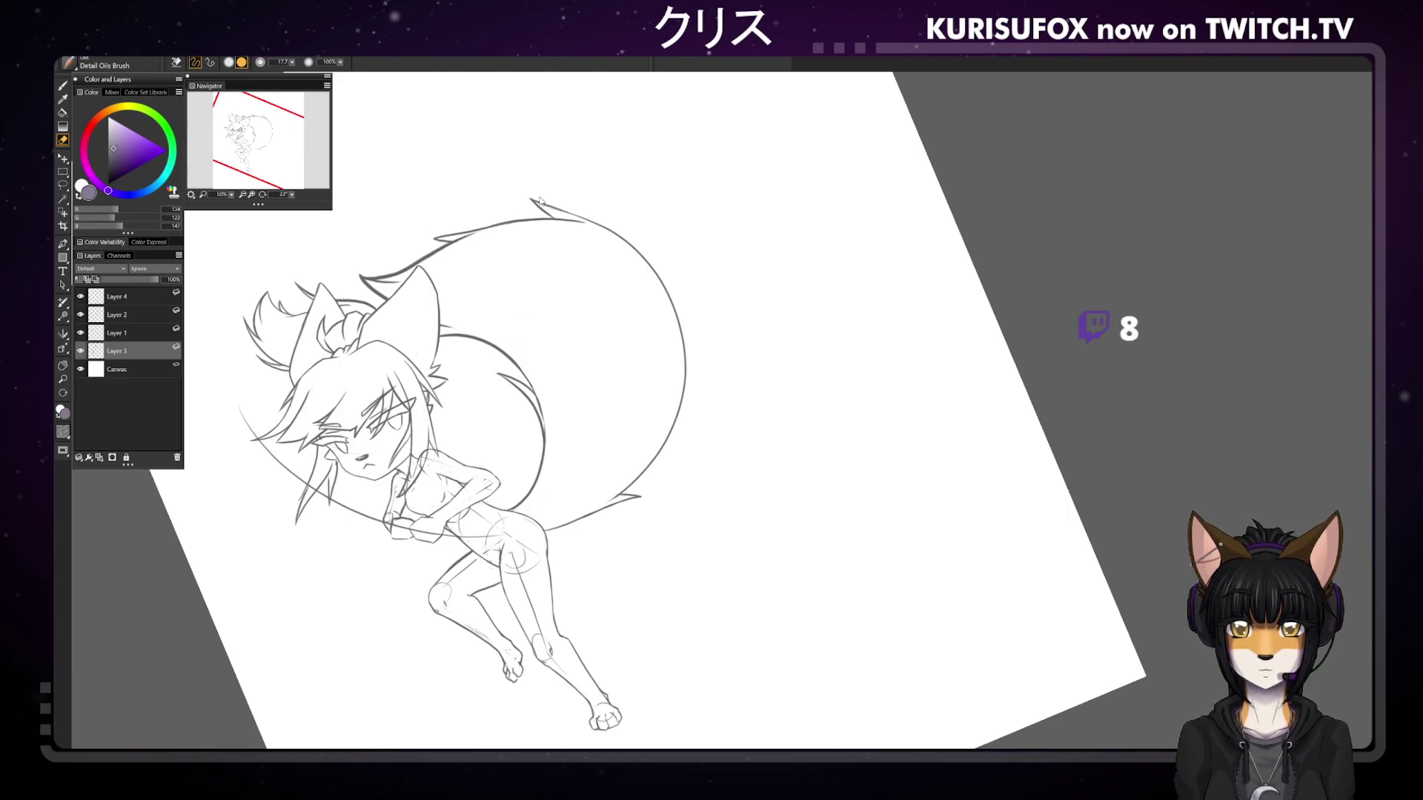
pyautogui.hotkey('ctrl', '-')
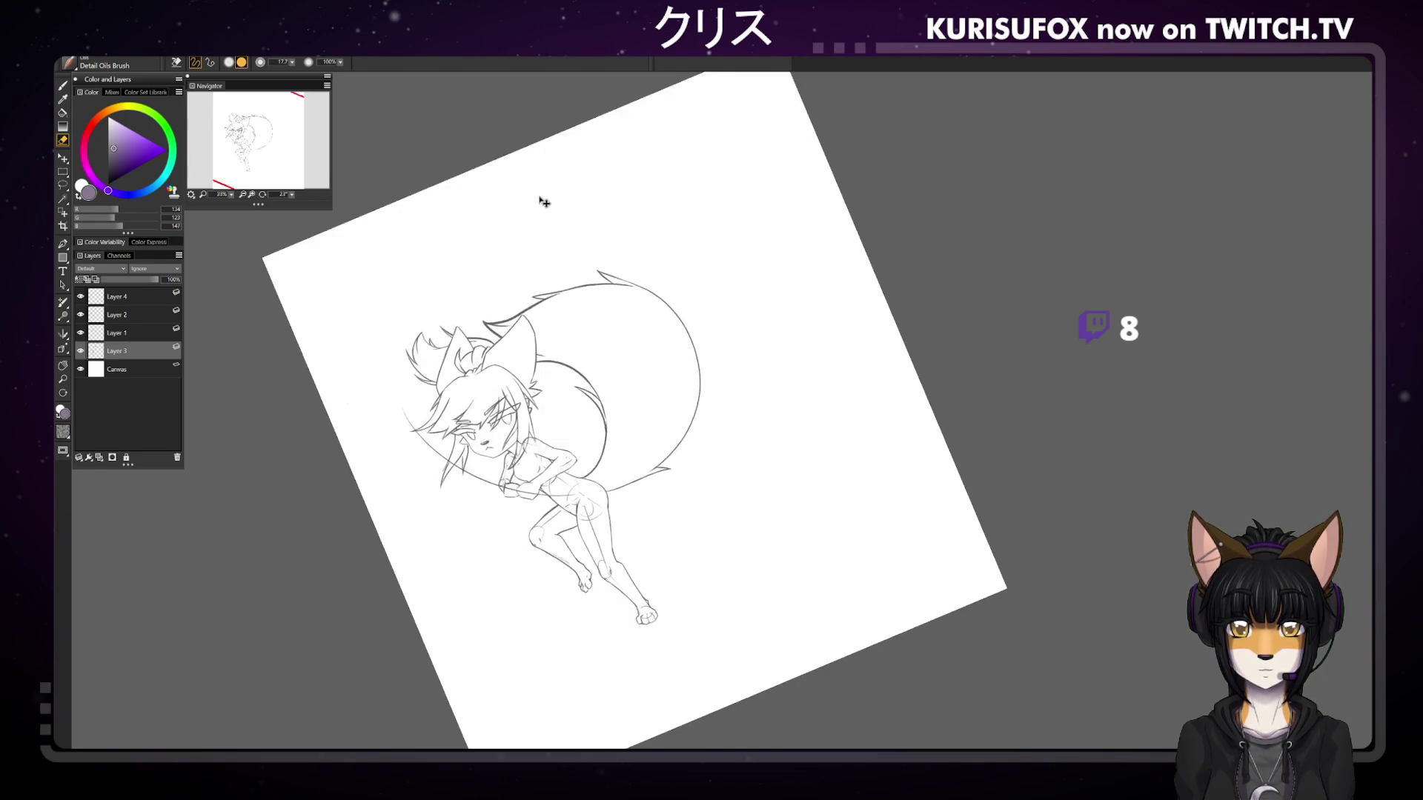
pyautogui.moveTo(622, 280)
pyautogui.mouseDown()
pyautogui.moveTo(600, 275)
pyautogui.moveTo(635, 284)
pyautogui.mouseUp()
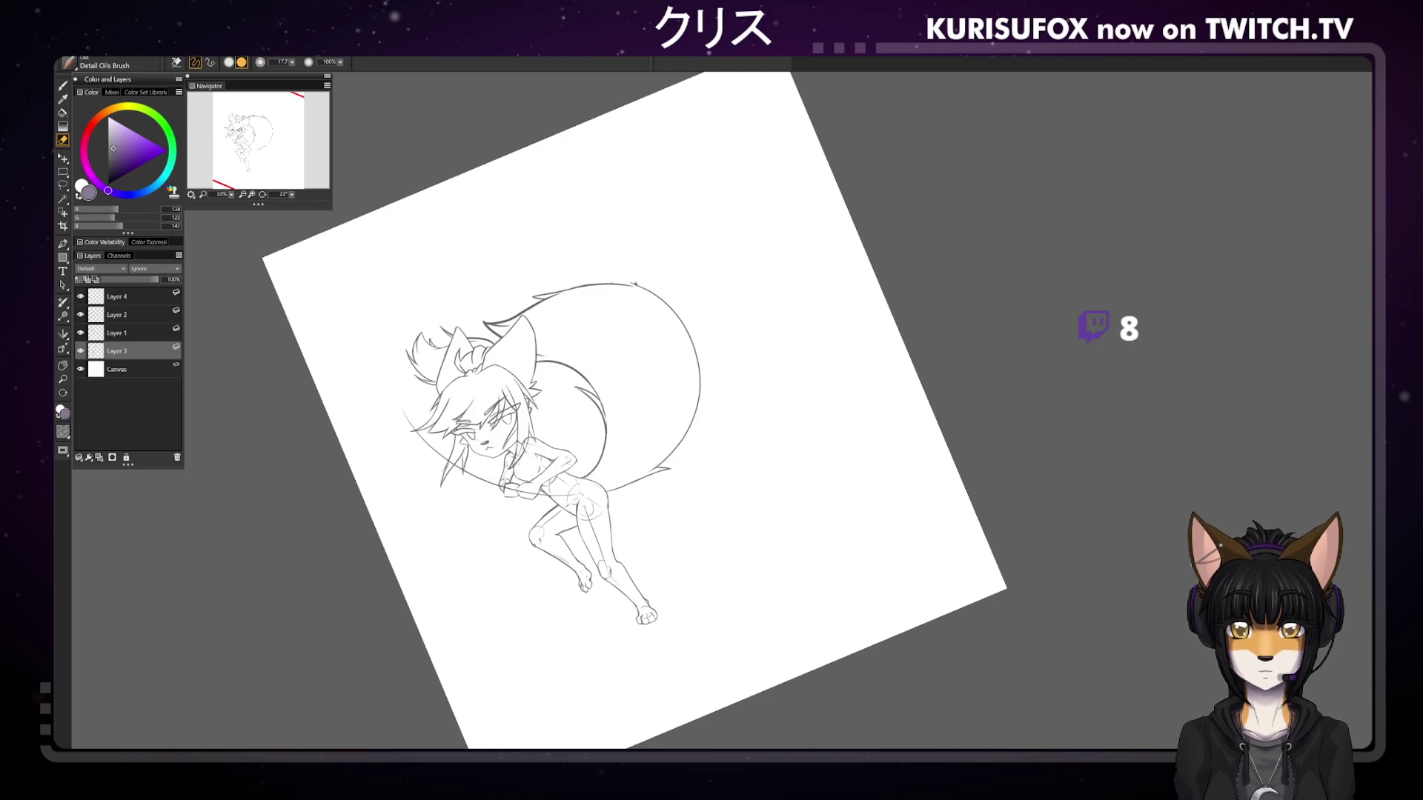
# Redraw the tail's upper outer contour as a smooth, darker line where the tuft was removed
pyautogui.moveTo(292, 194)
pyautogui.mouseDown()
pyautogui.moveTo(244, 175)
pyautogui.moveTo(340, 156)
pyautogui.moveTo(276, 190)
pyautogui.mouseUp()
pyautogui.press('b')
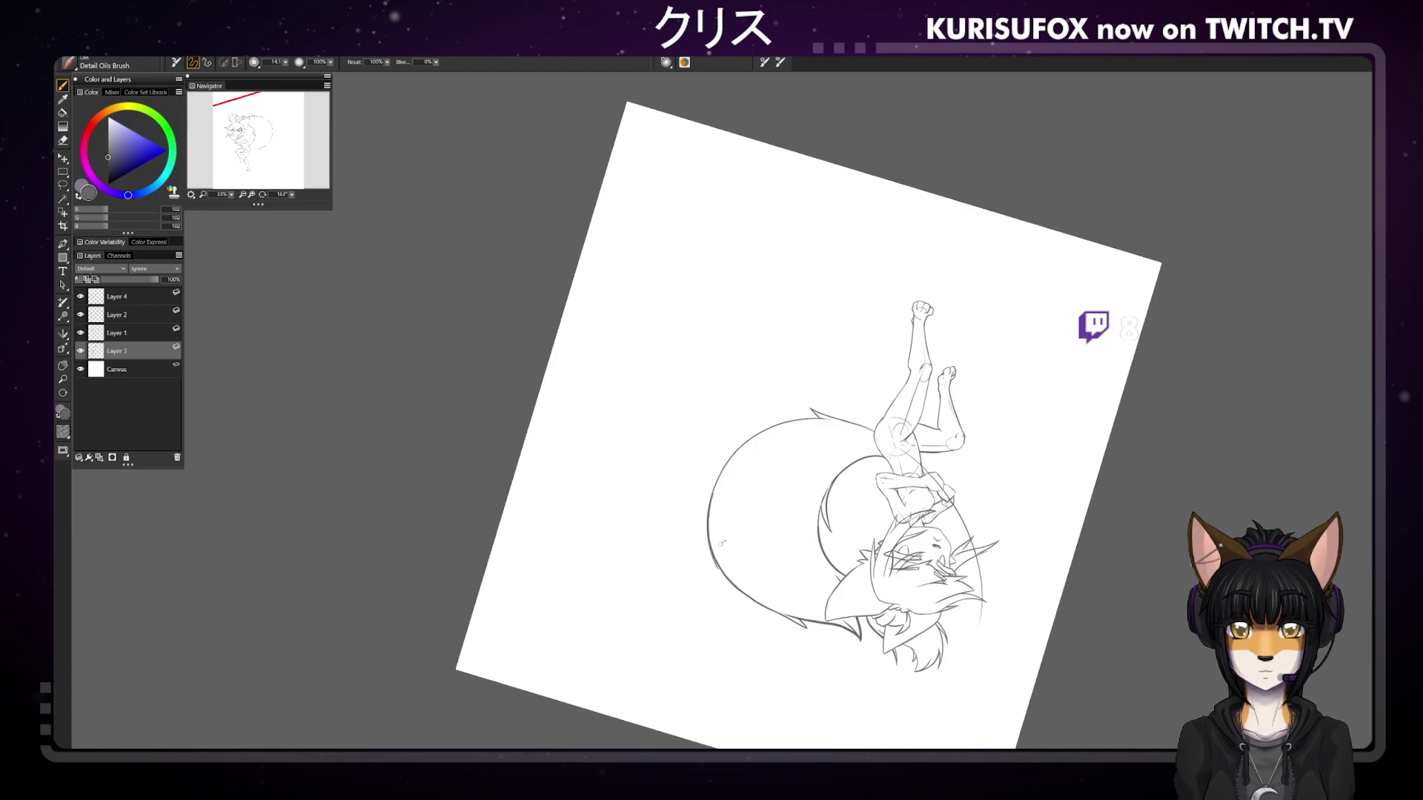
pyautogui.press('n')
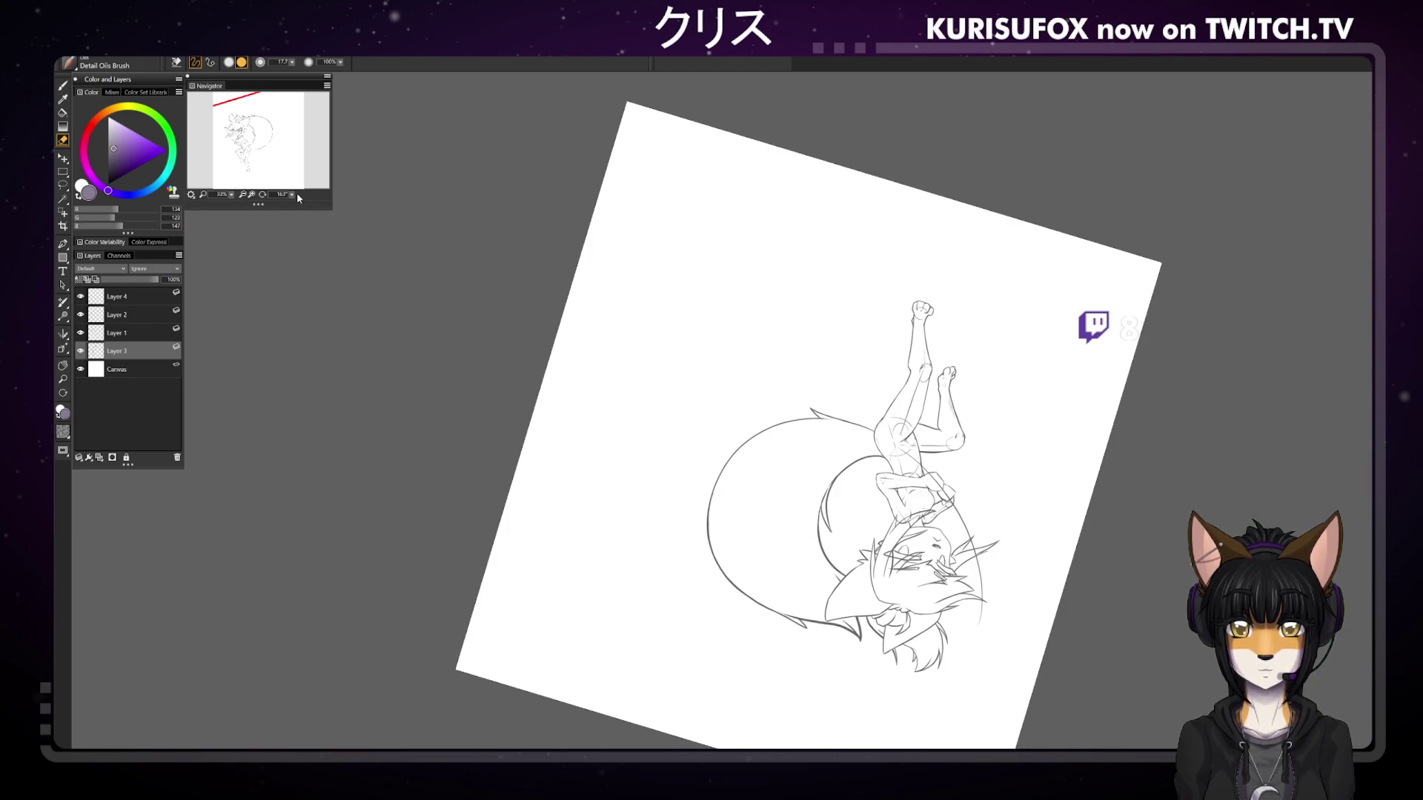
pyautogui.moveTo(292, 195); pyautogui.dragTo(385, 127)
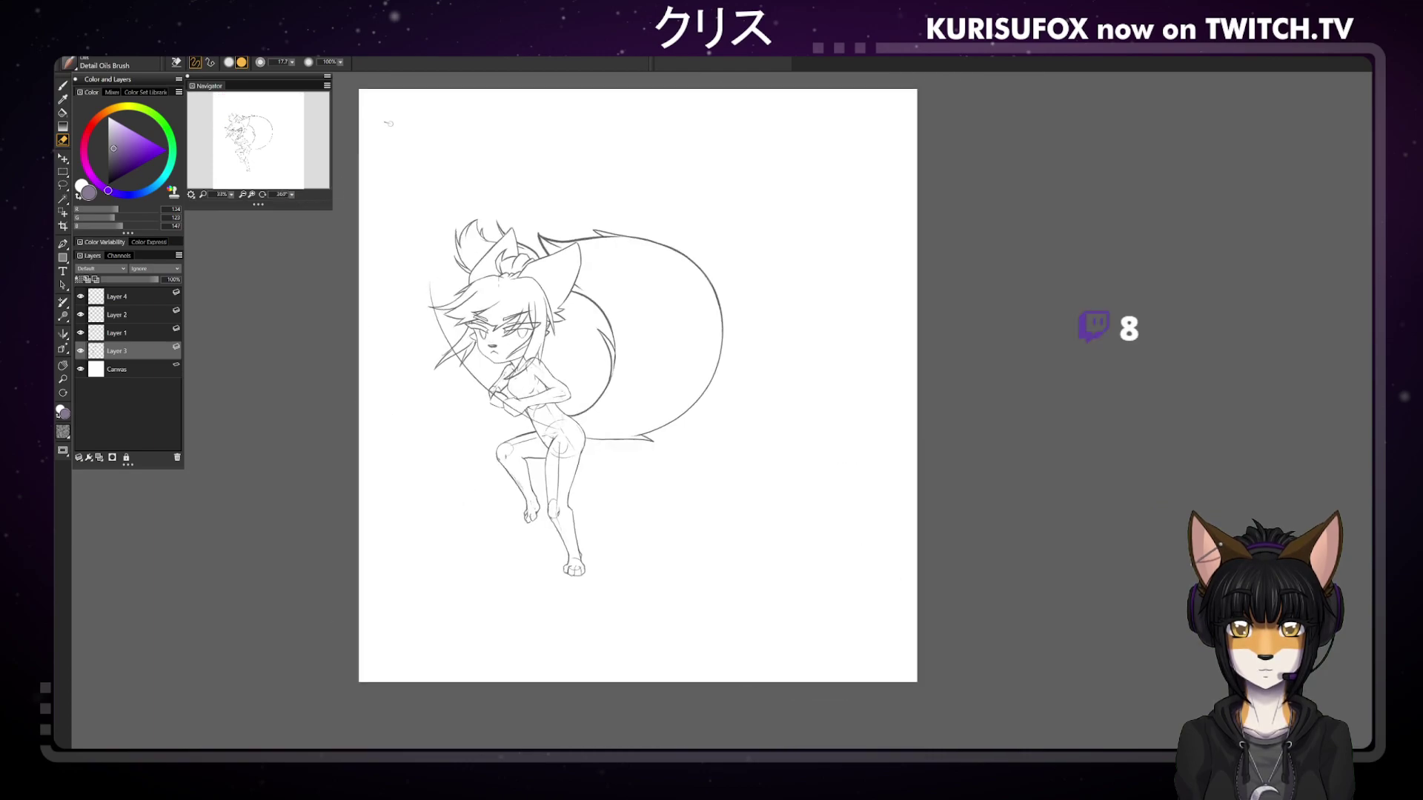
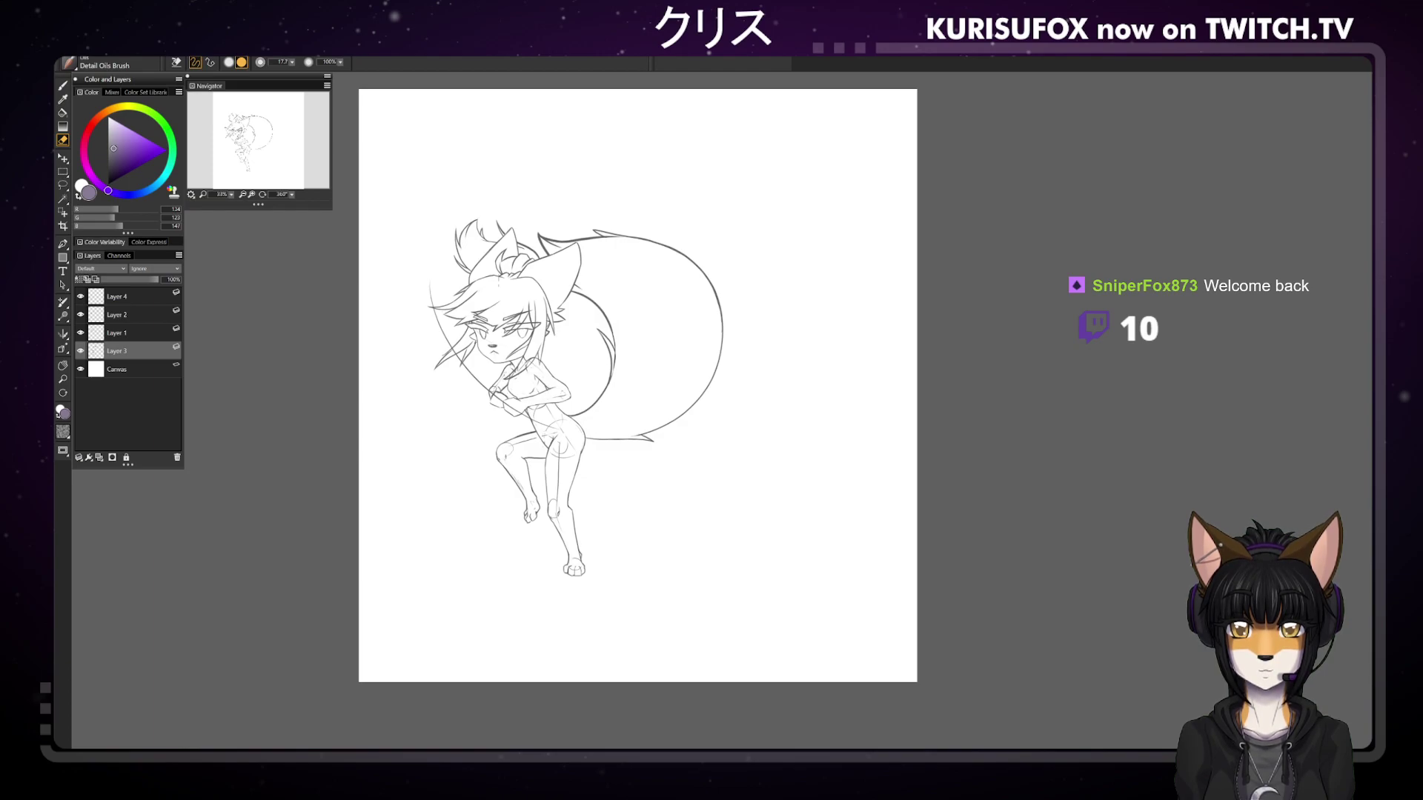
# Check what Layer 4 contains by toggling its visibility and rename it as Clothes Sketch
pyautogui.click(81, 296)
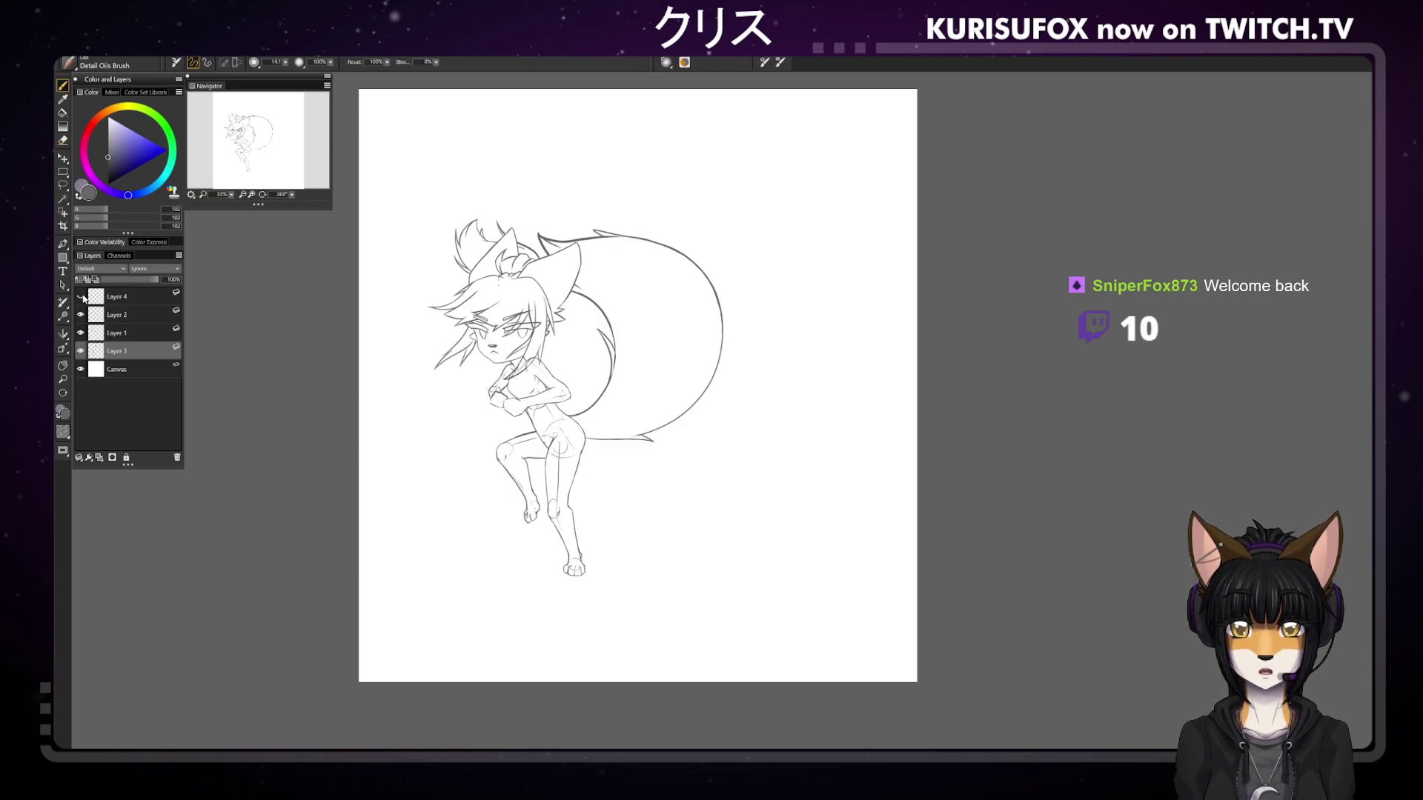
pyautogui.click(80, 296)
pyautogui.doubleClick(112, 295)
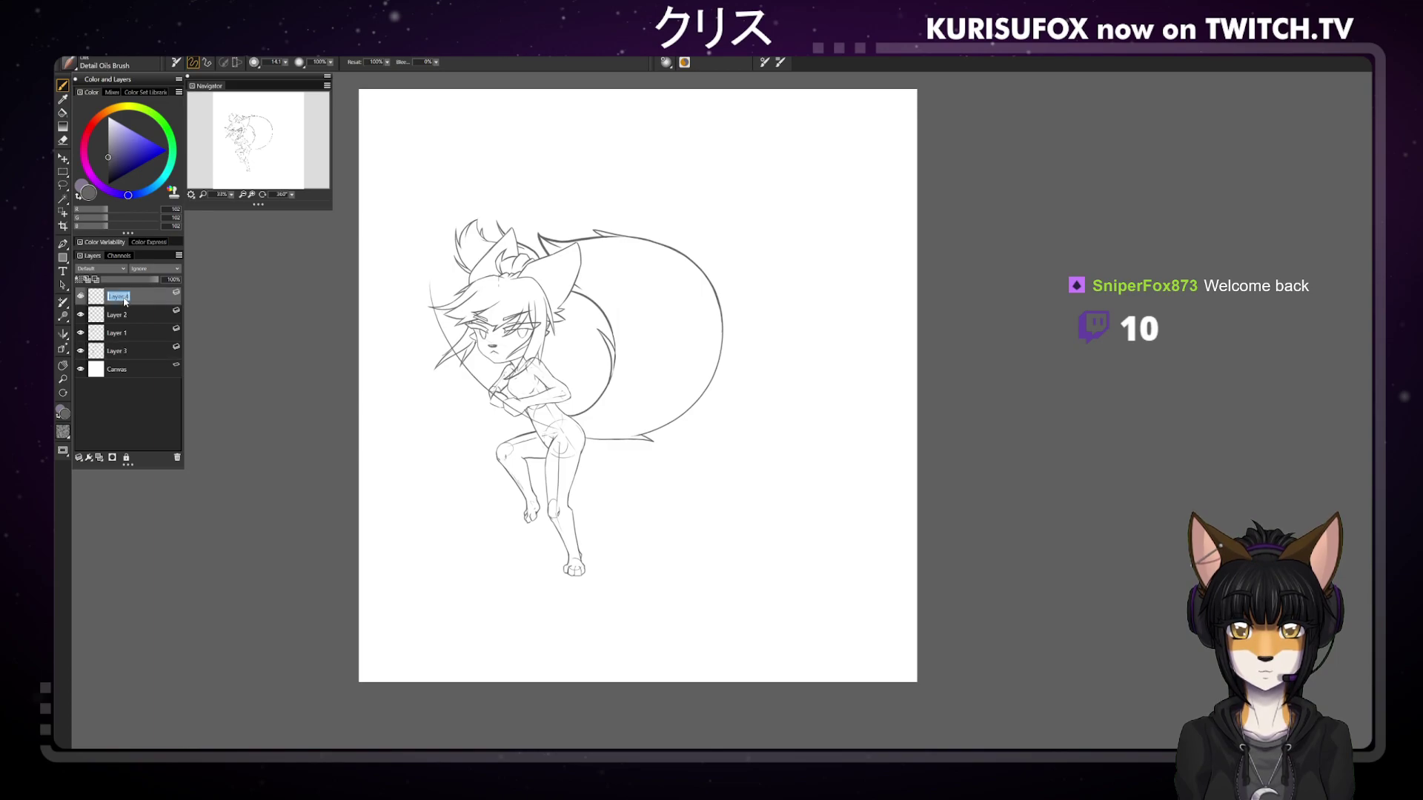
pyautogui.write('Clothes SKet')
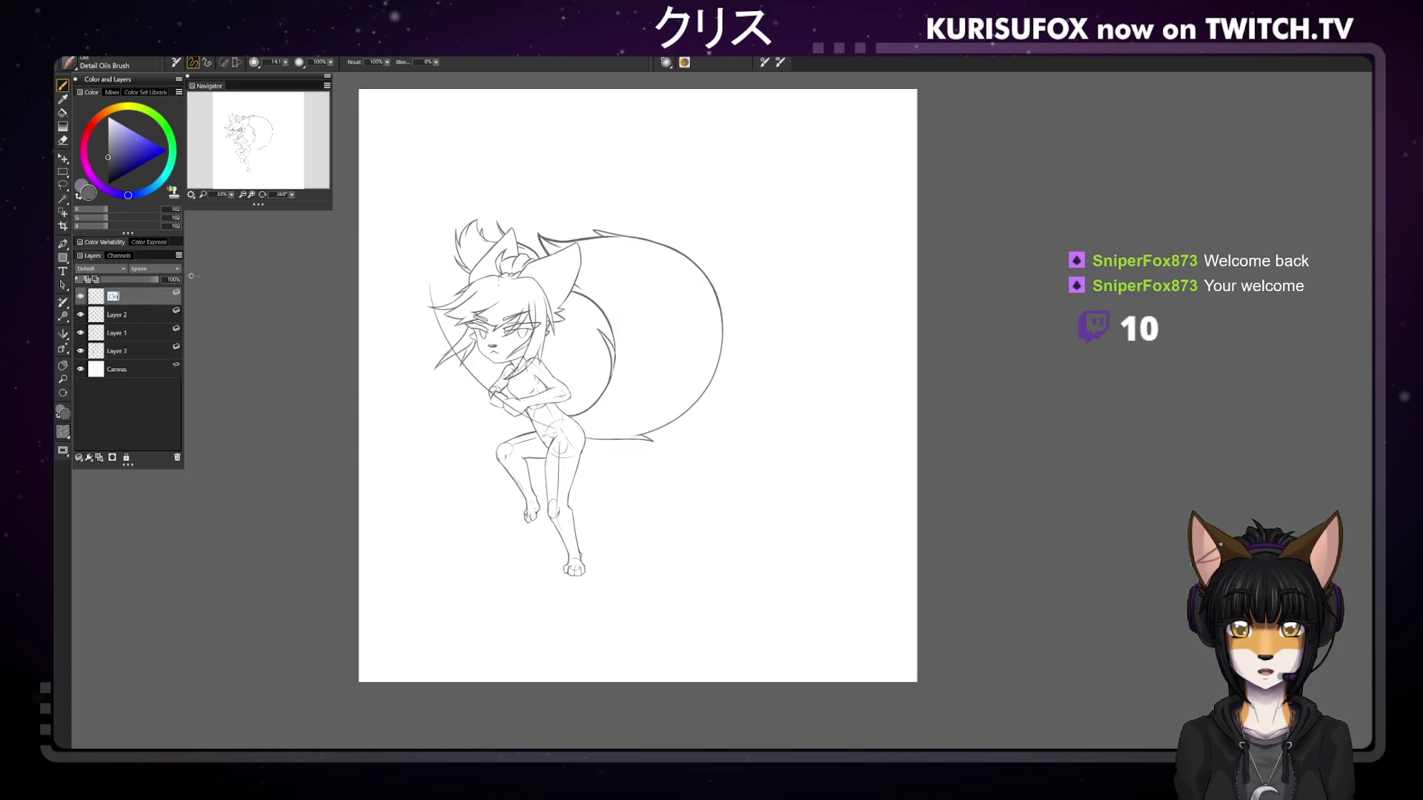
pyautogui.write('ch')
pyautogui.press('Return')
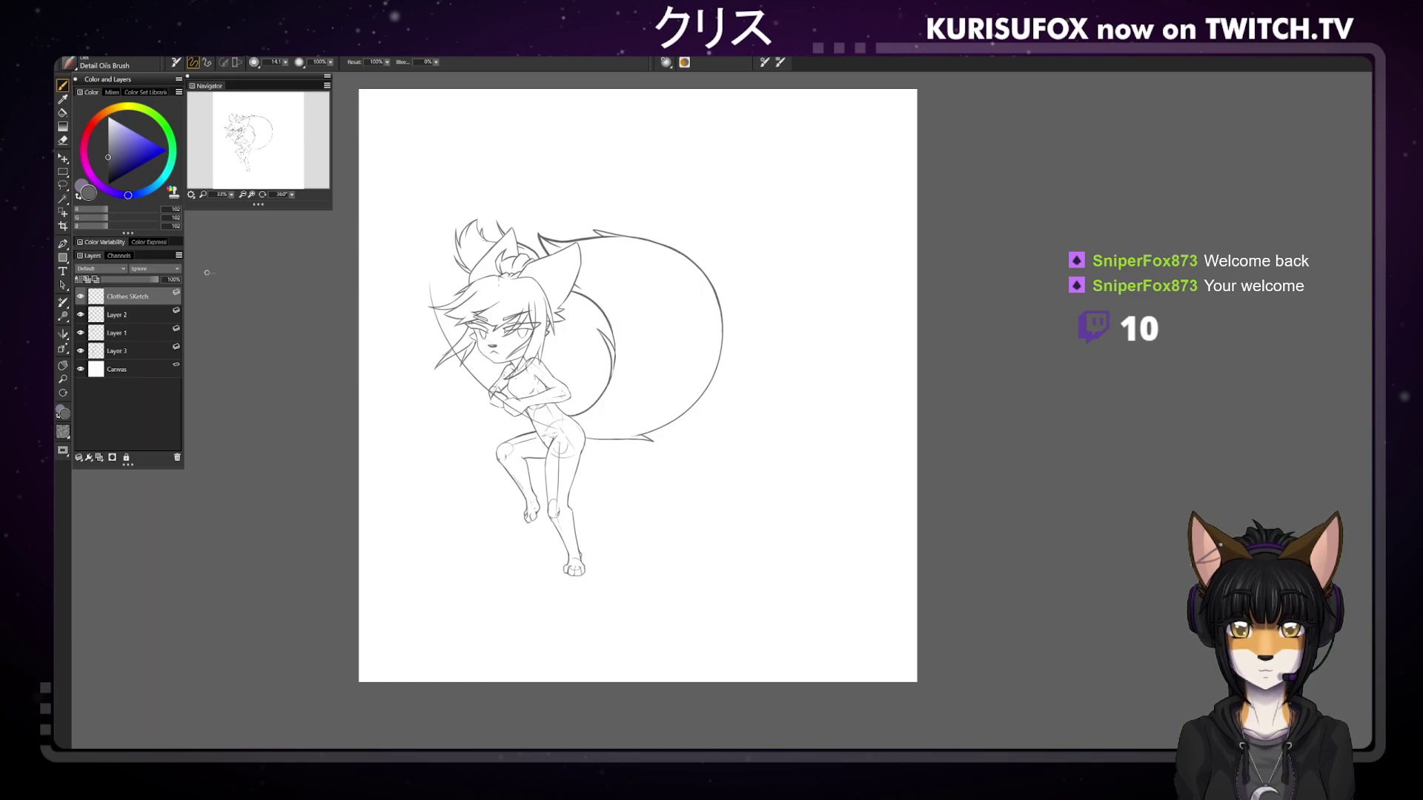
# Check the contents of Layer 2 and rename it as Hair Sketch
pyautogui.click(81, 315)
pyautogui.click(81, 315)
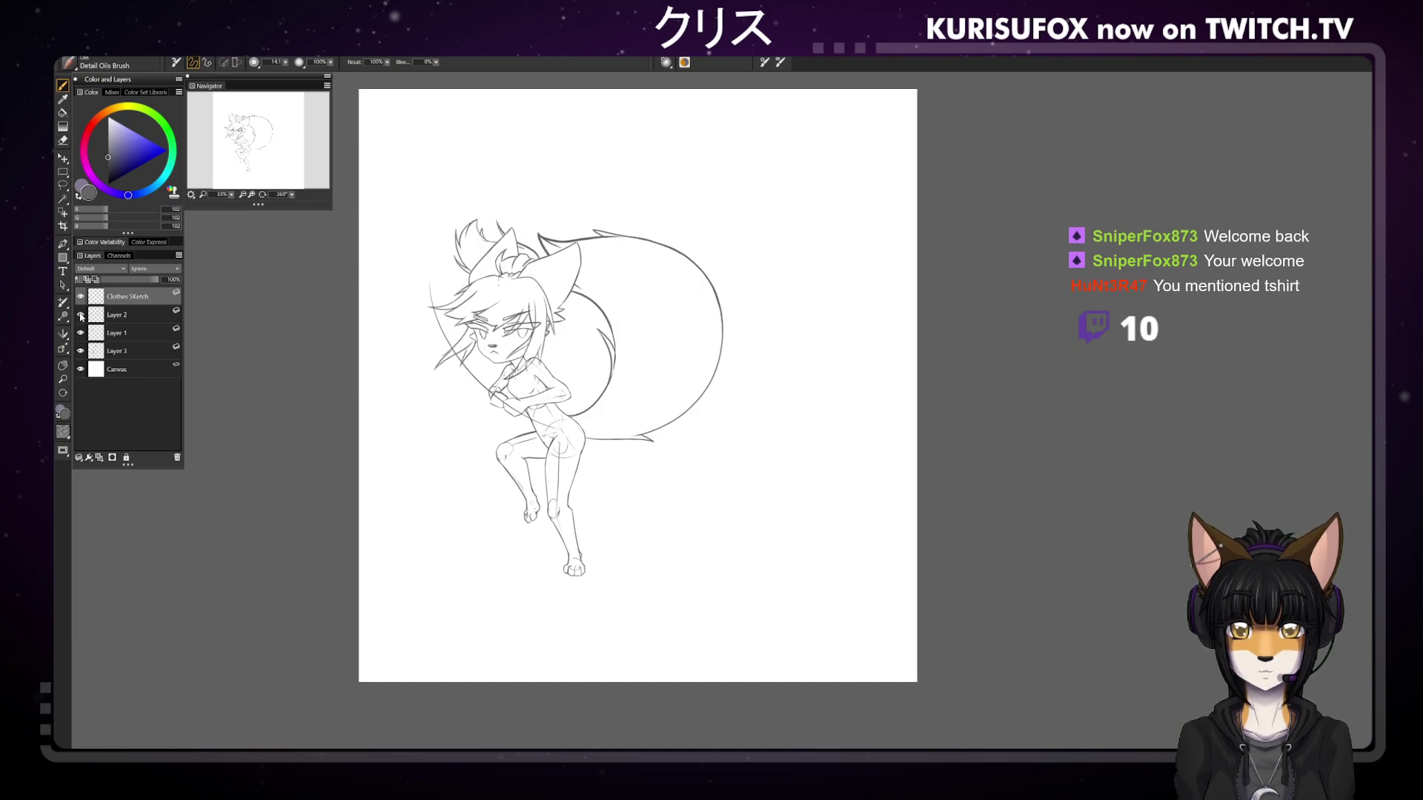
pyautogui.doubleClick(120, 317)
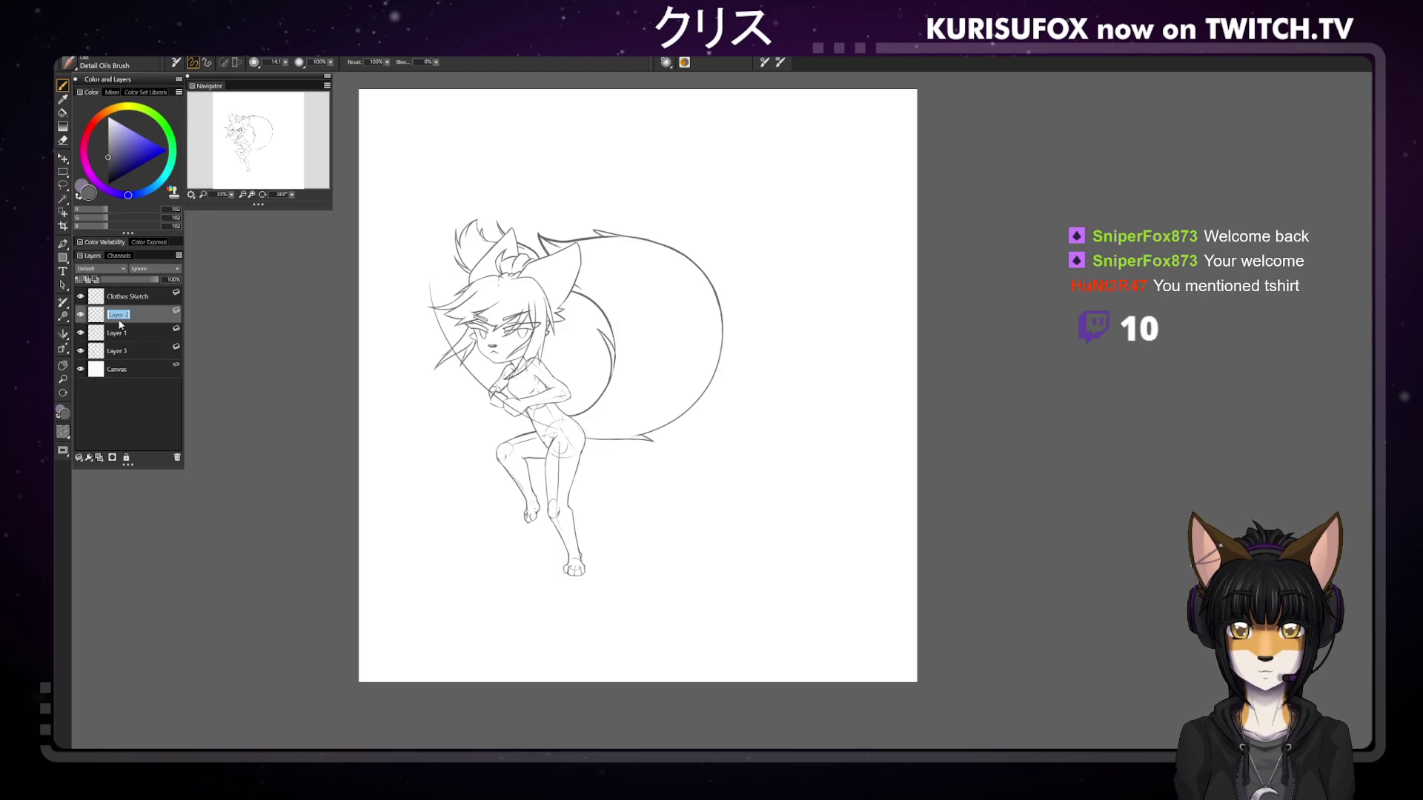
pyautogui.write('Hair Sketch')
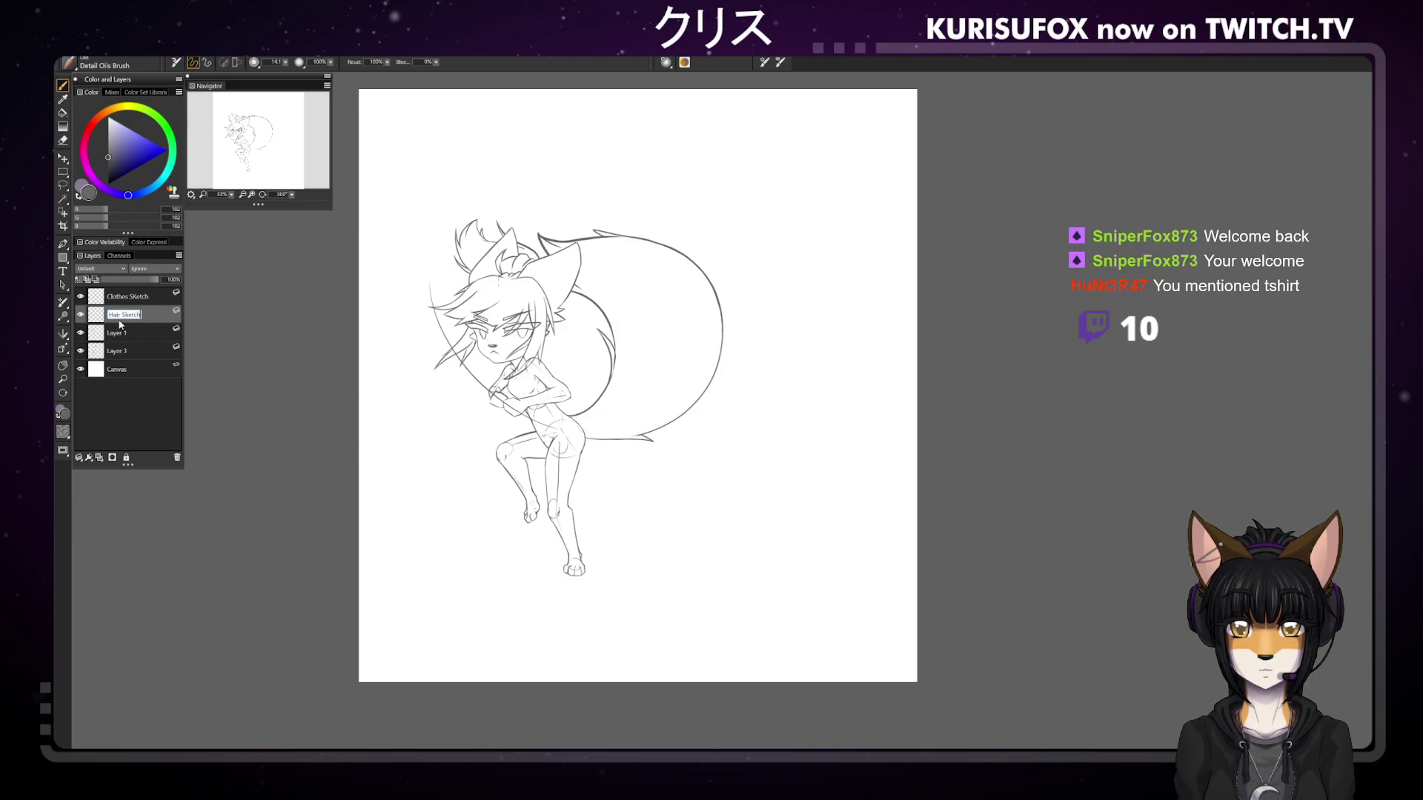
pyautogui.press('Return')
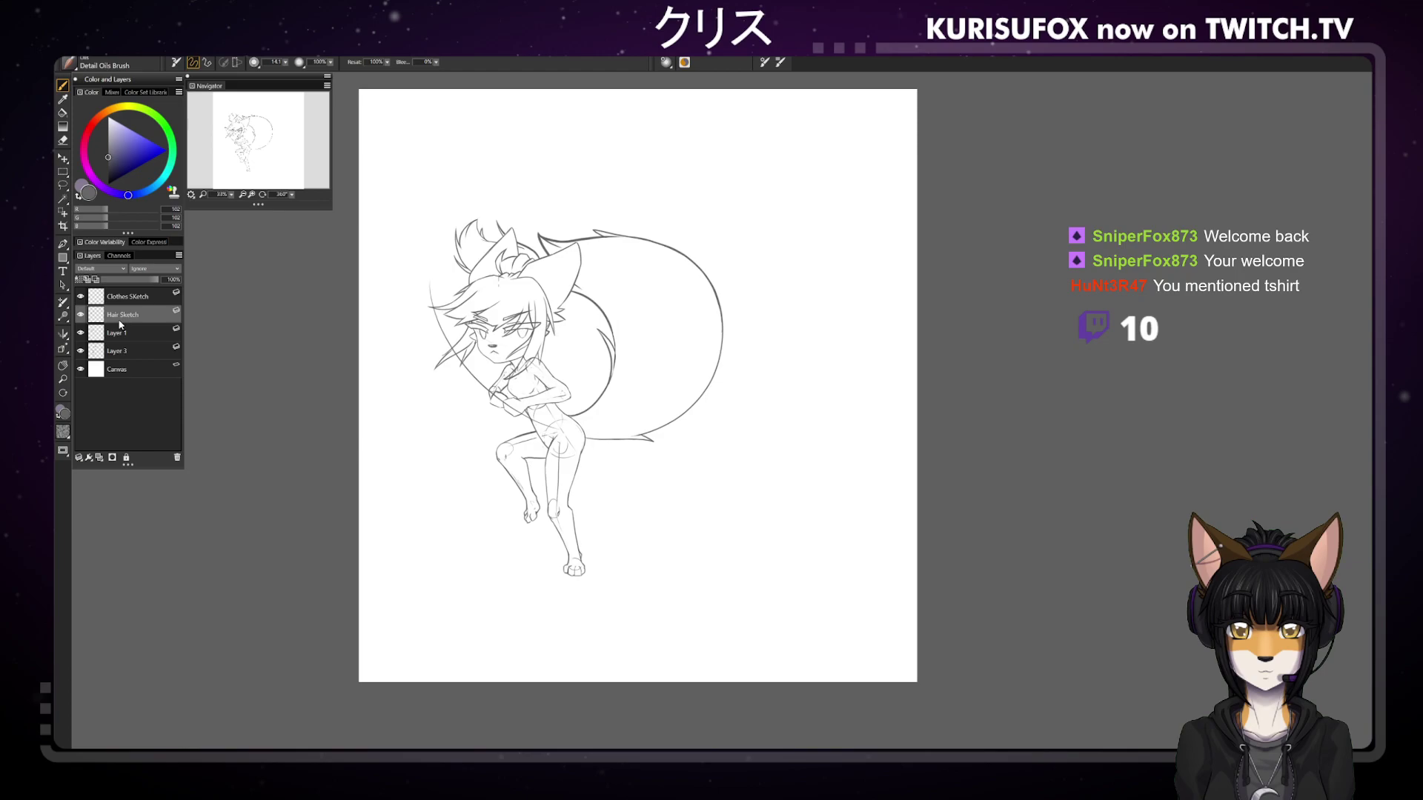
# Check what Layer 1 contains by toggling its visibility and rename it as Face Sketch
pyautogui.press('e')
pyautogui.click(80, 332)
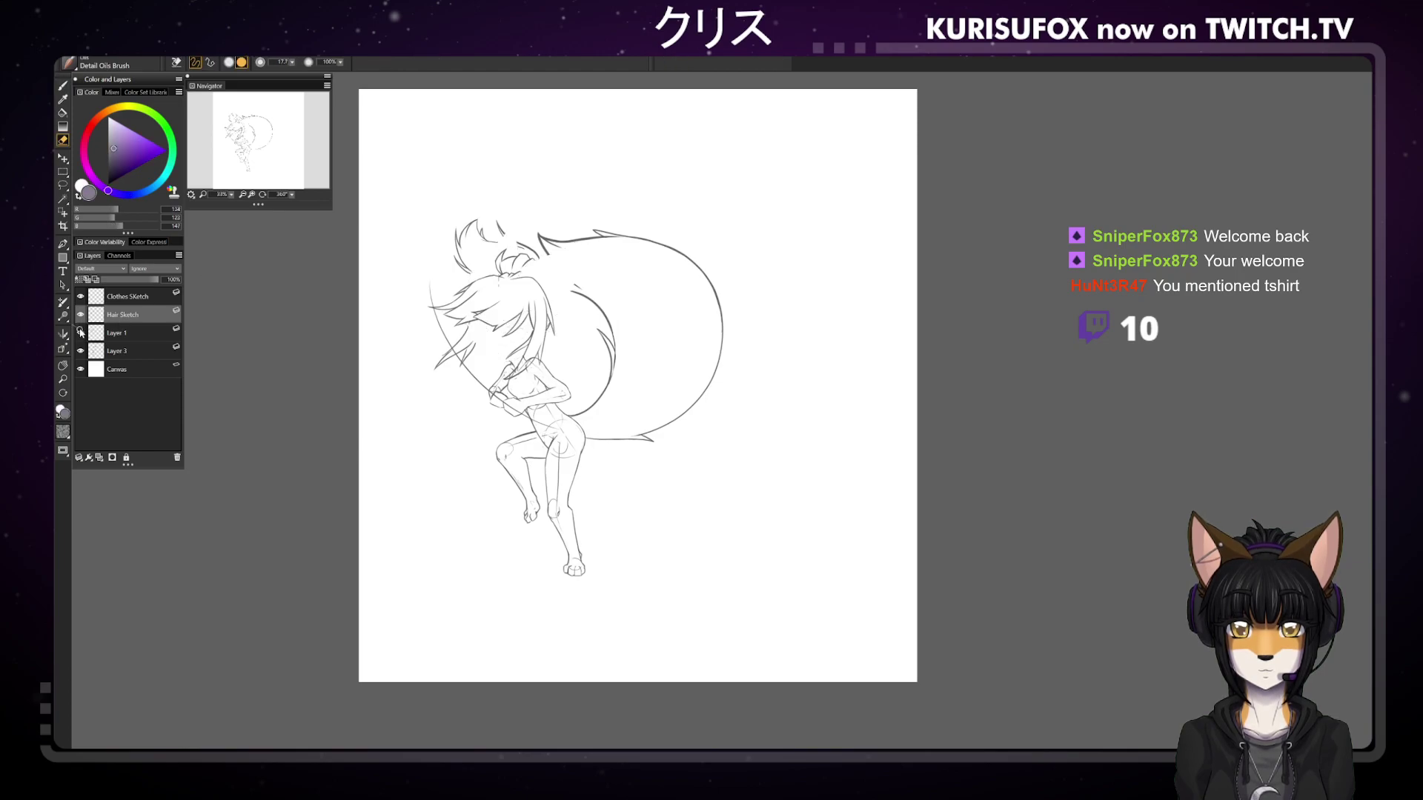
pyautogui.click(80, 331)
pyautogui.doubleClick(117, 333)
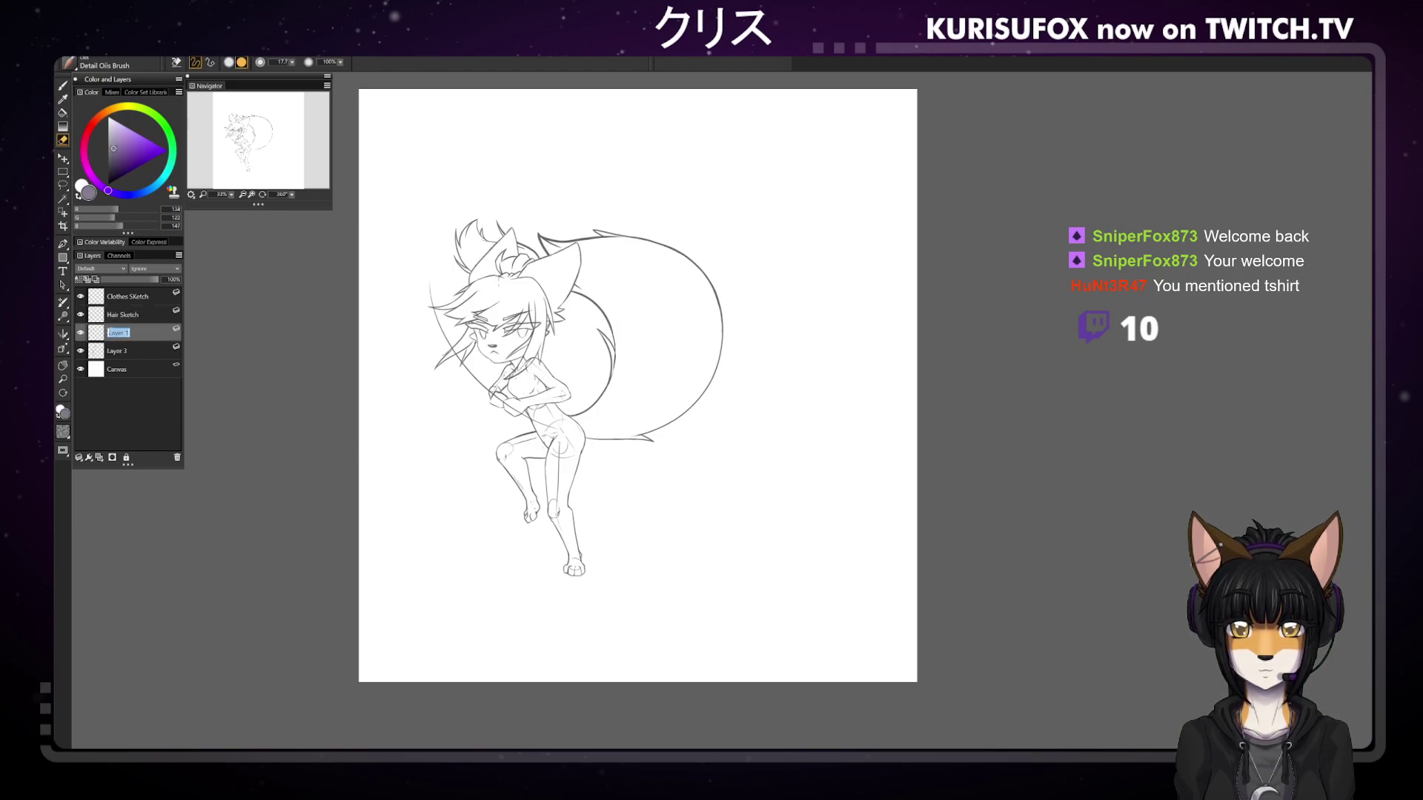
pyautogui.write('Face Sketch')
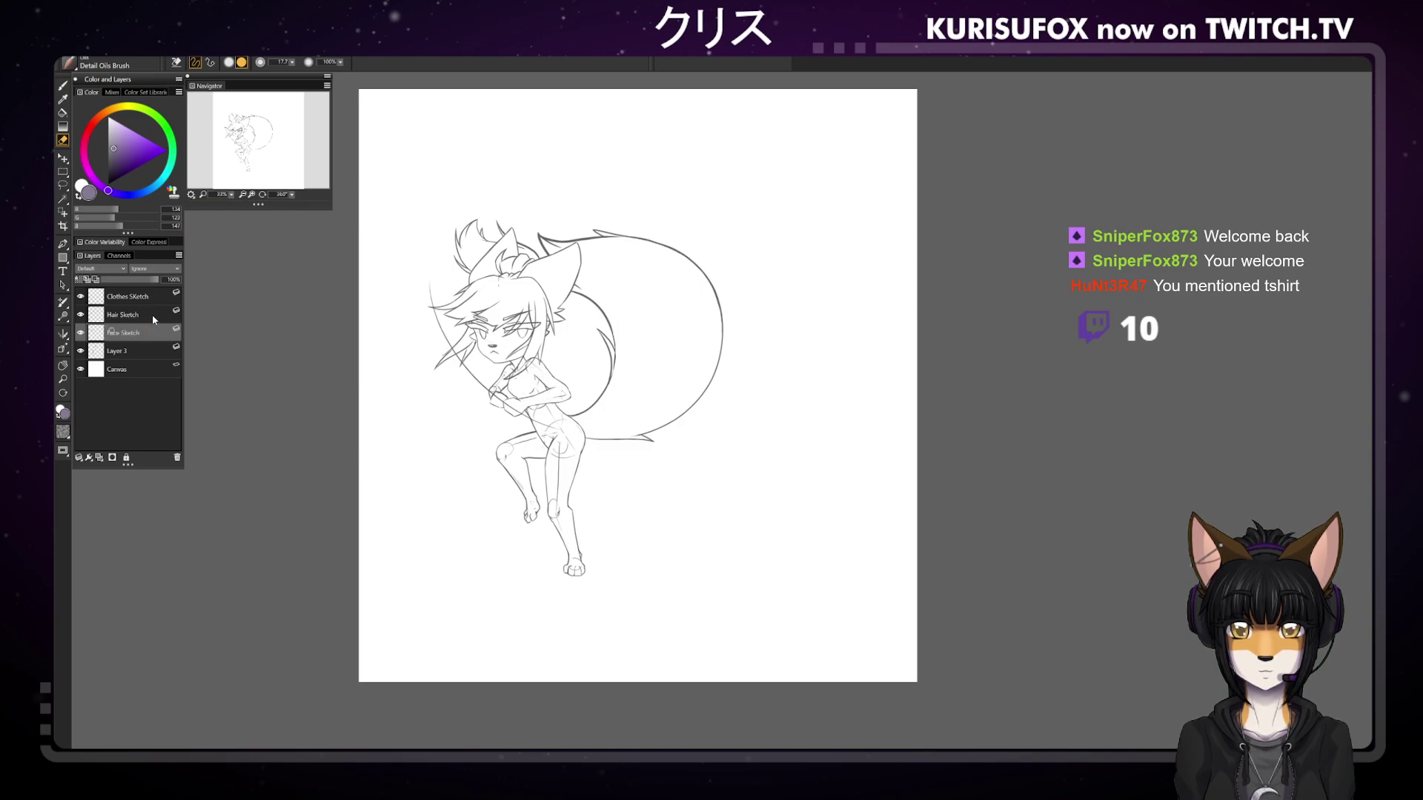
pyautogui.press('Return')
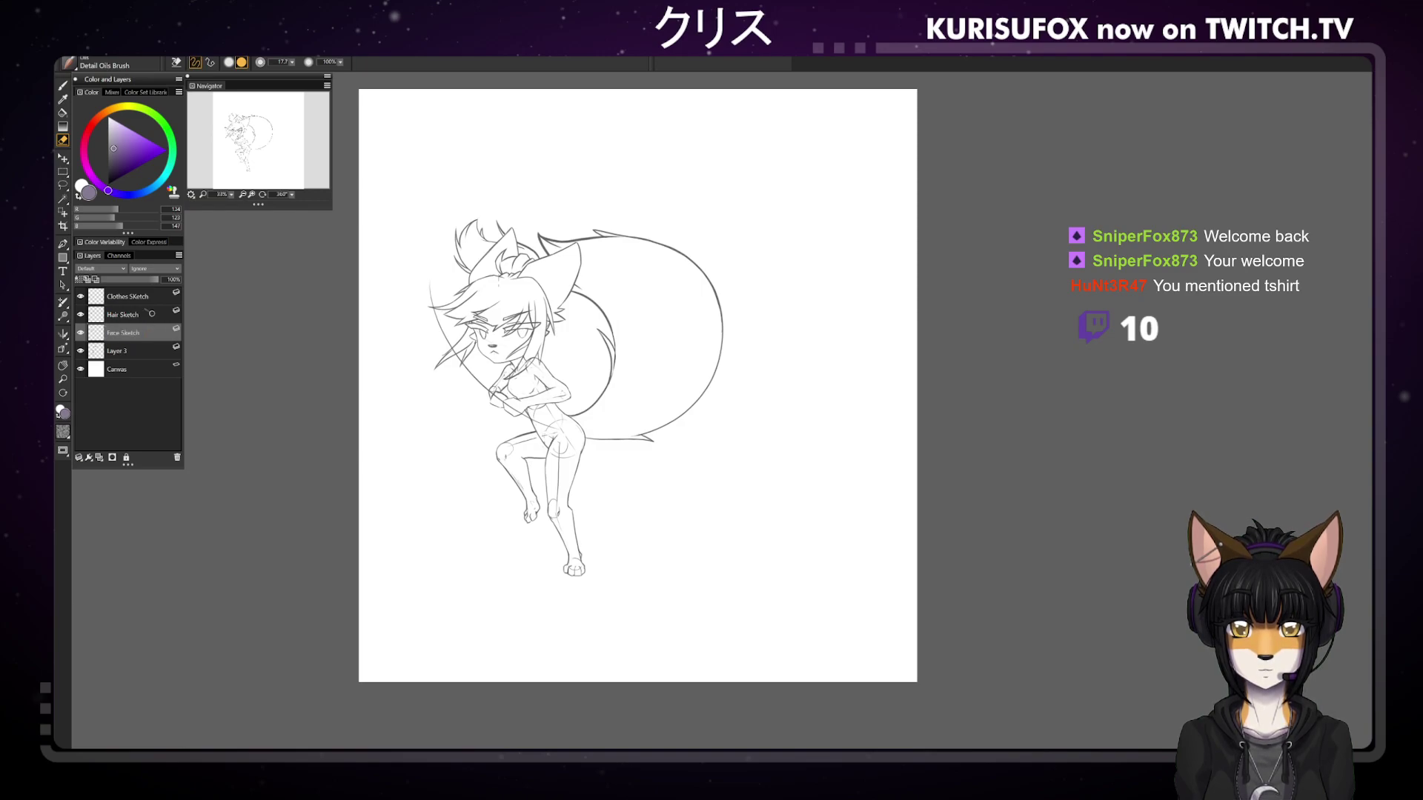
# Rename Layer 3, directly above the canvas layer, as Body Sketch
pyautogui.press('b')
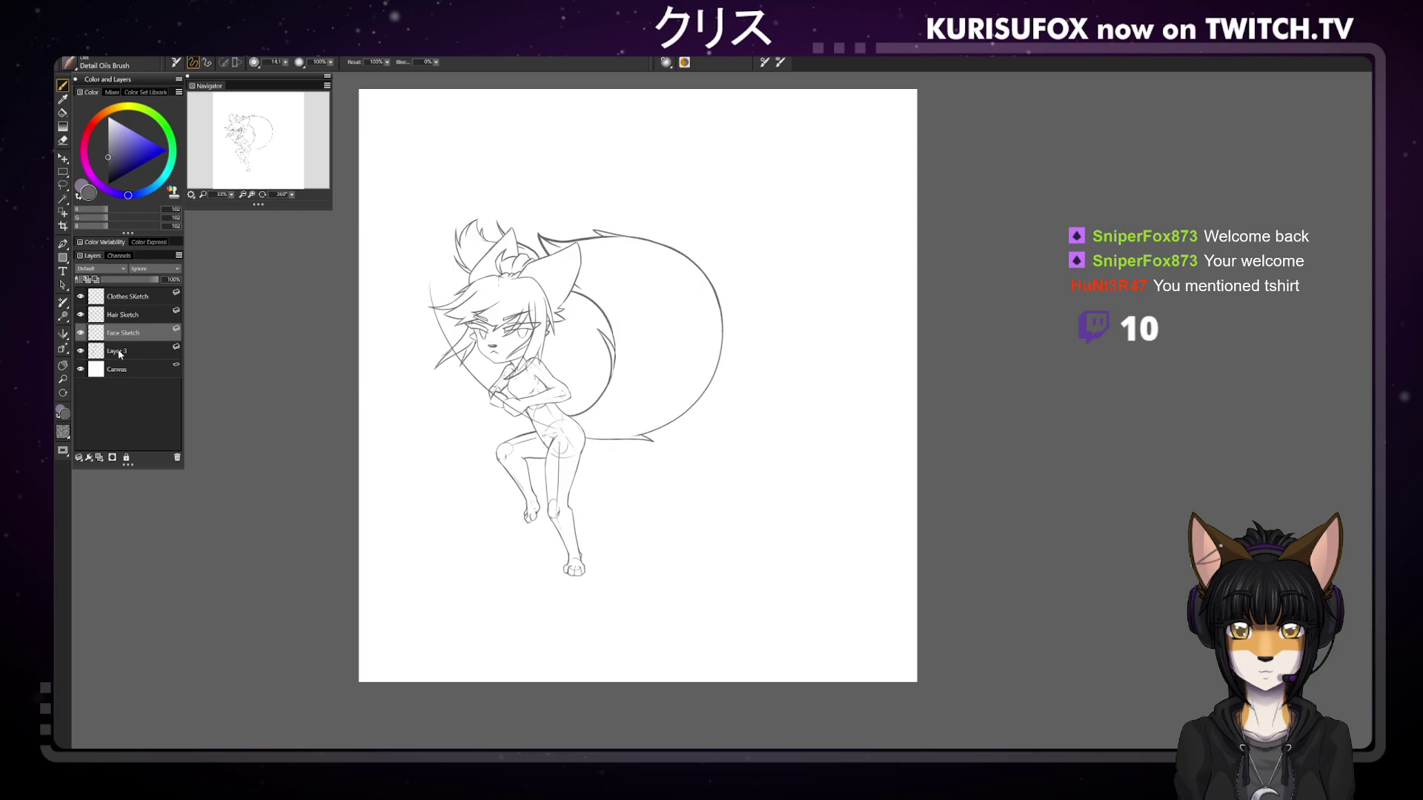
pyautogui.doubleClick(117, 350)
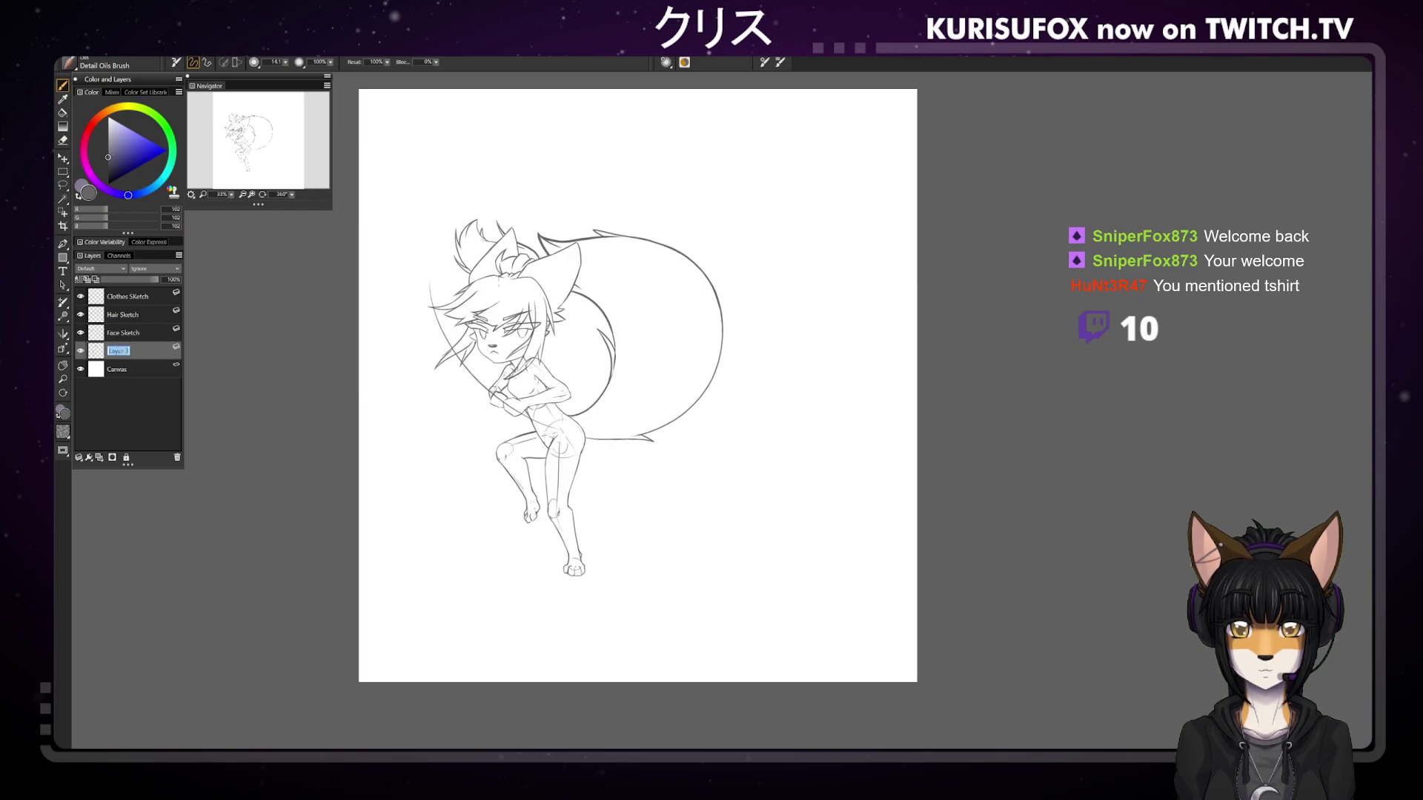
pyautogui.write('Body Sketch')
pyautogui.press('Return')
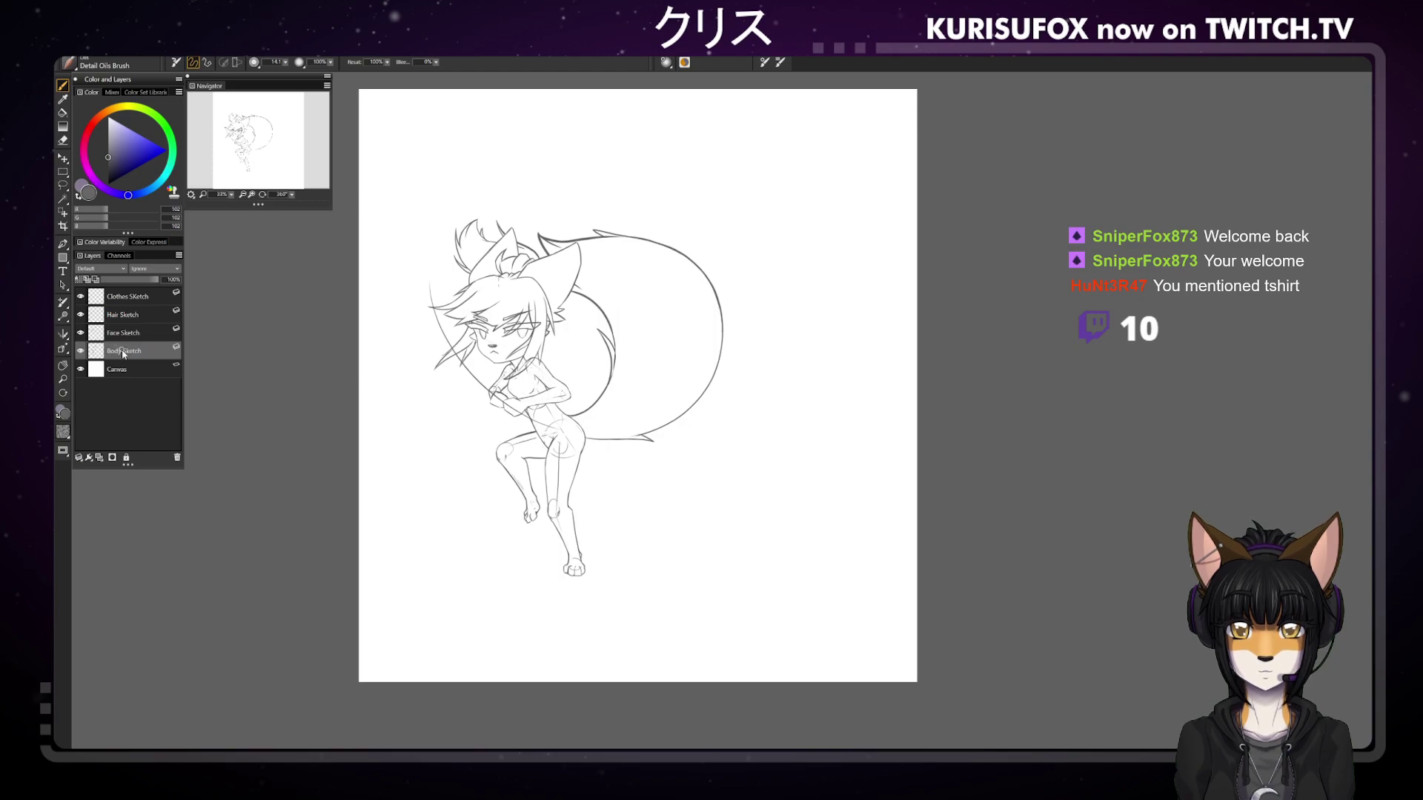
# Correct the capitalization in the topmost layer's name so that it reads Clothes Sketch
pyautogui.click(124, 298)
pyautogui.doubleClick(148, 296)
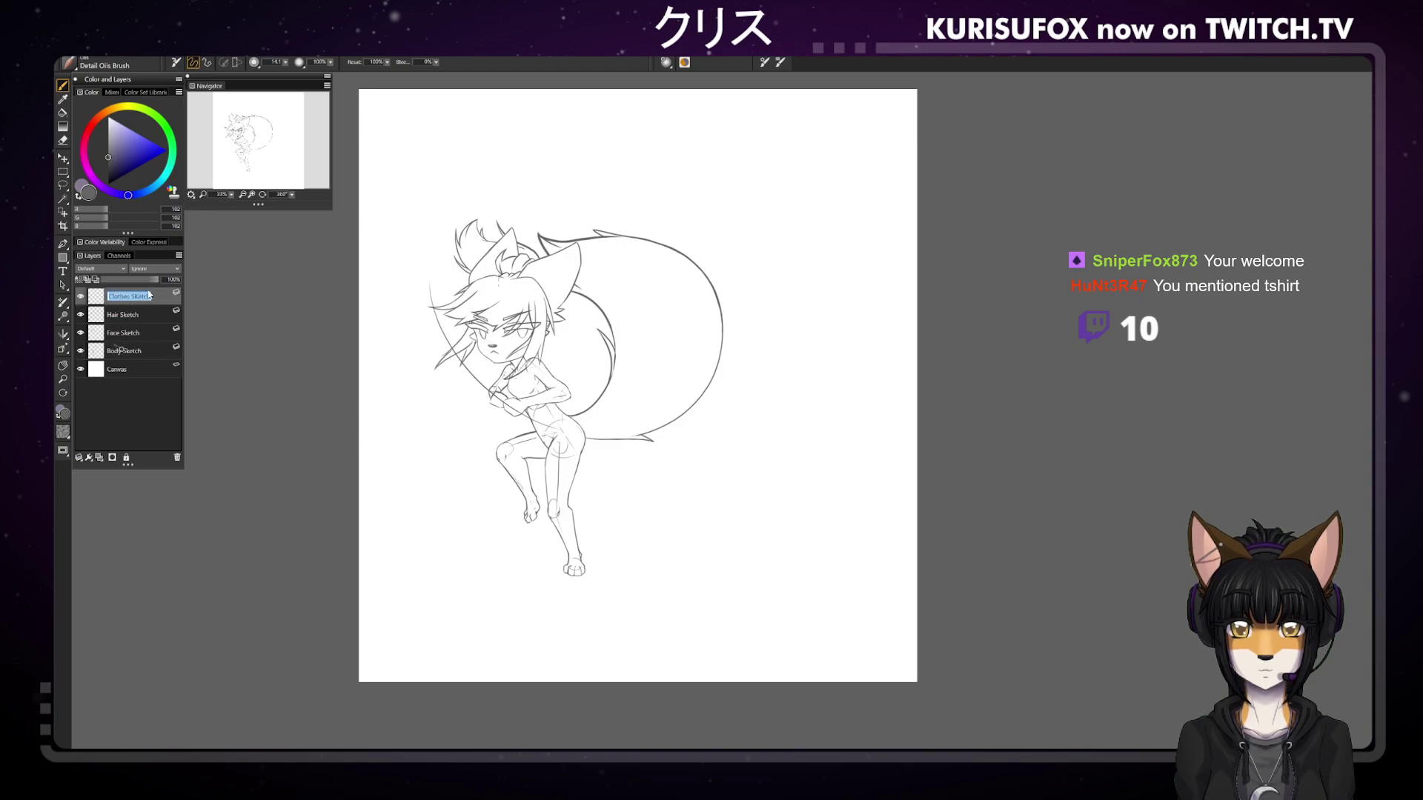
pyautogui.click(150, 296)
pyautogui.doubleClick(141, 296)
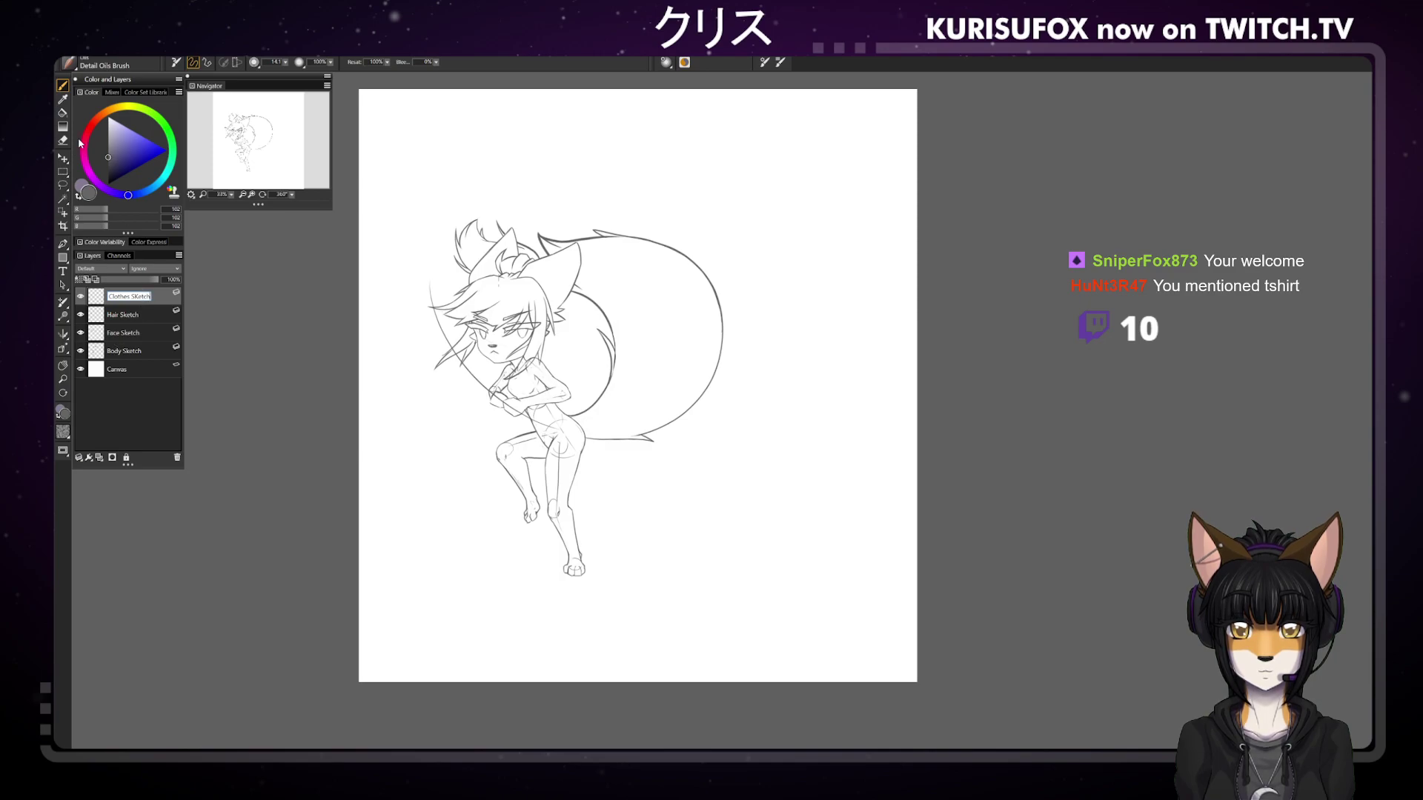
pyautogui.click(154, 299)
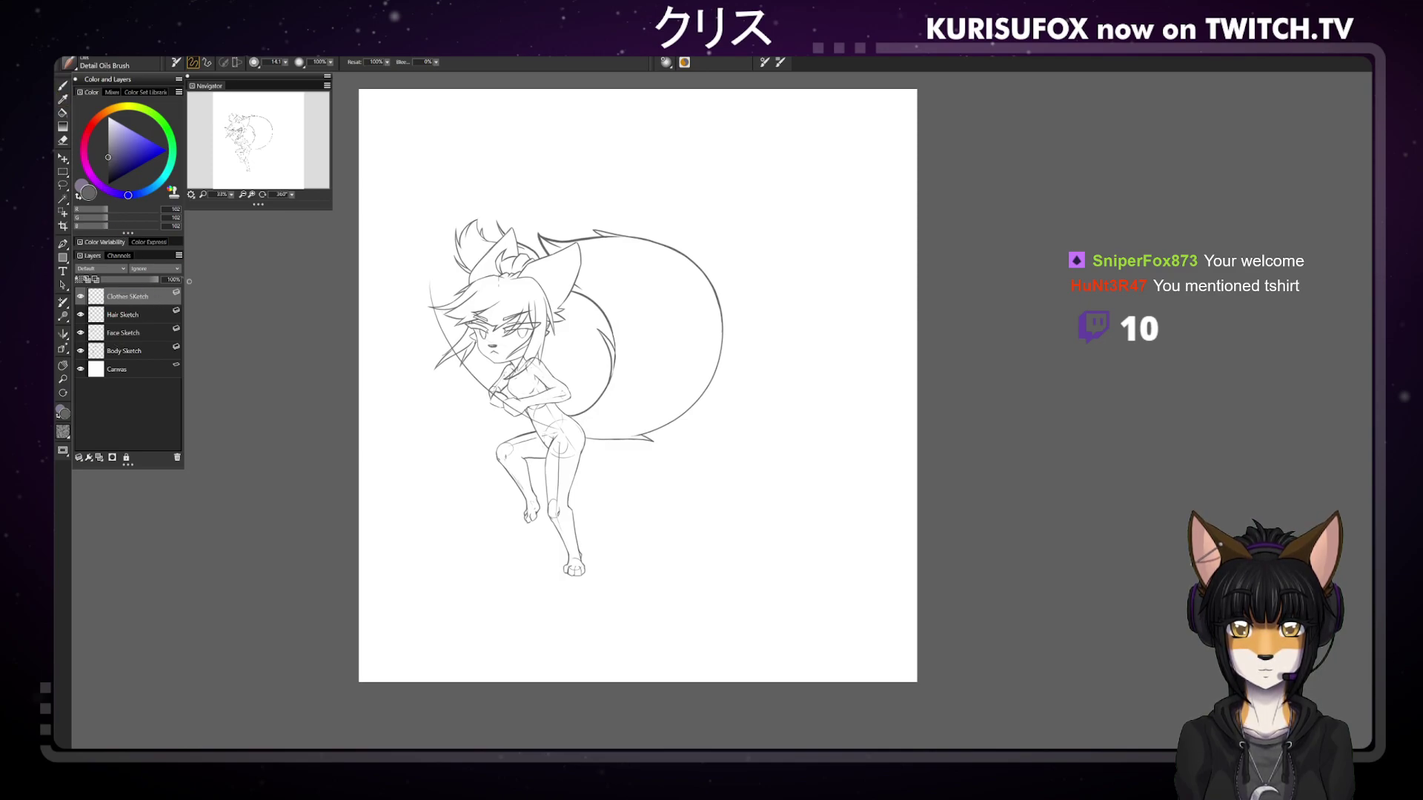
# Rename the topmost layer holding the long curved line by the face as Wrench Sketch
pyautogui.press('e')
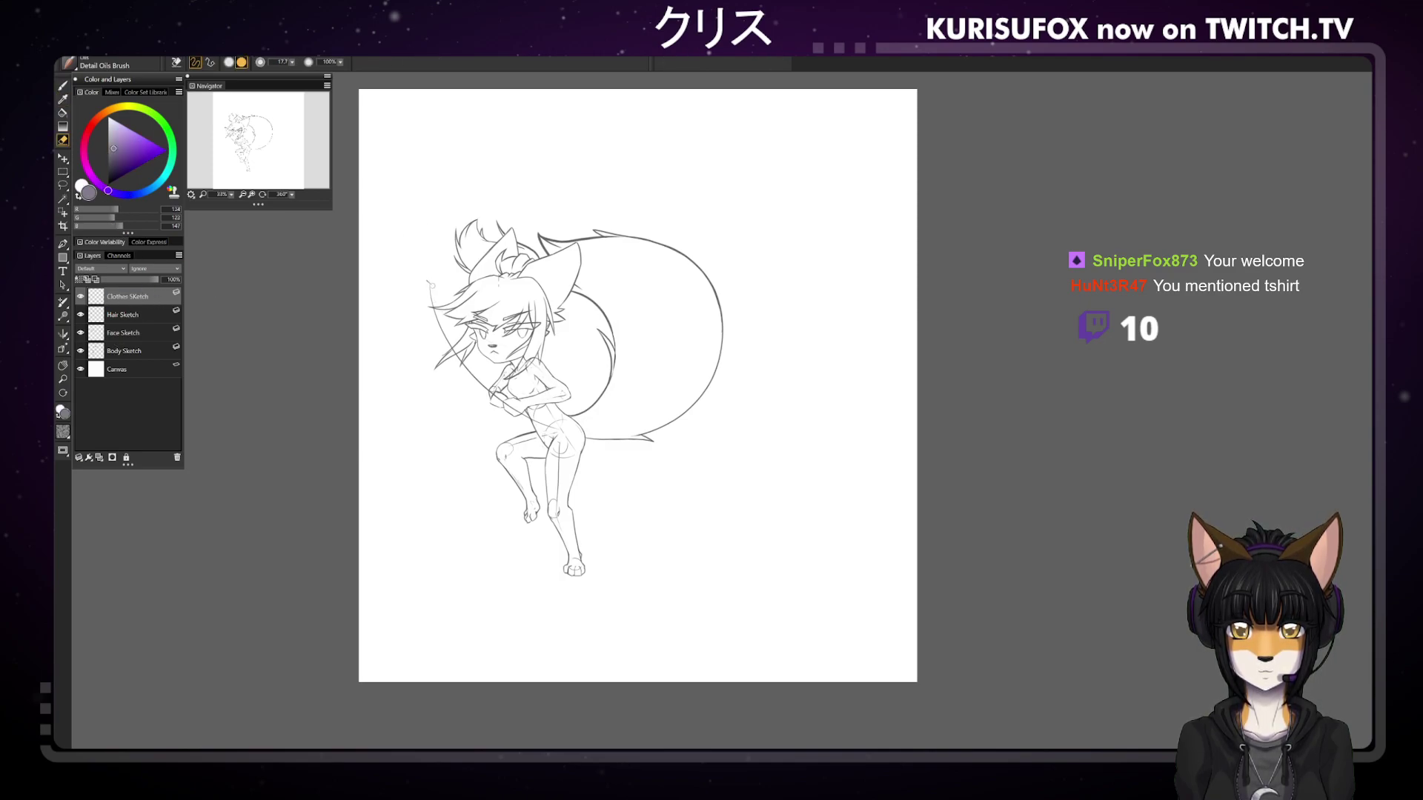
pyautogui.press('o')
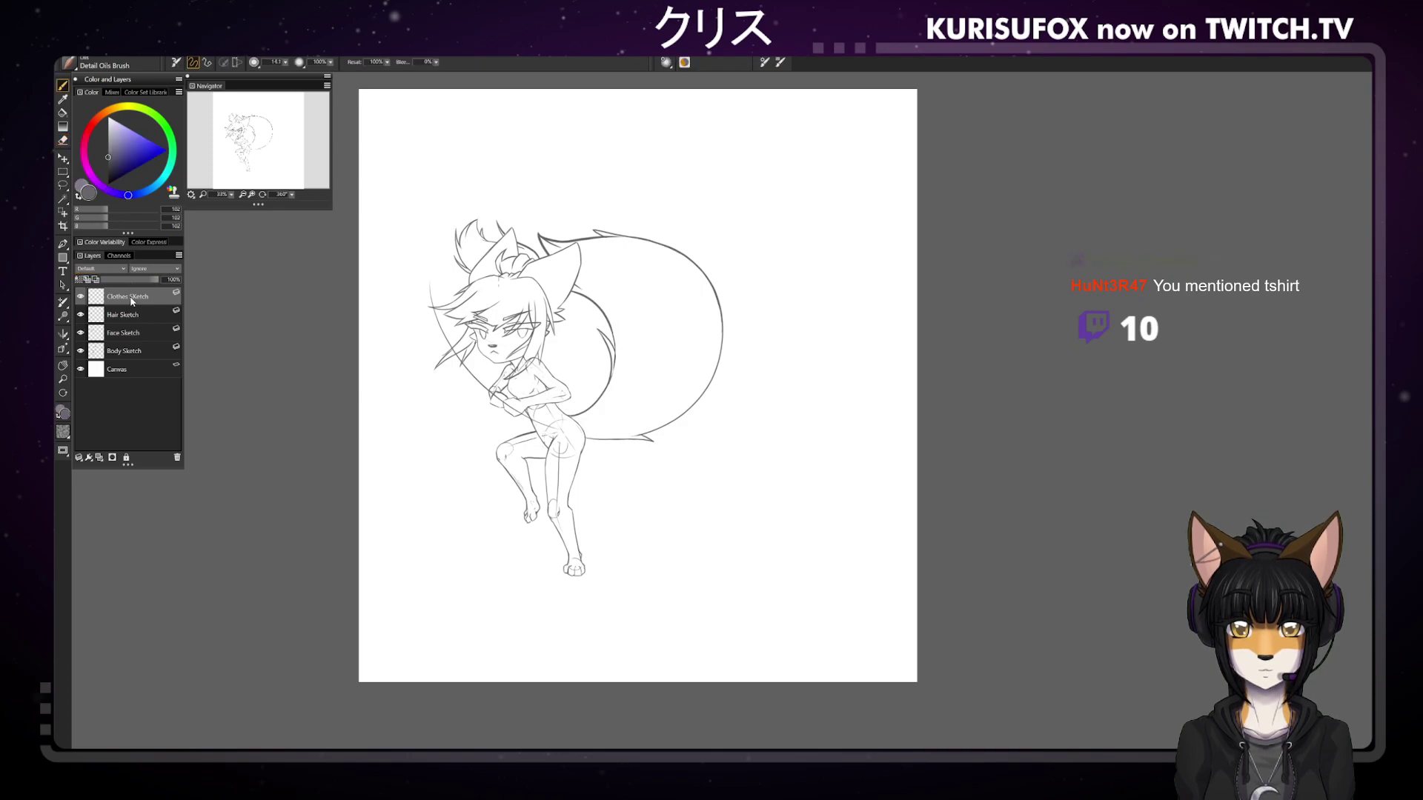
pyautogui.doubleClick(123, 298)
pyautogui.write('Wrench')
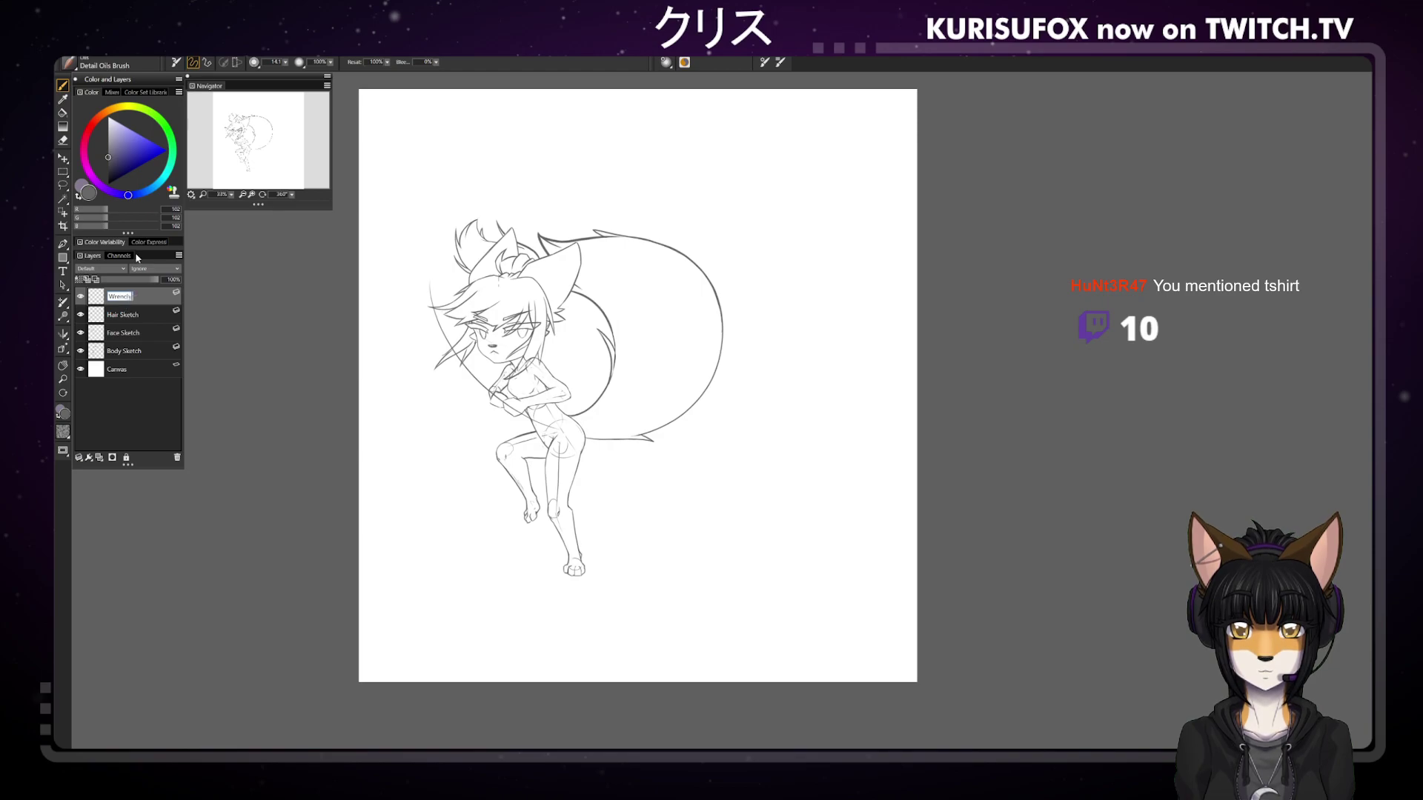
pyautogui.write(' Sketch')
pyautogui.press('Return')
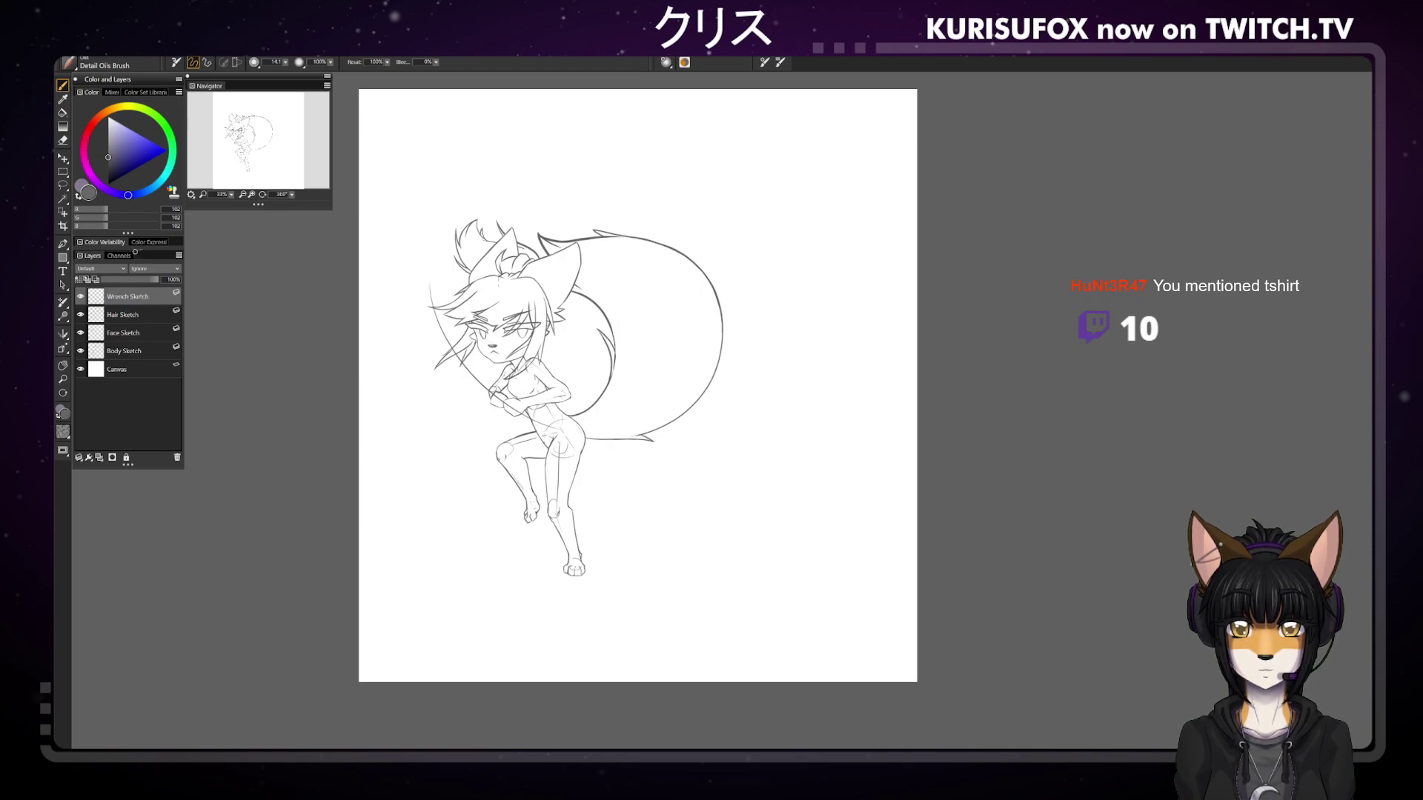
# Add a new layer above Wrench Sketch and name it Clothes Sketch, correcting the typing mistake in the name
pyautogui.click(99, 458)
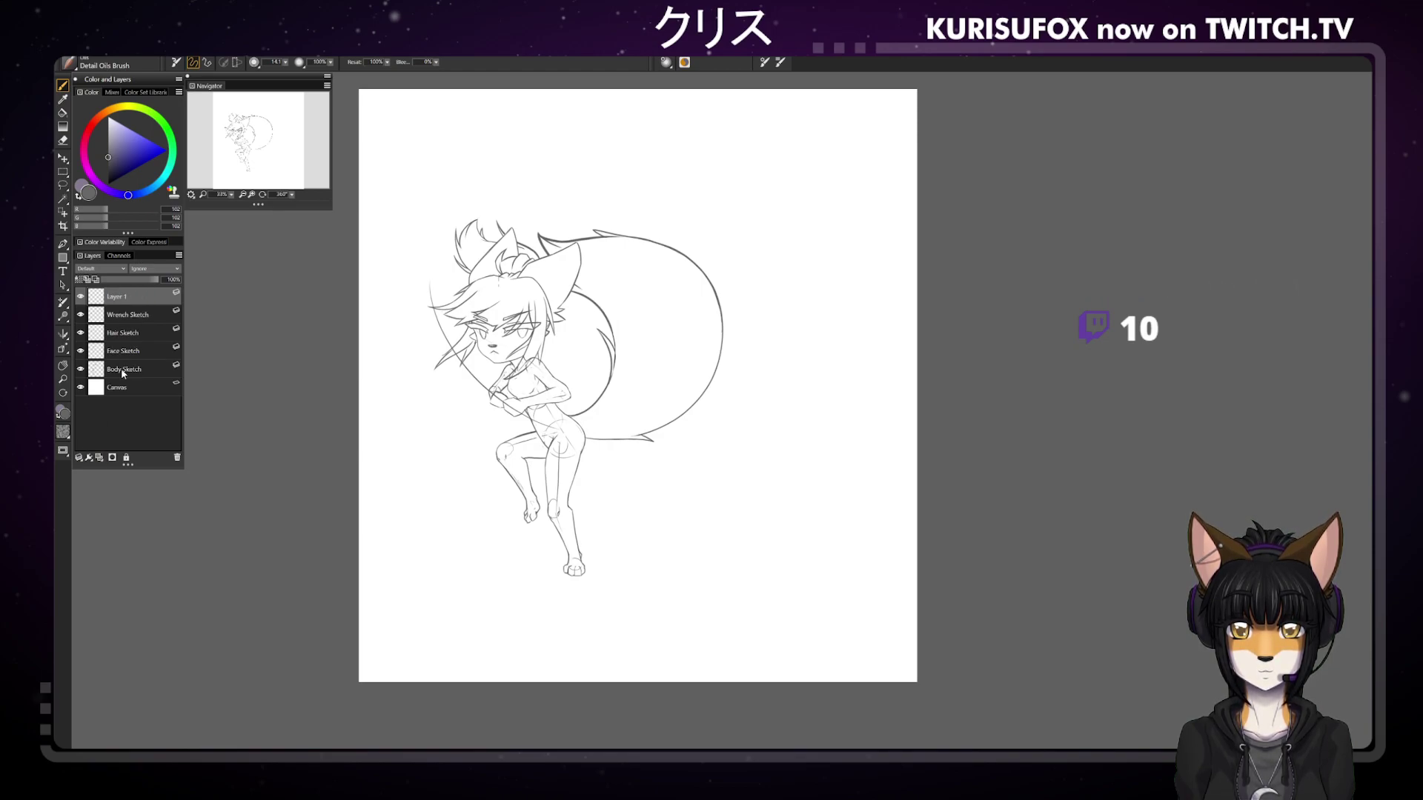
pyautogui.doubleClick(117, 297)
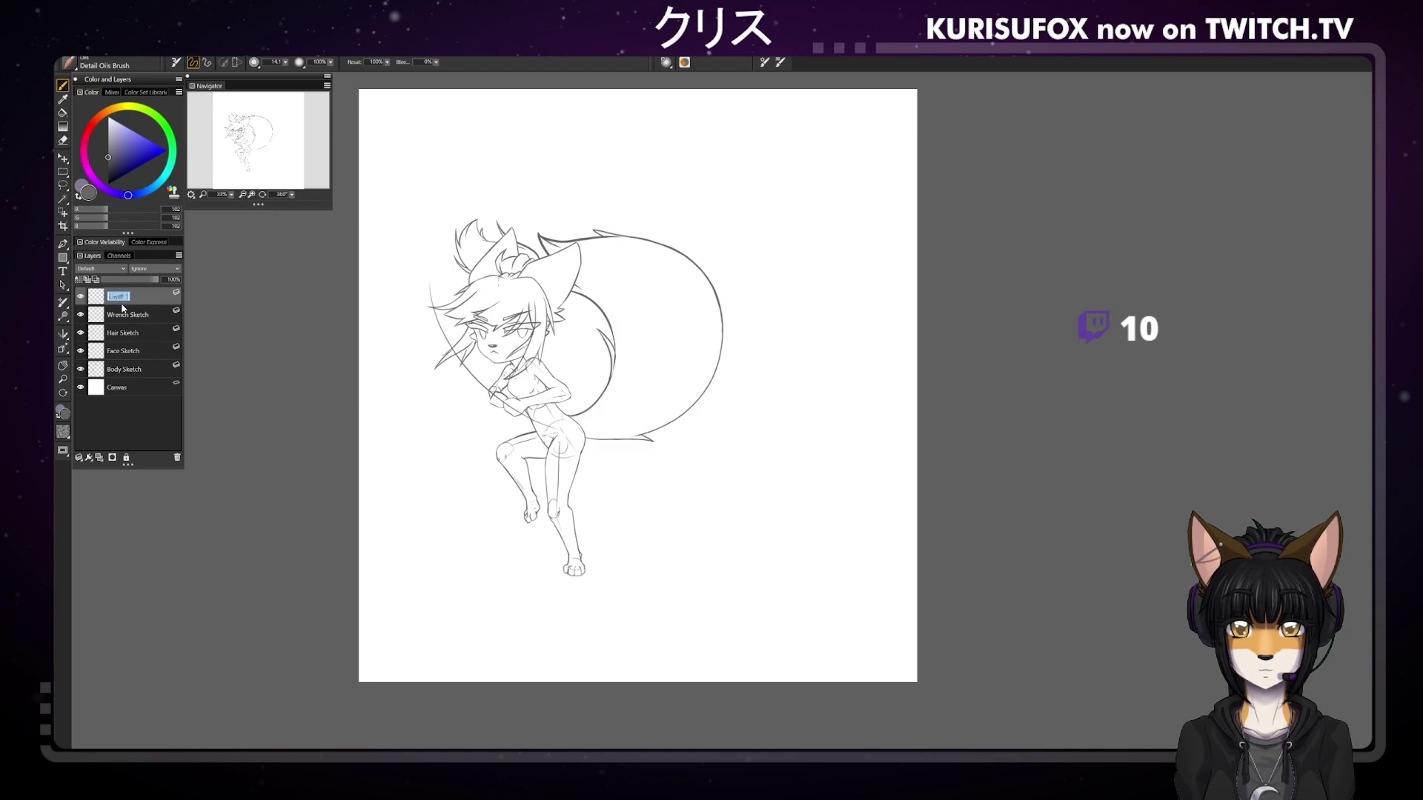
pyautogui.write('Clothes')
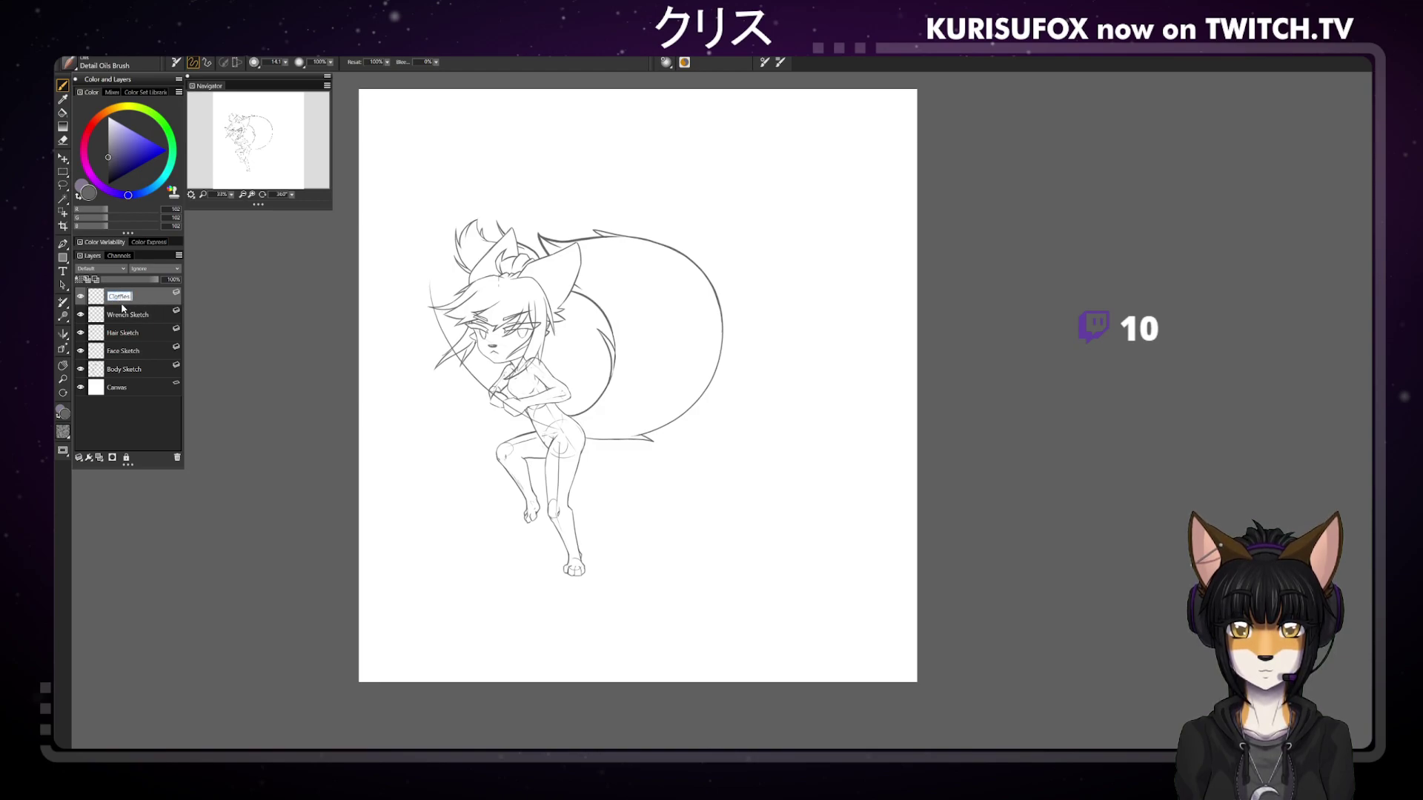
pyautogui.write(' SKetdch')
pyautogui.press('Return')
pyautogui.press("'")
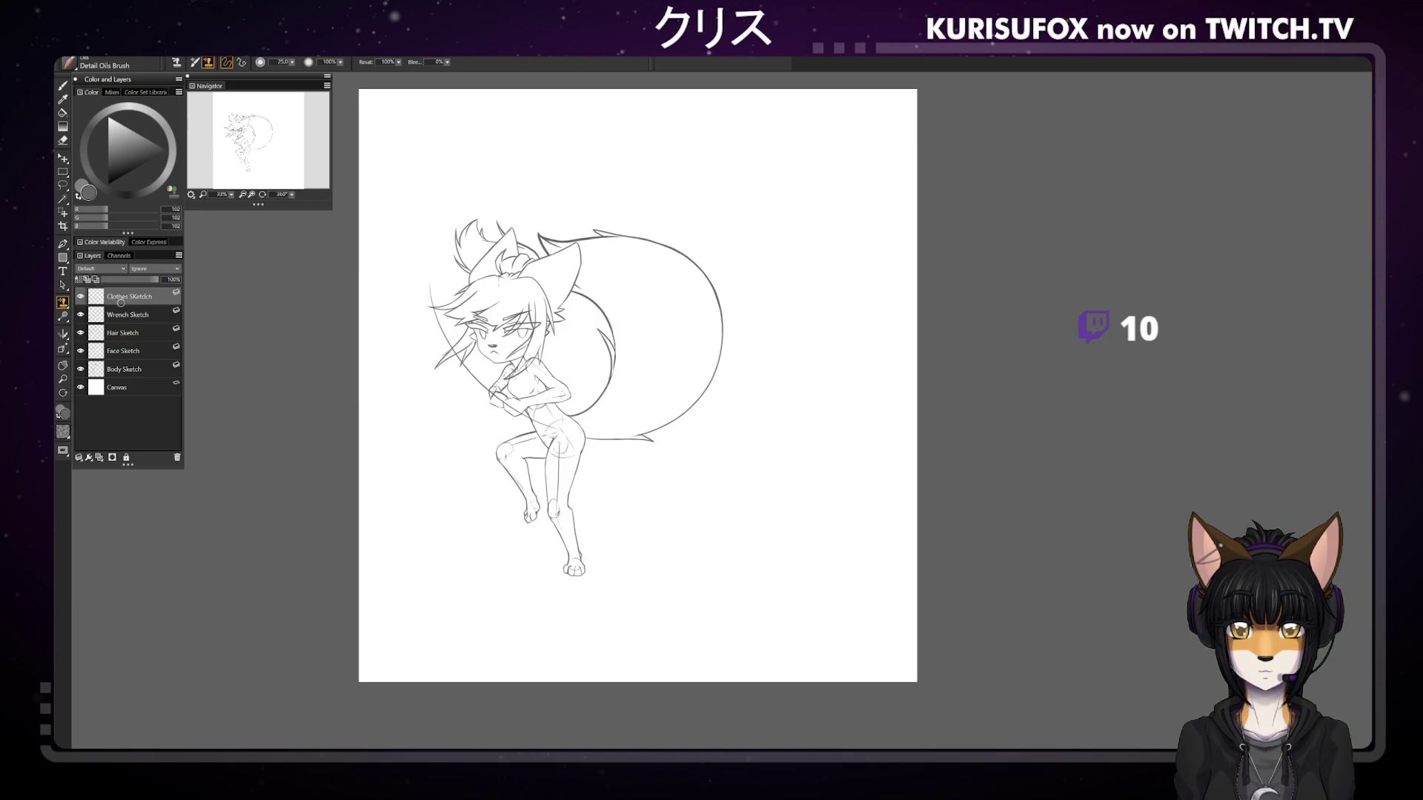
pyautogui.doubleClick(143, 298)
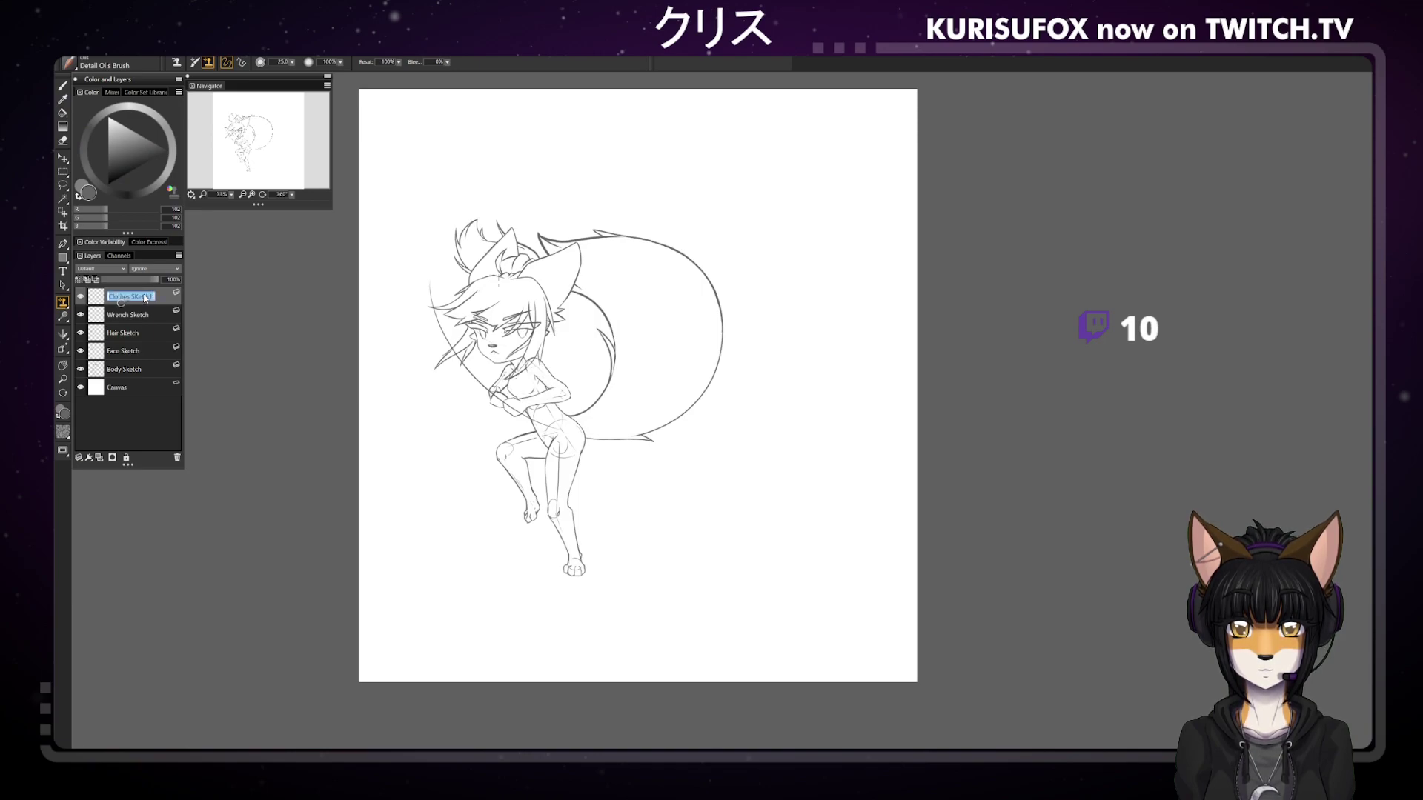
pyautogui.click(147, 296)
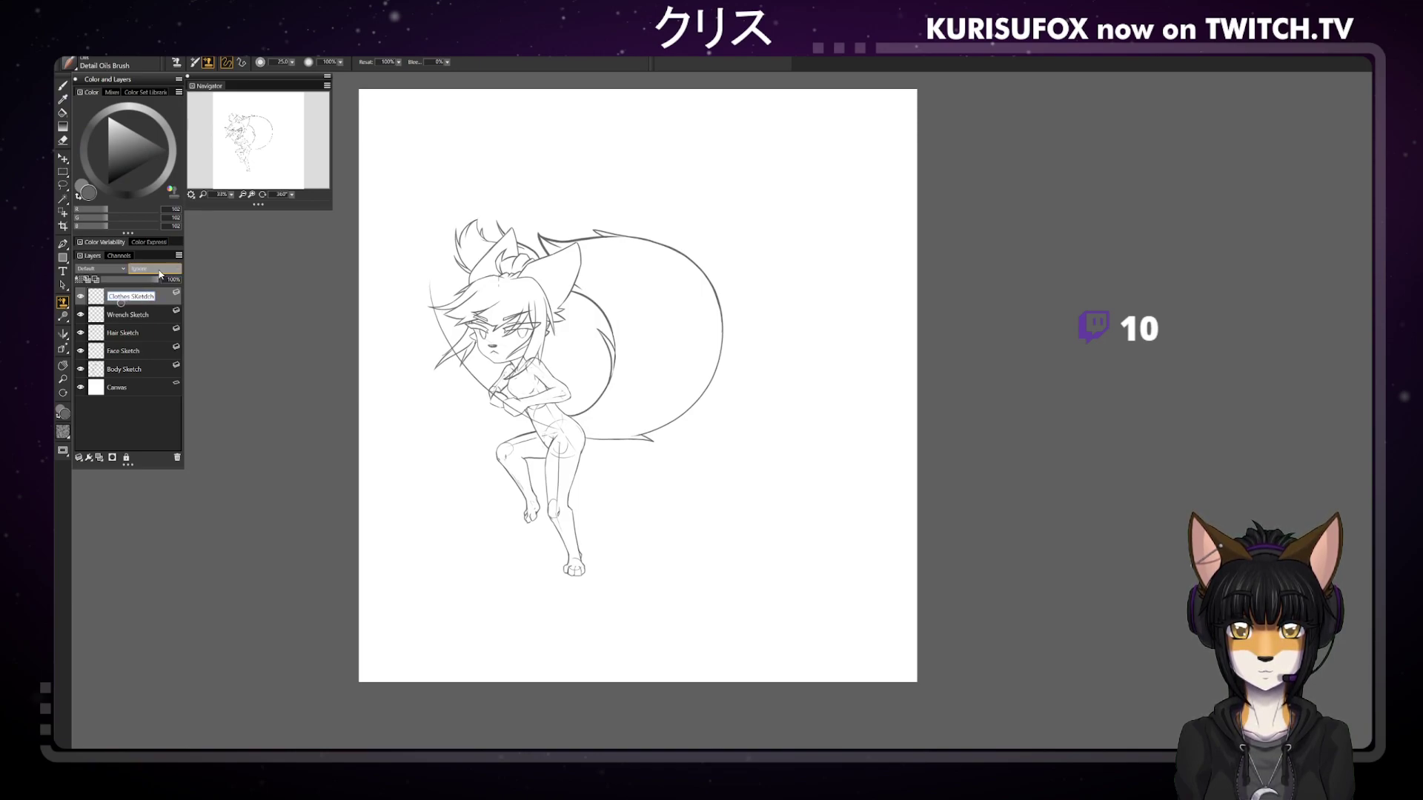
pyautogui.press('BackSpace')
pyautogui.press('Return')
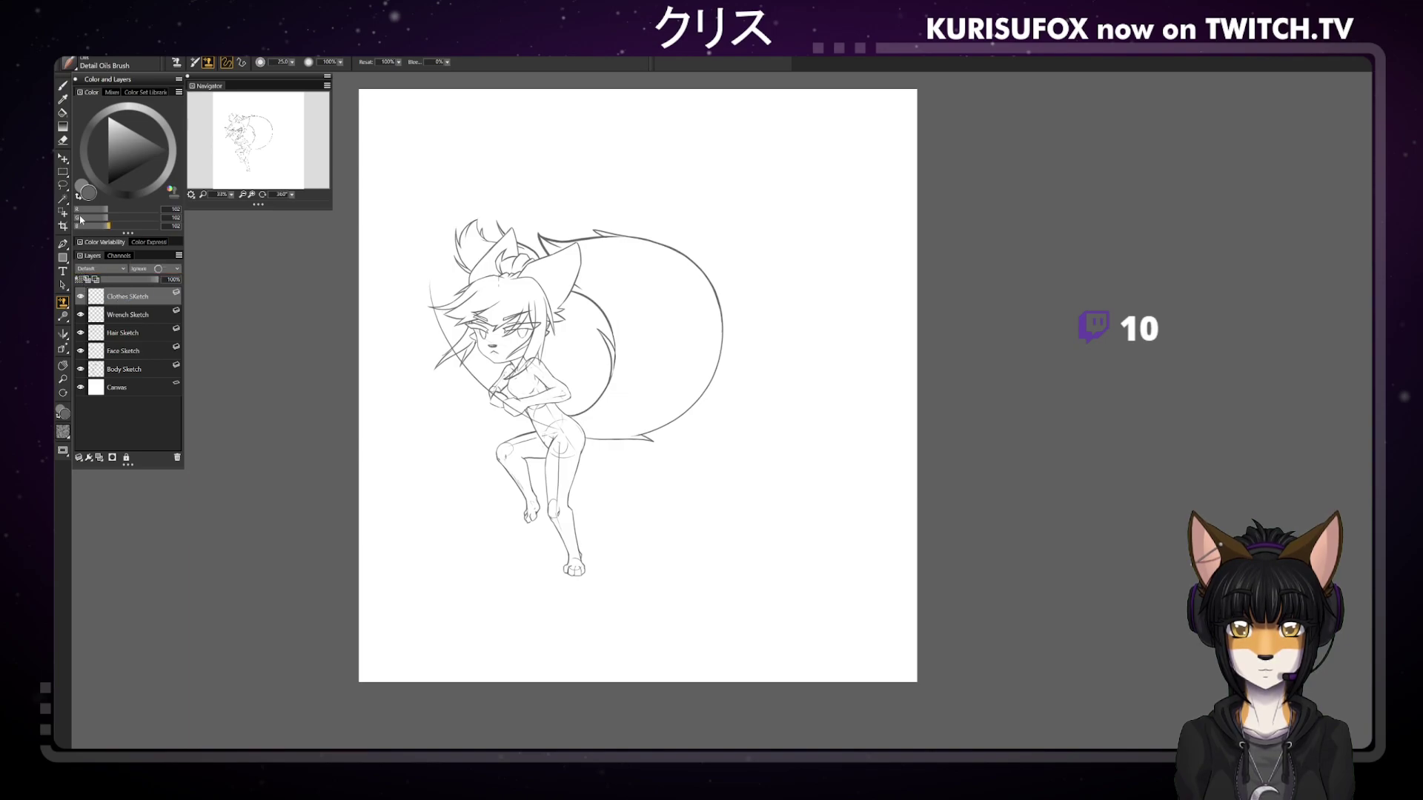
# Draw short brush strokes on the Clothes Sketch layer along the upper chest and beside the inner arm
pyautogui.click(62, 85)
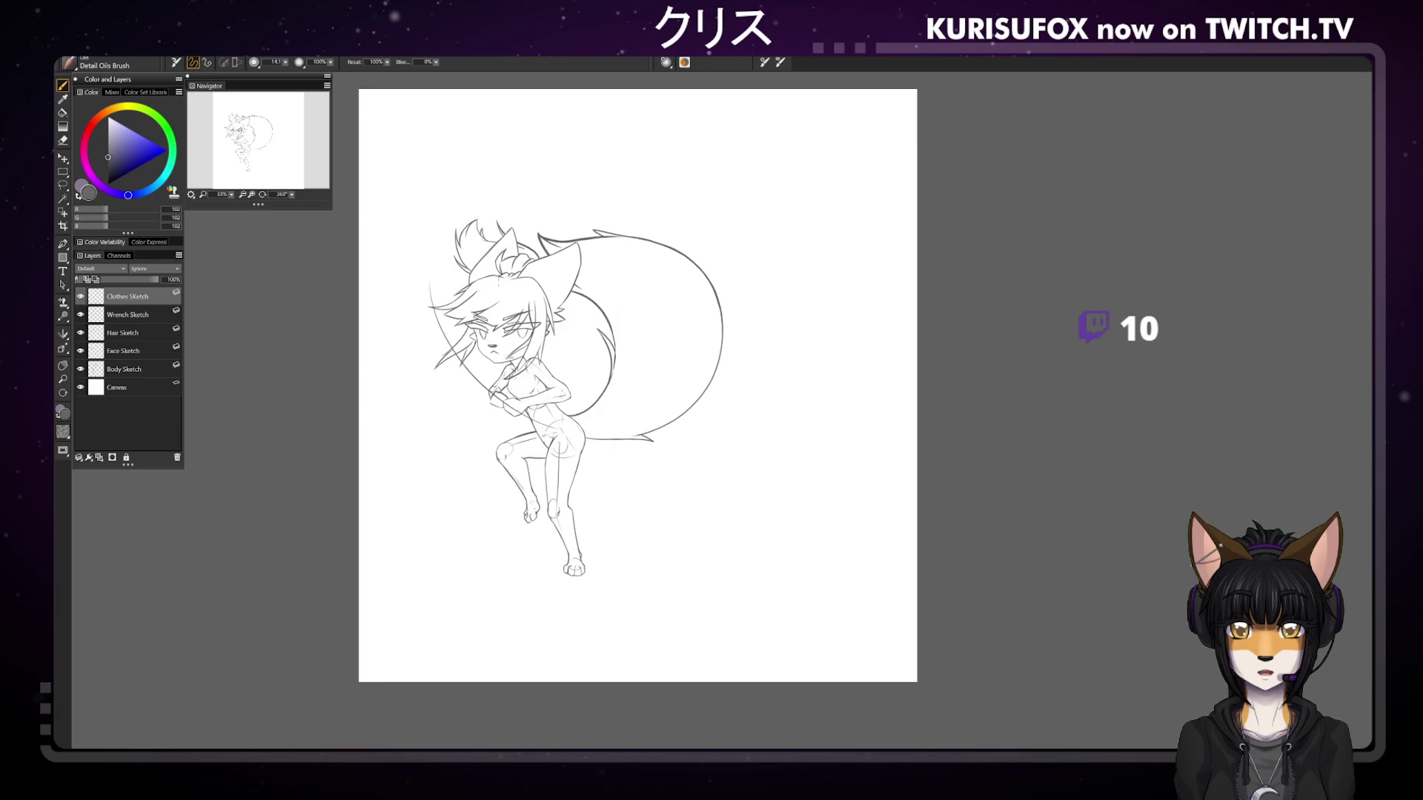
pyautogui.press('space')
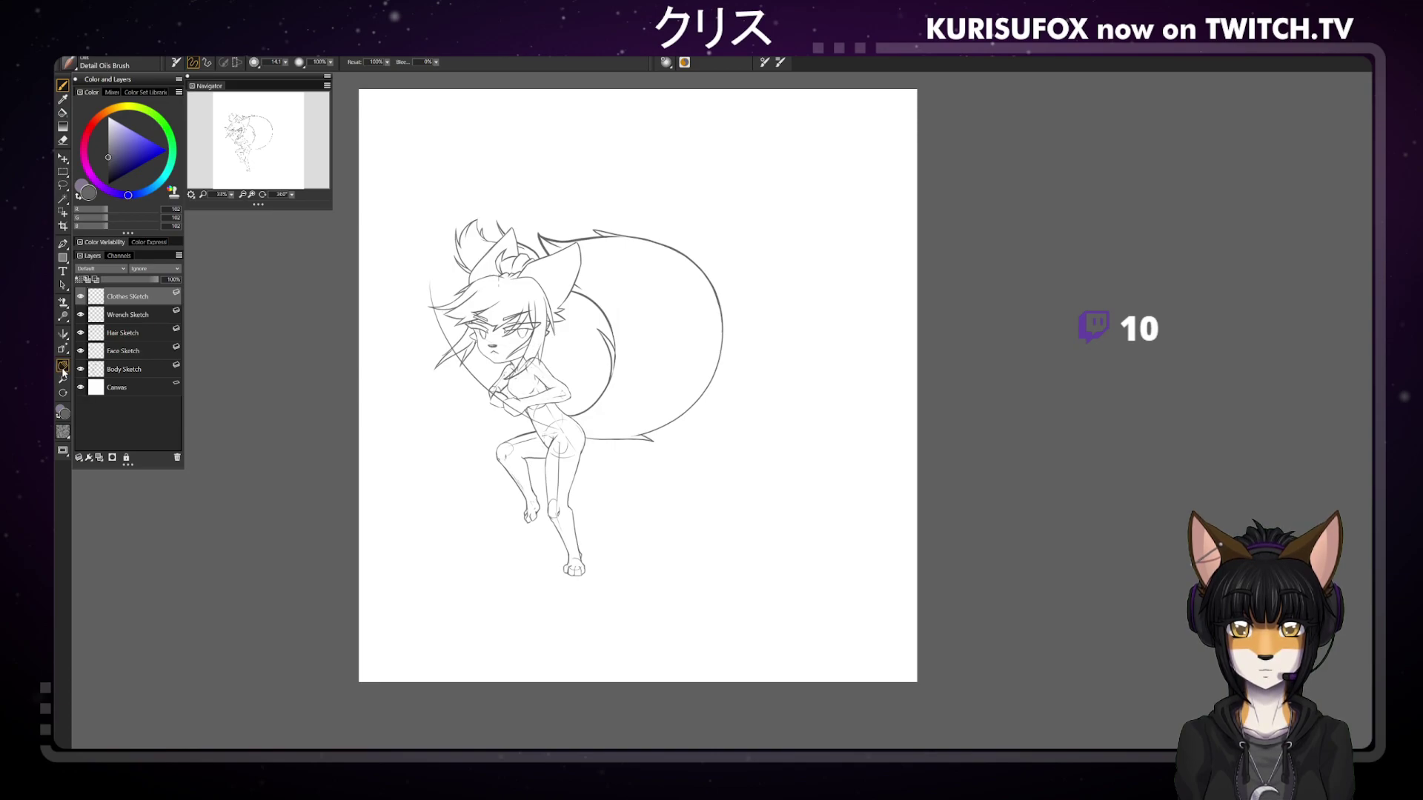
pyautogui.moveTo(617, 362); pyautogui.dragTo(761, 397)
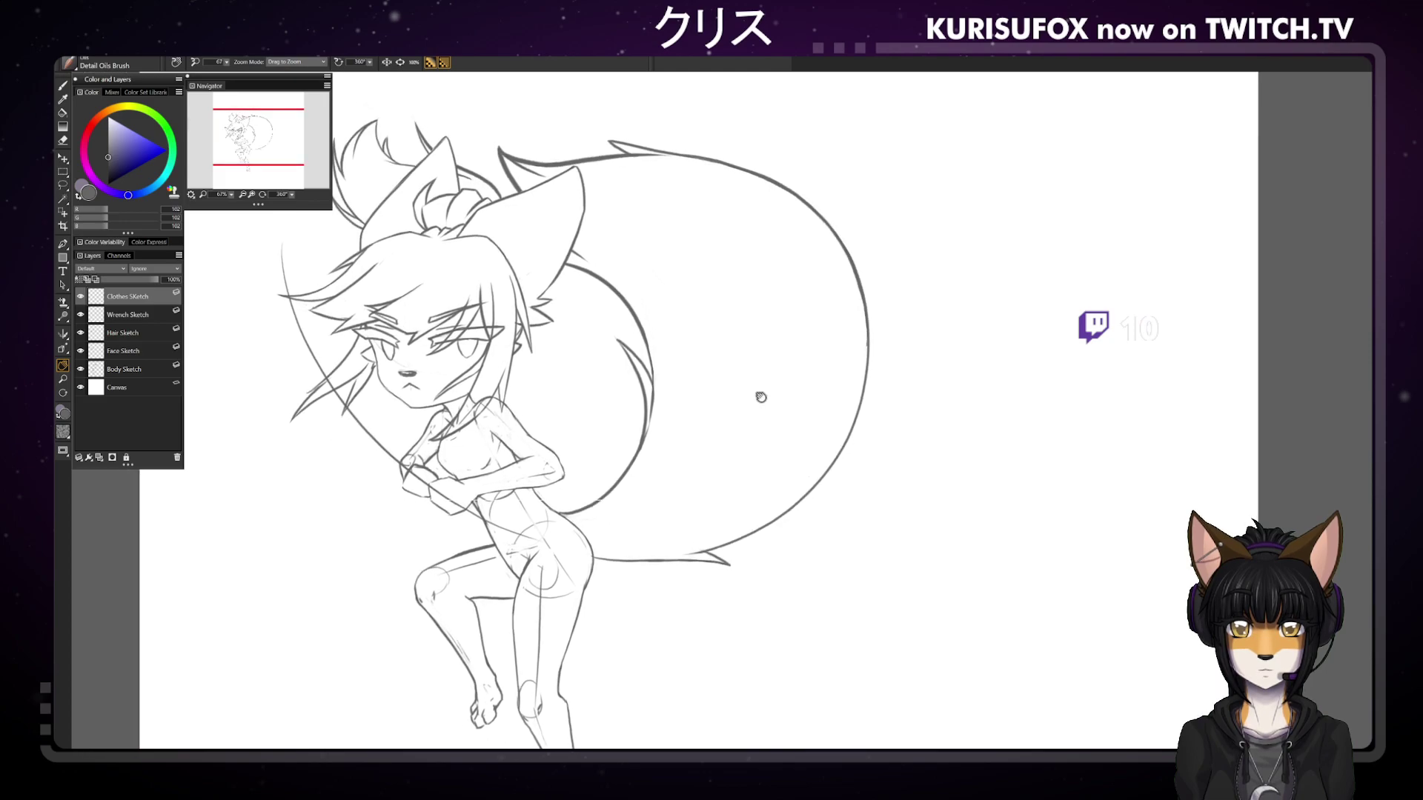
pyautogui.click(64, 86)
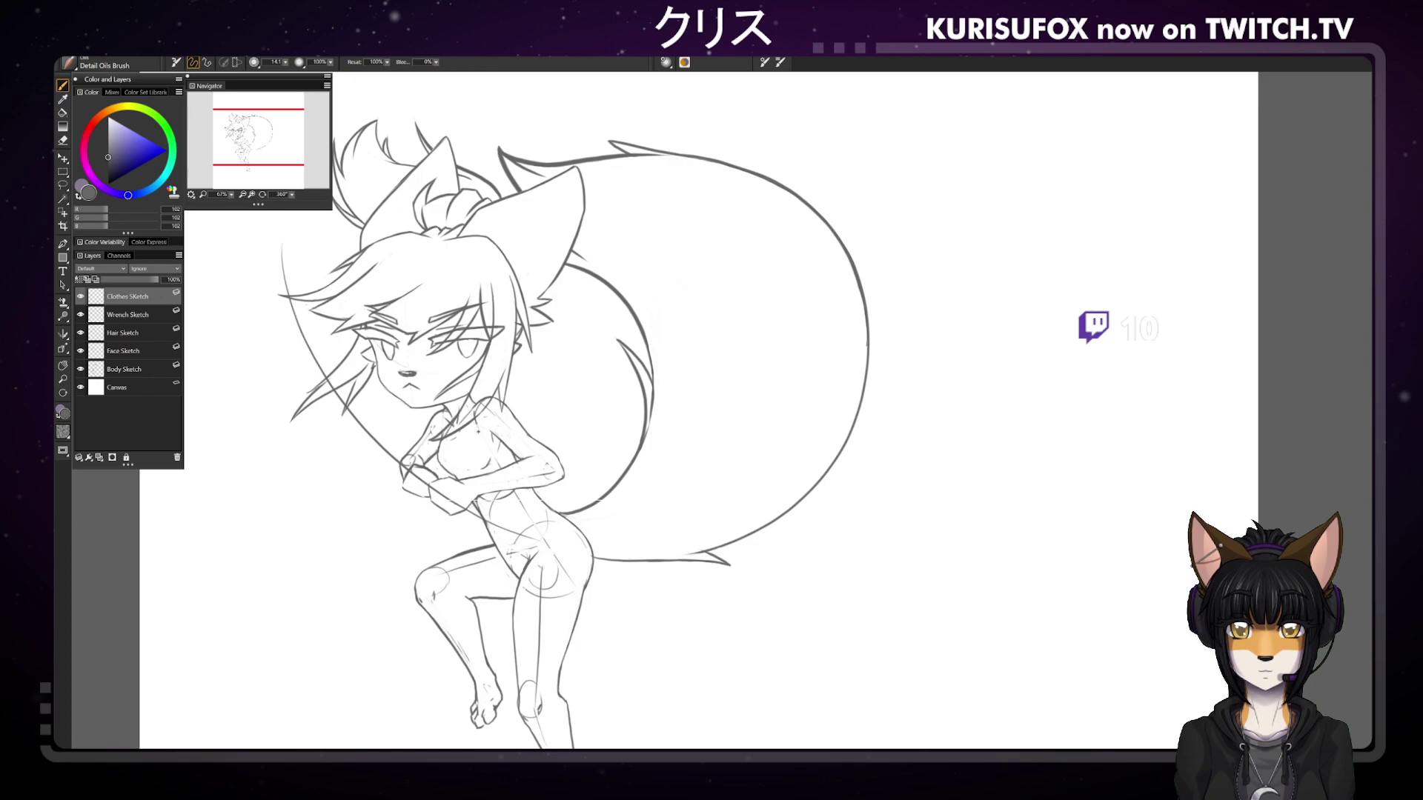
pyautogui.moveTo(476, 424); pyautogui.dragTo(494, 453)
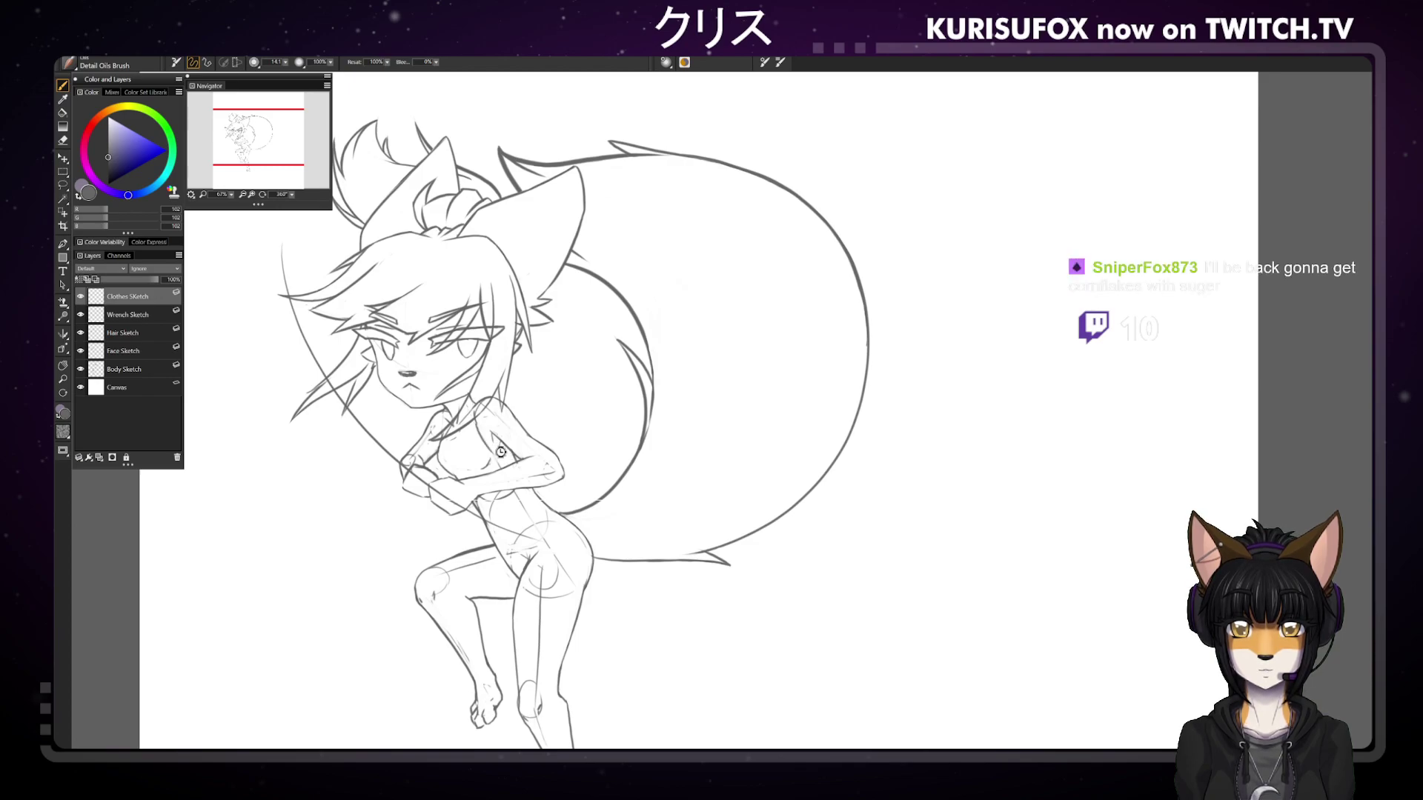
pyautogui.moveTo(496, 453); pyautogui.dragTo(510, 448)
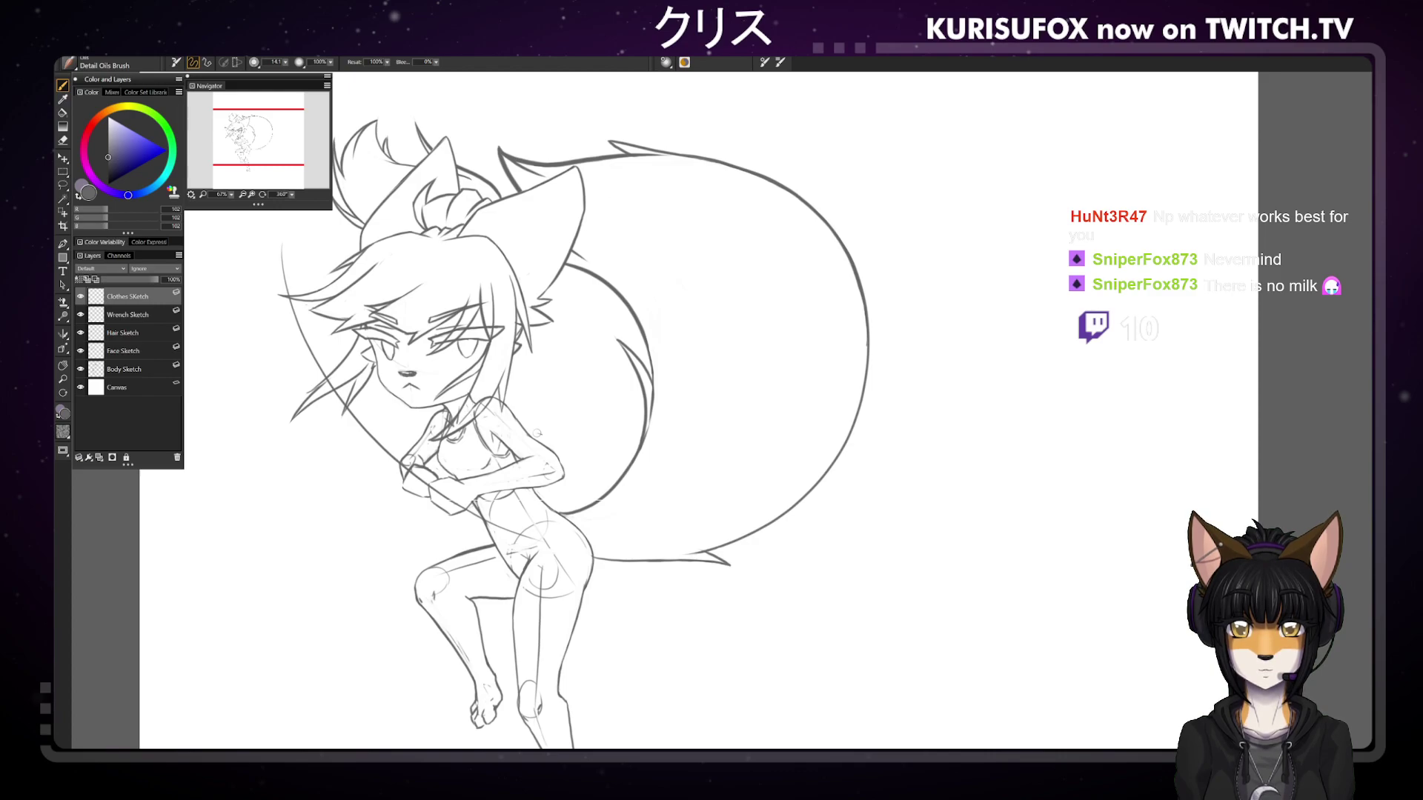
# Erase the rough construction lines around the shoulder on the Body Sketch layer and return to the Clothes Sketch layer with the brush
pyautogui.press('n')
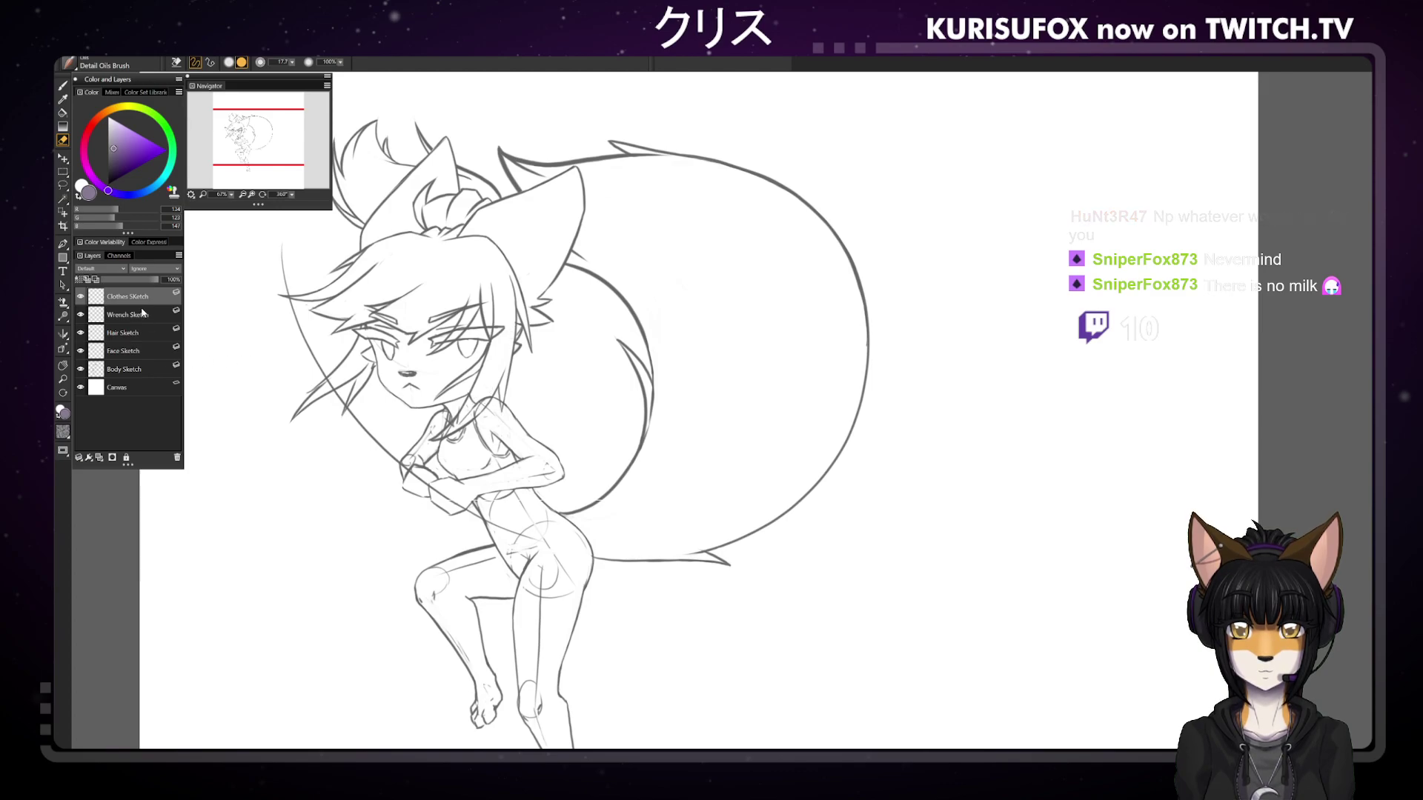
pyautogui.click(145, 367)
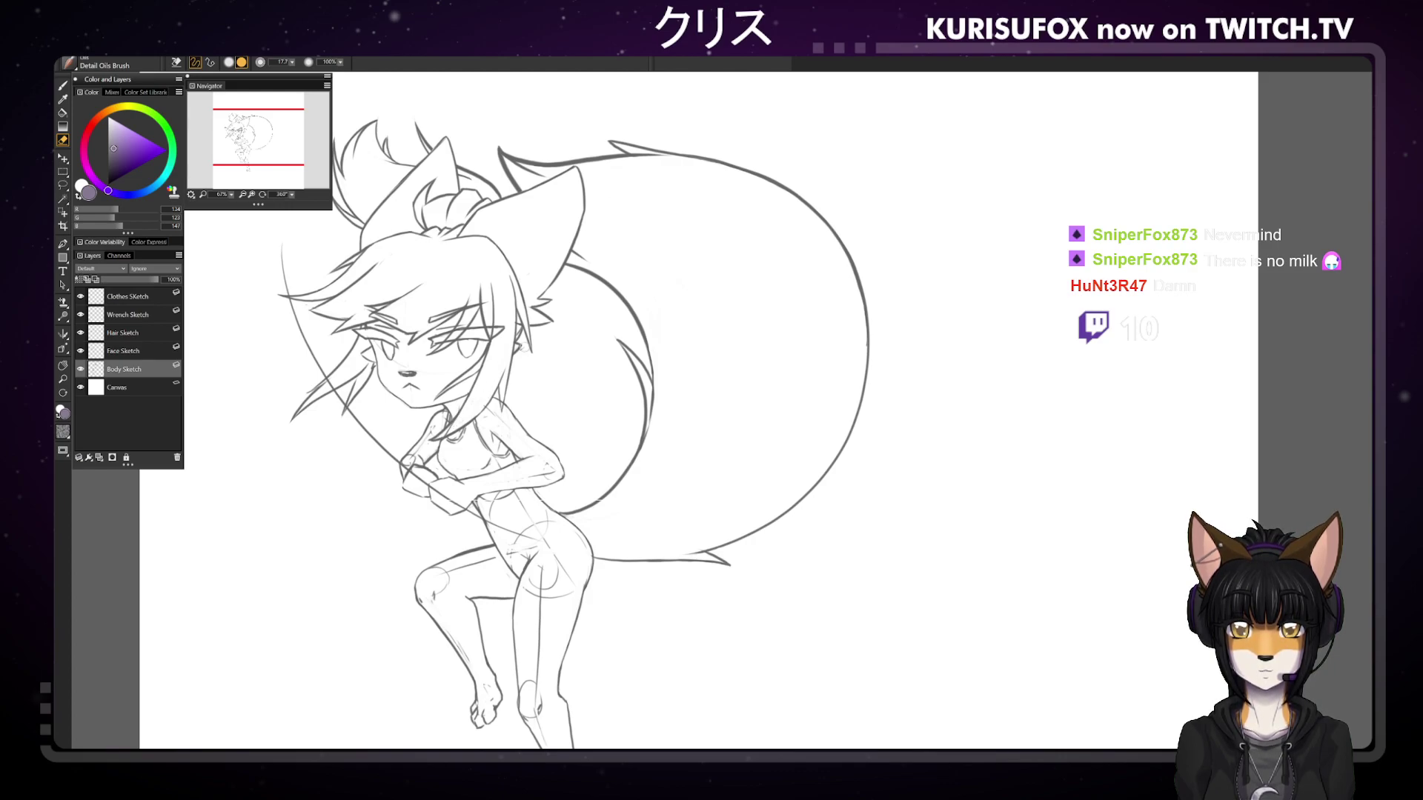
pyautogui.press('b')
pyautogui.click(129, 296)
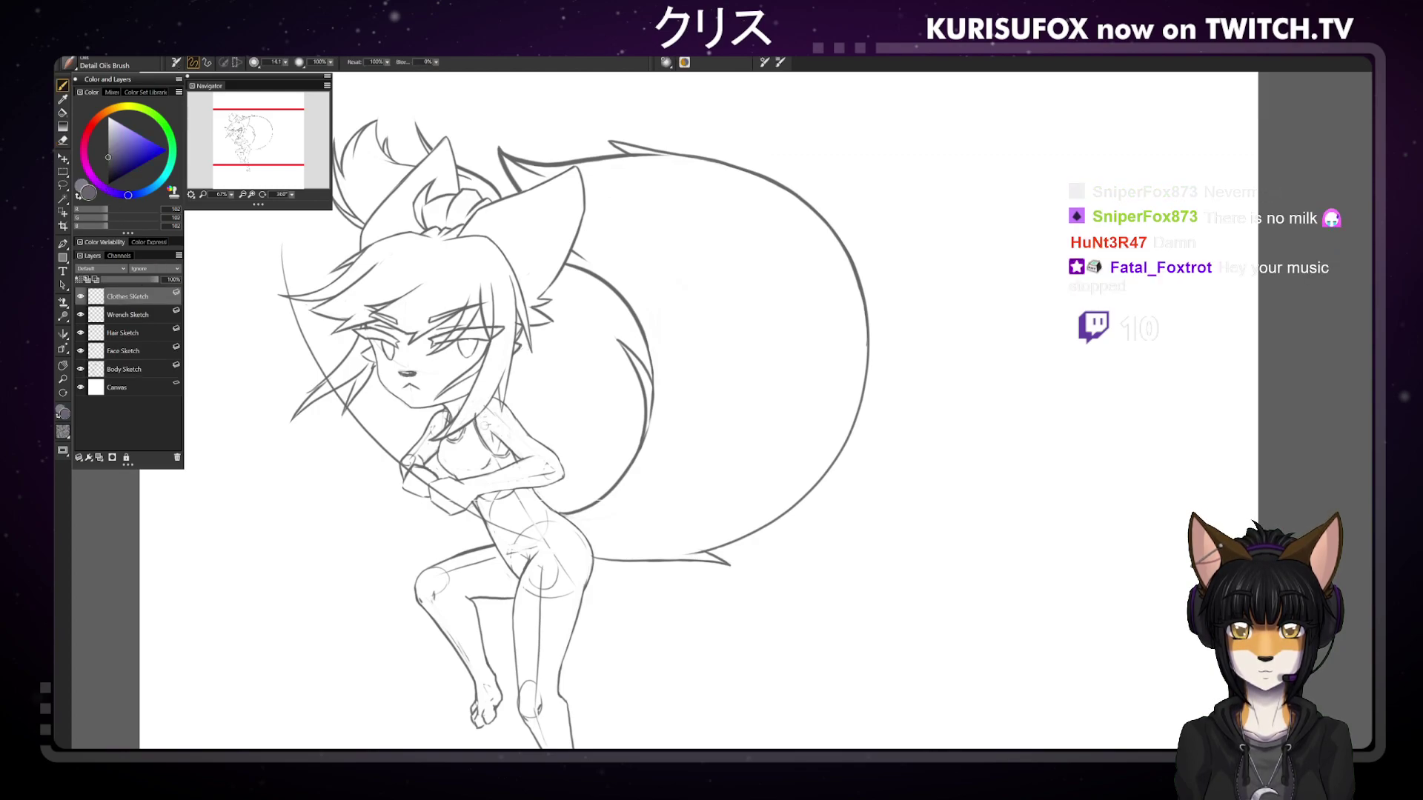
# Return to the Body Sketch layer and clean up its arm and torso lines with the eraser
pyautogui.press('e')
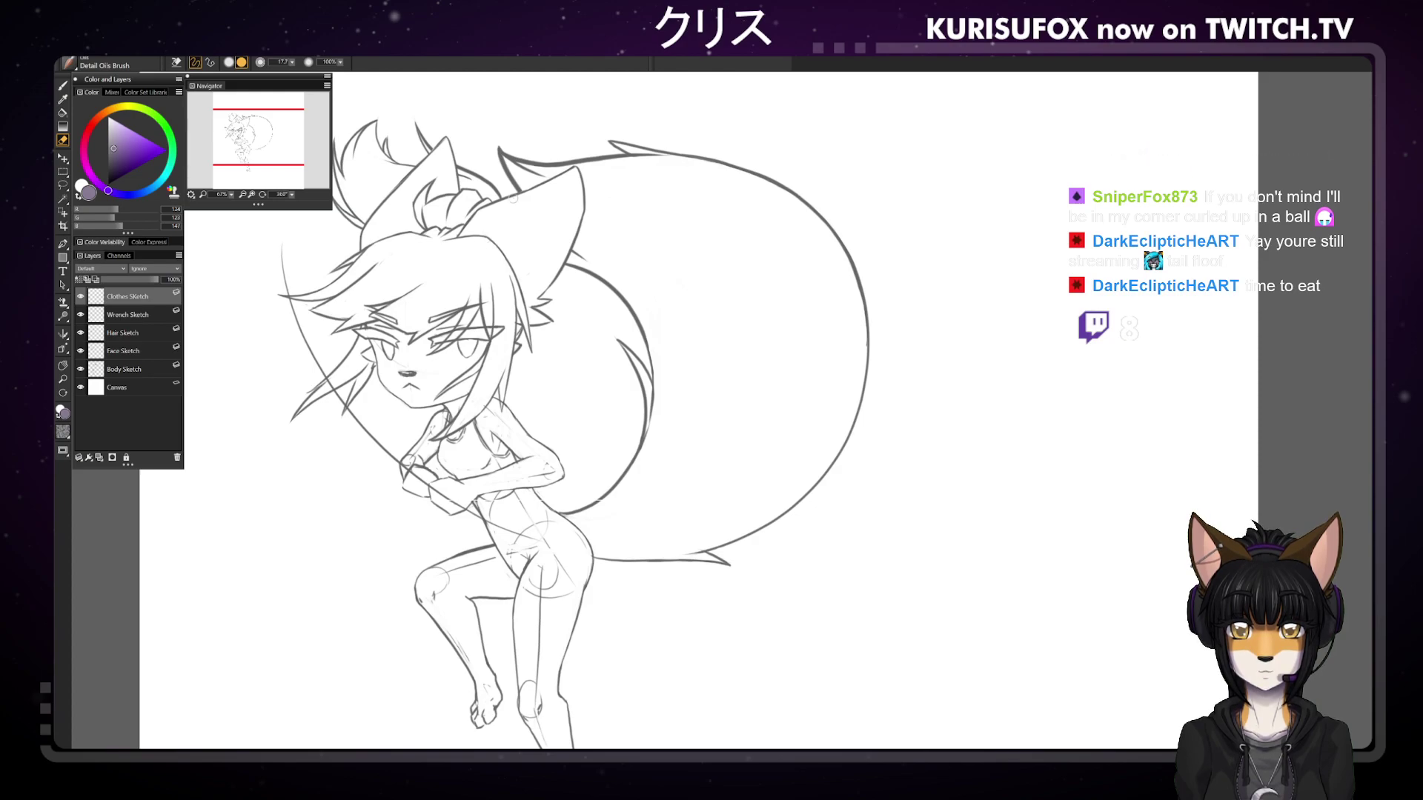
pyautogui.press('b')
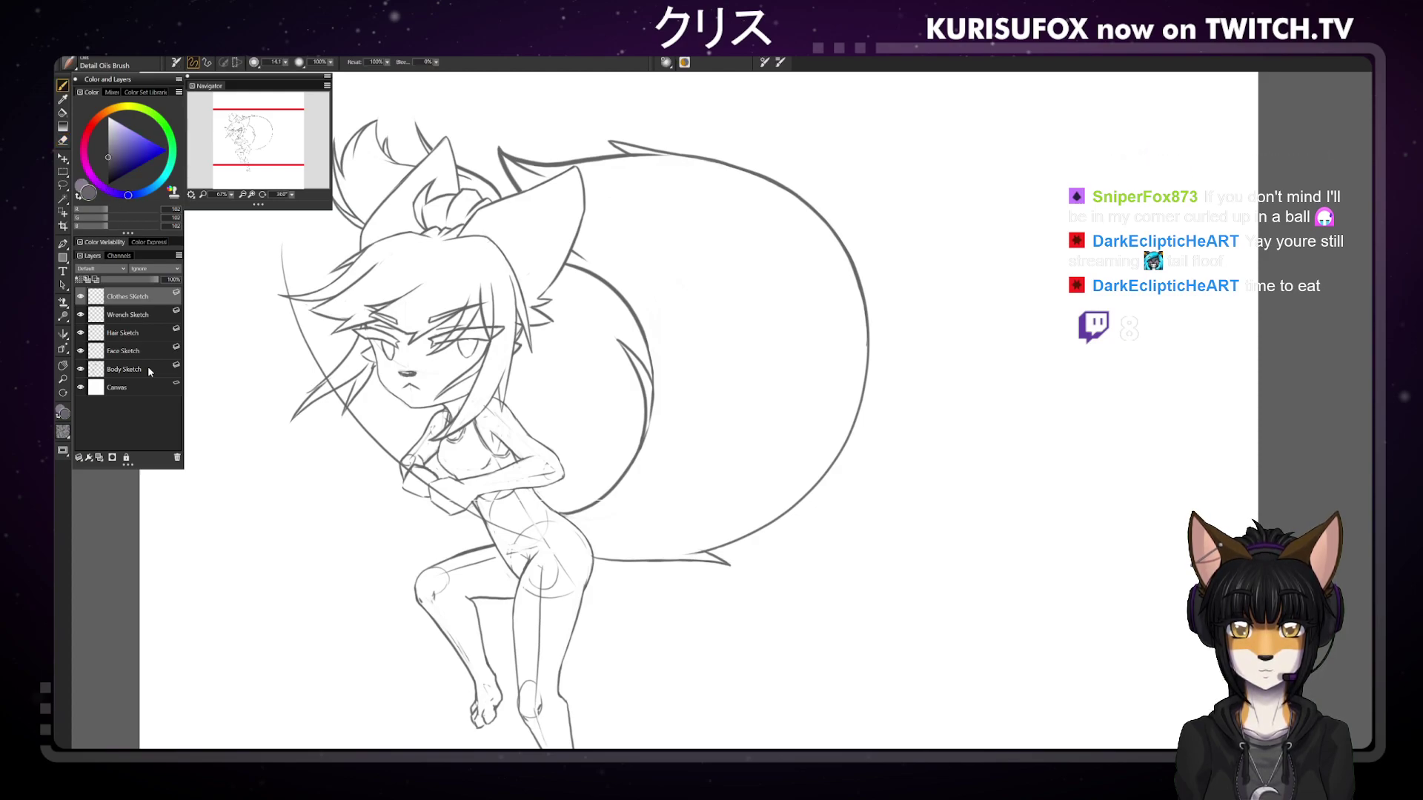
pyautogui.click(126, 369)
pyautogui.press('e')
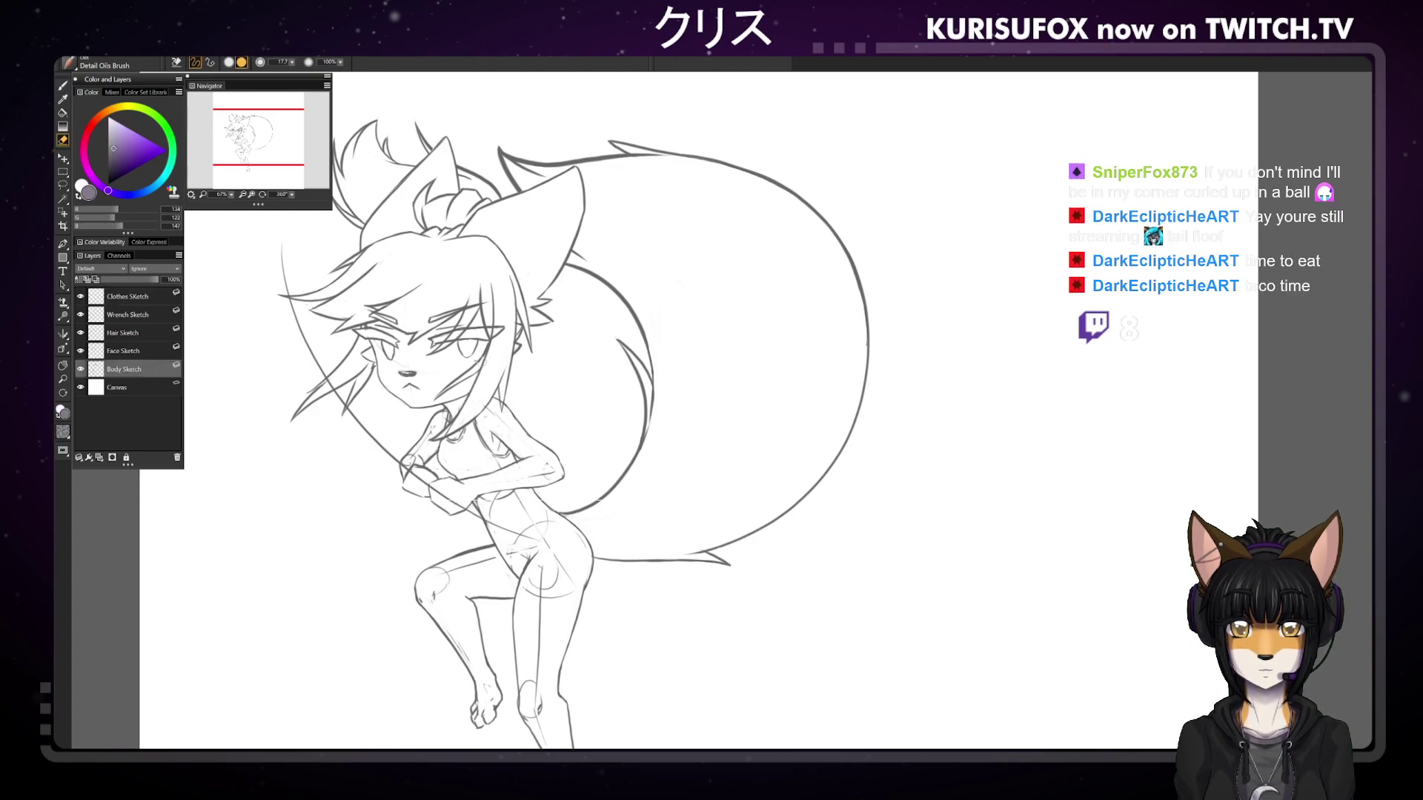
pyautogui.press('b')
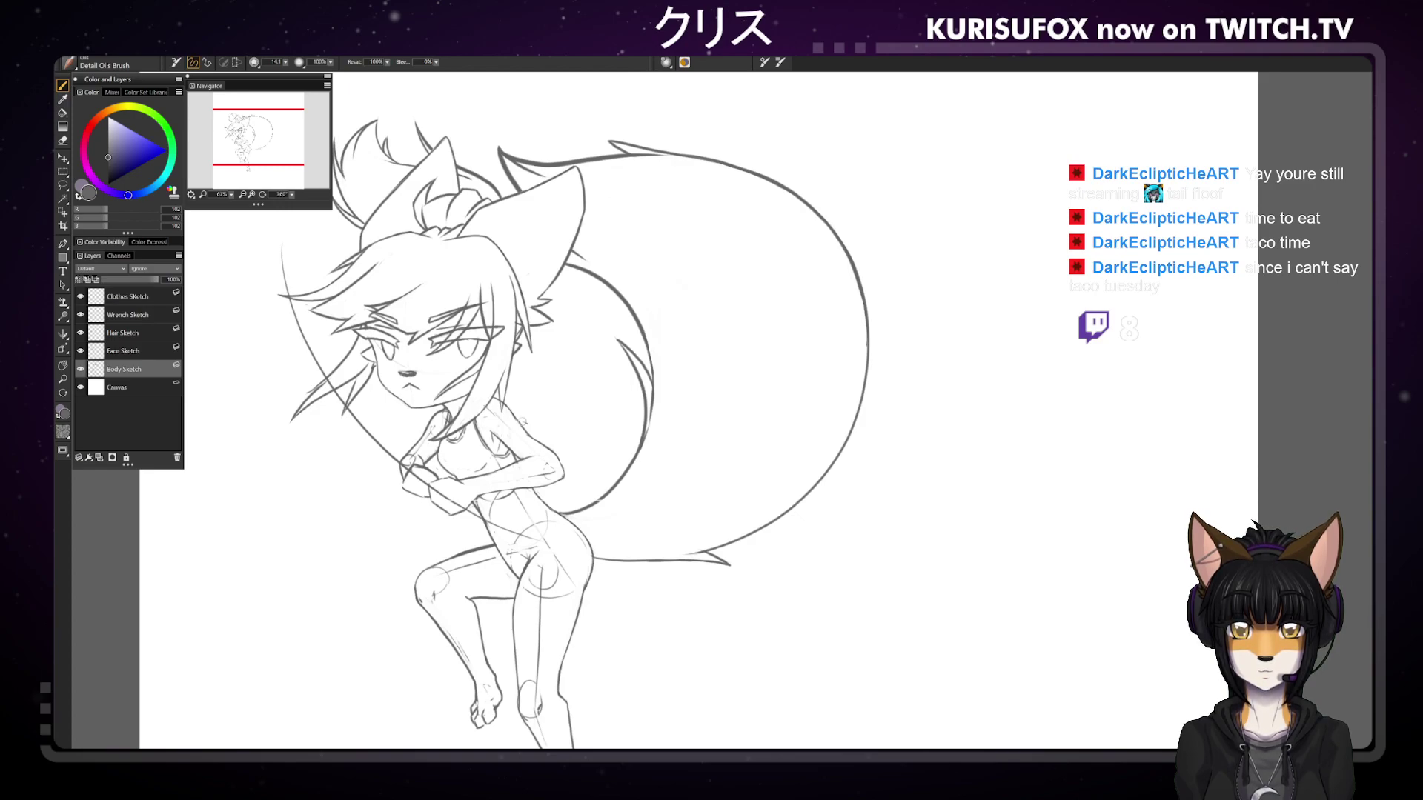
# Refine the waist and hip lines on the Body Sketch layer by erasing stray marks and redrawing short strokes
pyautogui.press('n')
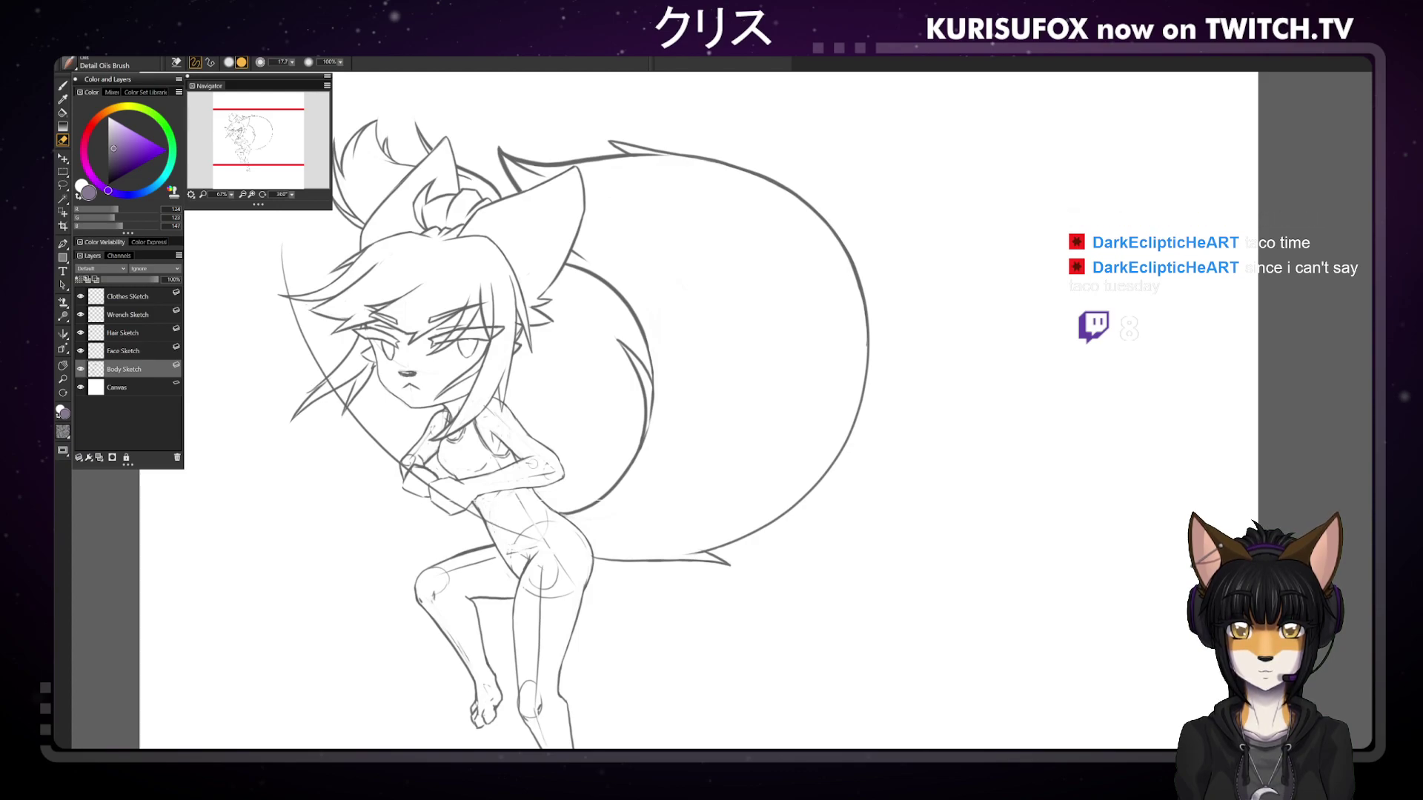
pyautogui.press('b')
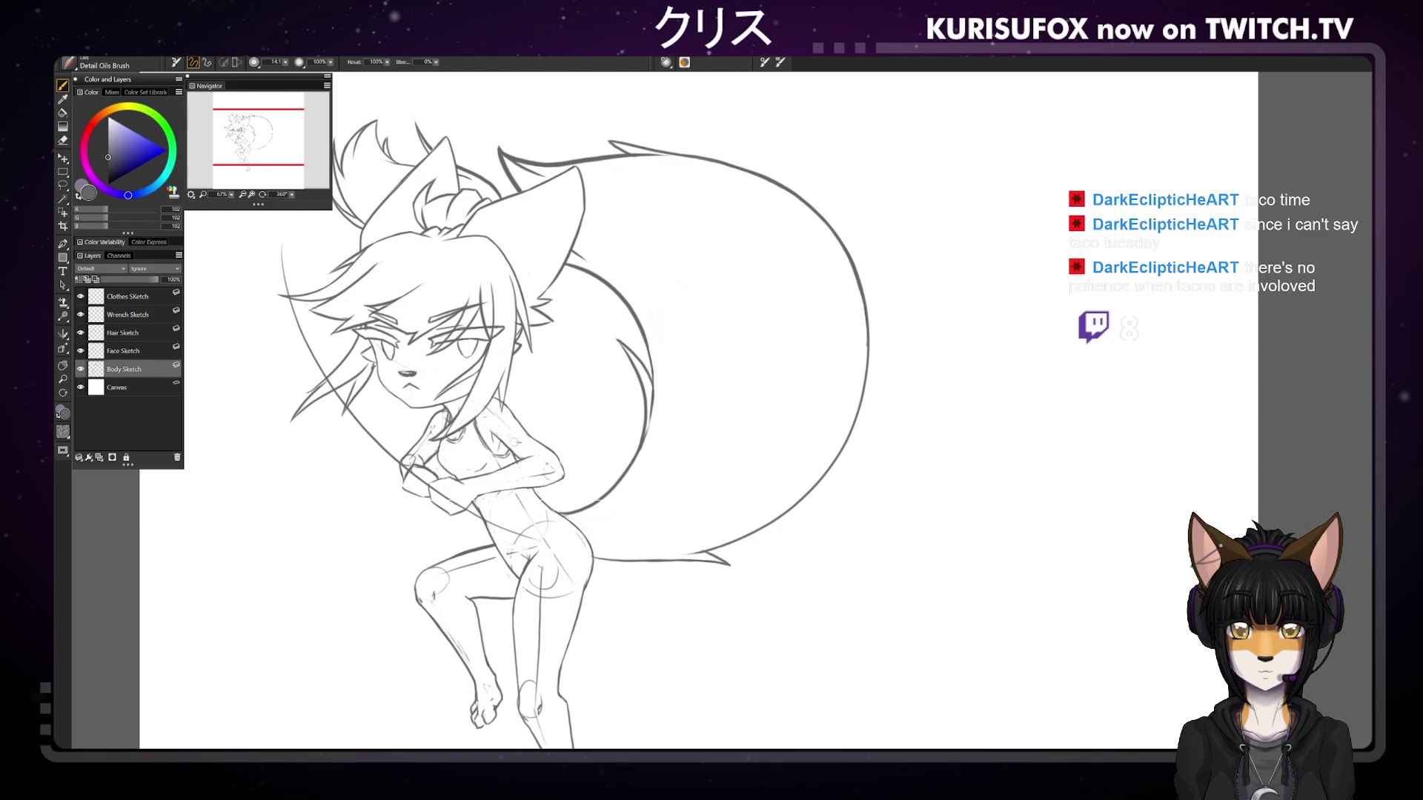
pyautogui.press('n')
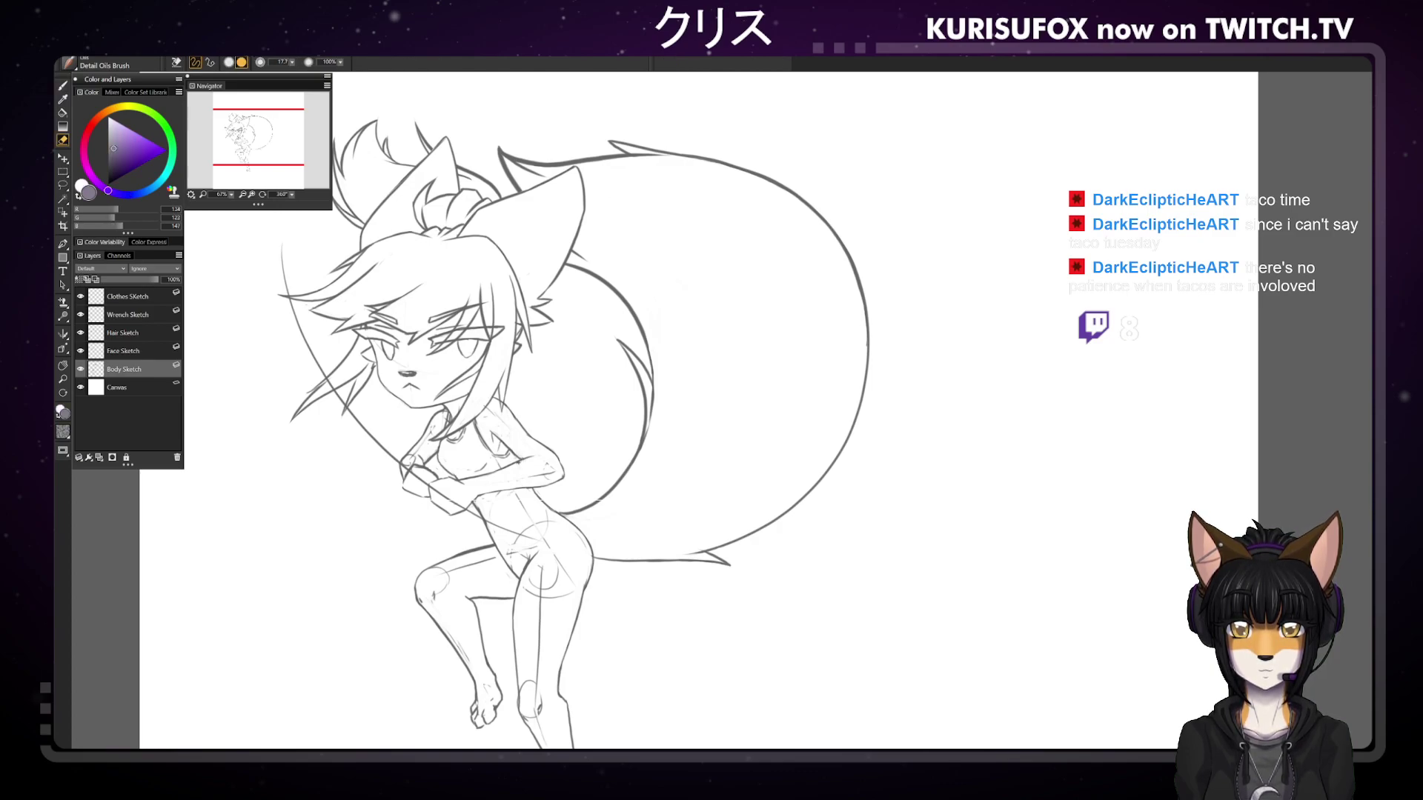
pyautogui.press('b')
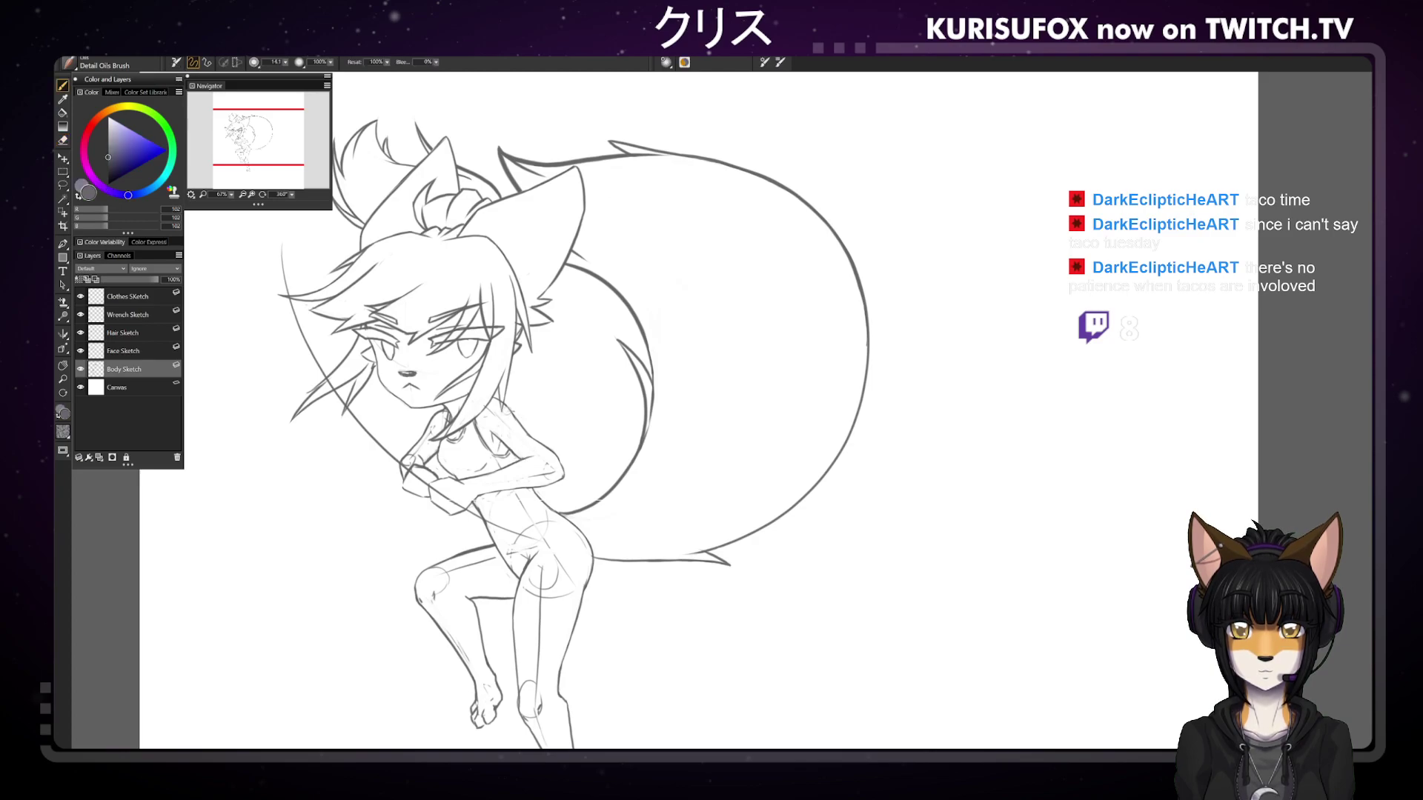
pyautogui.moveTo(513, 445); pyautogui.dragTo(518, 480)
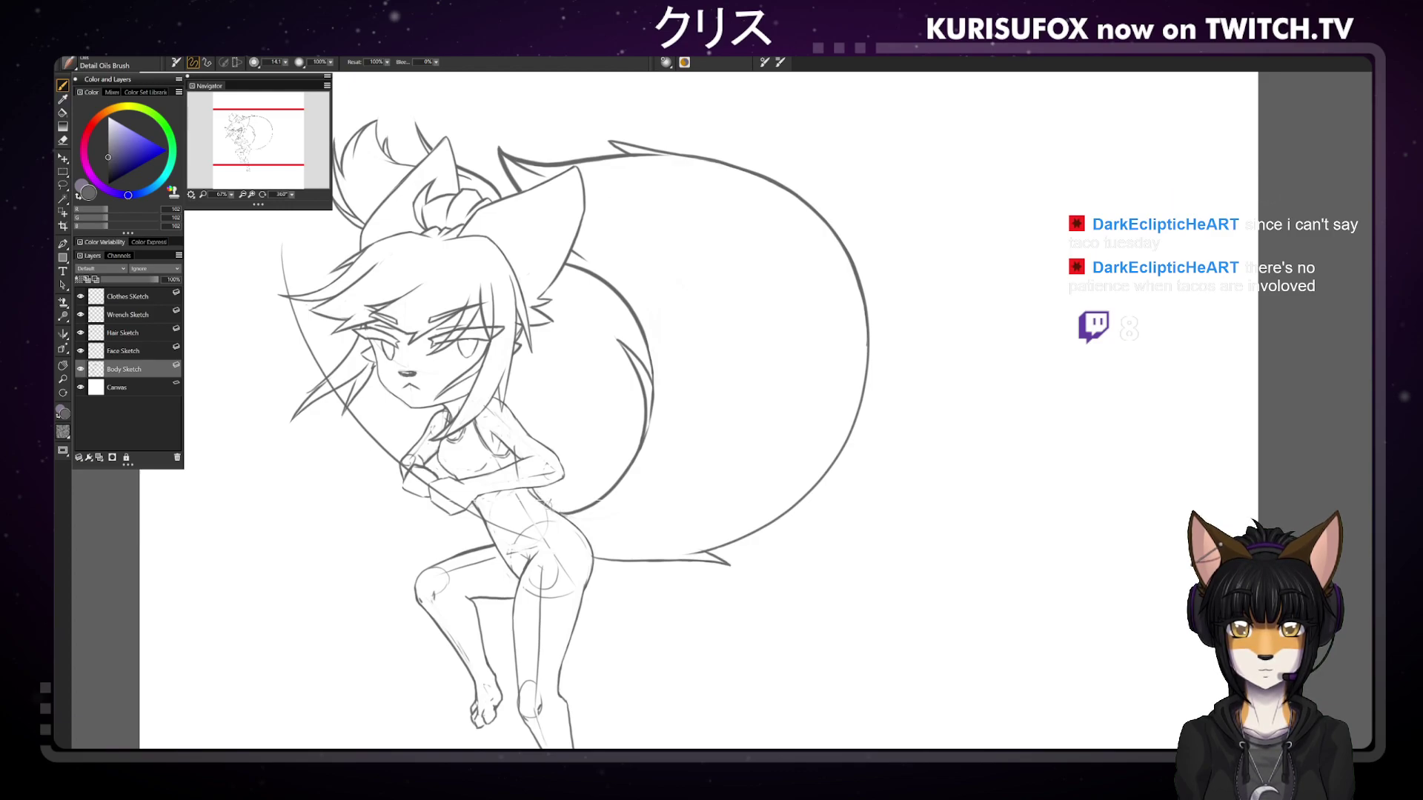
pyautogui.press('n')
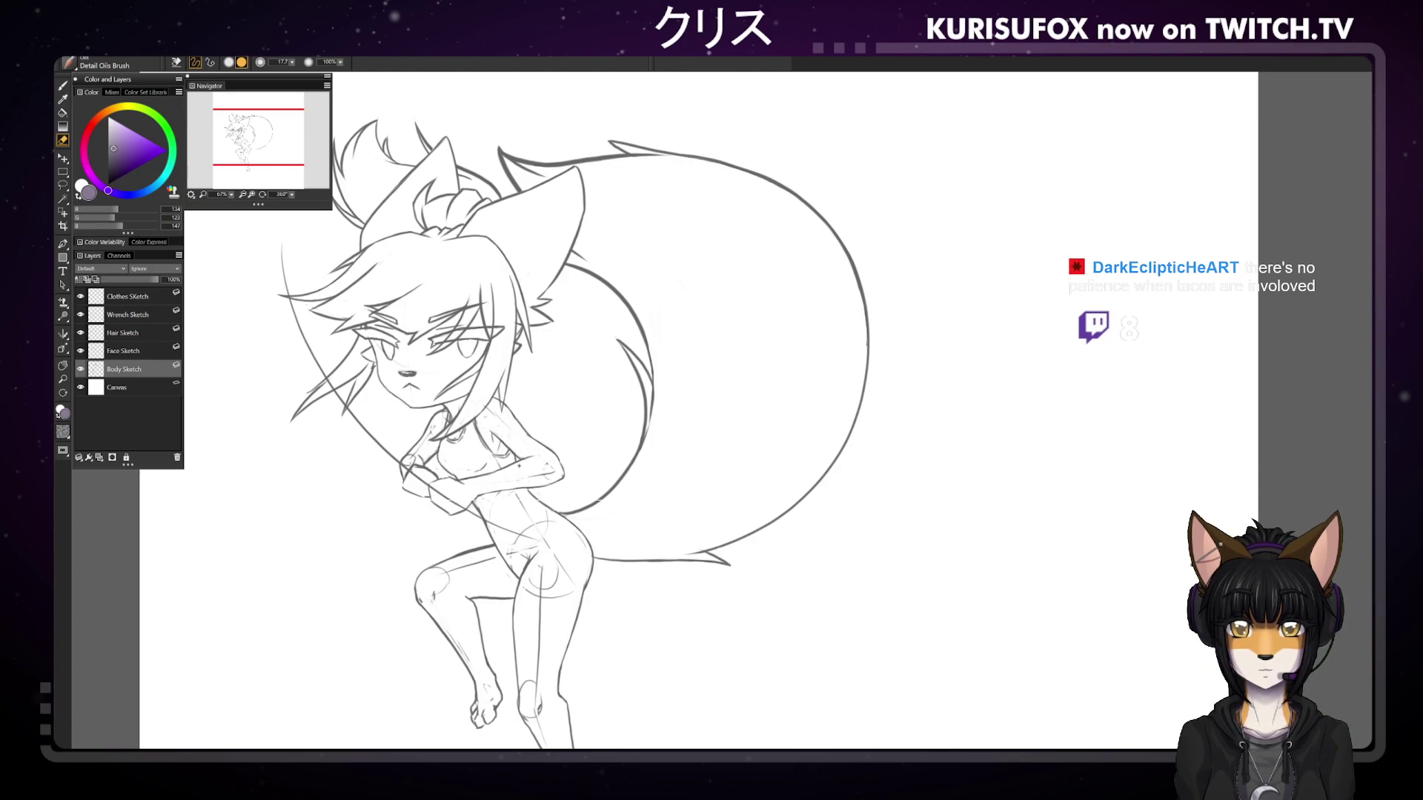
pyautogui.press('b')
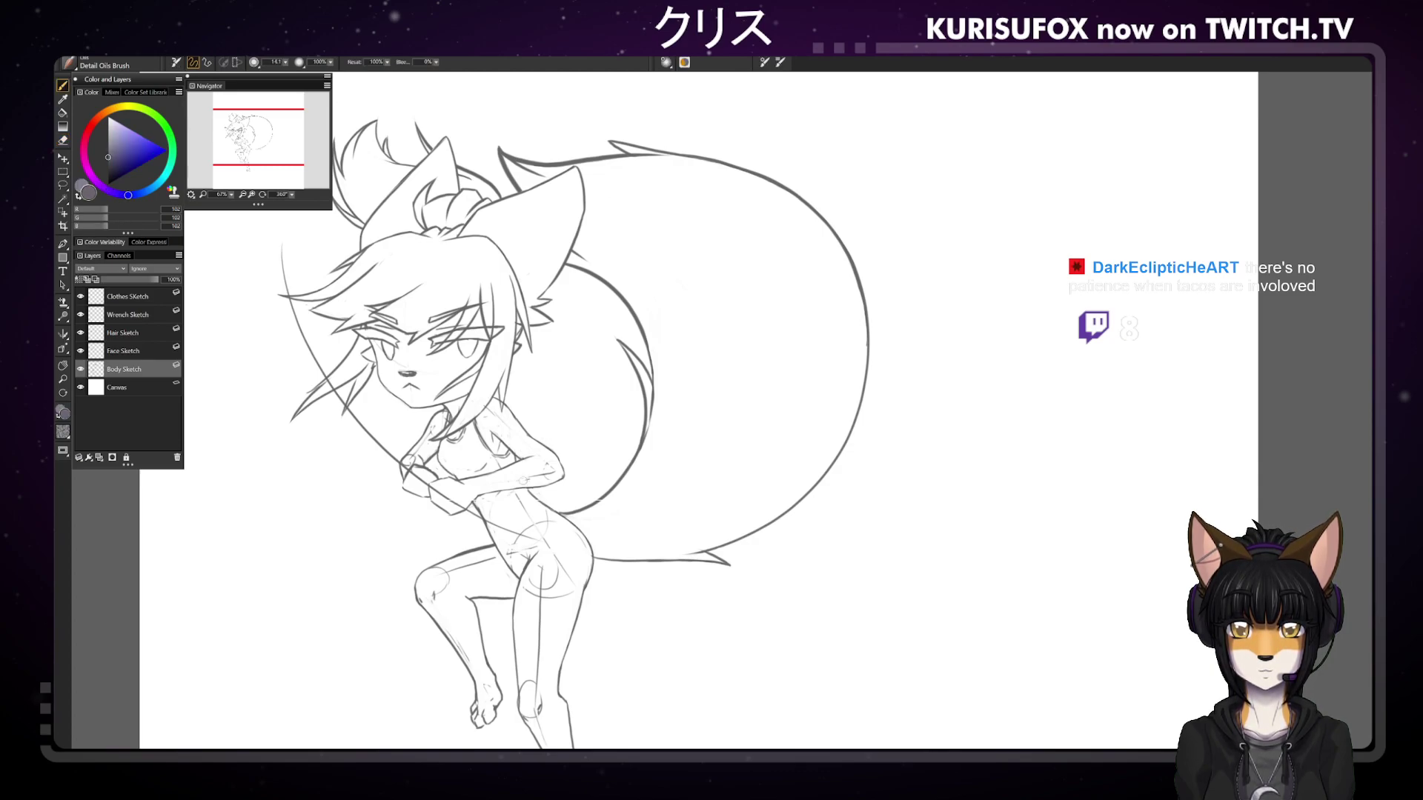
# Examine the figure's overall proportions at full-page size and up close
pyautogui.hotkey('ctrl', '-')
pyautogui.hotkey('ctrl', '-')
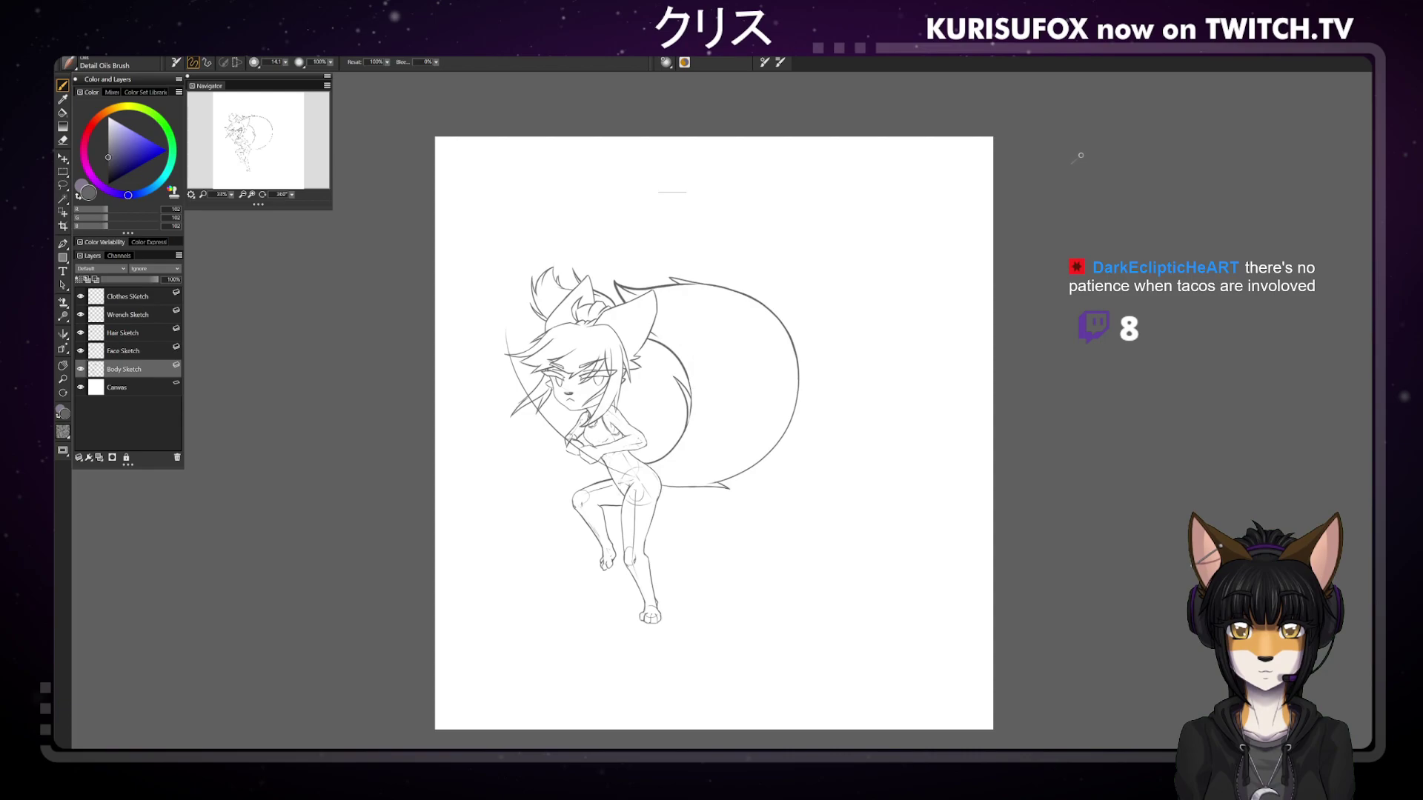
pyautogui.hotkey('ctrl', '+')
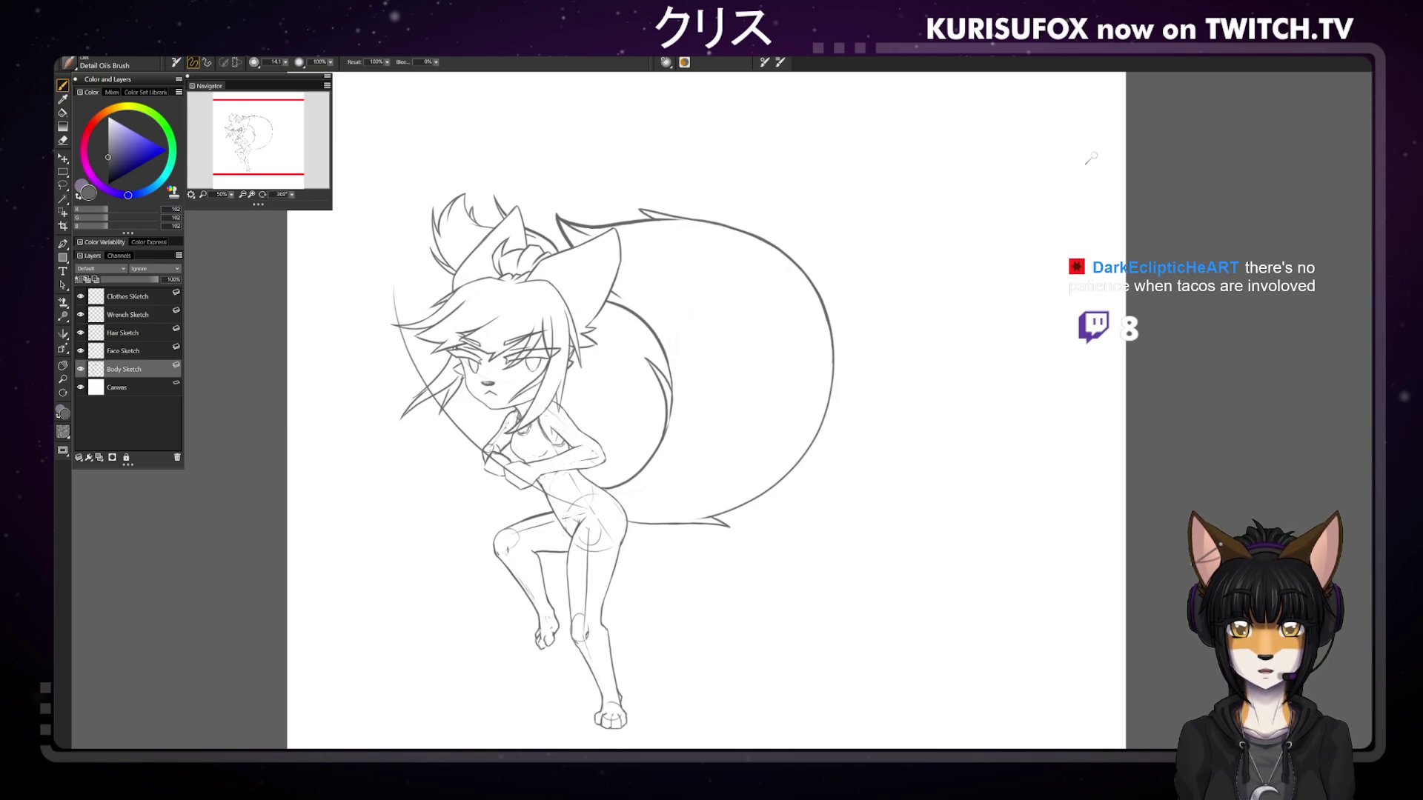
pyautogui.hotkey('ctrl', '+')
pyautogui.press('e')
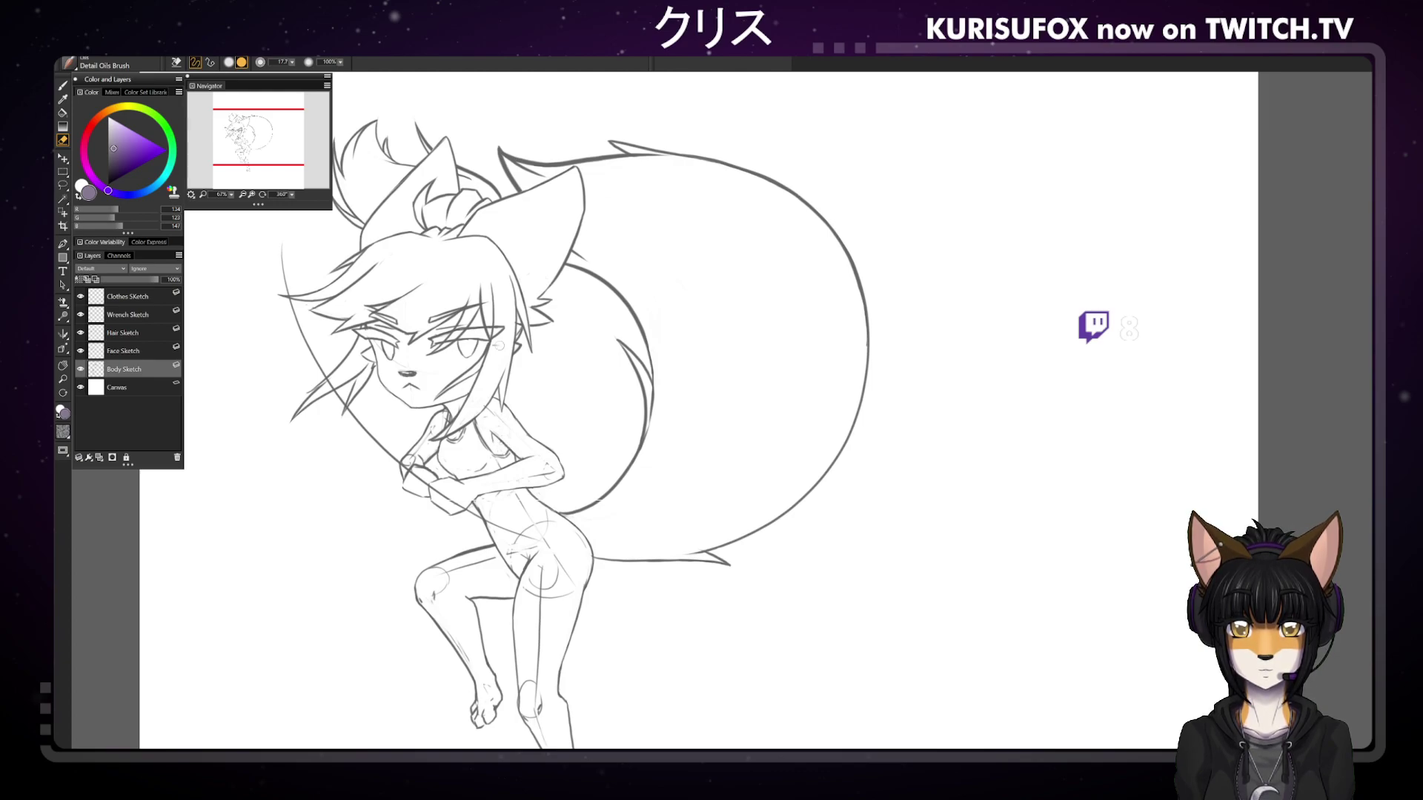
pyautogui.hotkey('ctrl', '-')
pyautogui.hotkey('ctrl', '+')
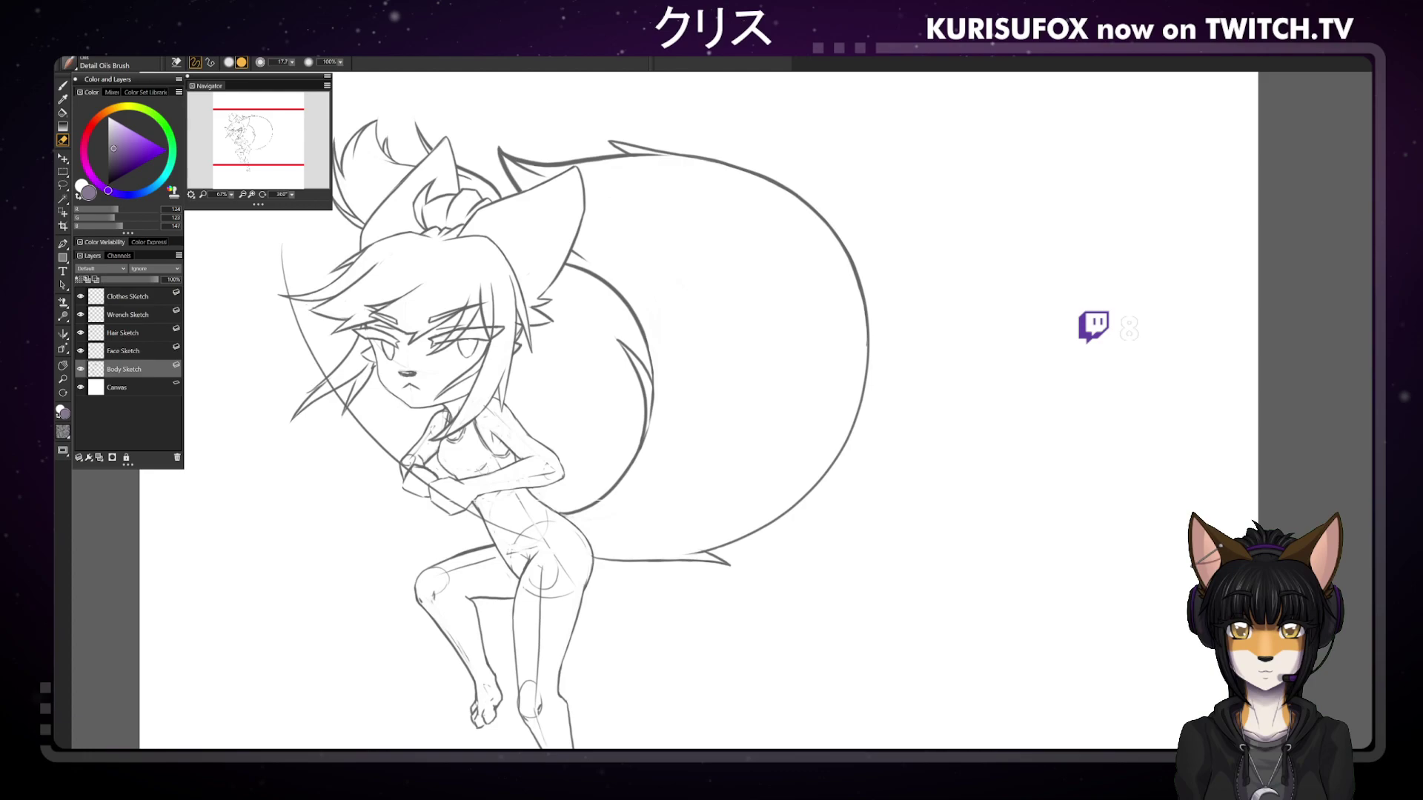
pyautogui.press('b')
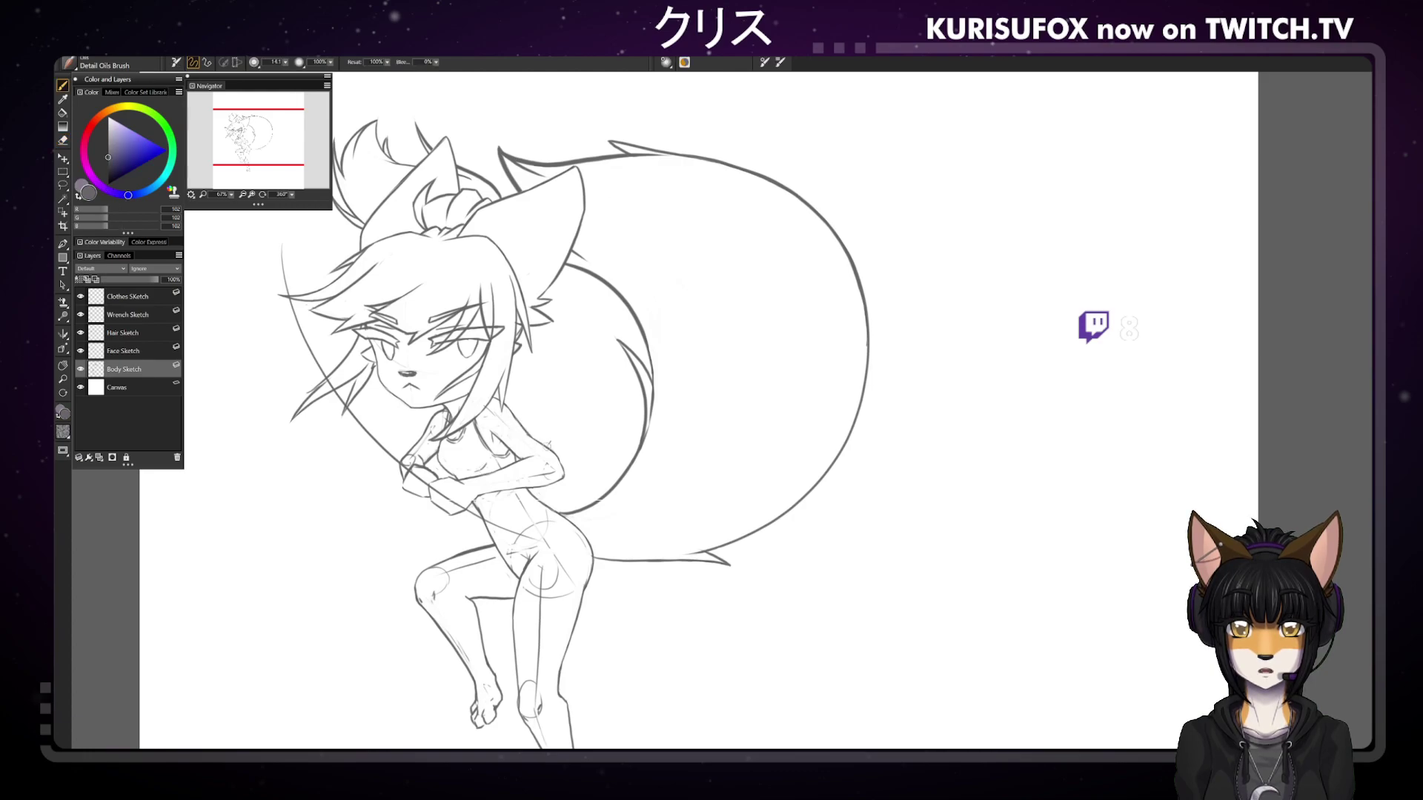
pyautogui.hotkey('ctrl', '-')
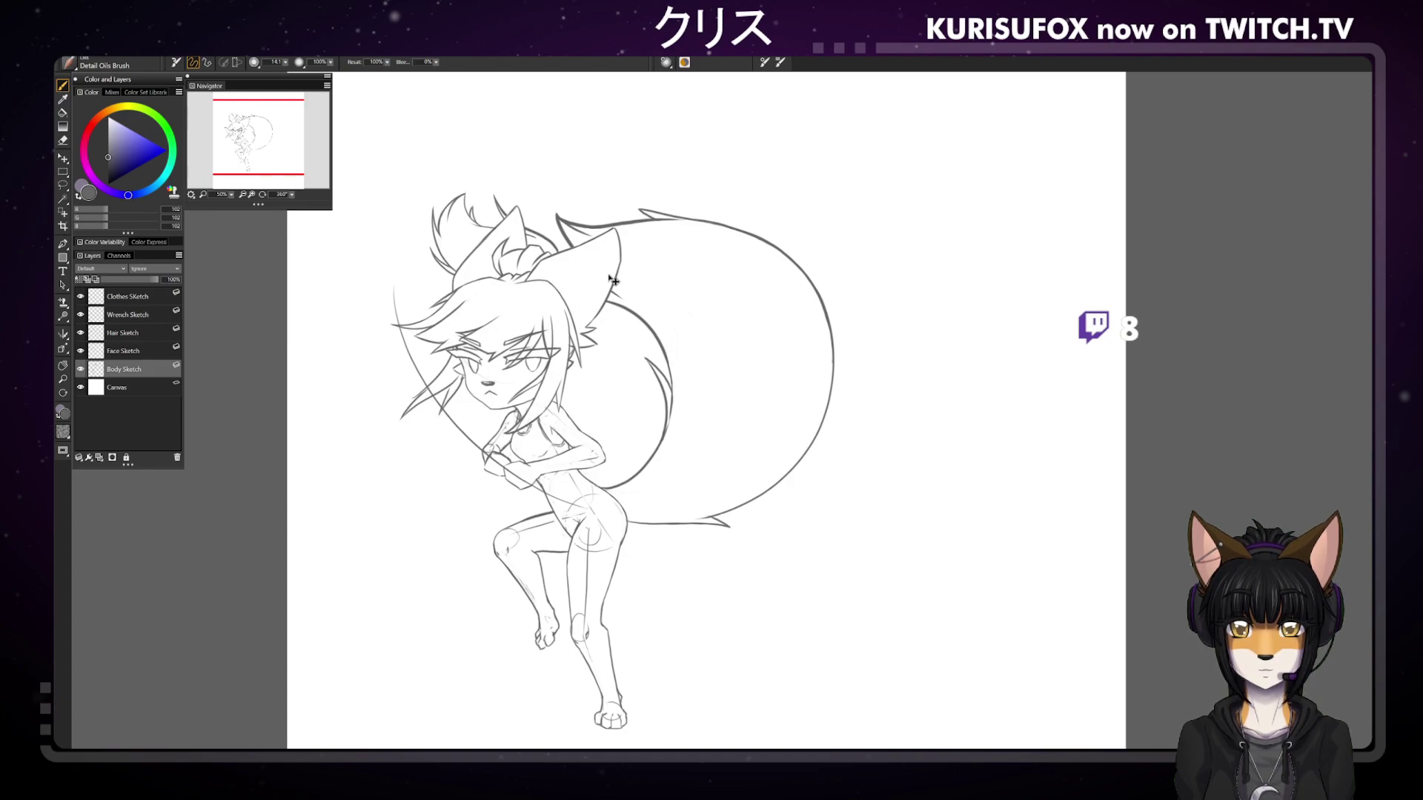
# Erase the rough construction lines around the hip, thigh and knee on the Body Sketch layer
pyautogui.press('n')
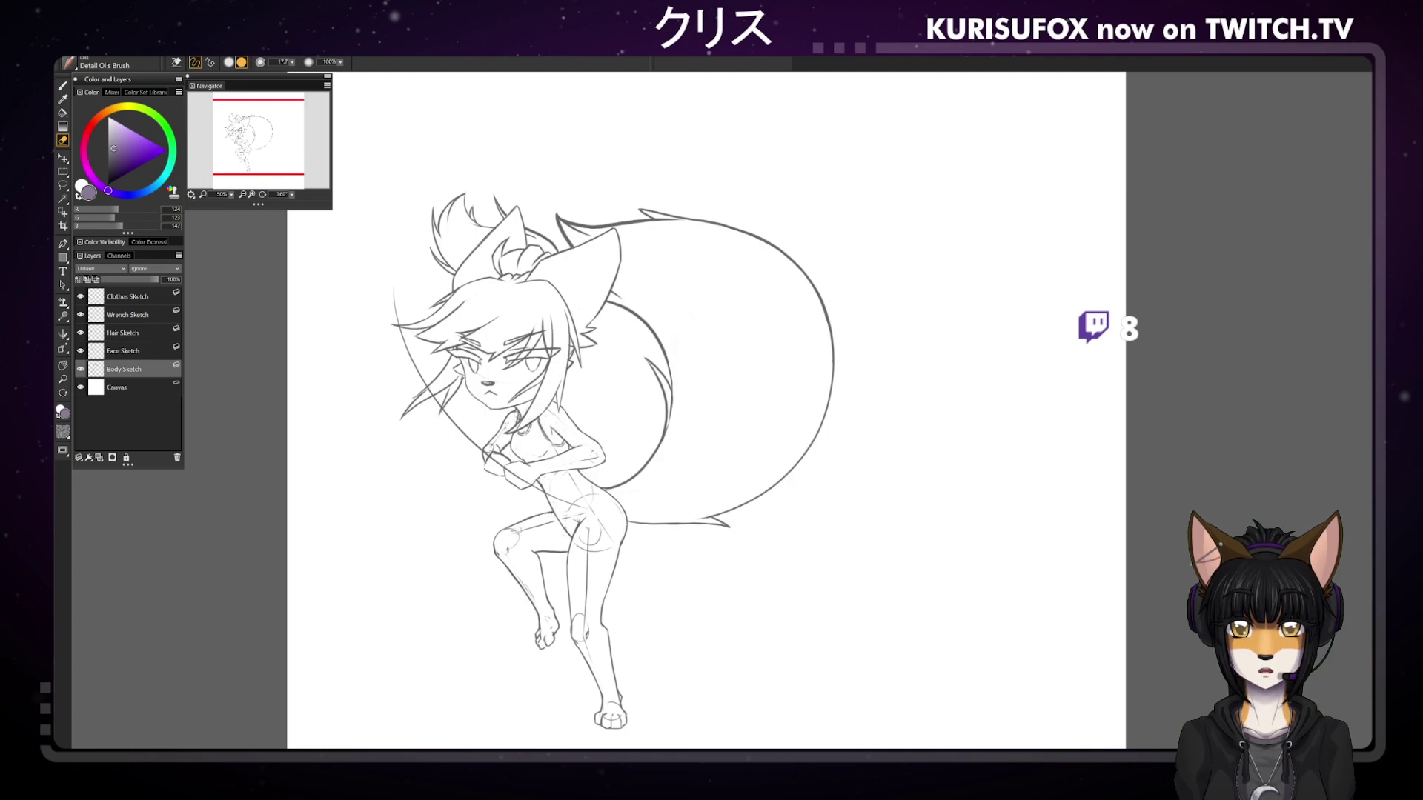
pyautogui.moveTo(575, 493); pyautogui.dragTo(585, 485)
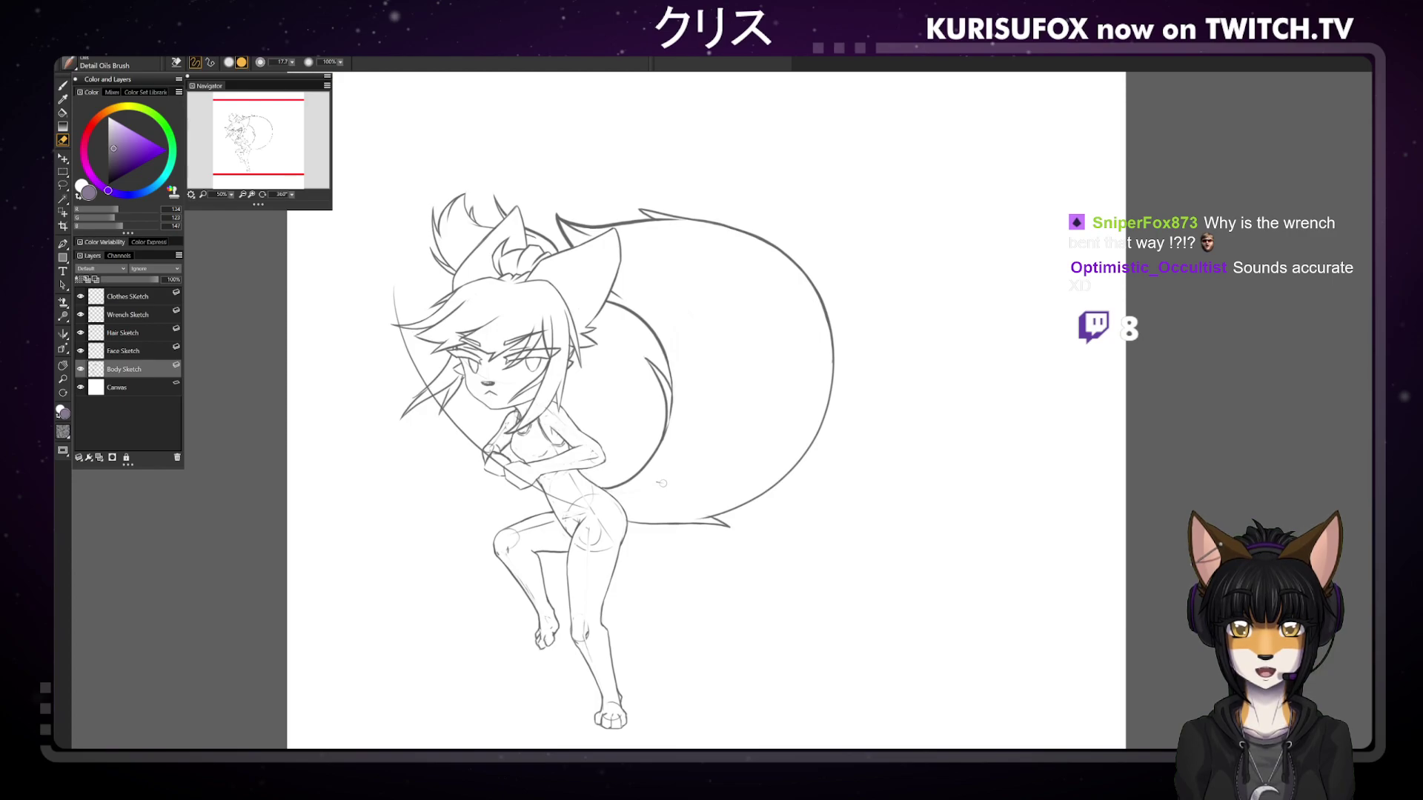
pyautogui.press('b')
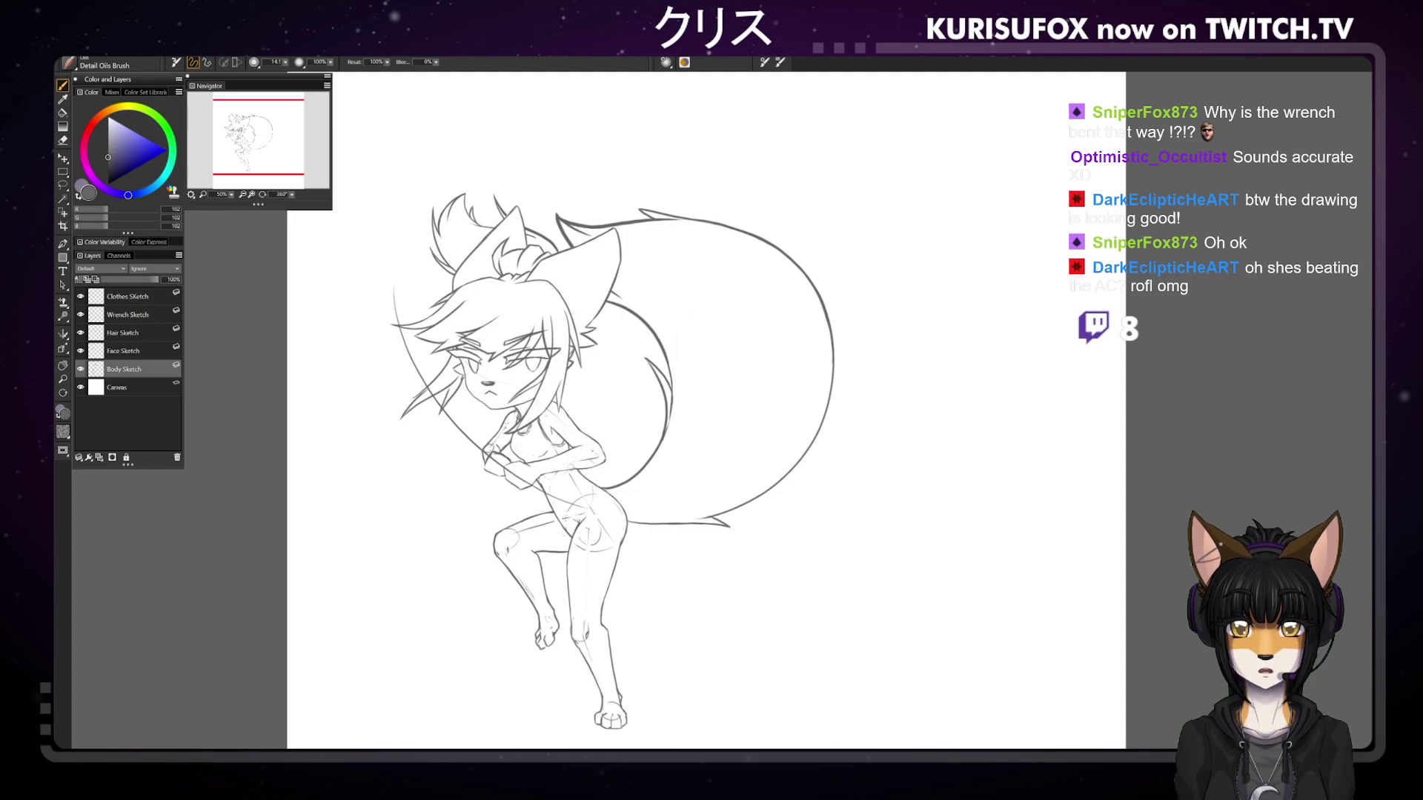
# Rotate the canvas nearly upside down, touch up the Body Sketch with the eraser around the crossed arms, and restore the upright view
pyautogui.moveTo(292, 195); pyautogui.dragTo(244, 146)
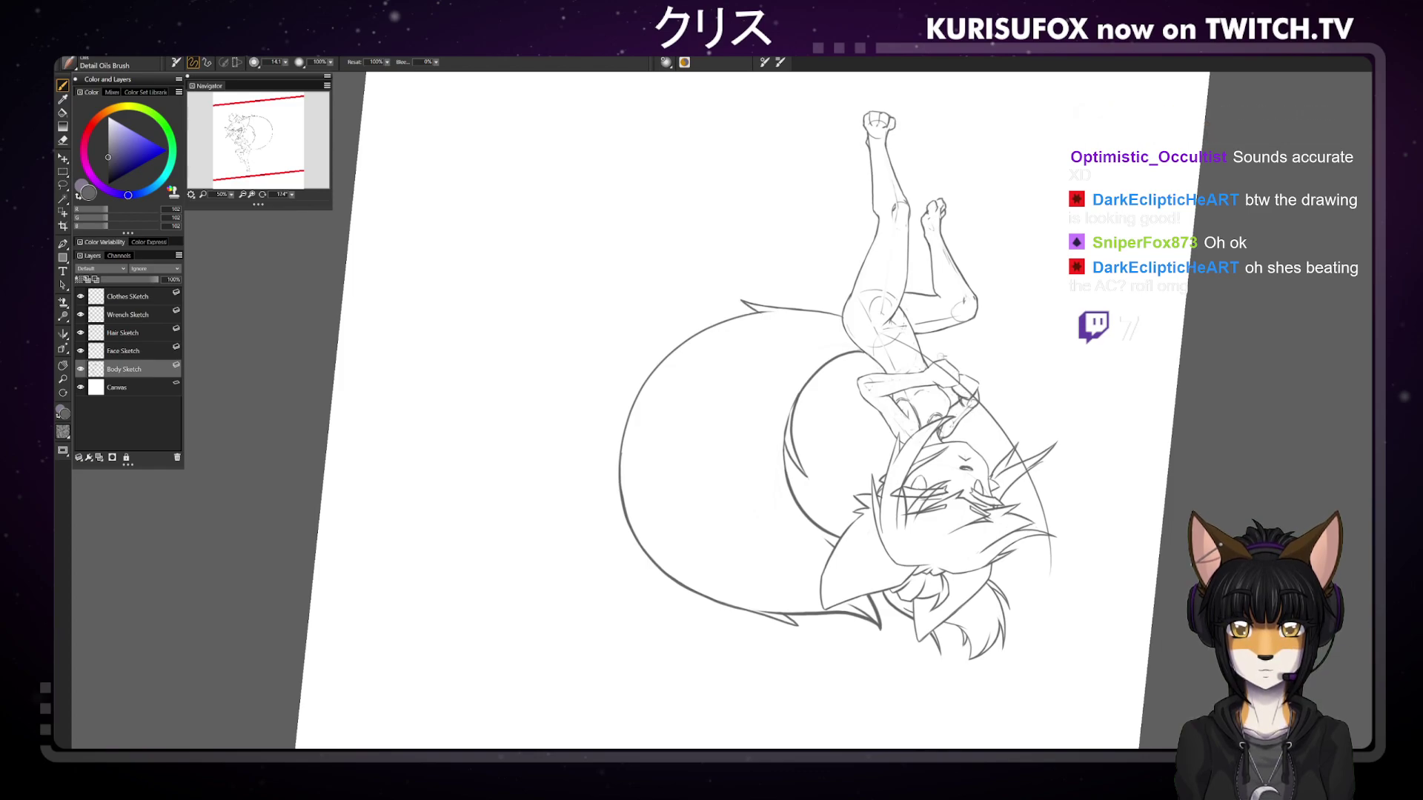
pyautogui.press('n')
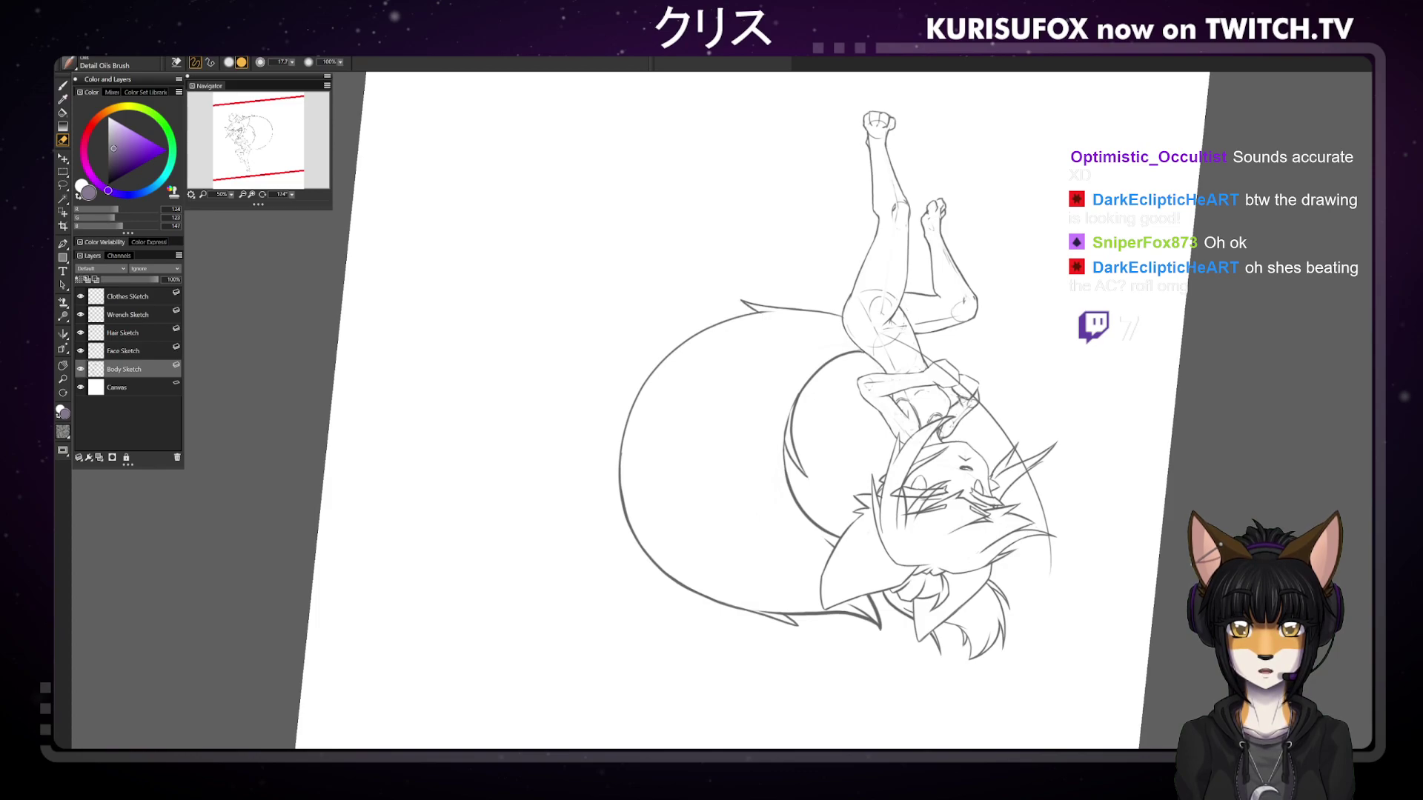
pyautogui.moveTo(962, 401); pyautogui.dragTo(967, 408)
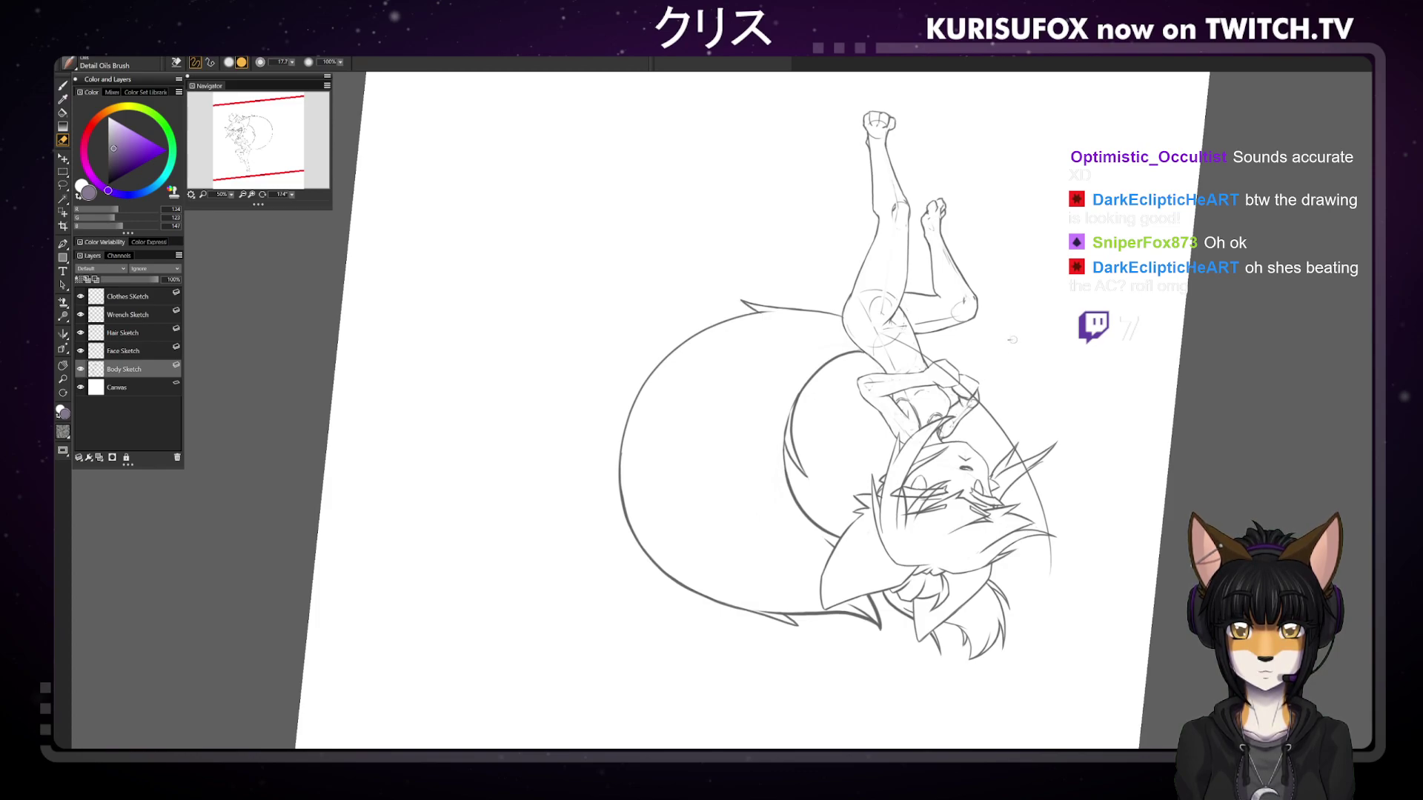
pyautogui.press('b')
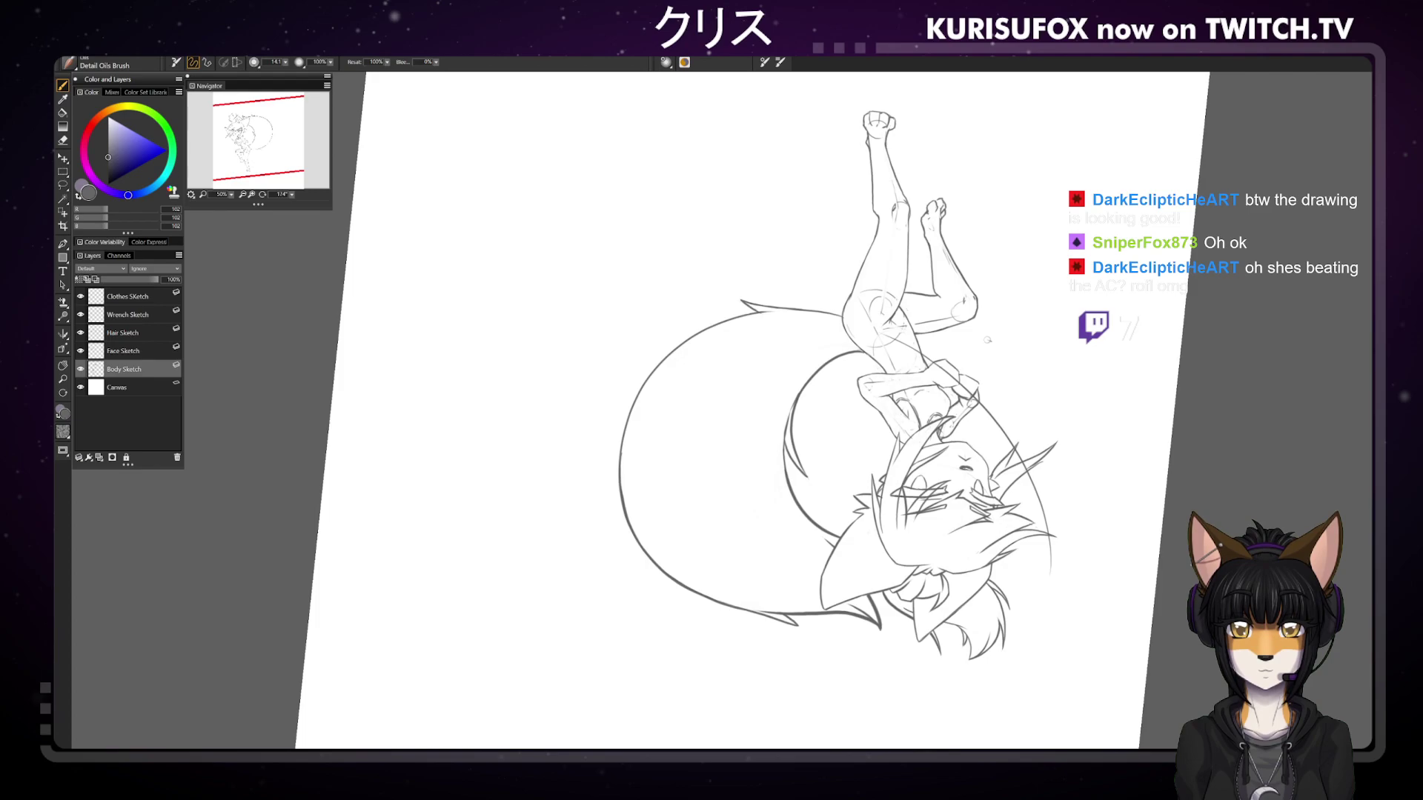
pyautogui.moveTo(292, 194); pyautogui.dragTo(378, 190)
pyautogui.press('n')
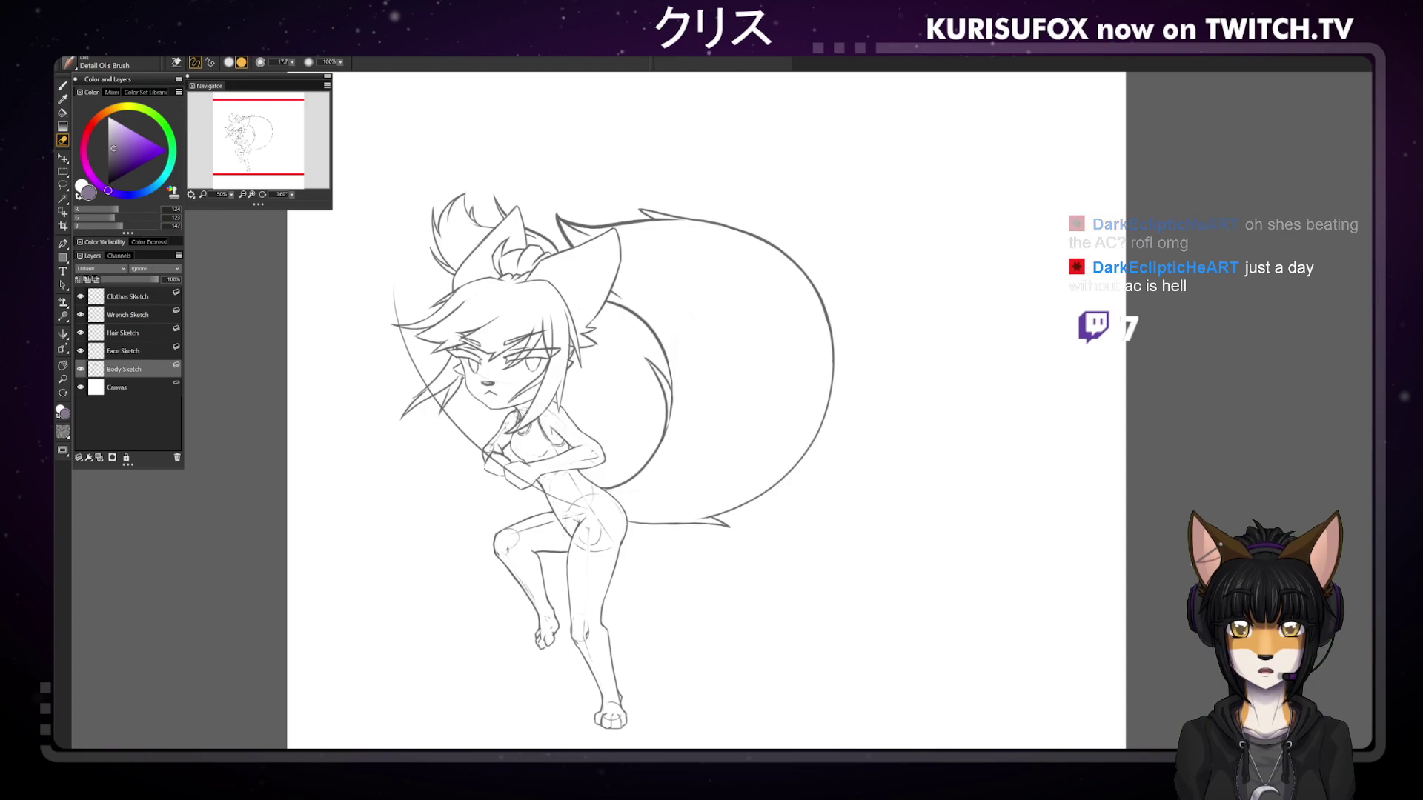
pyautogui.press('b')
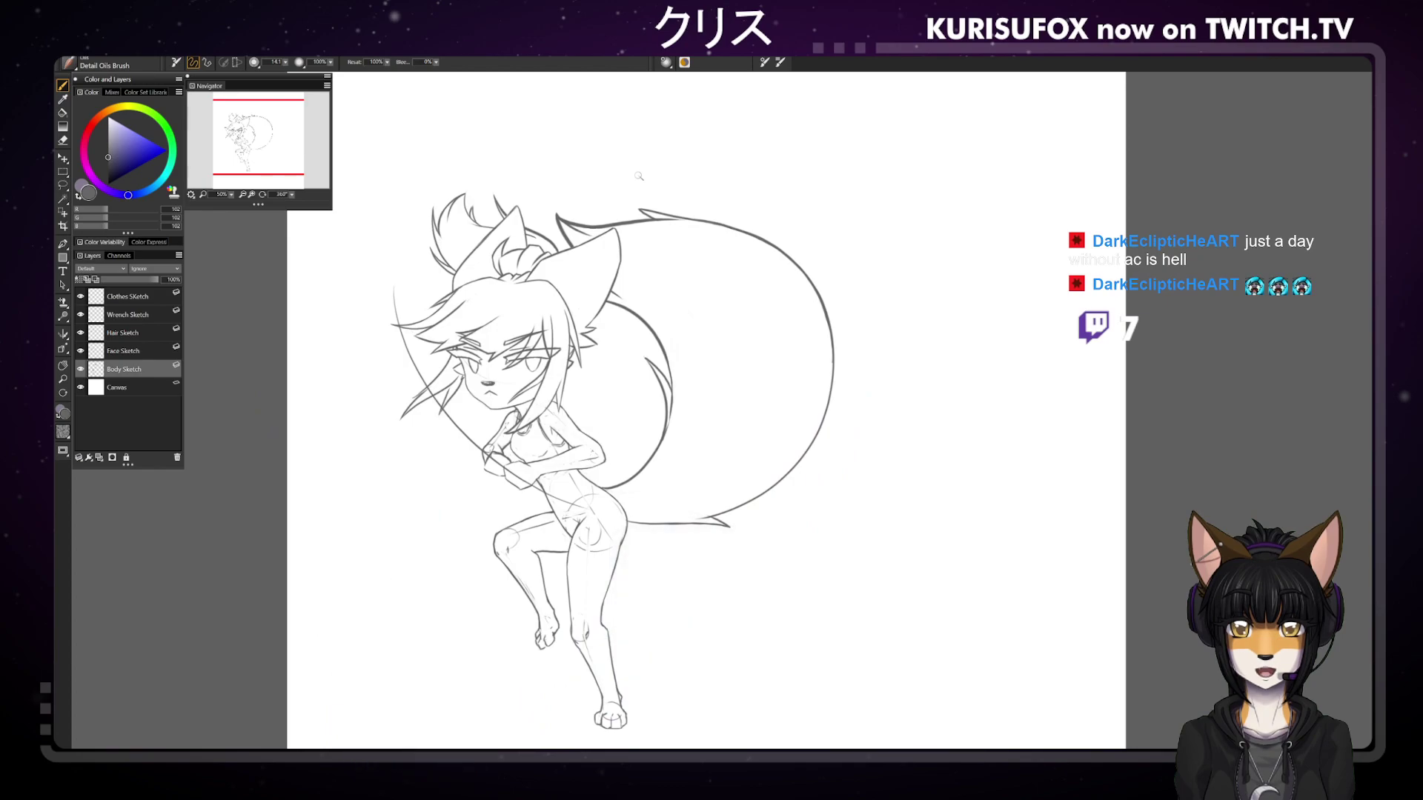
# Touch up the hip and thigh lines on the Body Sketch layer by alternately erasing and redrawing them
pyautogui.press('n')
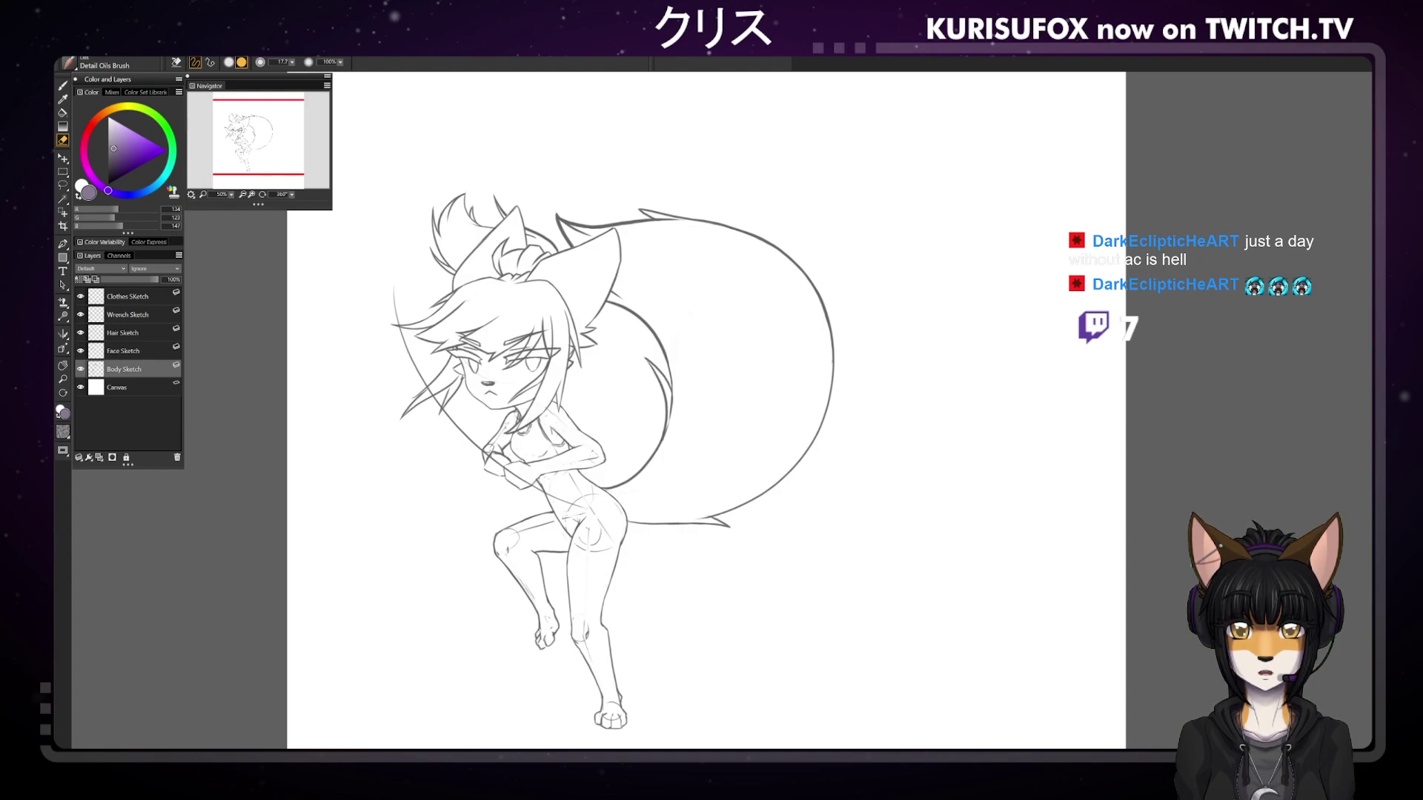
pyautogui.press('b')
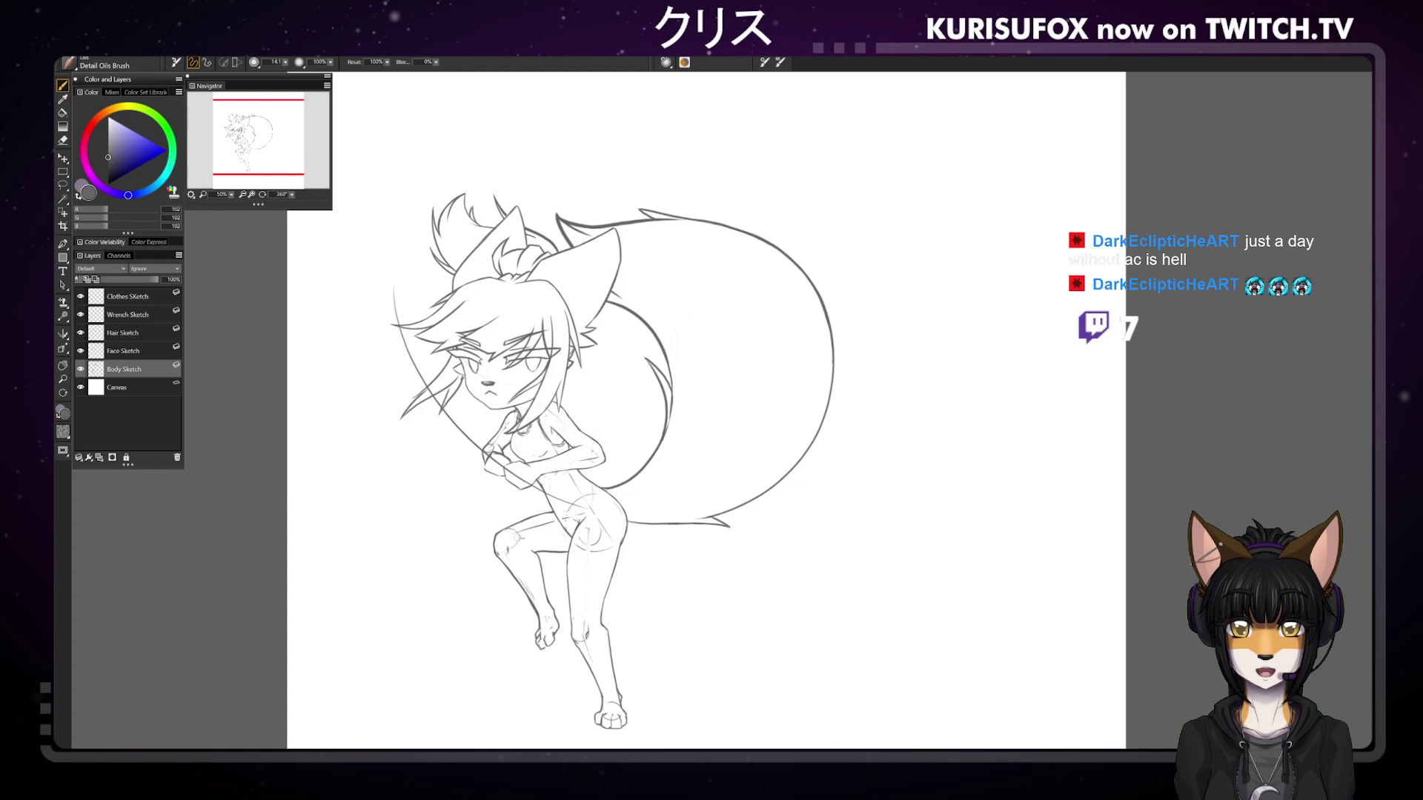
pyautogui.press('n')
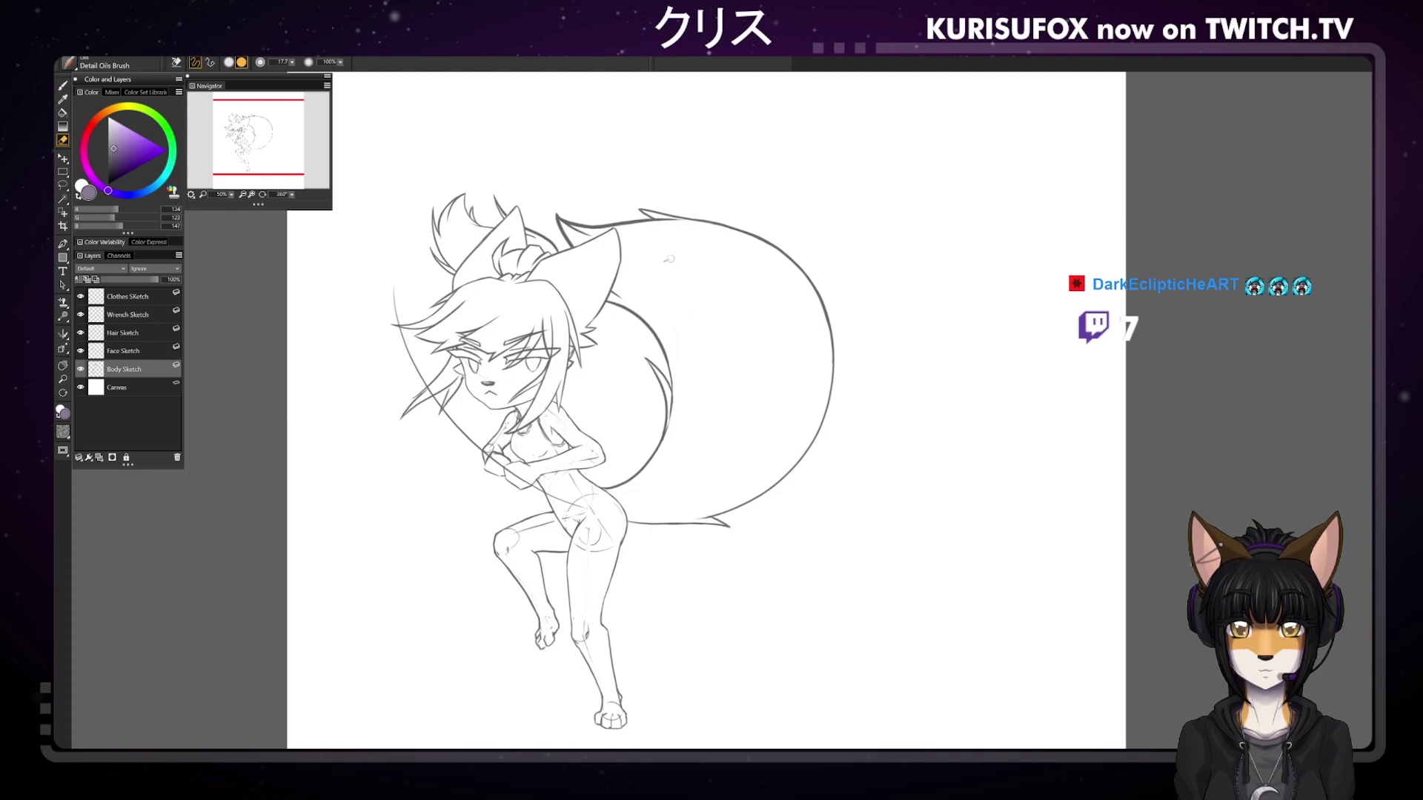
# Sketch the leg hems of the shorts around both upper thighs on the Clothes Sketch layer, erasing the stray hem line between the legs
pyautogui.press('b')
pyautogui.click(152, 298)
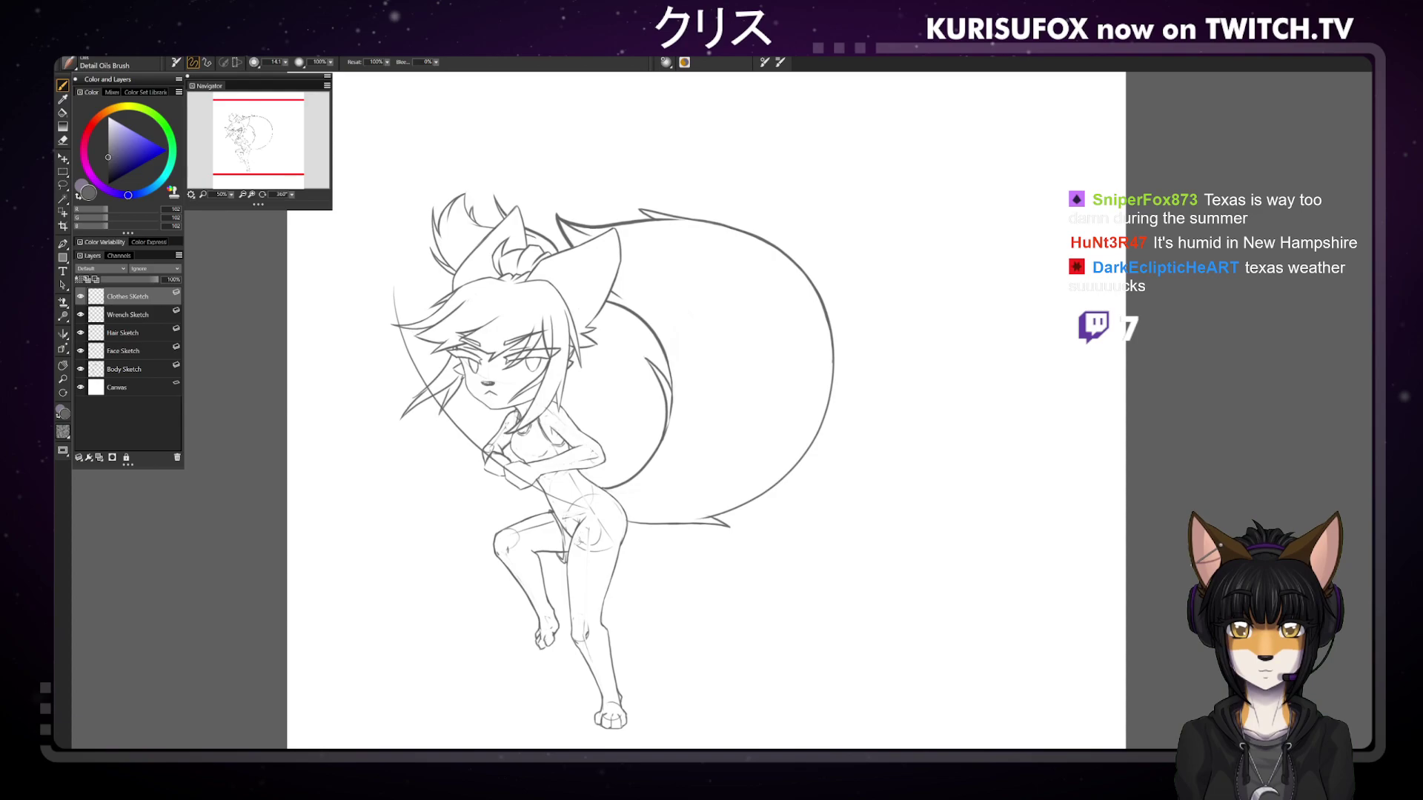
pyautogui.press('n')
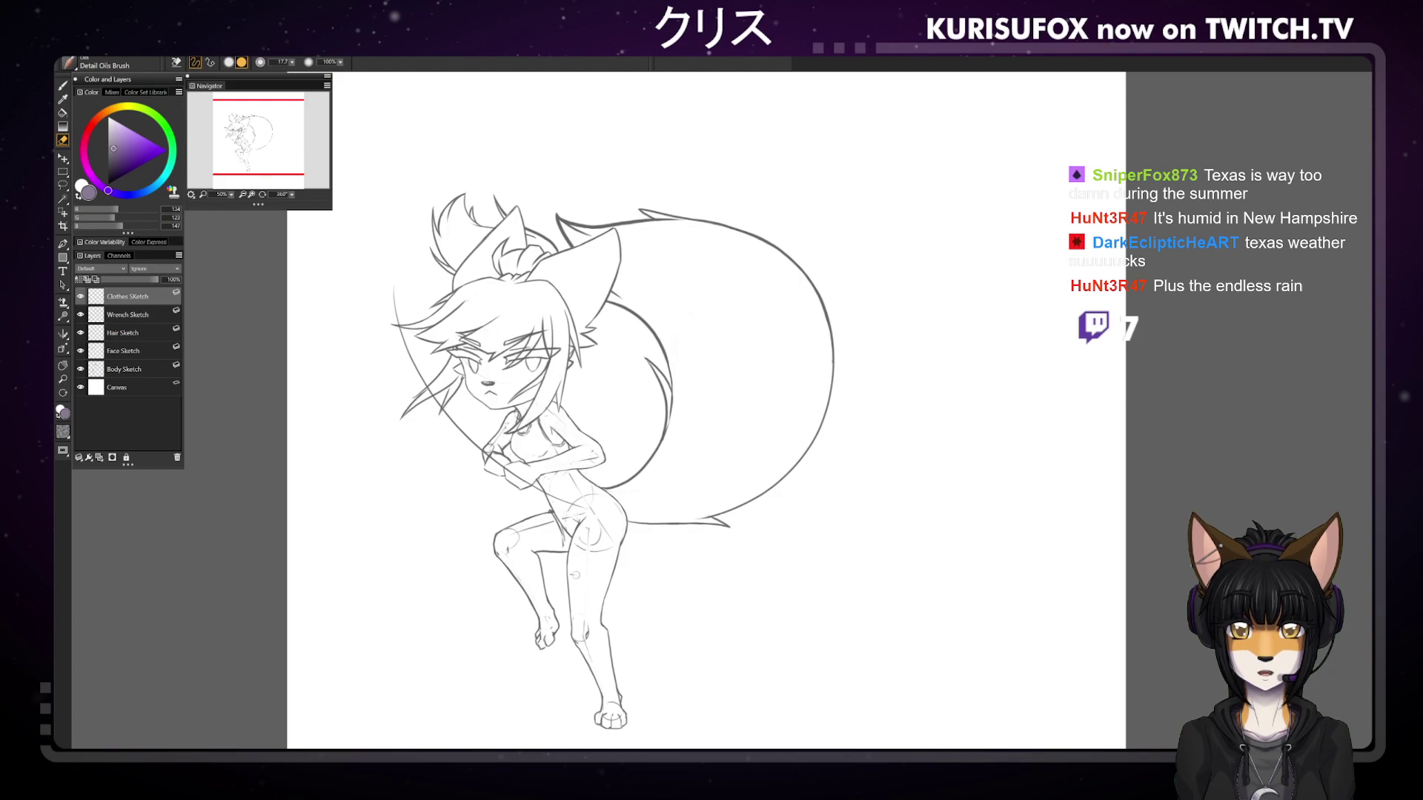
pyautogui.press('b')
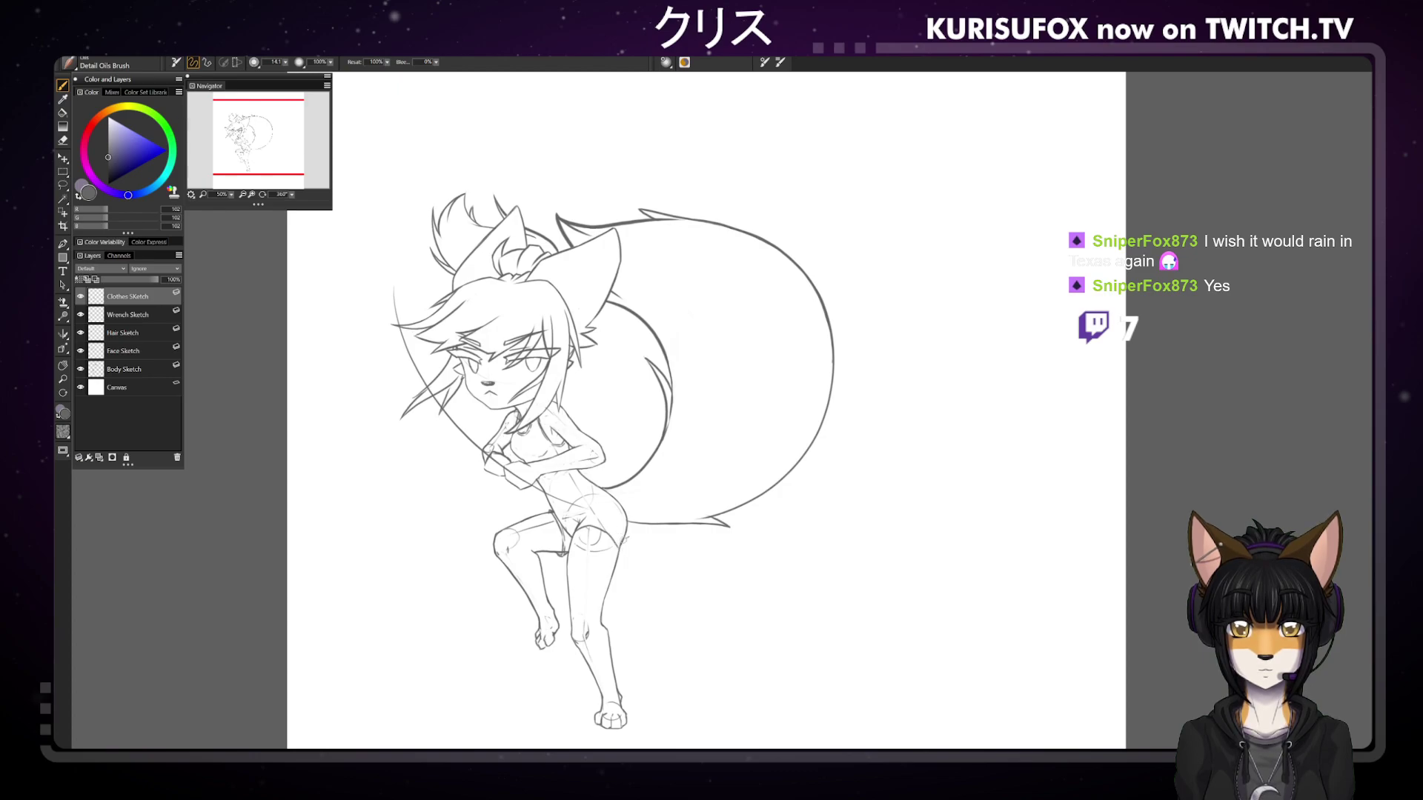
pyautogui.press('e')
pyautogui.moveTo(564, 557); pyautogui.dragTo(563, 538)
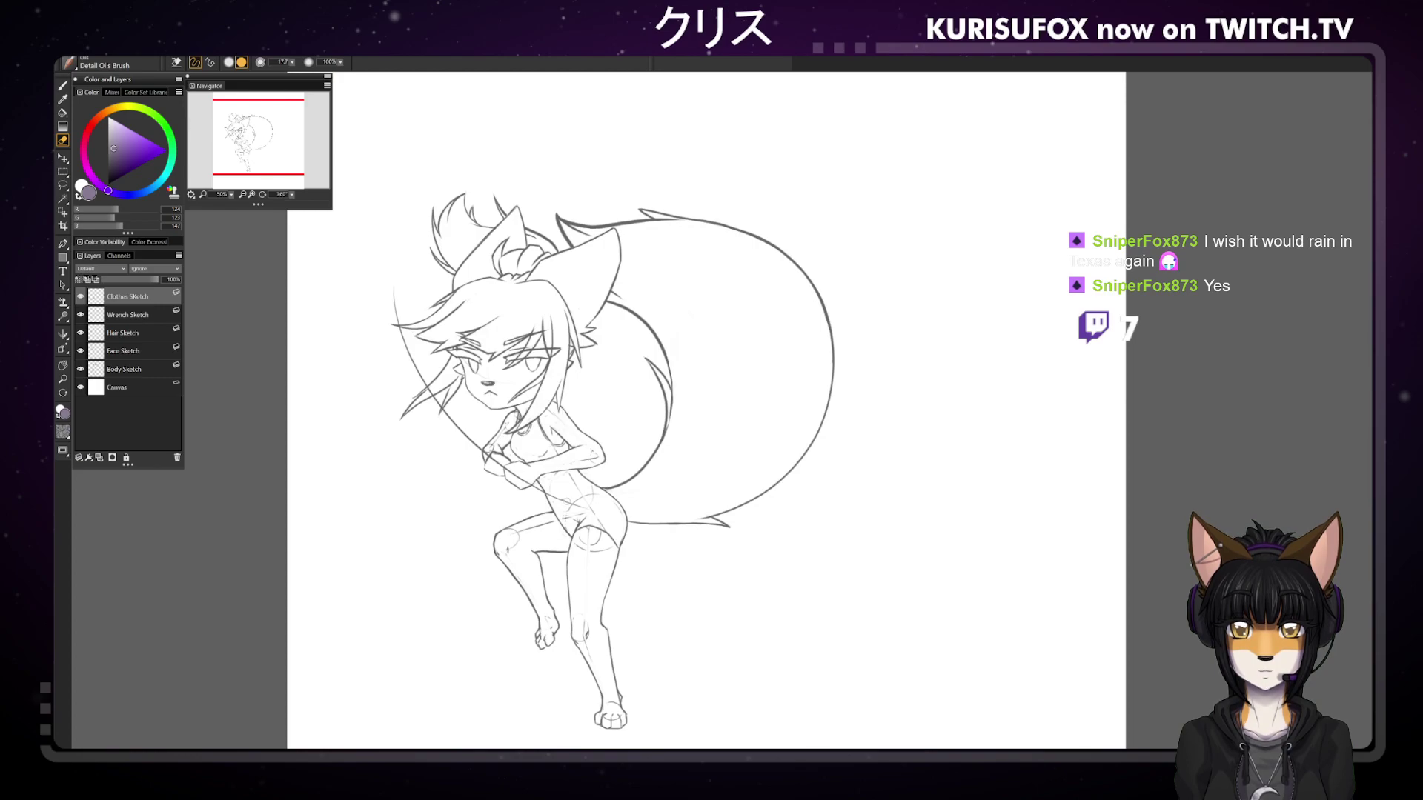
pyautogui.press('b')
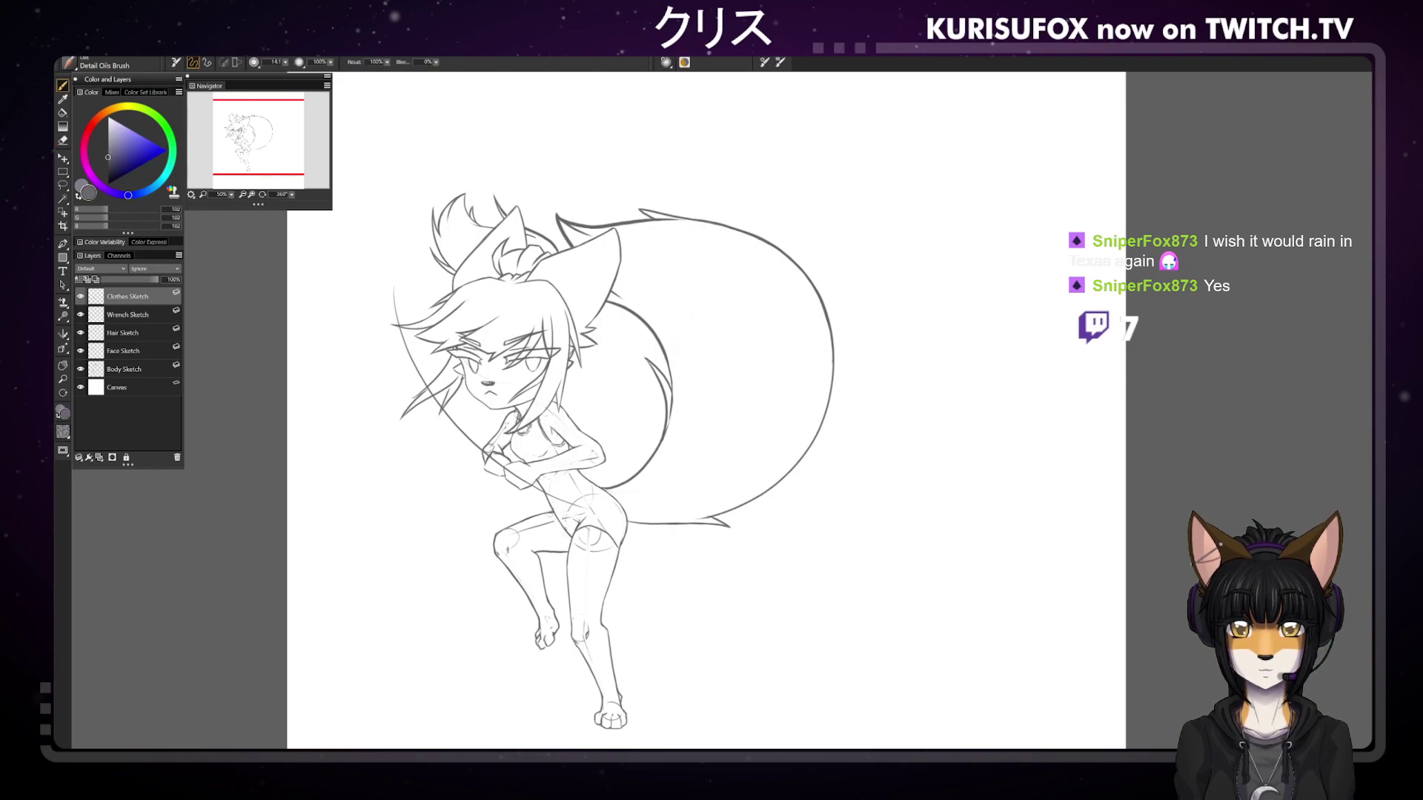
pyautogui.moveTo(553, 511); pyautogui.dragTo(561, 520)
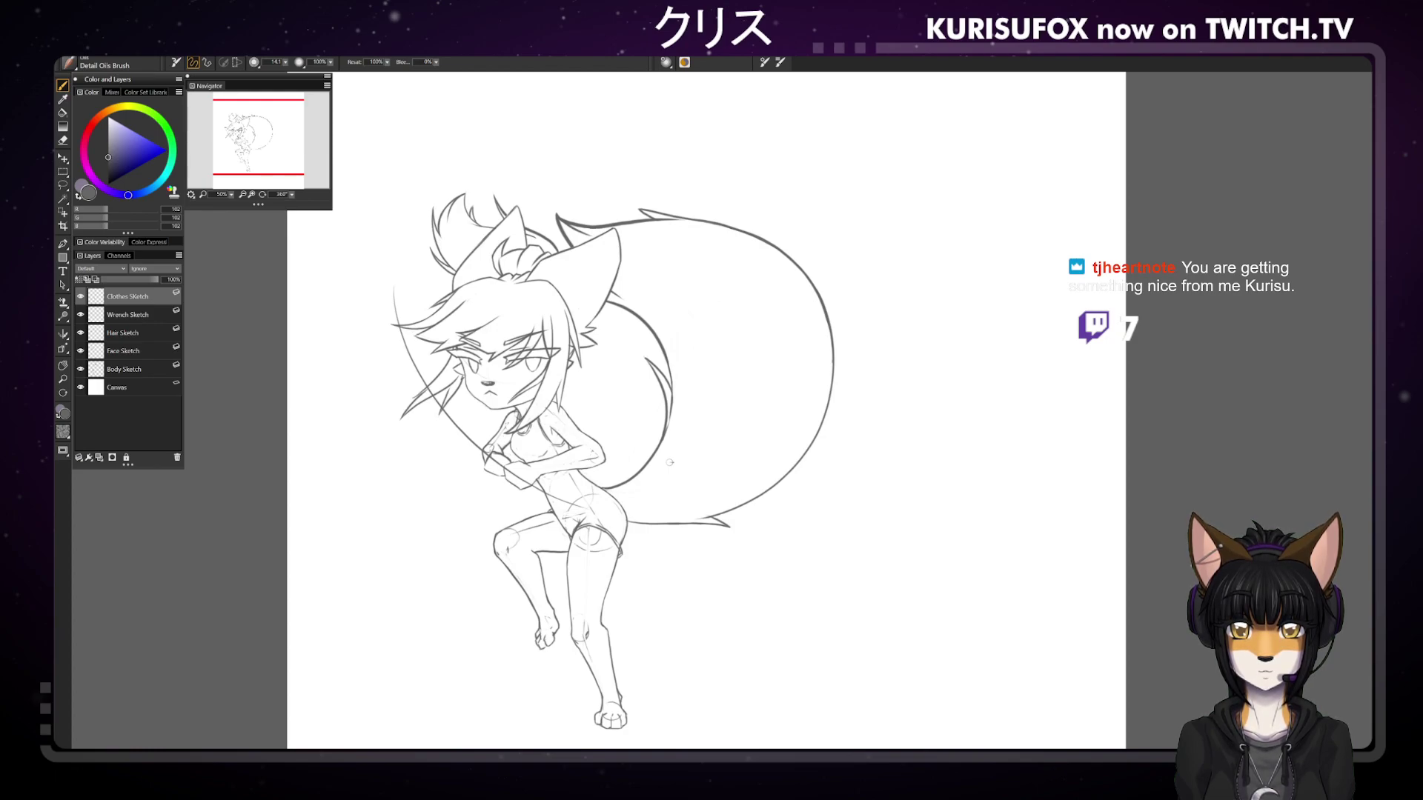
# Sketch and clean up the waistband of the shorts across the hips on the Clothes Sketch layer
pyautogui.moveTo(292, 194); pyautogui.dragTo(254, 183)
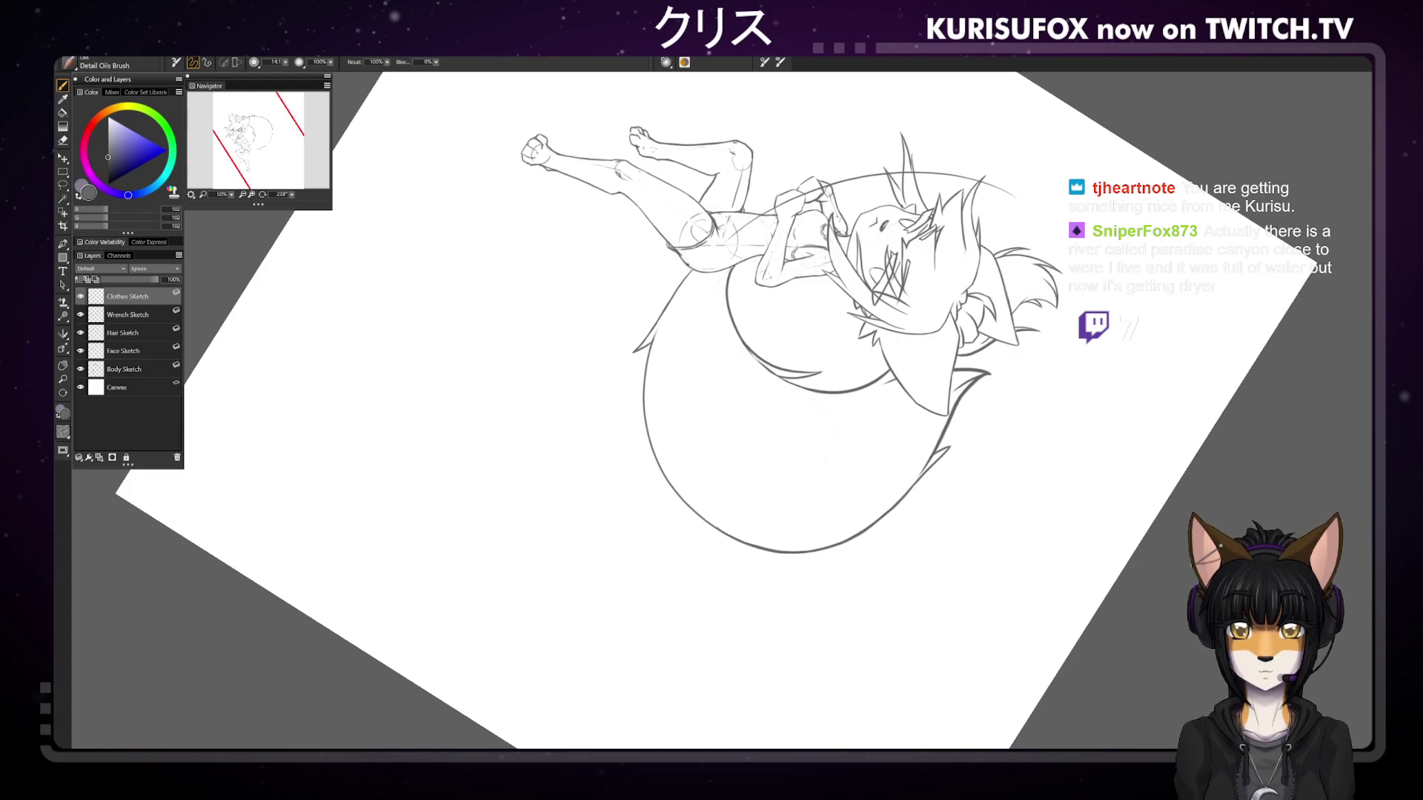
pyautogui.moveTo(291, 195); pyautogui.dragTo(280, 198)
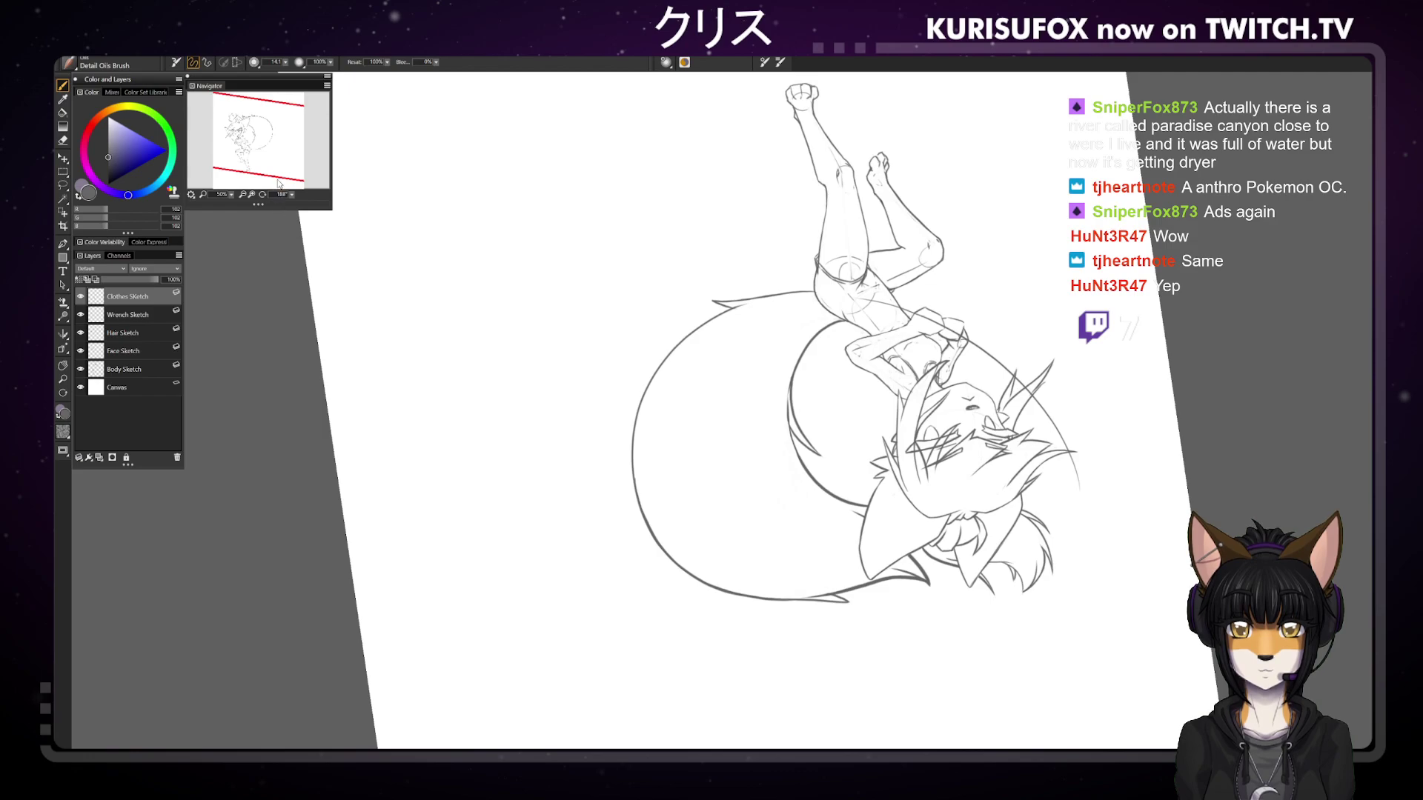
pyautogui.moveTo(291, 195); pyautogui.dragTo(319, 198)
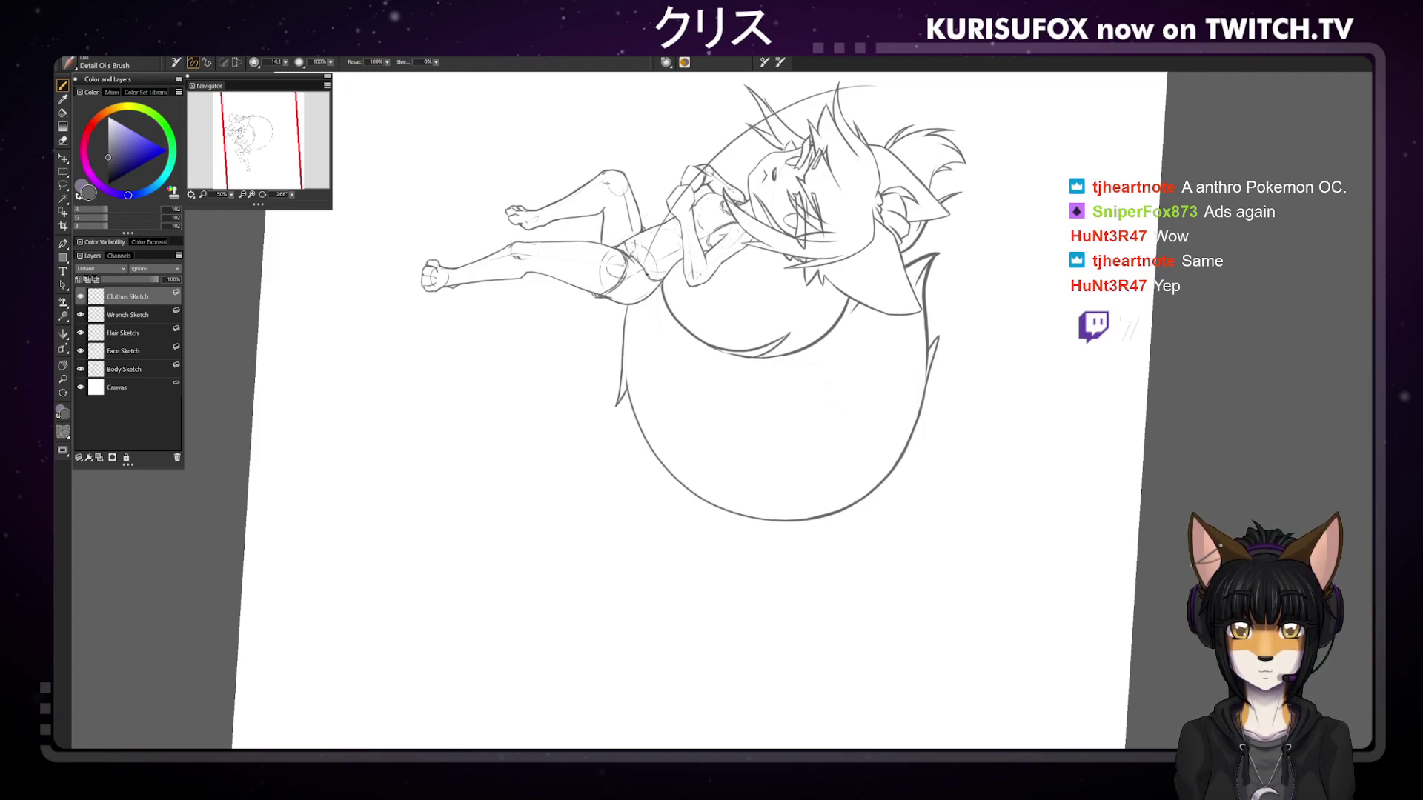
pyautogui.press('n')
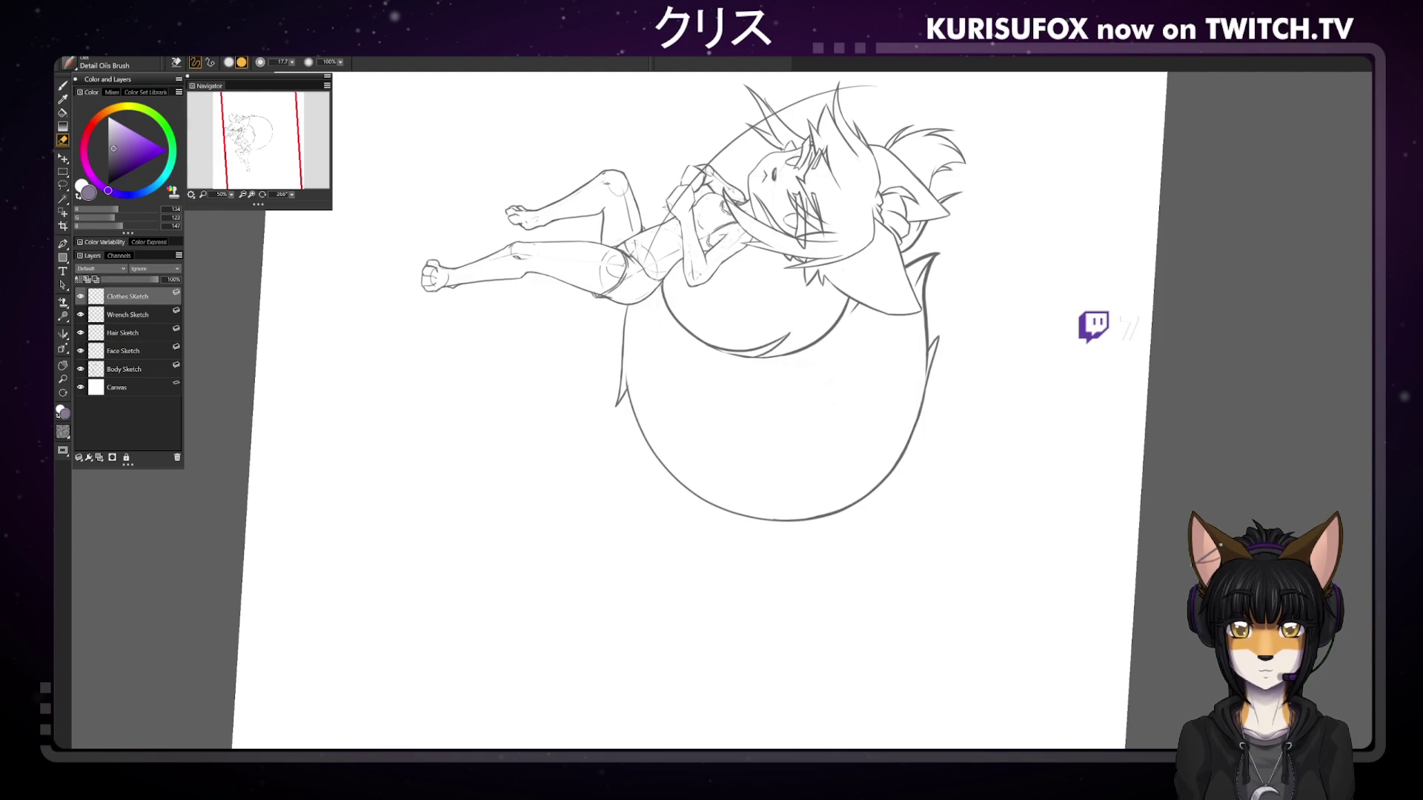
pyautogui.press('b')
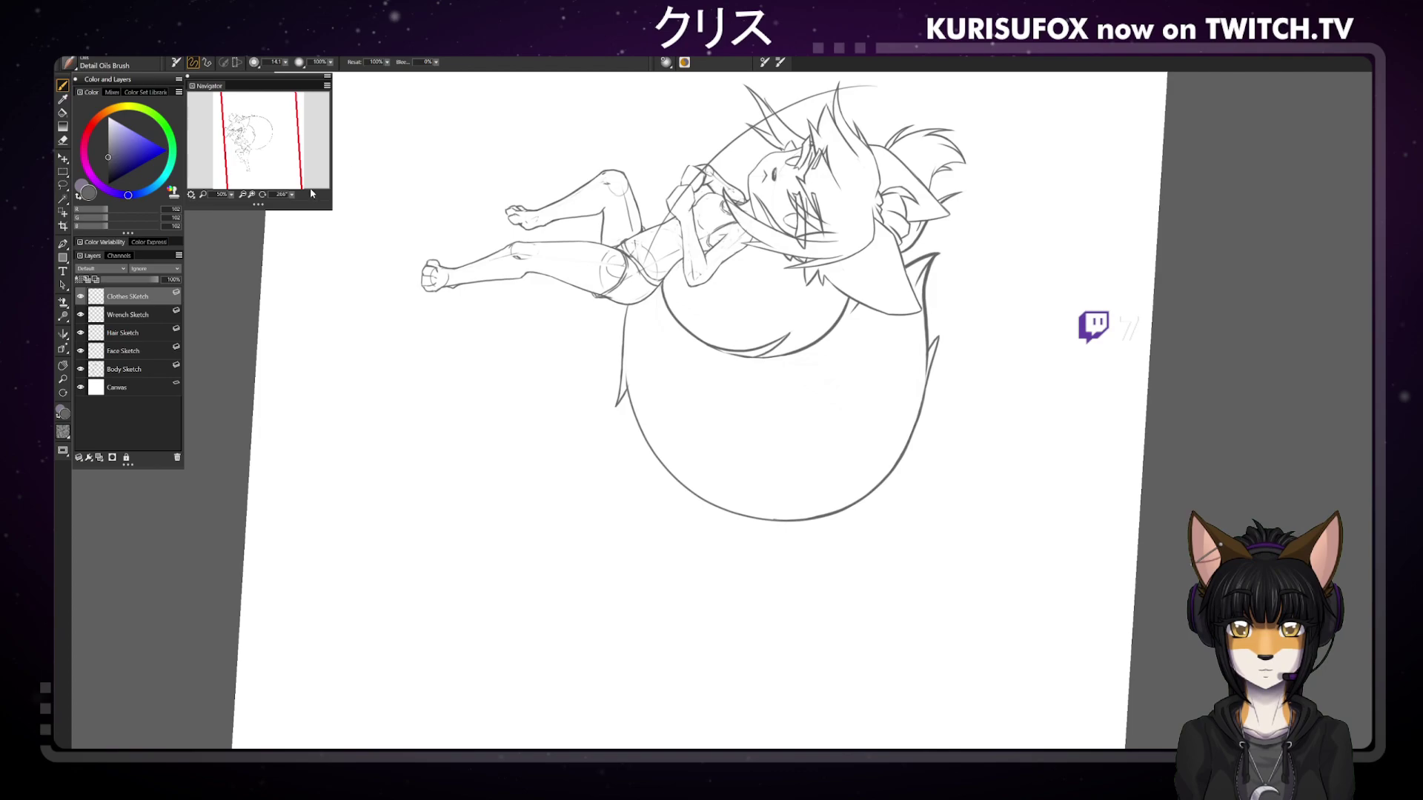
pyautogui.moveTo(292, 194); pyautogui.dragTo(348, 194)
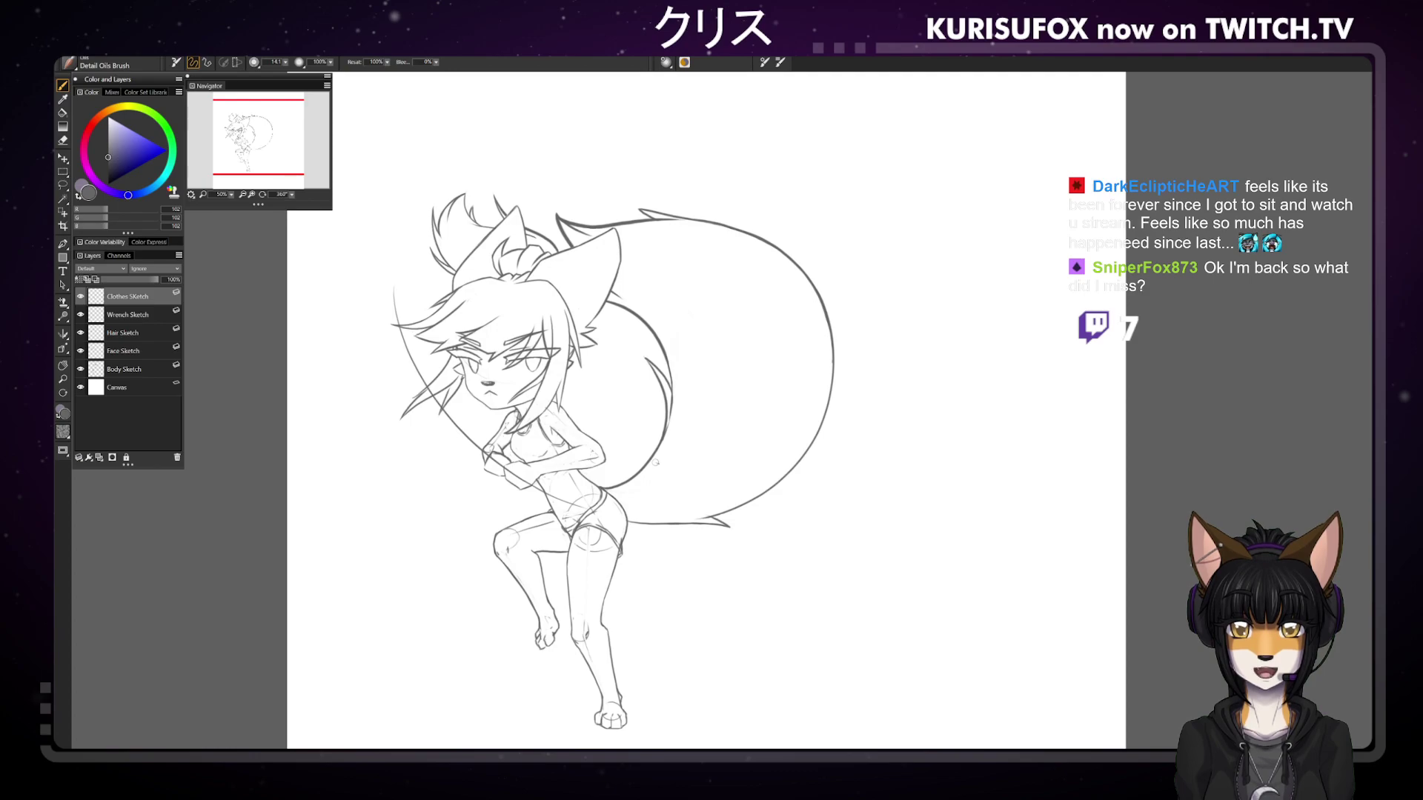
# Erase the body lines that overlap the shorts around the hips on the Body Sketch layer
pyautogui.moveTo(281, 195); pyautogui.dragTo(204, 195)
pyautogui.press('n')
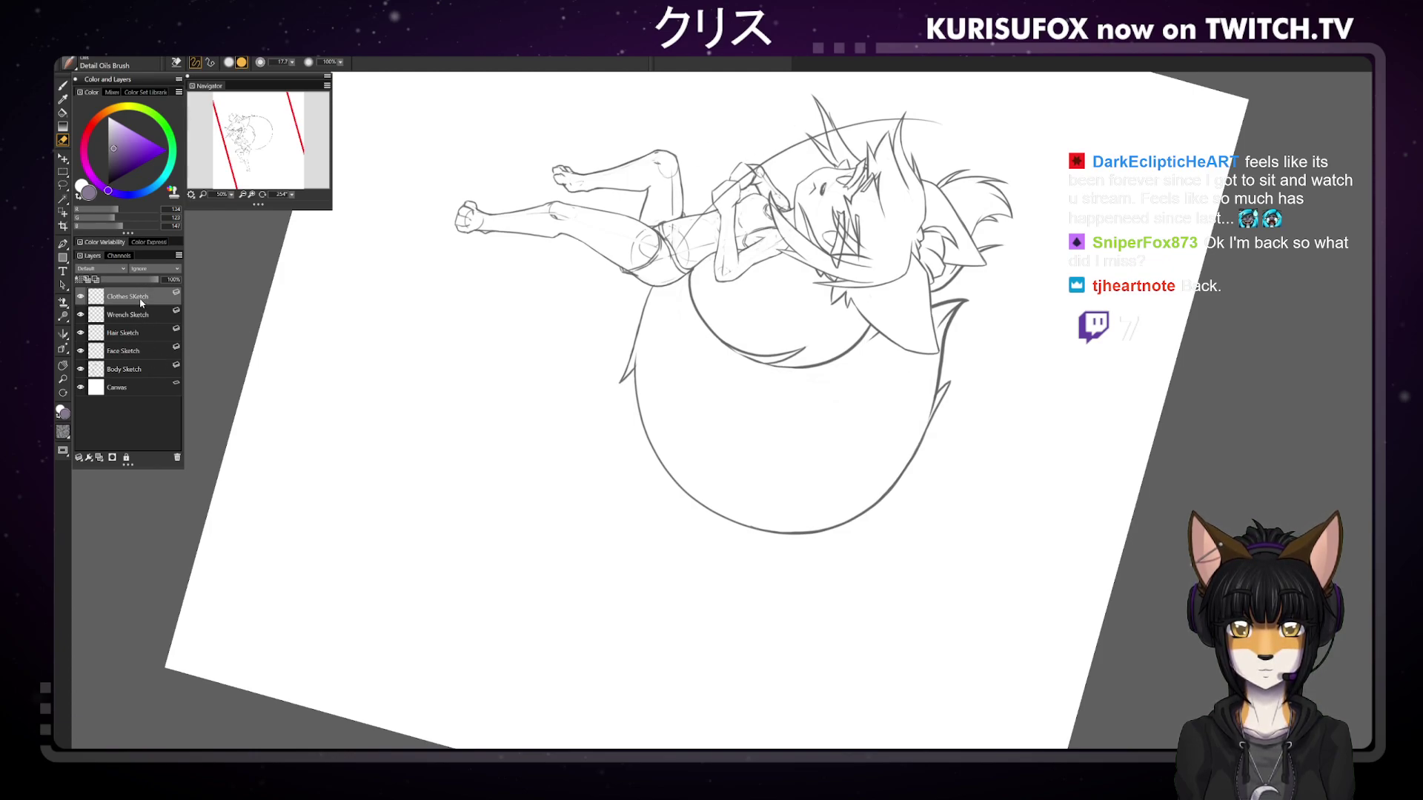
pyautogui.click(138, 369)
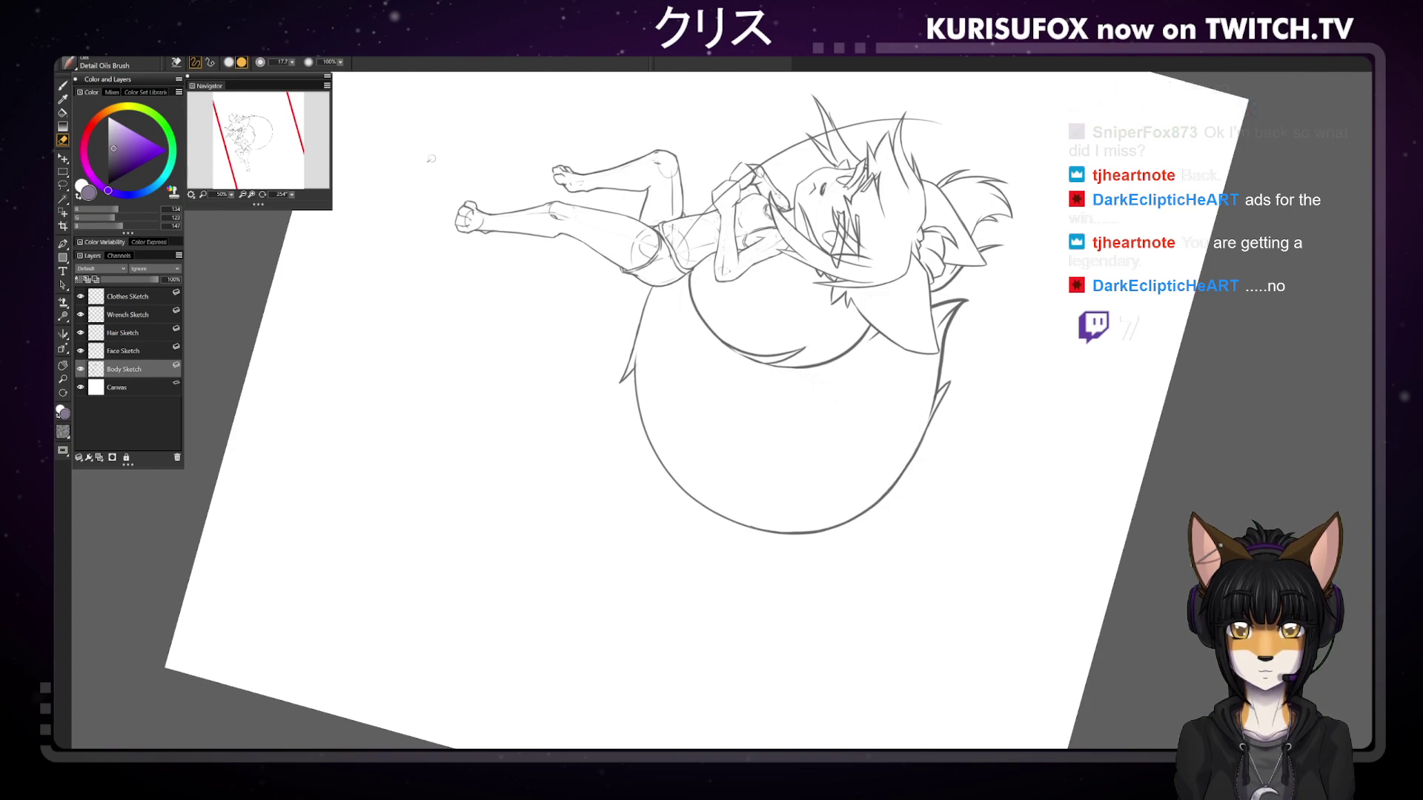
pyautogui.moveTo(292, 194); pyautogui.dragTo(348, 197)
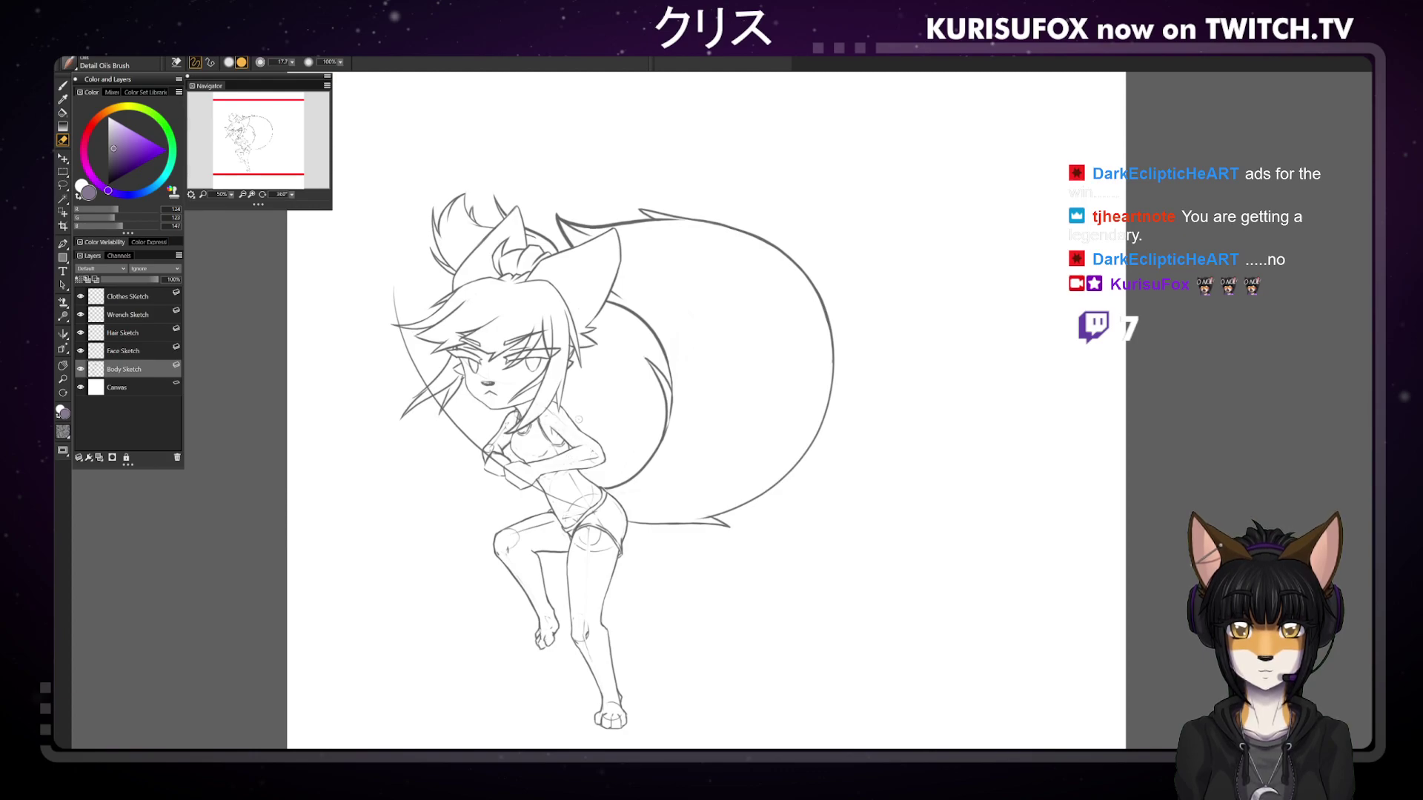
# Add detail strokes to the front of the shorts on the Clothes Sketch layer and clear overlapping lines on the Body Sketch layer
pyautogui.press('b')
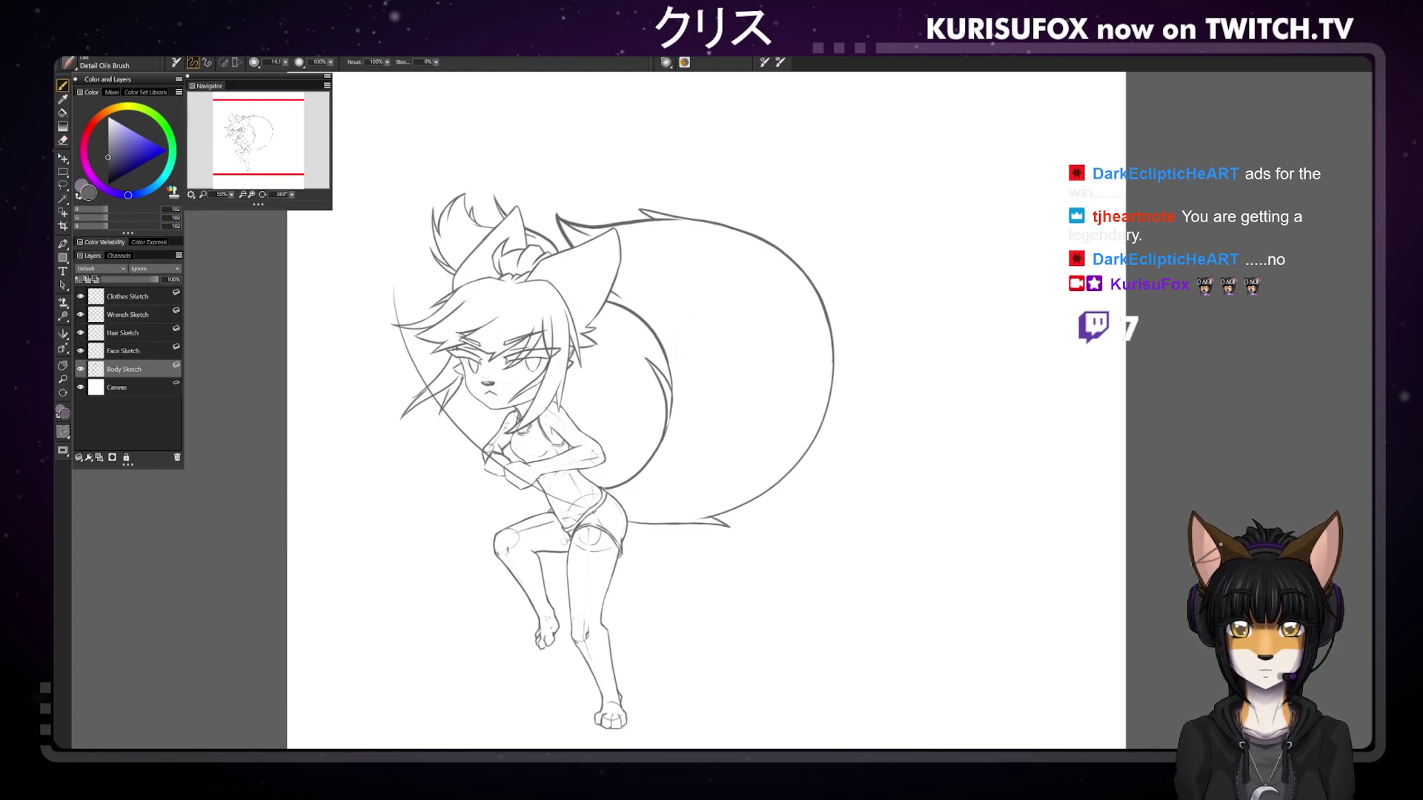
pyautogui.hotkey('ctrl', '+')
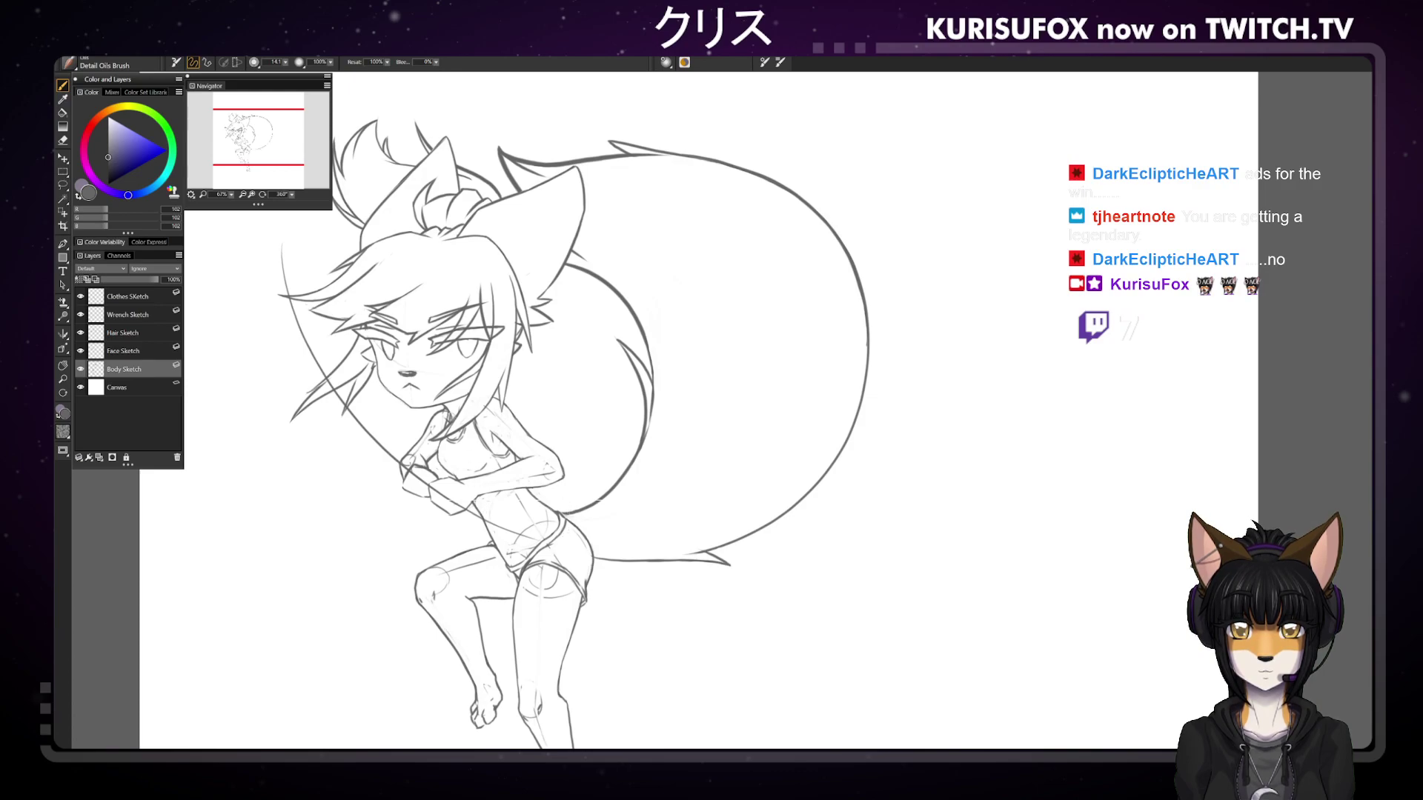
pyautogui.click(145, 297)
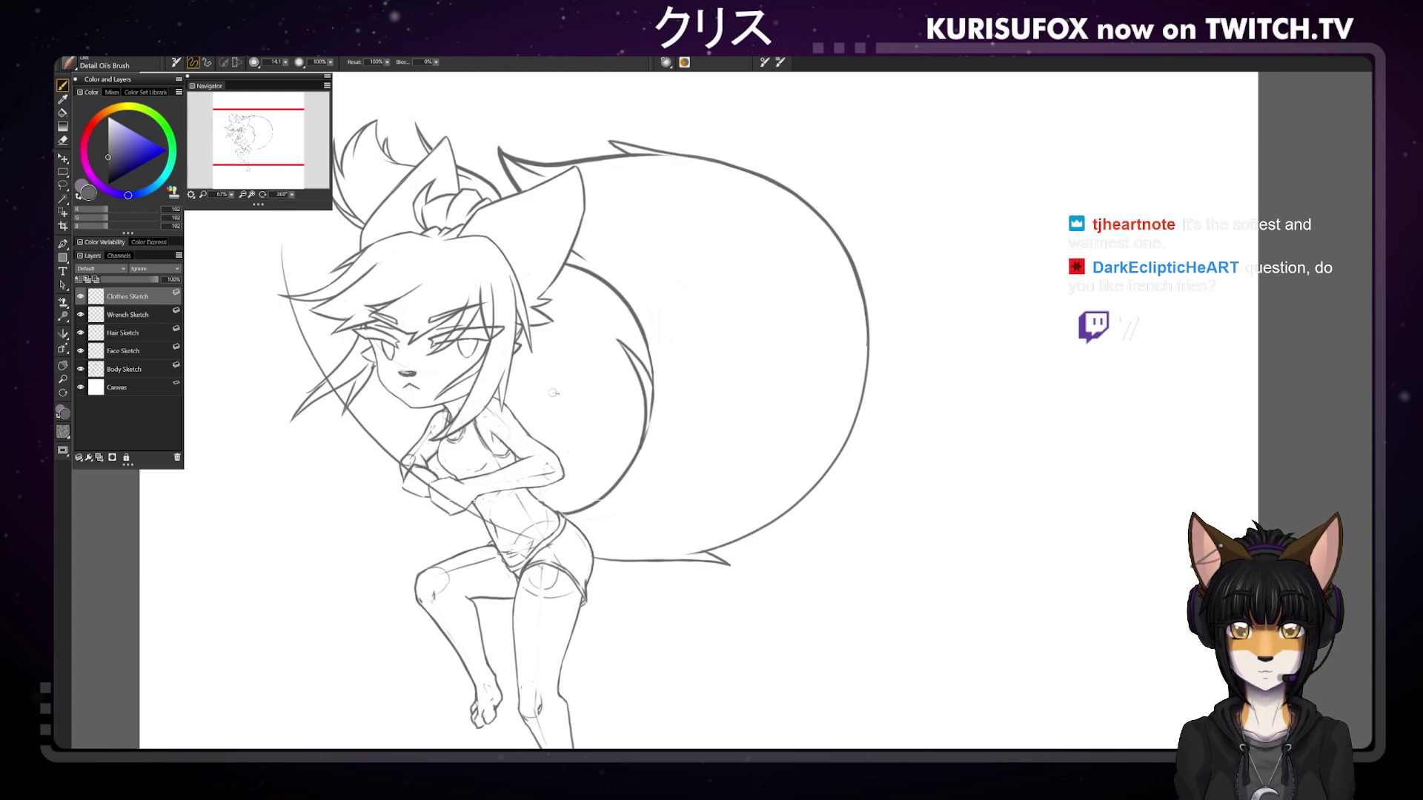
pyautogui.press('n')
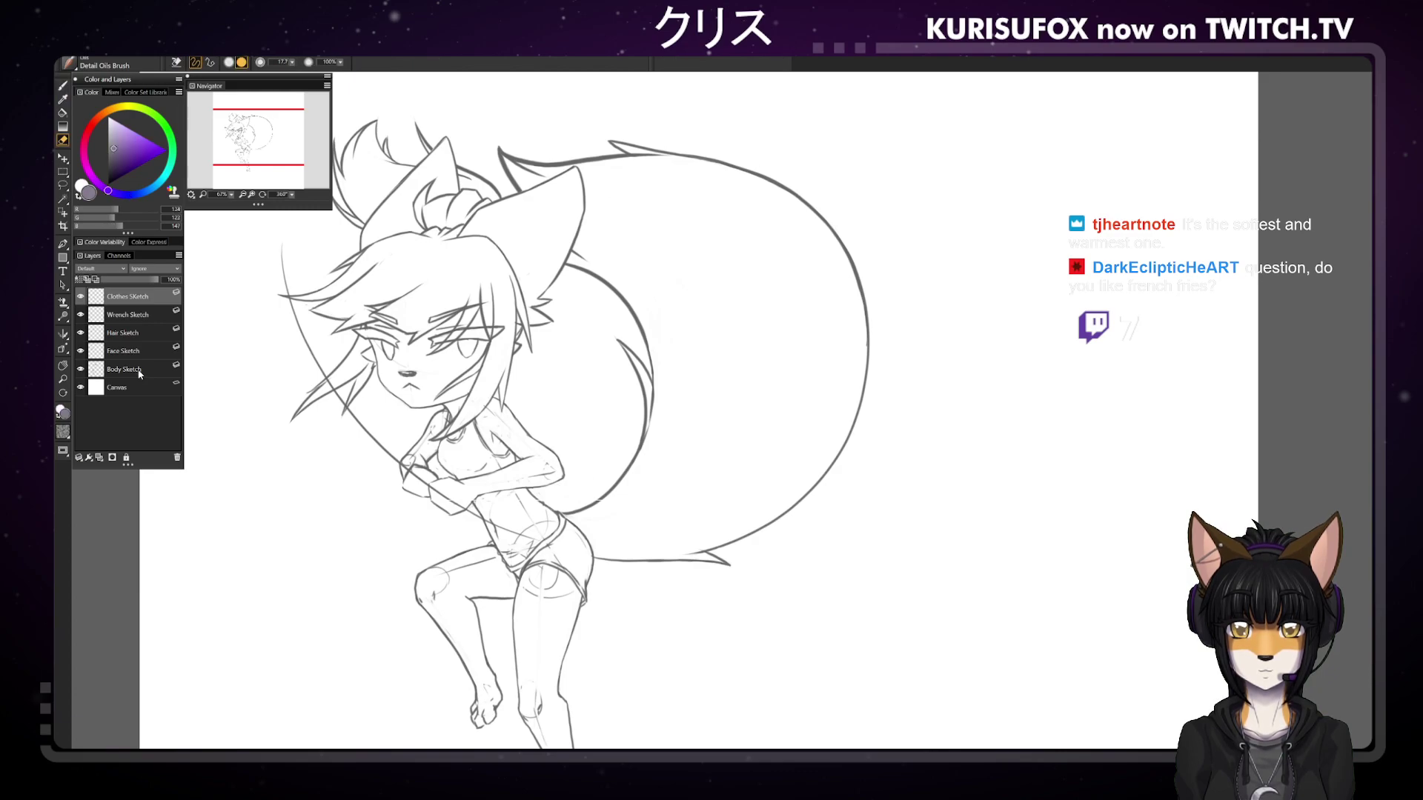
pyautogui.click(138, 371)
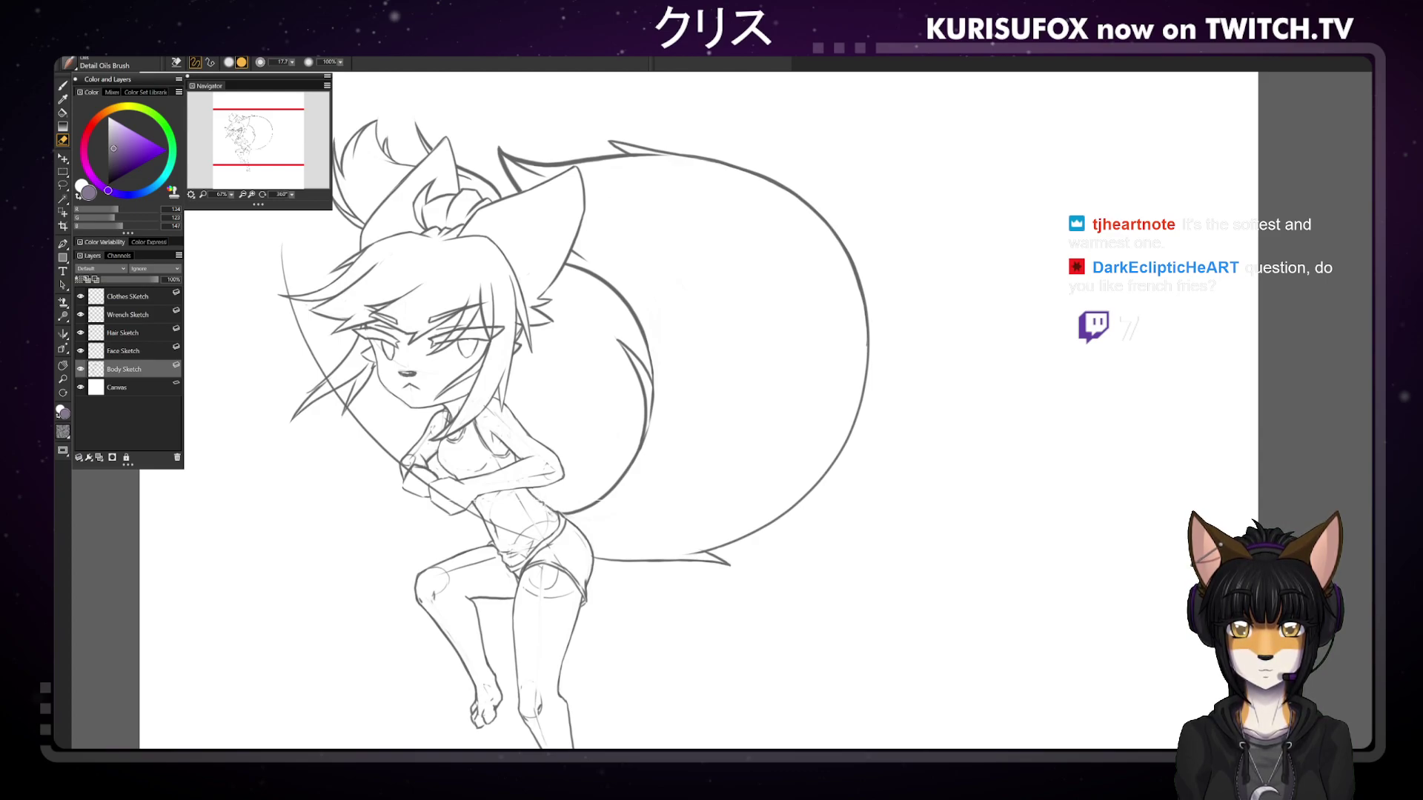
pyautogui.press('b')
# Draw short strokes at the waist on the Clothes Sketch layer and erase the lines beneath them on the Body Sketch layer
pyautogui.click(139, 295)
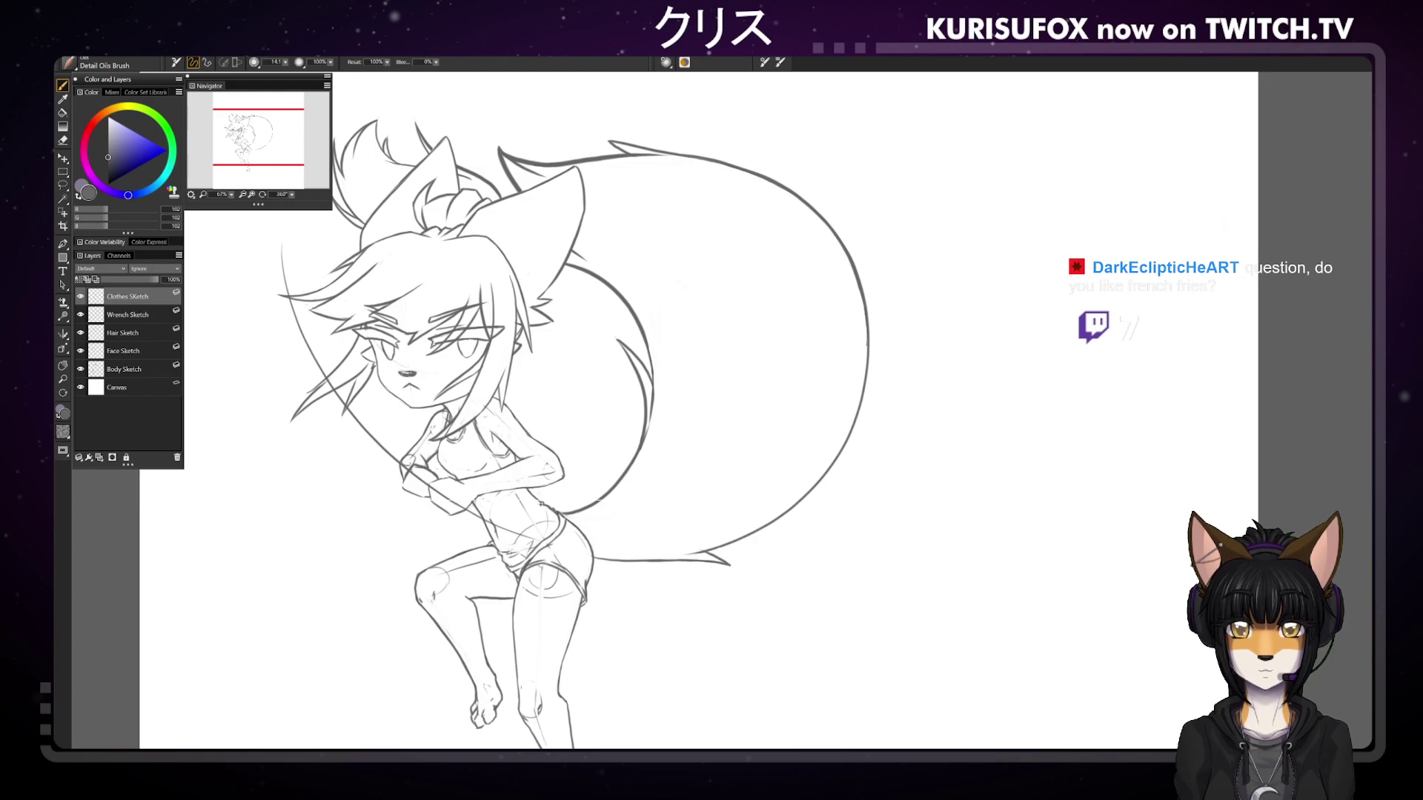
pyautogui.press('e')
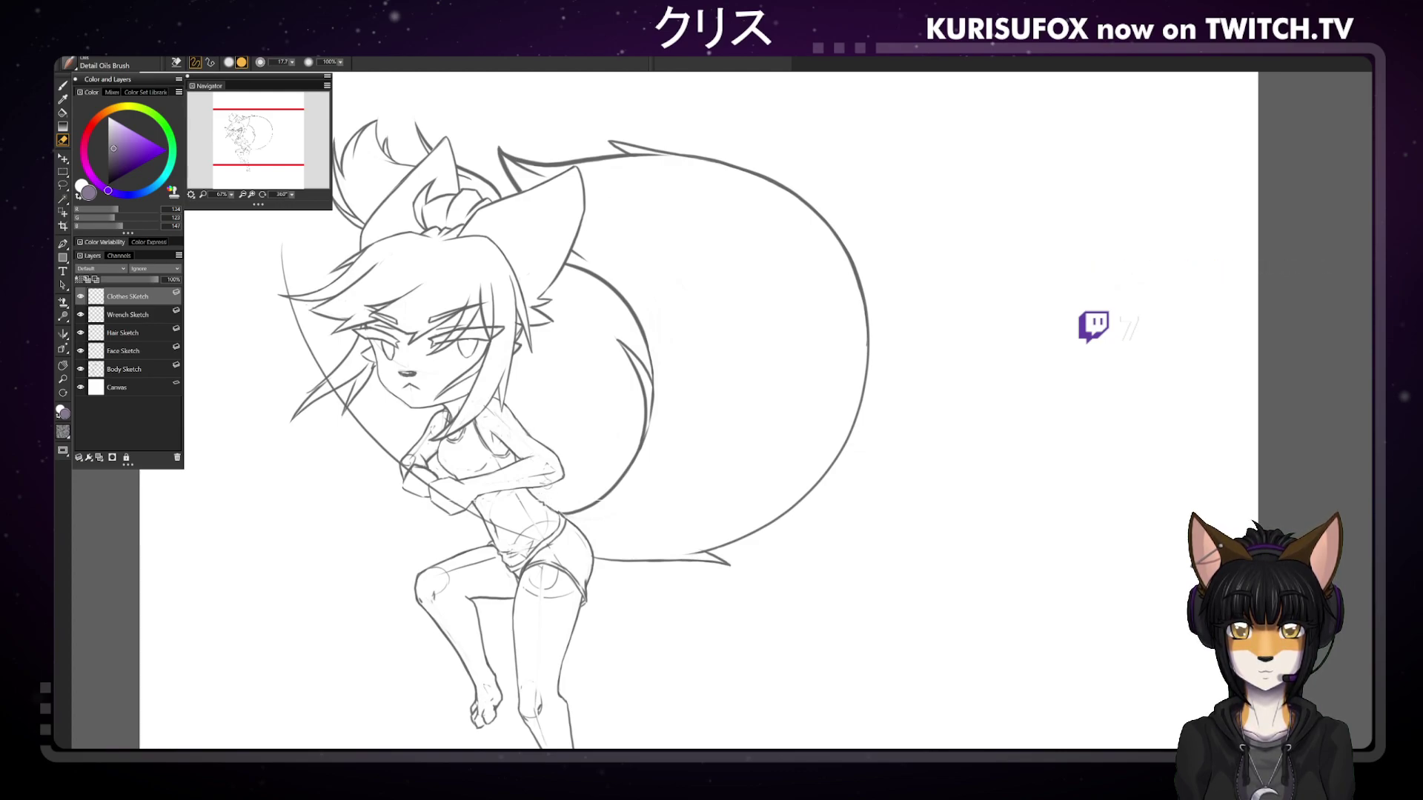
pyautogui.click(141, 368)
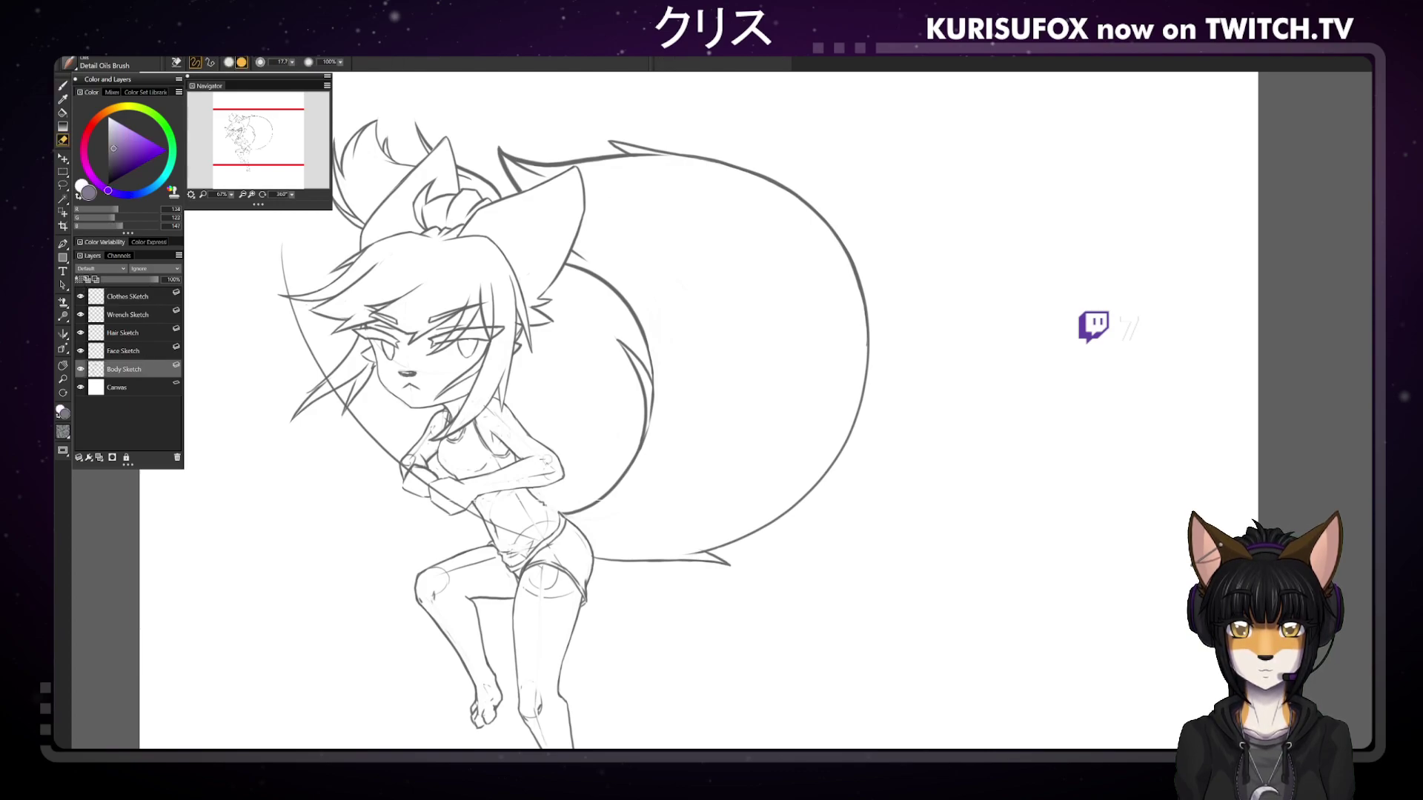
pyautogui.press('b')
# Refine the waist and shorts lines on the Clothes Sketch layer by alternately erasing and redrawing small strokes
pyautogui.click(125, 296)
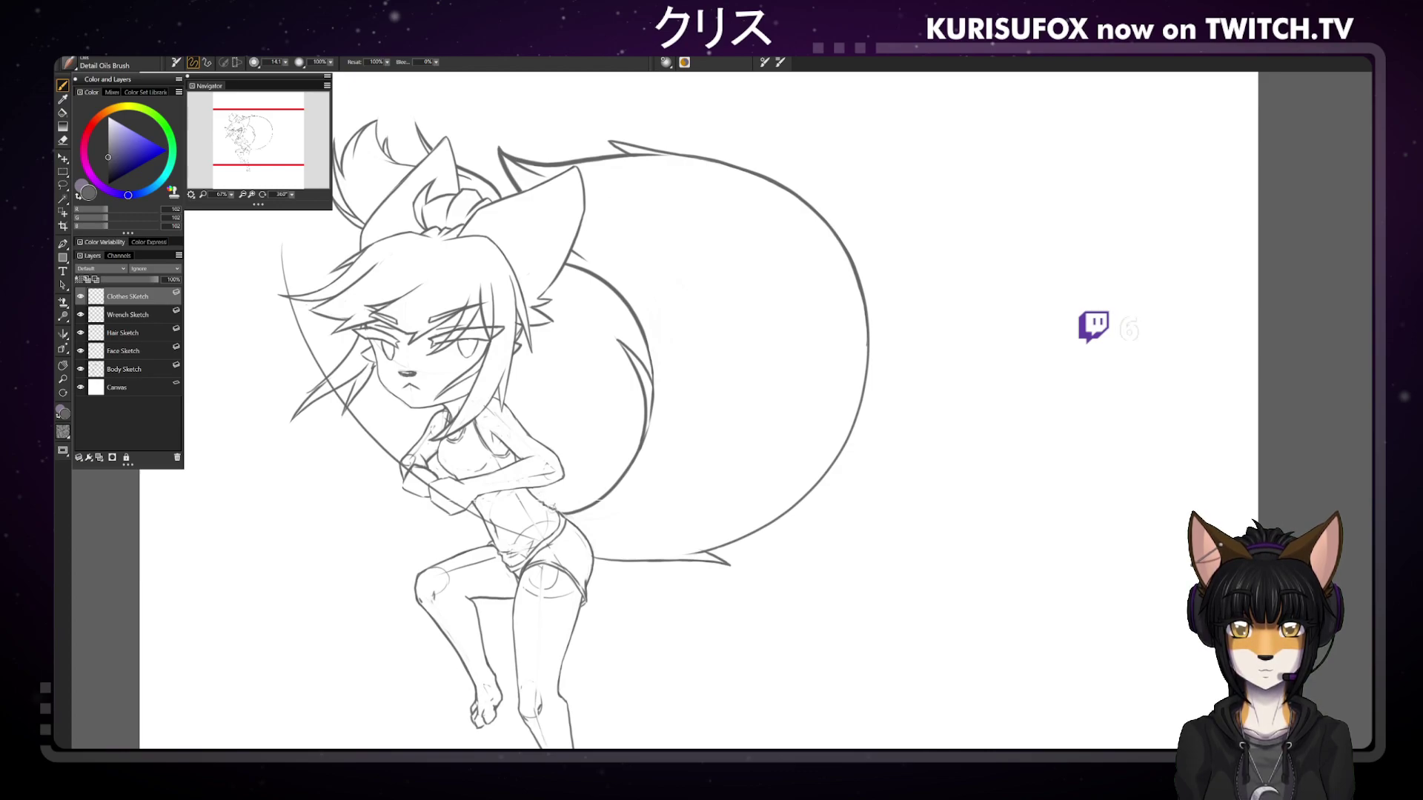
pyautogui.press('n')
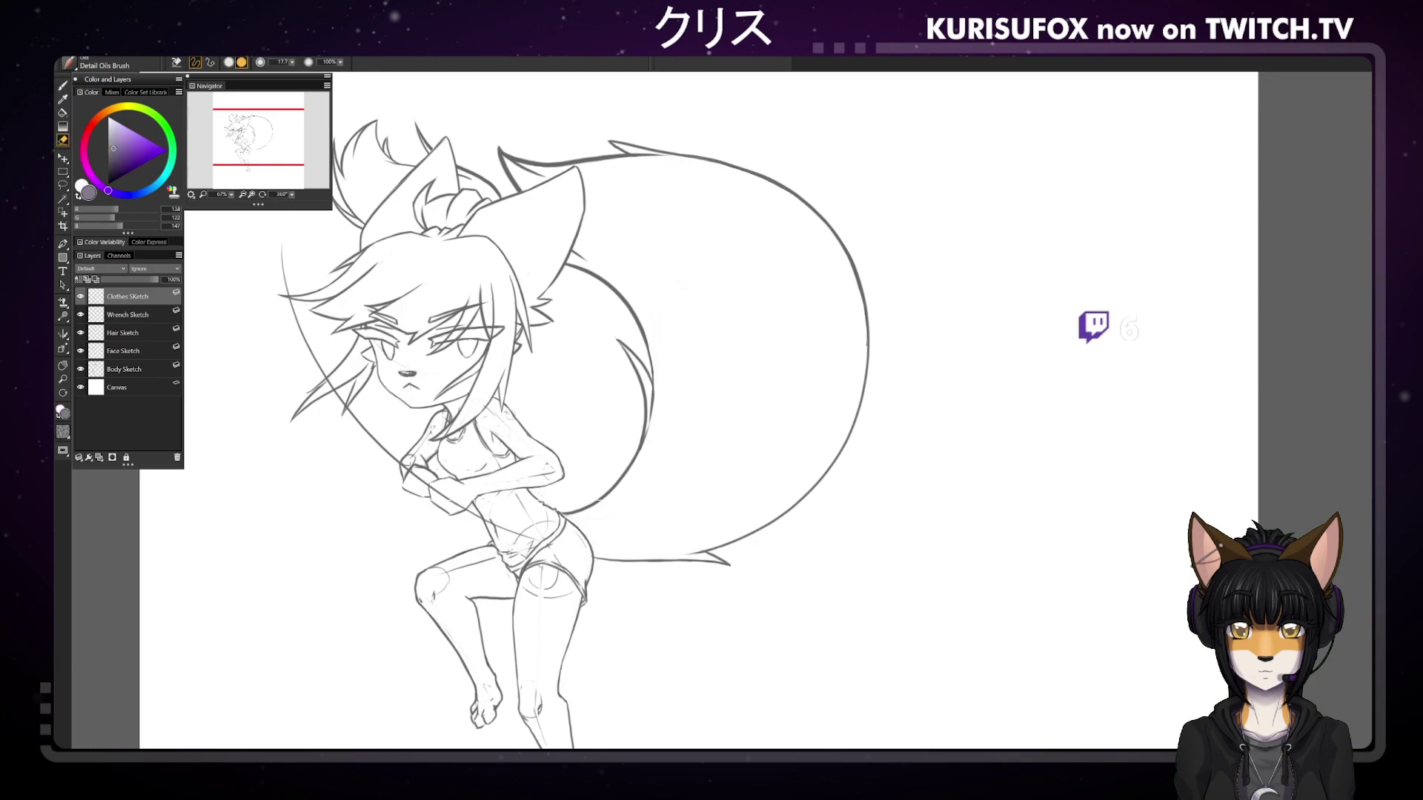
pyautogui.press('b')
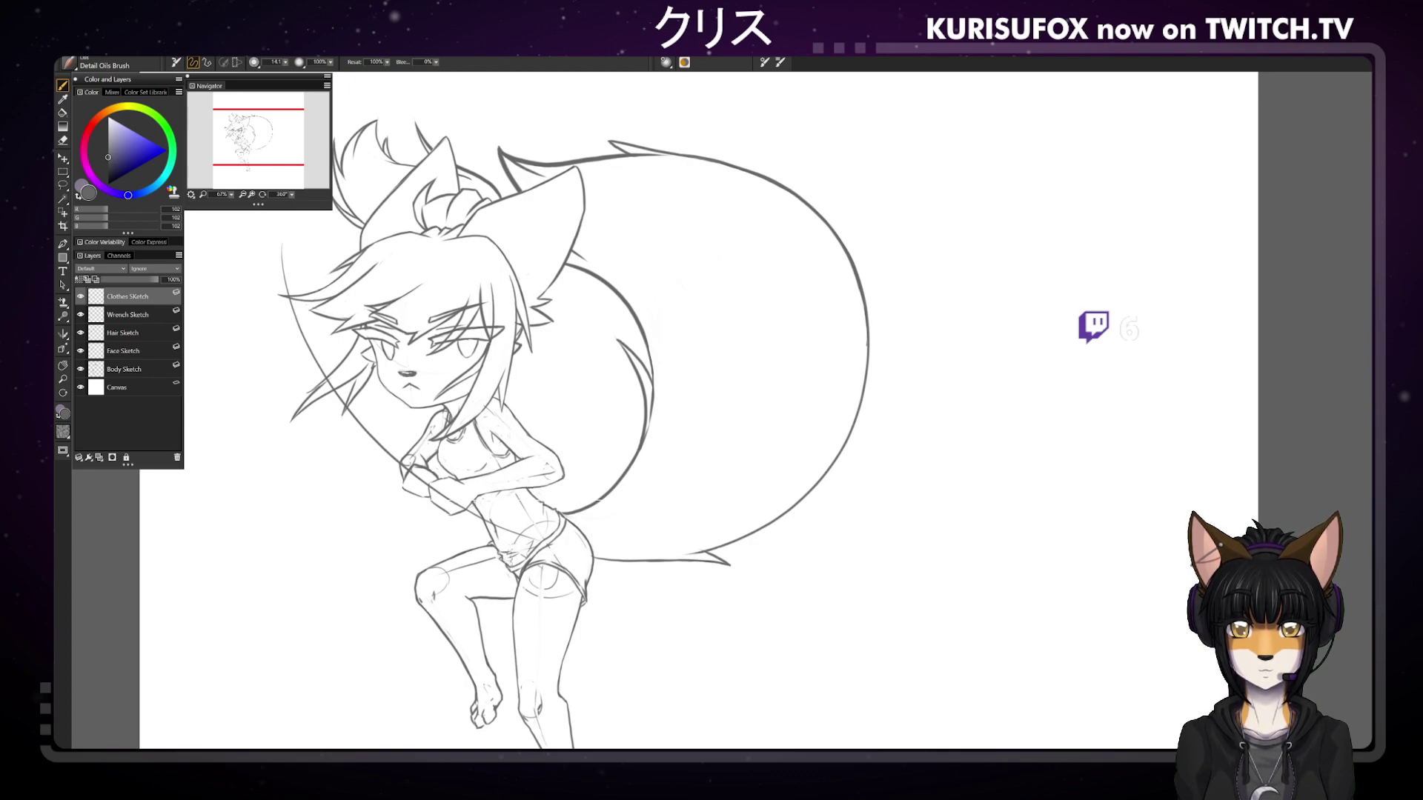
pyautogui.press('n')
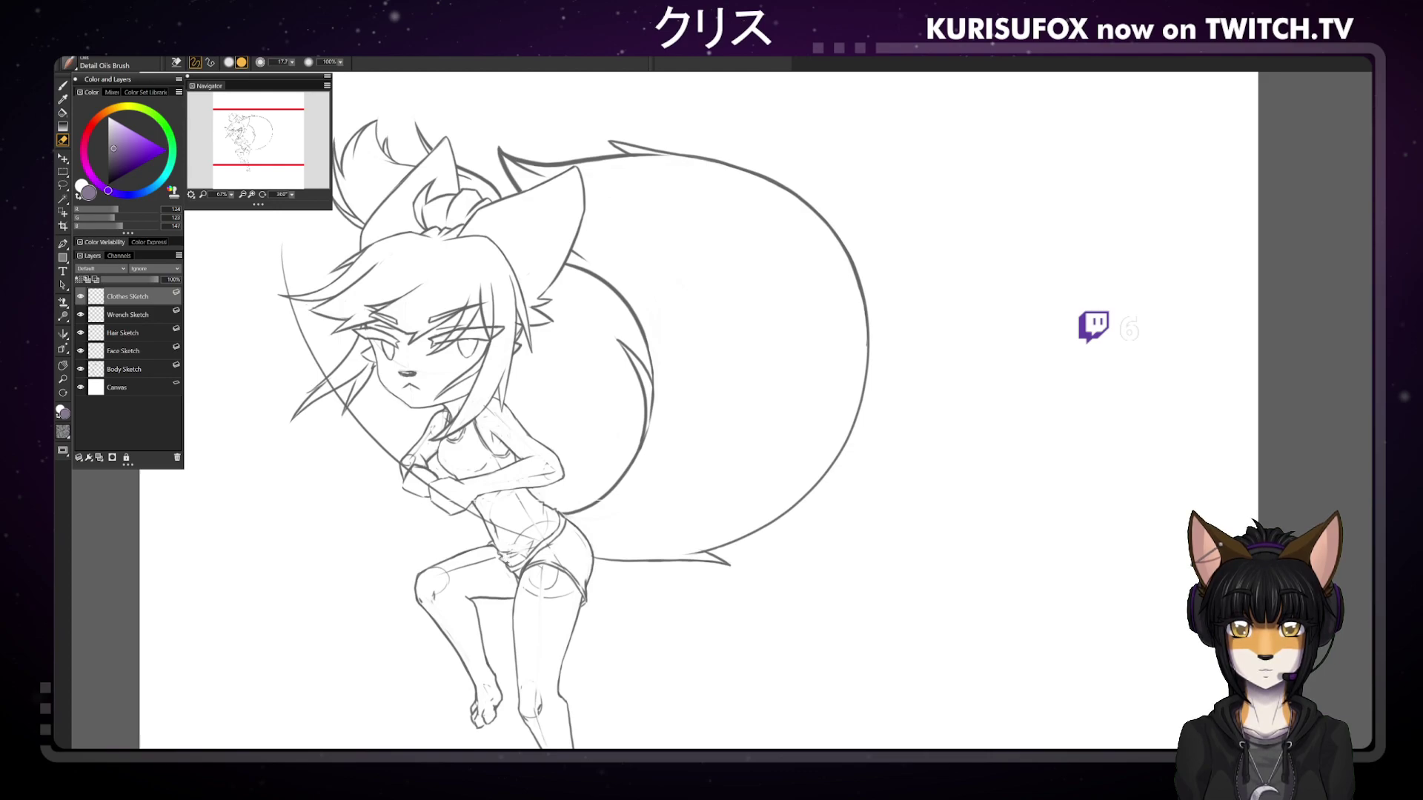
pyautogui.press('b')
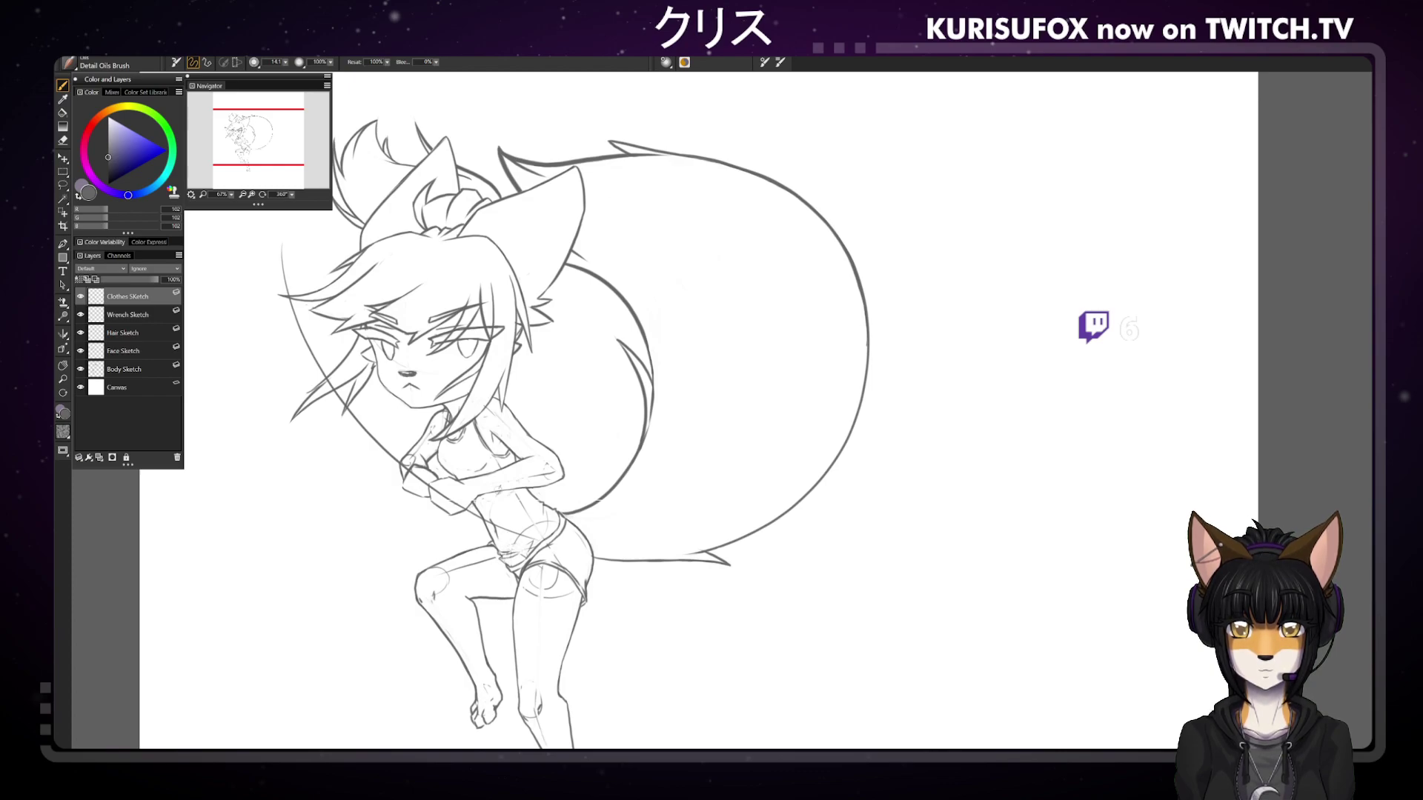
pyautogui.press('e')
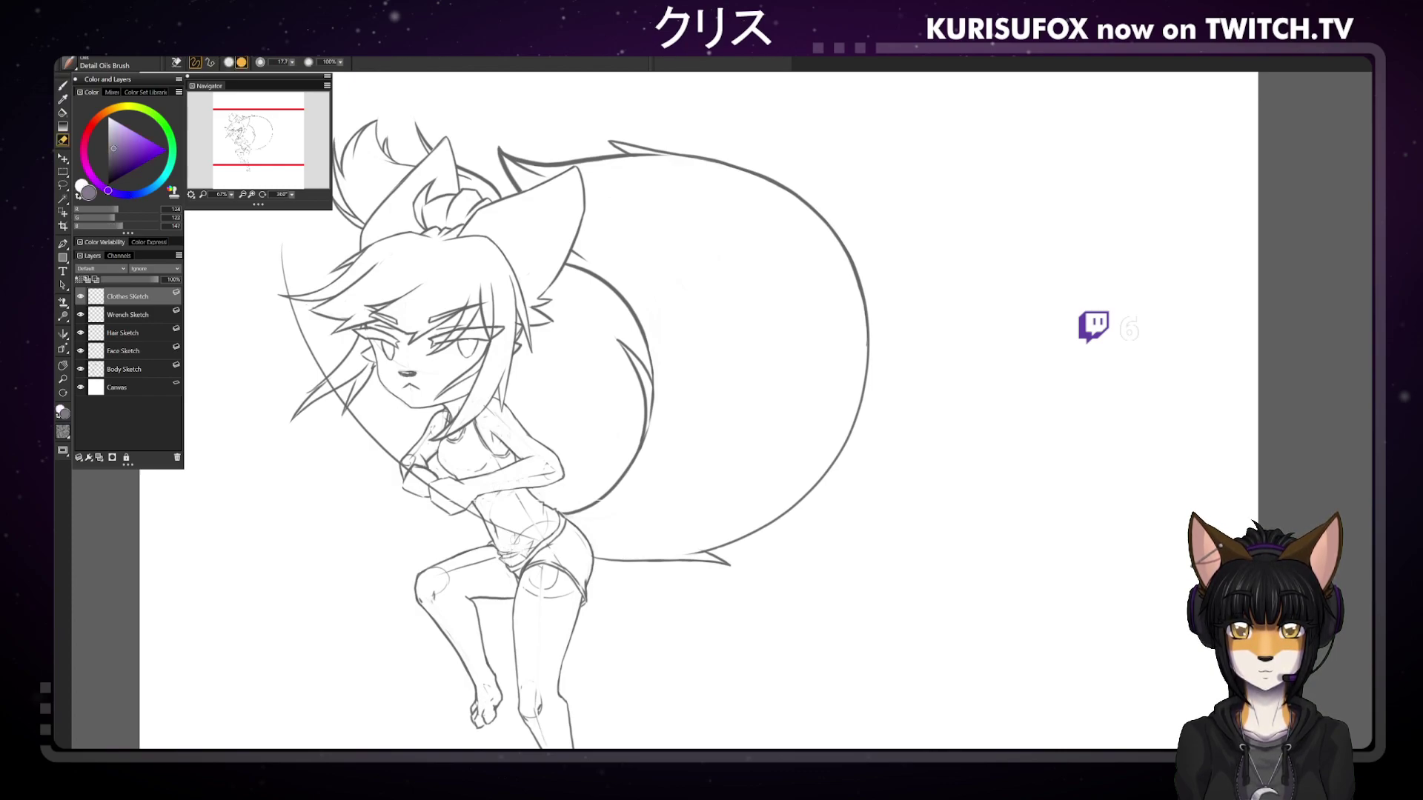
pyautogui.press('b')
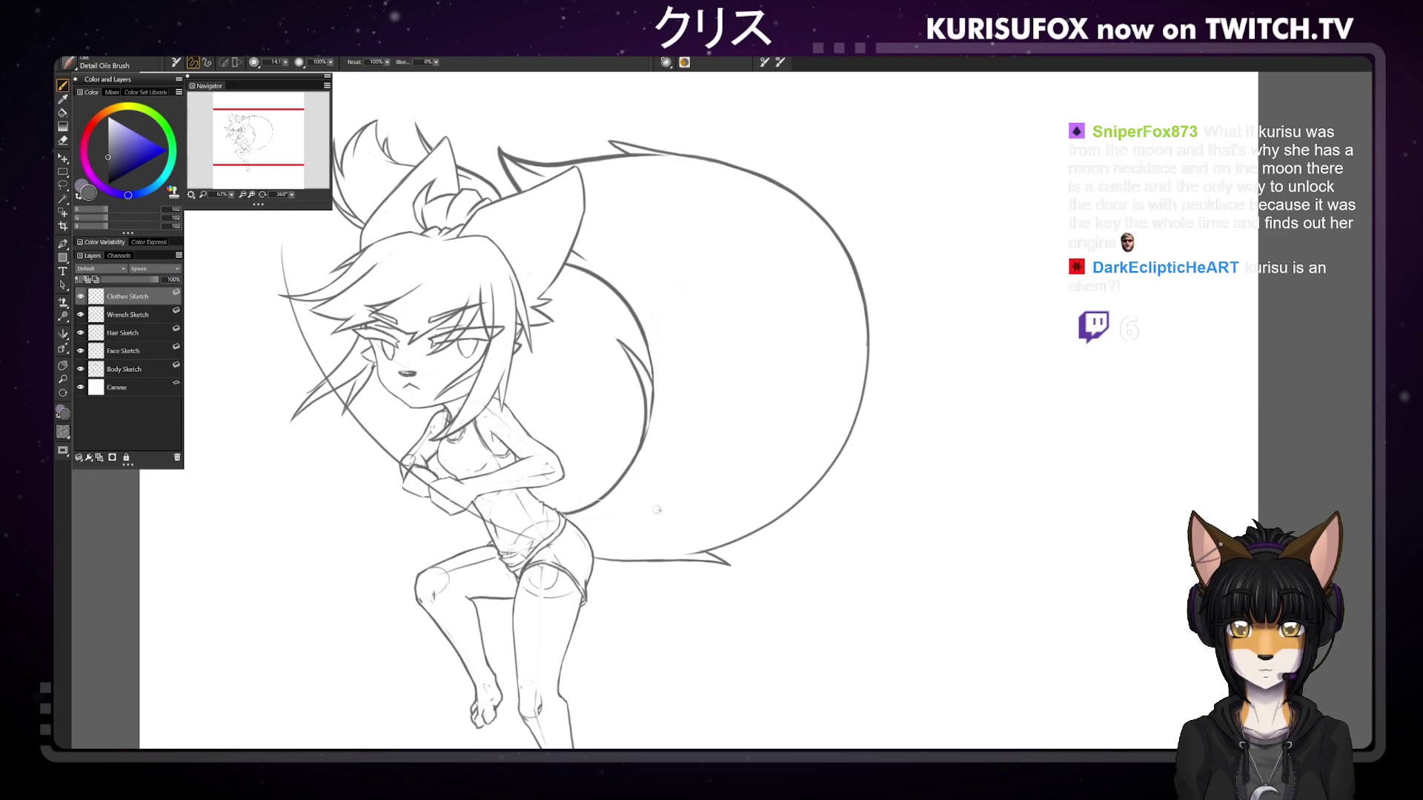
pyautogui.press('n')
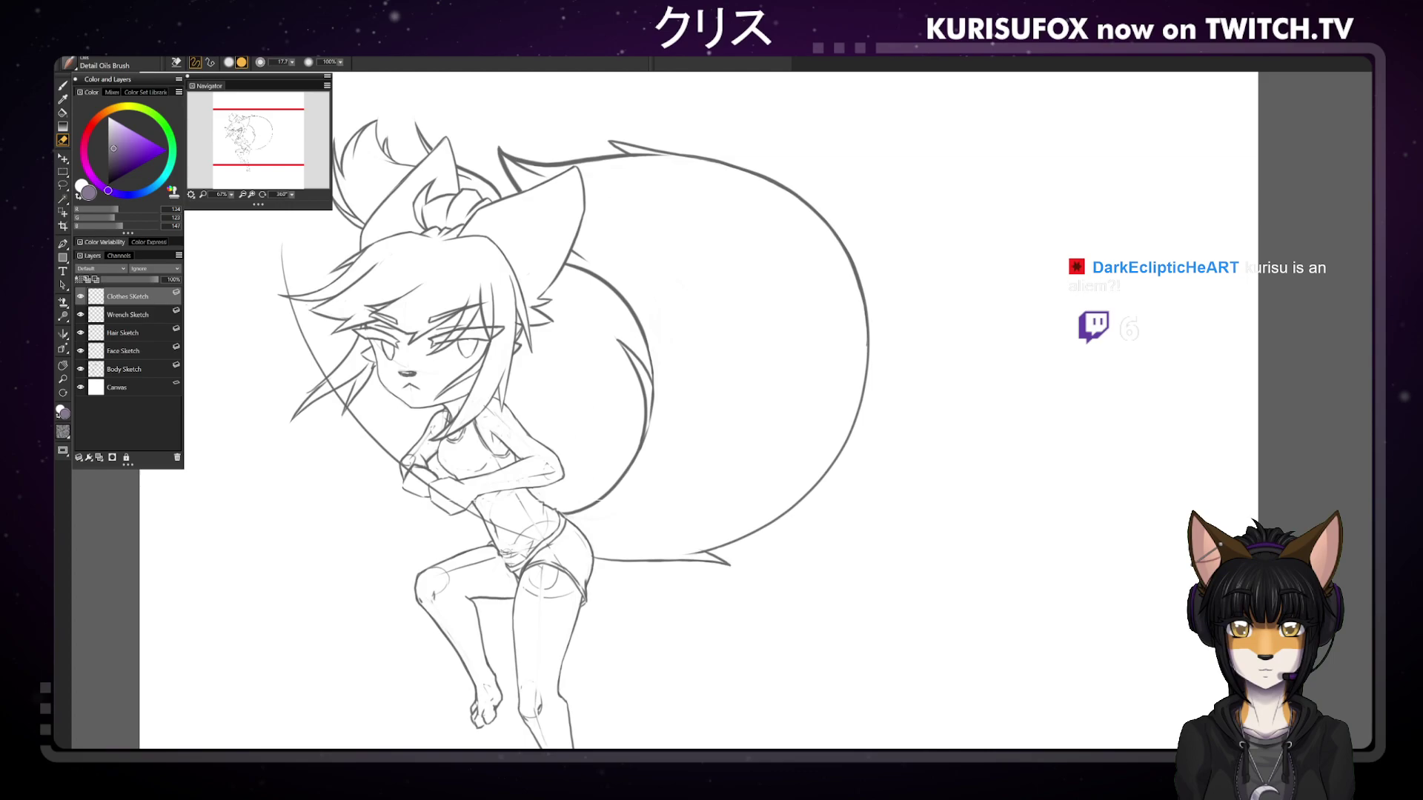
pyautogui.press('b')
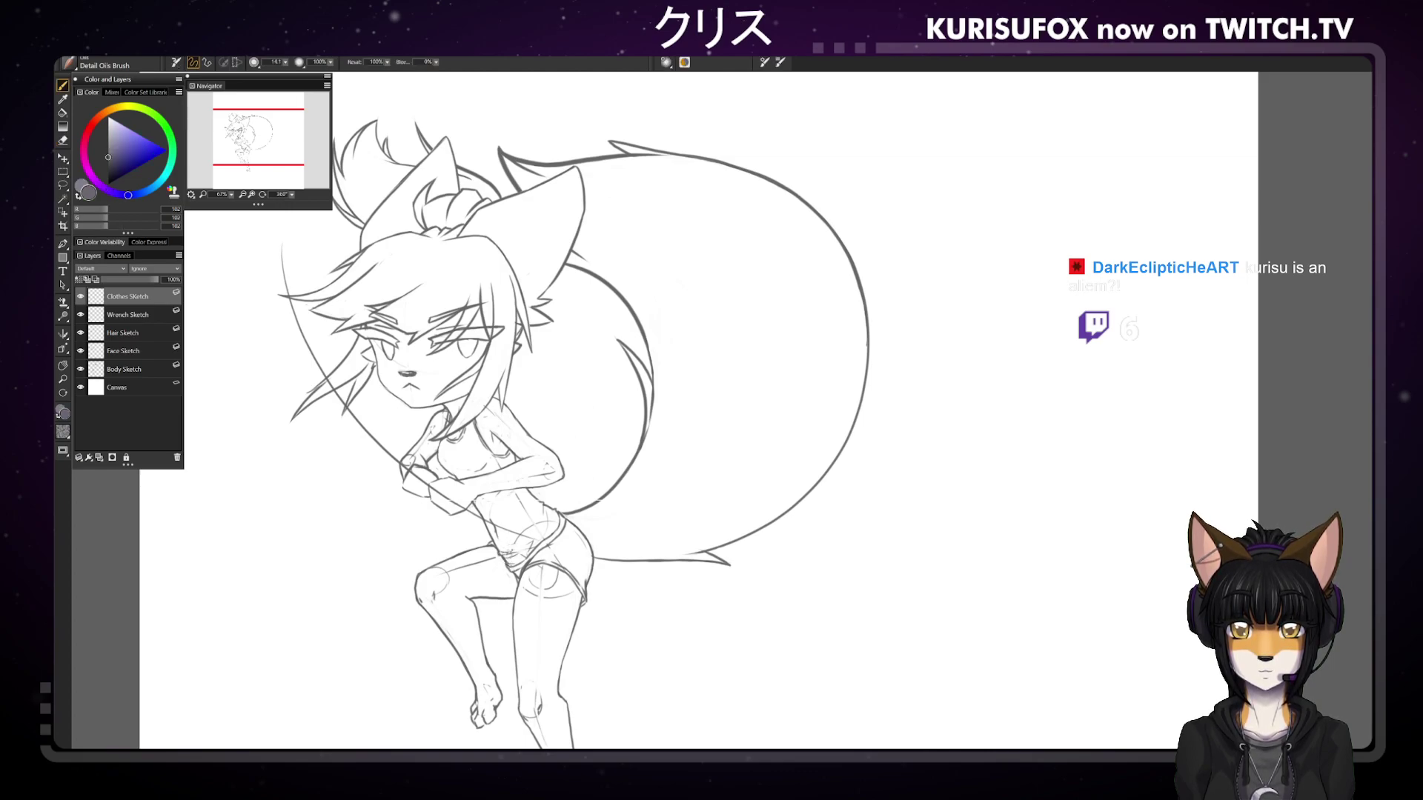
# Touch up the small lines at the front of the shorts on the Clothes Sketch layer, alternating erasing and drawing
pyautogui.press('n')
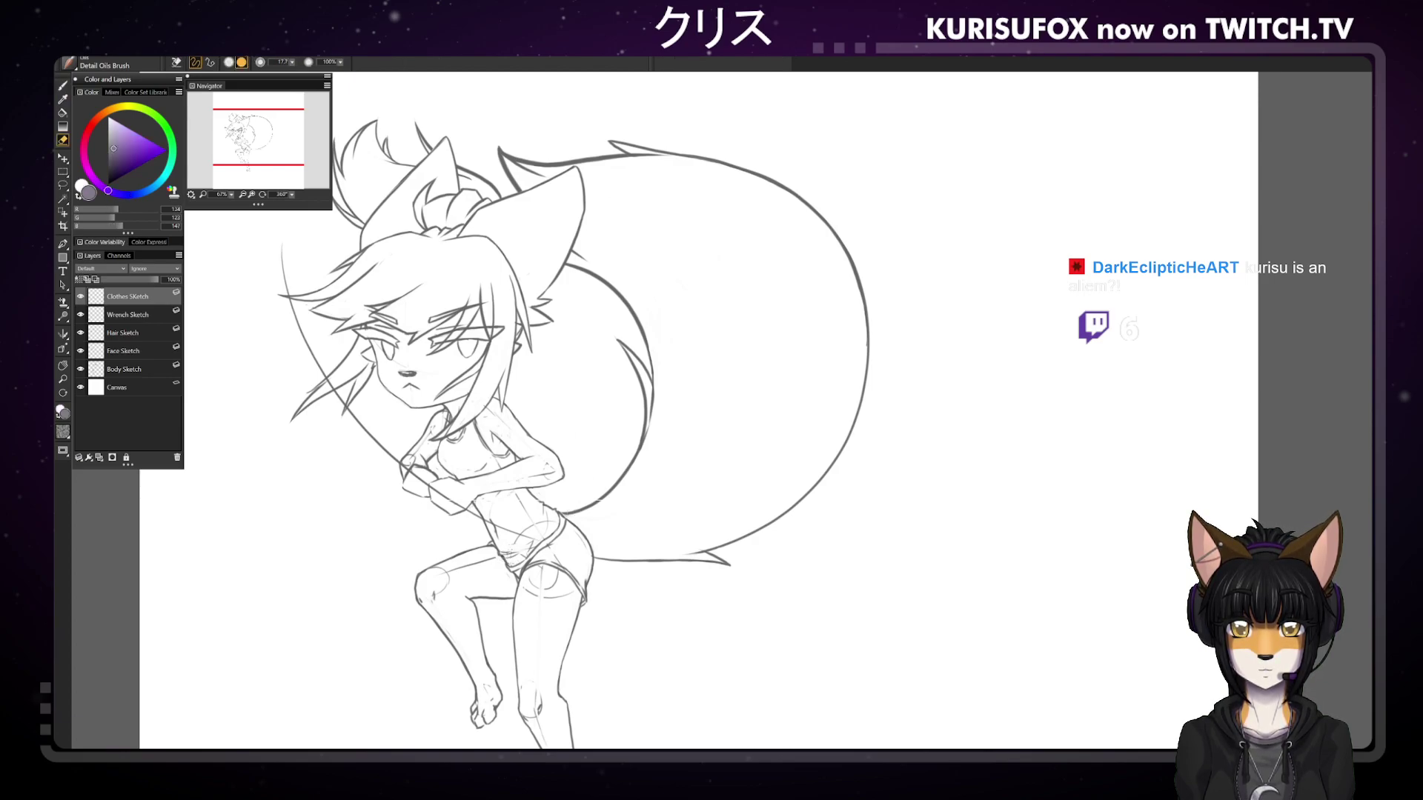
pyautogui.press('b')
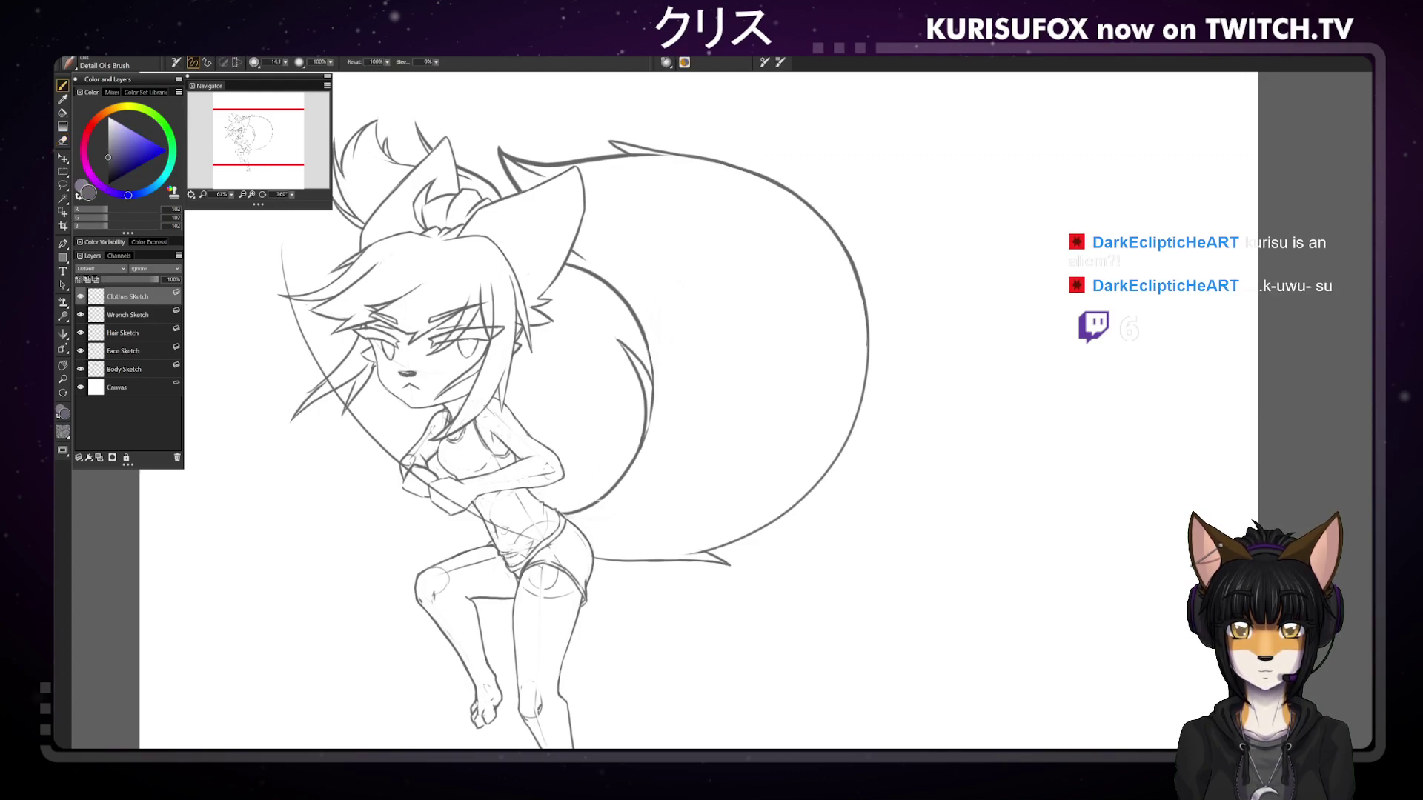
pyautogui.press('e')
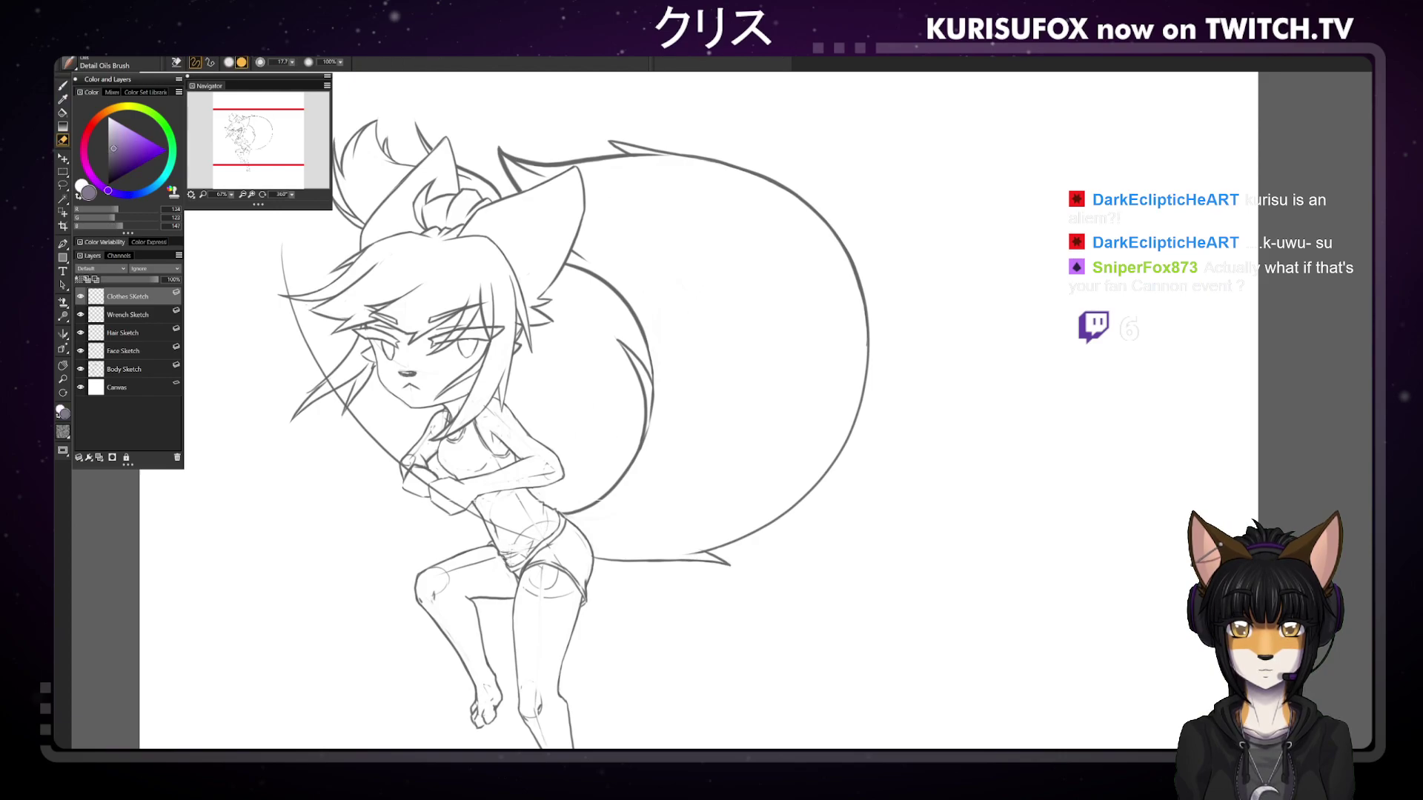
pyautogui.press('b')
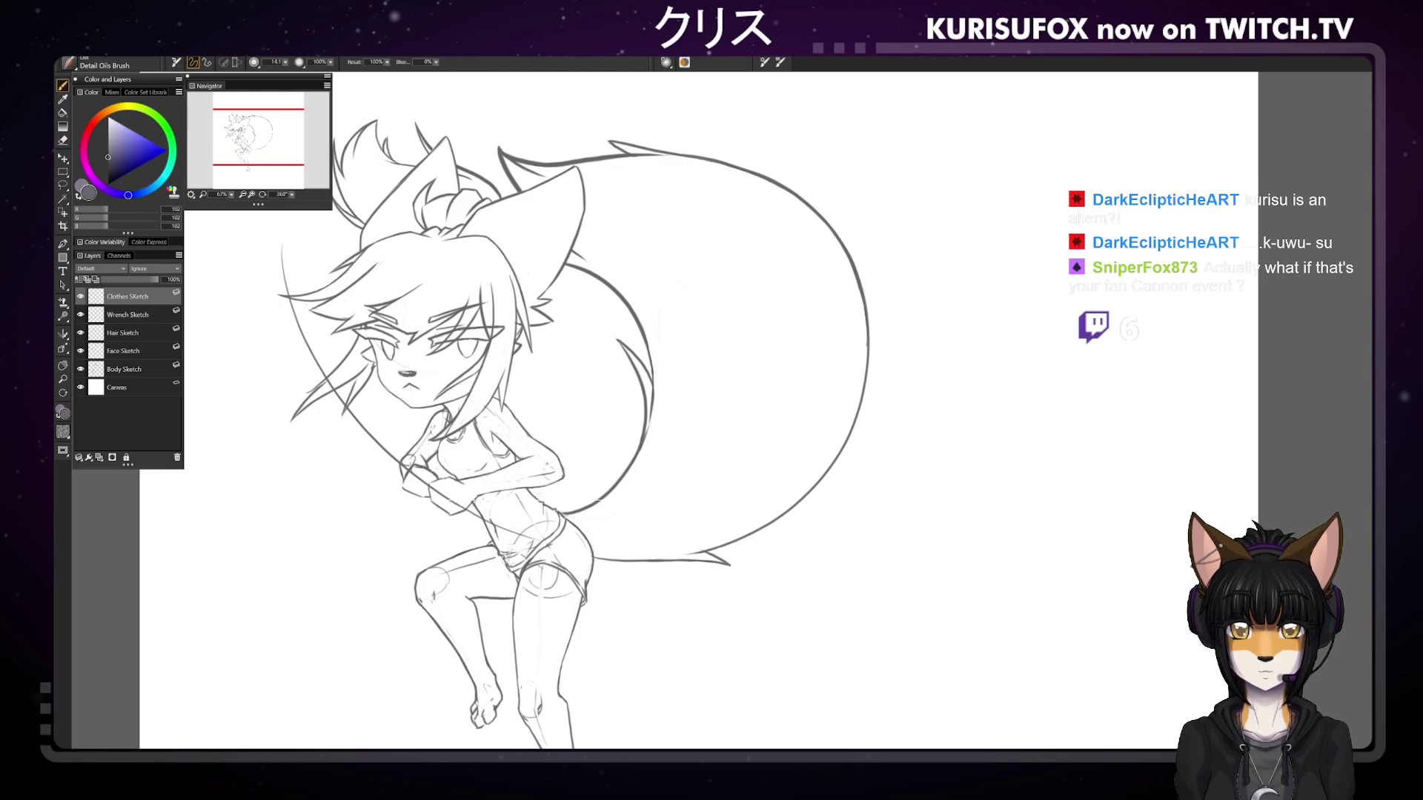
# Clean the body lines around the waist and hips on the Body Sketch layer with the brush and eraser
pyautogui.press('-')
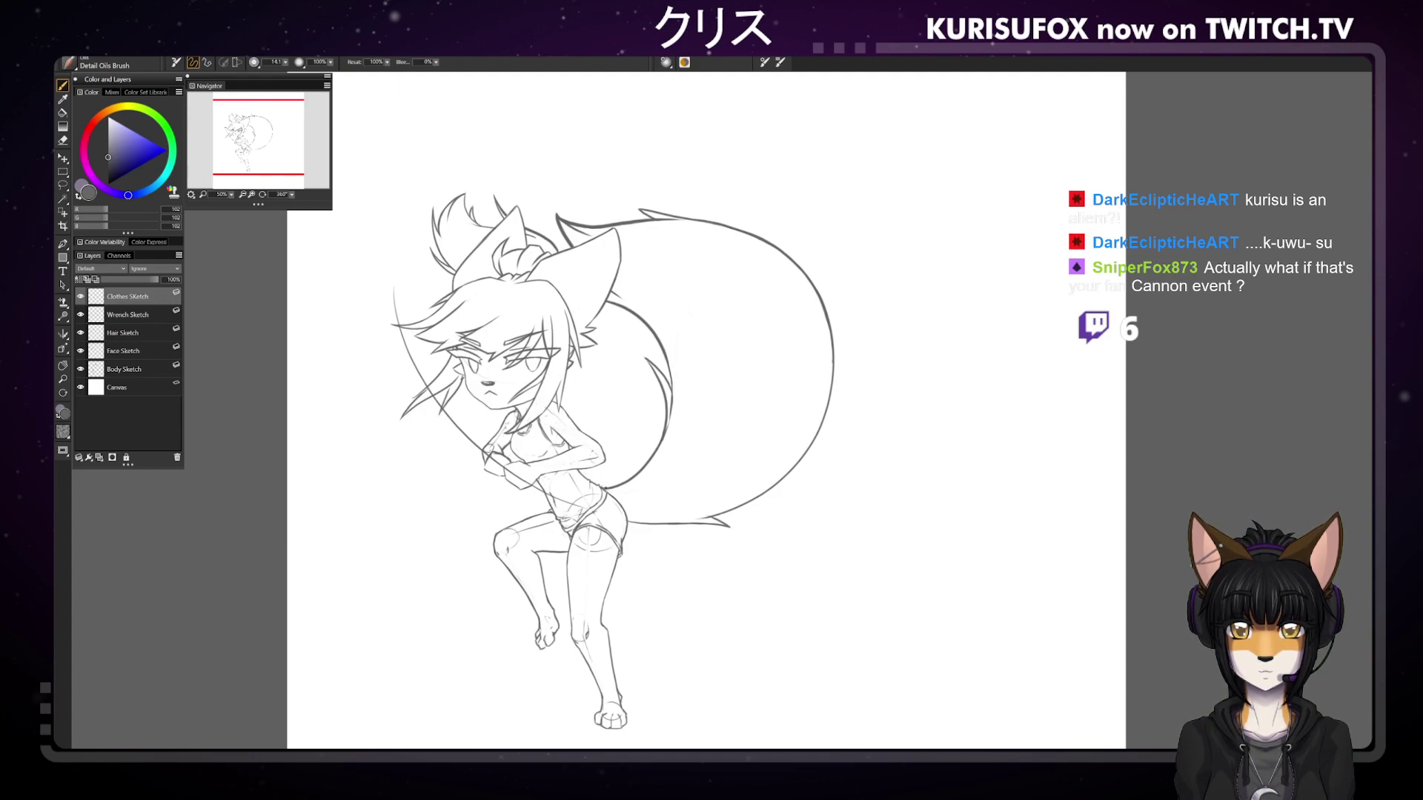
pyautogui.click(140, 369)
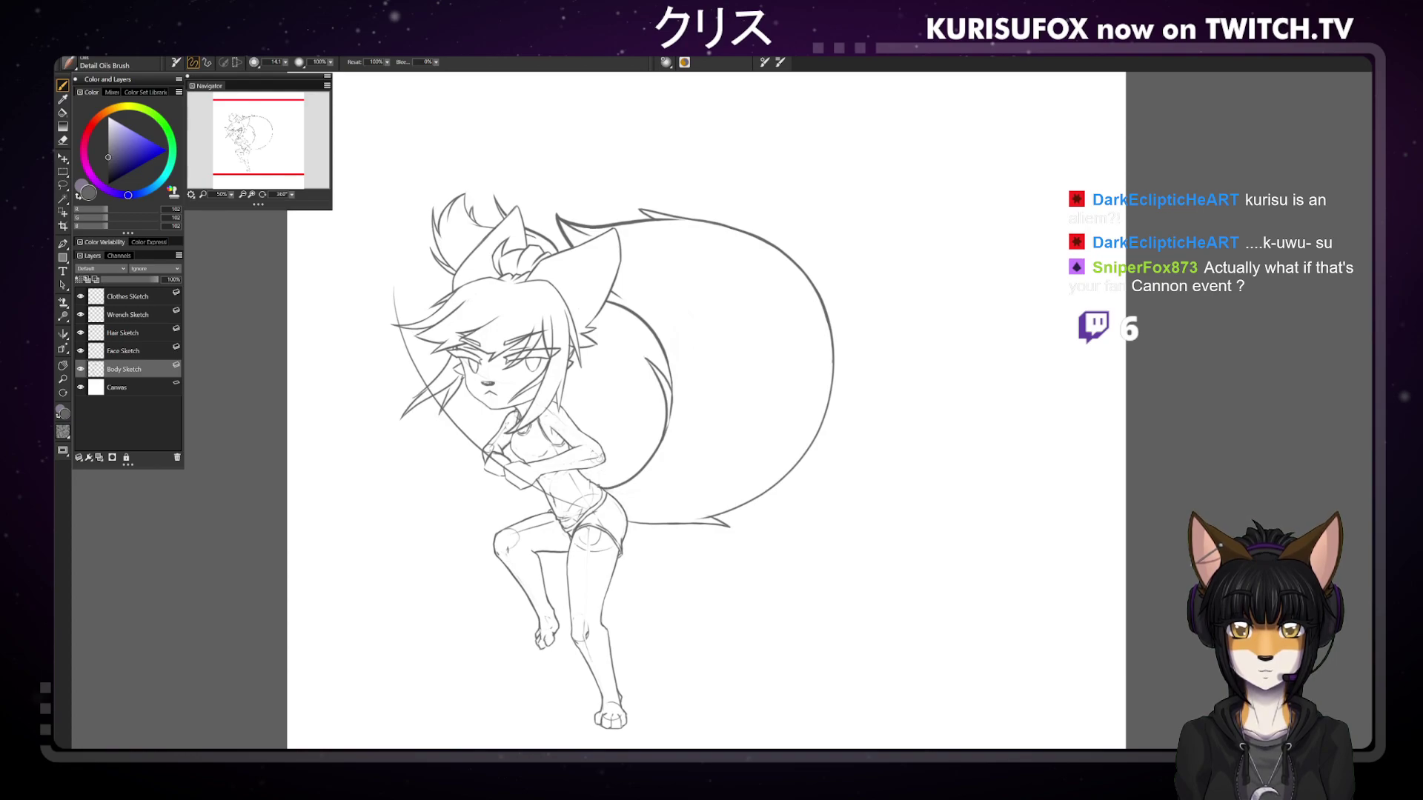
pyautogui.press('n')
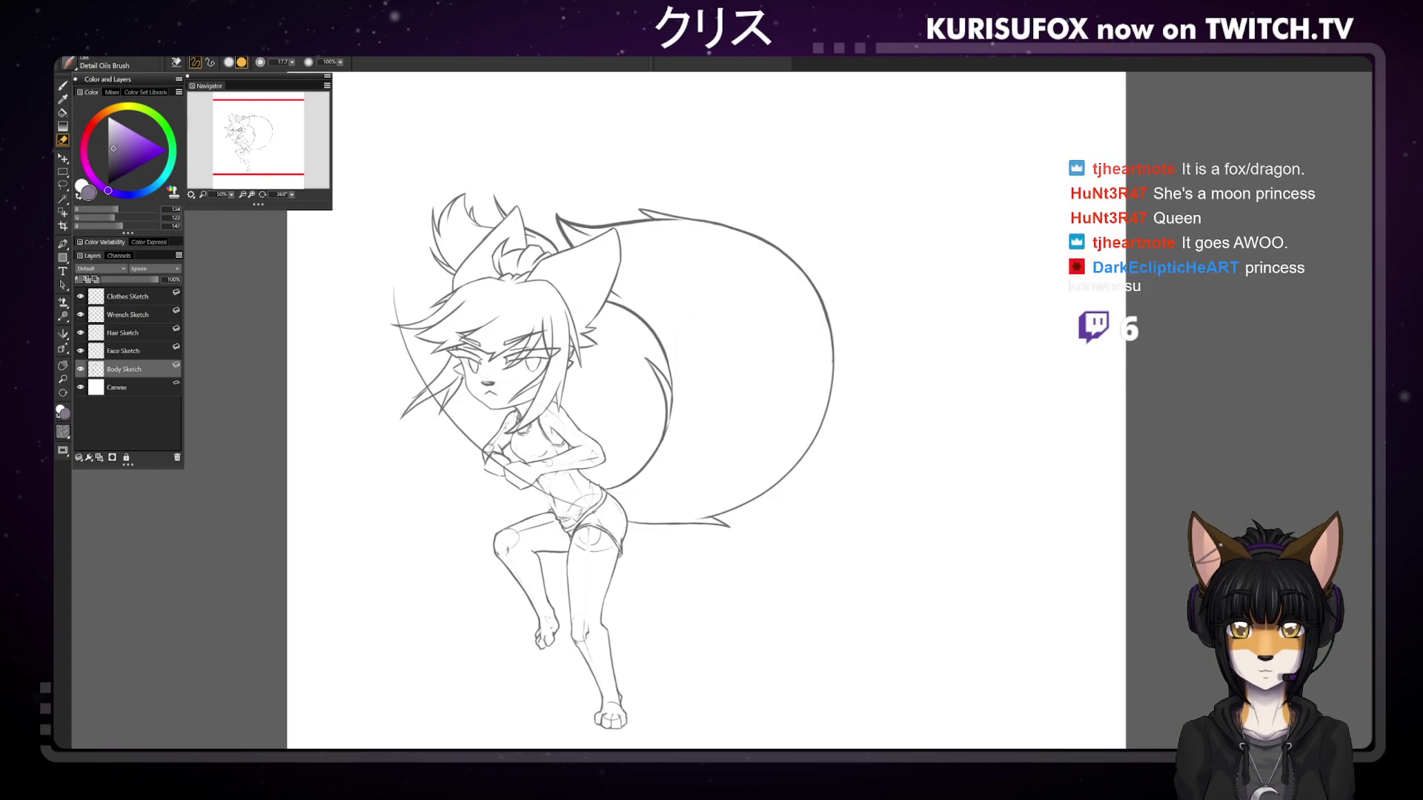
# Rework the waistline strokes of the shorts on the Clothes Sketch layer with alternating brush and eraser passes
pyautogui.press('b')
pyautogui.click(139, 299)
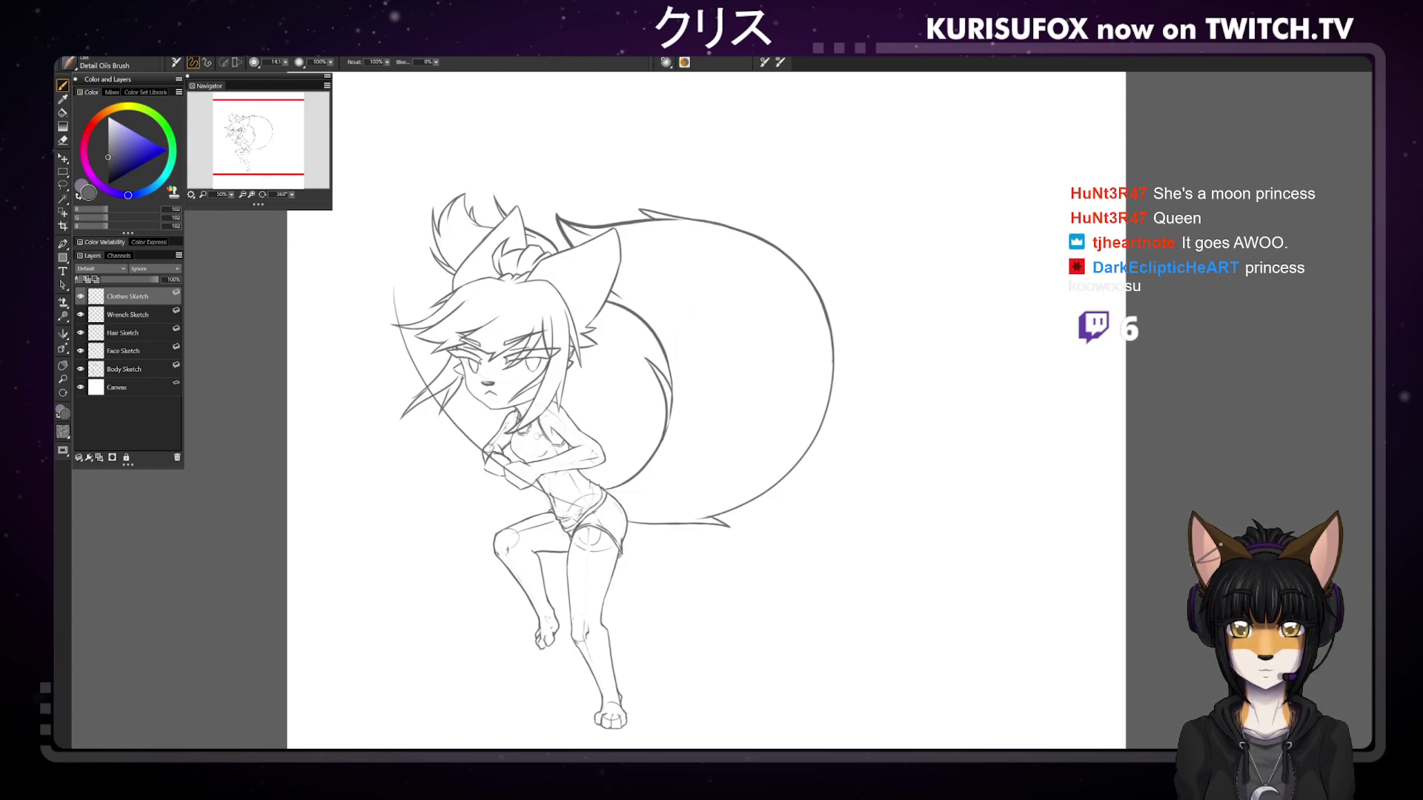
pyautogui.press('n')
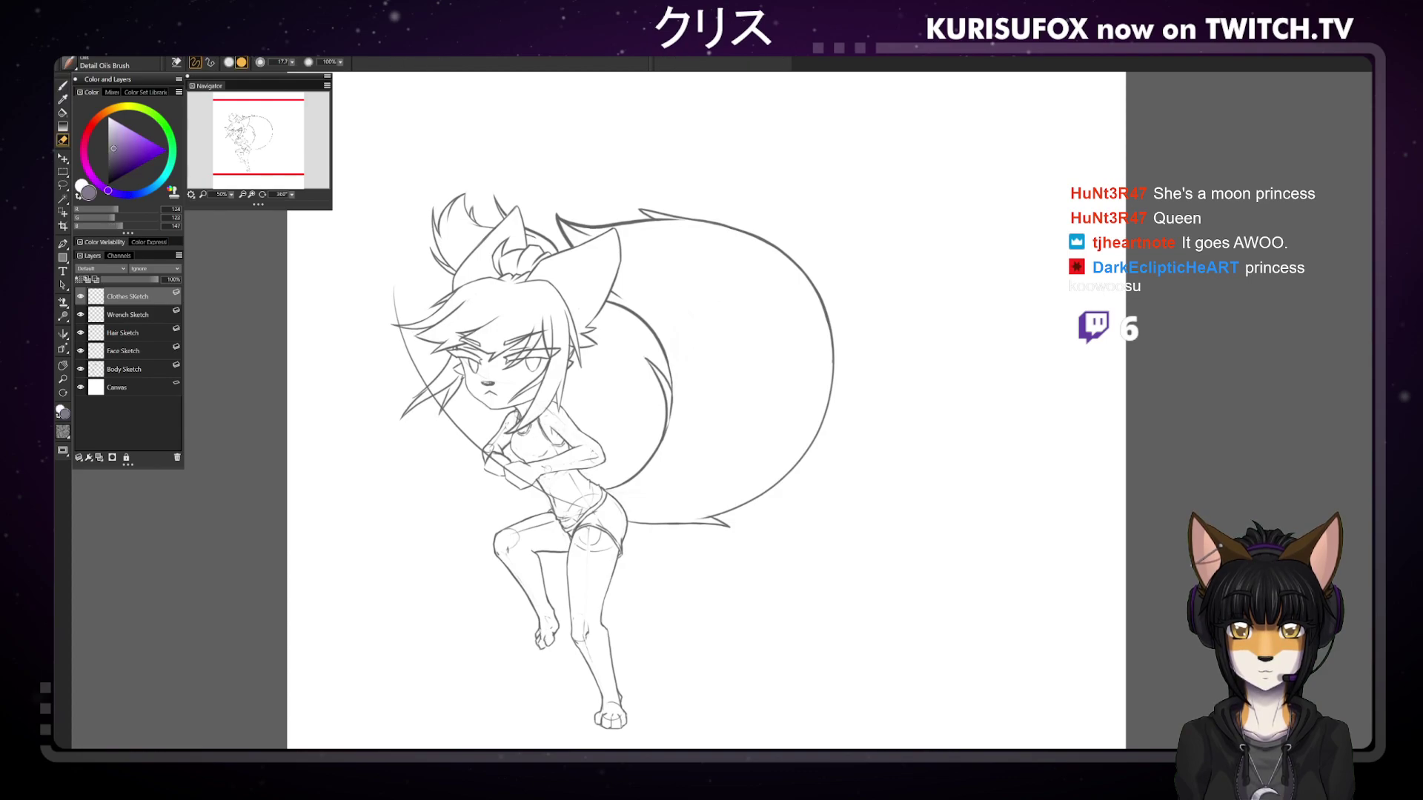
pyautogui.press('b')
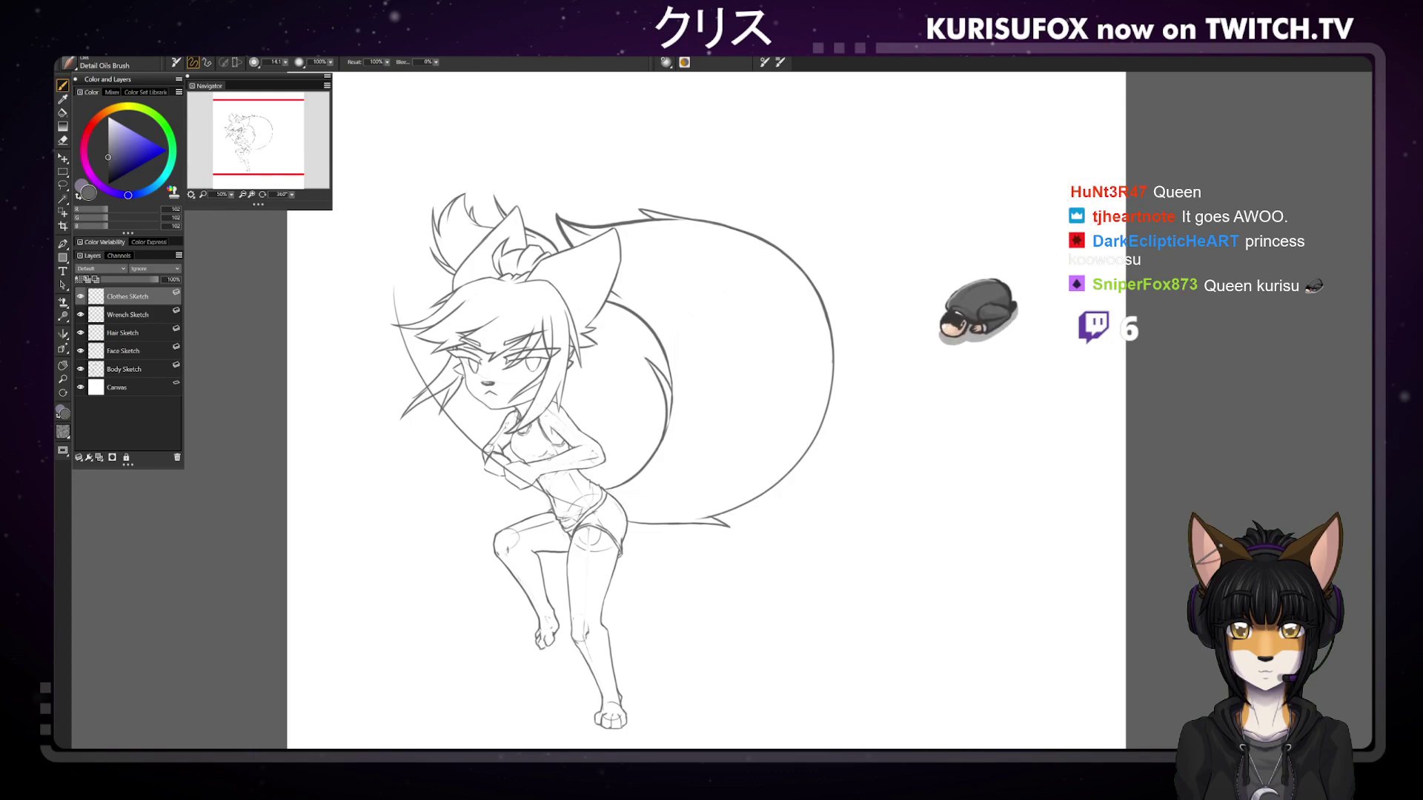
pyautogui.press('n')
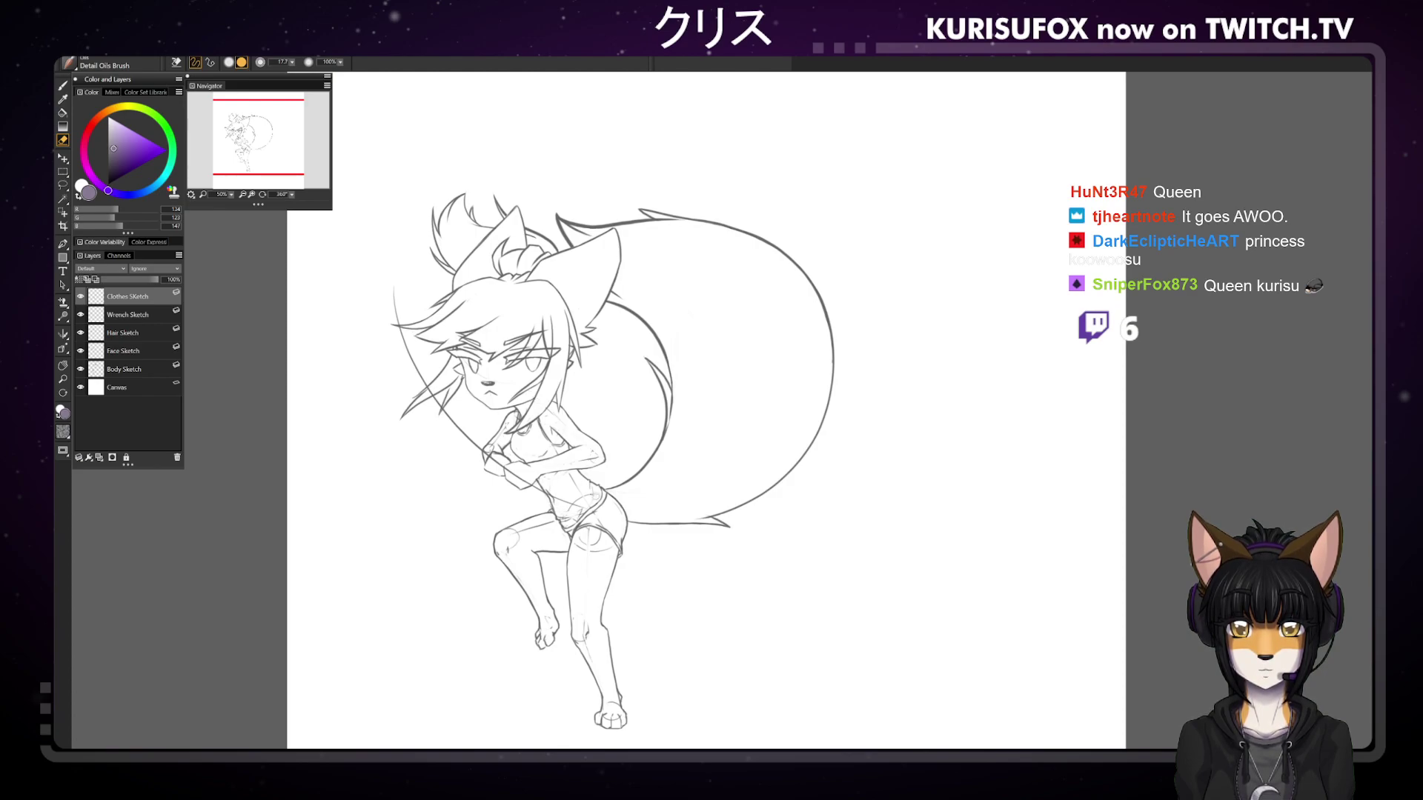
pyautogui.press('b')
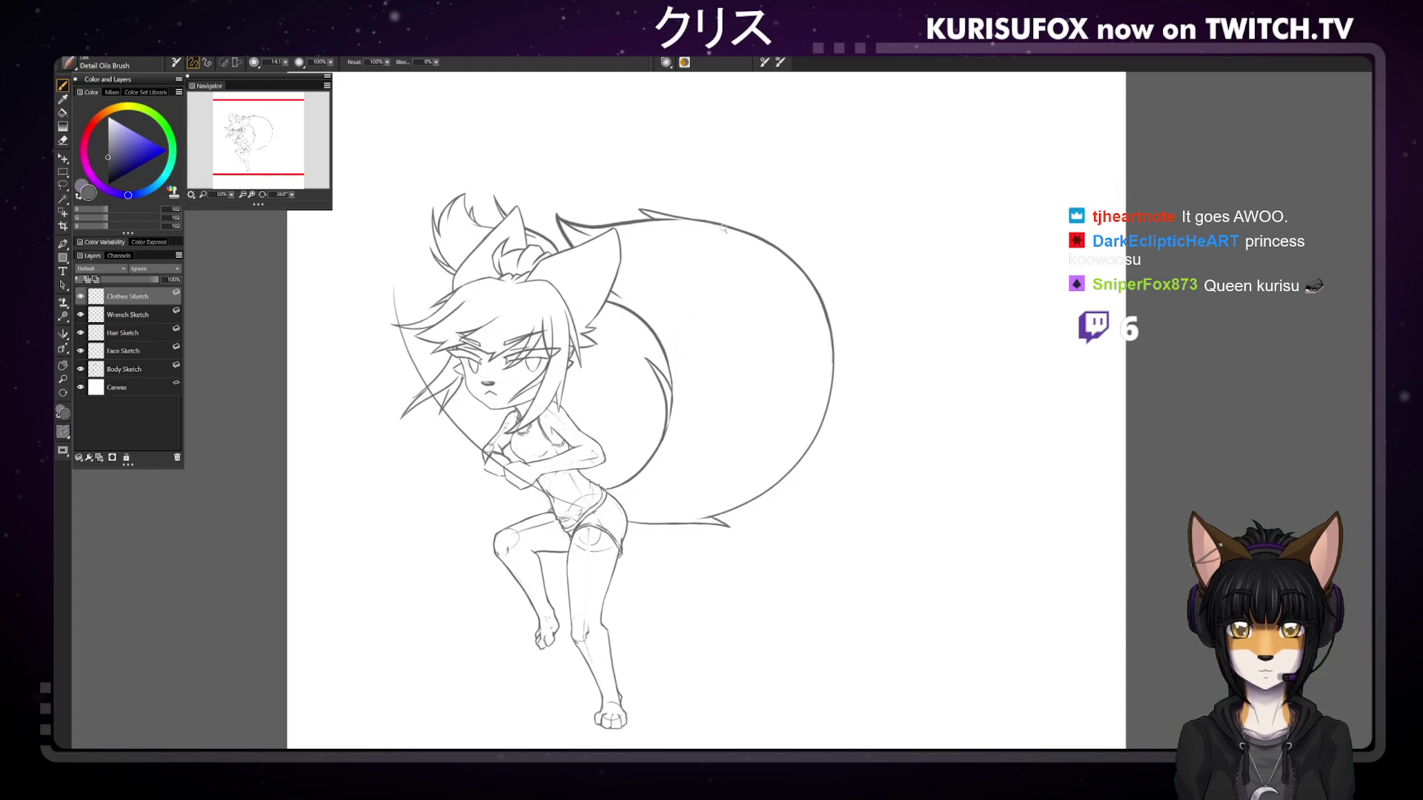
# Check the whole figure, and trim and redraw small shorts strokes on the Clothes Sketch layer
pyautogui.hotkey('ctrl', '-')
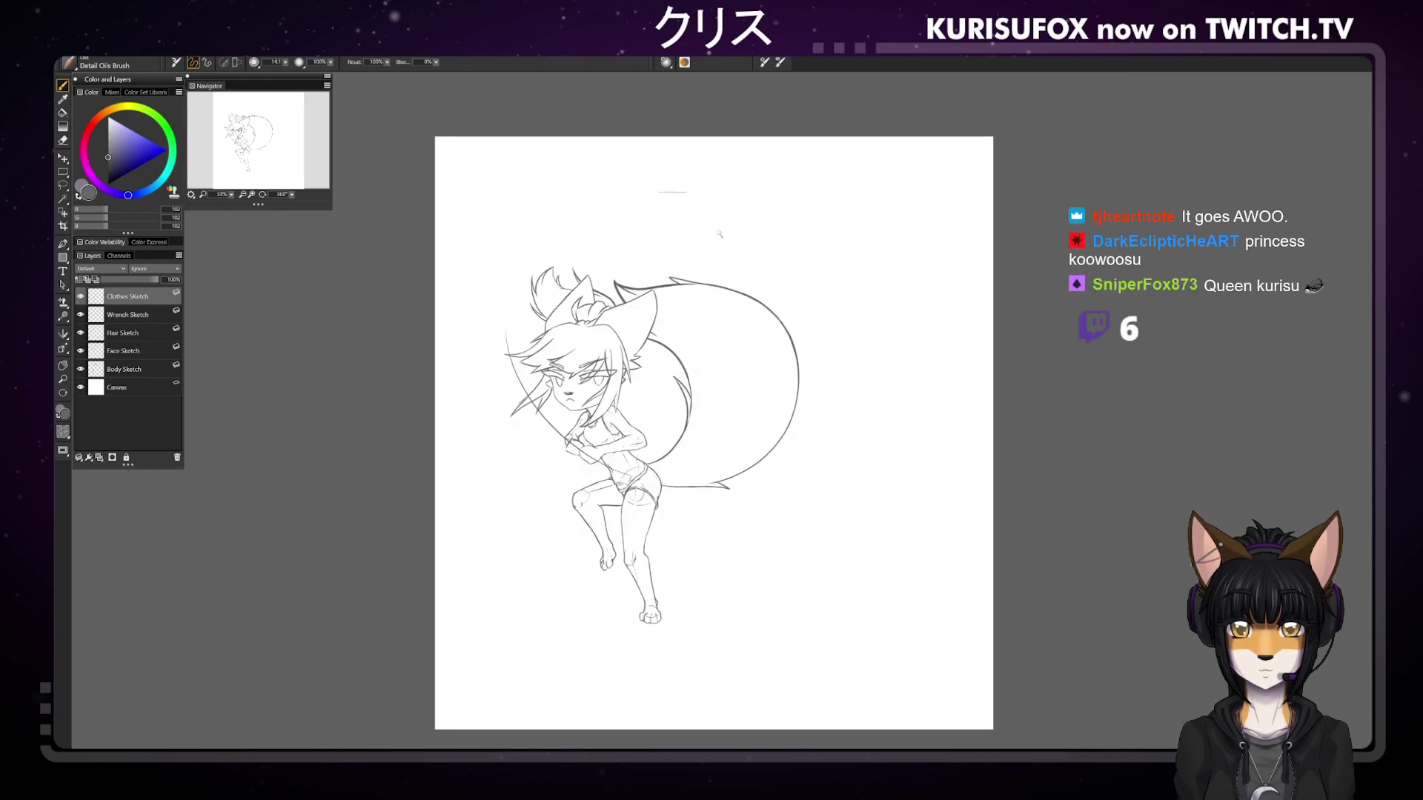
pyautogui.hotkey('ctrl', '+')
pyautogui.hotkey('ctrl', '+')
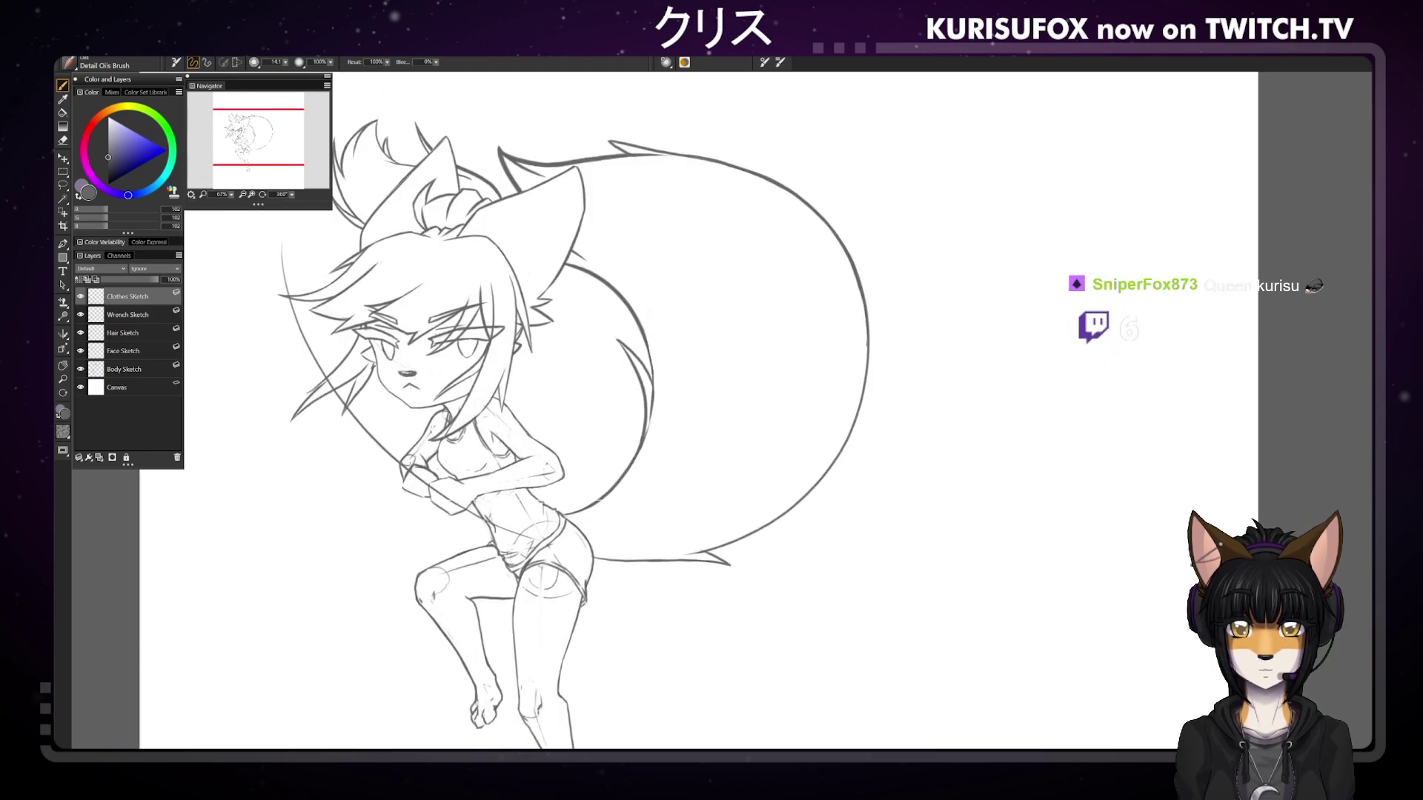
pyautogui.press('n')
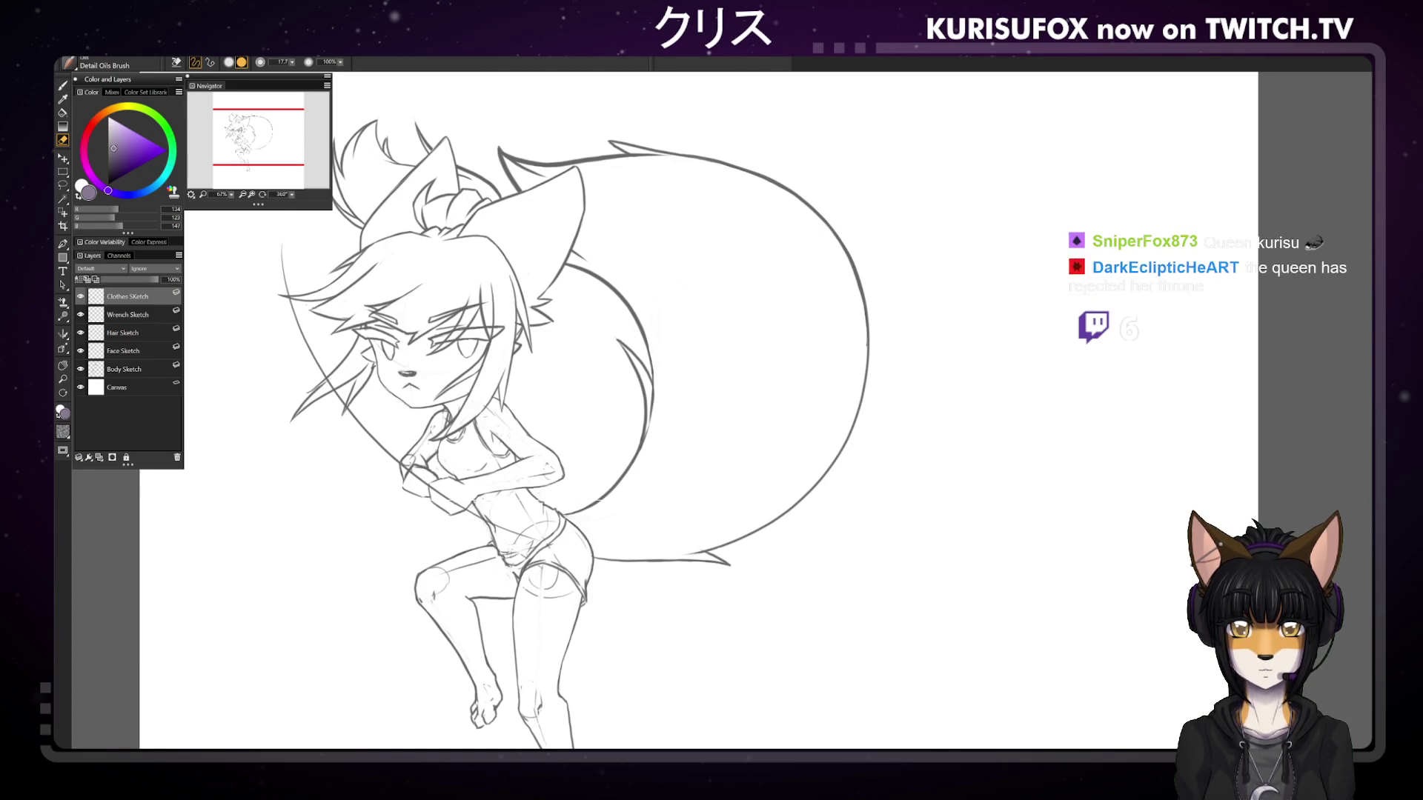
pyautogui.press('b')
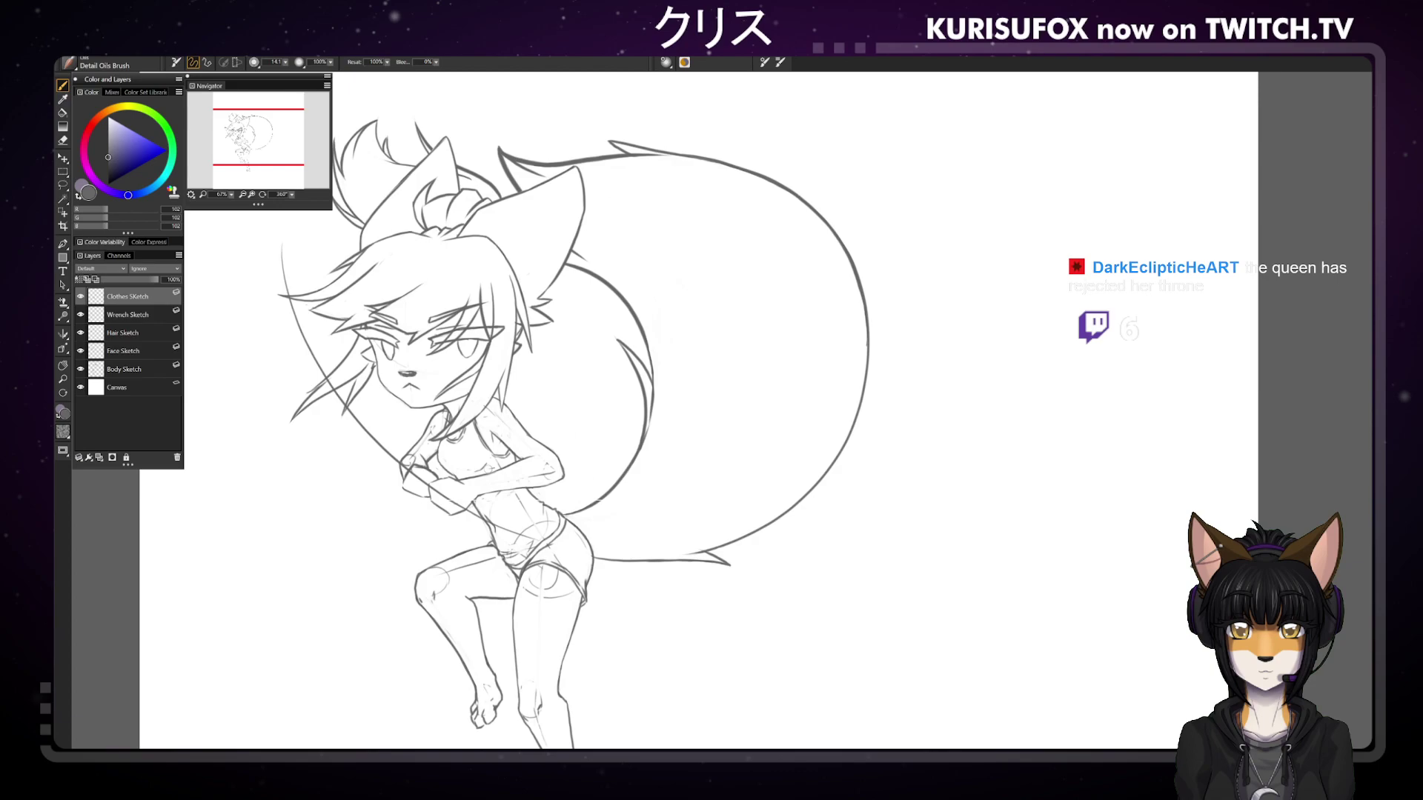
# Erase and redraw small body lines around the waist and shorts on the Body Sketch layer
pyautogui.press('n')
pyautogui.click(136, 367)
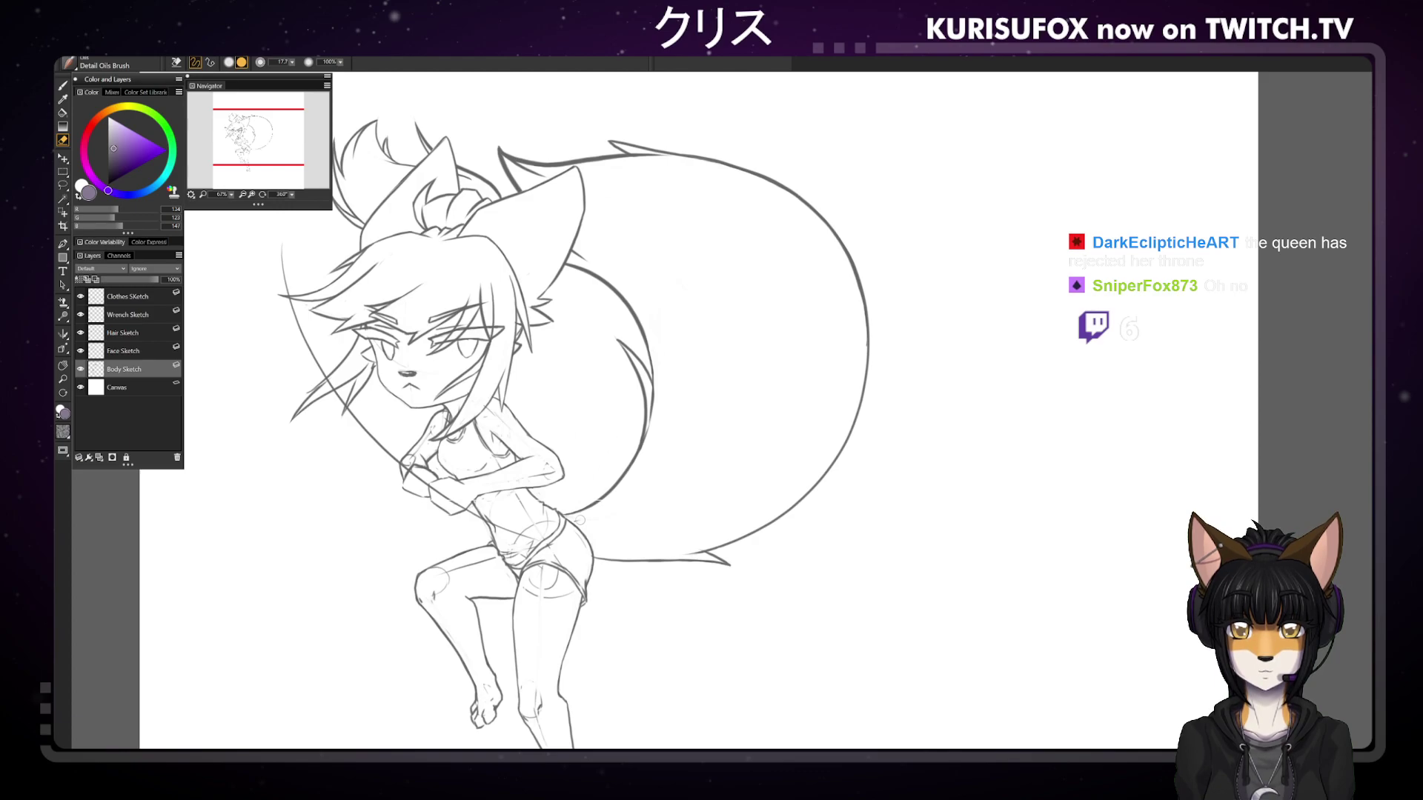
pyautogui.scroll(-1, 585, 526)
pyautogui.press('b')
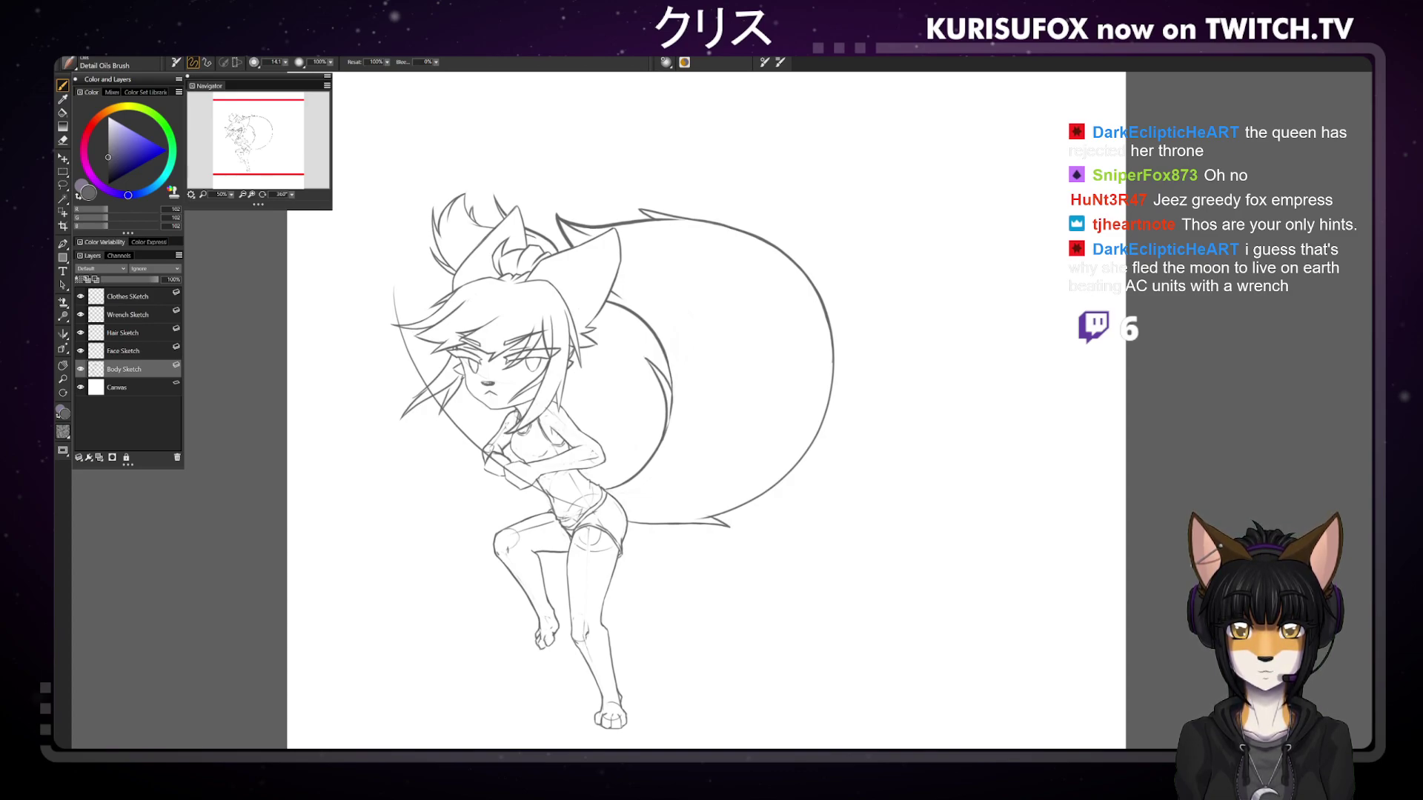
pyautogui.press('n')
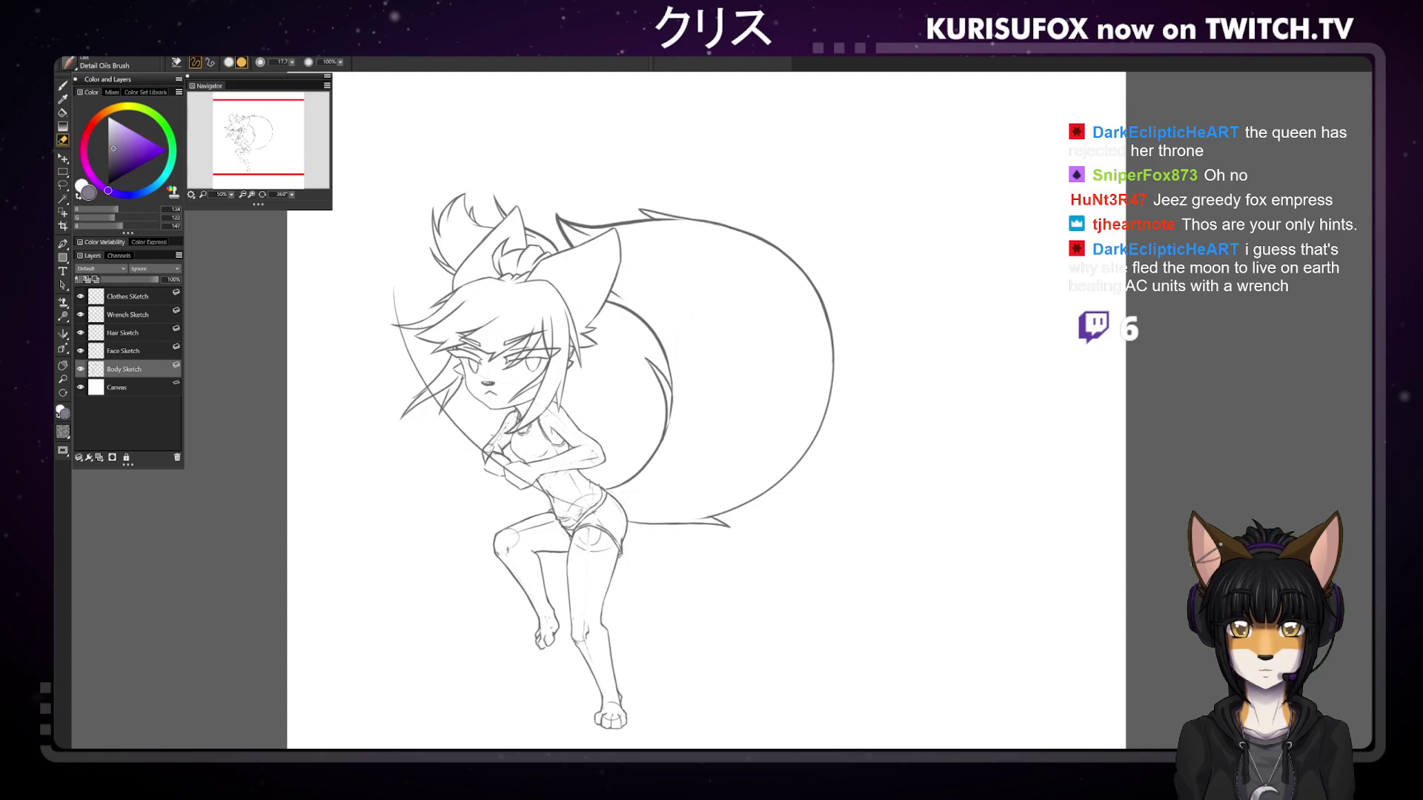
# Adjust the clothing lines at the waist on the Clothes Sketch layer and review the whole figure
pyautogui.click(133, 300)
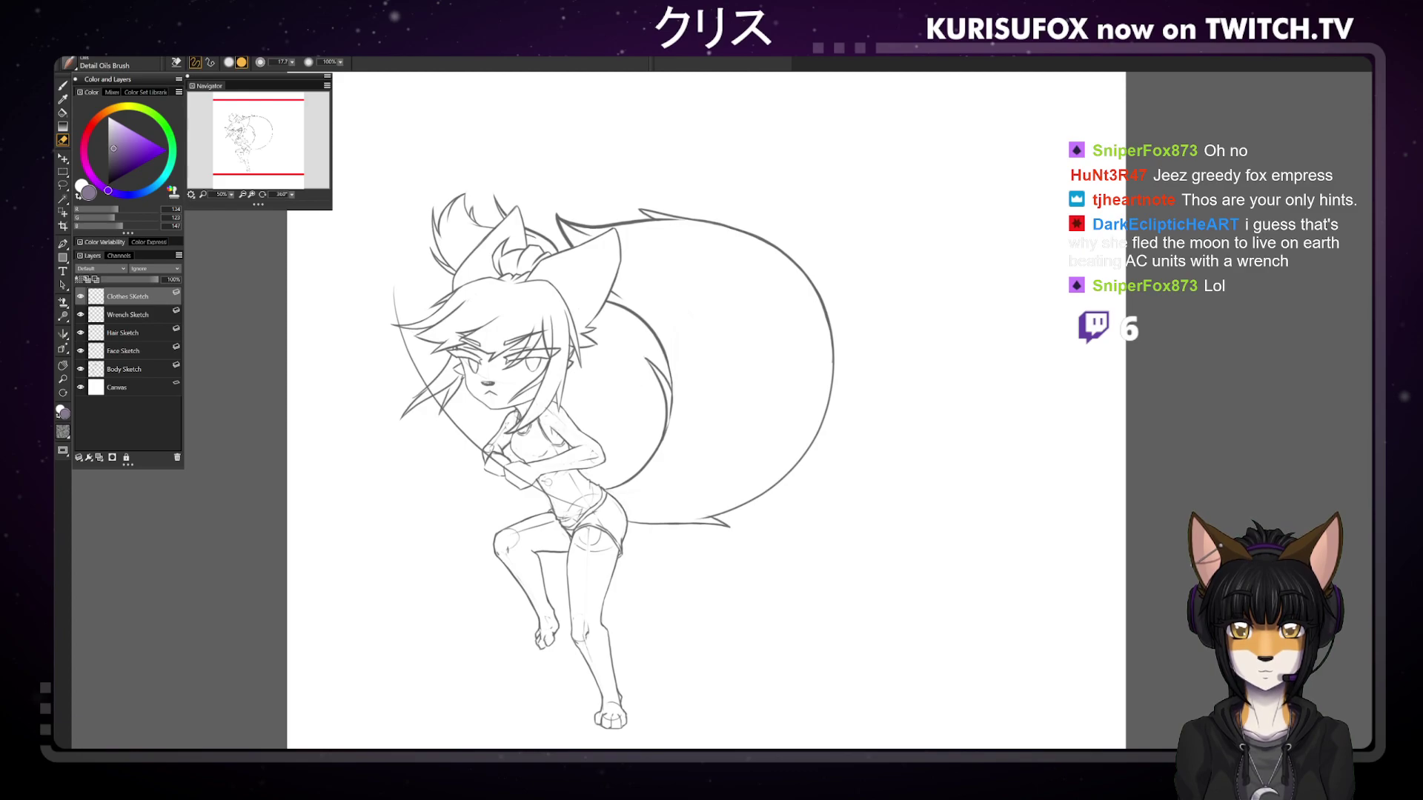
pyautogui.press('b')
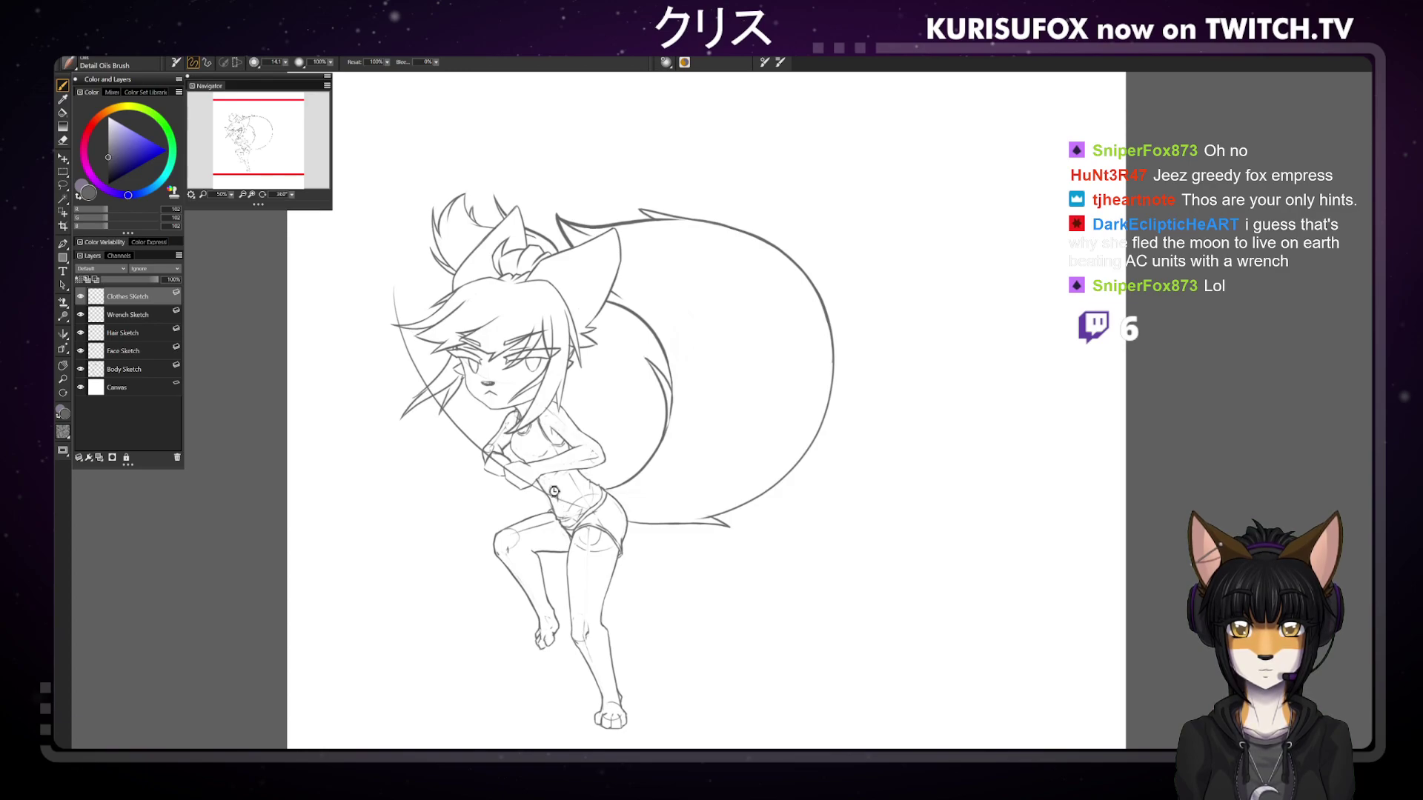
pyautogui.press('n')
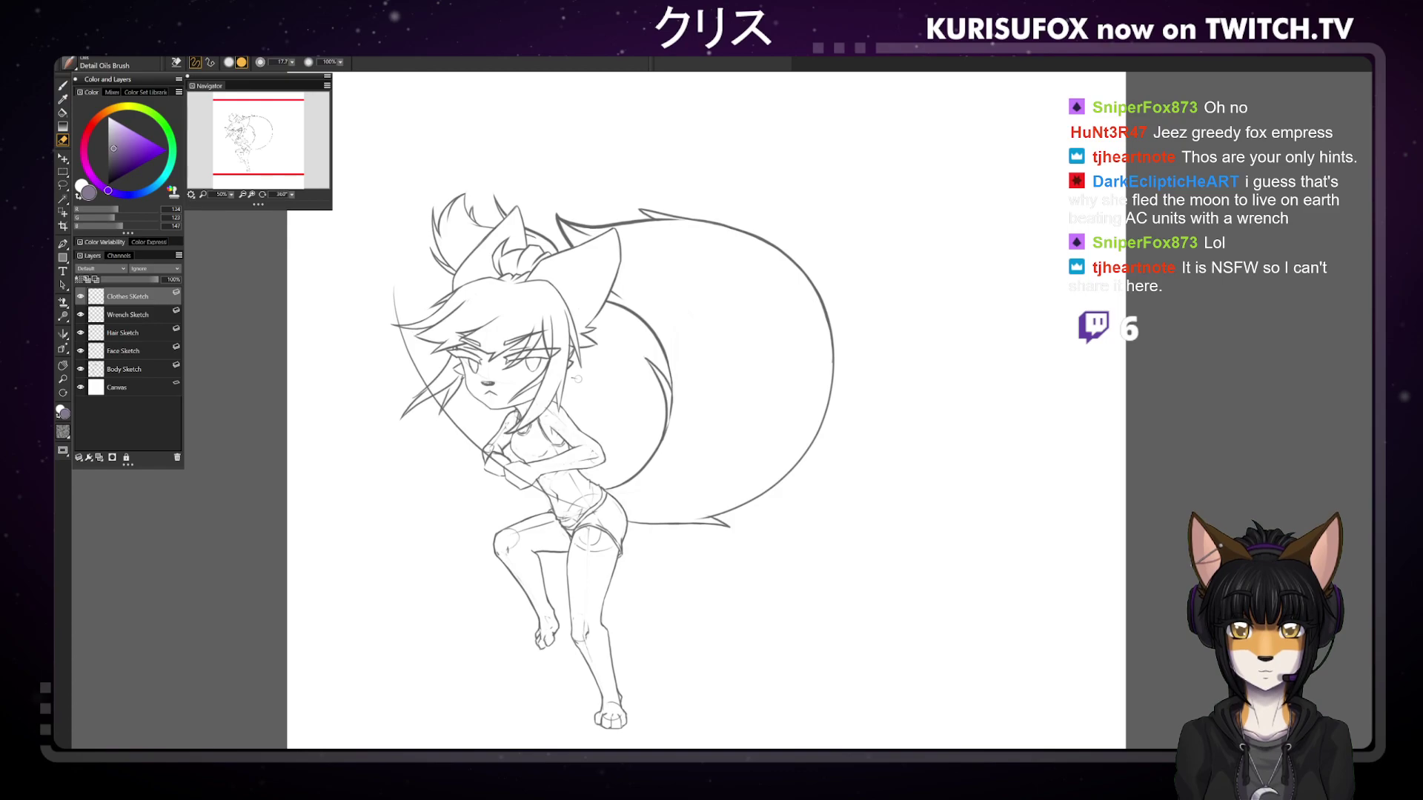
pyautogui.hotkey('ctrl', '-')
pyautogui.hotkey('ctrl', '-')
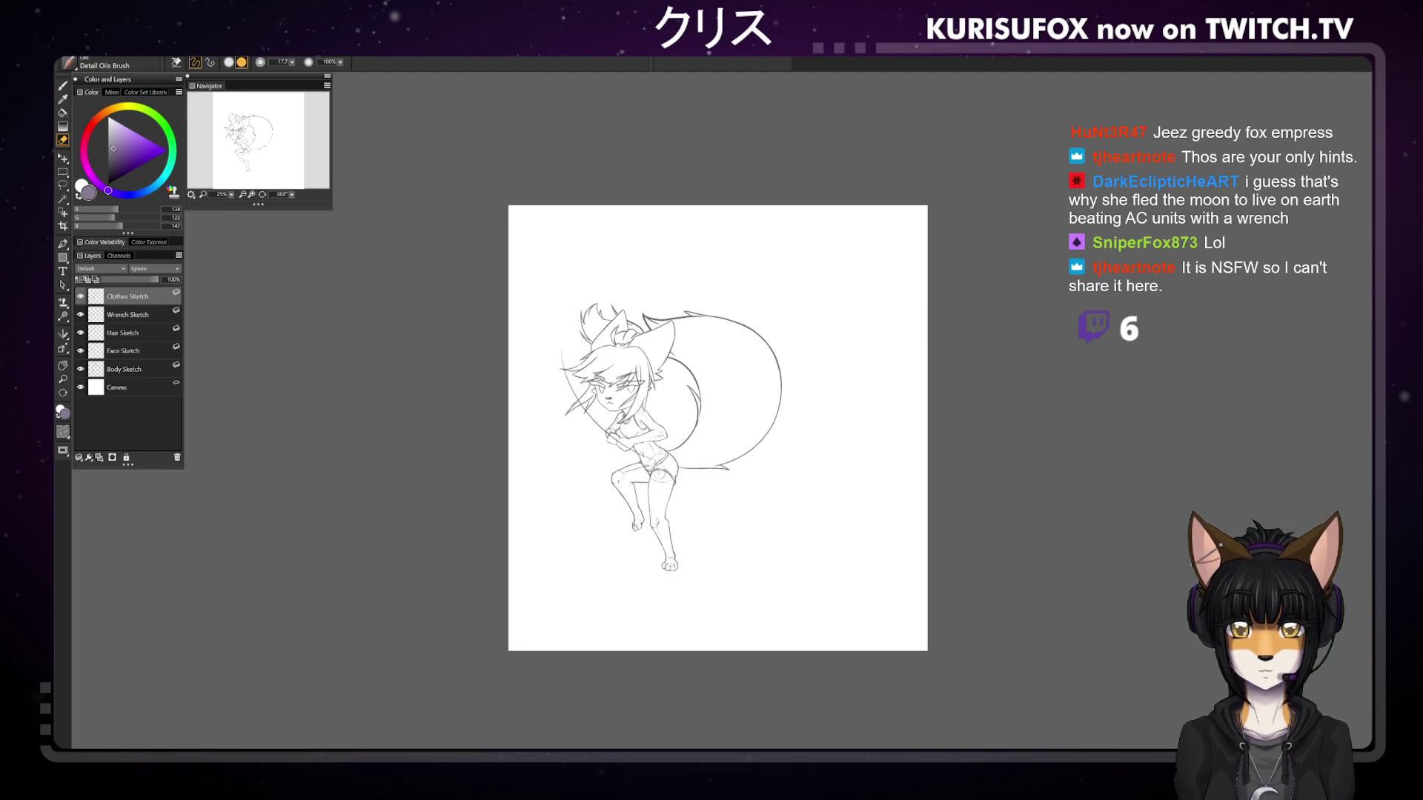
# Refine the waist area on the Clothes Sketch layer with further short brush strokes and erasures
pyautogui.hotkey('ctrl', '+')
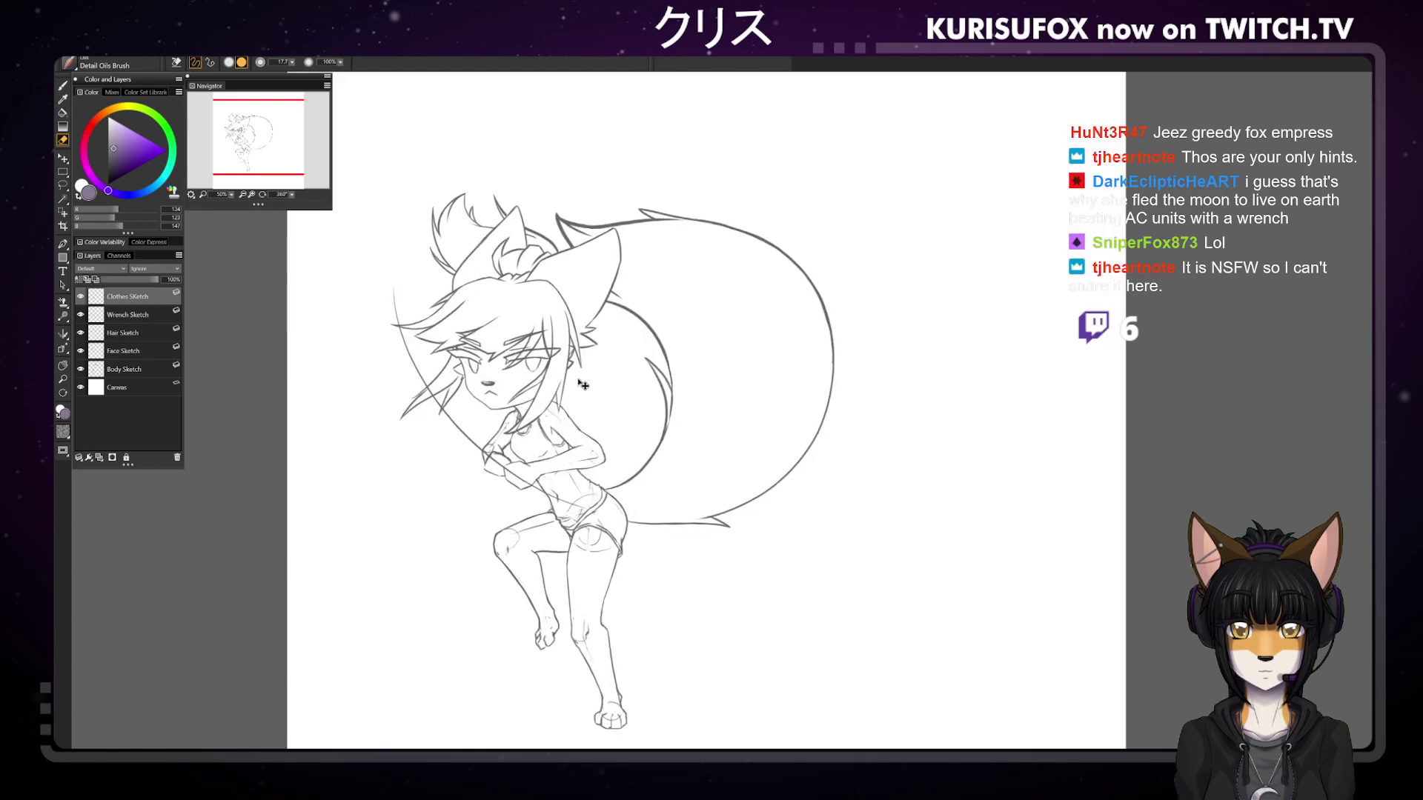
pyautogui.hotkey('ctrl', '+')
pyautogui.press('p')
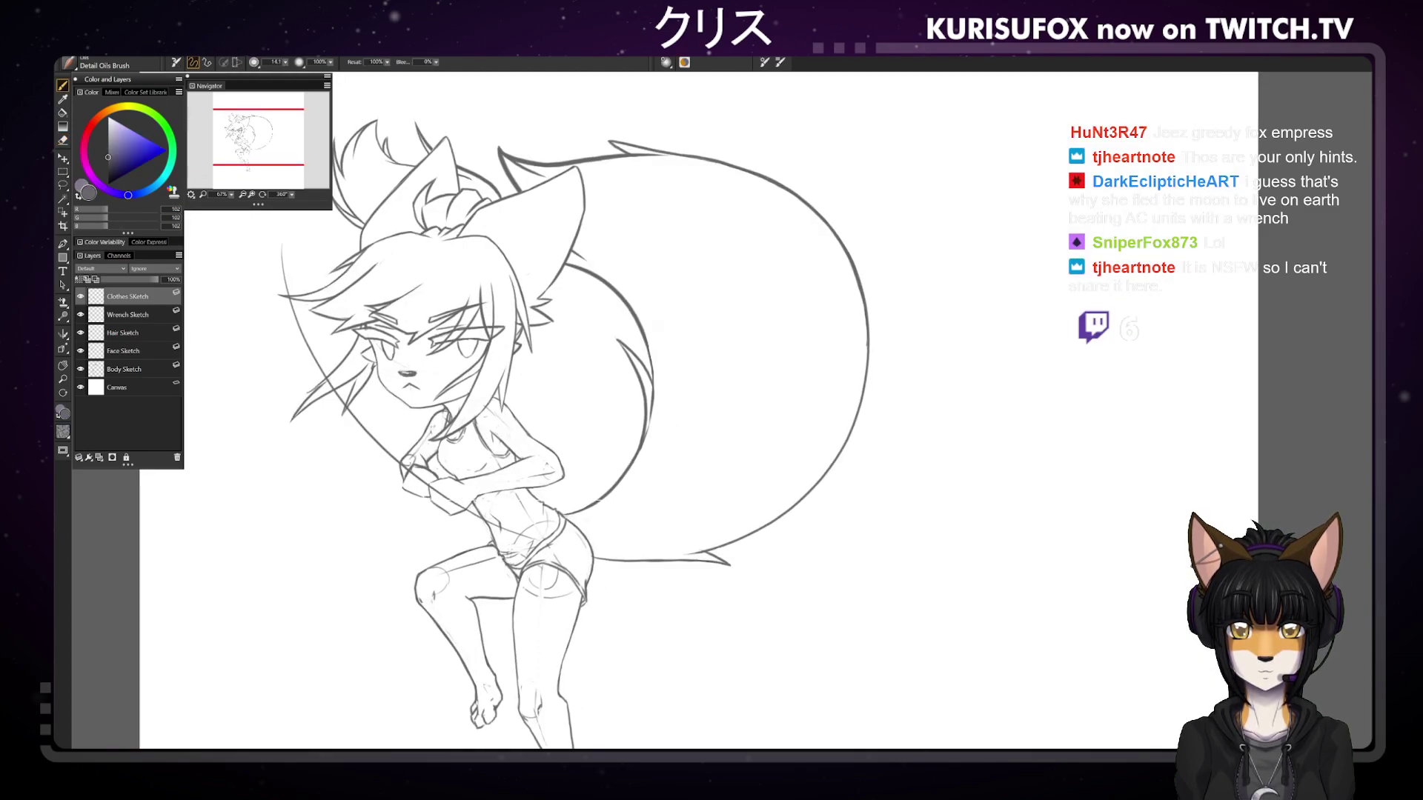
pyautogui.press('e')
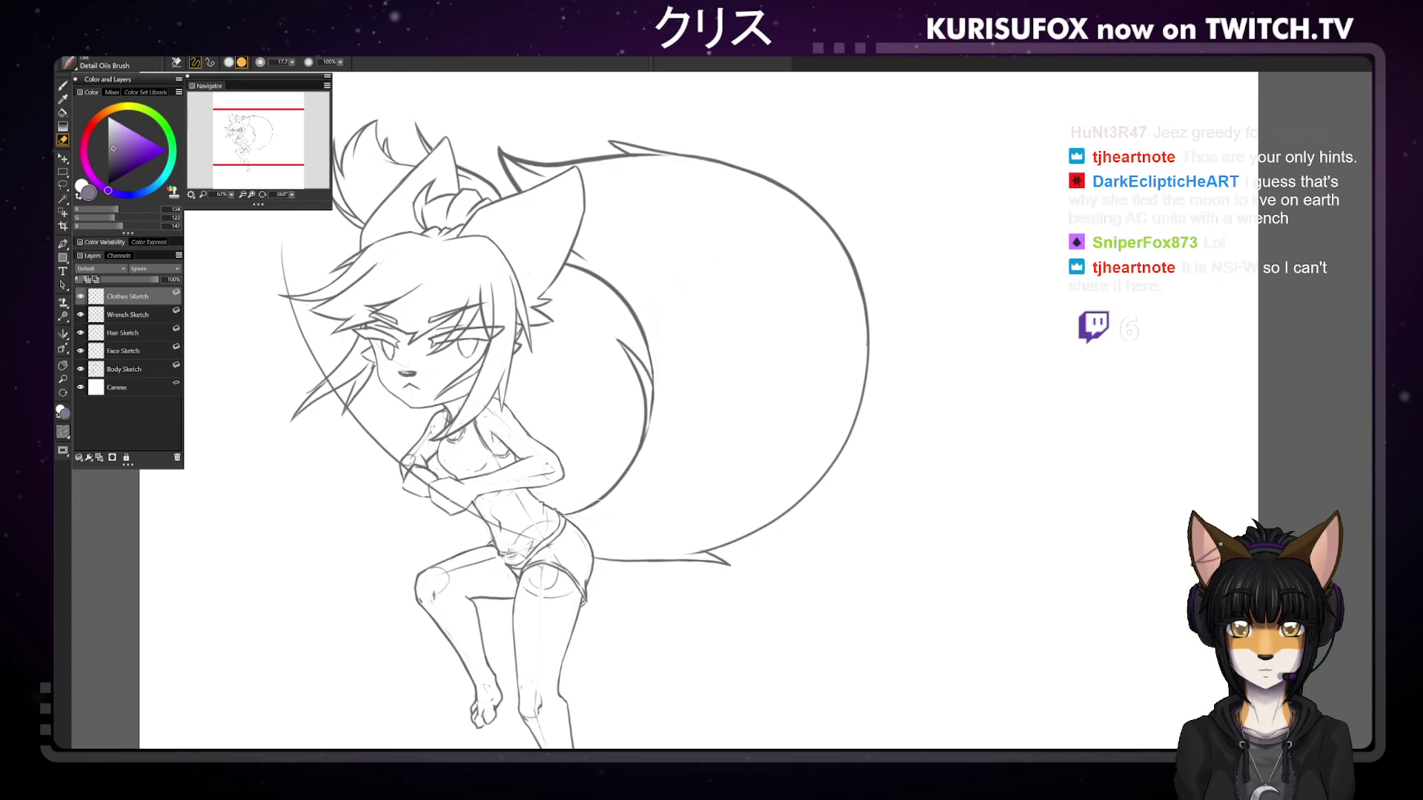
pyautogui.press('b')
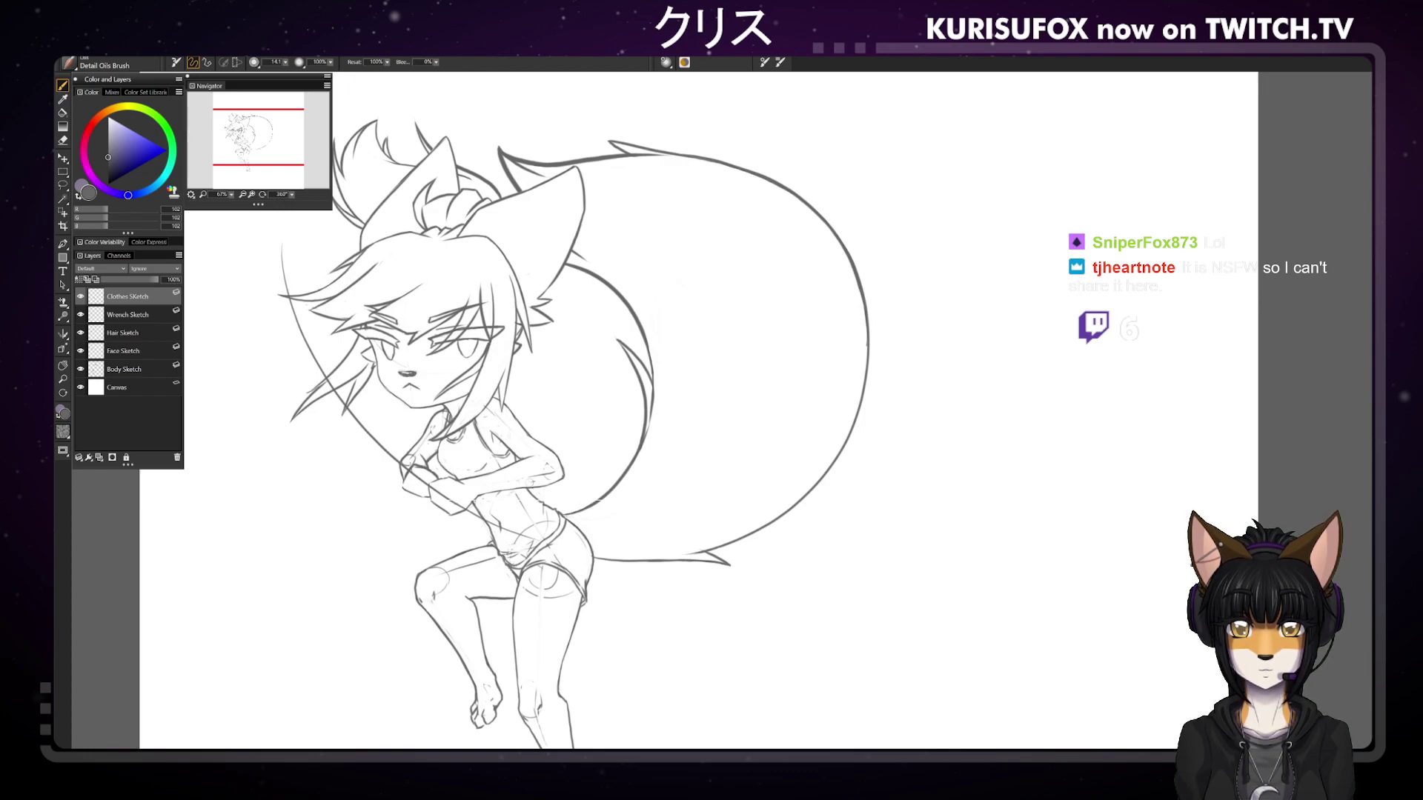
pyautogui.press('n')
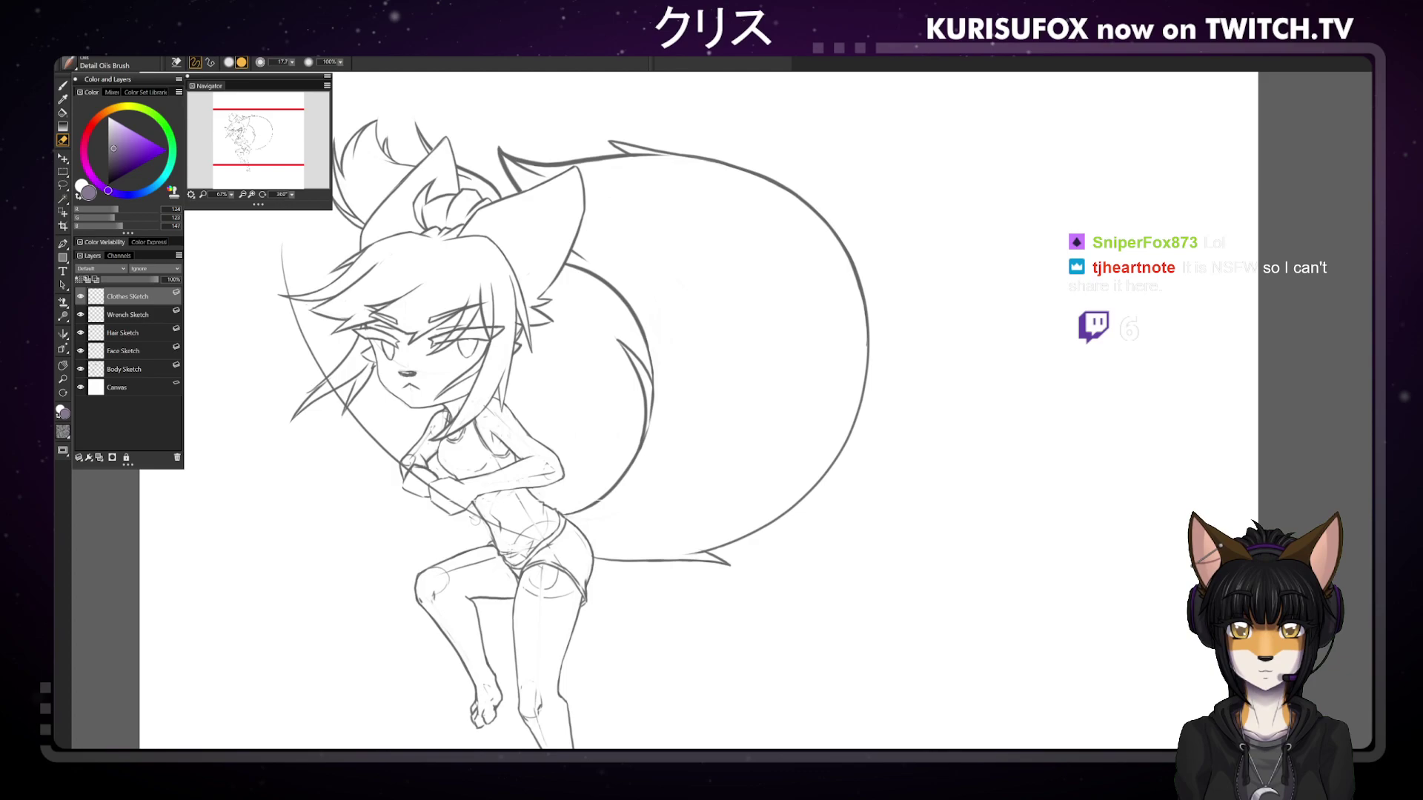
pyautogui.press('b')
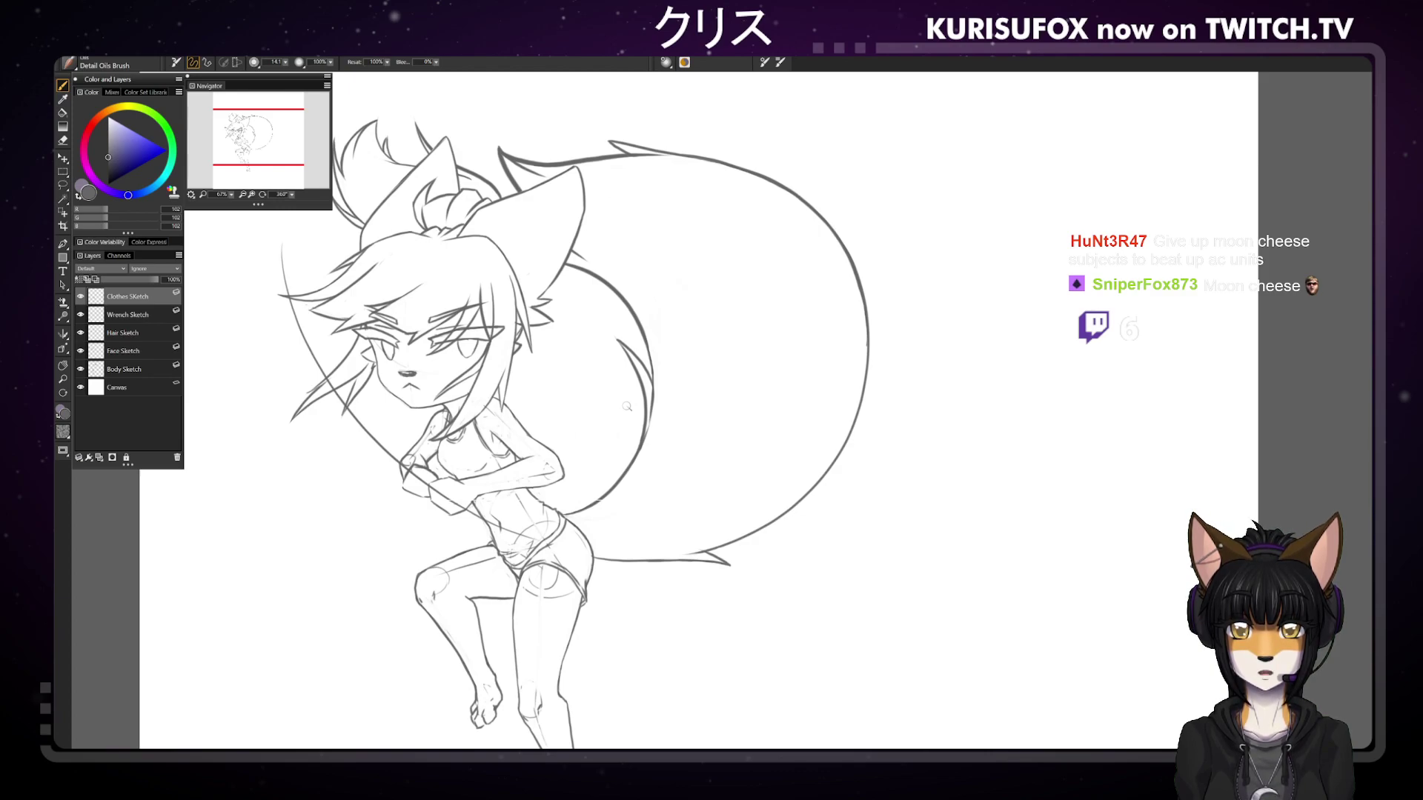
# Clean and redraw the upper contour of the raised thigh near the knee on the Body Sketch layer
pyautogui.moveTo(292, 194); pyautogui.dragTo(279, 191)
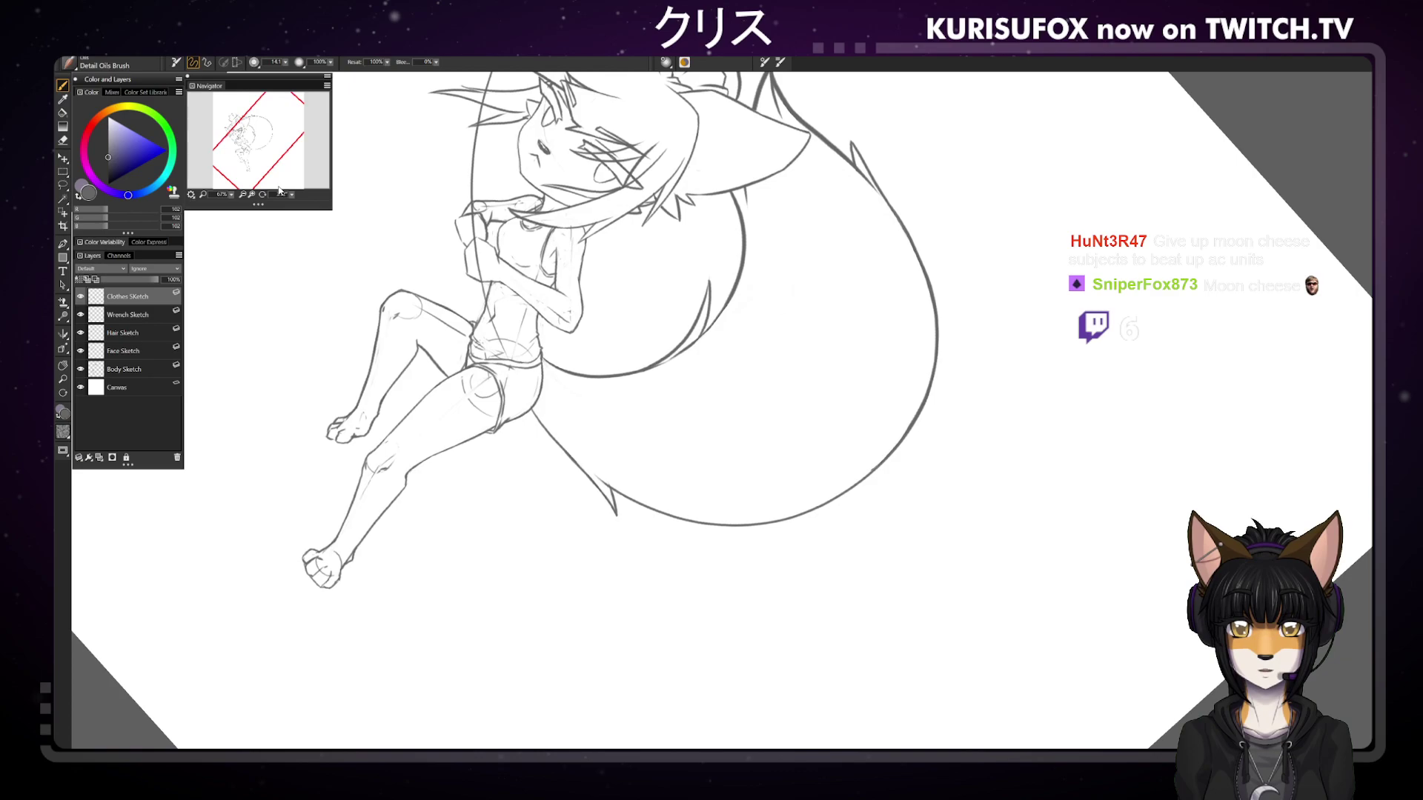
pyautogui.press('n')
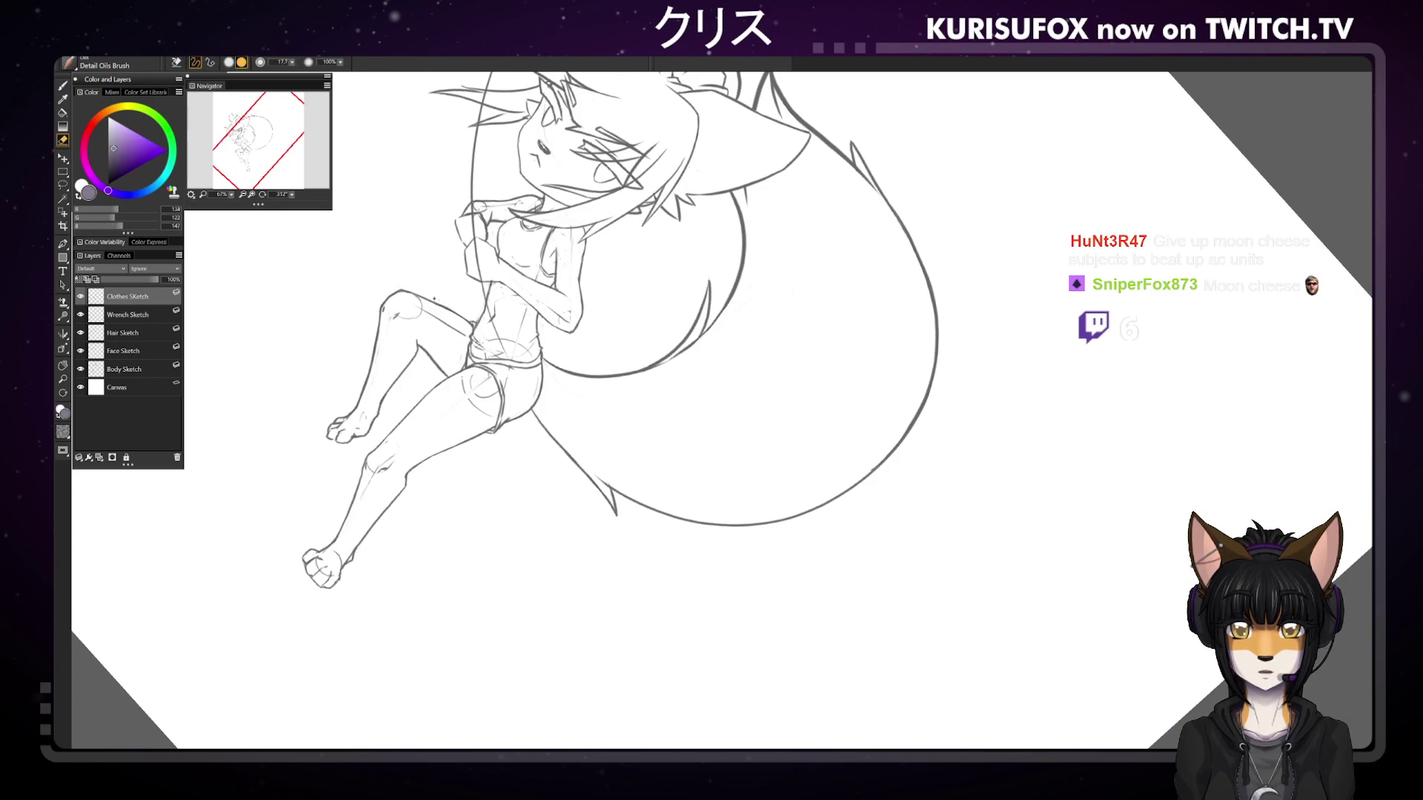
pyautogui.click(132, 370)
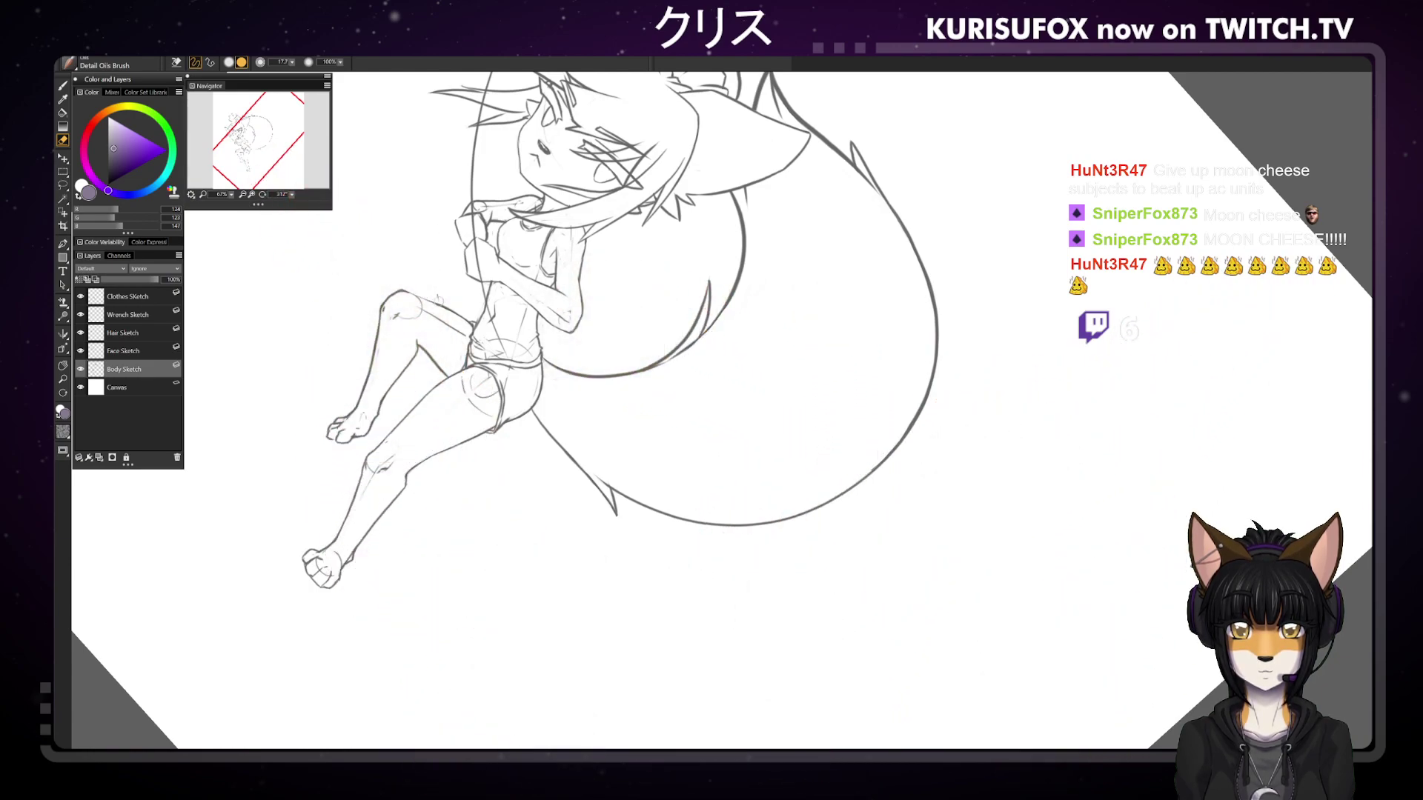
pyautogui.press('b')
pyautogui.moveTo(406, 289); pyautogui.dragTo(433, 301)
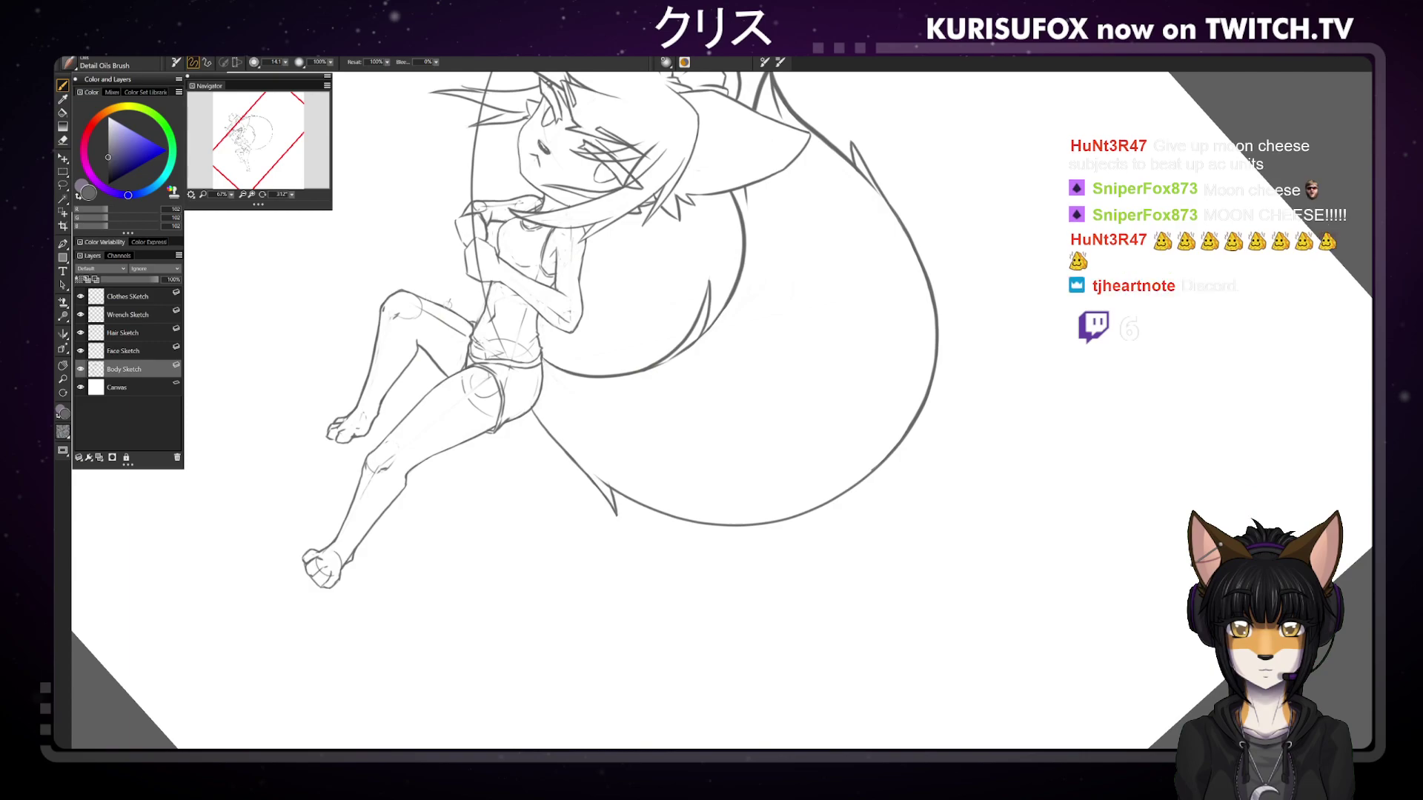
pyautogui.press('e')
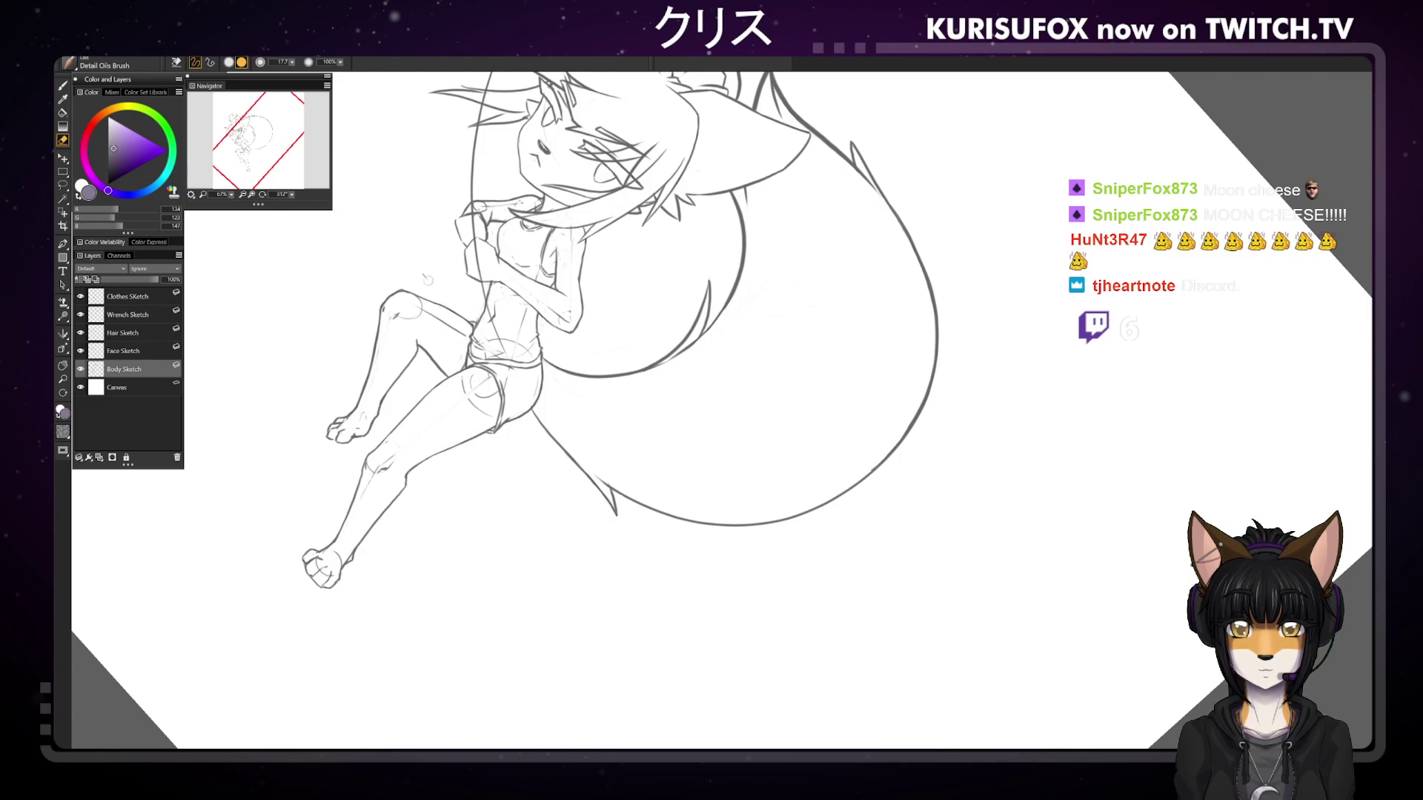
pyautogui.press('b')
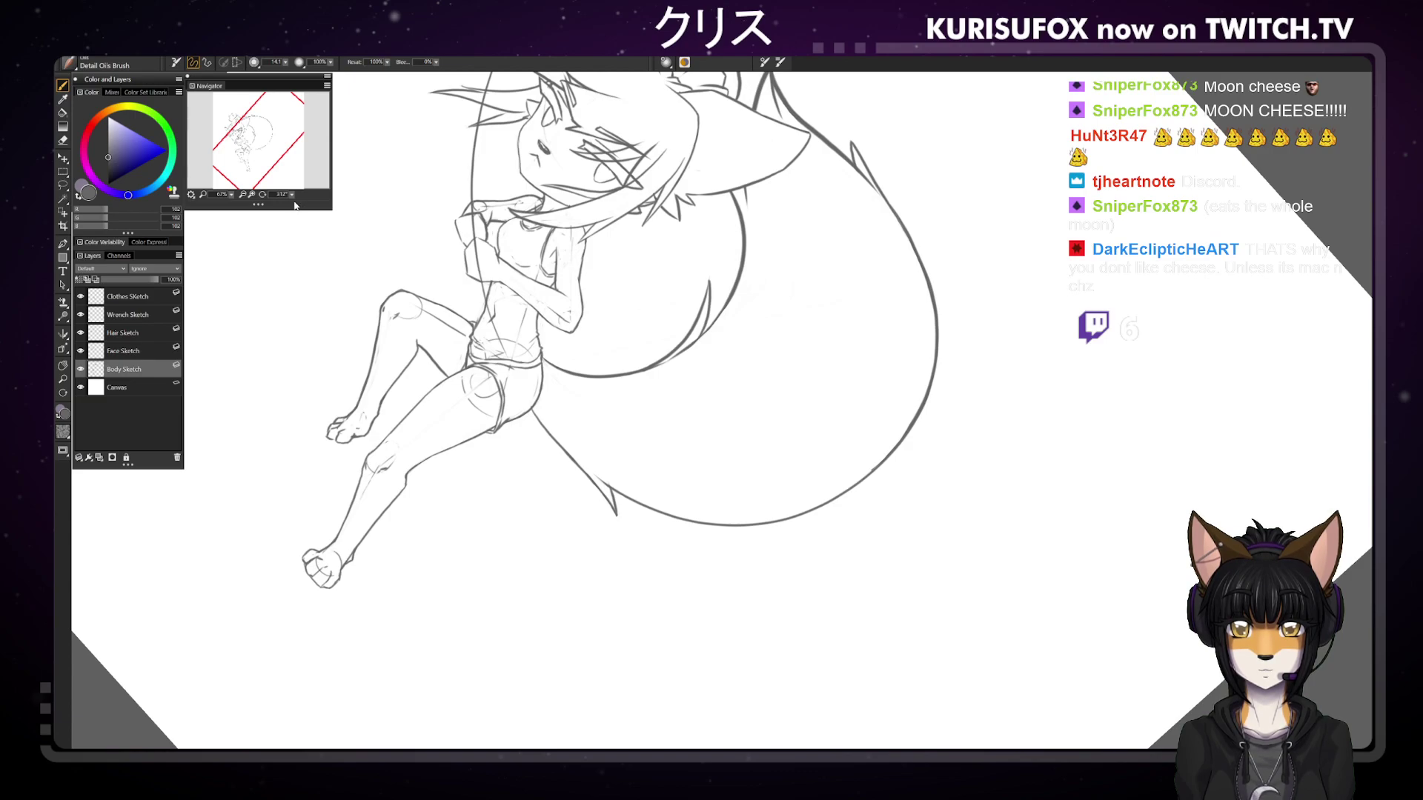
# Erase leftover lines on the Body Sketch layer and return to drawing with the brush on the Clothes Sketch layer
pyautogui.moveTo(292, 195); pyautogui.dragTo(444, 202)
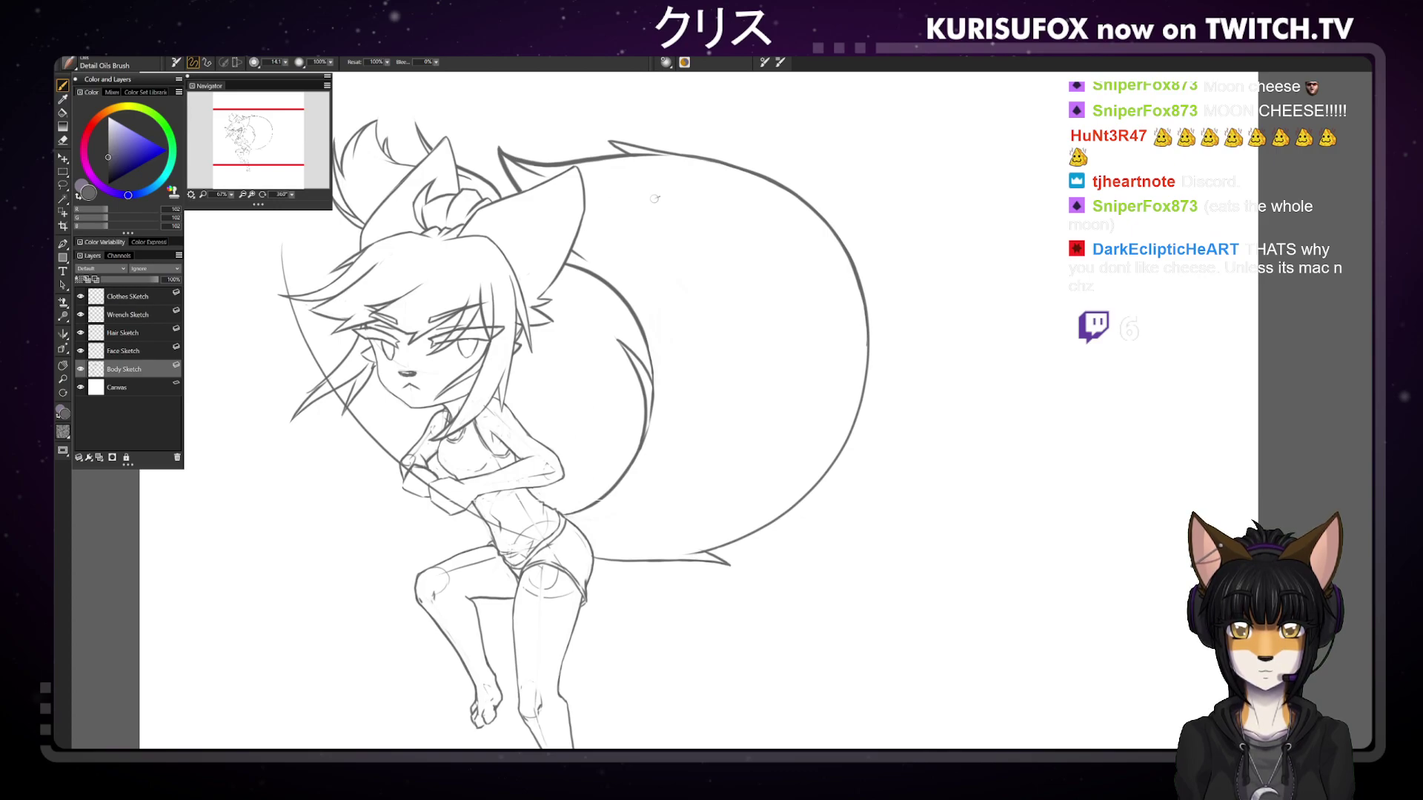
pyautogui.press('n')
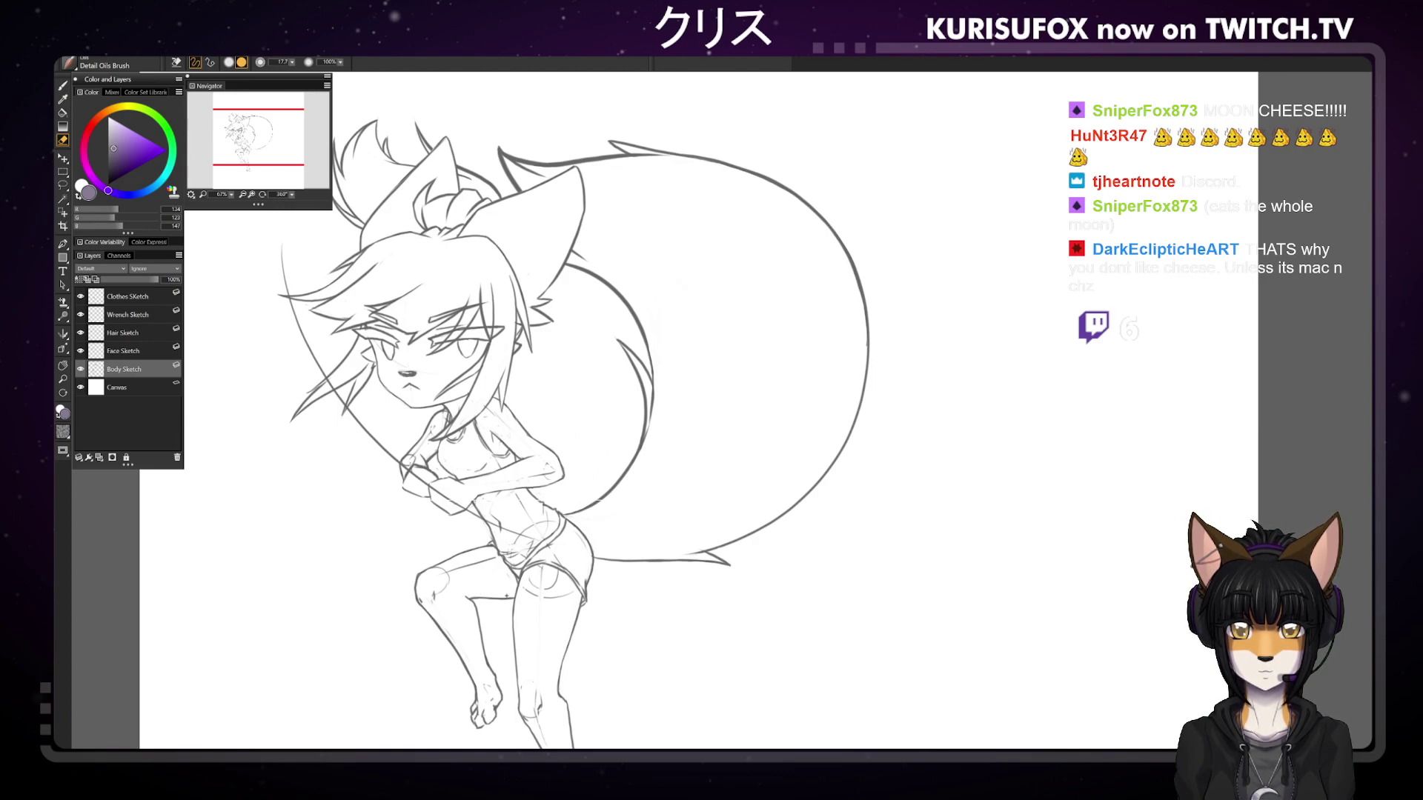
pyautogui.hotkey('ctrl', '-')
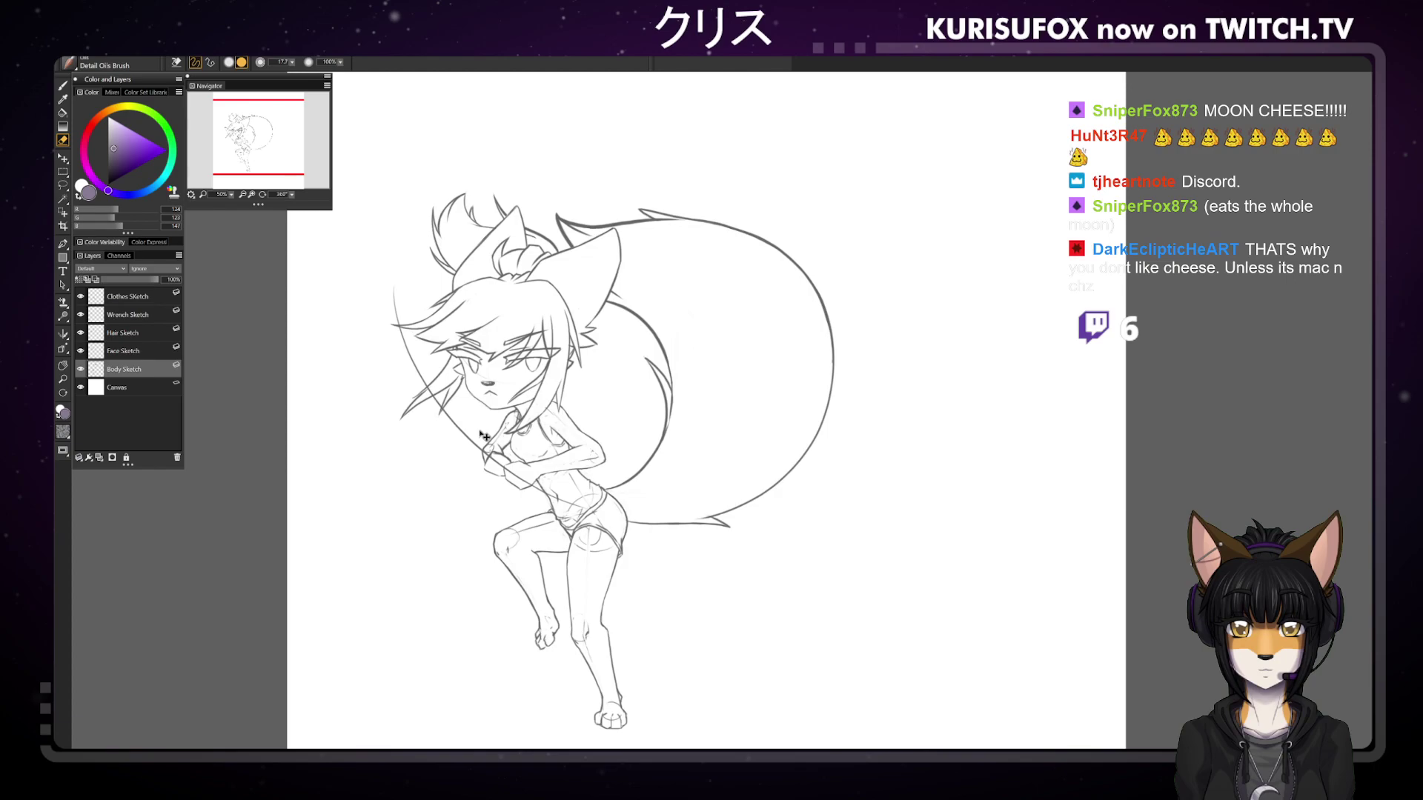
pyautogui.click(140, 299)
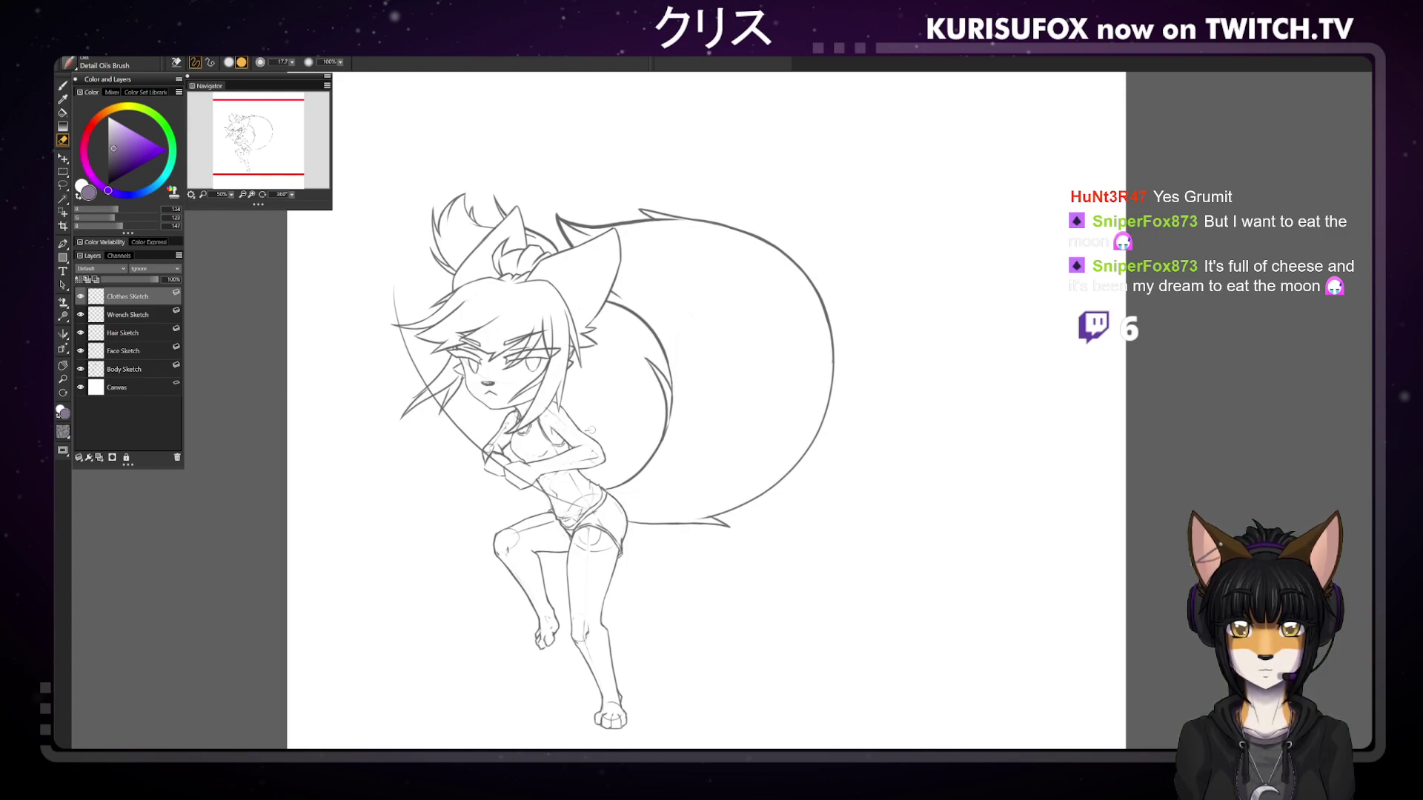
pyautogui.press('b')
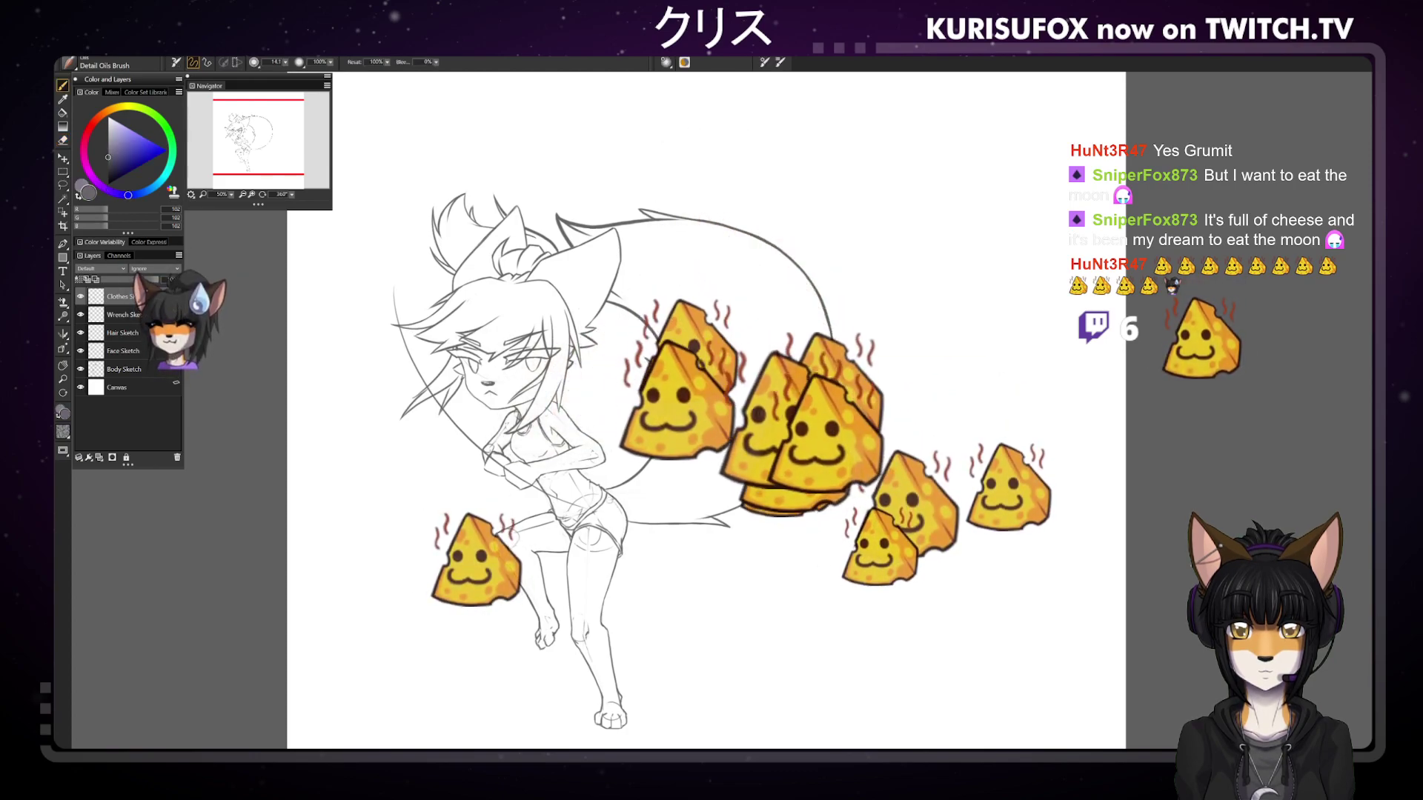
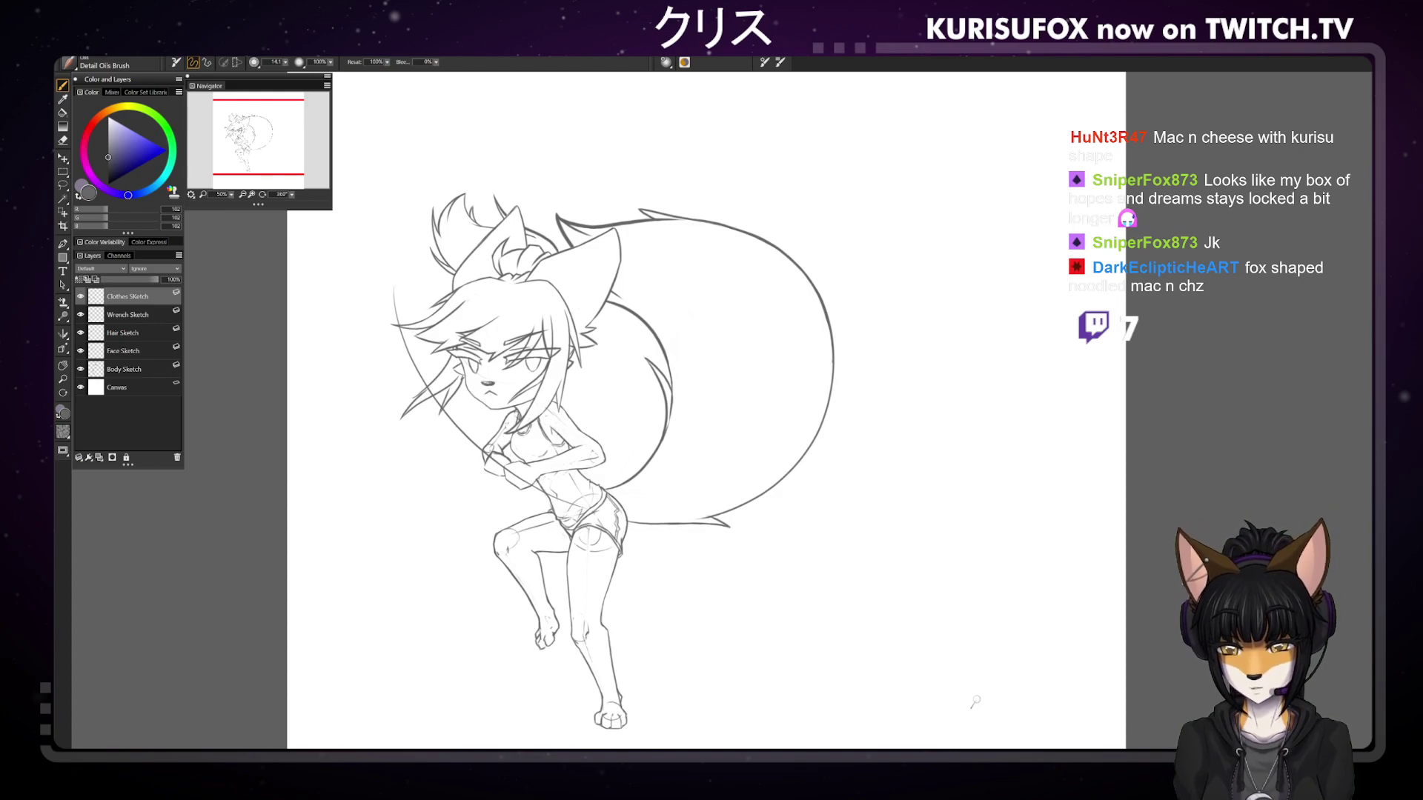
# Erase leftover body lines around the waist on the Body Sketch layer
pyautogui.press('e')
pyautogui.click(140, 368)
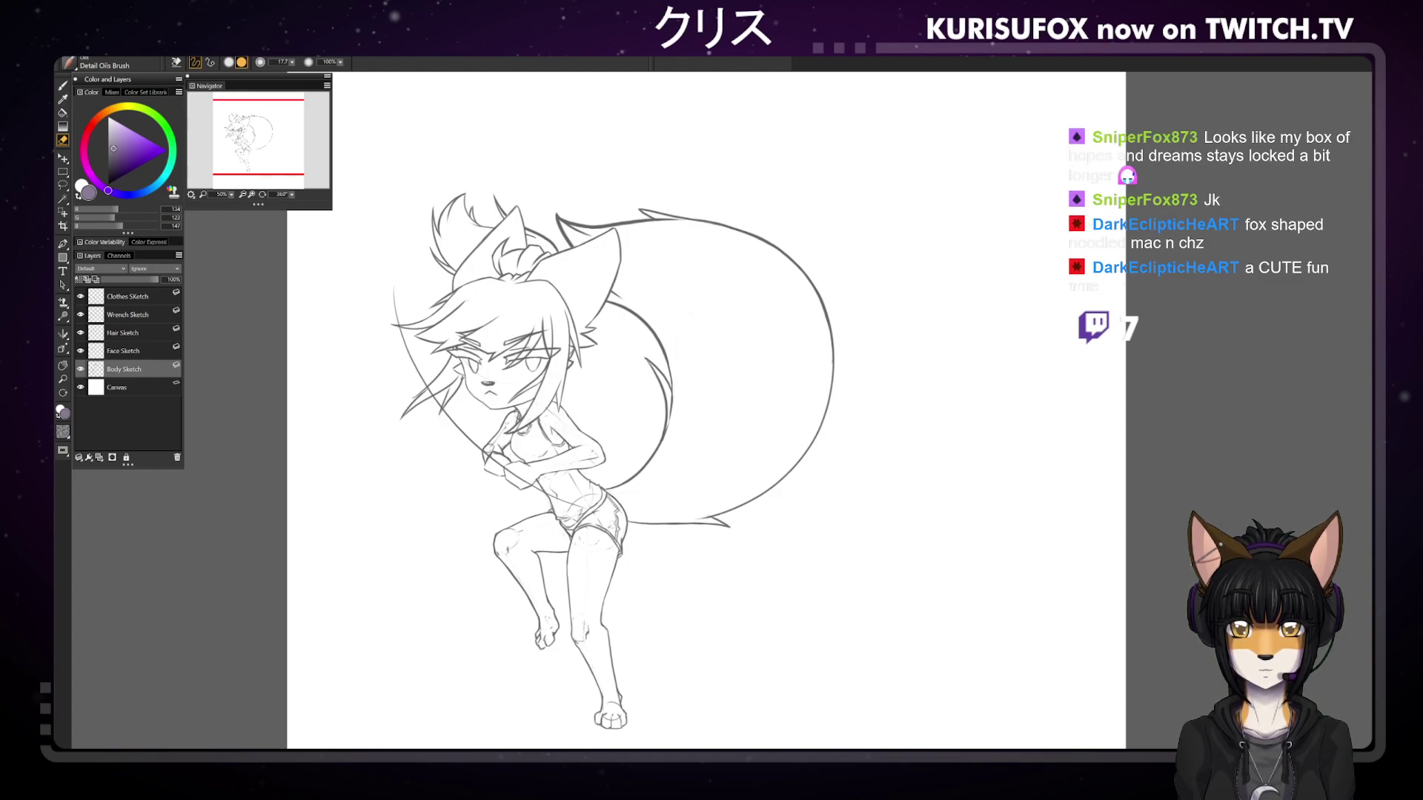
pyautogui.moveTo(571, 494); pyautogui.dragTo(578, 499)
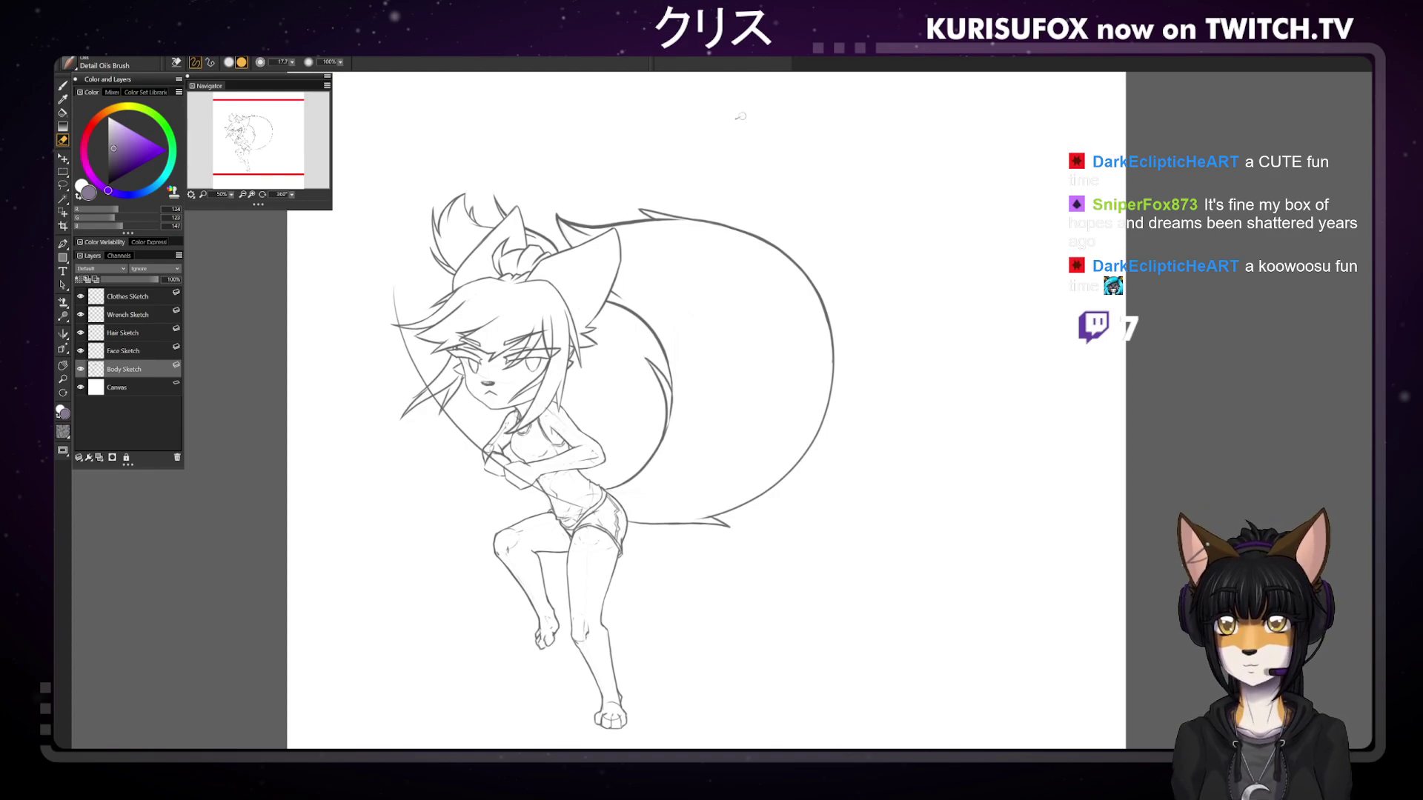
# Draw the curved outer edge of the wrench's first jaw above the handle line on the Wrench Sketch layer, redoing unsatisfactory strokes
pyautogui.press('b')
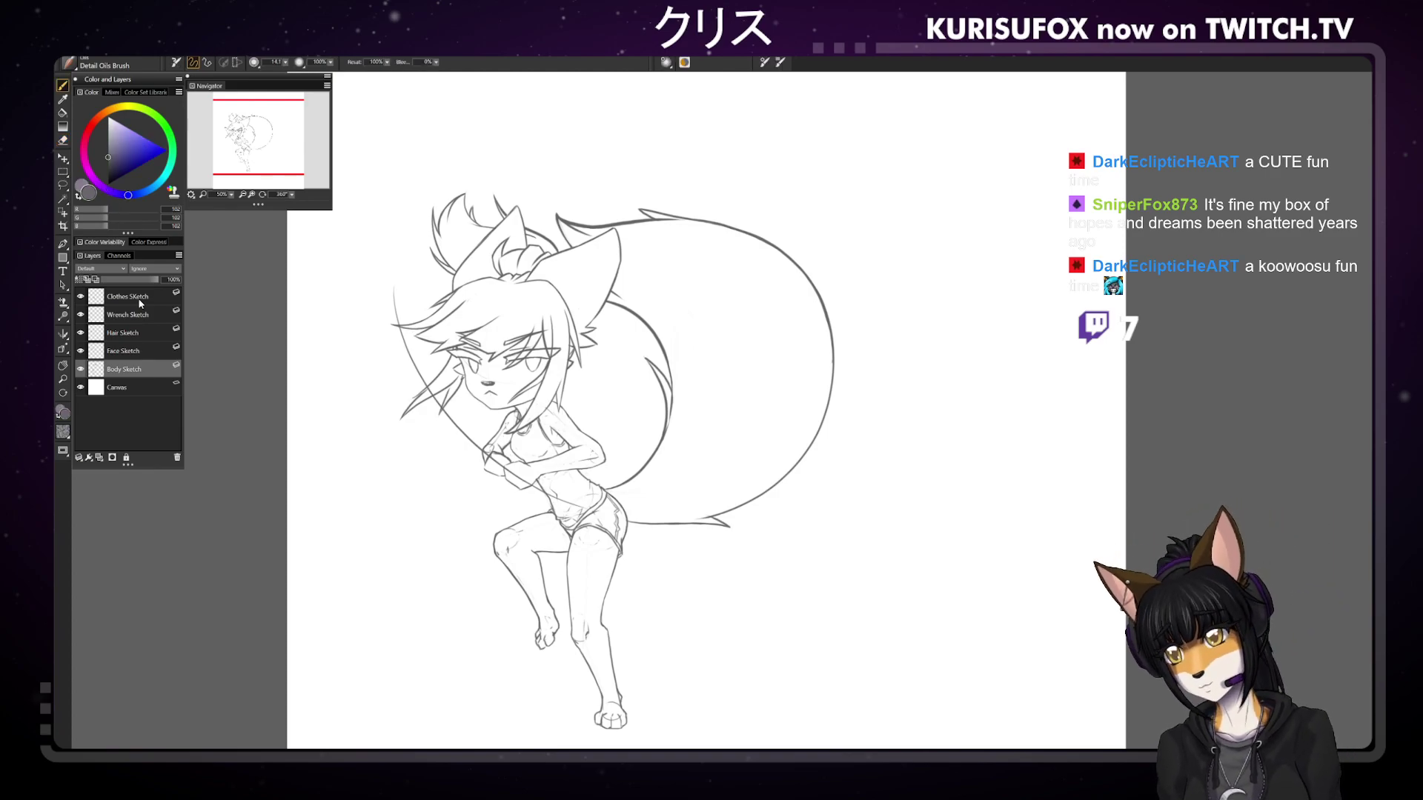
pyautogui.click(148, 312)
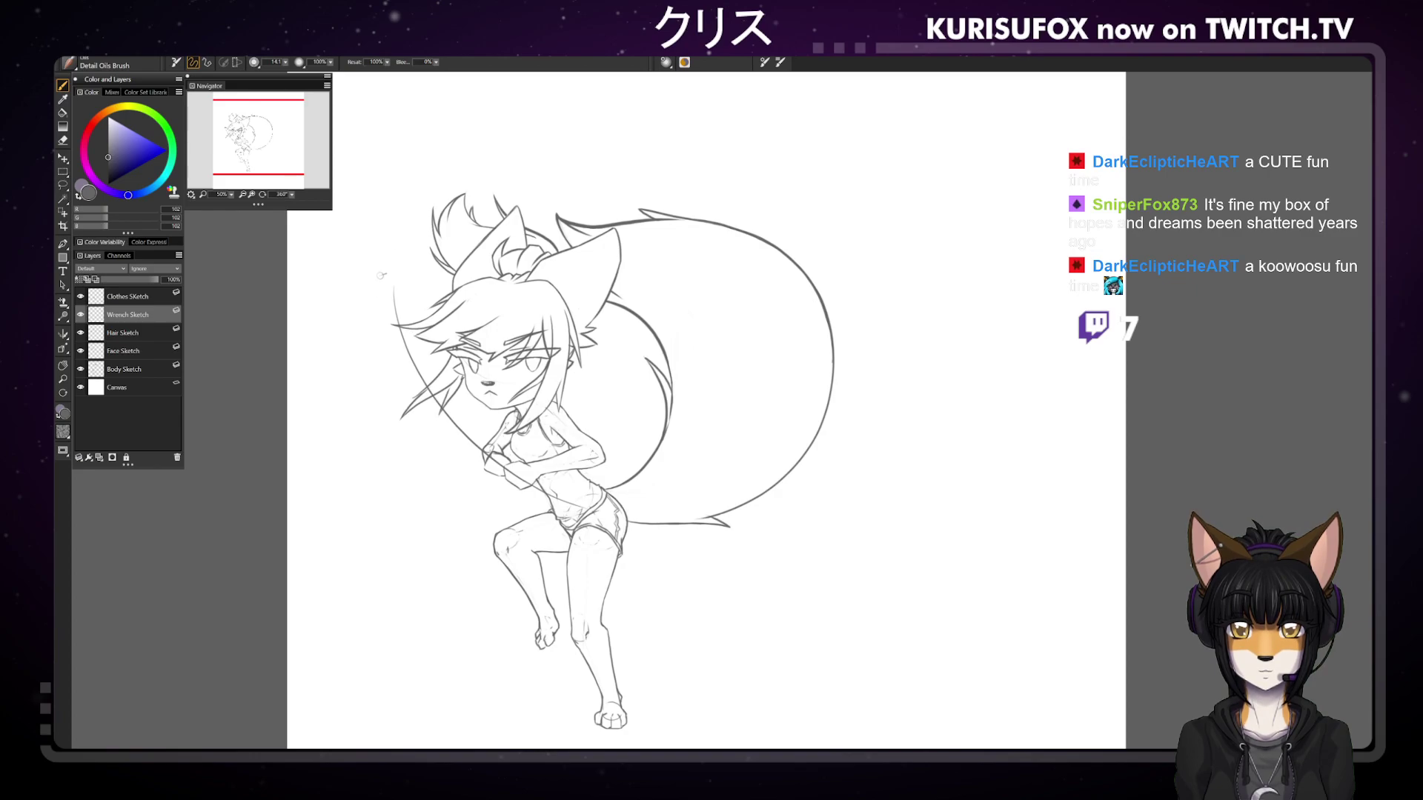
pyautogui.moveTo(392, 299)
pyautogui.mouseDown()
pyautogui.moveTo(364, 233)
pyautogui.moveTo(371, 263)
pyautogui.moveTo(382, 195)
pyautogui.mouseUp()
pyautogui.hotkey('ctrl', 'z')
pyautogui.hotkey('ctrl', 'z')
pyautogui.moveTo(372, 268)
pyautogui.mouseDown()
pyautogui.moveTo(363, 224)
pyautogui.moveTo(365, 238)
pyautogui.moveTo(393, 183)
pyautogui.mouseUp()
pyautogui.hotkey('ctrl', 'z')
pyautogui.moveTo(364, 234); pyautogui.dragTo(386, 189)
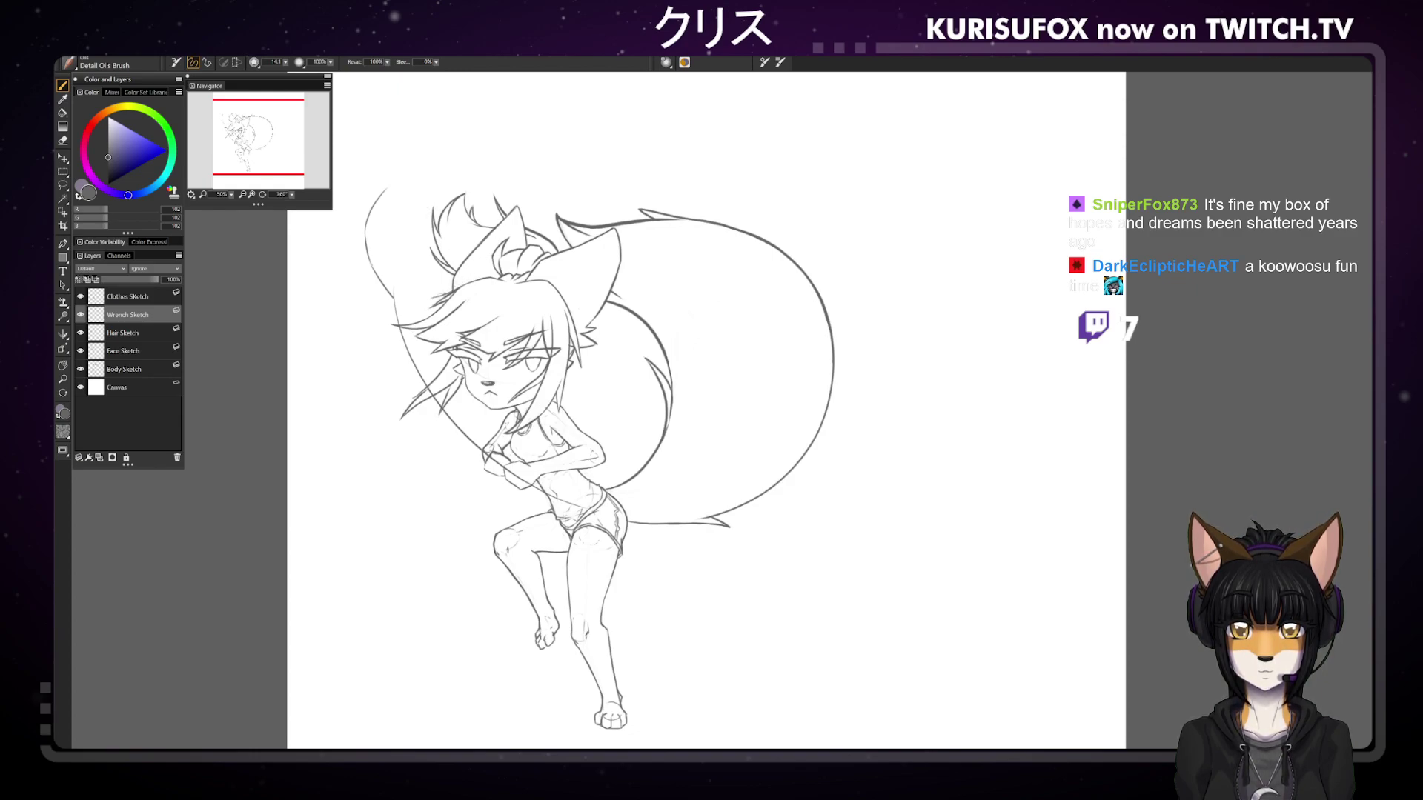
# Sketch the rounded tip and inner curve of the wrench head beside the ponytail, undoing and redrawing strokes to form a crescent
pyautogui.moveTo(458, 286)
pyautogui.mouseDown()
pyautogui.moveTo(475, 216)
pyautogui.moveTo(462, 259)
pyautogui.moveTo(466, 192)
pyautogui.moveTo(408, 177)
pyautogui.moveTo(426, 170)
pyautogui.mouseUp()
pyautogui.hotkey('ctrl', 'z')
pyautogui.hotkey('ctrl', 'z')
pyautogui.hotkey('ctrl', 'z')
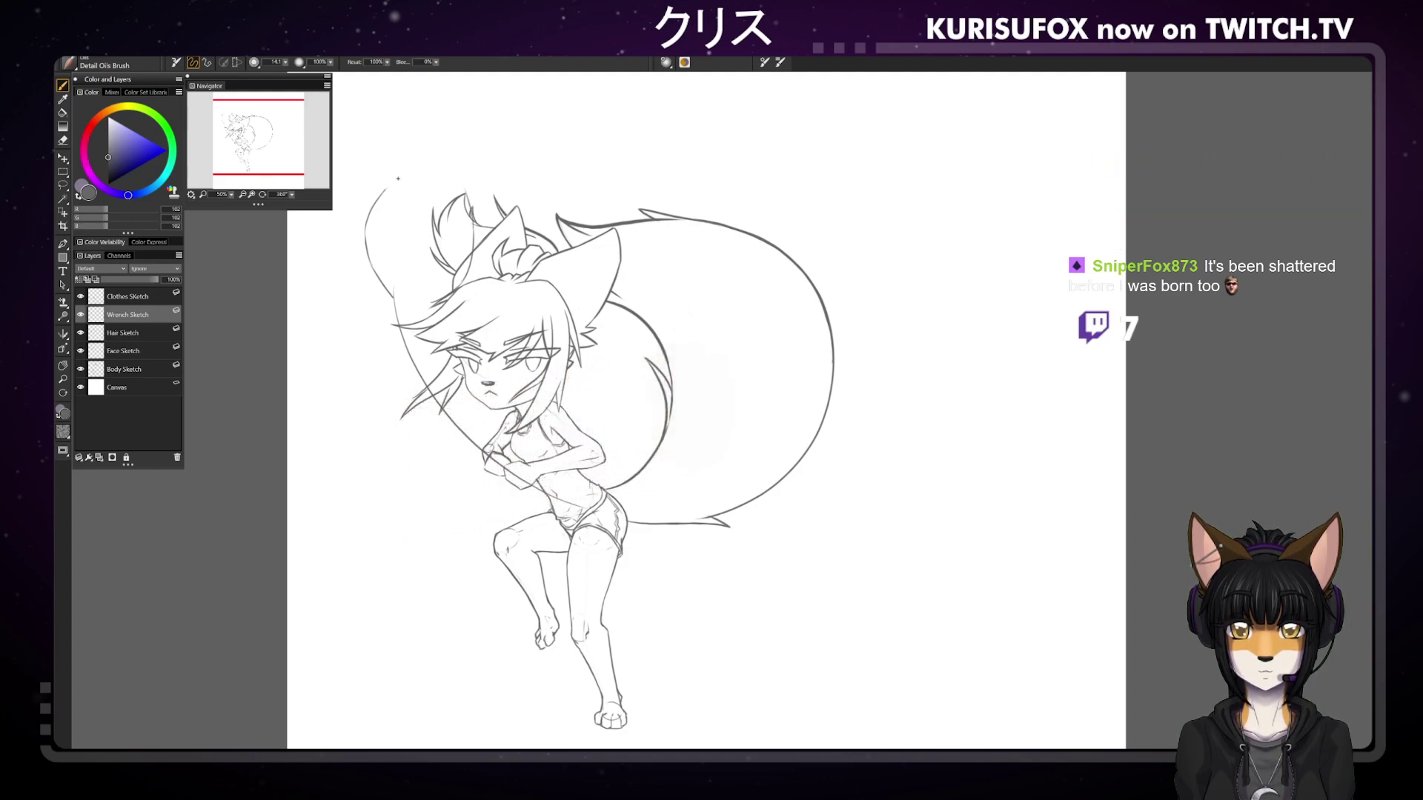
pyautogui.moveTo(384, 191)
pyautogui.mouseDown()
pyautogui.moveTo(429, 170)
pyautogui.moveTo(429, 205)
pyautogui.mouseUp()
pyautogui.hotkey('ctrl', 'z')
pyautogui.hotkey('ctrl', 'z')
pyautogui.hotkey('ctrl', 'z')
pyautogui.hotkey('ctrl', 'z')
pyautogui.hotkey('ctrl', 'z')
pyautogui.hotkey('ctrl', 'z')
pyautogui.hotkey('ctrl', 'z')
pyautogui.hotkey('ctrl', 'z')
pyautogui.hotkey('ctrl', 'z')
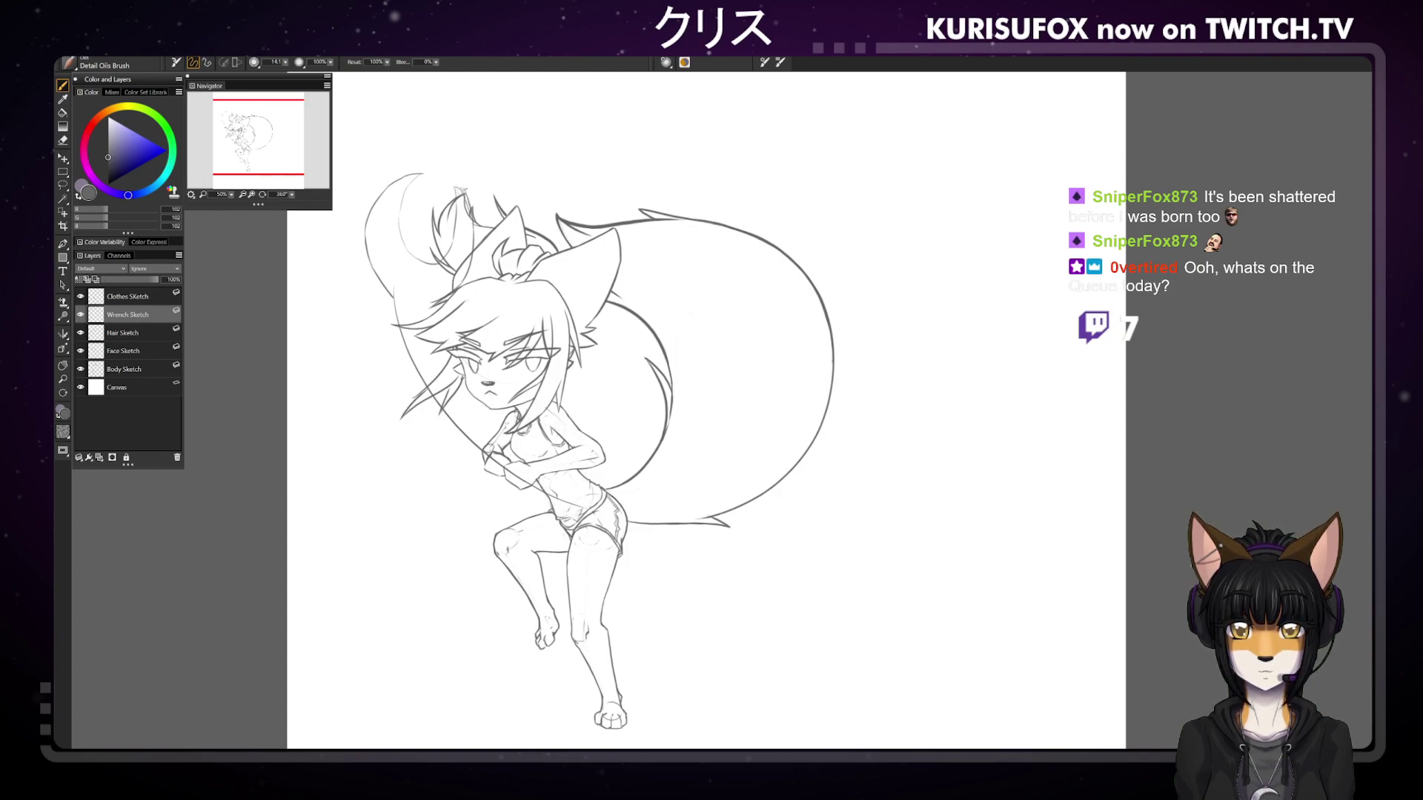
# Clean up and rework the wrench jaw tips on the Wrench Sketch layer with small erasures and short brush strokes
pyautogui.press('n')
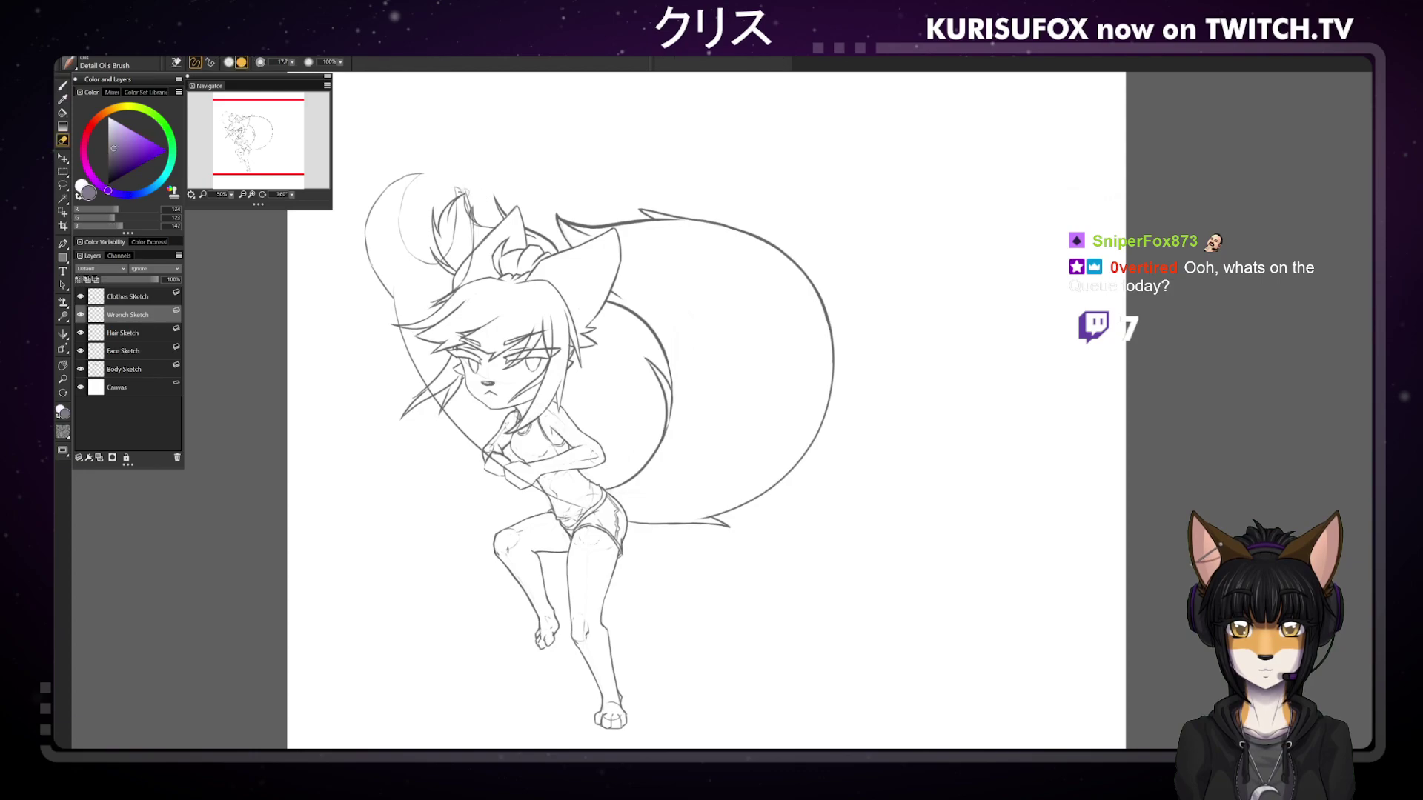
pyautogui.moveTo(461, 188); pyautogui.dragTo(475, 222)
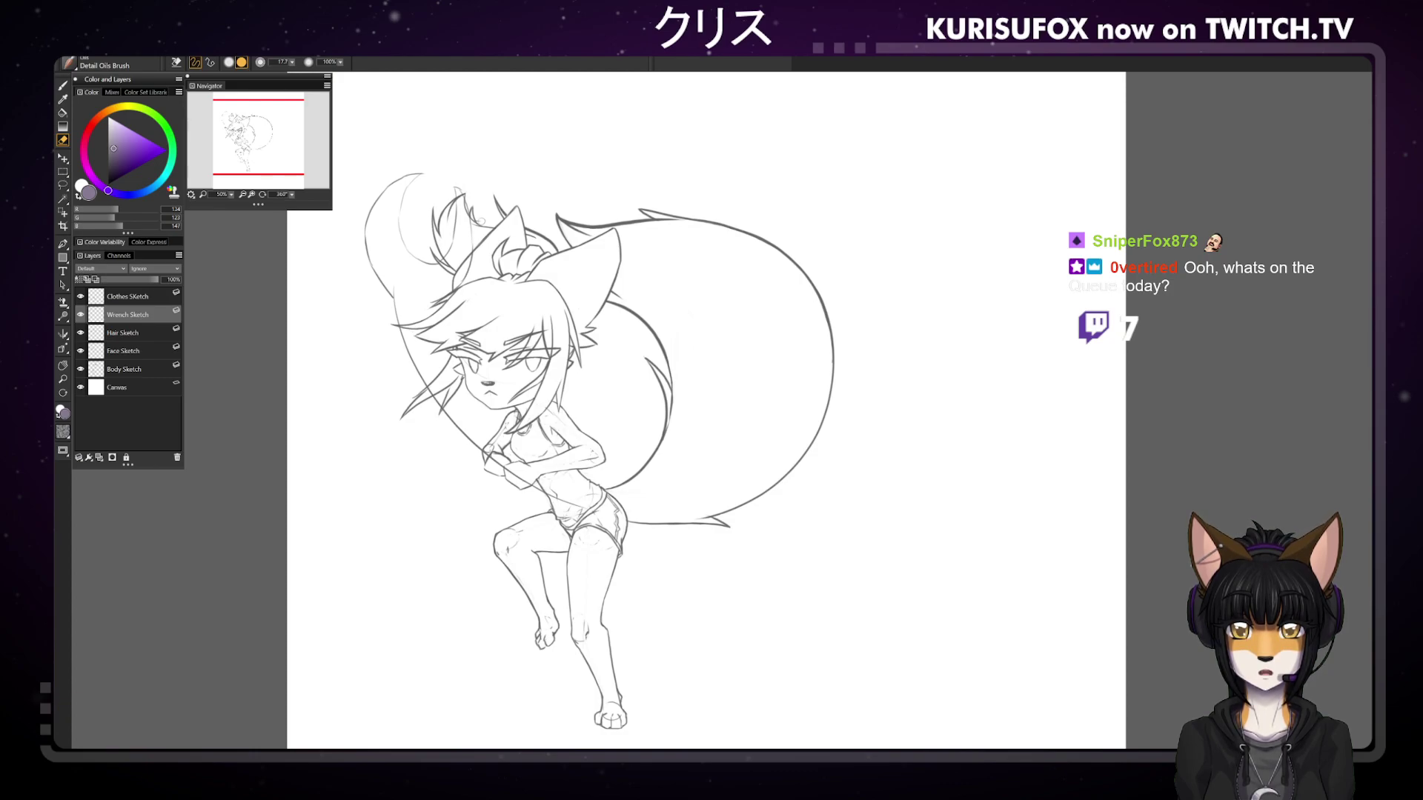
pyautogui.press('b')
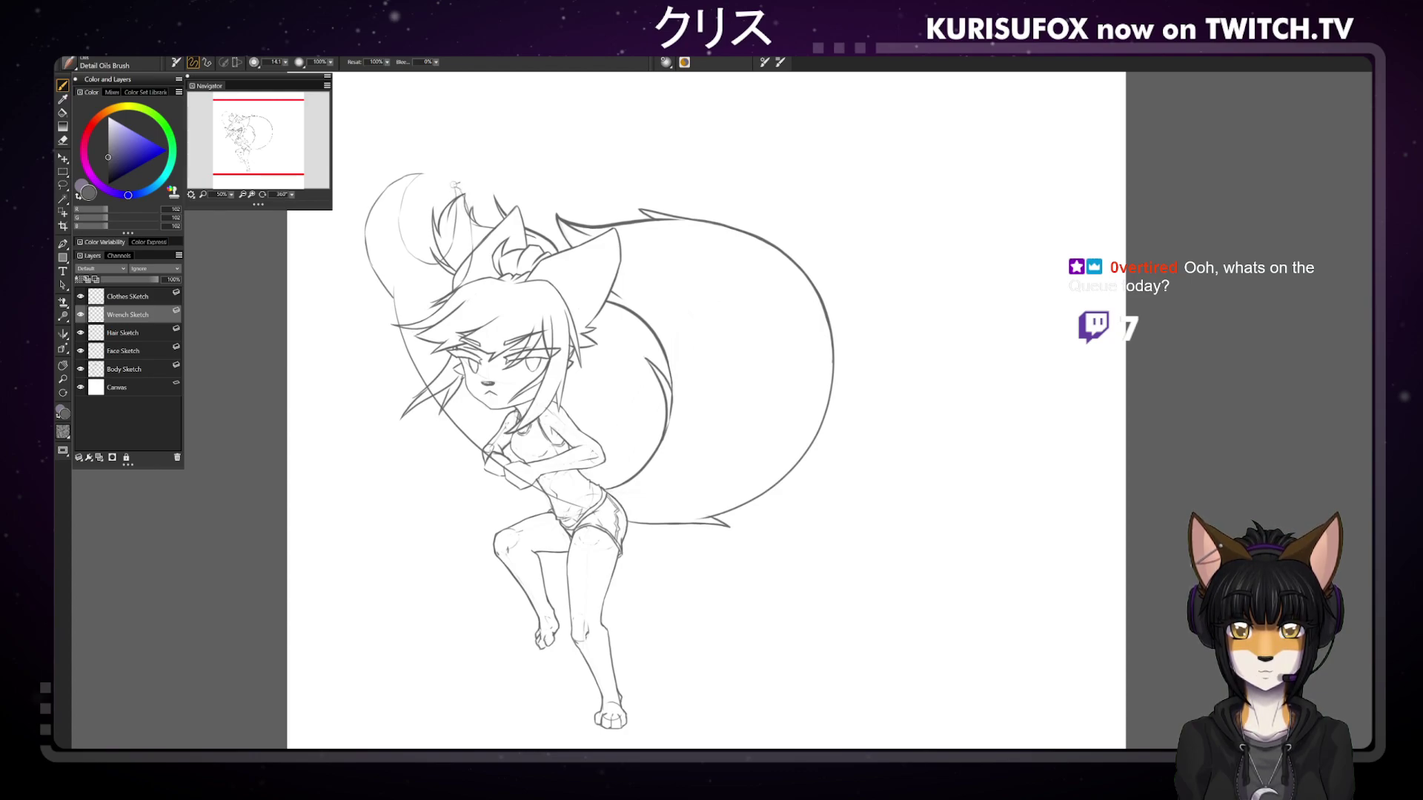
pyautogui.press('n')
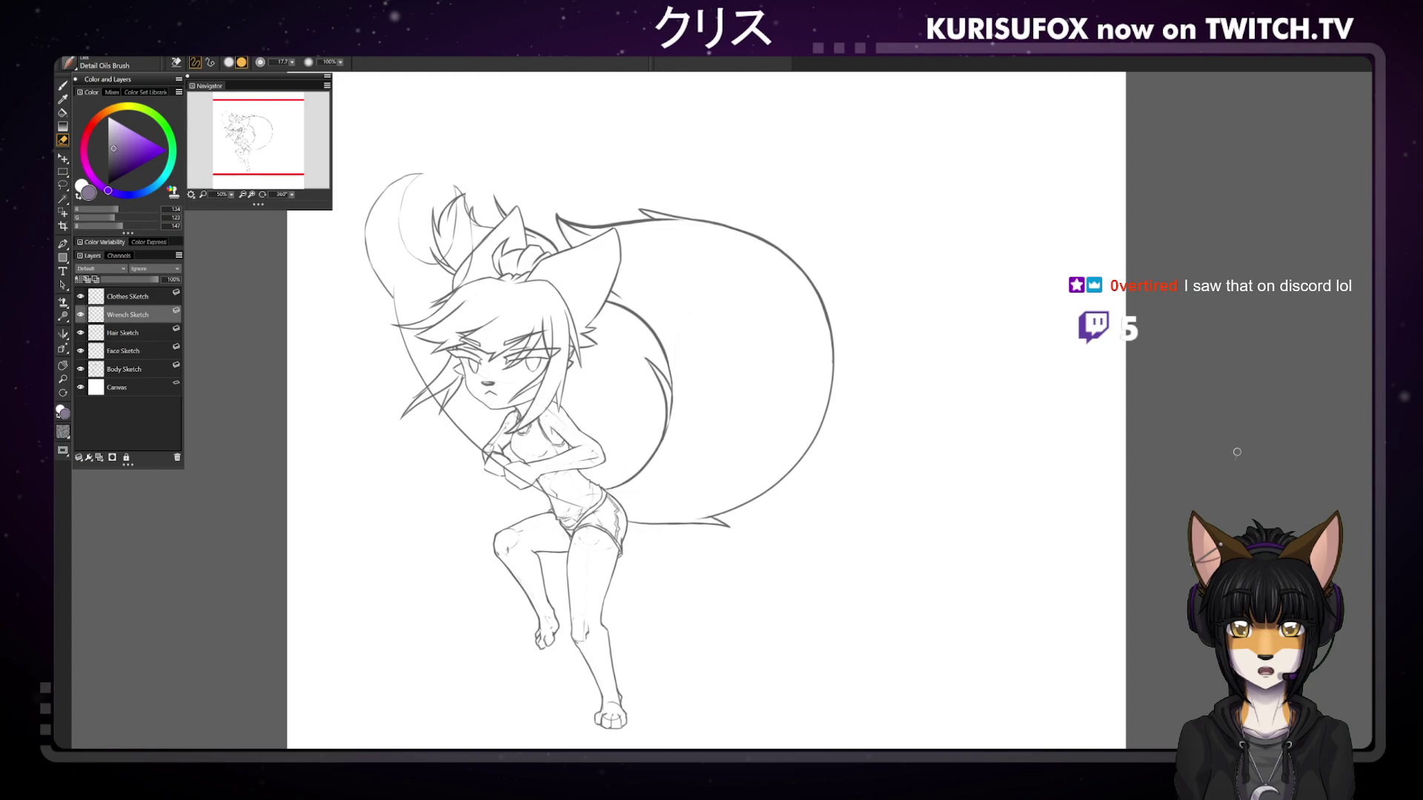
pyautogui.press('b')
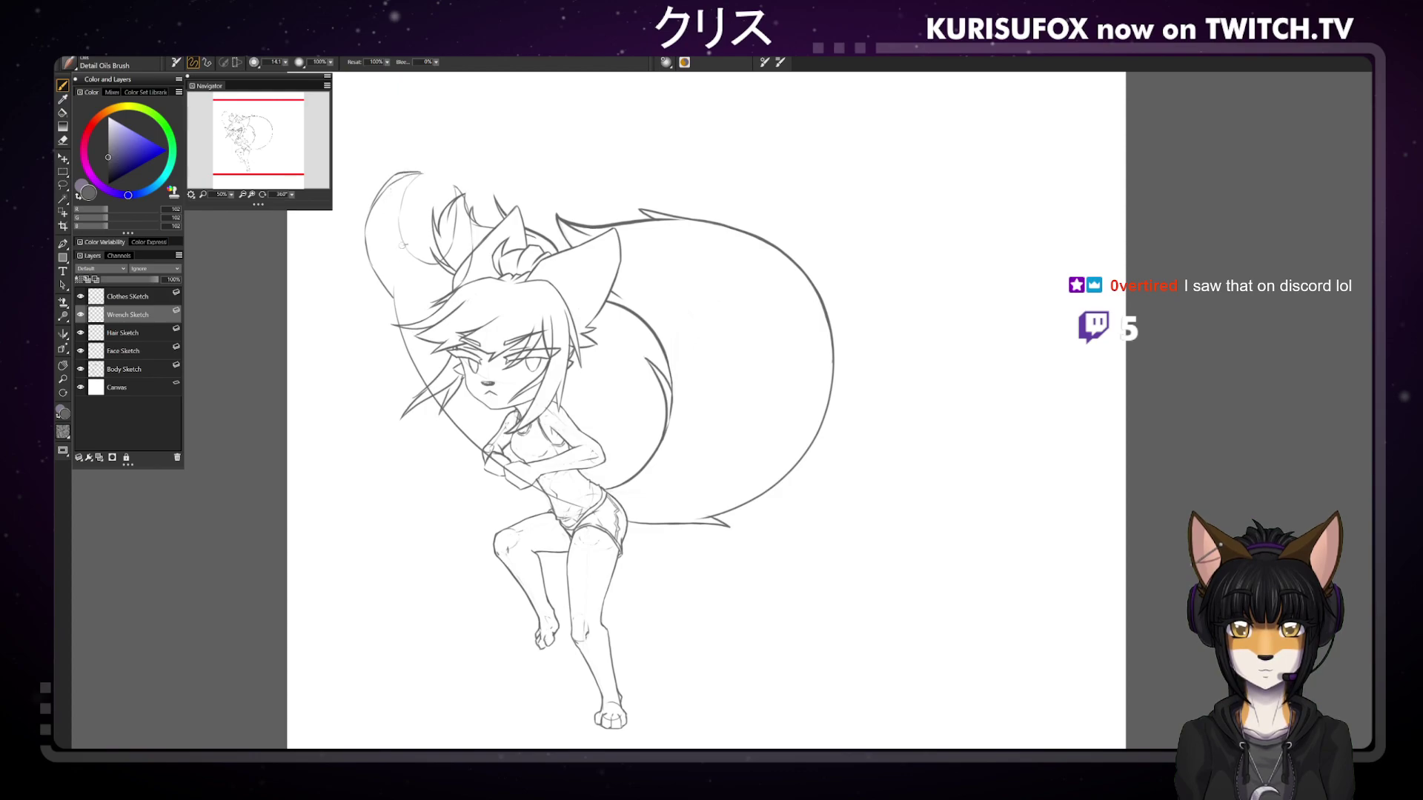
pyautogui.press('n')
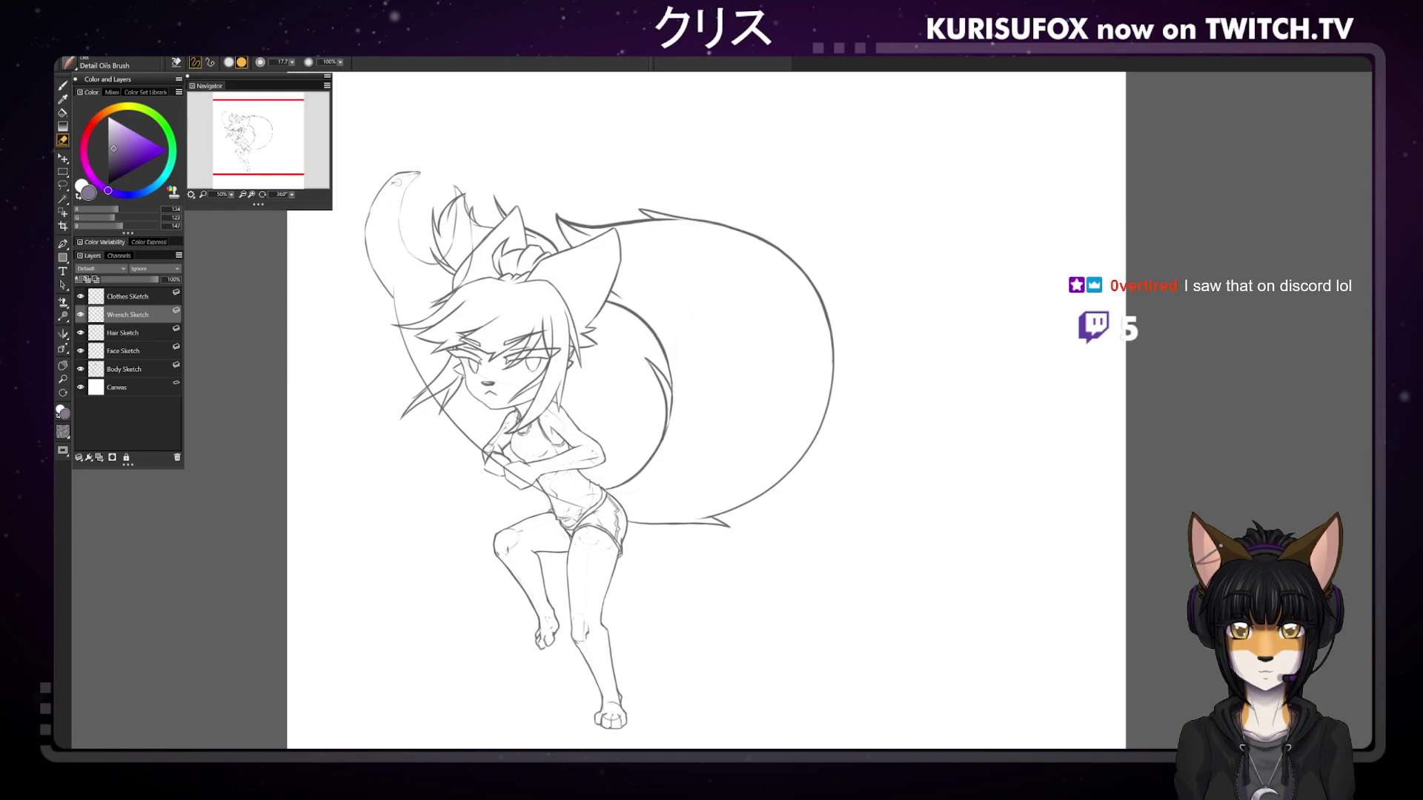
pyautogui.press('b')
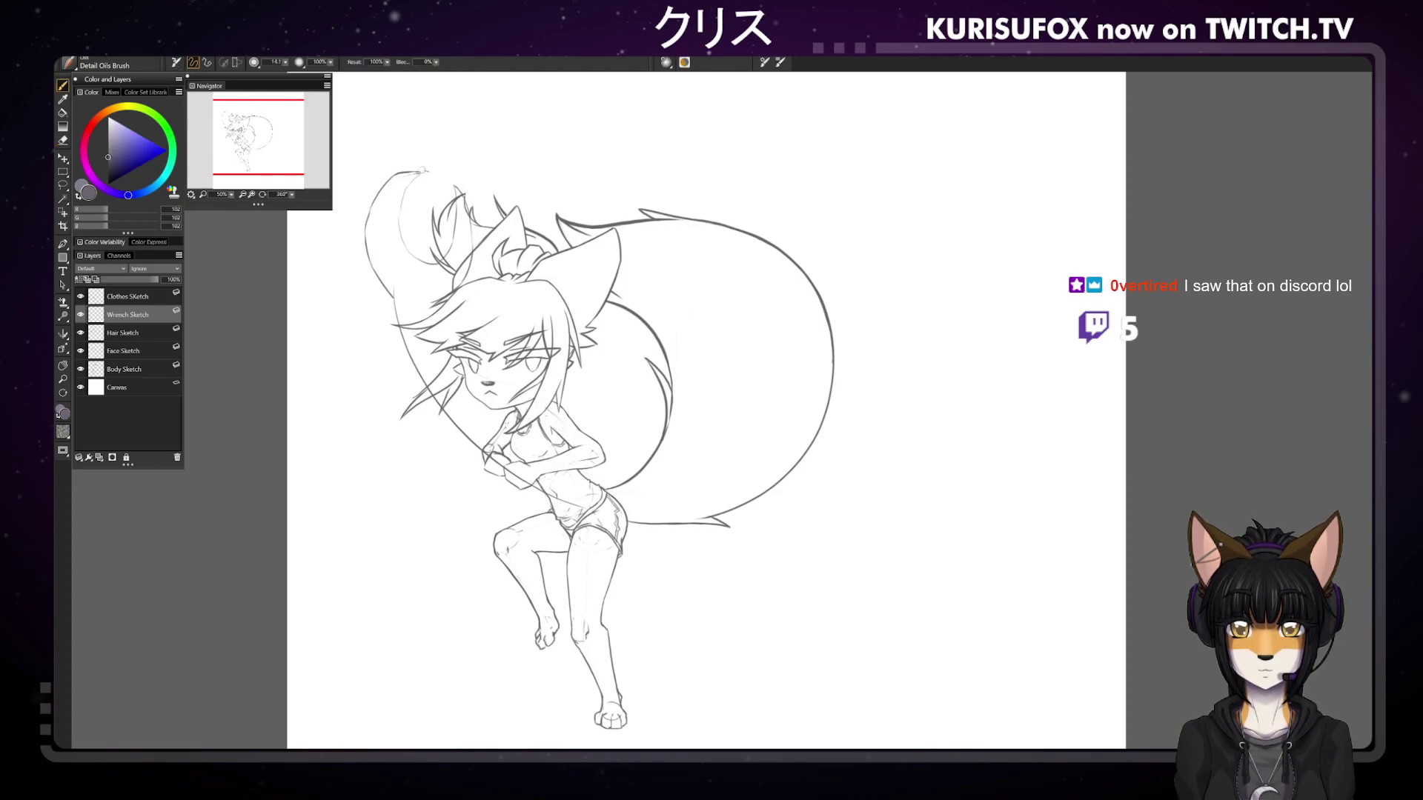
# Redraw the inner edge of the wrench's first jaw with a darker line and clean its pointed tip
pyautogui.hotkey('ctrl', 'z')
pyautogui.moveTo(419, 176); pyautogui.dragTo(407, 217)
pyautogui.hotkey('ctrl', 'z')
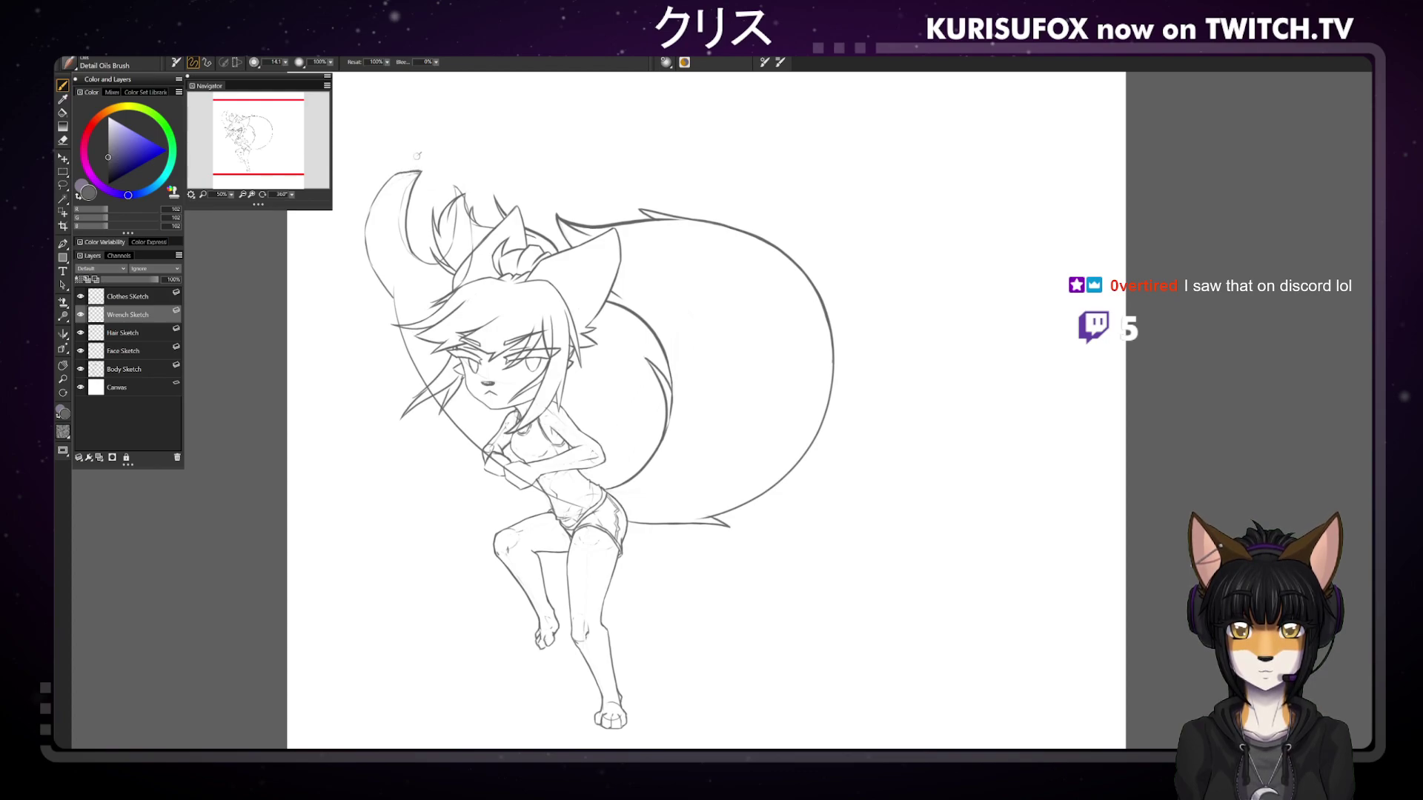
pyautogui.press('n')
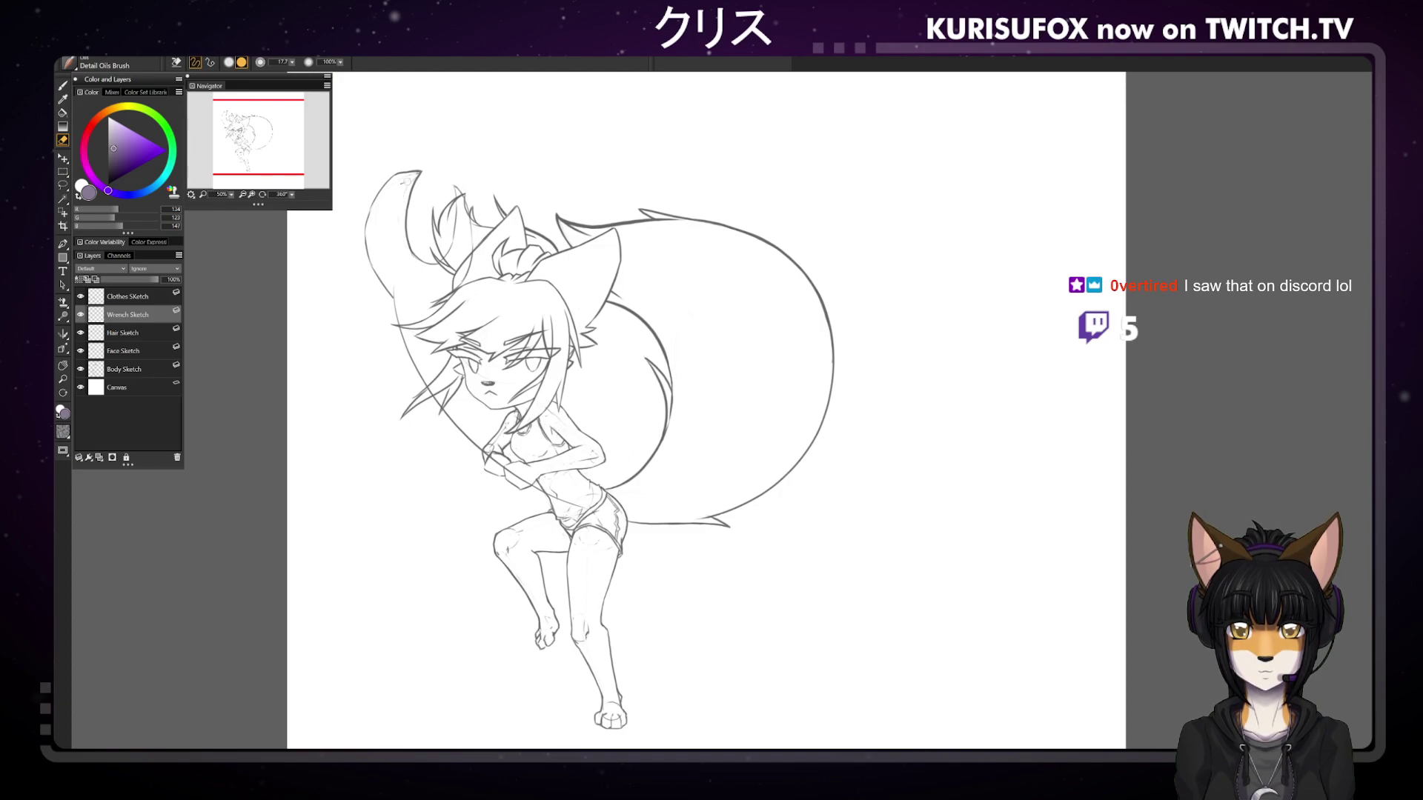
pyautogui.press('b')
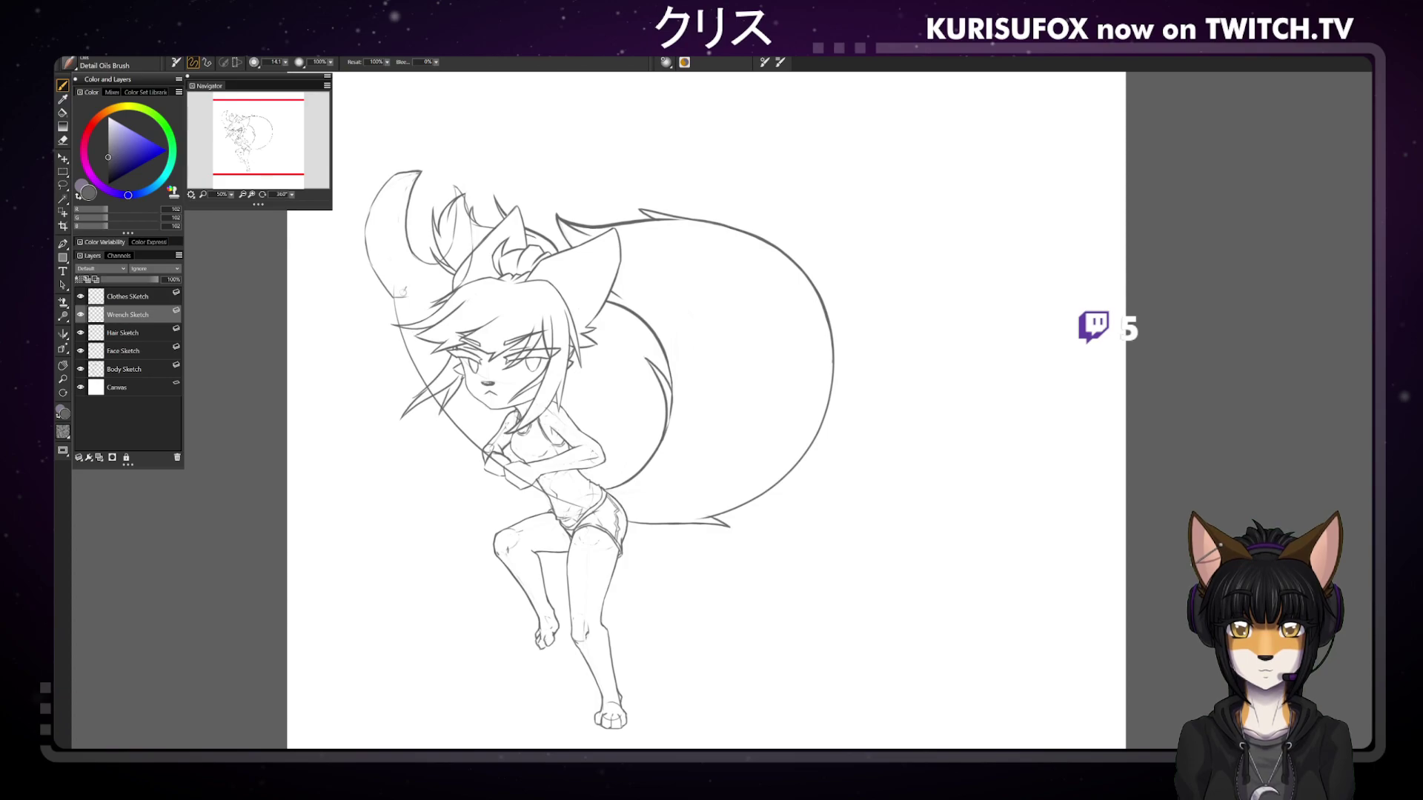
# Add a curved contour line inside the wrench's first jaw to suggest its thickness, erasing and redrawing as needed
pyautogui.moveTo(393, 264)
pyautogui.mouseDown()
pyautogui.moveTo(386, 198)
pyautogui.moveTo(389, 258)
pyautogui.moveTo(404, 183)
pyautogui.moveTo(387, 219)
pyautogui.mouseUp()
pyautogui.press('n')
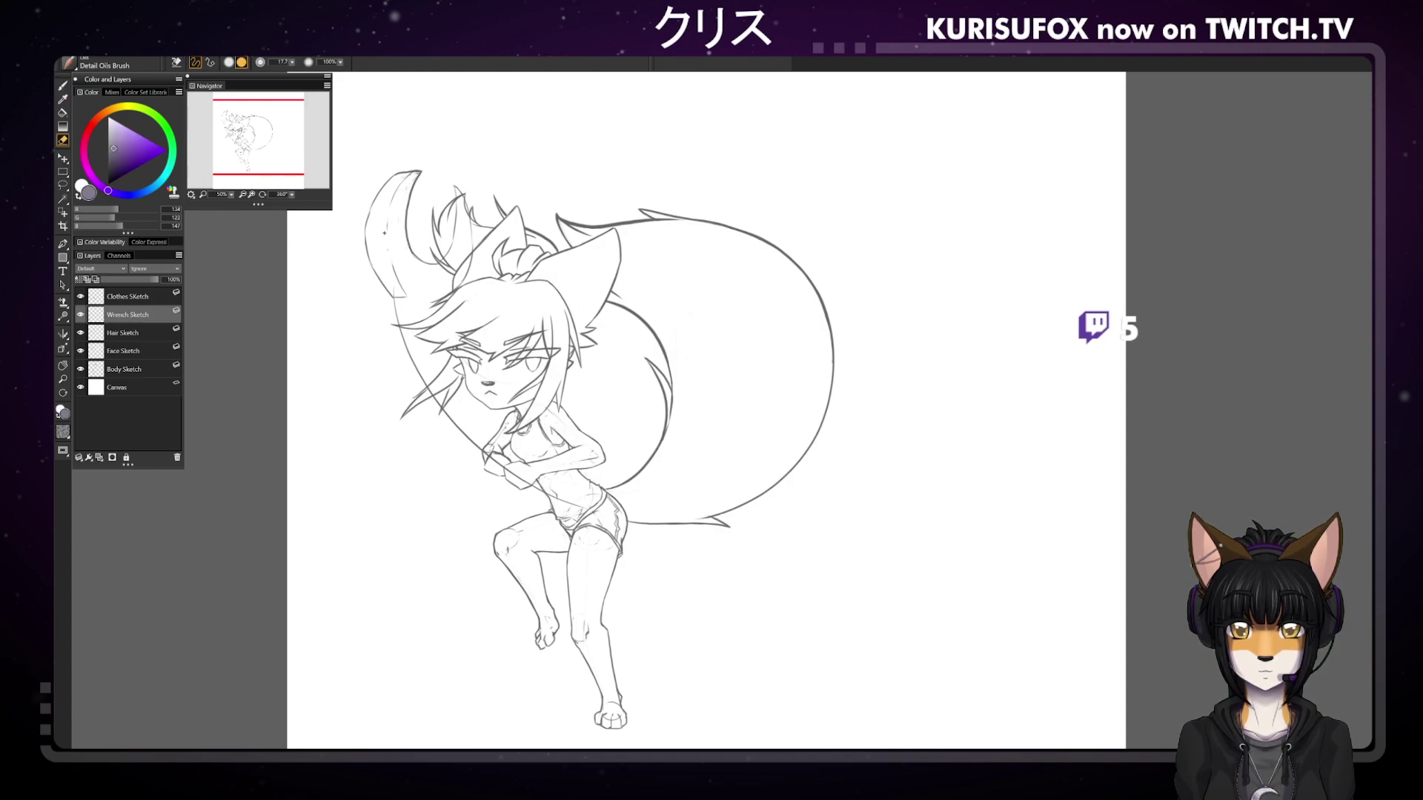
pyautogui.press('b')
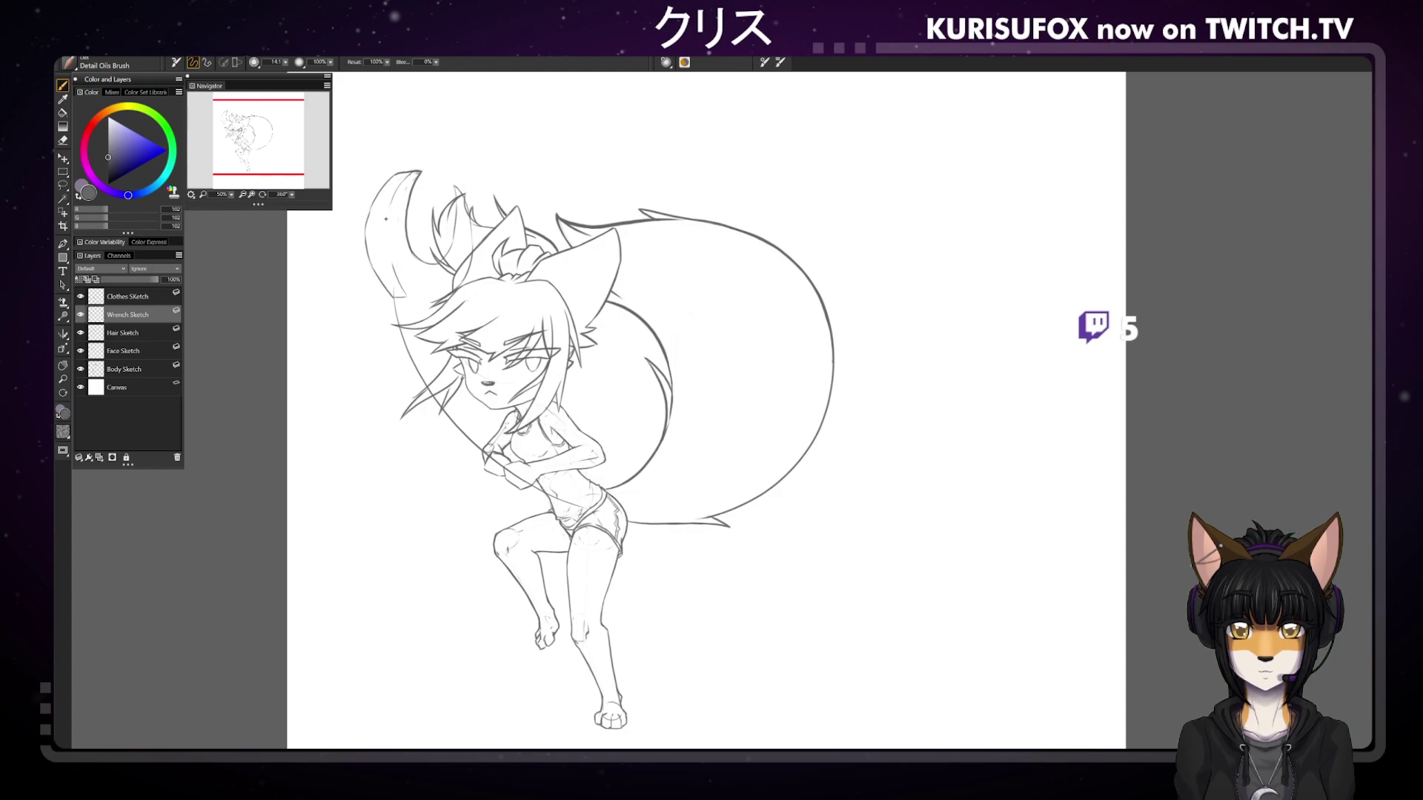
pyautogui.hotkey('ctrl', 'z')
pyautogui.moveTo(390, 204); pyautogui.dragTo(401, 276)
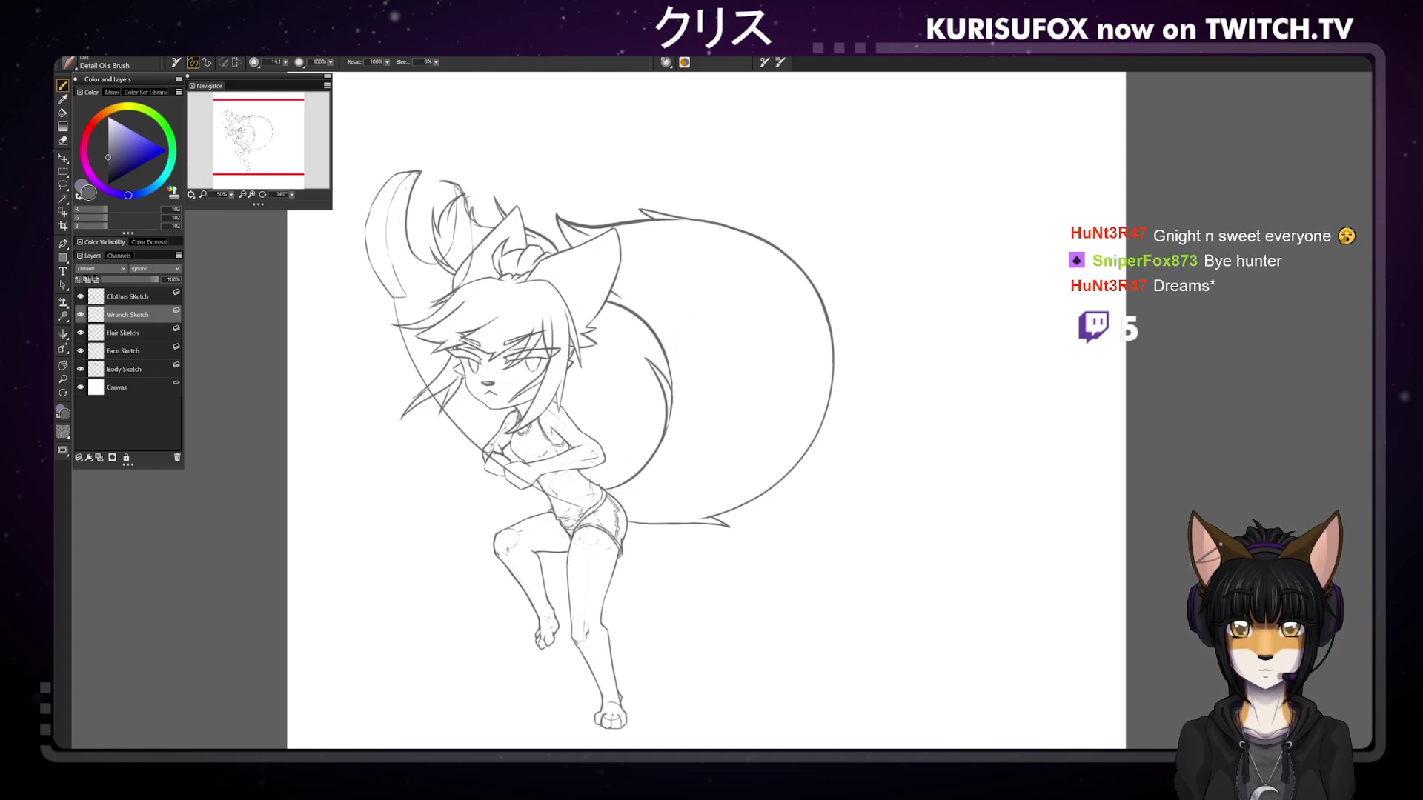
# Draw the wrench's second jaw over the ponytail and join its inner edge to the opening between the jaws
pyautogui.moveTo(467, 197); pyautogui.dragTo(472, 247)
pyautogui.hotkey('ctrl', 'z')
pyautogui.moveTo(441, 180); pyautogui.dragTo(471, 254)
pyautogui.moveTo(437, 209); pyautogui.dragTo(430, 247)
pyautogui.hotkey('ctrl', 'z')
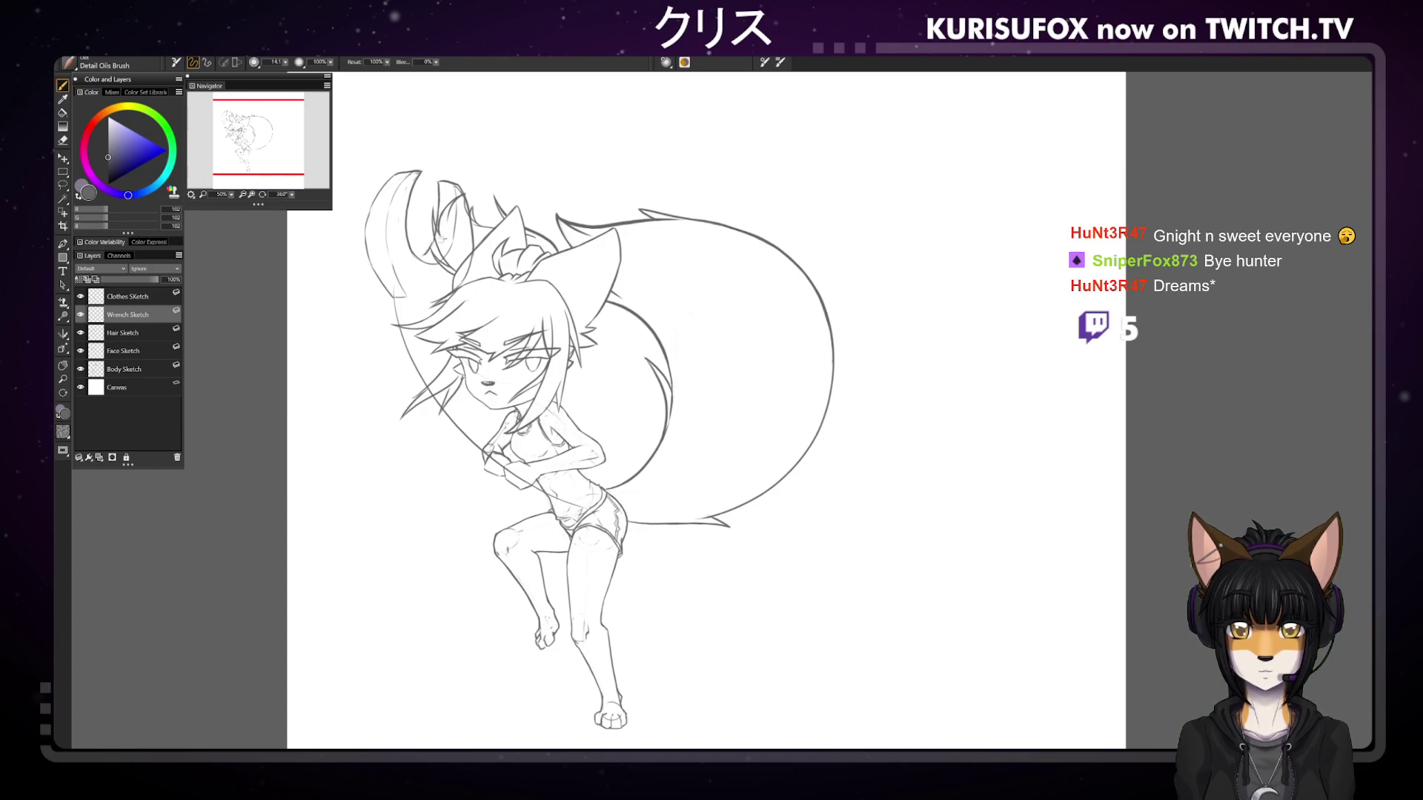
pyautogui.hotkey('ctrl', 'z')
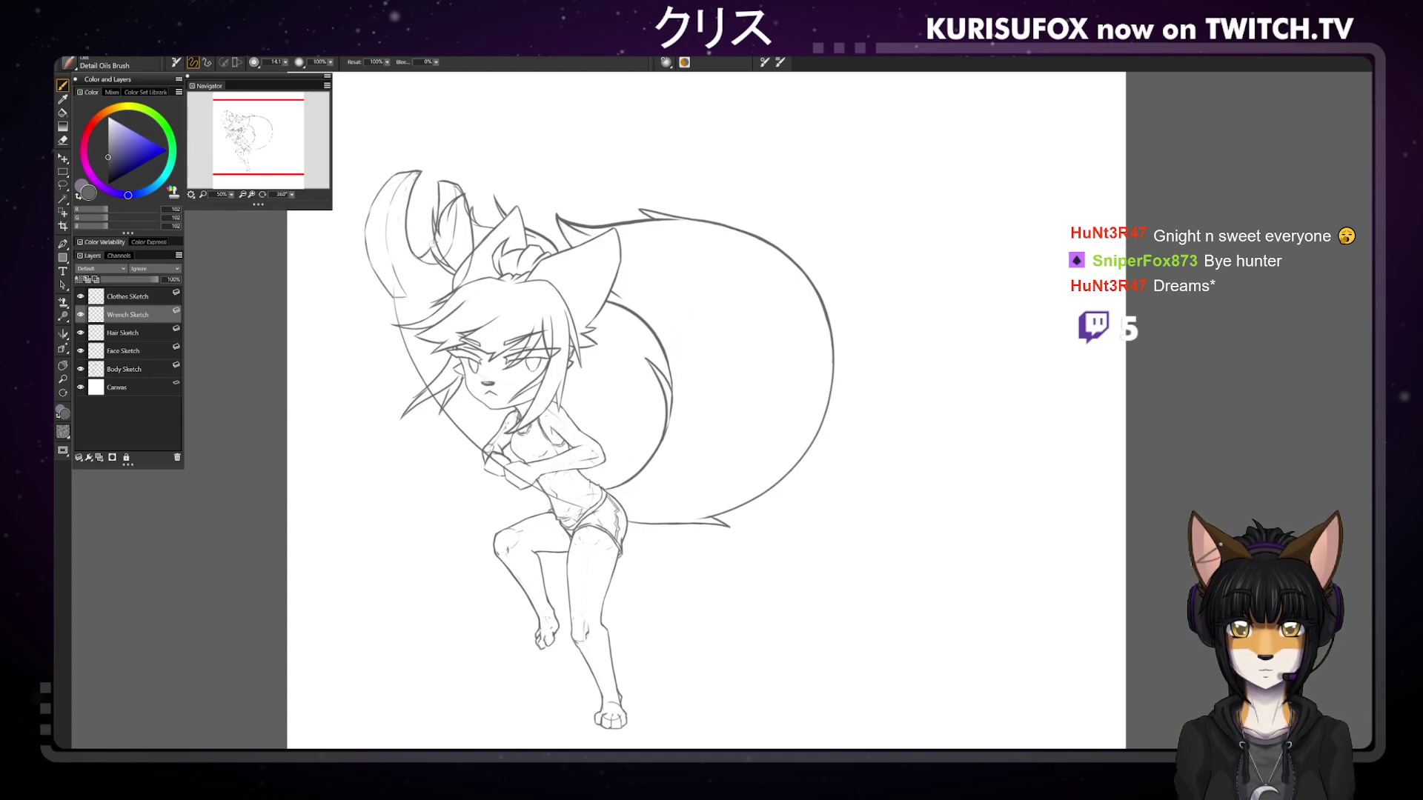
pyautogui.hotkey('ctrl', 'z')
pyautogui.moveTo(419, 257); pyautogui.dragTo(434, 243)
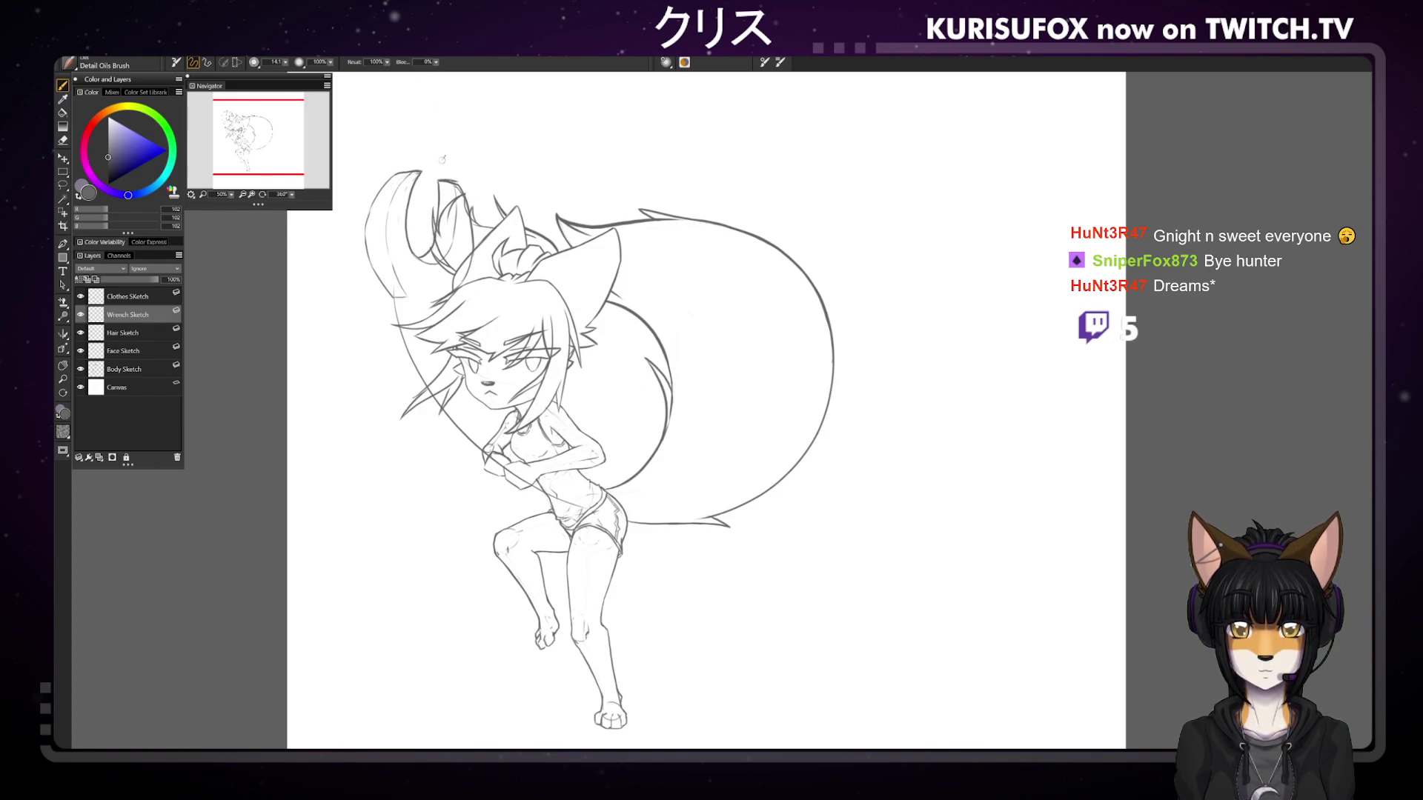
# Shape the tip of the wrench's second jaw and erase the excess lines around it
pyautogui.moveTo(440, 180); pyautogui.dragTo(477, 206)
pyautogui.press('n')
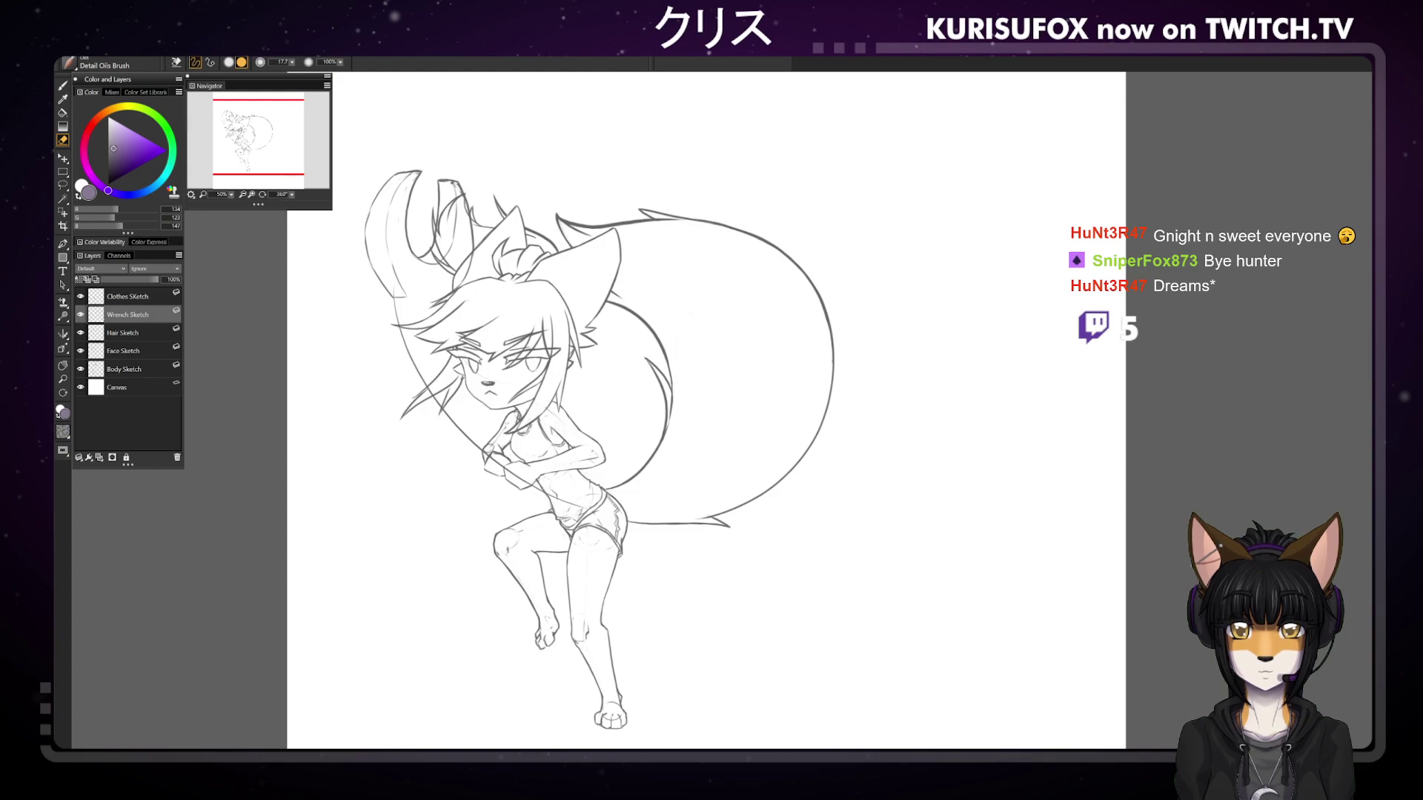
pyautogui.moveTo(440, 179); pyautogui.dragTo(455, 179)
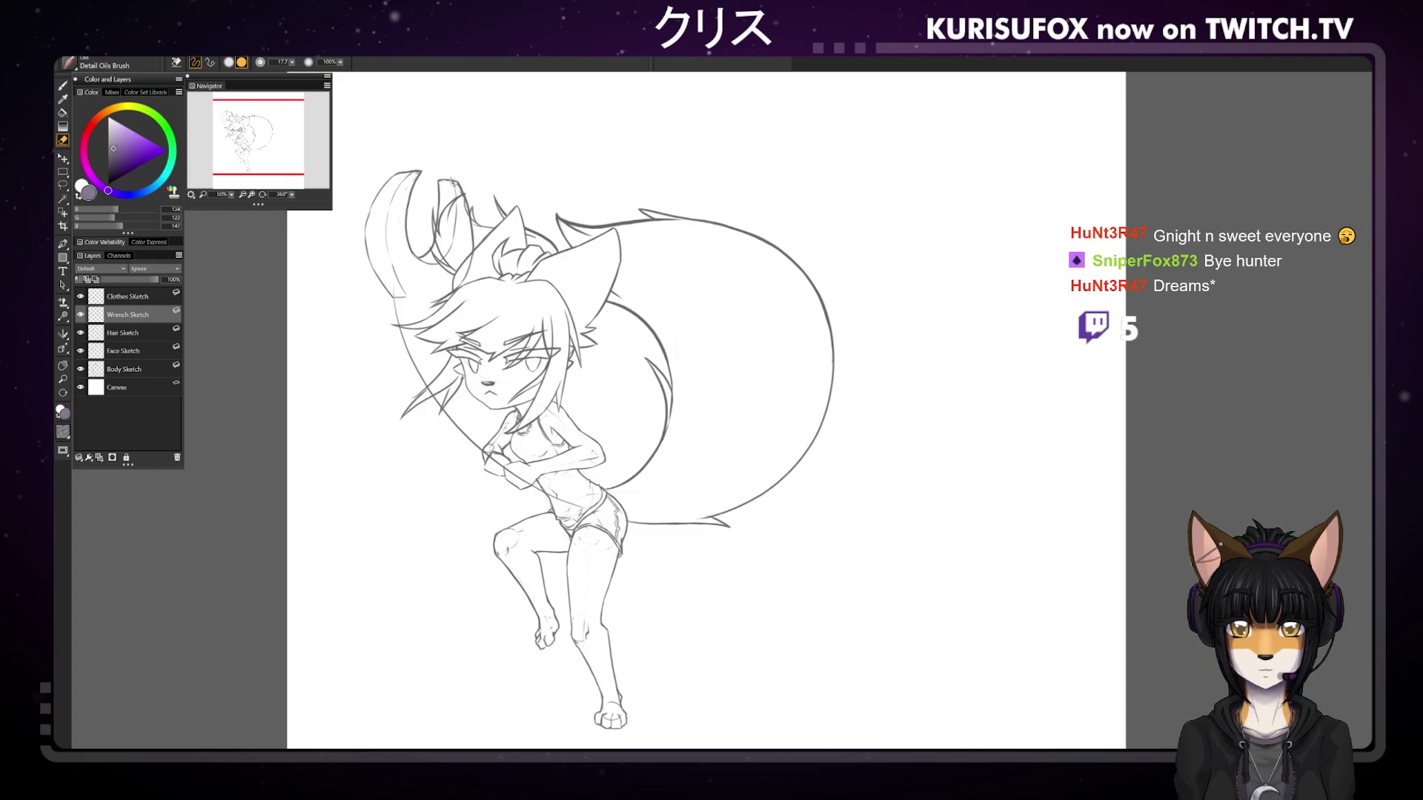
pyautogui.moveTo(460, 184); pyautogui.dragTo(466, 198)
pyautogui.press('b')
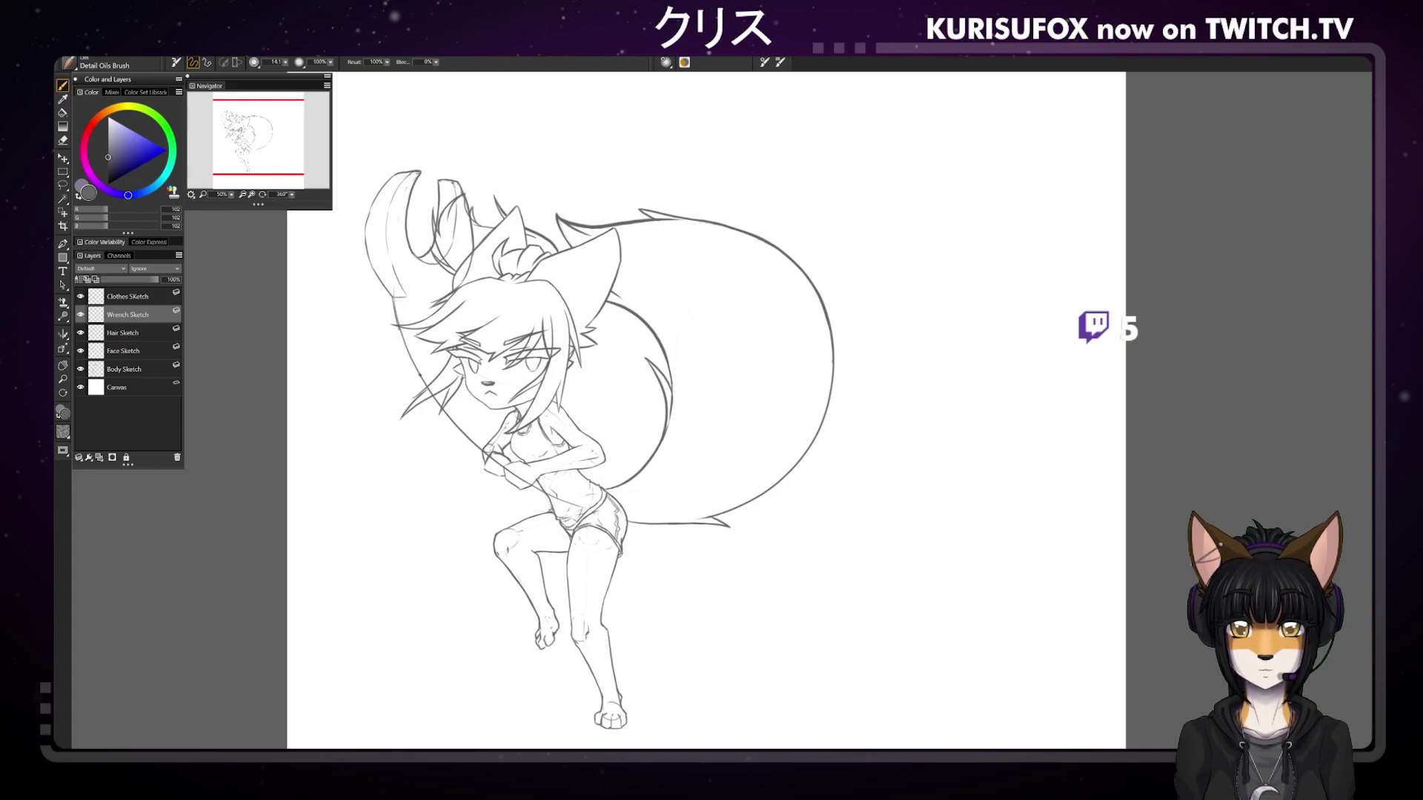
# Draw the wrench handle's edges from the head past the face to the hands, redoing the inner edge several times
pyautogui.moveTo(407, 299); pyautogui.dragTo(455, 413)
pyautogui.moveTo(437, 306); pyautogui.dragTo(464, 399)
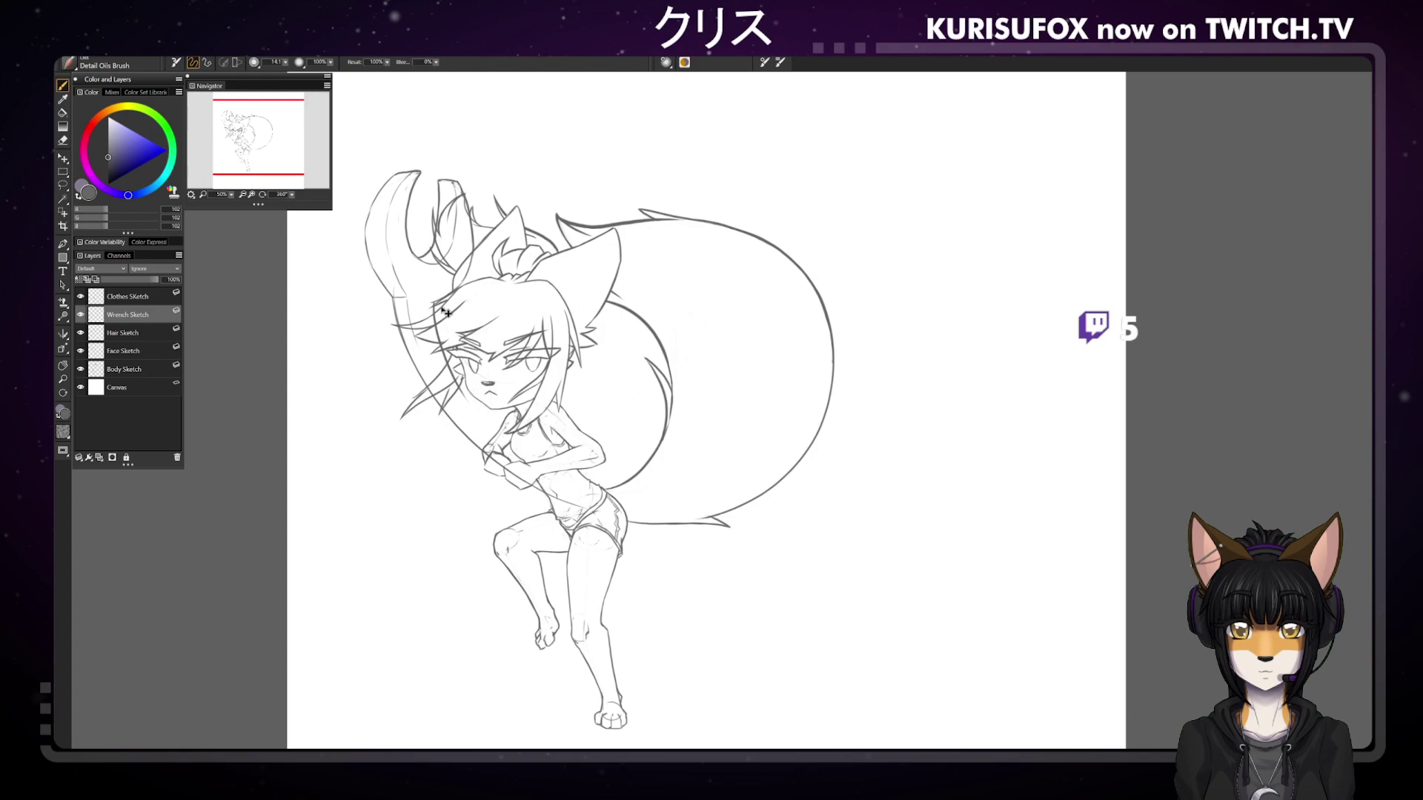
pyautogui.hotkey('ctrl', 'z')
pyautogui.moveTo(437, 307); pyautogui.dragTo(490, 436)
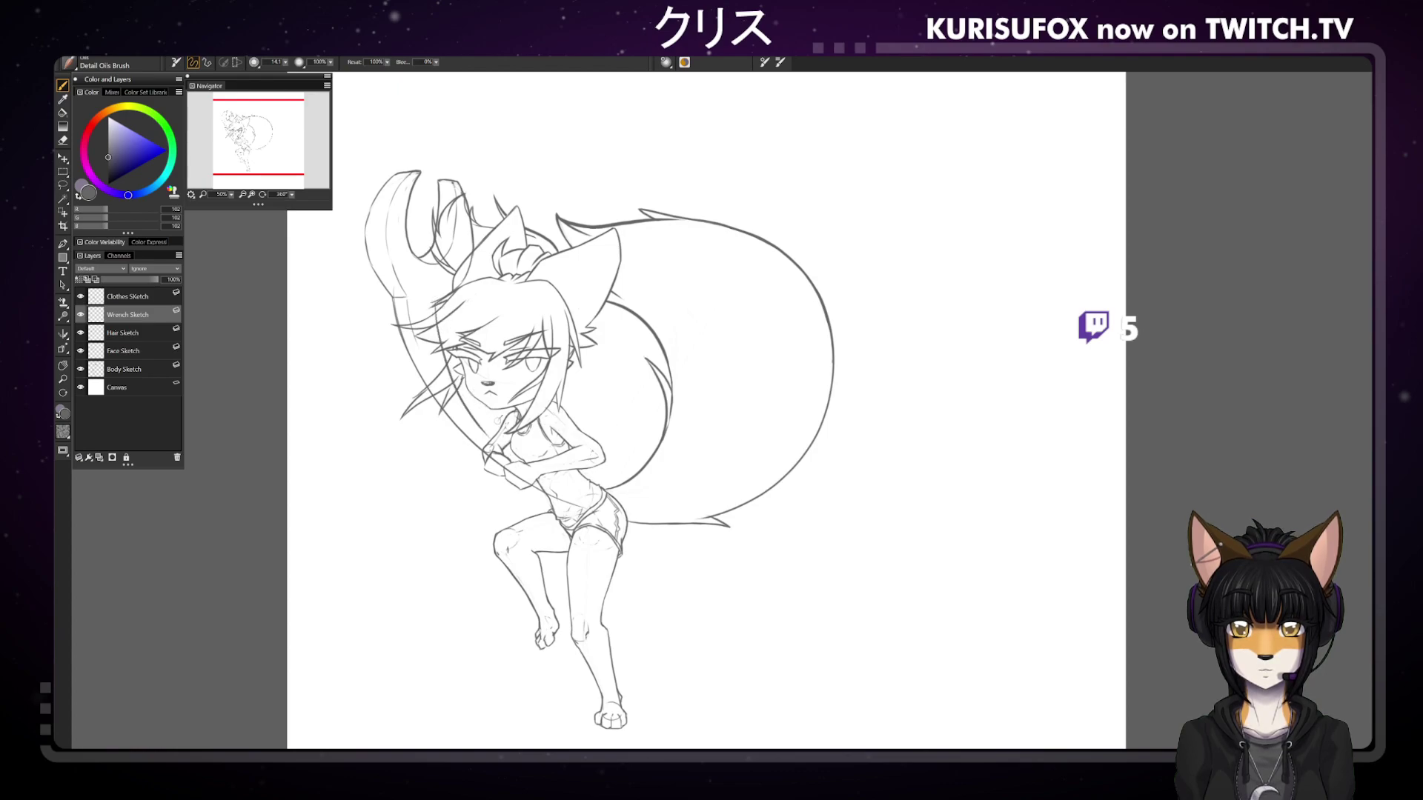
pyautogui.hotkey('ctrl', 'z')
pyautogui.moveTo(437, 304)
pyautogui.mouseDown()
pyautogui.moveTo(467, 414)
pyautogui.moveTo(516, 464)
pyautogui.mouseUp()
pyautogui.hotkey('ctrl', 'z')
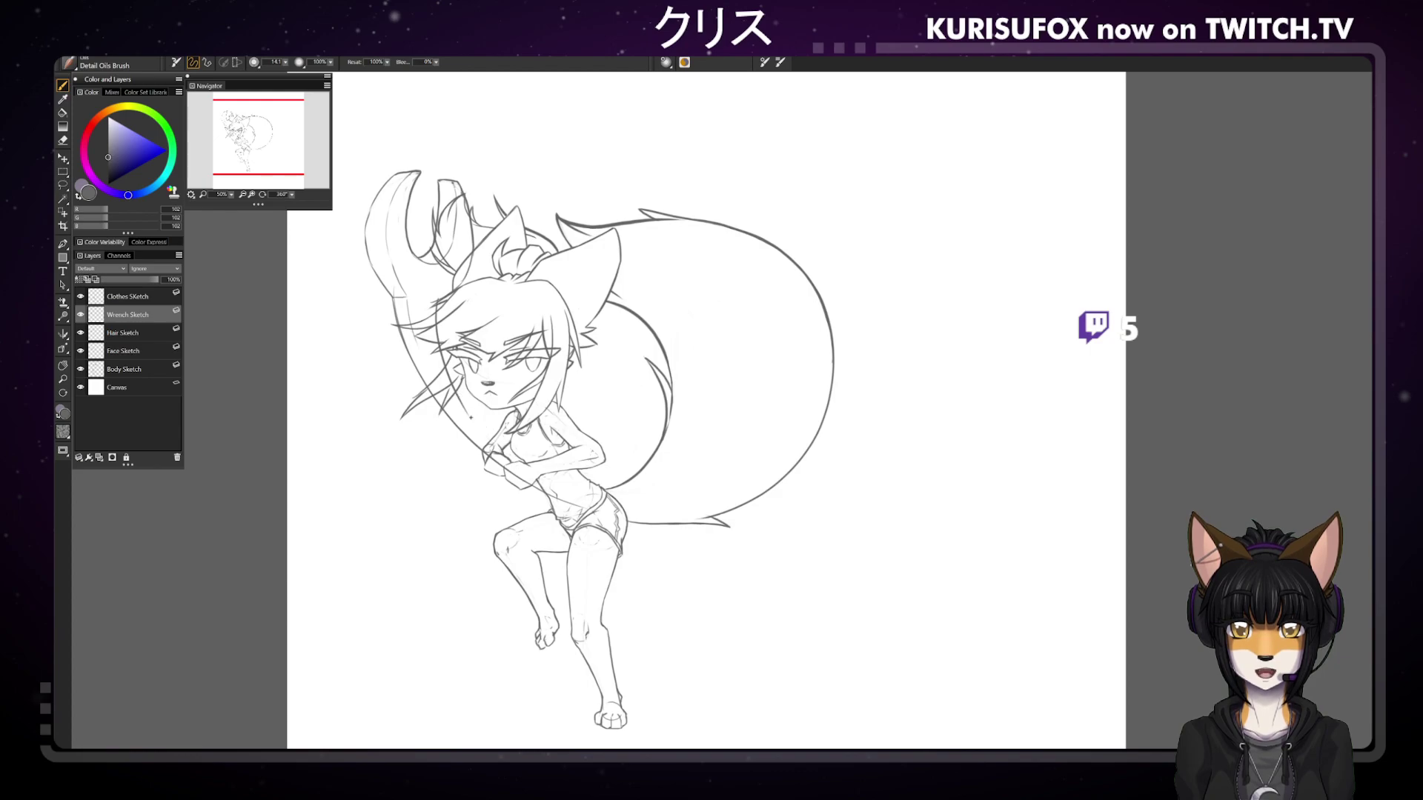
pyautogui.moveTo(462, 402)
pyautogui.mouseDown()
pyautogui.moveTo(514, 458)
pyautogui.moveTo(476, 423)
pyautogui.moveTo(465, 456)
pyautogui.mouseUp()
pyautogui.hotkey('ctrl', 'z')
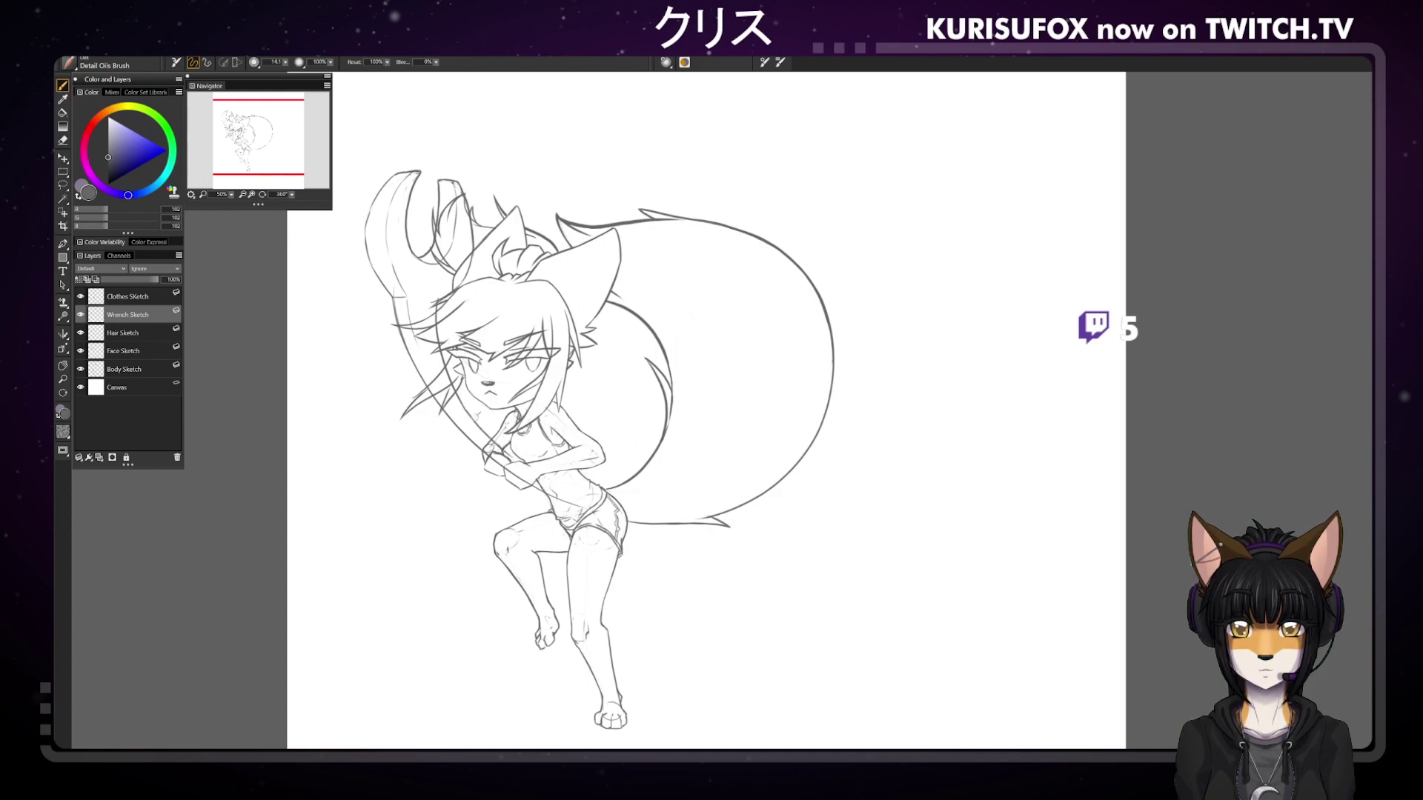
pyautogui.hotkey('ctrl', 'z')
pyautogui.moveTo(517, 406); pyautogui.dragTo(465, 463)
pyautogui.press('n')
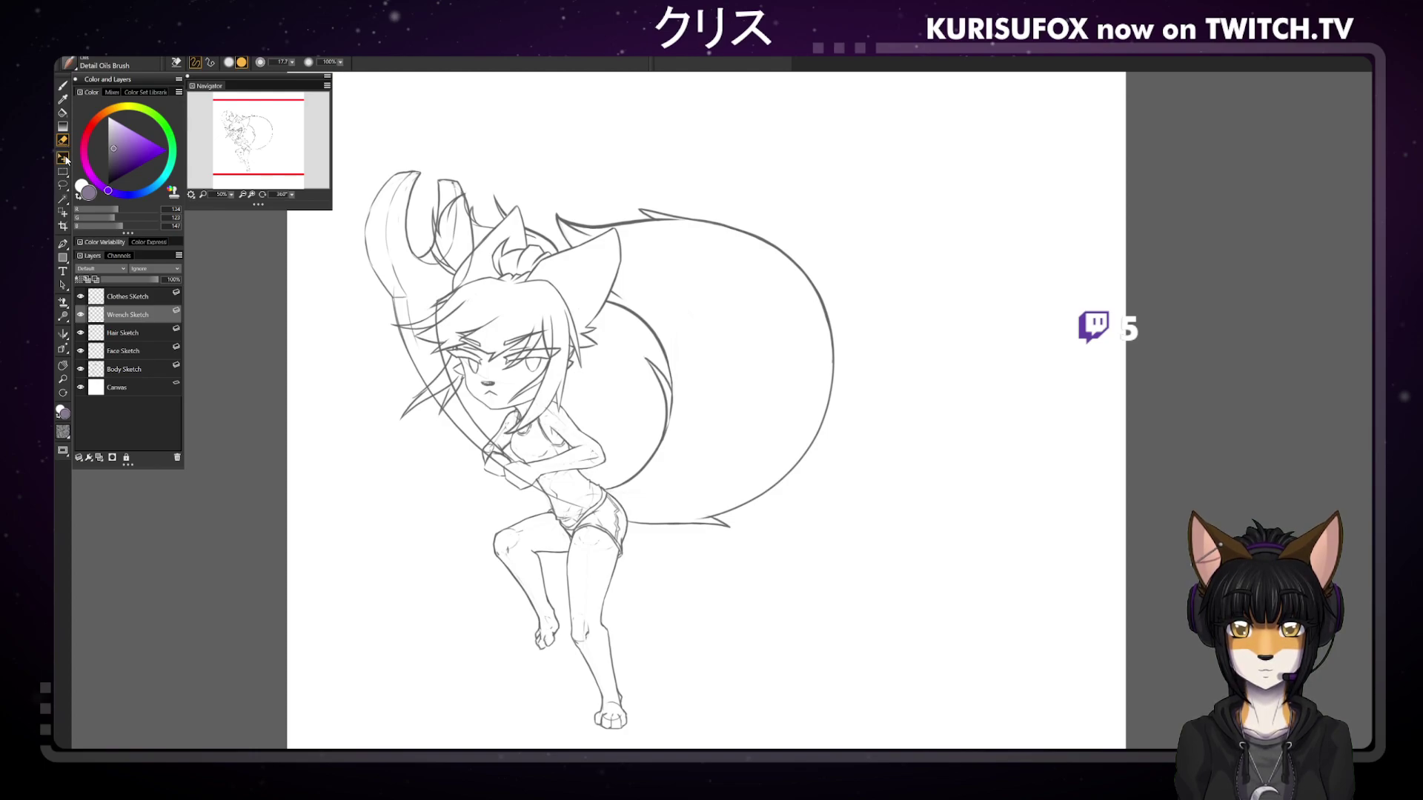
# Transform the Wrench Sketch layer, shifting the wrench slightly down and rotating it counterclockwise away from the head, and return to the brush
pyautogui.hotkey('ctrl', 't')
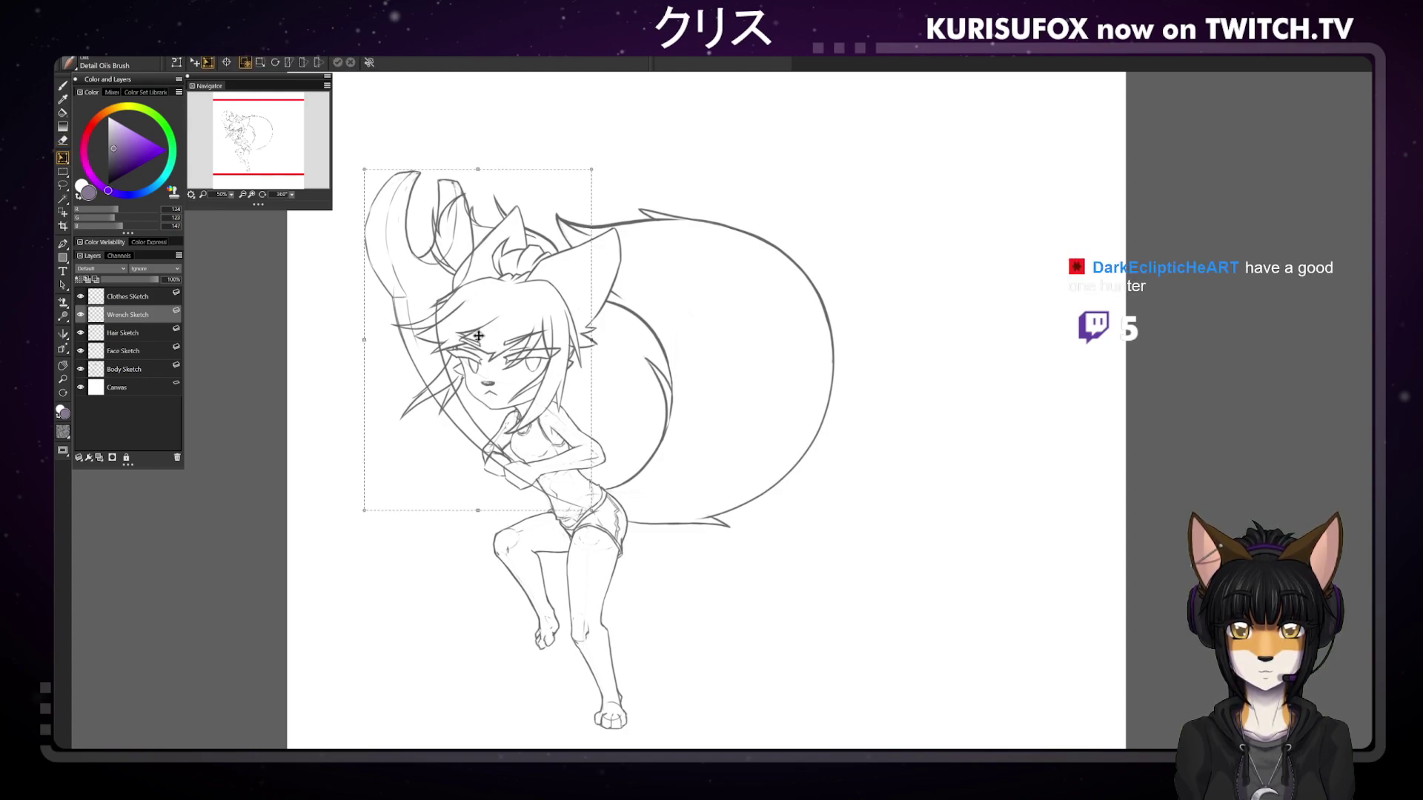
pyautogui.moveTo(527, 409); pyautogui.dragTo(526, 414)
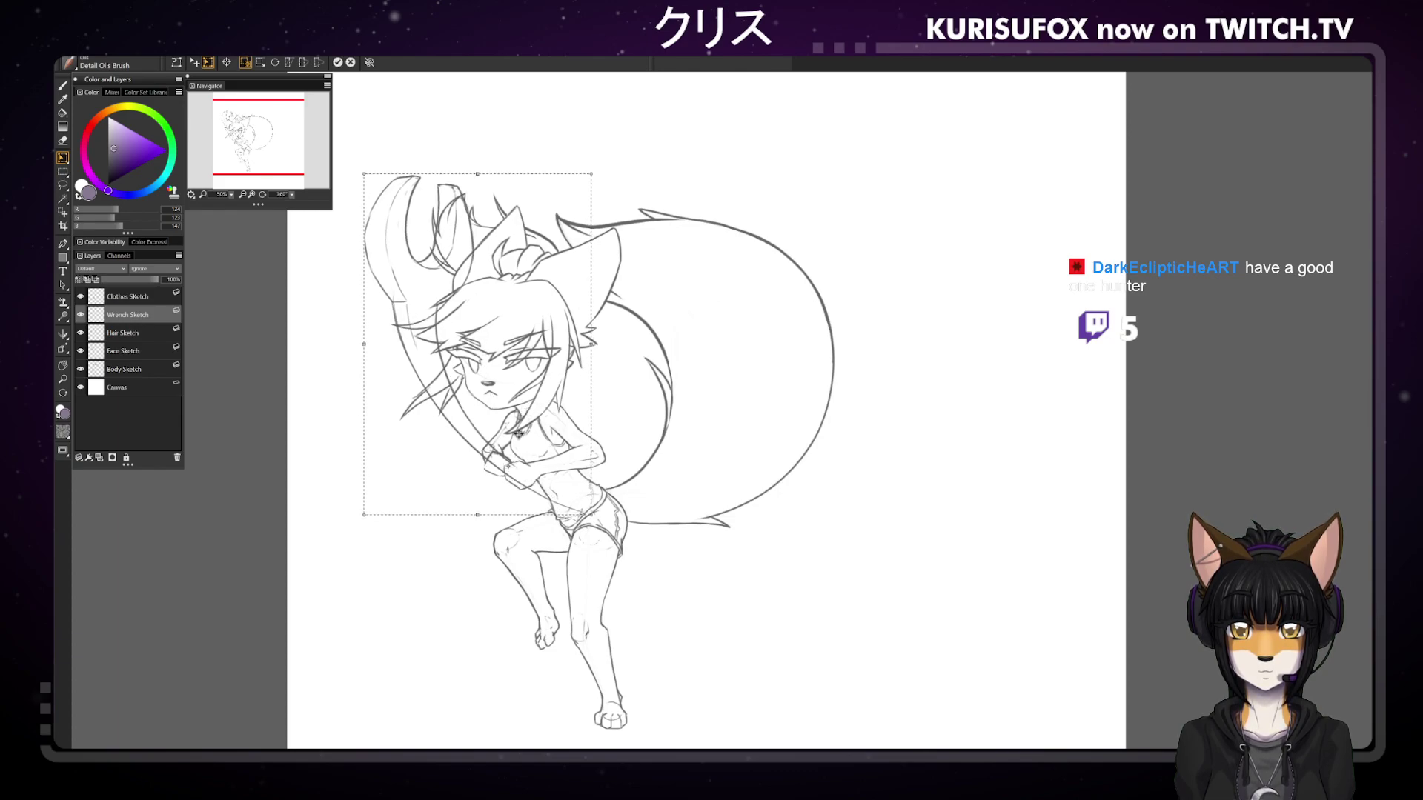
pyautogui.moveTo(592, 177); pyautogui.dragTo(537, 207)
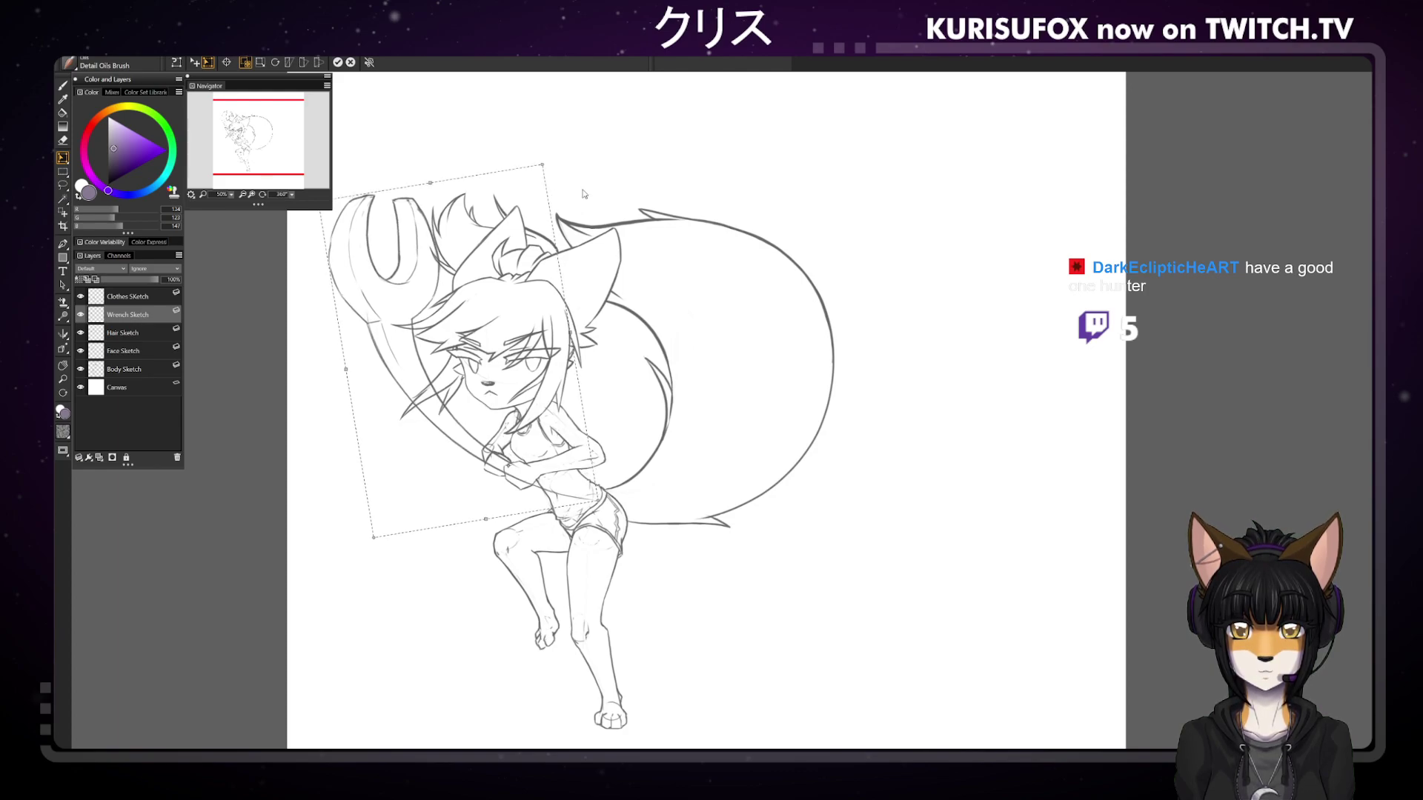
pyautogui.press('Return')
pyautogui.click(63, 86)
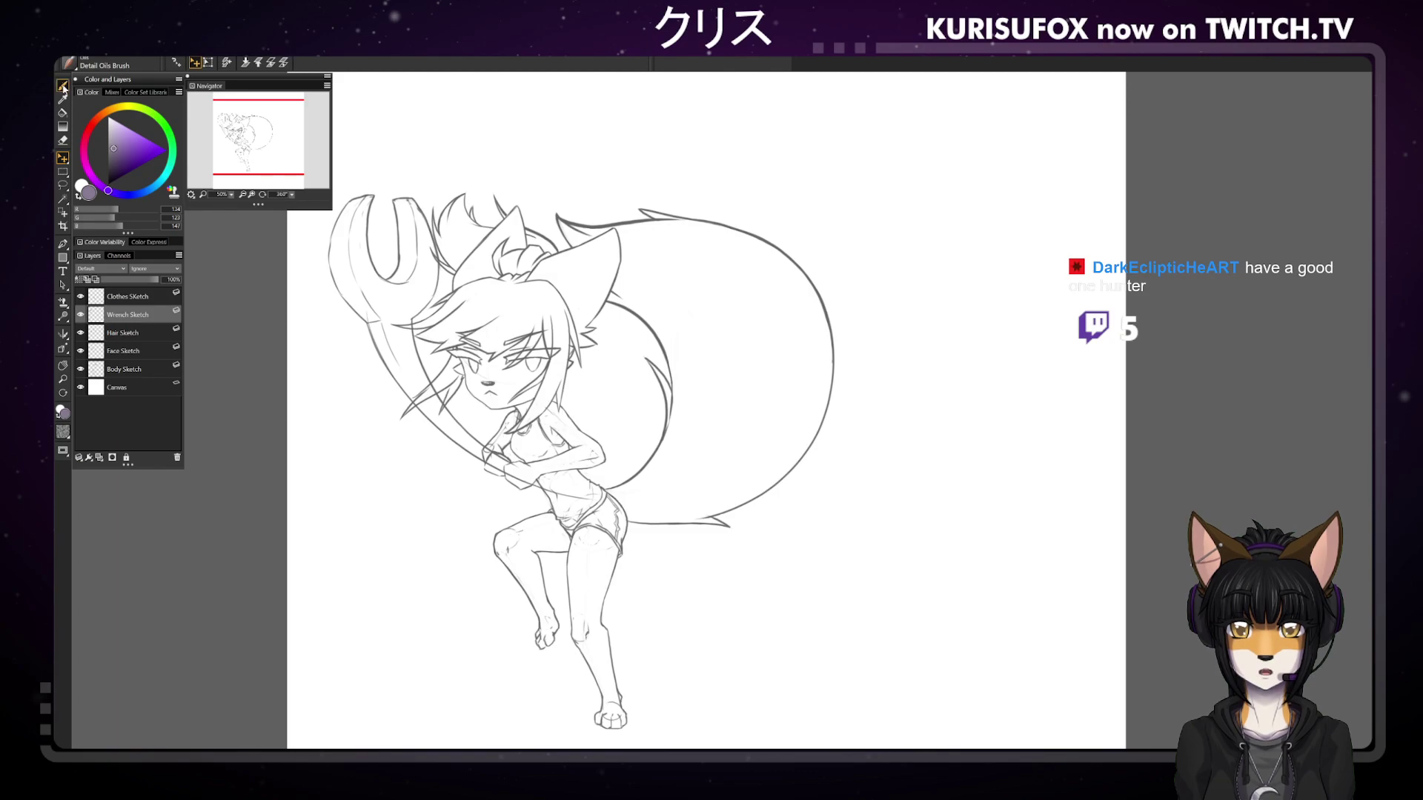
# Try to redraw the outer curve of the wrench head near the handle and clean up stray lines around it with the eraser
pyautogui.keyDown('alt'); pyautogui.click(338, 295); pyautogui.keyUp('alt')
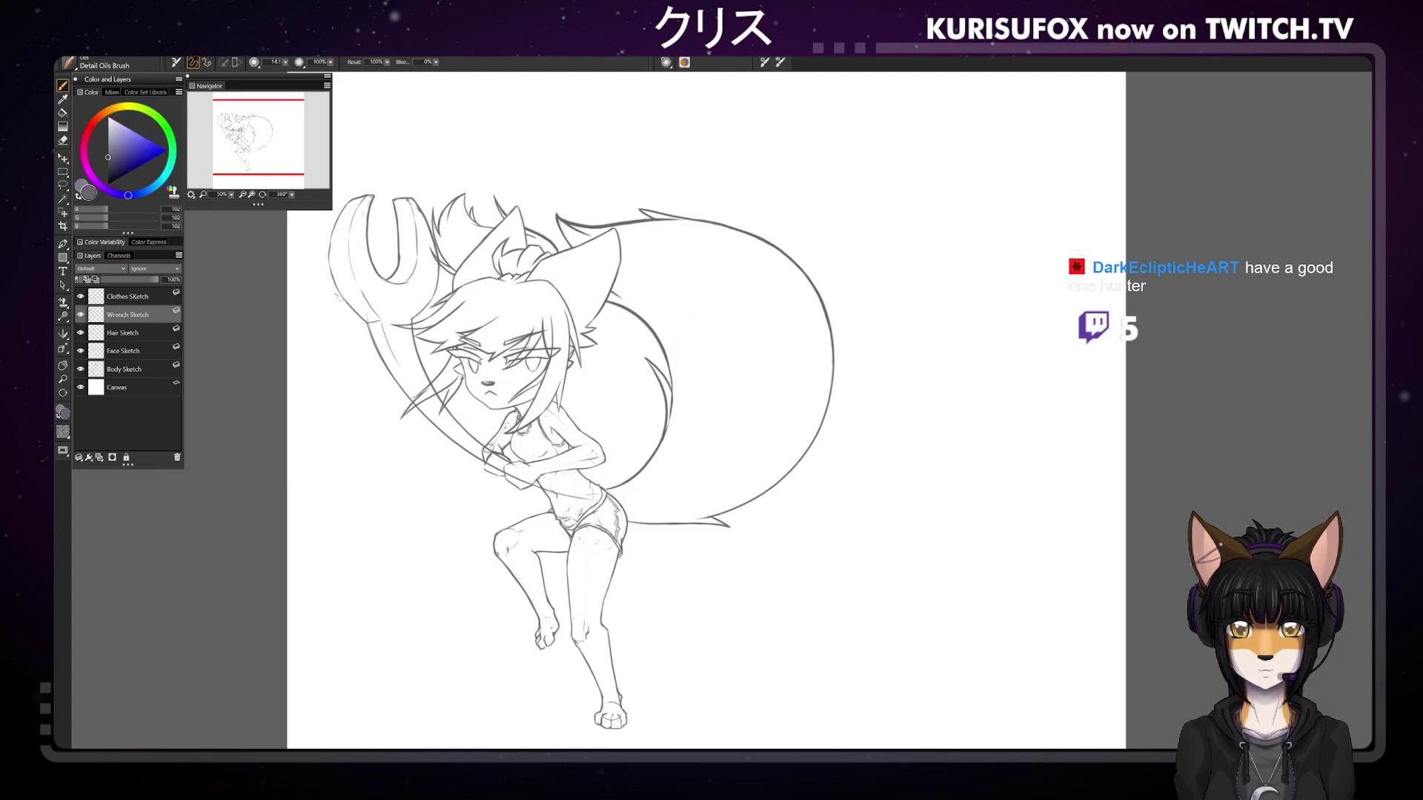
pyautogui.moveTo(329, 258); pyautogui.dragTo(354, 322)
pyautogui.hotkey('ctrl', 'z')
pyautogui.moveTo(329, 259); pyautogui.dragTo(370, 324)
pyautogui.hotkey('ctrl', 'z')
pyautogui.hotkey('shift', 'x')
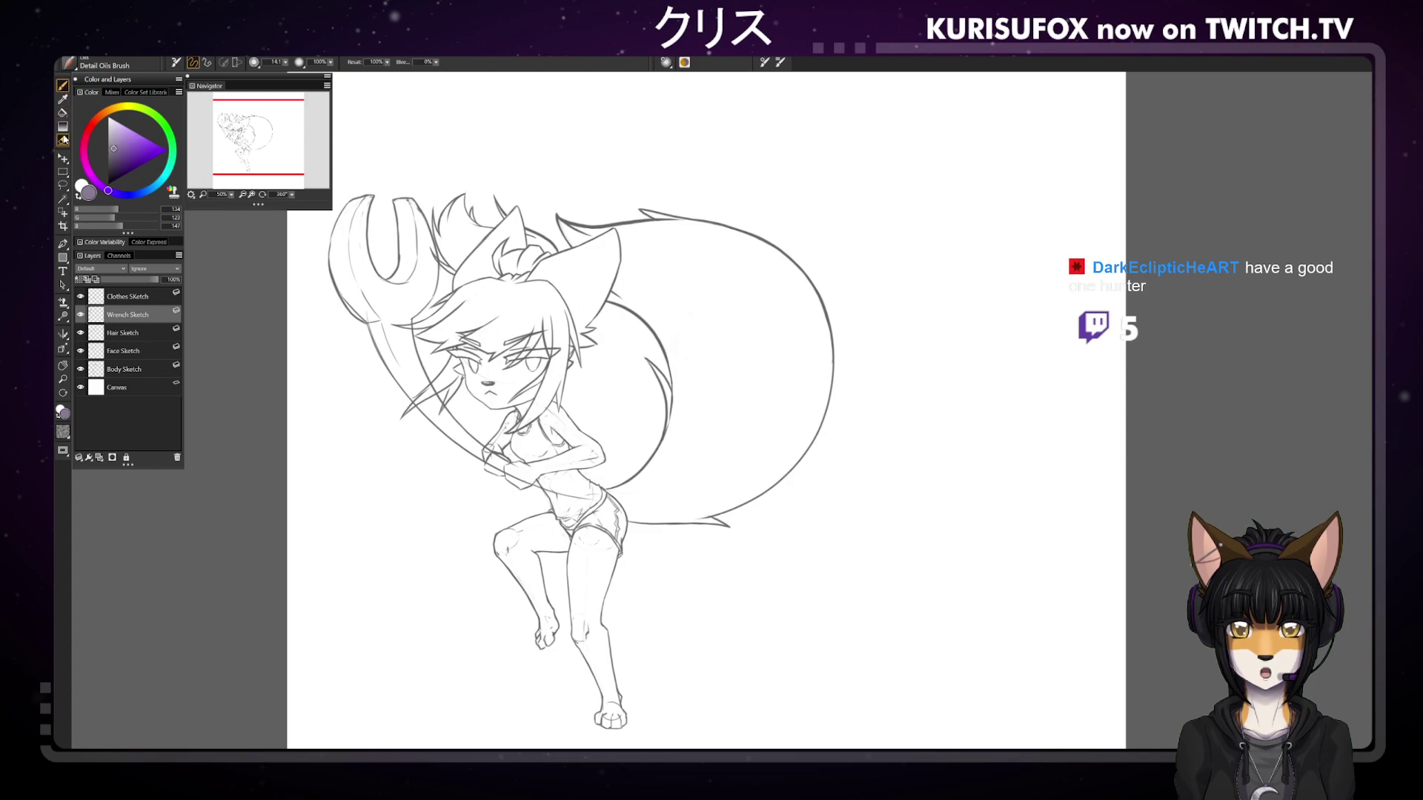
pyautogui.click(64, 140)
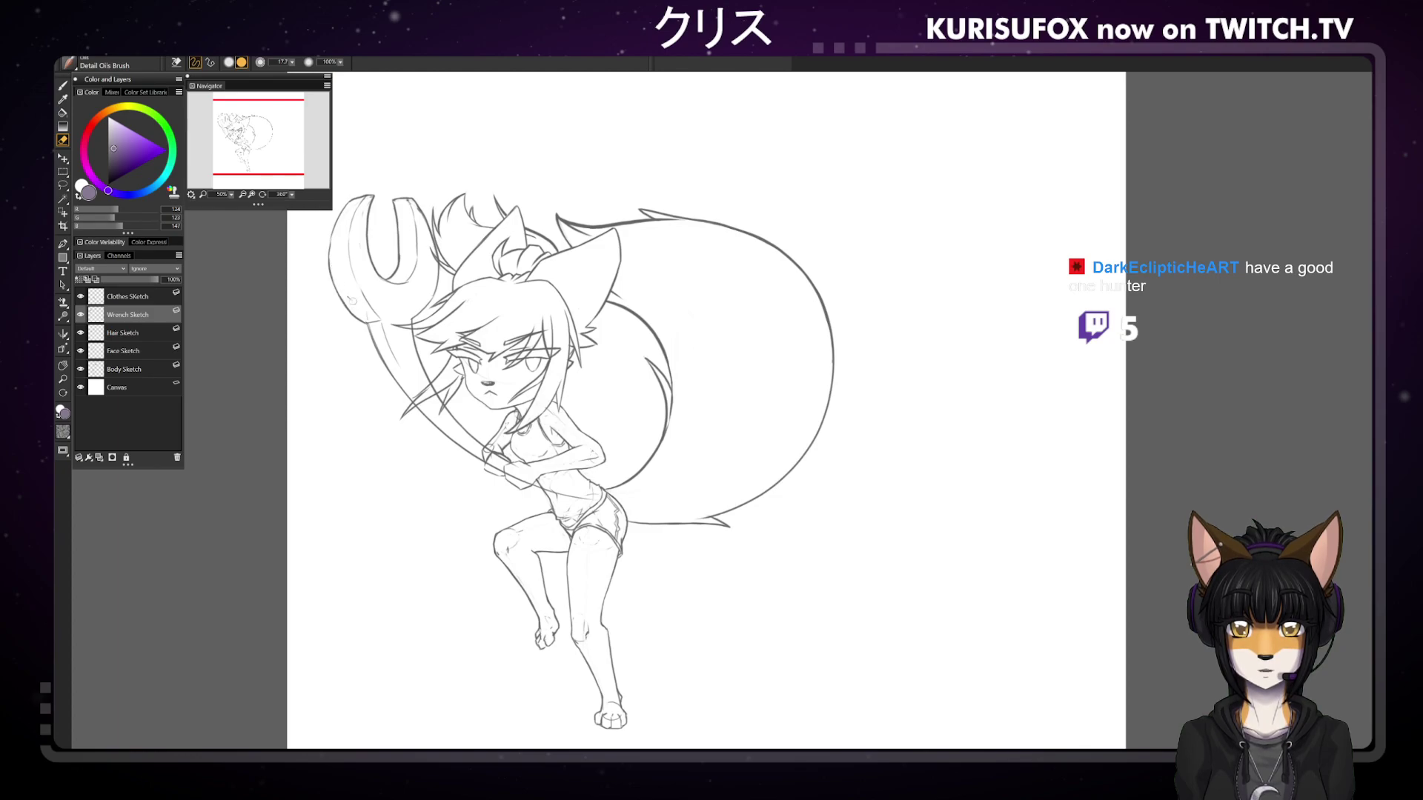
pyautogui.press('b')
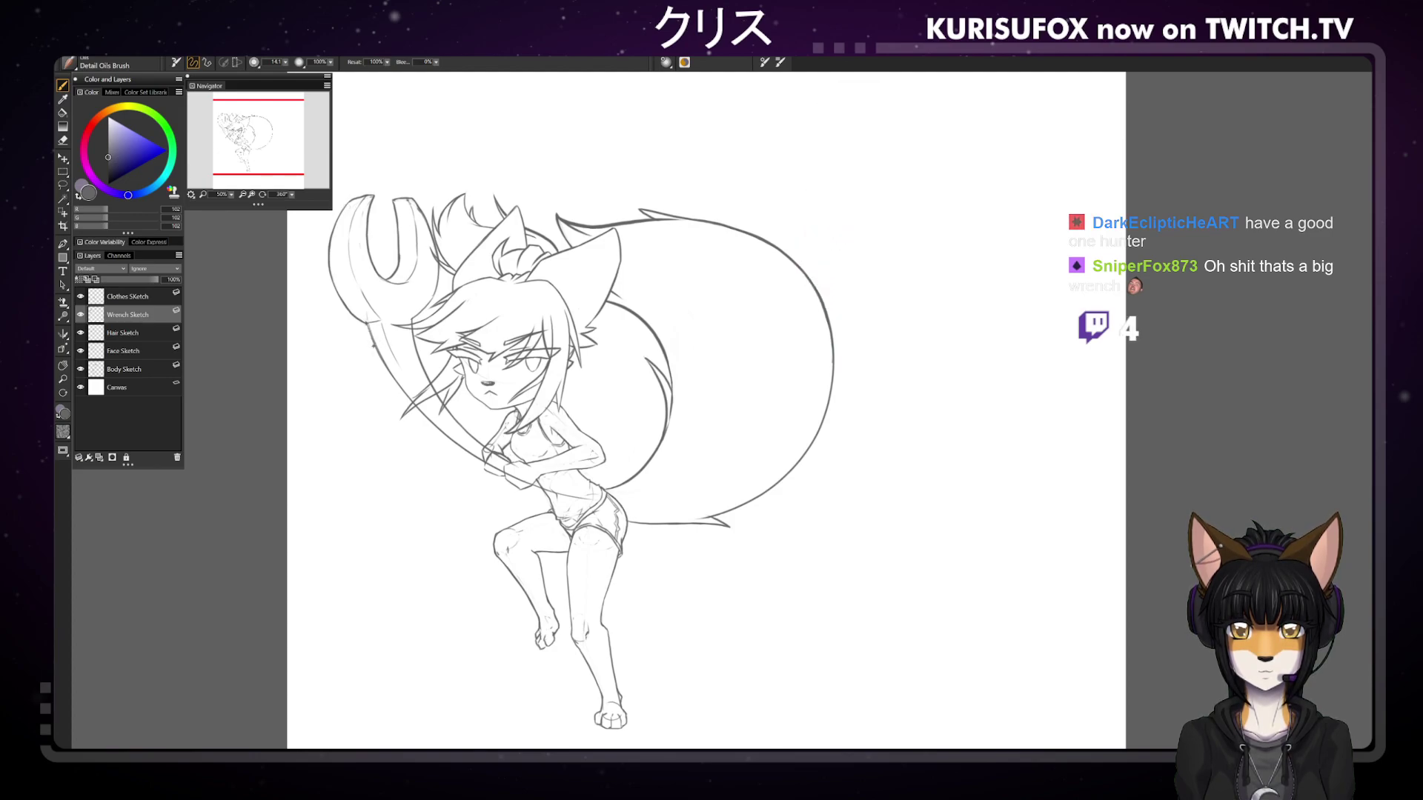
# Try several strokes for the outer edge of the wrench handle below the head, undoing each one
pyautogui.hotkey('ctrl', 'z')
pyautogui.moveTo(368, 331); pyautogui.dragTo(406, 395)
pyautogui.hotkey('ctrl', 'z')
pyautogui.moveTo(376, 350); pyautogui.dragTo(432, 424)
pyautogui.hotkey('ctrl', 'z')
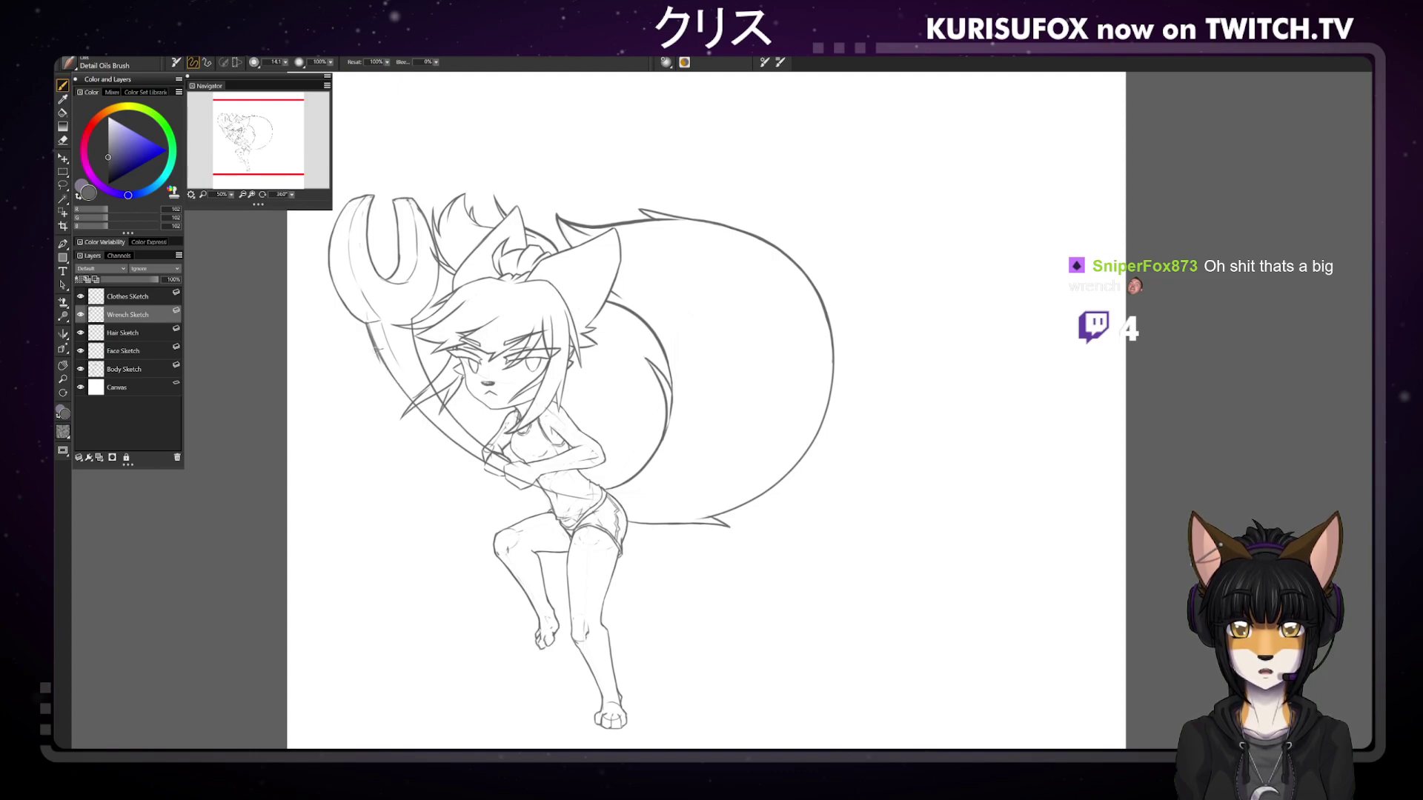
pyautogui.moveTo(372, 346); pyautogui.dragTo(434, 428)
pyautogui.hotkey('ctrl', 'z')
pyautogui.moveTo(374, 346)
pyautogui.mouseDown()
pyautogui.moveTo(483, 463)
pyautogui.moveTo(442, 426)
pyautogui.moveTo(466, 455)
pyautogui.mouseUp()
pyautogui.hotkey('ctrl', 'z')
pyautogui.hotkey('ctrl', 'z')
pyautogui.moveTo(420, 410); pyautogui.dragTo(461, 446)
pyautogui.hotkey('ctrl', 'z')
pyautogui.hotkey('ctrl', 'z')
# Erase the excess where the handle meets the wrench head and redraw the handle's edge down toward the hands
pyautogui.press('n')
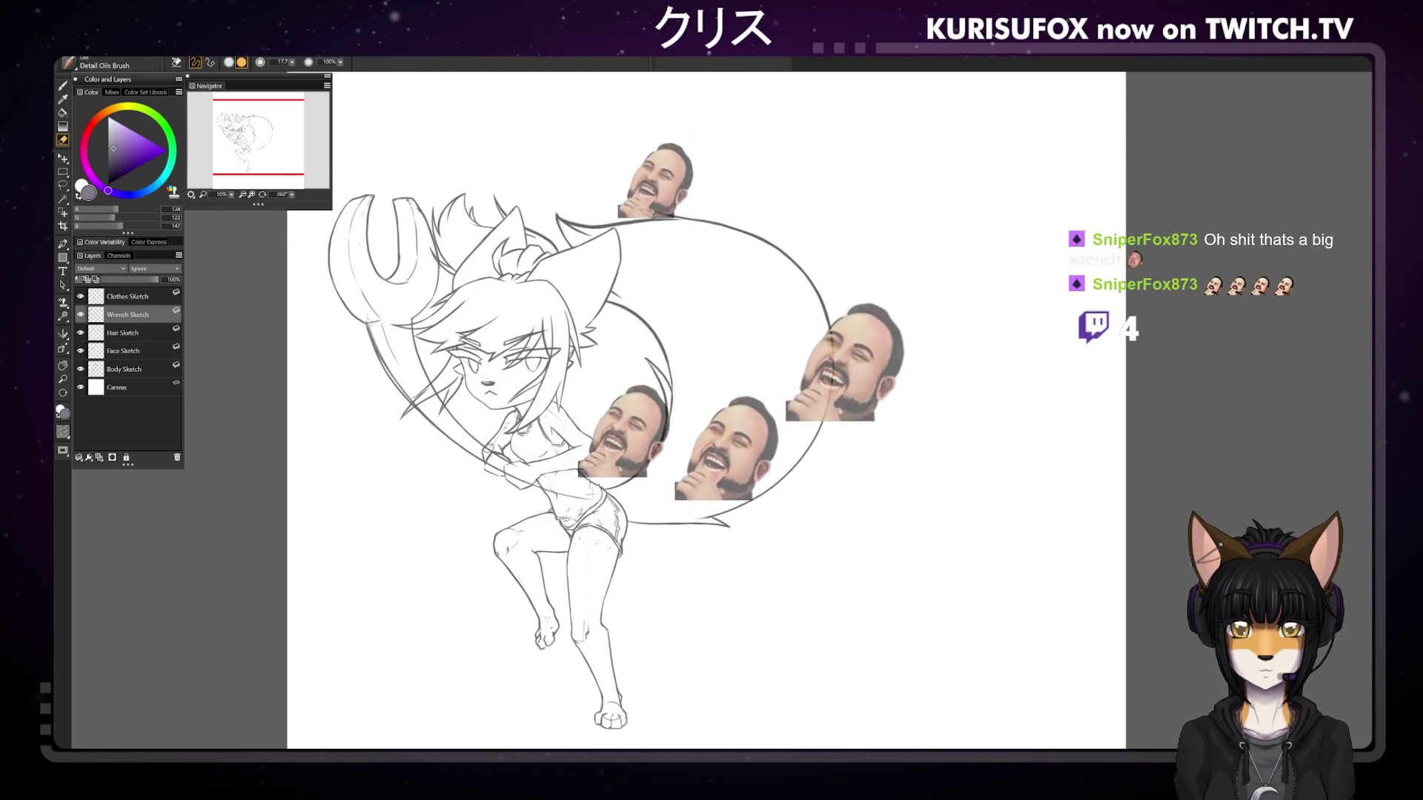
pyautogui.moveTo(370, 330); pyautogui.dragTo(384, 359)
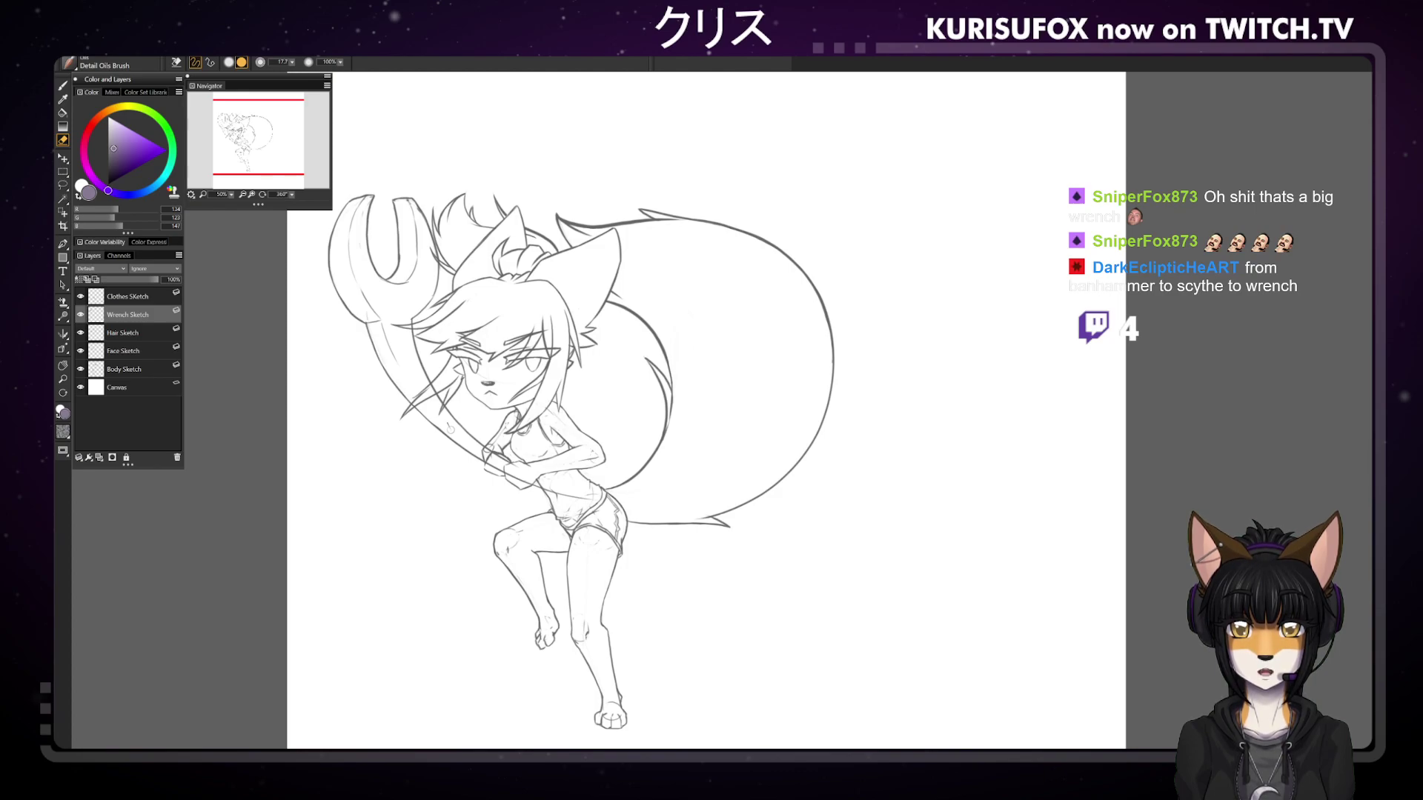
pyautogui.press('b')
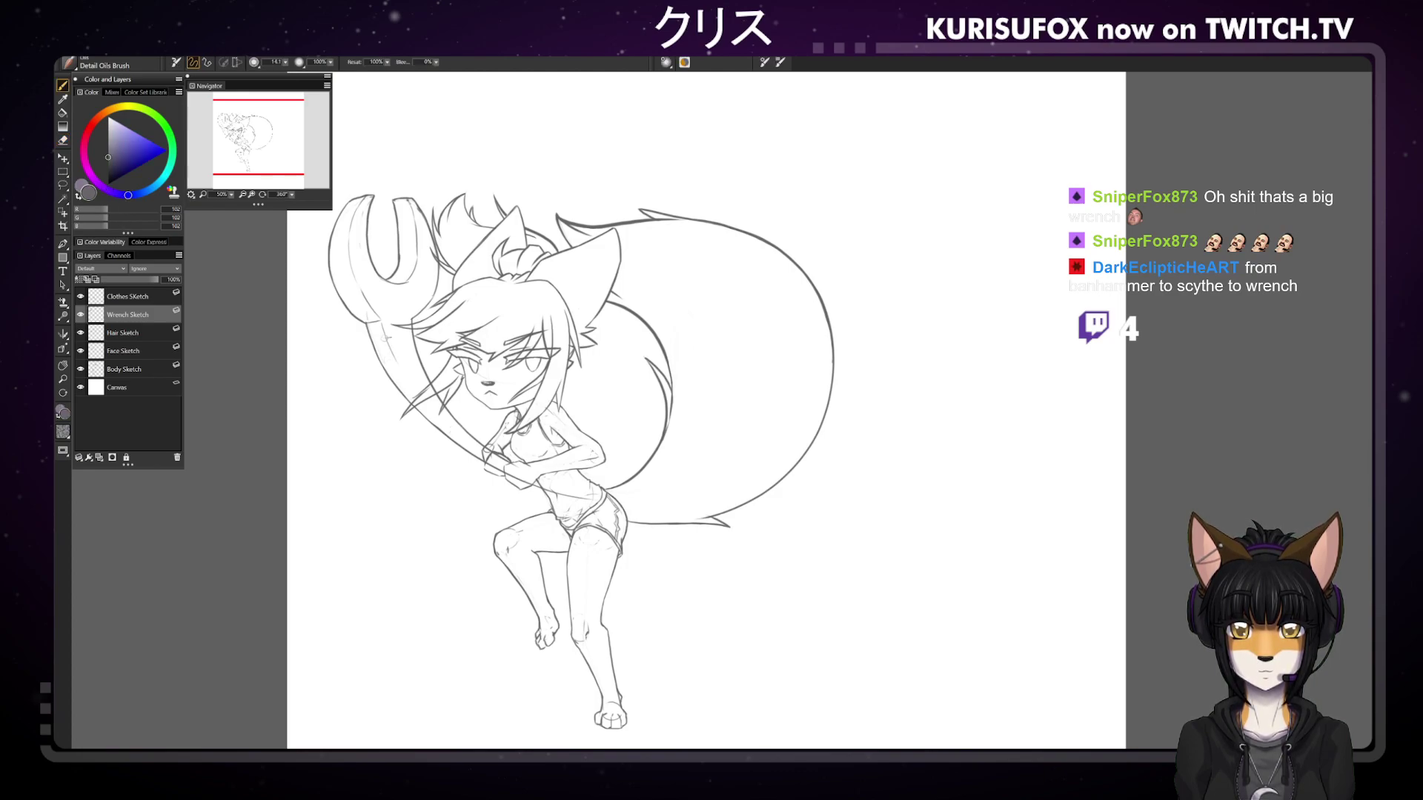
pyautogui.moveTo(405, 381); pyautogui.dragTo(424, 404)
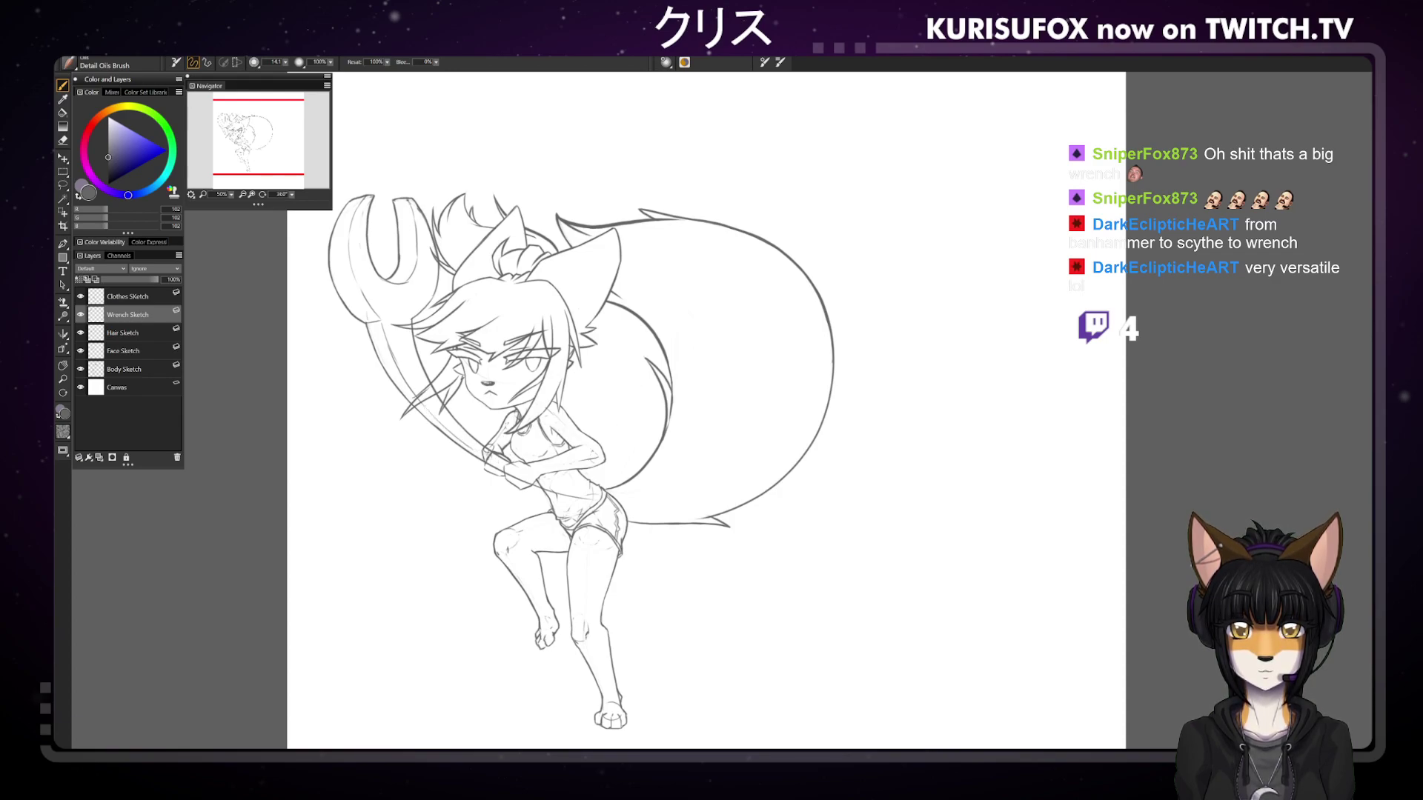
pyautogui.moveTo(431, 414); pyautogui.dragTo(462, 439)
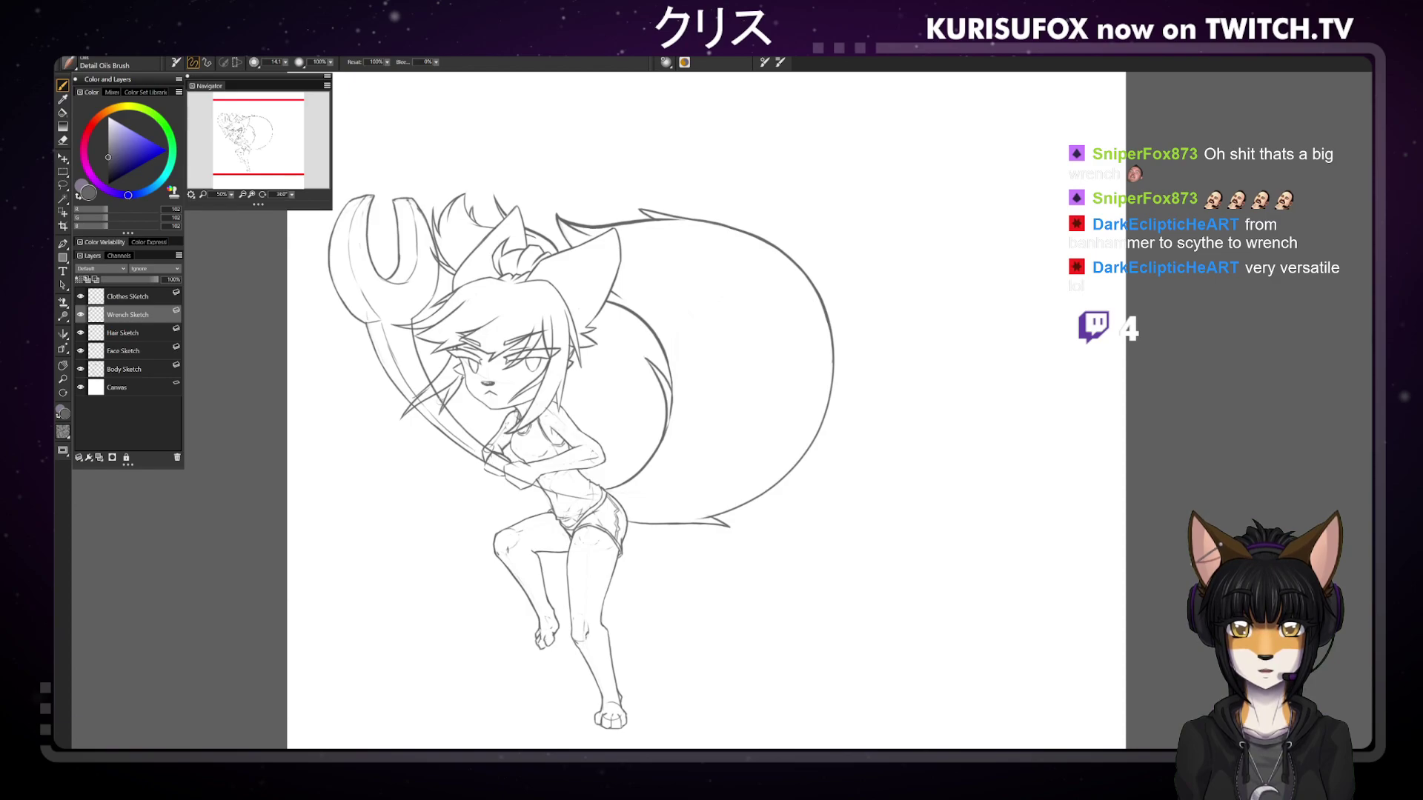
pyautogui.press('n')
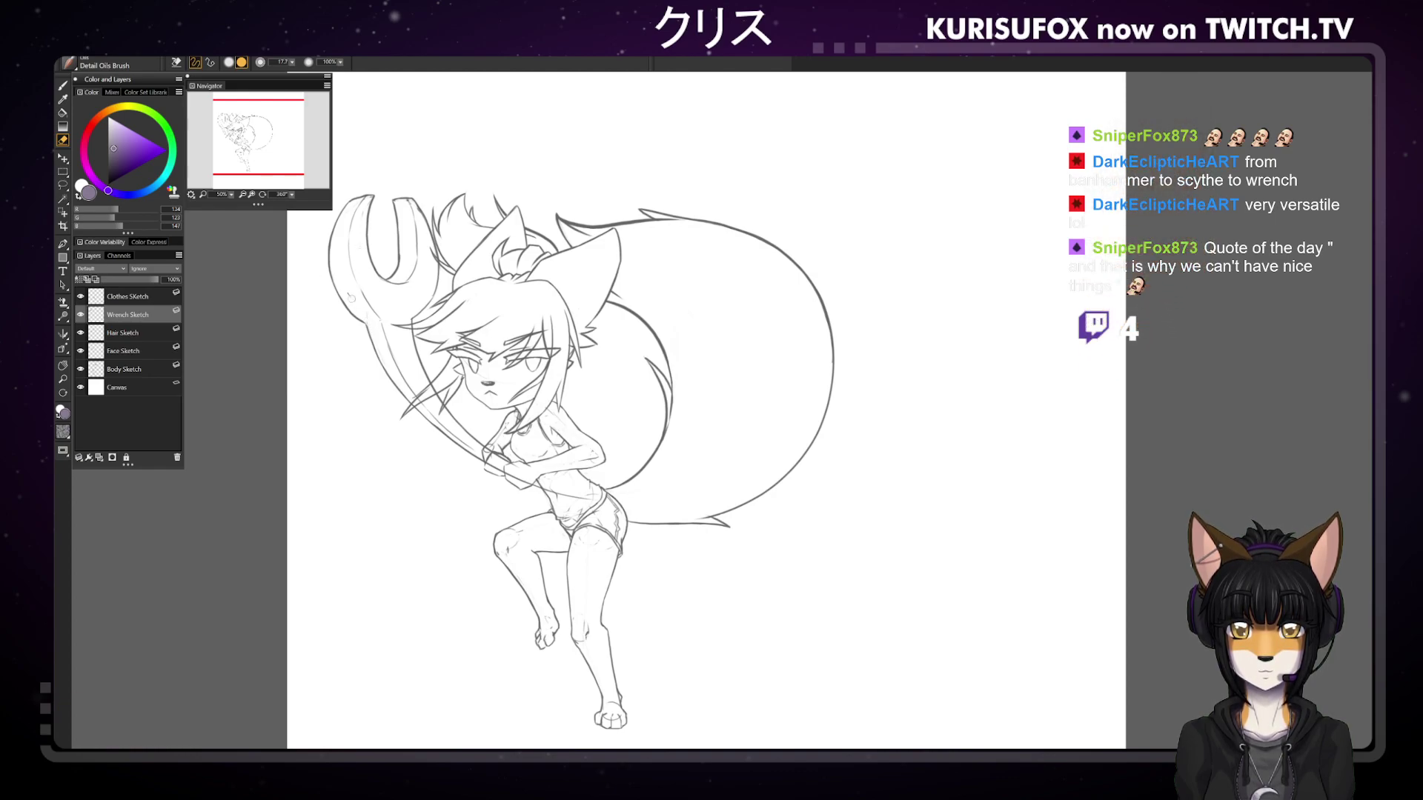
pyautogui.press('b')
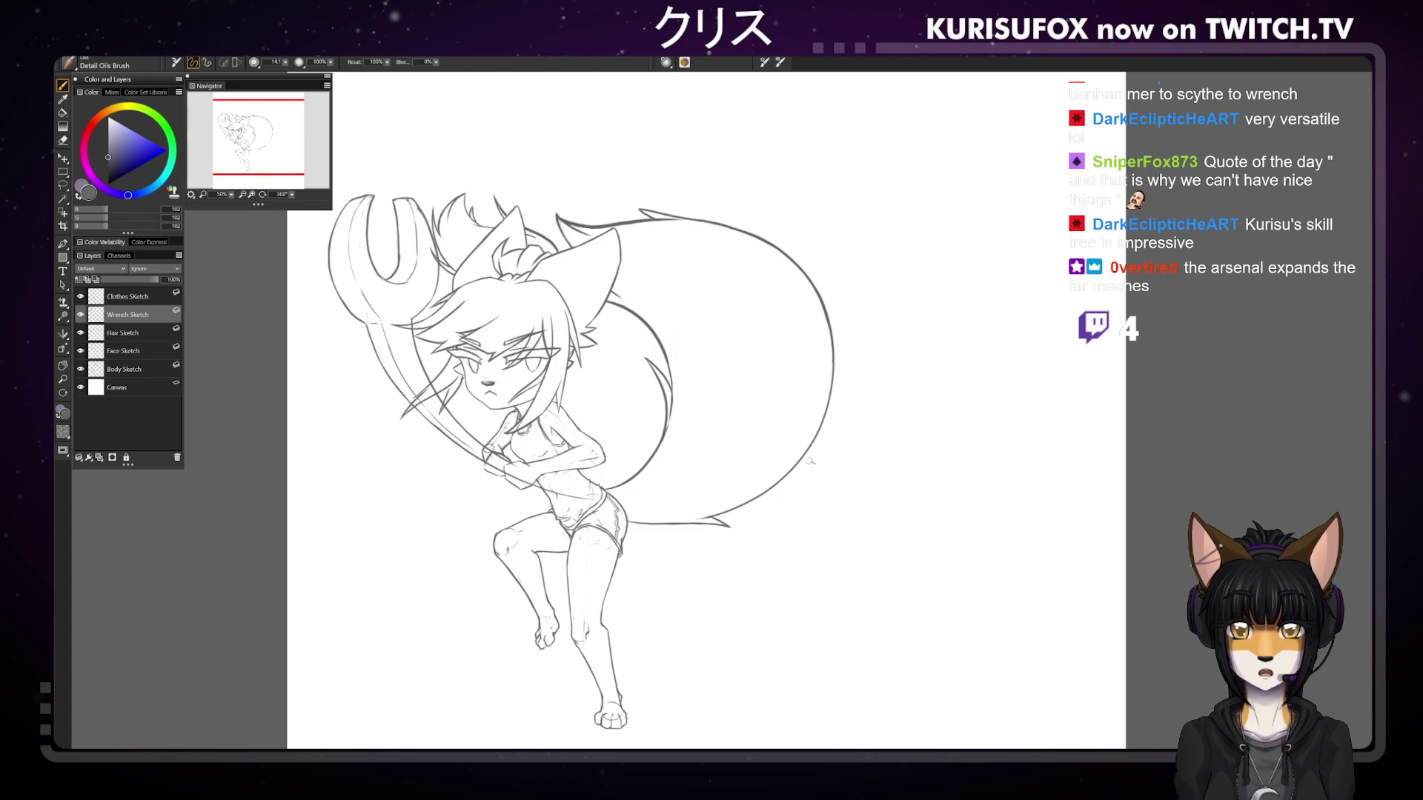
# Draw a curved contour line inside the wrench's outer jaw, redoing the stroke repeatedly
pyautogui.press('n')
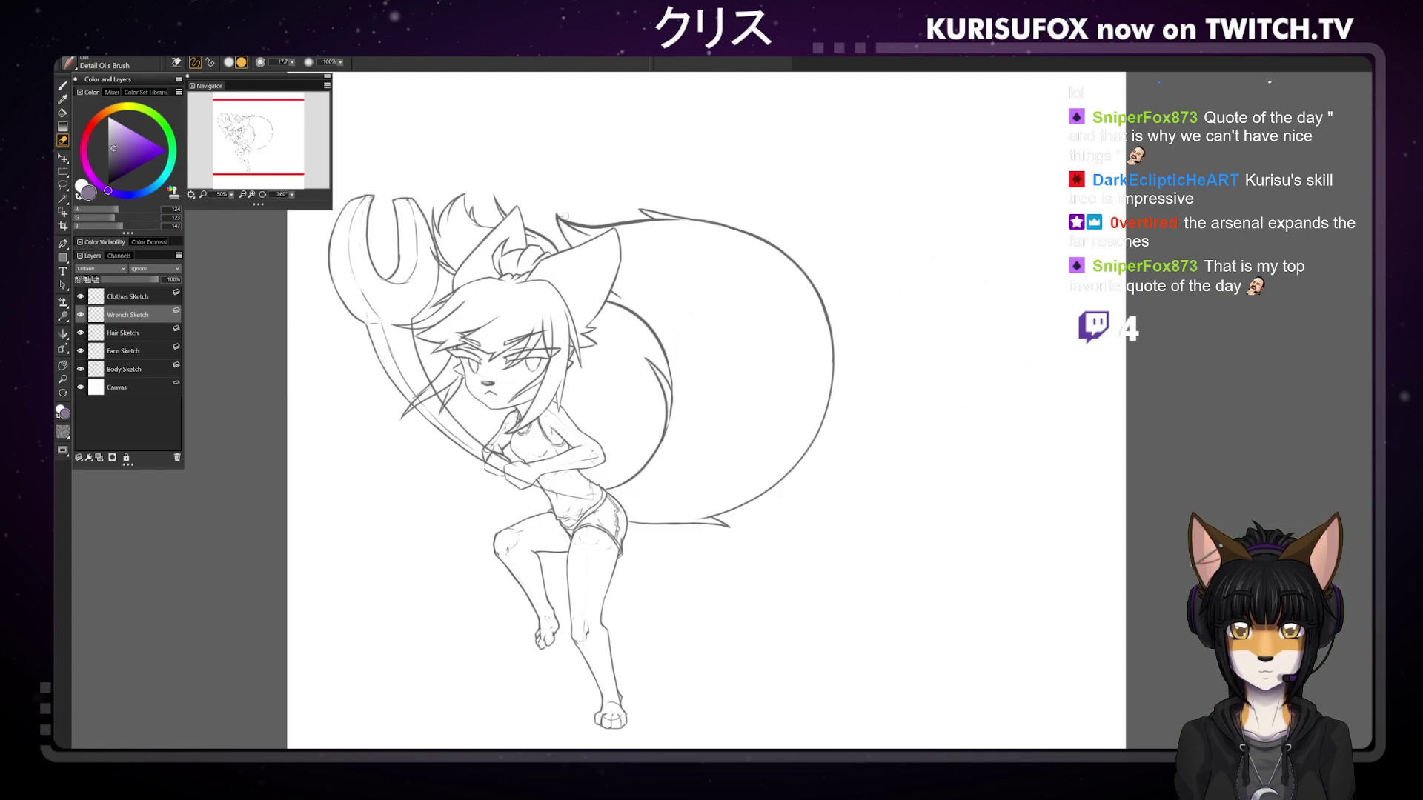
pyautogui.press('b')
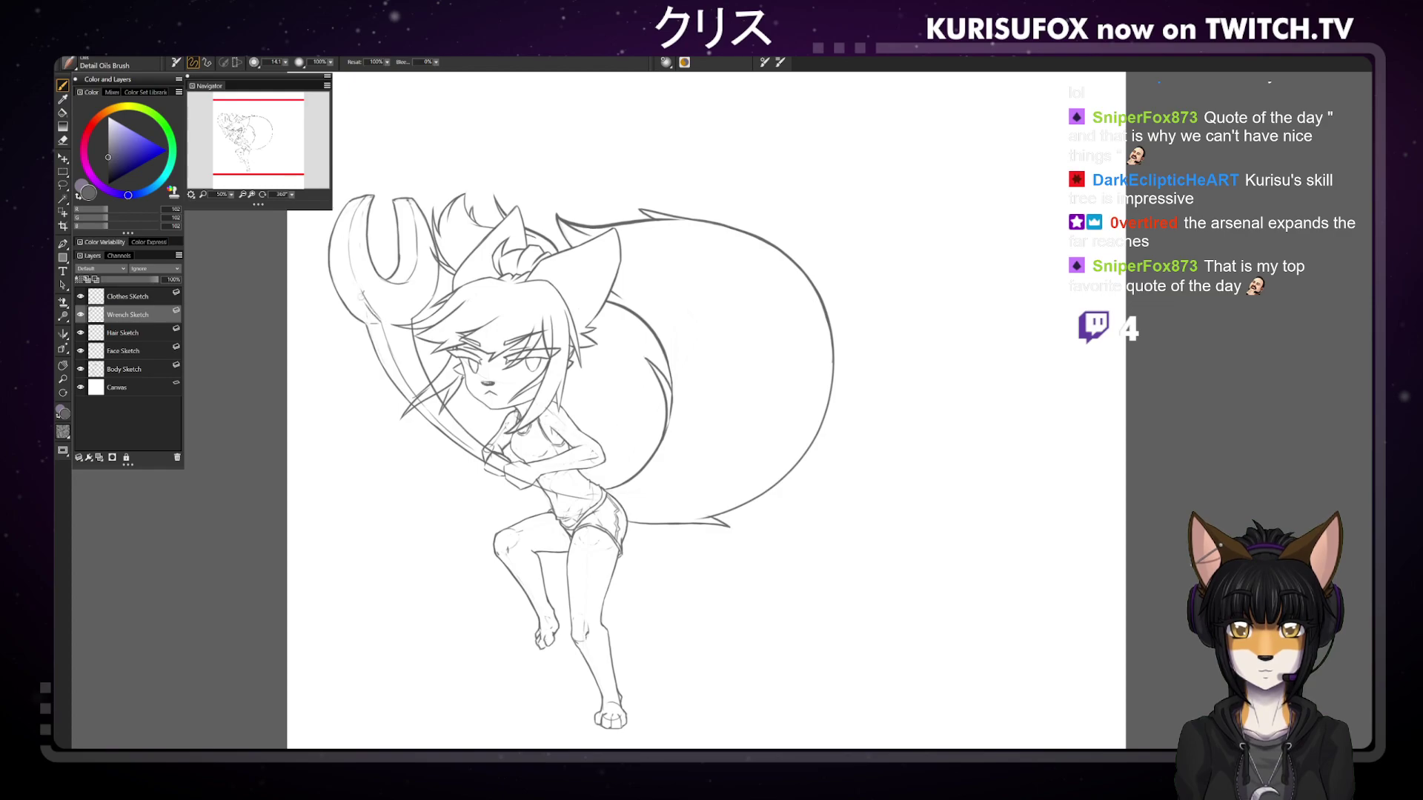
pyautogui.moveTo(362, 302)
pyautogui.mouseDown()
pyautogui.moveTo(354, 193)
pyautogui.moveTo(364, 308)
pyautogui.moveTo(357, 206)
pyautogui.mouseUp()
pyautogui.hotkey('ctrl', 'z')
pyautogui.hotkey('ctrl', 'z')
pyautogui.moveTo(363, 306); pyautogui.dragTo(349, 233)
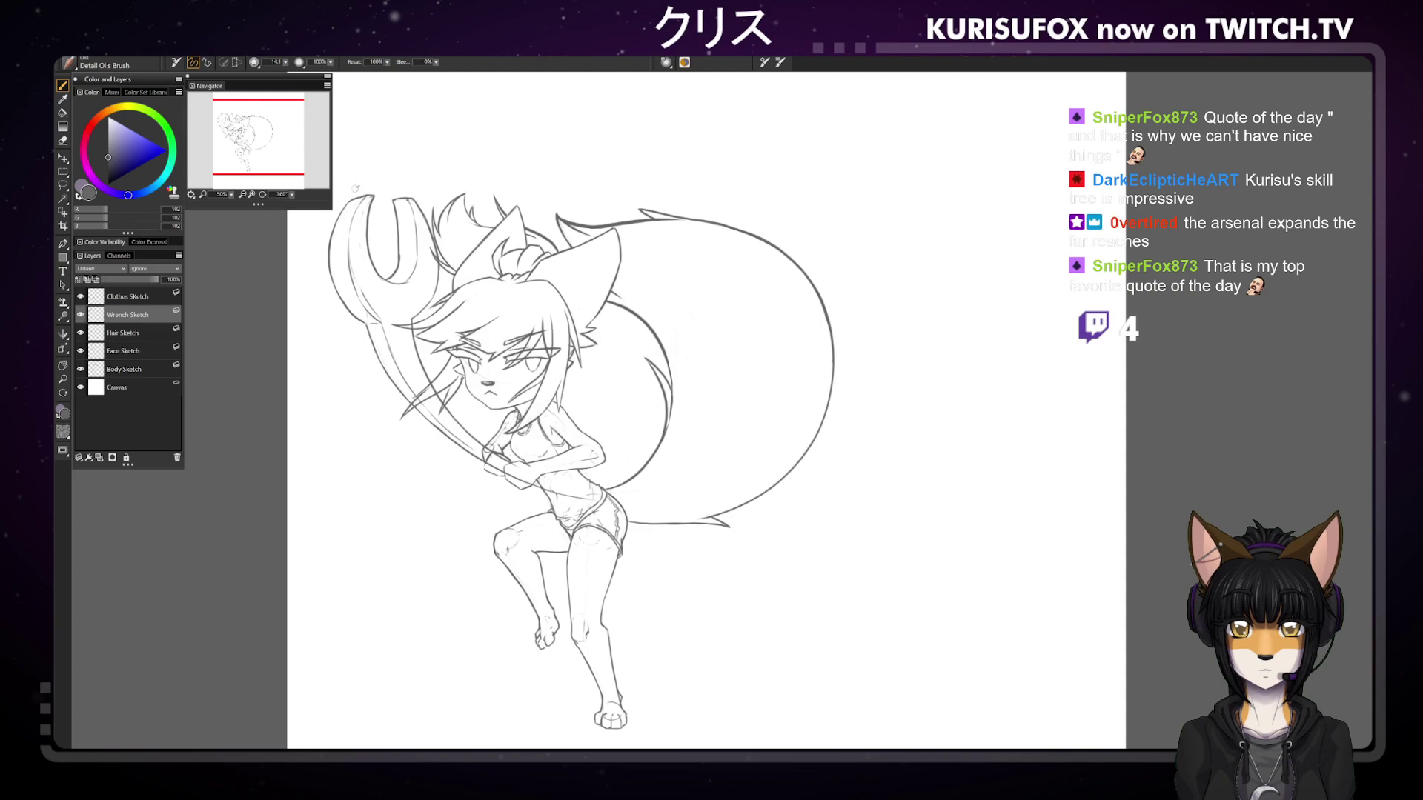
pyautogui.hotkey('ctrl', 'z')
pyautogui.moveTo(368, 310); pyautogui.dragTo(351, 223)
pyautogui.hotkey('ctrl', 'z')
pyautogui.moveTo(364, 308); pyautogui.dragTo(348, 243)
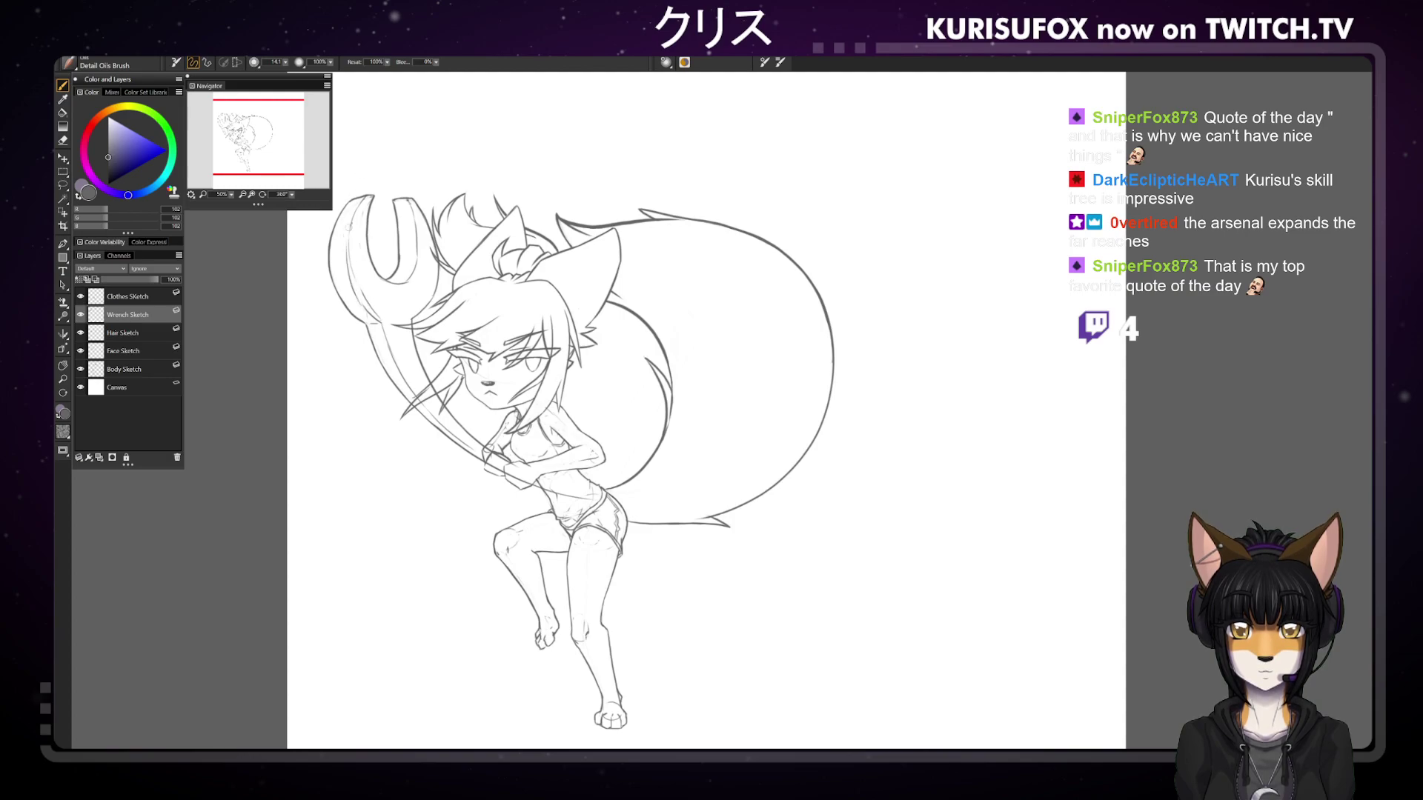
pyautogui.hotkey('ctrl', 'z')
pyautogui.moveTo(363, 302); pyautogui.dragTo(347, 234)
pyautogui.hotkey('ctrl', 'z')
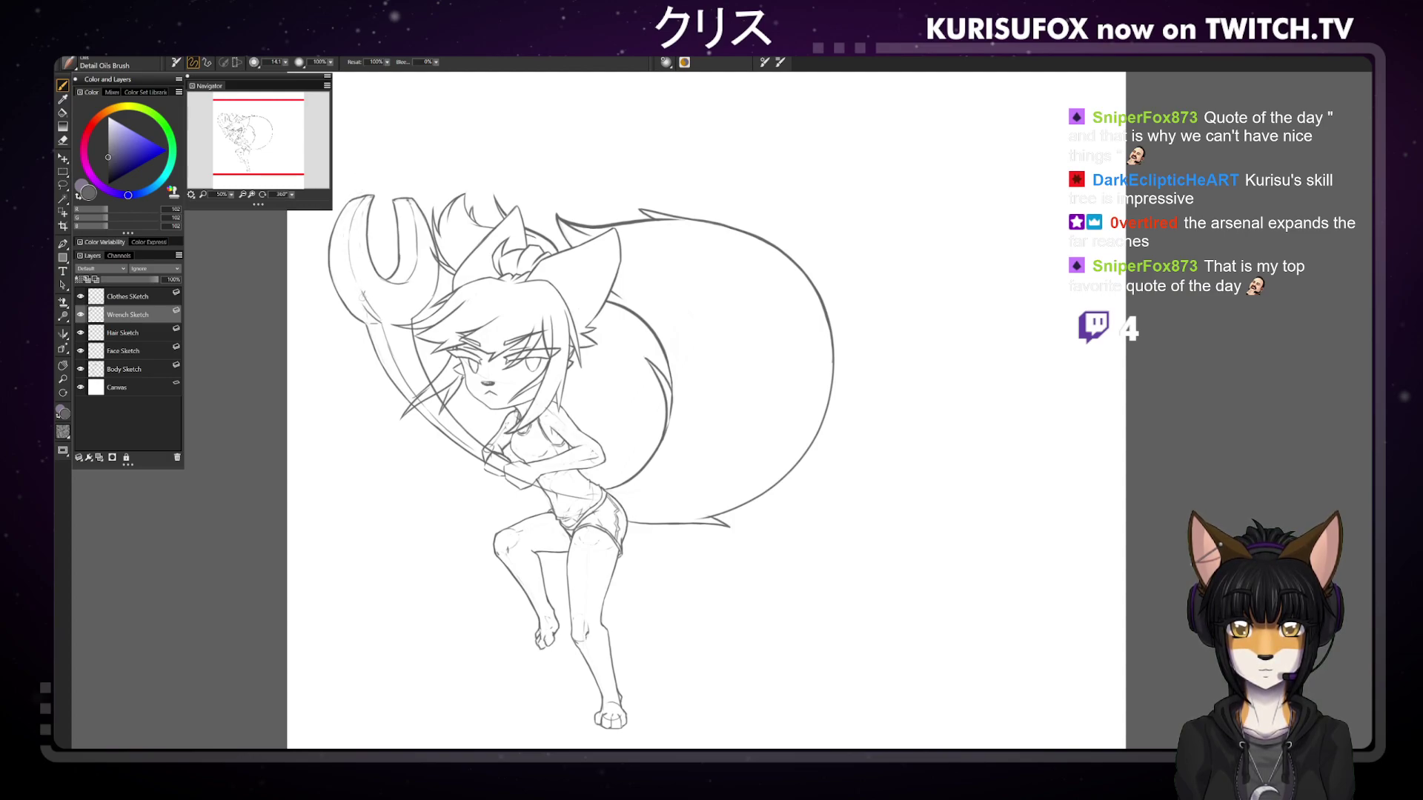
pyautogui.moveTo(356, 294); pyautogui.dragTo(345, 226)
pyautogui.hotkey('ctrl', 'z')
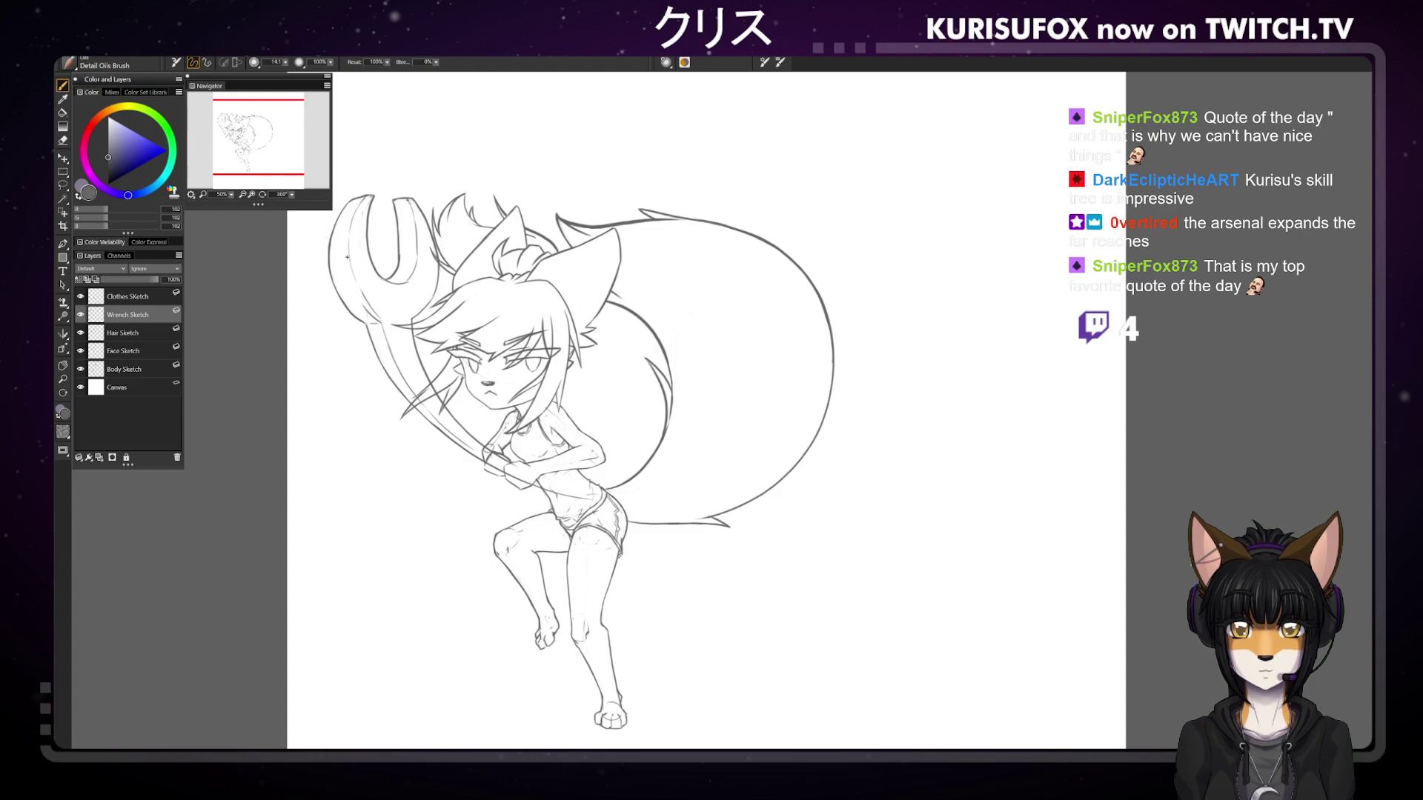
pyautogui.moveTo(358, 296)
pyautogui.mouseDown()
pyautogui.moveTo(347, 230)
pyautogui.moveTo(363, 297)
pyautogui.mouseUp()
pyautogui.hotkey('ctrl', 'z')
pyautogui.hotkey('ctrl', 'z')
pyautogui.moveTo(347, 228); pyautogui.dragTo(355, 289)
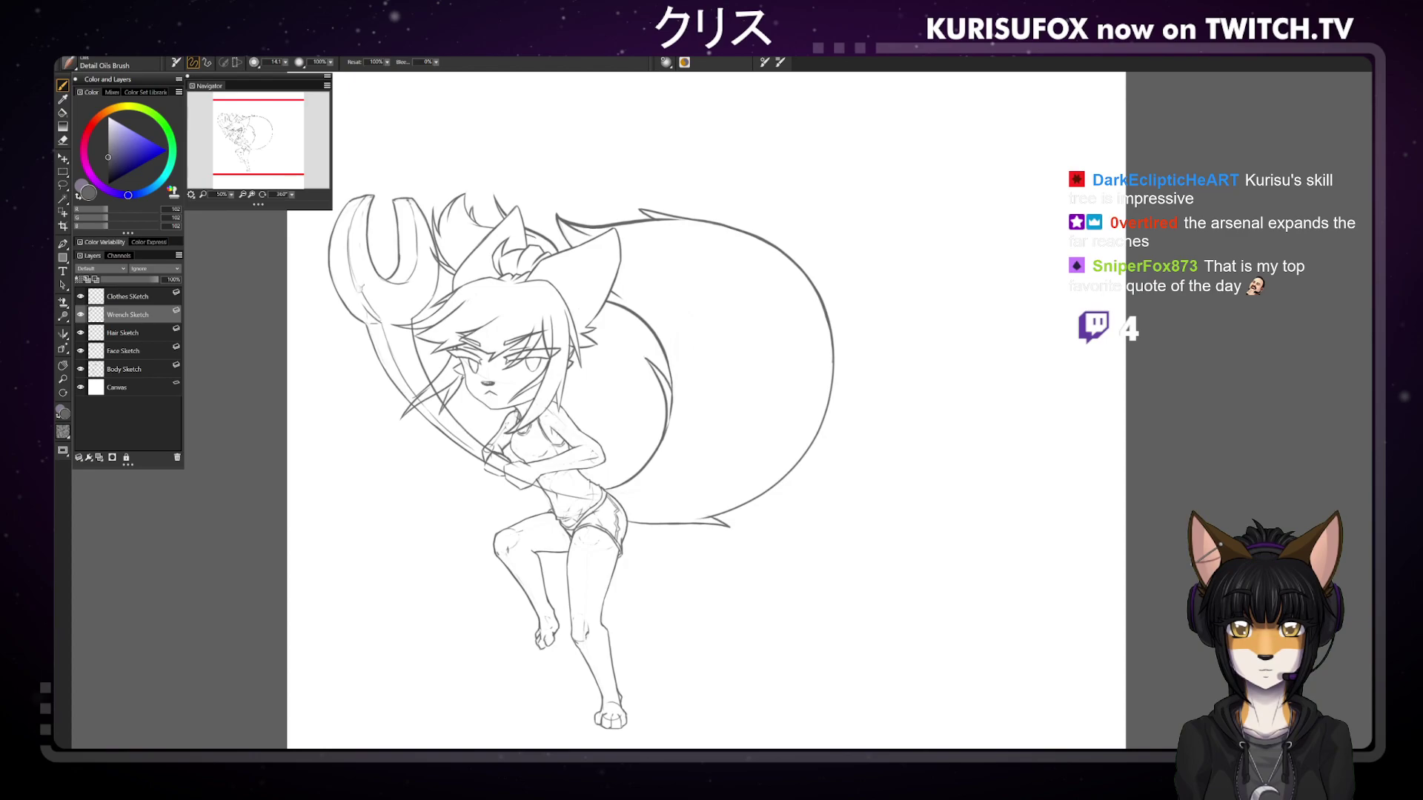
# Erase the excess lines at the base of the wrench head and touch up the tip of its outer jaw
pyautogui.press('n')
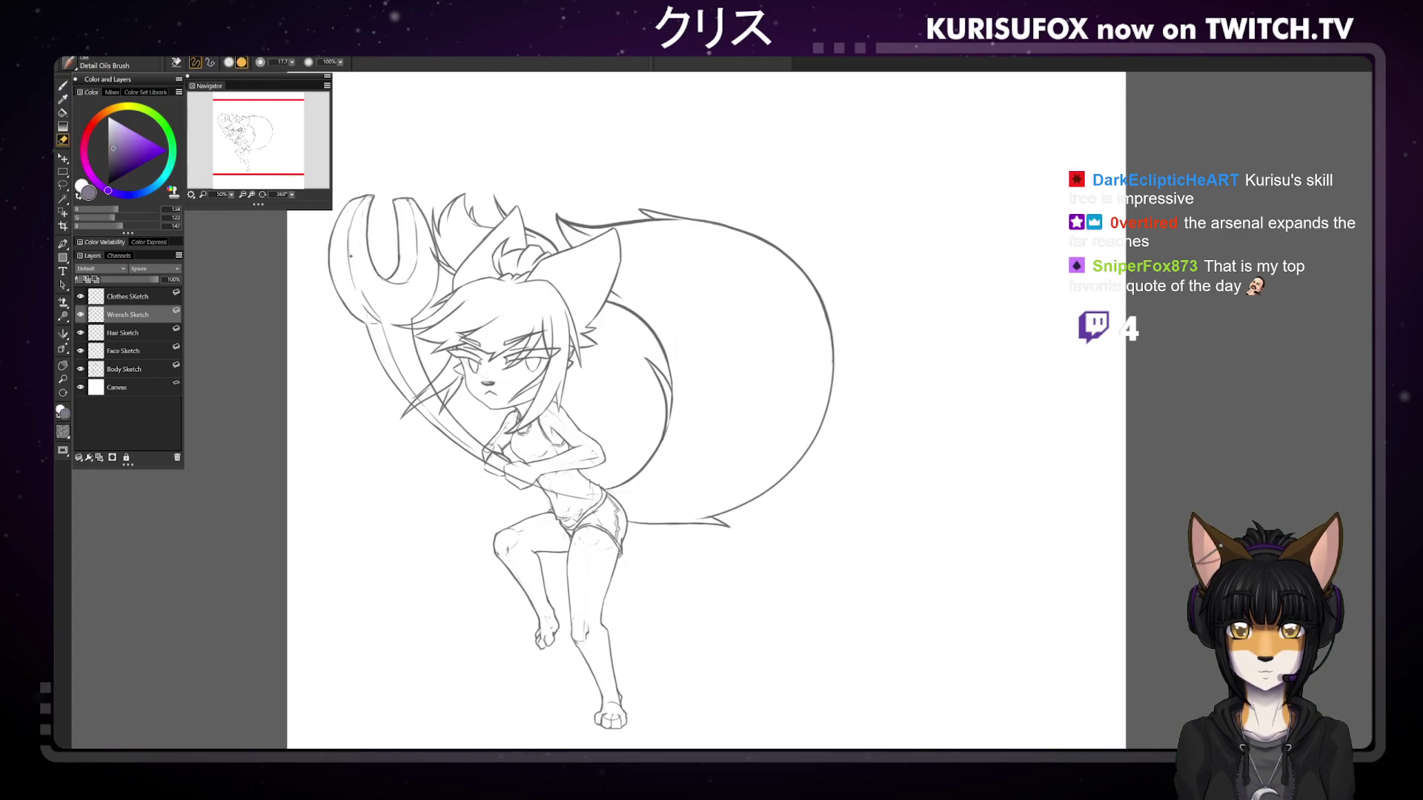
pyautogui.moveTo(361, 292); pyautogui.dragTo(375, 309)
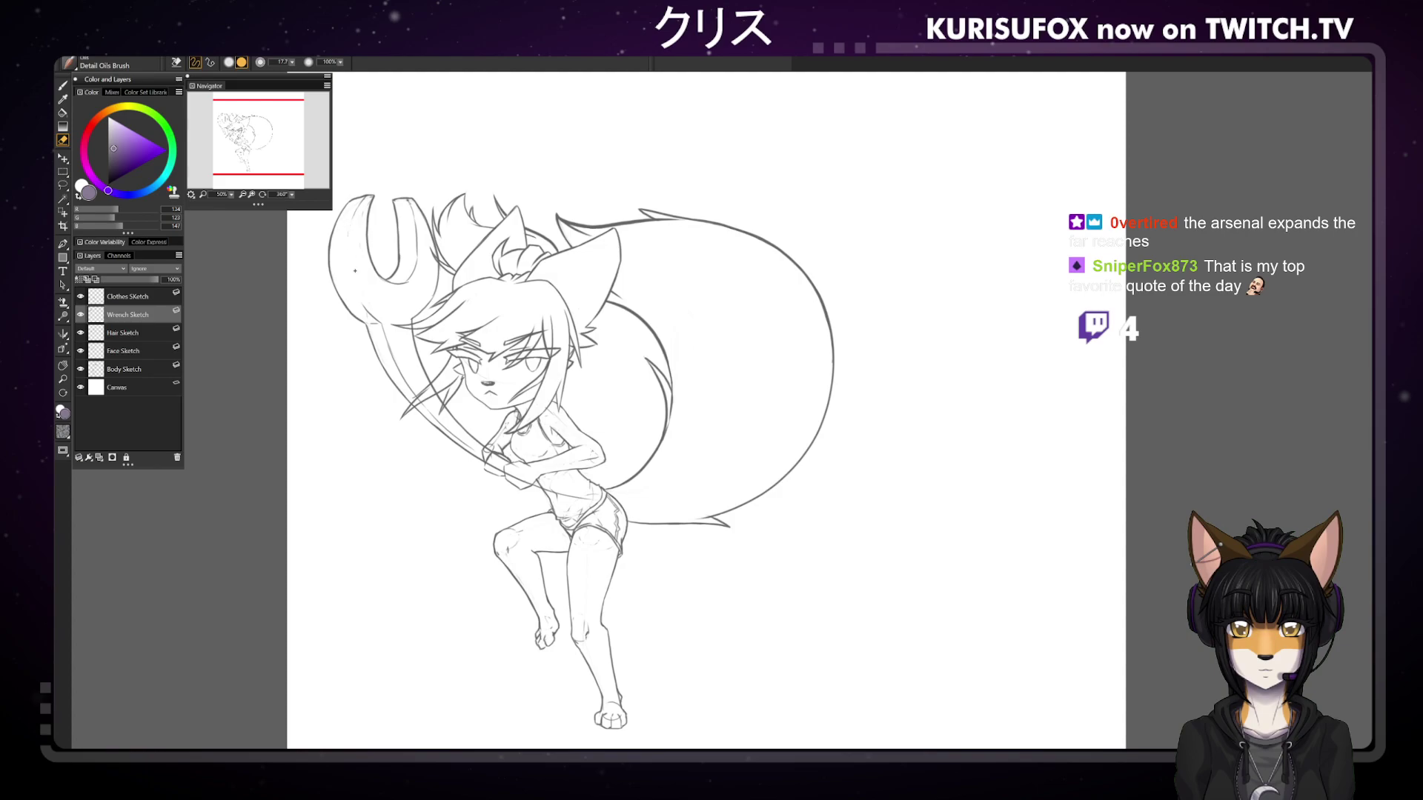
pyautogui.press('b')
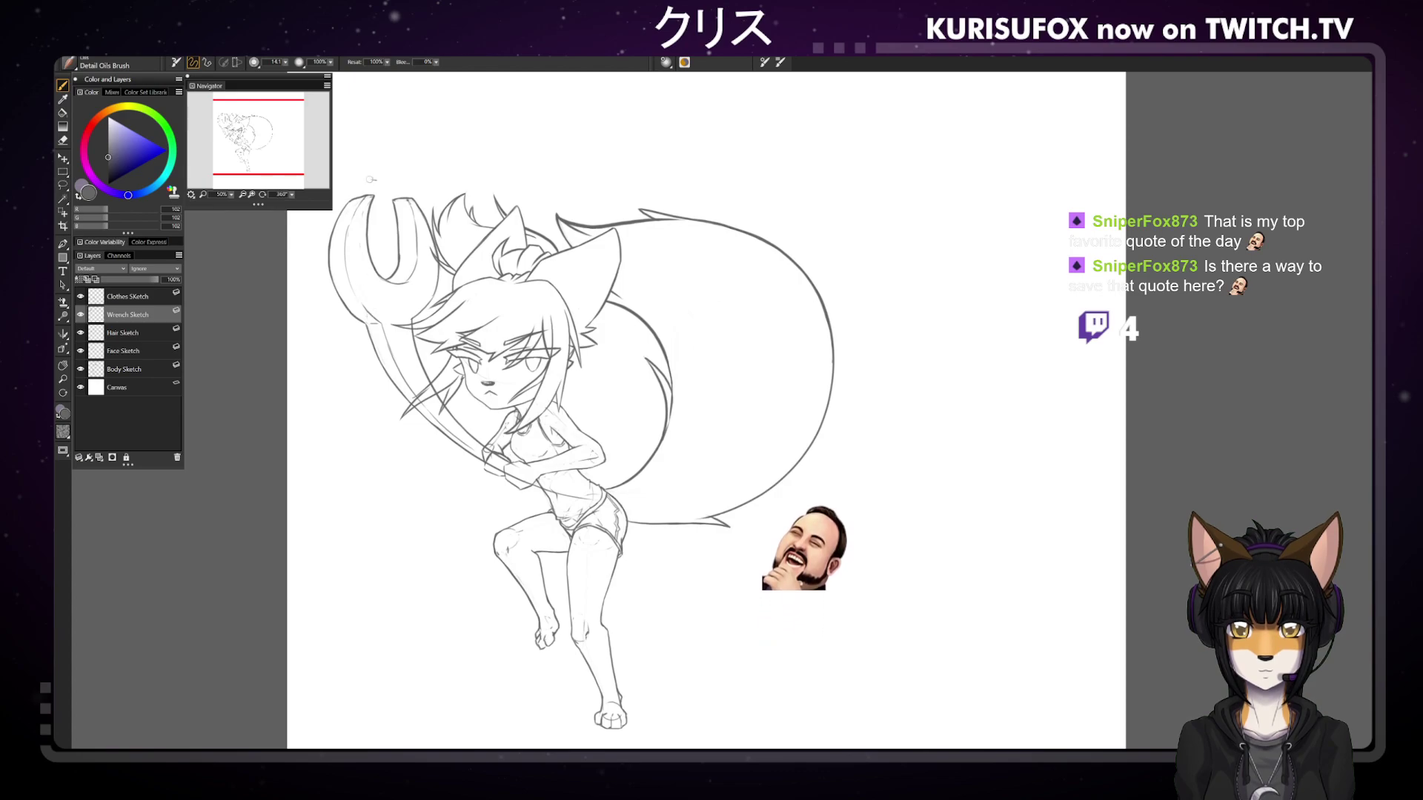
pyautogui.press('n')
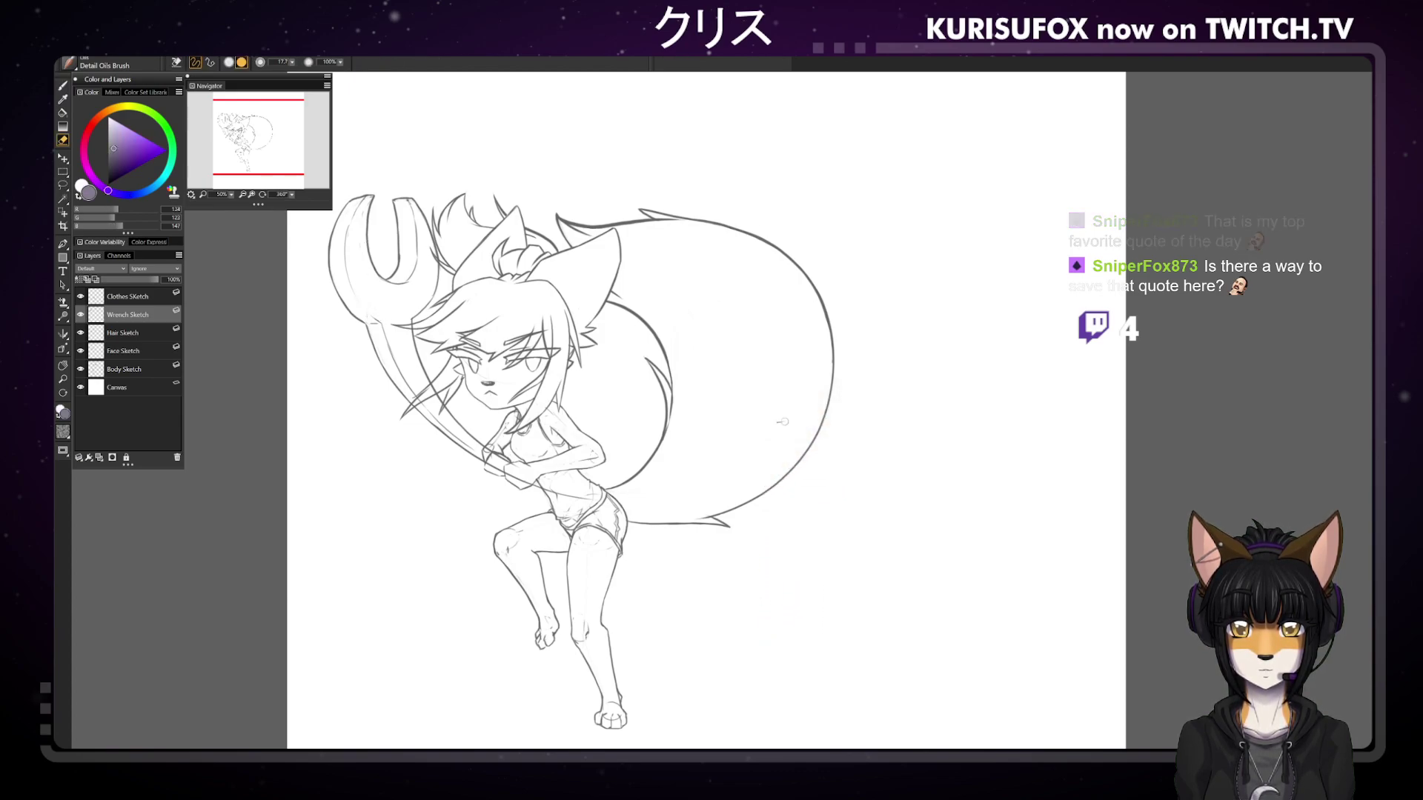
pyautogui.press('b')
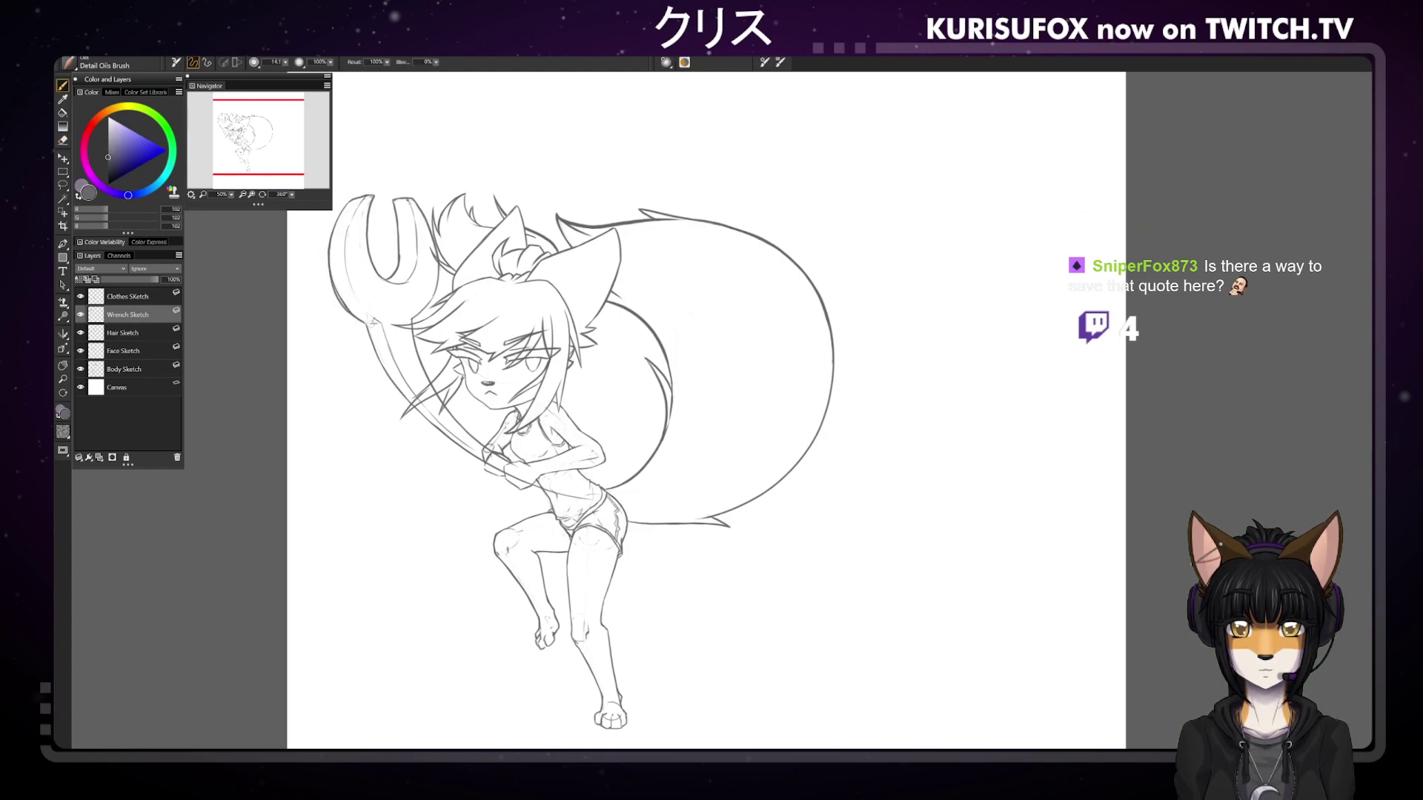
pyautogui.press('e')
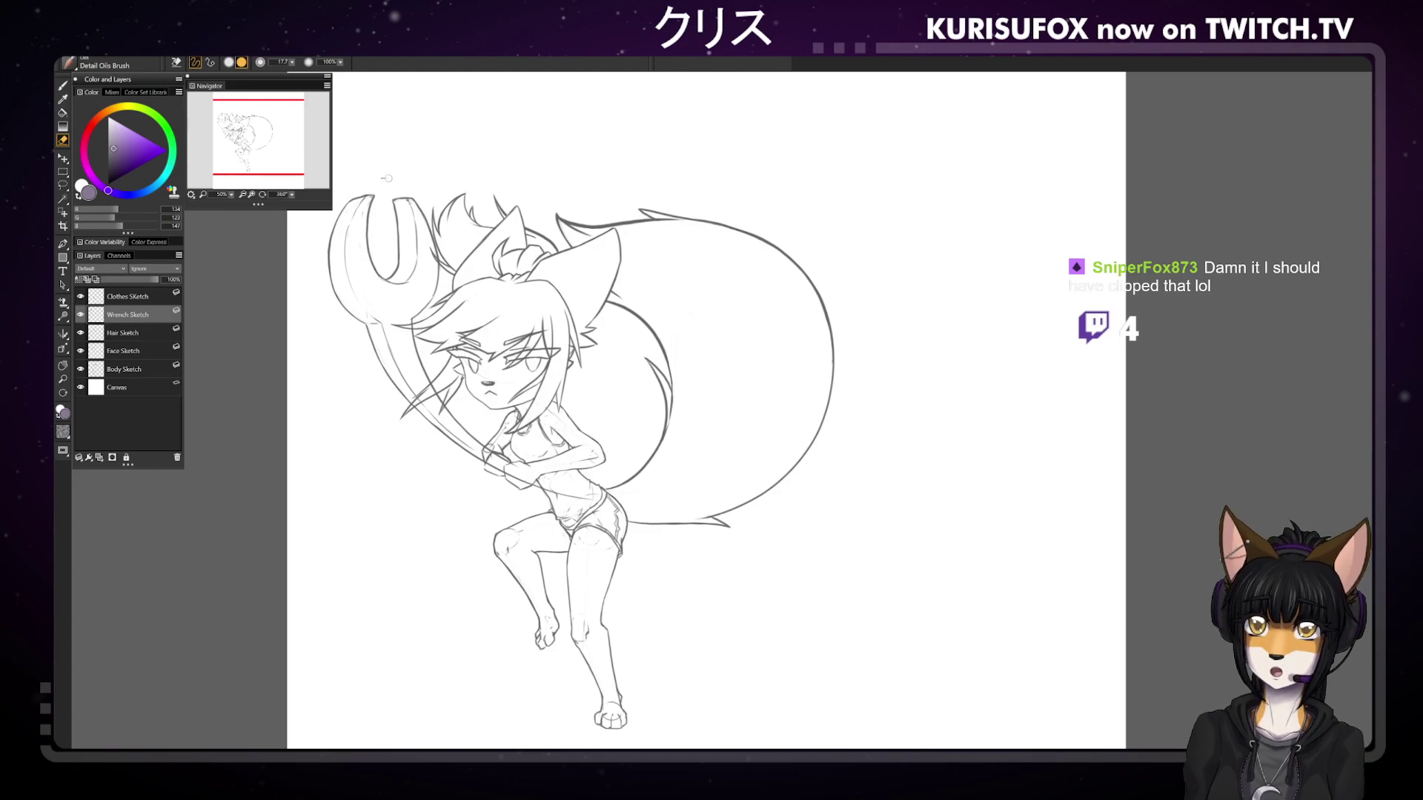
pyautogui.press('b')
pyautogui.moveTo(359, 196); pyautogui.dragTo(341, 220)
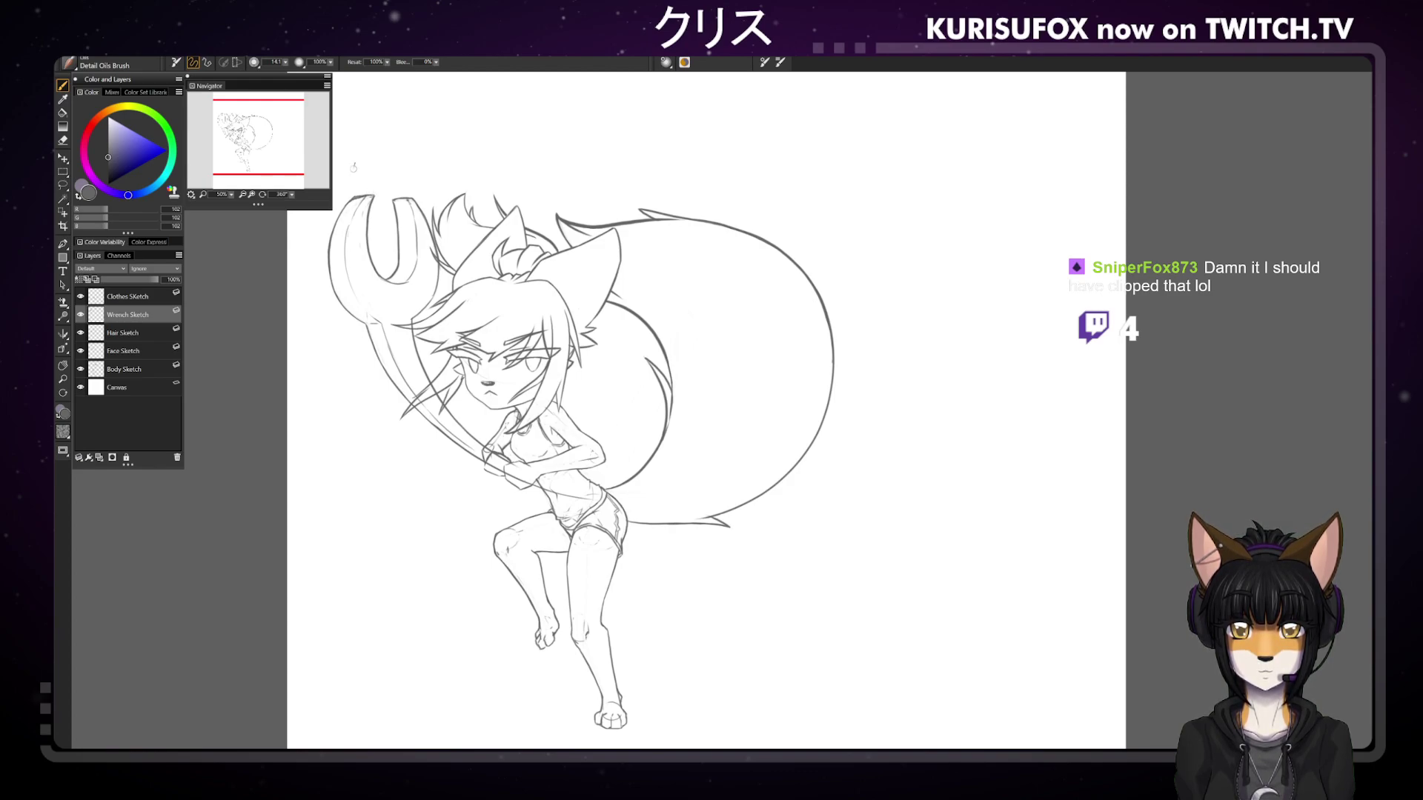
pyautogui.press('n')
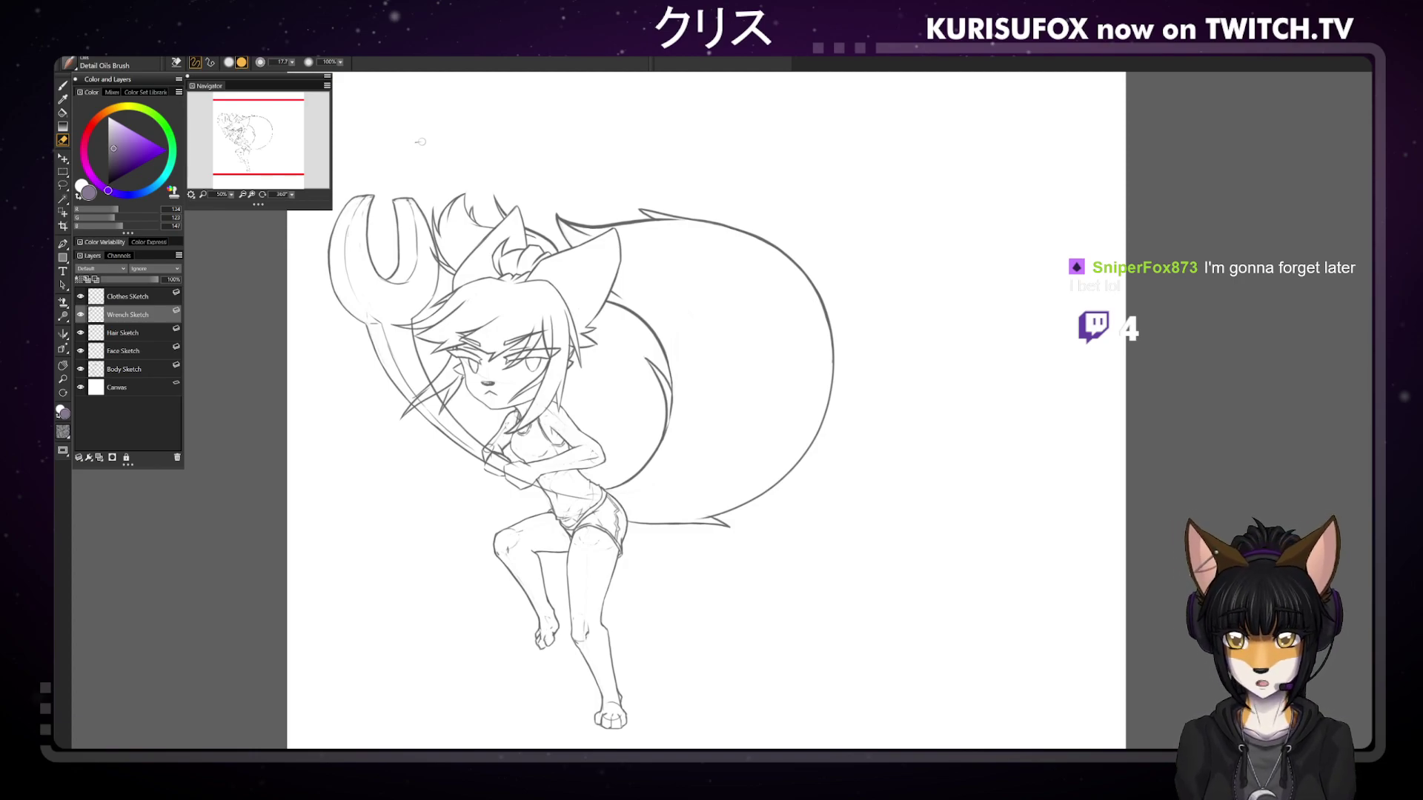
# Draw the wrench handle's continuation from the hands across the waist to a rounded end by the hip, redoing the stroke several times
pyautogui.press('b')
pyautogui.moveTo(284, 195); pyautogui.dragTo(279, 186)
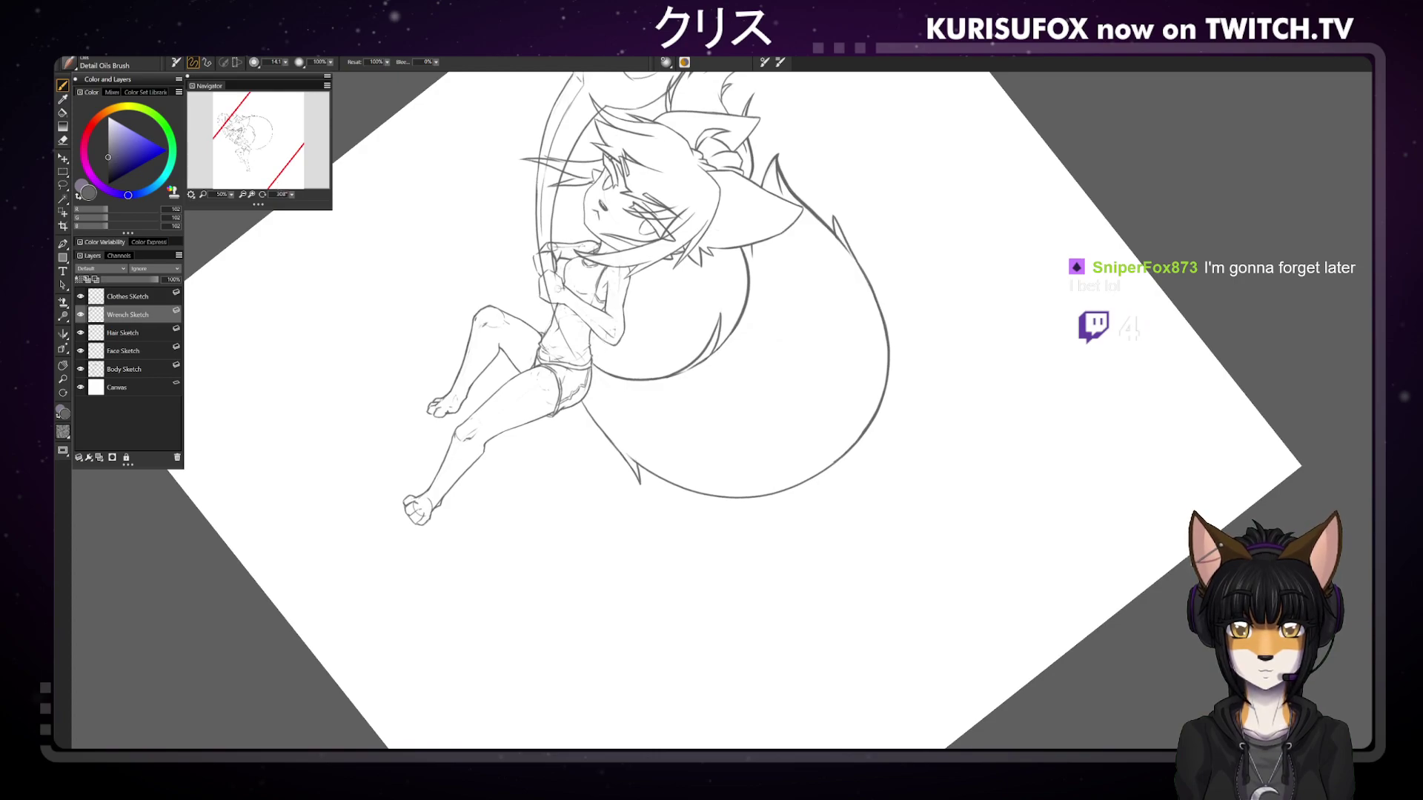
pyautogui.moveTo(554, 276); pyautogui.dragTo(608, 378)
pyautogui.hotkey('ctrl', 'z')
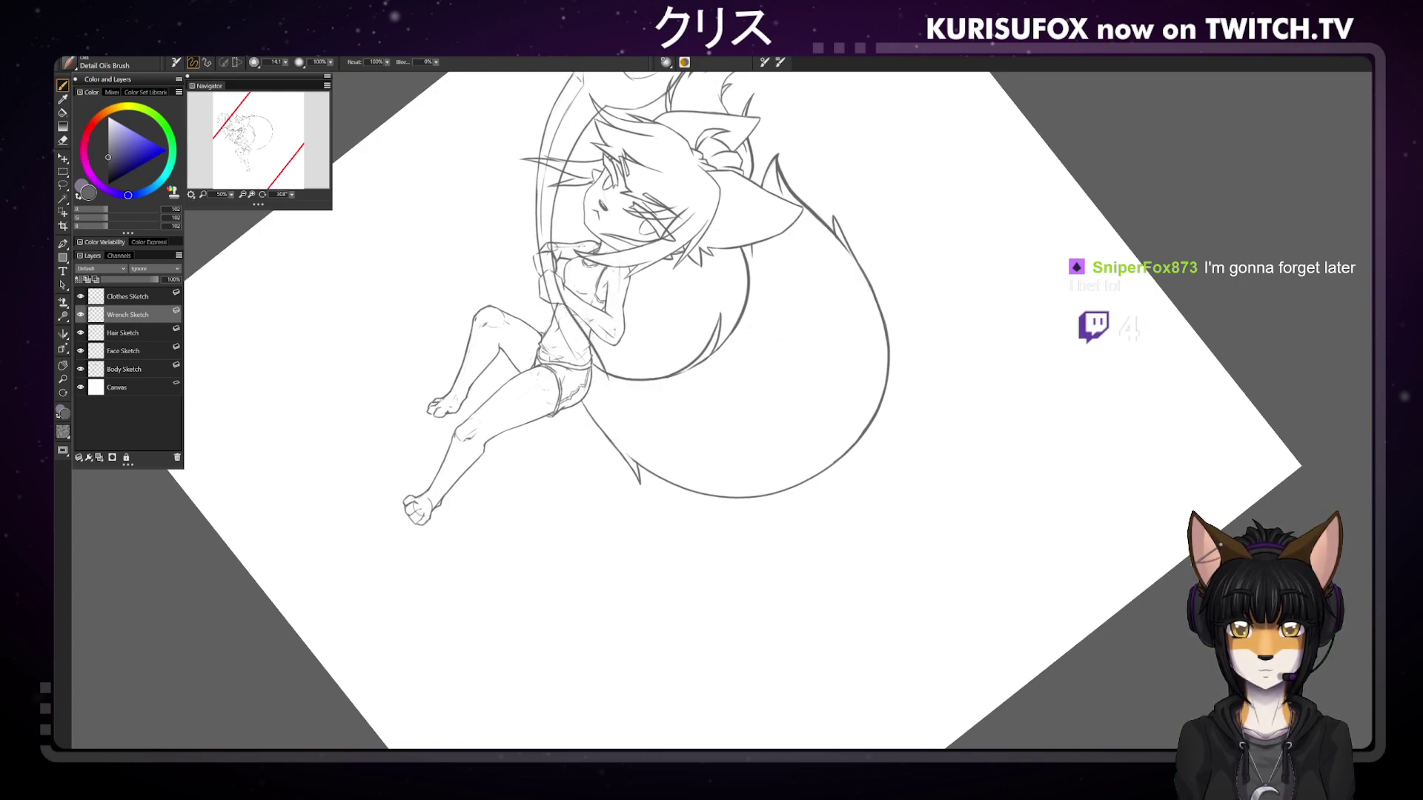
pyautogui.hotkey('ctrl', 'z')
pyautogui.moveTo(556, 275); pyautogui.dragTo(606, 351)
pyautogui.hotkey('ctrl', 'z')
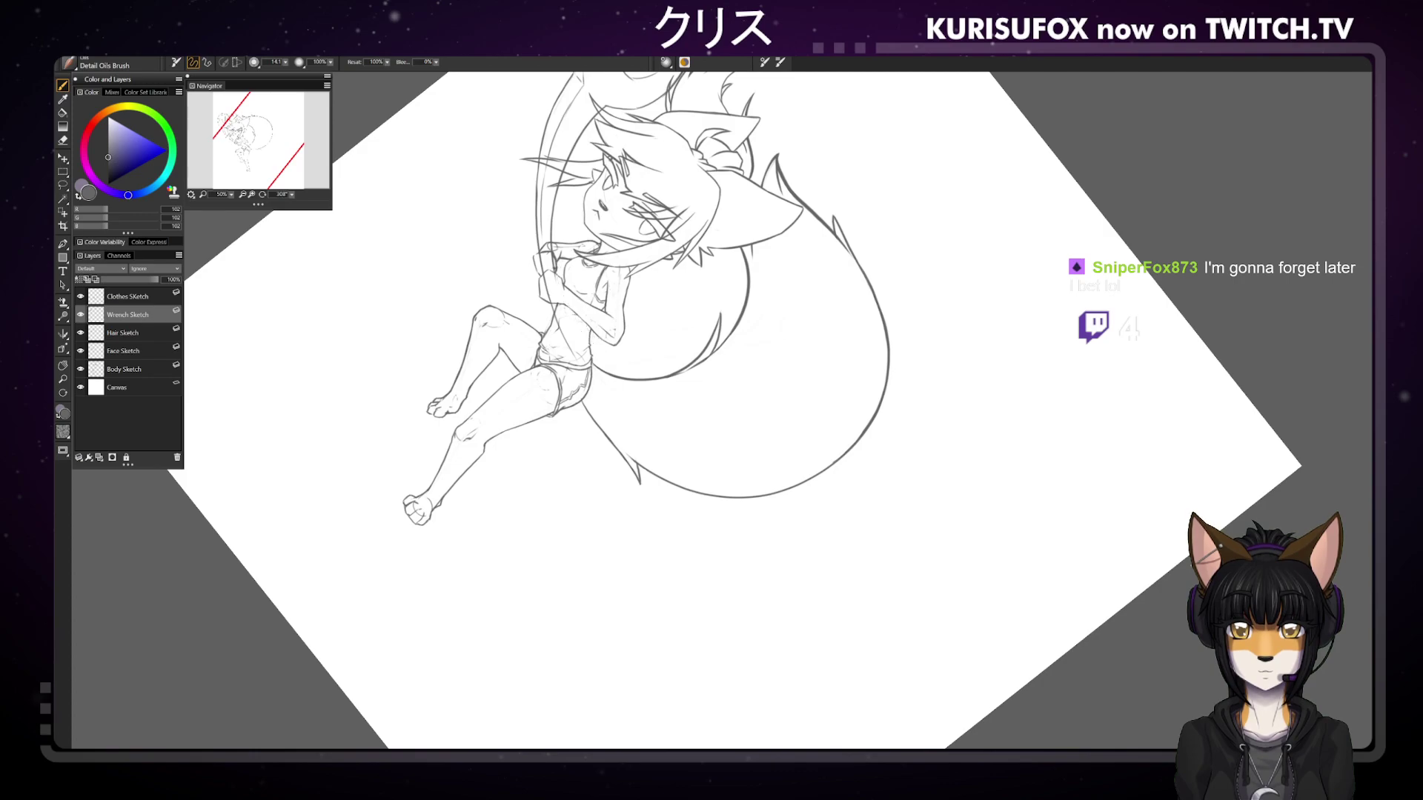
pyautogui.moveTo(555, 275); pyautogui.dragTo(602, 353)
pyautogui.hotkey('ctrl', 'z')
pyautogui.moveTo(555, 268)
pyautogui.mouseDown()
pyautogui.moveTo(614, 373)
pyautogui.moveTo(606, 393)
pyautogui.moveTo(591, 388)
pyautogui.mouseUp()
pyautogui.hotkey('ctrl', 'z')
pyautogui.hotkey('ctrl', 'z')
# Redraw the wrench handle's edge from the hands across the waist toward the hip, retrying the stroke and erasing its excess
pyautogui.moveTo(549, 293); pyautogui.dragTo(566, 354)
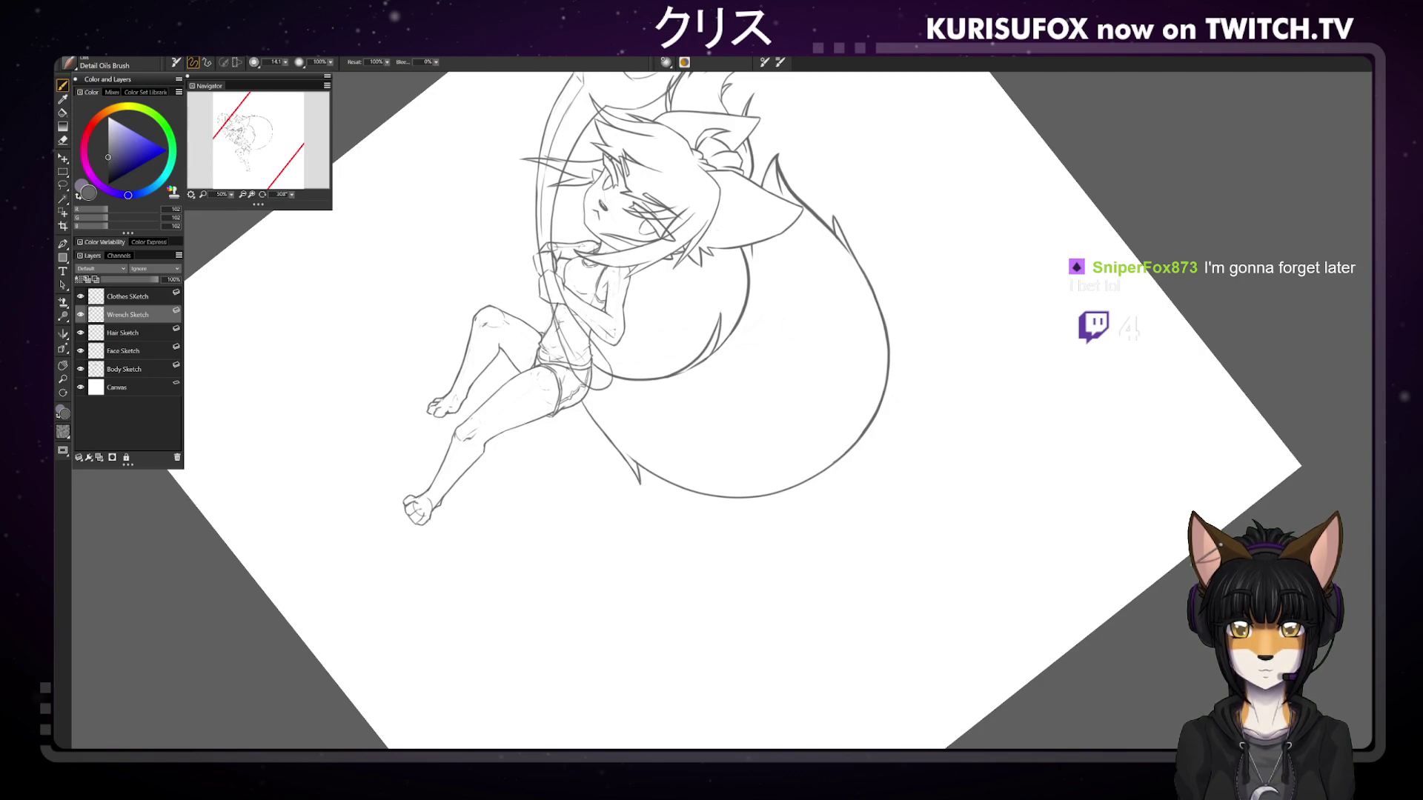
pyautogui.hotkey('ctrl', 'z')
pyautogui.moveTo(551, 302); pyautogui.dragTo(569, 363)
pyautogui.hotkey('ctrl', 'z')
pyautogui.hotkey('ctrl', 'z')
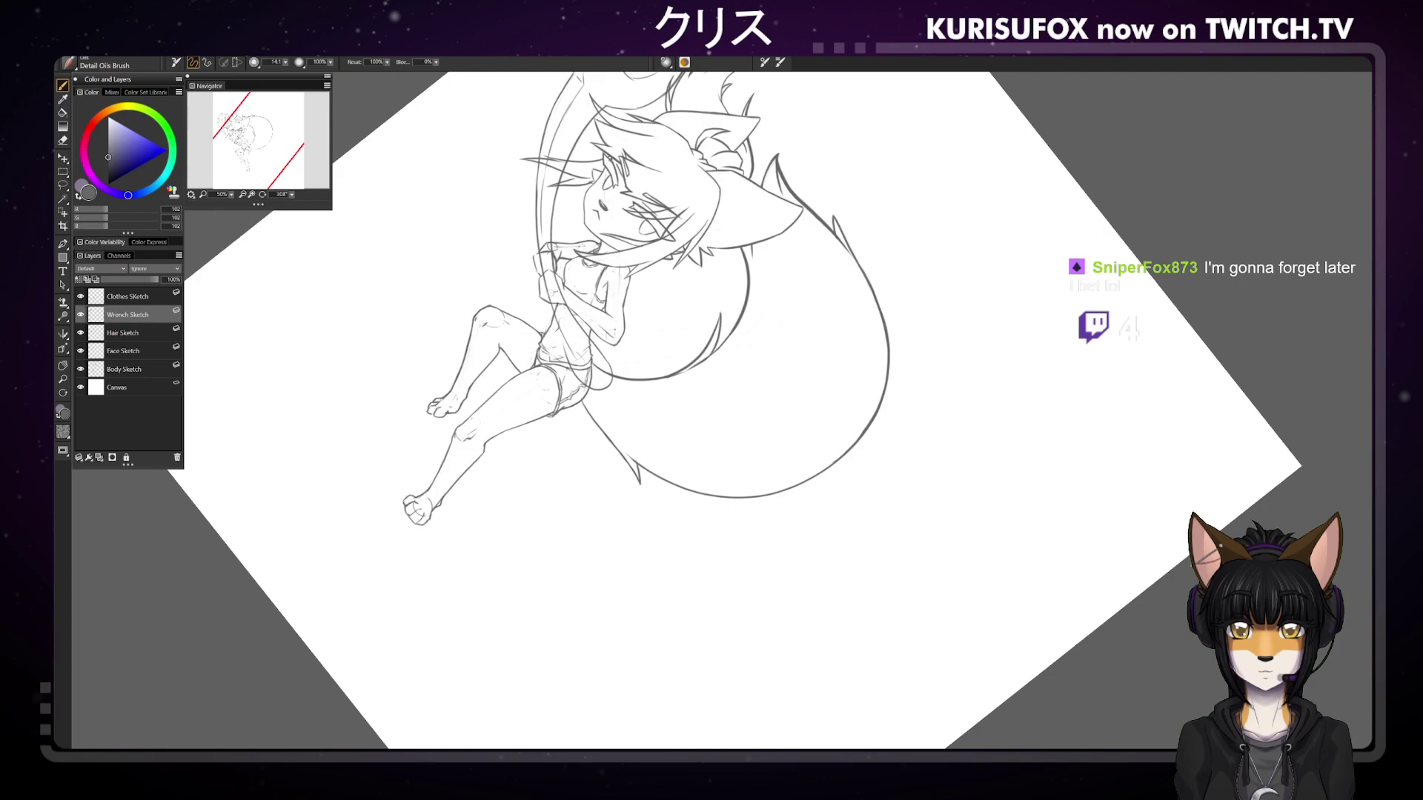
pyautogui.moveTo(551, 298); pyautogui.dragTo(586, 386)
pyautogui.press('n')
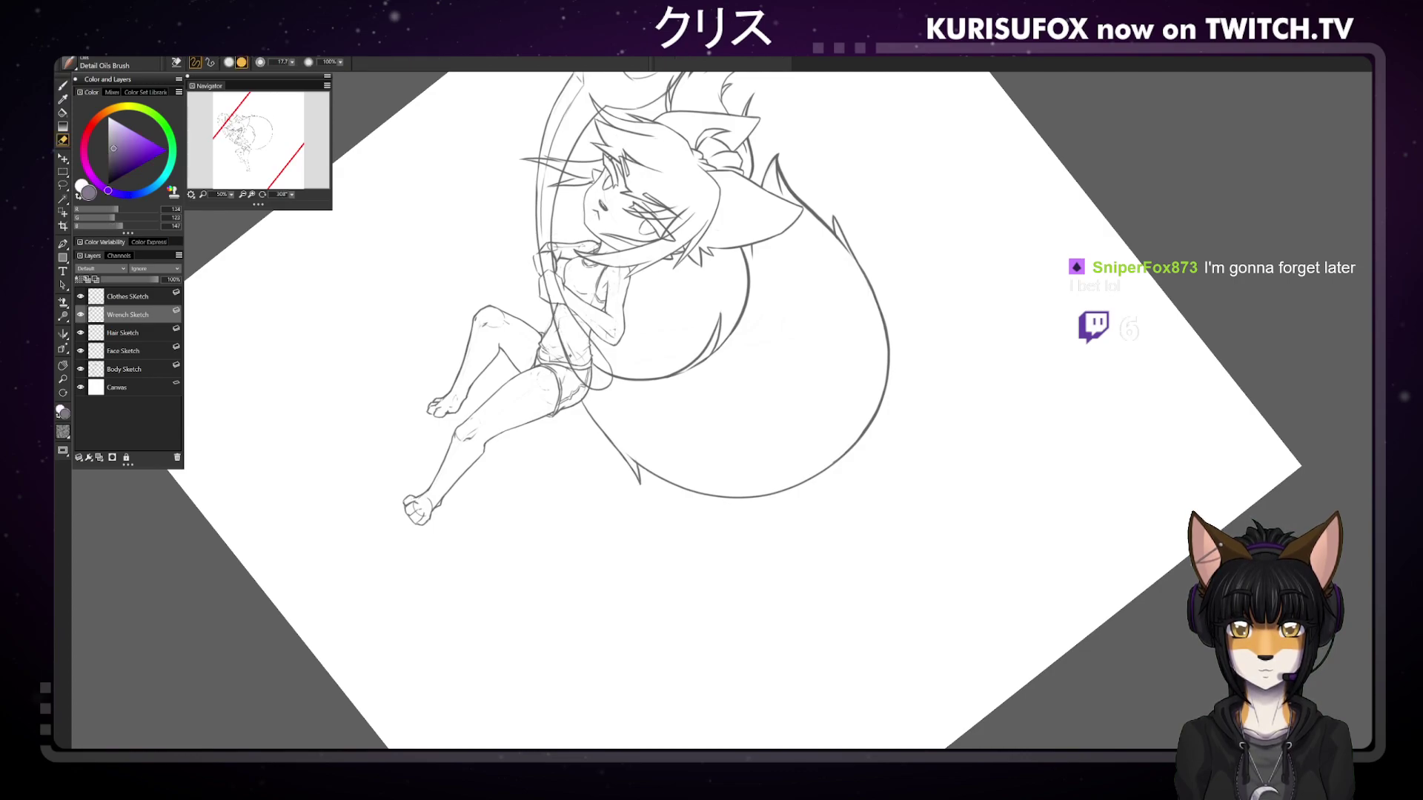
pyautogui.moveTo(564, 344); pyautogui.dragTo(576, 360)
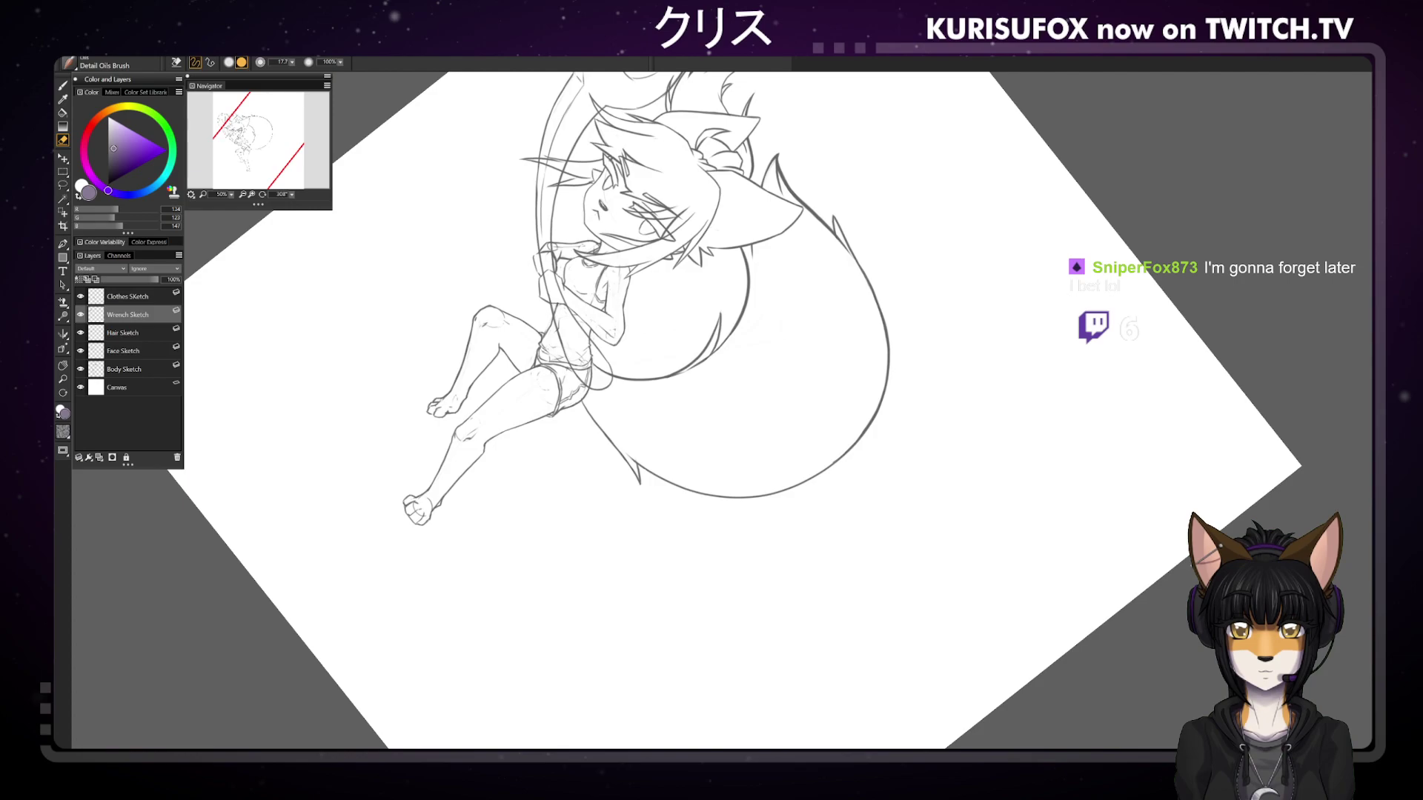
# Rework the lines joining the handle's edge to its rounded end by the hip, undoing and retrying the strokes
pyautogui.press('b')
pyautogui.hotkey('ctrl', 'z')
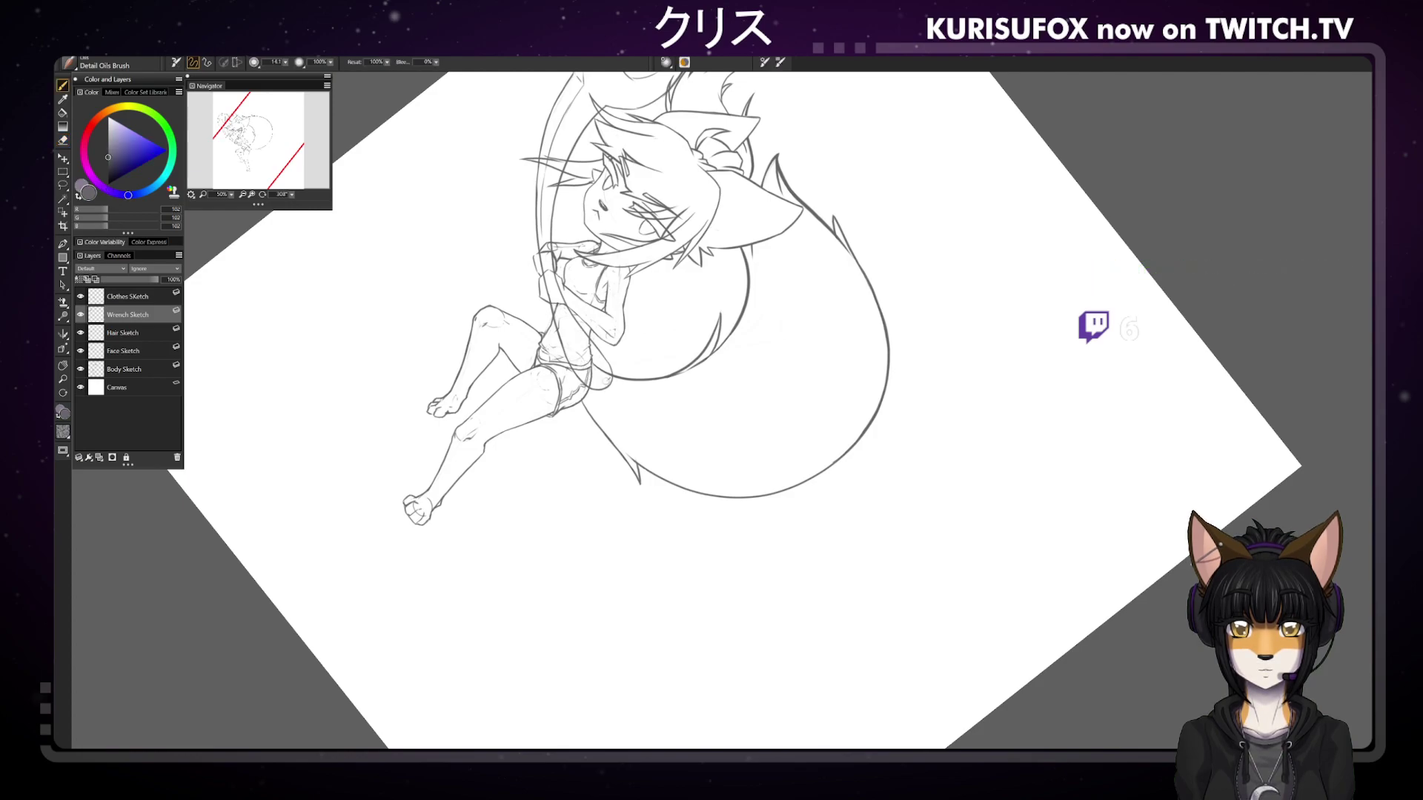
pyautogui.moveTo(610, 379)
pyautogui.mouseDown()
pyautogui.moveTo(593, 385)
pyautogui.moveTo(572, 358)
pyautogui.mouseUp()
pyautogui.hotkey('ctrl', 'z')
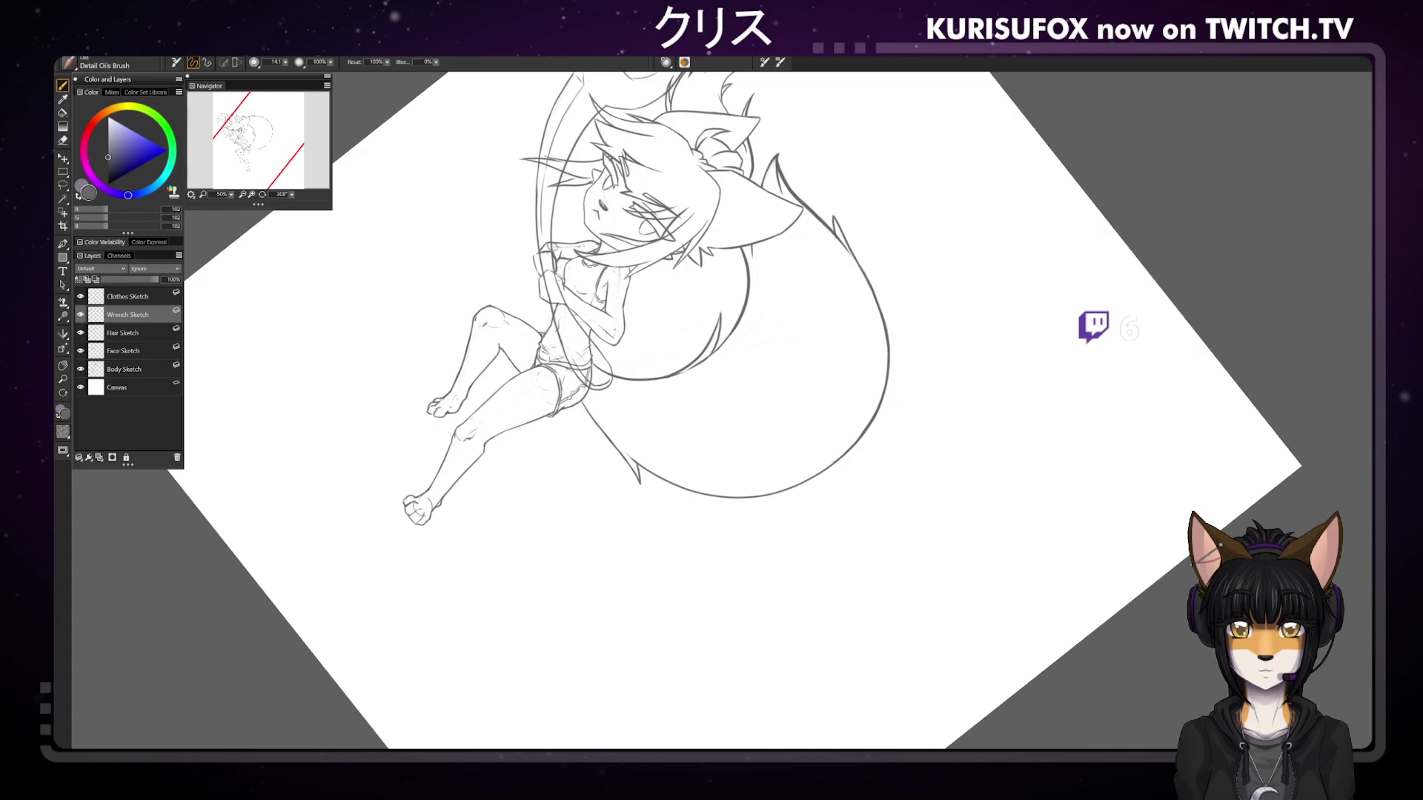
pyautogui.moveTo(556, 310); pyautogui.dragTo(572, 358)
pyautogui.hotkey('ctrl', 'z')
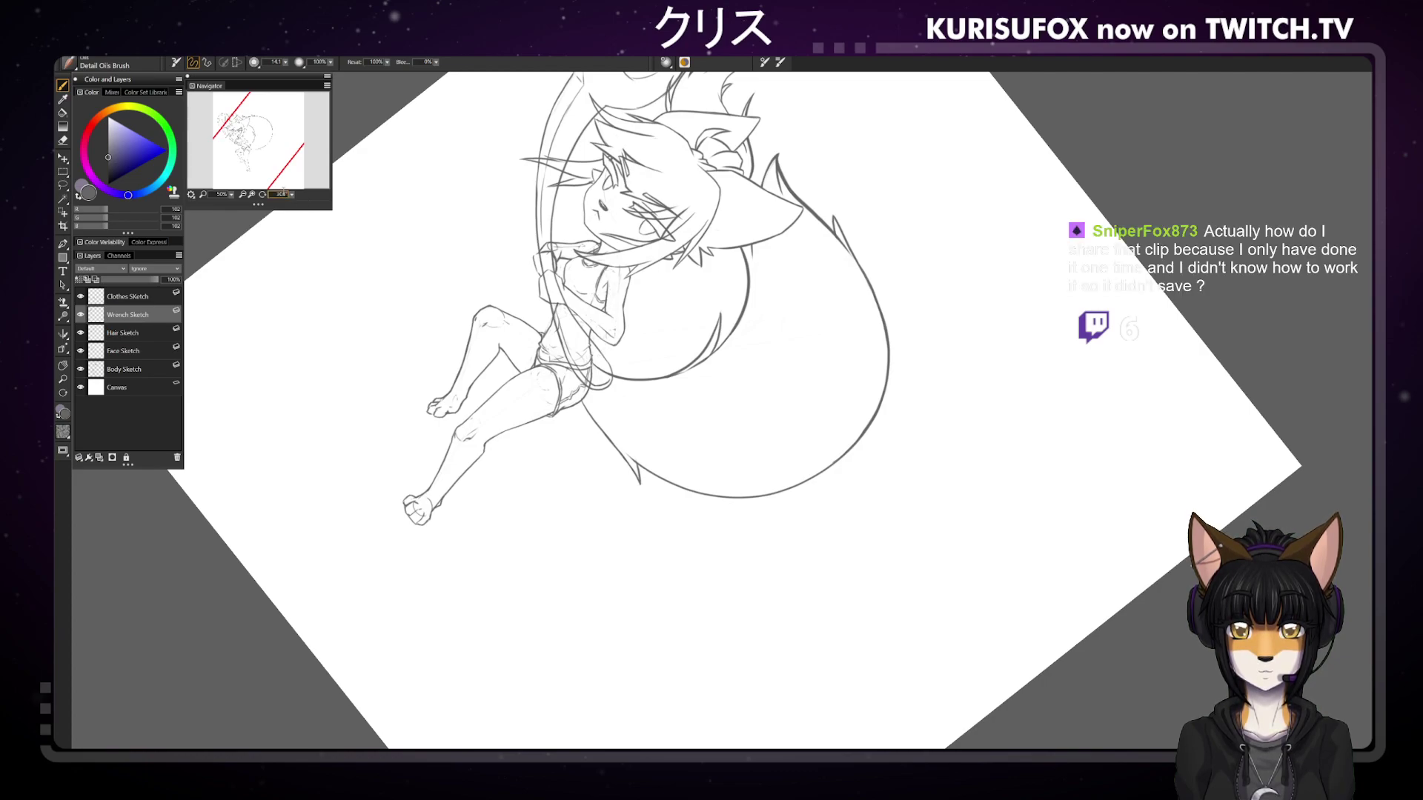
# Clean up the wrench handle's rounded end by the hip, alternately erasing and retouching its outline
pyautogui.moveTo(292, 194); pyautogui.dragTo(331, 200)
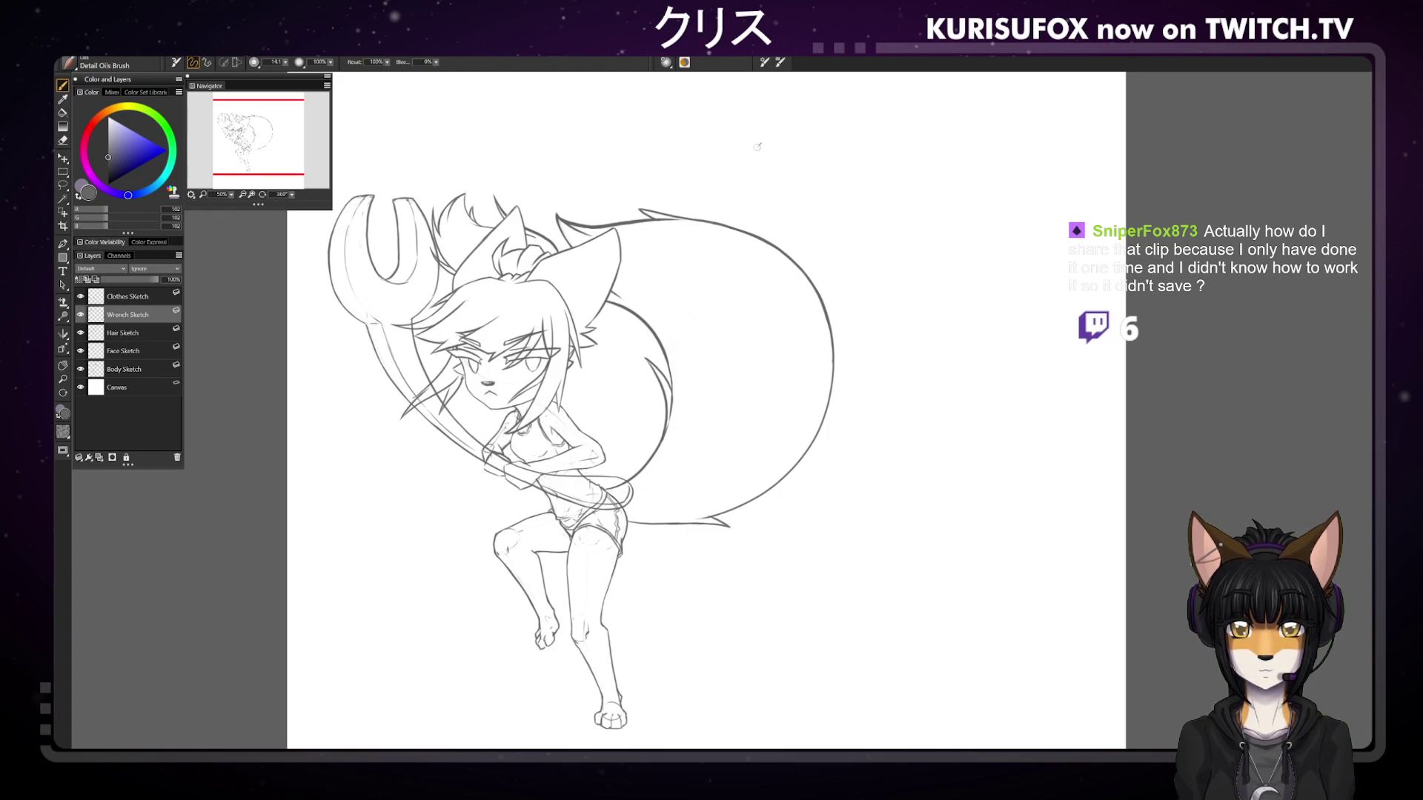
pyautogui.moveTo(291, 194); pyautogui.dragTo(277, 197)
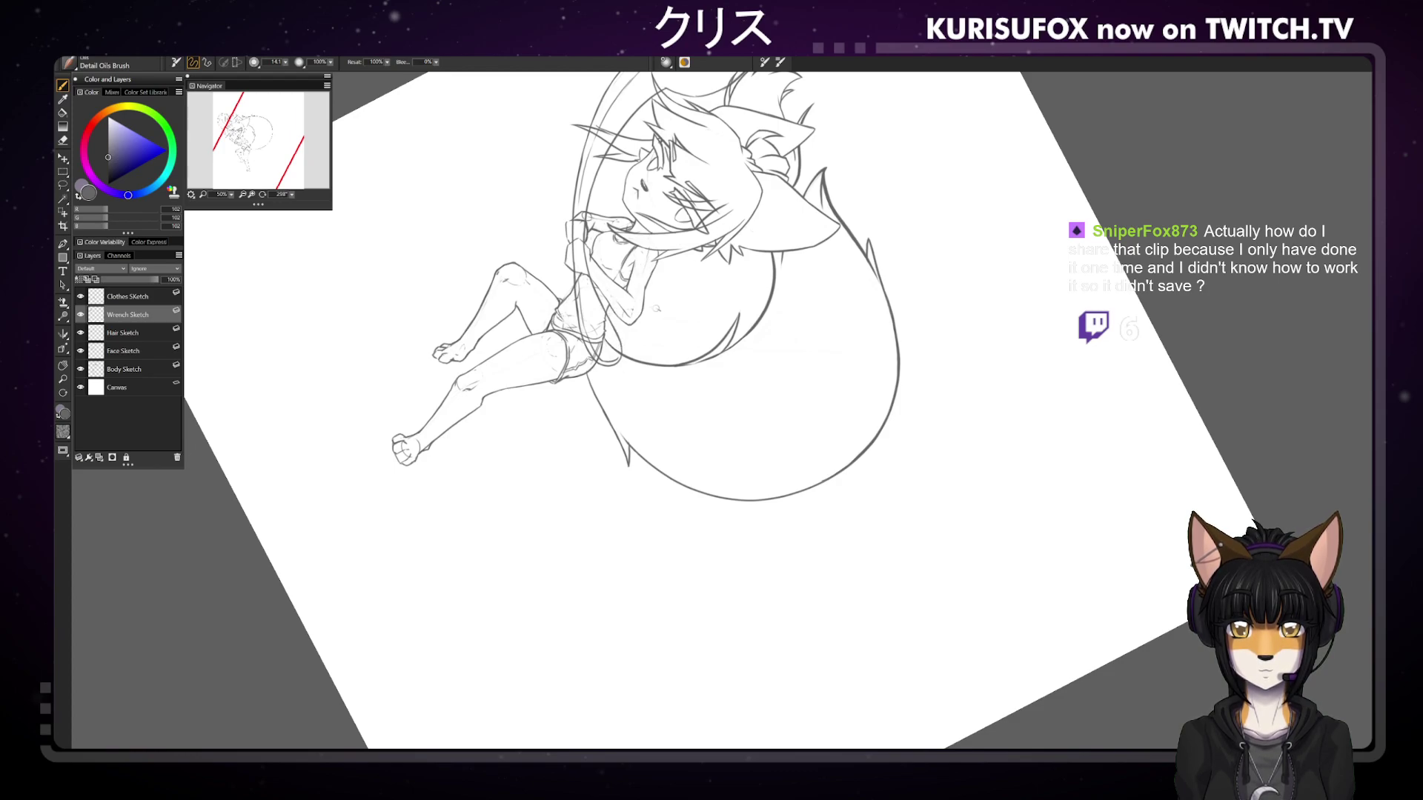
pyautogui.moveTo(292, 194); pyautogui.dragTo(314, 195)
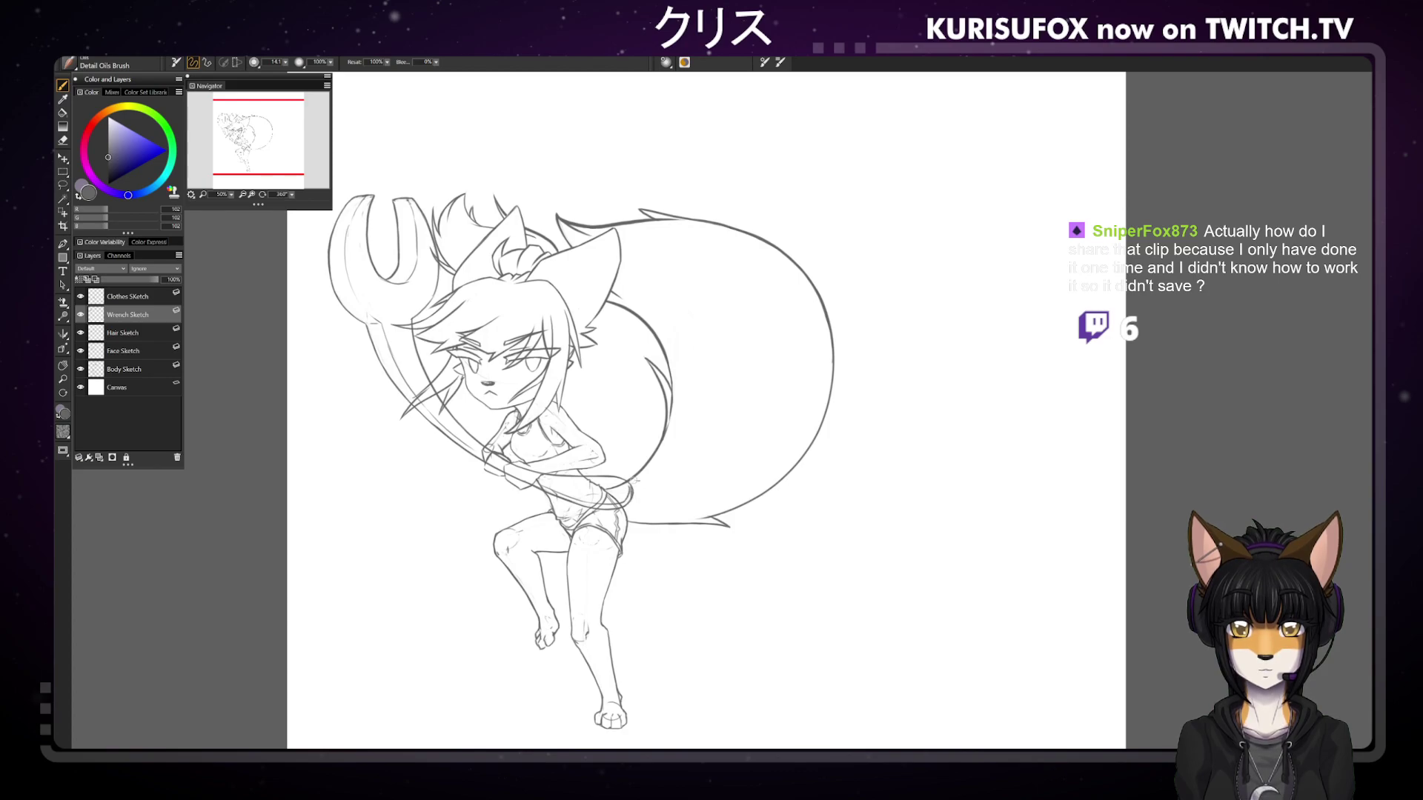
pyautogui.press('n')
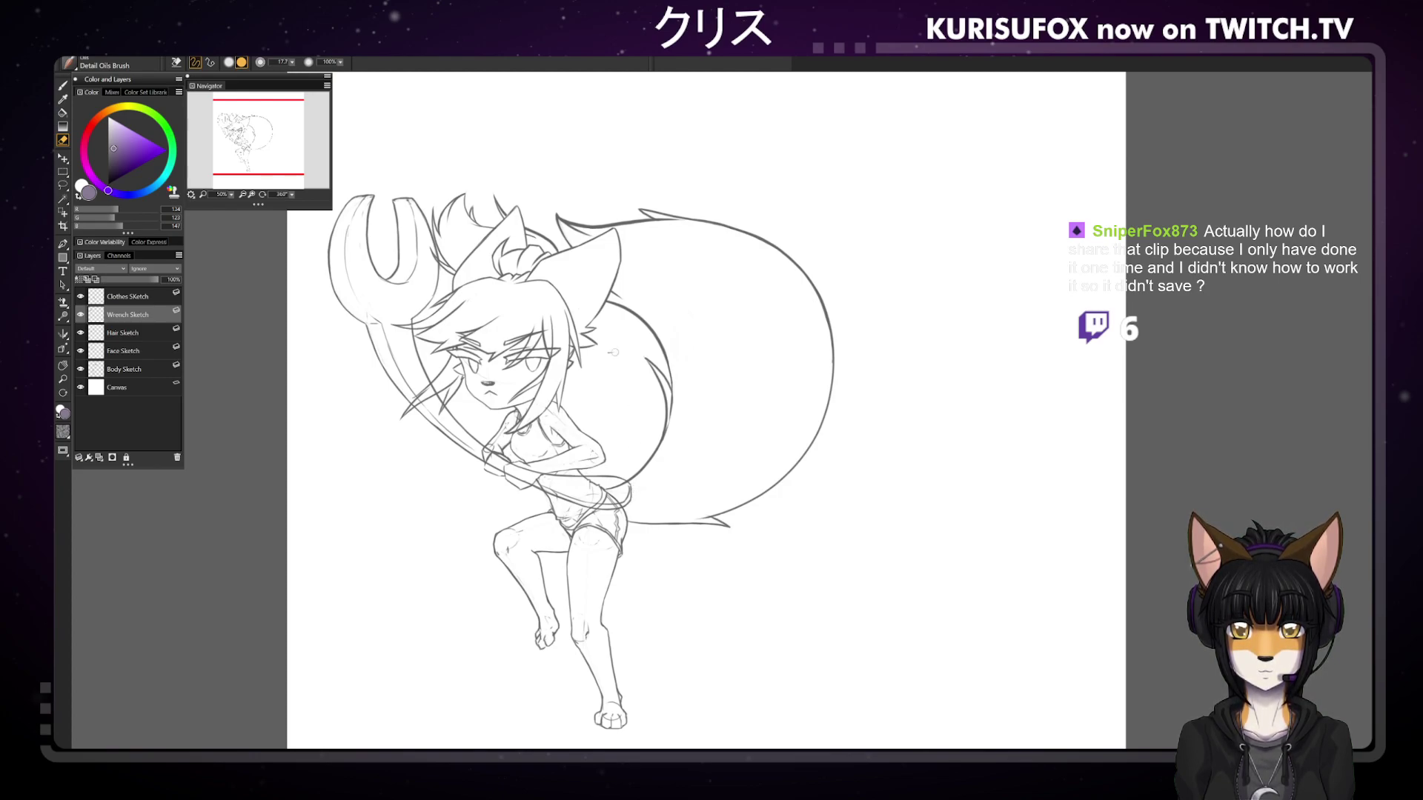
pyautogui.press('b')
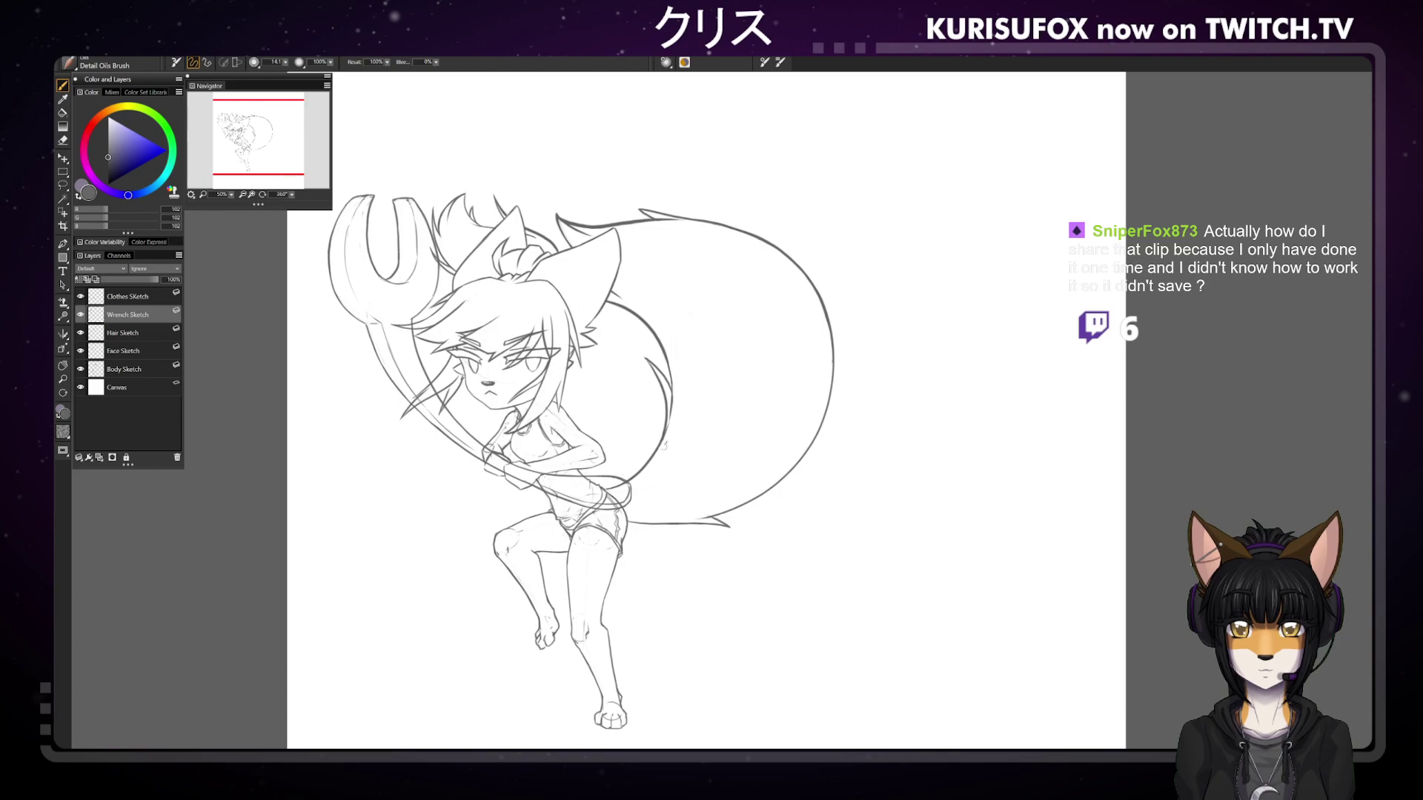
pyautogui.press('e')
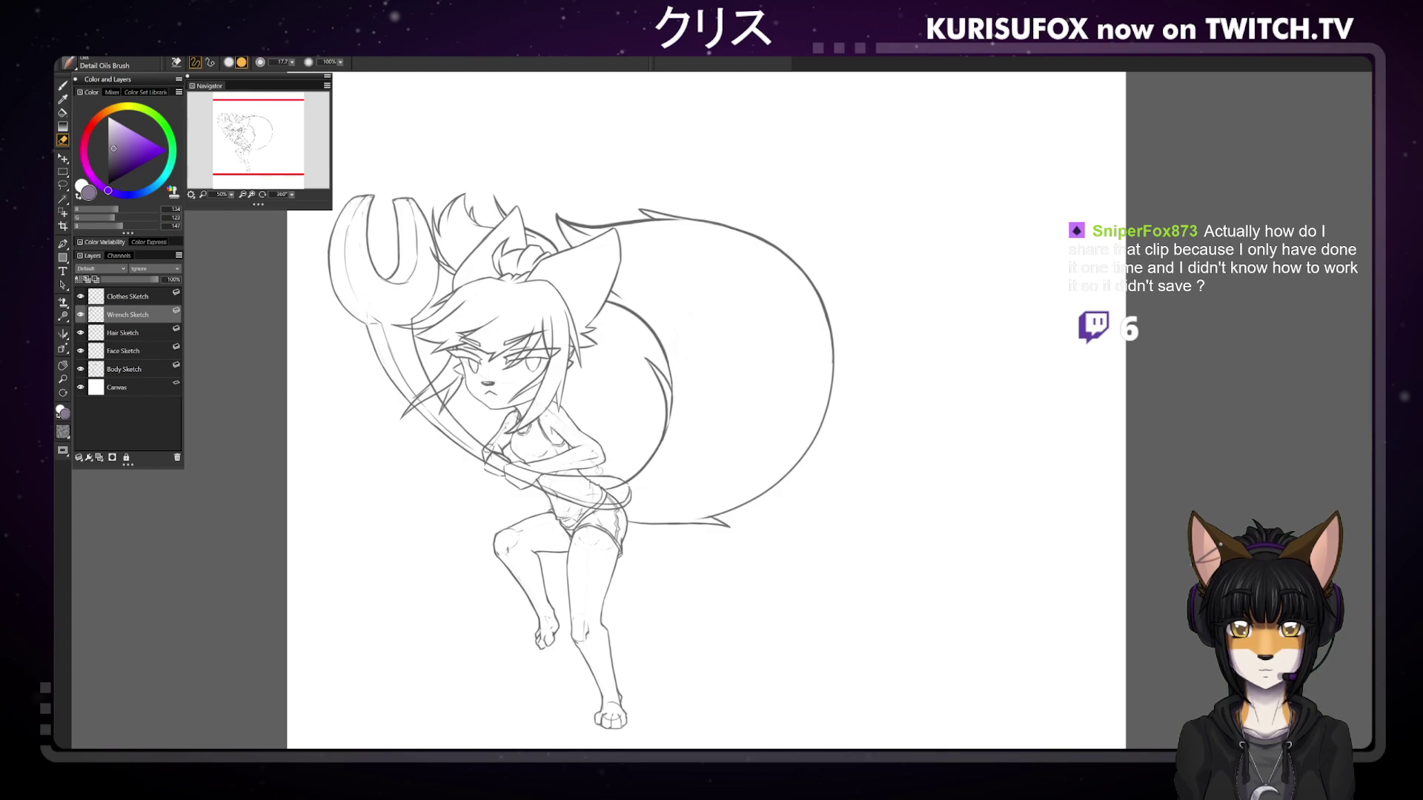
pyautogui.moveTo(292, 195)
pyautogui.mouseDown()
pyautogui.moveTo(233, 156)
pyautogui.moveTo(235, 140)
pyautogui.mouseUp()
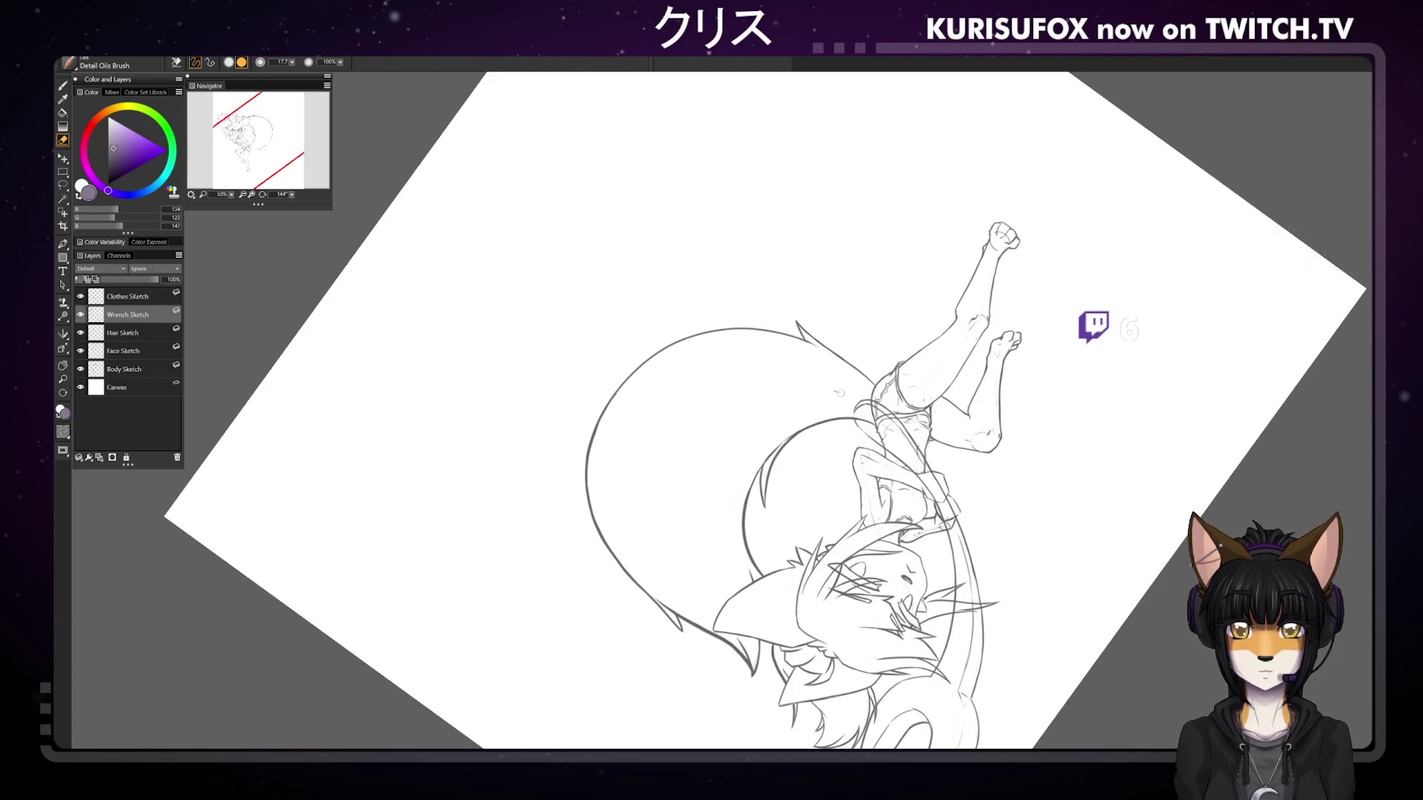
pyautogui.press('b')
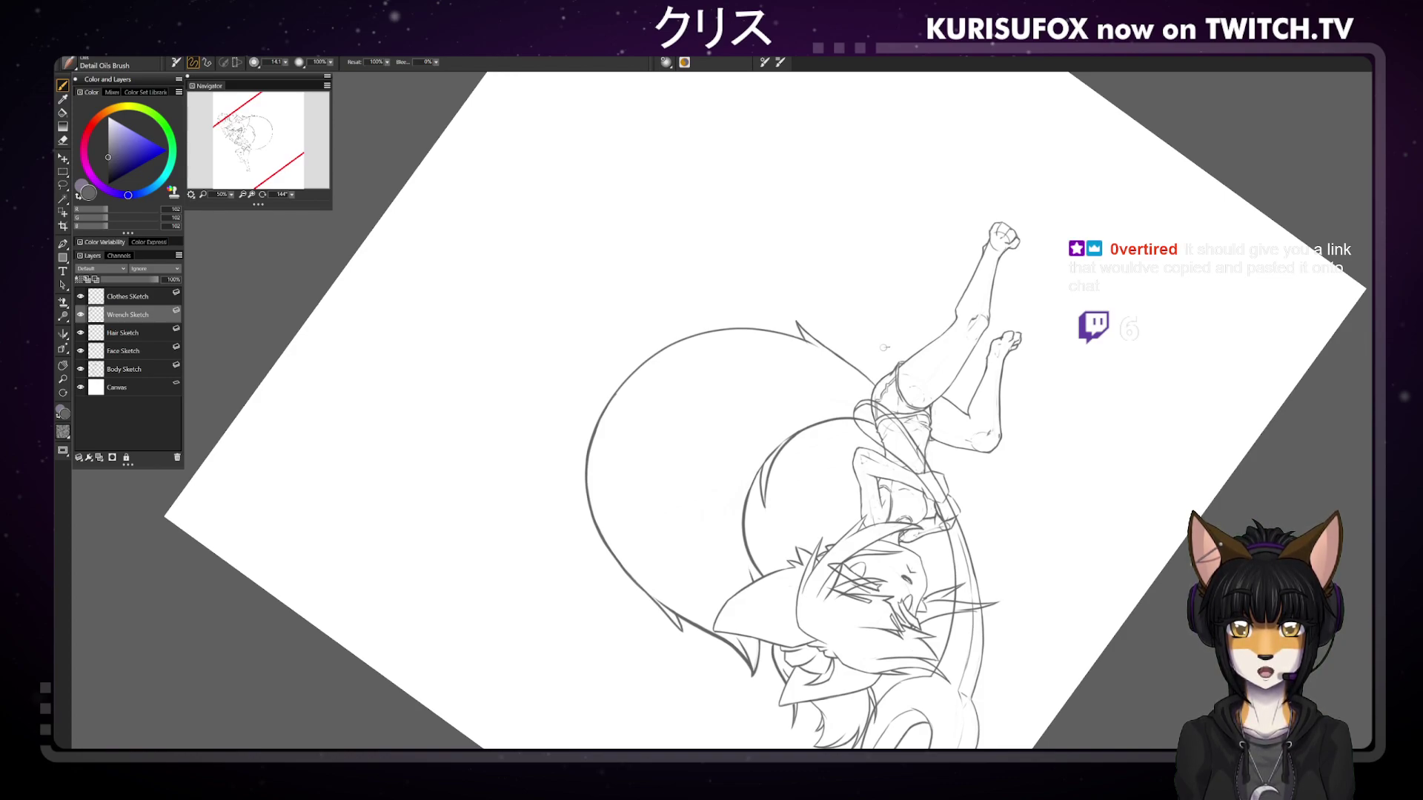
# Touch up the wrench handle's lines between the hands and the hip by alternately erasing and redrawing them
pyautogui.press('n')
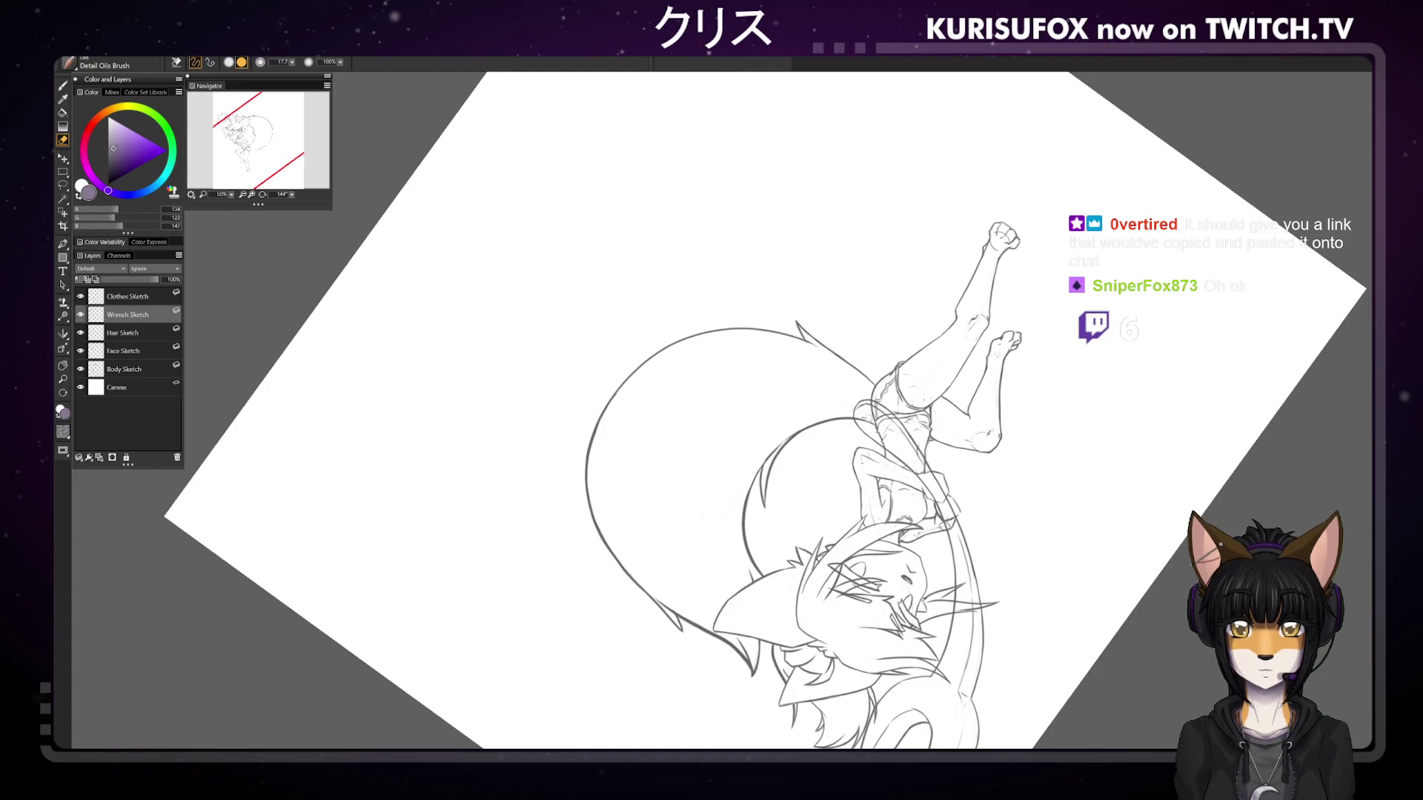
pyautogui.press('b')
pyautogui.click(291, 195)
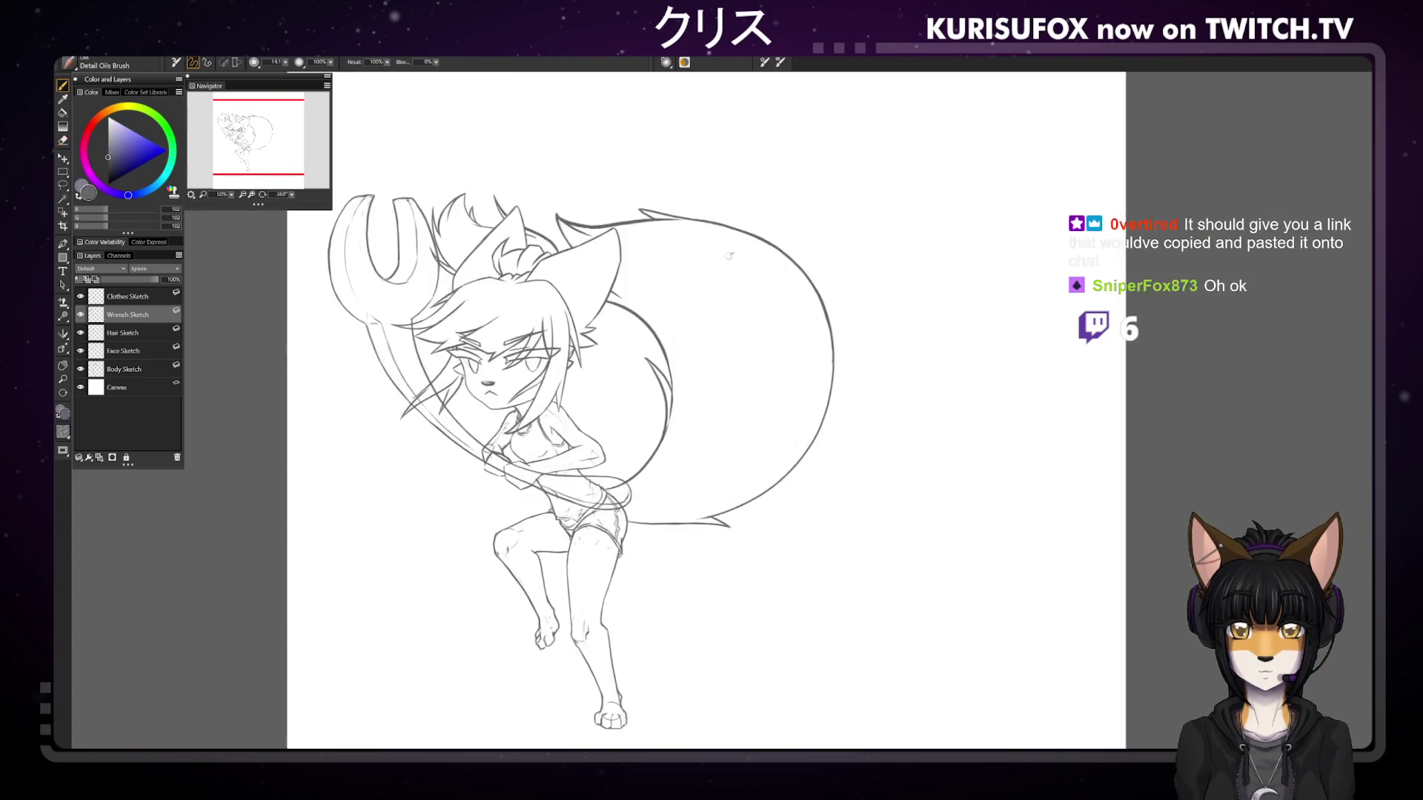
pyautogui.press('n')
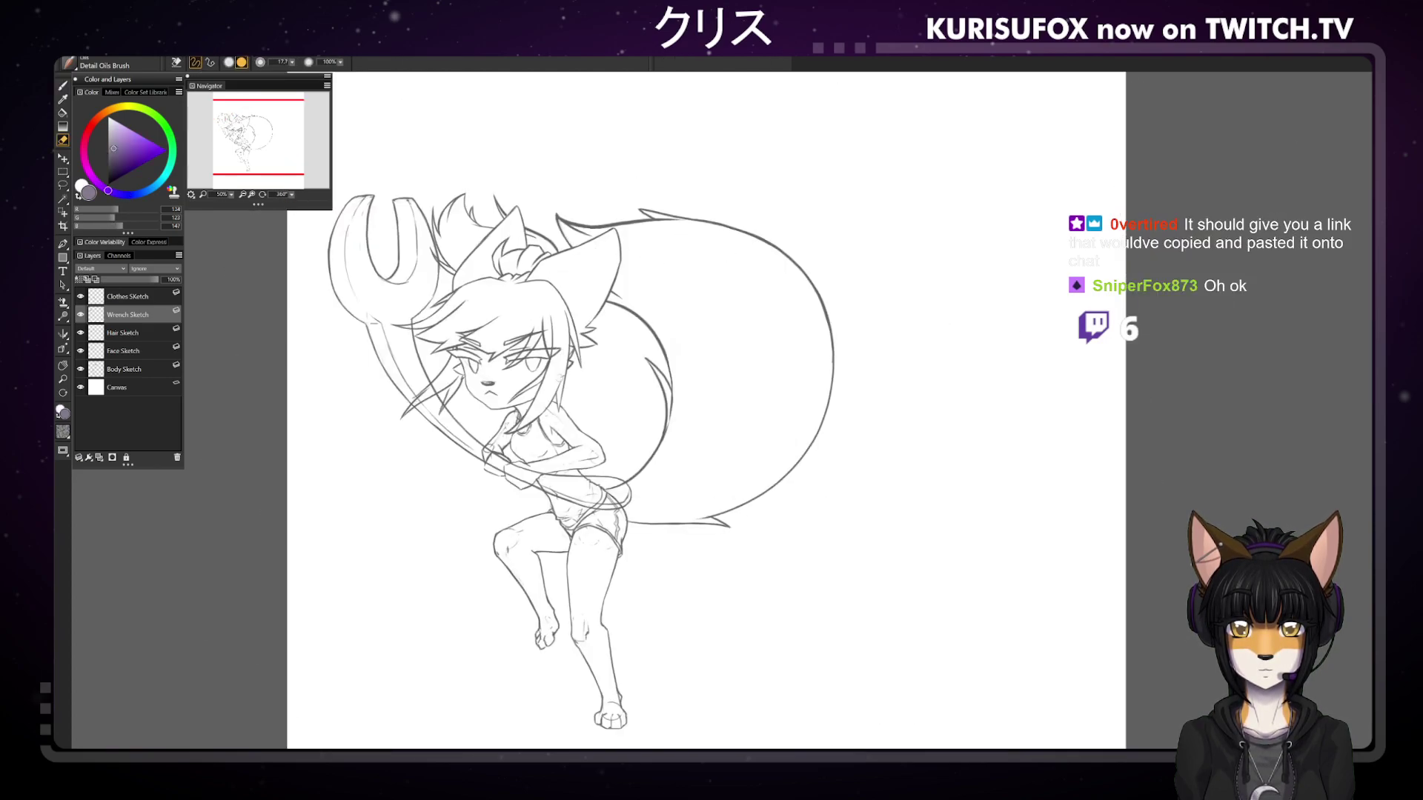
pyautogui.press('b')
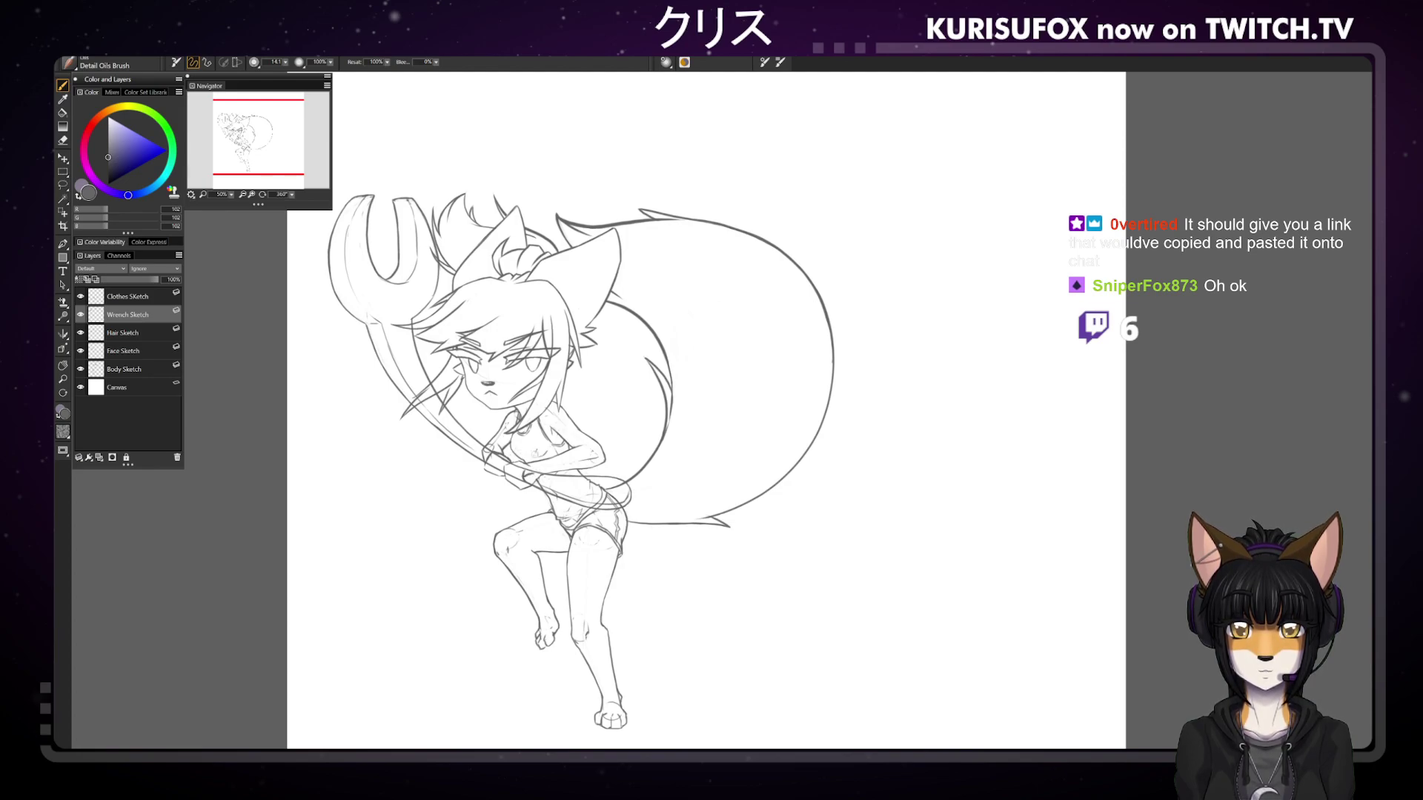
pyautogui.press('n')
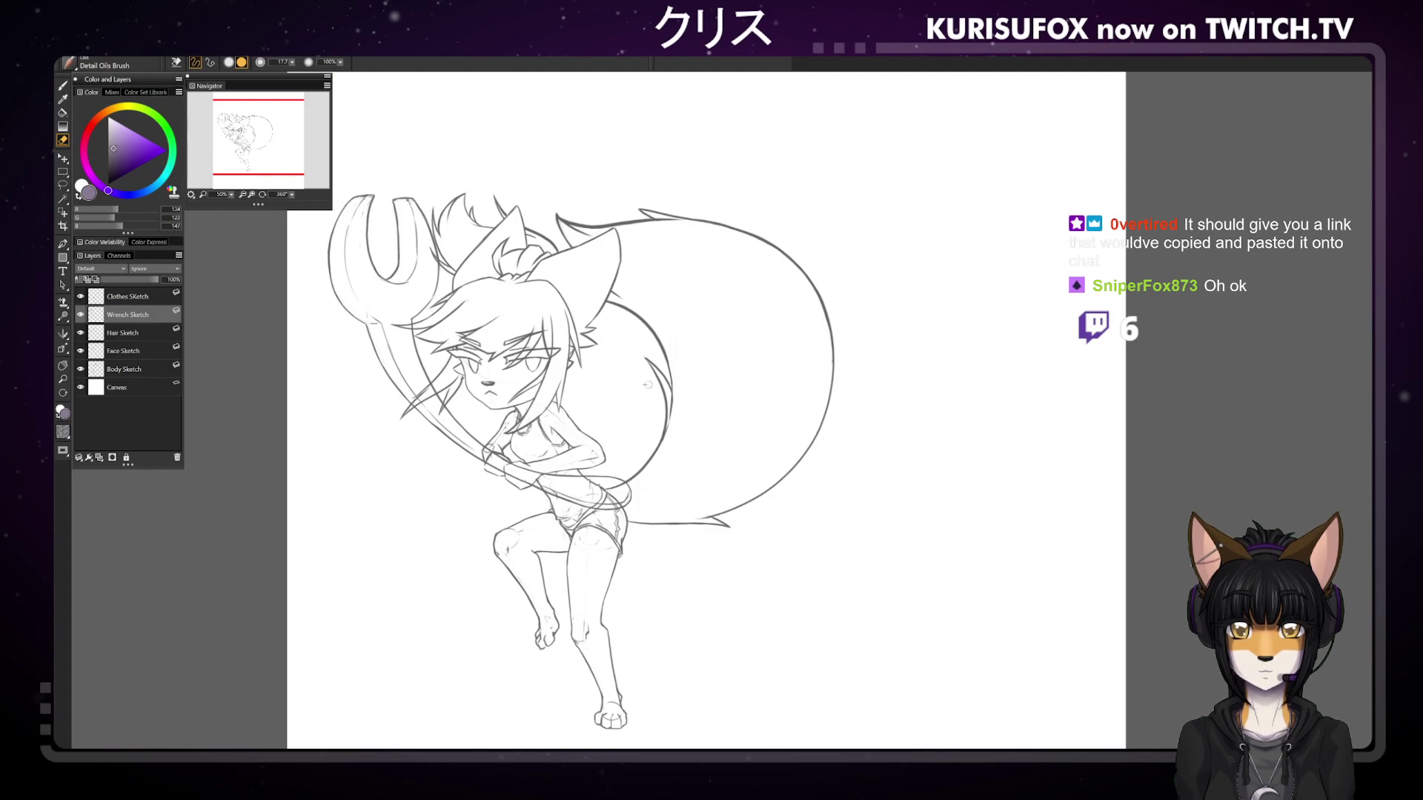
pyautogui.press('b')
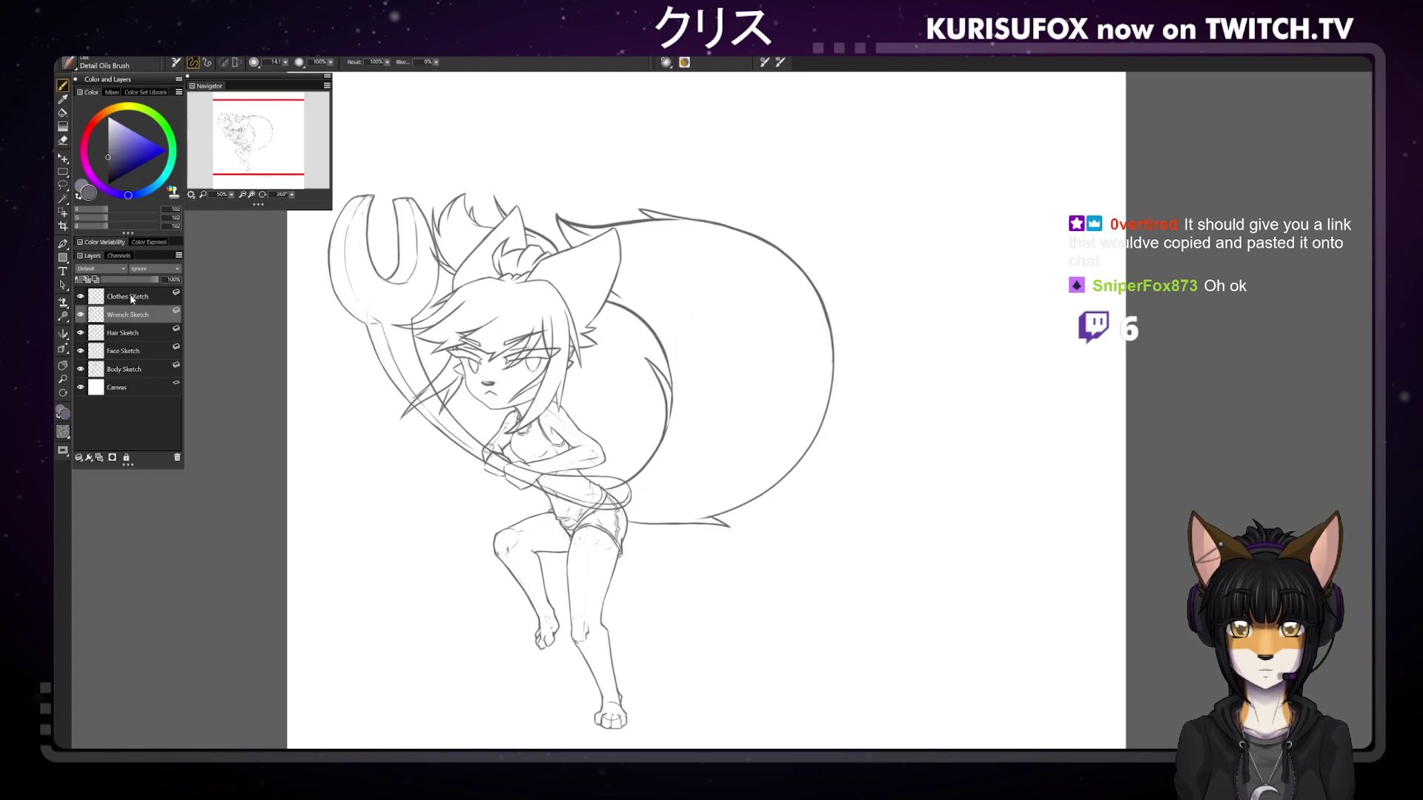
# On the Body Sketch layer, erase and redraw the lines of the hands gripping the wrench handle
pyautogui.click(128, 369)
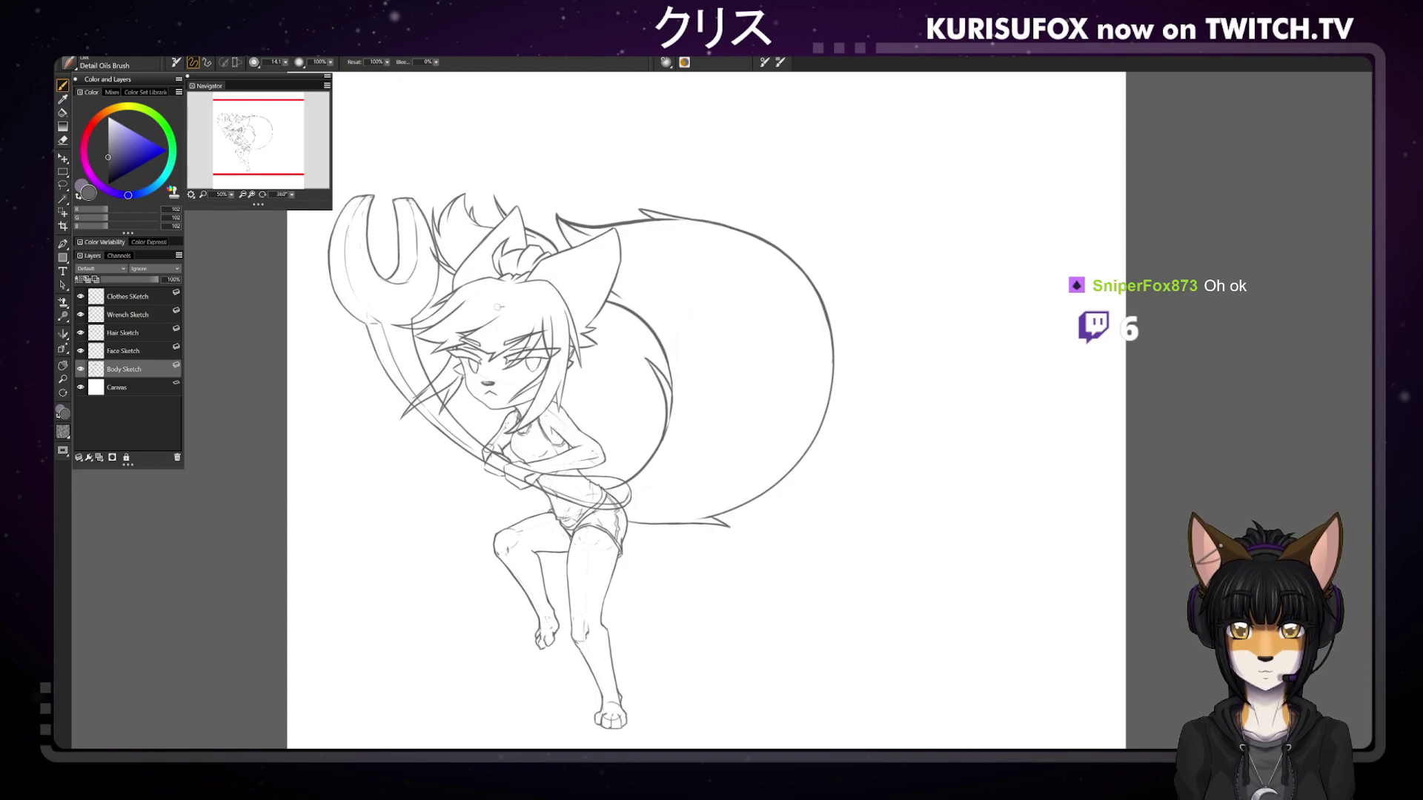
pyautogui.moveTo(291, 194); pyautogui.dragTo(277, 183)
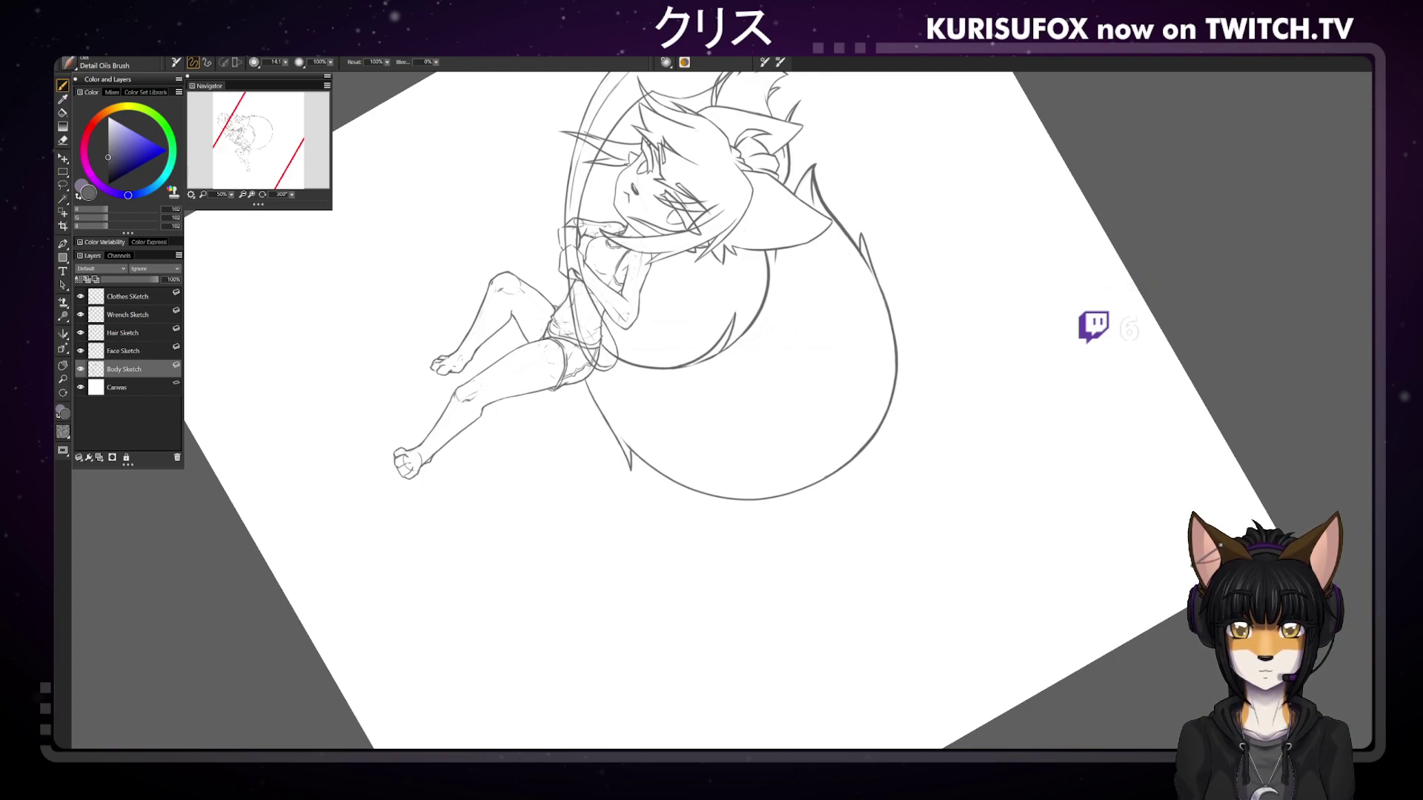
pyautogui.press('n')
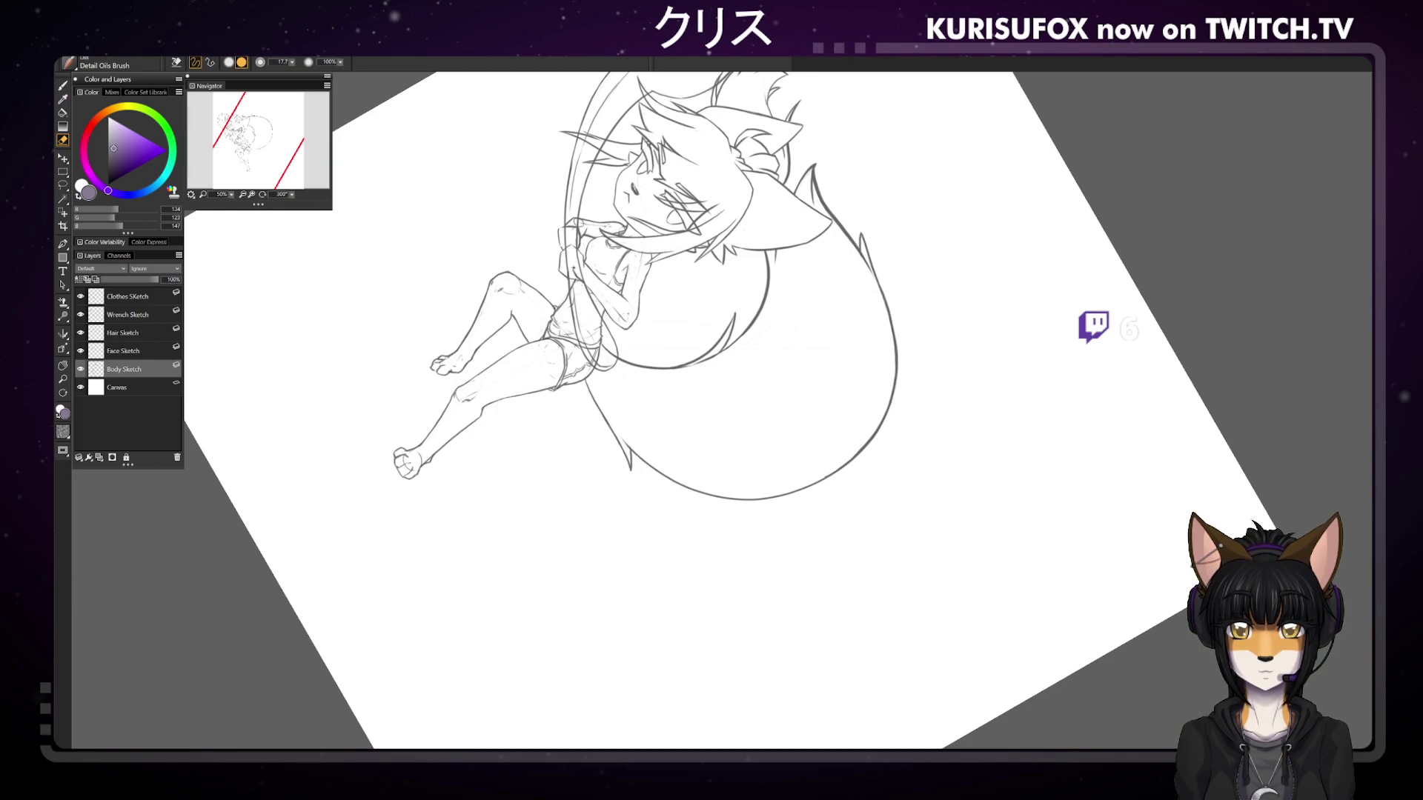
pyautogui.press('b')
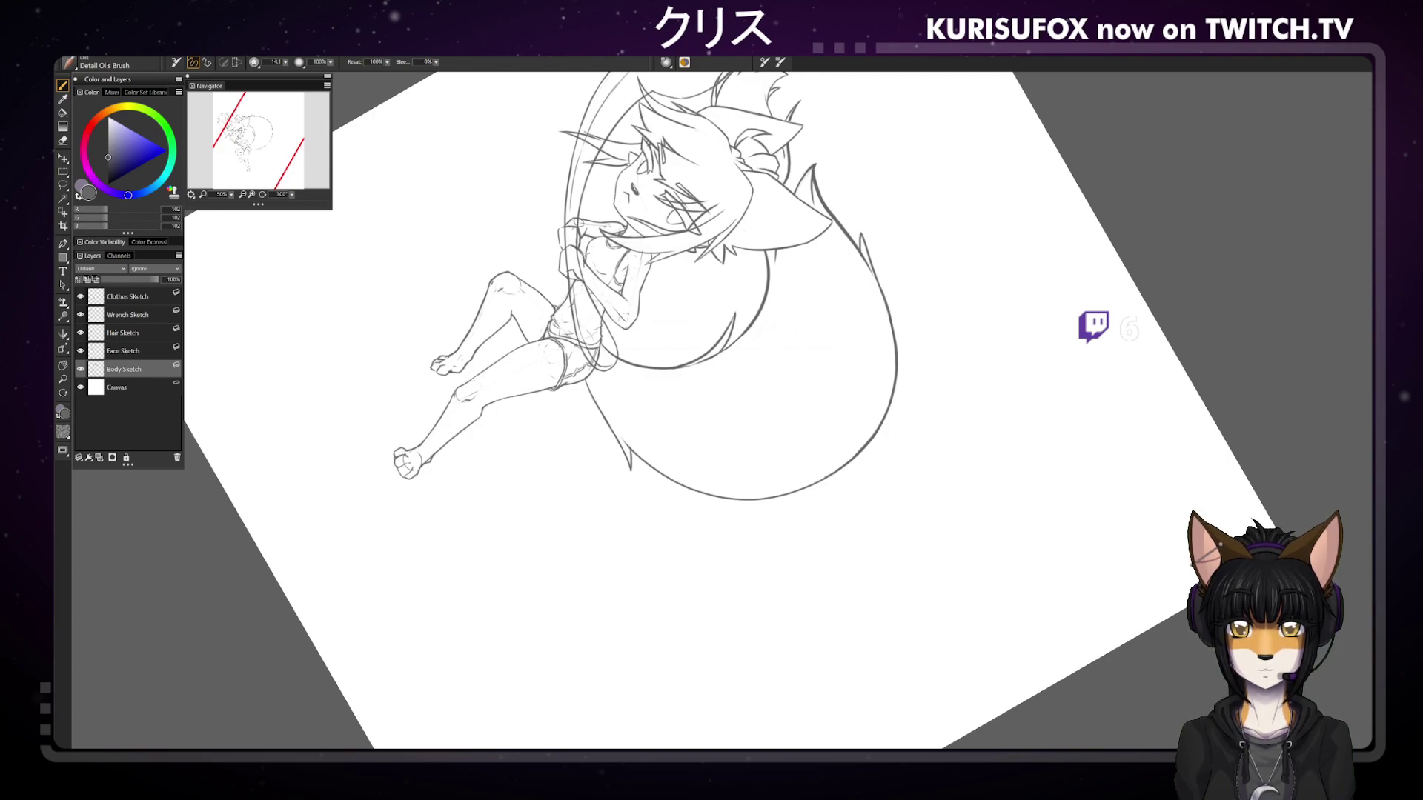
pyautogui.press('n')
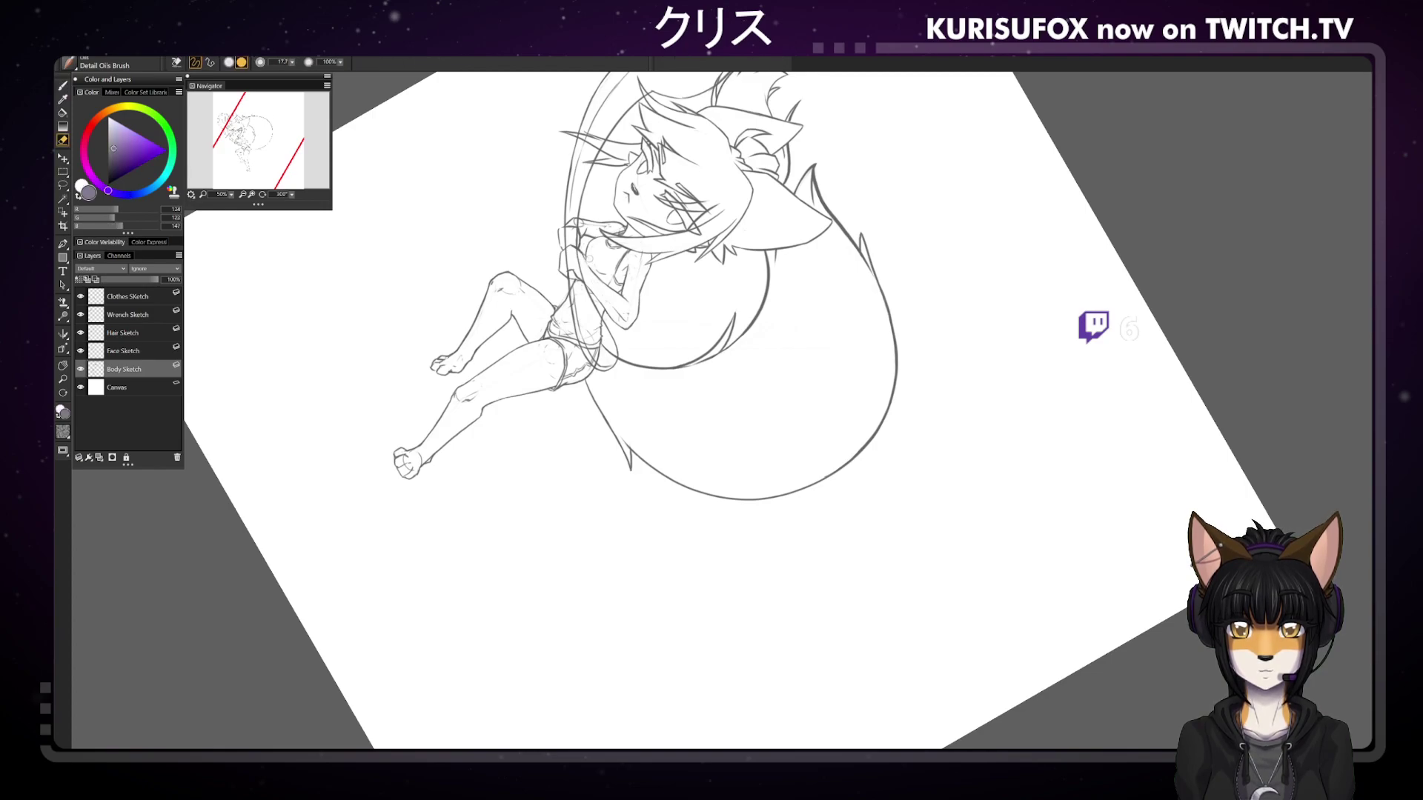
pyautogui.press('b')
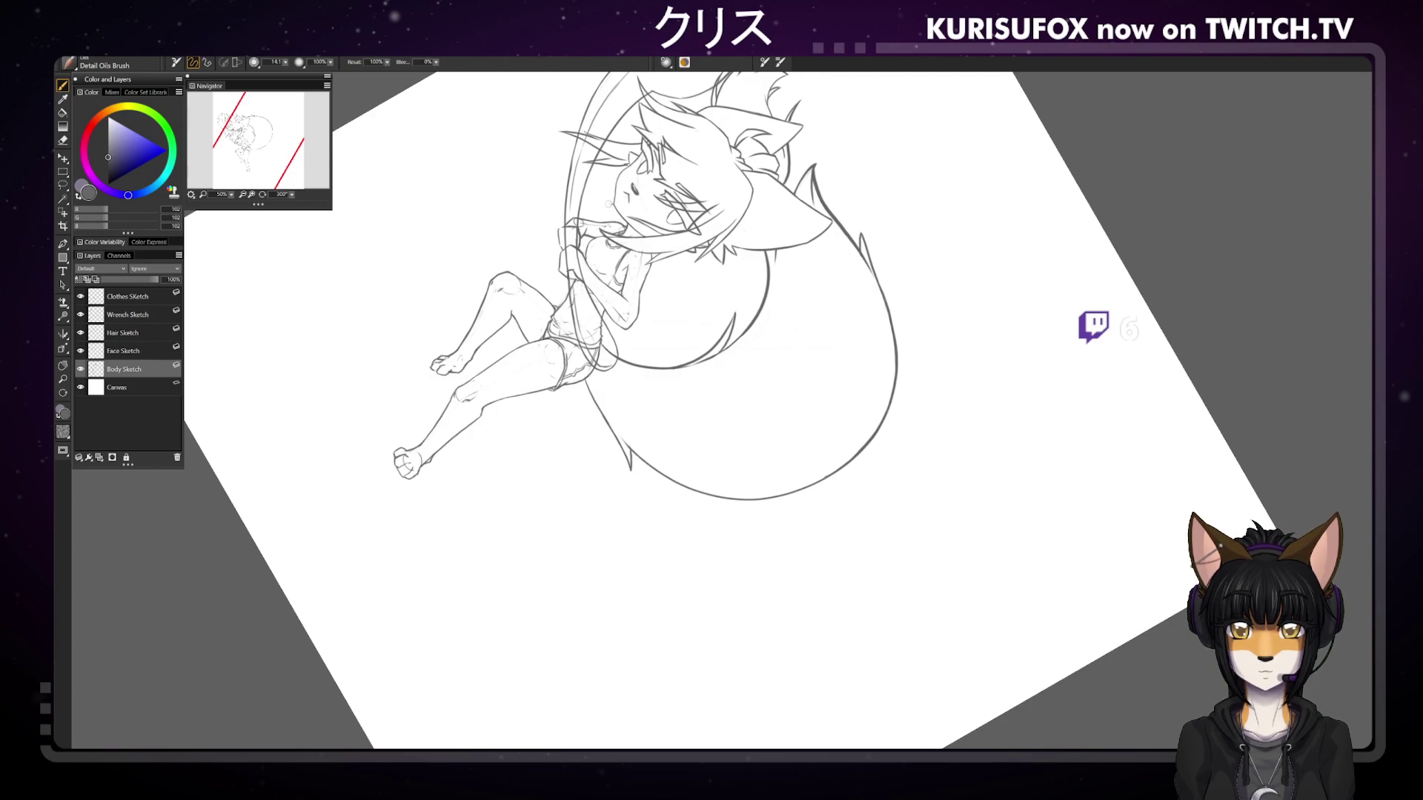
pyautogui.moveTo(292, 195); pyautogui.dragTo(708, 185)
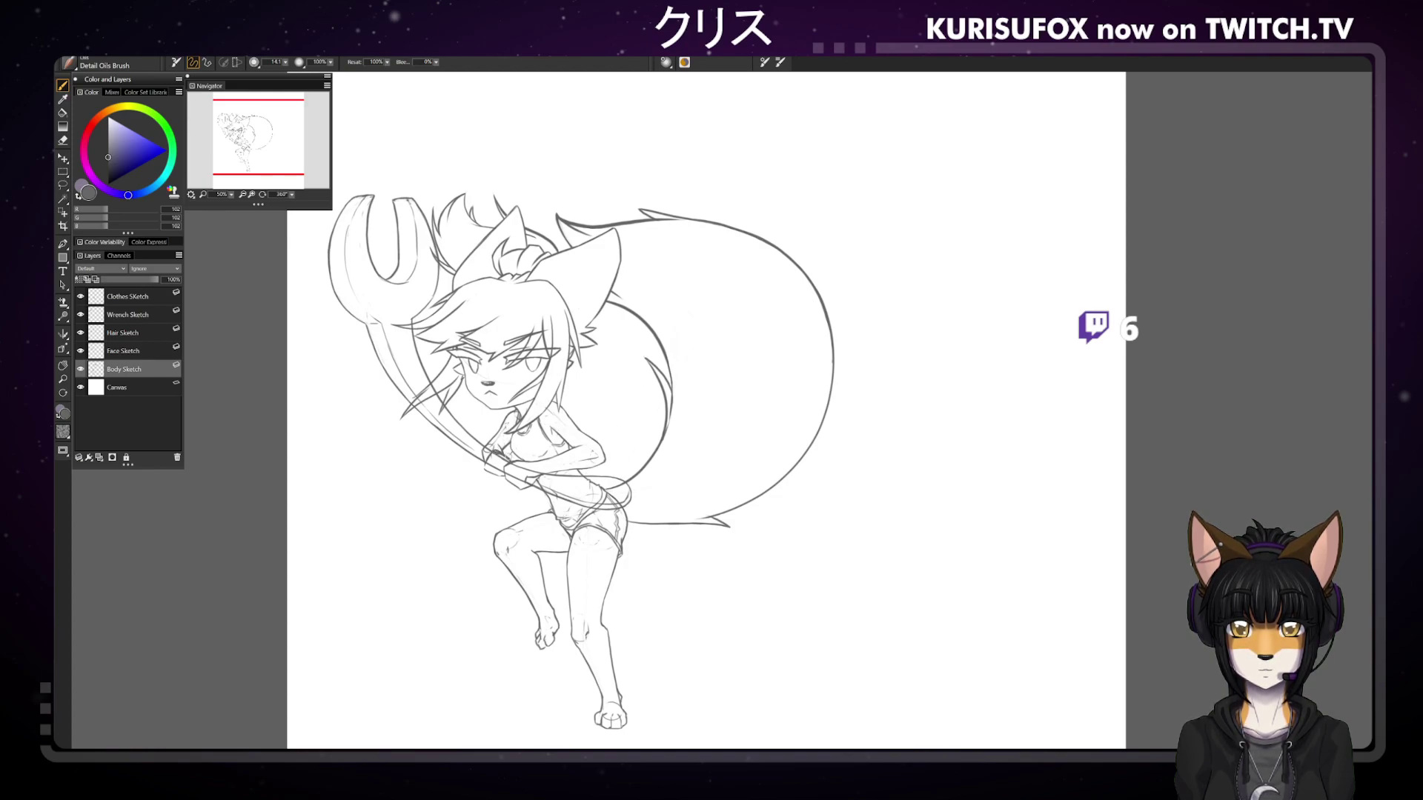
# Refine the hands on the wrench handle by alternately erasing and redrawing their outlines on the Body Sketch layer
pyautogui.press('n')
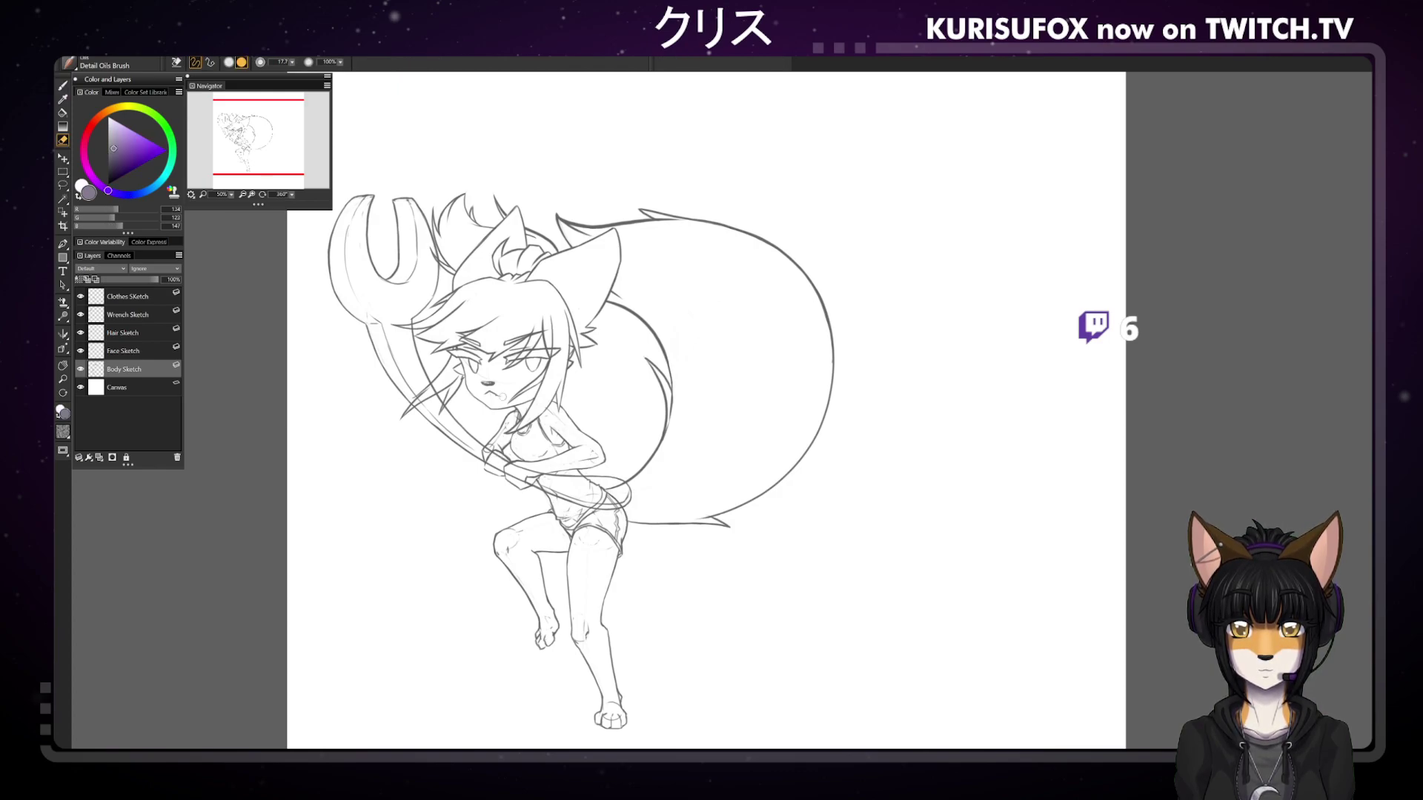
pyautogui.press('b')
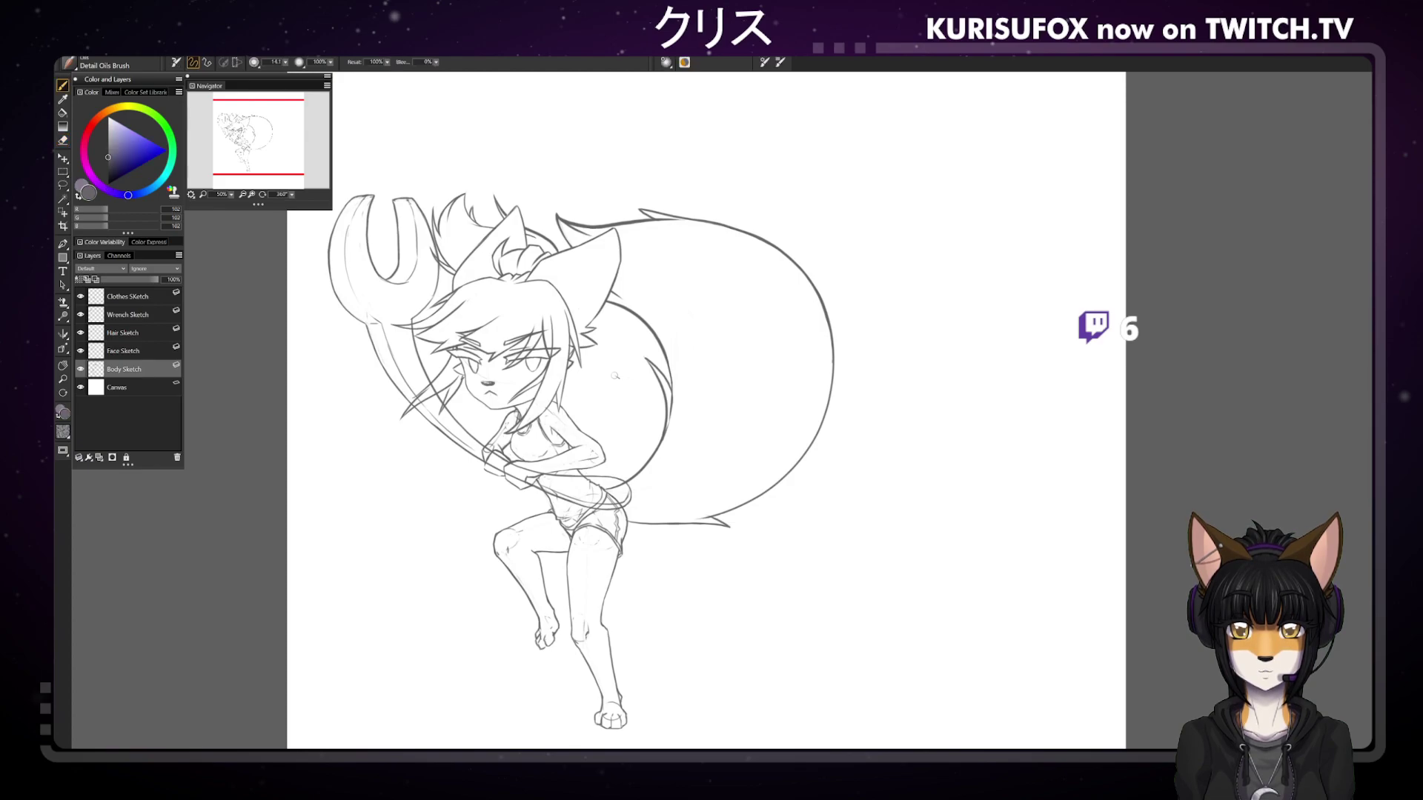
pyautogui.press('n')
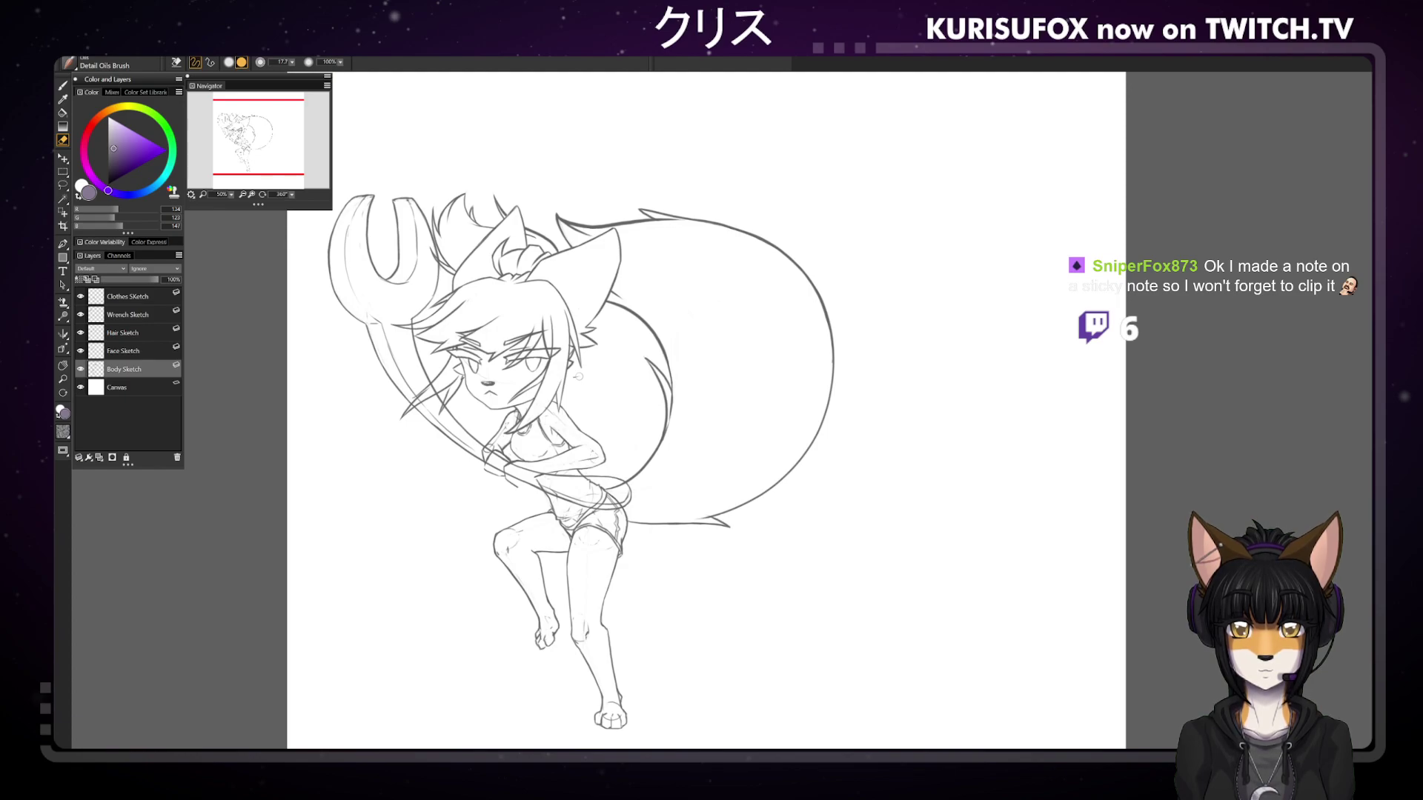
pyautogui.press('b')
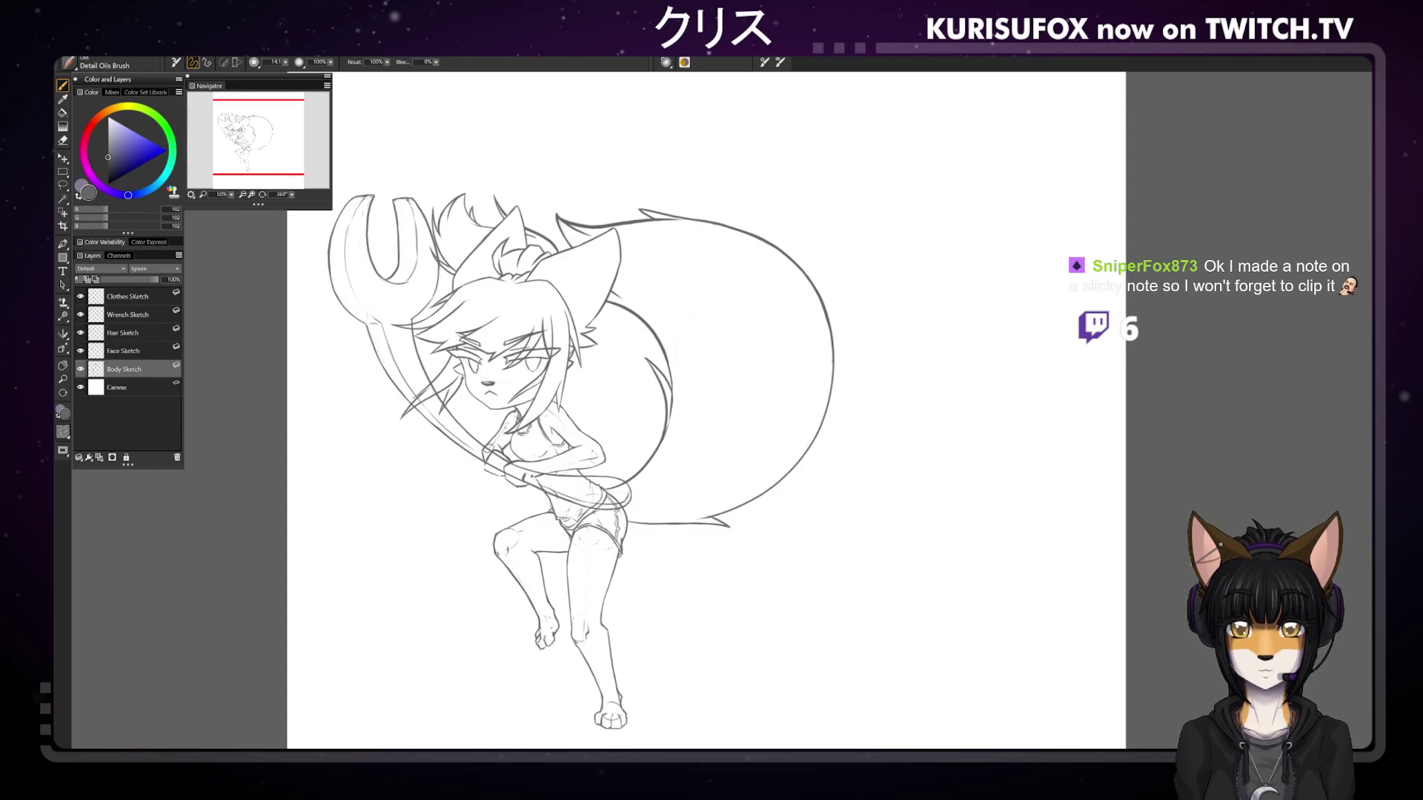
pyautogui.press('n')
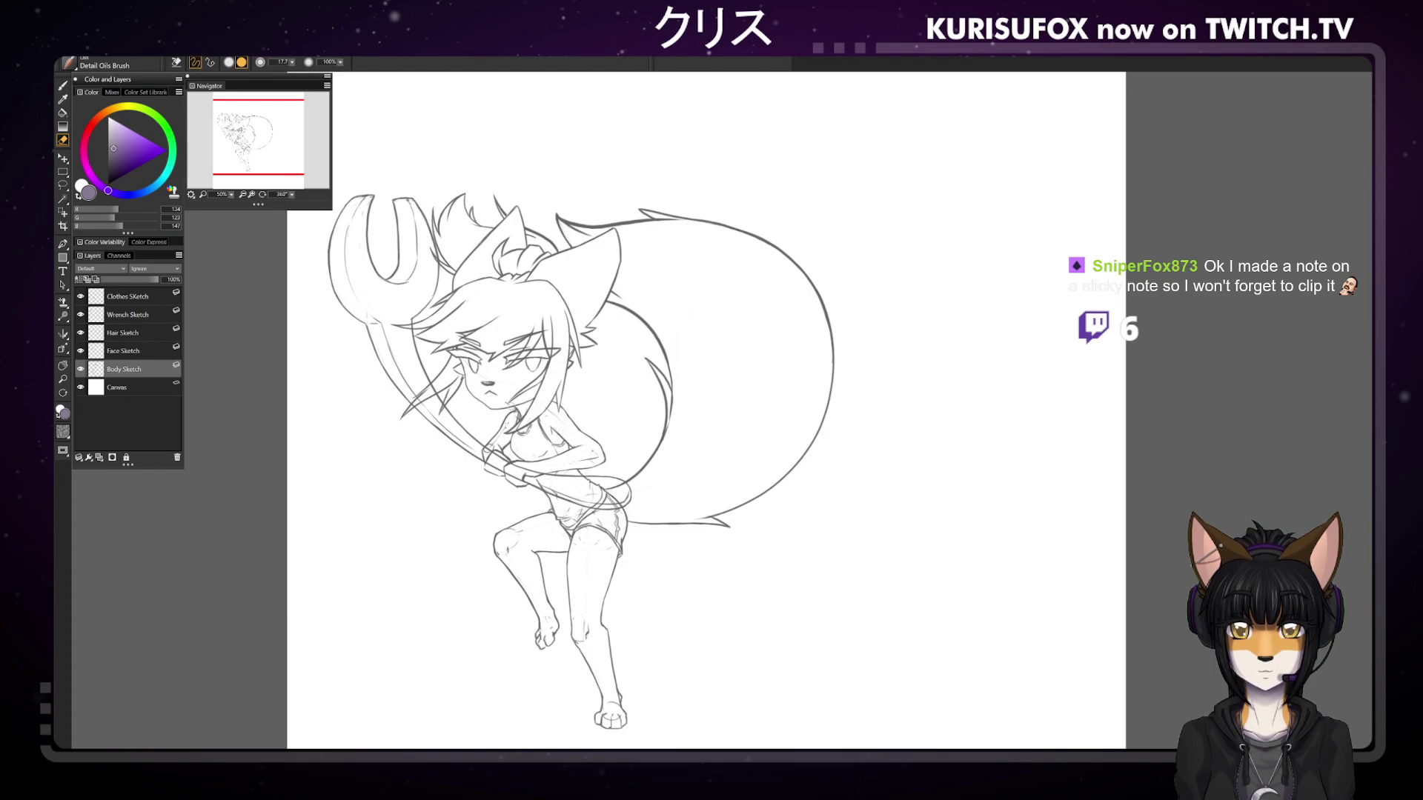
pyautogui.press('b')
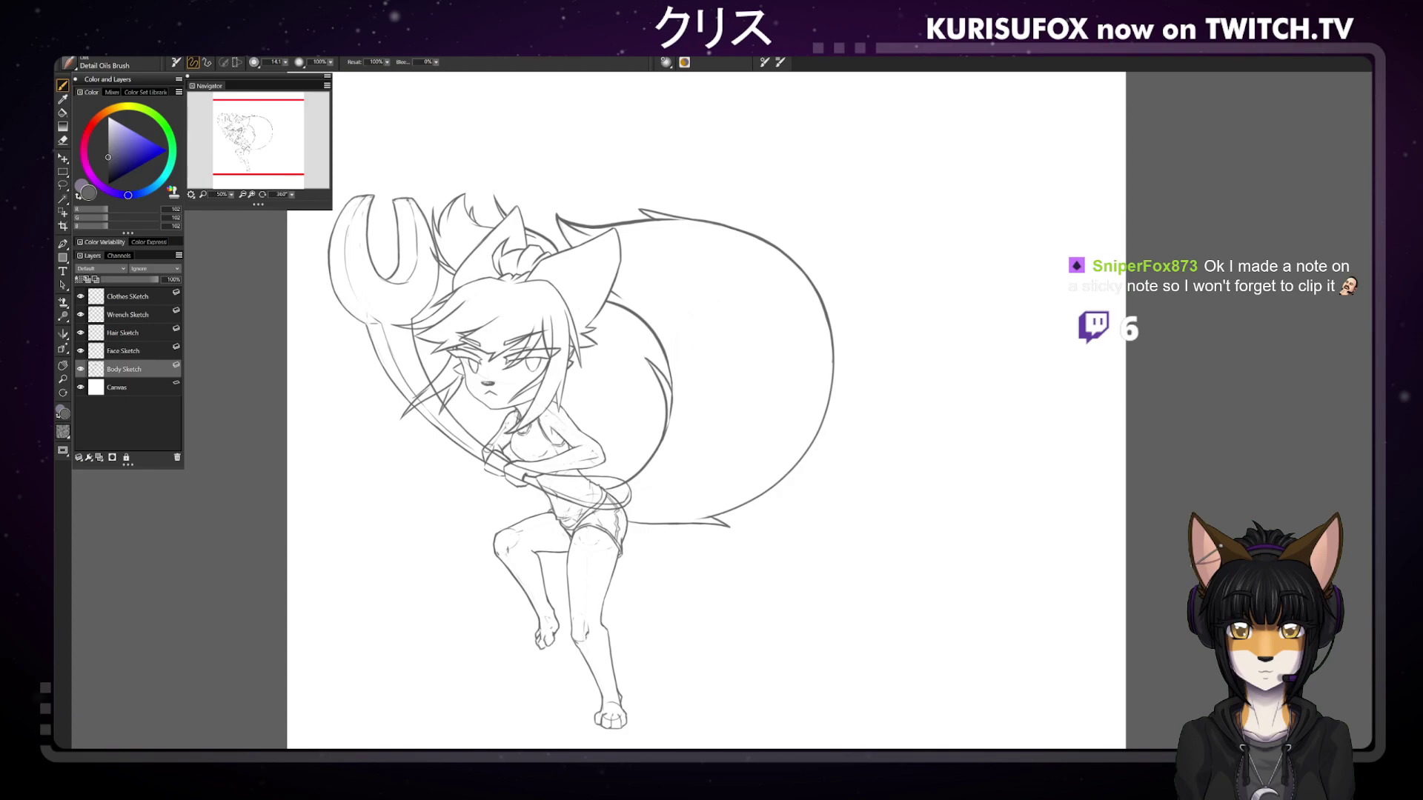
pyautogui.press('n')
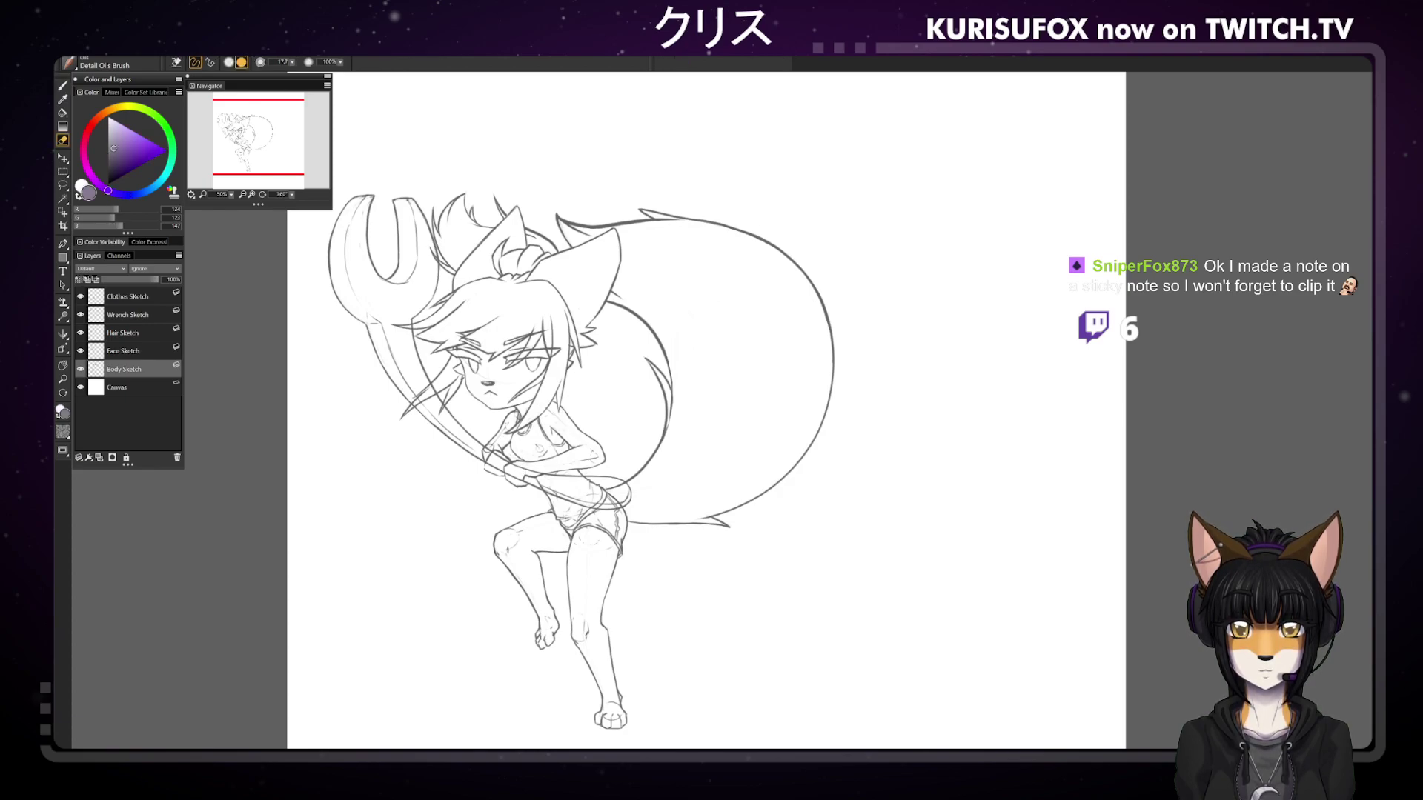
# Redraw the forearm line between the gripping hand and the bent elbow, then tidy its edges with the eraser and brush
pyautogui.moveTo(291, 195); pyautogui.dragTo(265, 171)
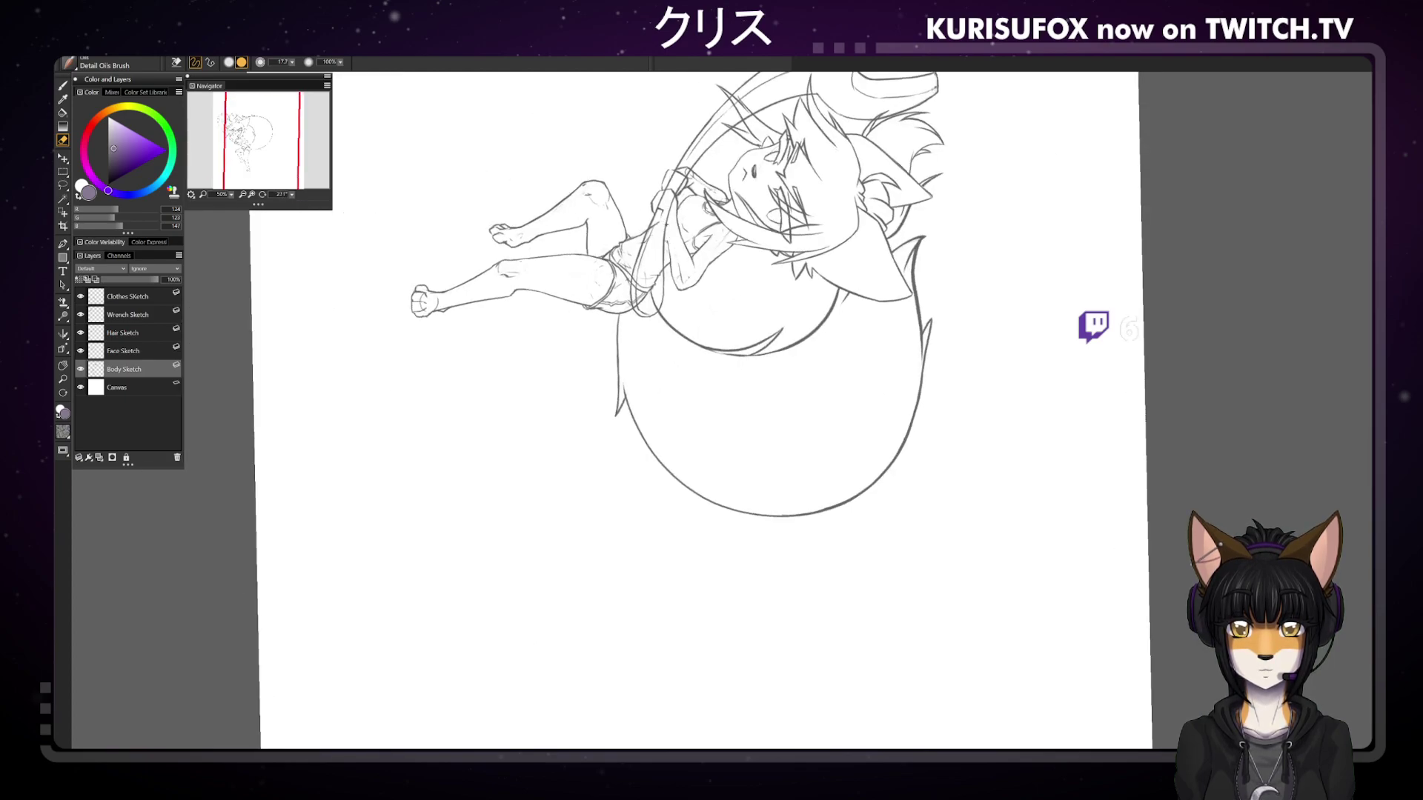
pyautogui.press('b')
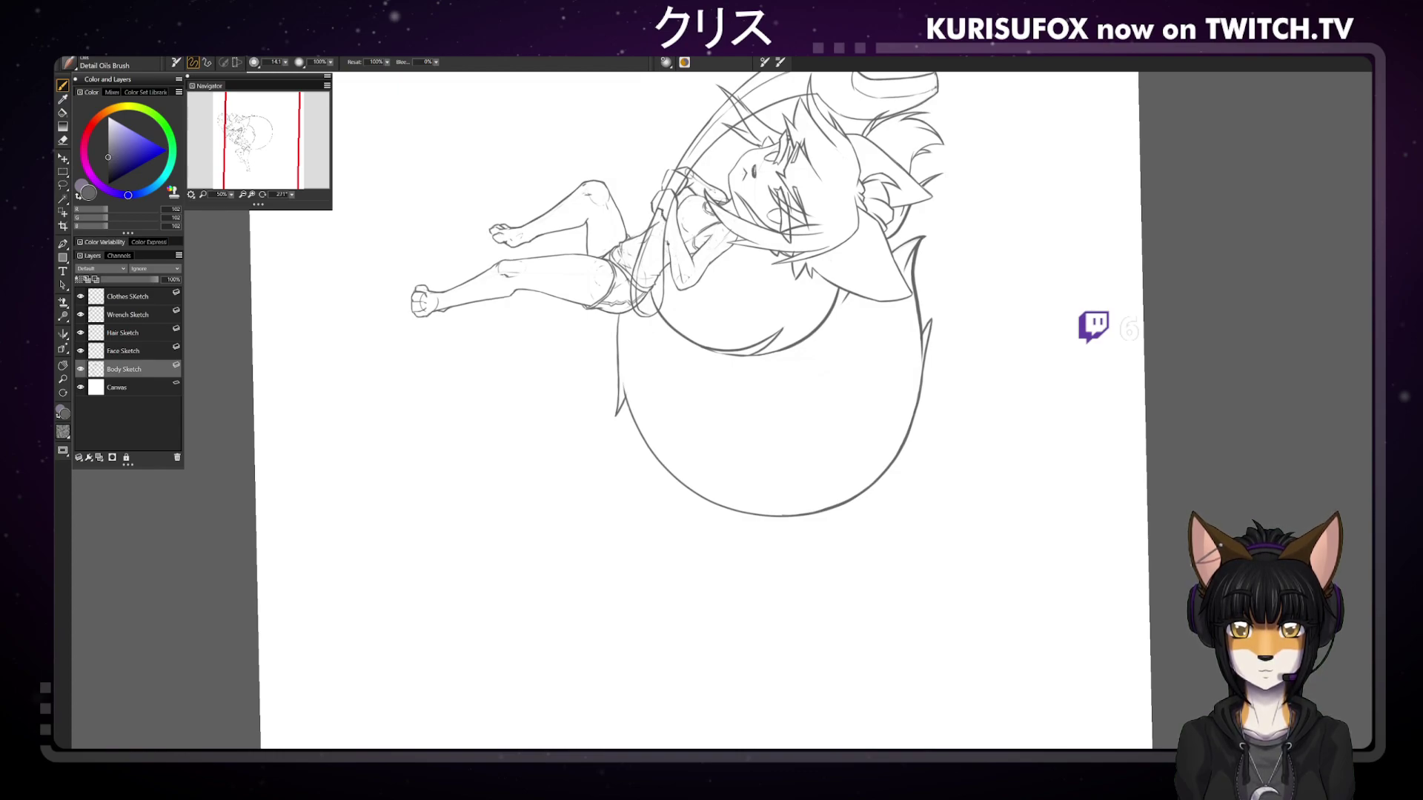
pyautogui.moveTo(666, 223); pyautogui.dragTo(676, 258)
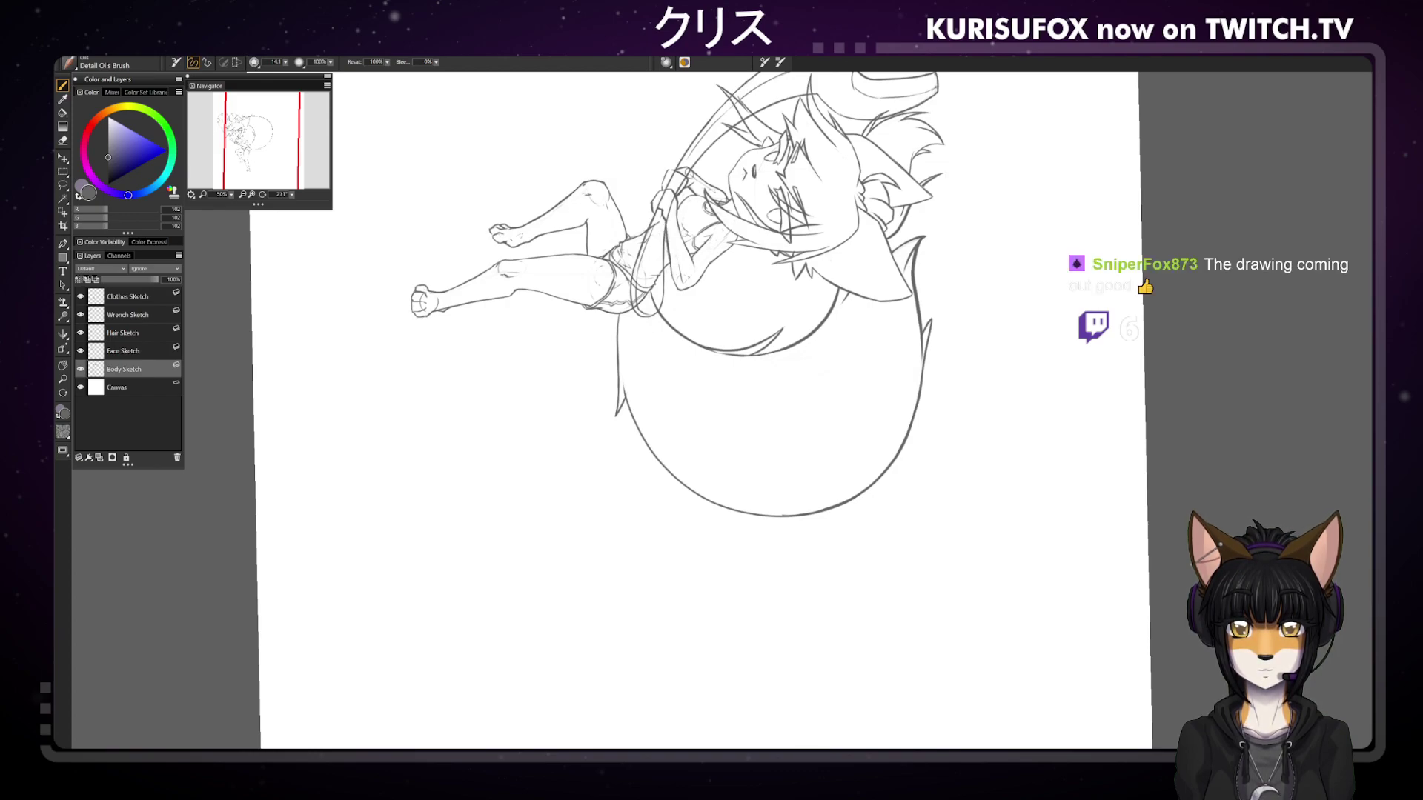
pyautogui.press('n')
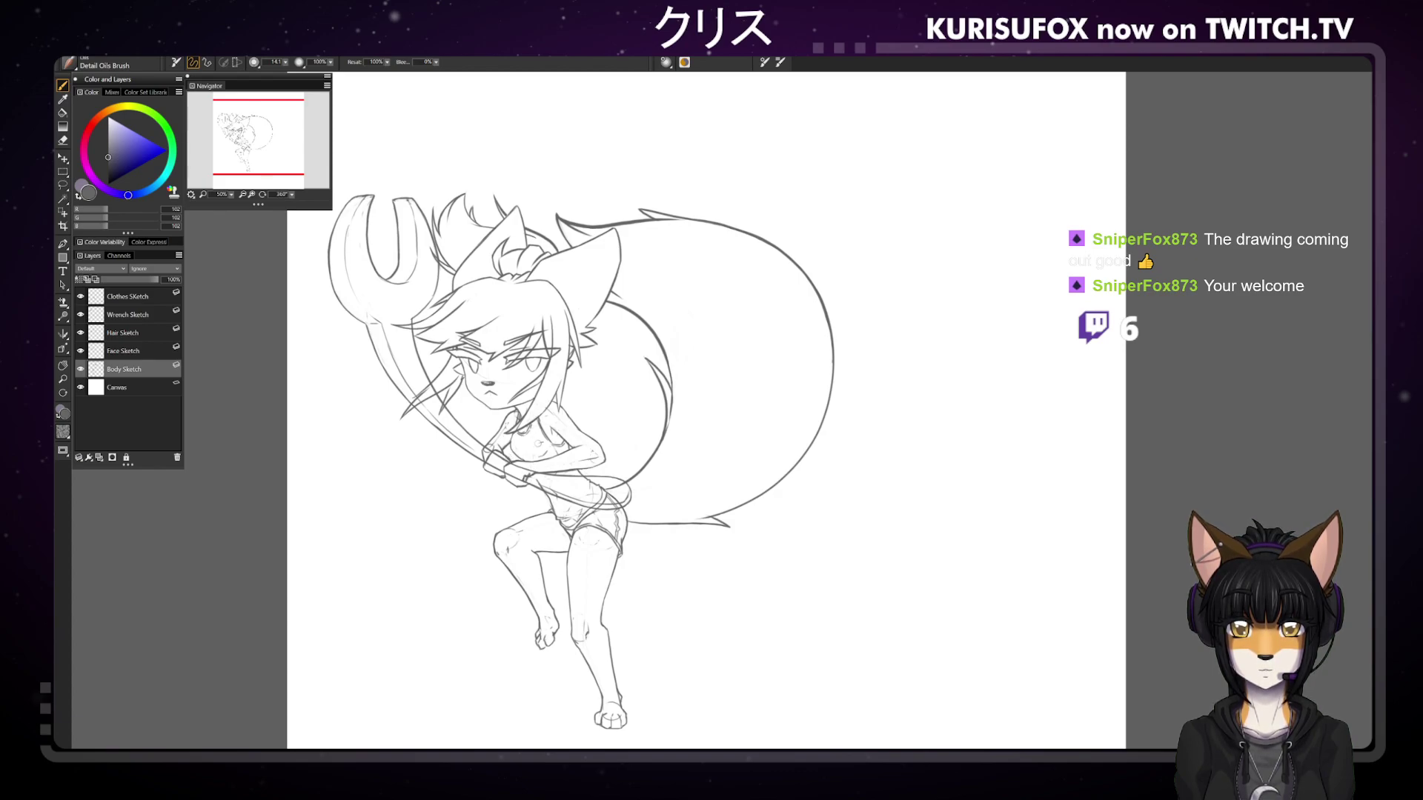
pyautogui.press('n')
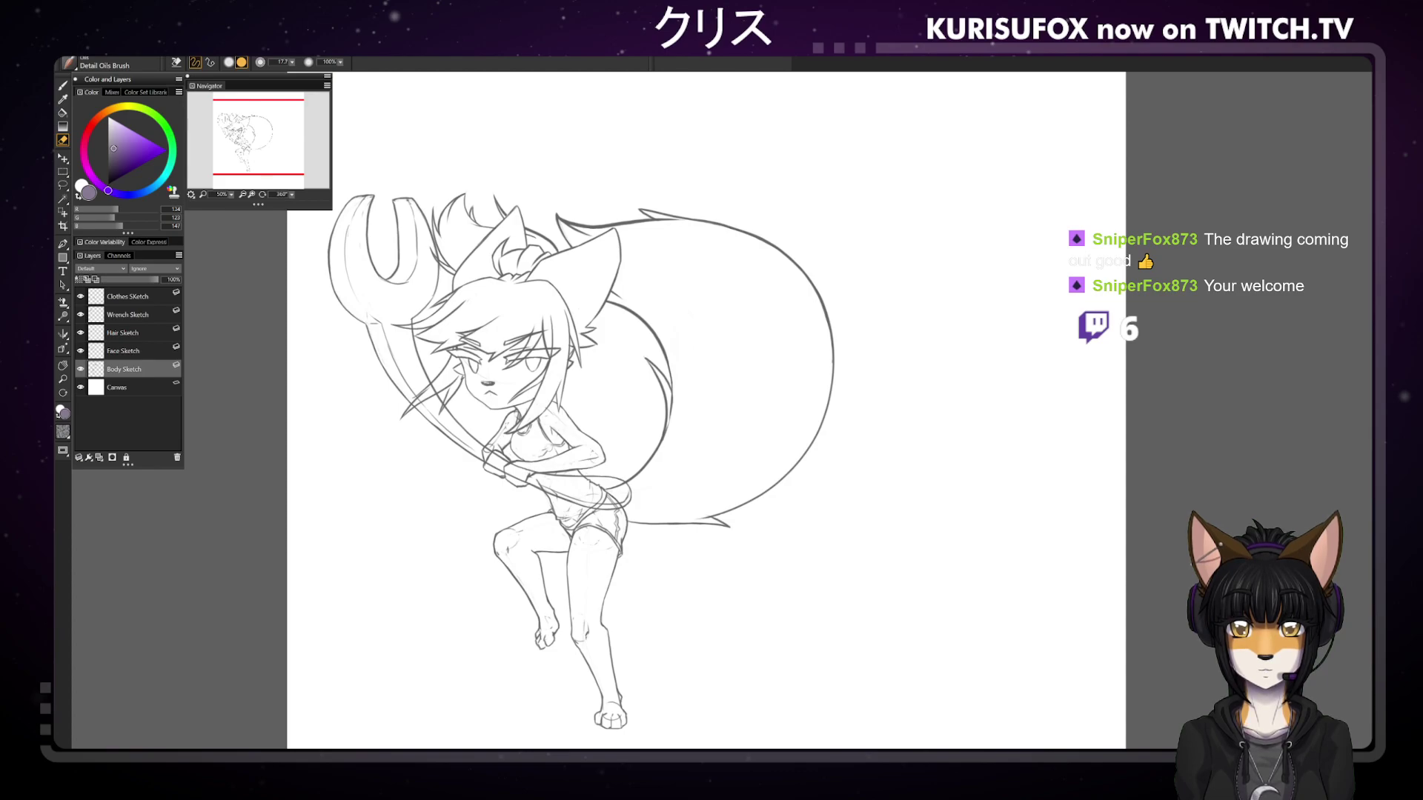
pyautogui.press('b')
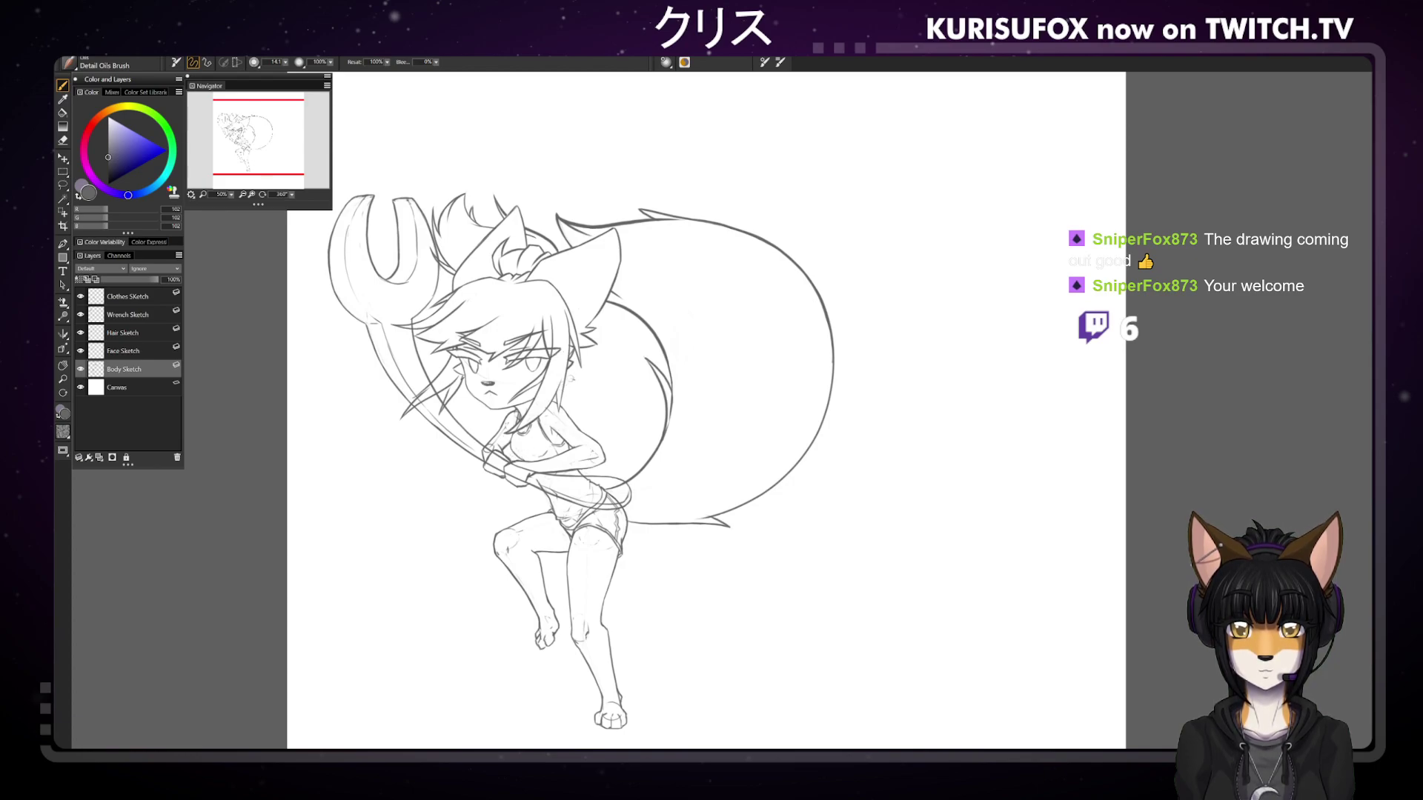
# Clean up the far hand and wrist behind the wrench handle, alternately erasing and redrawing short lines
pyautogui.hotkey('ctrl', '-')
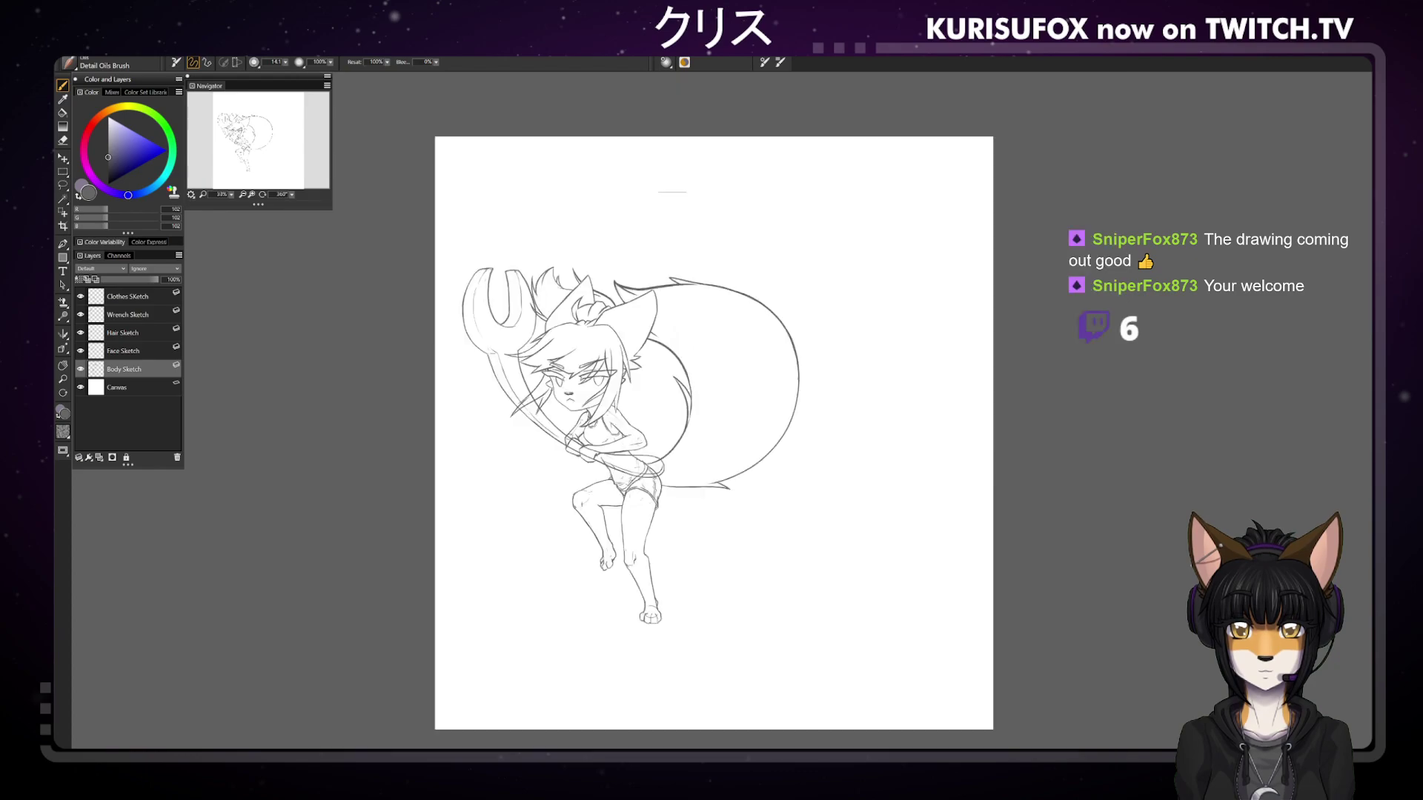
pyautogui.hotkey('ctrl', '+')
pyautogui.hotkey('ctrl', '+')
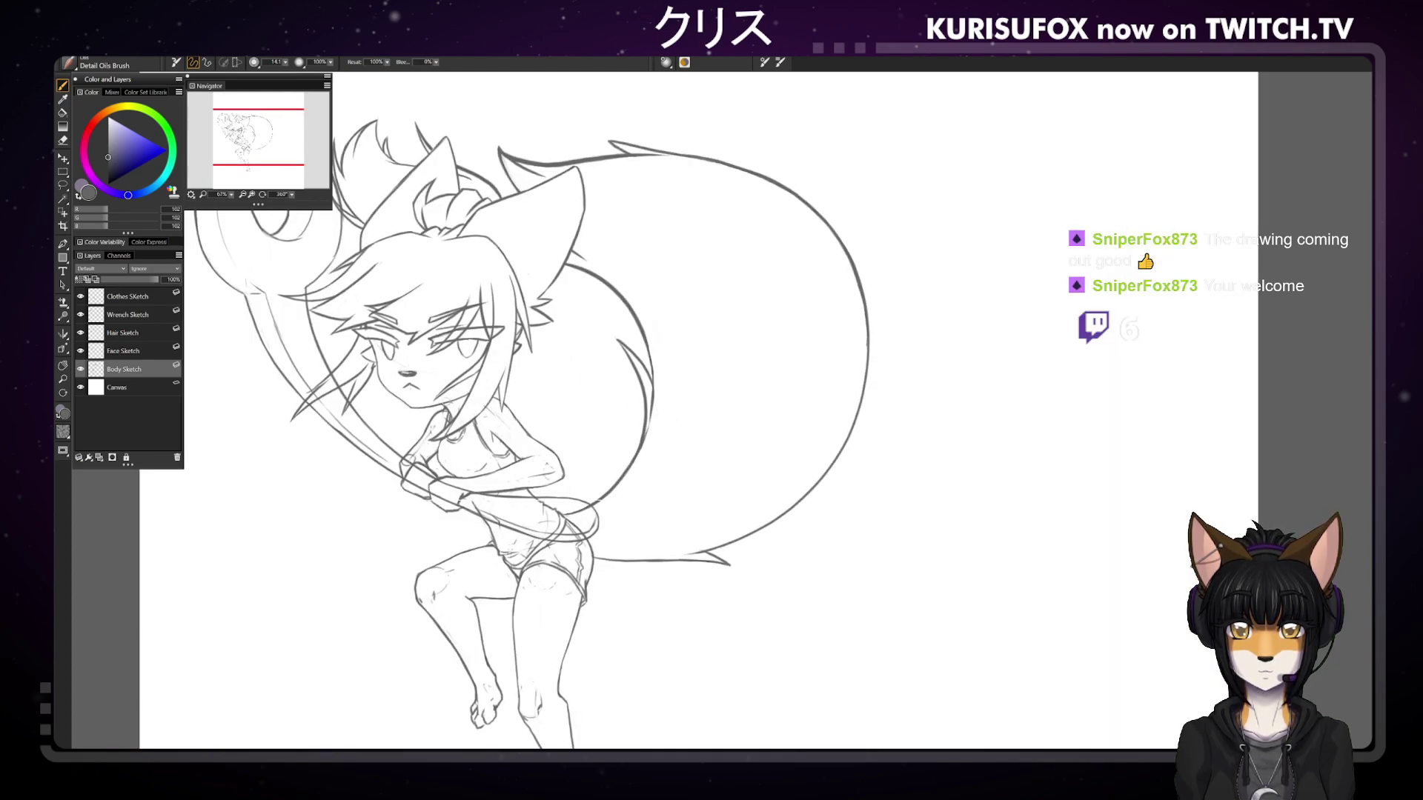
pyautogui.press('n')
pyautogui.moveTo(414, 469); pyautogui.dragTo(408, 475)
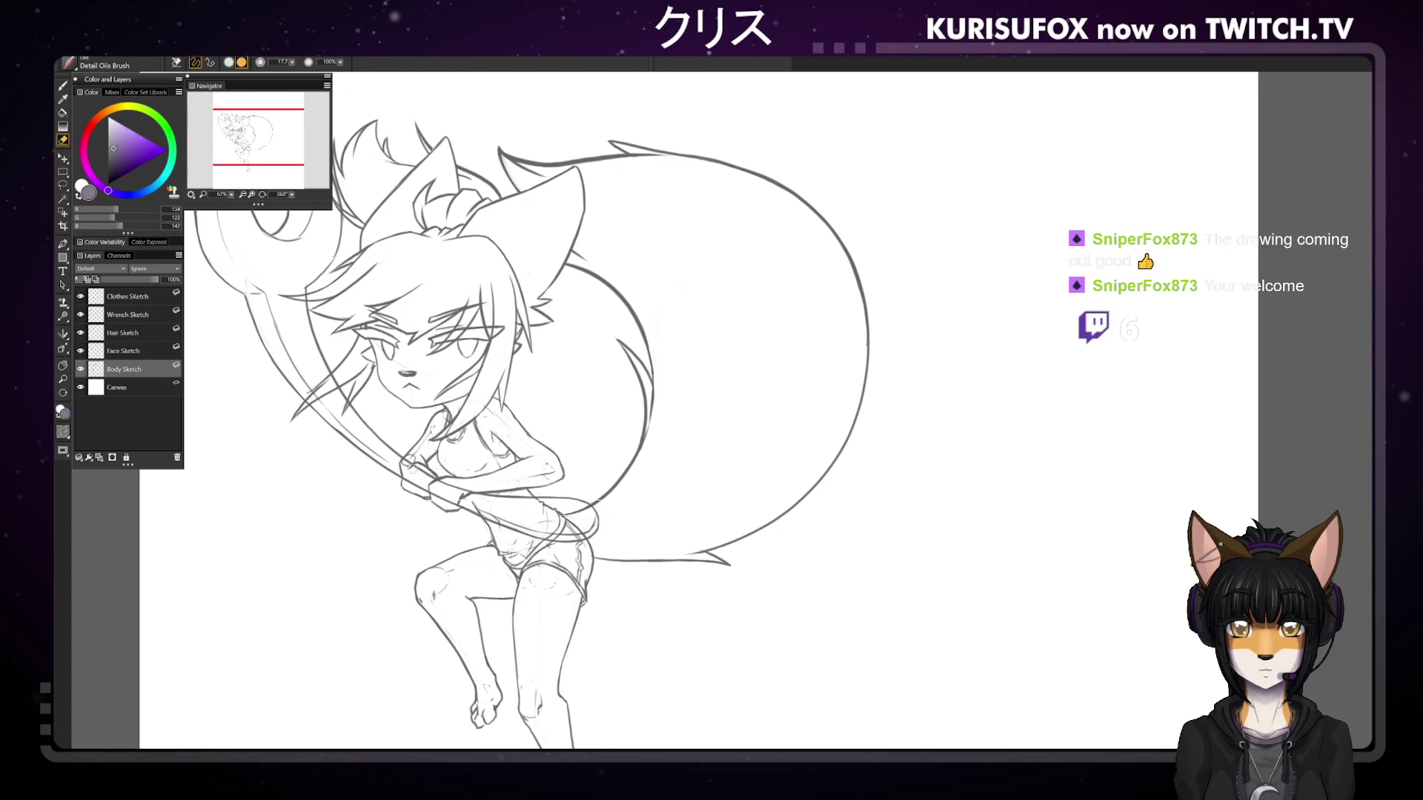
pyautogui.press('b')
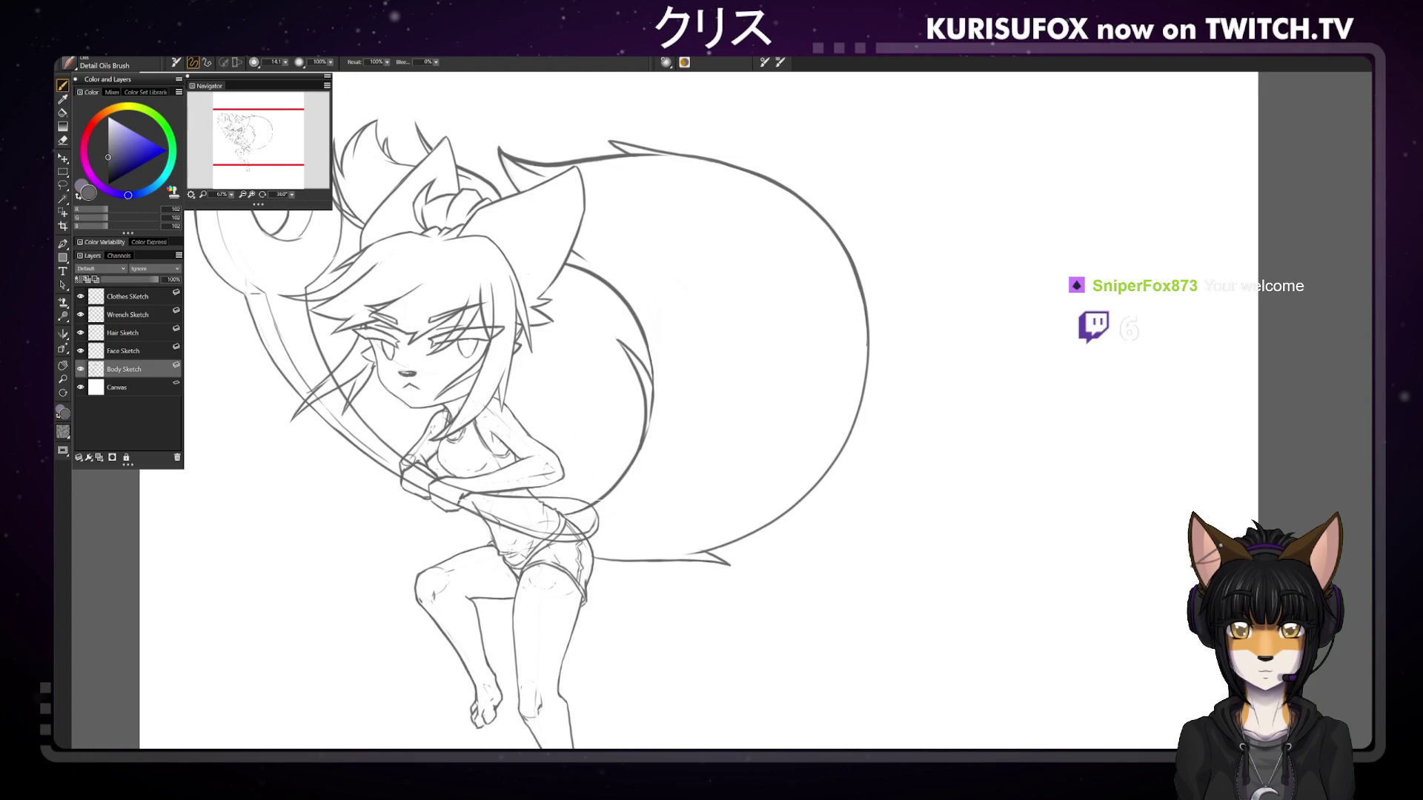
pyautogui.press('e')
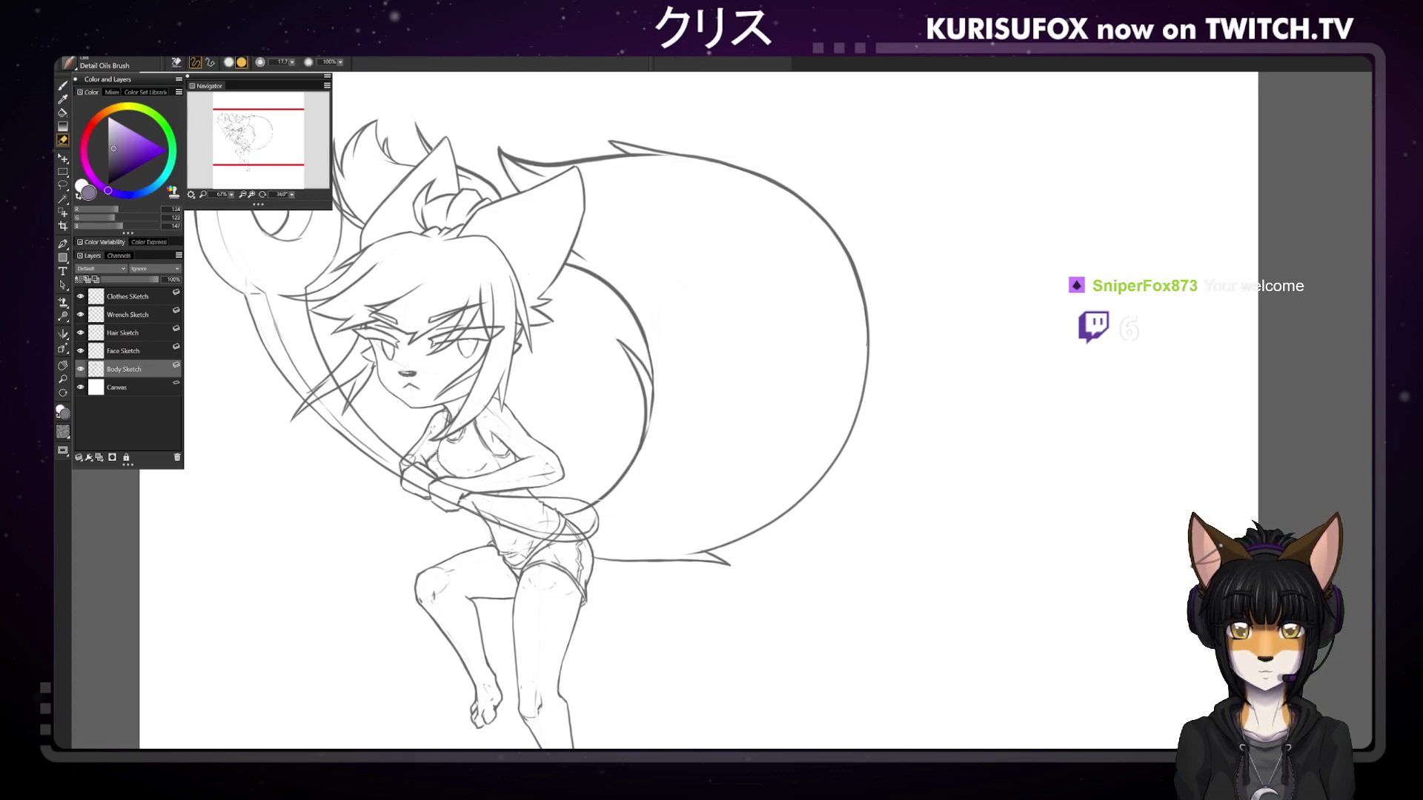
pyautogui.press('b')
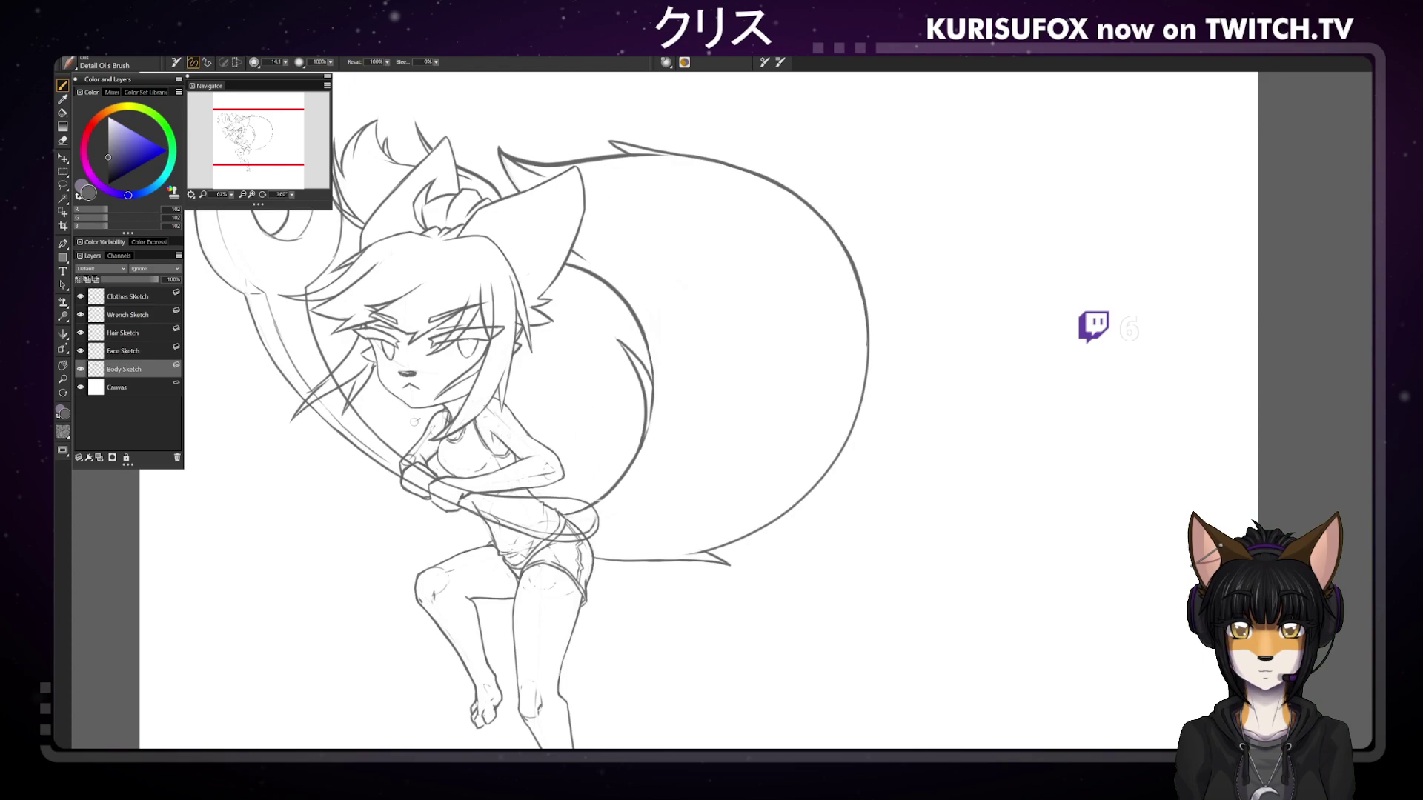
pyautogui.press('e')
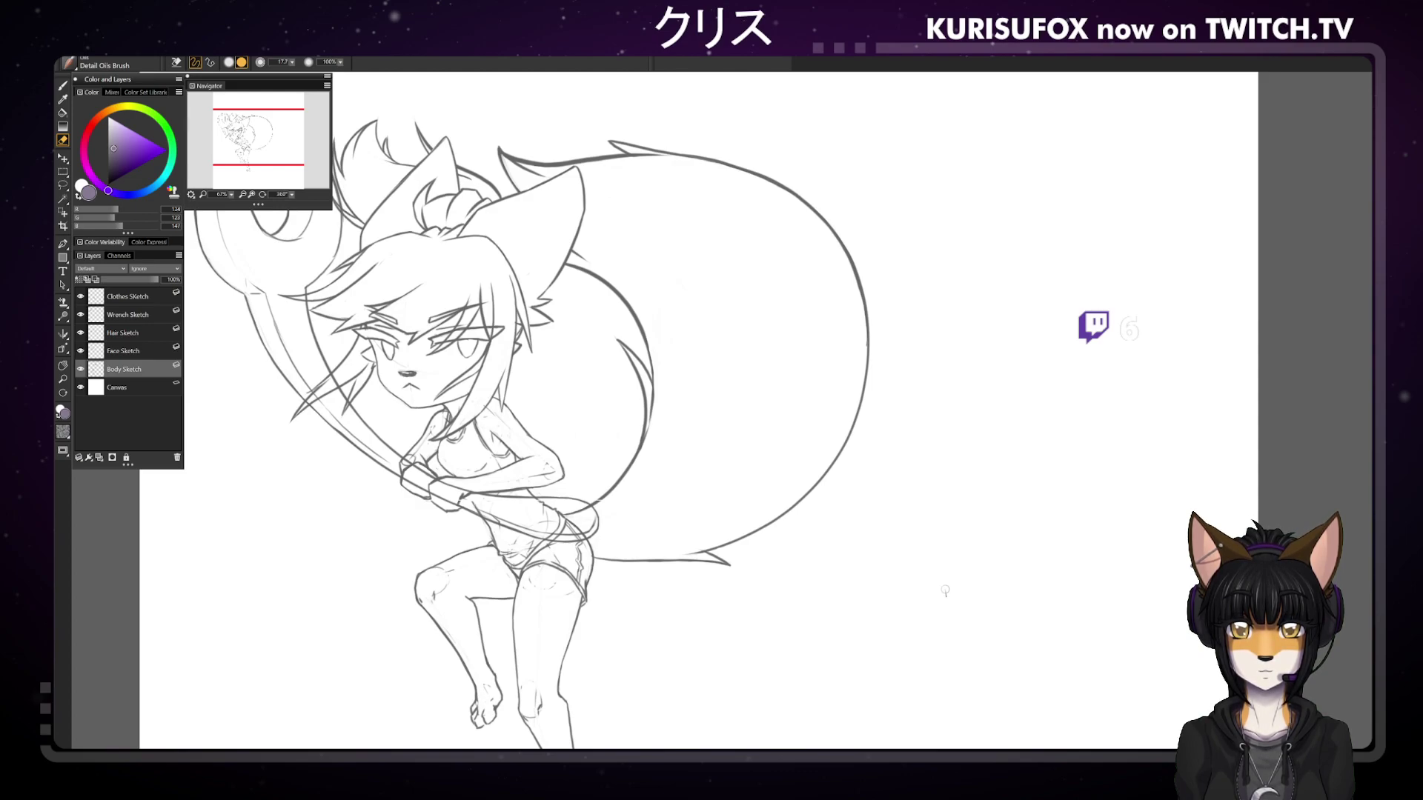
pyautogui.press('b')
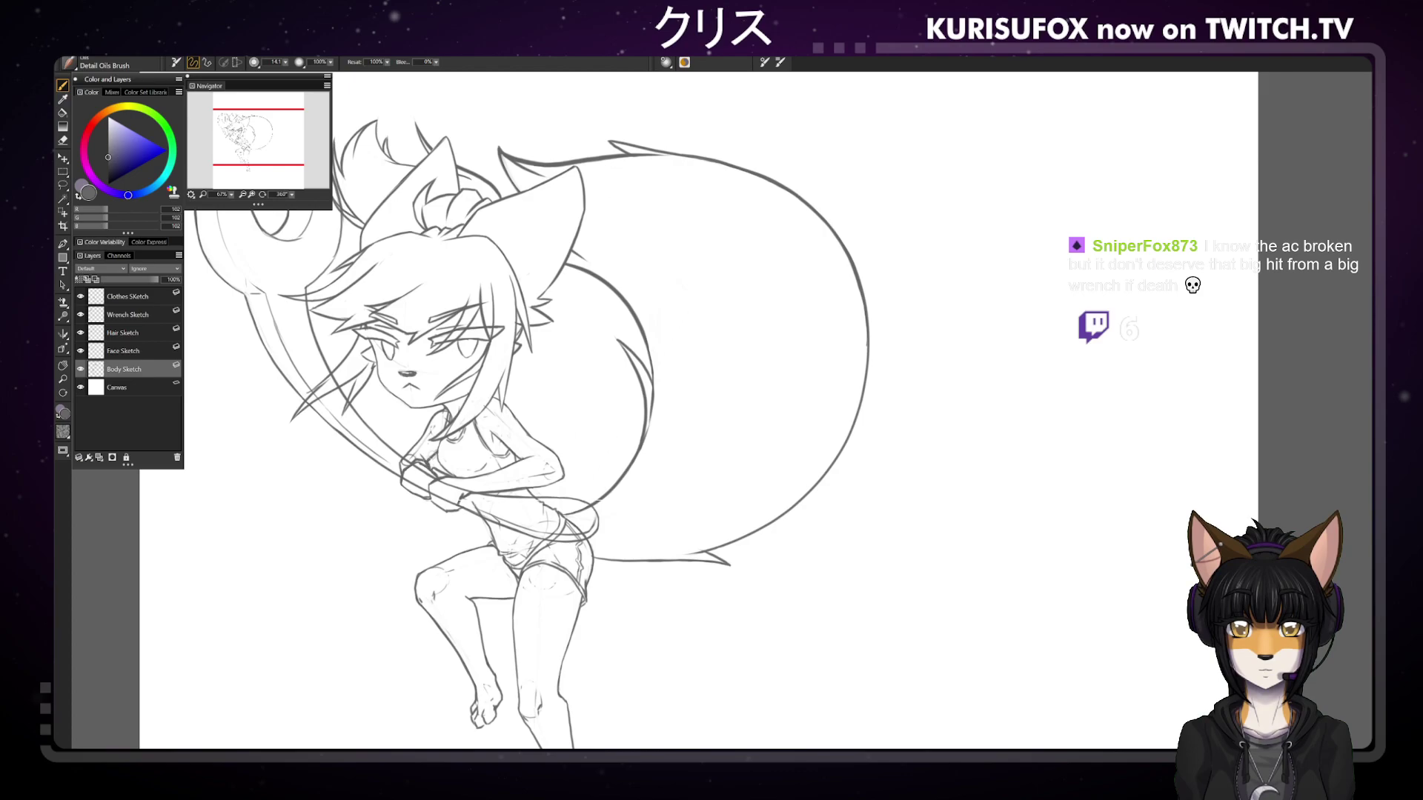
# Touch up the near hand's wrist where it meets the wrench handle with short brush and eraser strokes
pyautogui.press('n')
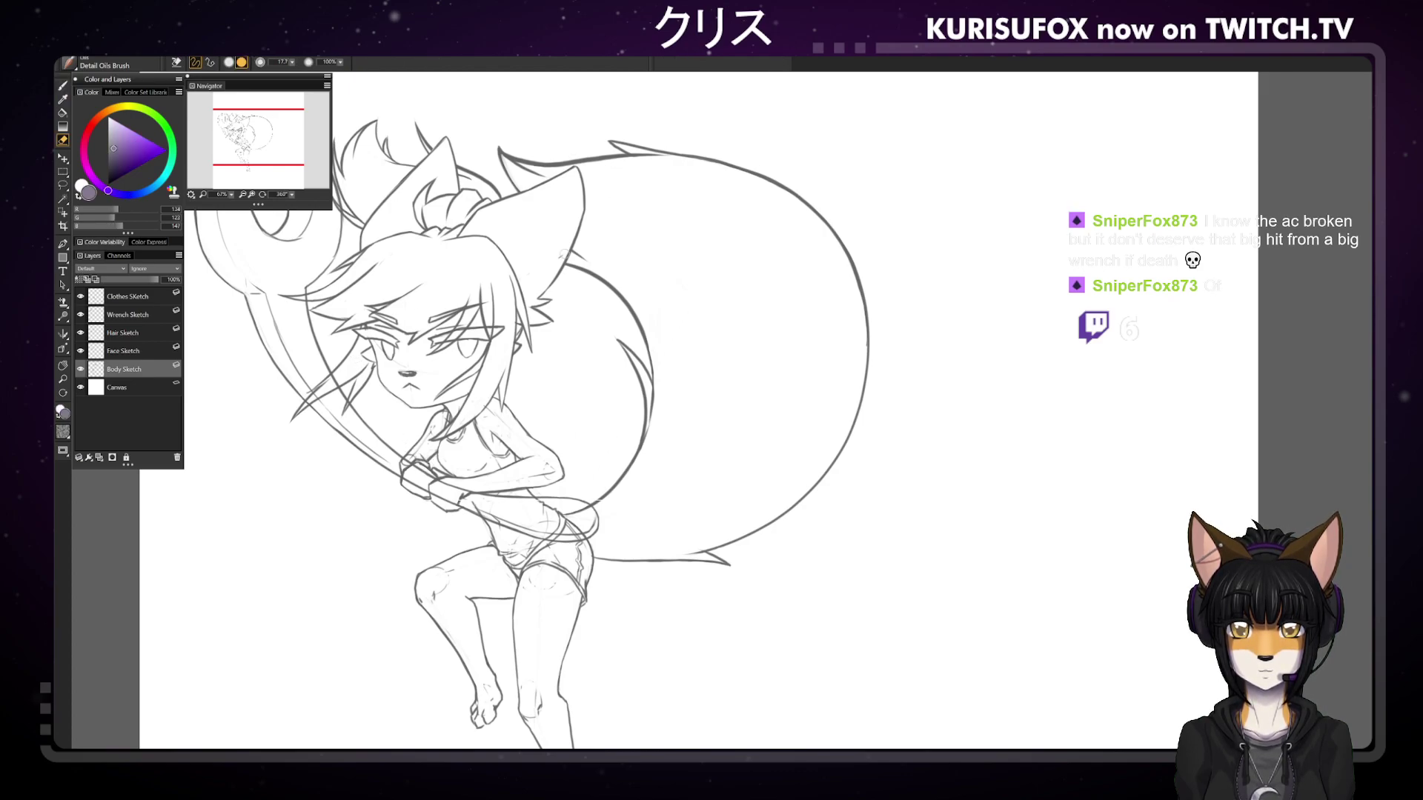
pyautogui.hotkey('ctrl', '-')
pyautogui.hotkey('ctrl', '-')
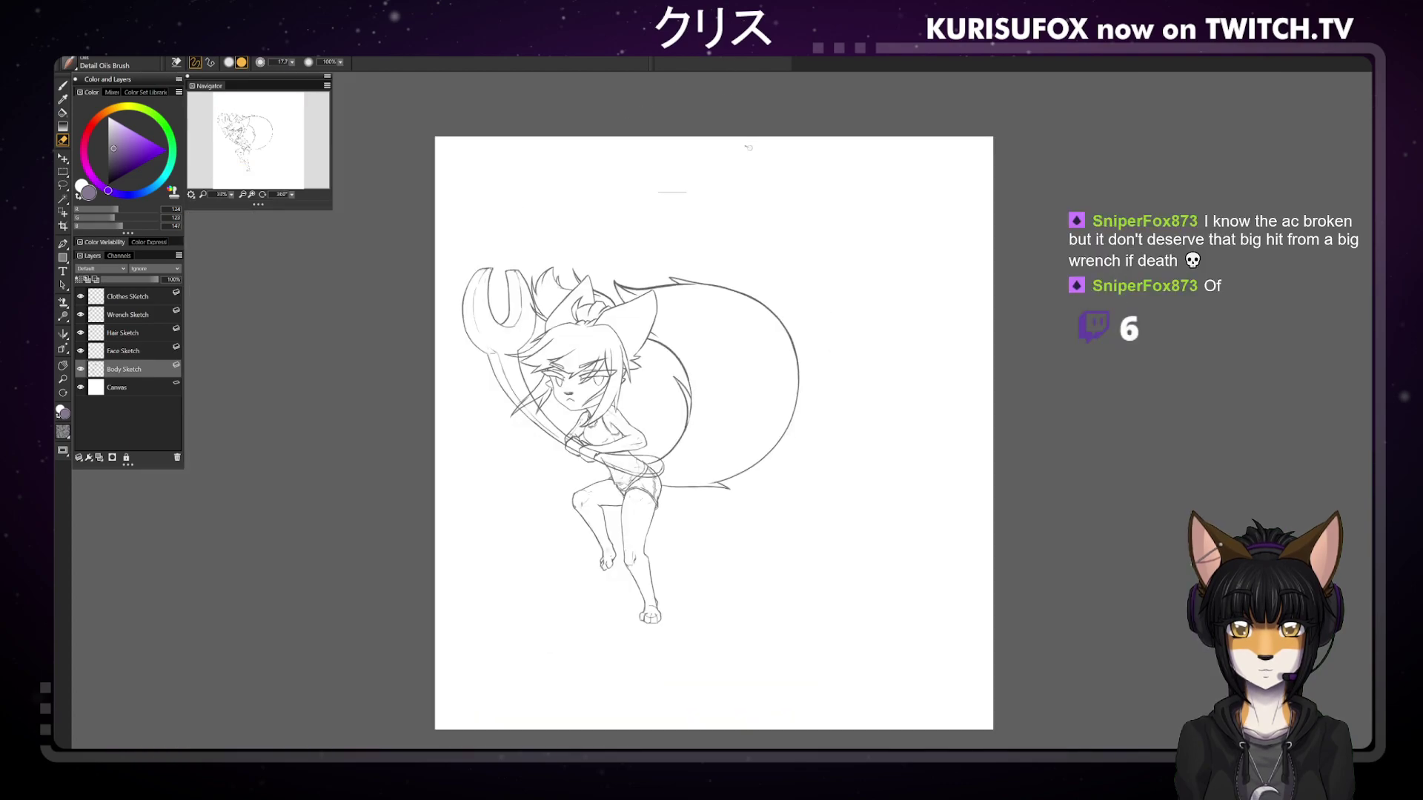
pyautogui.hotkey('ctrl', '+')
pyautogui.hotkey('ctrl', '+')
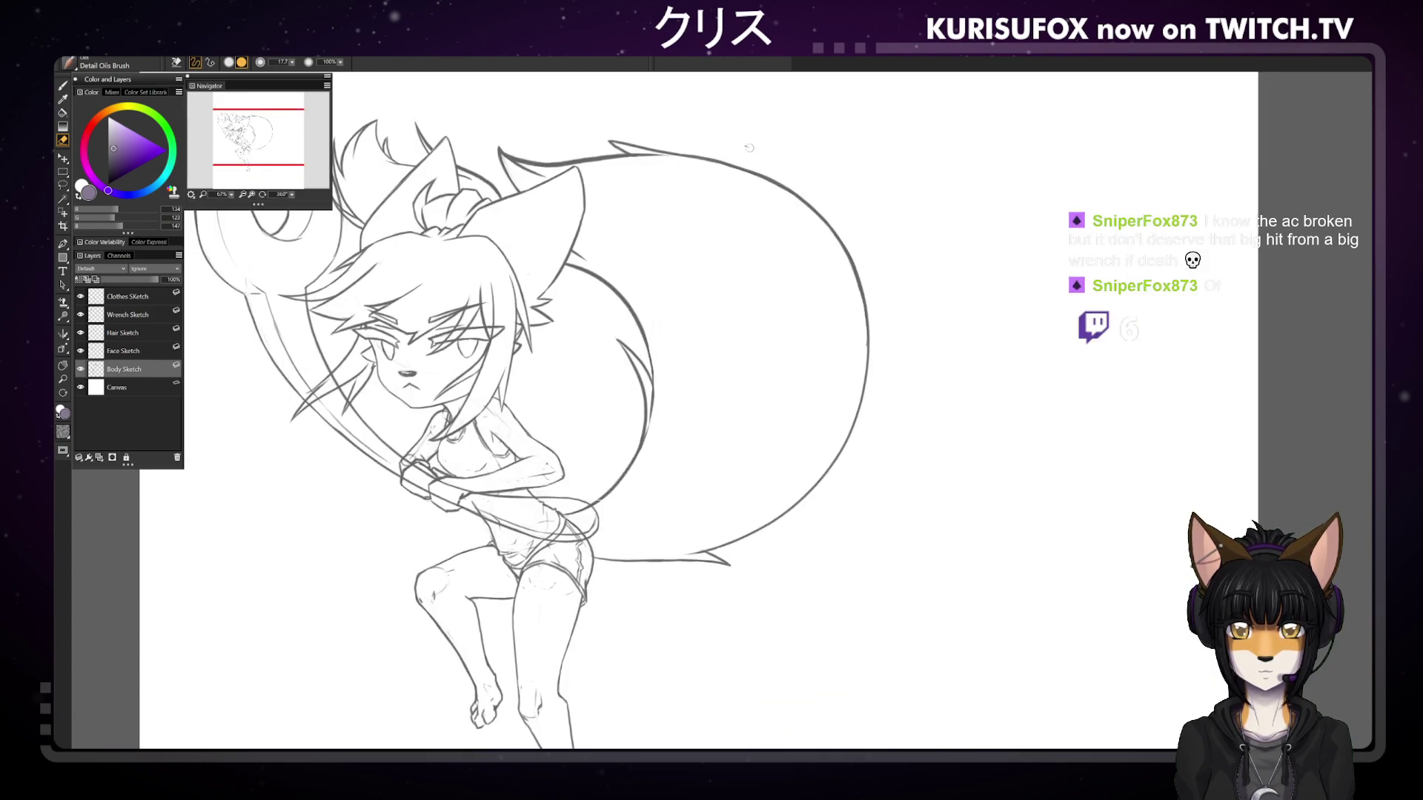
pyautogui.press('b')
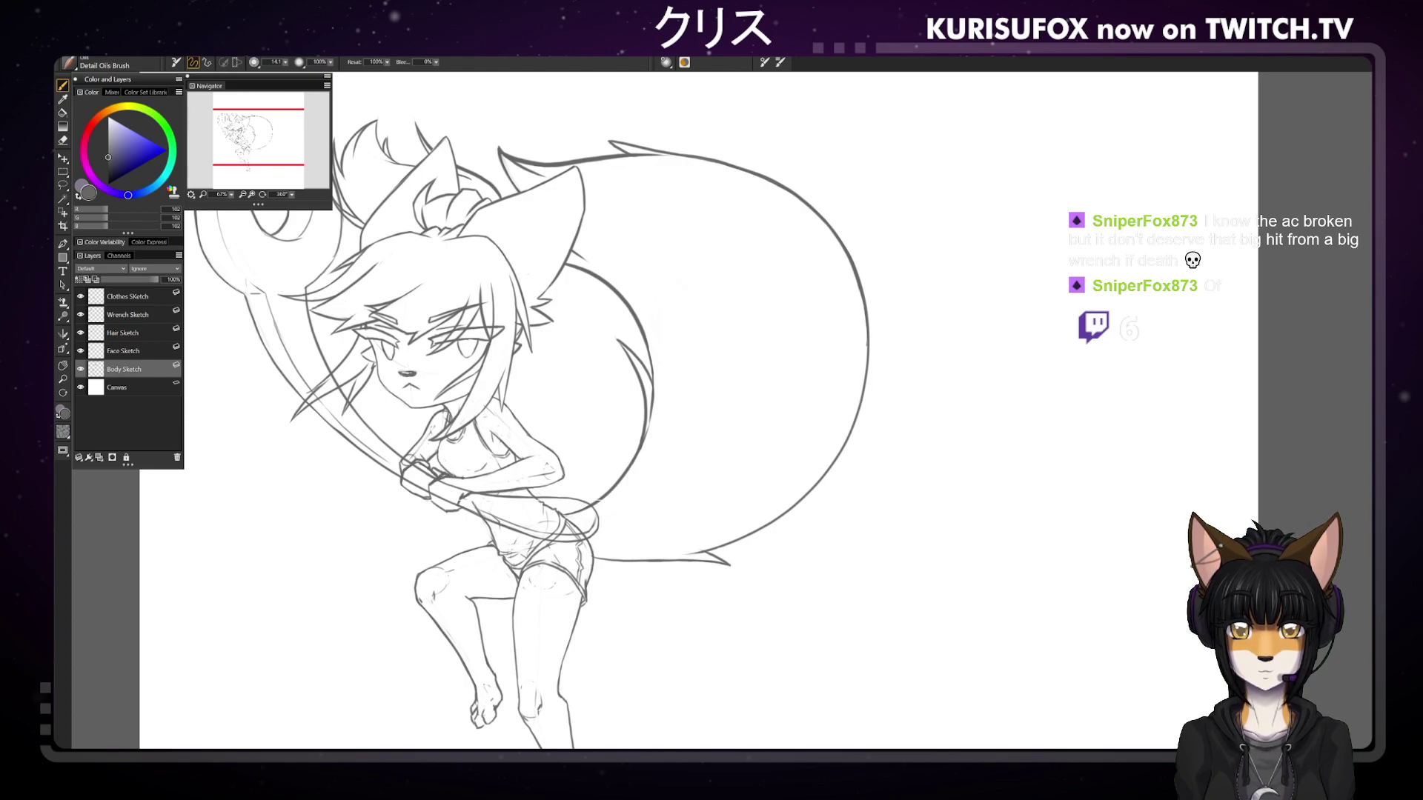
pyautogui.moveTo(453, 468); pyautogui.dragTo(465, 474)
pyautogui.press('e')
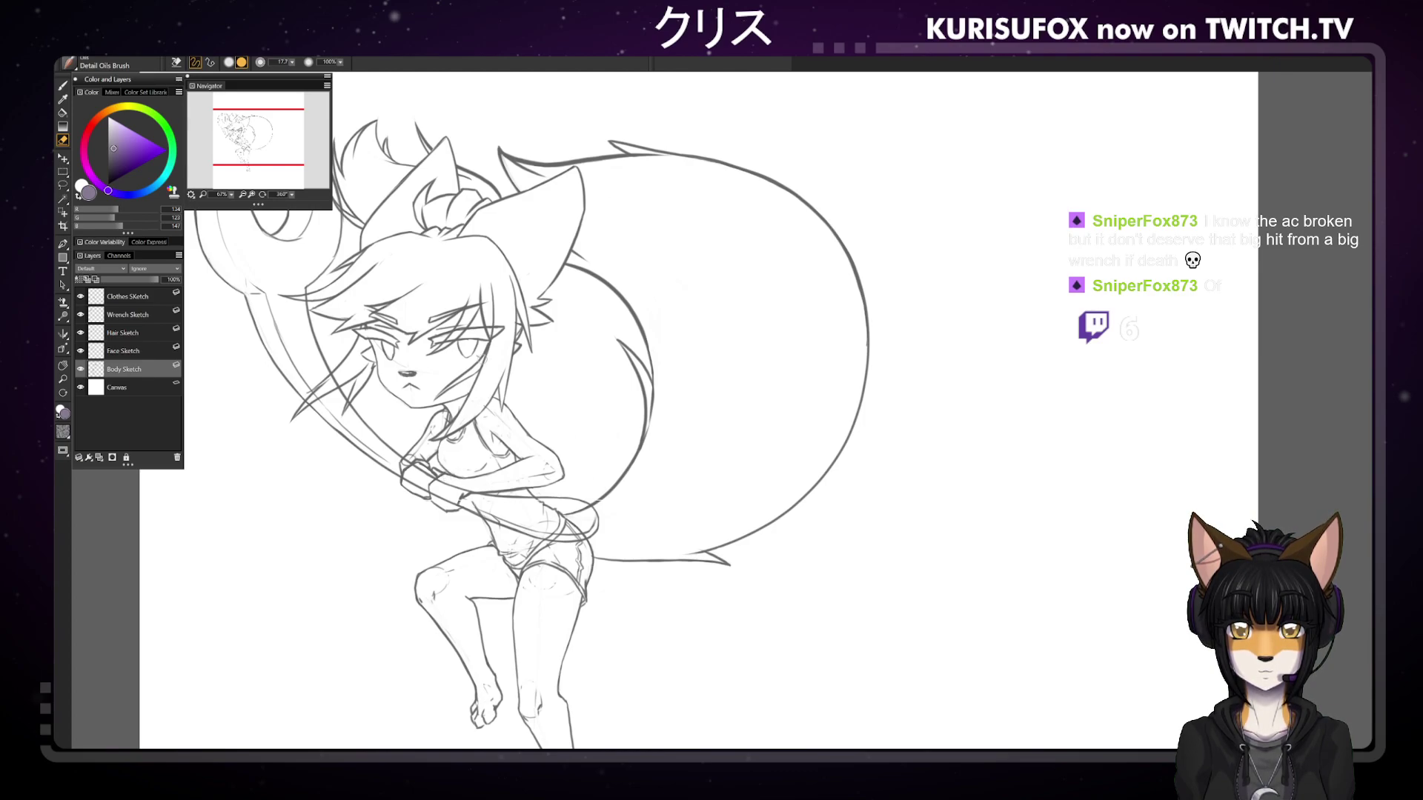
pyautogui.hotkey('ctrl', '-')
pyautogui.hotkey('ctrl', '-')
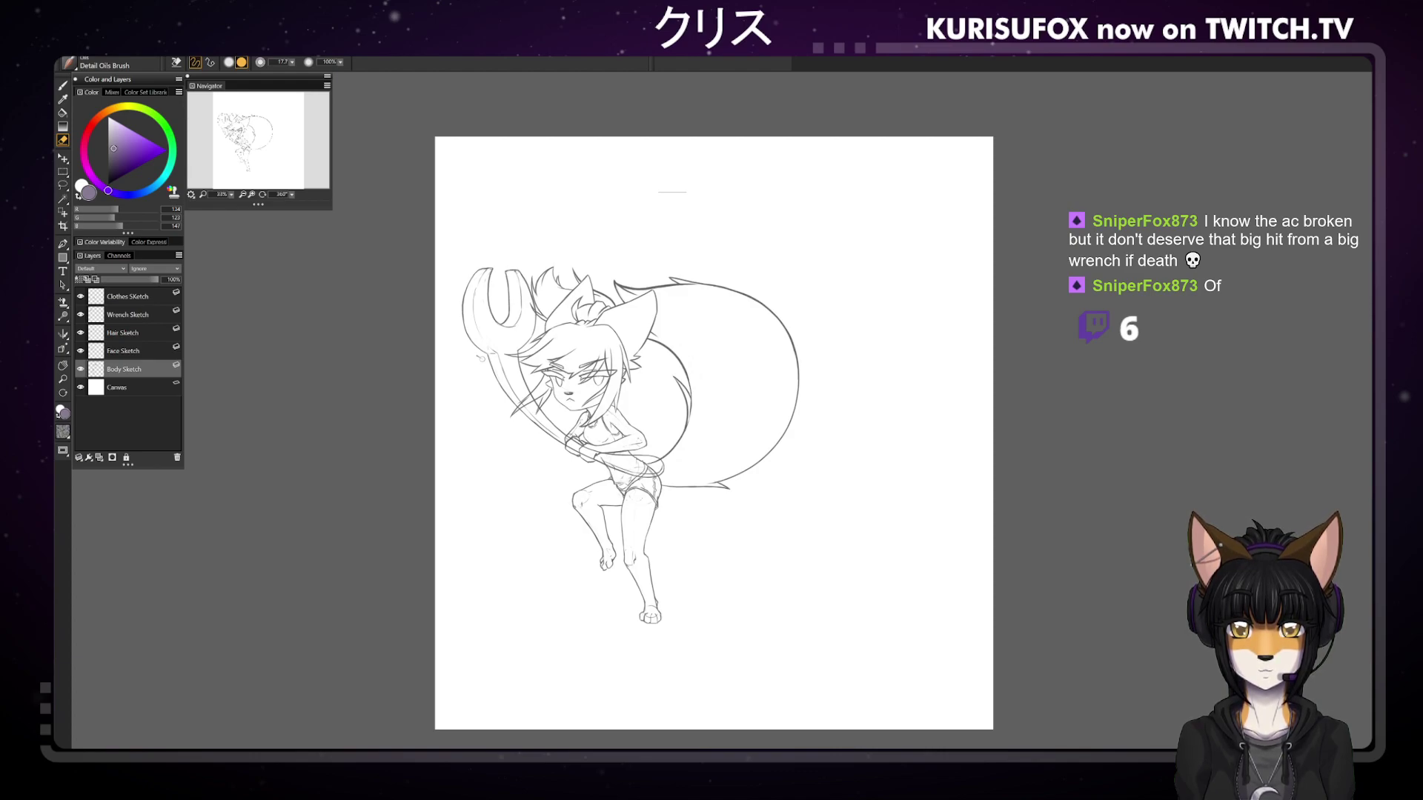
pyautogui.press('+')
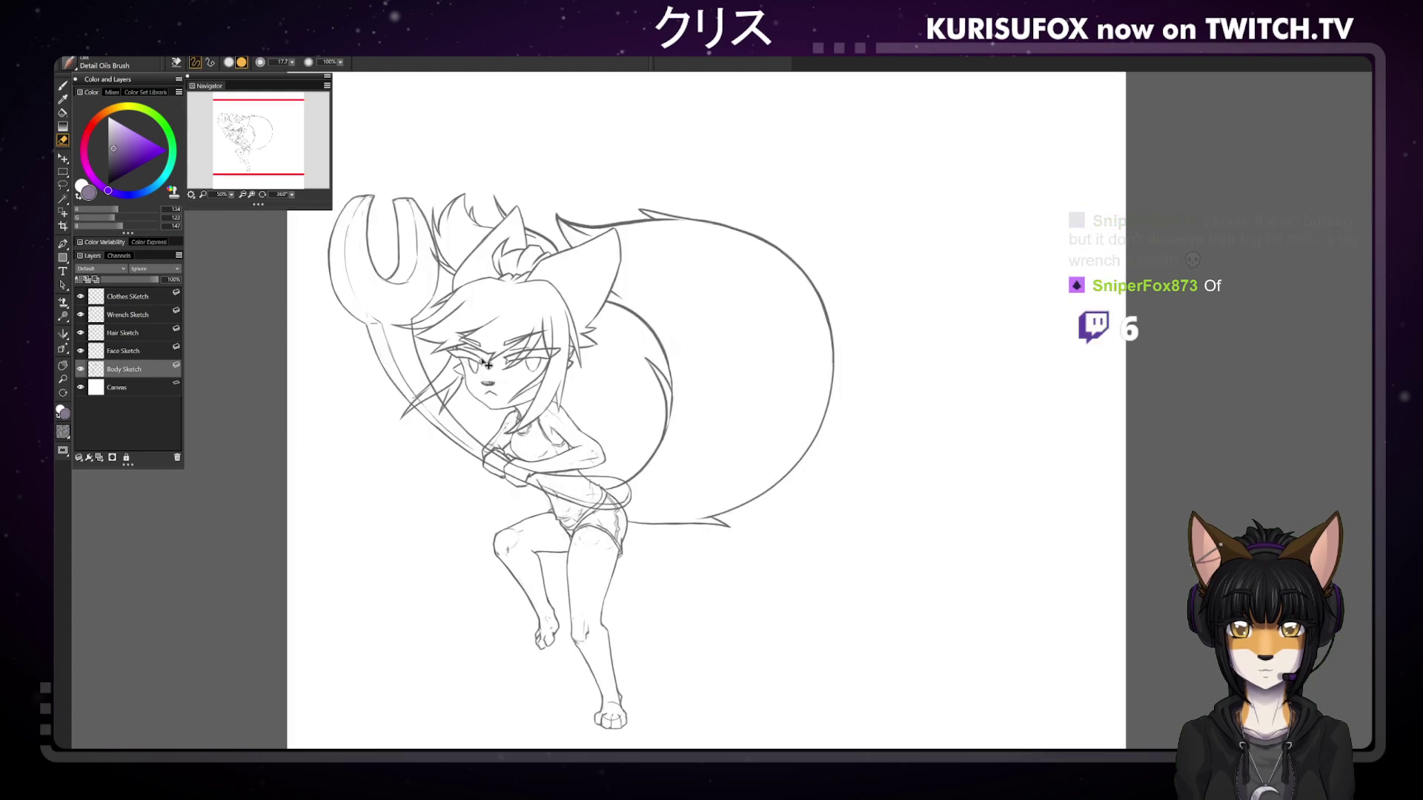
pyautogui.press('+')
pyautogui.press('b')
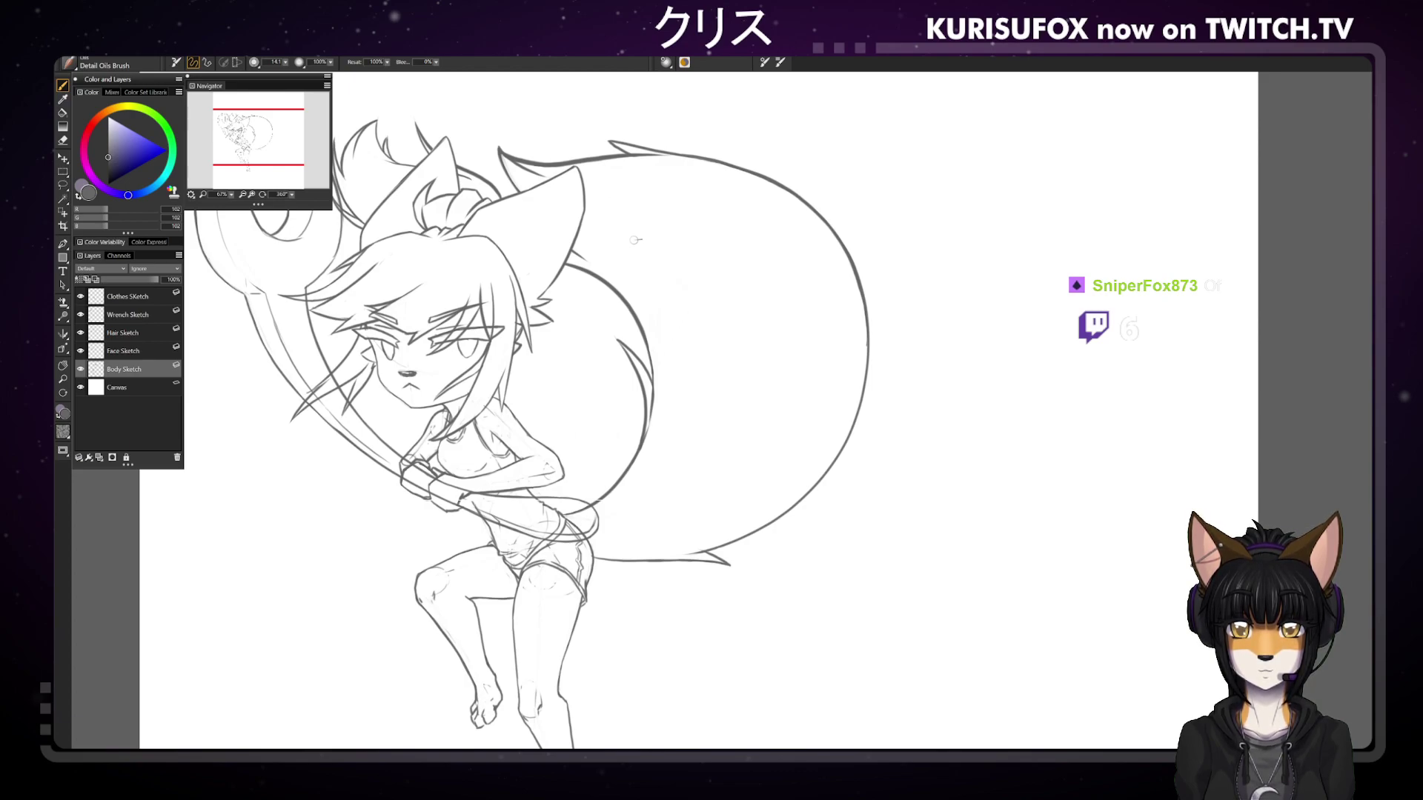
# Rotate the Hair Sketch and Face Sketch layers together slightly counterclockwise to tilt the head, and shift them into place
pyautogui.hotkey('ctrl', '-')
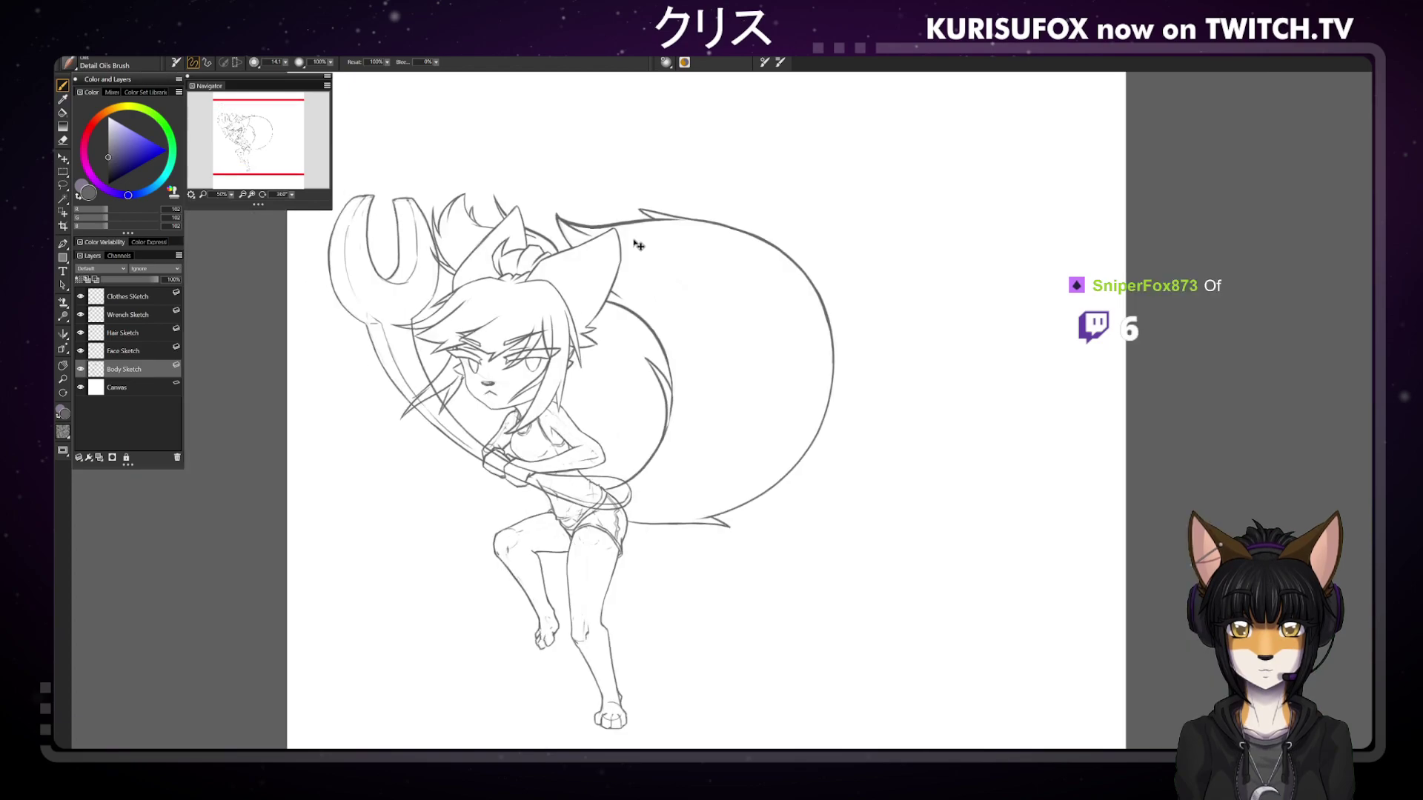
pyautogui.click(143, 346)
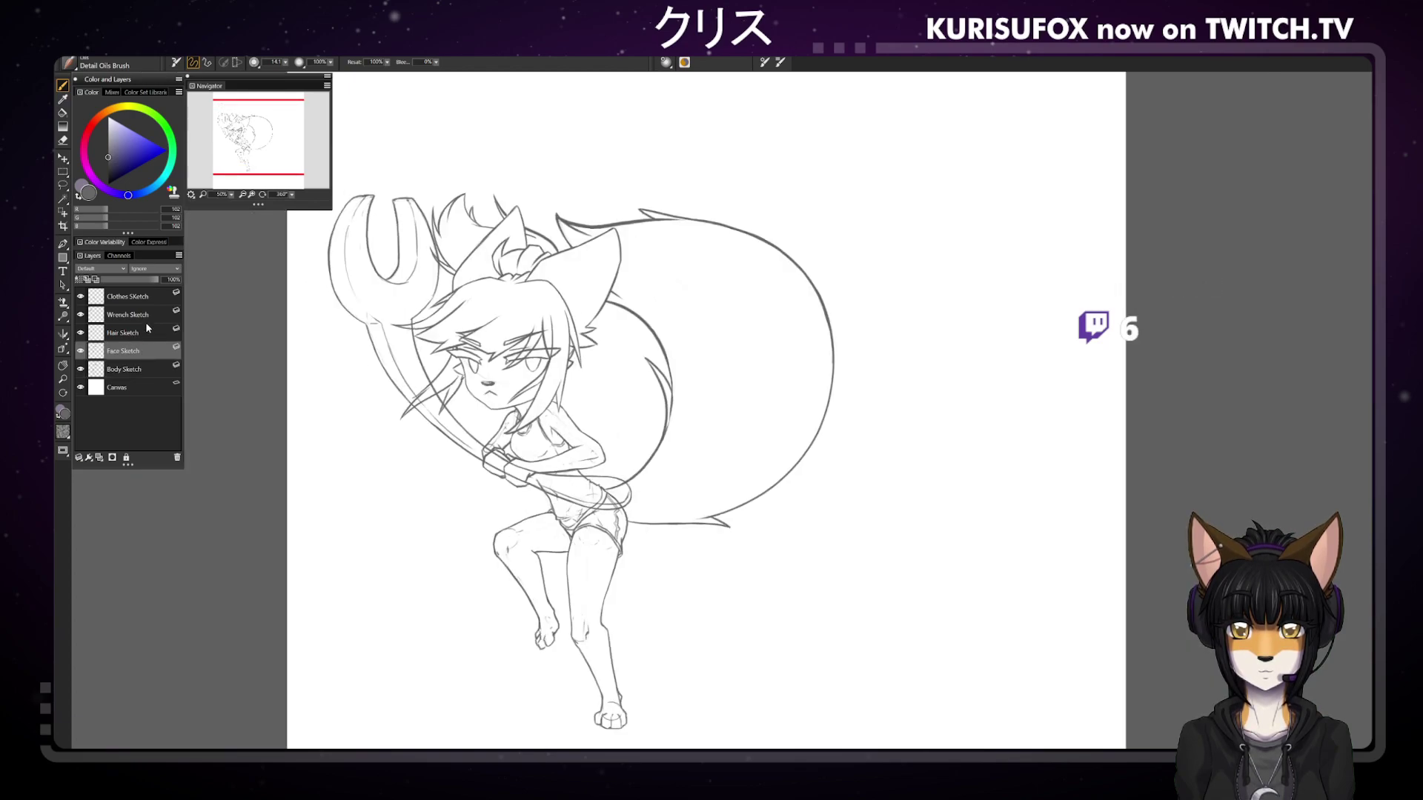
pyautogui.keyDown('shift'); pyautogui.click(143, 330); pyautogui.keyUp('shift')
pyautogui.moveTo(63, 158); pyautogui.dragTo(95, 160)
pyautogui.moveTo(506, 312); pyautogui.dragTo(530, 400)
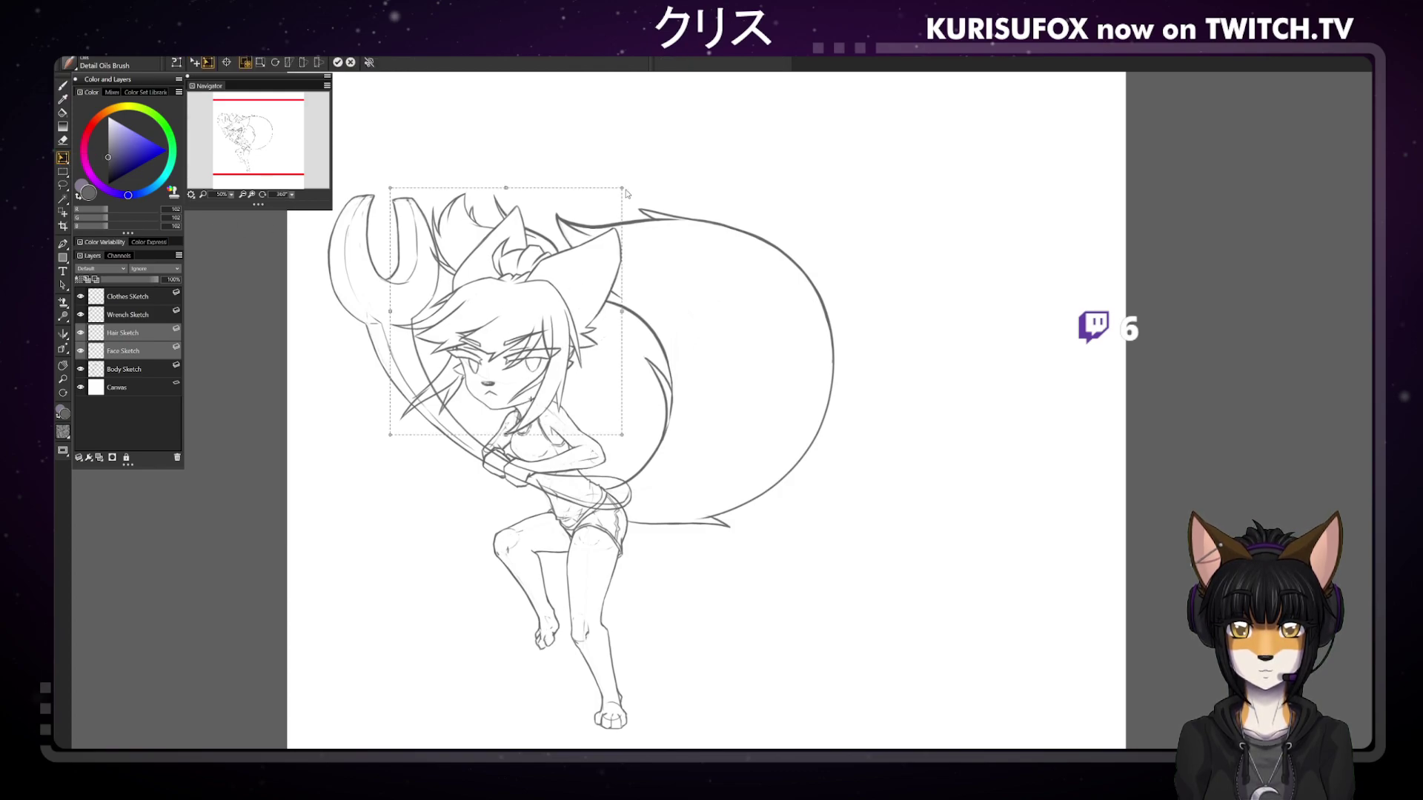
pyautogui.moveTo(623, 187); pyautogui.dragTo(590, 180)
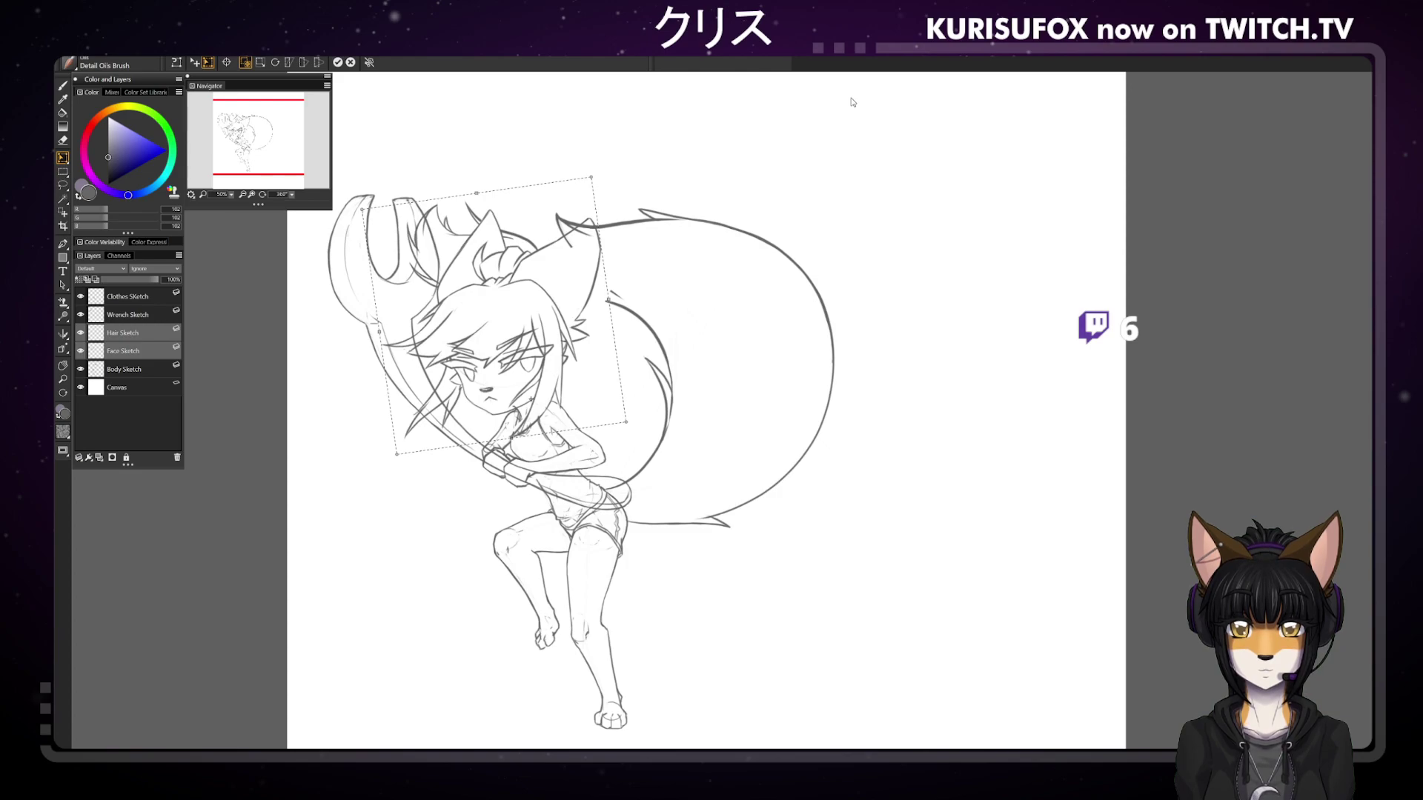
pyautogui.moveTo(590, 175); pyautogui.dragTo(596, 175)
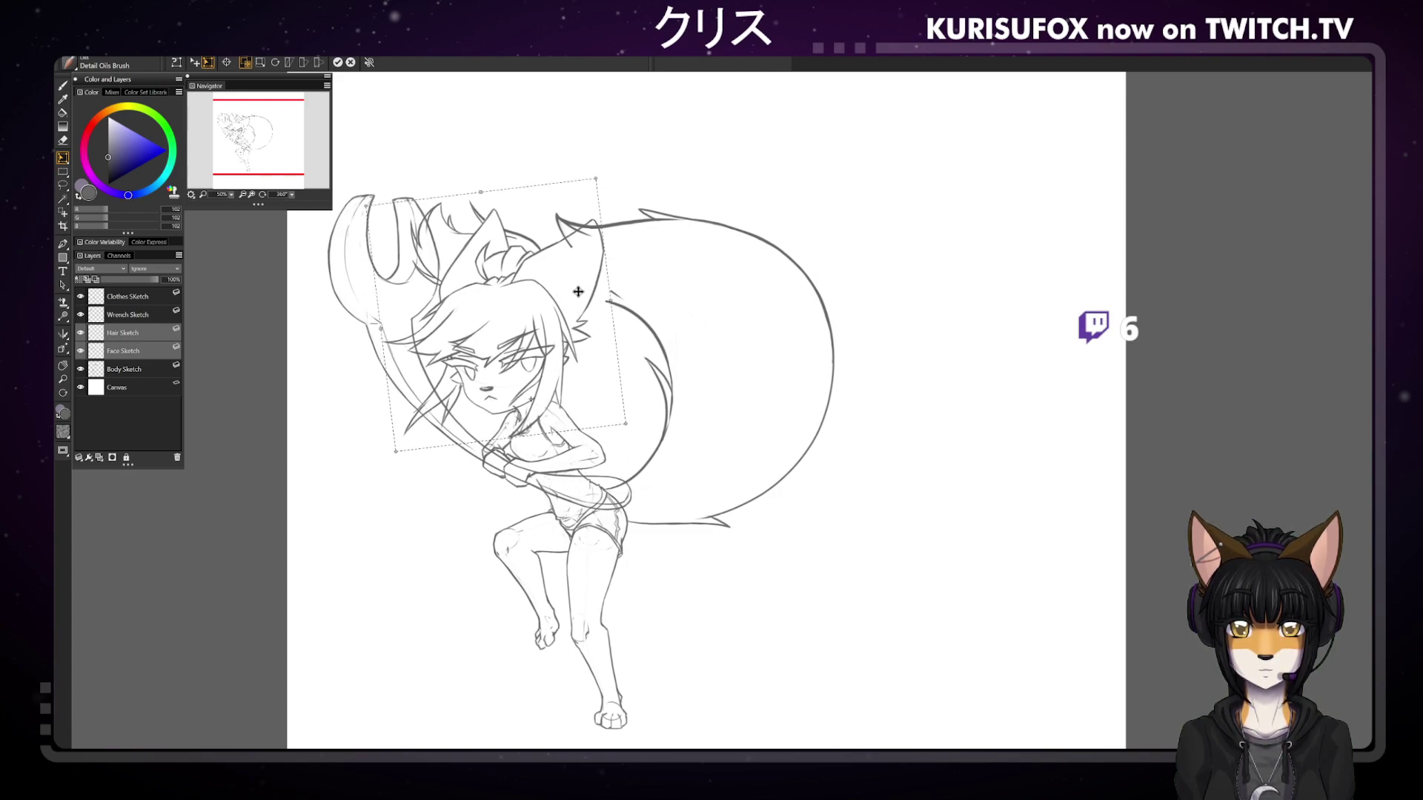
pyautogui.moveTo(577, 293); pyautogui.dragTo(578, 292)
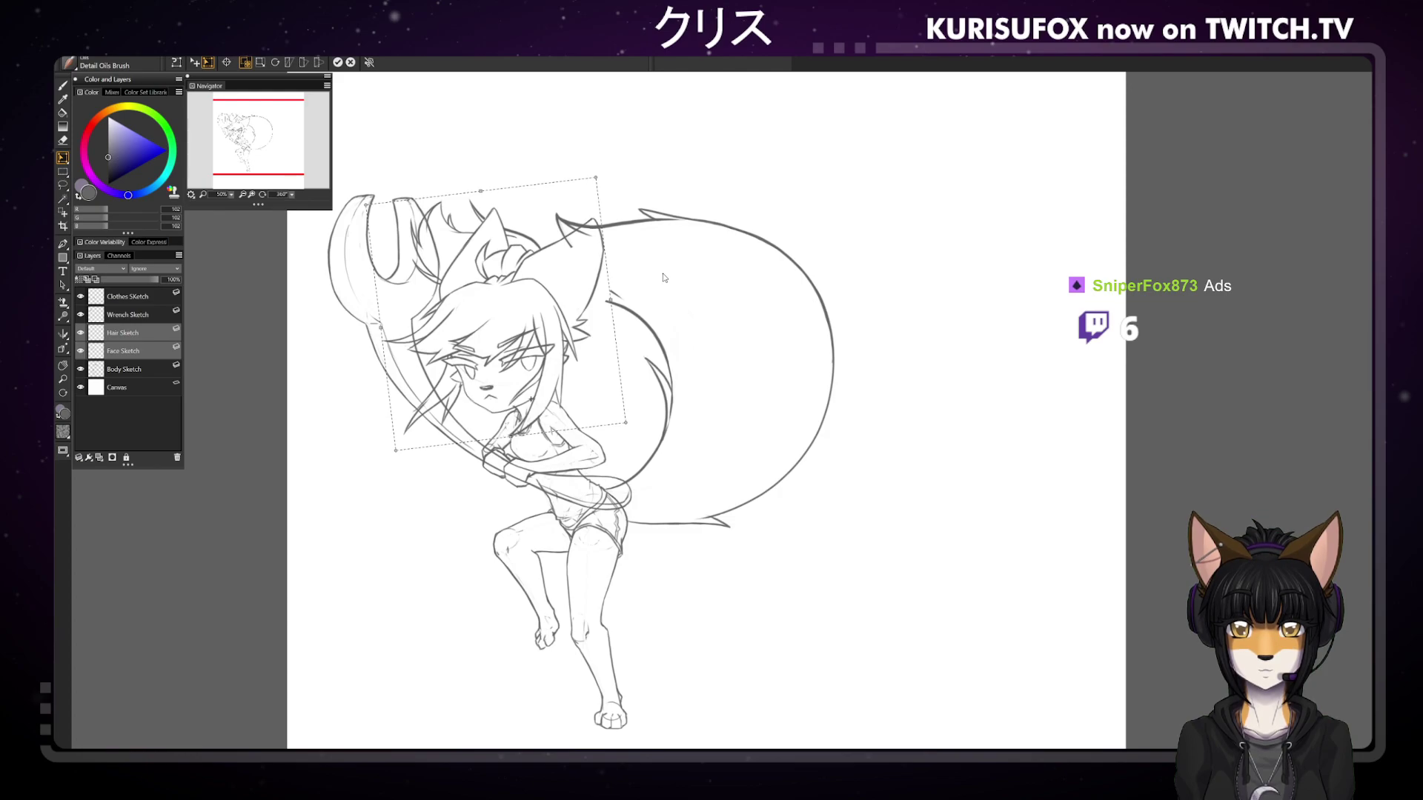
pyautogui.press('Return')
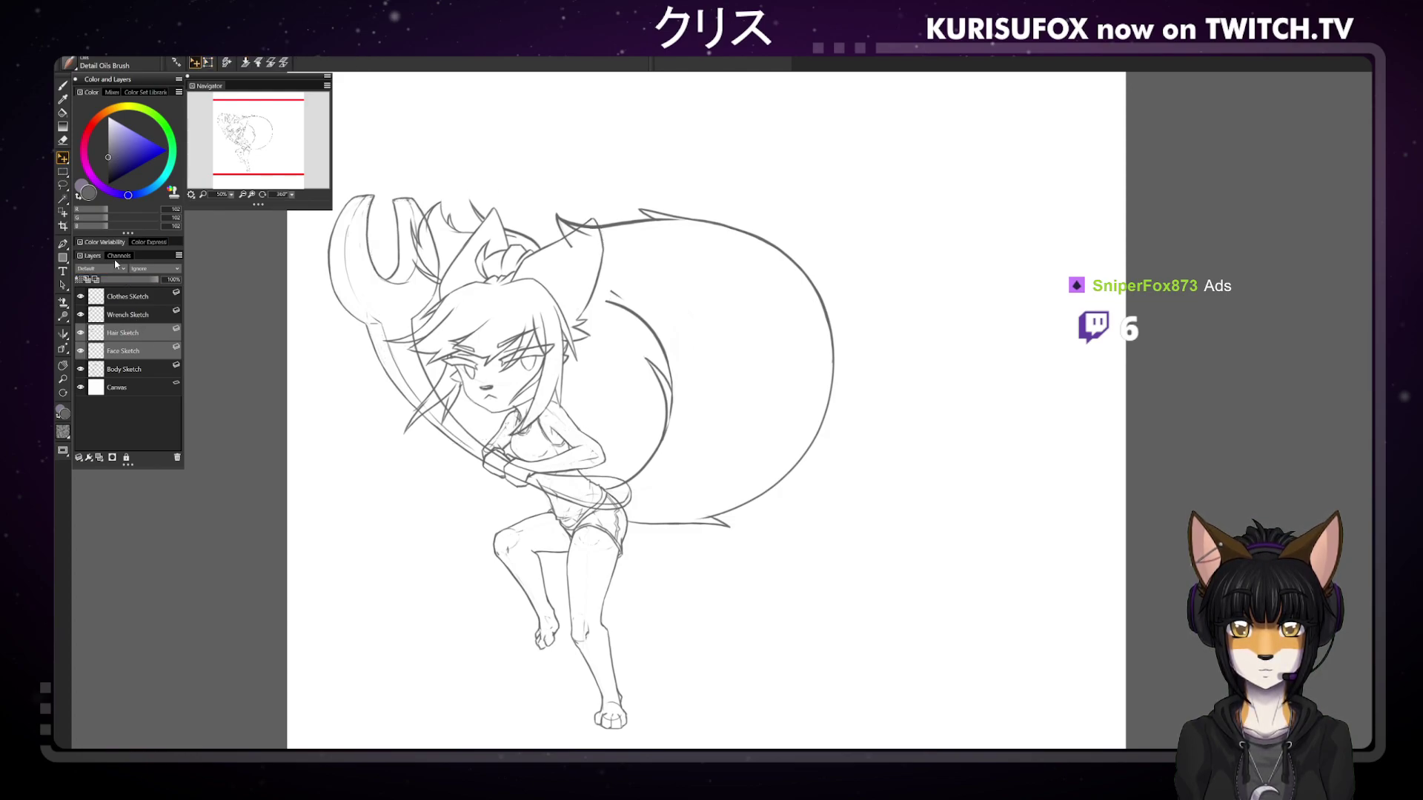
# Draw the tail's connecting line behind the near ear on the Body Sketch layer, undoing and redrawing it until it fits
pyautogui.click(124, 369)
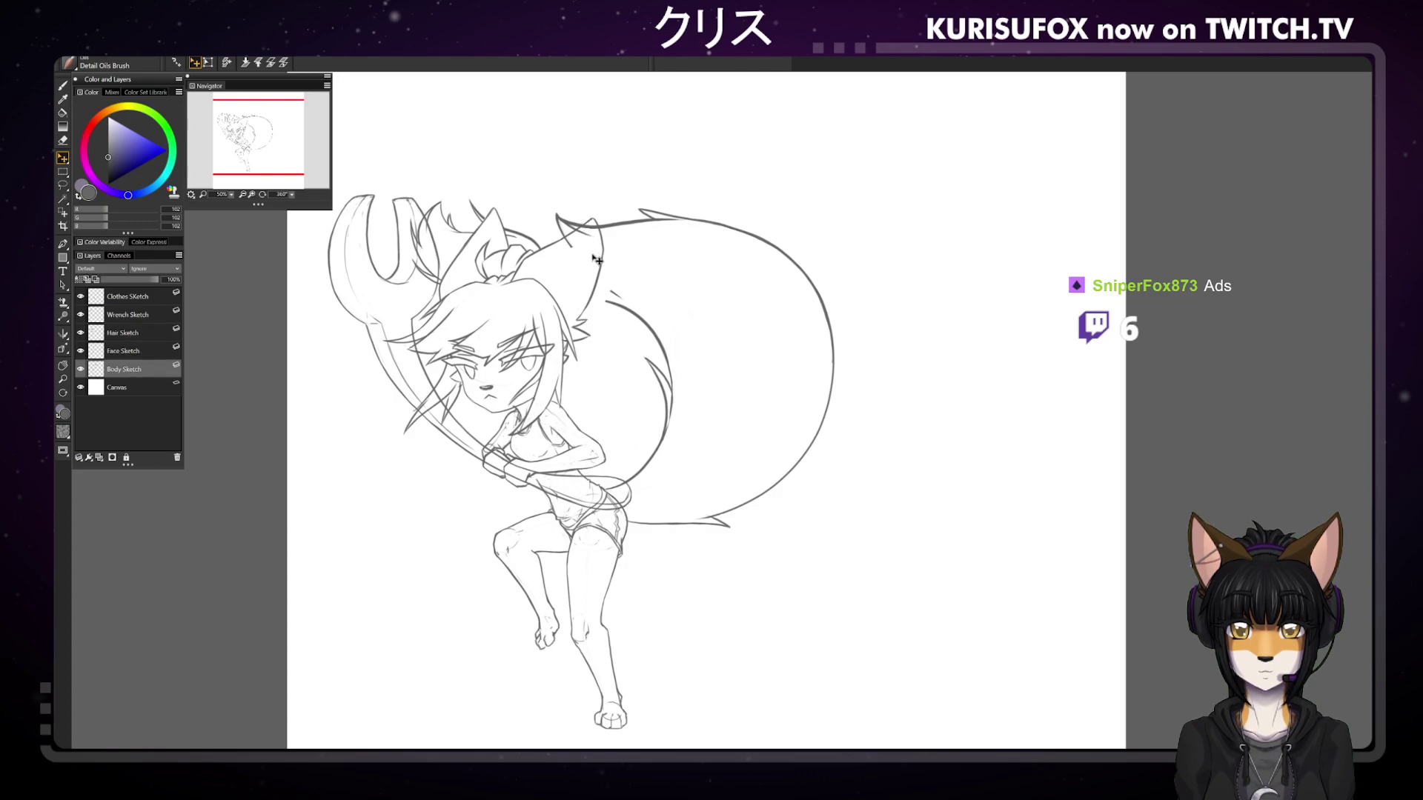
pyautogui.click(63, 85)
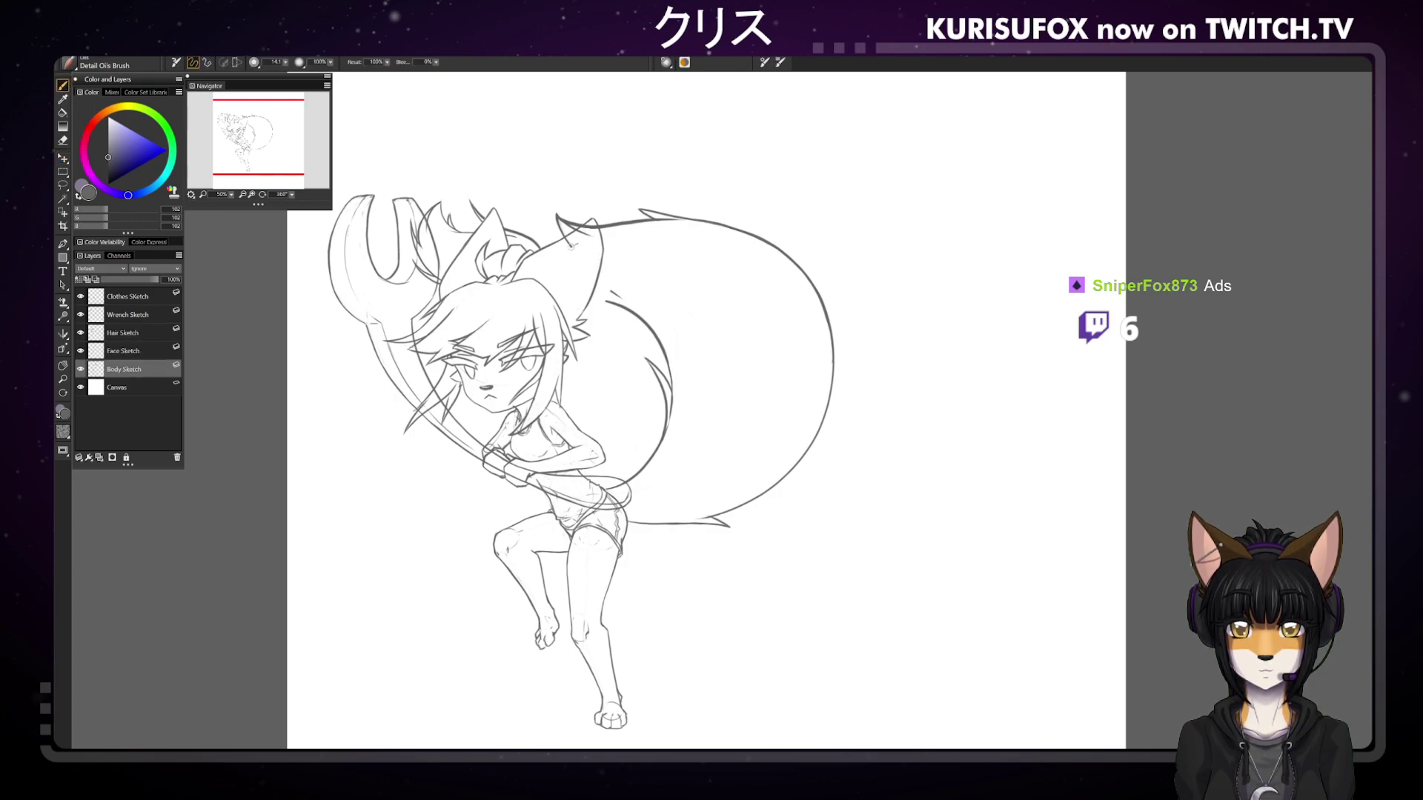
pyautogui.moveTo(563, 235); pyautogui.dragTo(622, 300)
pyautogui.hotkey('ctrl', 'z')
pyautogui.moveTo(563, 237); pyautogui.dragTo(615, 290)
pyautogui.hotkey('ctrl', 'z')
pyautogui.moveTo(565, 238); pyautogui.dragTo(620, 297)
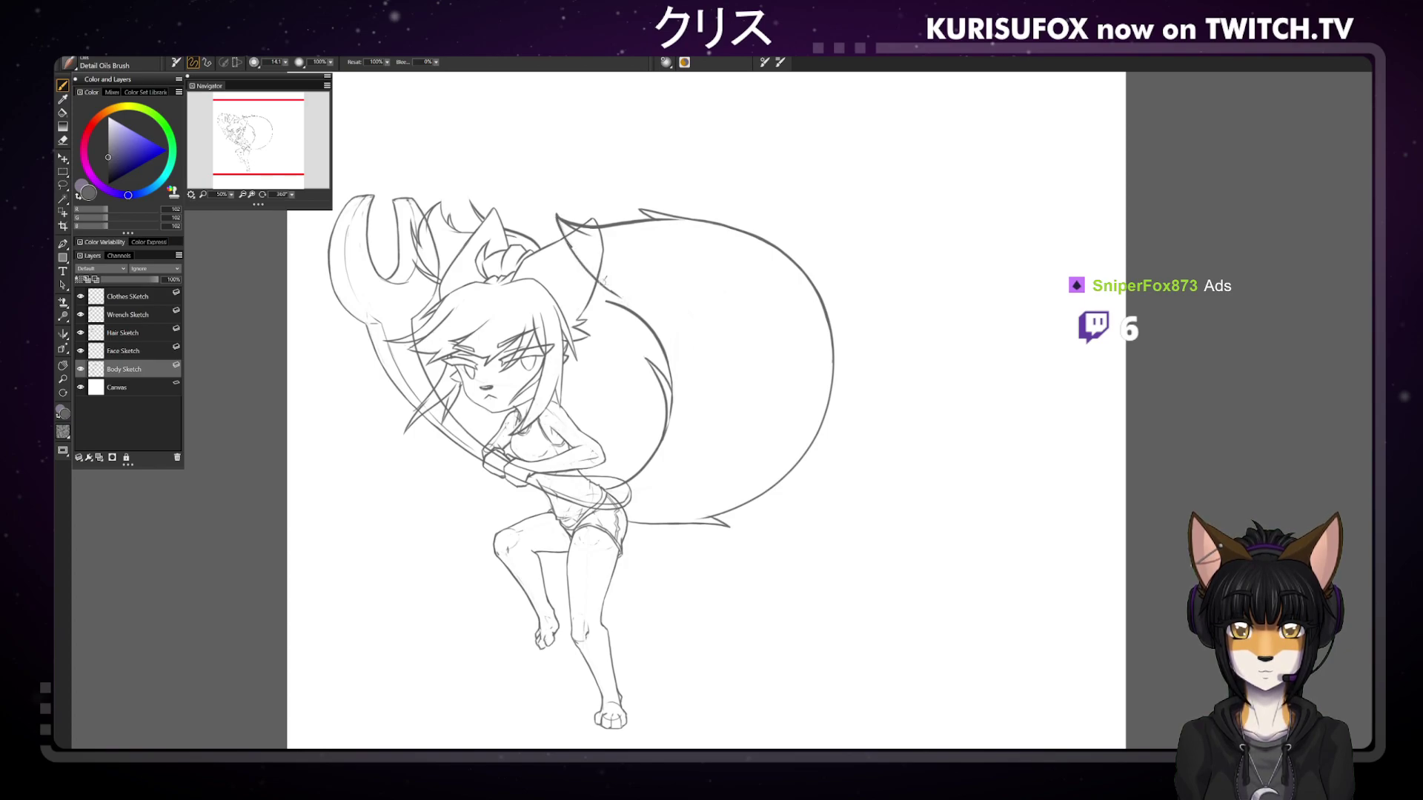
# Add a fur tuft to the tail's inner edge beside the ear and erase the tail lines crossing the ear
pyautogui.press('n')
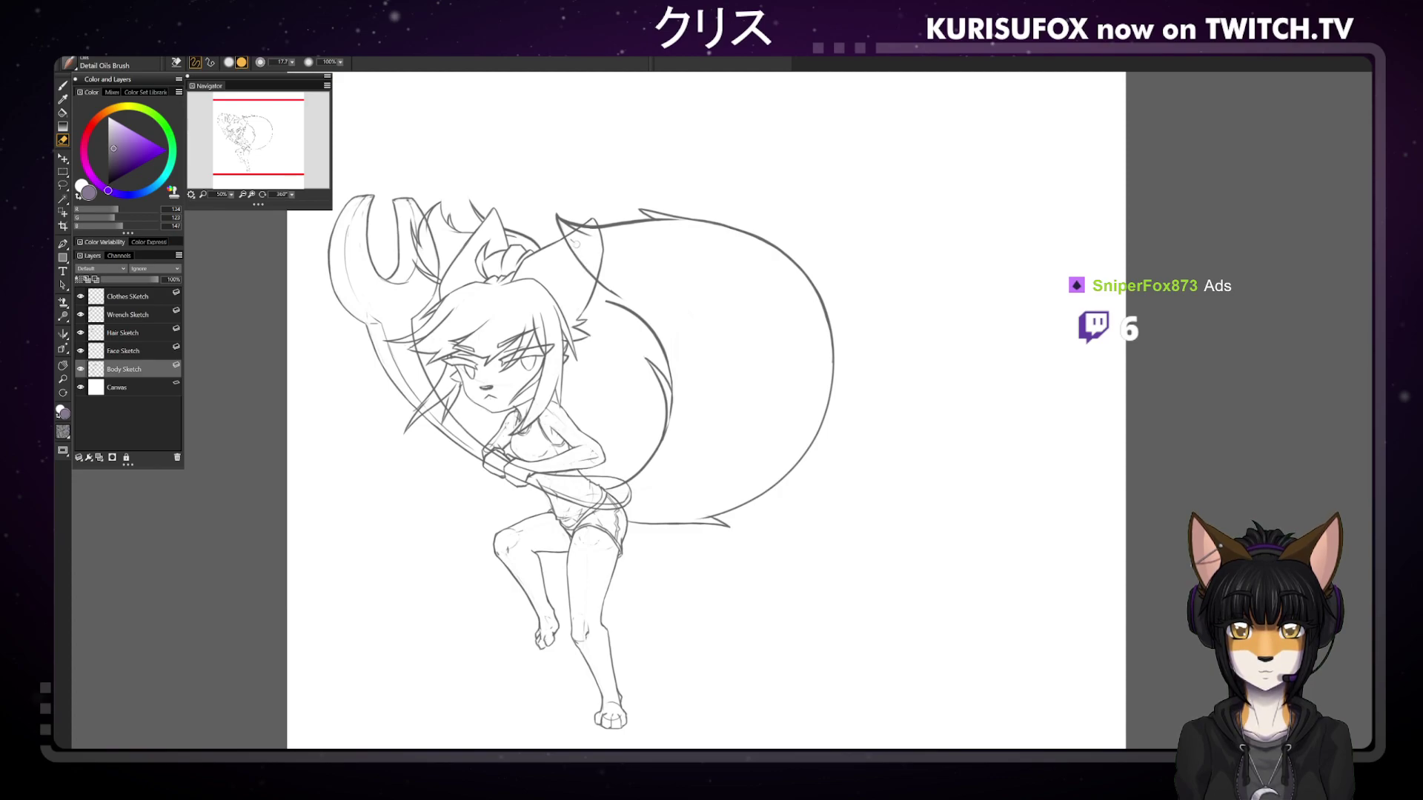
pyautogui.press('b')
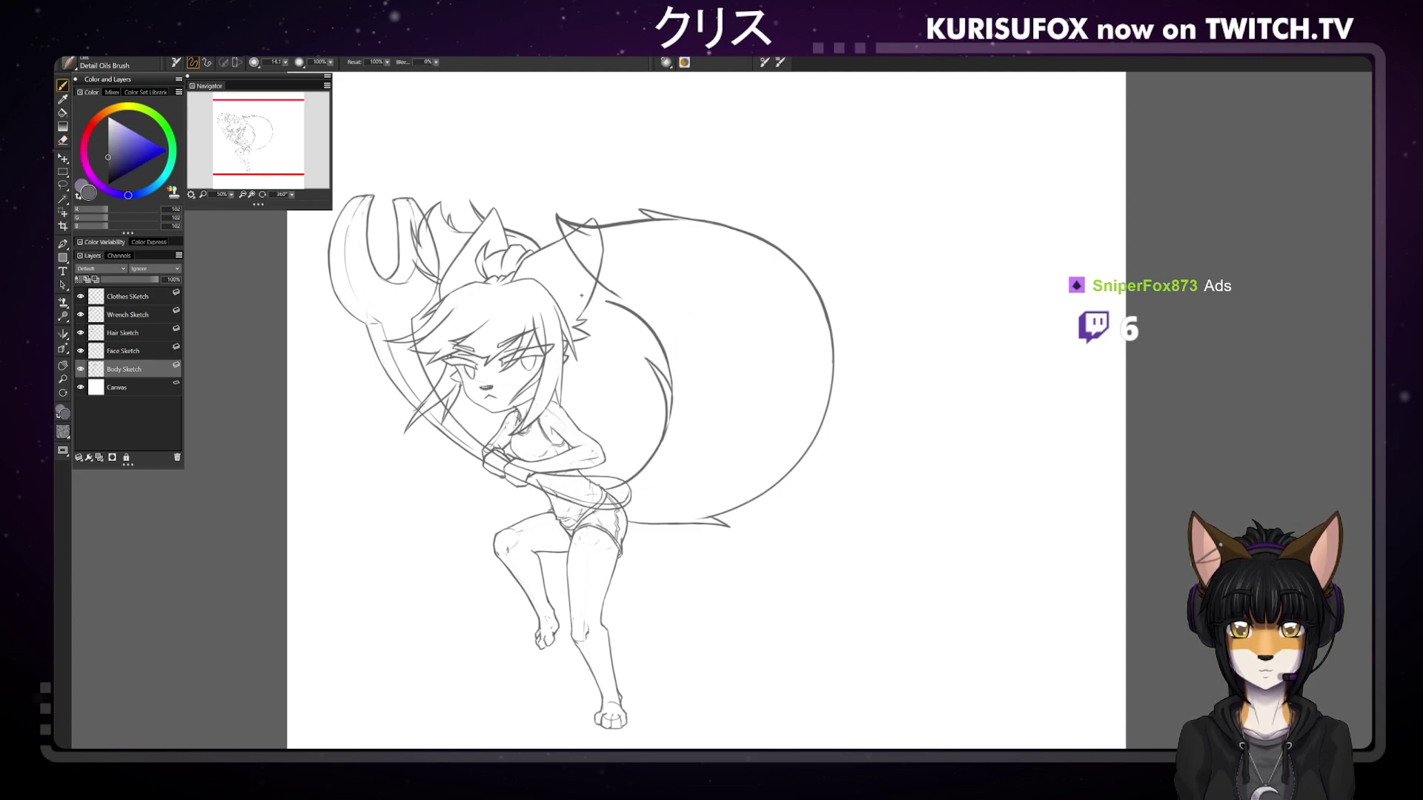
pyautogui.moveTo(614, 302)
pyautogui.mouseDown()
pyautogui.moveTo(573, 293)
pyautogui.moveTo(615, 301)
pyautogui.mouseUp()
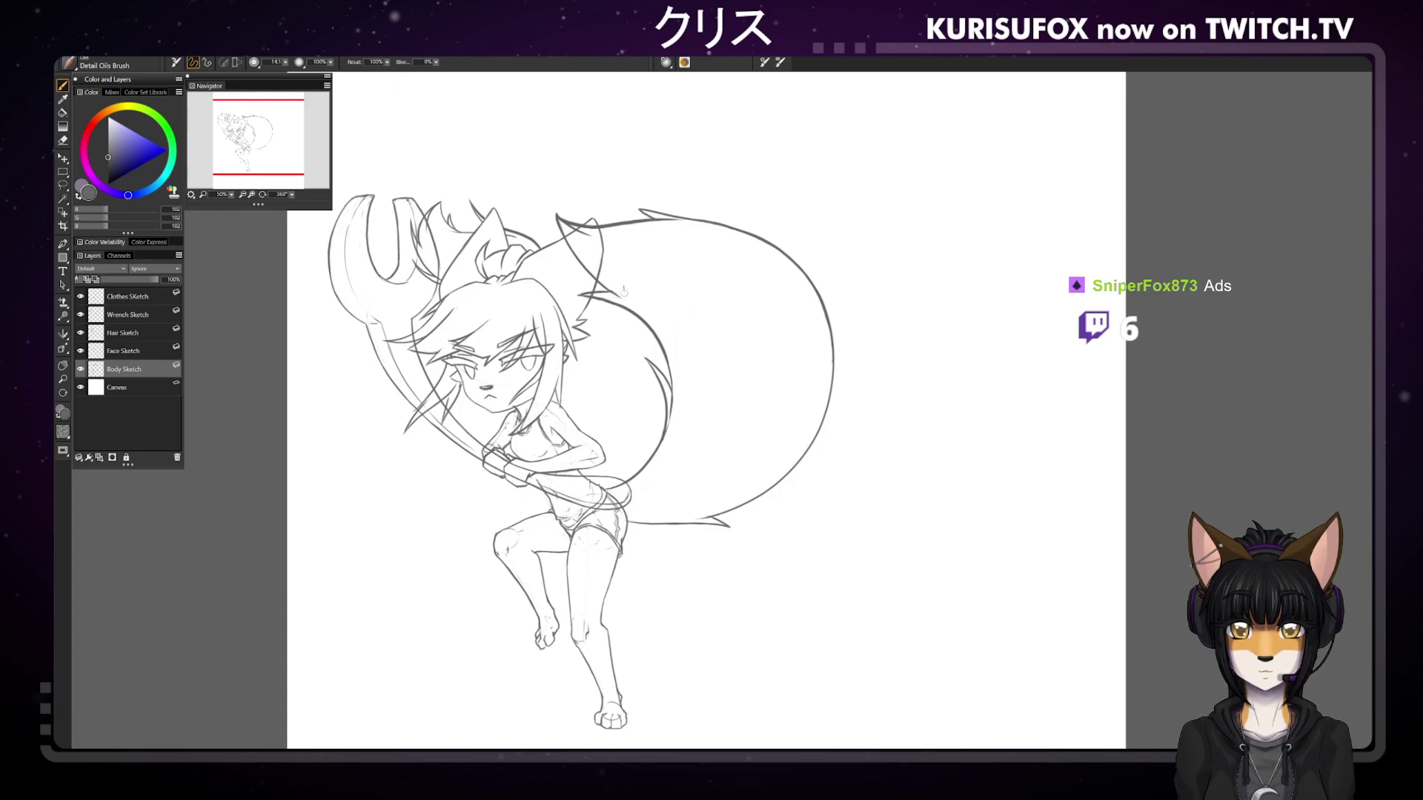
pyautogui.press('n')
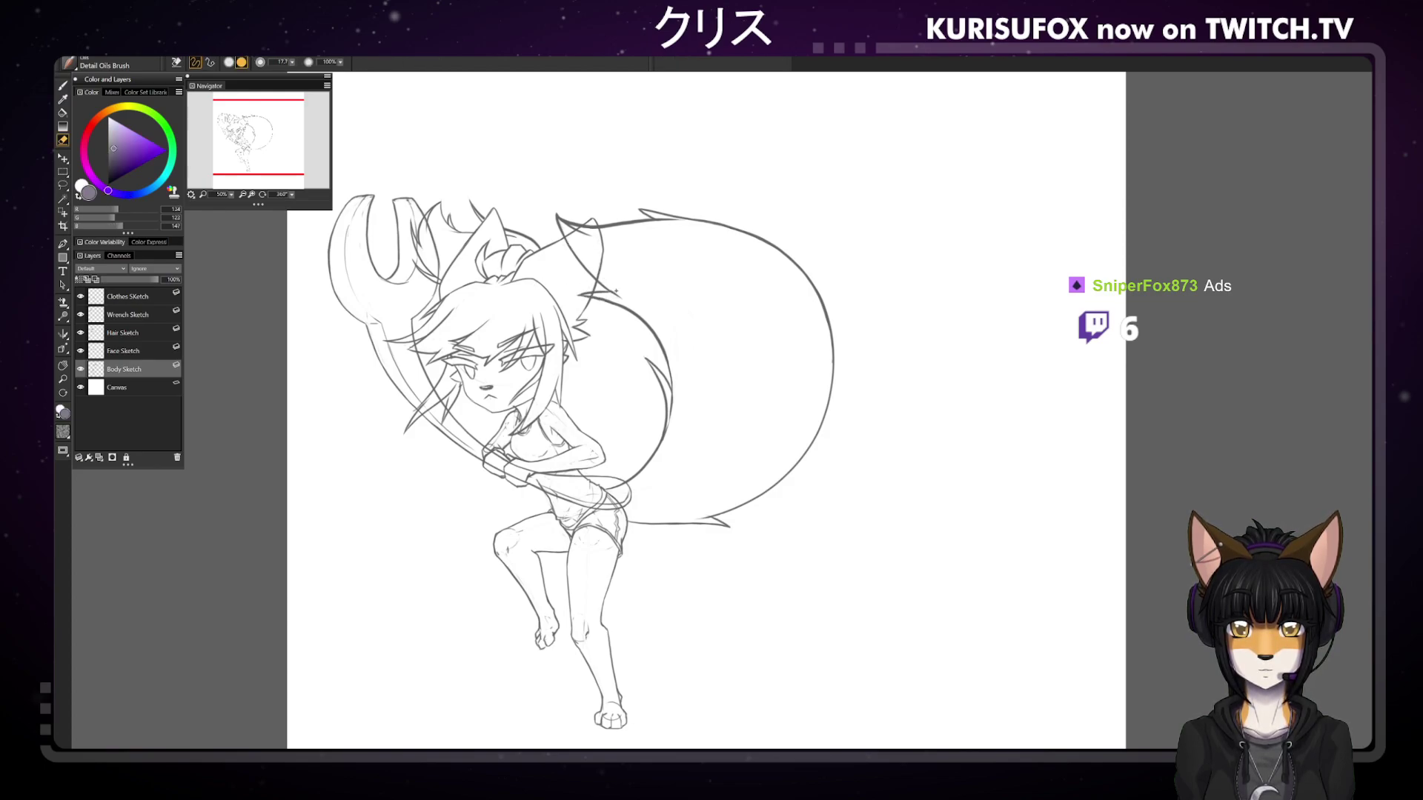
pyautogui.moveTo(621, 294); pyautogui.dragTo(613, 283)
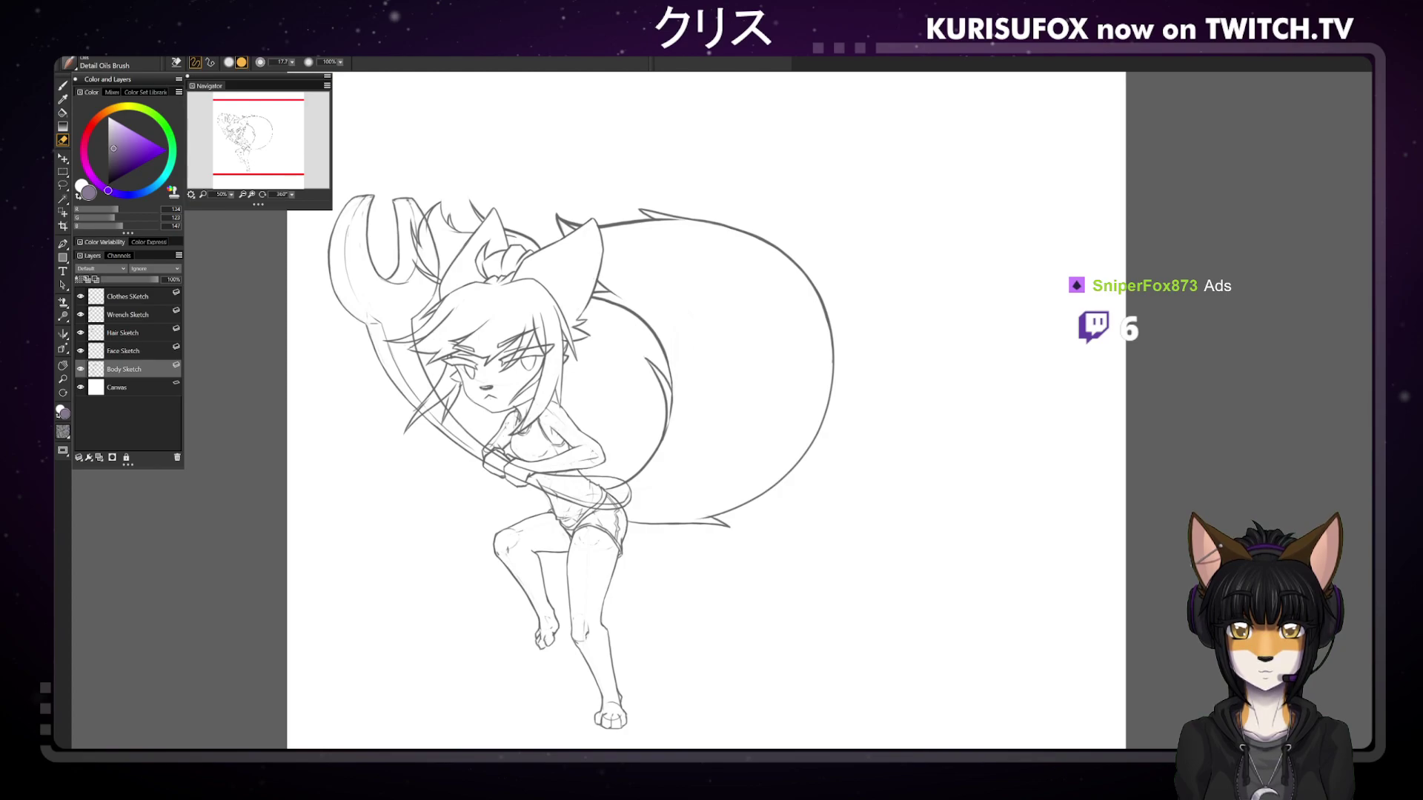
# Transform the Wrench Sketch layer, rotating the wrench slightly clockwise, enlarging it and repositioning it in the character's hands
pyautogui.hotkey('ctrl', '-')
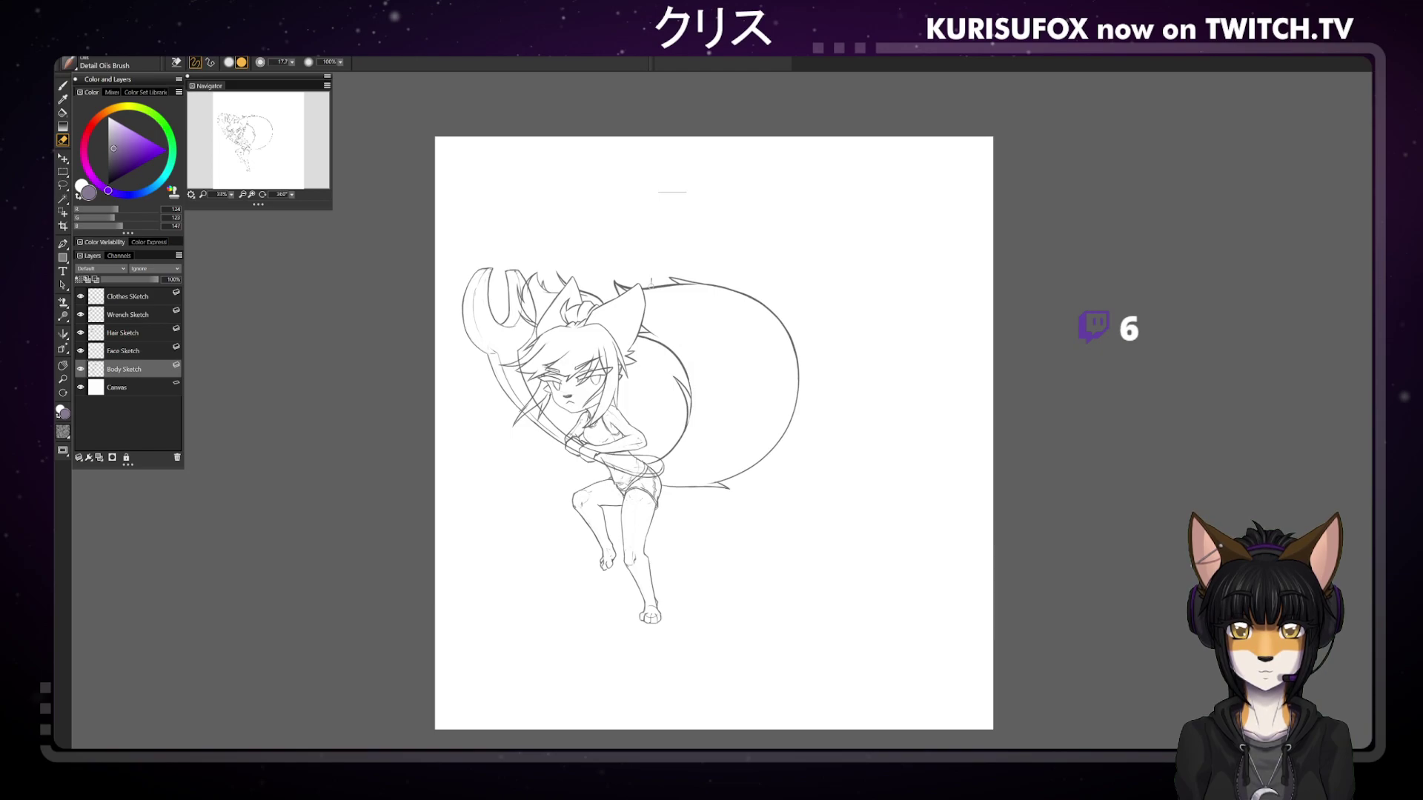
pyautogui.press('b')
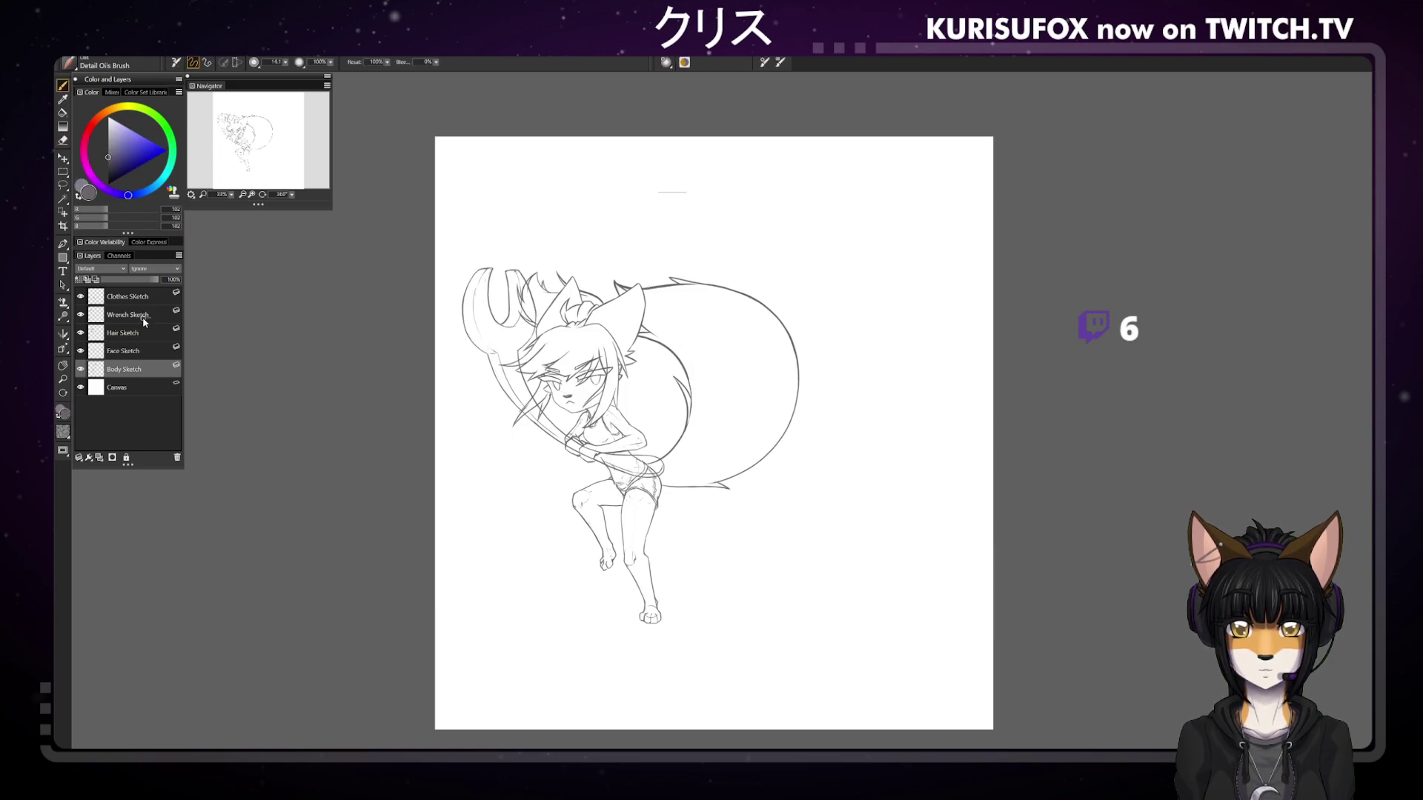
pyautogui.click(141, 312)
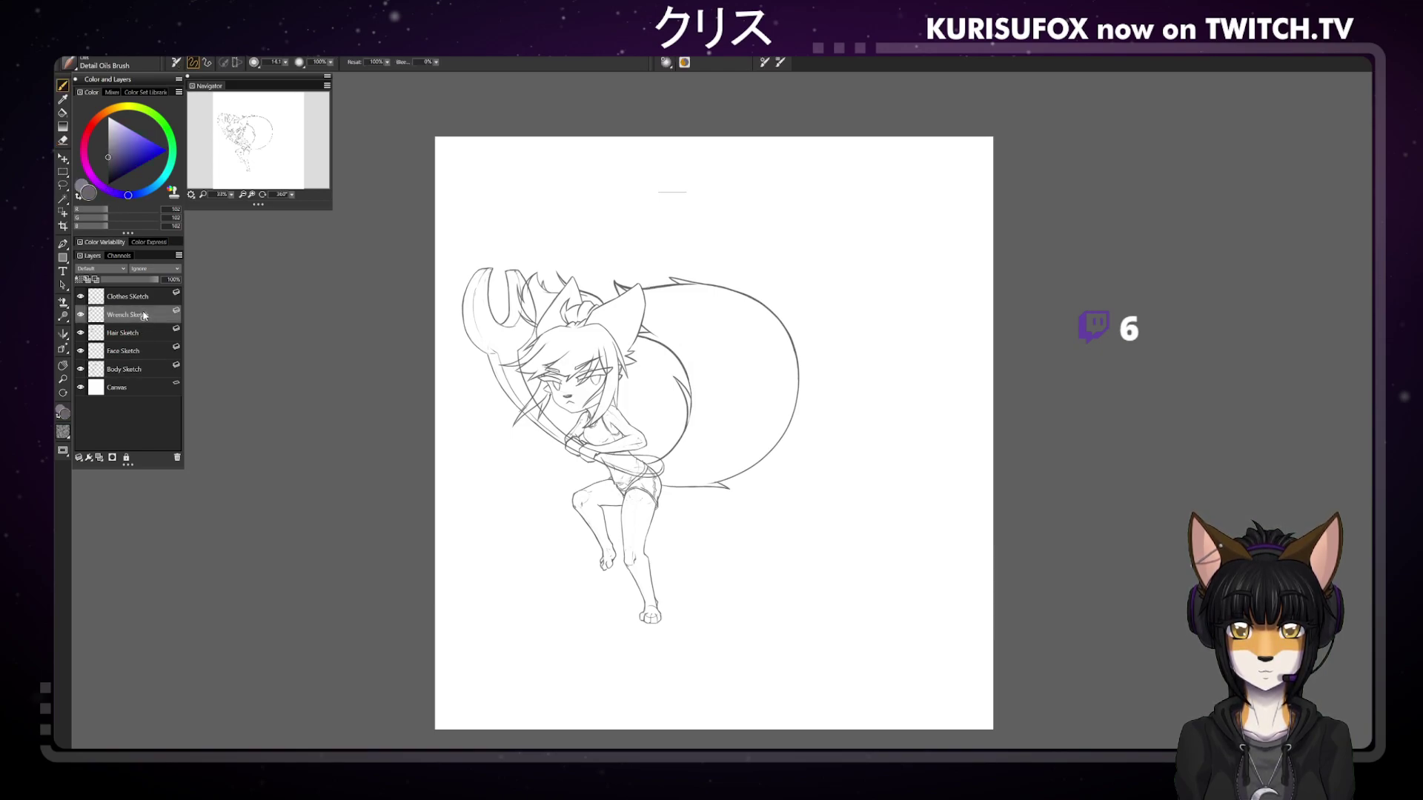
pyautogui.click(63, 157)
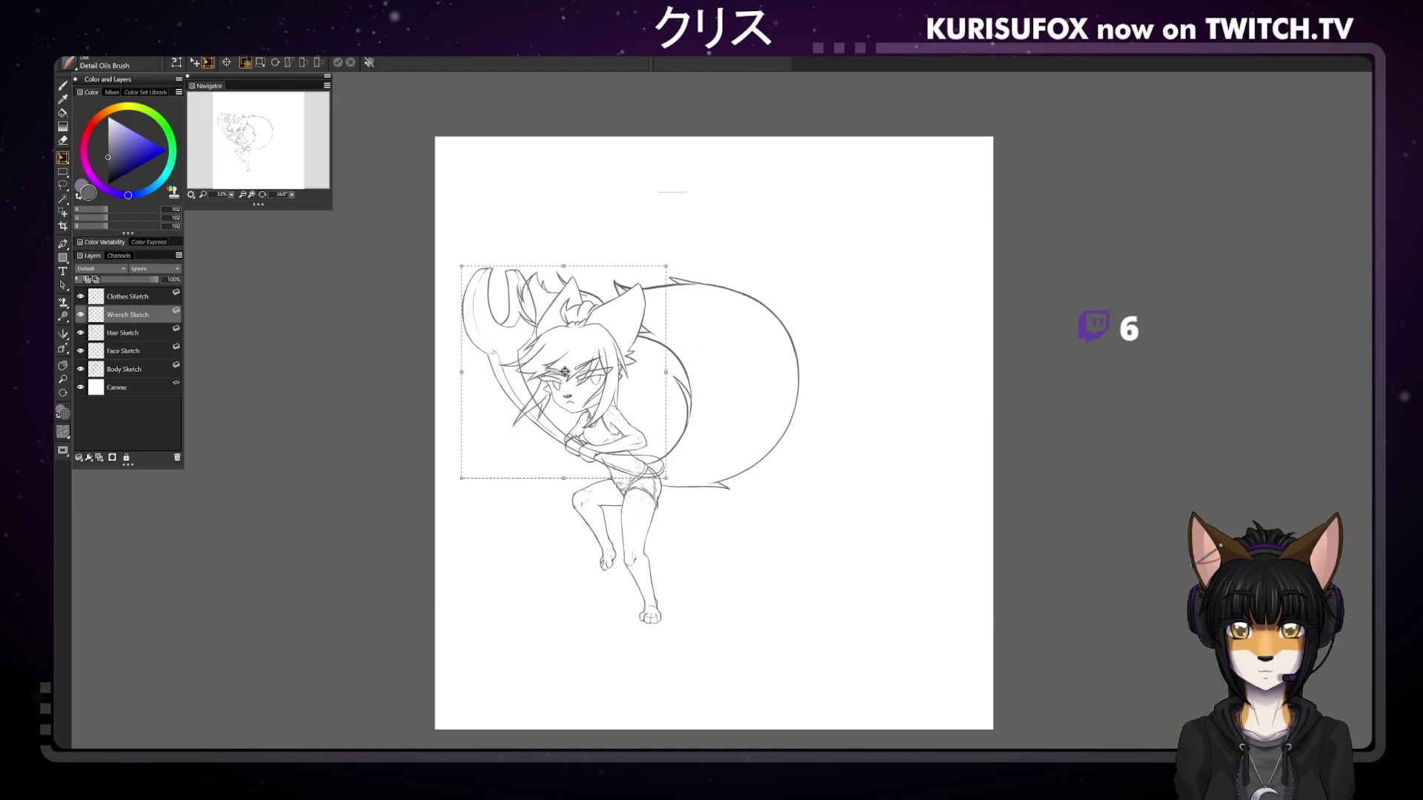
pyautogui.moveTo(564, 372); pyautogui.dragTo(582, 449)
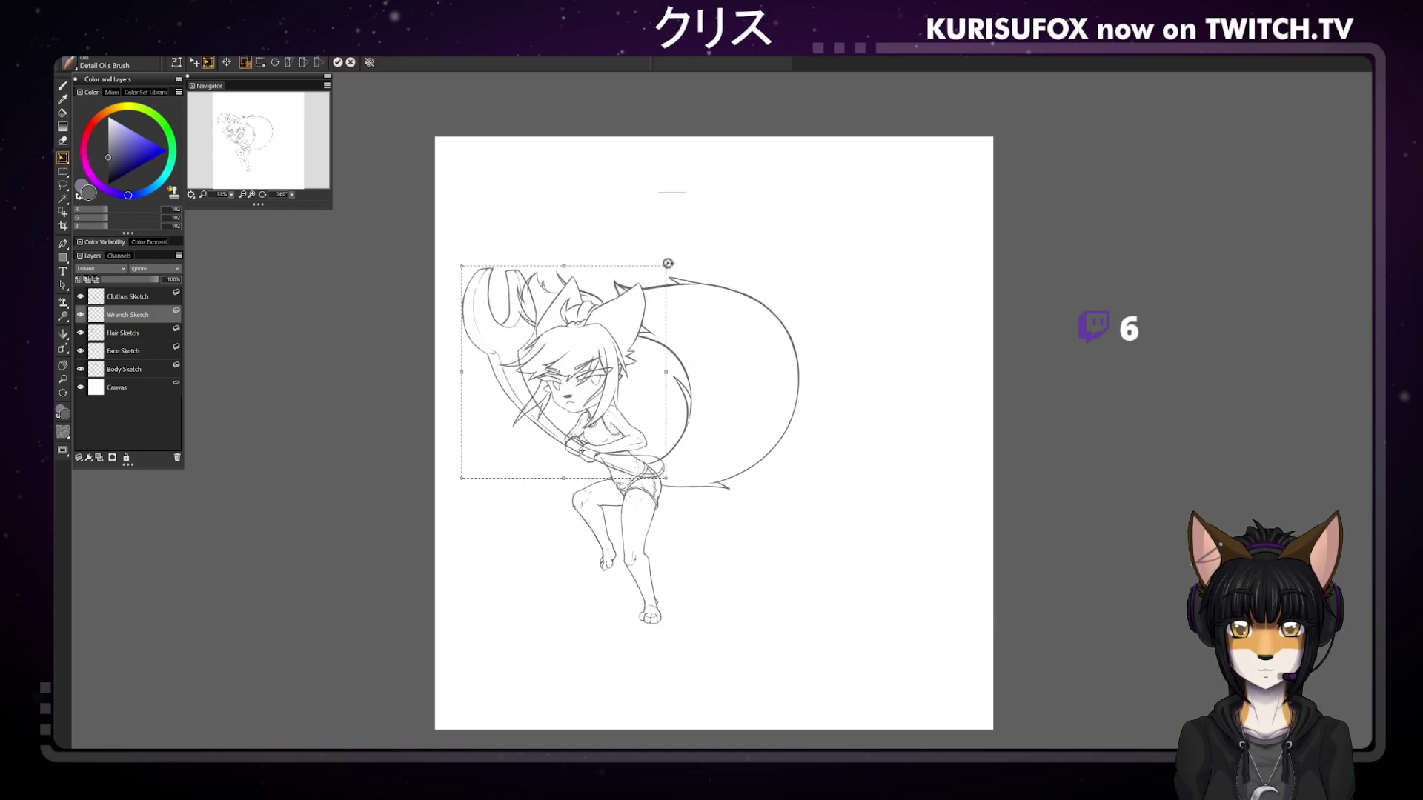
pyautogui.moveTo(667, 263); pyautogui.dragTo(684, 265)
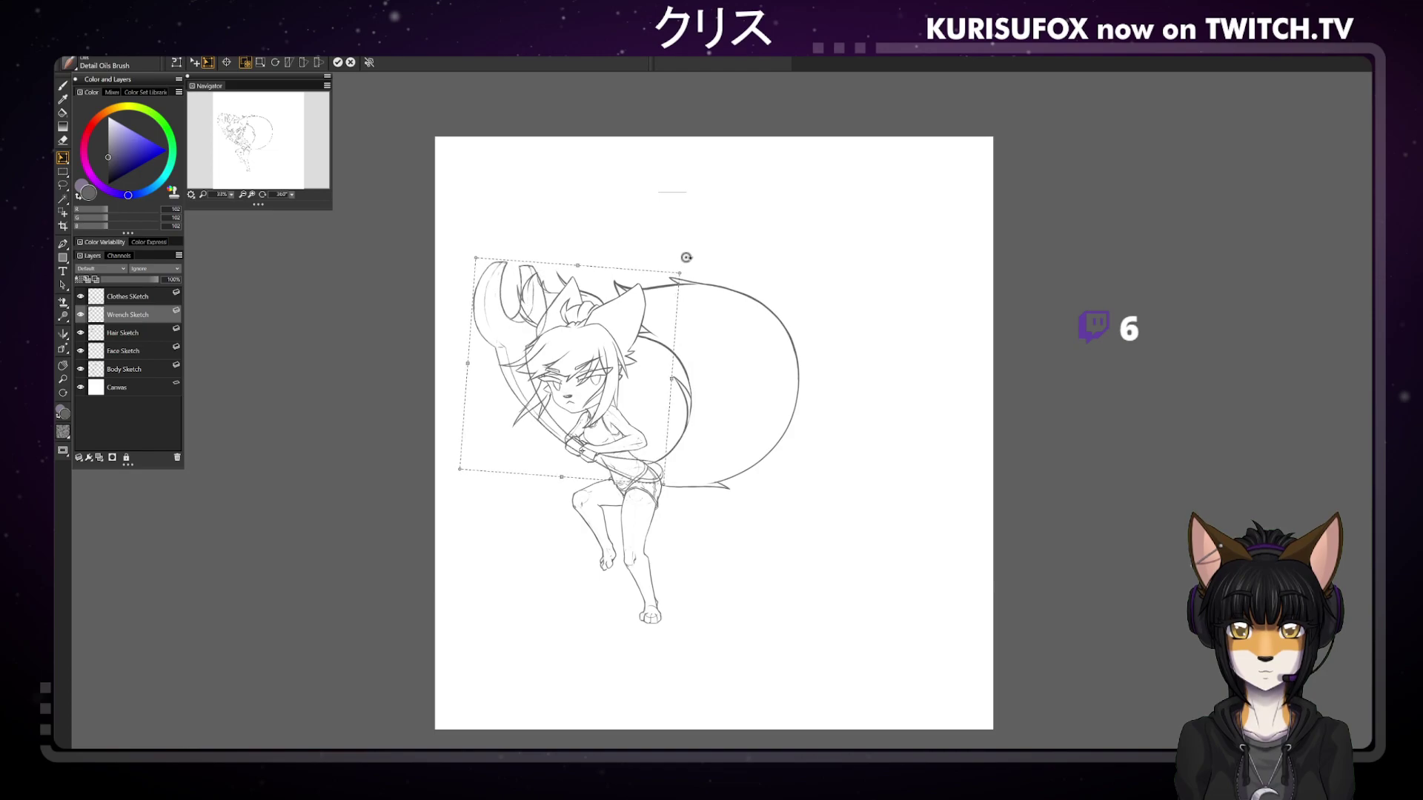
pyautogui.moveTo(475, 258); pyautogui.dragTo(460, 239)
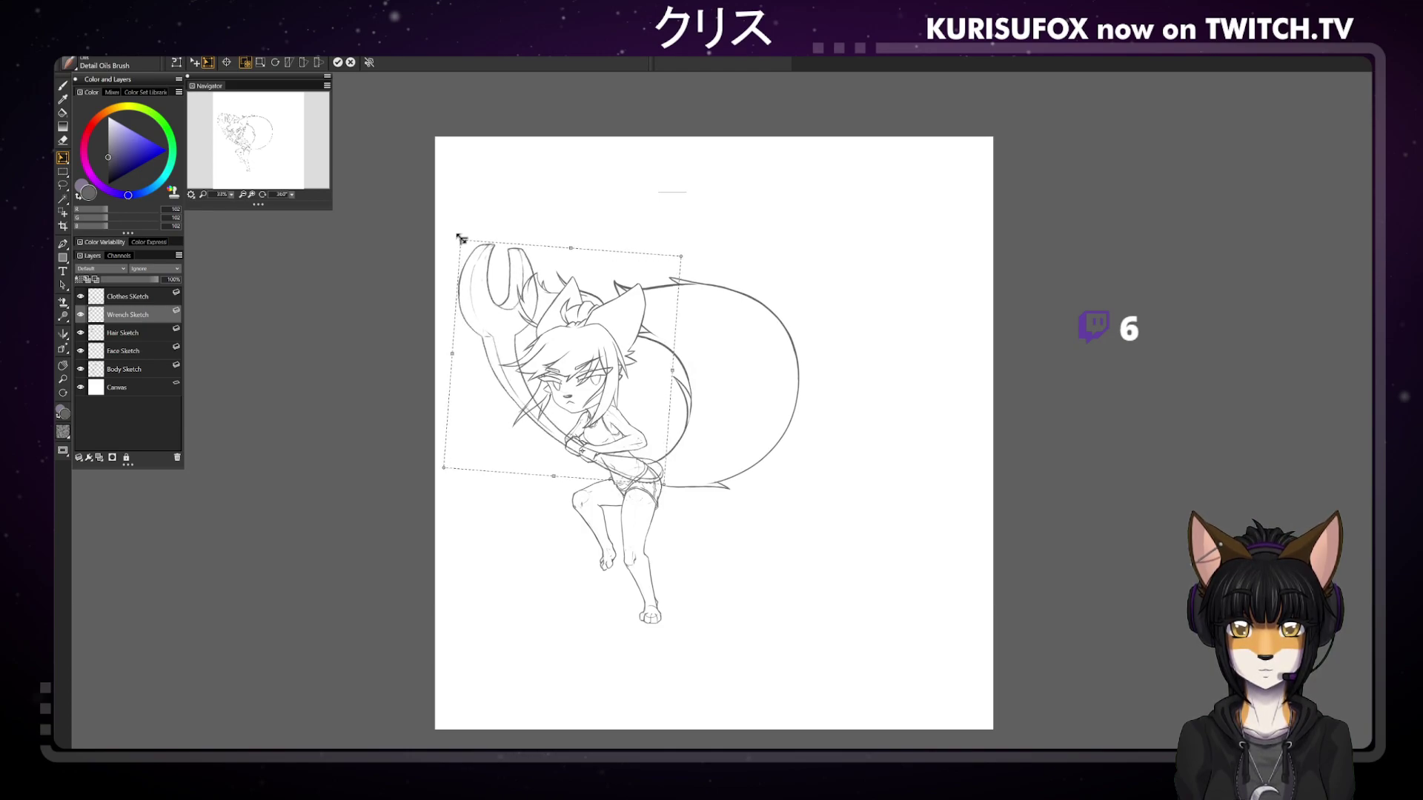
pyautogui.moveTo(638, 440); pyautogui.dragTo(643, 443)
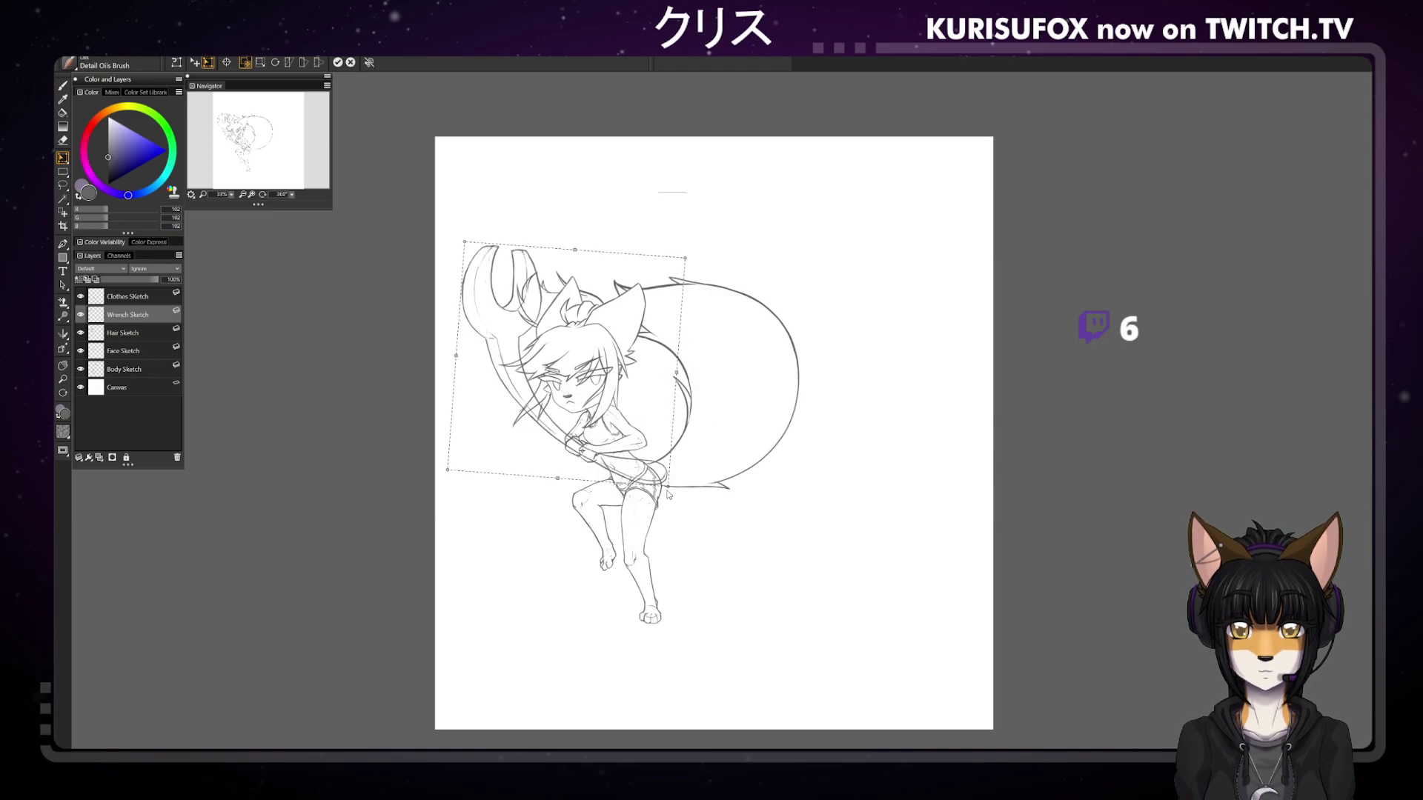
pyautogui.moveTo(670, 492); pyautogui.dragTo(670, 484)
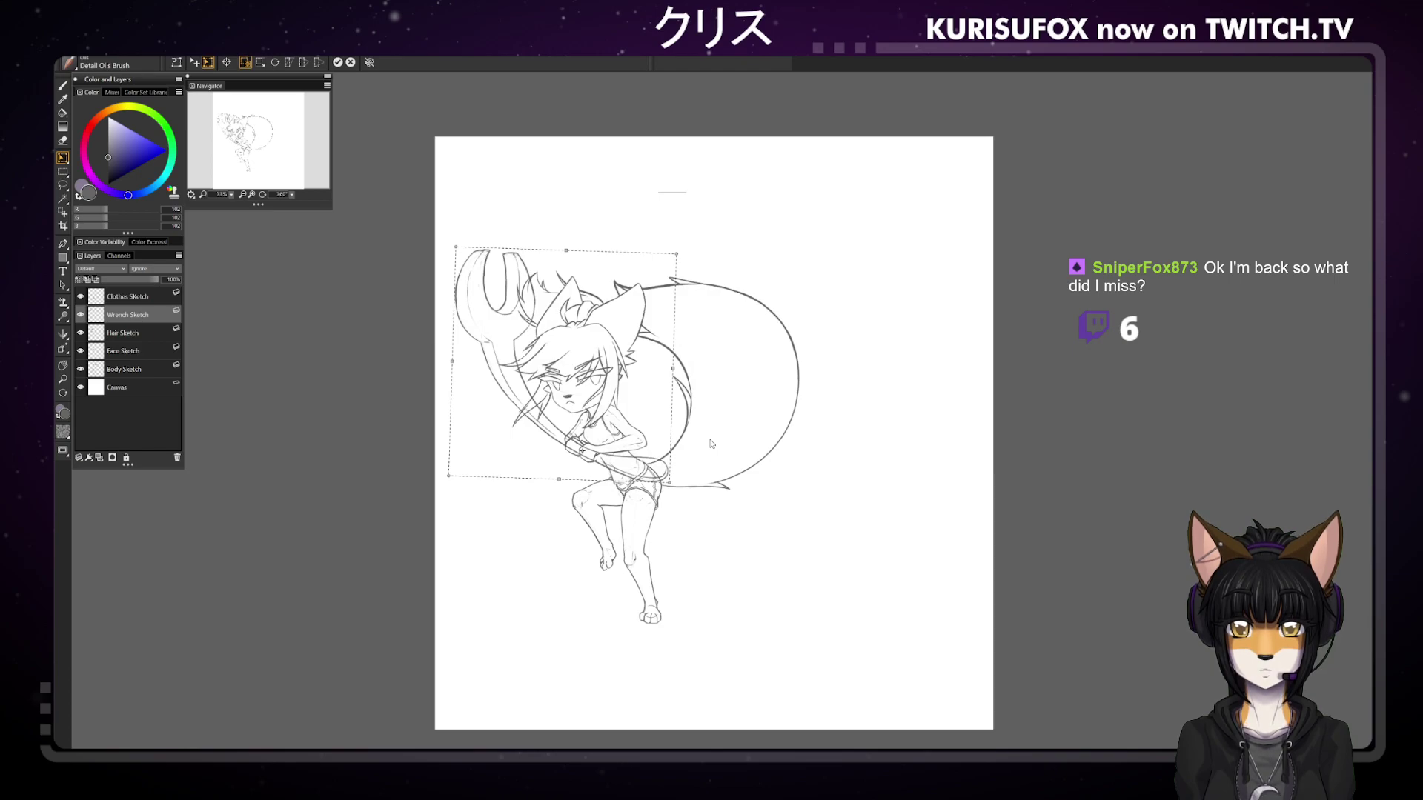
pyautogui.press('Return')
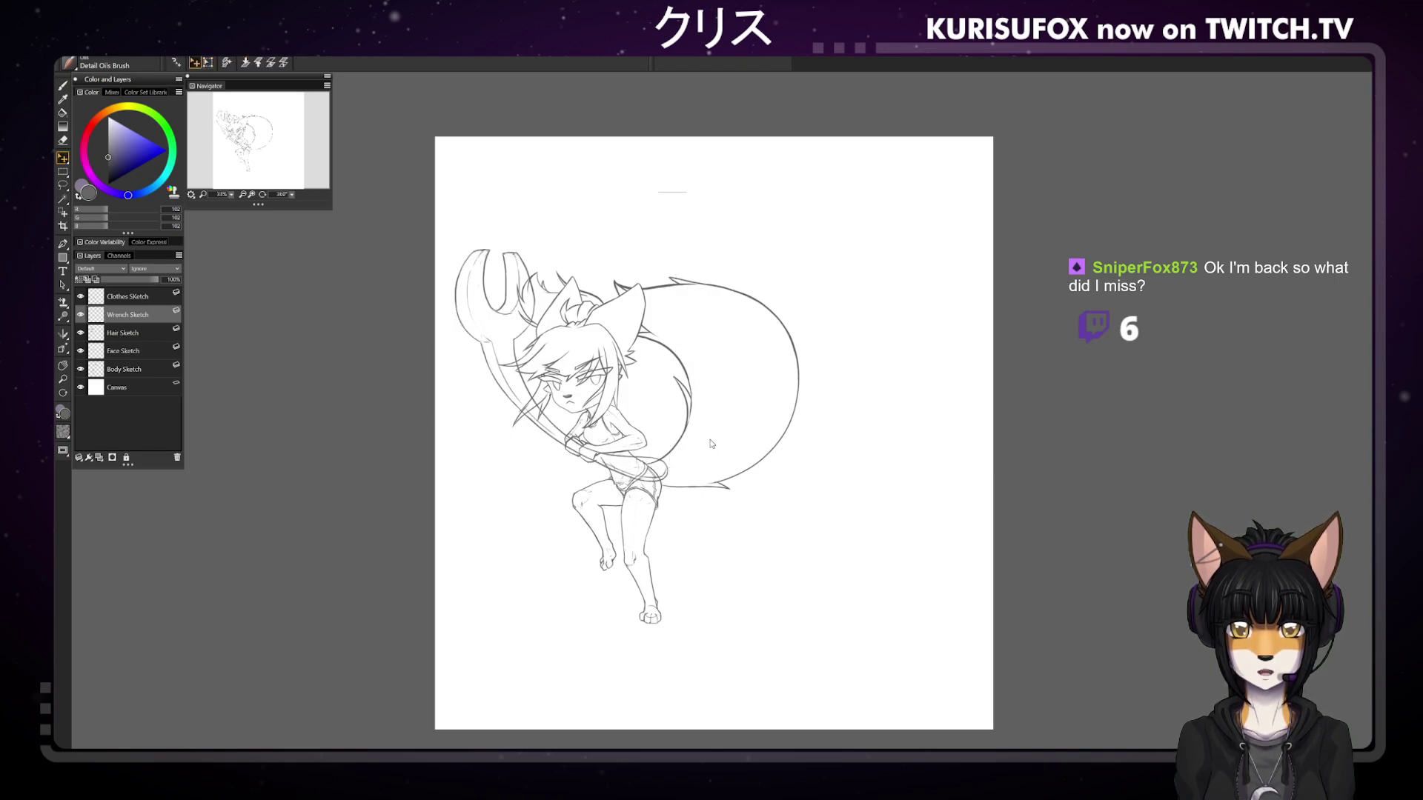
# Erase the Body Sketch and Clothes Sketch lines that overlap the wrench handle at the hips, using a larger eraser
pyautogui.press('n')
pyautogui.click(152, 371)
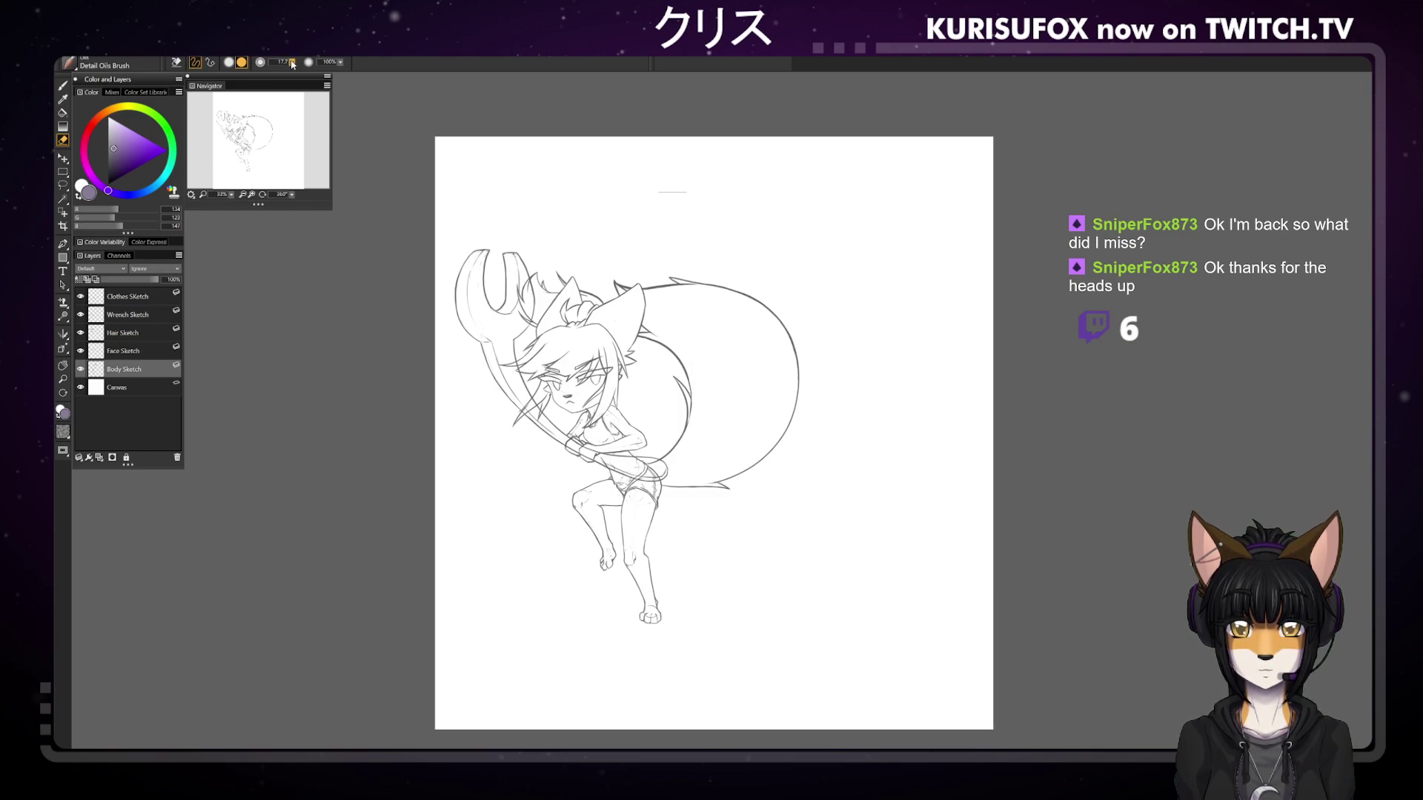
pyautogui.click(229, 63)
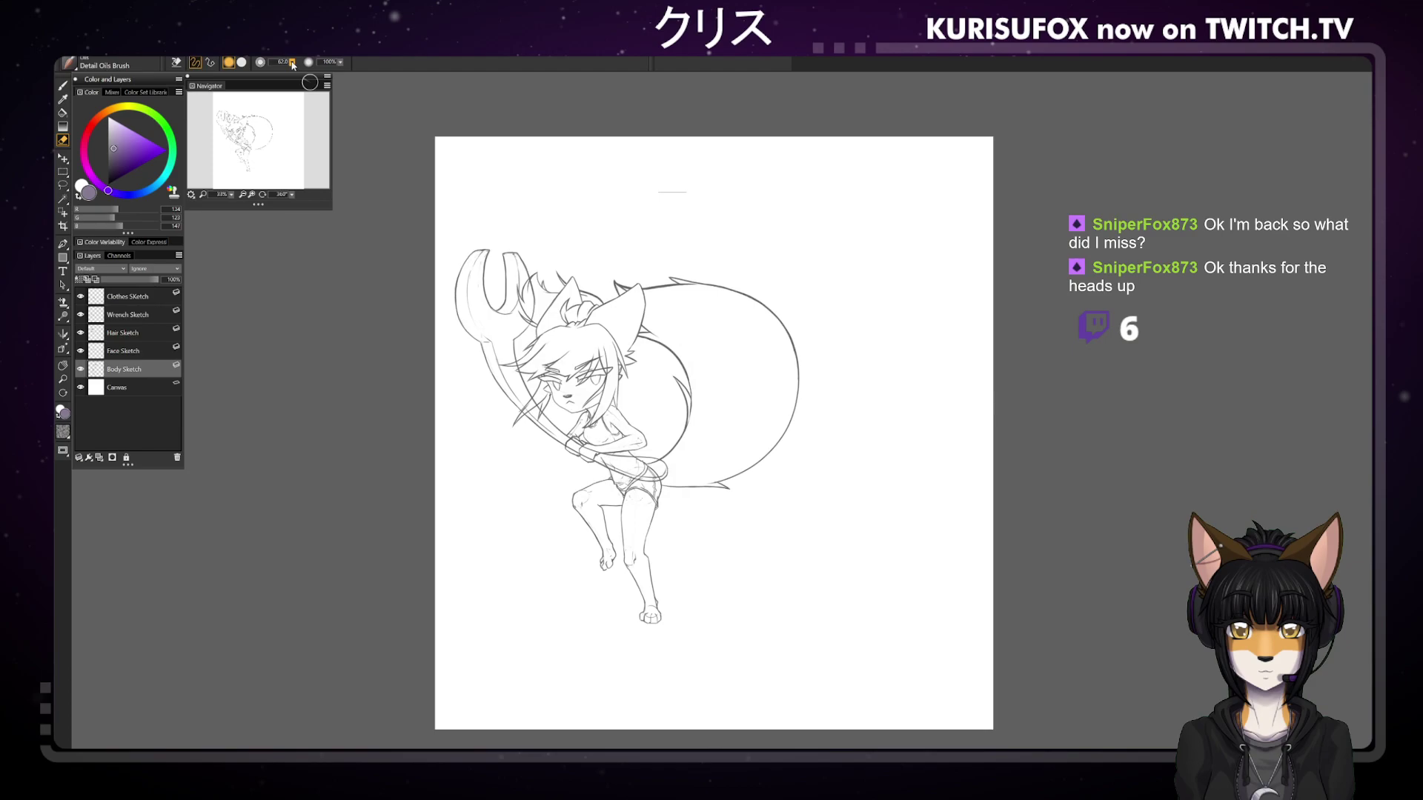
pyautogui.moveTo(335, 65); pyautogui.dragTo(345, 64)
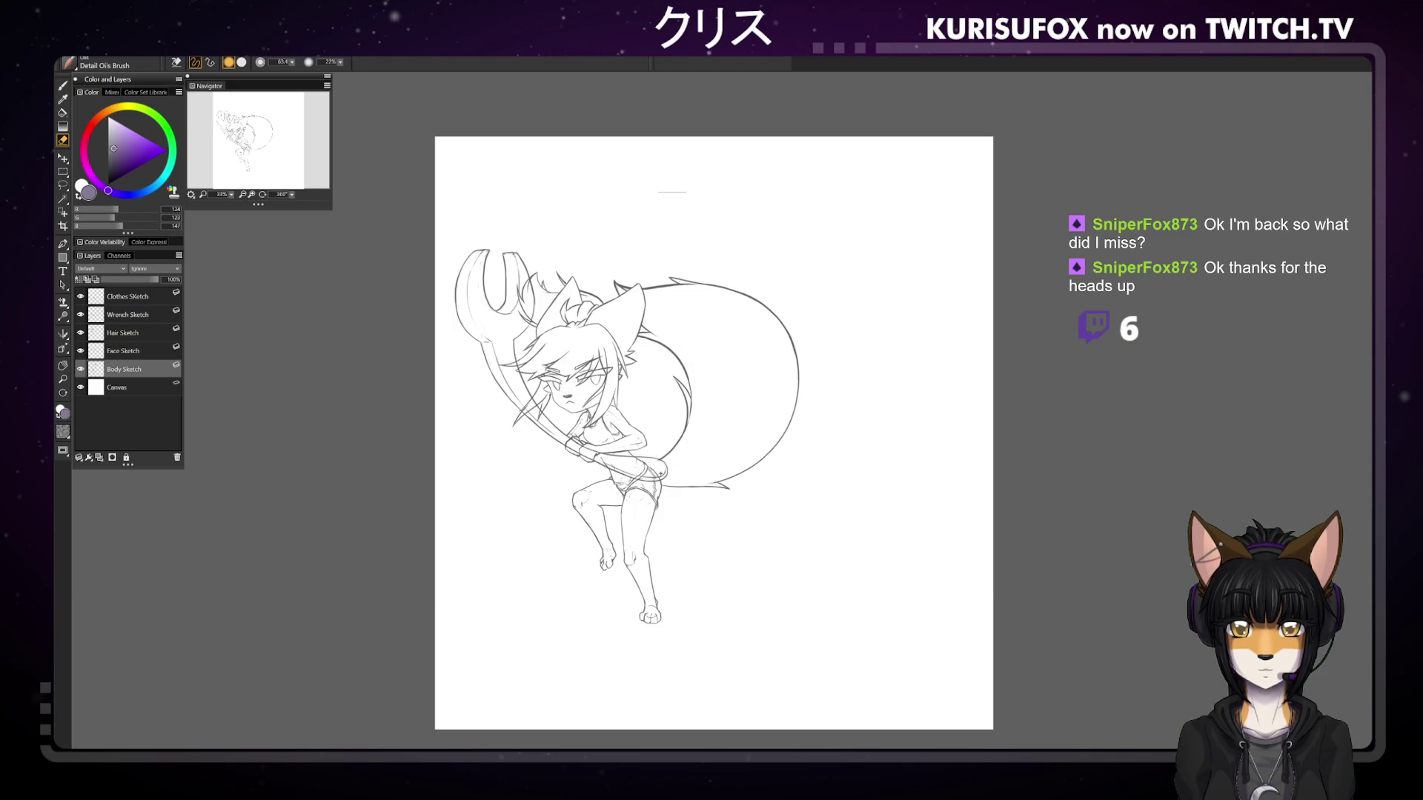
pyautogui.click(145, 297)
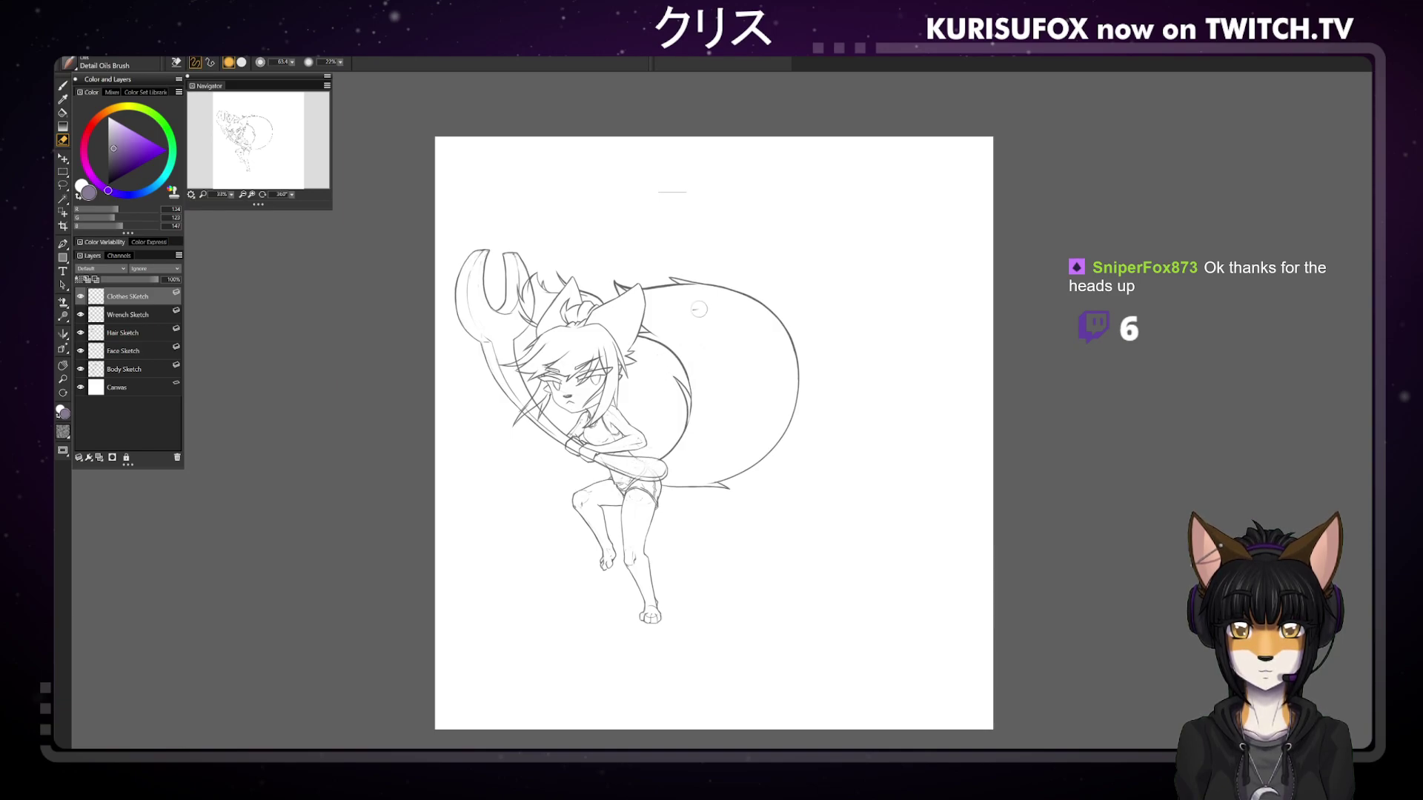
# Erase the wrench lines crossing the gripping hands and hair on the Wrench Sketch layer, reducing the eraser size for the hair
pyautogui.click(137, 316)
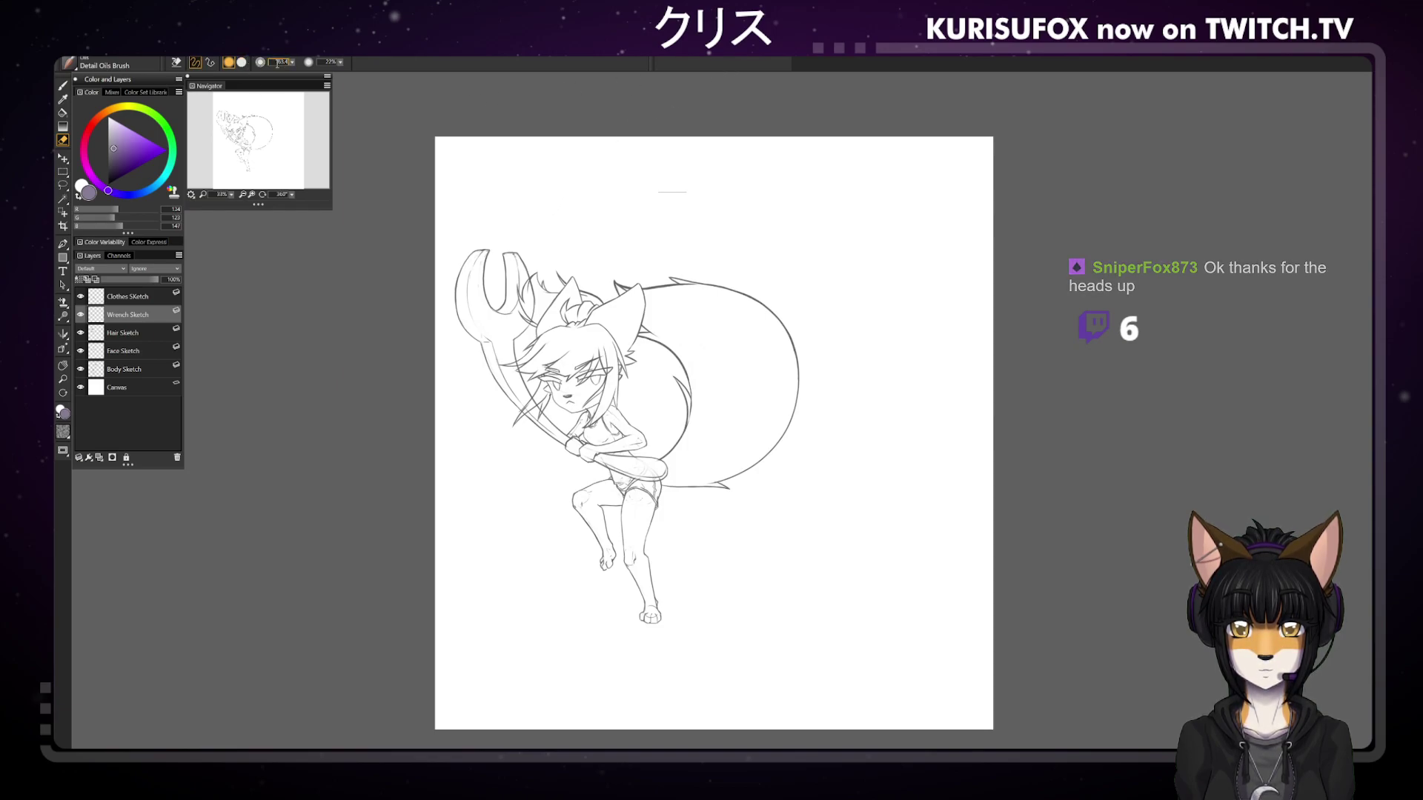
pyautogui.click(242, 63)
pyautogui.click(229, 62)
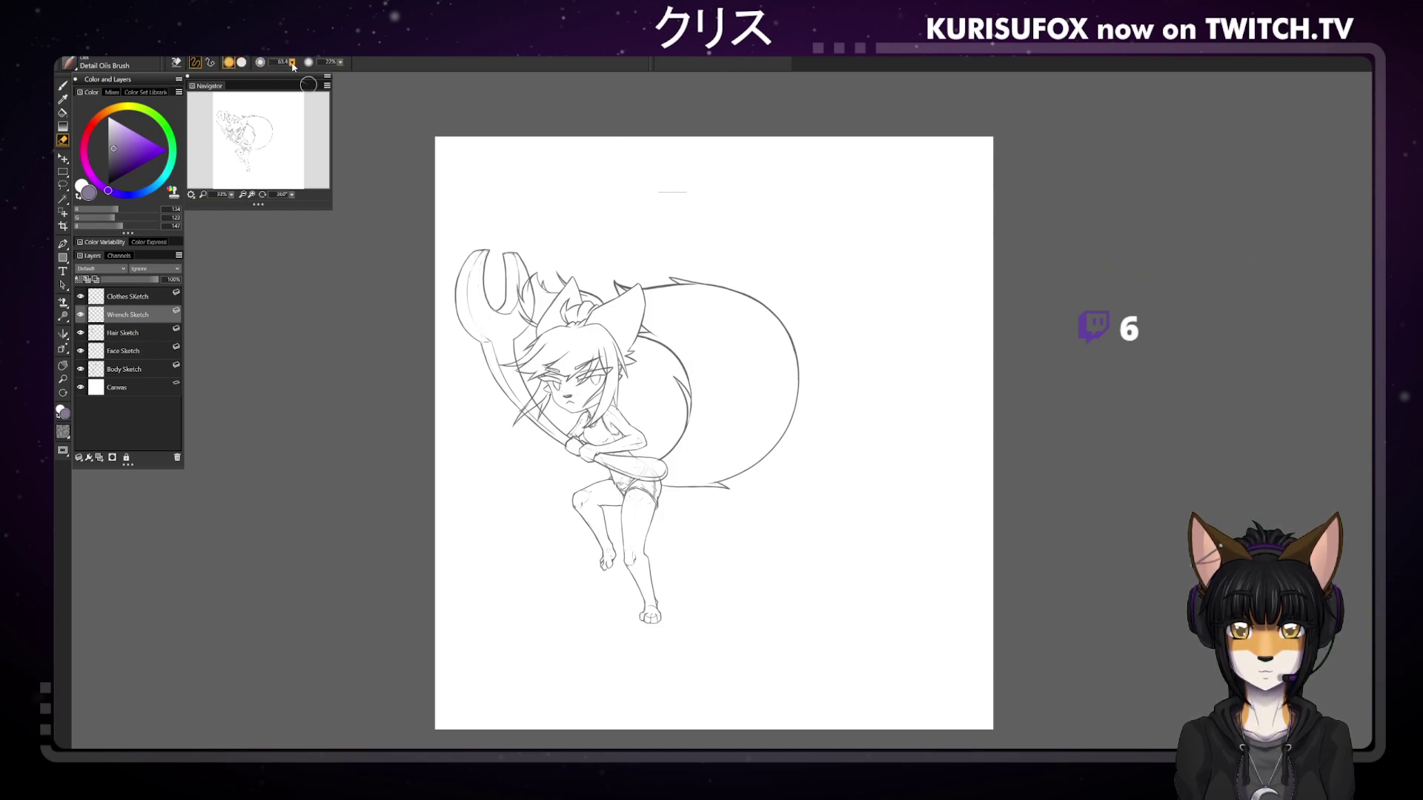
pyautogui.moveTo(282, 67)
pyautogui.mouseDown()
pyautogui.moveTo(268, 66)
pyautogui.moveTo(348, 63)
pyautogui.moveTo(308, 79)
pyautogui.mouseUp()
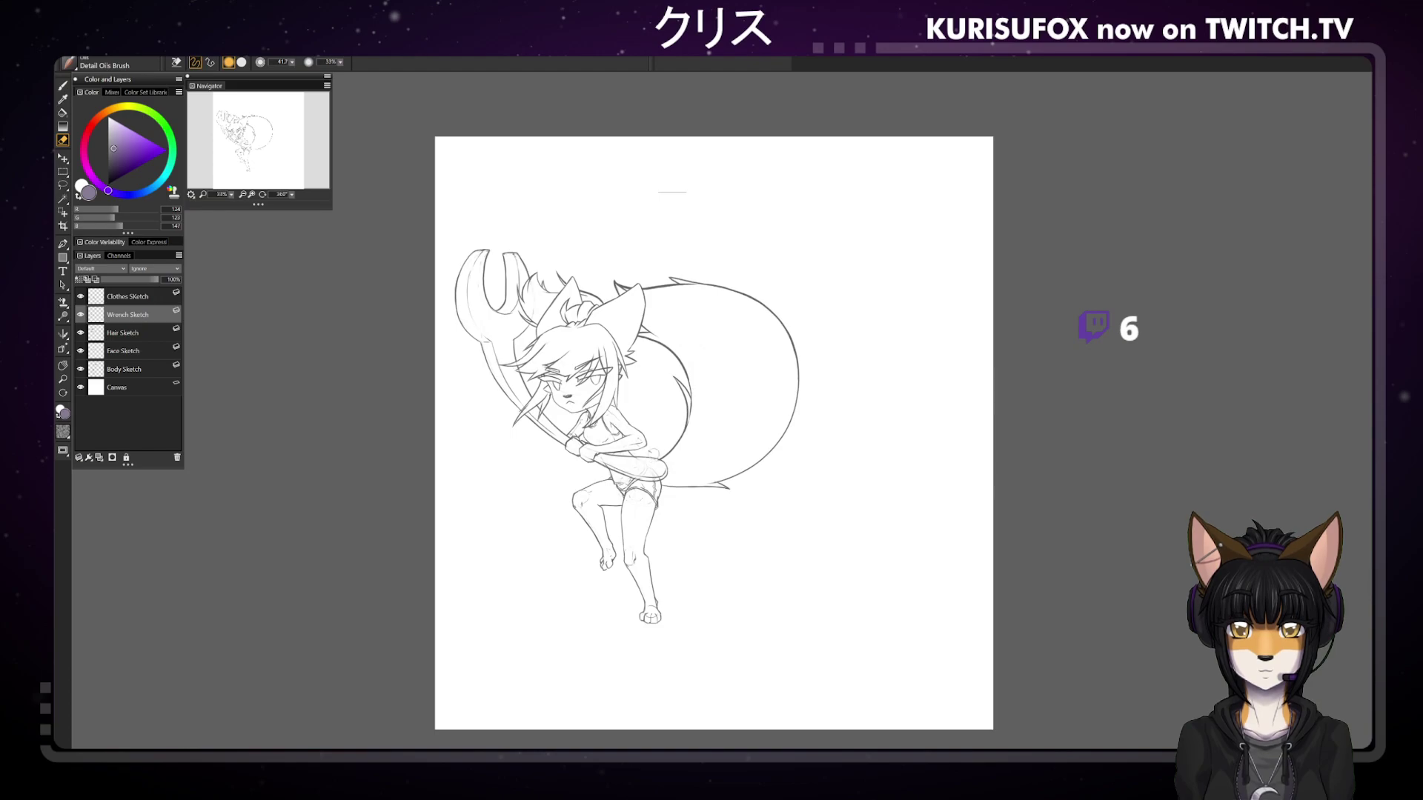
# Tidy leftover overlapping lines around the wrench handle on the Body Sketch and Clothes Sketch layers
pyautogui.click(133, 369)
pyautogui.click(140, 298)
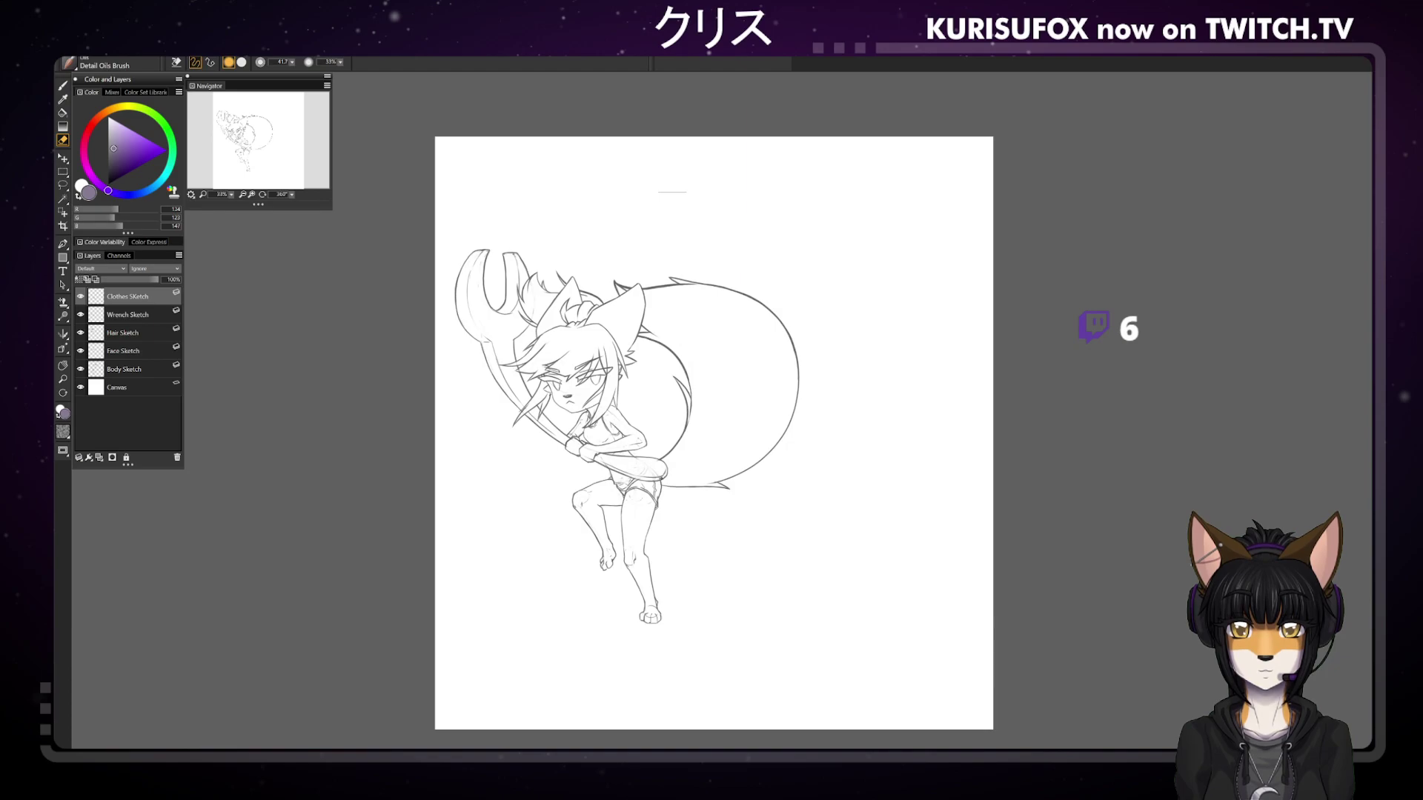
pyautogui.click(143, 365)
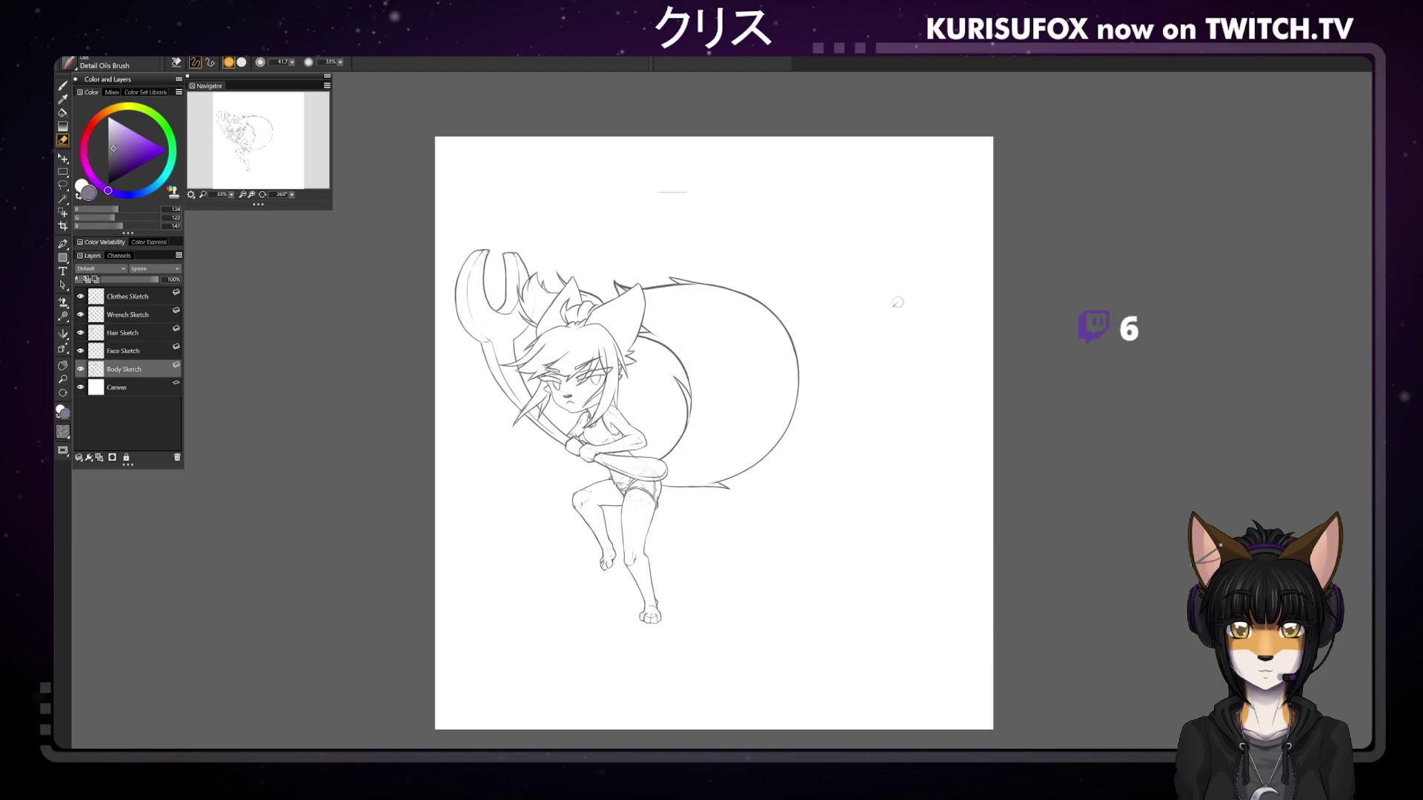
pyautogui.hotkey('ctrl', '-')
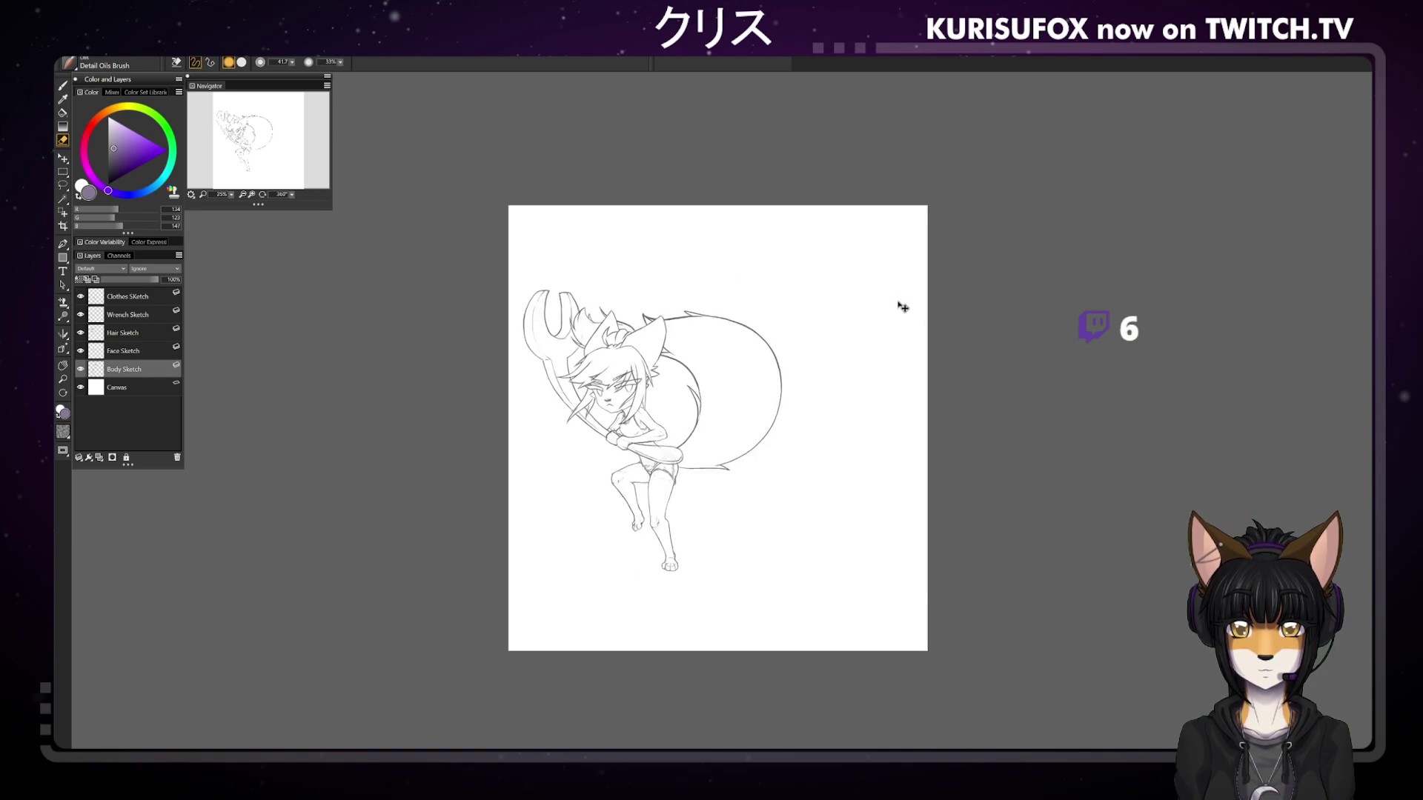
# Move all five sketch layers together slightly down and right to bring the character nearer the canvas centre
pyautogui.hotkey('ctrl', '+')
pyautogui.click(63, 158)
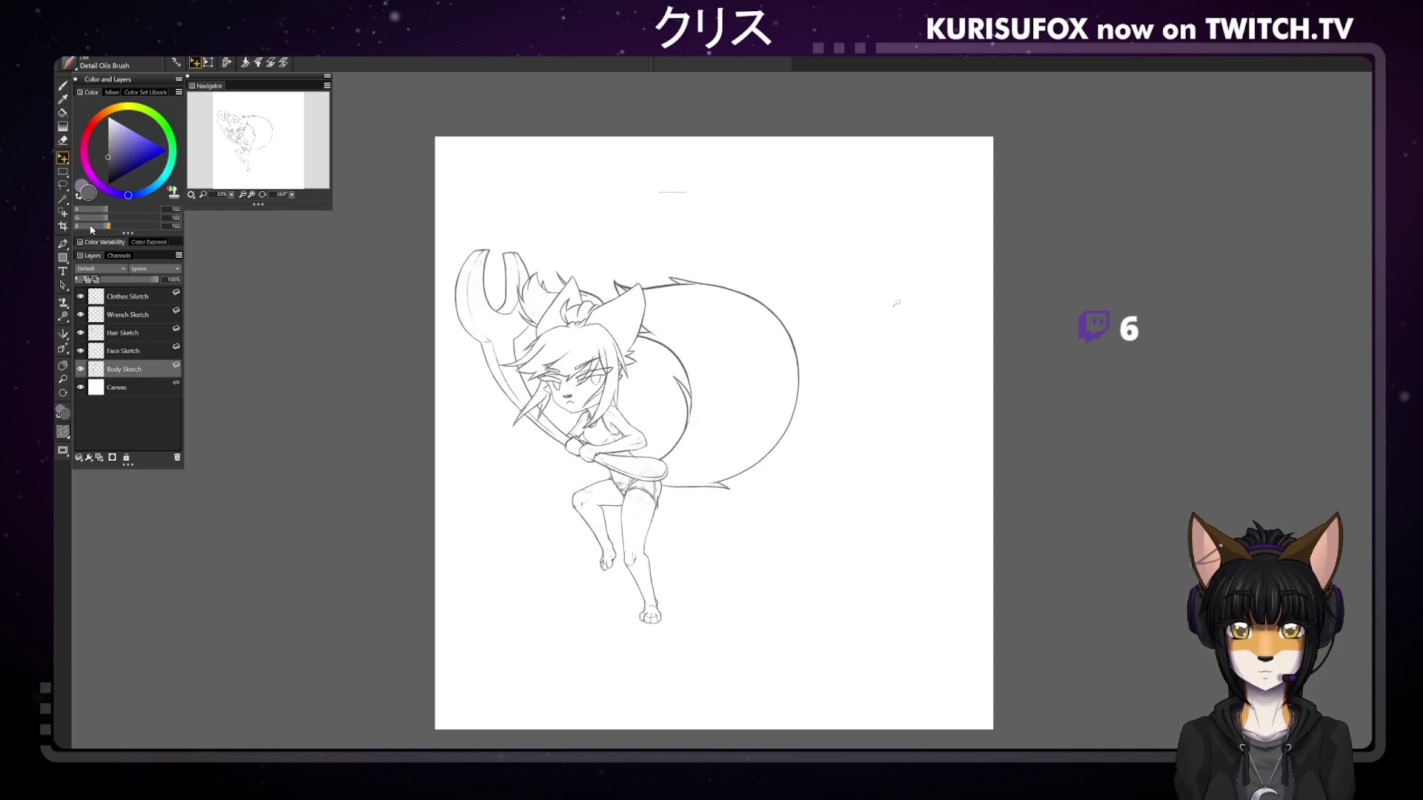
pyautogui.click(63, 366)
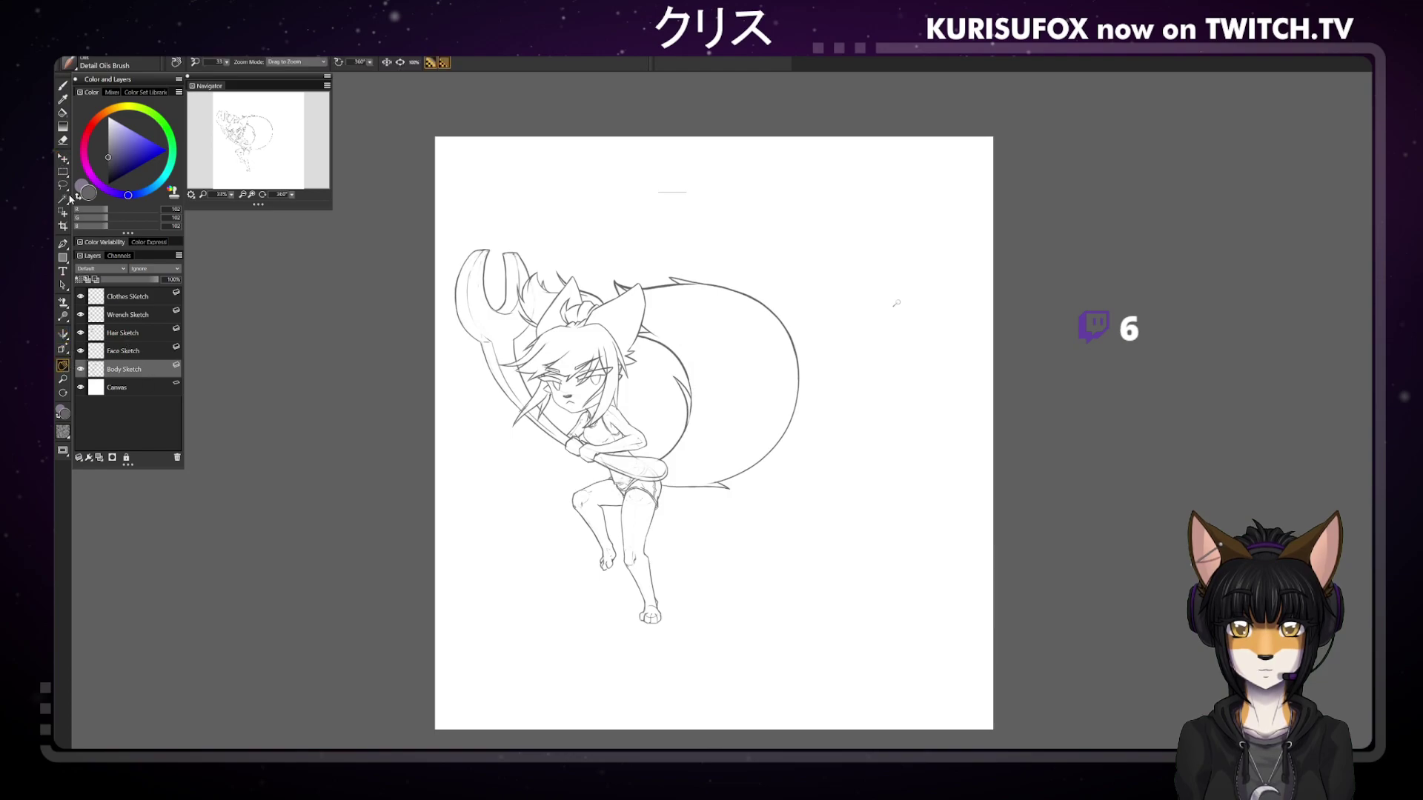
pyautogui.click(63, 158)
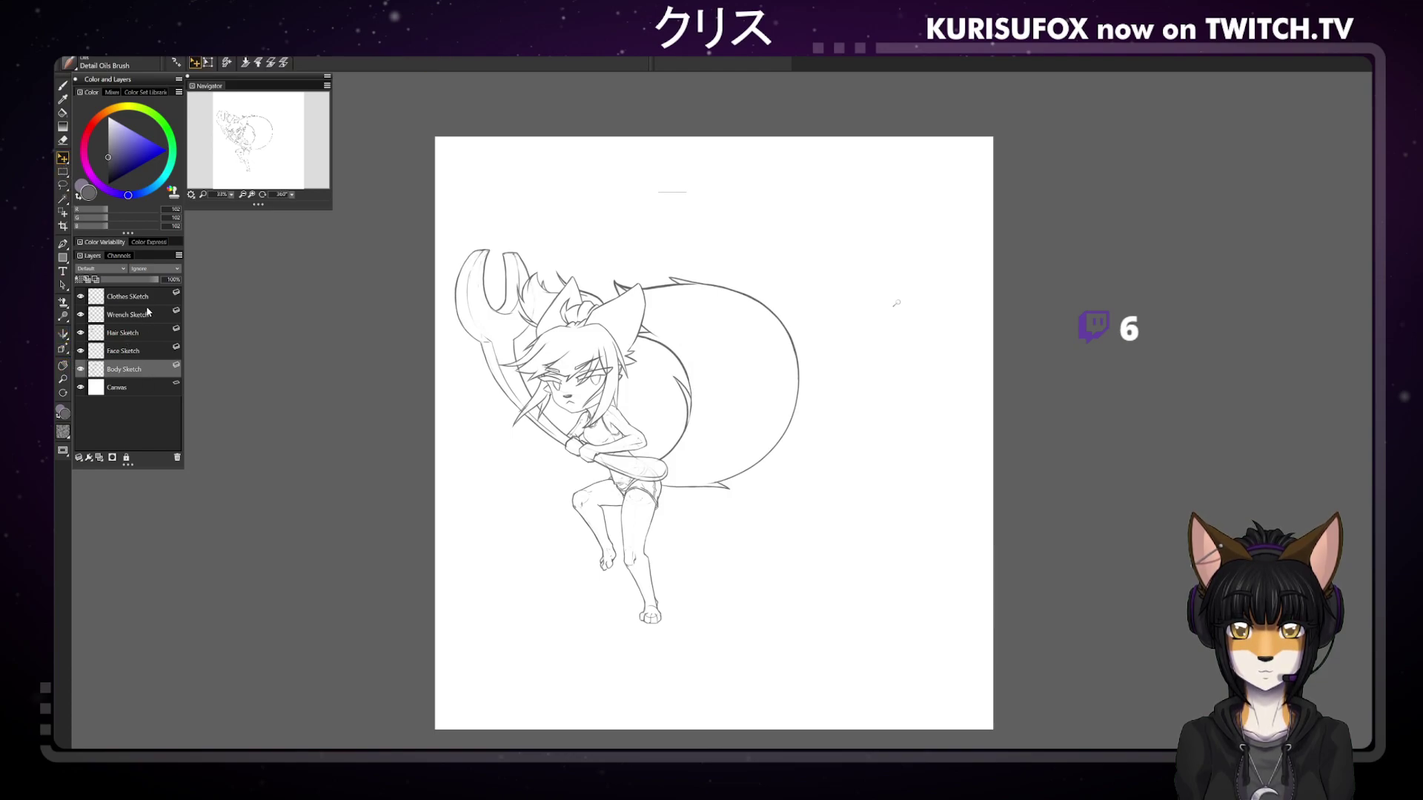
pyautogui.moveTo(756, 472); pyautogui.dragTo(775, 481)
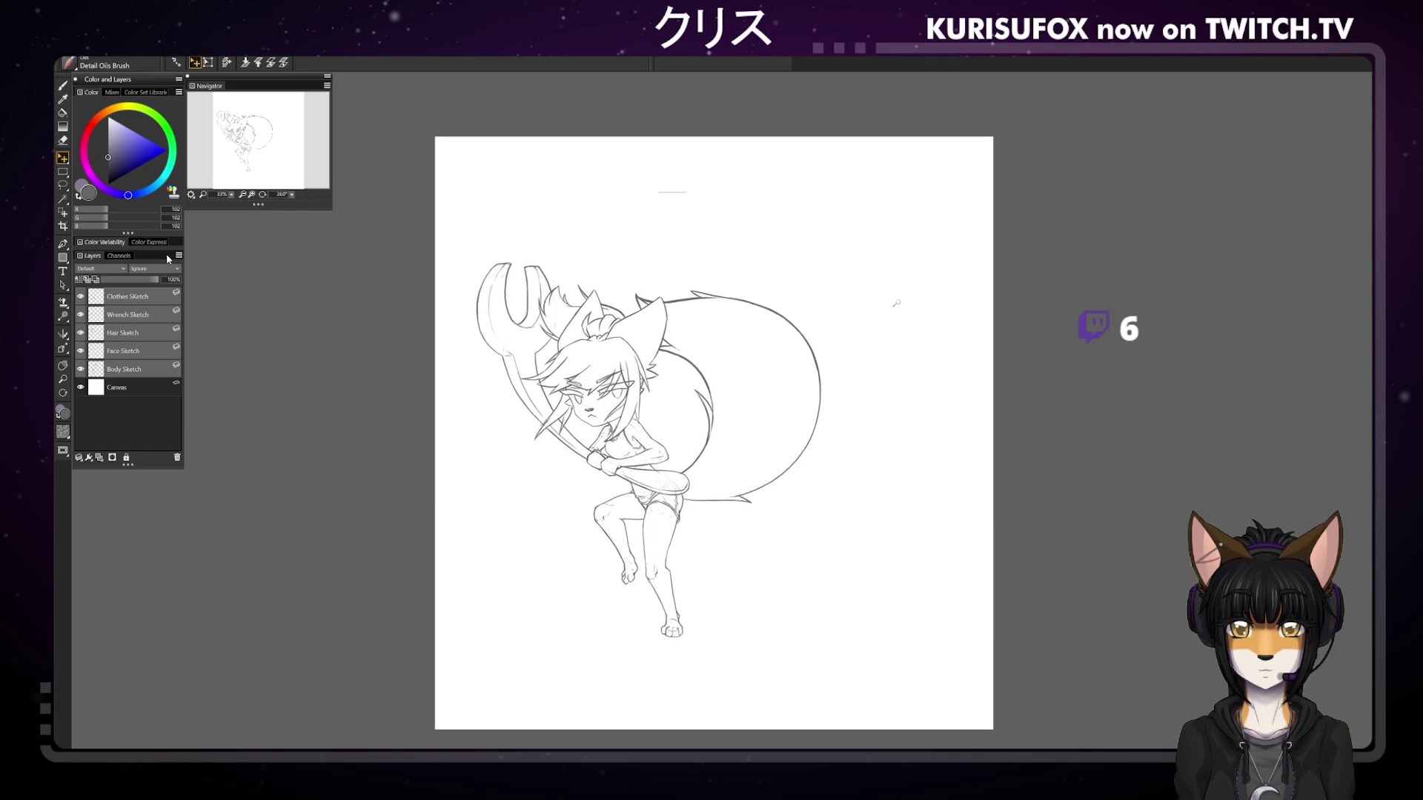
# Transform all five sketch layers together, rotating the character slightly counterclockwise and adjusting its position on the canvas
pyautogui.click(63, 158)
pyautogui.click(92, 157)
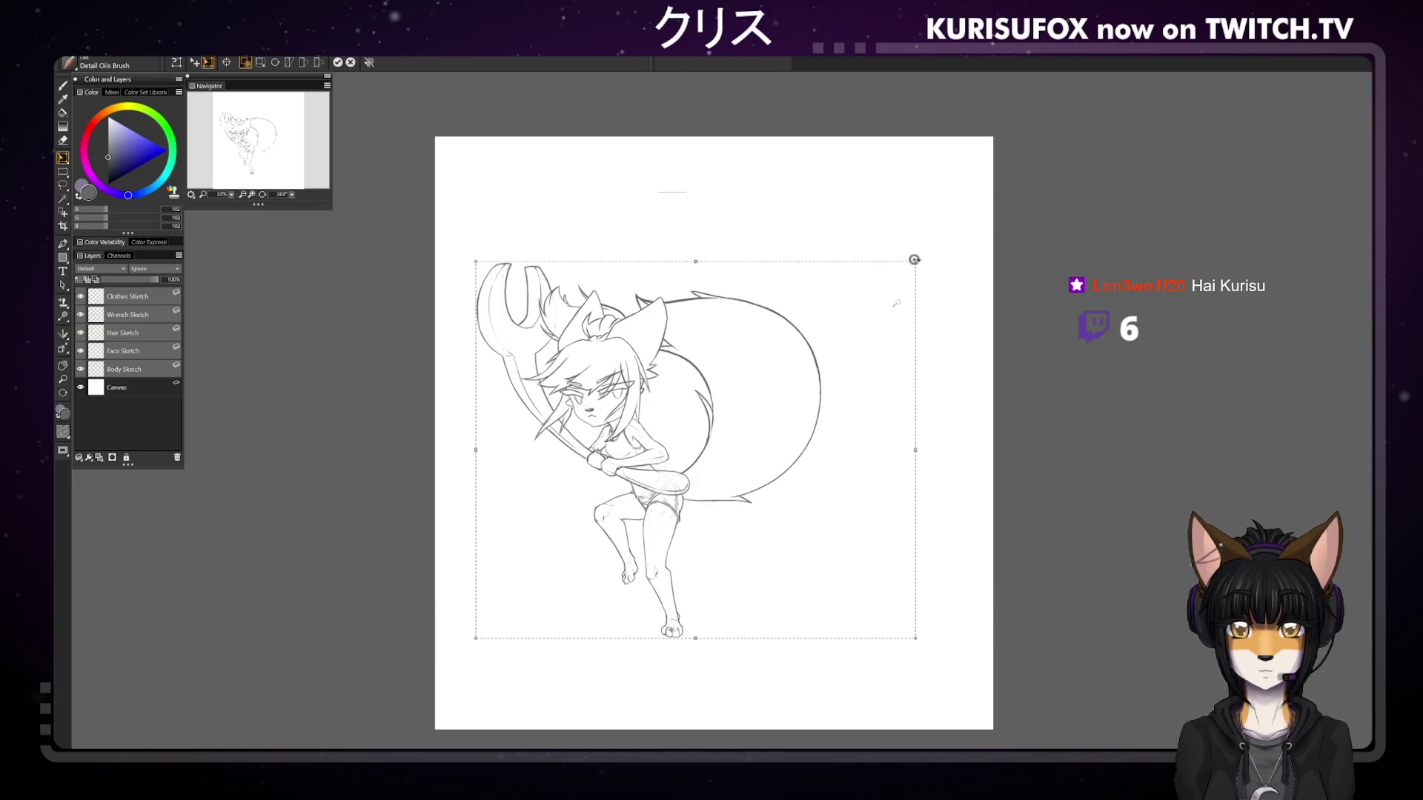
pyautogui.moveTo(915, 259); pyautogui.dragTo(903, 254)
pyautogui.moveTo(788, 430); pyautogui.dragTo(804, 427)
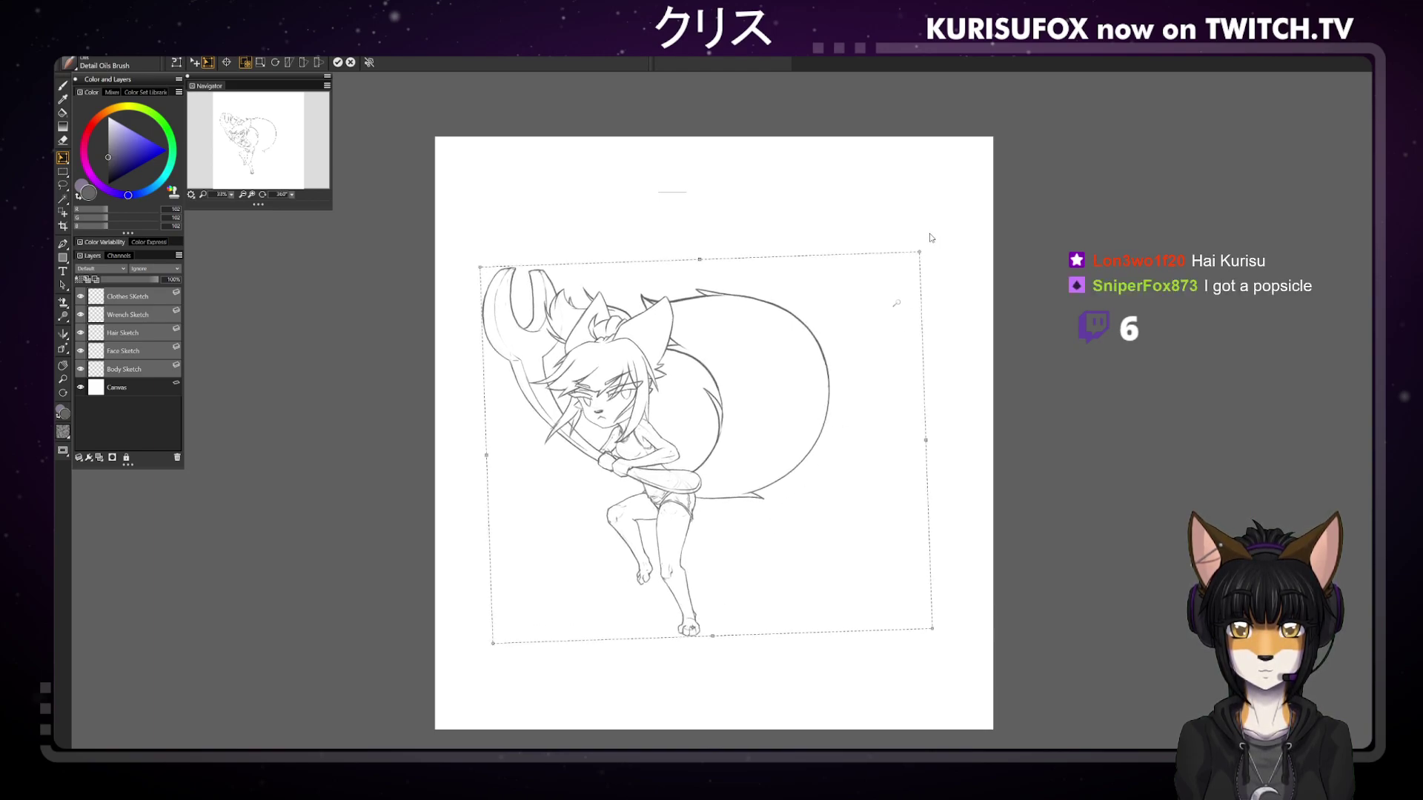
pyautogui.moveTo(914, 253); pyautogui.dragTo(907, 249)
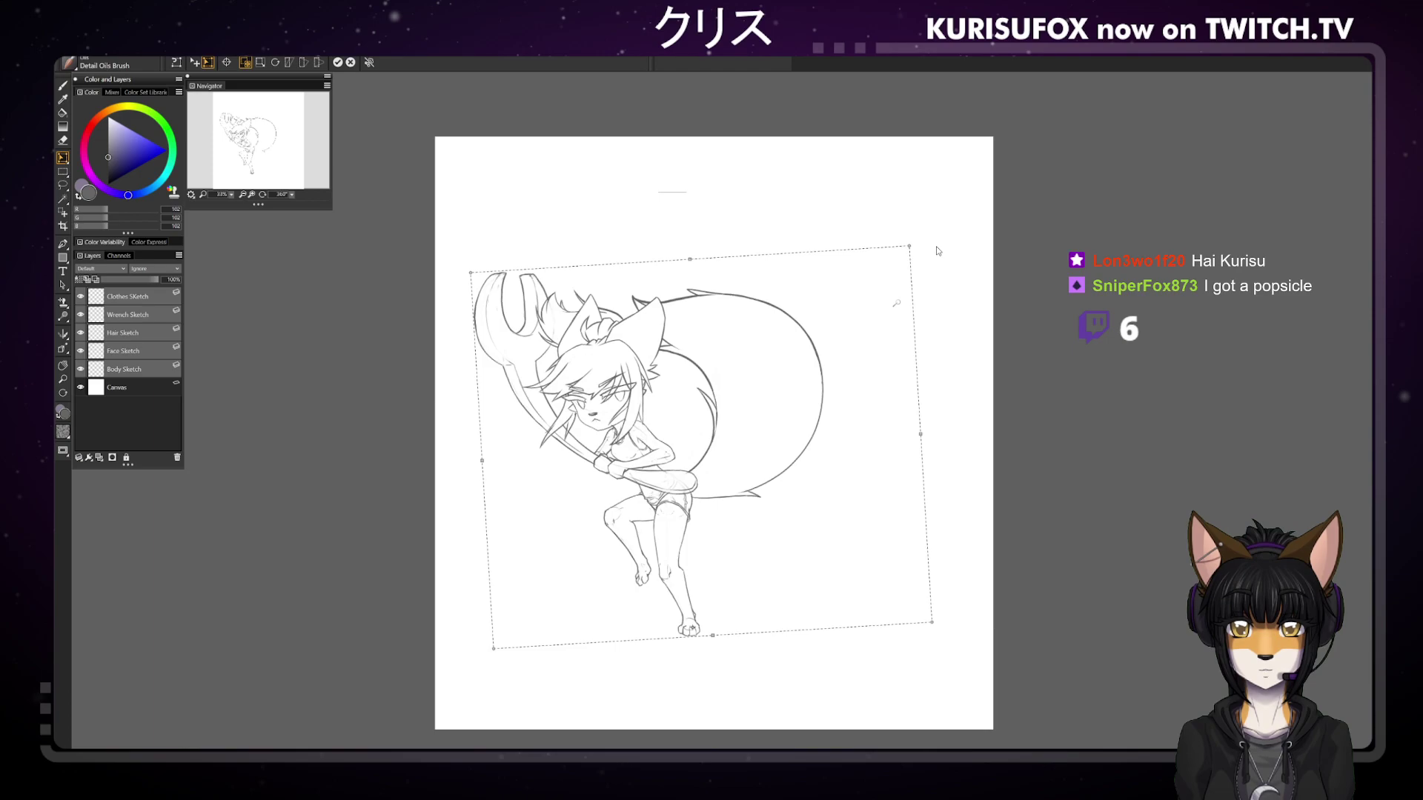
pyautogui.press('Return')
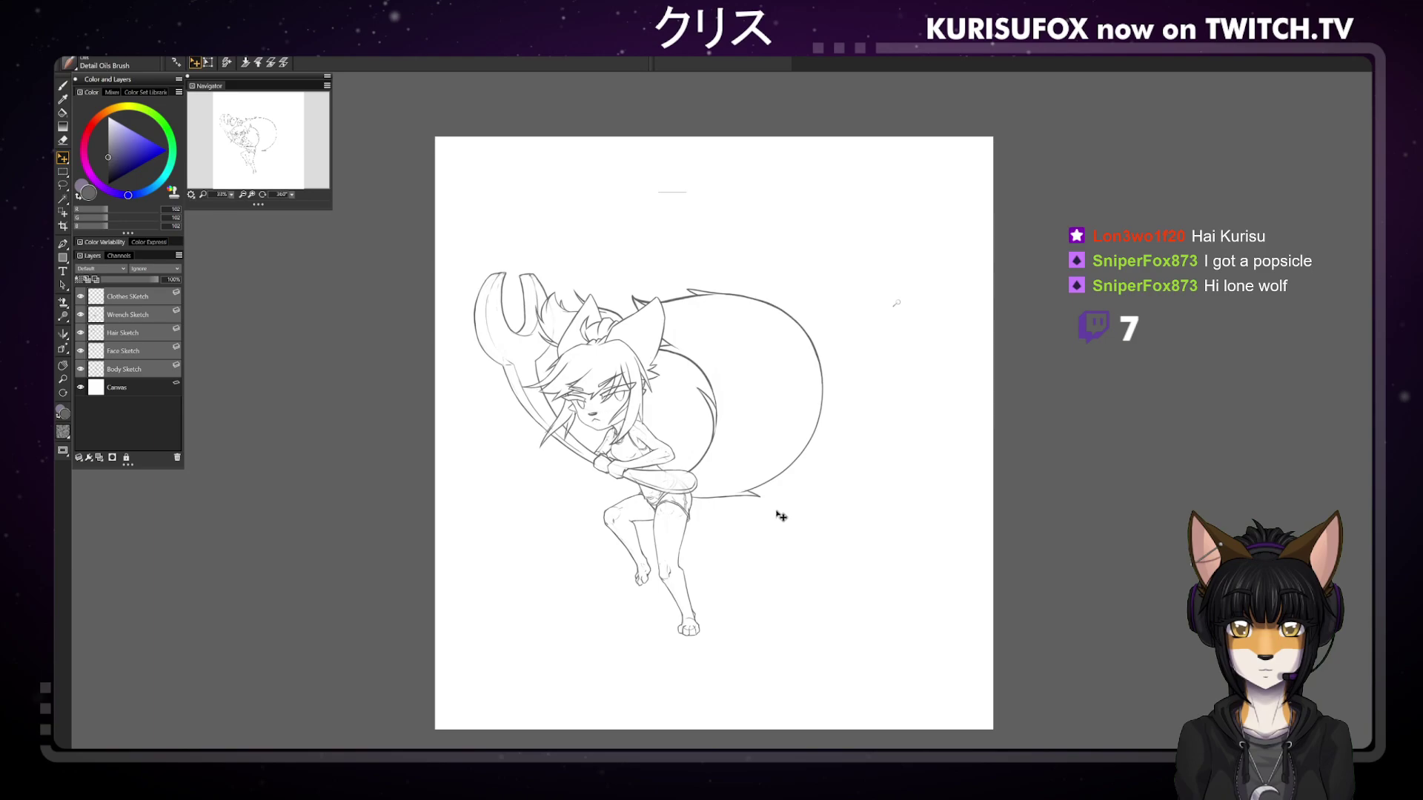
# Check the composition at a smaller size and flip the whole canvas horizontally
pyautogui.hotkey('ctrl', '-')
pyautogui.hotkey('ctrl', '-')
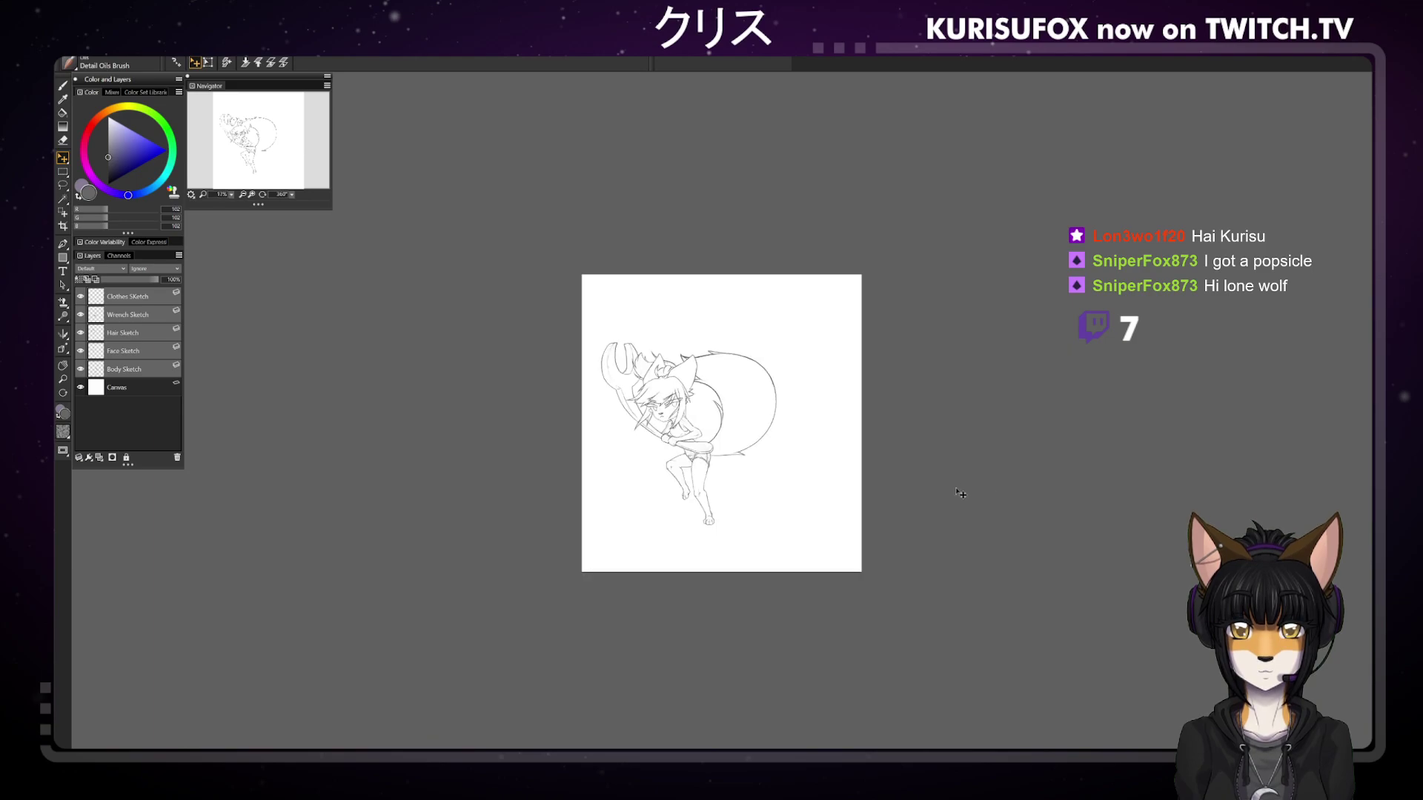
pyautogui.hotkey('ctrl', '+')
pyautogui.hotkey('ctrl', '+')
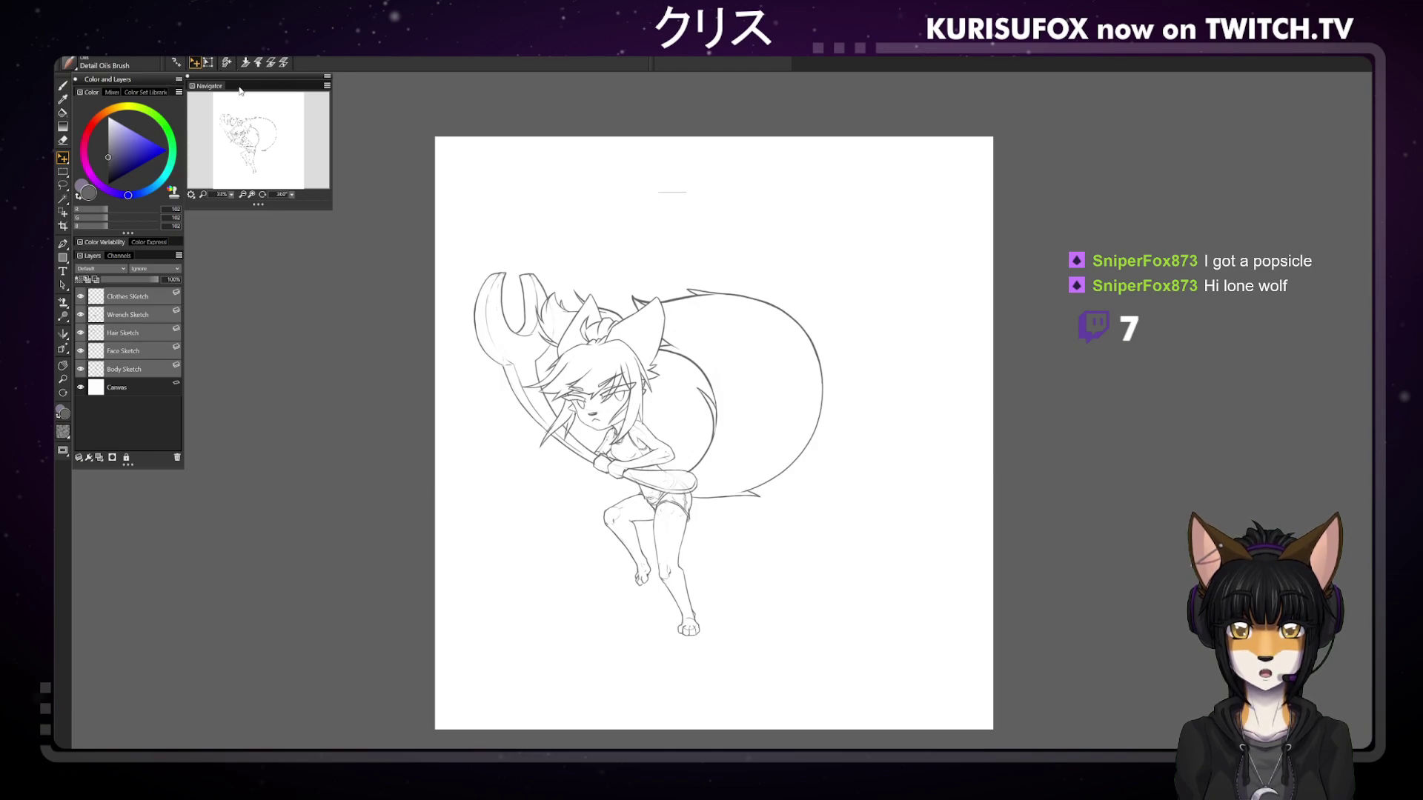
pyautogui.click(319, 124)
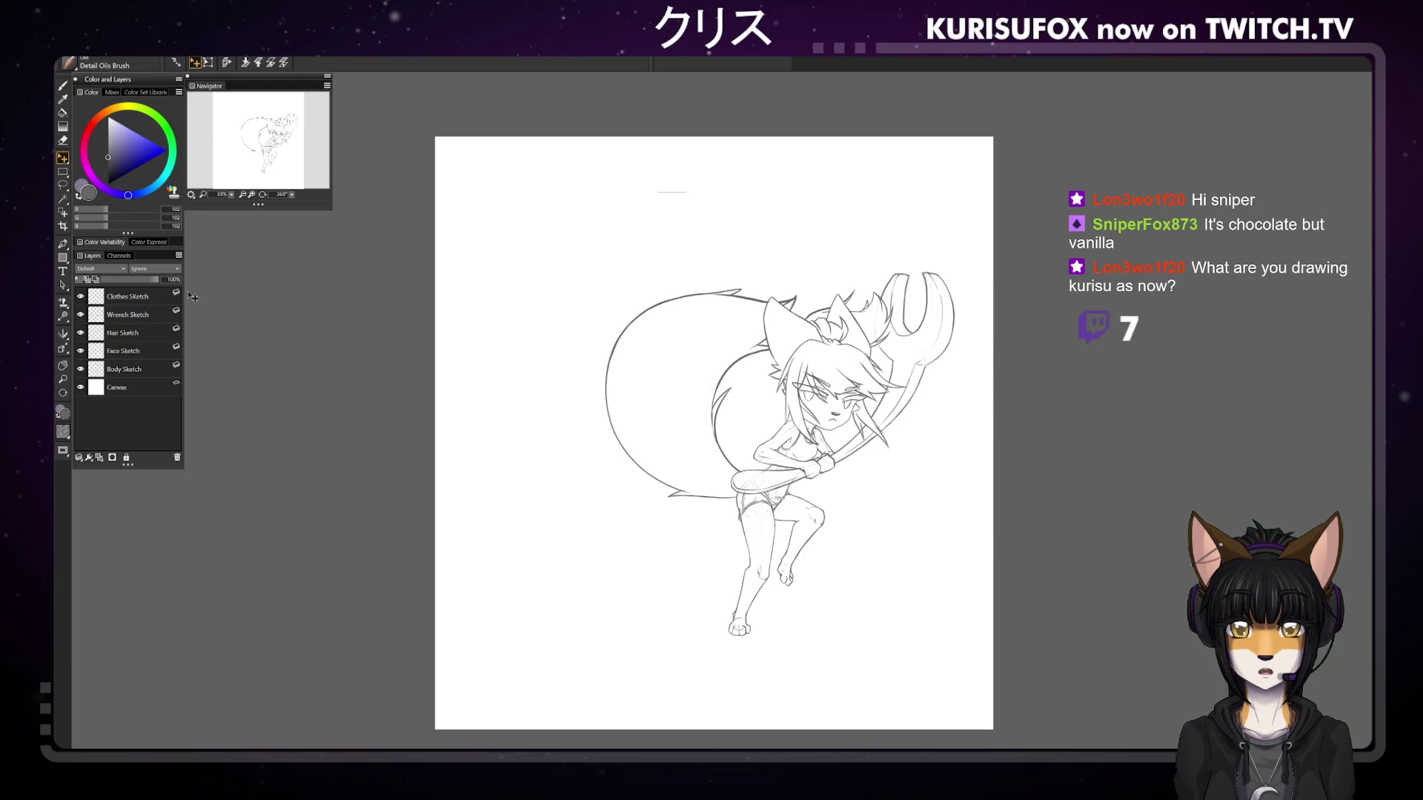
# Erase stray lines at the end of the wrench handle on the Wrench Sketch layer
pyautogui.click(160, 317)
pyautogui.click(65, 86)
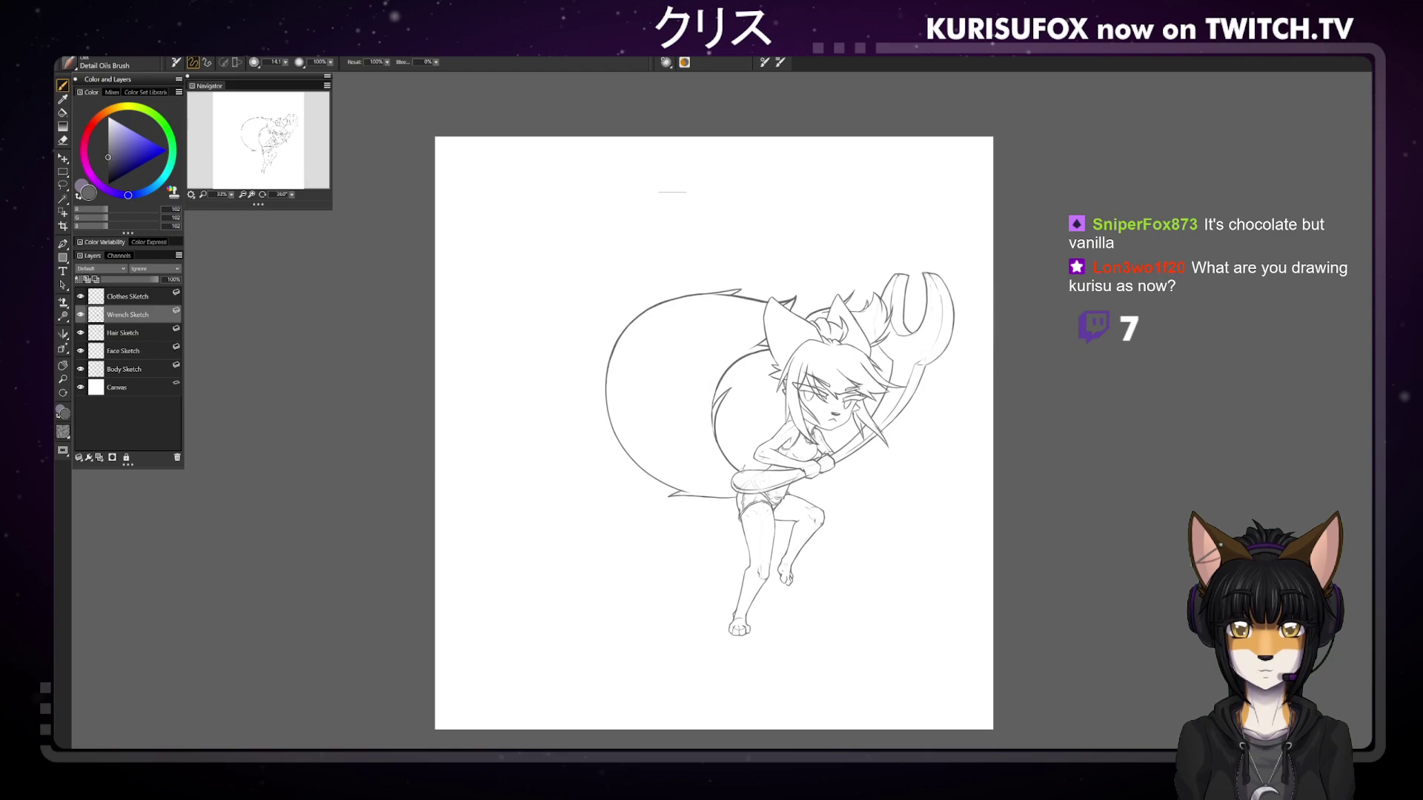
pyautogui.press('n')
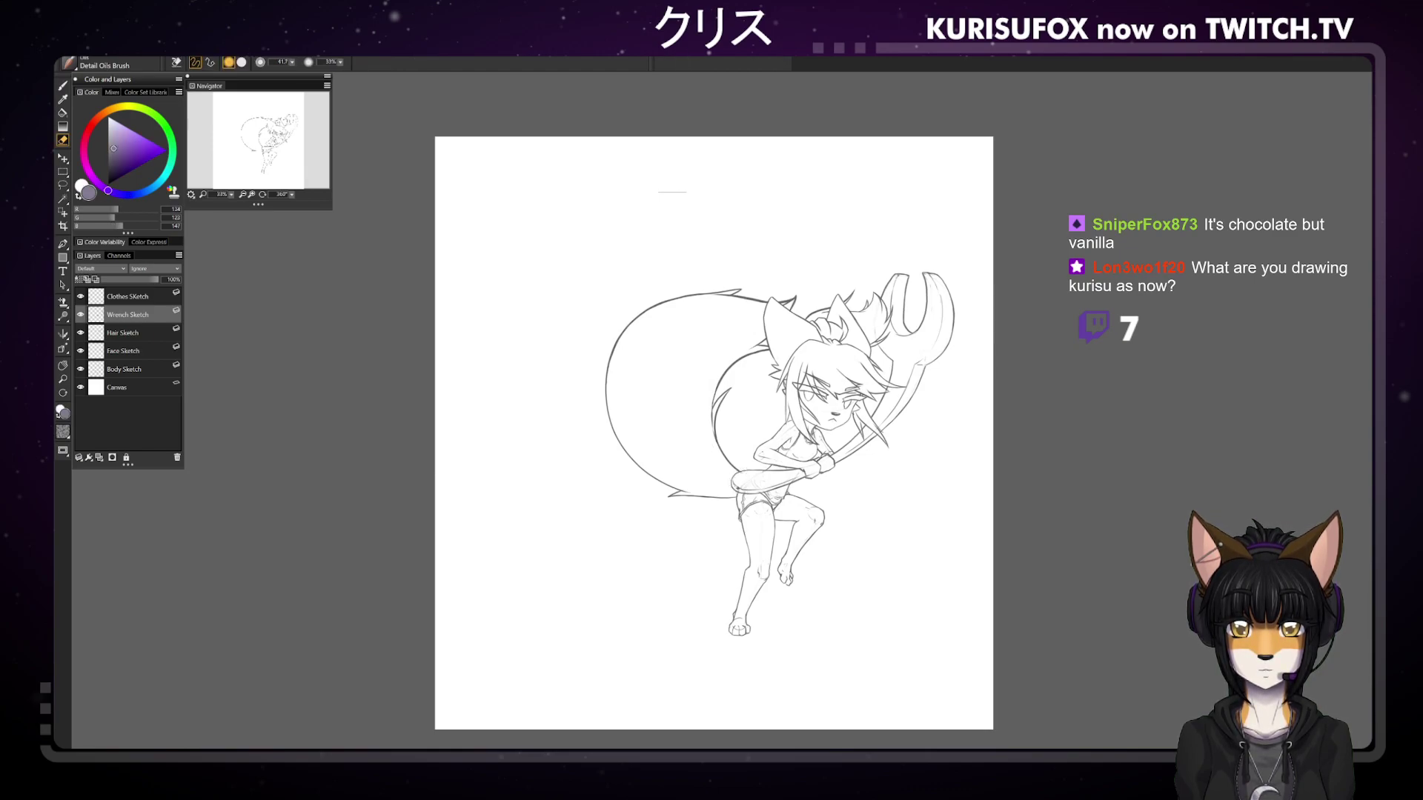
pyautogui.moveTo(739, 487); pyautogui.dragTo(744, 486)
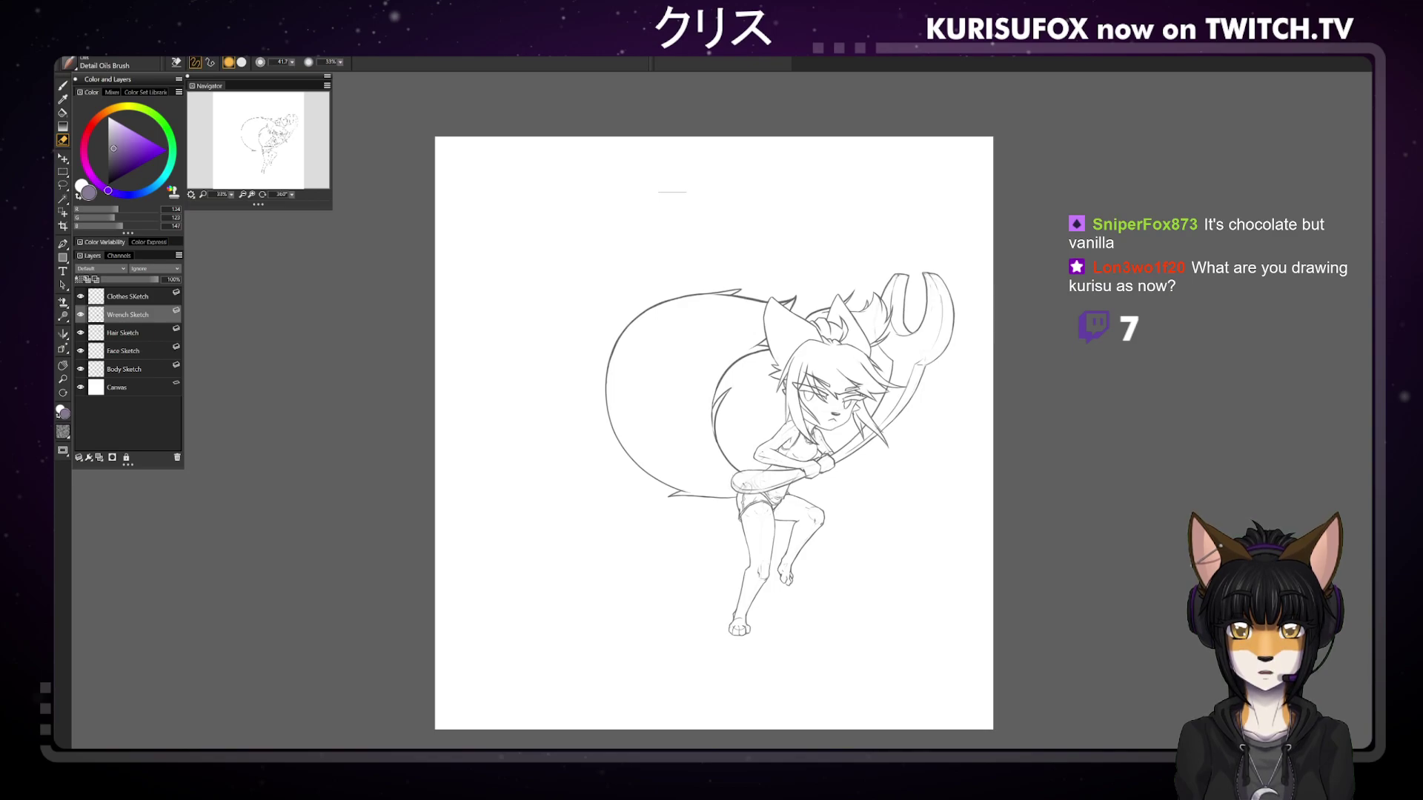